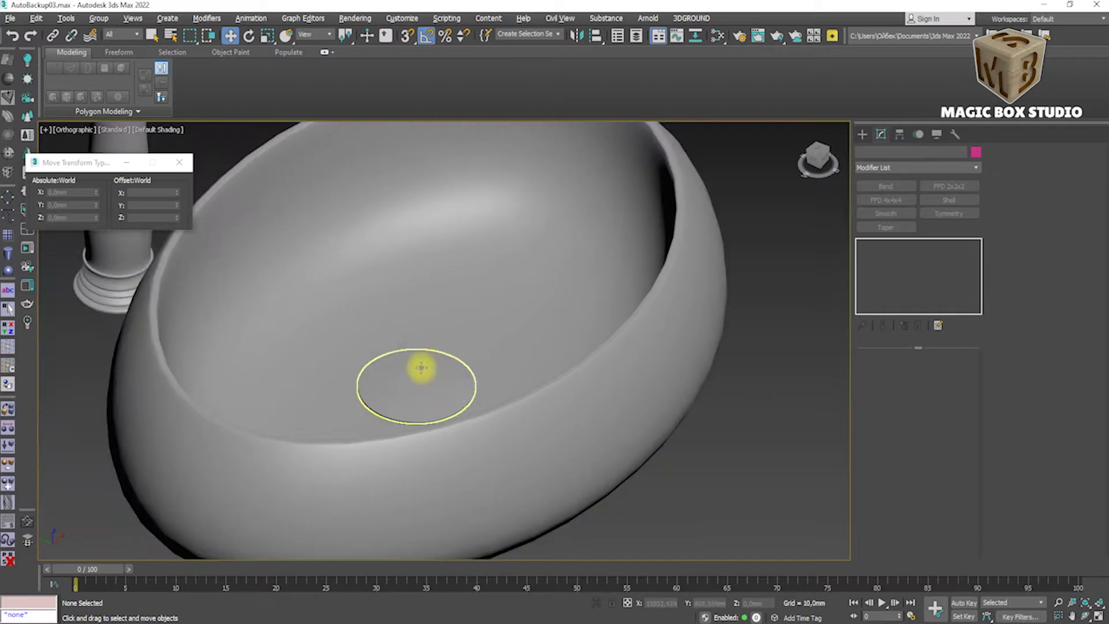
Inspect the finished sink and faucet in Perspective view with see-through display, then pan them left.
scroll(456, 384, "down", 5)
scroll(639, 371, "up", 2)
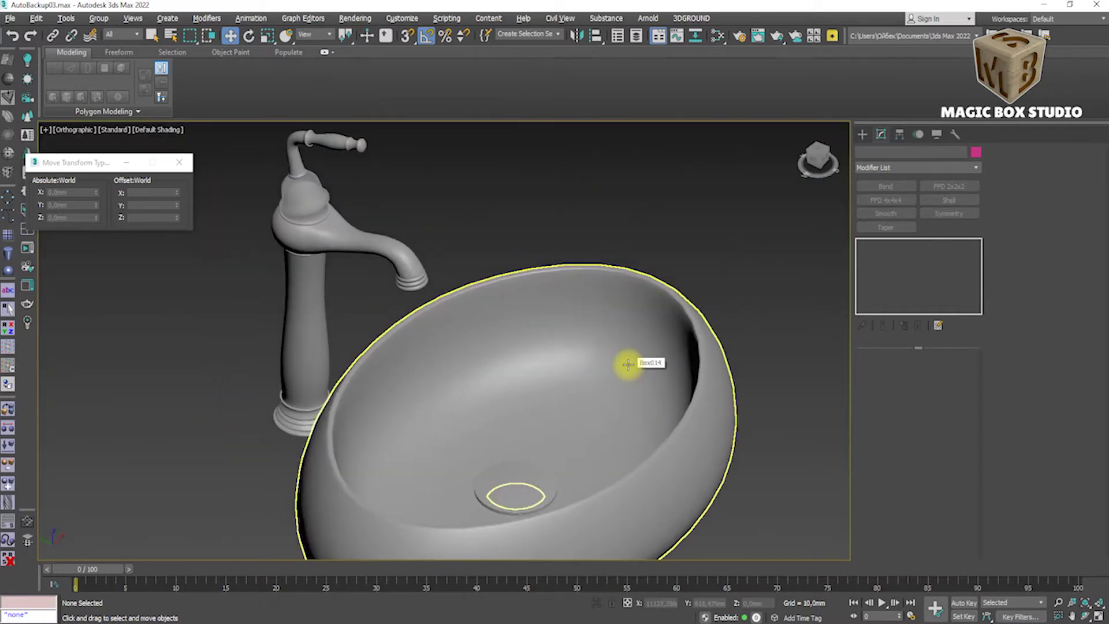
scroll(629, 363, "down", 2)
key("p")
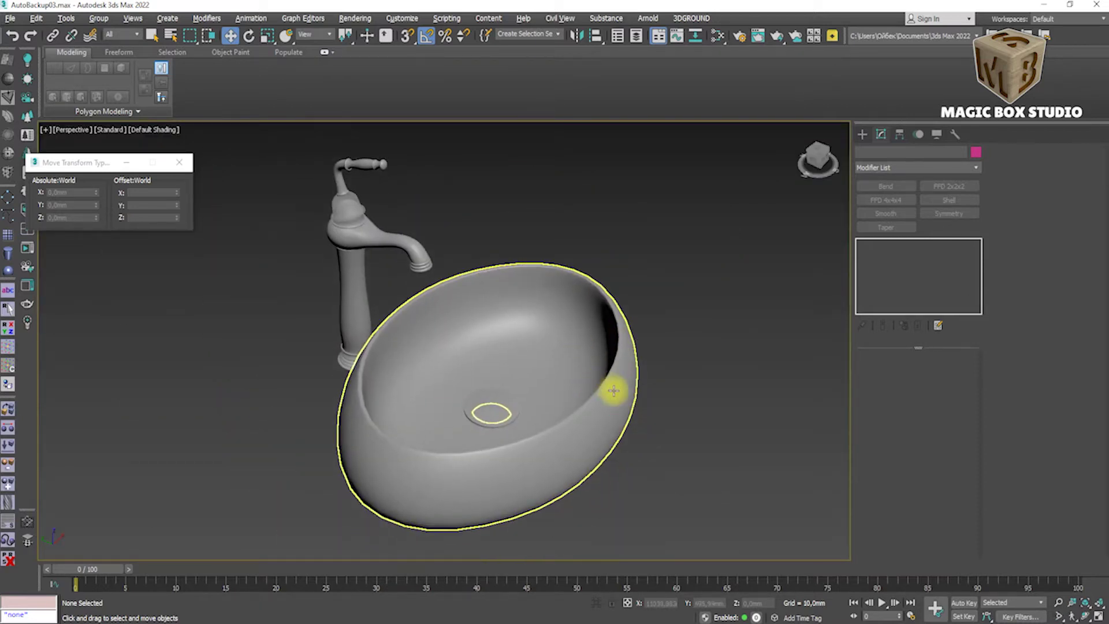
left_click(352, 203)
key("alt+x")
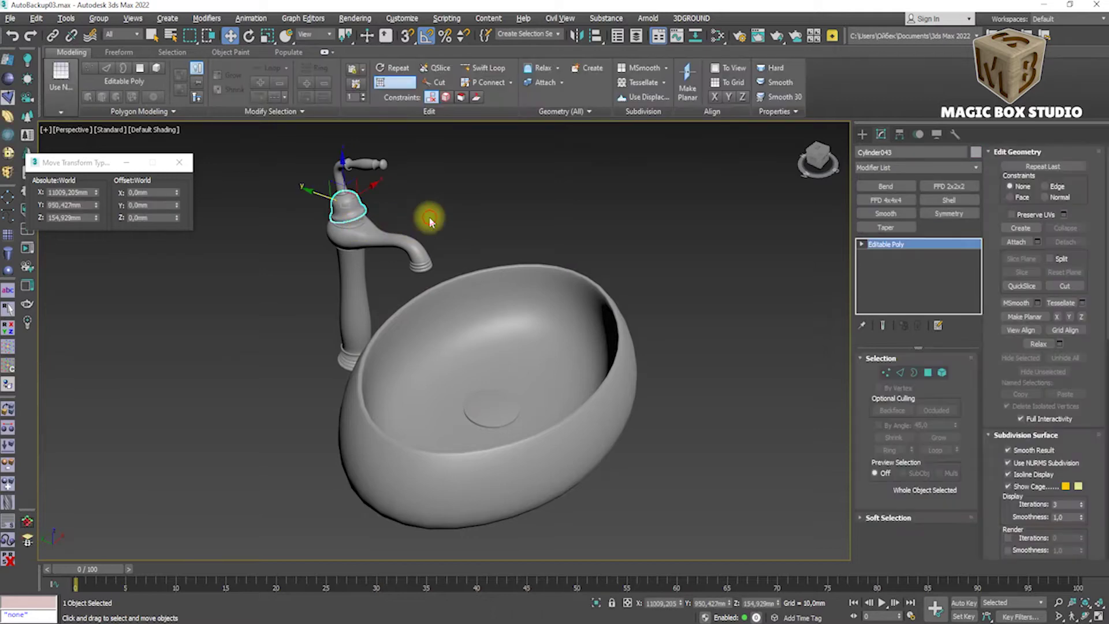
left_click(615, 250)
middle_click_drag(615, 250, 535, 275)
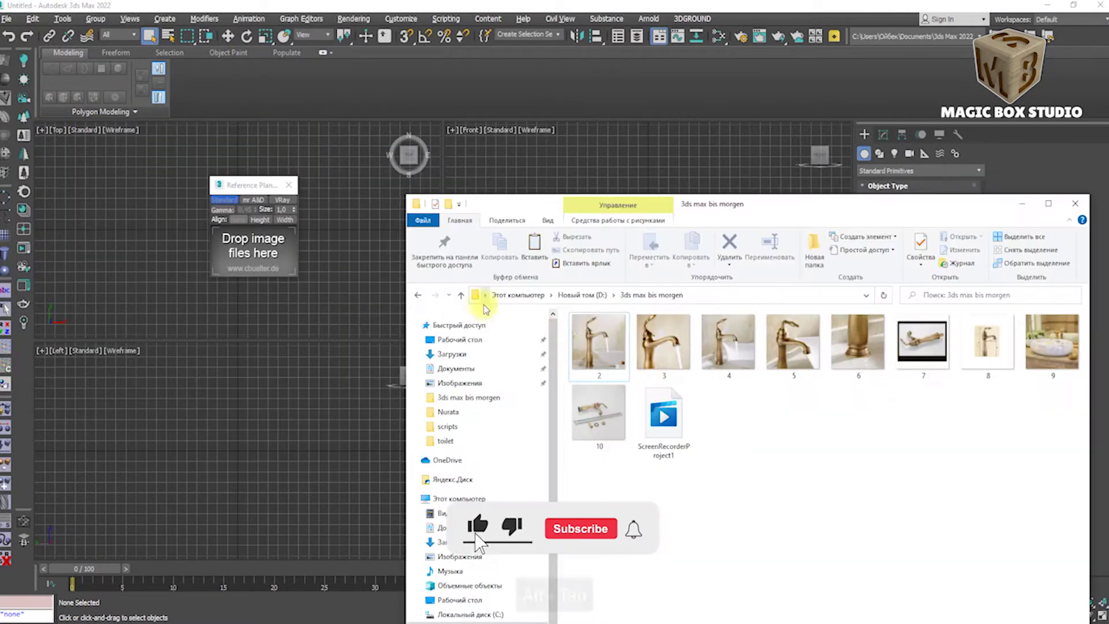
Drop all the faucet photos onto Reference Plane as image planes, and maximize the Front view with edged faces.
key("ctrl+a")
left_click_drag(580, 333, 581, 338)
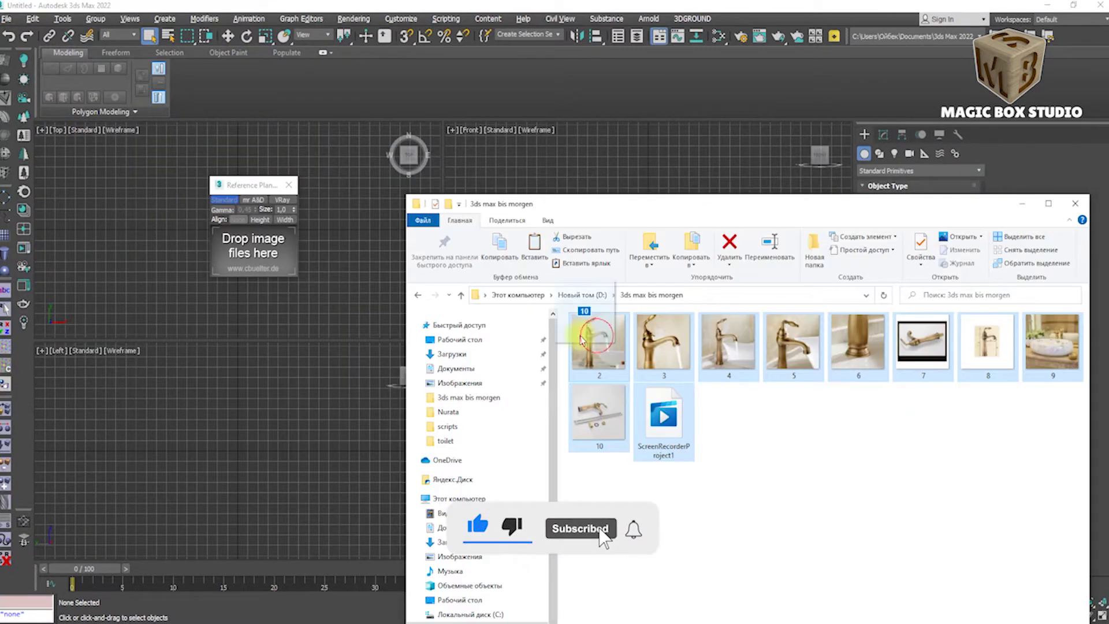
left_click_drag(653, 397, 253, 248)
key("space")
key("F4")
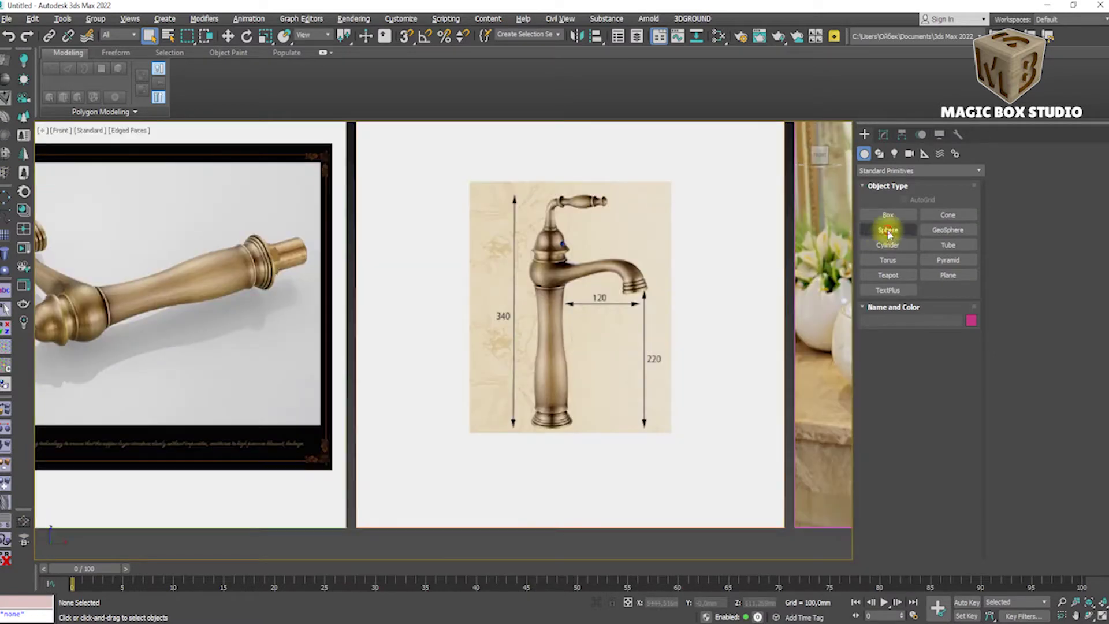
Create a sphere with radius 35 and 32 segments at the faucet's stem-spout joint.
left_click_drag(562, 287, 569, 257)
key("q")
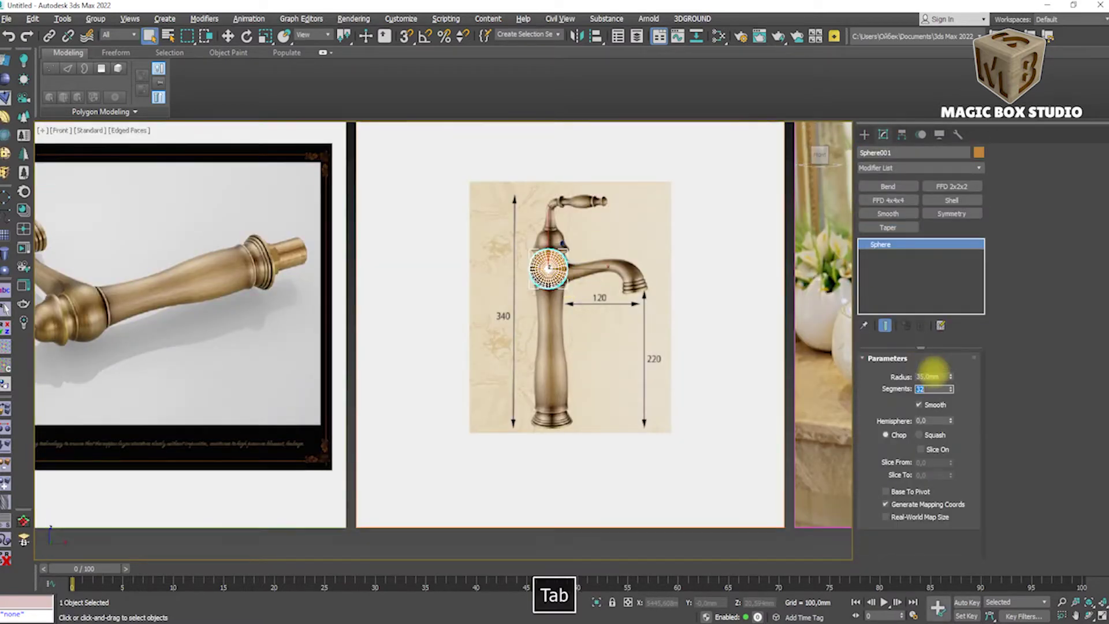
scroll(577, 286, "up", 5)
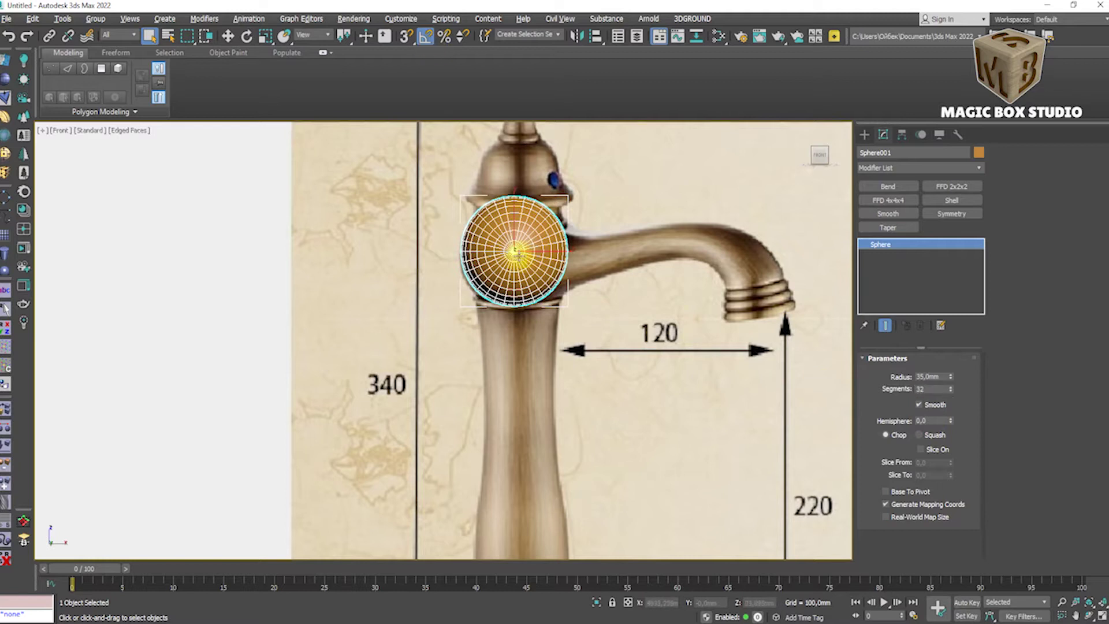
key("w")
scroll(516, 265, "down", 2)
scroll(519, 277, "down", 5)
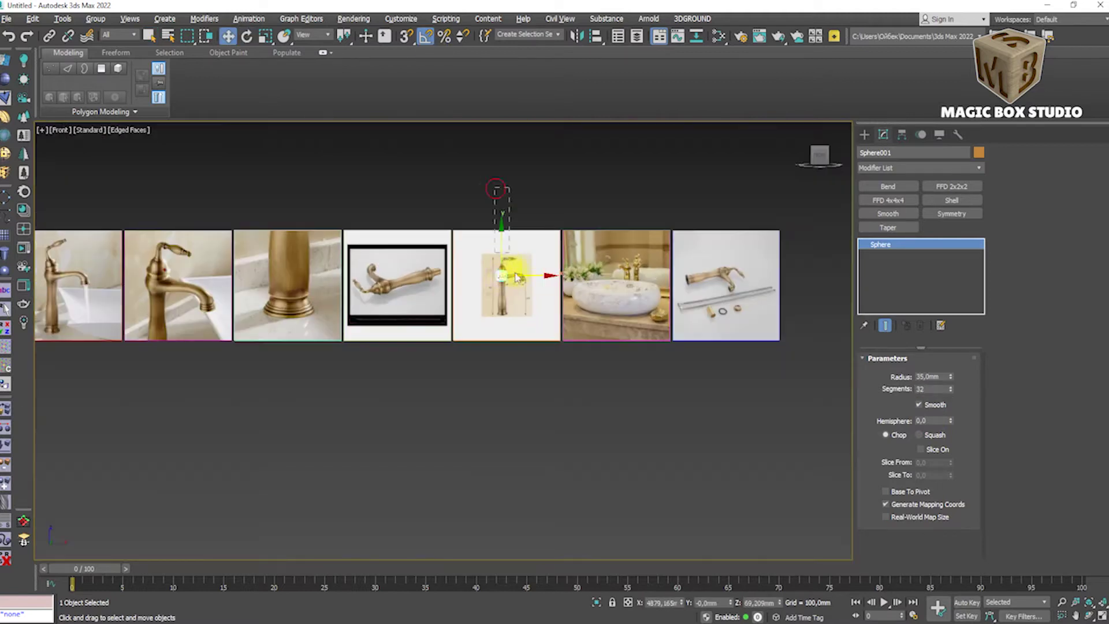
left_click_drag(518, 277, 355, 301, "shift")
Convert the sphere to Editable Poly and grow a polygon selection from its centre.
key("Escape")
key("z")
right_click(529, 387)
left_click(569, 532)
key("4")
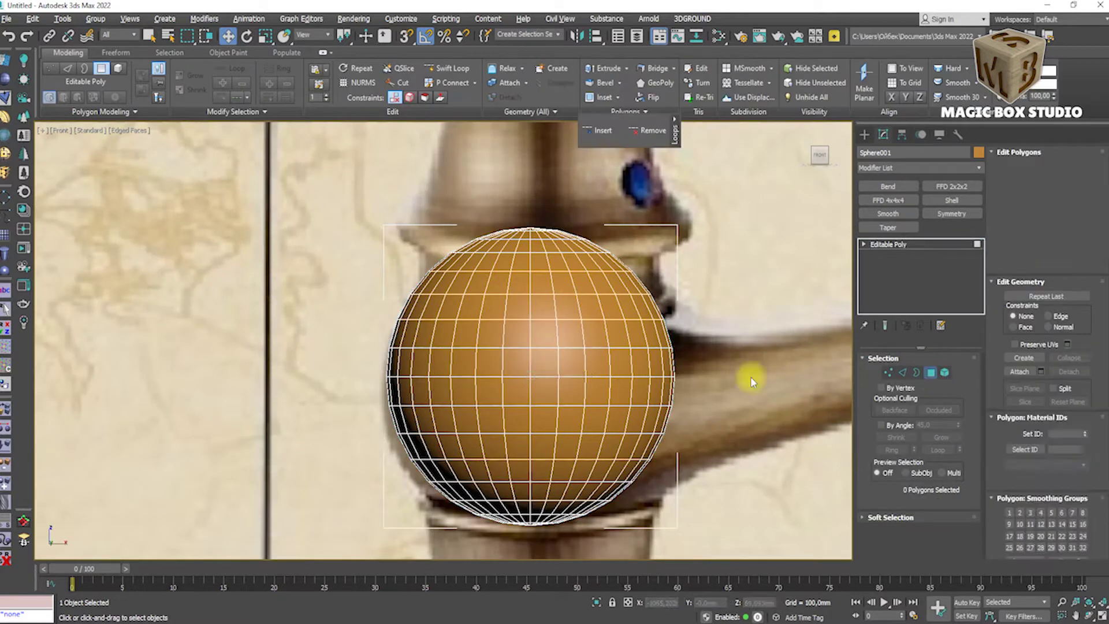
left_click(531, 370)
left_click(942, 437)
left_click(941, 437)
left_click(941, 438)
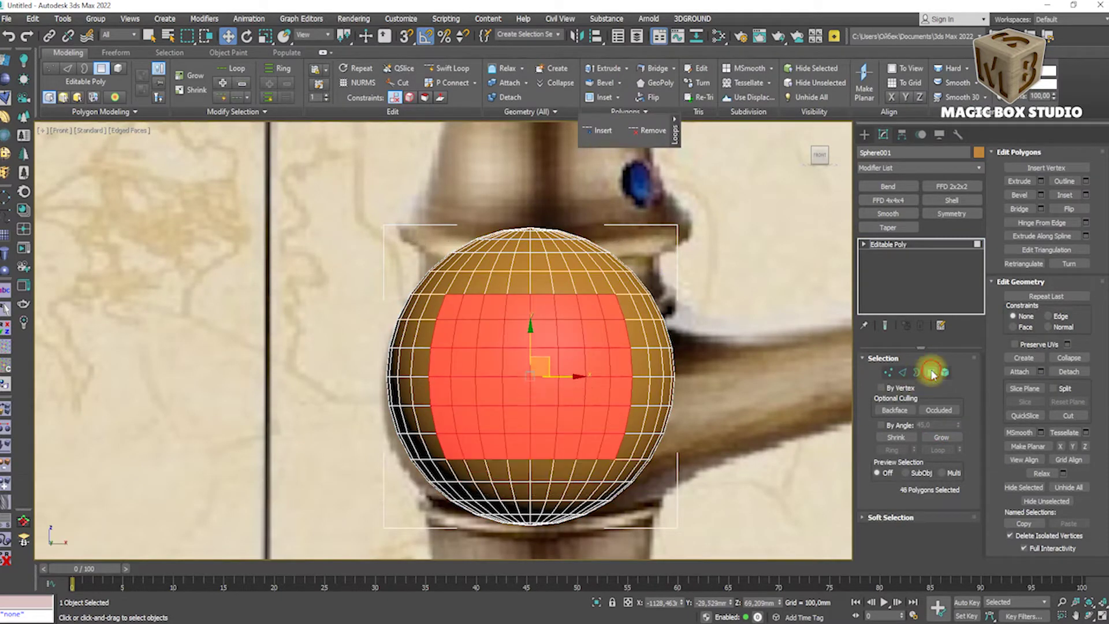
Squash the sphere into a flattened oval and check it before returning to Front view.
left_click(932, 374)
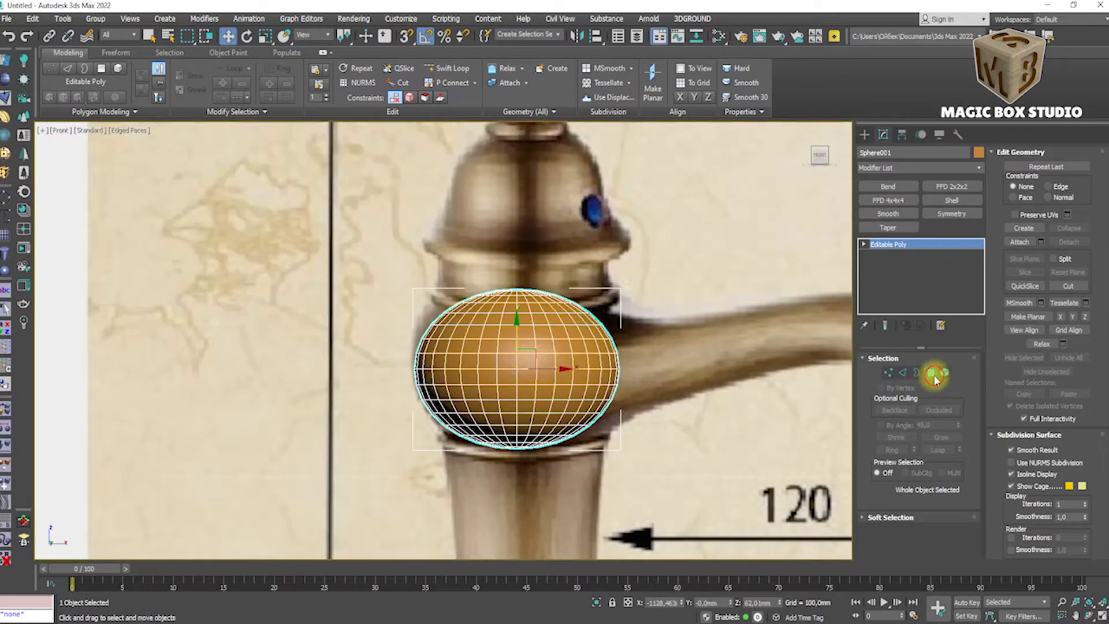
left_click(933, 374)
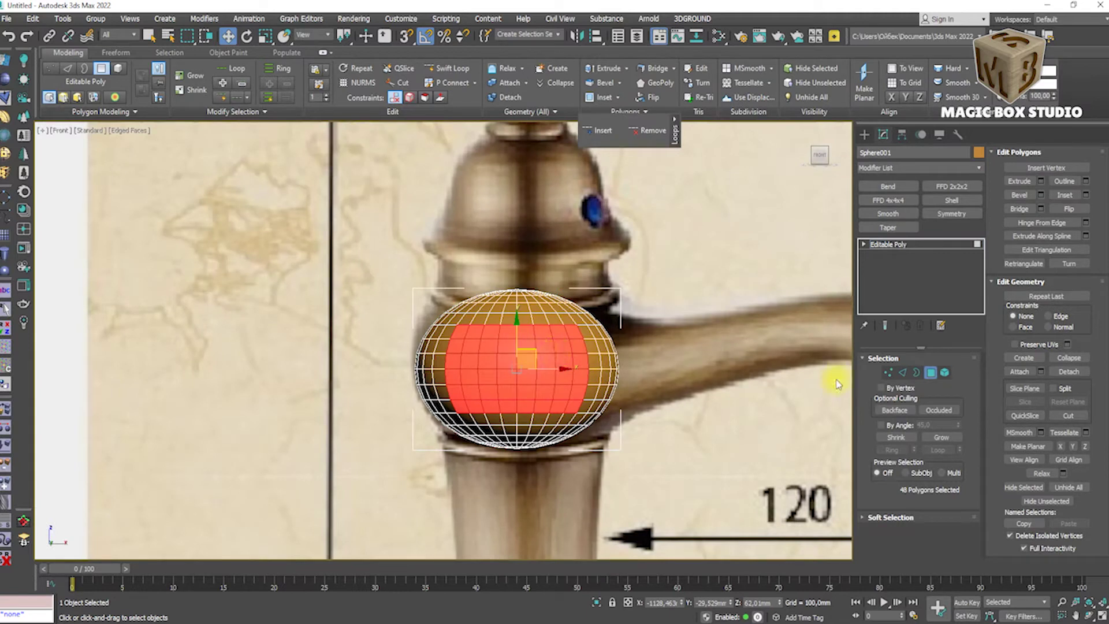
key("4")
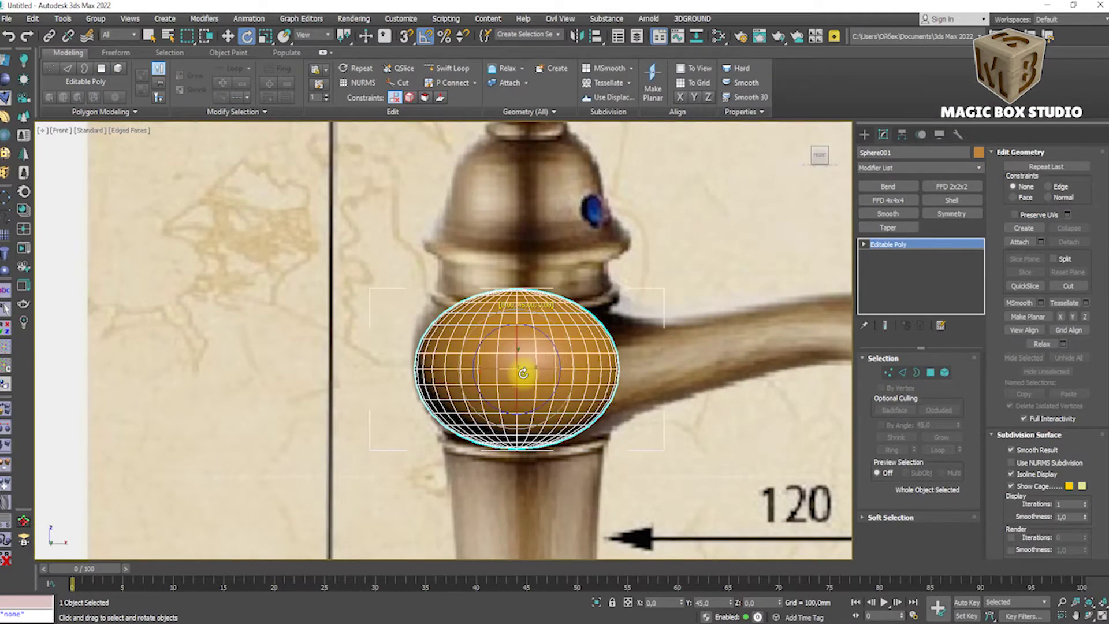
left_click(931, 371)
mouse_move(554, 369)
middle_mouse_down("alt")
mouse_move(587, 396)
mouse_move(669, 384)
mouse_move(631, 371)
middle_mouse_up("alt")
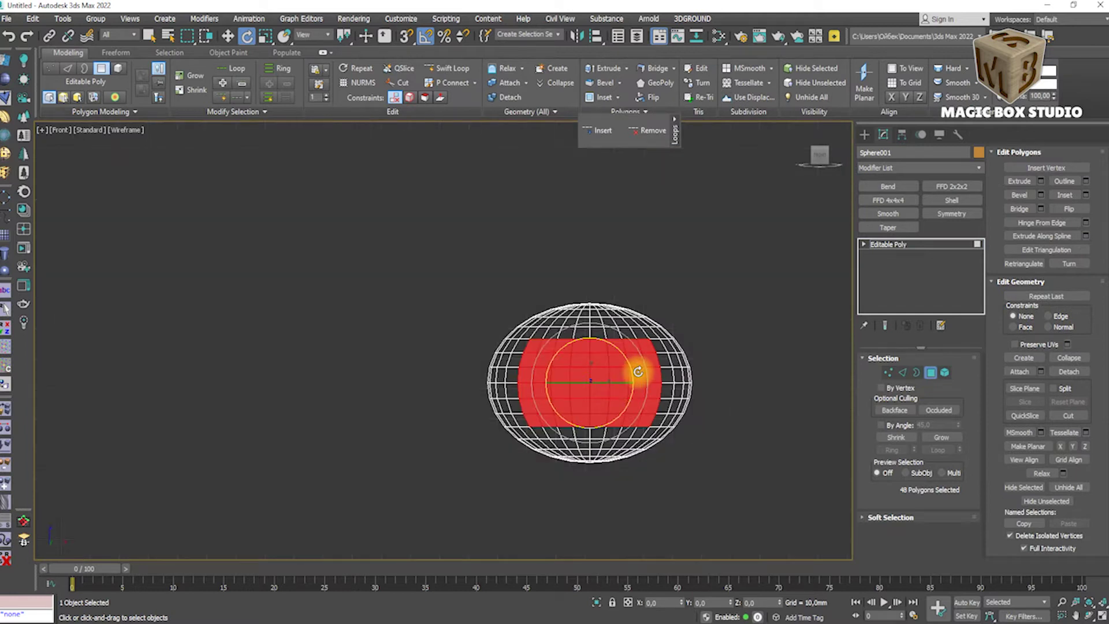
key("f")
left_click(931, 372)
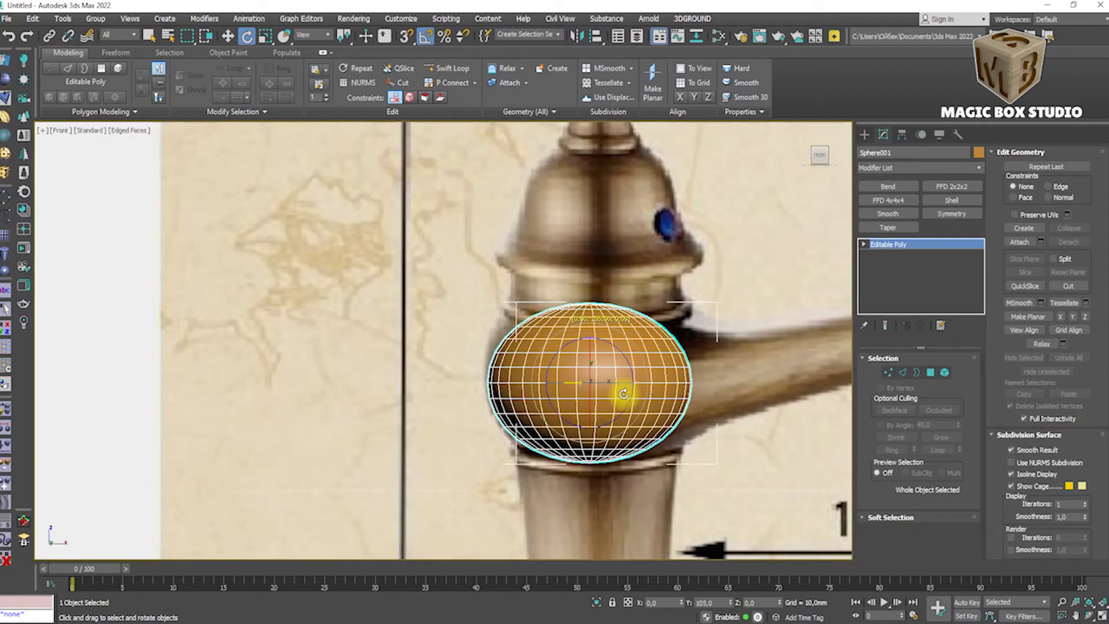
Restore the multi-viewport layout and start the Line spline tool.
key("alt+w")
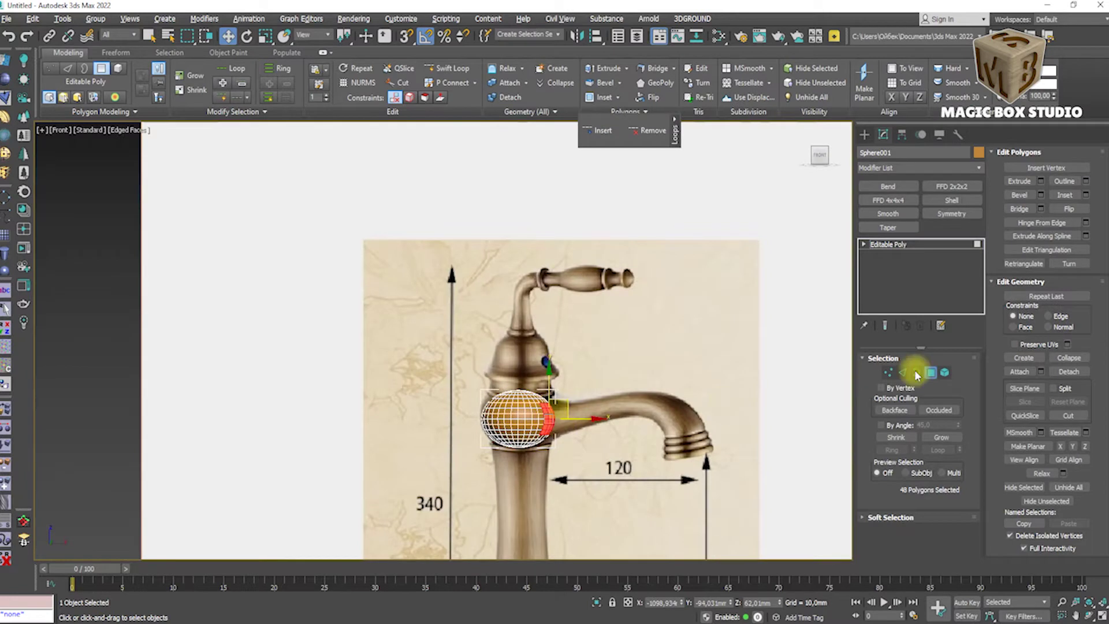
left_click(865, 134)
left_click(879, 153)
left_click(887, 230)
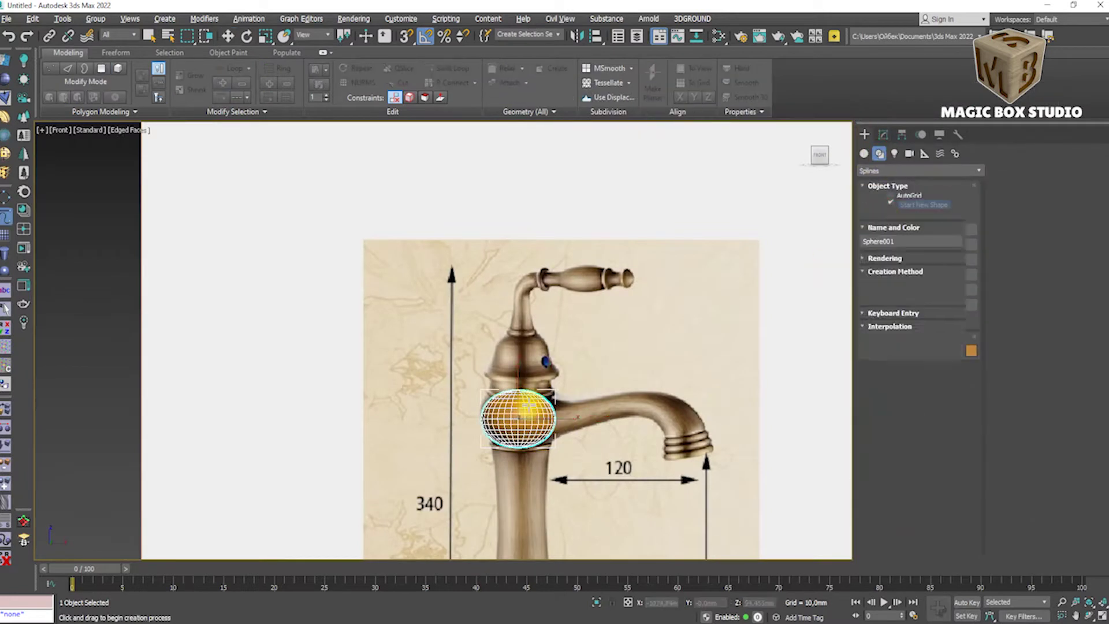
Draw a line spline from the oval's right edge along the spout to its tip.
scroll(634, 453, "up", 4)
left_click(467, 384)
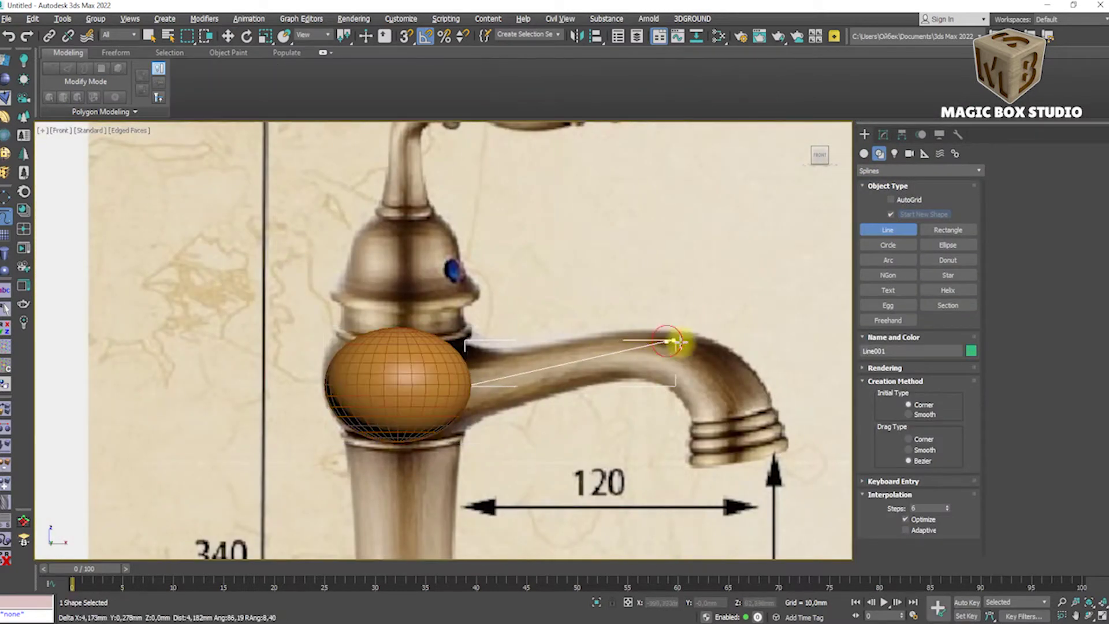
key("Delete")
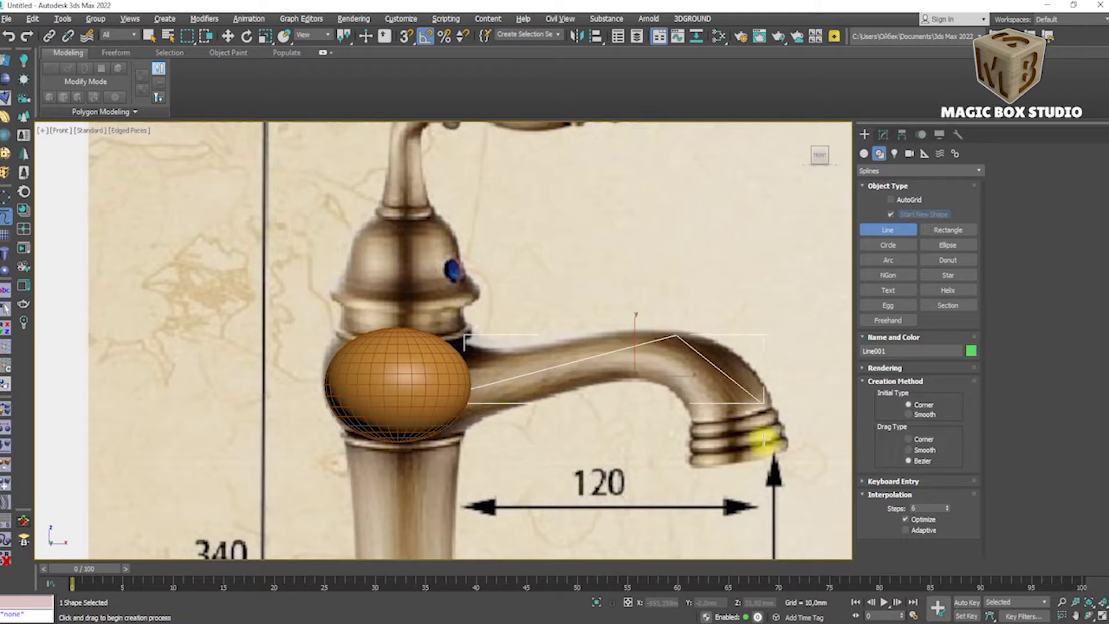
left_click(883, 134)
Convert the spline's vertices to Bezier to curve it along the spout.
key("ctrl+a")
right_click(563, 324)
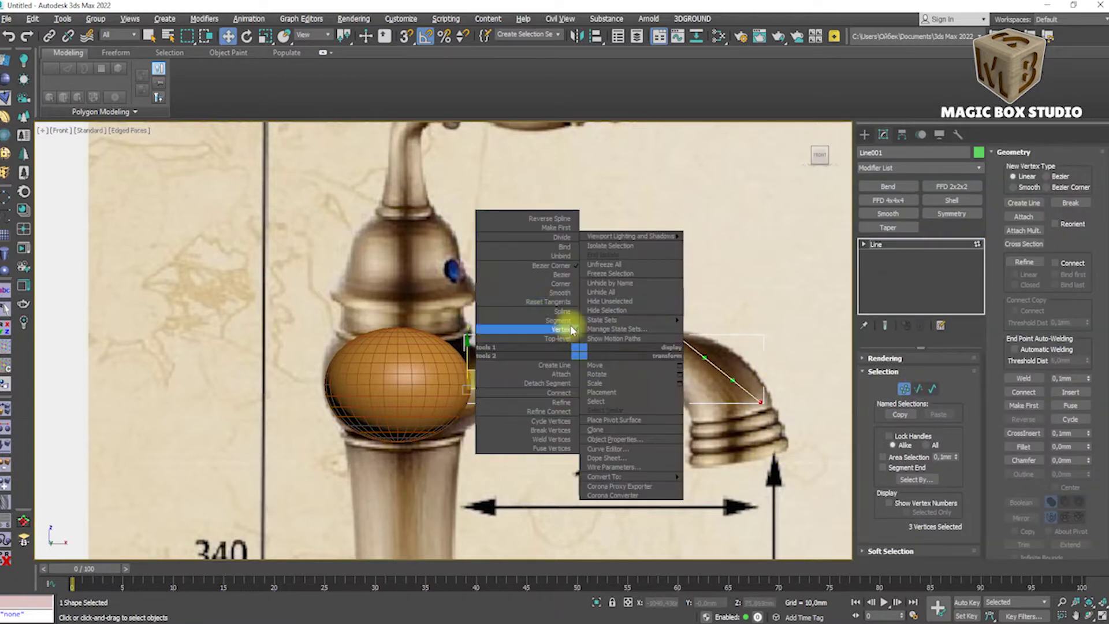
left_click(625, 321)
right_click(635, 321)
left_click(675, 335)
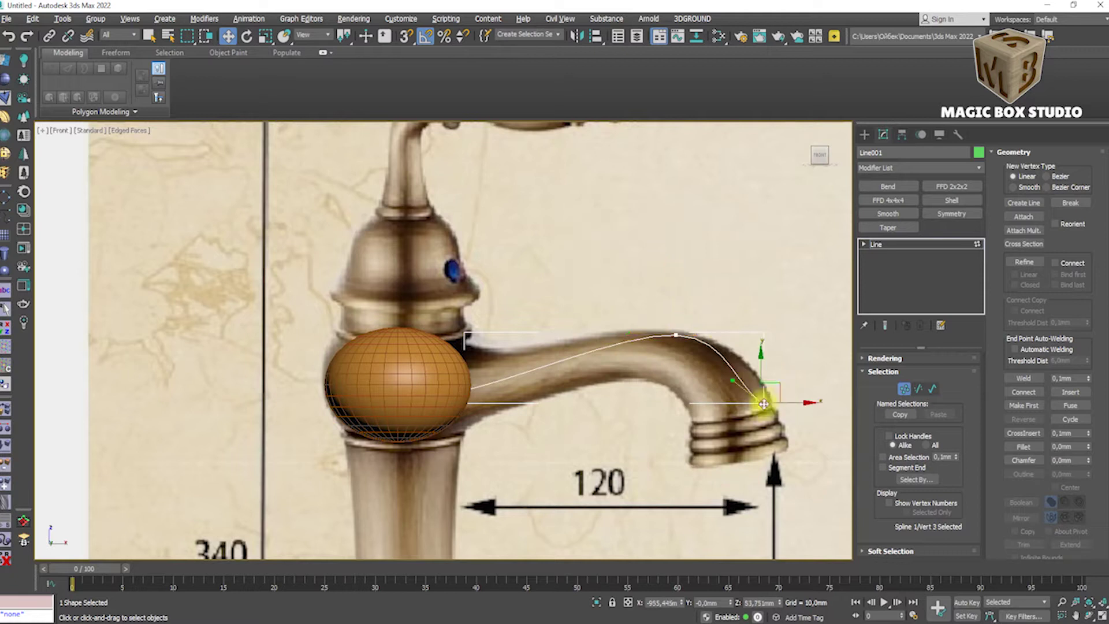
Nudge the reference photo plane slightly left and down.
left_click(637, 410)
scroll(631, 316, "down", 2)
scroll(581, 314, "down", 2)
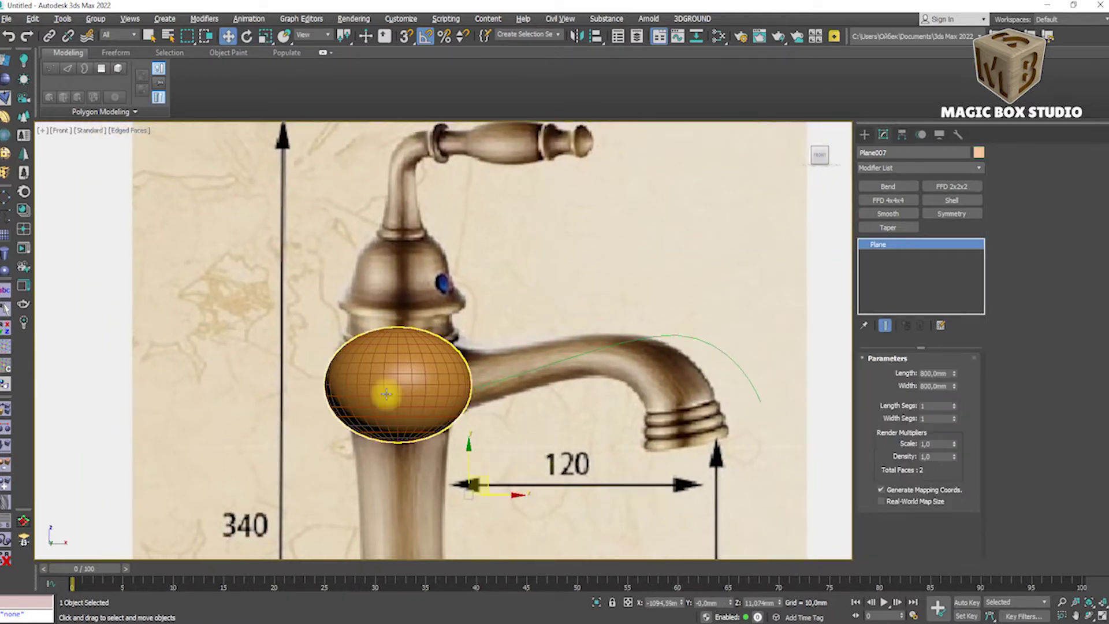
mouse_move(488, 482)
left_mouse_down()
mouse_move(470, 488)
mouse_move(495, 493)
left_mouse_up()
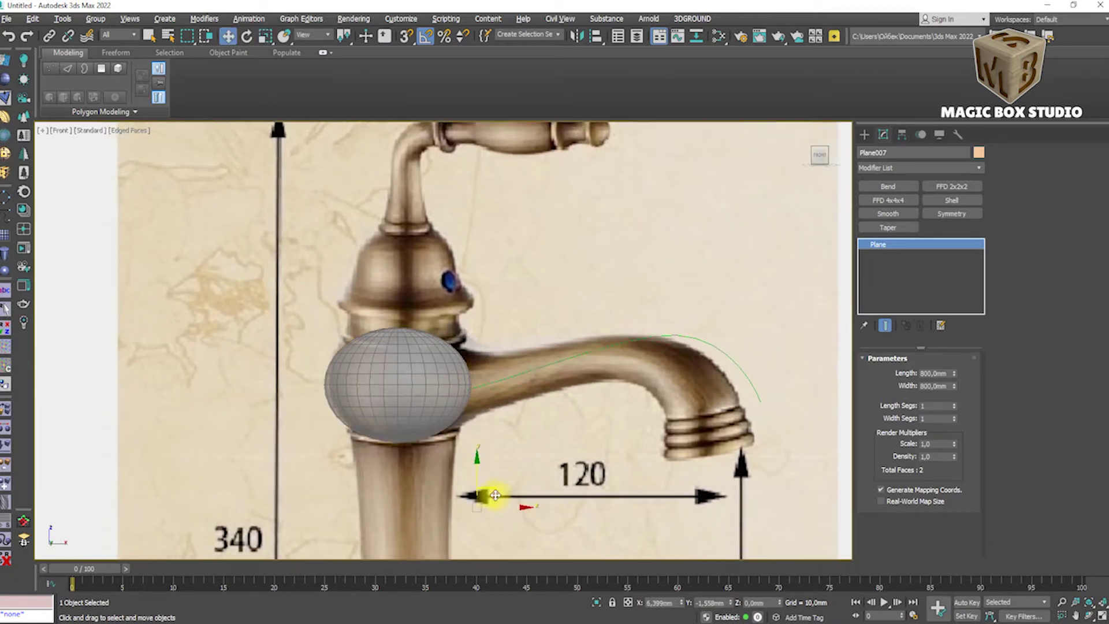
Adjust the curve's vertices and make the left end vertex Bezier.
left_click(611, 347)
key("w")
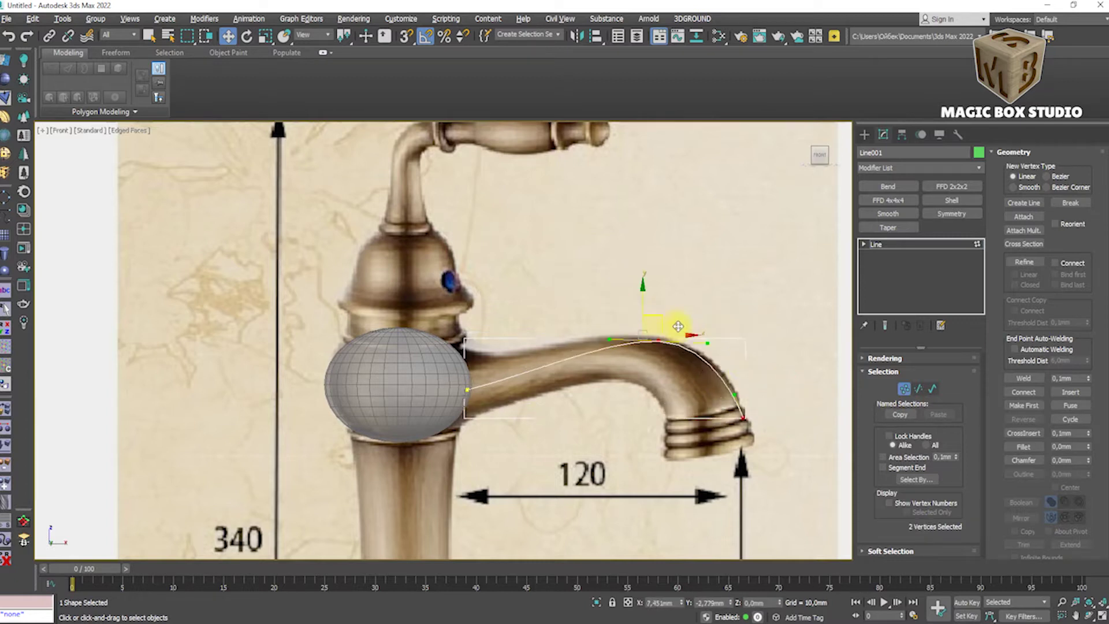
right_click(461, 384)
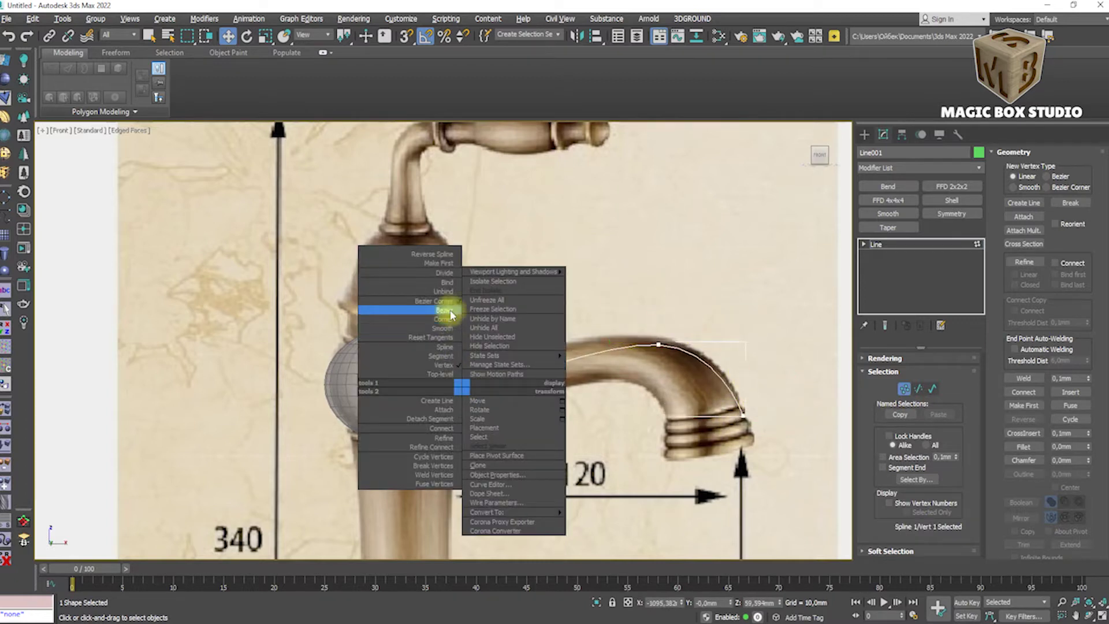
left_click(467, 390)
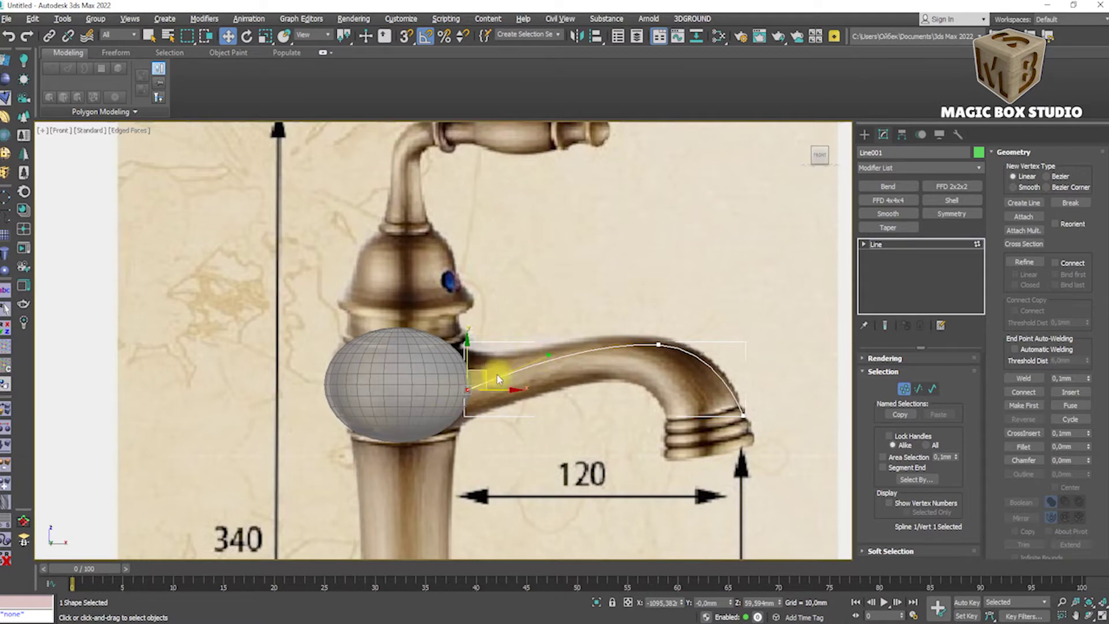
key("1")
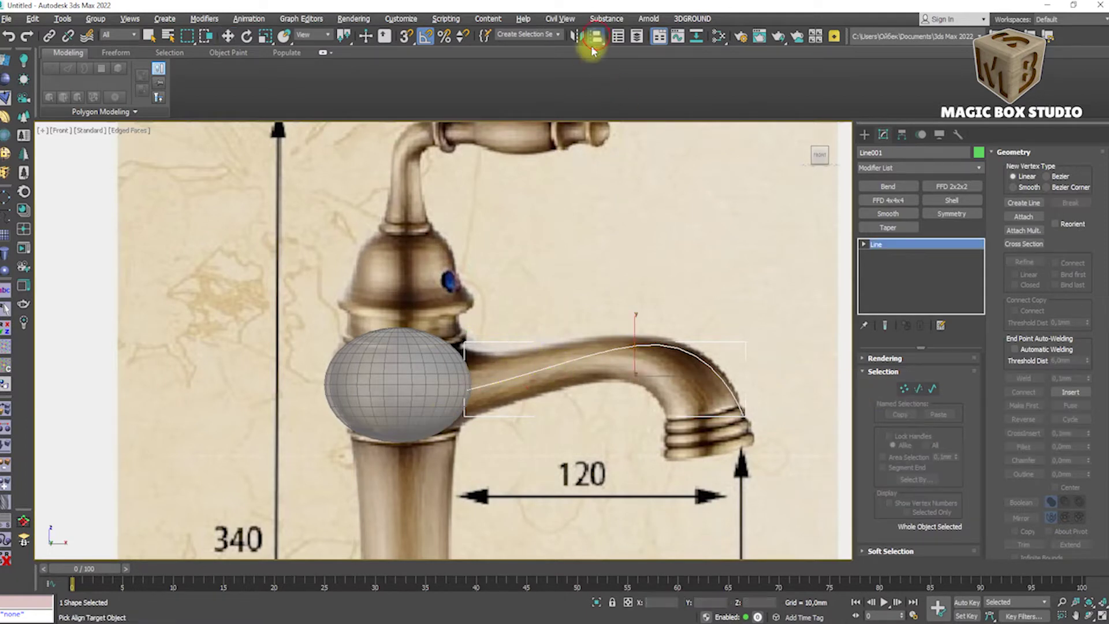
Align Line001 to the oval Sphere001's centre in Y.
left_click(398, 384)
left_click(709, 395)
middle_click_drag(564, 426, 578, 428, "alt")
left_click(596, 36)
left_click(364, 382)
left_click(688, 395)
key("alt+x")
Check the curve from other viewpoints and select a block of polygons on the oval's side.
key("l")
key("F3")
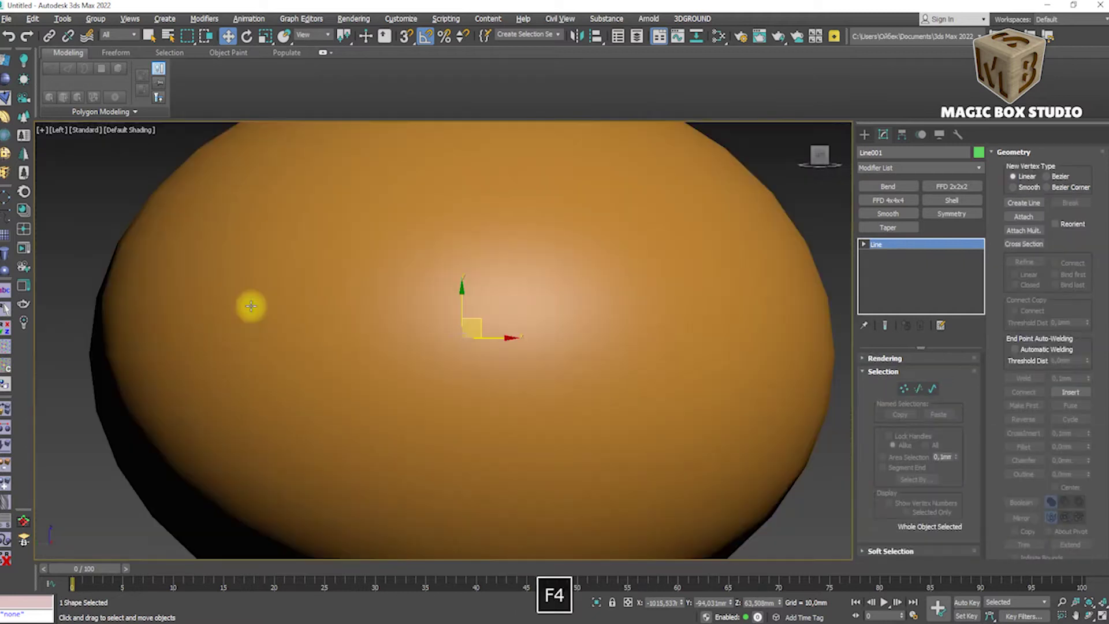
middle_click_drag(251, 306, 391, 364, "alt")
left_click(58, 130)
left_click(75, 213)
middle_click_drag(433, 325, 456, 336, "alt")
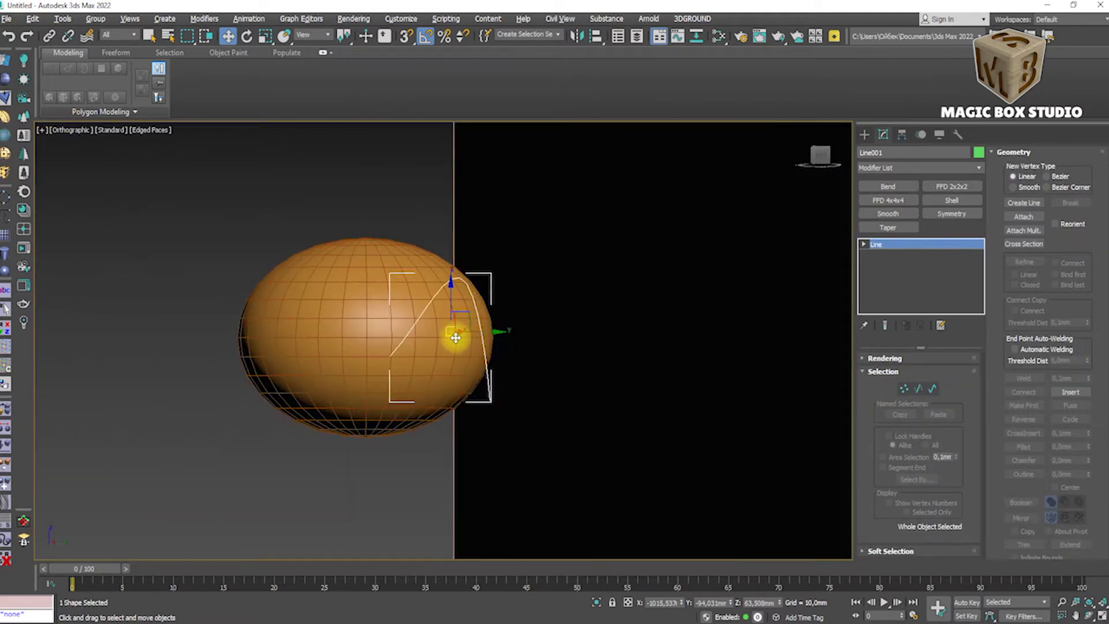
left_click(456, 337)
key("4")
left_click_drag(248, 249, 458, 372)
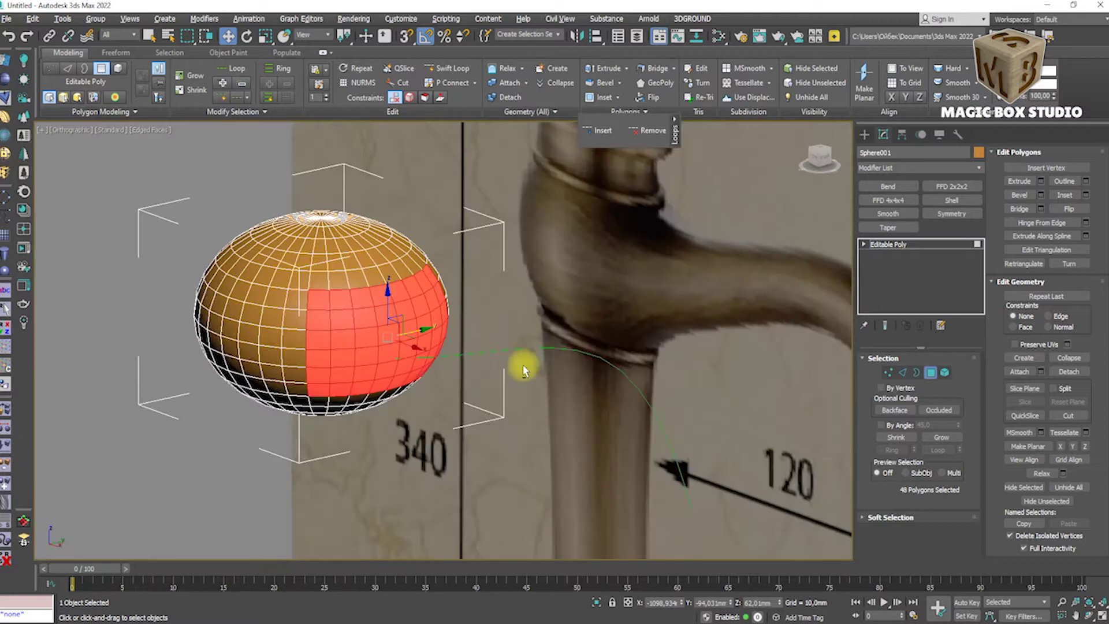
Undo stray changes and get back to the oval's side polygon selection in Front view.
left_click(549, 347)
key("ctrl+z")
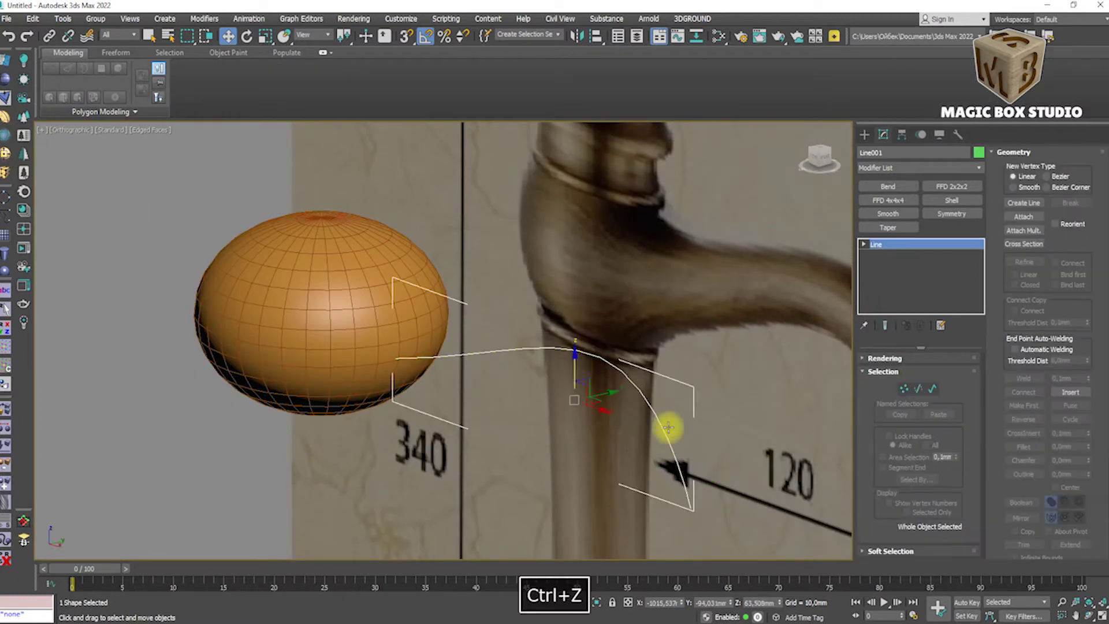
key("ctrl+z")
left_click(930, 372)
middle_click_drag(577, 381, 424, 392, "alt")
key("f")
left_click(607, 321)
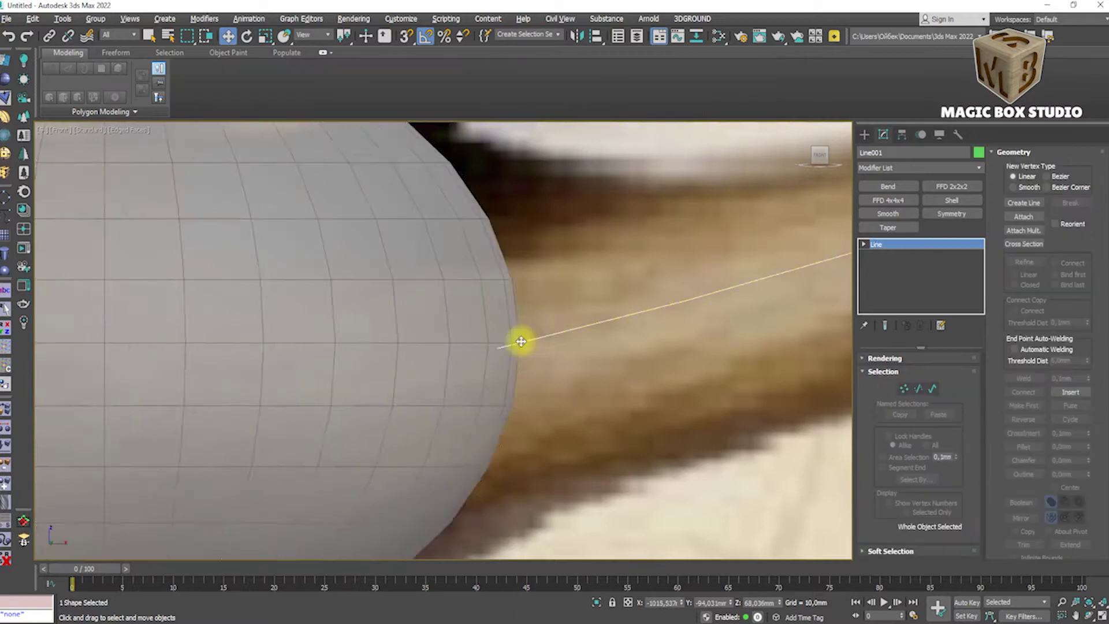
scroll(520, 341, "down", 4)
key("1")
key("ctrl+z")
key("4")
scroll(571, 379, "down", 2)
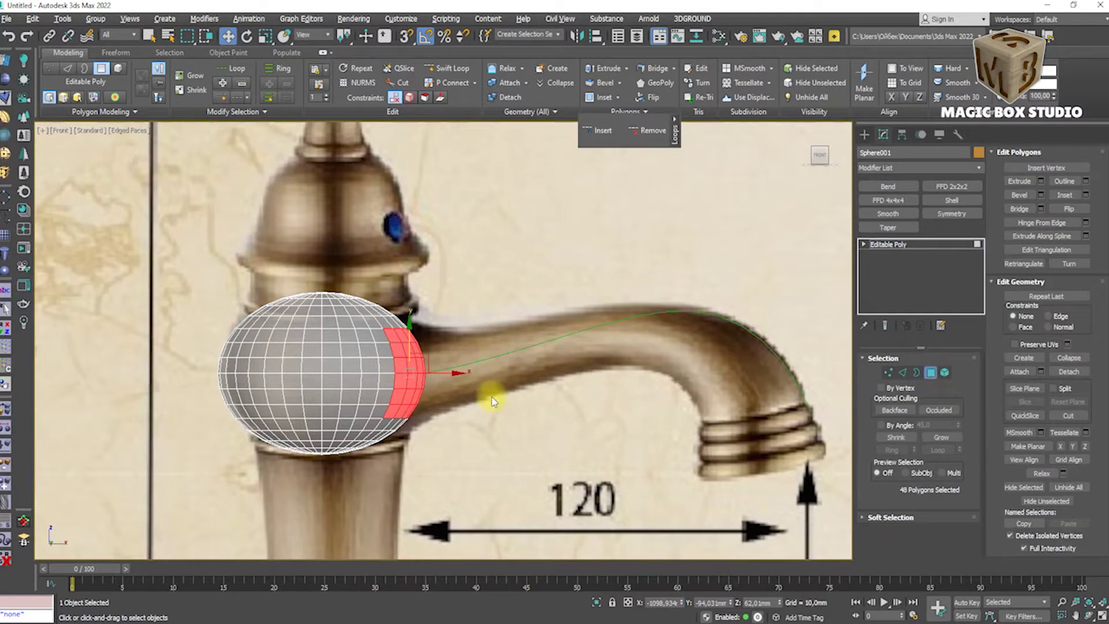
Delete the oval's right-side faces and Shift-drag the open border right into a tube.
key("Delete")
key("3")
left_click(346, 404)
left_click_drag(442, 371, 485, 369, "shift")
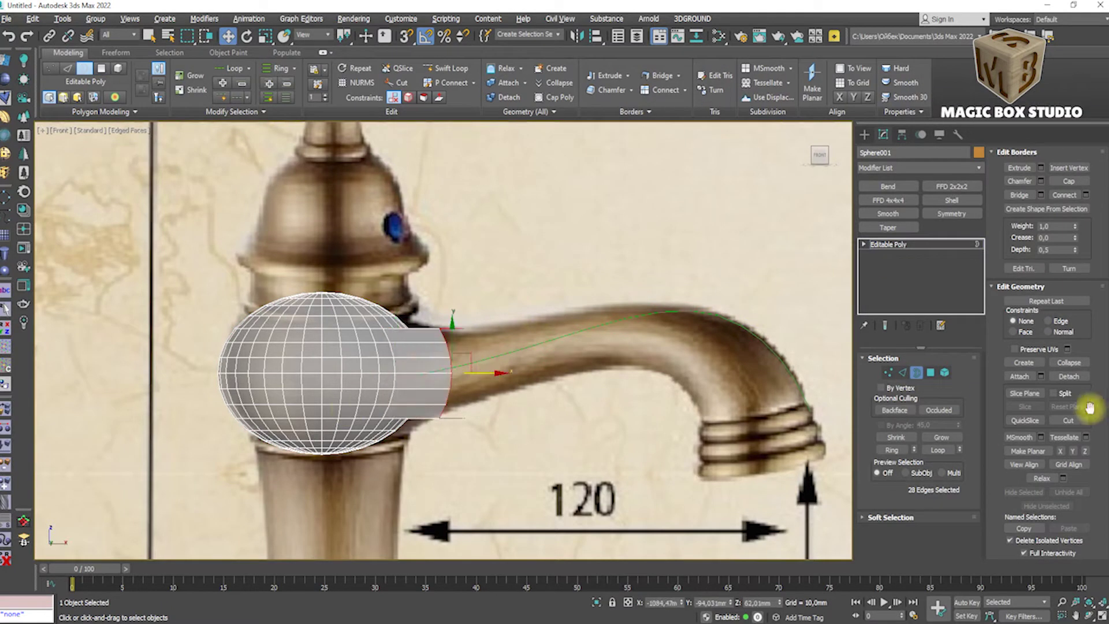
middle_click_drag(850, 442, 556, 404, "alt")
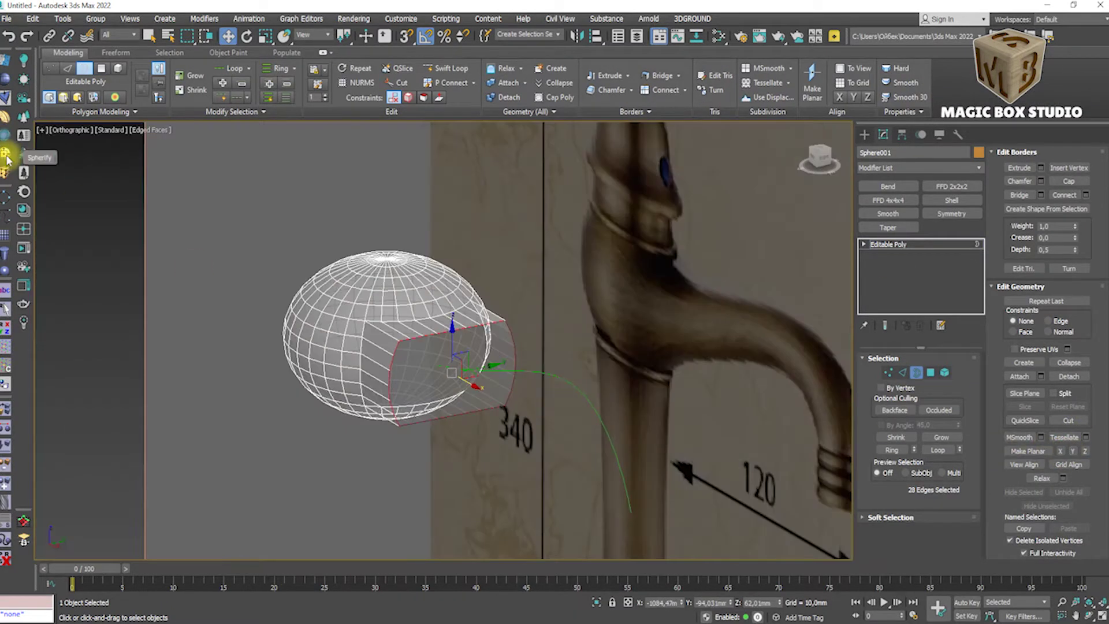
Apply a Spherify modifier to round the mesh and collapse it.
left_click(911, 171)
left_click(911, 171)
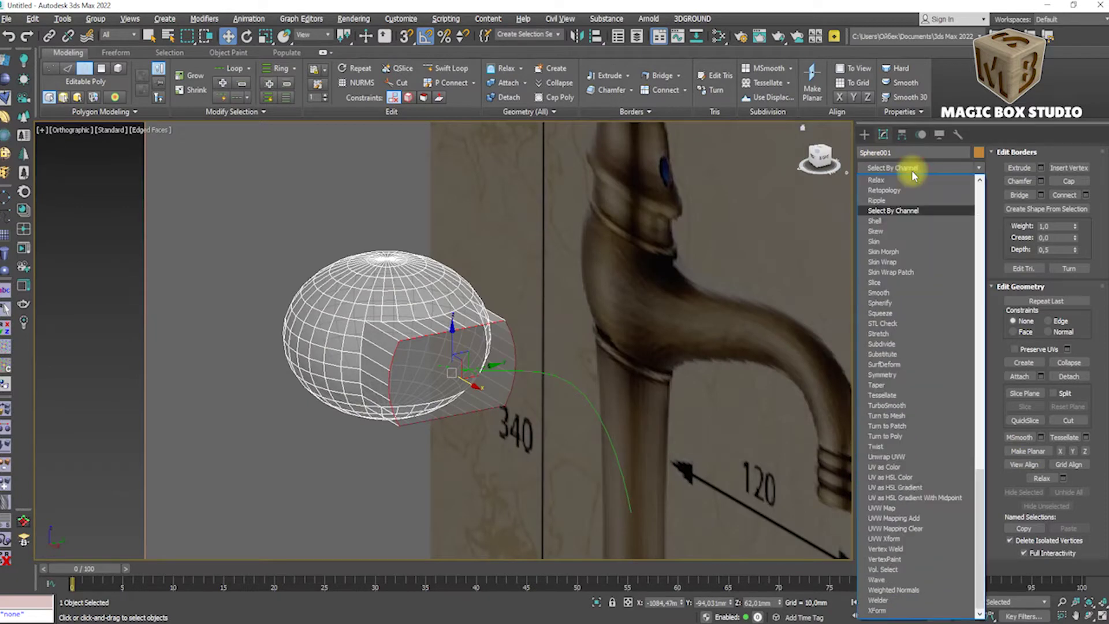
left_click(892, 305)
key("alt+x")
right_click(458, 373)
left_click(580, 503)
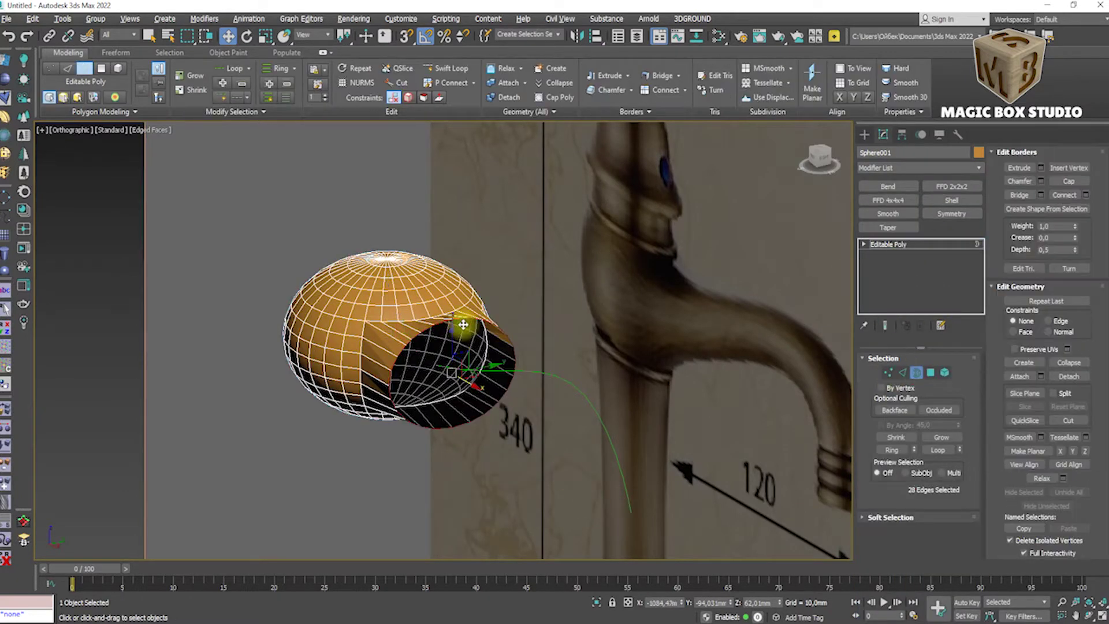
middle_click_drag(453, 322, 439, 347, "alt")
Revert the Spherify and move attempts, back to before the neck extrusion.
key("f")
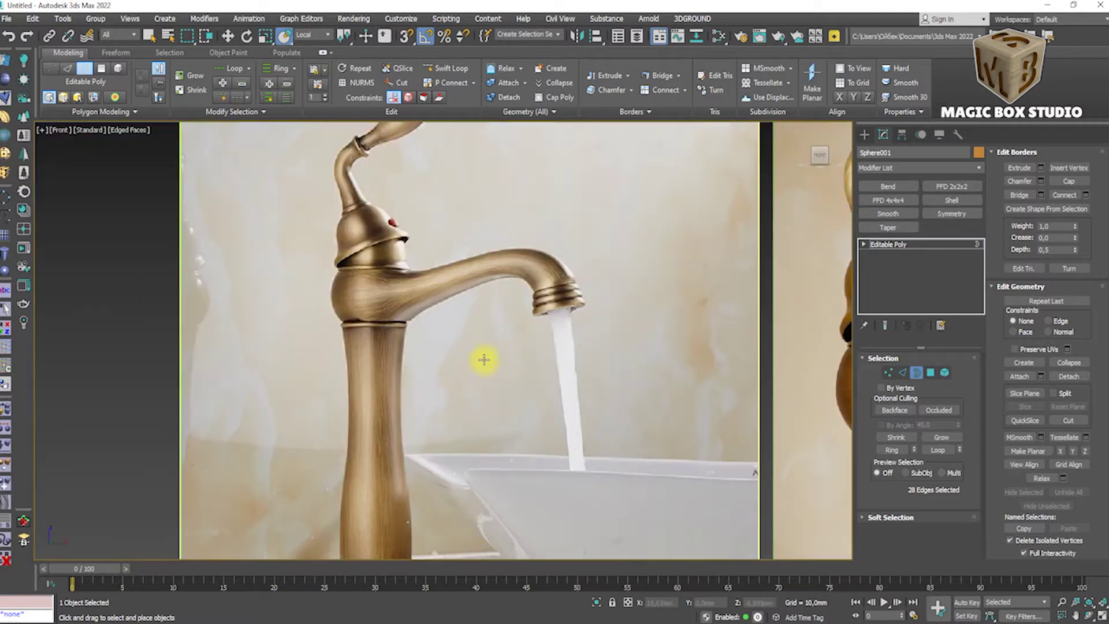
key("z")
scroll(702, 263, "down", 5)
key("w")
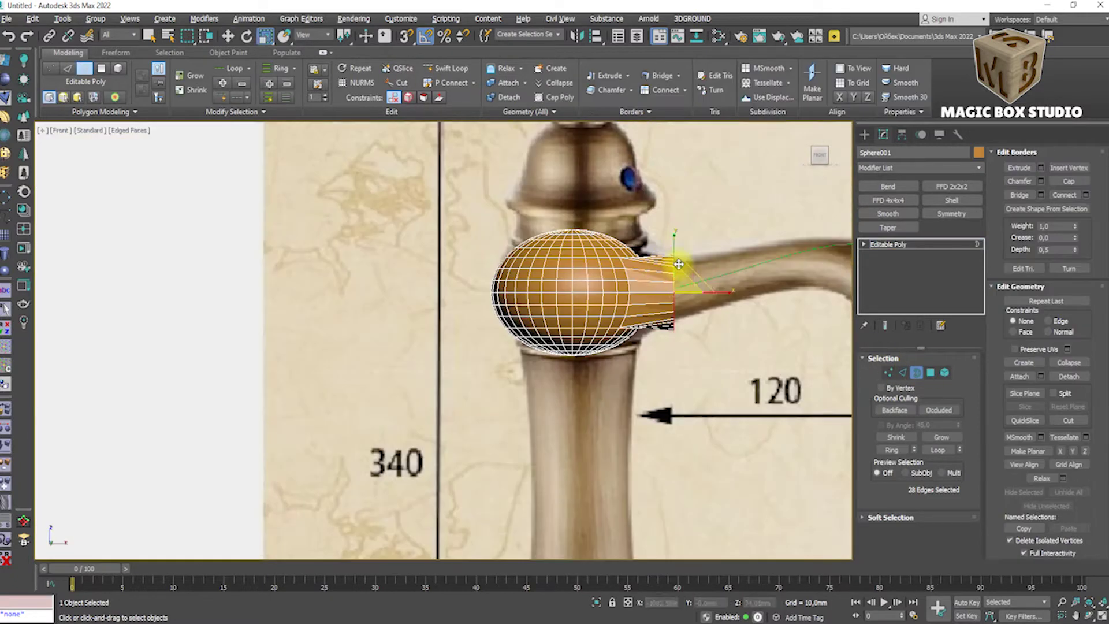
key("3")
left_click_drag(681, 258, 421, 285)
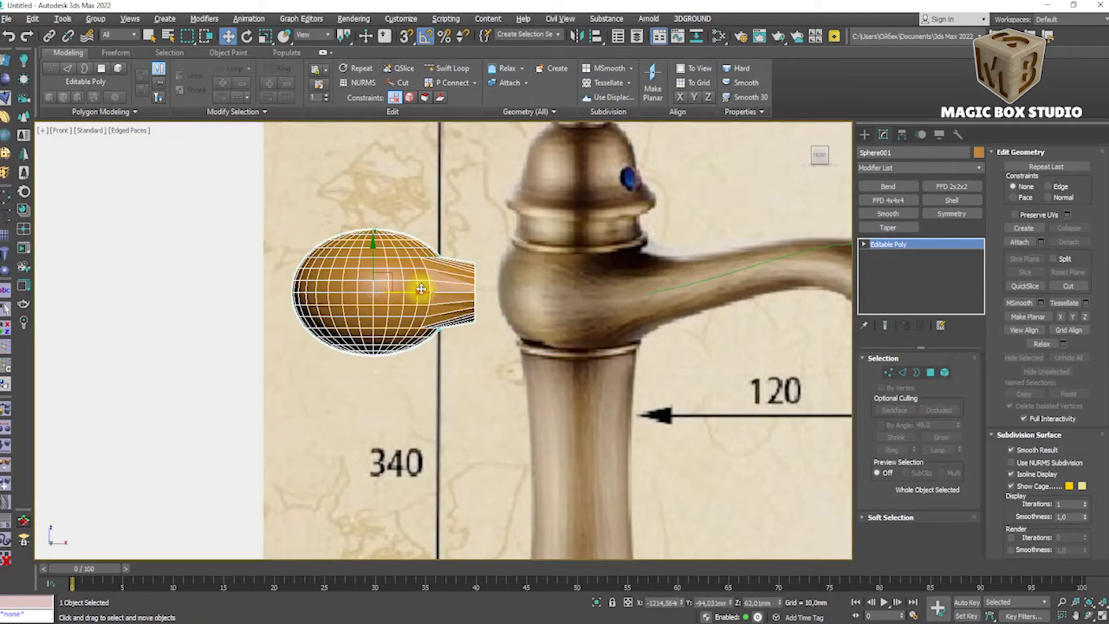
key("ctrl+z")
mouse_move(509, 260)
middle_mouse_down("alt")
mouse_move(526, 301)
mouse_move(539, 290)
middle_mouse_up("alt")
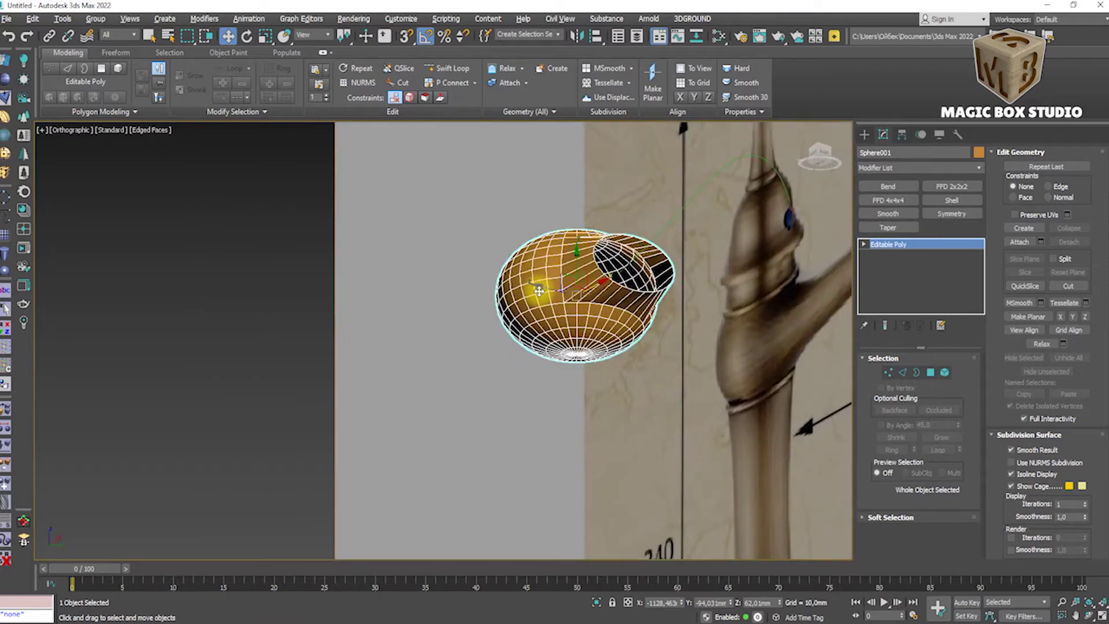
key("f")
key("z")
key("ctrl+z")
key("ctrl+z")
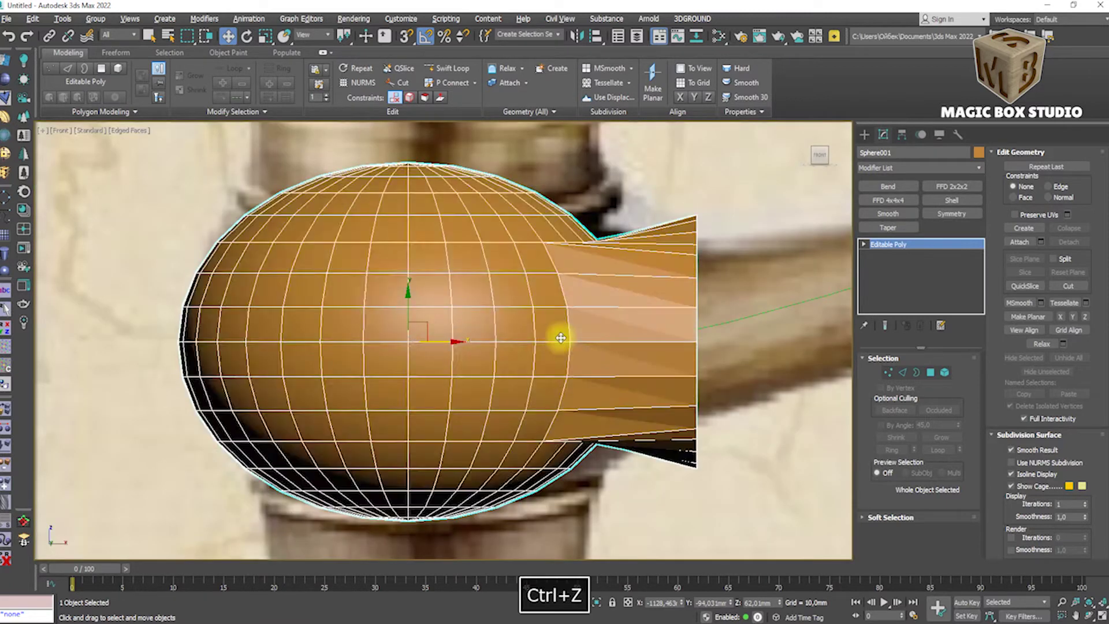
key("ctrl+z")
key("ctrl+z")
mouse_move(554, 447)
middle_mouse_down("alt")
mouse_move(587, 451)
mouse_move(588, 428)
middle_mouse_up("alt")
Redo the neck: delete the right faces, Shift-drag the border right, and Make Planar in X.
key("Delete")
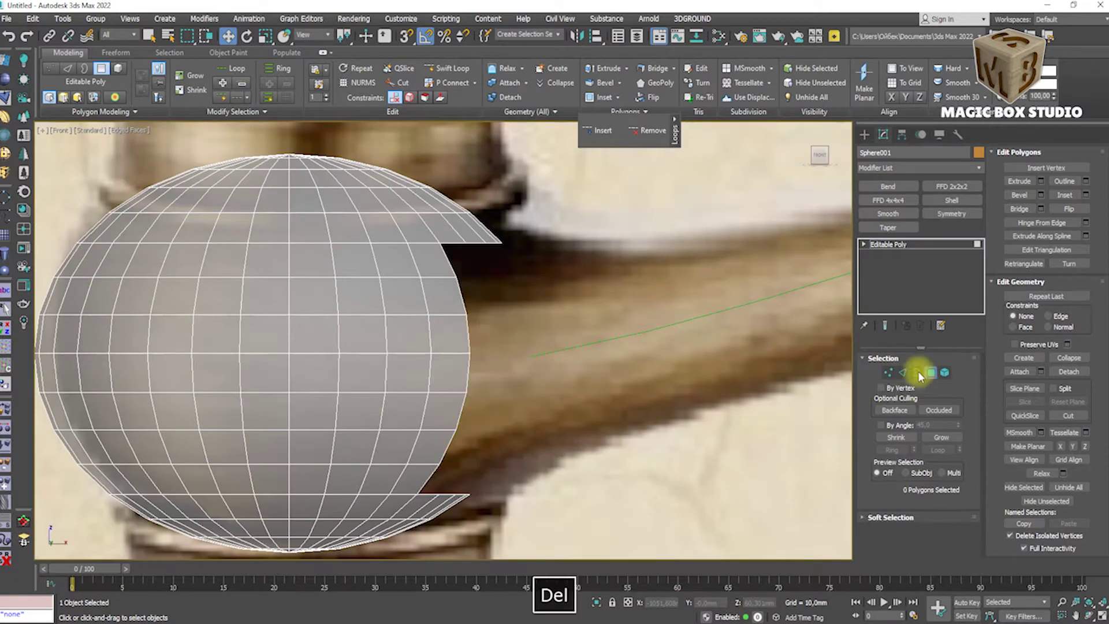
left_click(916, 371)
left_click_drag(495, 366, 635, 368, "shift")
left_click(1066, 454)
left_click(941, 167)
left_click(940, 168)
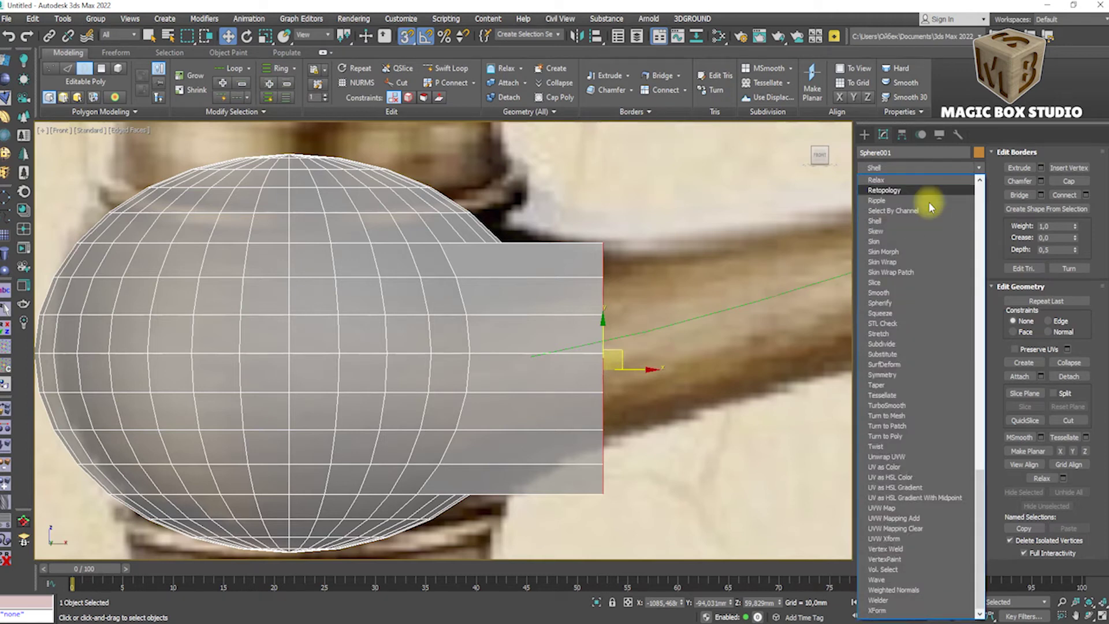
right_click(644, 292)
left_click(651, 289)
Scale the neck's end border down to taper it, and line the knob up with the spout.
key("3")
key("r")
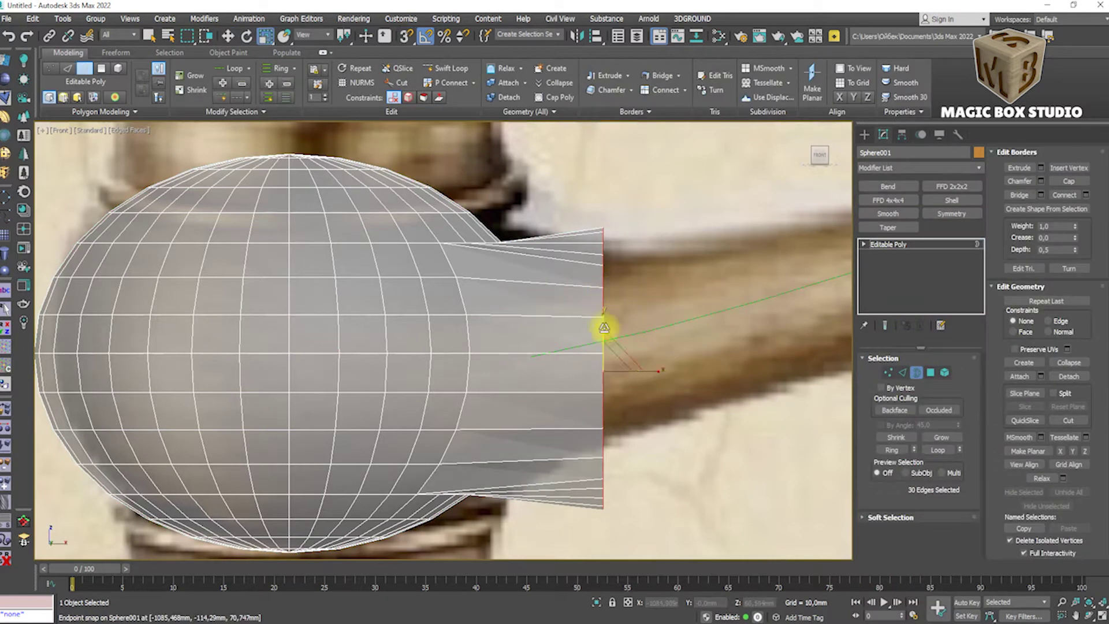
left_click_drag(605, 321, 610, 344)
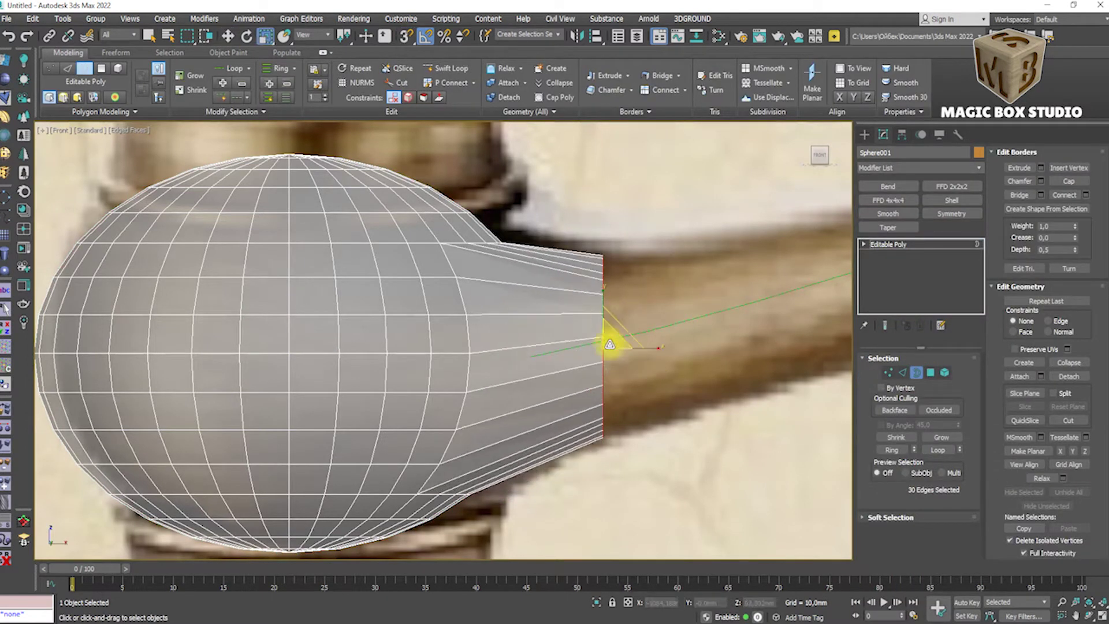
left_click(916, 372)
key("w")
left_click_drag(324, 353, 352, 354)
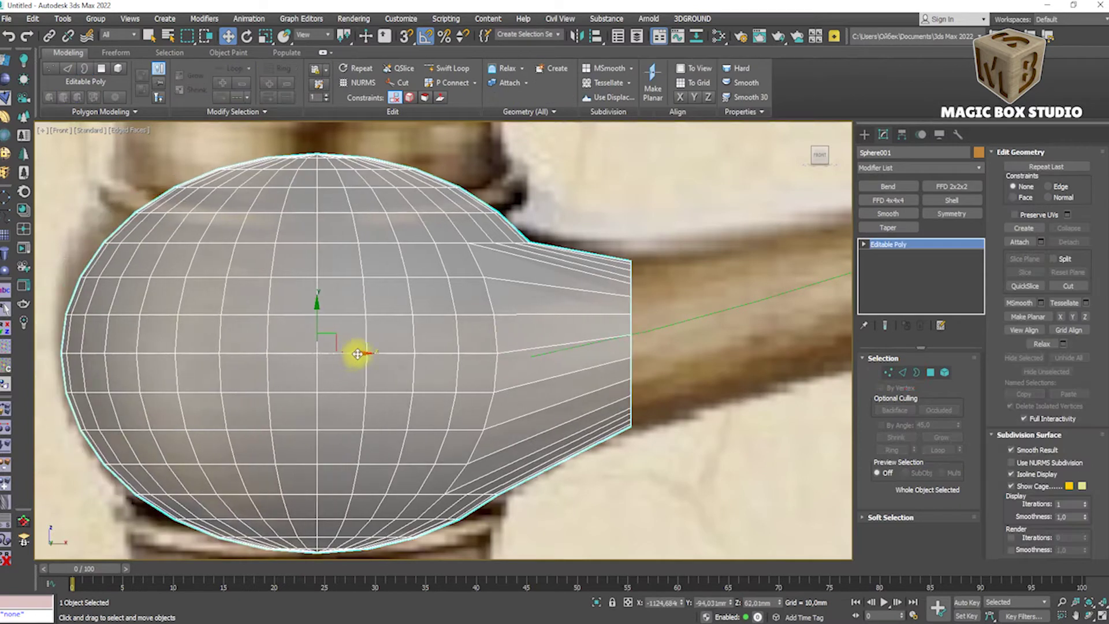
scroll(401, 306, "down", 5)
left_click_drag(446, 317, 392, 329)
scroll(482, 364, "up", 2)
Select the neck's end cap polygon and open Extrude Along Spline.
key("3")
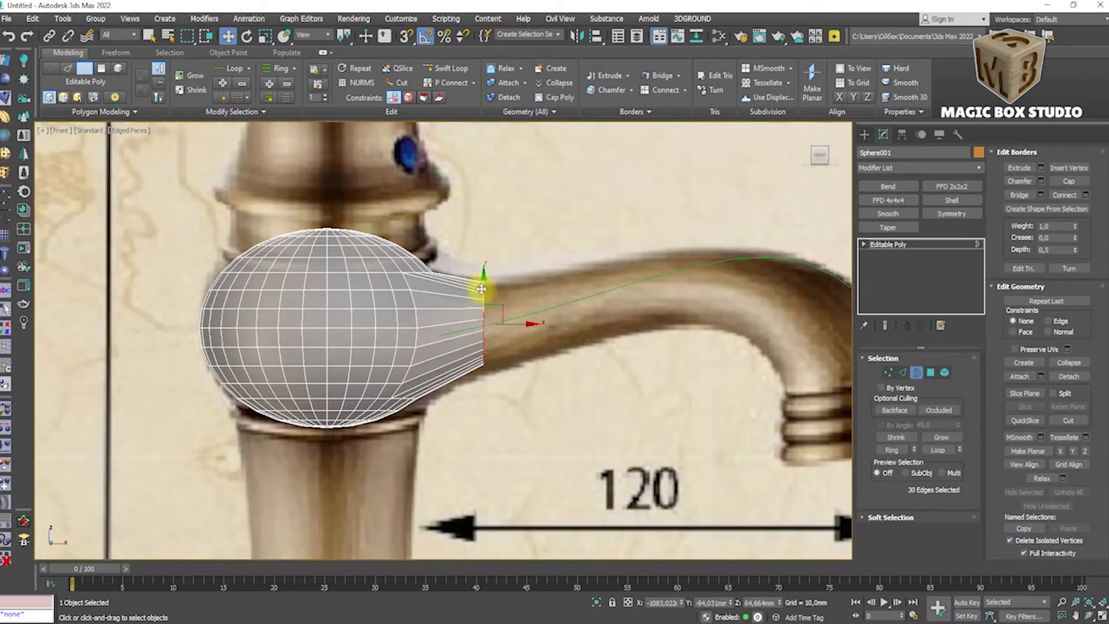
scroll(649, 334, "down", 3)
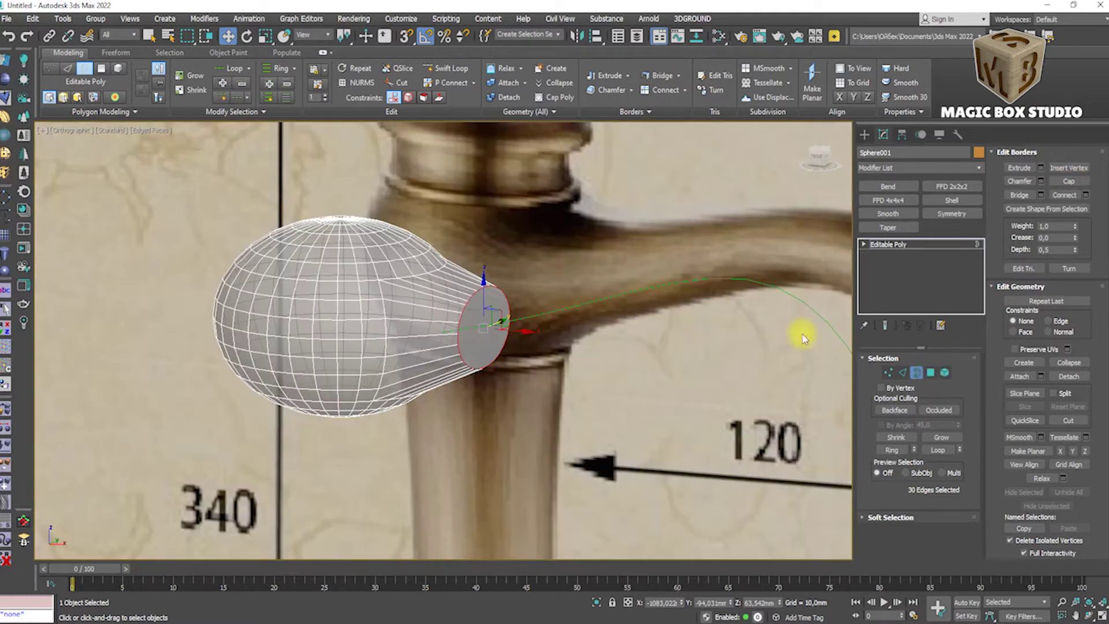
key("4")
left_click(520, 323)
scroll(503, 329, "up", 4)
left_click(1084, 238)
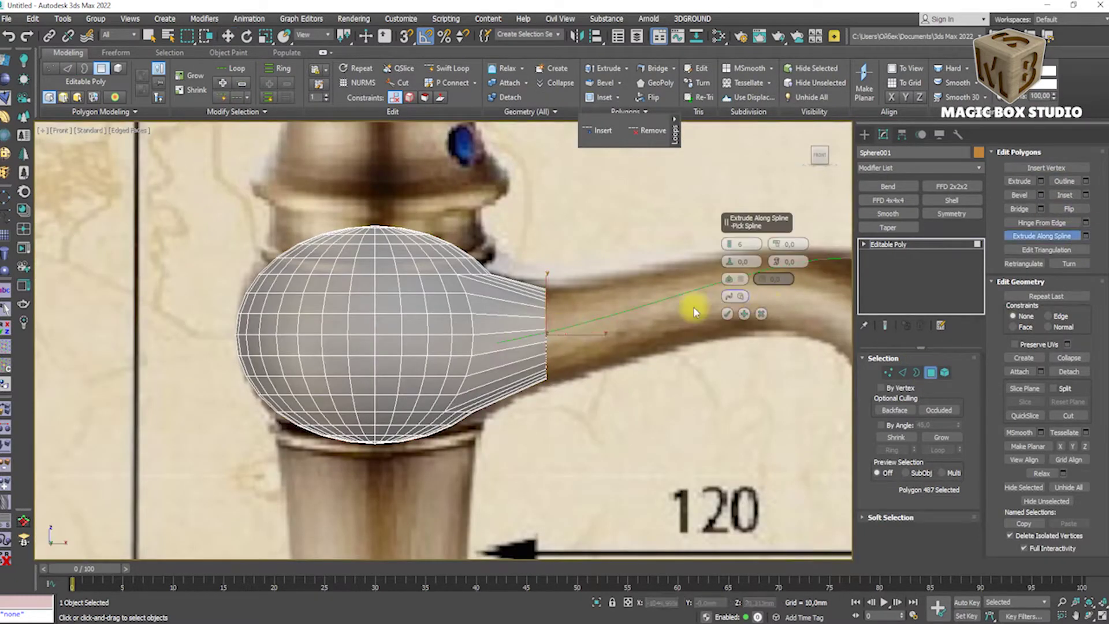
Pick the green curve as the extrusion path, then cancel Extrude Along Spline.
left_click(710, 292)
scroll(404, 364, "down", 2)
left_click(762, 315)
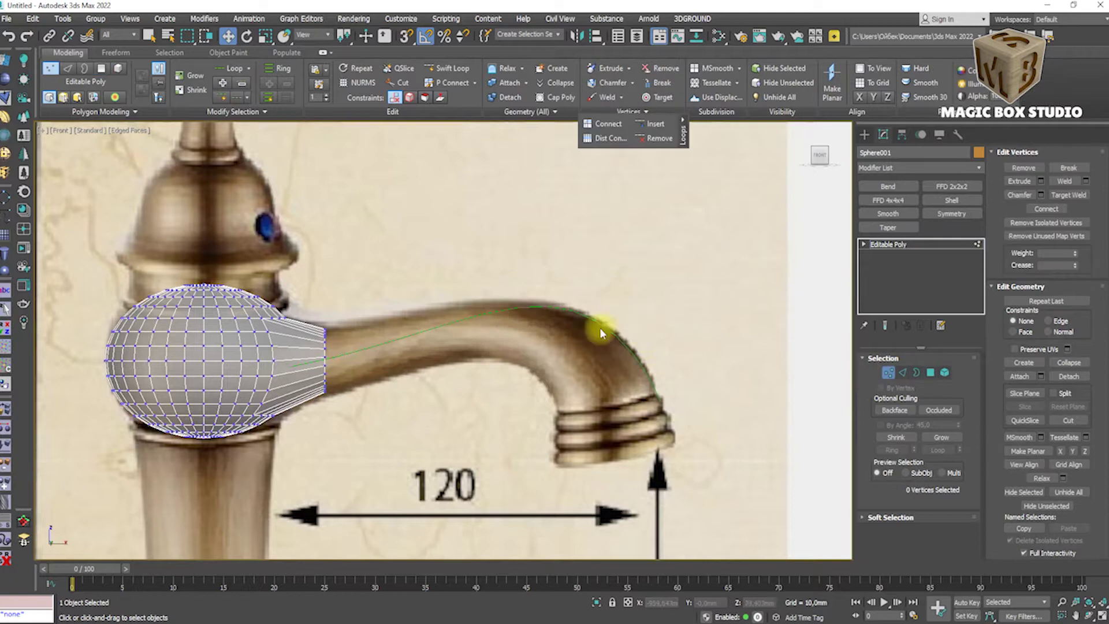
Edit Line001's vertices over the spout, starting from the first point at the neck.
left_click(570, 311)
key("1")
left_click_drag(526, 270, 710, 439)
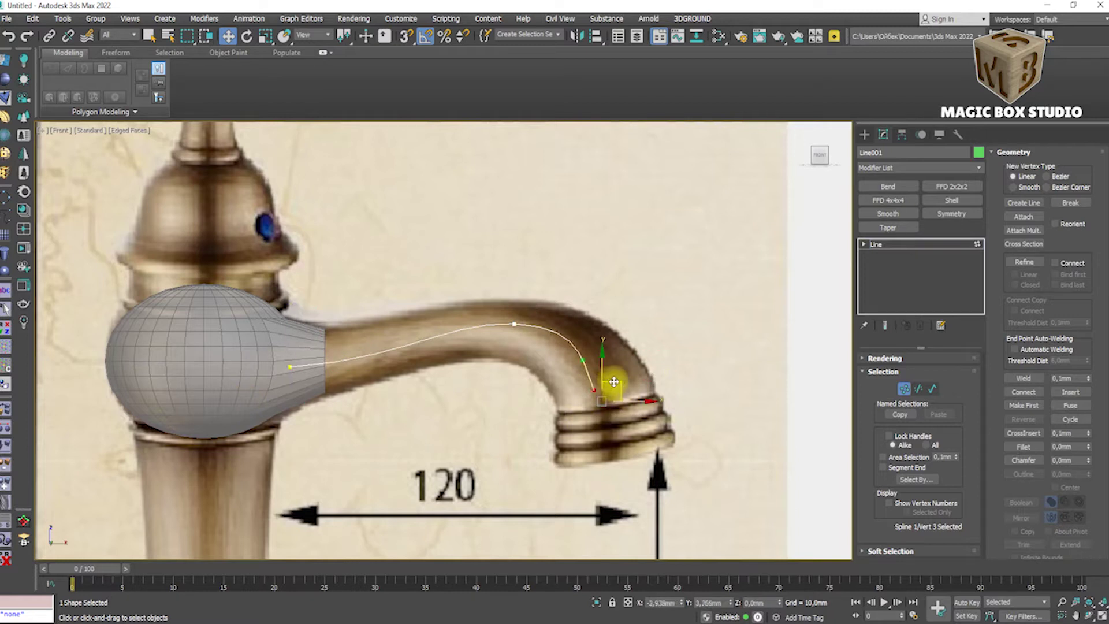
key("ctrl+z")
key("ctrl+y")
left_click_drag(271, 352, 332, 378)
Finish editing the curve and switch Sphere001 to Vertex mode.
scroll(357, 368, "up", 3)
scroll(322, 347, "up", 3)
scroll(322, 322, "down", 6)
left_click(902, 388)
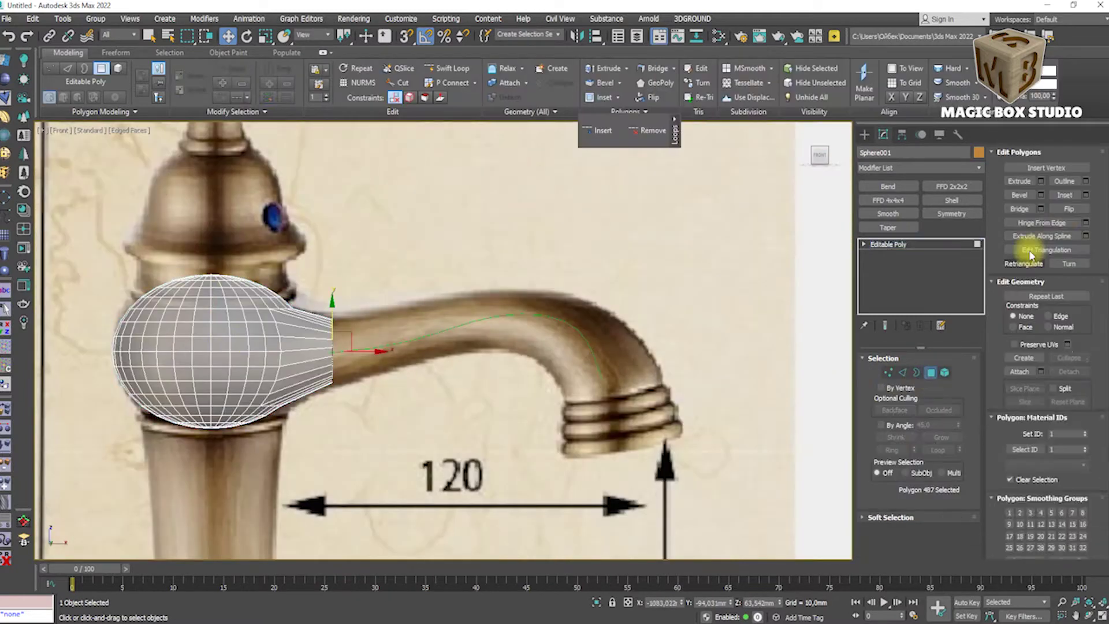
left_click(889, 372)
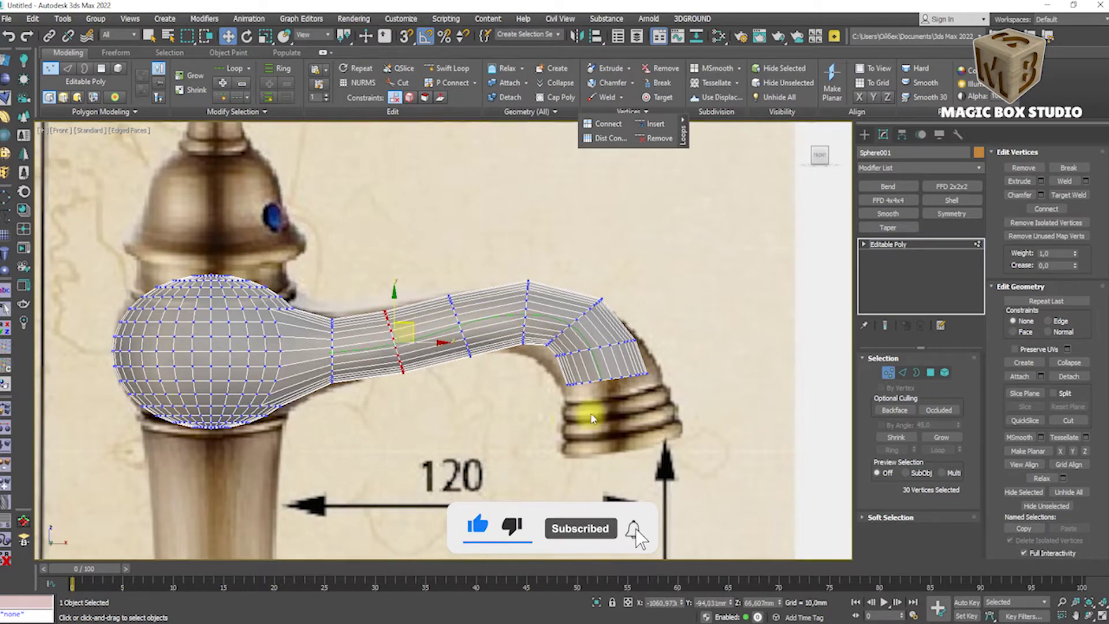
Select all of the spout's vertex rings and check them from the front and down the spout.
scroll(593, 418, "up", 3)
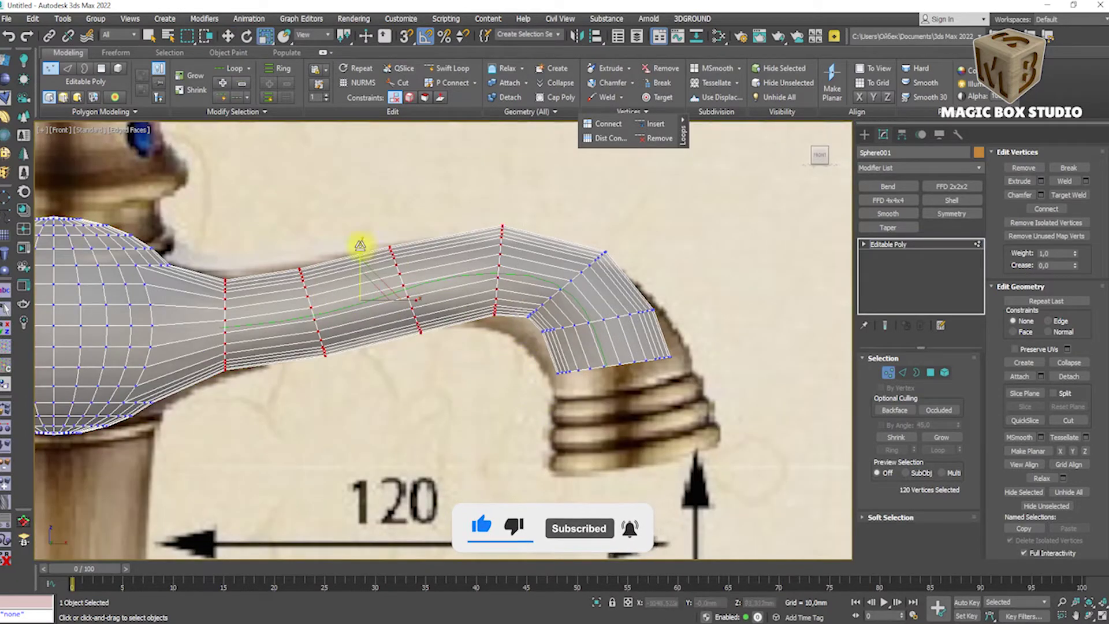
left_click_drag(264, 243, 210, 403)
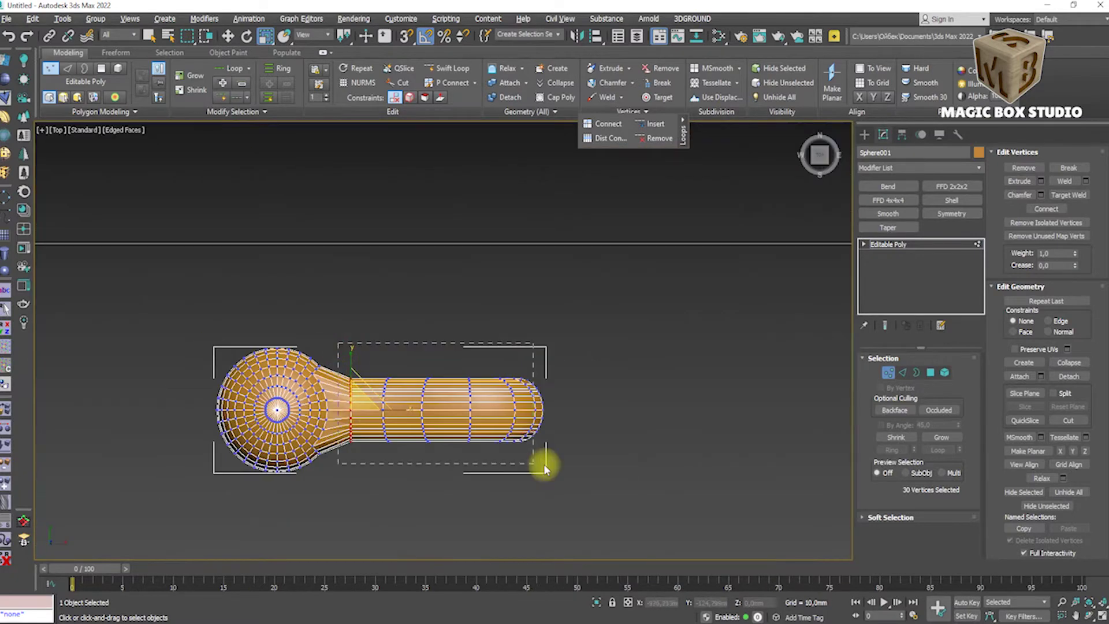
scroll(522, 354, "up", 3)
left_click_drag(297, 240, 804, 537)
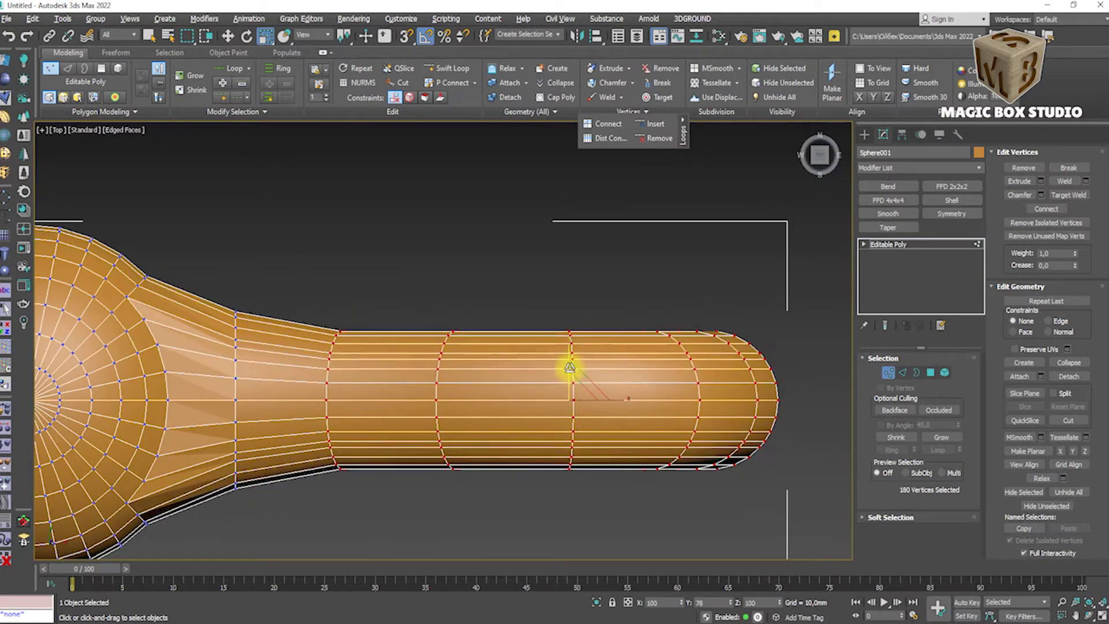
key("f")
scroll(565, 371, "down", 3)
middle_click_drag(532, 389, 450, 325, "alt")
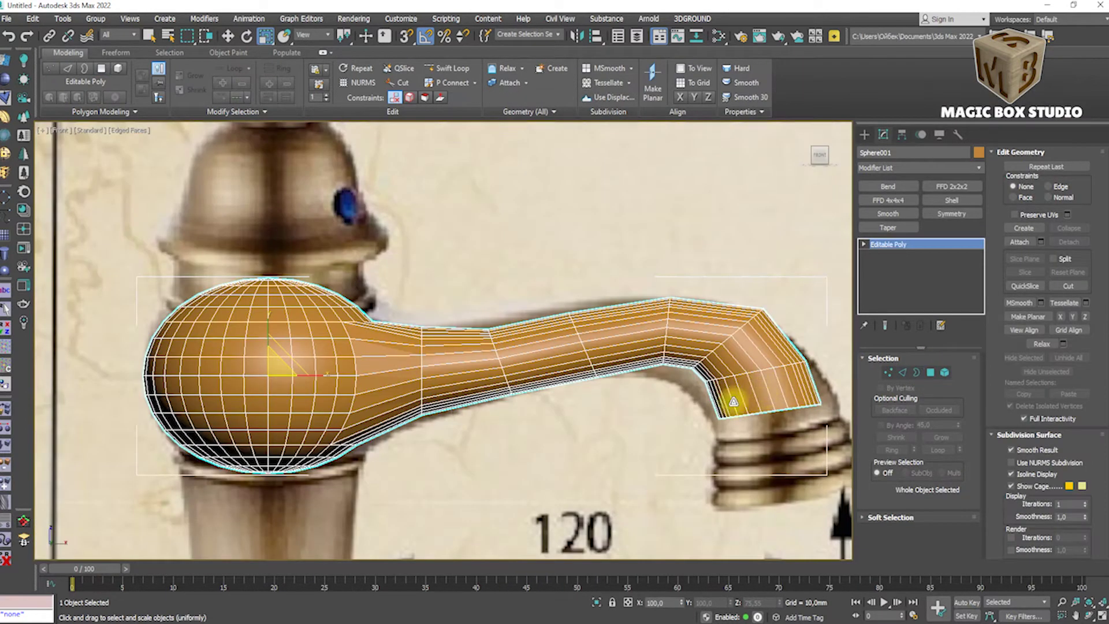
scroll(761, 398, "down", 3)
Draw a Standard Primitives box beneath the spout.
left_click(864, 134)
left_click(888, 214)
mouse_move(462, 459)
left_mouse_down()
mouse_move(544, 495)
mouse_move(699, 516)
left_mouse_up()
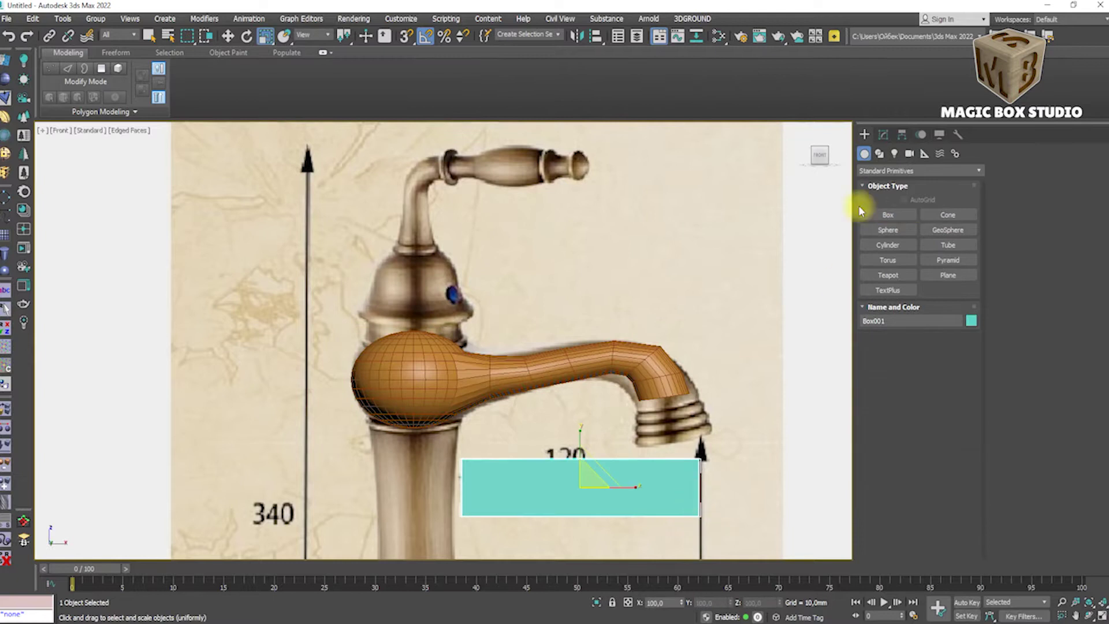
Set the box length to 120 and move it against the spout's dimension line.
double_click(936, 373)
type("120")
key("Tab")
middle_click_drag(562, 474, 614, 329)
key("w")
left_click_drag(614, 329, 632, 377)
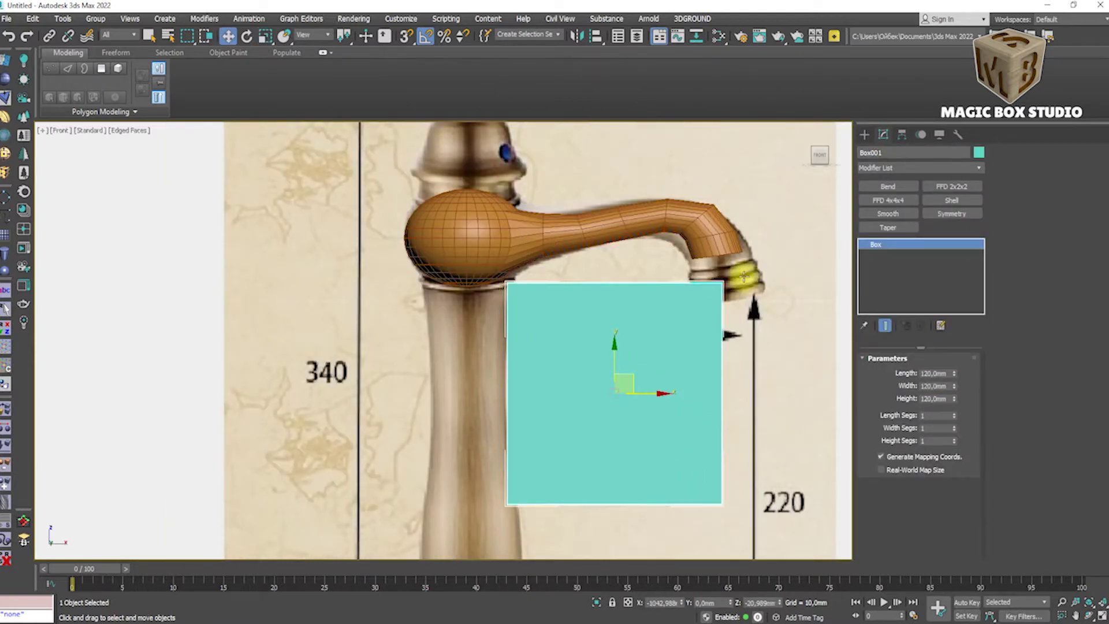
Pull Sphere001's spout-tip vertices left to the box edge, then delete the box.
left_click(701, 254)
scroll(550, 198, "up", 2)
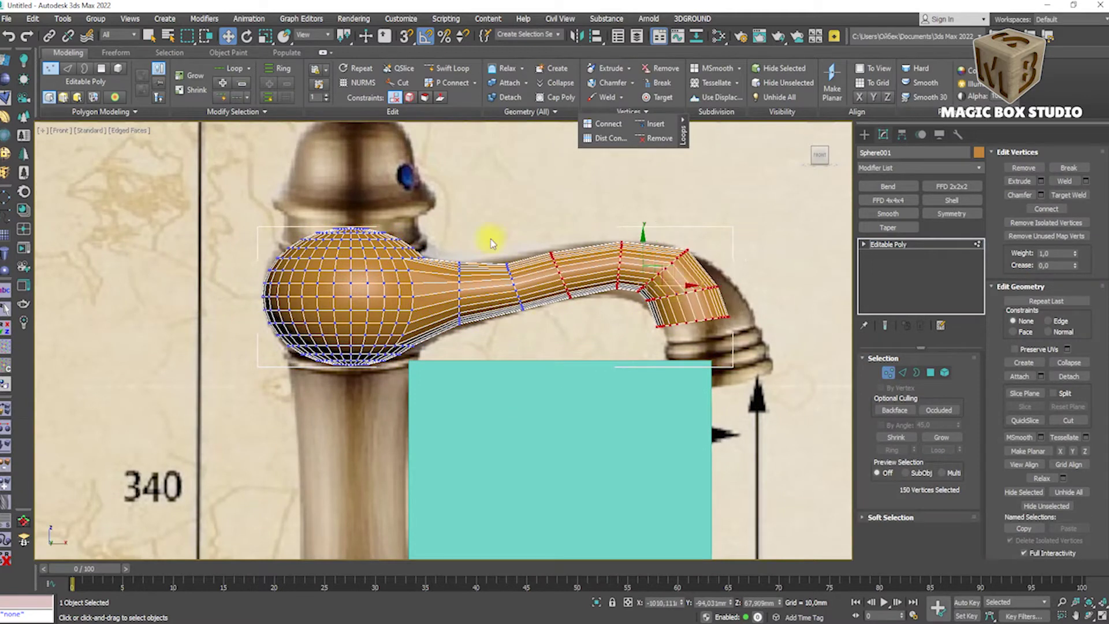
left_click_drag(643, 268, 623, 268)
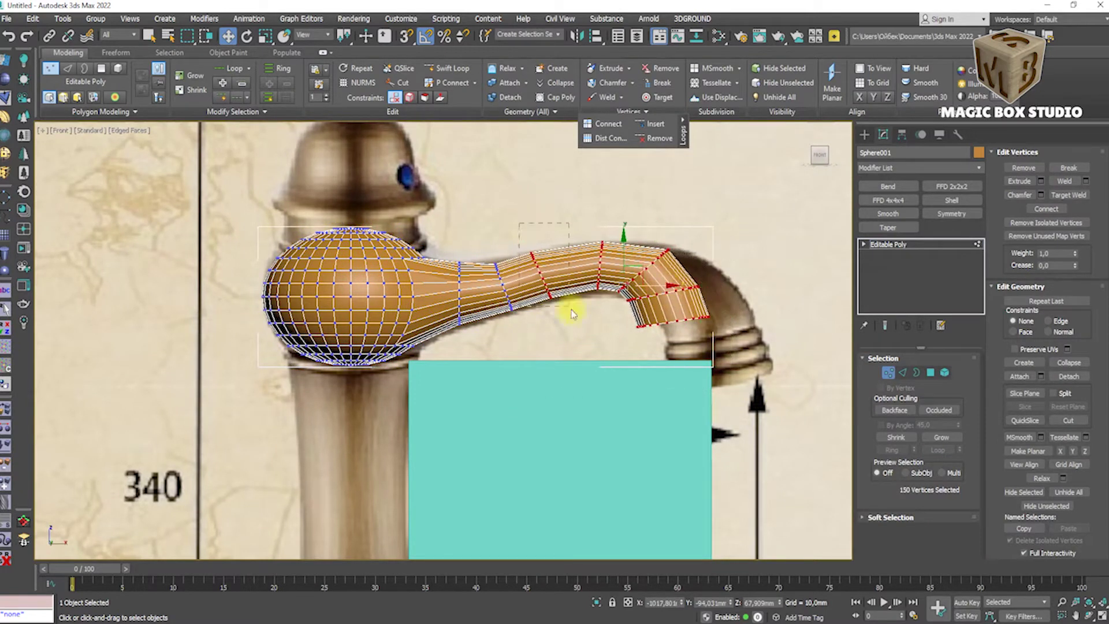
key("1")
left_click(667, 370)
key("Delete")
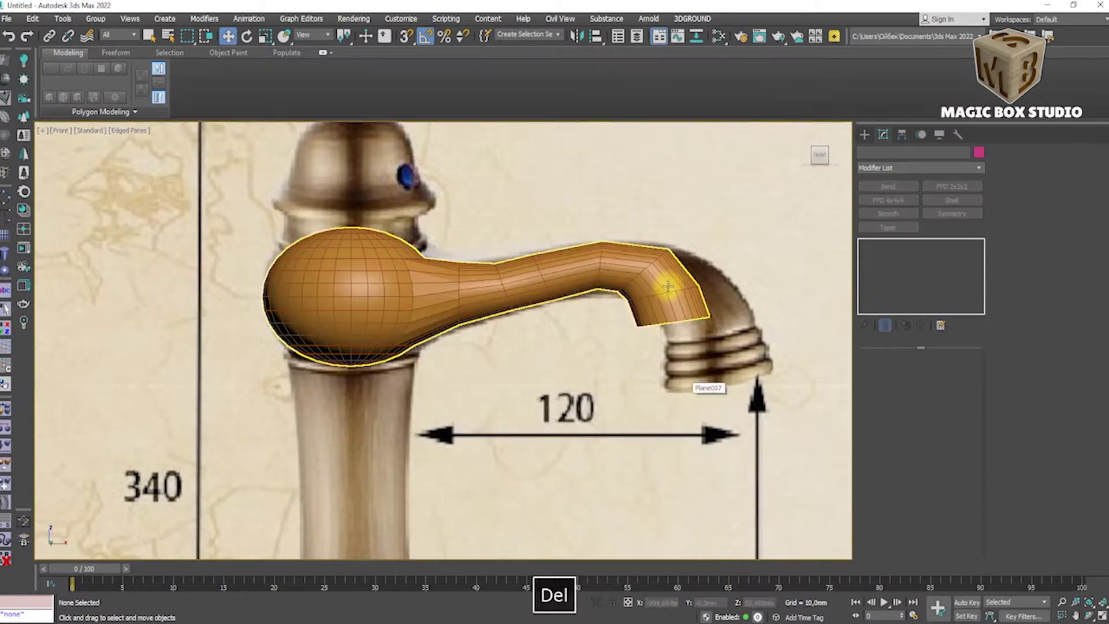
Try adjusting the spout's edge loops and vertex rings in front view, undoing trial moves.
left_click(665, 303)
middle_click_drag(664, 303, 569, 362, "alt")
key("f")
key("2")
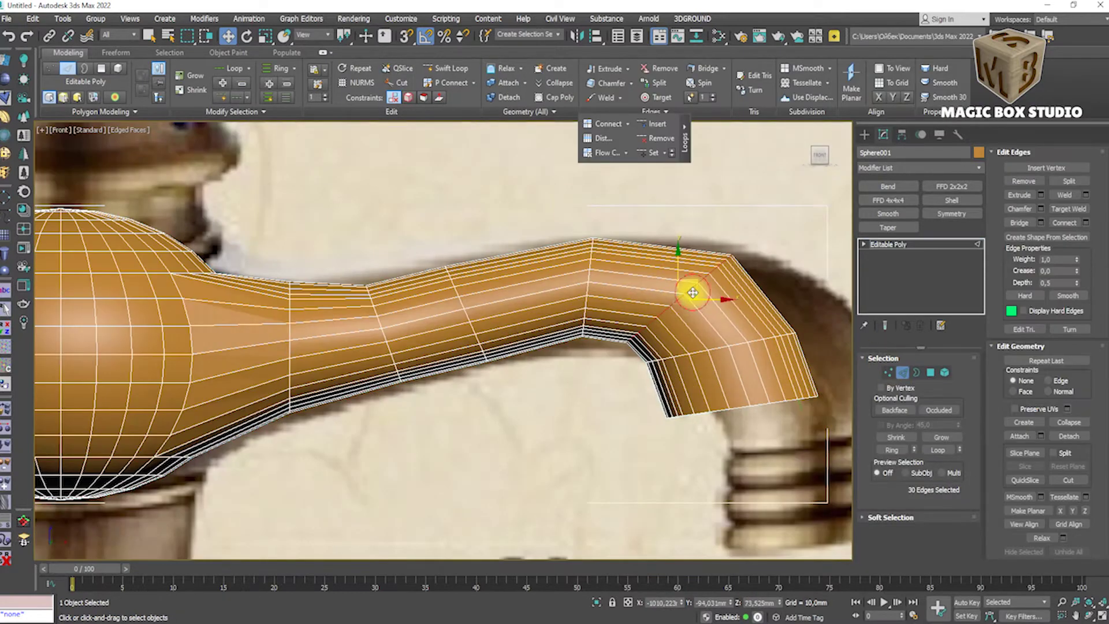
left_click_drag(699, 284, 713, 295)
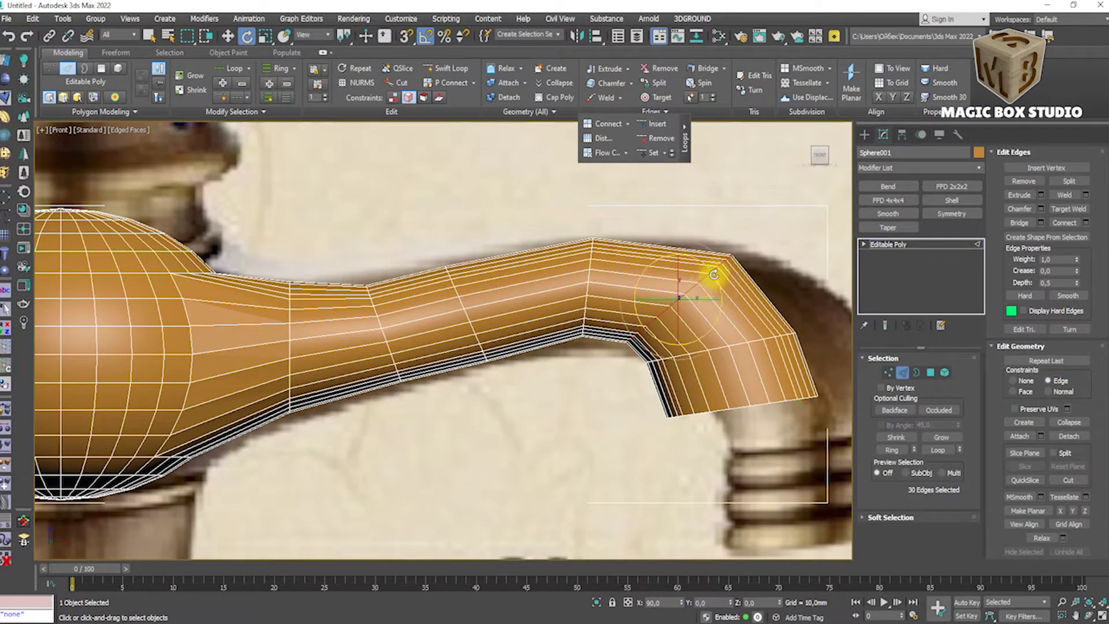
key("w")
left_click(1013, 380)
key("ctrl+z")
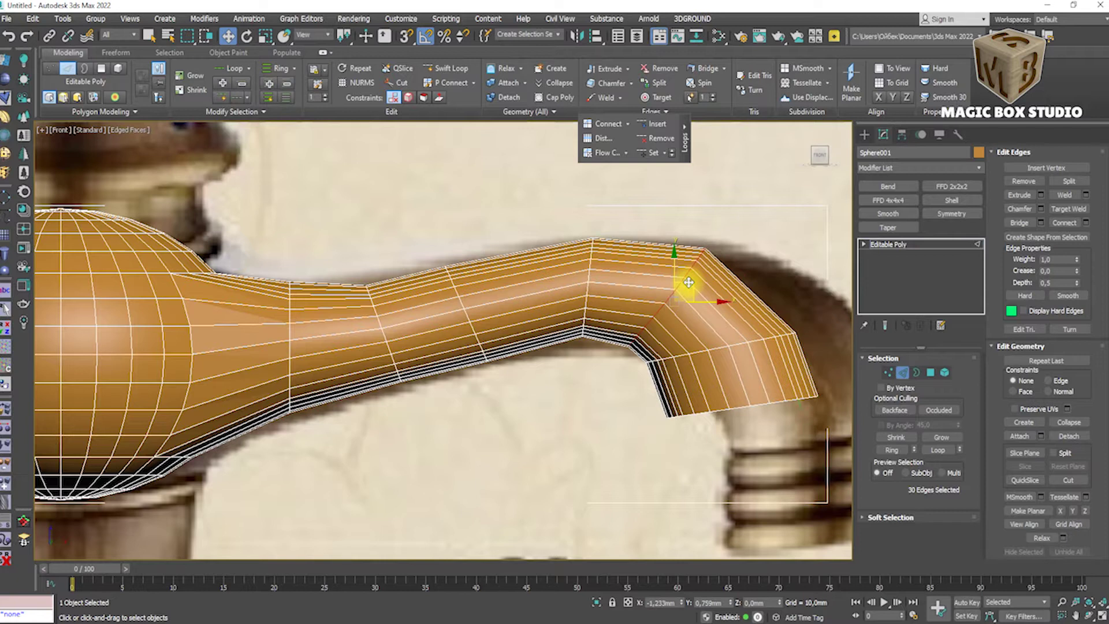
key("1")
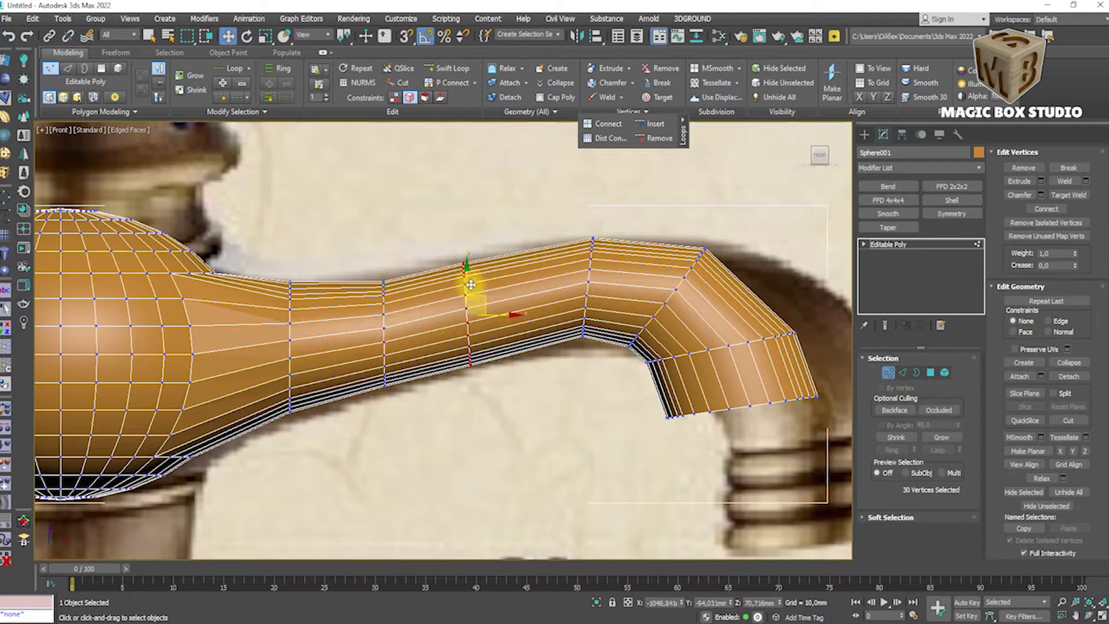
left_click_drag(471, 284, 576, 313)
key("ctrl+z")
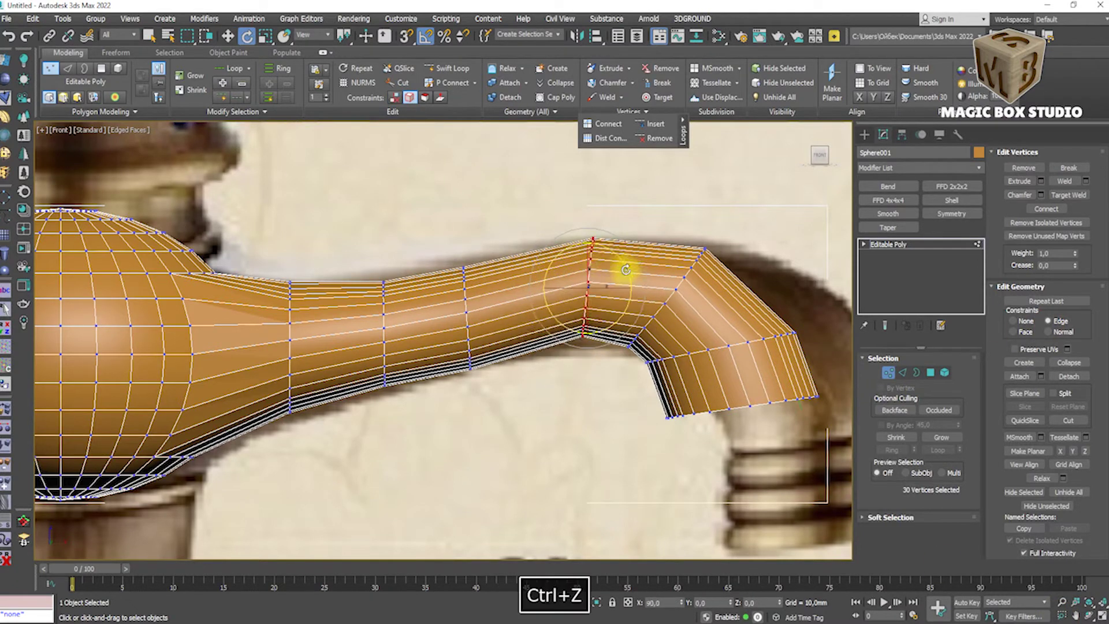
key("w")
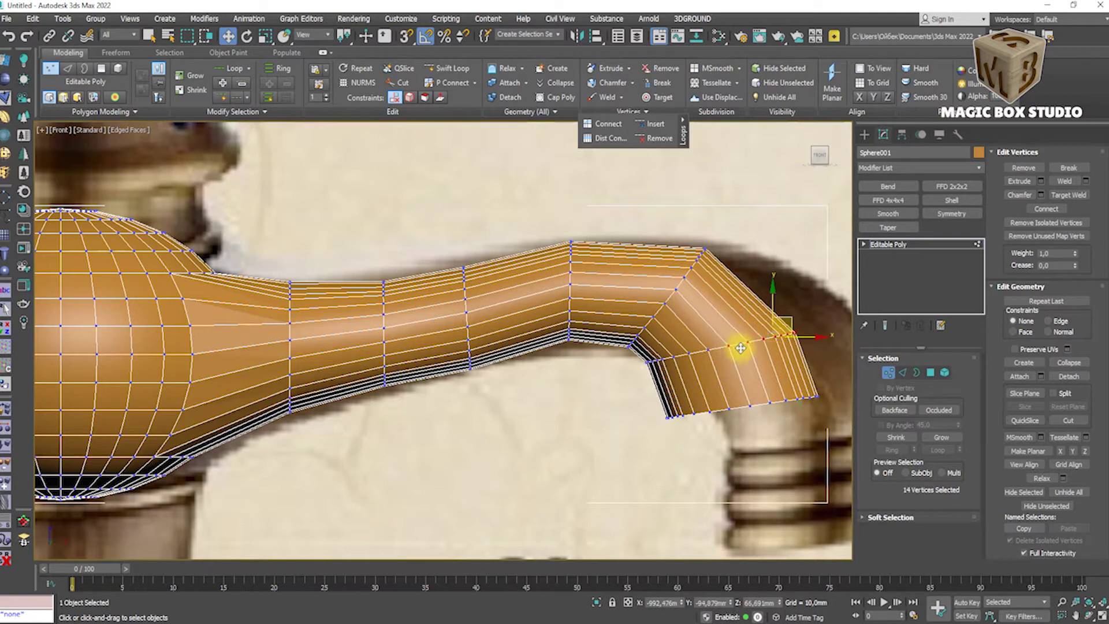
left_click(1012, 321)
key("w")
Shift a neighbouring vertex ring right and select the full 30-vertex ring for scaling.
middle_click_drag(639, 397, 580, 406)
left_click_drag(408, 261, 441, 382)
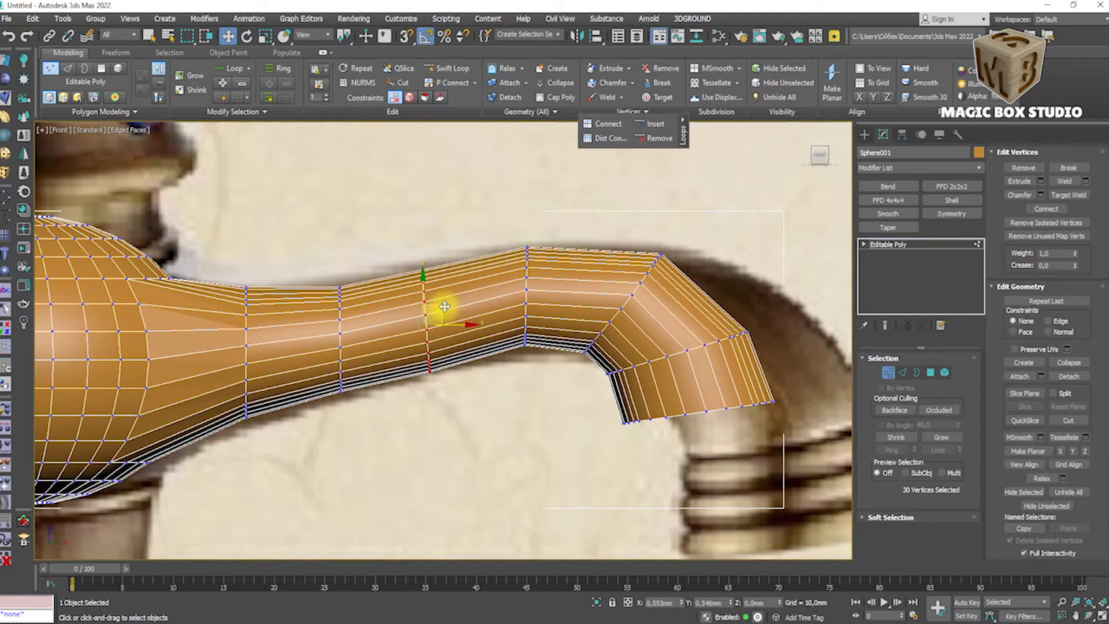
left_click_drag(441, 307, 447, 307)
scroll(405, 346, "down", 5)
scroll(228, 339, "up", 8)
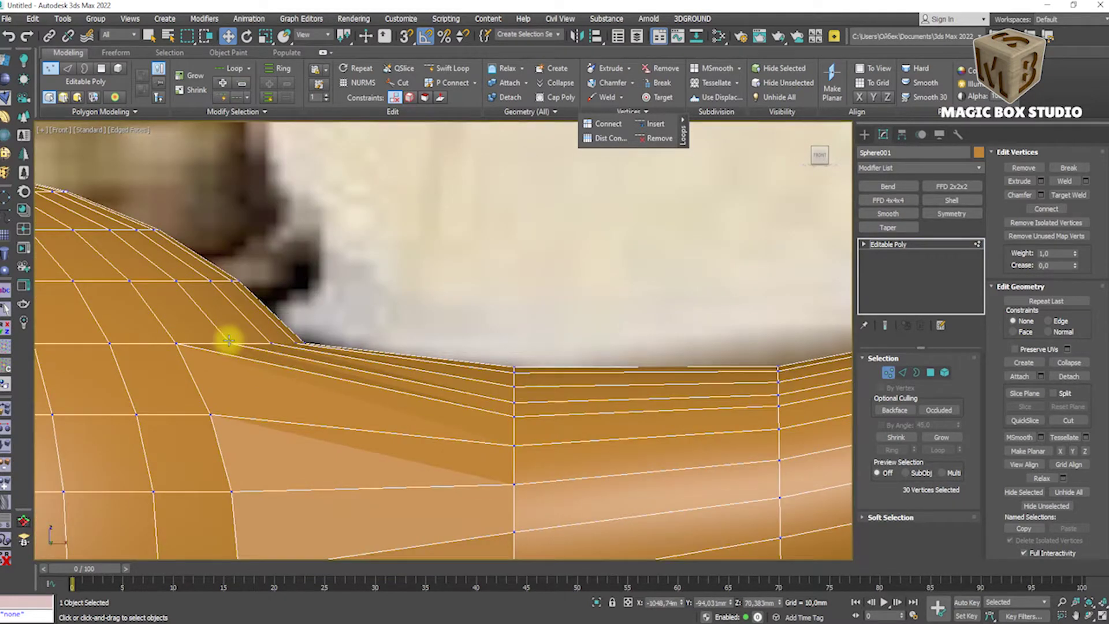
scroll(229, 295, "up", 4)
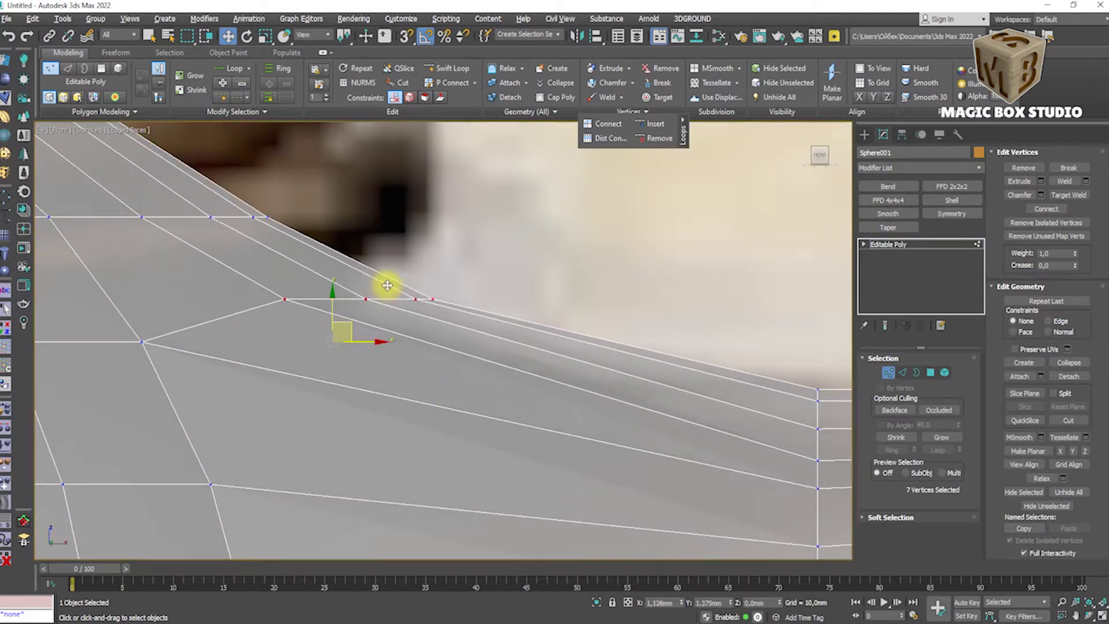
scroll(371, 334, "down", 3)
scroll(368, 464, "up", 2)
left_click_drag(286, 407, 370, 433)
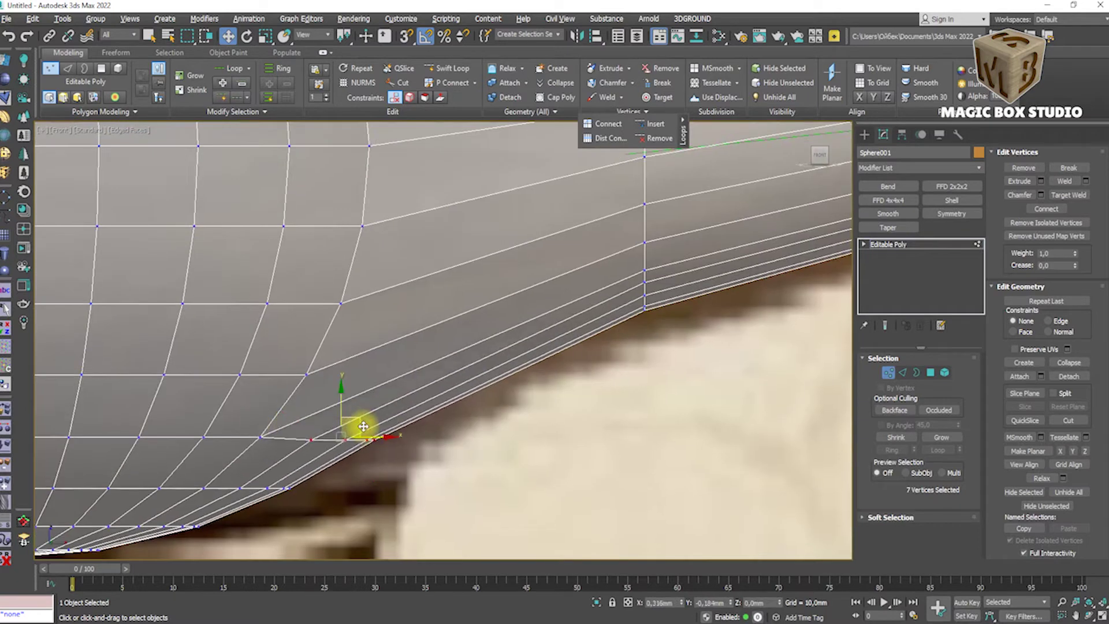
scroll(519, 491, "down", 2)
scroll(520, 491, "down", 2)
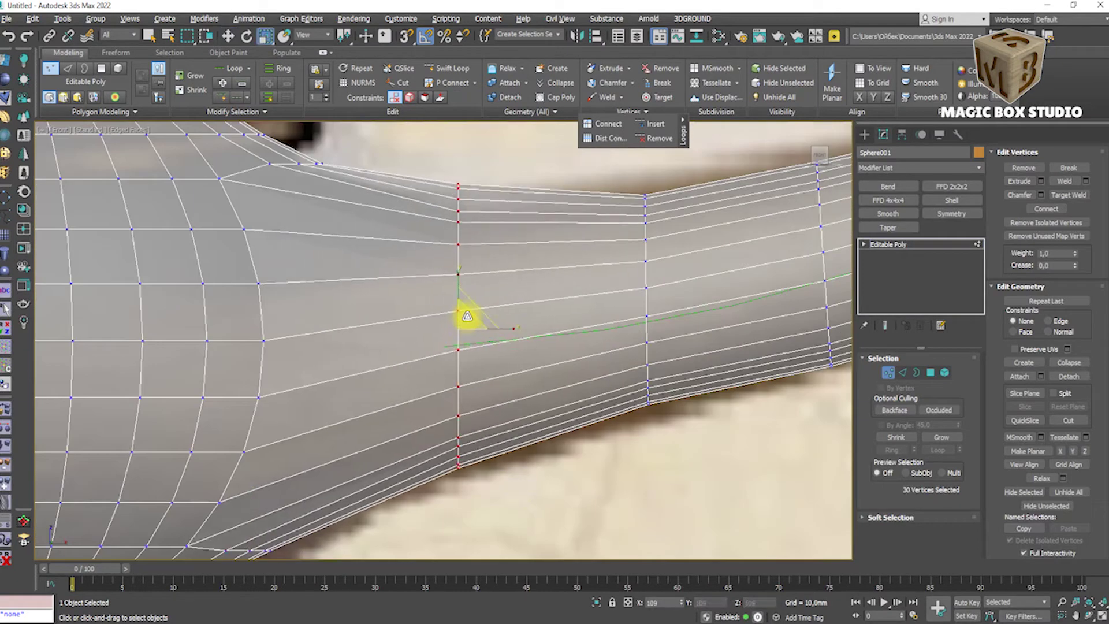
key("r")
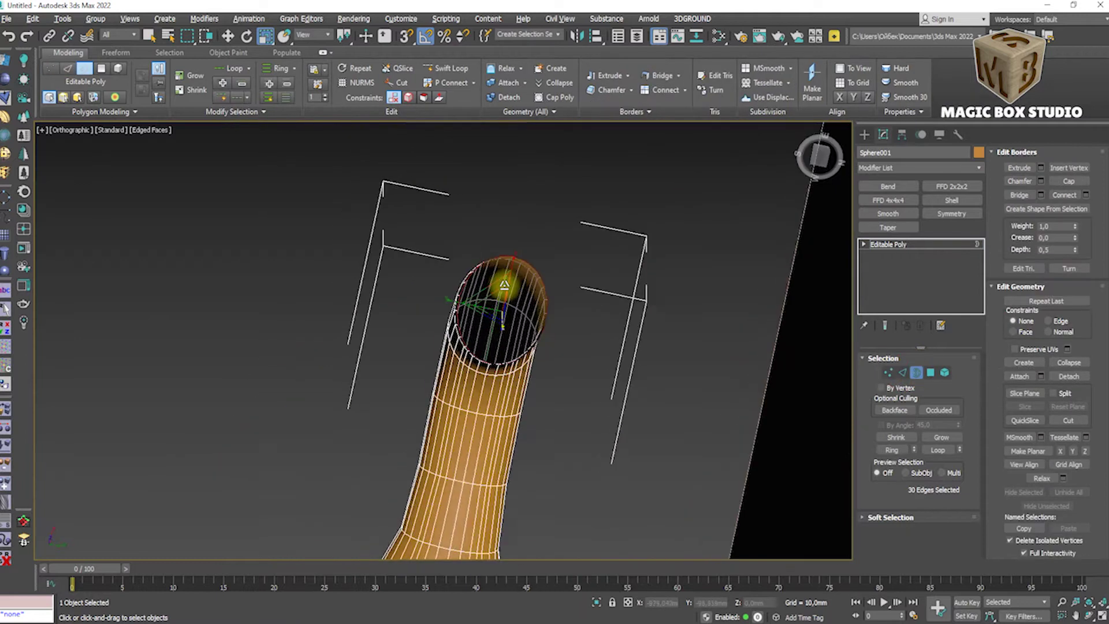
Add a Spherify modifier to the spout and collapse it into the mesh.
left_click(918, 167)
scroll(896, 289, "down", 3)
left_click(896, 293)
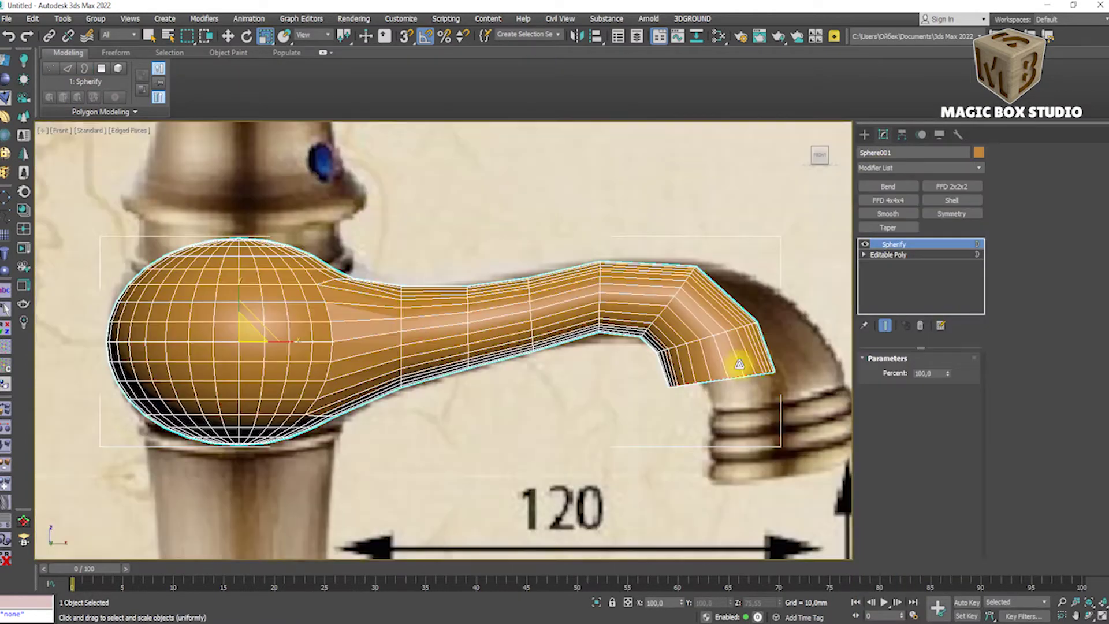
right_click(894, 244)
left_click(942, 427)
Select a spout edge and isolate the spout with Alt+Q to inspect it.
key("2")
left_click(721, 334)
key("w")
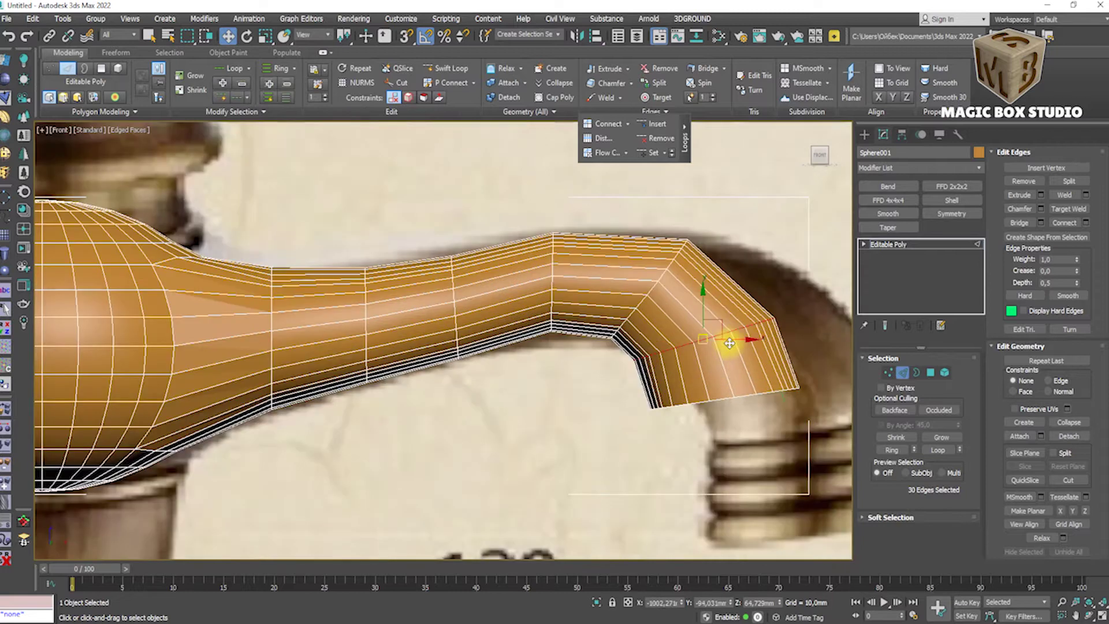
mouse_move(721, 333)
middle_mouse_down("alt")
mouse_move(606, 297)
mouse_move(838, 191)
middle_mouse_up("alt")
left_click(918, 168)
key("Escape")
mouse_move(904, 240)
middle_mouse_down("alt")
mouse_move(750, 314)
mouse_move(681, 366)
middle_mouse_up("alt")
key("alt+q")
middle_click_drag(567, 333, 700, 389, "alt")
key("1")
key("f")
End isolation and nudge the bend's vertex rings to match the reference image.
key("alt+q")
scroll(562, 364, "down", 5)
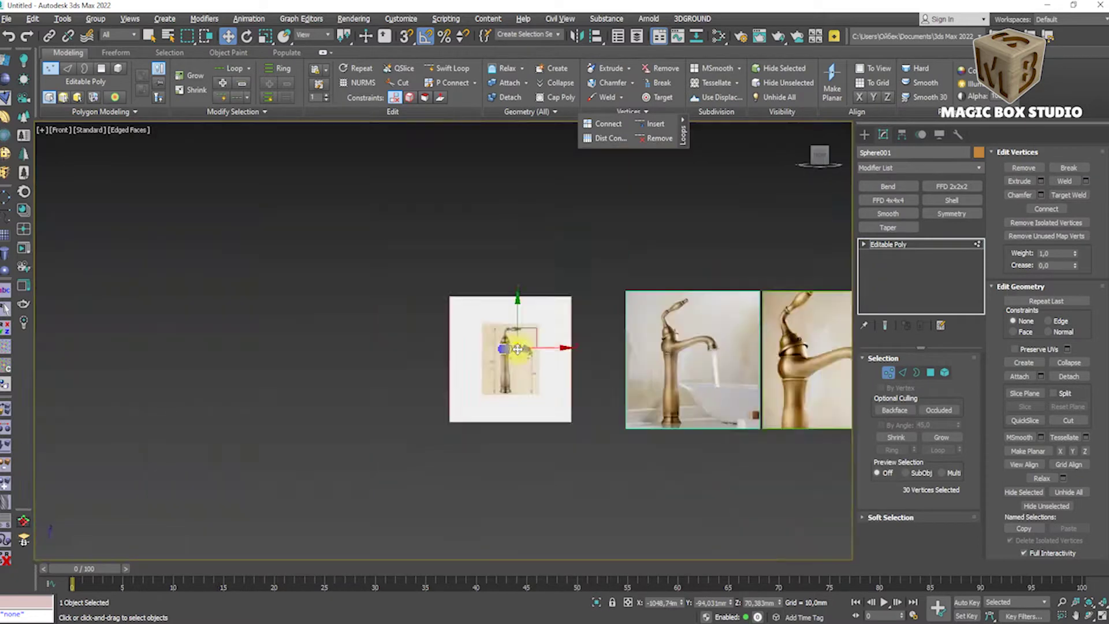
scroll(696, 343, "up", 5)
scroll(175, 363, "up", 8)
left_click_drag(393, 337, 397, 333)
left_click_drag(263, 297, 292, 376)
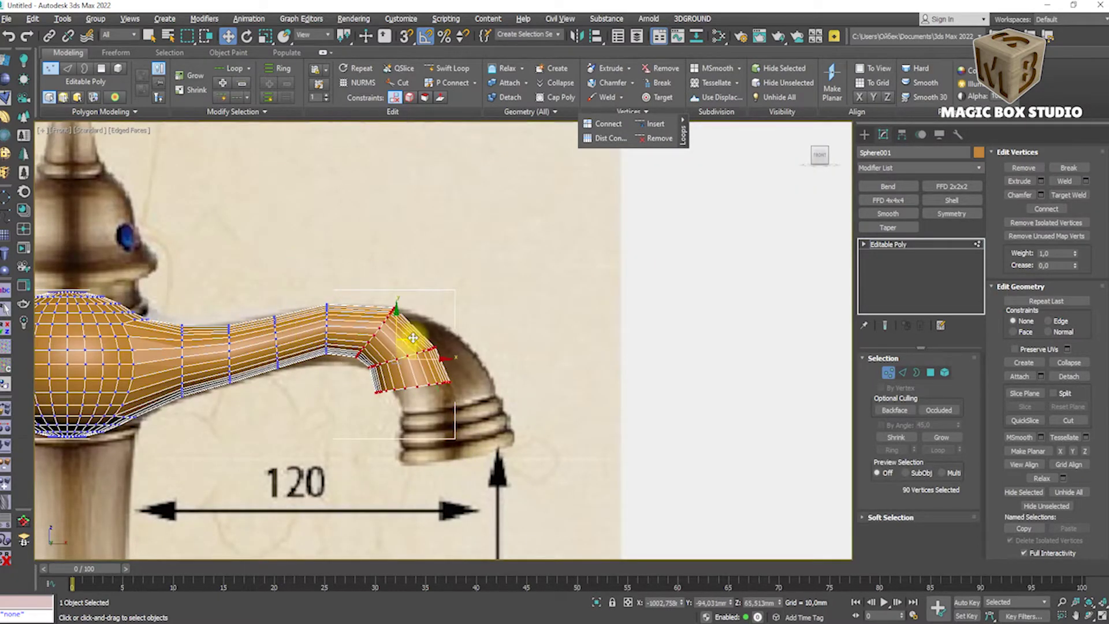
left_click_drag(413, 337, 410, 340)
scroll(838, 371, "down", 3)
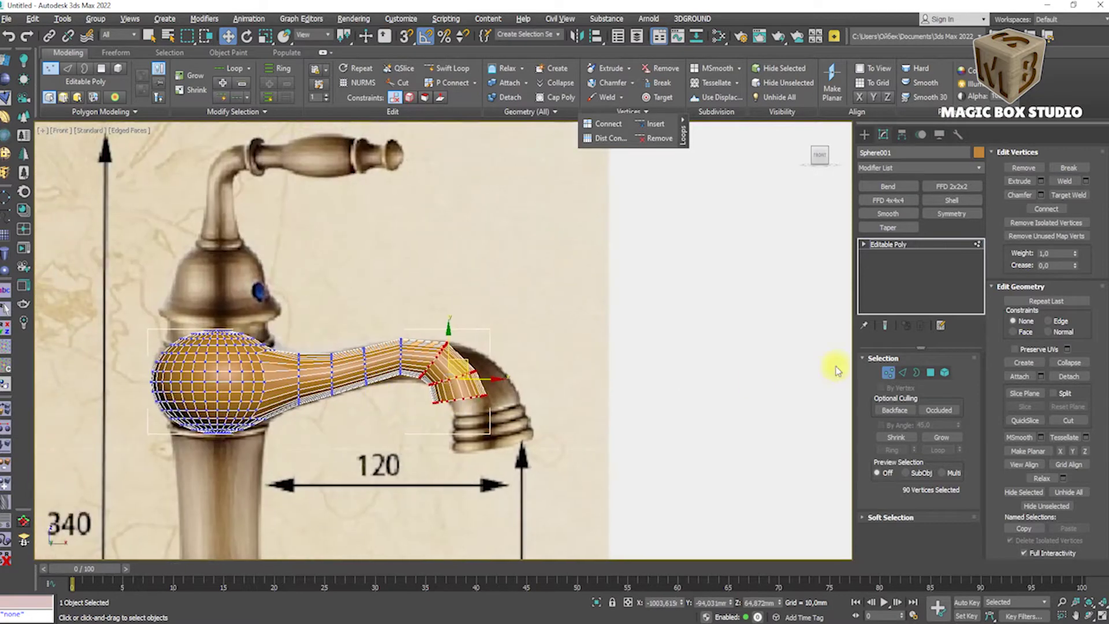
Isolate the spout mesh and enable Use NURMS Subdivision.
key("alt+q")
key("ctrl+BackSpace")
left_click(1086, 500)
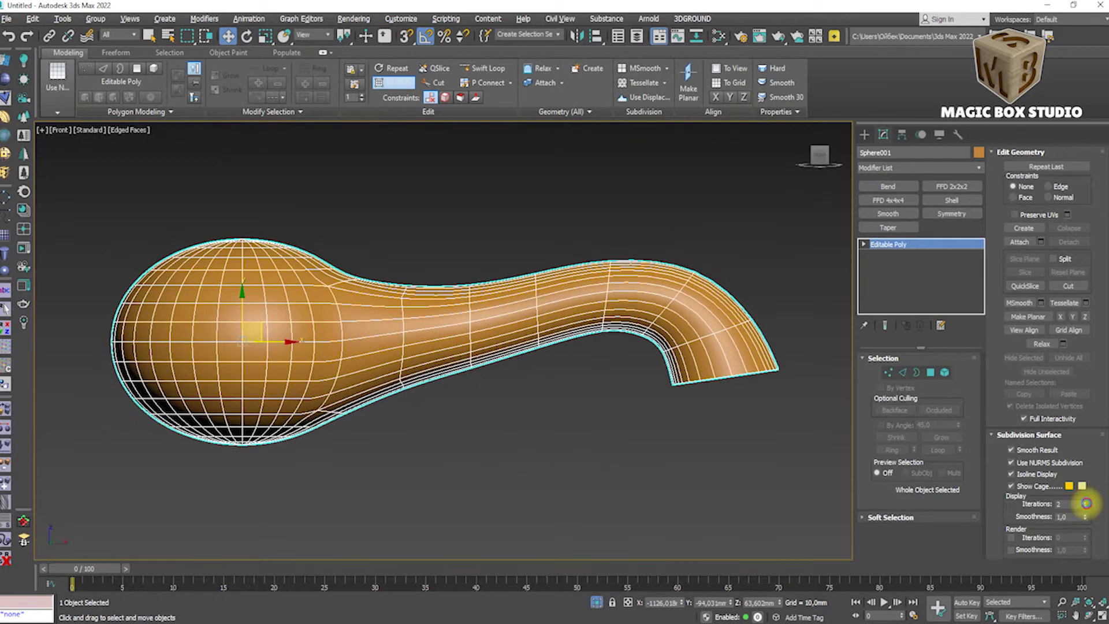
Raise NURMS iterations to 3, end isolation, then turn smoothing off.
middle_click_drag(554, 451, 513, 349, "alt")
key("alt+q")
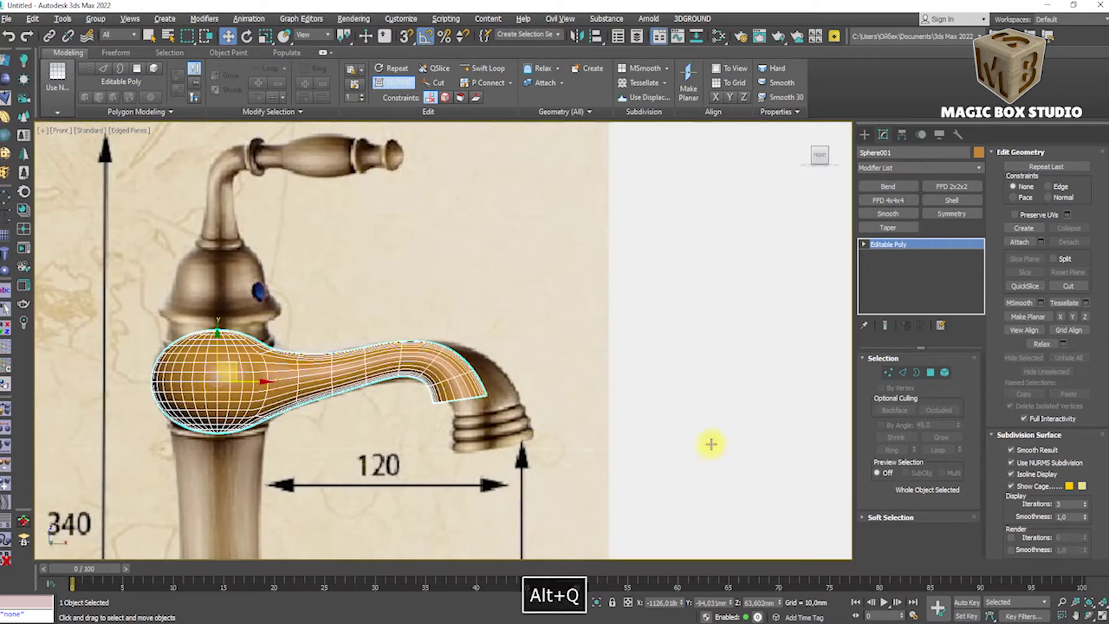
key("ctrl+BackSpace")
scroll(422, 397, "up", 2)
Nudge the Plane007 reference image slightly and reselect the spout in see-through mode.
left_click(370, 388)
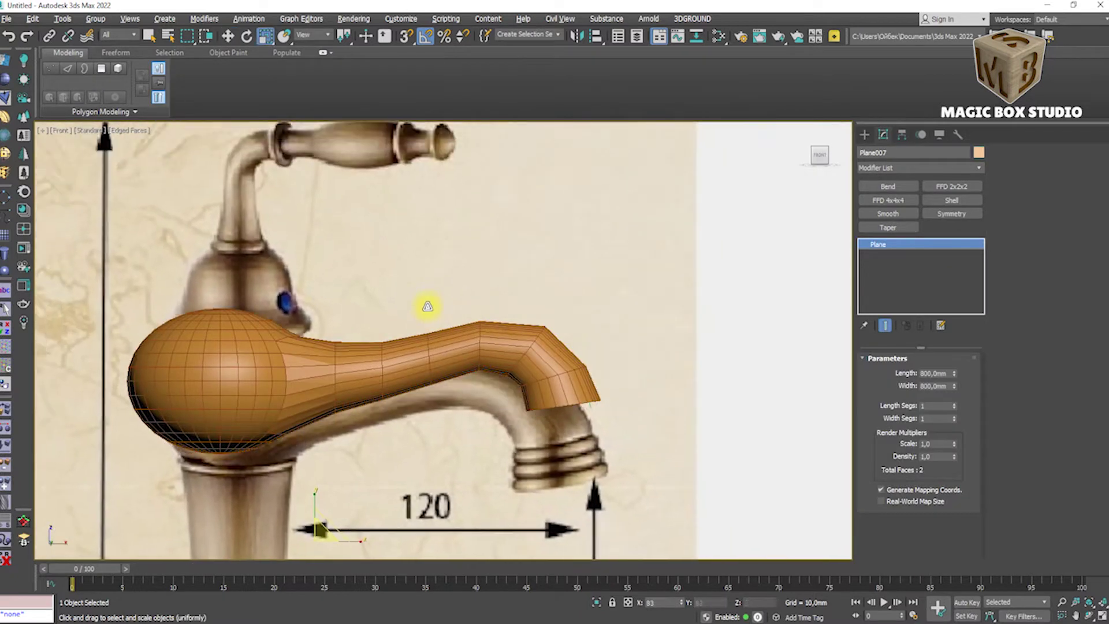
left_click_drag(334, 486, 340, 484)
left_click(322, 388)
key("e")
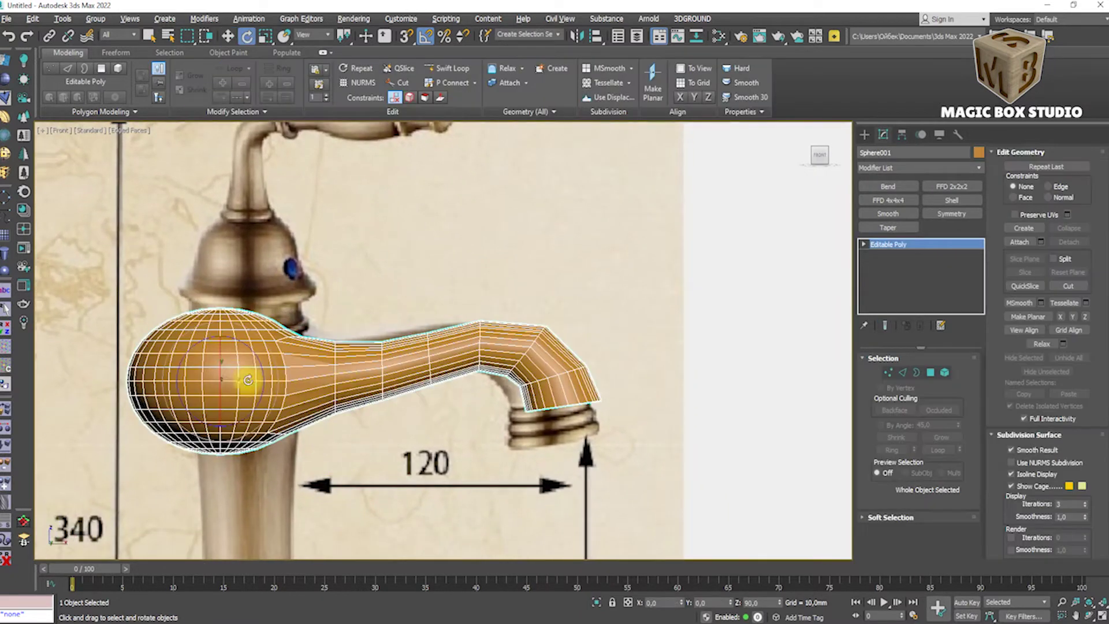
key("alt+x")
scroll(257, 376, "up", 2)
key("ctrl+z")
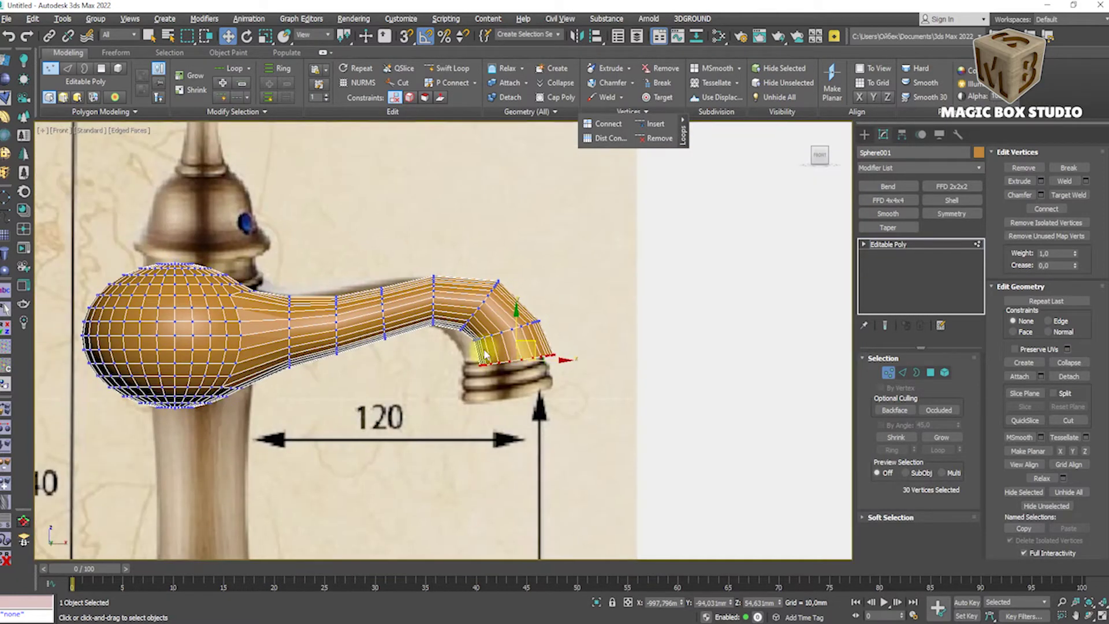
scroll(520, 344, "up", 3)
Shift-move the spout-tip edges down into a new ring and remove the extra edges.
key("2")
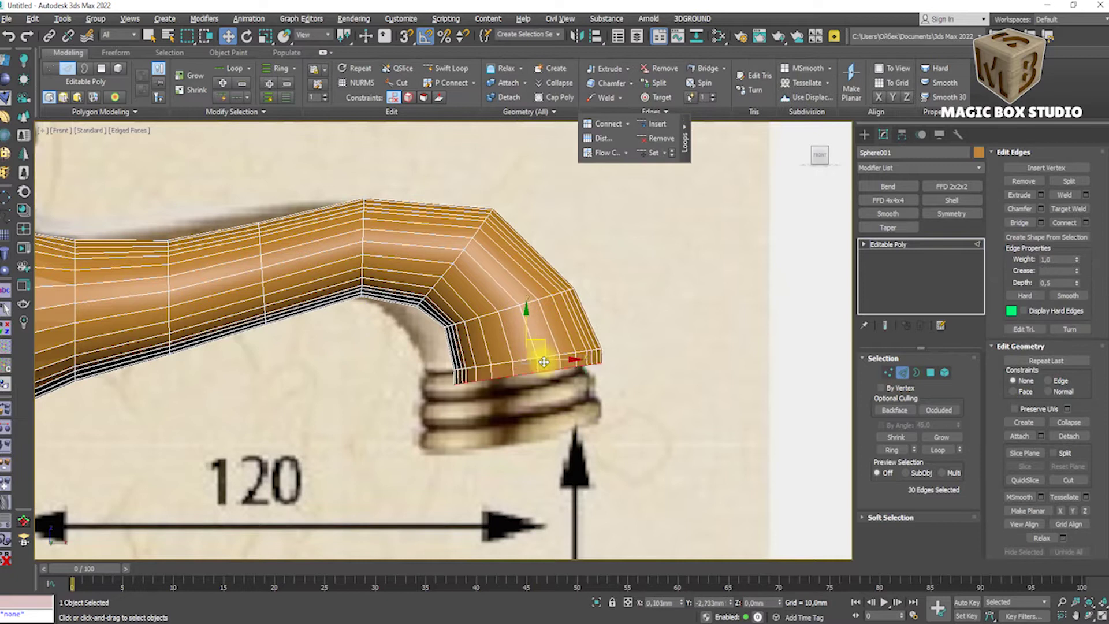
scroll(555, 403, "down", 5)
key("ctrl+z")
scroll(565, 376, "up", 5)
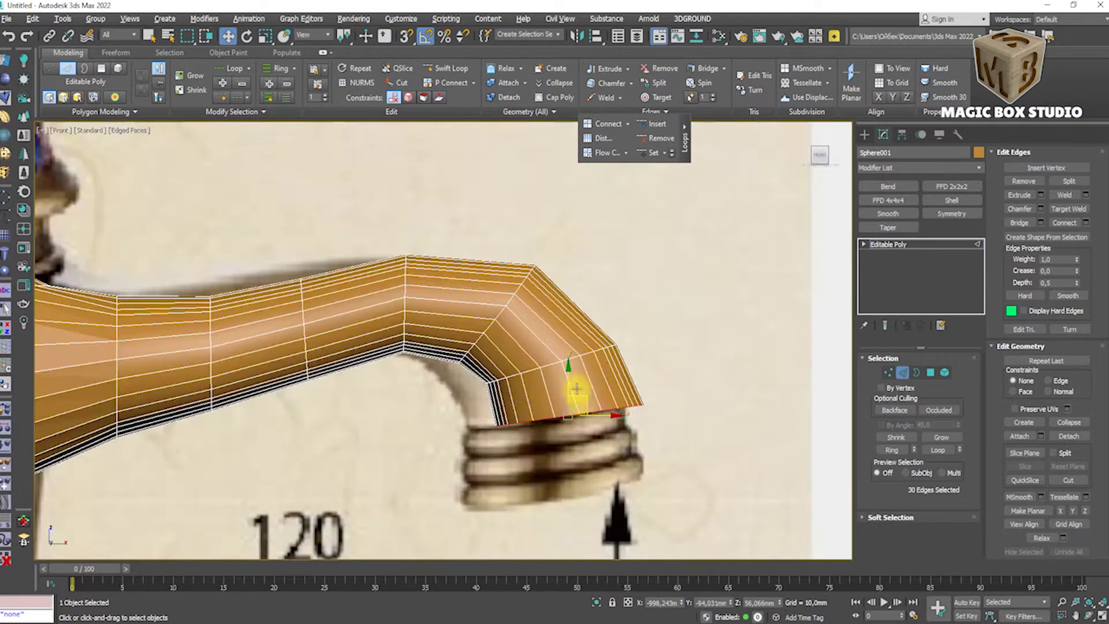
key("w")
left_click_drag(581, 385, 589, 429, "shift")
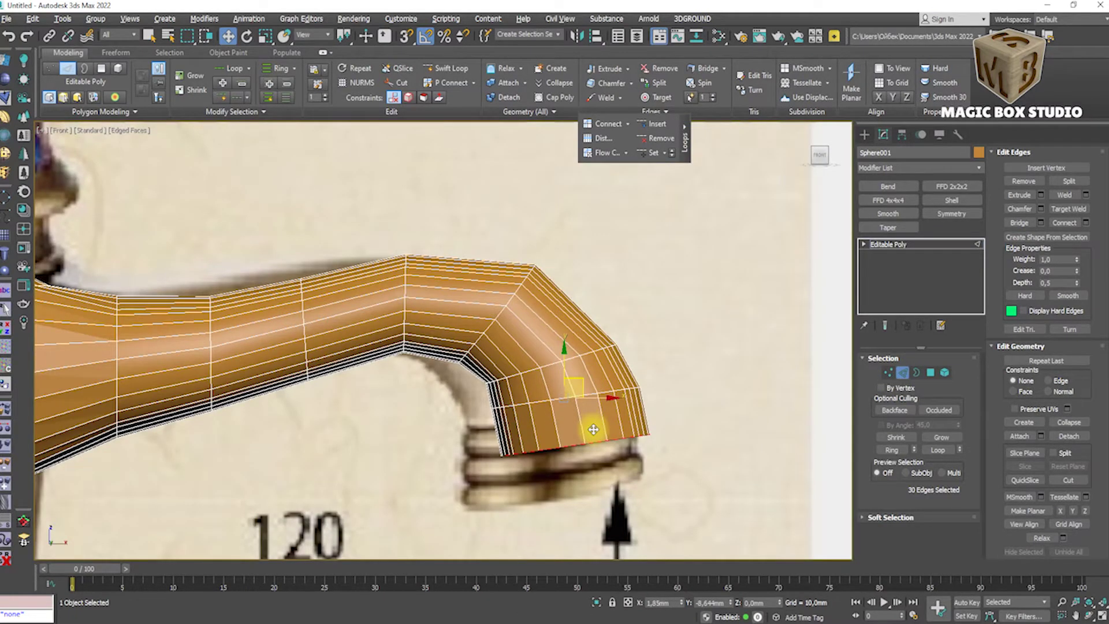
scroll(594, 429, "down", 5)
scroll(578, 425, "up", 5)
scroll(540, 421, "down", 8)
mouse_move(772, 403)
middle_mouse_down()
mouse_move(700, 424)
mouse_move(549, 353)
middle_mouse_up()
scroll(327, 370, "up", 8)
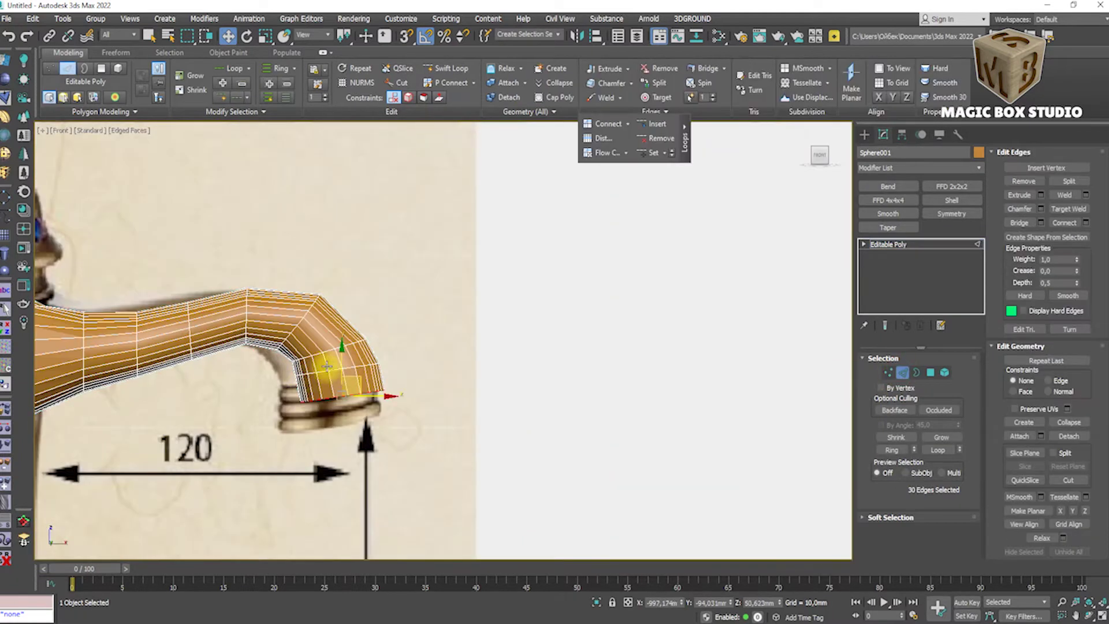
key("ctrl+BackSpace")
scroll(733, 397, "down", 8)
scroll(733, 396, "down", 2)
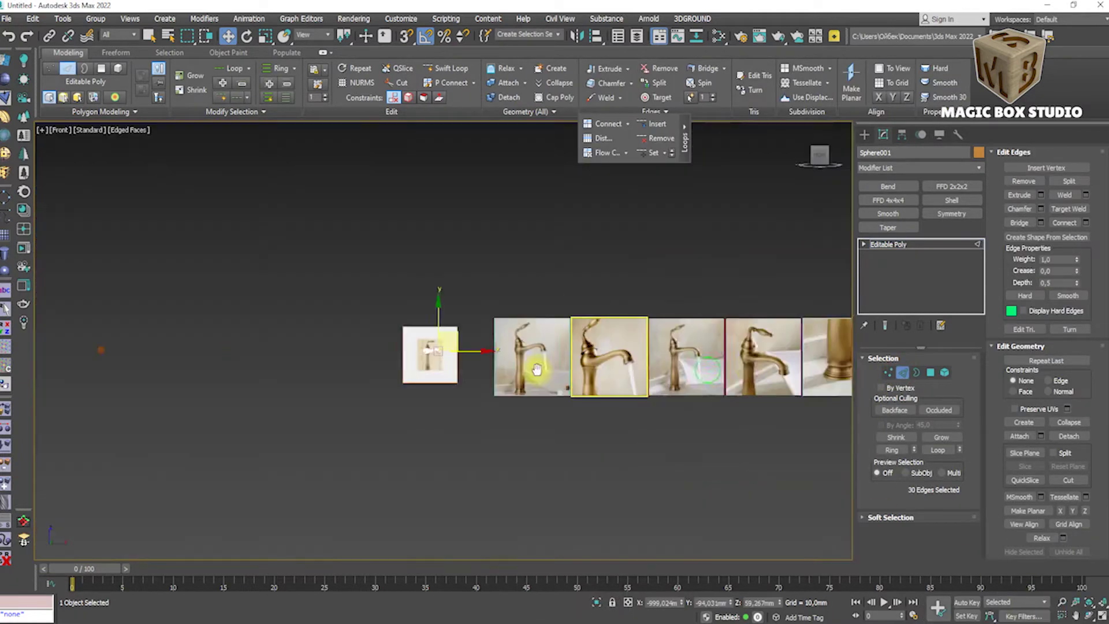
Move the Plane006 spout reference image aside to the left.
left_click_drag(768, 358, 235, 361)
scroll(234, 361, "up", 10)
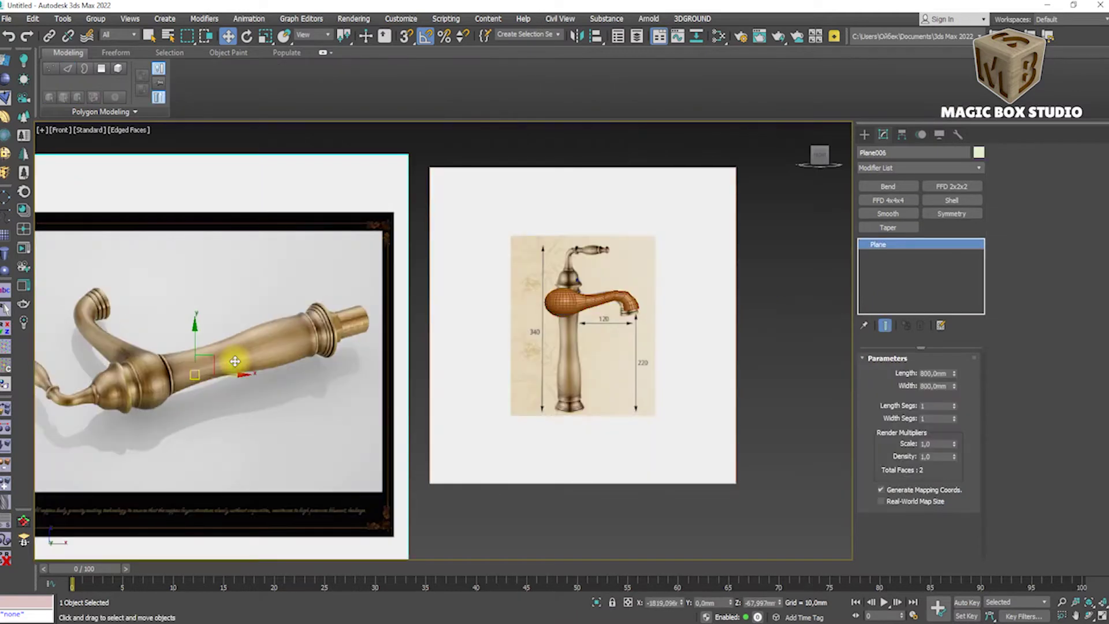
scroll(582, 303, "up", 8)
Nudge Sphere001's vertices up and right with see-through on, then exit Vertex mode.
left_click(752, 306)
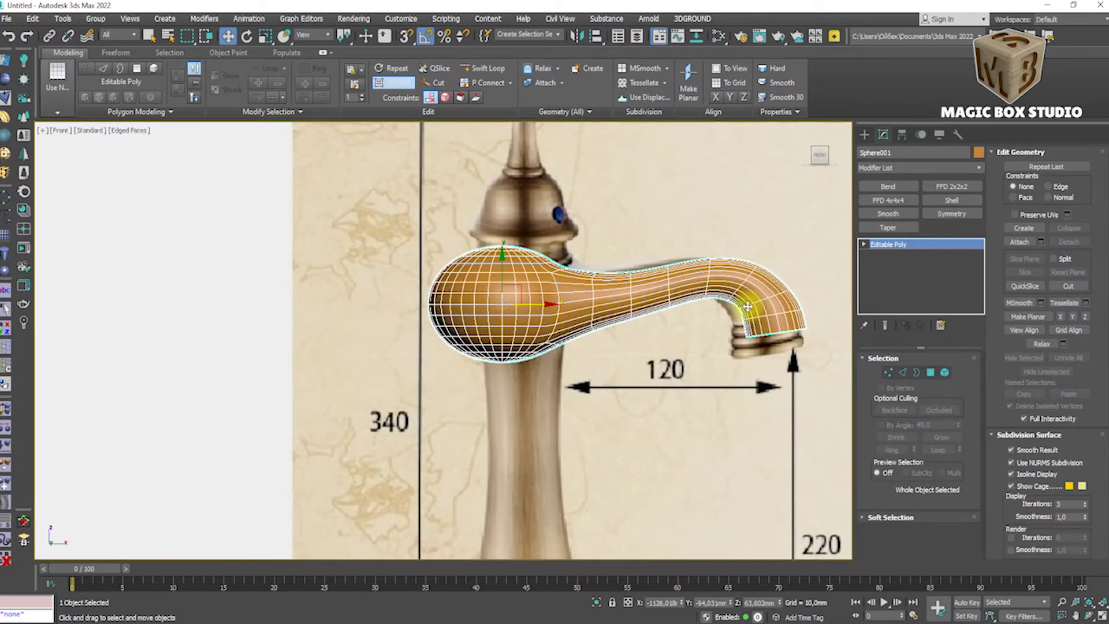
key("F4")
key("F4")
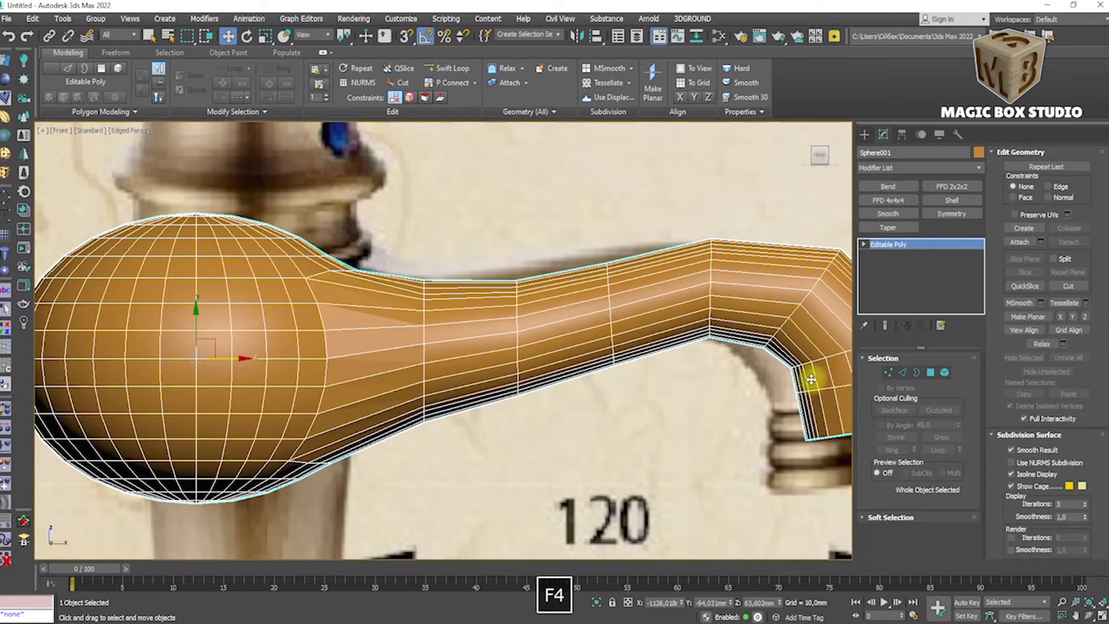
key("1")
scroll(329, 272, "up", 5)
key("alt+x")
left_click_drag(352, 229, 415, 234)
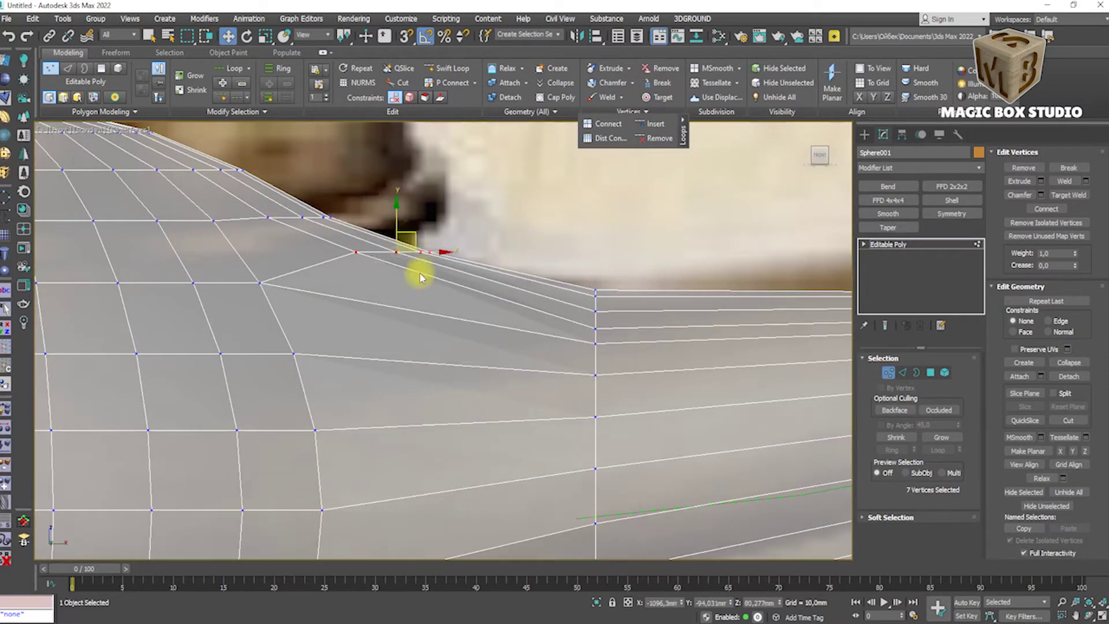
scroll(420, 278, "down", 5)
scroll(408, 280, "down", 5)
scroll(441, 317, "down", 3)
left_click(888, 372)
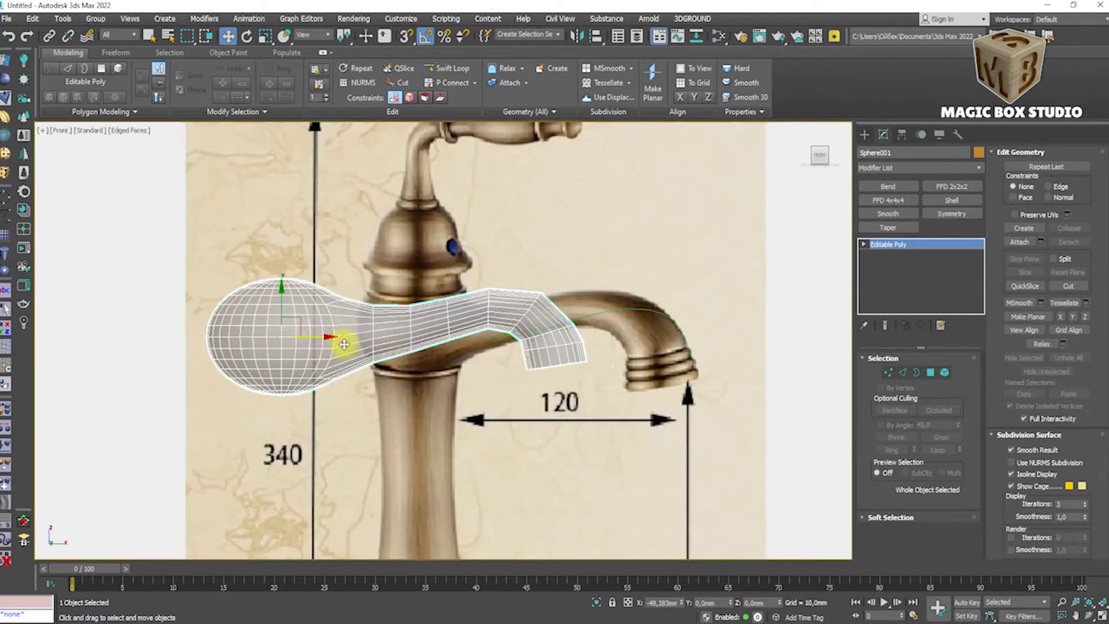
Shift-drag the spout upward to create the copy Sphere003.
mouse_move(450, 404)
left_mouse_down()
mouse_move(599, 300)
mouse_move(125, 282)
left_mouse_up()
scroll(600, 300, "down", 10)
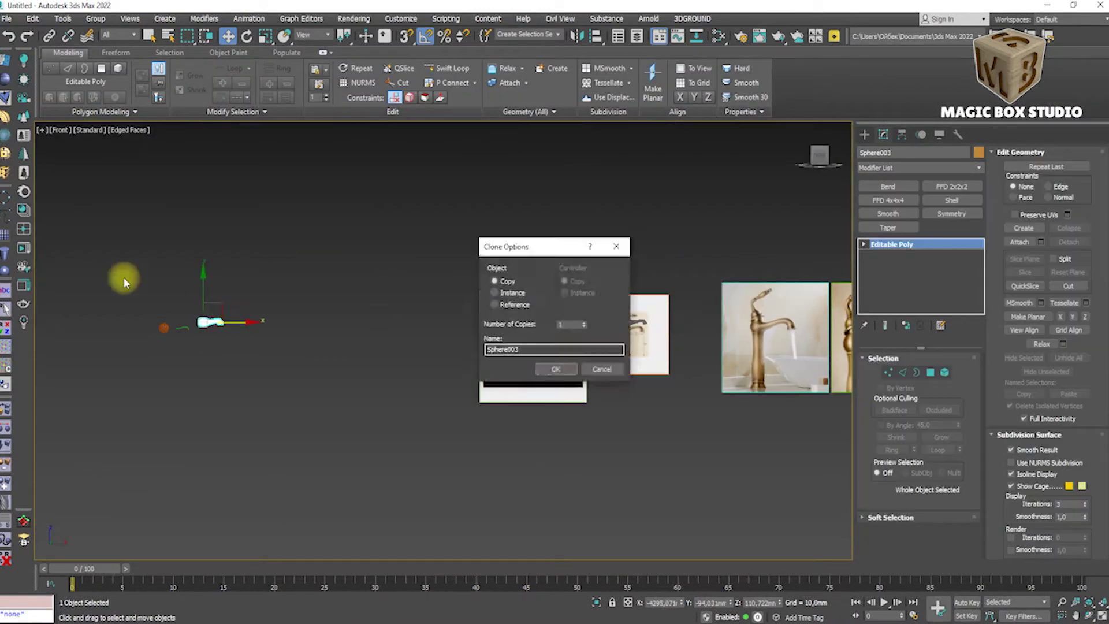
key("Return")
scroll(478, 344, "up", 4)
scroll(577, 277, "up", 5)
scroll(439, 276, "up", 3)
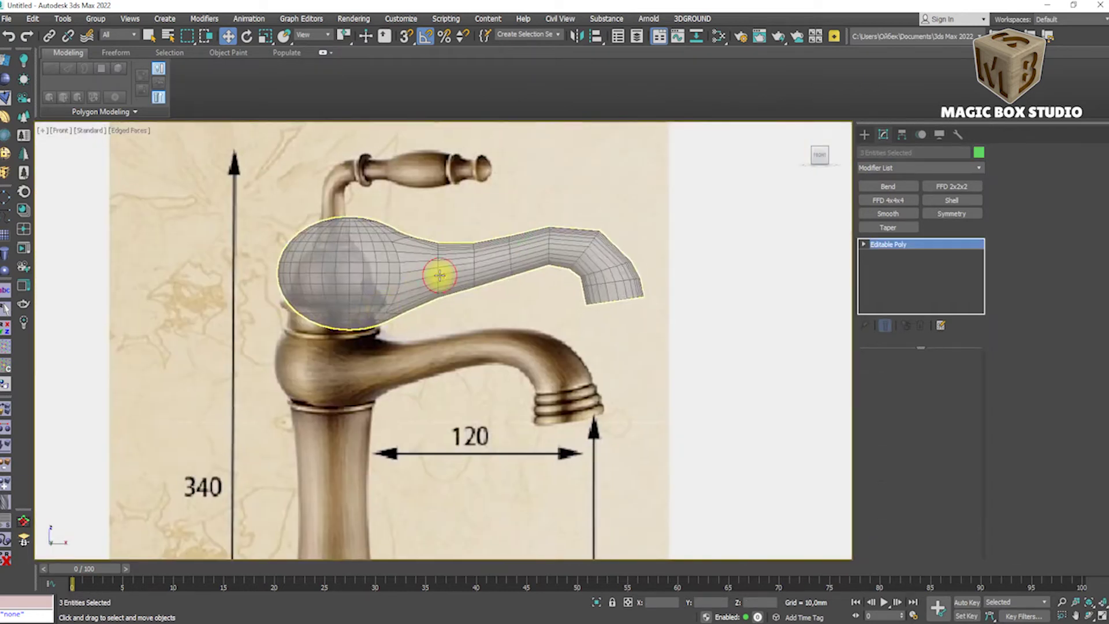
Raise the handle's spout-end edge loop slightly, with edge constraints turned off.
left_click(439, 276)
key("2")
double_click(607, 249)
scroll(607, 251, "up", 5)
key("e")
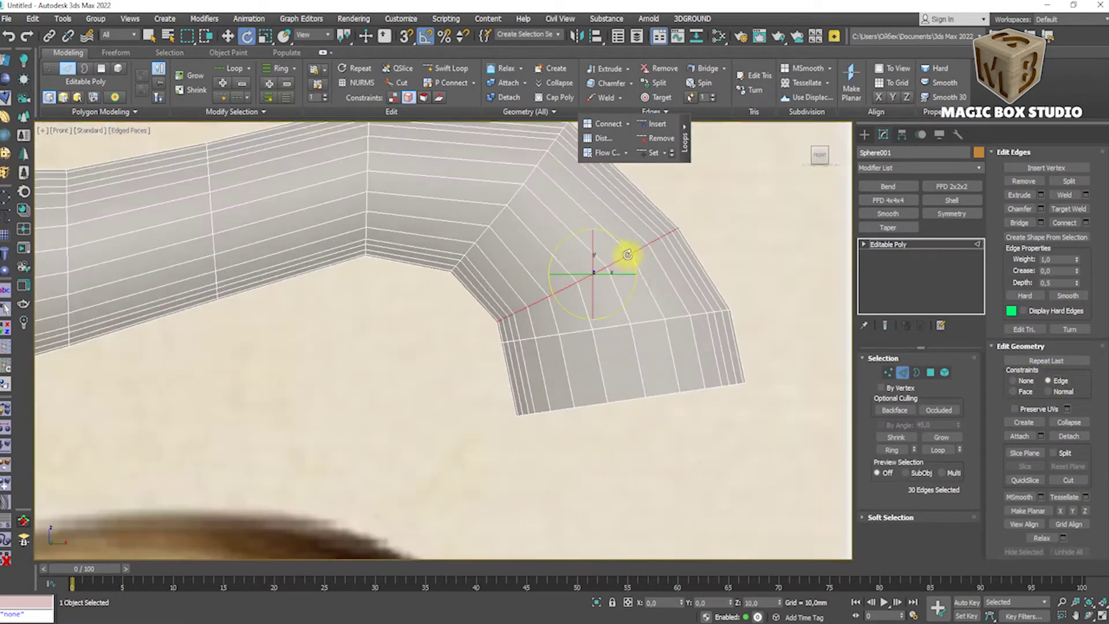
left_click(1025, 380)
left_click_drag(606, 264, 605, 252)
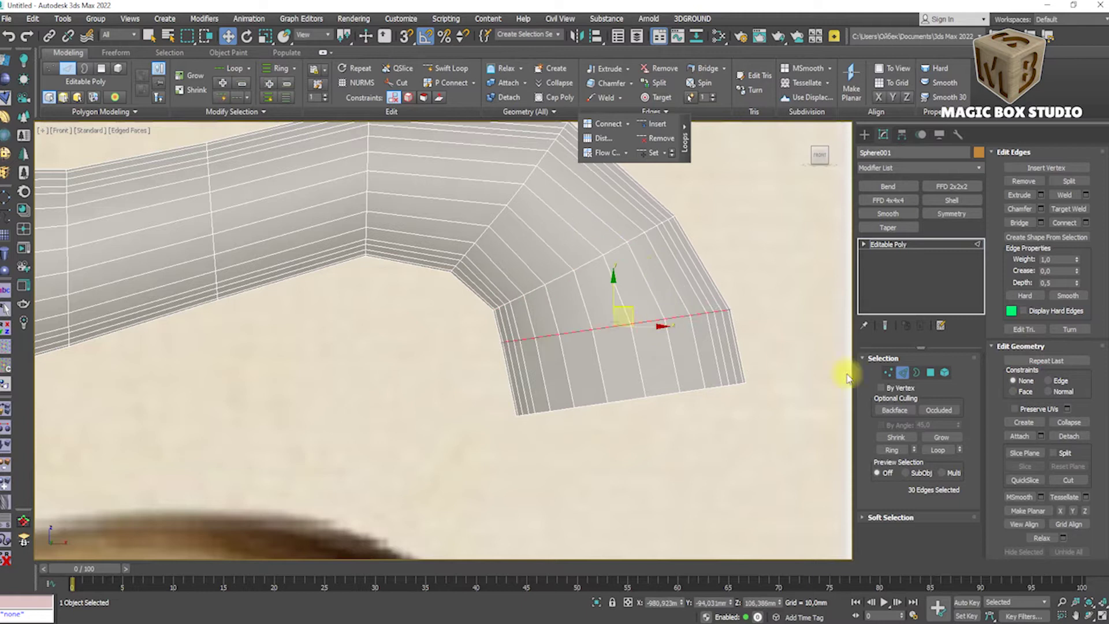
Inspect the handle mesh from below and above in shaded and see-through modes.
key("1")
scroll(641, 355, "down", 5)
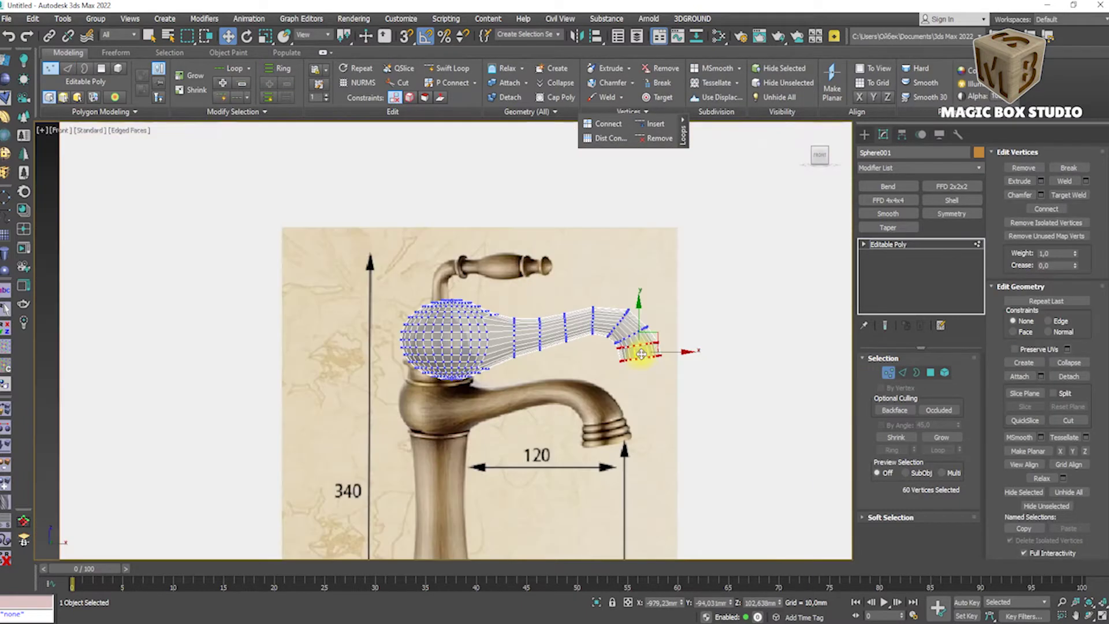
key("alt+x")
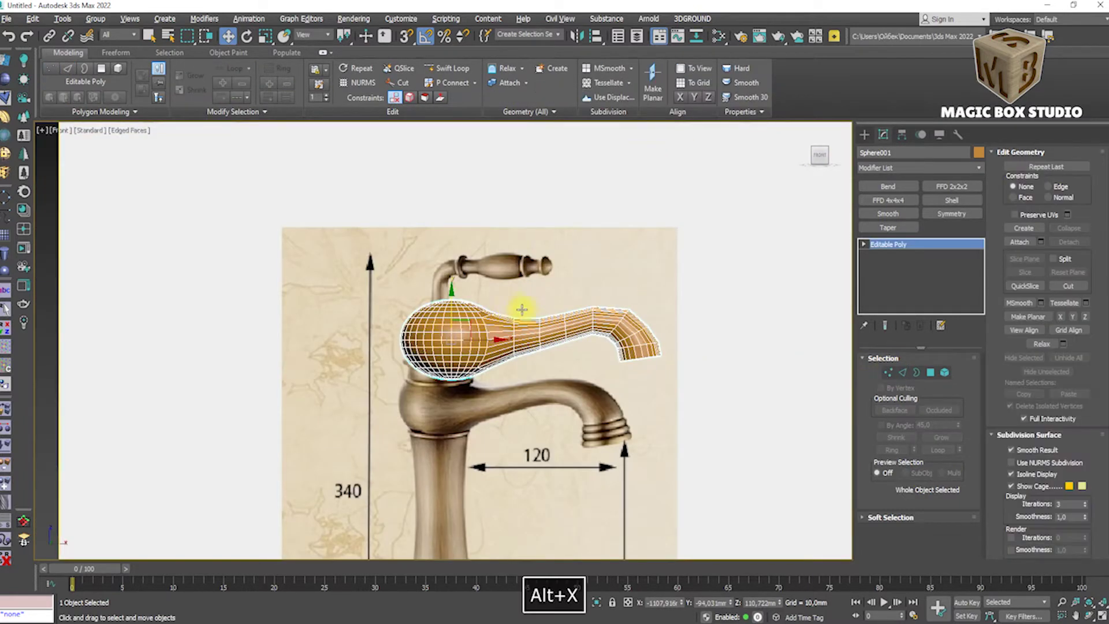
scroll(532, 322, "up", 3)
scroll(462, 306, "up", 3)
mouse_move(429, 297)
middle_mouse_down("alt")
mouse_move(434, 318)
mouse_move(310, 488)
mouse_move(421, 265)
mouse_move(300, 361)
middle_mouse_up("alt")
key("alt+x")
key("1")
middle_click_drag(371, 367, 400, 277, "alt")
Tidy the handle's outline vertices in the Top and Bottom views.
key("t")
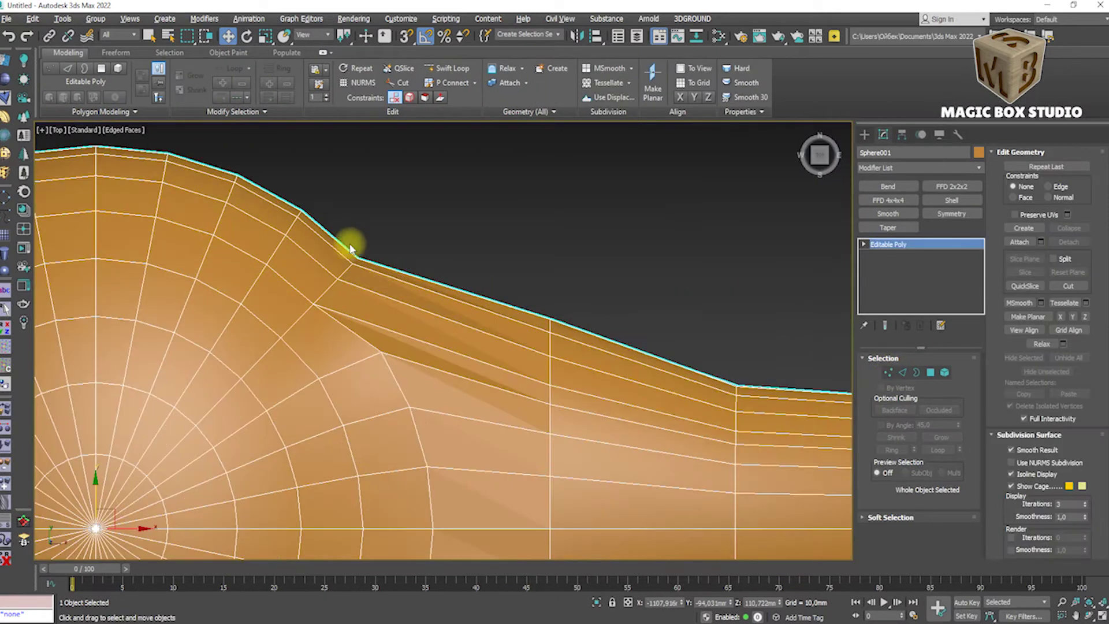
key("1")
key("alt+x")
left_click_drag(421, 229, 311, 316)
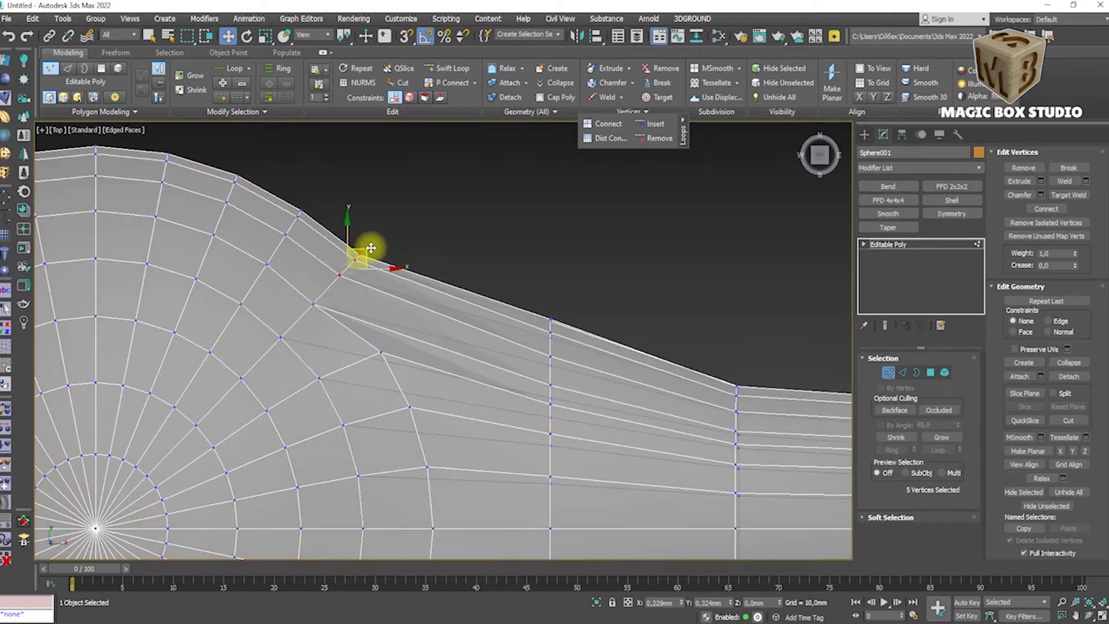
key("b")
left_click(410, 371)
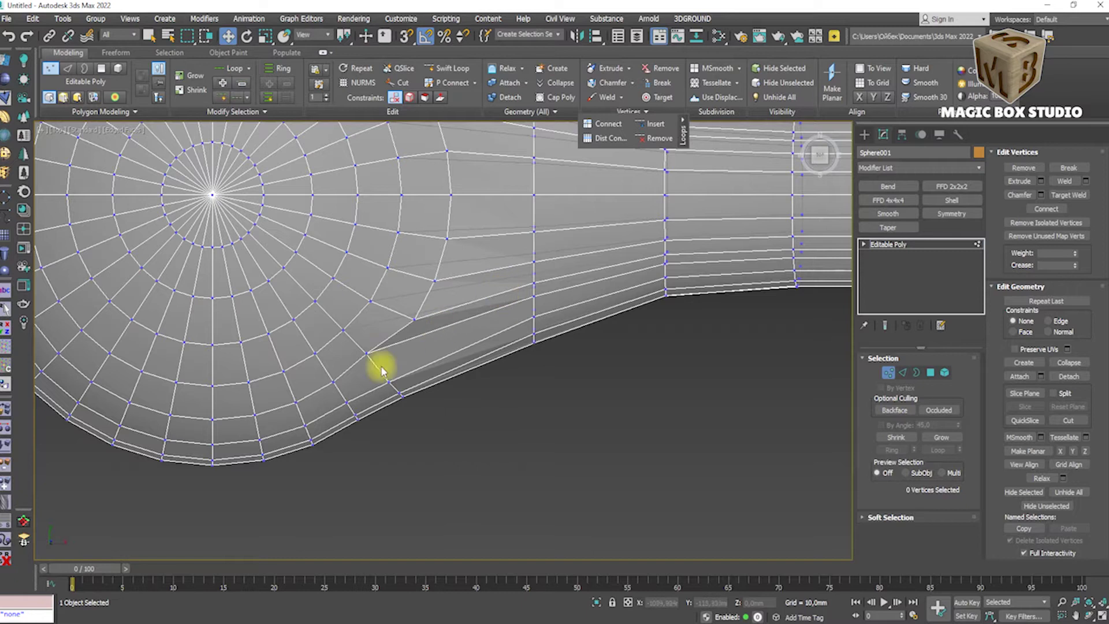
left_click_drag(359, 446, 404, 375)
scroll(405, 376, "up", 2)
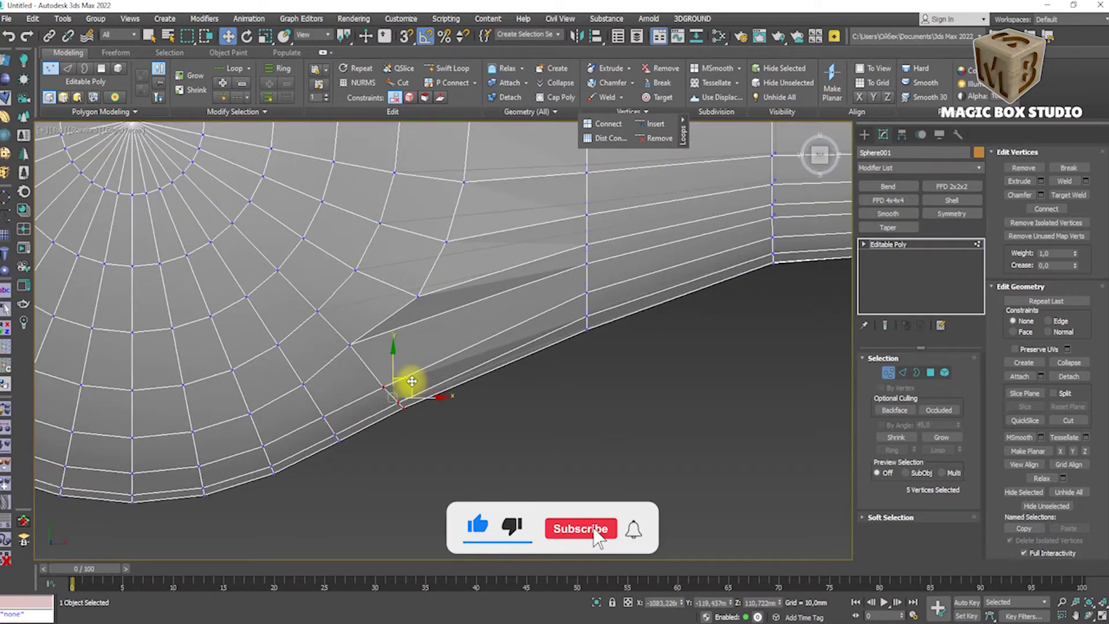
key("t")
scroll(395, 277, "up", 2)
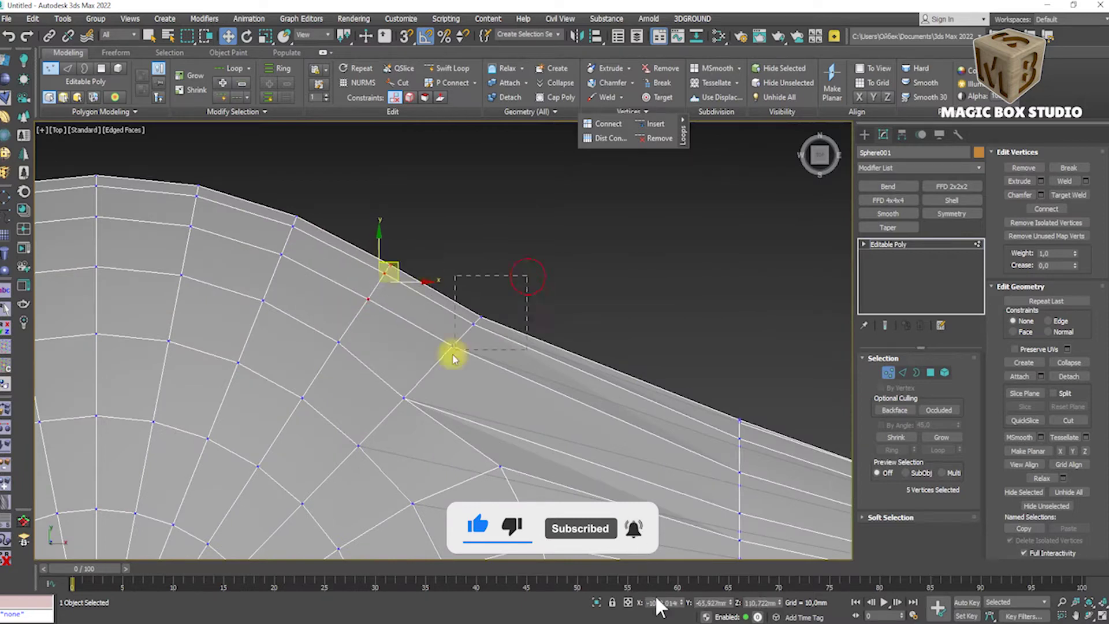
left_click(506, 315)
scroll(615, 412, "down", 5)
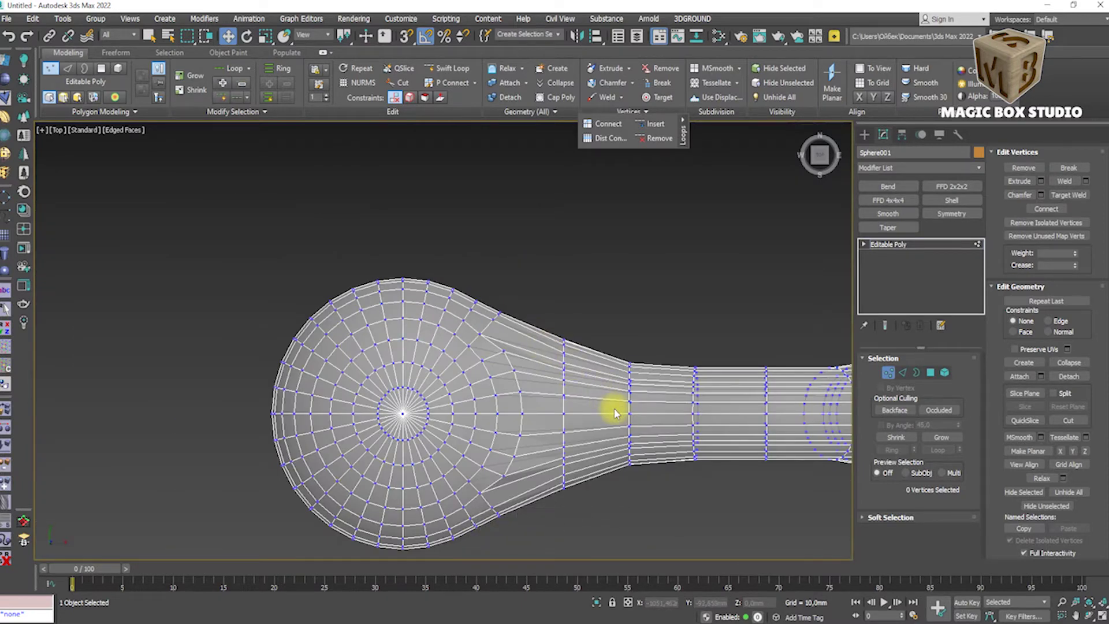
Nudge the spout-end vertices up slightly in the Front view.
key("f")
scroll(587, 403, "up", 5)
scroll(321, 317, "up", 3)
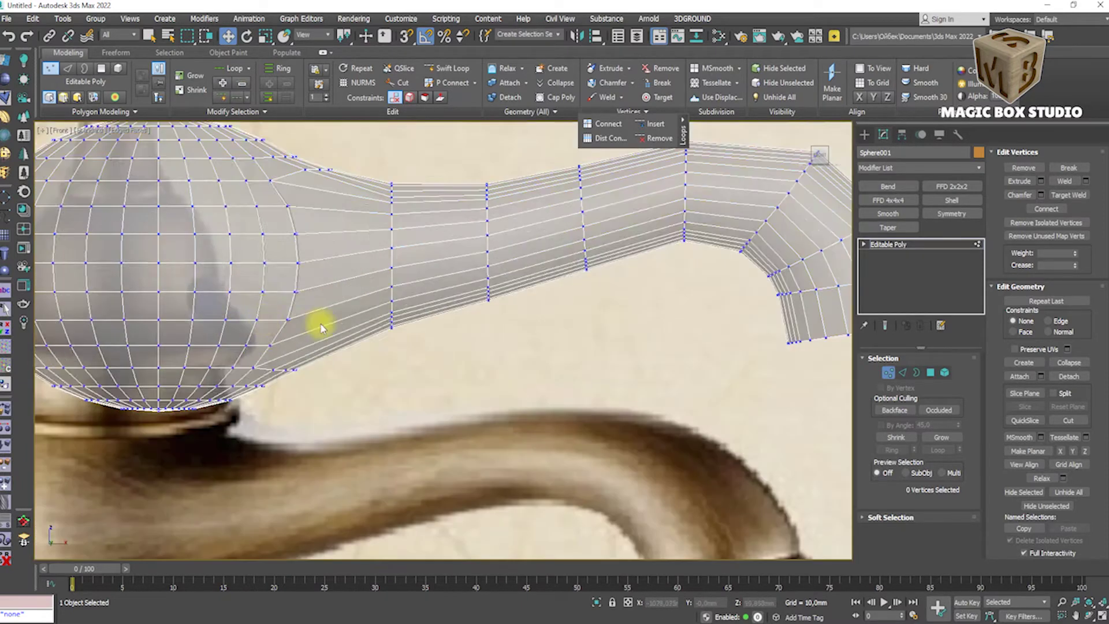
scroll(384, 285, "up", 2)
mouse_move(383, 285)
middle_mouse_down("alt")
mouse_move(354, 346)
mouse_move(186, 321)
mouse_move(371, 227)
mouse_move(324, 396)
mouse_move(243, 309)
middle_mouse_up("alt")
key("f")
left_click_drag(518, 204, 792, 410)
left_click_drag(675, 316, 676, 310)
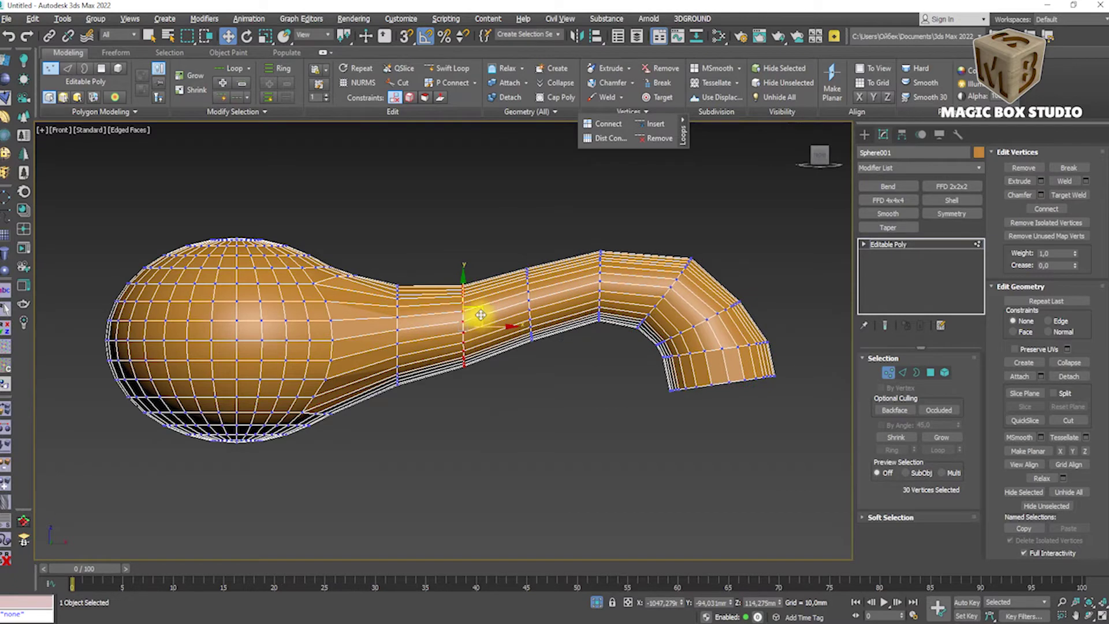
Add a Swift Loop edge loop across the handle's neck.
left_click(448, 68)
left_click(495, 277)
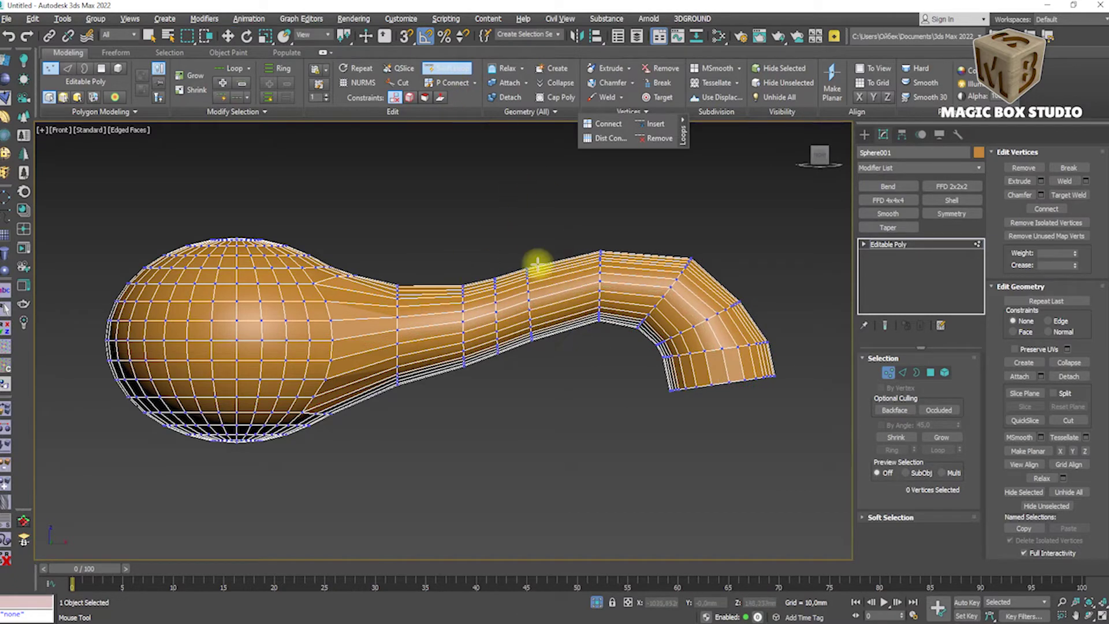
key("ctrl+z")
key("ctrl+z")
key("ctrl+z")
key("ctrl+z")
key("1")
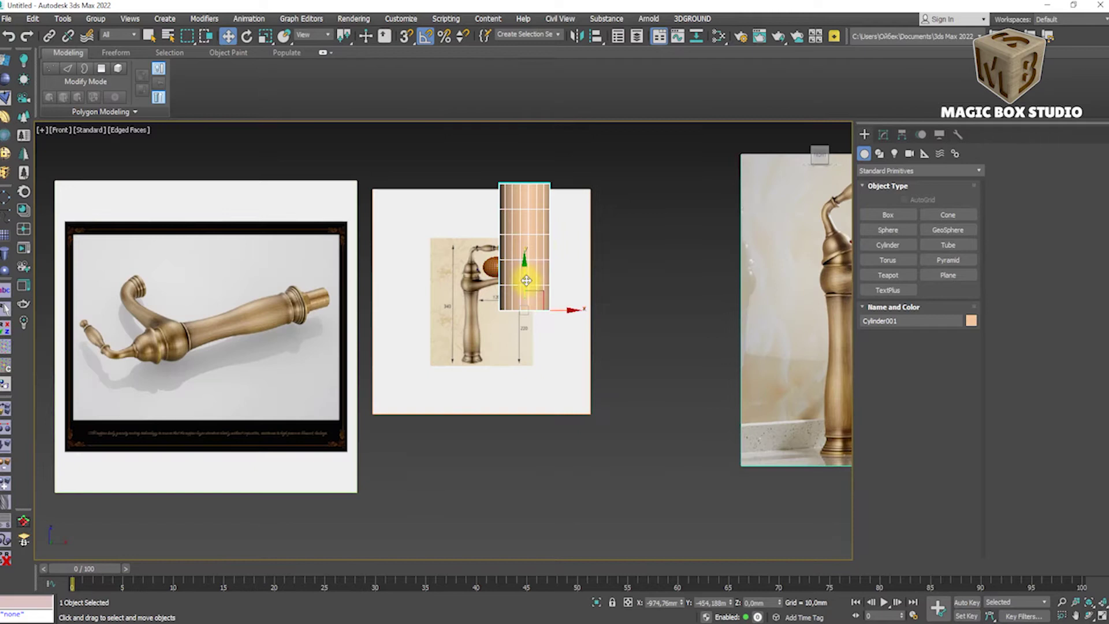
Set the cylinder's Height to 220 and Radius to 25.
scroll(527, 280, "up", 2)
left_click(884, 135)
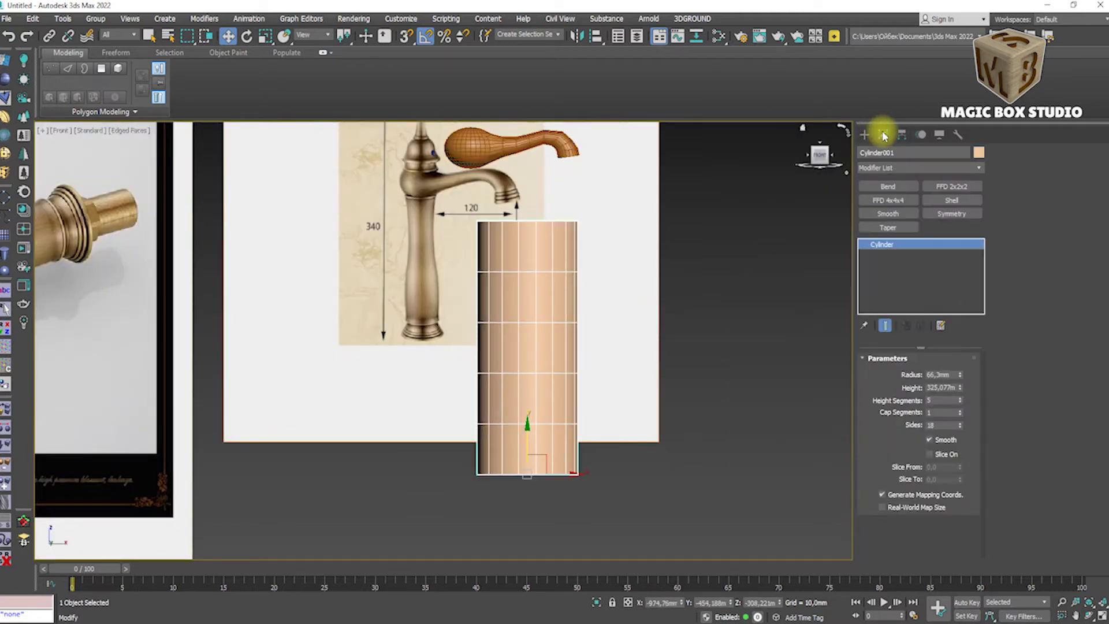
left_click_drag(564, 488, 683, 448)
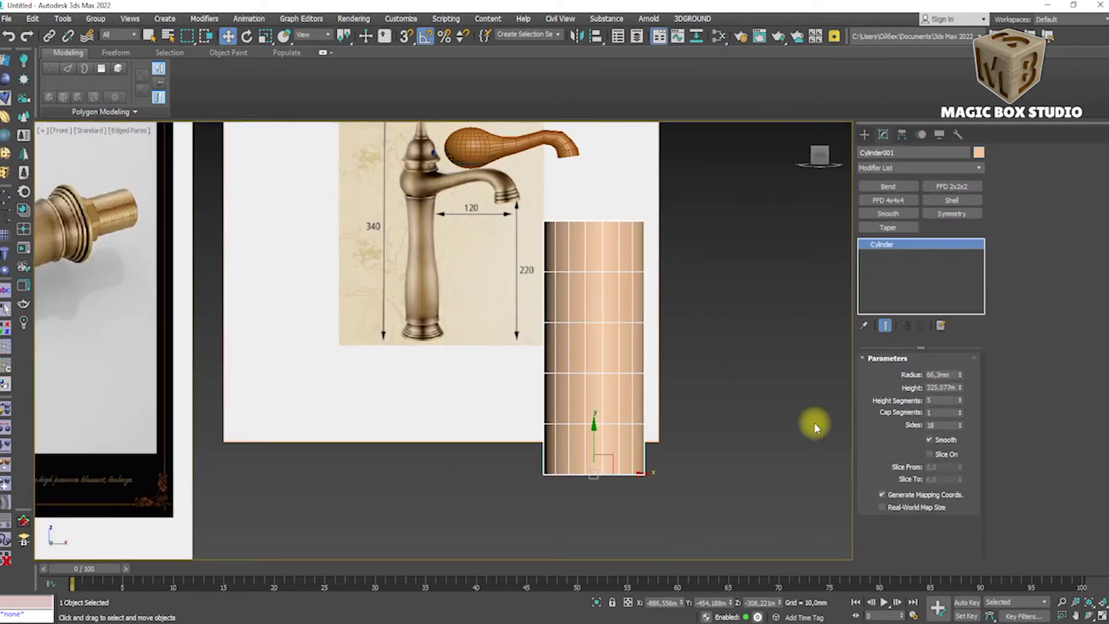
middle_click_drag(795, 303, 760, 330)
type("220")
key("Return")
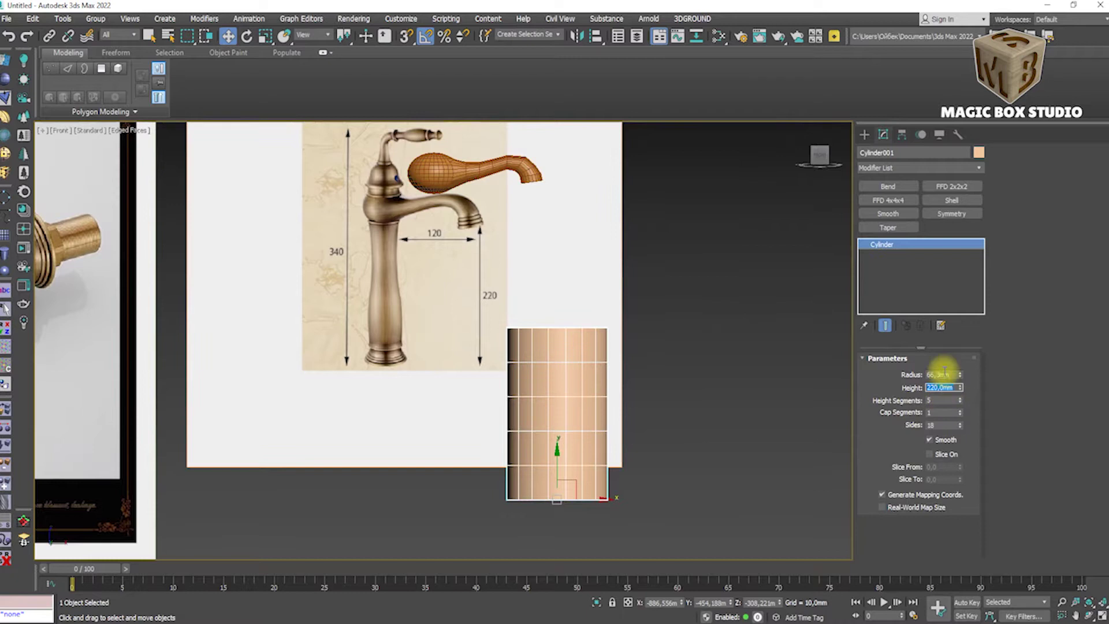
double_click(940, 375)
type("25")
key("Return")
Place the cylinder under the handle and realign the reference image plane.
left_click_drag(575, 488, 453, 349)
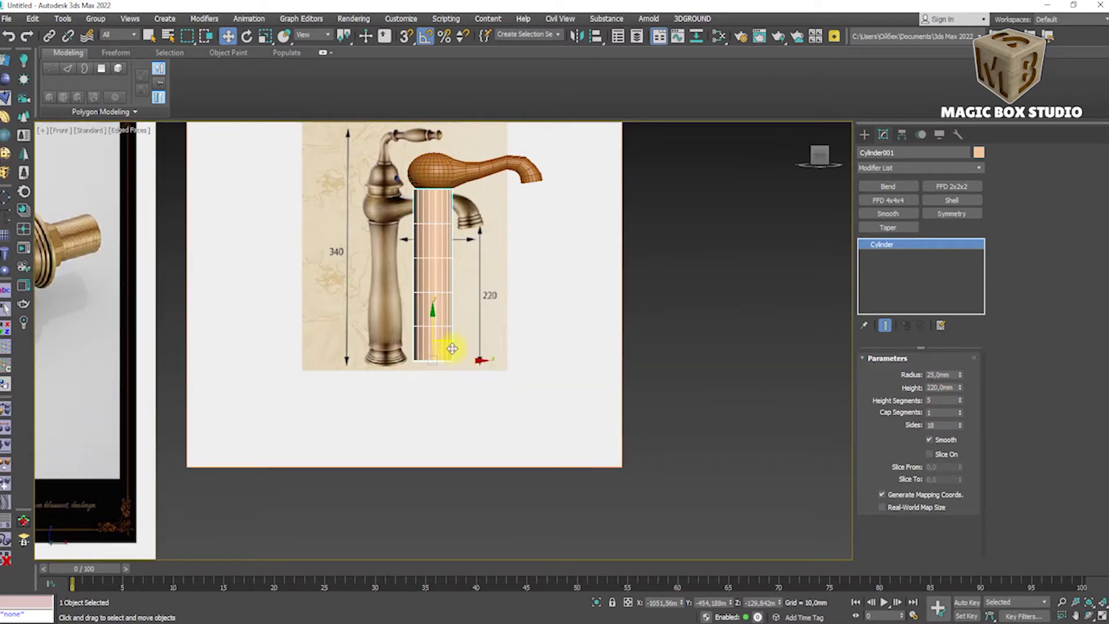
scroll(457, 330, "up", 2)
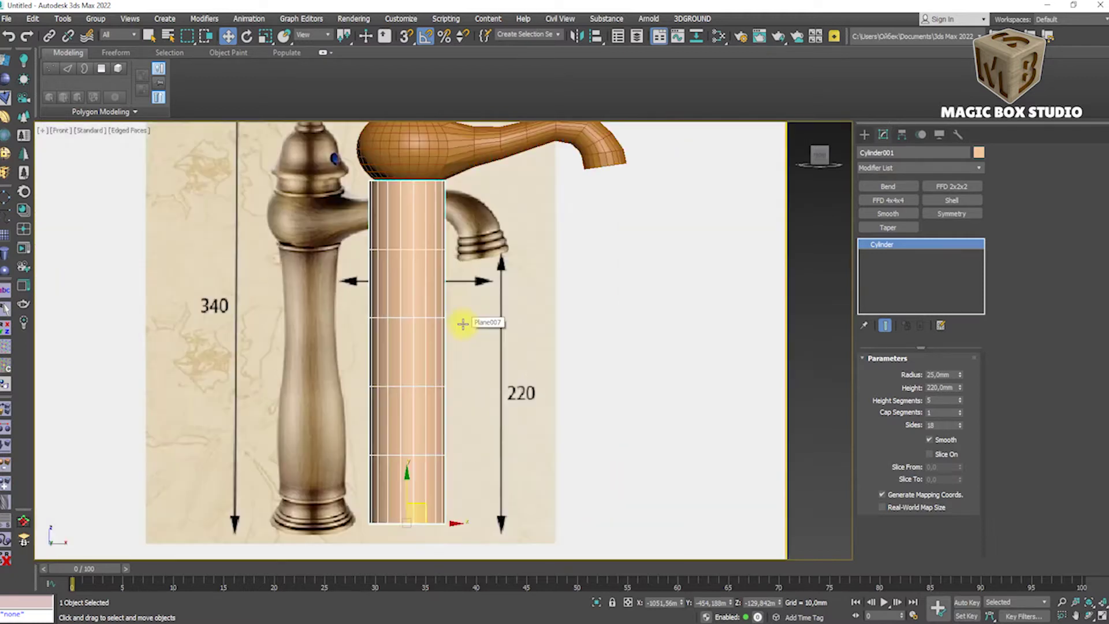
left_click(502, 256)
left_click(427, 286)
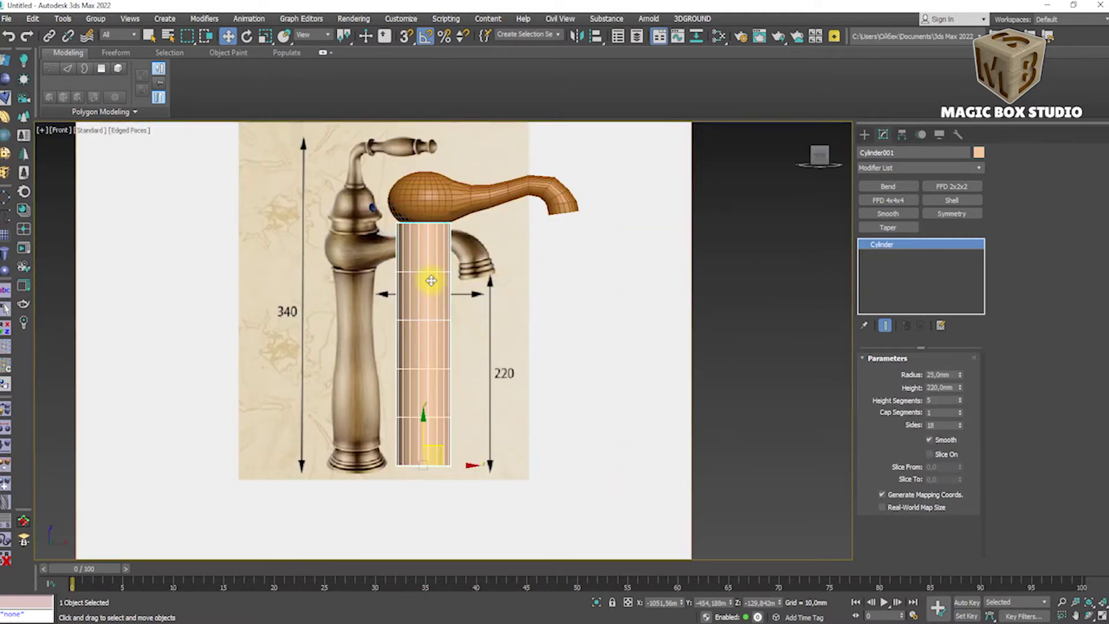
mouse_move(396, 277)
left_mouse_down()
mouse_move(453, 235)
mouse_move(444, 223)
mouse_move(498, 261)
left_mouse_up()
key("w")
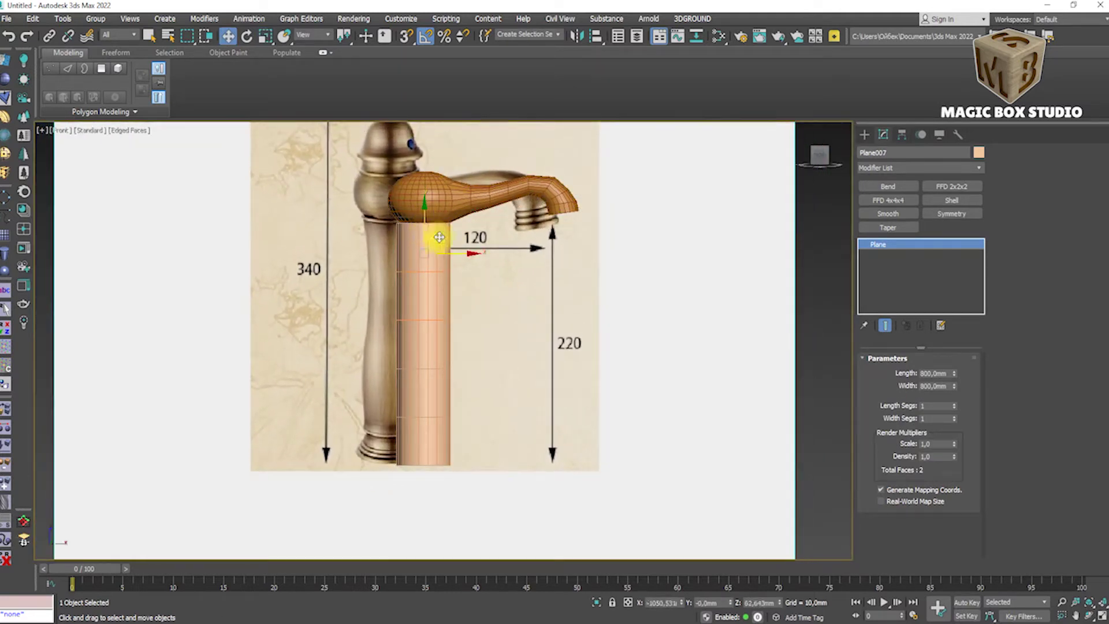
left_click_drag(498, 261, 347, 251)
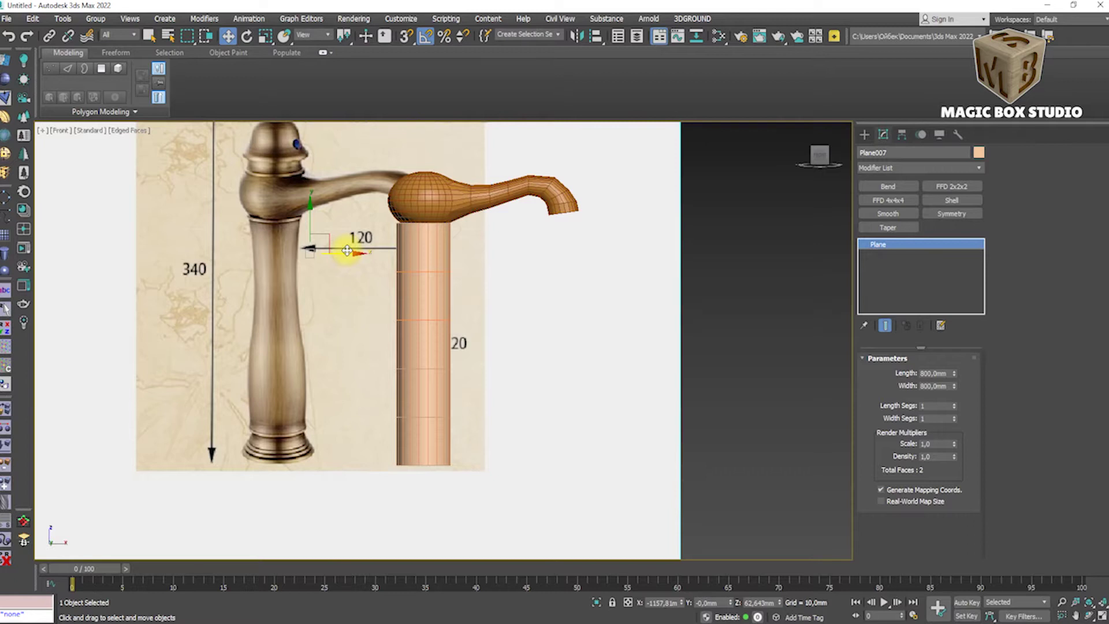
Make the cylinder see-through with Alt+X.
left_click(425, 249)
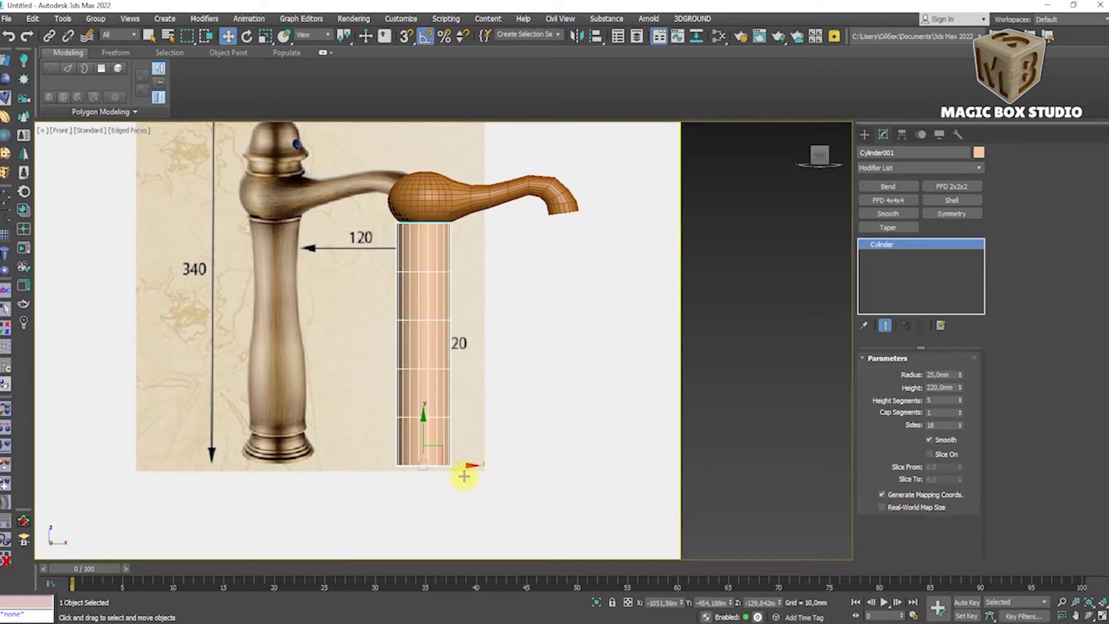
key("ctrl+z")
key("alt+x")
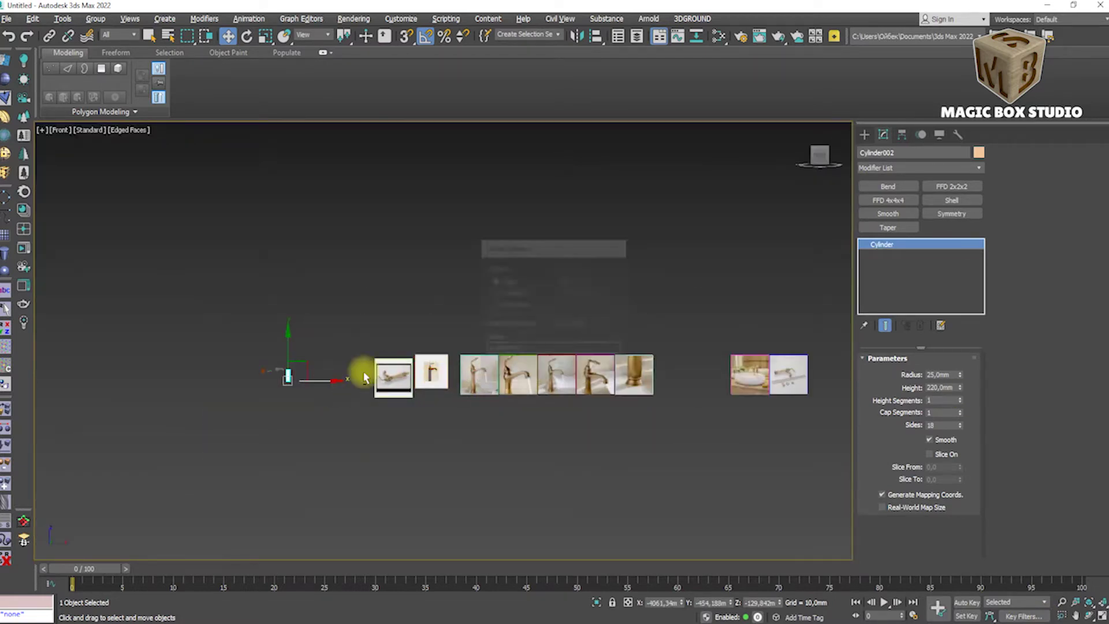
scroll(517, 331, "up", 5)
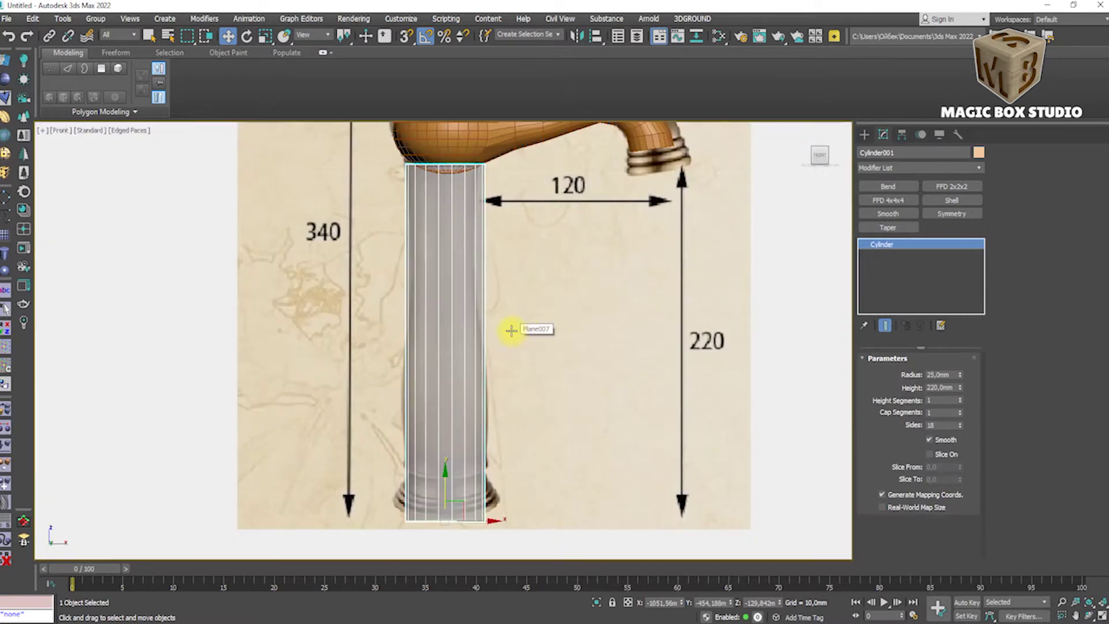
Convert the cylinder to Editable Poly and pinch its middle vertex ring inward.
right_click(551, 306)
left_click(540, 396)
key("1")
left_click_drag(317, 233, 556, 304)
scroll(442, 283, "up", 3)
key("r")
left_click_drag(442, 283, 456, 282)
middle_click_drag(462, 260, 466, 332)
Insert an edge loop on the stem and pan up along it.
left_click(443, 280)
right_click(458, 284)
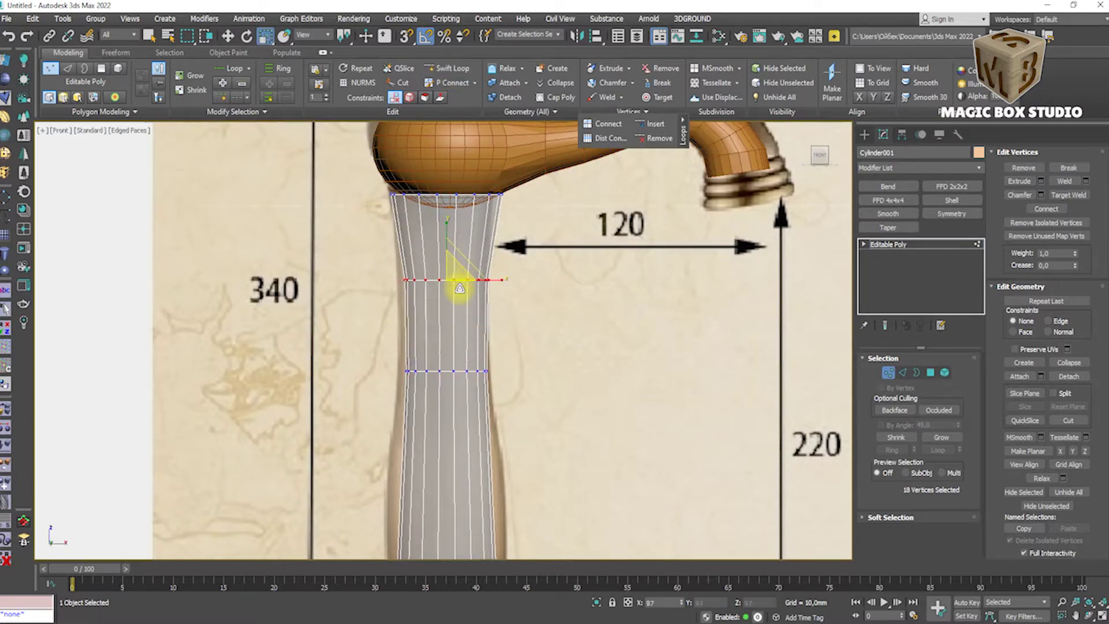
left_click(888, 372)
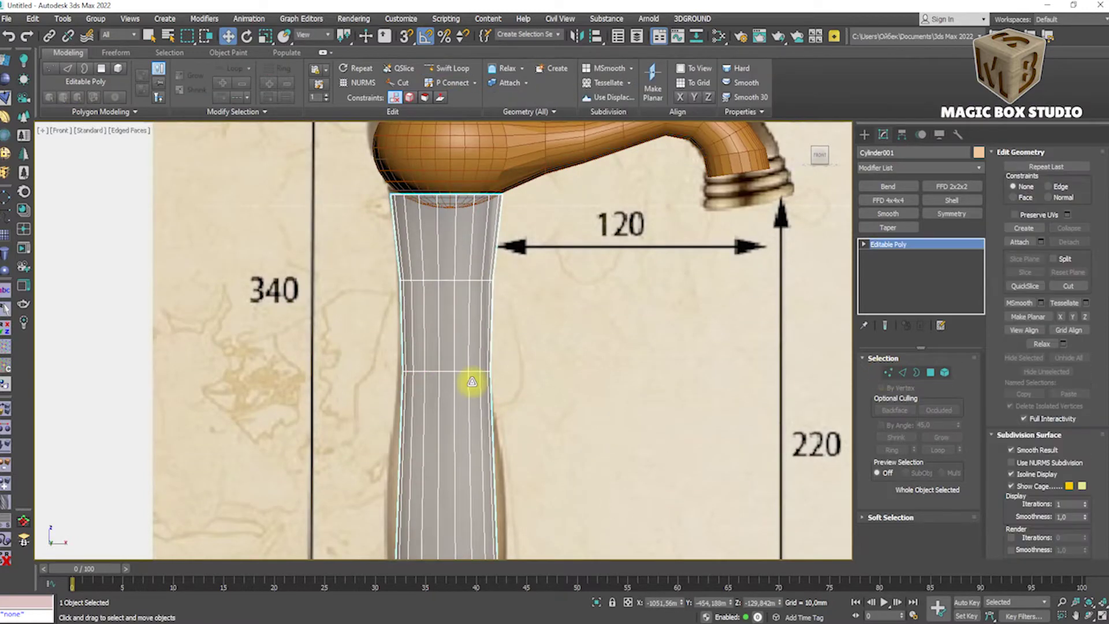
scroll(468, 383, "down", 2)
scroll(483, 416, "down", 1)
scroll(470, 304, "up", 3)
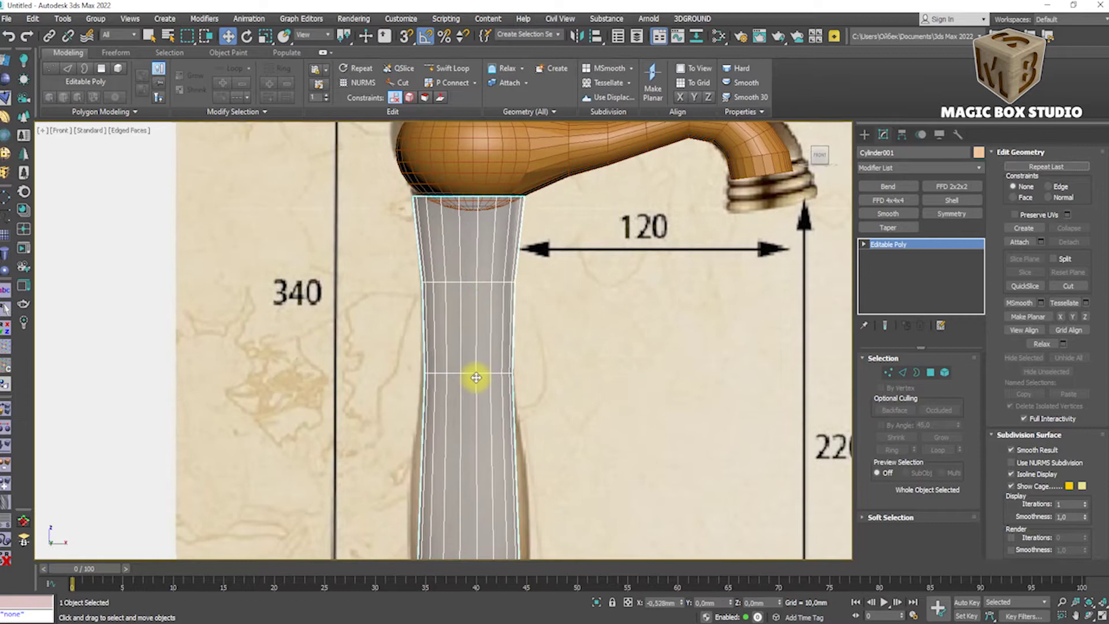
middle_click_drag(611, 387, 629, 206)
left_click(577, 299)
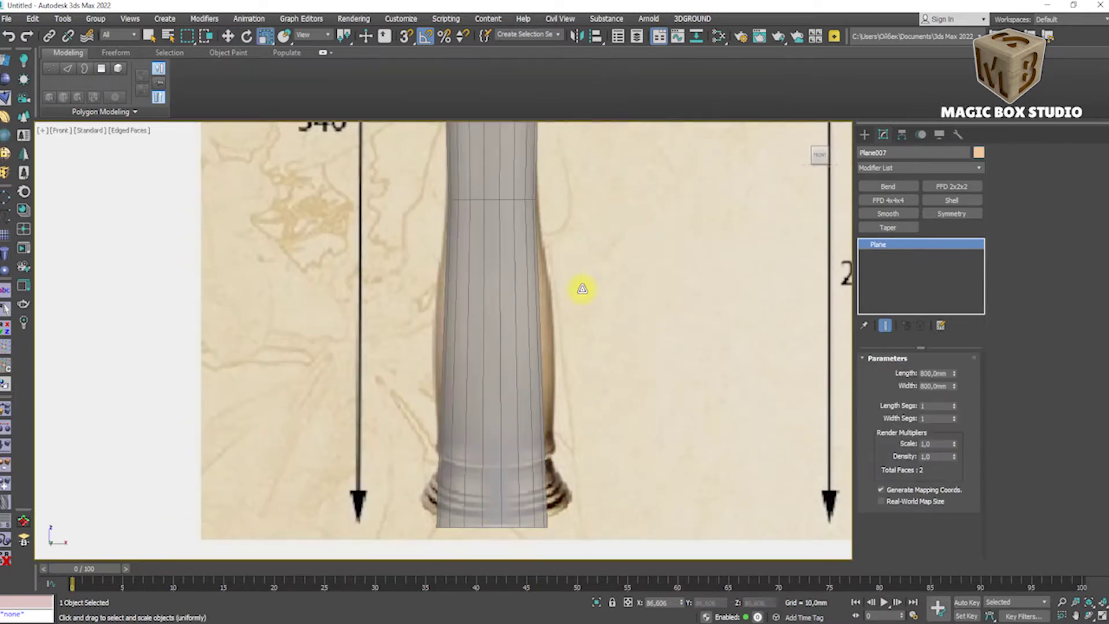
scroll(584, 215, "down", 5)
scroll(578, 184, "up", 2)
key("ctrl+z")
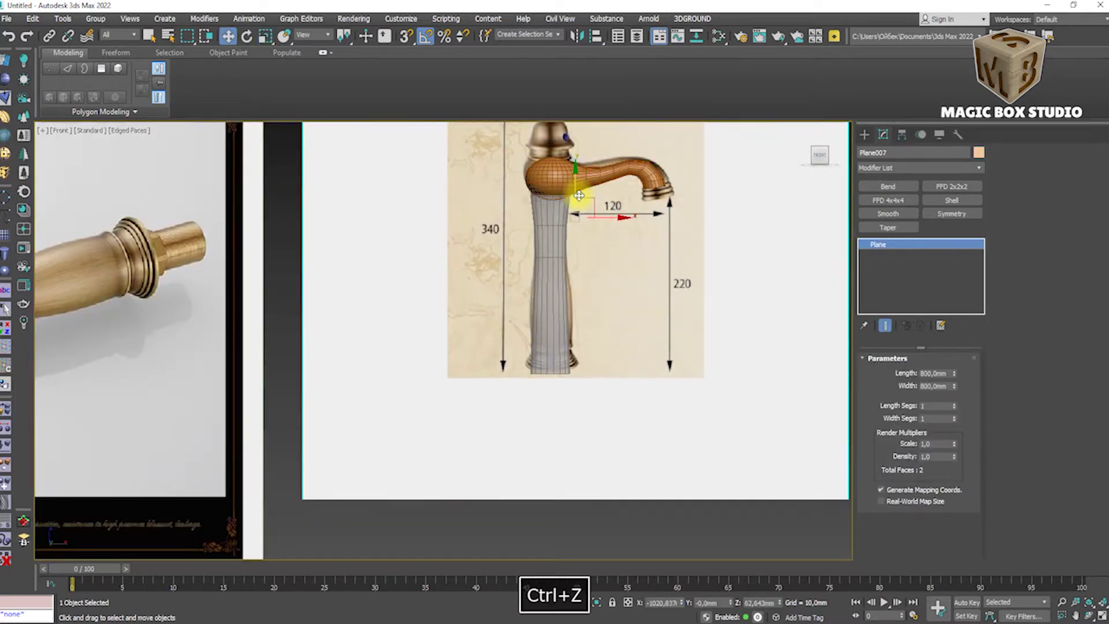
scroll(551, 338, "up", 3)
Move the stem's lower vertex row further down.
key("alt+shift+w")
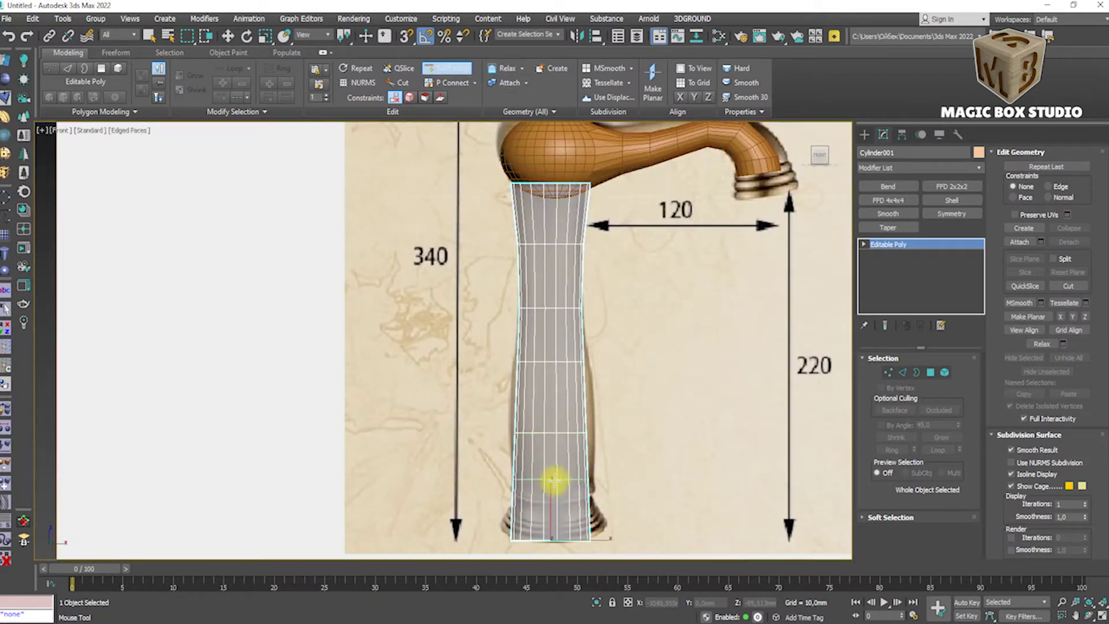
left_click(888, 377)
left_click(568, 427)
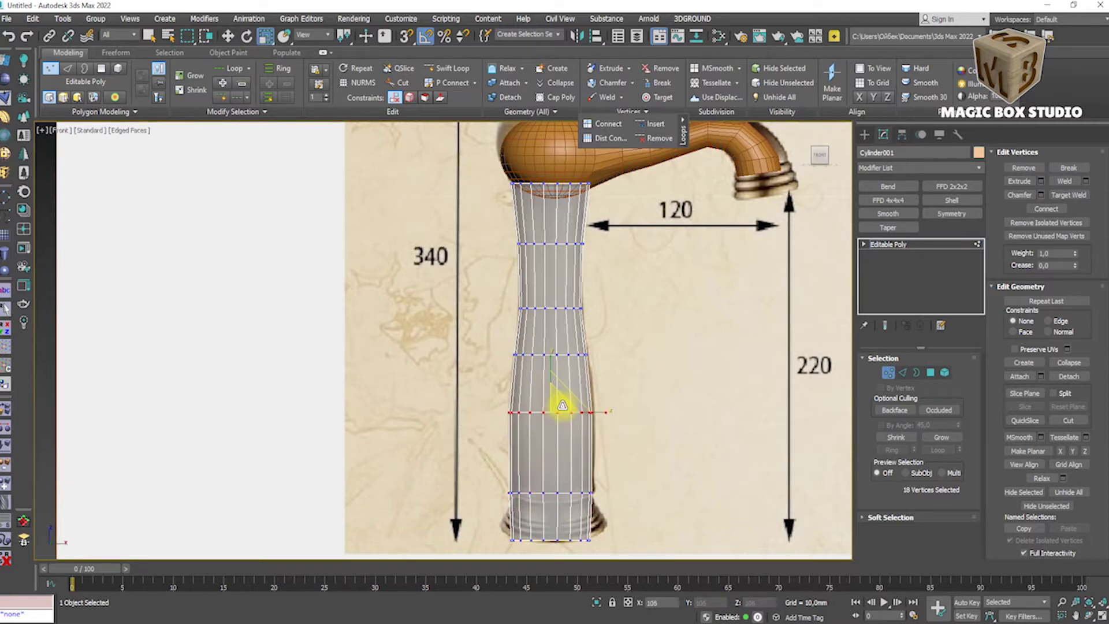
scroll(562, 405, "up", 4)
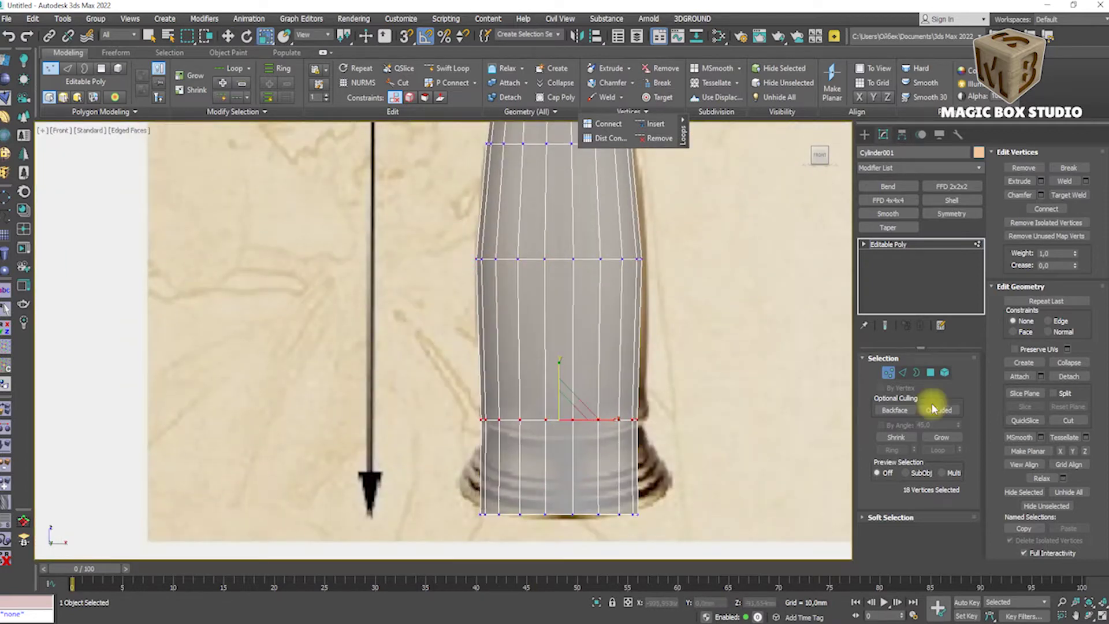
key("1")
scroll(704, 412, "down", 8)
key("1")
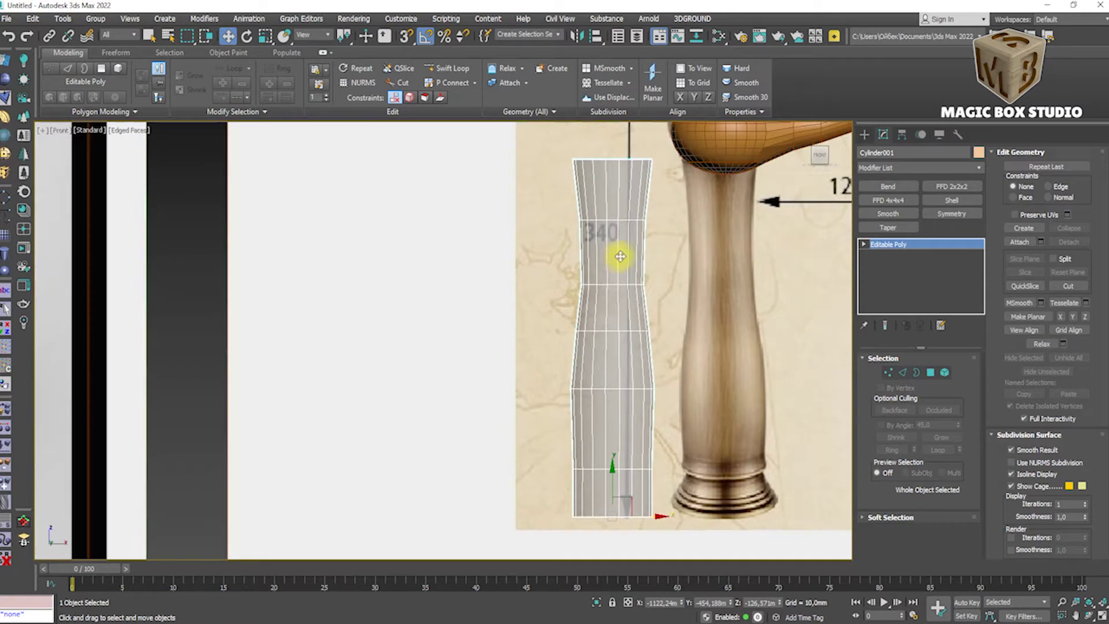
scroll(610, 260, "up", 3)
scroll(576, 286, "up", 2)
middle_click_drag(609, 330, 611, 287)
left_click_drag(574, 240, 576, 396)
scroll(606, 470, "up", 4)
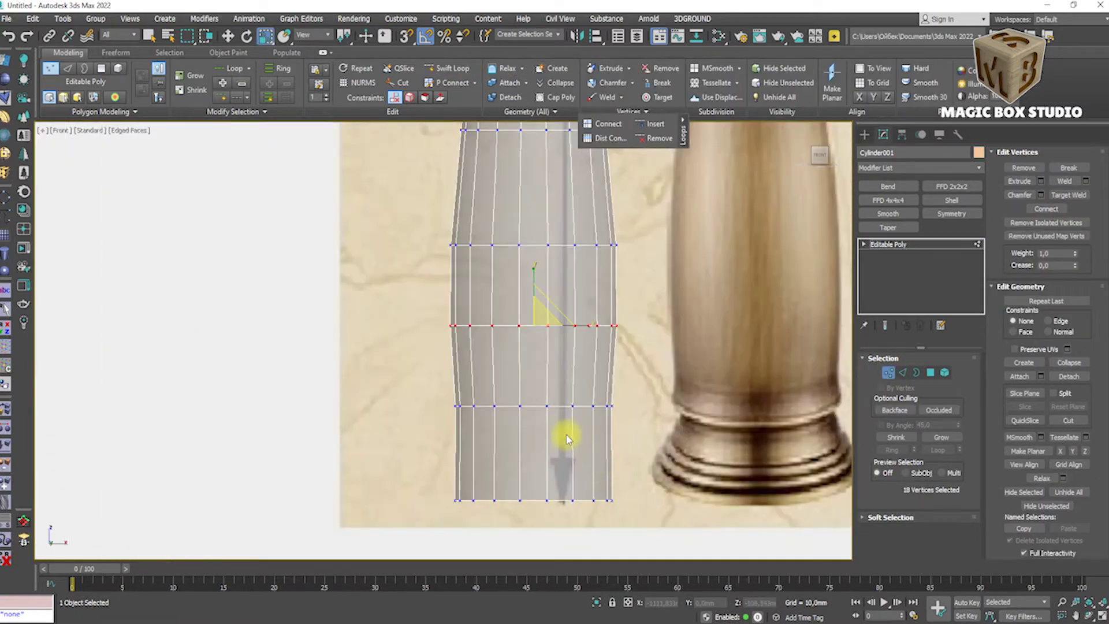
Add a Swift Loop edge loop near the stem's base.
key("2")
left_click(449, 70)
left_click(525, 414)
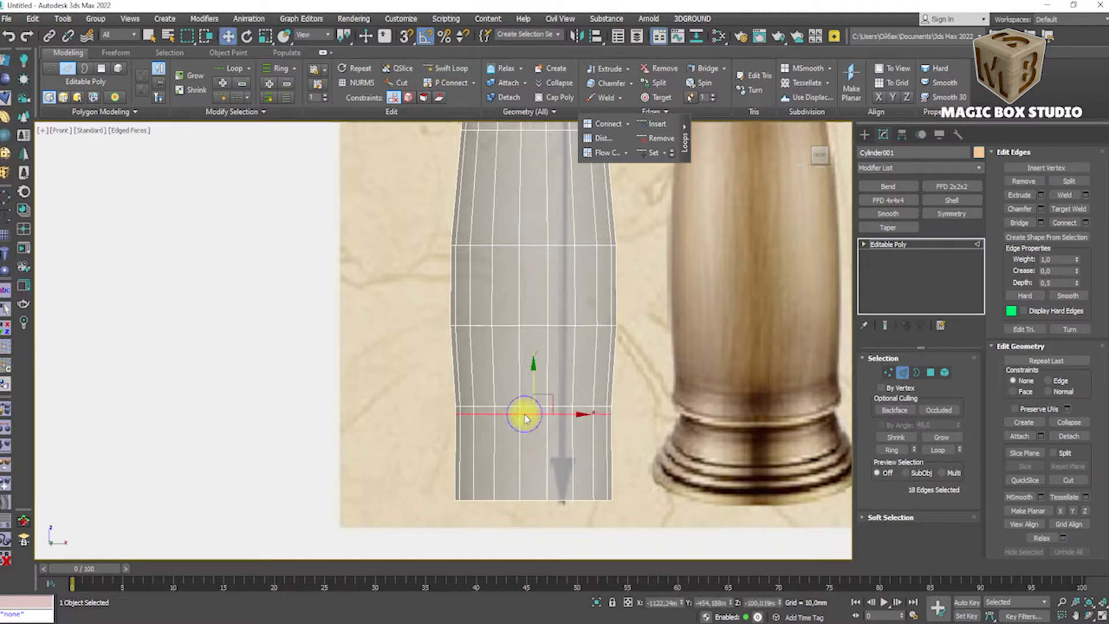
Chamfer the new stem edge loop into a narrow band.
key("r")
left_click_drag(537, 408, 541, 405)
key("ctrl+z")
left_click(1041, 194)
key("Escape")
key("shift+e")
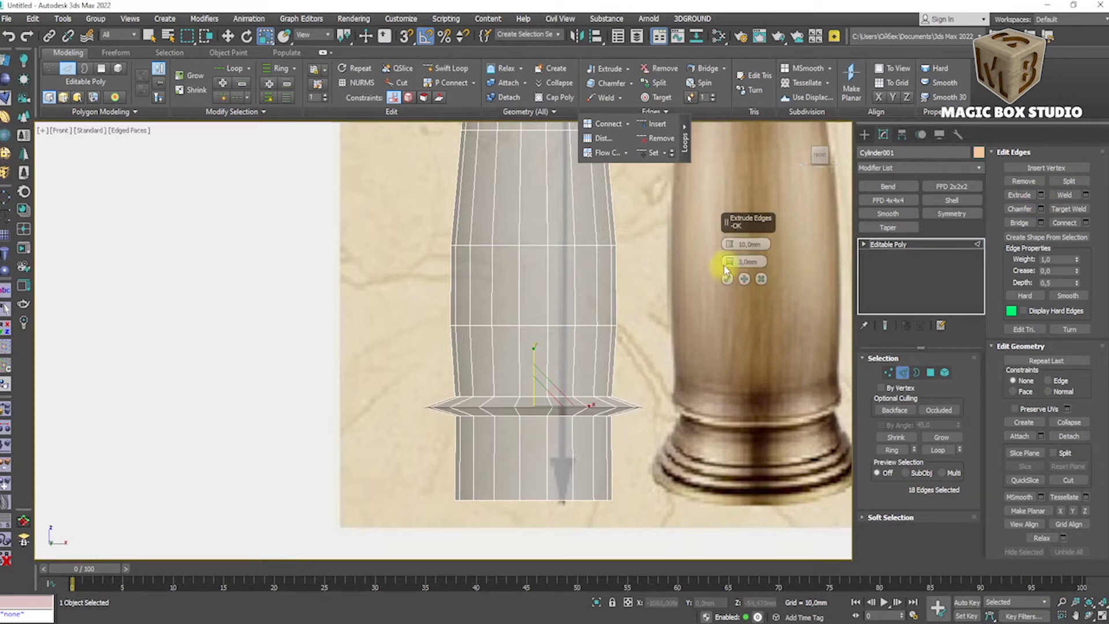
left_click(761, 279)
left_click(1041, 209)
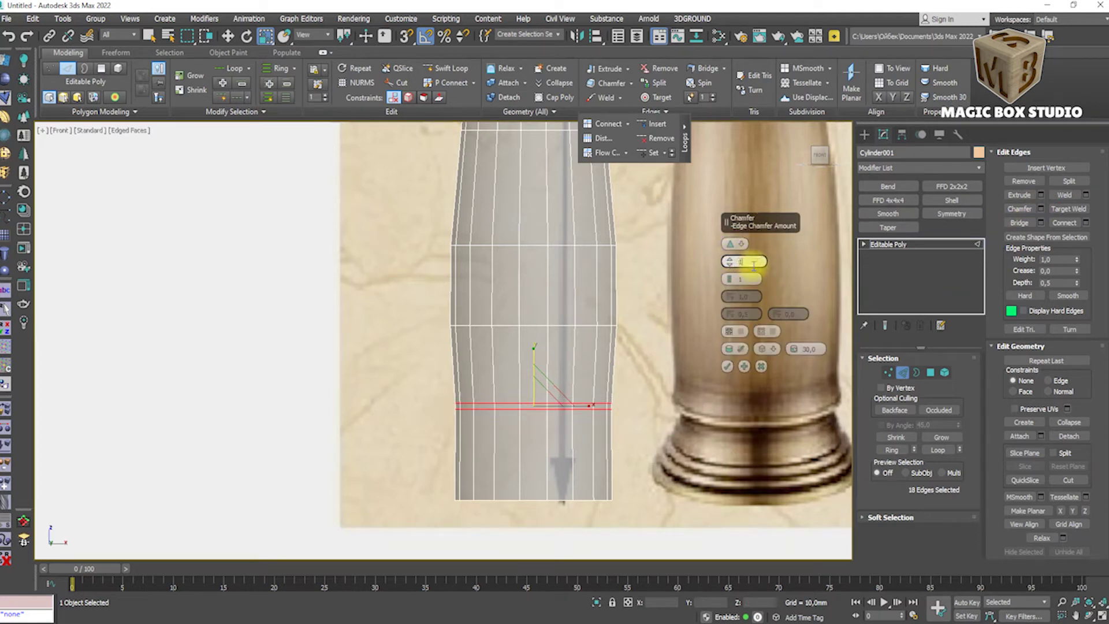
left_click(727, 367)
Bevel the band's polygons into a thin raised ring with zero outline.
left_click(931, 372)
left_click(1034, 196)
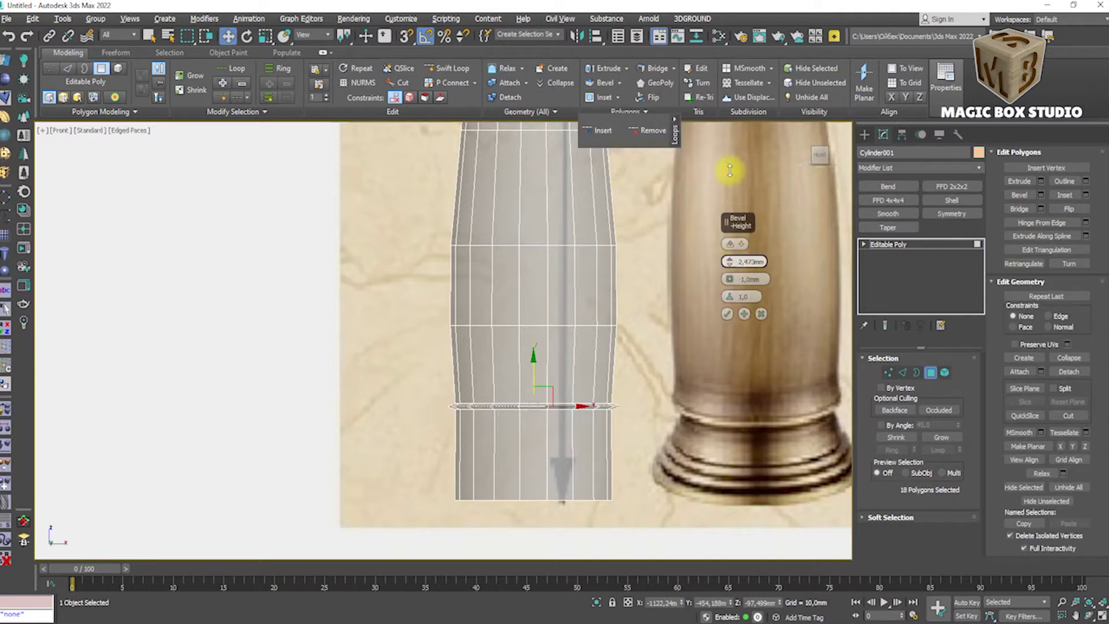
left_click_drag(729, 191, 729, 177)
left_click_drag(729, 279, 730, 279)
middle_click_drag(733, 283, 574, 385, "alt")
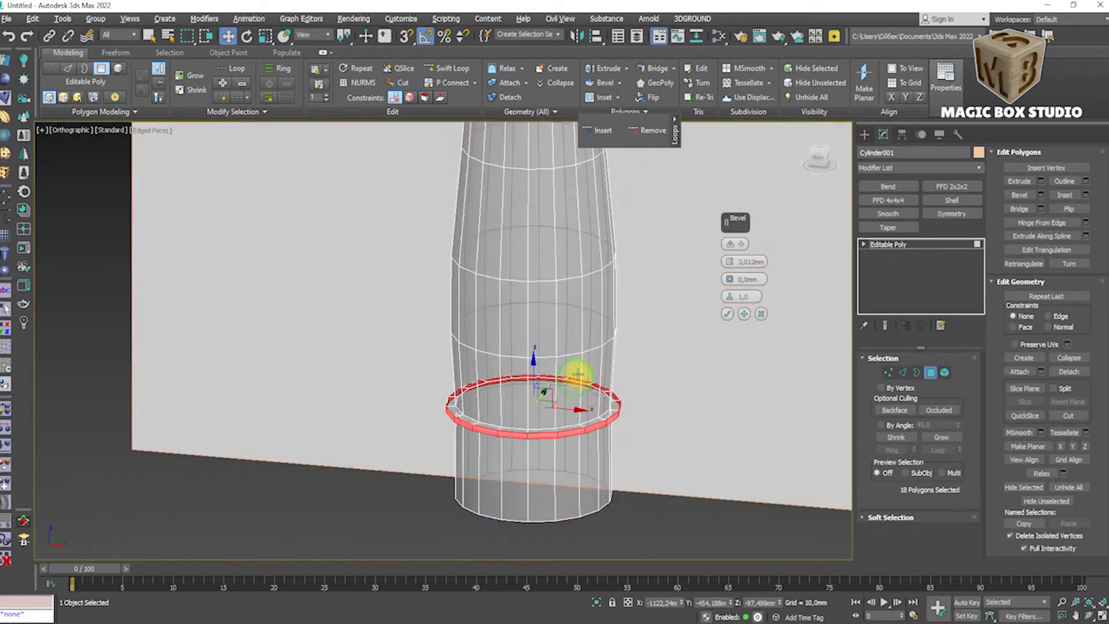
scroll(574, 384, "up", 3)
left_click_drag(729, 262, 711, 357)
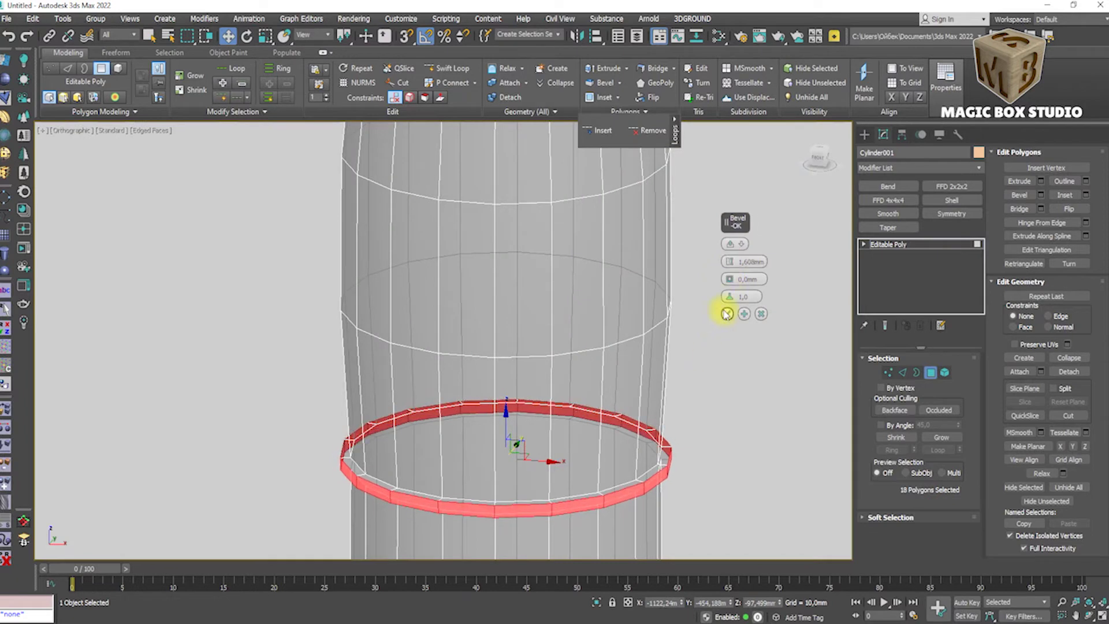
left_click(727, 313)
key("f")
key("alt+x")
scroll(549, 330, "down", 3)
scroll(482, 326, "up", 2)
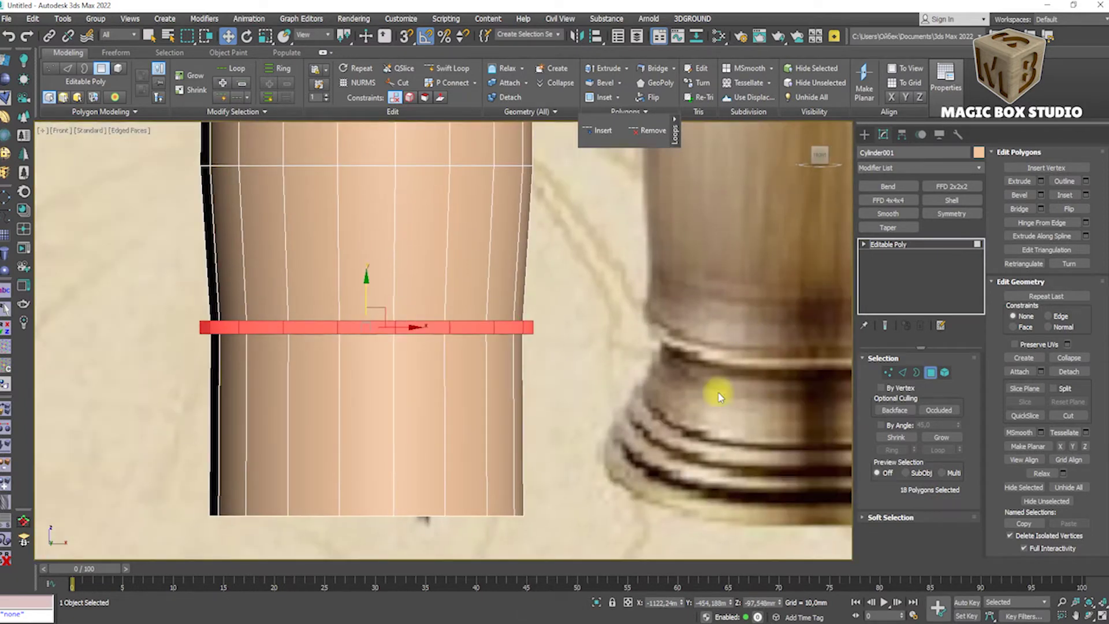
left_click(931, 372)
Scale the bottom rim vertices outward into a flared base.
left_click(447, 68)
key("1")
mouse_move(144, 497)
left_mouse_down()
mouse_move(495, 545)
mouse_move(397, 487)
left_mouse_up()
key("r")
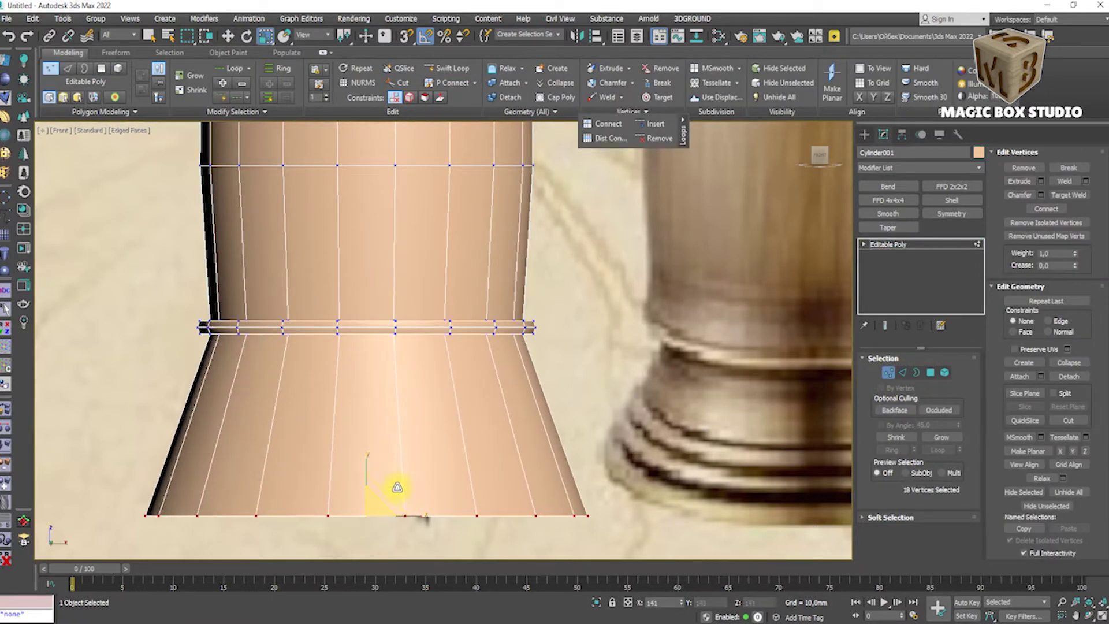
Add an edge loop above the flare and push it outward into a ridge.
left_click(472, 66)
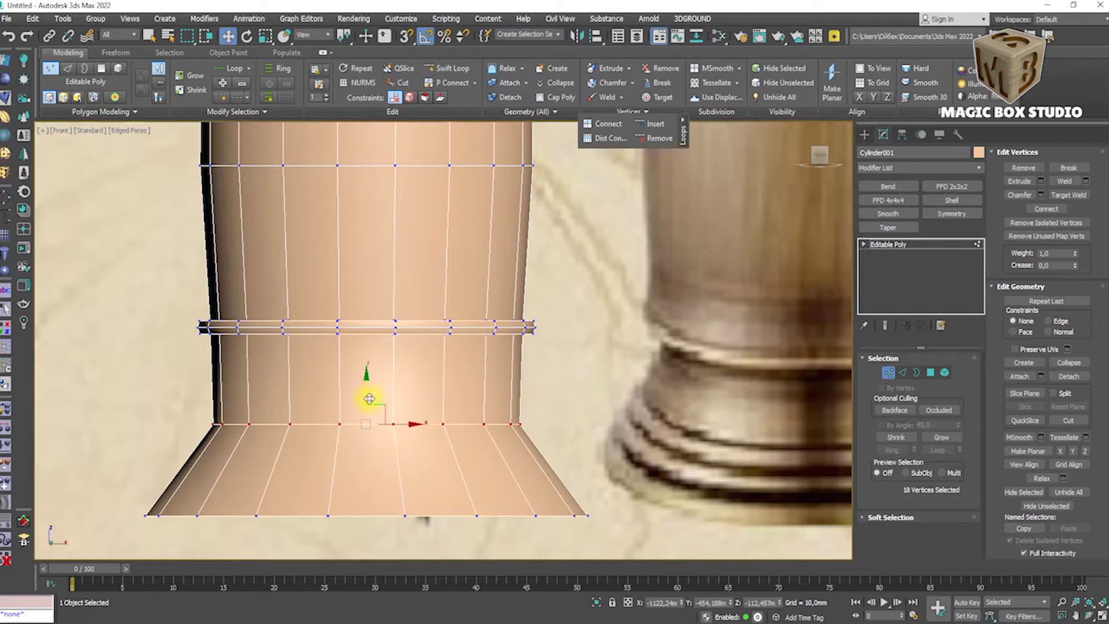
left_click(373, 388)
left_click(903, 372)
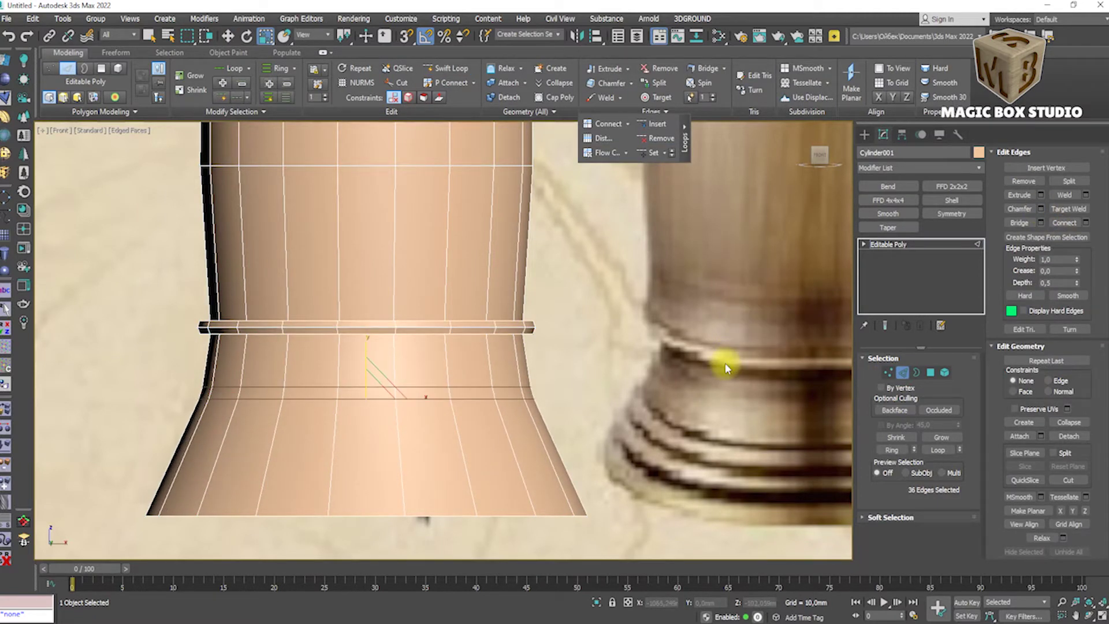
double_click(372, 388)
left_click_drag(376, 389, 378, 399)
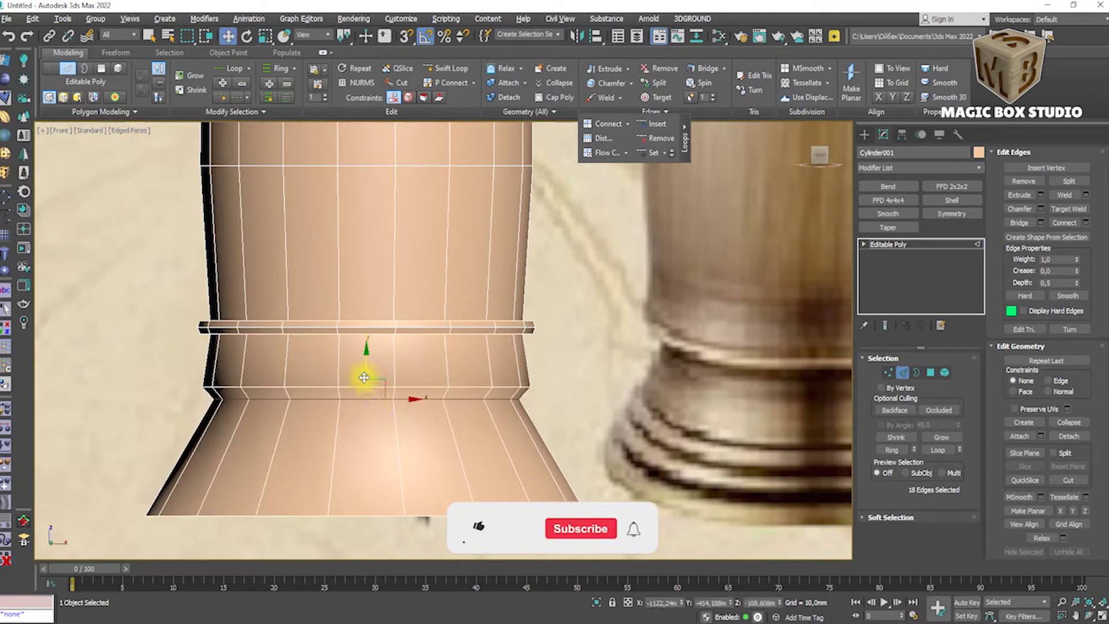
Add another loop on the flare and Connect edges with 2 segments.
key("semicolon")
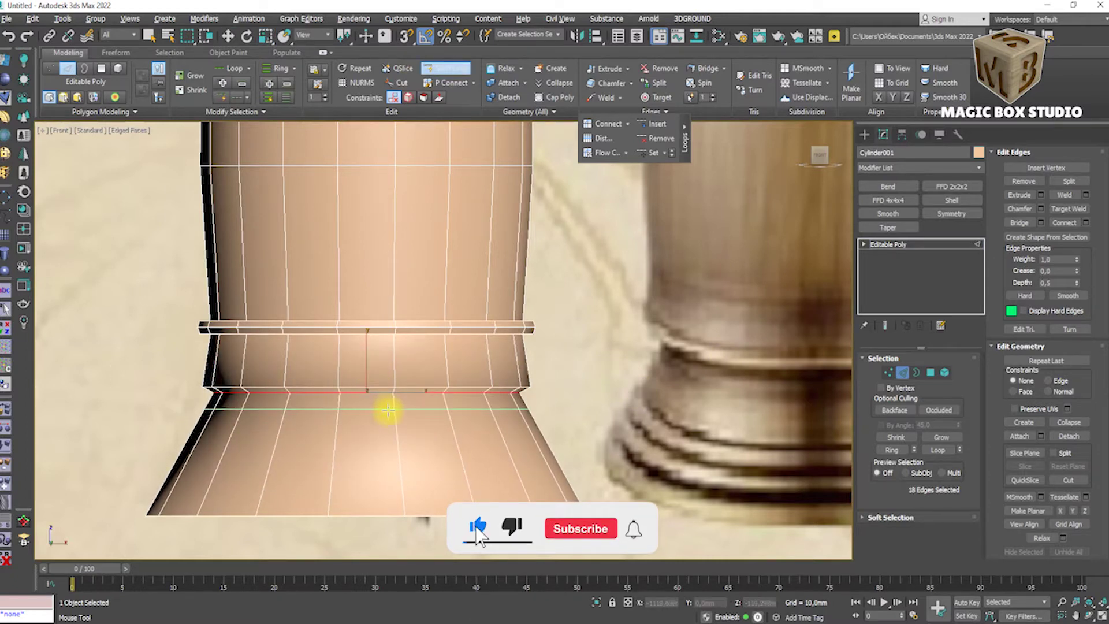
left_click(389, 421)
left_click(608, 124, "shift")
left_click_drag(732, 245, 732, 254)
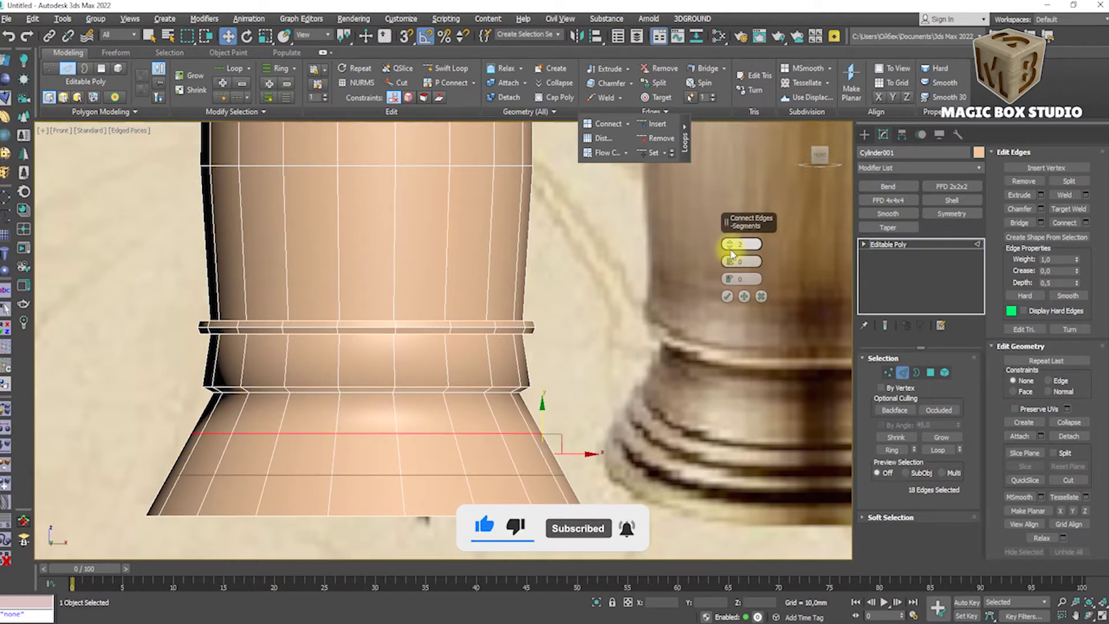
Select a vertex ring on the stem's flared base, then lower and scale it.
left_click(726, 296)
left_click(888, 372)
left_click_drag(366, 404, 360, 347)
key("ctrl+z")
left_click_drag(193, 292, 594, 496)
left_click_drag(366, 334, 368, 343)
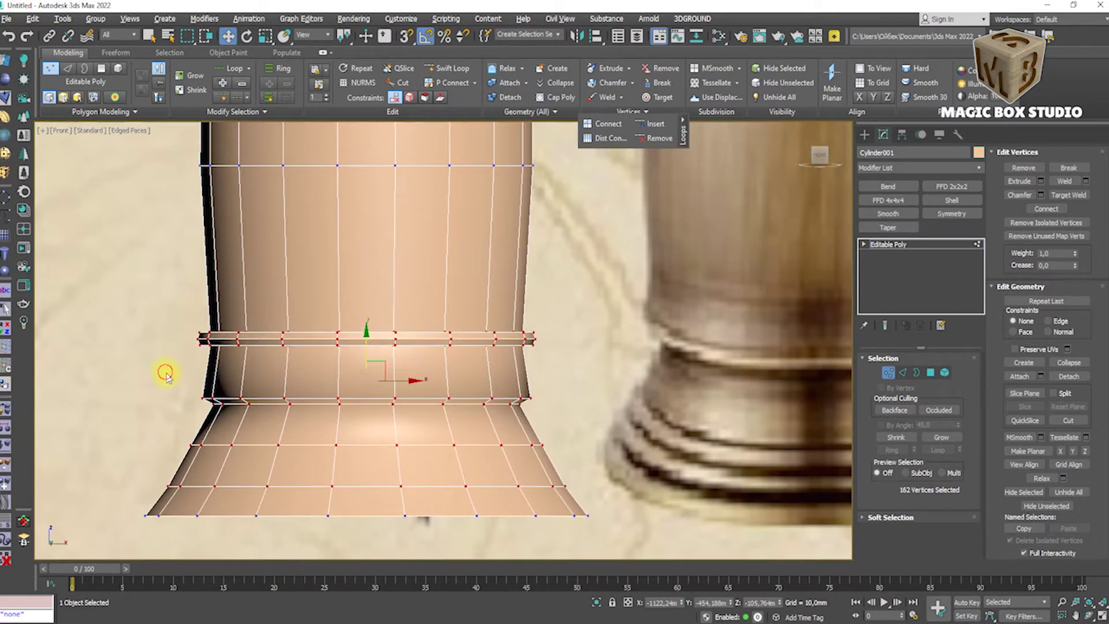
key("ctrl+z")
key("ctrl+z")
key("r")
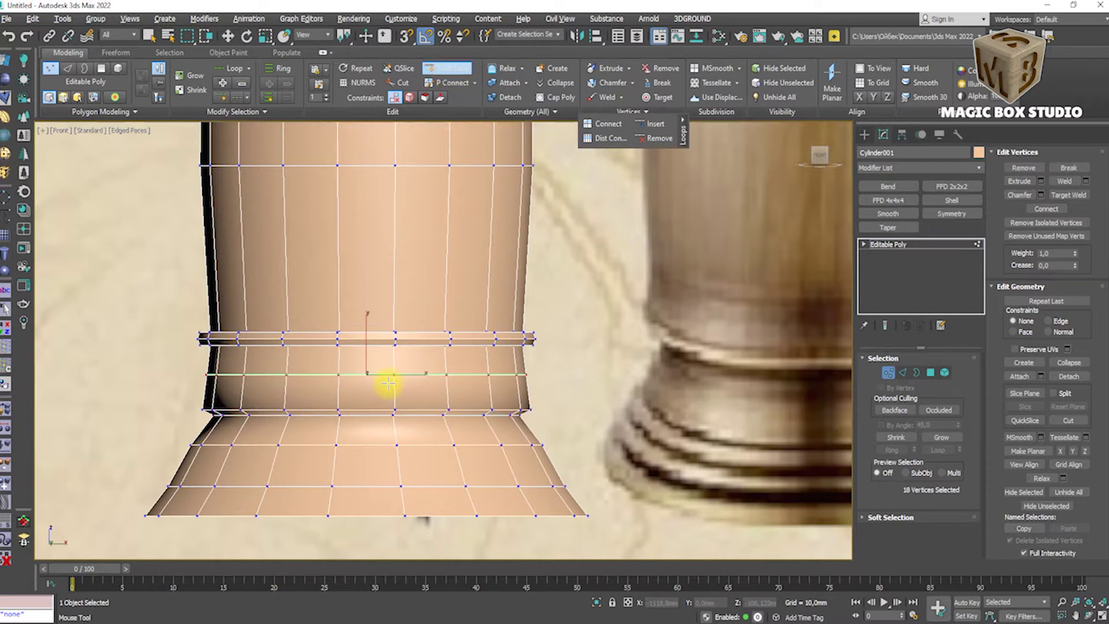
left_click_drag(366, 341, 380, 375)
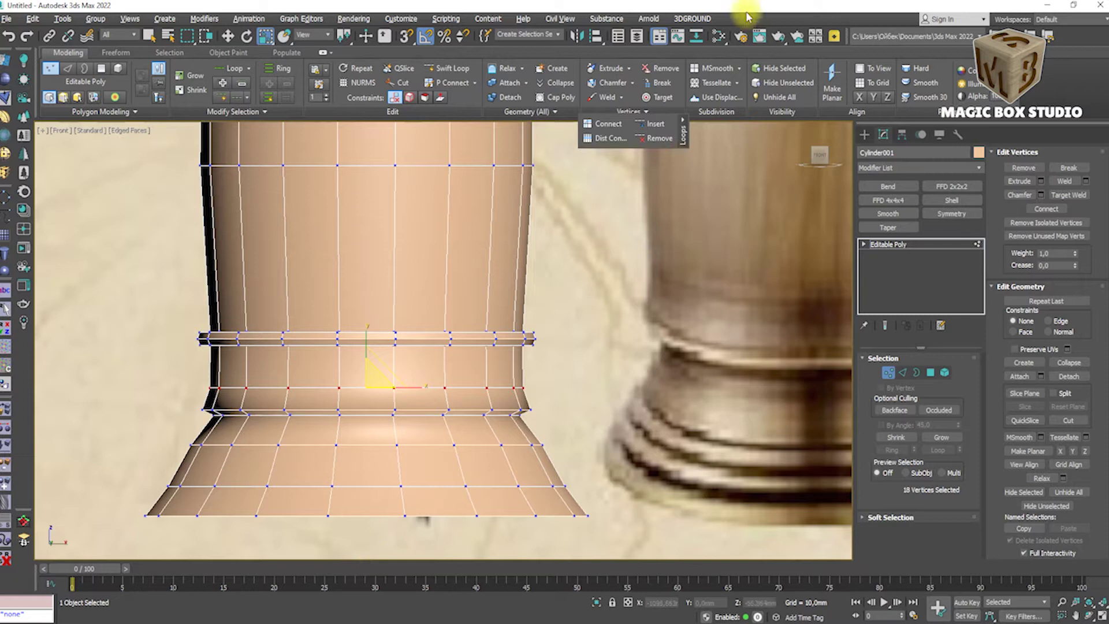
Remove an extra edge loop, chamfer the lower flare loop and raise its bottom edge.
left_click(902, 373)
double_click(364, 485)
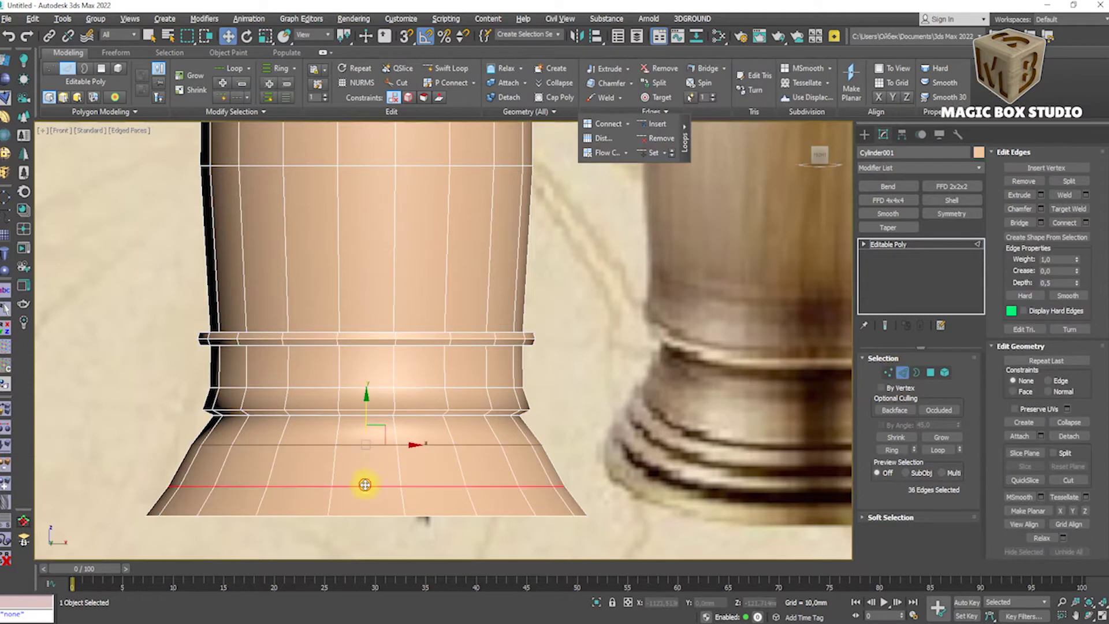
key("ctrl+BackSpace")
double_click(415, 449)
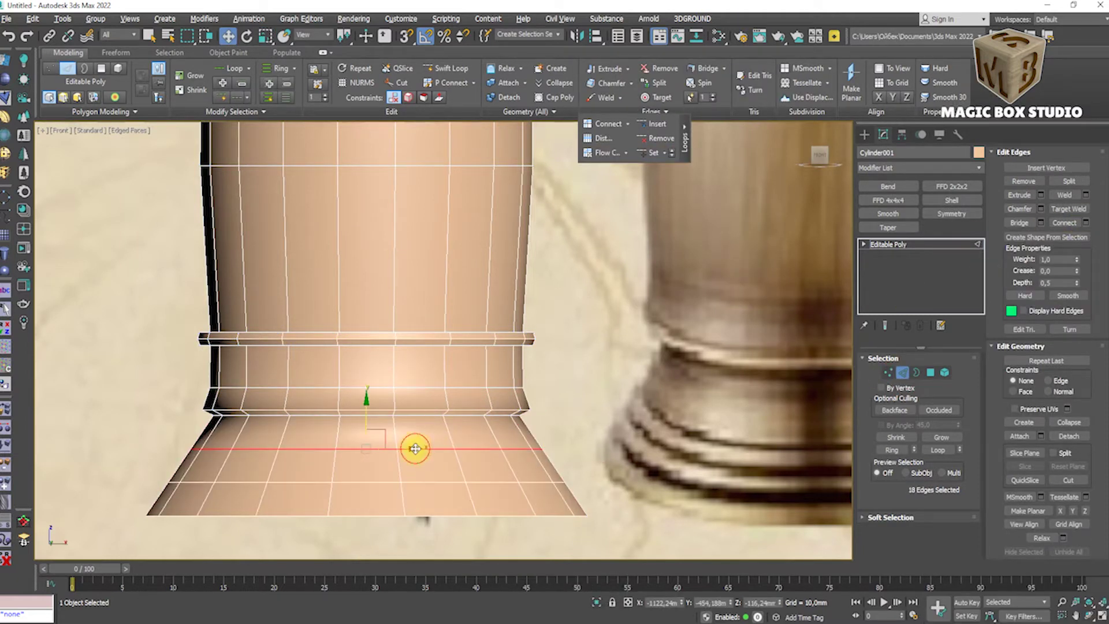
left_click(1044, 210)
left_click(726, 356)
double_click(198, 454)
left_click_drag(378, 454, 375, 449)
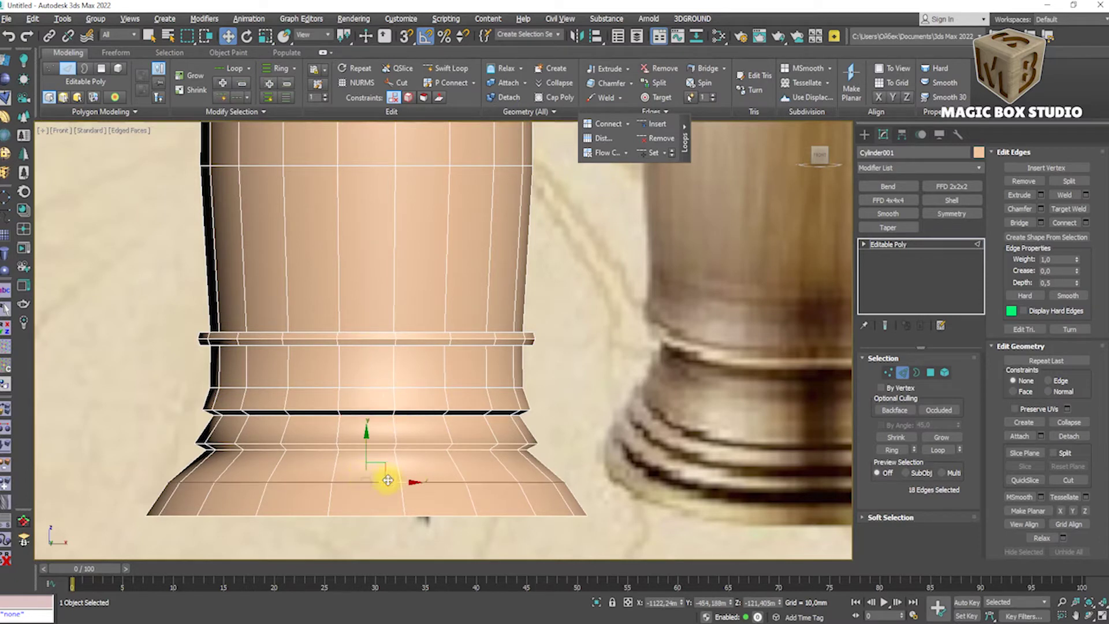
Chamfer another edge loop and scale the bottom loop inward to form a step.
left_click(1043, 209)
left_click(722, 361)
left_click_drag(584, 489, 581, 488)
key("r")
mouse_move(372, 478)
left_mouse_down()
mouse_move(372, 489)
mouse_move(366, 463)
left_mouse_up()
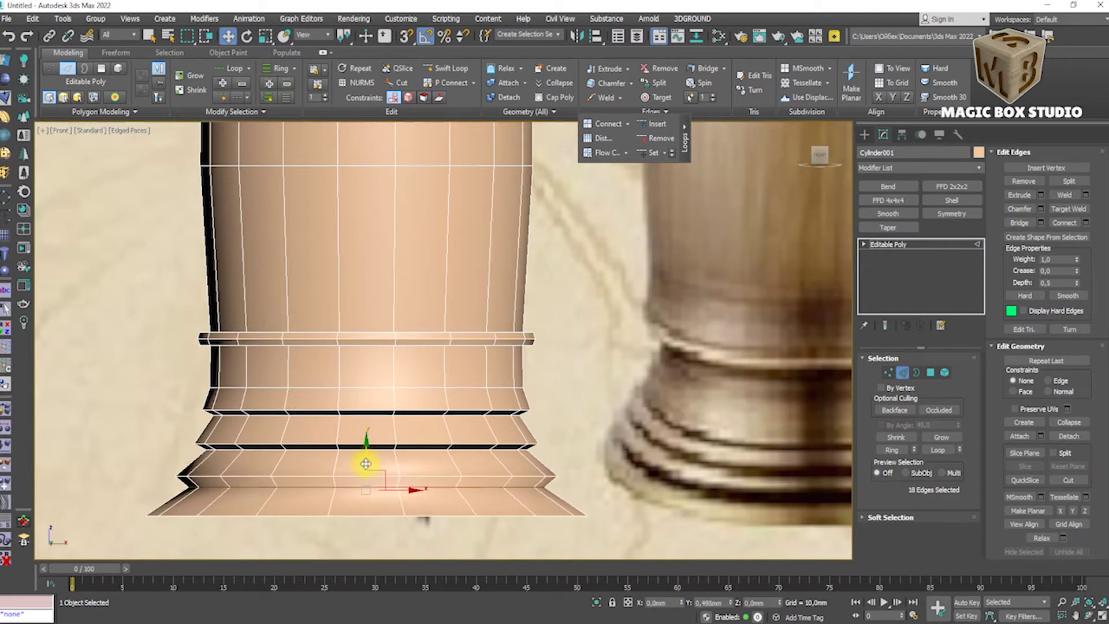
Add Swift Loop edge loops on the flare and higher up the base.
left_click(445, 67)
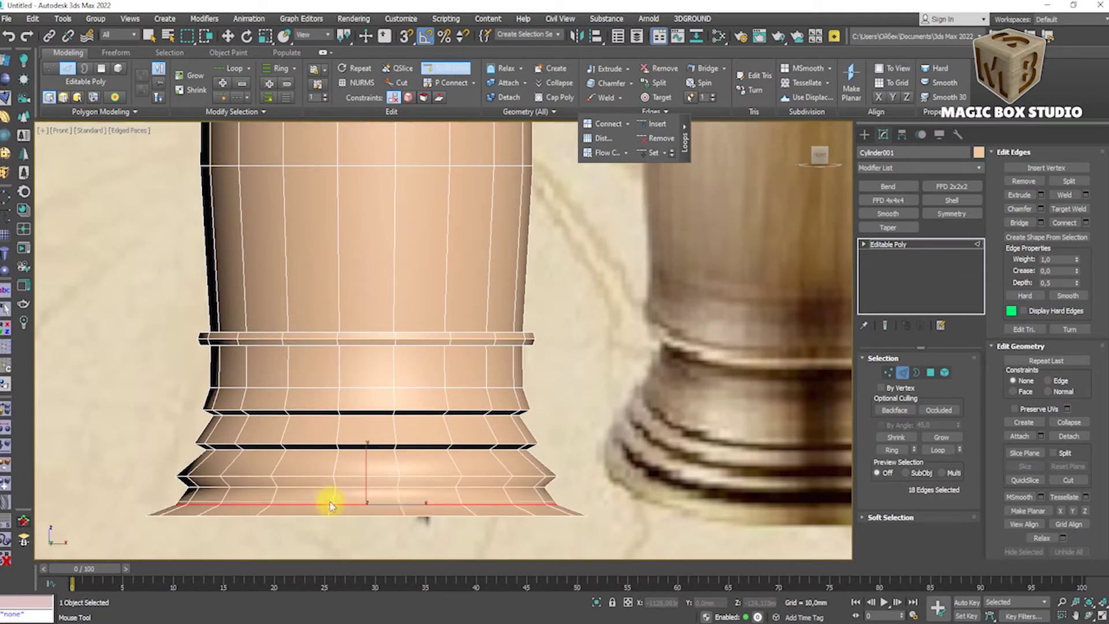
left_click(373, 494)
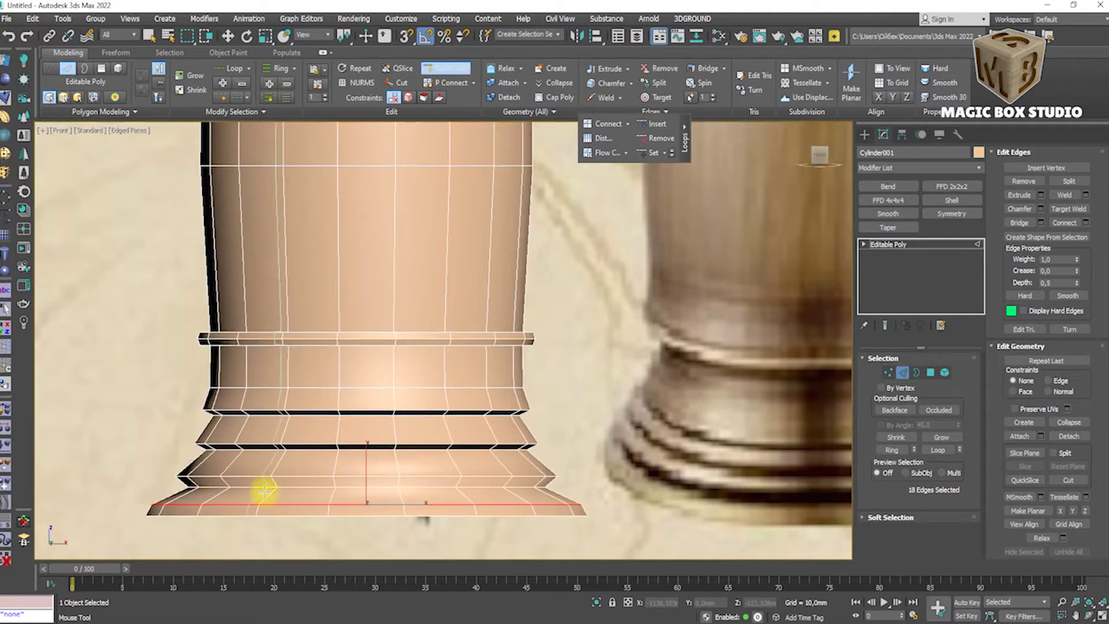
key("ctrl+z")
left_click(274, 472)
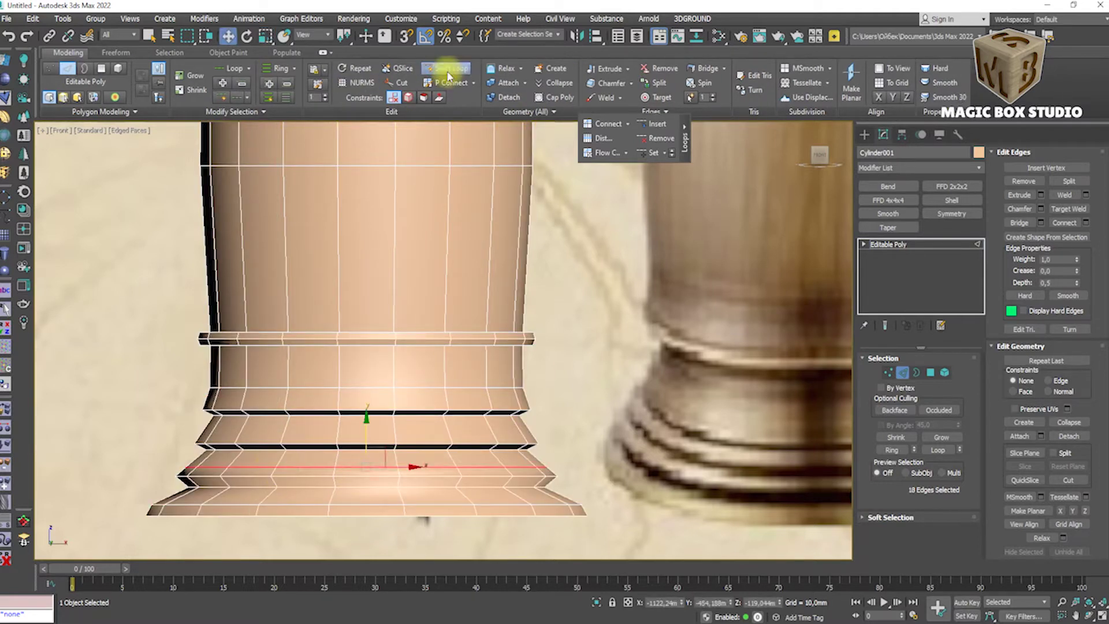
left_click(288, 402)
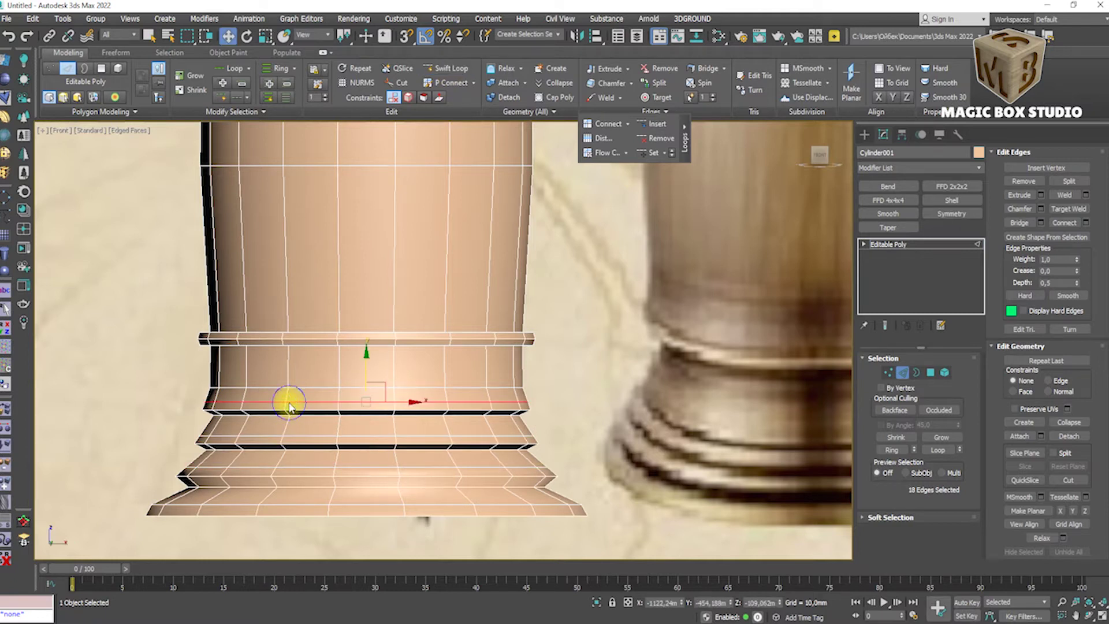
scroll(178, 456, "up", 5)
scroll(247, 457, "up", 5)
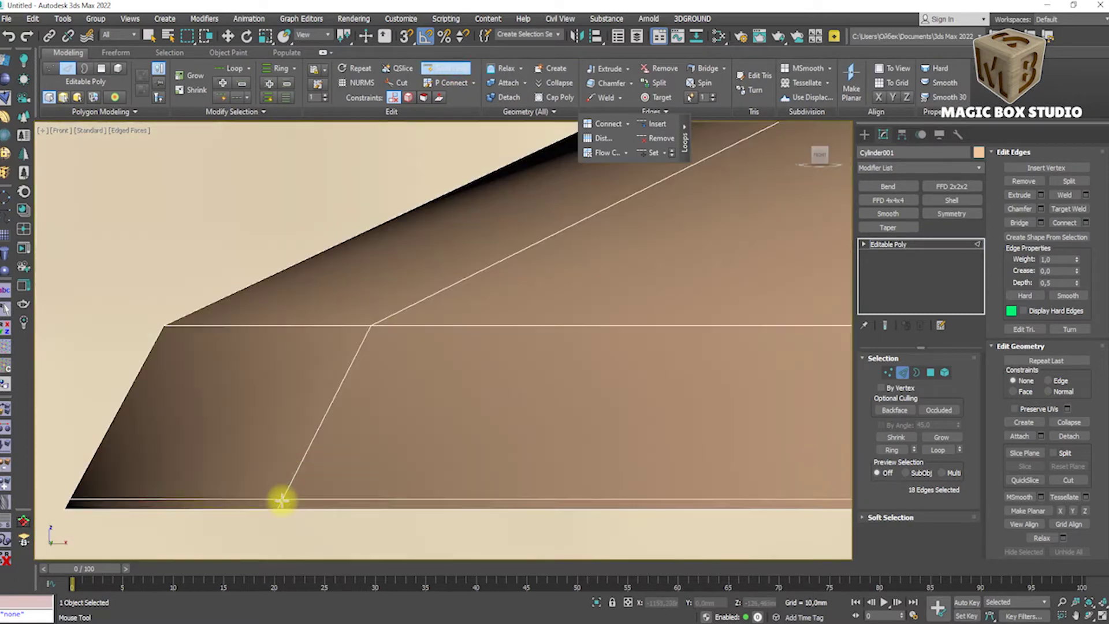
scroll(284, 500, "down", 3)
Select a full edge loop on the base profile for moving.
key("w")
left_click(370, 406)
scroll(283, 509, "up", 5)
scroll(317, 477, "down", 6)
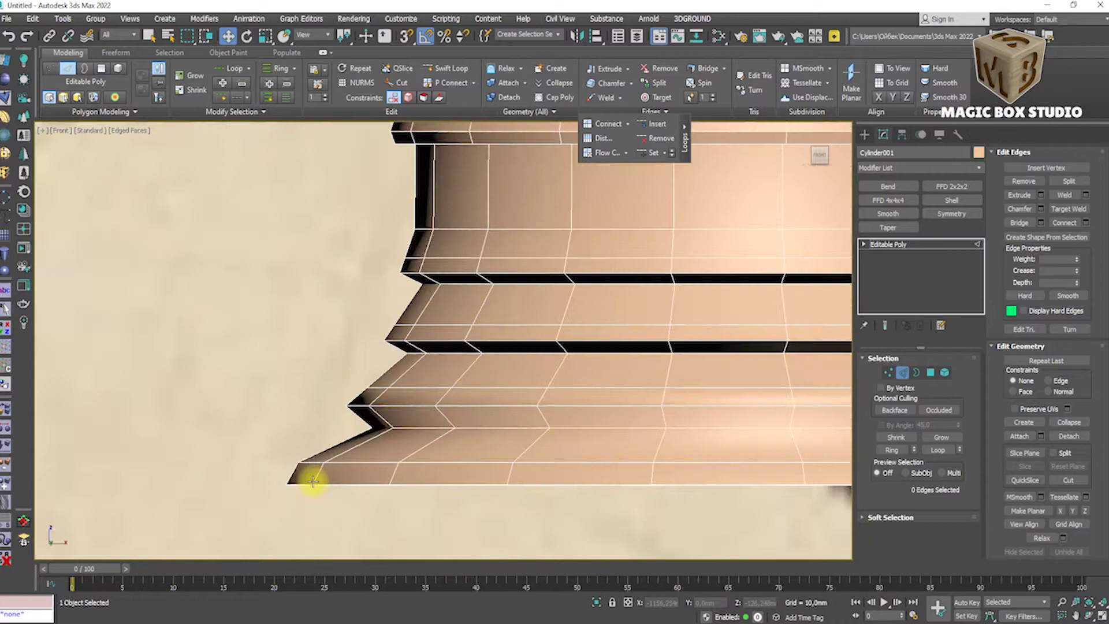
scroll(324, 476, "up", 2)
double_click(328, 476)
scroll(329, 478, "down", 4)
scroll(357, 485, "down", 3)
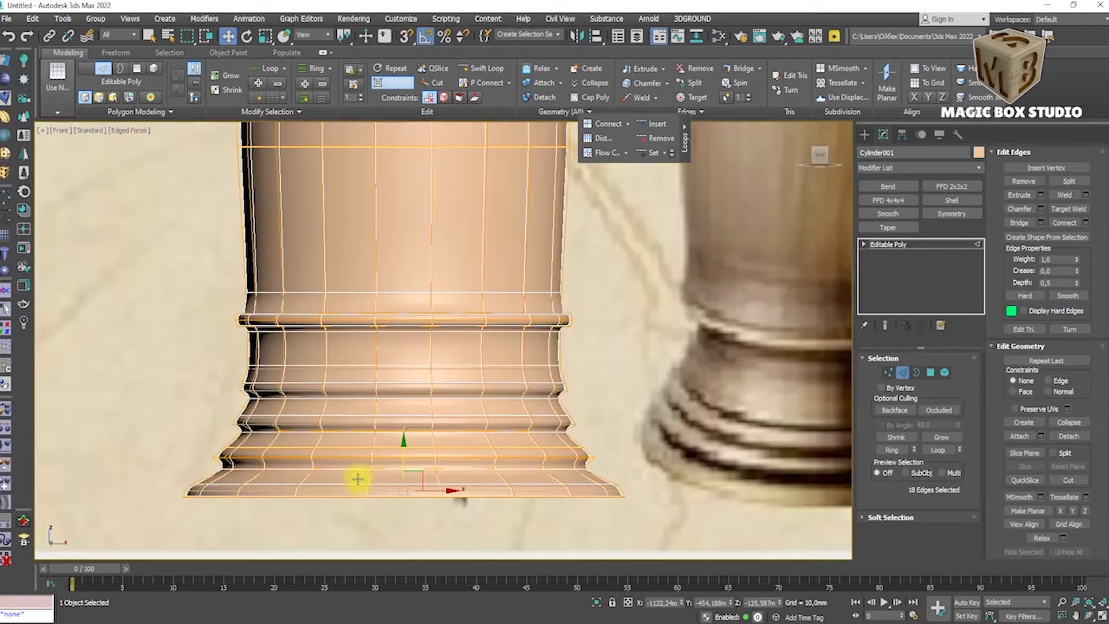
Push the bottom edge loop down and add a Swift Loop edge loop around the base.
scroll(267, 458, "up", 4)
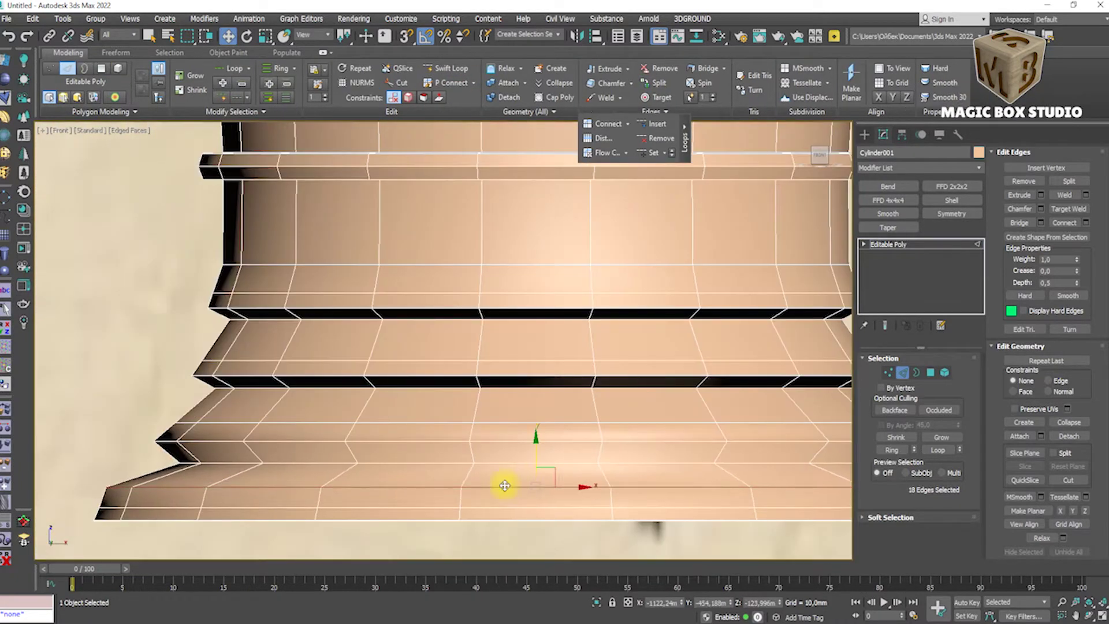
mouse_move(548, 483)
left_mouse_down()
mouse_move(503, 503)
mouse_move(550, 495)
left_mouse_up()
key("w")
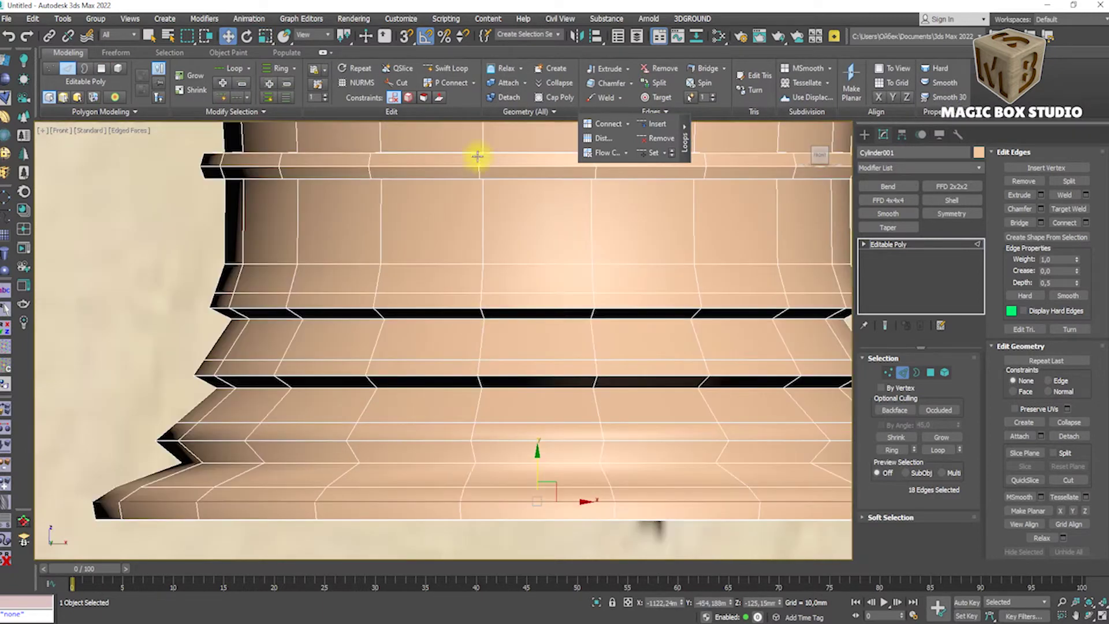
left_click(445, 69)
left_click(480, 465)
right_click(458, 433)
double_click(461, 422)
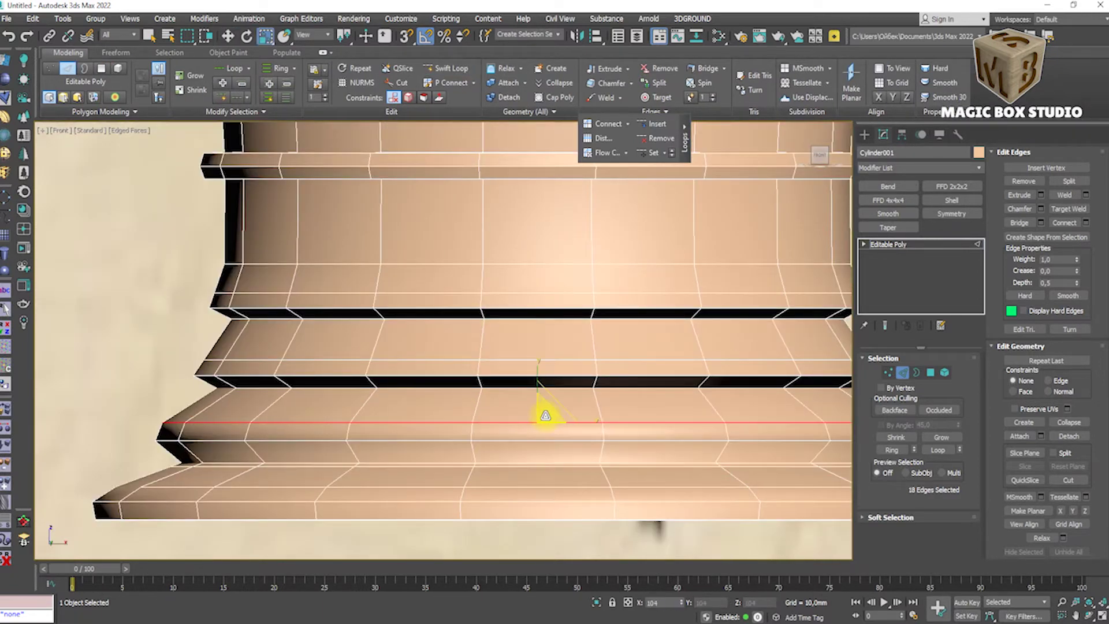
Raise the bottom flange vertices slightly inward and reselect the base's bottom edge loop.
scroll(538, 391, "down", 2)
scroll(528, 396, "down", 3)
scroll(396, 458, "up", 5)
key("1")
scroll(97, 474, "down", 2)
left_click_drag(416, 481, 411, 452)
key("2")
key("r")
double_click(456, 471)
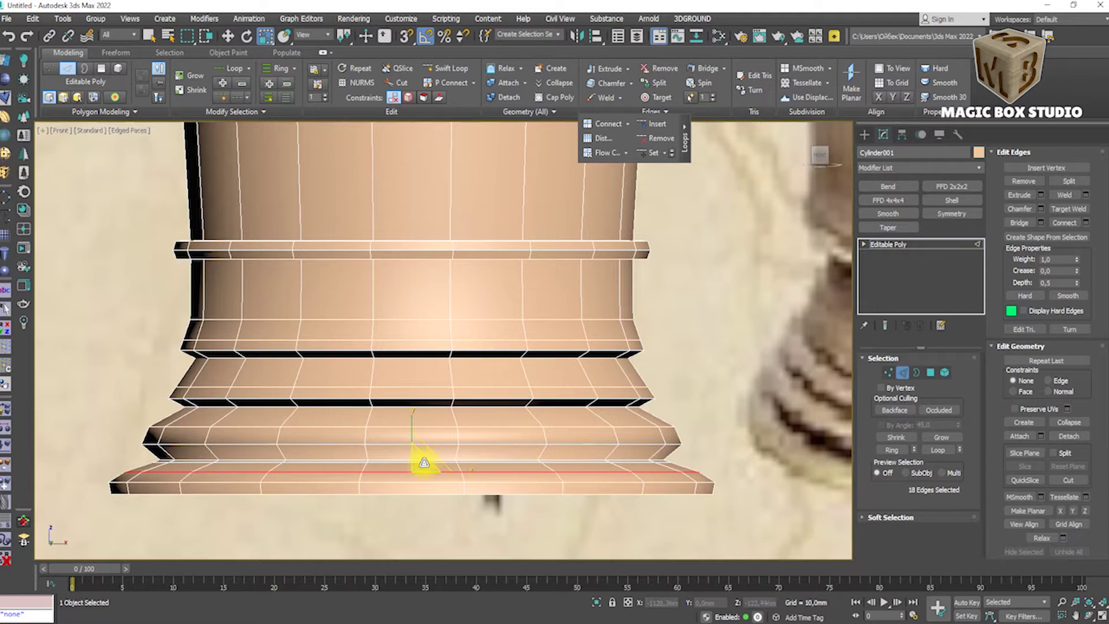
key("w")
scroll(577, 414, "down", 3)
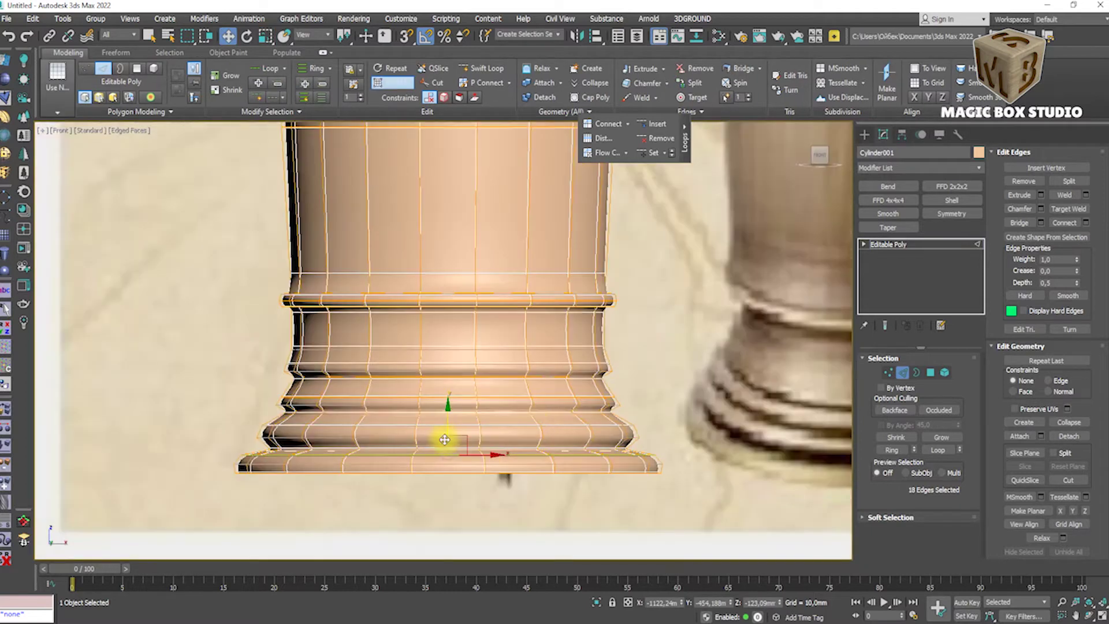
middle_click_drag(453, 438, 401, 437)
scroll(400, 437, "up", 4)
Add edge loops on the lower and upper base bands and shift them into place.
left_click(445, 68)
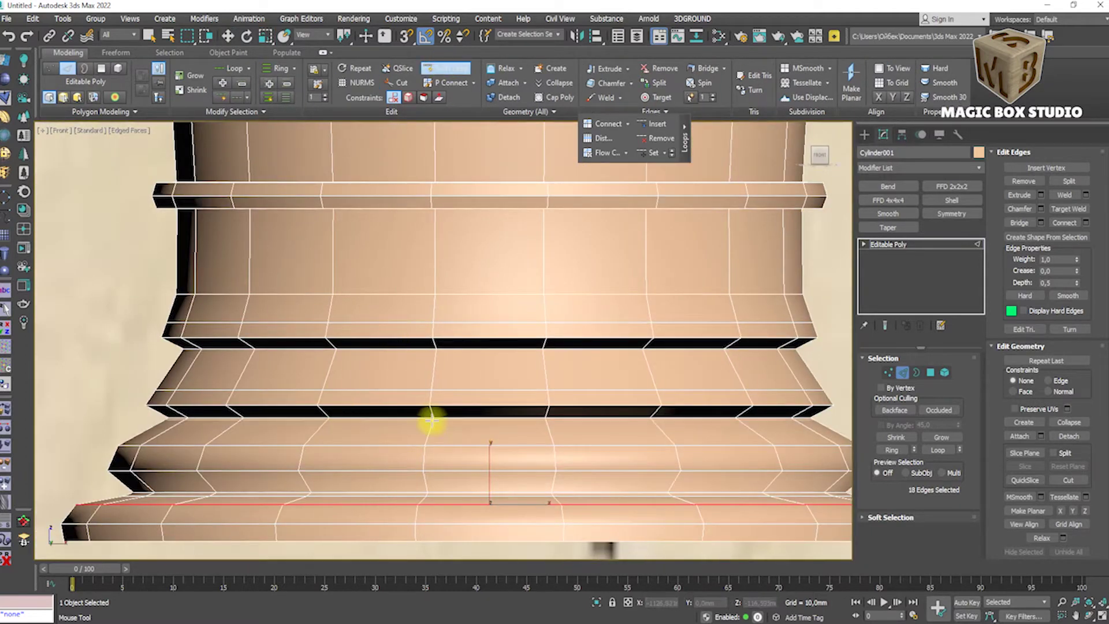
left_click(397, 382)
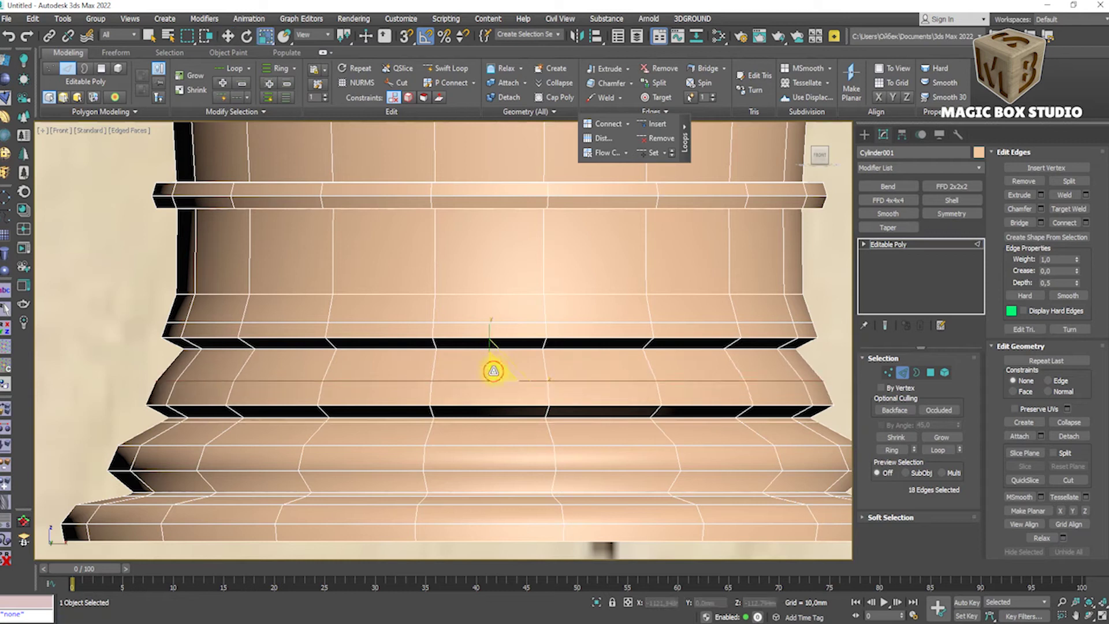
key("w")
left_click_drag(494, 371, 492, 372)
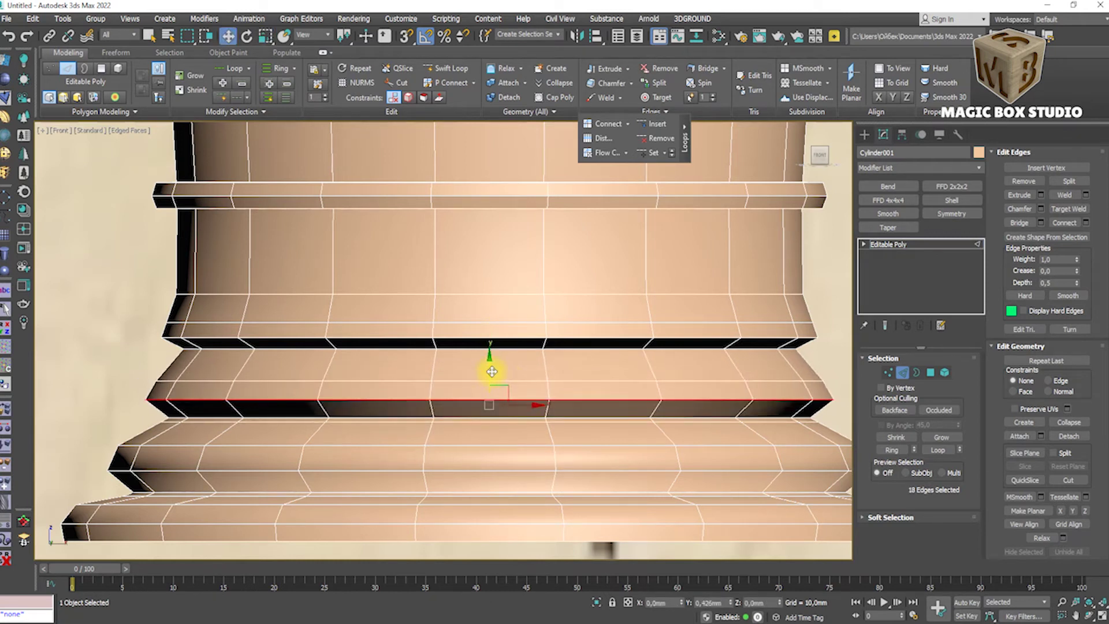
left_click(445, 68)
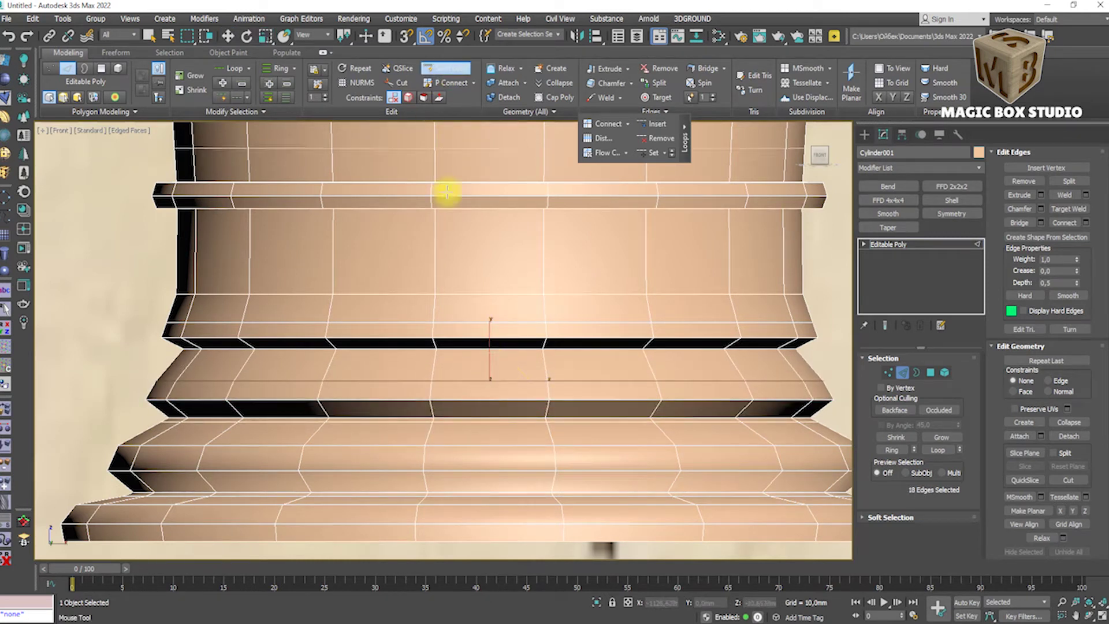
left_click(435, 354)
key("w")
left_click_drag(433, 354, 466, 317)
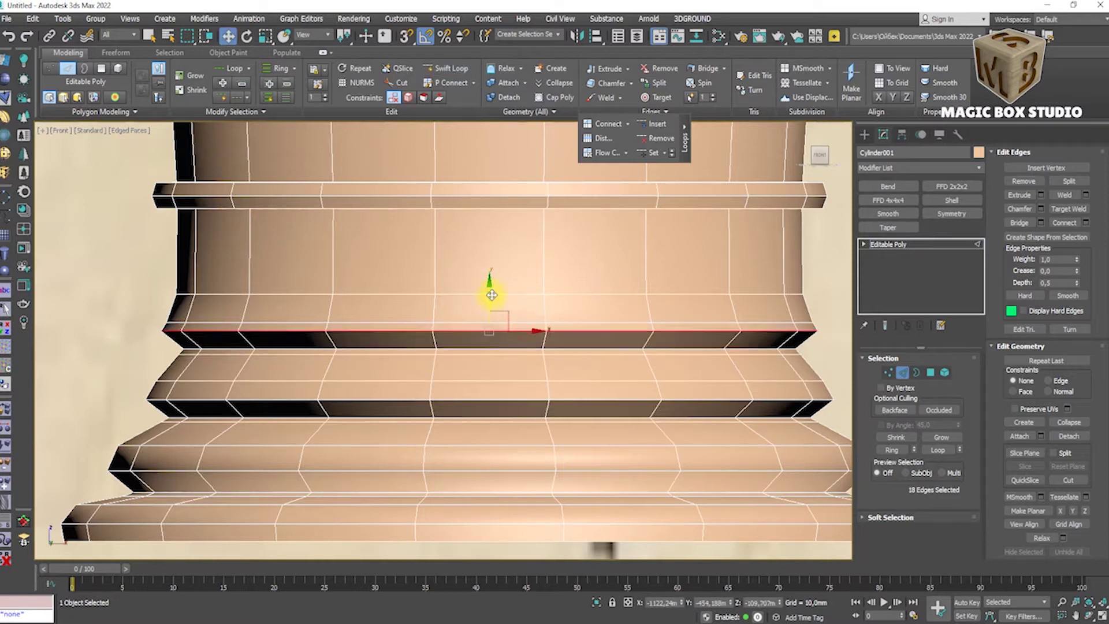
Orbit around the column to check the ringed base, toggling the wireframe edges.
scroll(493, 289, "down", 5)
key("2")
mouse_move(470, 339)
middle_mouse_down("alt")
mouse_move(584, 421)
mouse_move(501, 460)
middle_mouse_up("alt")
key("F4")
key("f")
scroll(445, 479, "up", 5)
key("F4")
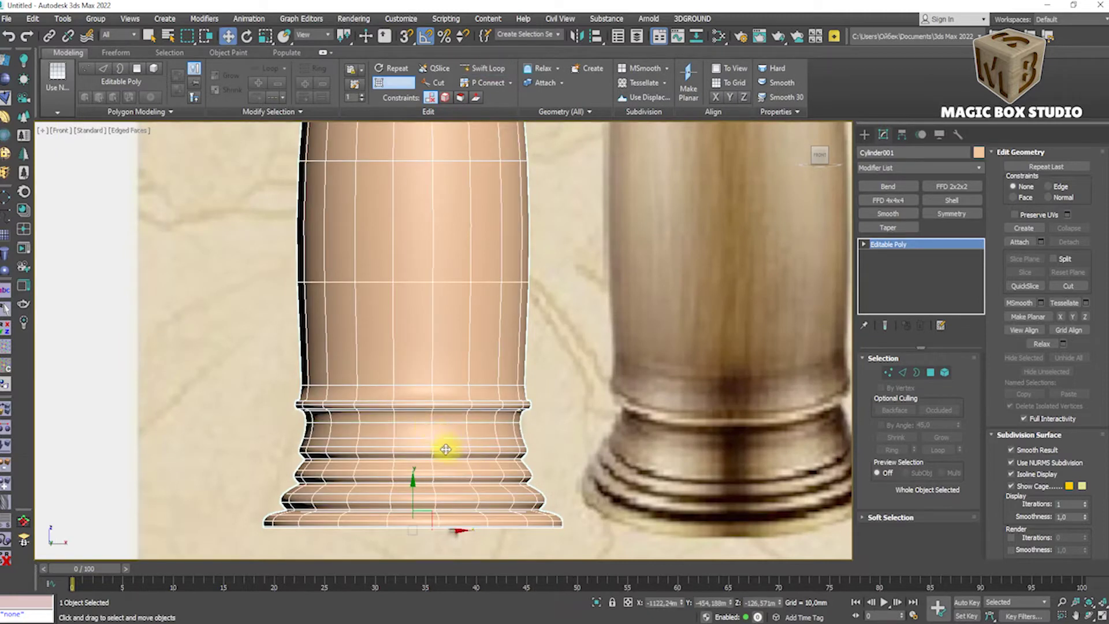
Select an edge loop on the base rings and nudge its vertices down slightly.
key("2")
scroll(389, 416, "up", 2)
scroll(396, 426, "up", 2)
double_click(360, 426)
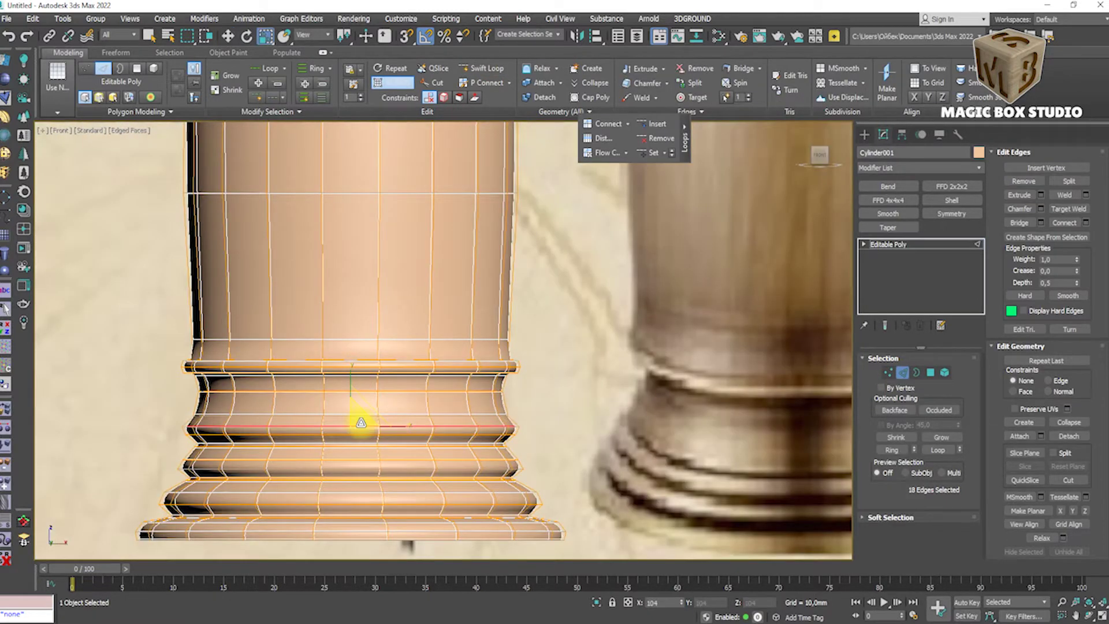
key("w")
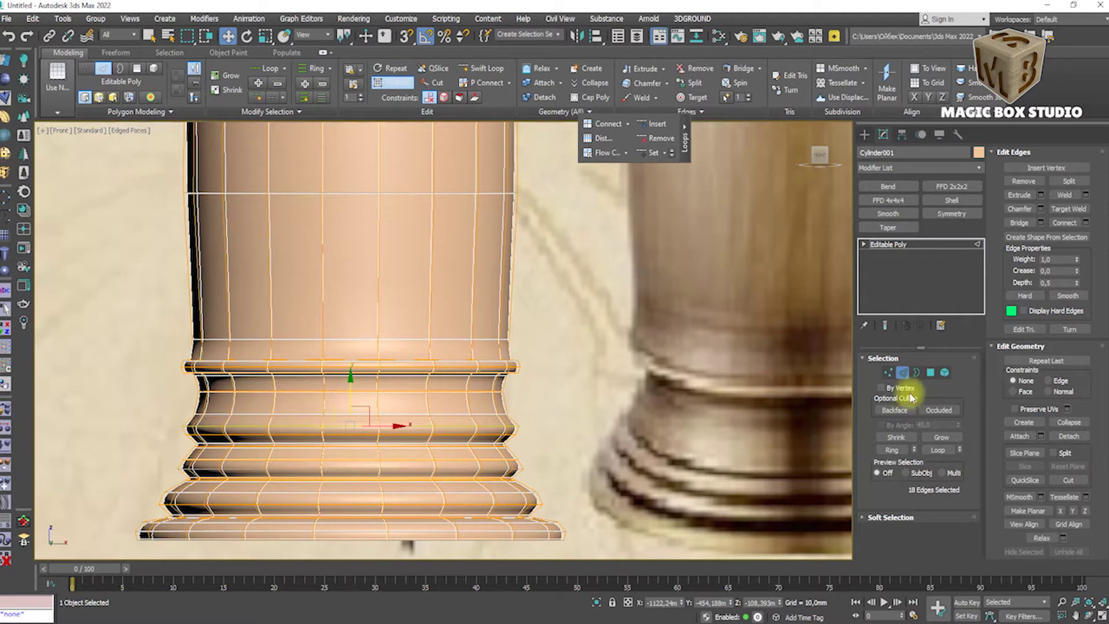
left_click(889, 372, "ctrl")
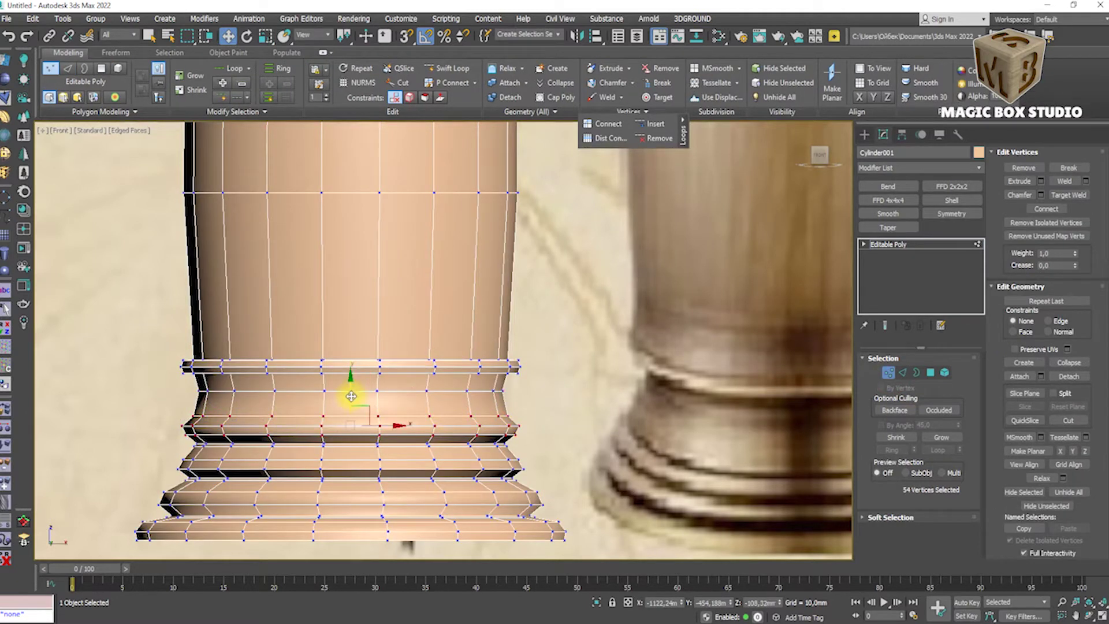
left_click_drag(350, 396, 161, 461)
left_click_drag(592, 480, 592, 480, "alt")
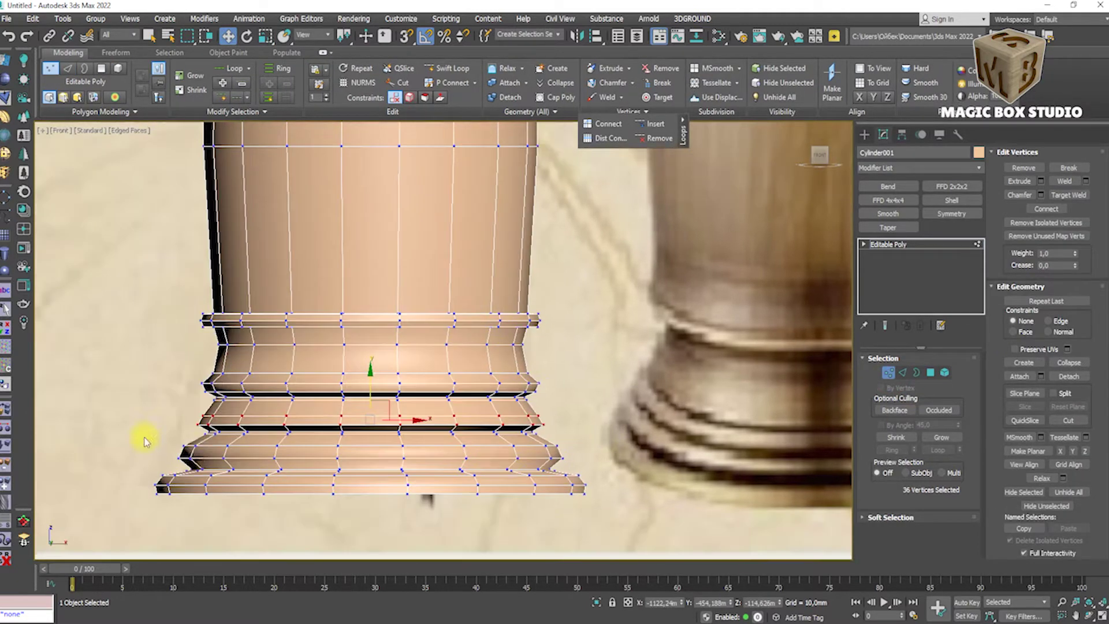
Preview the smoothed base, then reselect the middle ring vertex rows.
key("1")
key("ctrl+BackSpace")
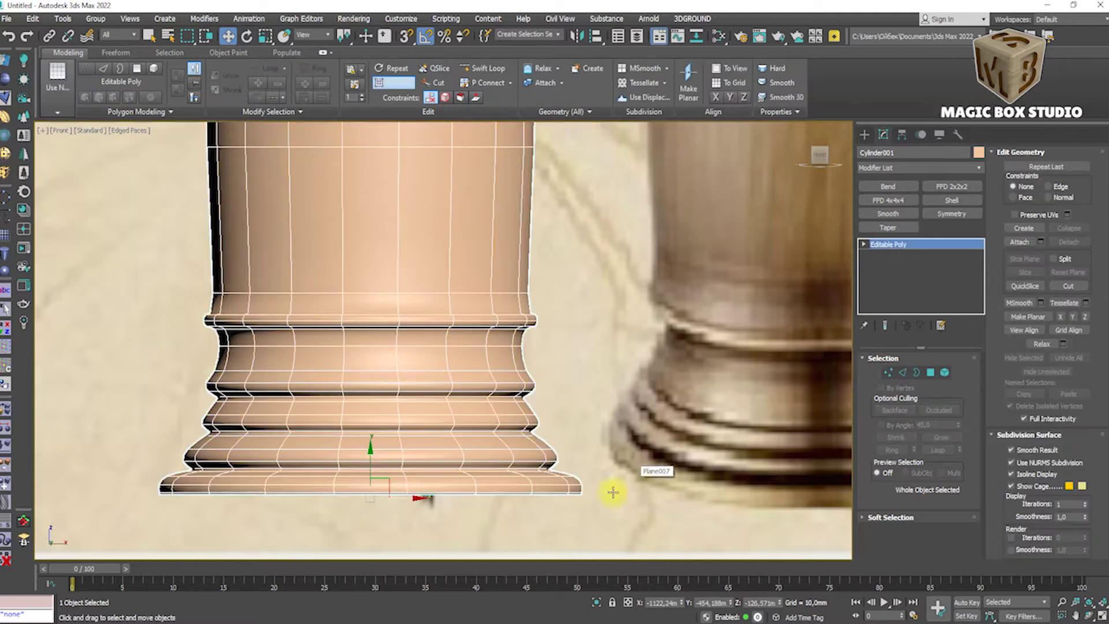
scroll(293, 423, "up", 2)
key("1")
key("ctrl+BackSpace")
scroll(234, 417, "down", 3)
left_click_drag(736, 436, 736, 436)
key("ctrl+z")
mouse_move(488, 401)
left_mouse_down()
mouse_move(477, 416)
mouse_move(469, 384)
mouse_move(482, 407)
left_mouse_up()
Scale the middle ring vertex row wider horizontally and preview the smoothing.
key("r")
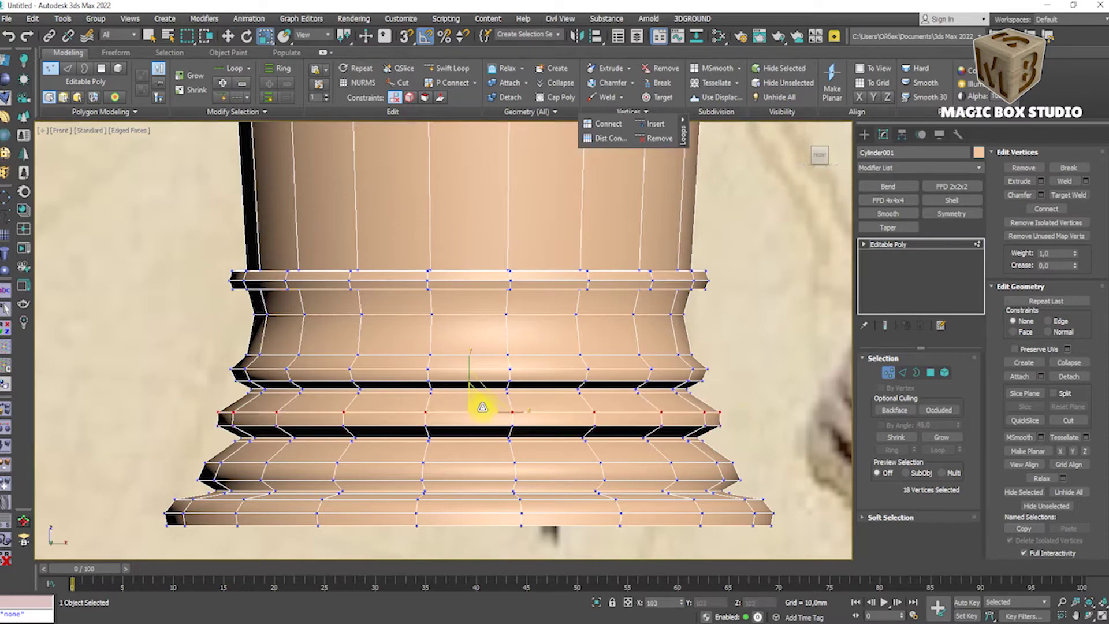
key("w")
left_click(430, 354)
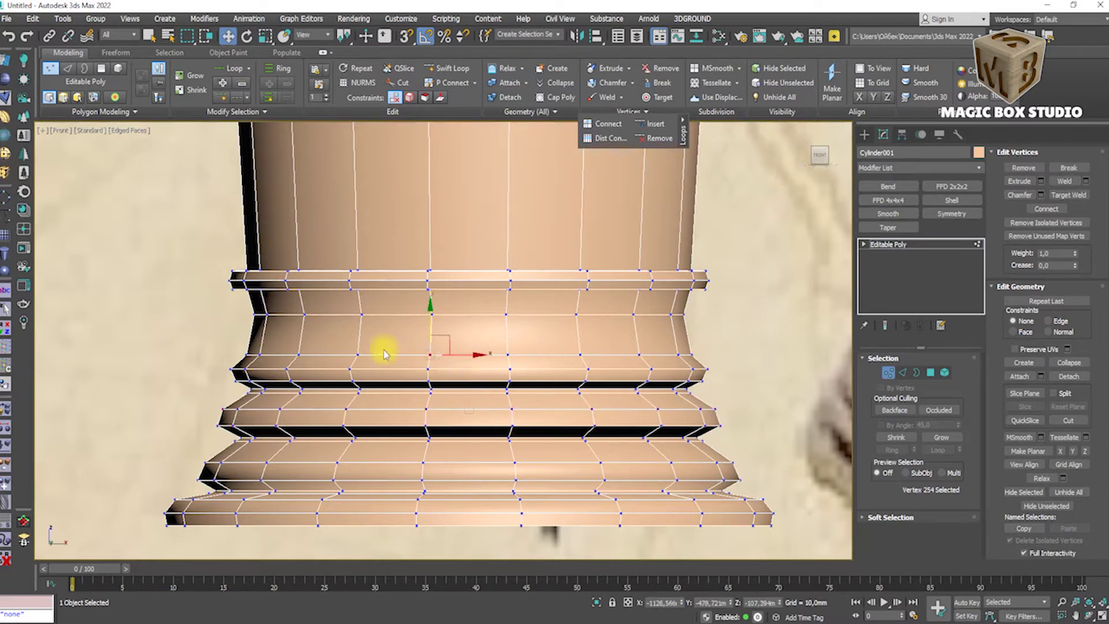
key("r")
left_click_drag(470, 348, 476, 344)
key("ctrl+BackSpace")
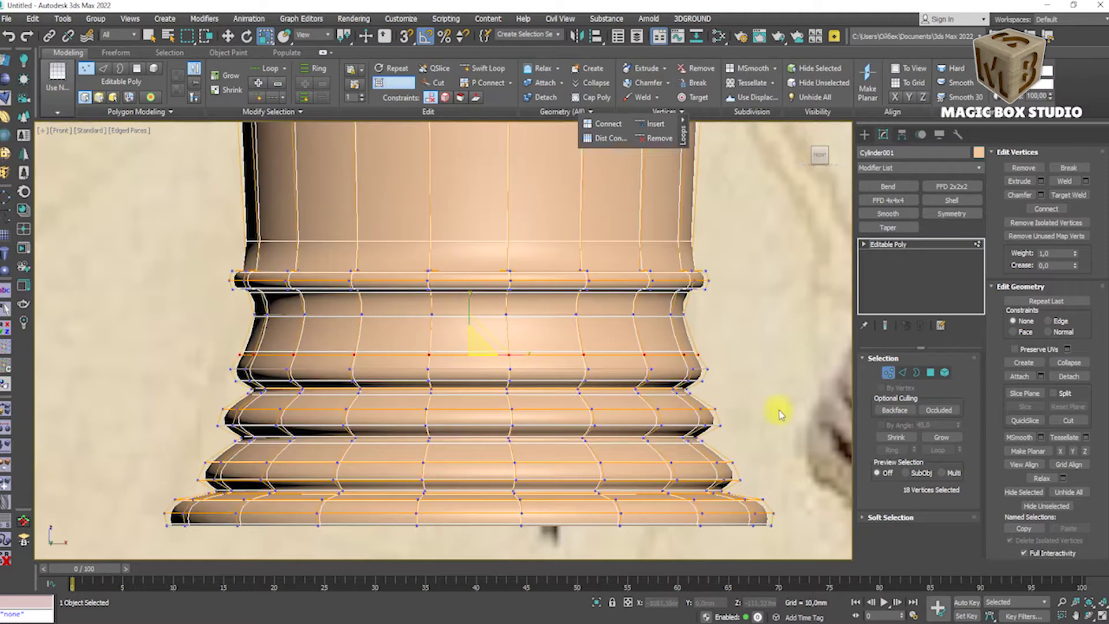
key("Escape")
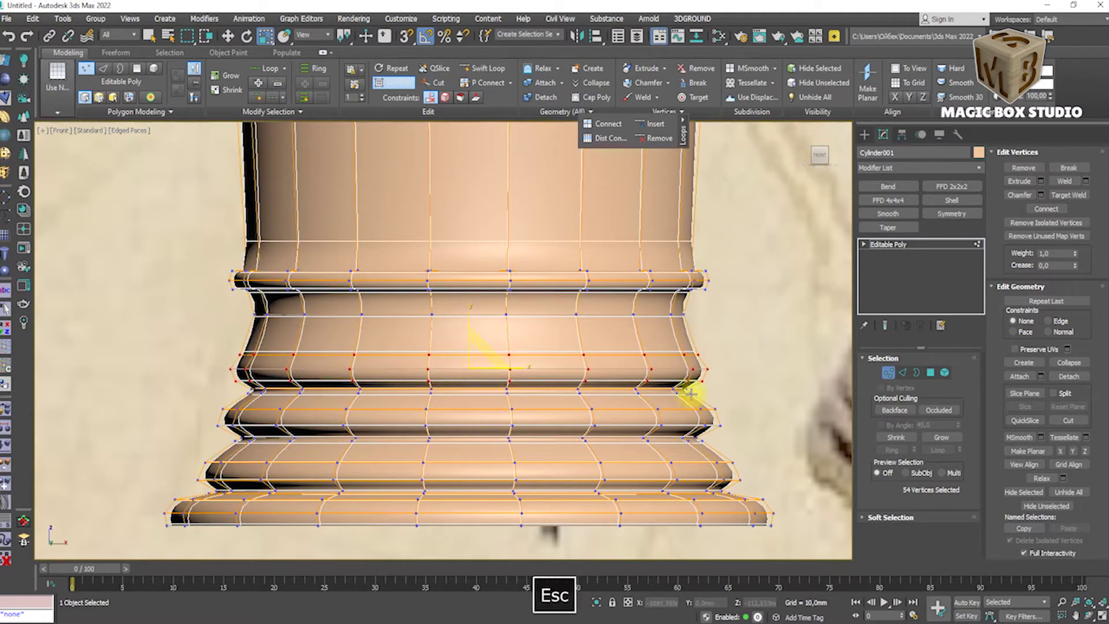
Widen the middle base rings further and isolate the column to inspect it.
left_click(887, 372)
key("1")
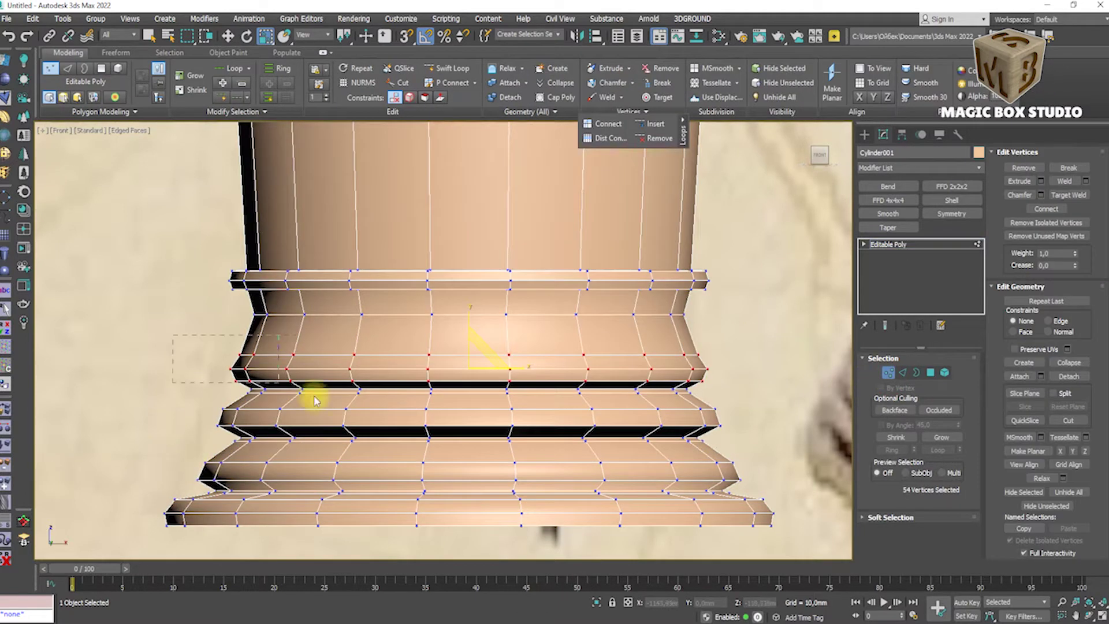
left_click_drag(486, 405, 475, 407)
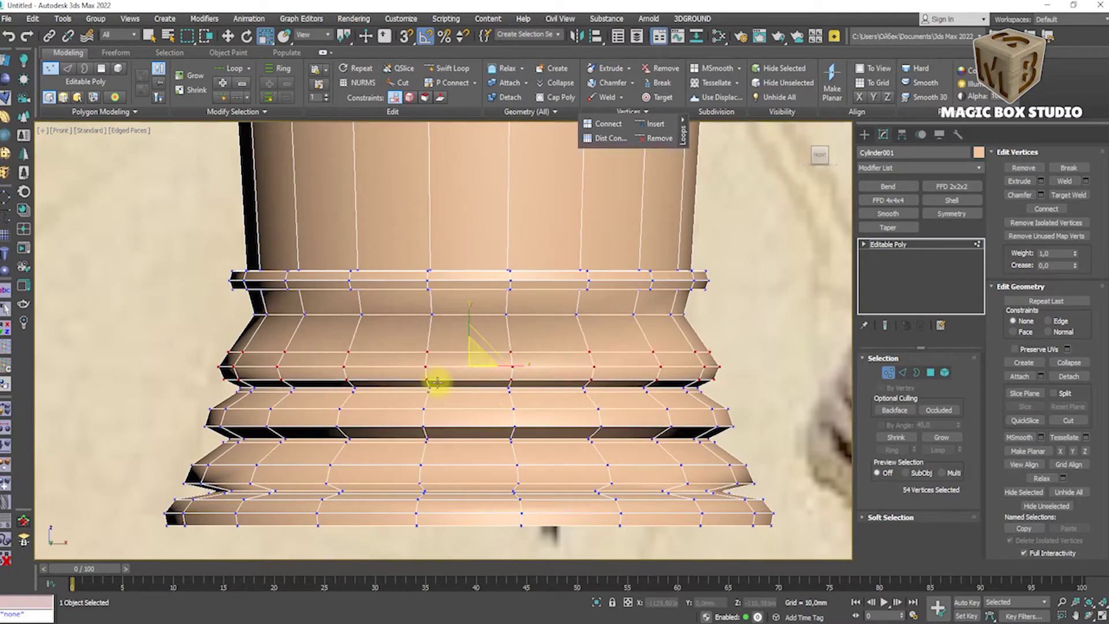
key("1")
key("alt+q")
key("ctrl+z")
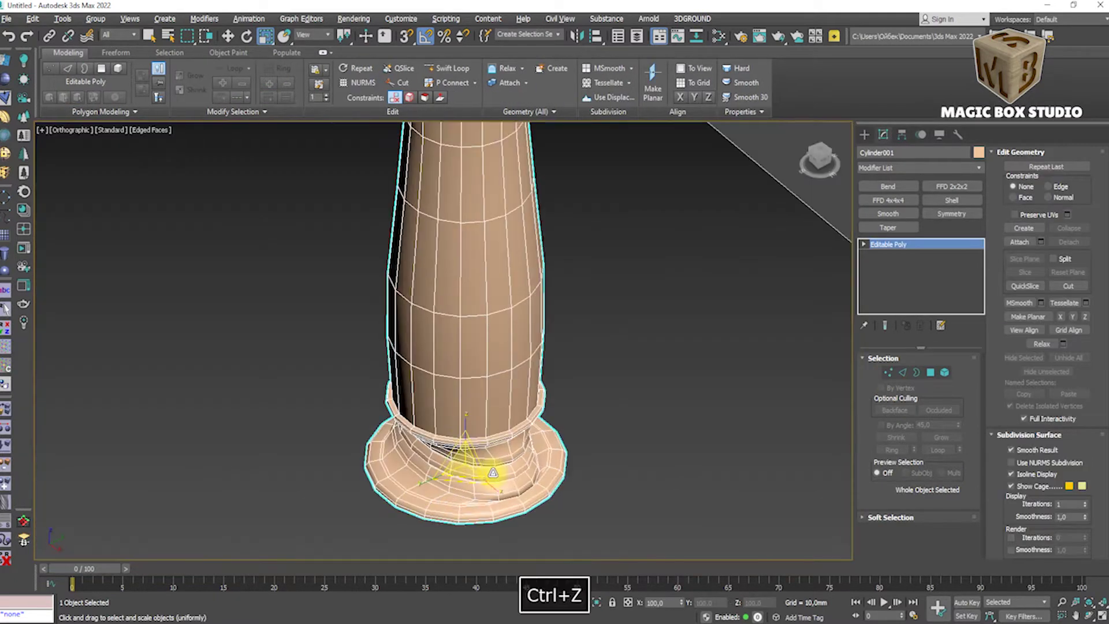
Isolate the column and inspect it with smoothing preview and wireframe toggled.
key("alt+q")
scroll(491, 468, "up", 3)
key("1")
scroll(421, 317, "up", 3)
scroll(345, 337, "down", 1)
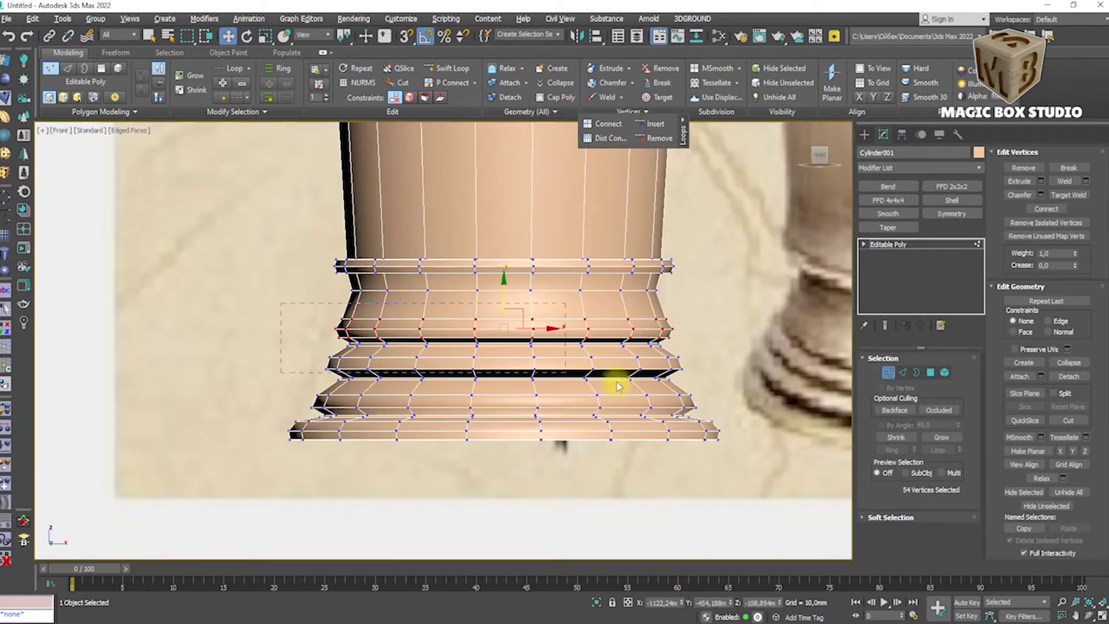
key("1")
key("alt+q")
middle_click_drag(507, 347, 540, 422, "alt")
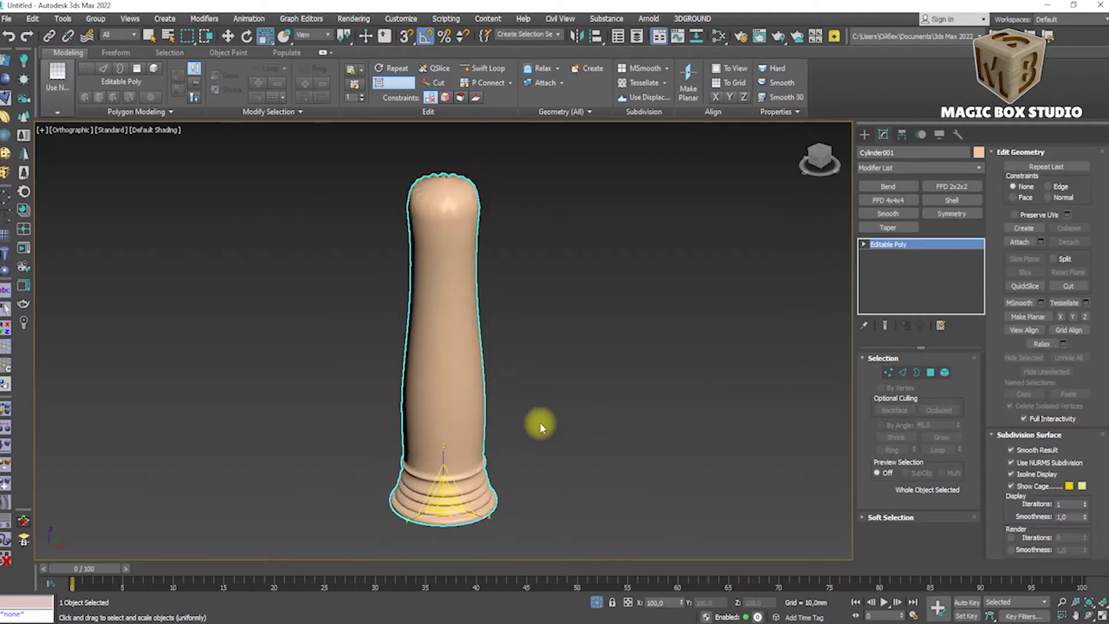
key("r")
key("ctrl+BackSpace")
scroll(430, 476, "up", 5)
scroll(439, 473, "up", 2)
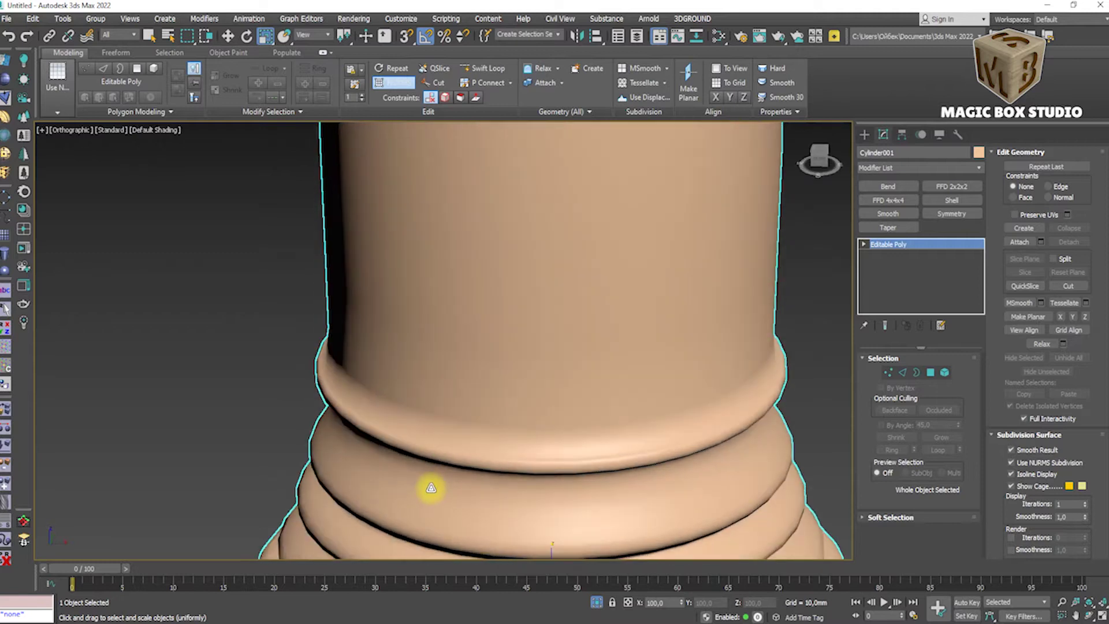
key("F4")
key("ctrl+BackSpace")
key("alt+1")
scroll(447, 478, "up", 5)
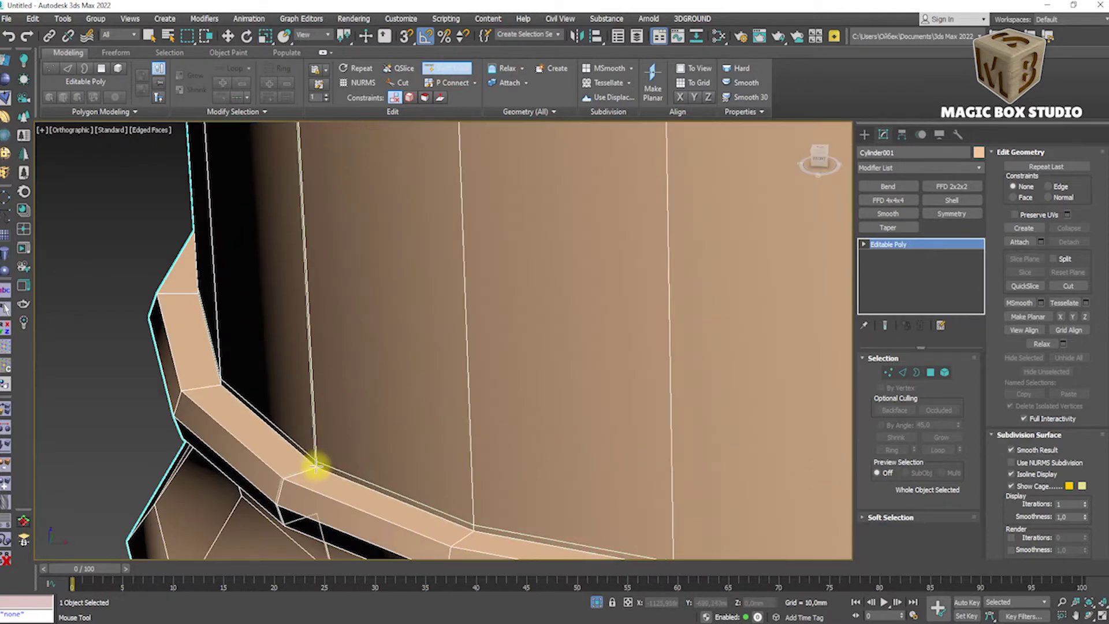
scroll(310, 465, "down", 5)
key("z")
key("alt+q")
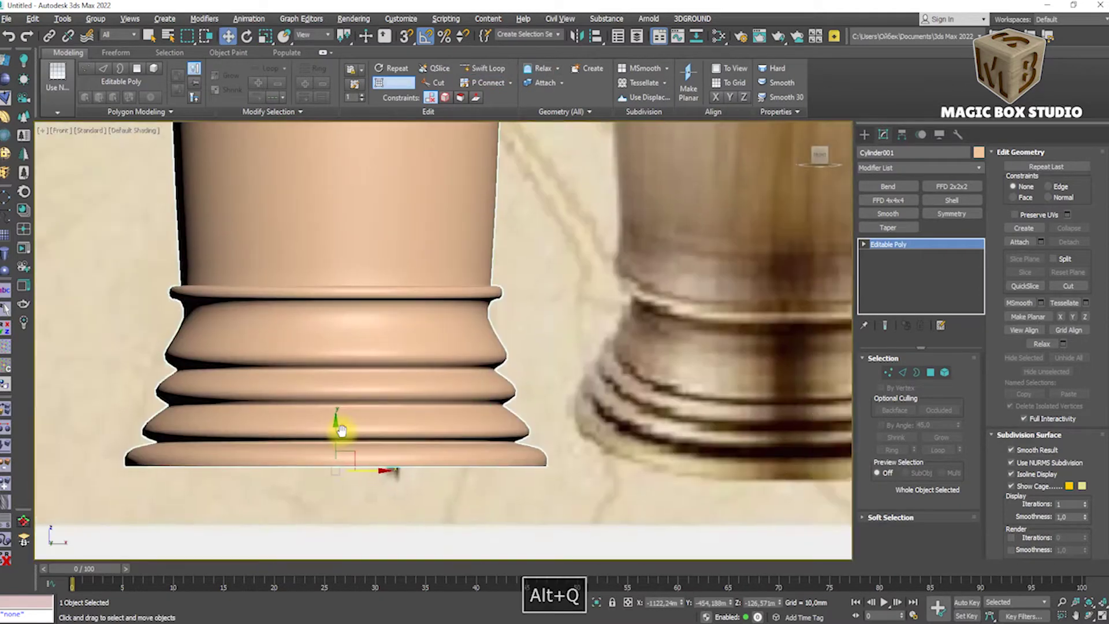
key("w")
Select the vertices of the column's base rings, deselecting some rows.
left_click(888, 372)
left_click_drag(84, 325, 560, 444)
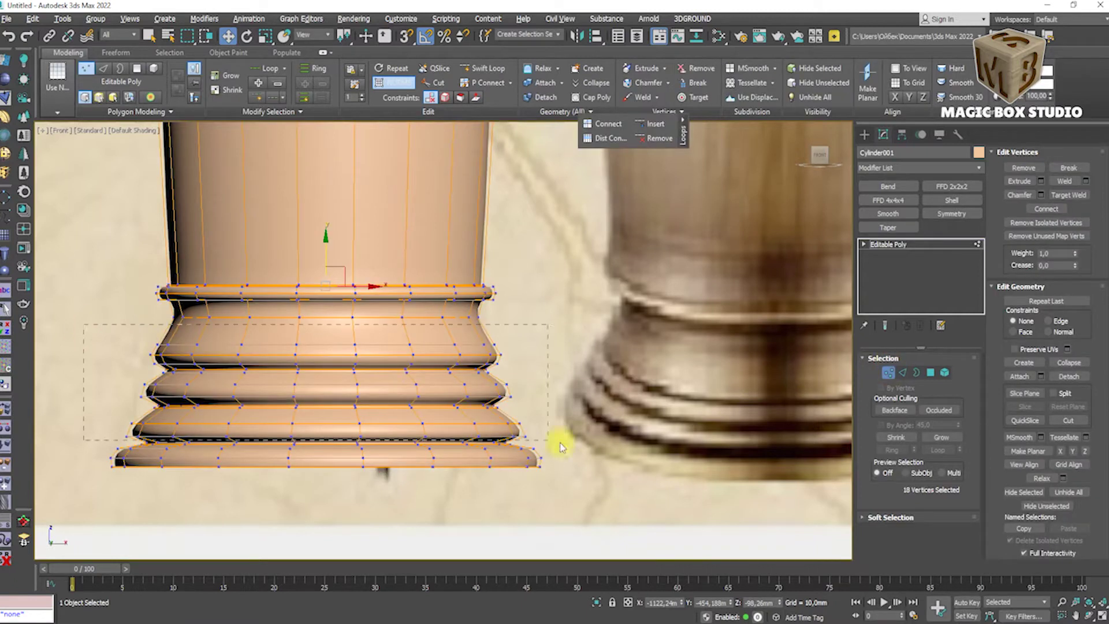
left_click_drag(704, 442, 704, 443)
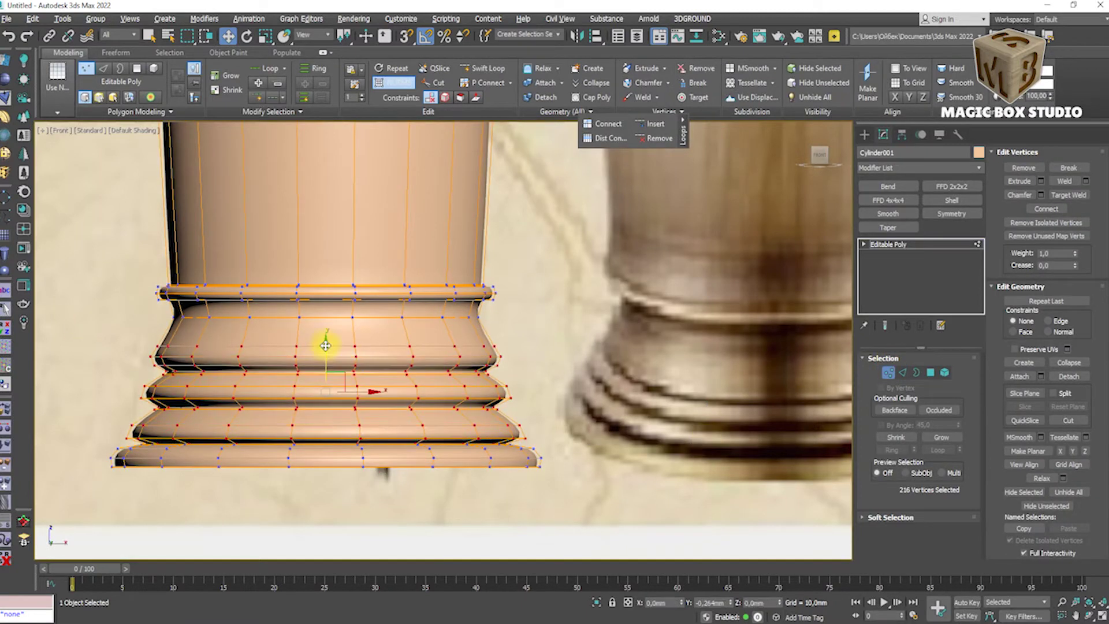
left_click_drag(583, 409, 584, 409, "alt")
left_click_drag(324, 336, 324, 336)
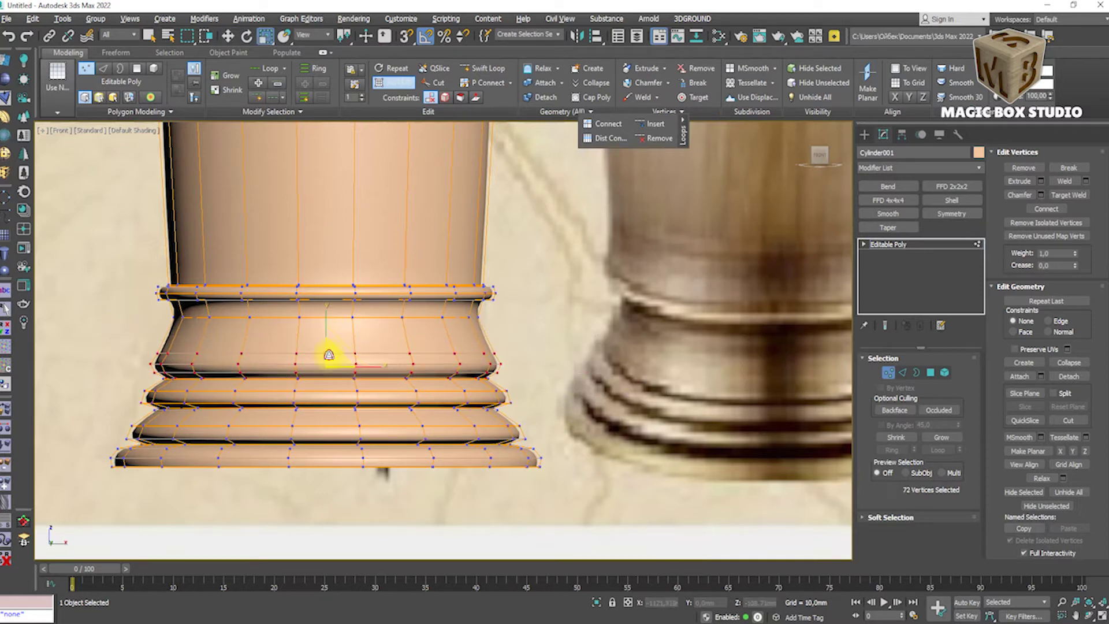
Start inserting edge loops on the selected base rings.
key("alt+shift+w")
scroll(317, 349, "up", 5)
scroll(318, 349, "down", 3)
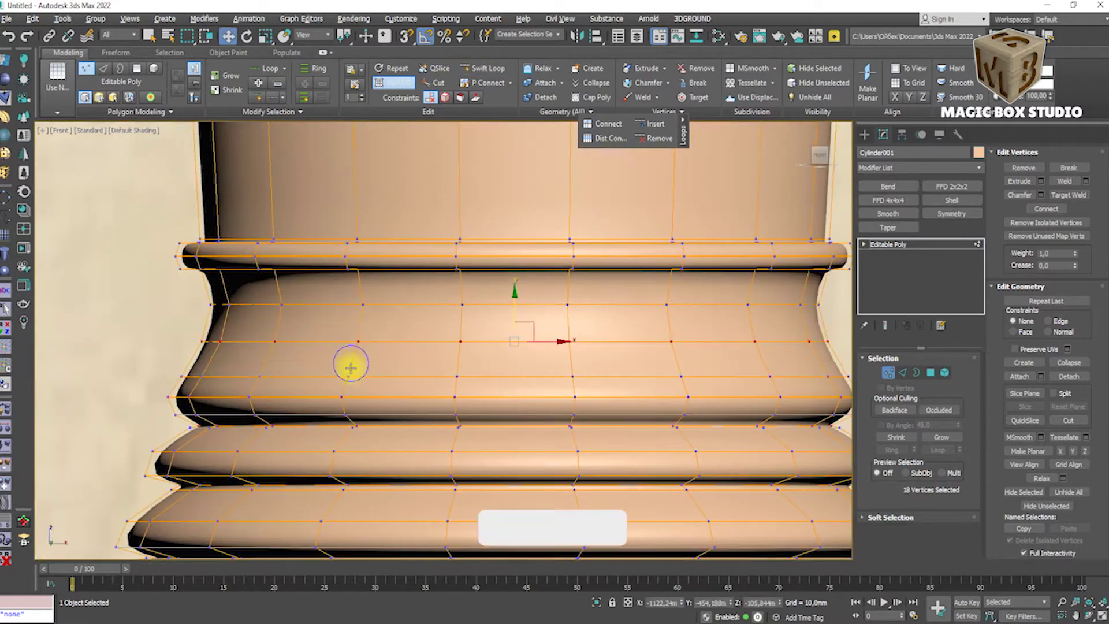
scroll(354, 363, "down", 3)
key("F4")
key("1")
key("w")
Orbit below the base and insert further edge loops there.
middle_click_drag(491, 447, 401, 442)
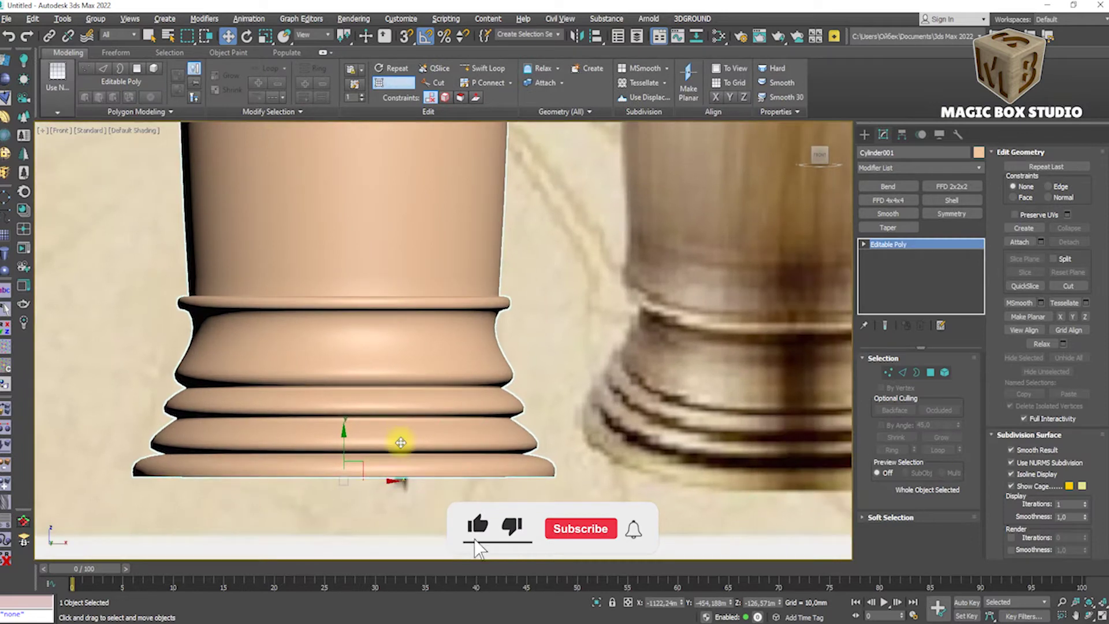
middle_click_drag(398, 377, 366, 321, "alt")
key("F4")
key("alt+shift+w")
scroll(404, 278, "up", 5)
scroll(436, 245, "up", 3)
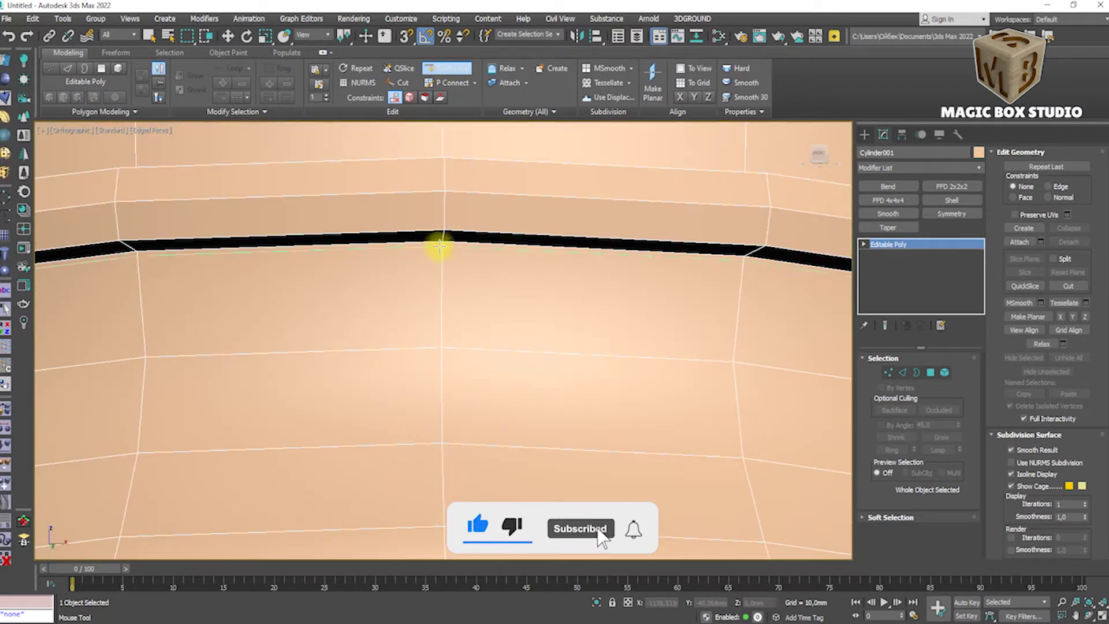
scroll(443, 225, "down", 6)
key("shift+z")
key("shift+z")
key("shift+z")
key("F4")
key("w")
Select the edge loop around the stem, trial a shift, and undo it.
key("F4")
scroll(457, 439, "up", 3)
key("2")
double_click(426, 396)
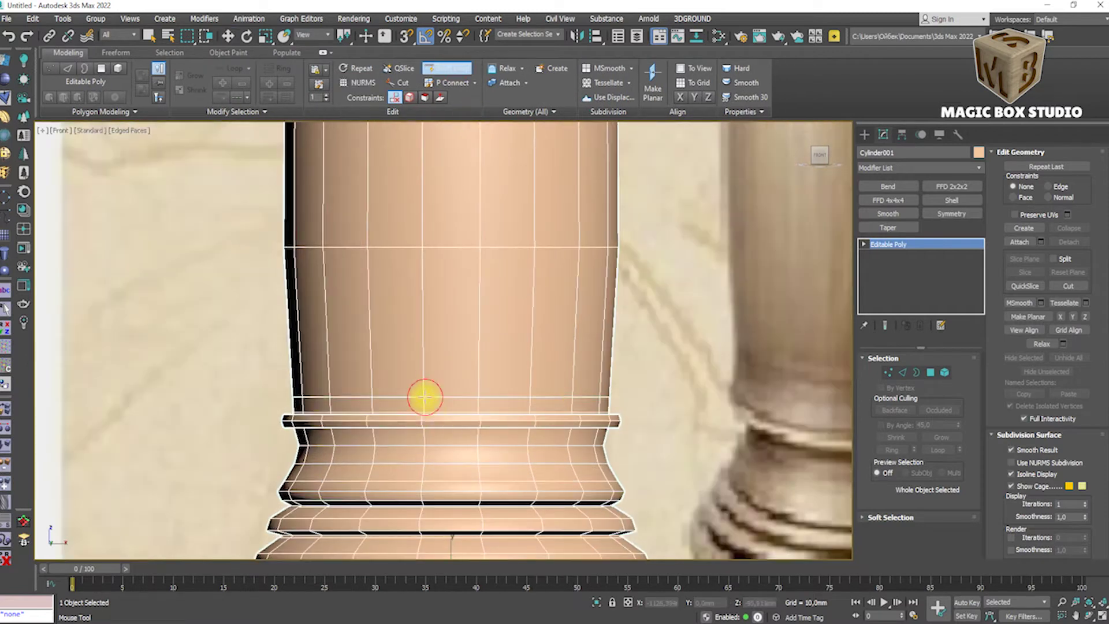
scroll(462, 396, "up", 2)
scroll(456, 389, "down", 3)
scroll(451, 375, "up", 4)
left_click_drag(435, 366, 440, 359)
key("ctrl+z")
scroll(439, 360, "down", 2)
middle_click_drag(435, 364, 525, 399, "alt")
key("f")
Isolate the stem, try a hand-placed edge loop, then undo it.
key("alt+q")
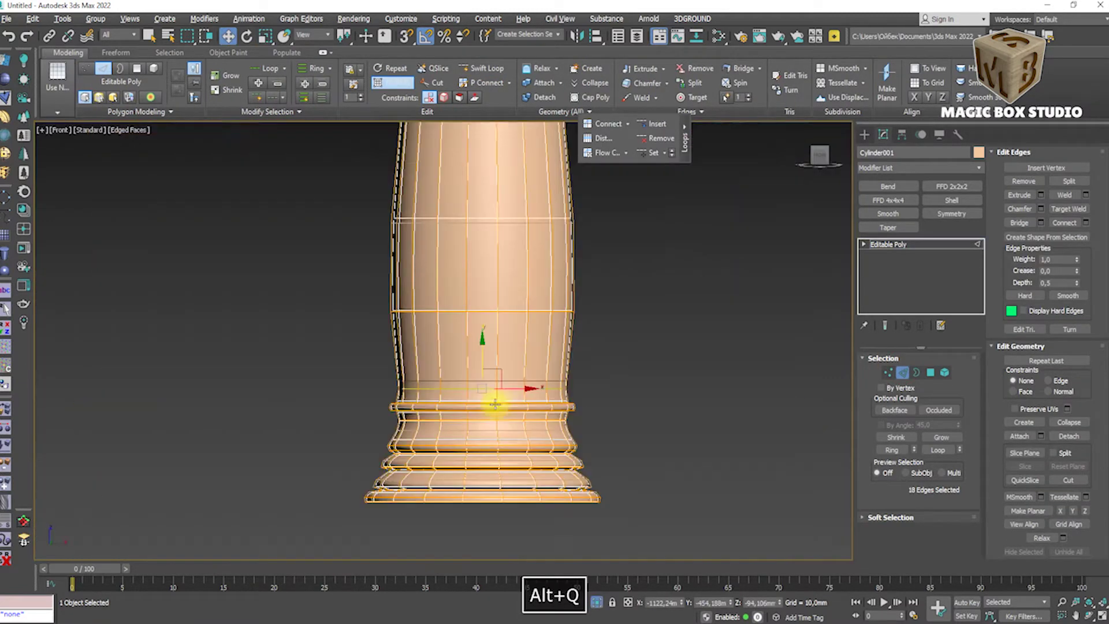
key("F4")
key("2")
scroll(554, 432, "up", 2)
left_click(491, 67)
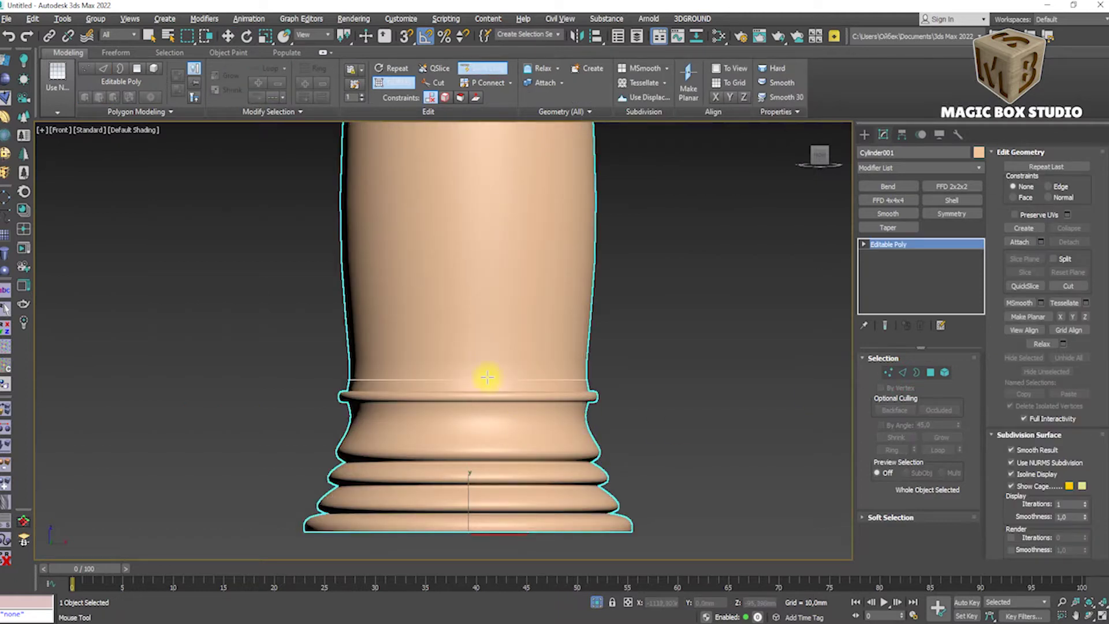
key("F4")
key("ctrl+z")
key("alt+q")
scroll(479, 379, "up", 2)
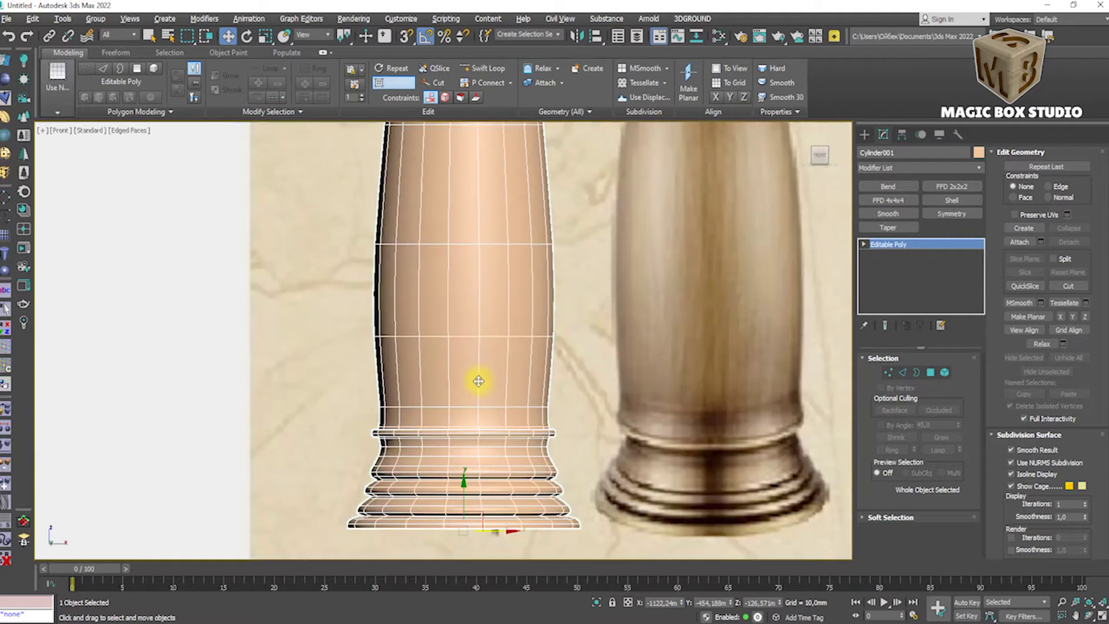
scroll(450, 372, "down", 1)
Scale the stem's top vertex ring and edge loop into a slightly flared rim.
key("2")
mouse_move(522, 418)
middle_mouse_down()
mouse_move(516, 367)
mouse_move(467, 358)
middle_mouse_up()
left_click(888, 373)
key("r")
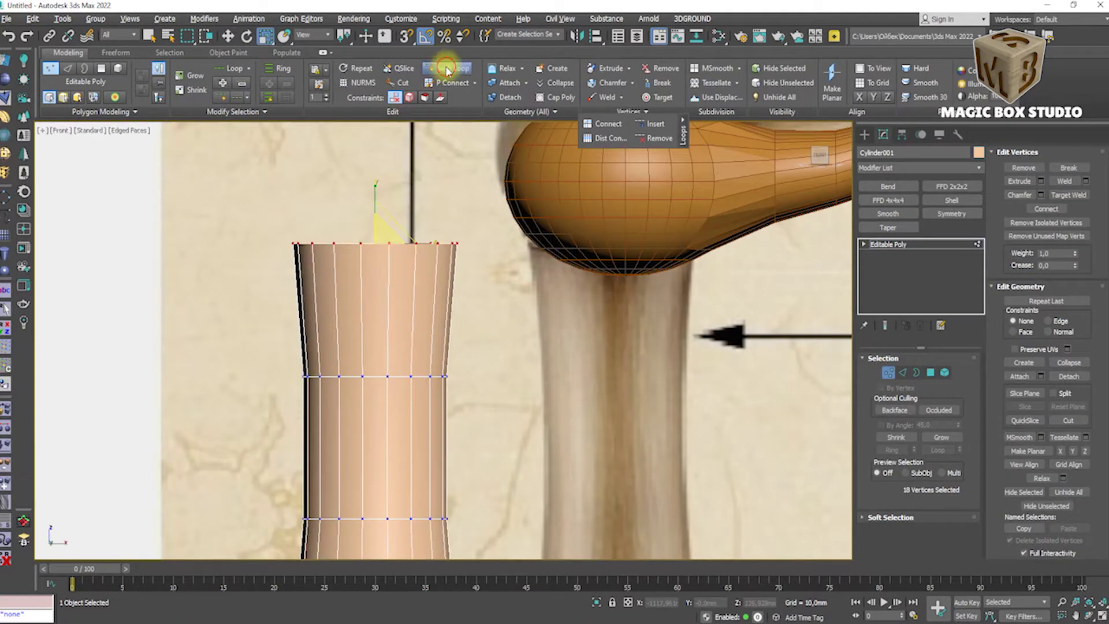
scroll(408, 317, "up", 10)
key("2")
double_click(498, 354)
key("w")
scroll(578, 373, "down", 10)
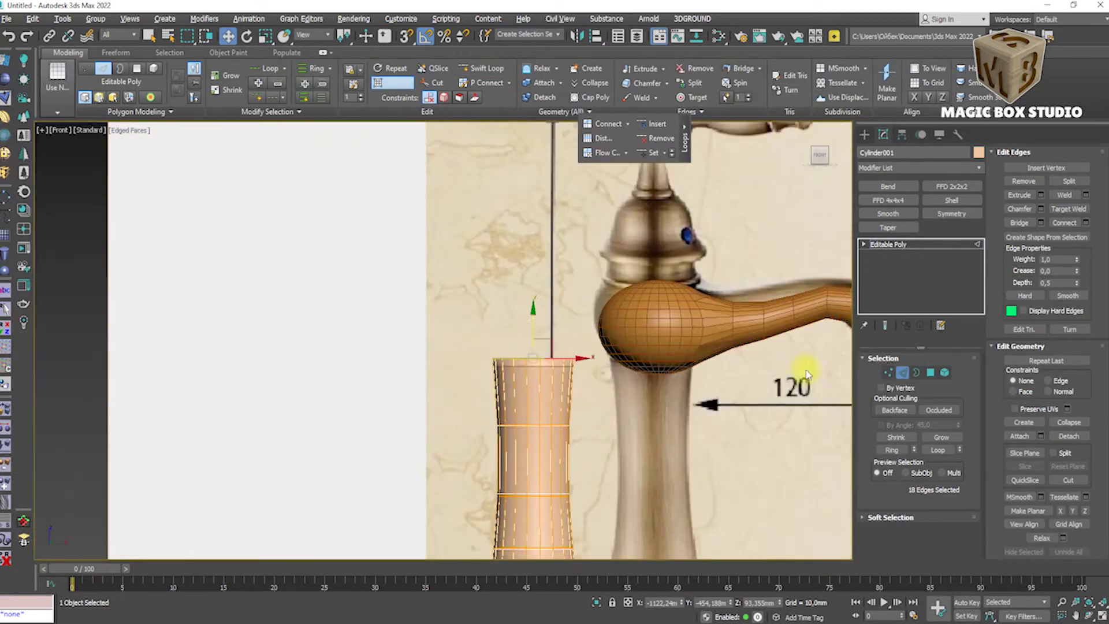
Select the stem's top cap polygon and delete it, leaving an open tube.
key("4")
middle_click_drag(578, 372, 594, 376, "alt")
left_click(539, 382)
scroll(538, 382, "down", 5)
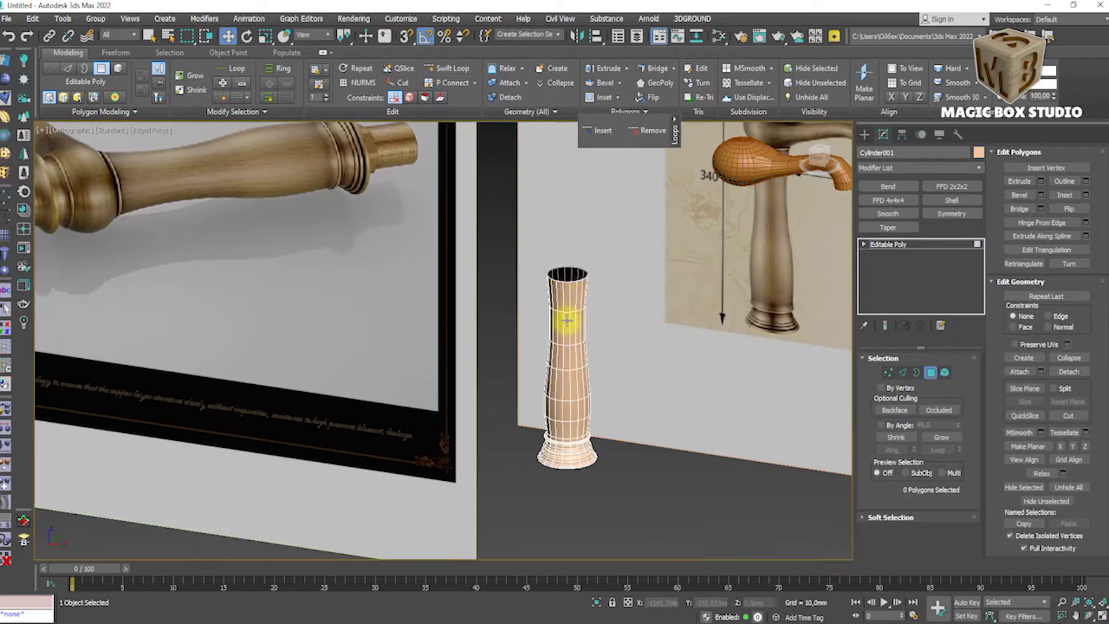
Add a Shell modifier with 1.5mm Inner Amount and Straighten Corners on.
scroll(566, 347, "up", 5)
key("4")
left_click(906, 166)
scroll(904, 173, "down", 5)
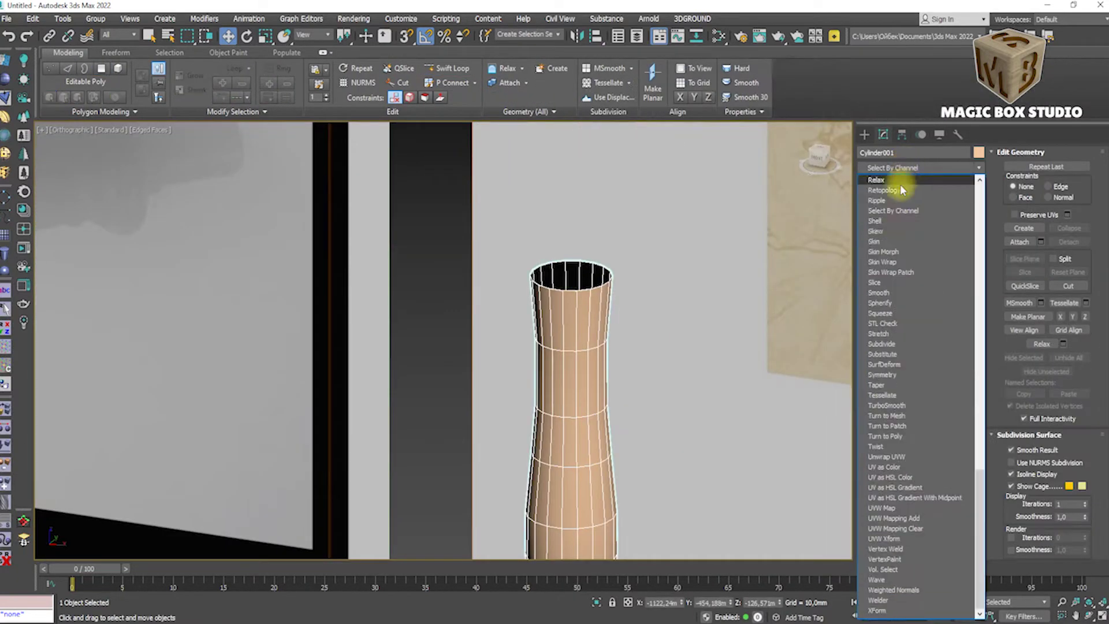
left_click(903, 178)
left_click(956, 373)
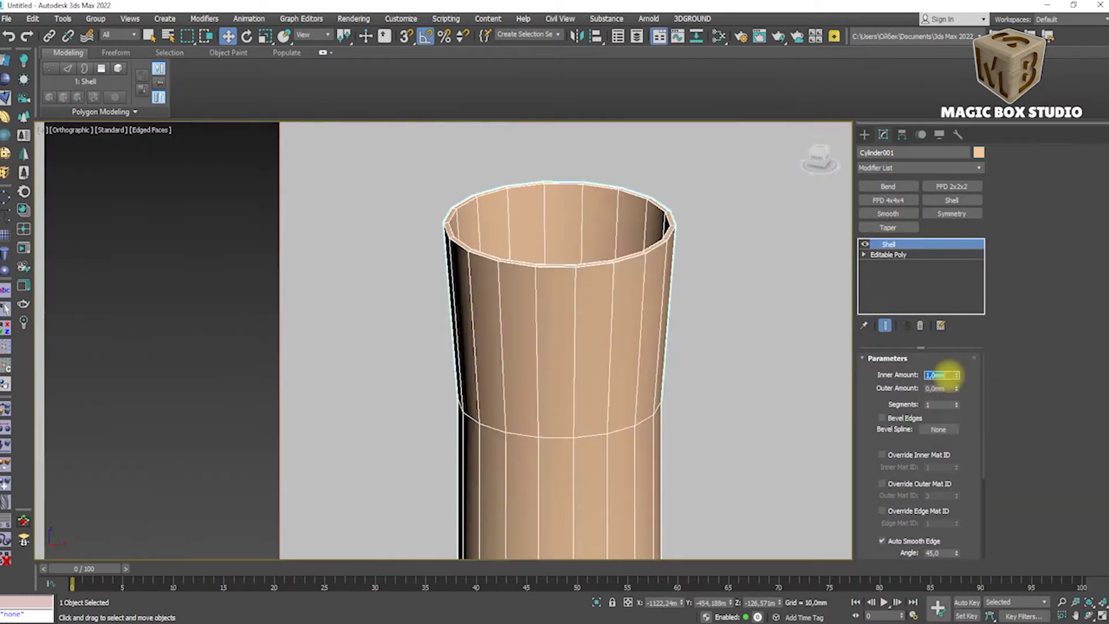
left_click(888, 546)
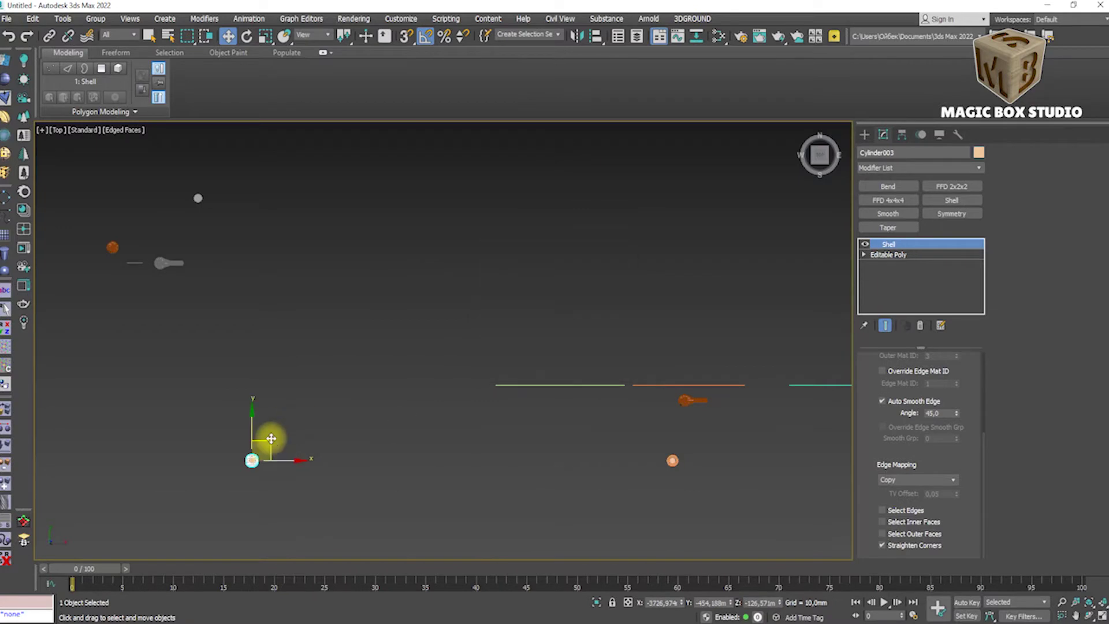
Collapse the shelled stem into an Editable Poly.
left_click_drag(266, 457, 225, 261)
left_click(197, 198)
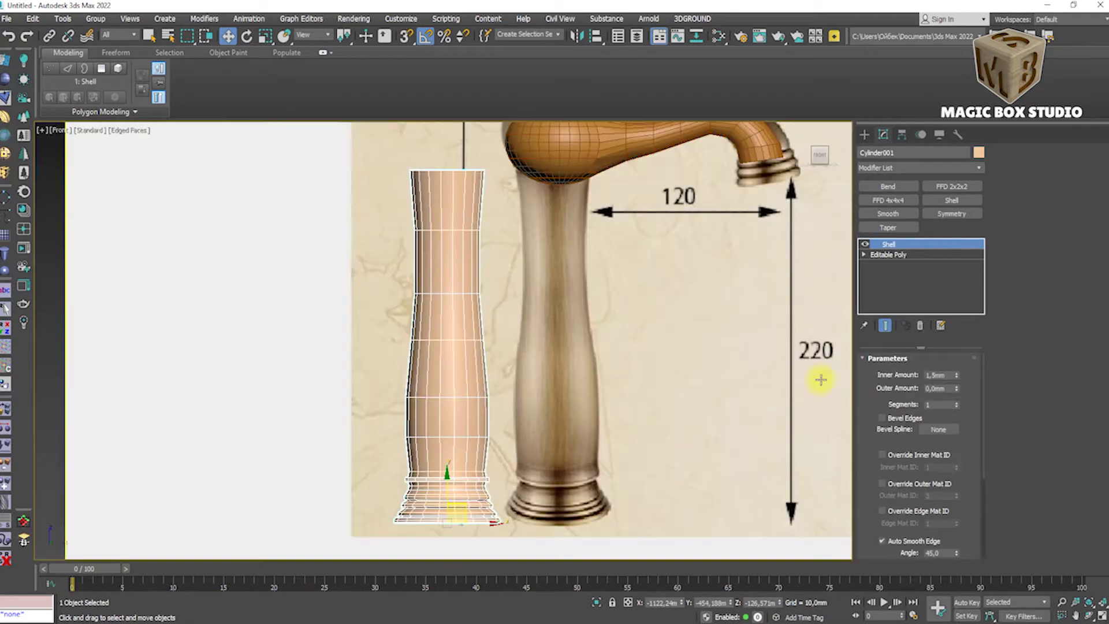
right_click(453, 509)
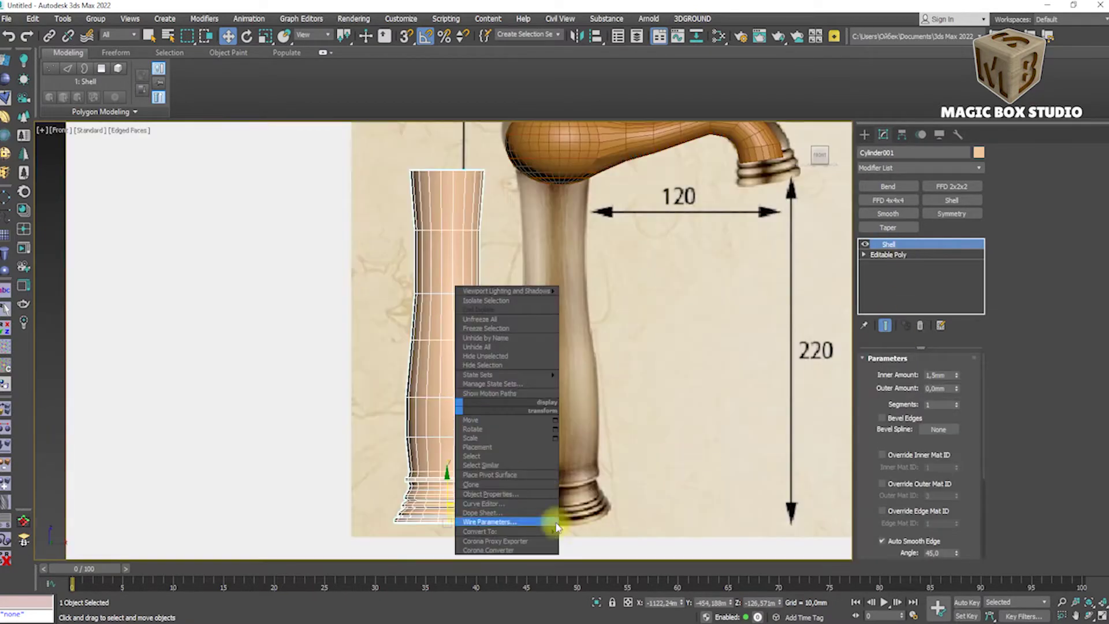
left_click(601, 522)
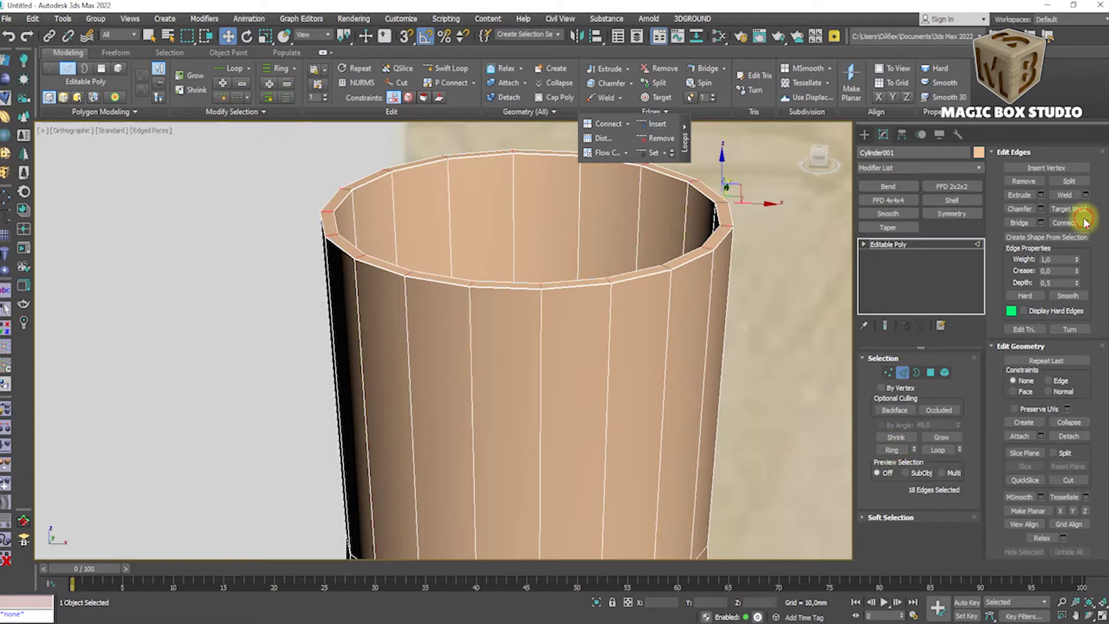
Connect the selected rim edges with 2 pinched supporting loops.
left_click(1085, 222)
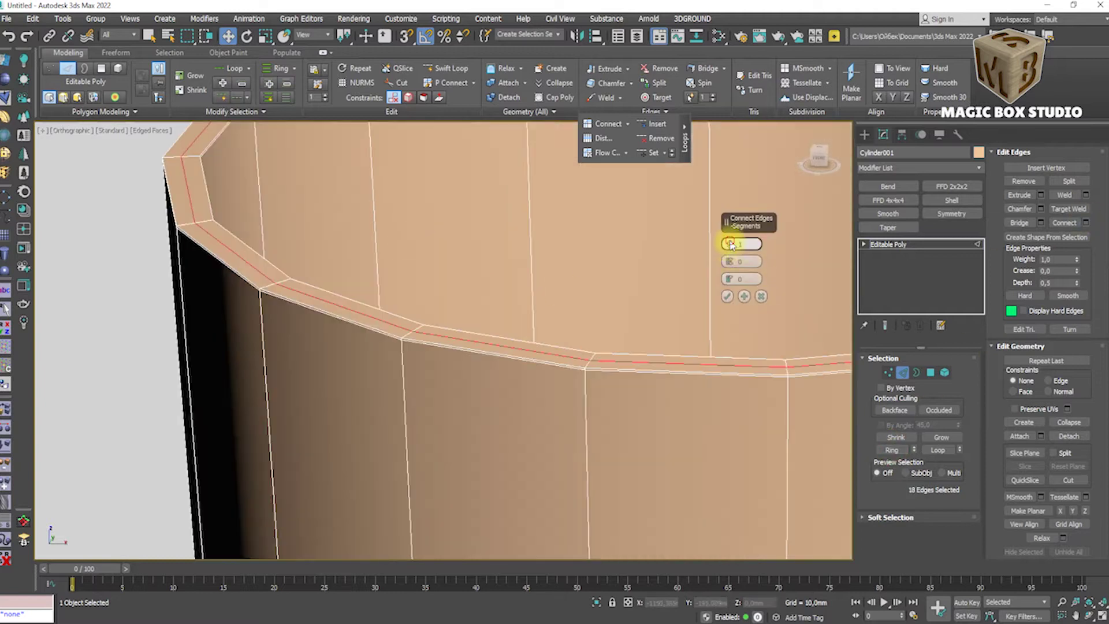
scroll(410, 335, "up", 10)
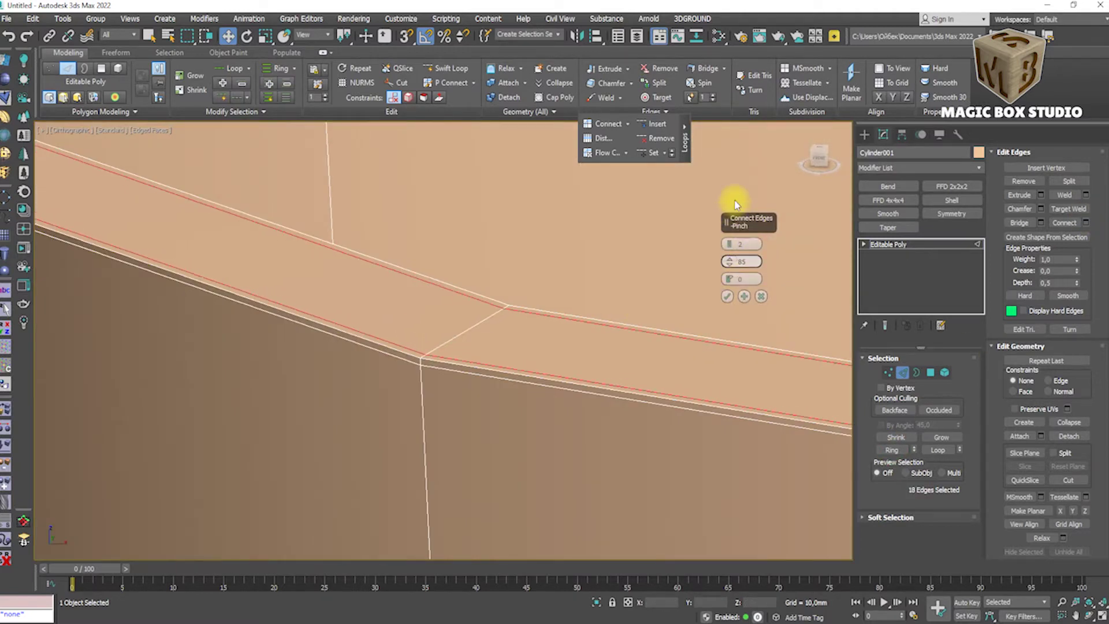
scroll(478, 148, "down", 3)
scroll(607, 346, "down", 3)
key("2")
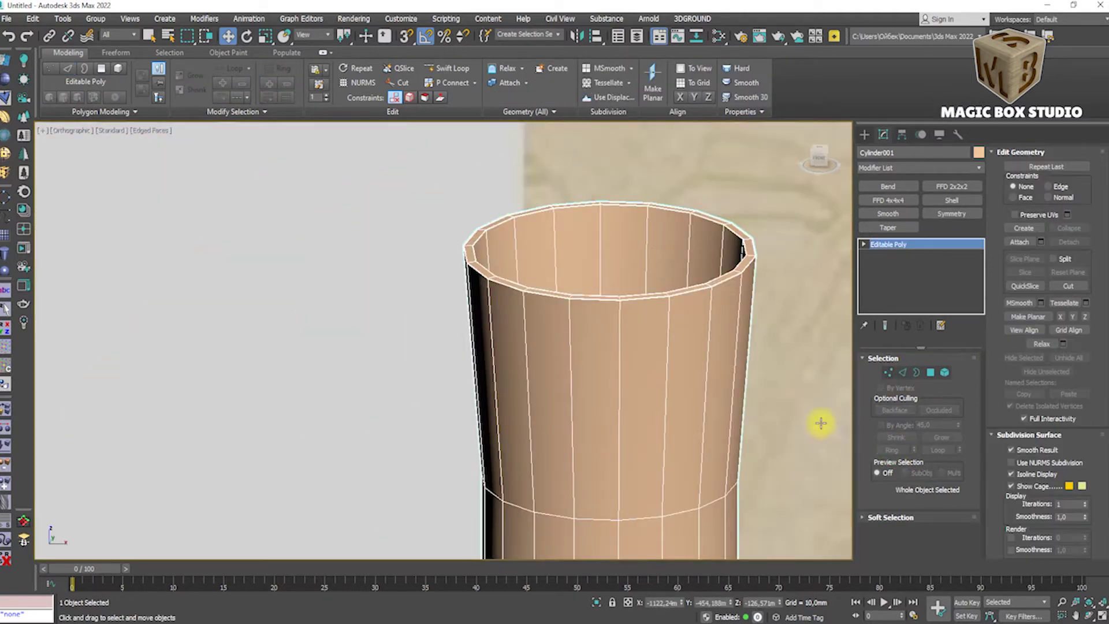
Turn on NURMS subdivision for the stem at 3 iterations.
left_click(1011, 462)
left_click(1085, 502)
key("f")
key("F4")
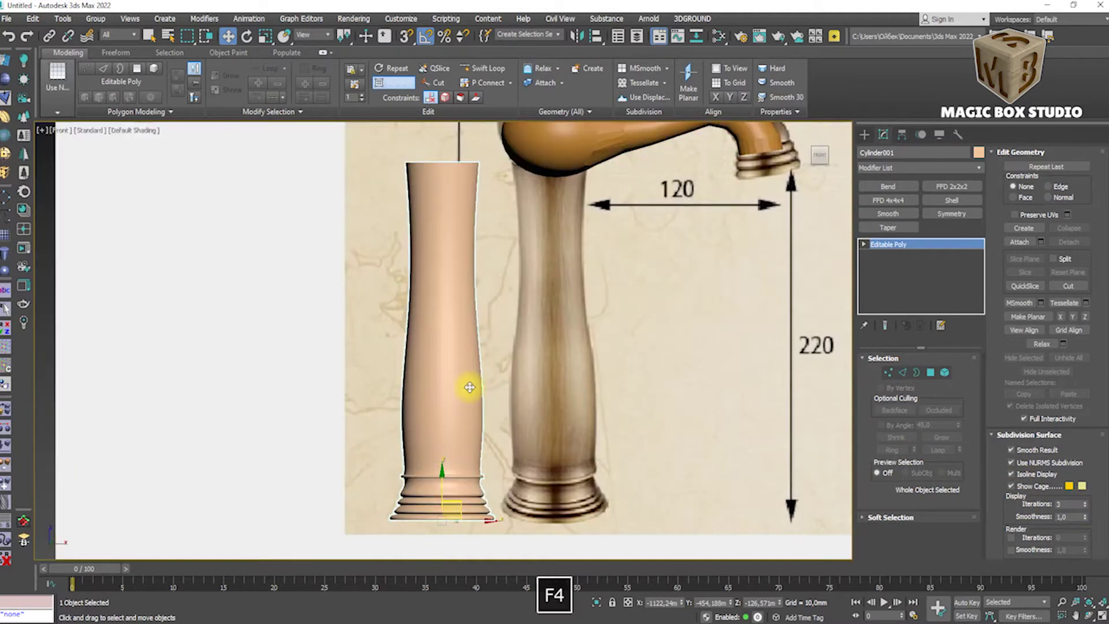
mouse_move(435, 466)
middle_mouse_down("alt")
mouse_move(436, 495)
mouse_move(461, 446)
mouse_move(654, 497)
middle_mouse_up("alt")
Isolate the stem and scale a ring edge loop in its base.
key("alt+q")
scroll(421, 491, "up", 5)
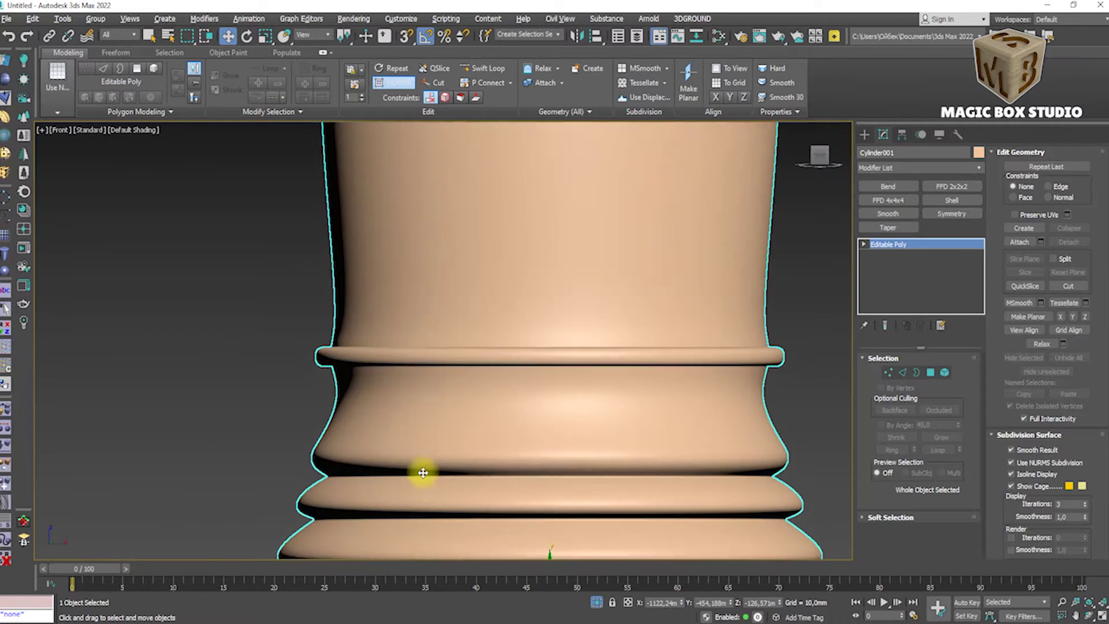
scroll(354, 458, "up", 5)
key("F4")
key("2")
double_click(750, 425)
key("r")
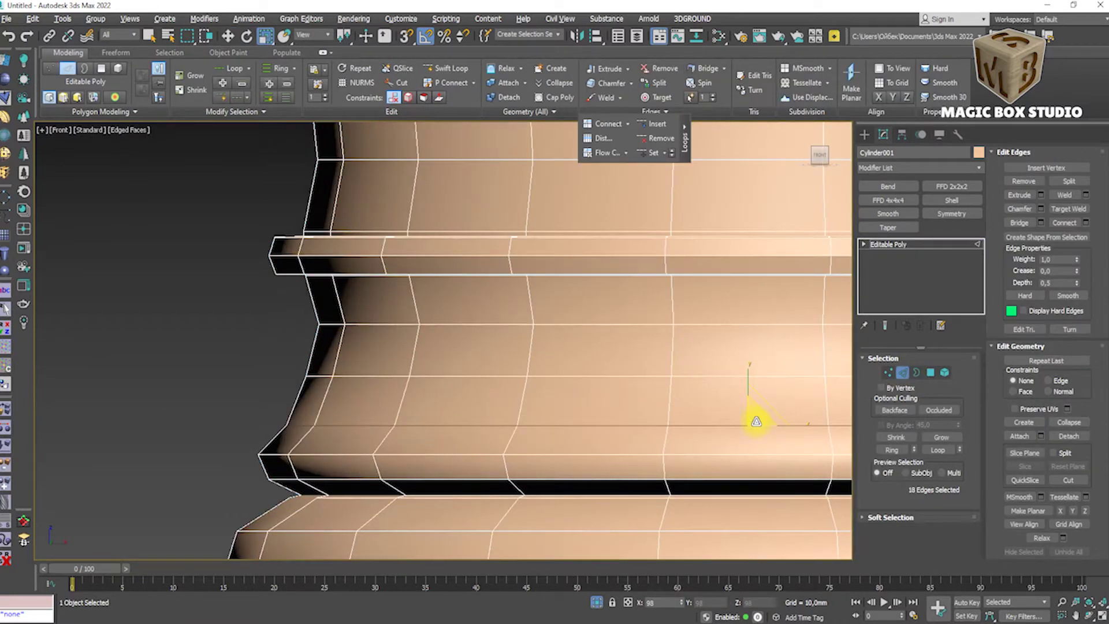
Restore the full scene, re-enable smoothing, and select the spout bulb.
key("alt+q")
scroll(502, 474, "up", 3)
key("F4")
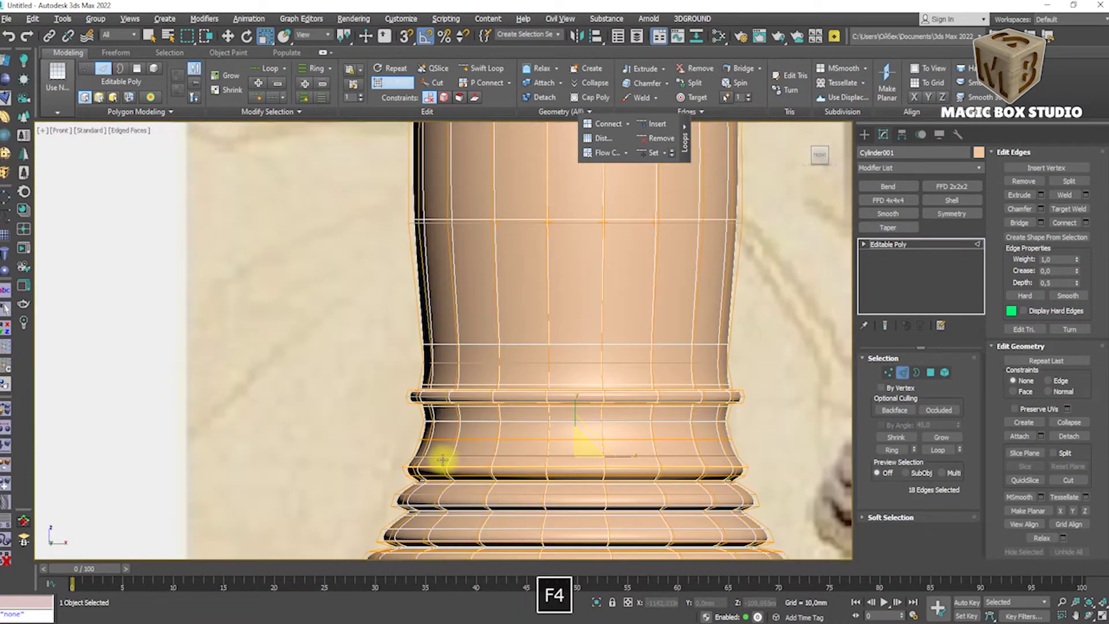
scroll(441, 458, "up", 3)
key("ctrl+q")
key("2")
key("w")
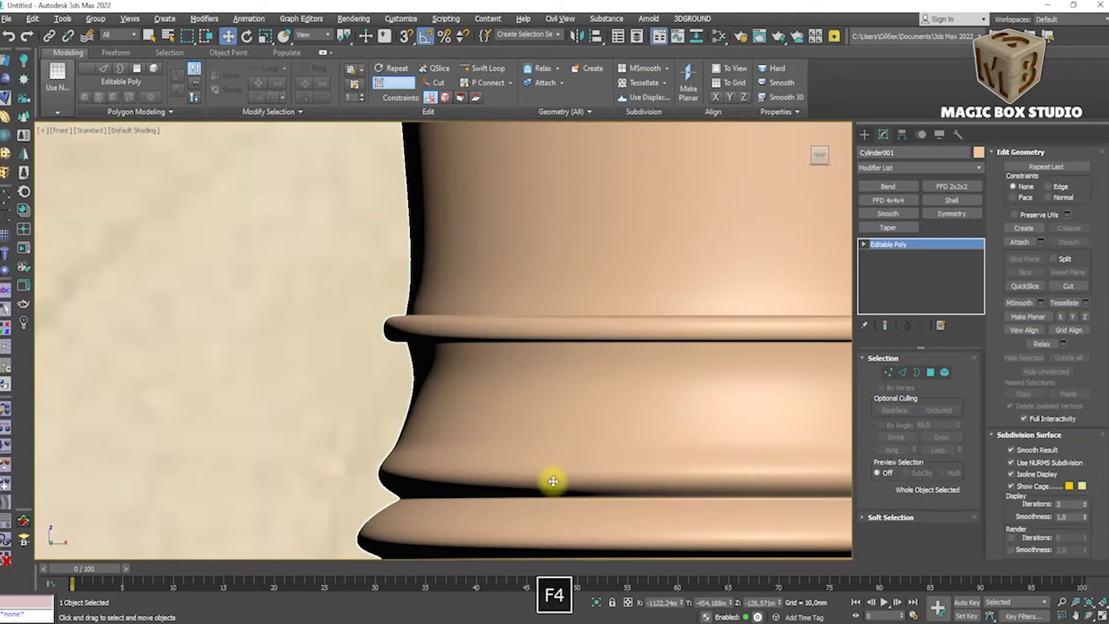
scroll(588, 509, "down", 5)
key("F4")
scroll(587, 453, "down", 4)
left_click(607, 279)
scroll(606, 280, "up", 4)
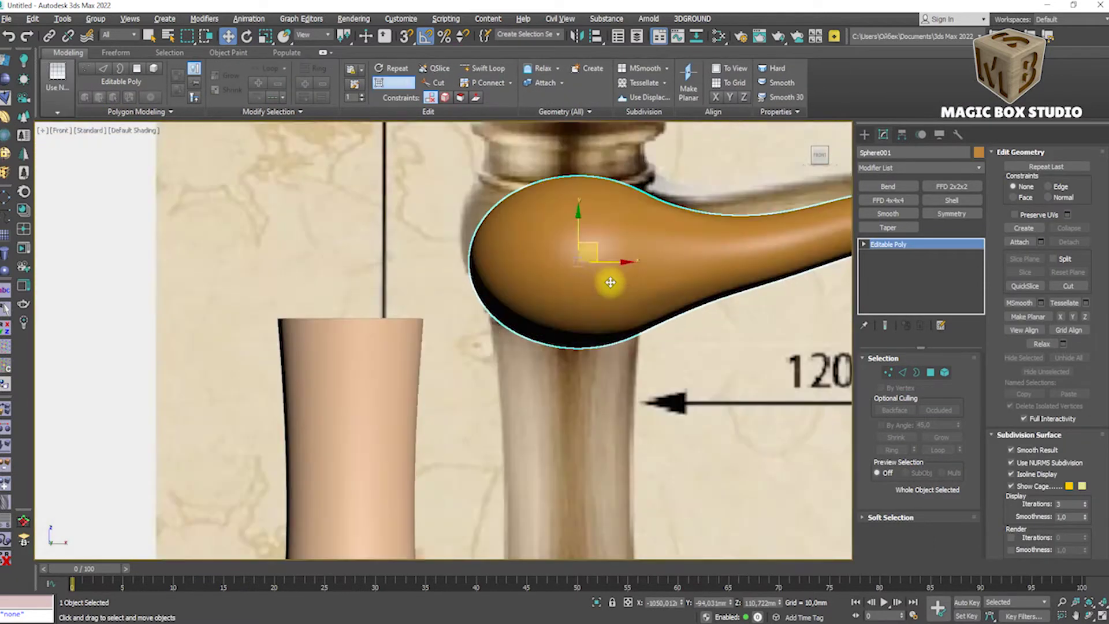
Frame the spout bulb, turn off its NURMS smoothing, and show wireframe.
middle_click_drag(606, 280, 535, 356, "alt")
scroll(621, 197, "up", 3)
middle_click_drag(620, 197, 136, 384)
scroll(136, 383, "down", 3)
scroll(329, 397, "up", 3)
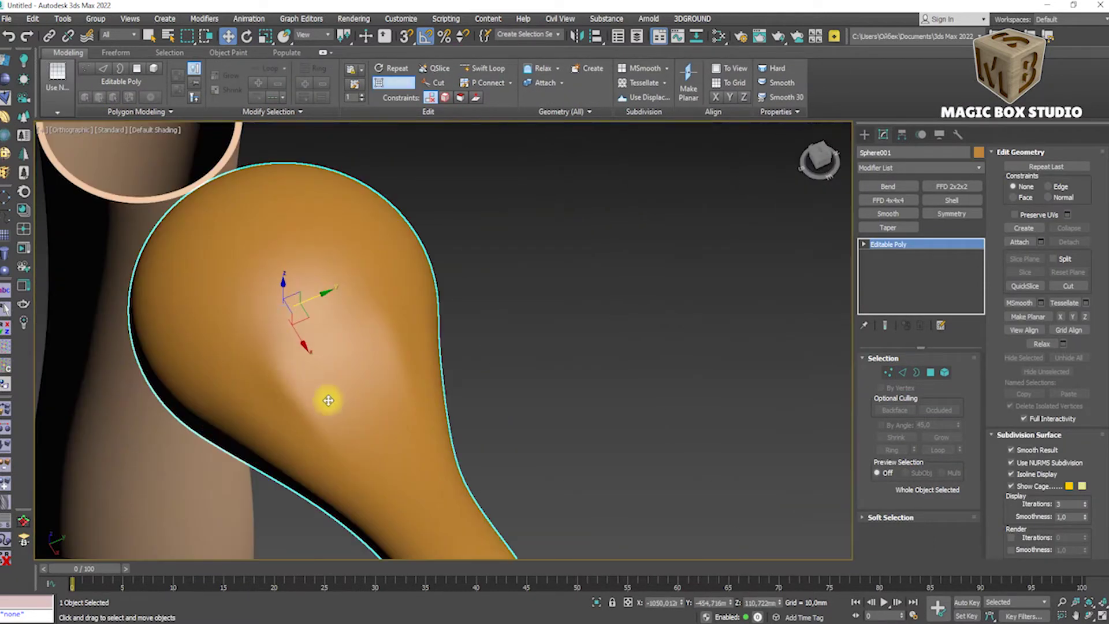
key("ctrl+q")
scroll(303, 402, "up", 3)
key("F4")
middle_click_drag(317, 421, 398, 354, "alt")
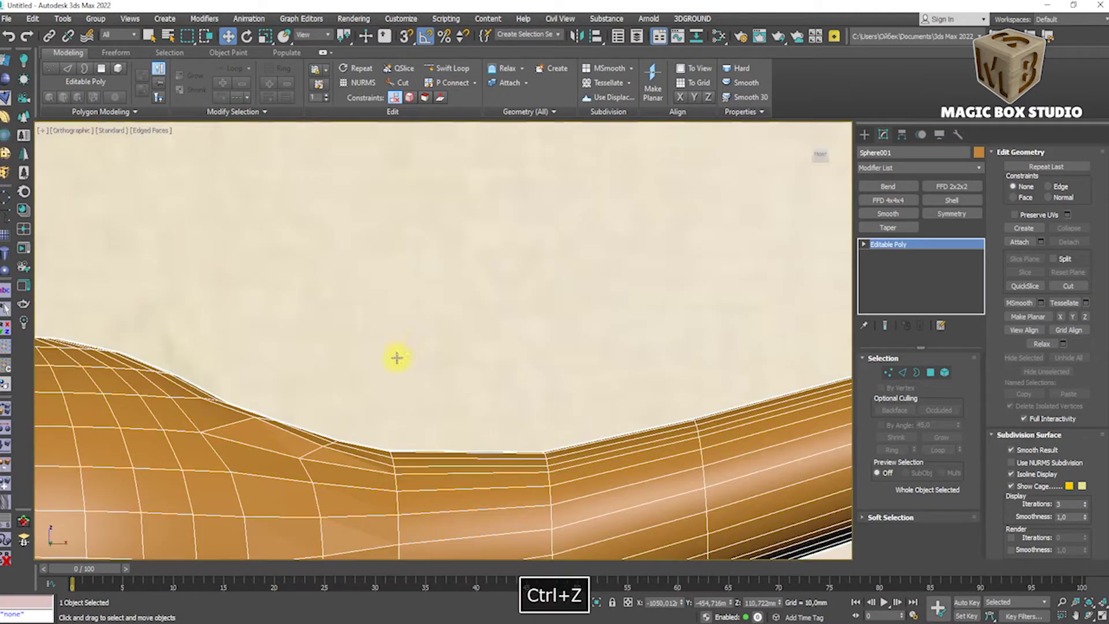
Scale the bulb's vertices near the neck, undoing a misstep.
key("1")
mouse_move(402, 408)
middle_mouse_down("alt")
mouse_move(425, 416)
mouse_move(217, 321)
mouse_move(458, 426)
mouse_move(538, 397)
mouse_move(487, 396)
mouse_move(527, 371)
mouse_move(383, 433)
mouse_move(468, 334)
mouse_move(490, 381)
middle_mouse_up("alt")
key("r")
mouse_move(467, 334)
middle_mouse_down("alt")
mouse_move(594, 290)
mouse_move(460, 319)
mouse_move(595, 359)
mouse_move(649, 426)
mouse_move(410, 403)
middle_mouse_up("alt")
key("ctrl+z")
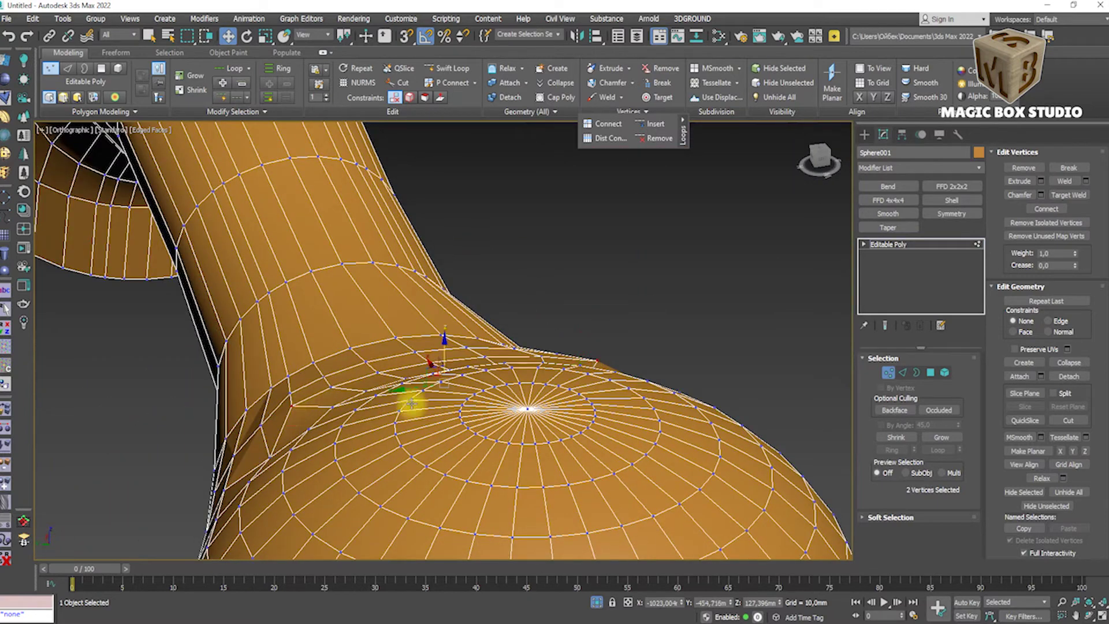
mouse_move(450, 356)
middle_mouse_down("alt")
mouse_move(545, 321)
mouse_move(520, 317)
mouse_move(422, 422)
mouse_move(529, 466)
mouse_move(547, 448)
mouse_move(448, 455)
mouse_move(525, 503)
mouse_move(625, 426)
mouse_move(275, 421)
middle_mouse_up("alt")
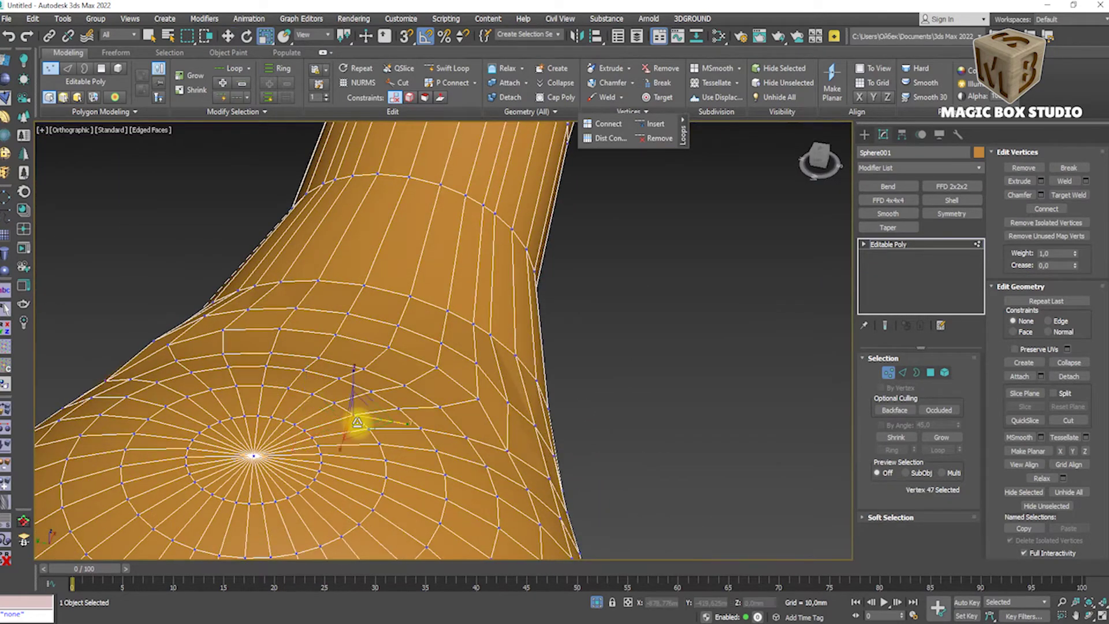
mouse_move(355, 423)
middle_mouse_down("alt")
mouse_move(342, 433)
mouse_move(371, 416)
mouse_move(520, 426)
middle_mouse_up("alt")
key("t")
Add a Smooth modifier above Sphere001's Editable Poly.
left_click(888, 372)
left_click(918, 168)
scroll(901, 347, "down", 5)
scroll(889, 306, "down", 5)
left_click(887, 302)
right_click(717, 306)
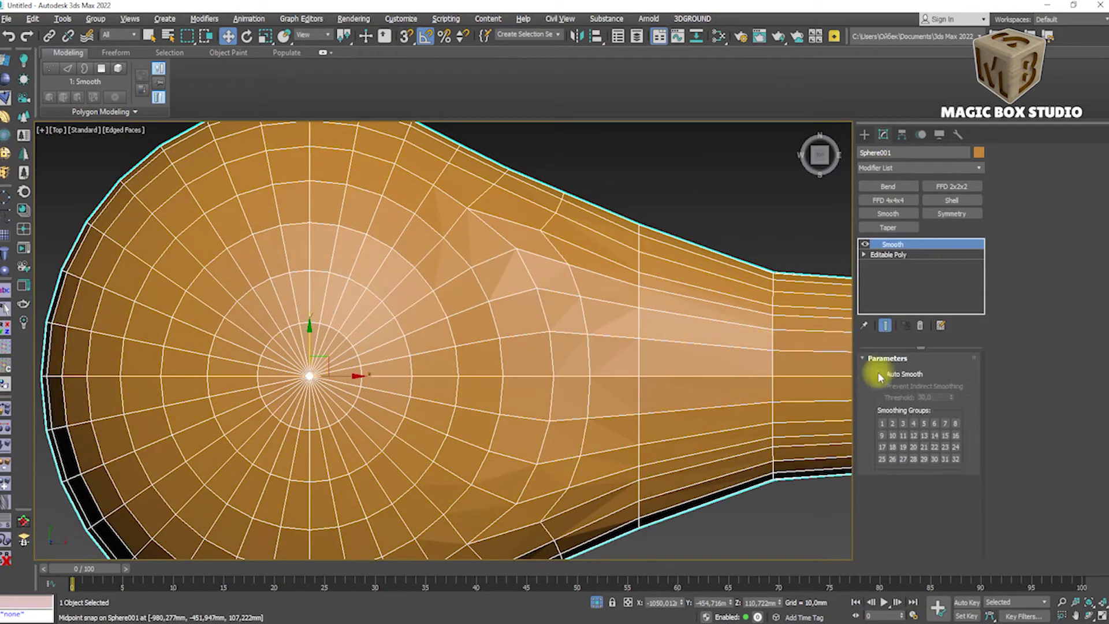
Collapse the smoothed spout to an editable poly and orbit to inspect it.
right_click(682, 341)
left_click(745, 465)
key("F4")
scroll(635, 404, "down", 5)
mouse_move(619, 391)
middle_mouse_down("alt")
mouse_move(532, 363)
mouse_move(601, 250)
mouse_move(580, 387)
mouse_move(539, 301)
middle_mouse_up("alt")
key("F4")
scroll(580, 399, "up", 3)
scroll(582, 407, "up", 3)
scroll(582, 408, "up", 3)
scroll(507, 409, "down", 3)
Select a vertex on the spout's bulb, then clear it.
left_click(888, 373)
mouse_move(520, 381)
middle_mouse_down("alt")
mouse_move(530, 388)
mouse_move(510, 361)
middle_mouse_up("alt")
left_click(509, 361)
scroll(537, 422, "down", 3)
mouse_move(564, 477)
middle_mouse_down("alt")
mouse_move(566, 389)
mouse_move(527, 415)
mouse_move(448, 376)
mouse_move(648, 403)
middle_mouse_up("alt")
scroll(528, 416, "up", 3)
left_click(648, 403)
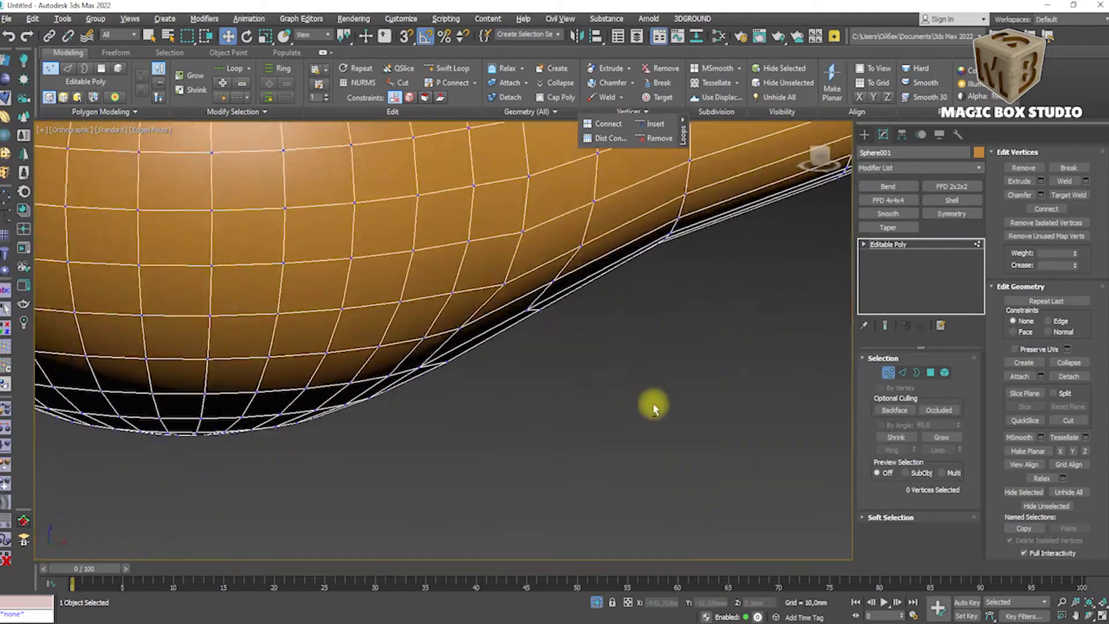
scroll(470, 327, "up", 3)
mouse_move(470, 327)
middle_mouse_down("alt")
mouse_move(482, 312)
mouse_move(470, 302)
middle_mouse_up("alt")
scroll(461, 346, "up", 3)
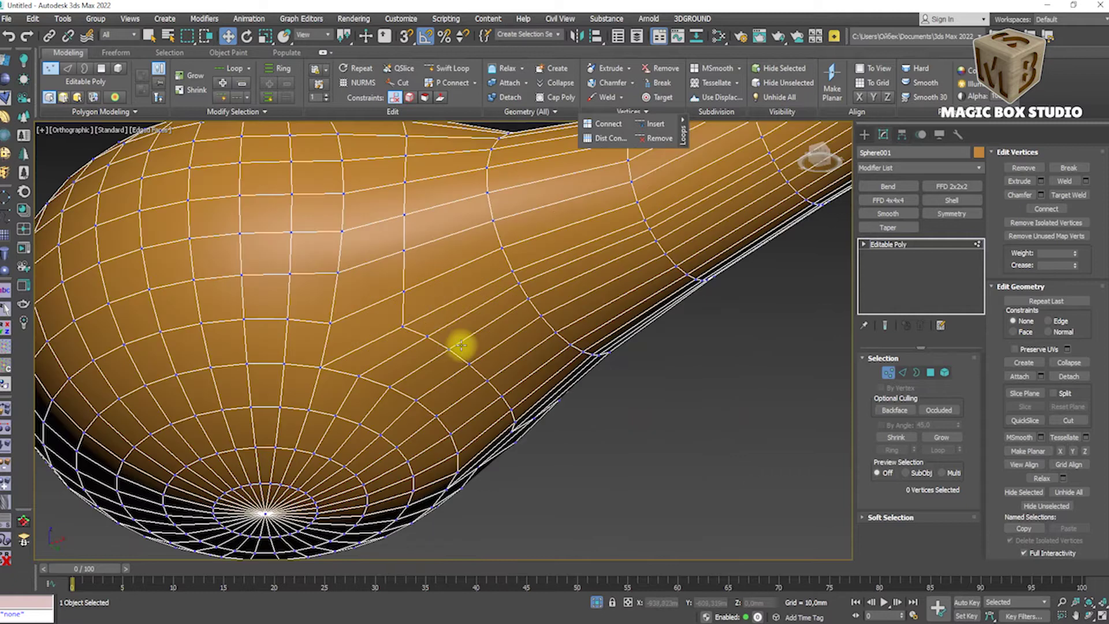
Select edges on the upright bulb and undo a stray change with Ctrl+Z.
key("2")
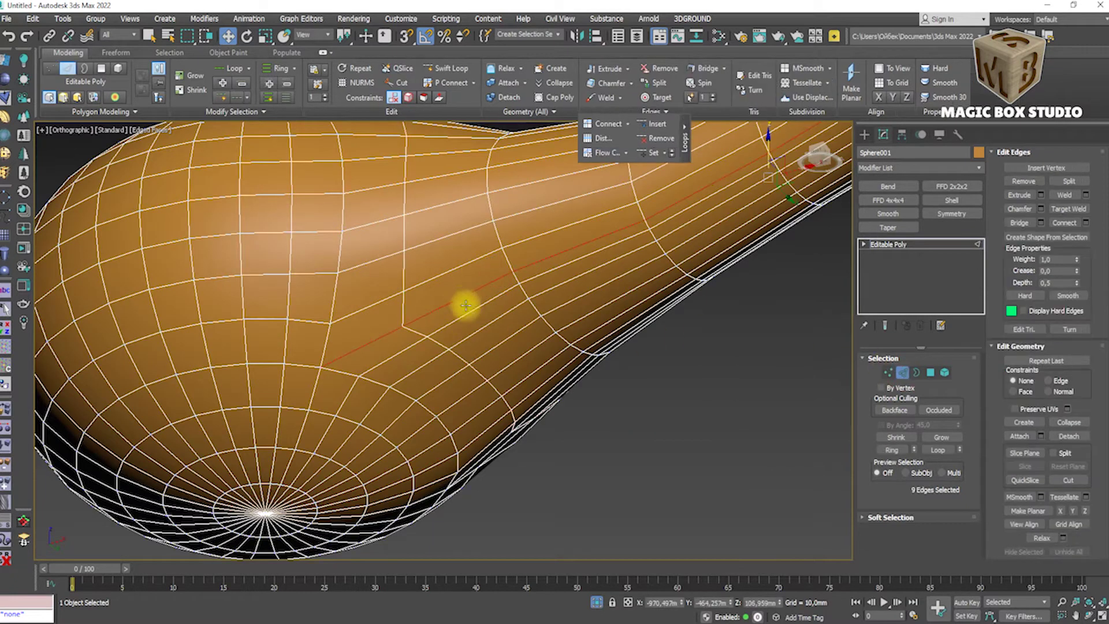
middle_click_drag(465, 302, 530, 329, "alt")
scroll(712, 386, "up", 3)
left_click(712, 385, "ctrl")
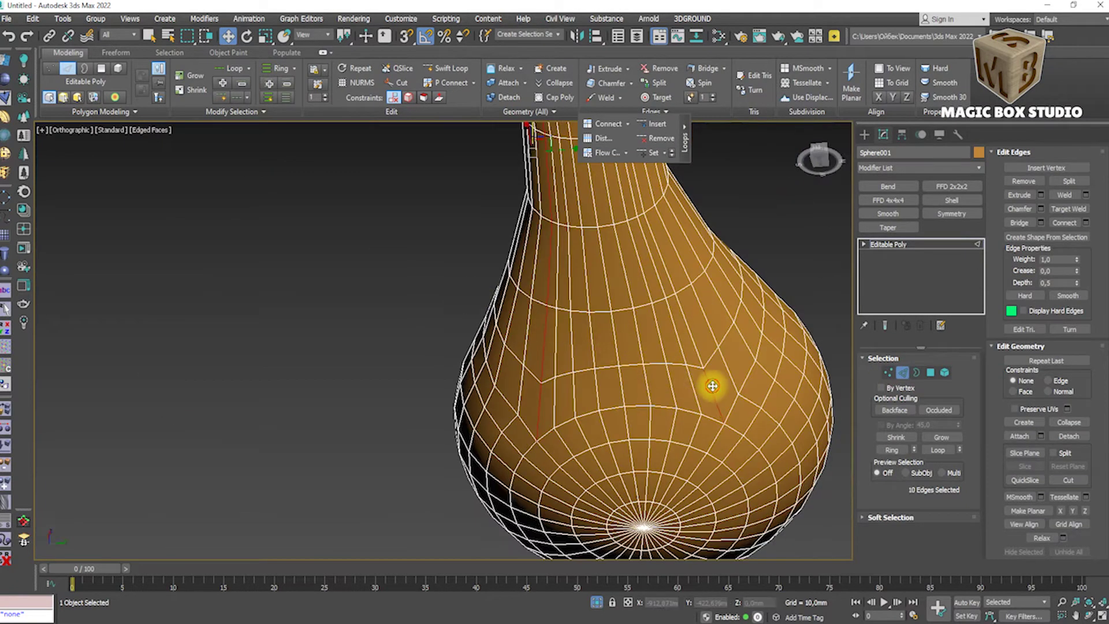
left_click(888, 373)
key("ctrl+z")
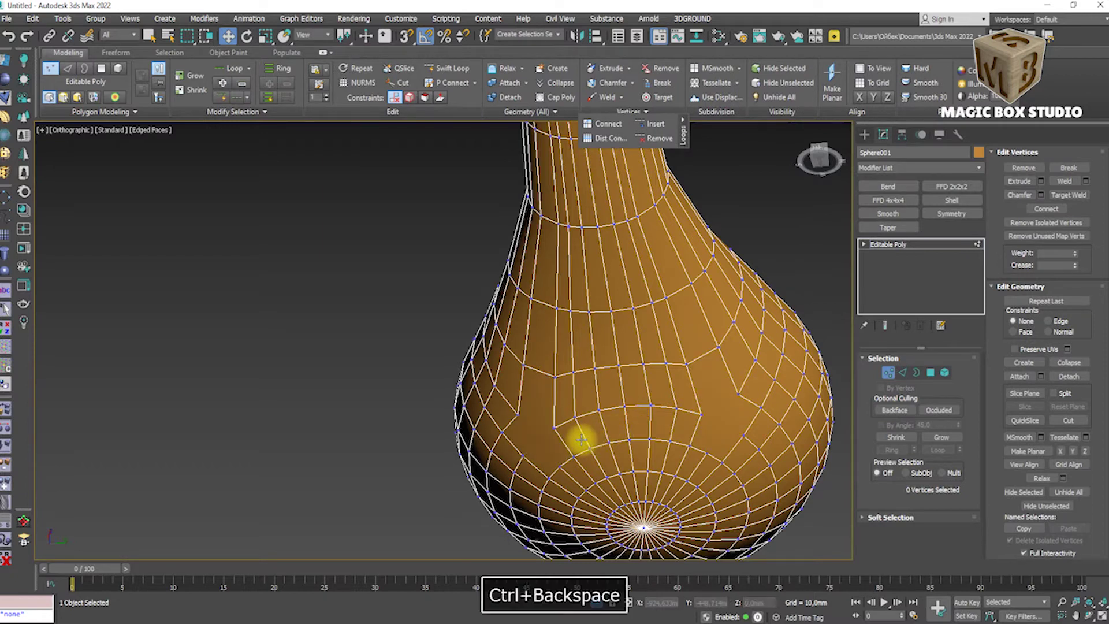
scroll(540, 441, "up", 4)
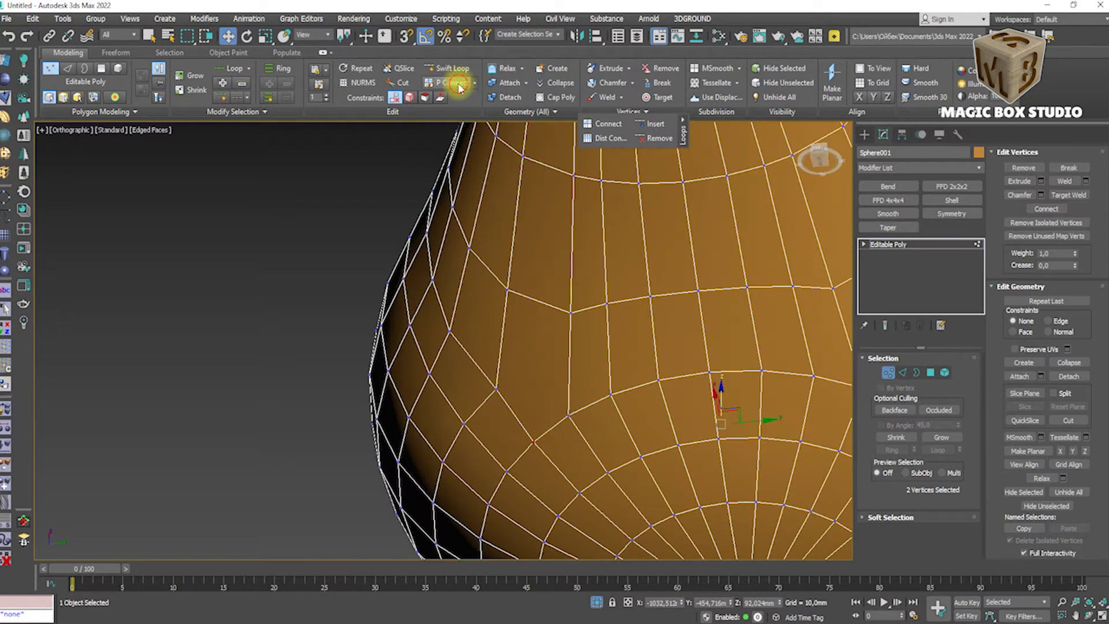
key("2")
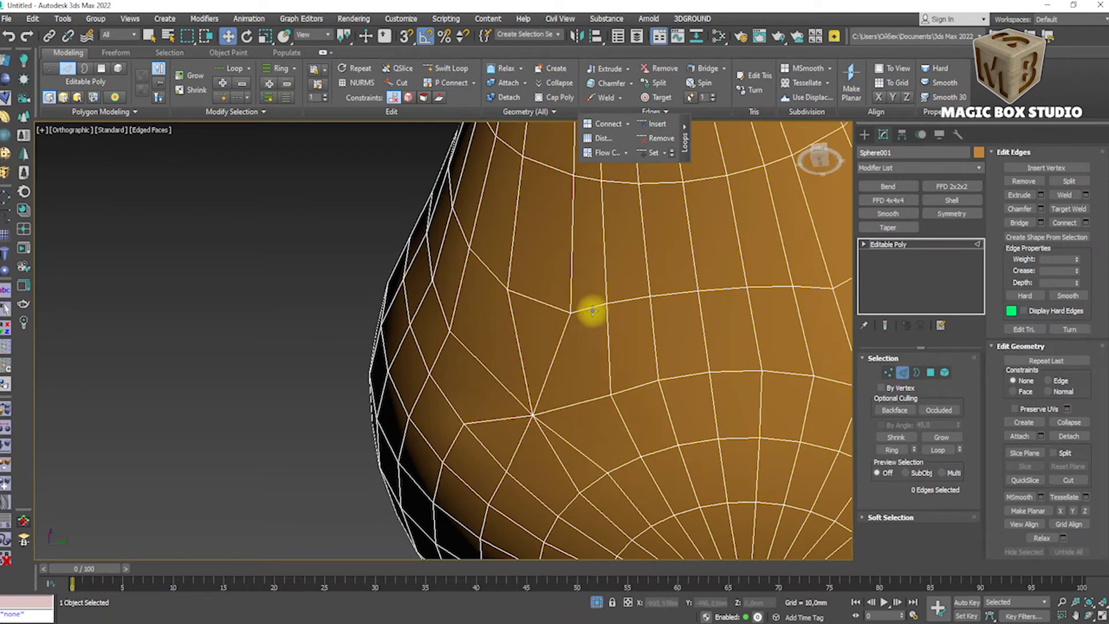
Pick a single spout vertex, orbit around it, and revert the vertex change.
key("1")
left_click(533, 441)
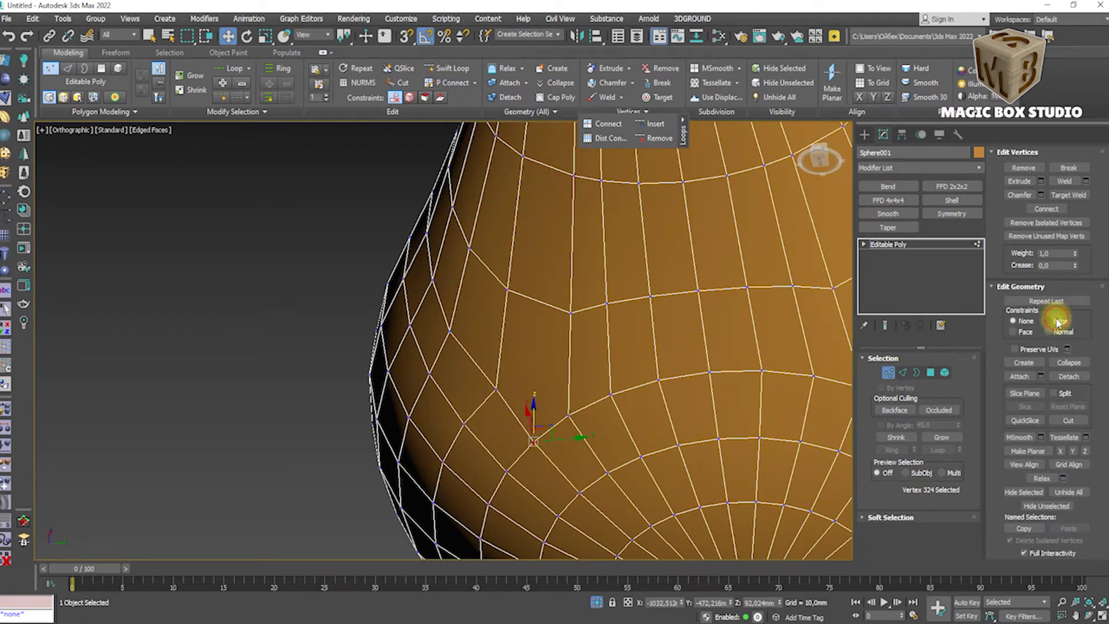
middle_click_drag(556, 423, 570, 408, "alt")
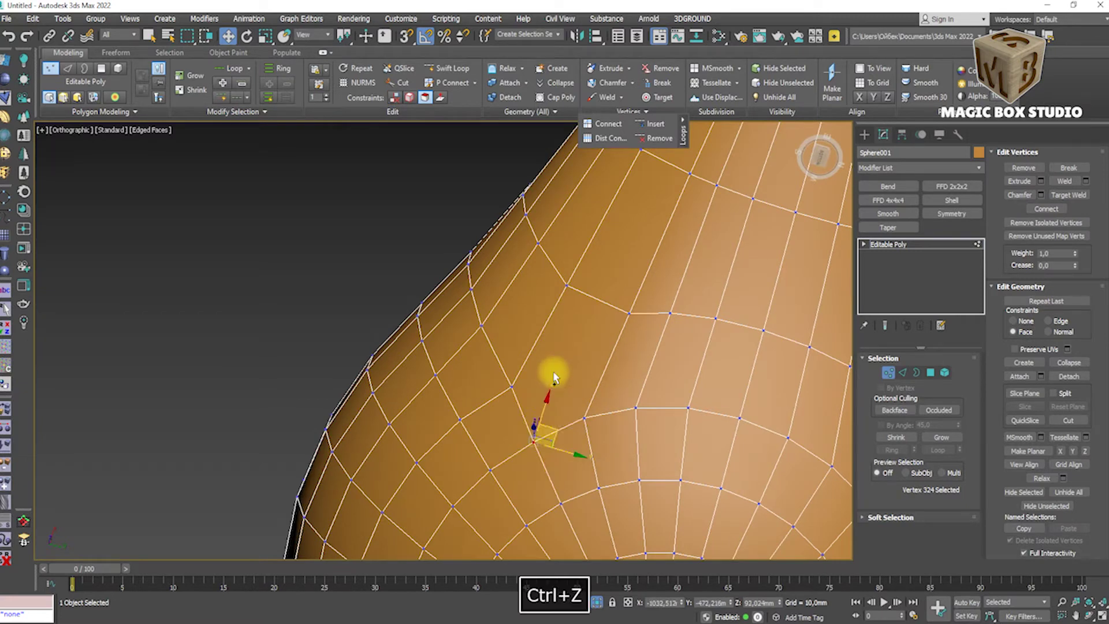
scroll(701, 389, "down", 2)
key("1")
scroll(669, 389, "down", 5)
scroll(653, 374, "up", 8)
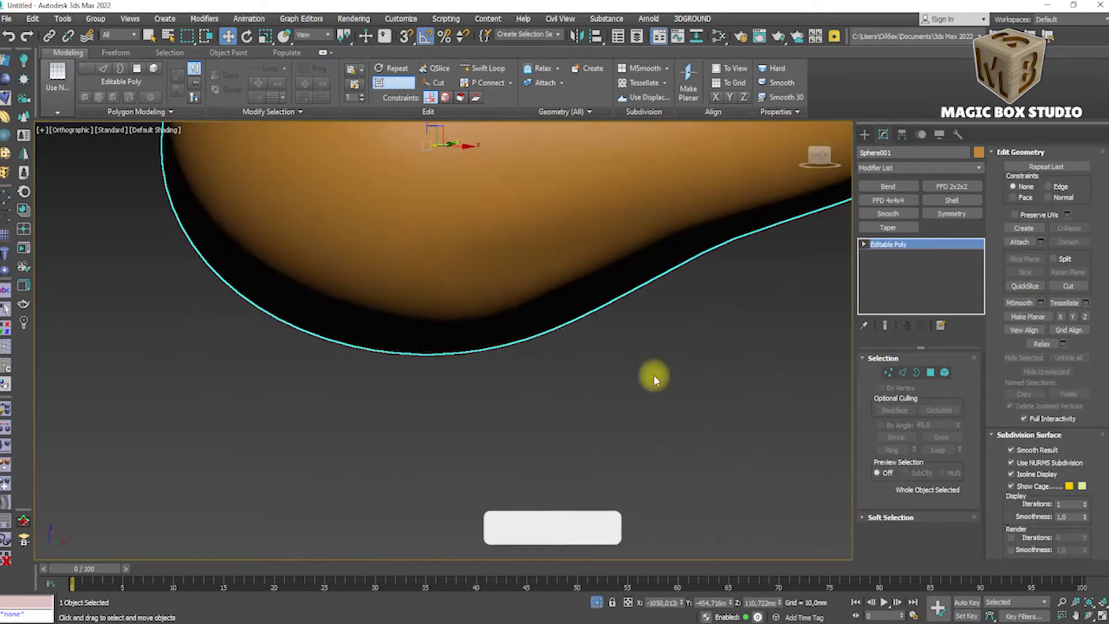
key("F4")
key("1")
Inspect the spout from the top and angled views, then exit isolation with Alt+Q.
mouse_move(634, 329)
middle_mouse_down()
mouse_move(190, 304)
mouse_move(119, 280)
middle_mouse_up()
key("t")
mouse_move(451, 409)
middle_mouse_down("alt")
mouse_move(396, 318)
mouse_move(401, 305)
middle_mouse_up("alt")
key("F4")
key("1")
scroll(619, 374, "down", 3)
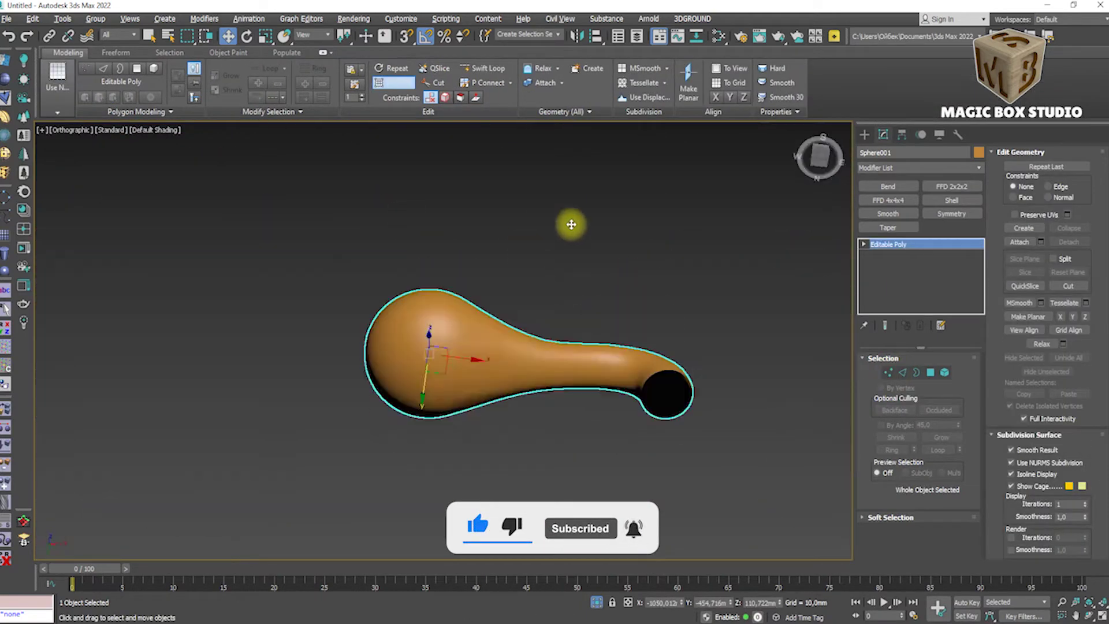
key("alt+q")
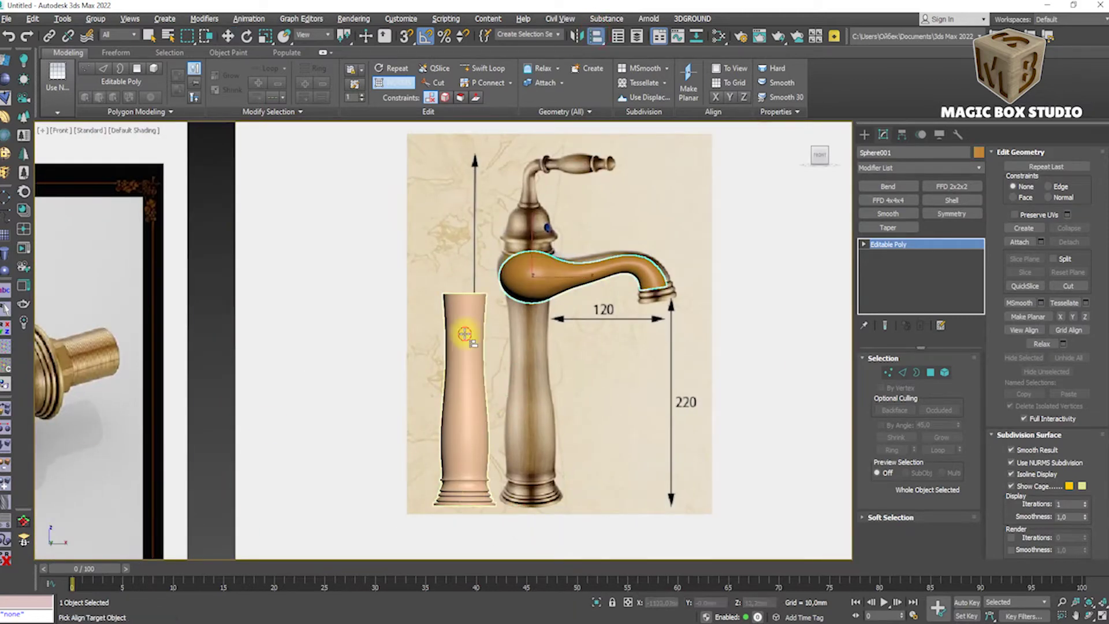
Align the spout's X and Y centres to Cylinder001's centre.
left_click(465, 334)
left_click(661, 220)
left_click(740, 219)
left_click(713, 220)
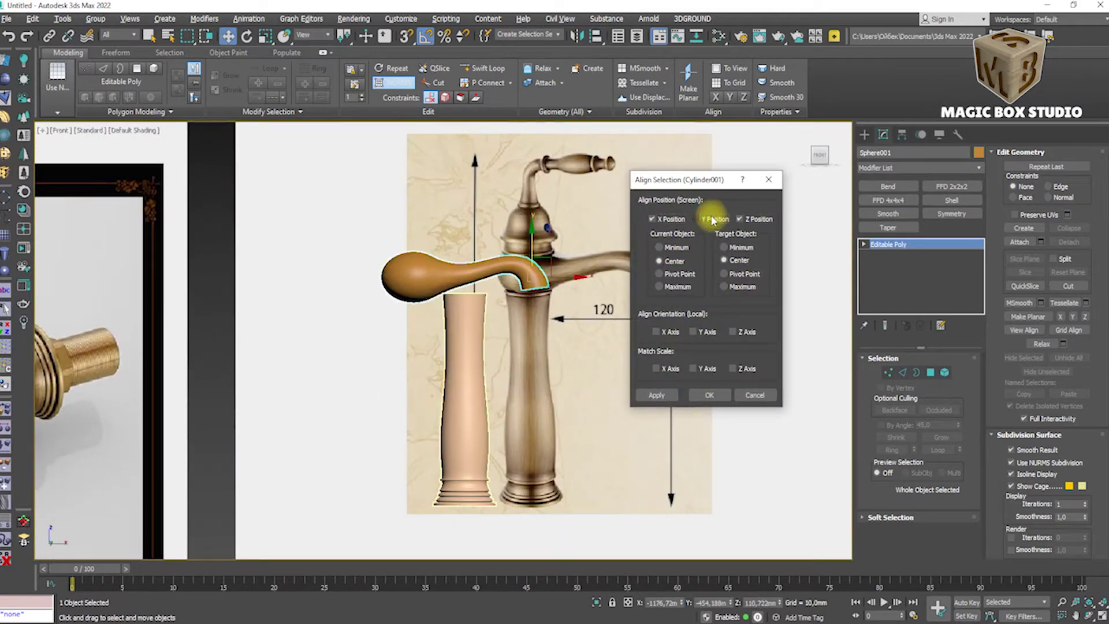
left_click(696, 220)
left_click(739, 219)
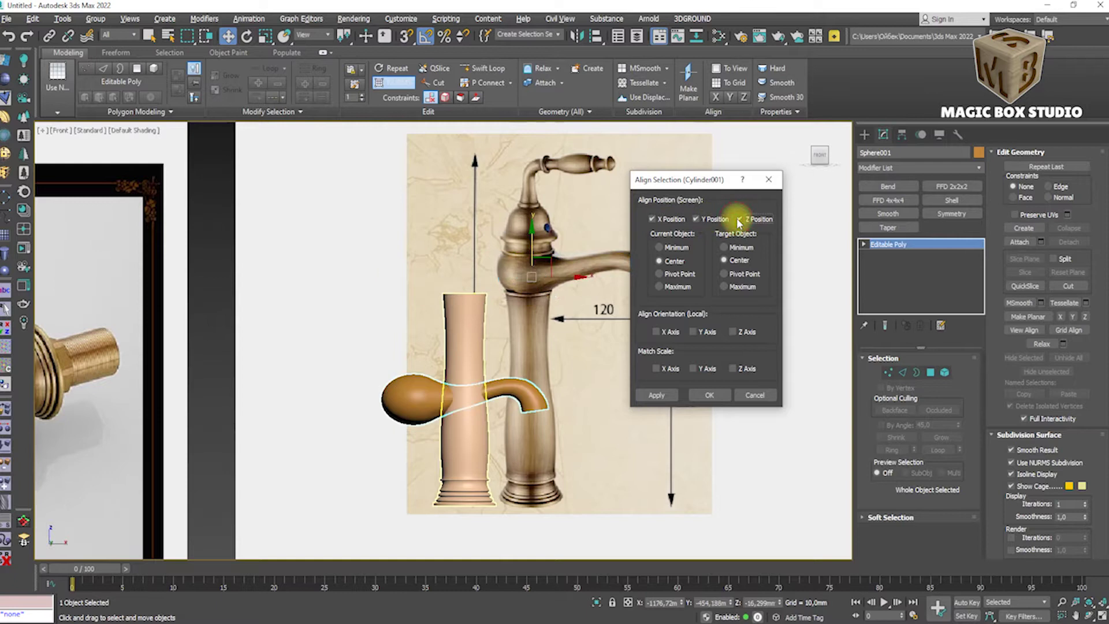
left_click(710, 396)
Raise the spout onto the cylinder top and check the join from top and front.
left_click_drag(497, 453, 476, 251)
key("alt+x")
key("t")
key("z")
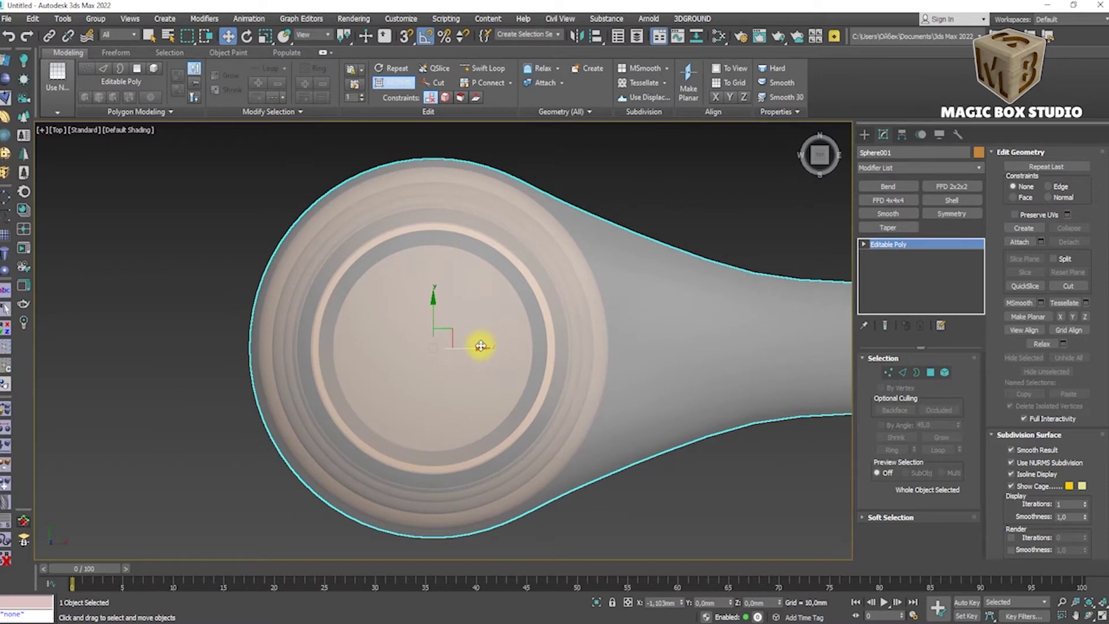
key("f")
middle_click_drag(477, 347, 446, 388, "alt")
key("alt+x")
key("F4")
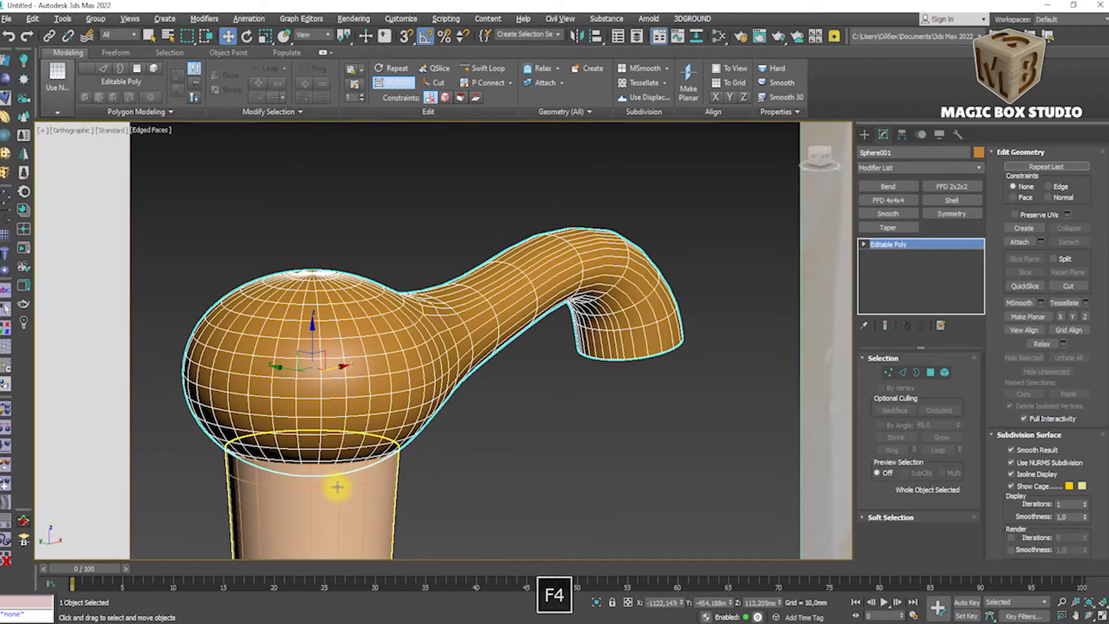
Nudge the spout sphere along Y using the Move Transform Type-In.
left_click(324, 479)
key("f")
scroll(501, 299, "up", 8)
left_click(478, 317)
right_click(228, 36)
left_click_drag(485, 185, 483, 145)
Unhide all scene objects and select both the spout and the stem.
left_click(440, 279)
scroll(470, 229, "down", 3)
left_click(119, 347)
scroll(119, 348, "down", 5)
key("alt+q")
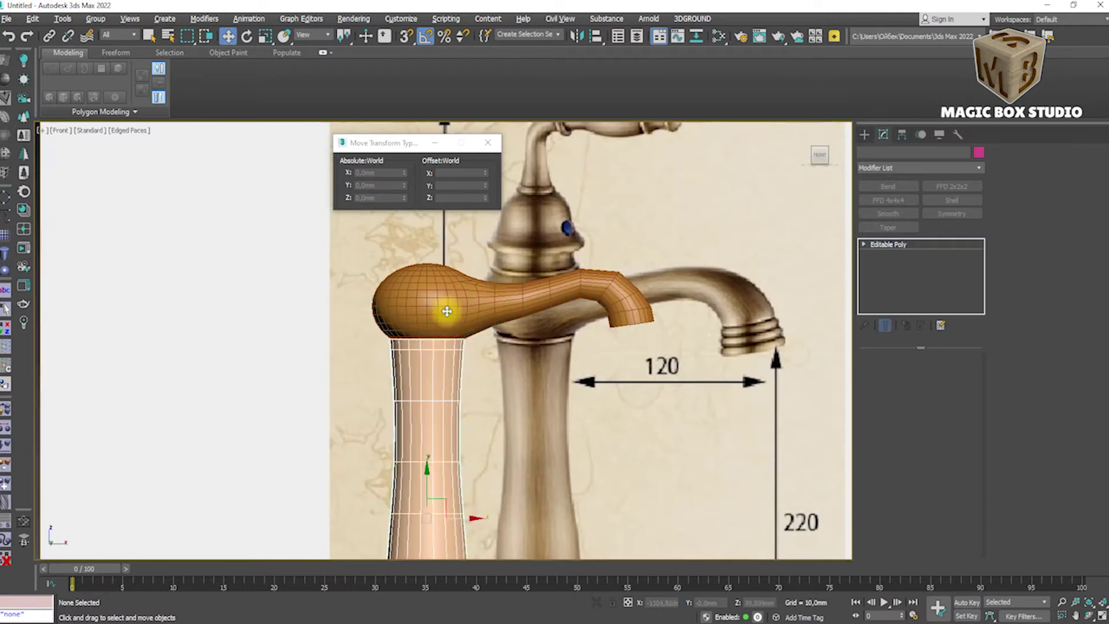
scroll(292, 391, "down", 2)
key("ctrl+a")
scroll(364, 387, "down", 2)
middle_click_drag(370, 386, 408, 312)
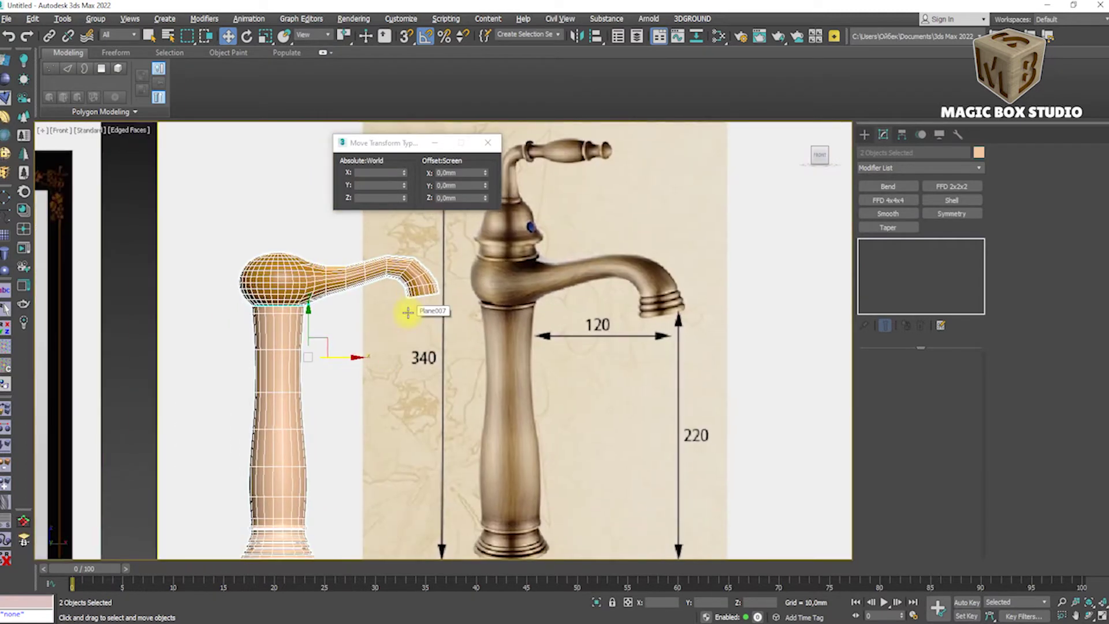
Draw a Standard Primitives Box and stretch it to match the spout's reach.
left_click(865, 134)
left_click(888, 215)
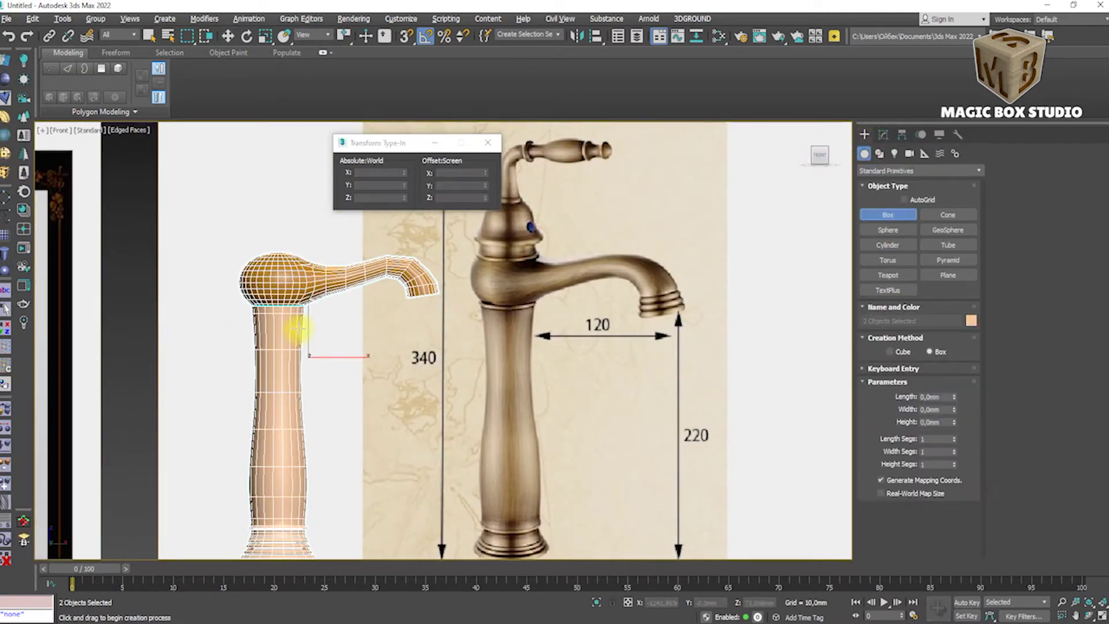
left_click_drag(299, 326, 439, 361)
key("w")
left_click(884, 135)
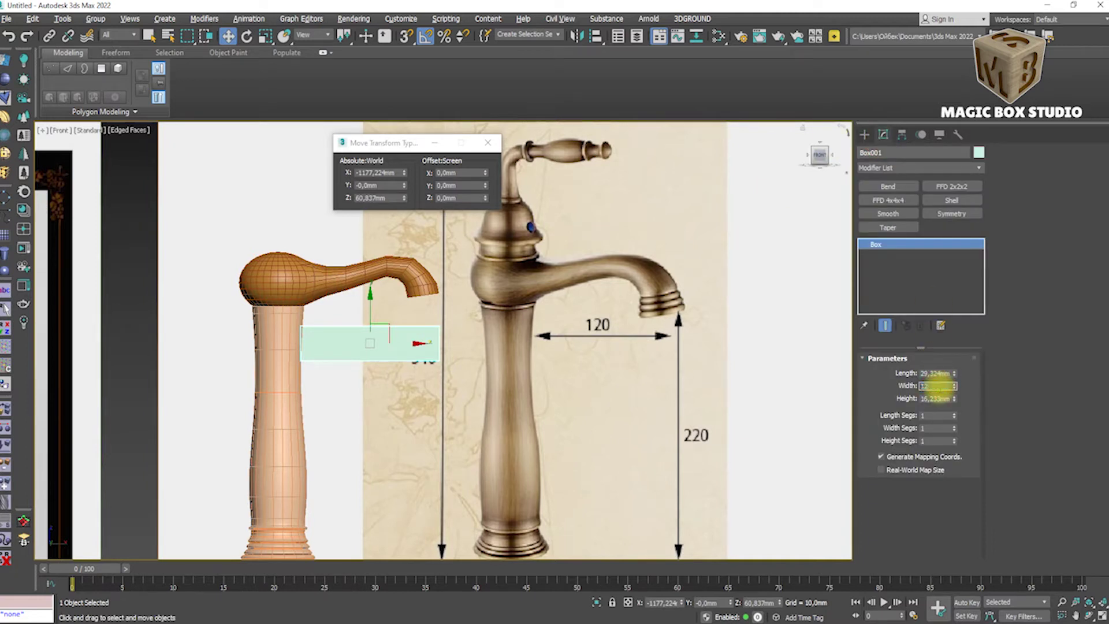
type("120")
left_click_drag(954, 373, 954, 358)
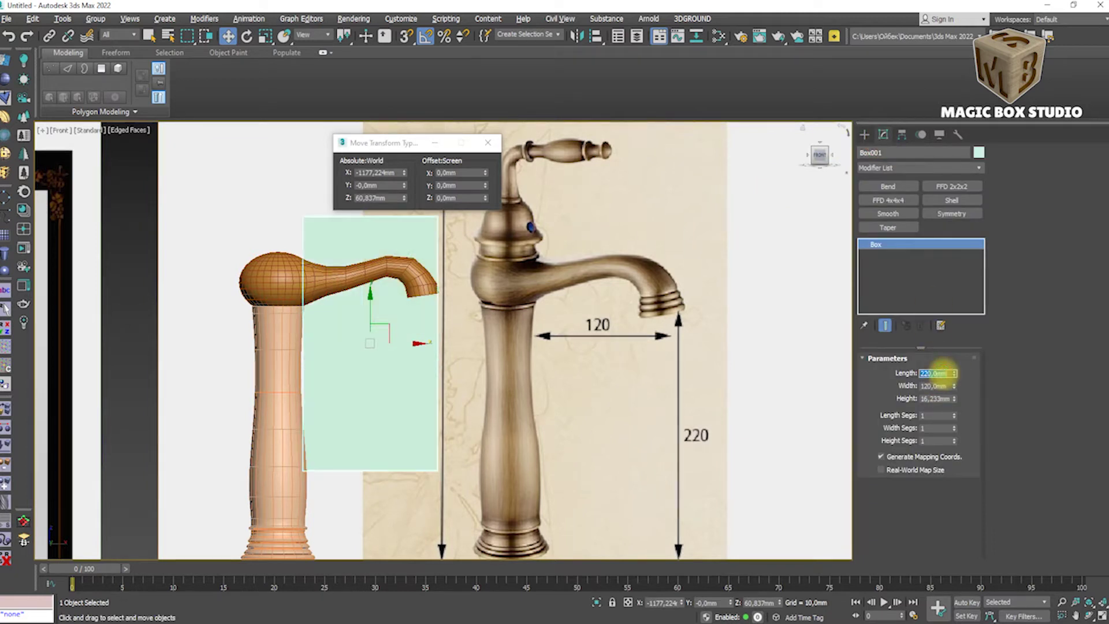
scroll(347, 347, "down", 3)
Delete the temporary guide box and reselect the stem cylinder.
key("Delete")
middle_click_drag(346, 335, 327, 298)
scroll(265, 318, "up", 1)
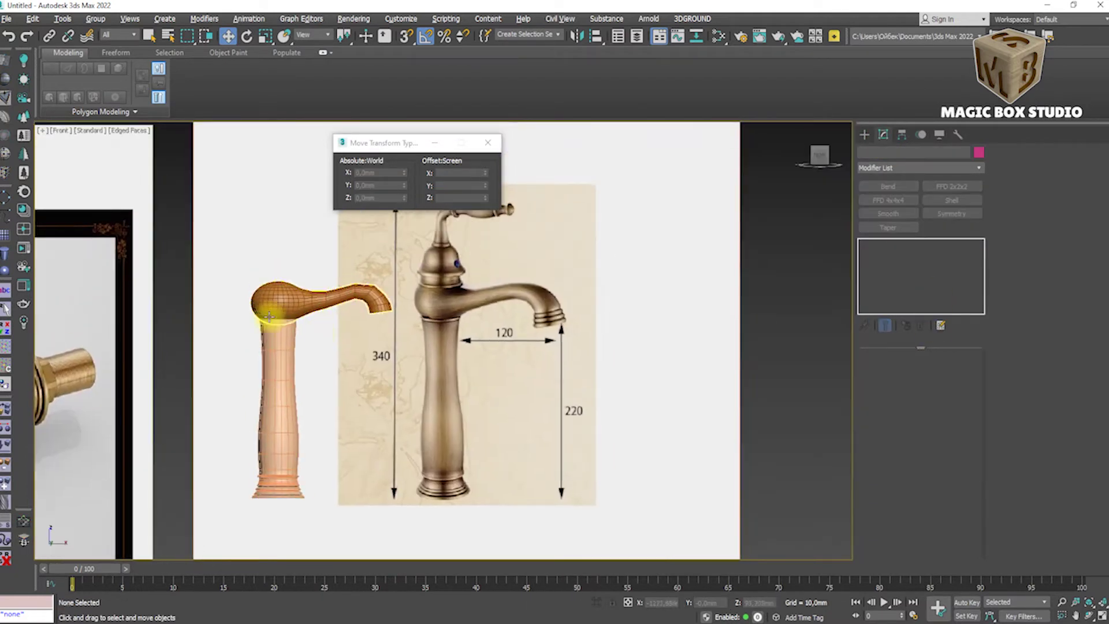
scroll(614, 347, "up", 3)
left_click(274, 352)
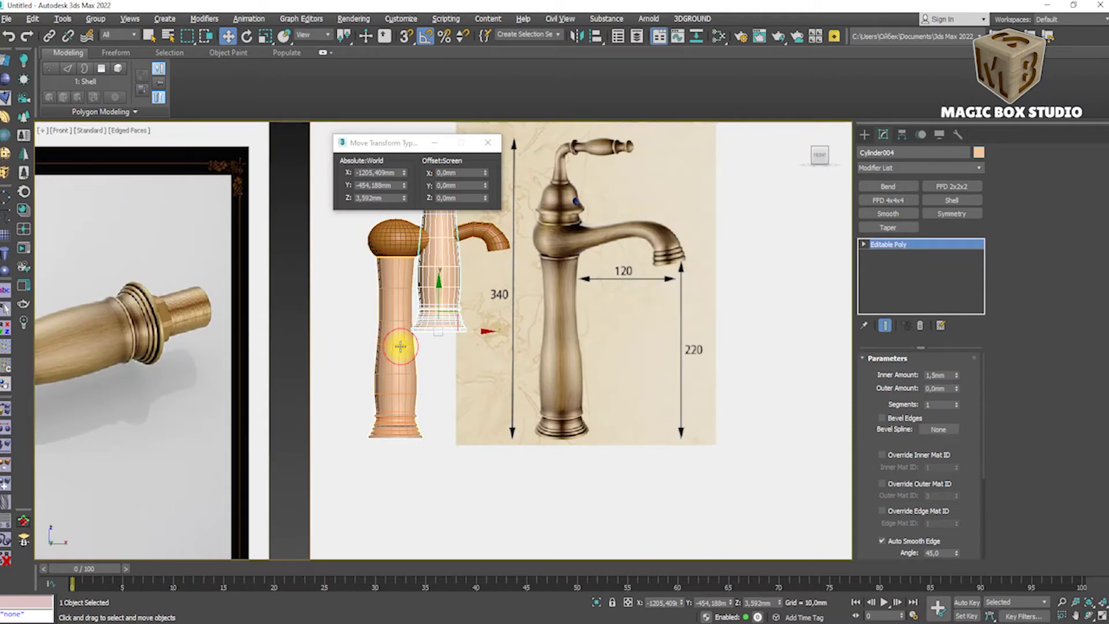
Confirm the stem copy and move it down to the faucet base.
key("ctrl+z")
key("ctrl+z")
left_click_drag(439, 260, 404, 292)
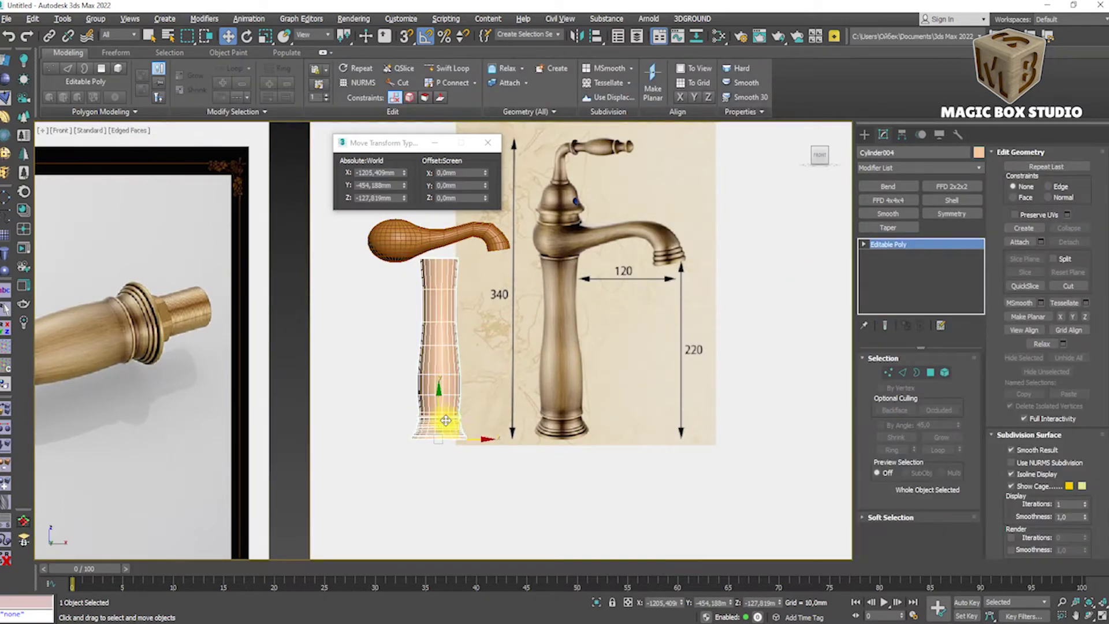
scroll(540, 252, "up", 3)
scroll(492, 255, "up", 2)
scroll(493, 255, "up", 4)
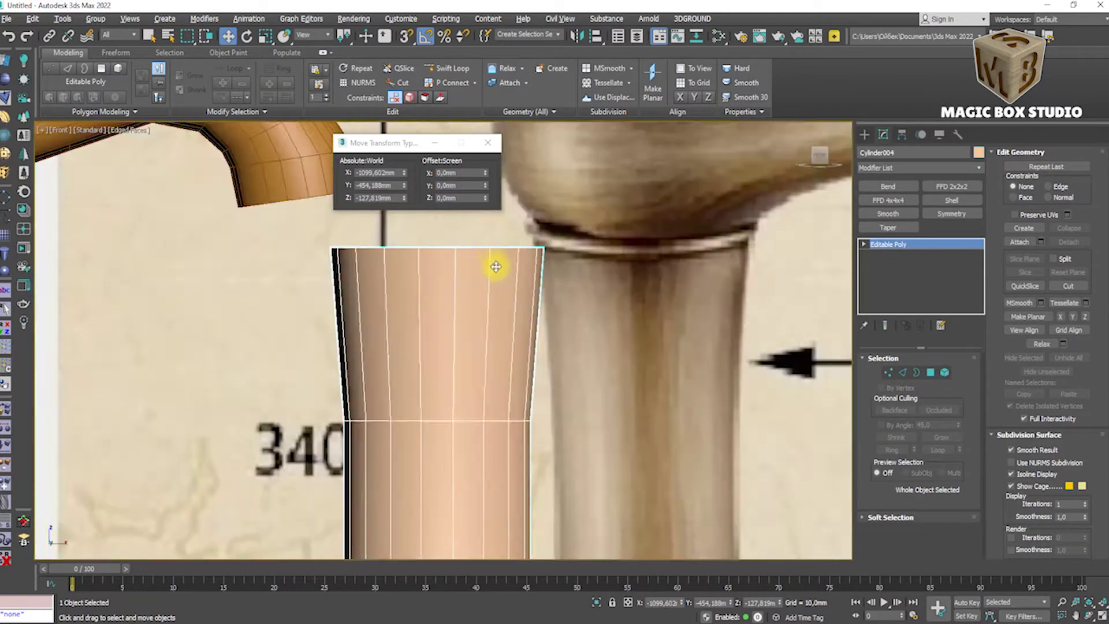
Bring the copy's open top into view and switch to Edge mode.
middle_click_drag(495, 264, 622, 297, "alt")
key("f")
scroll(466, 302, "up", 4)
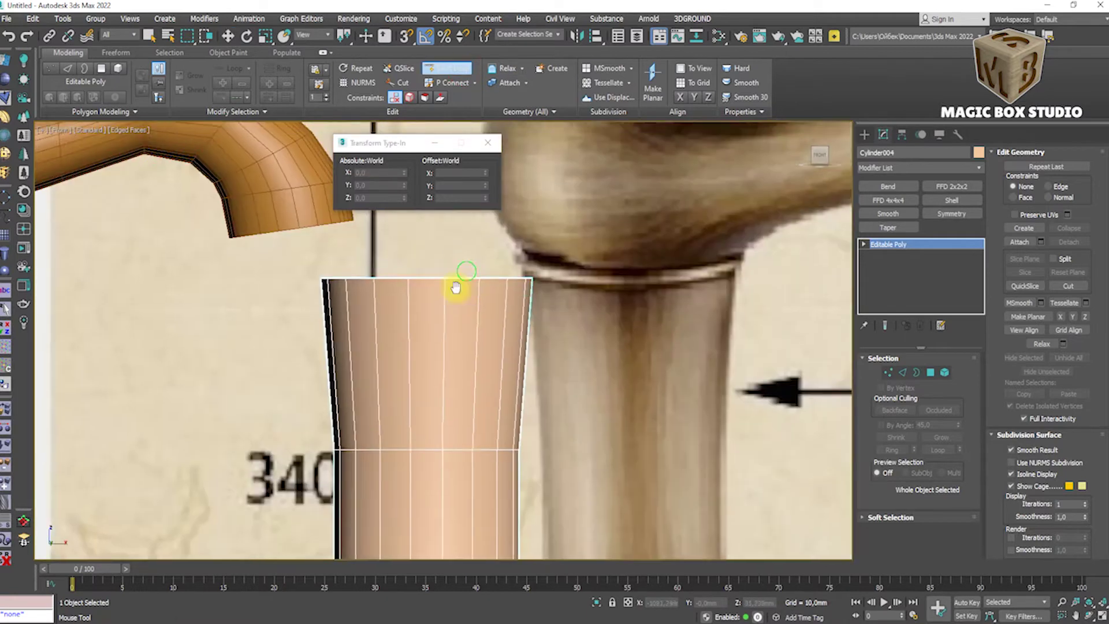
middle_click_drag(455, 290, 409, 333)
key("alt+shift+w")
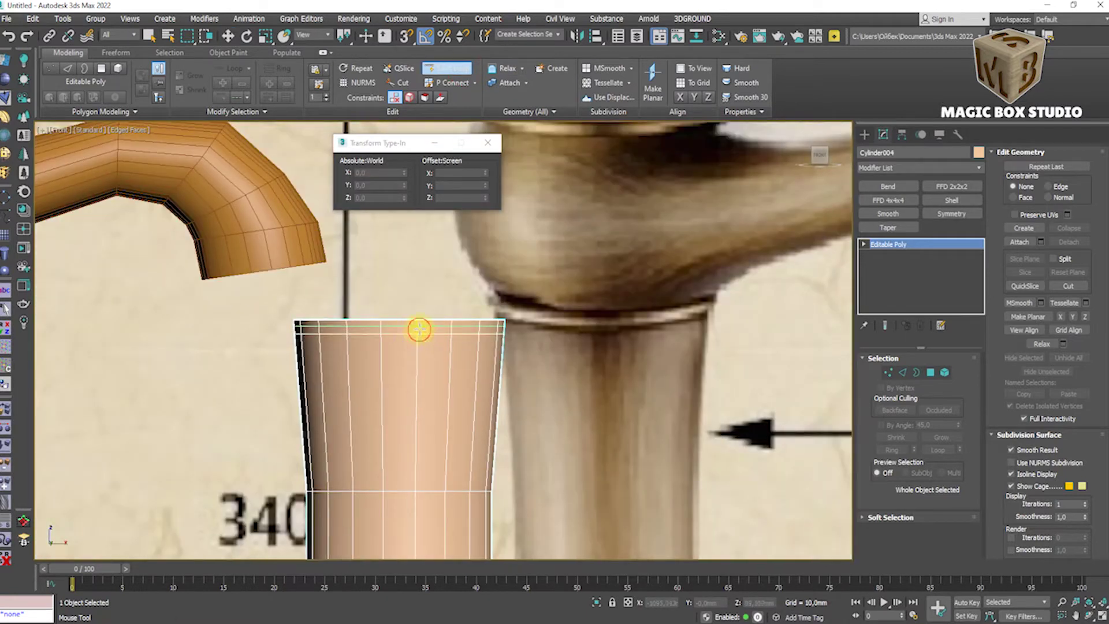
key("2")
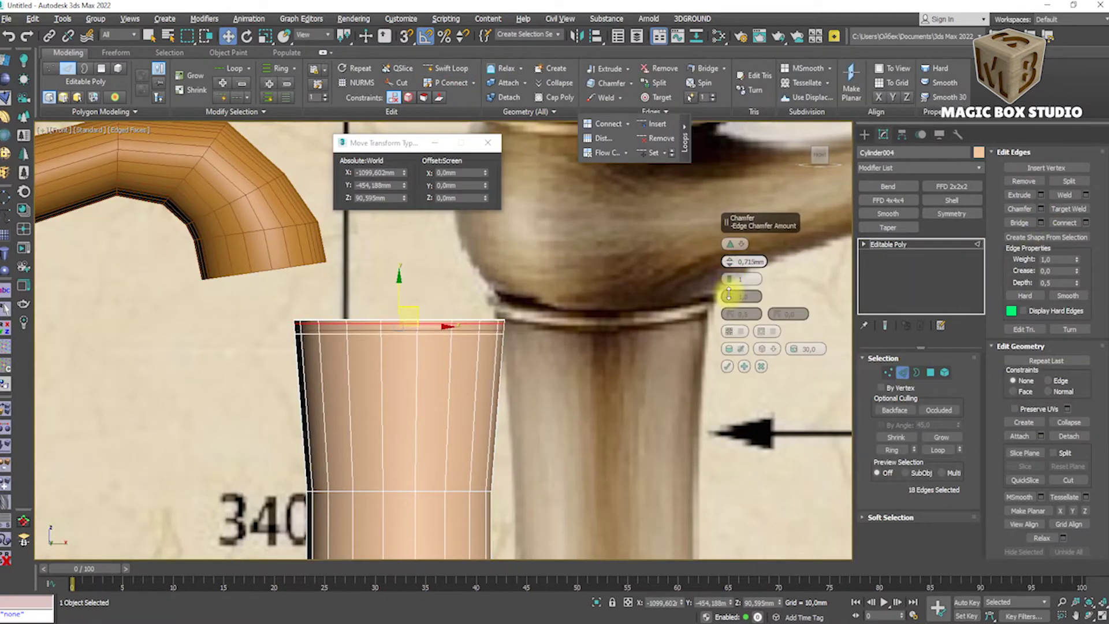
Extrude the top rim edge loop by a small amount to form the lip.
double_click(386, 334)
scroll(387, 341, "up", 3)
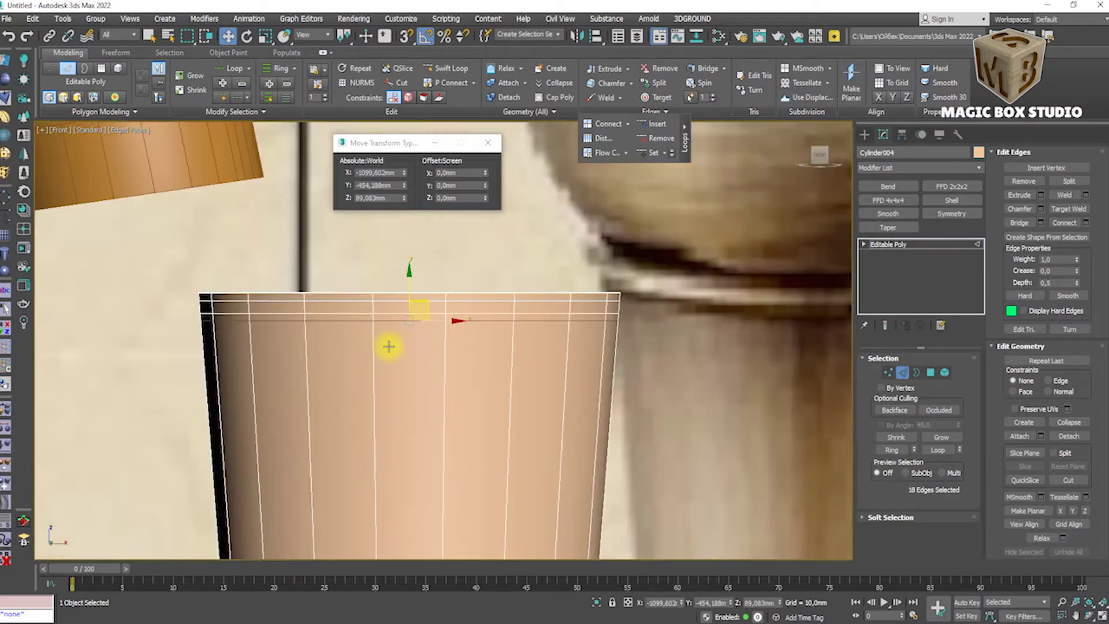
left_click(1040, 195)
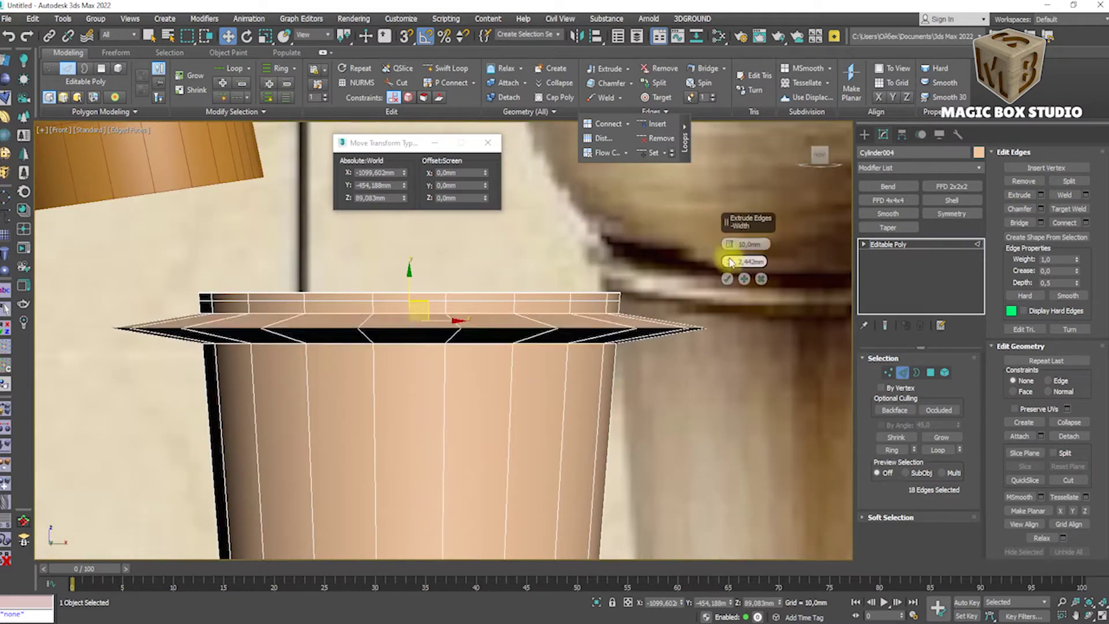
scroll(569, 301, "up", 6)
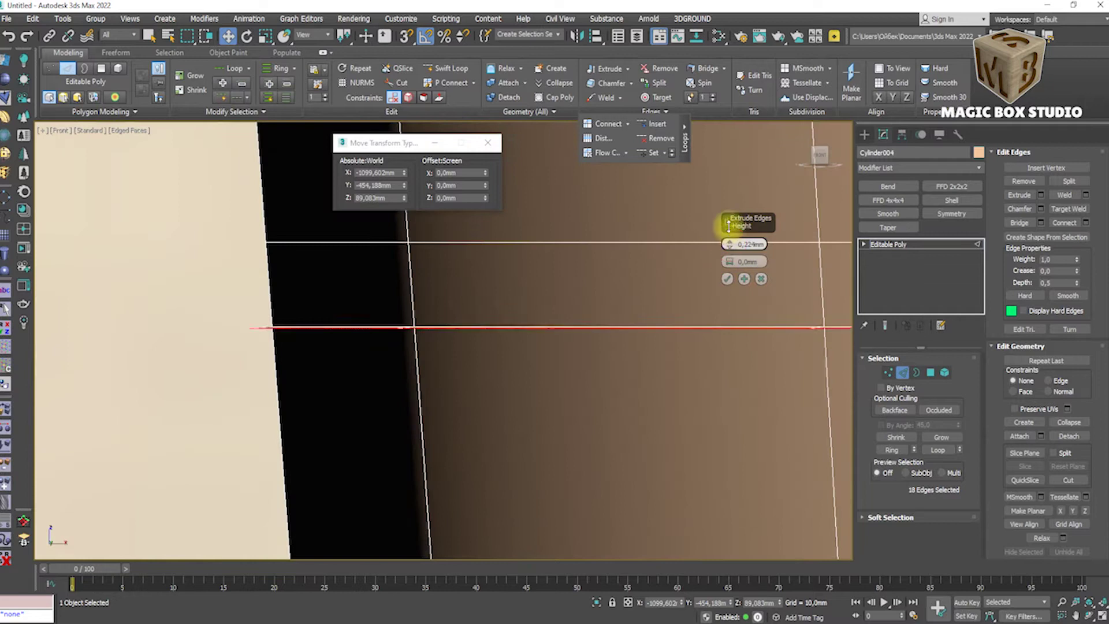
left_click_drag(729, 229, 757, 592)
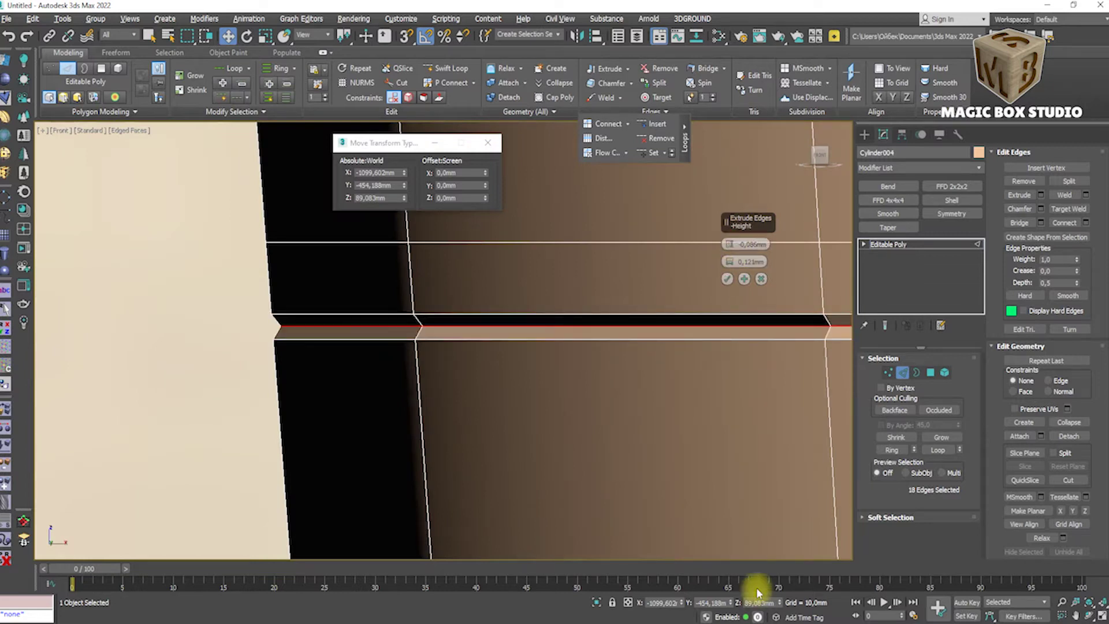
left_click(727, 279)
Nudge the selected rim edge loop and scale it down slightly.
scroll(543, 341, "up", 3)
scroll(537, 323, "up", 2)
scroll(531, 327, "up", 1)
scroll(93, 352, "down", 2)
left_click_drag(486, 202, 487, 198)
middle_click_drag(451, 223, 584, 192)
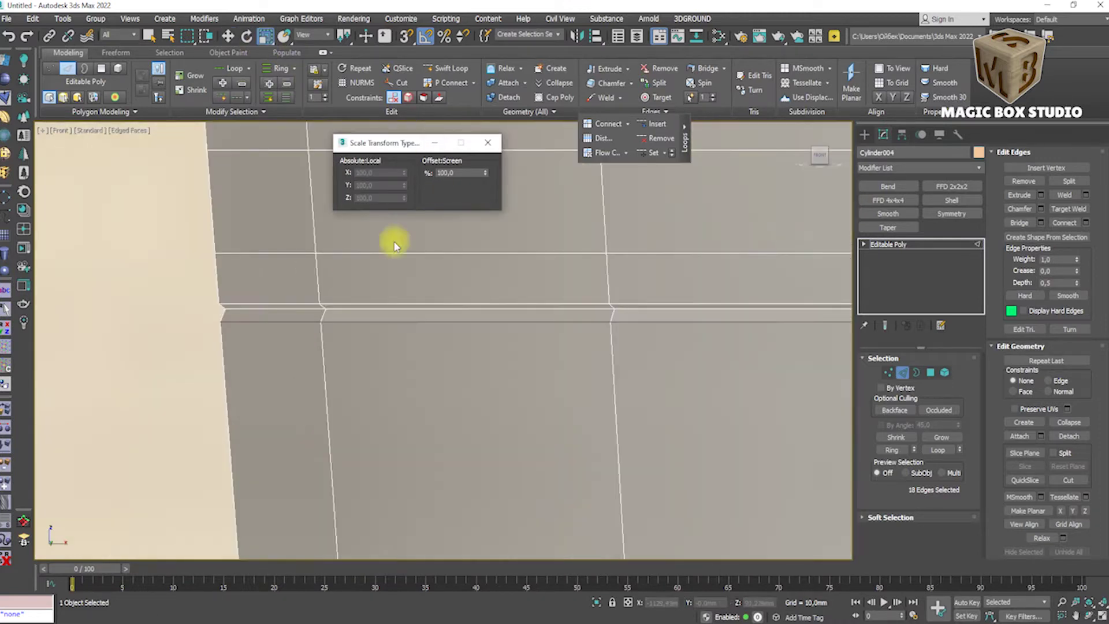
scroll(435, 189, "up", 1)
left_click_drag(485, 173, 488, 181)
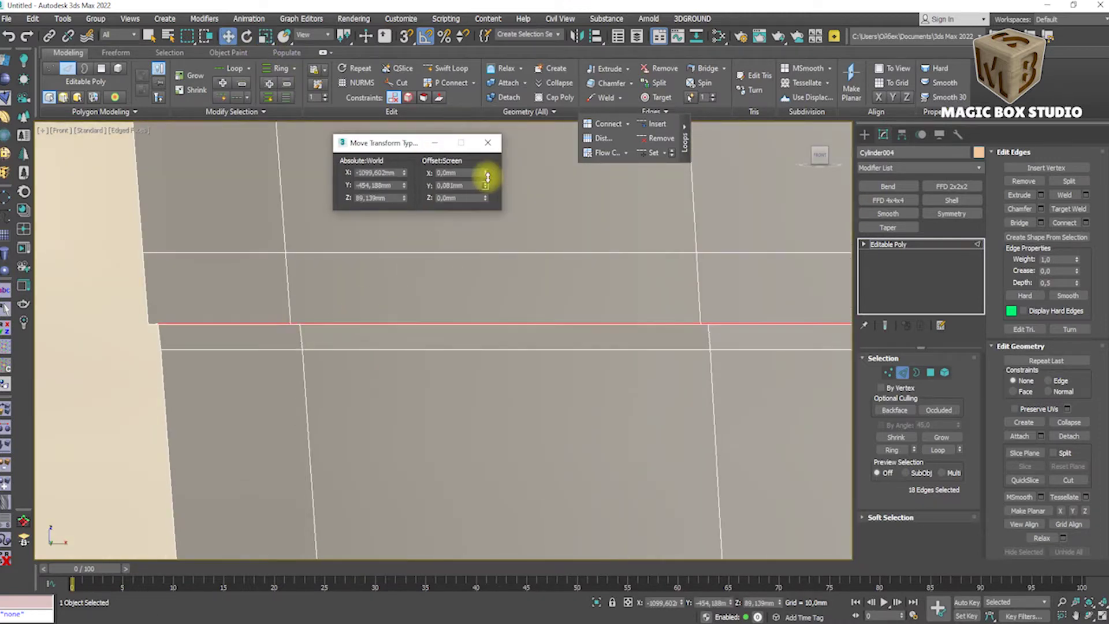
scroll(255, 320, "down", 3)
Turn off see-through display and inspect the rim from the front view.
key("alt+x")
middle_click_drag(674, 362, 428, 324, "alt")
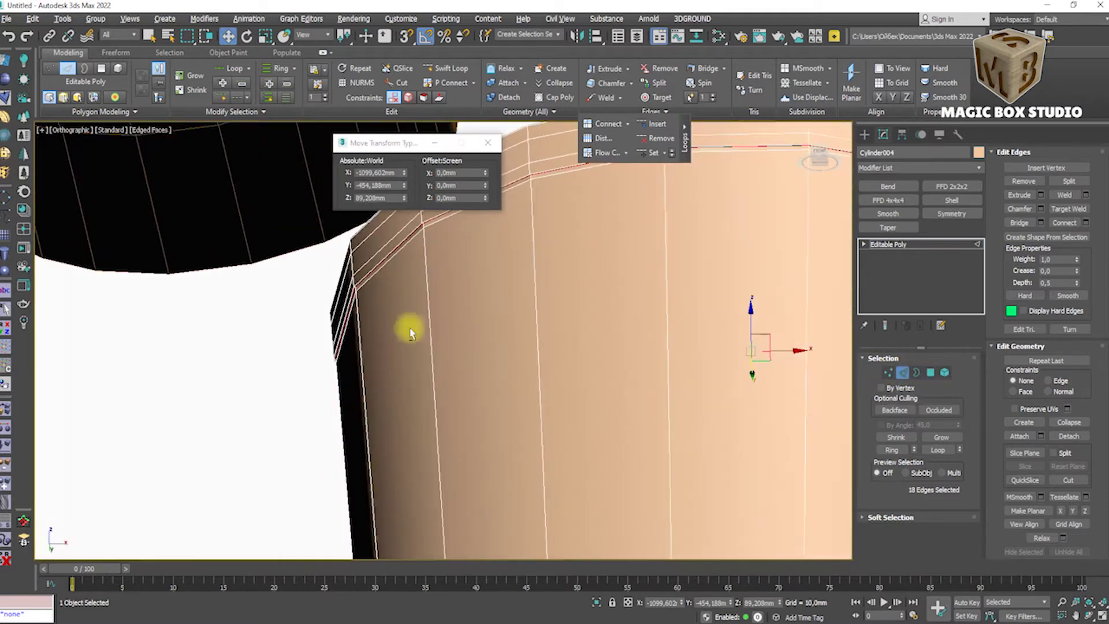
key("f")
scroll(375, 340, "down", 5)
scroll(370, 359, "up", 3)
Raise an edge loop on the rim slightly in an angled close-up.
key("4")
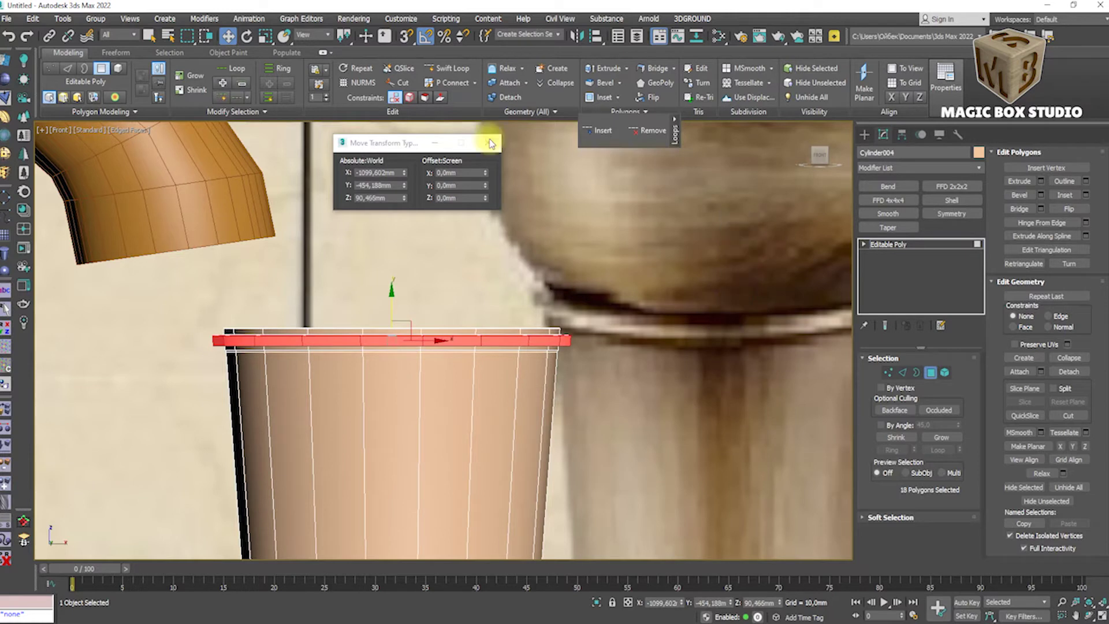
key("alt+shift+w")
scroll(431, 336, "up", 2)
key("2")
middle_click_drag(473, 326, 186, 359, "alt")
scroll(235, 329, "up", 4)
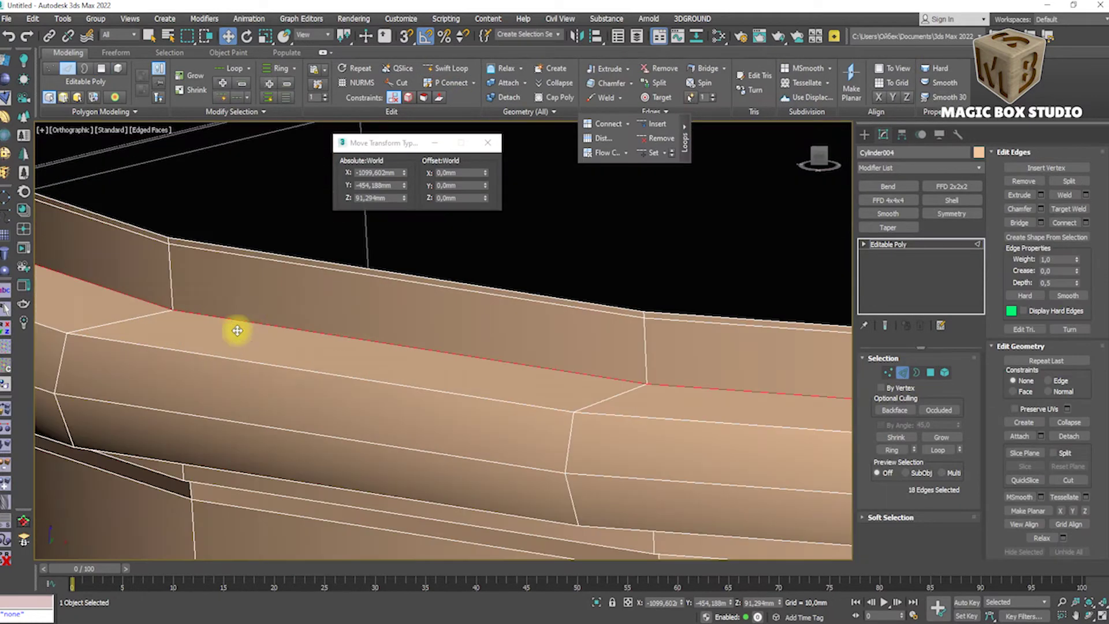
scroll(248, 317, "down", 4)
scroll(247, 317, "up", 5)
left_click(484, 199)
left_click_drag(484, 199, 484, 173)
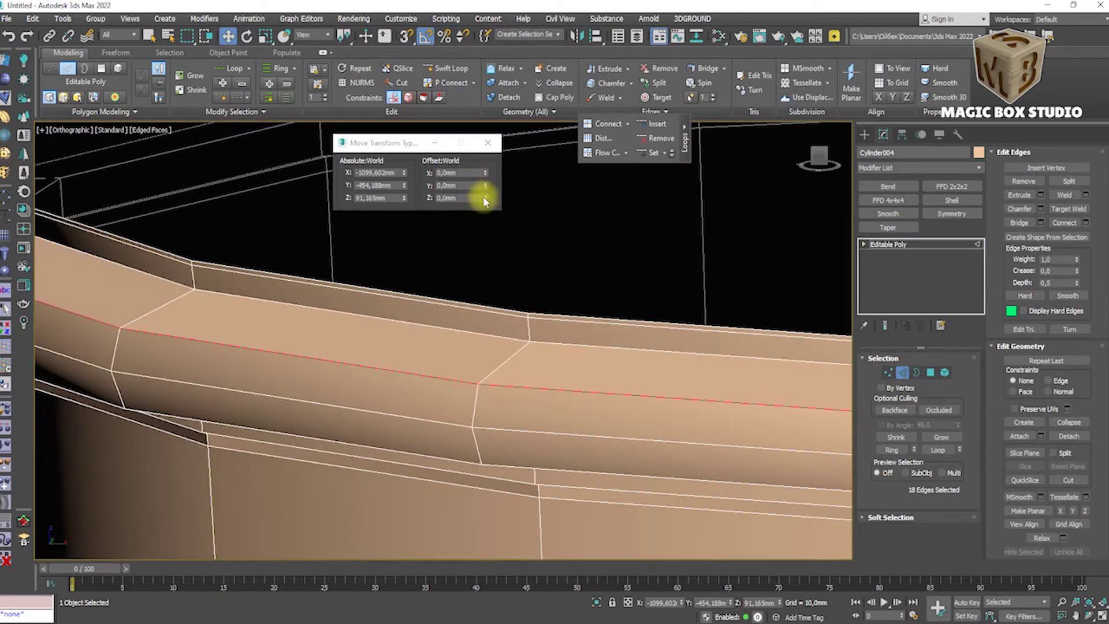
left_click(444, 72)
Toggle the smoothed preview and edged faces to inspect the cup top.
scroll(478, 240, "down", 3)
mouse_move(478, 369)
middle_mouse_down("alt")
mouse_move(358, 341)
mouse_move(420, 377)
middle_mouse_up("alt")
key("f")
key("F4")
key("2")
key("ctrl+BackSpace")
scroll(522, 375, "down", 3)
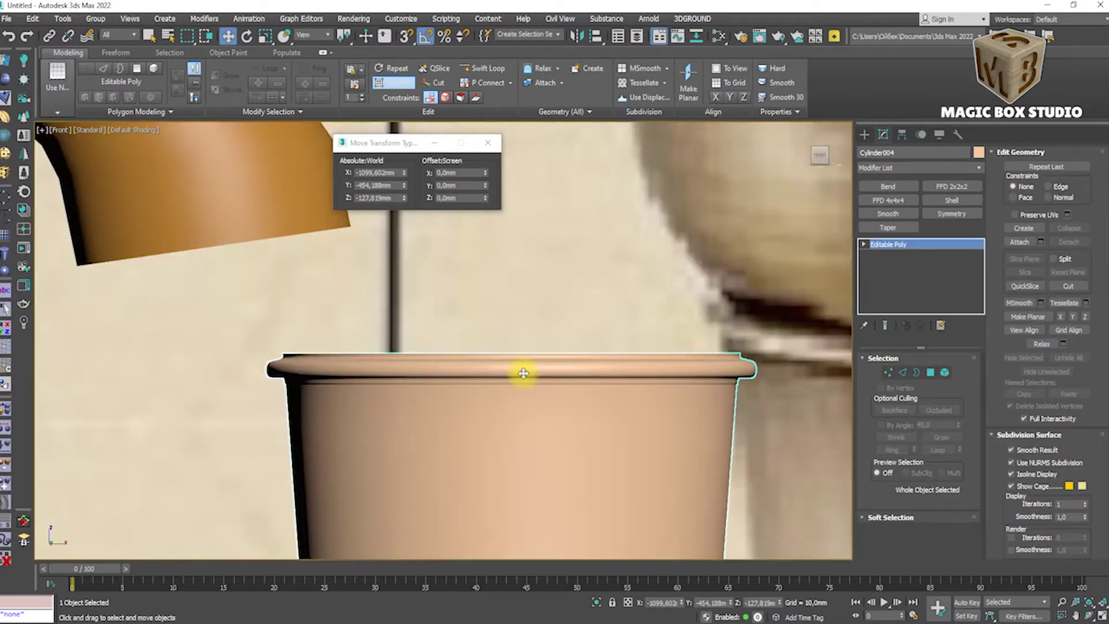
scroll(464, 372, "up", 4)
key("ctrl+BackSpace")
key("F4")
scroll(420, 370, "down", 5)
scroll(339, 279, "up", 5)
scroll(339, 280, "up", 2)
Lower the edge loop under the rim slightly, then undo the last adjustment.
left_click(902, 372)
double_click(591, 410)
left_click_drag(590, 410, 587, 416)
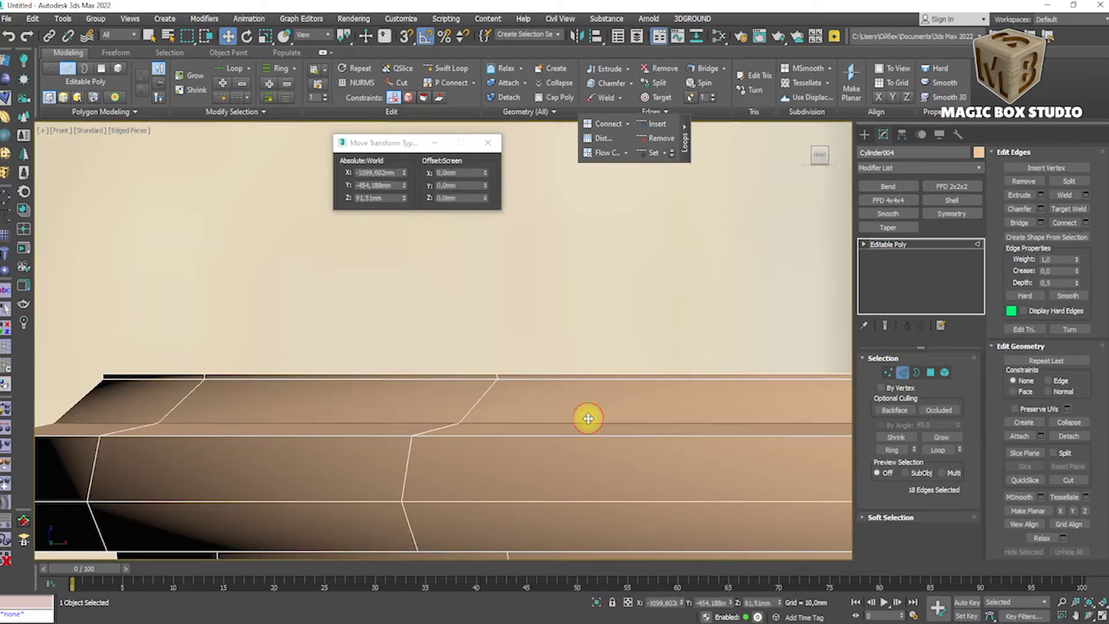
scroll(453, 329, "down", 3)
scroll(683, 314, "up", 4)
left_click_drag(683, 314, 684, 311)
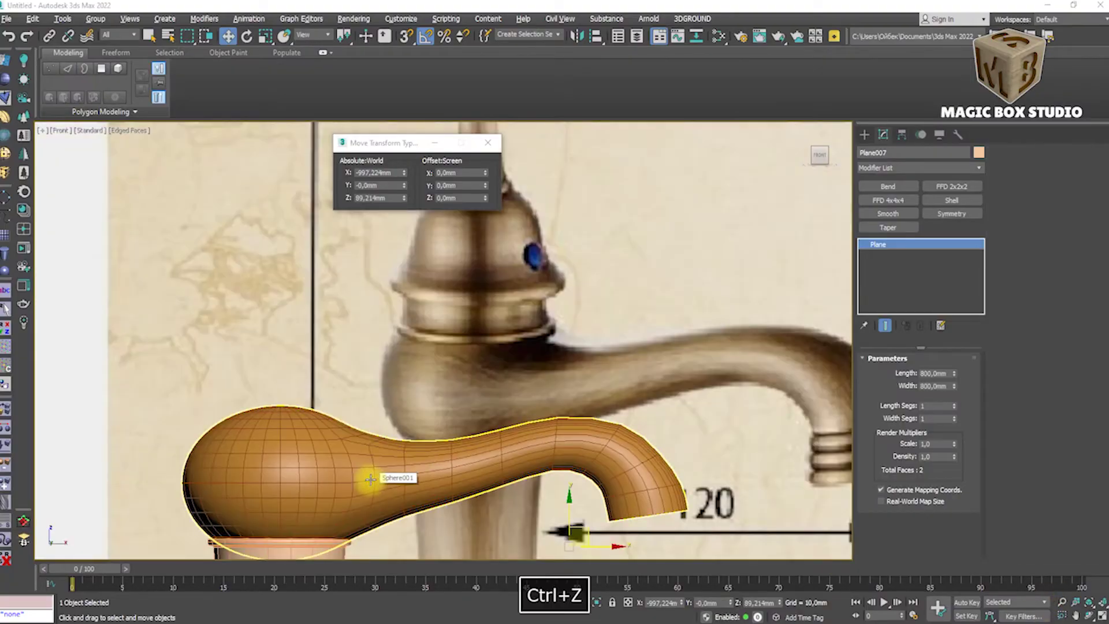
key("ctrl+z")
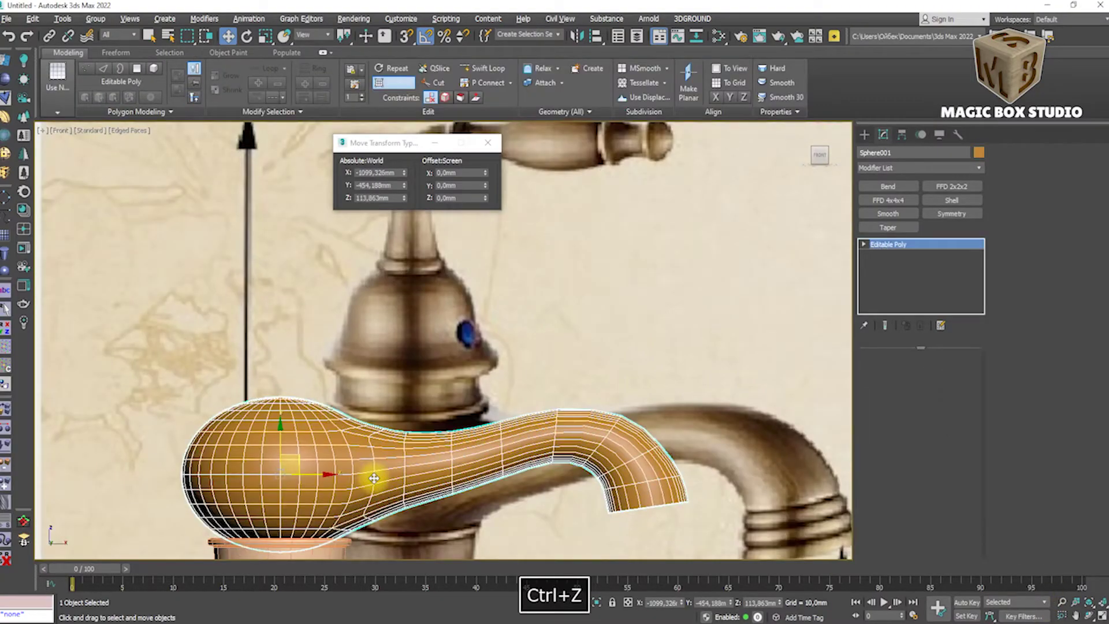
Undo back to before the shell and add a Shell modifier with 1.2 mm inner amount.
key("ctrl+z")
key("ctrl+z")
key("ctrl+z")
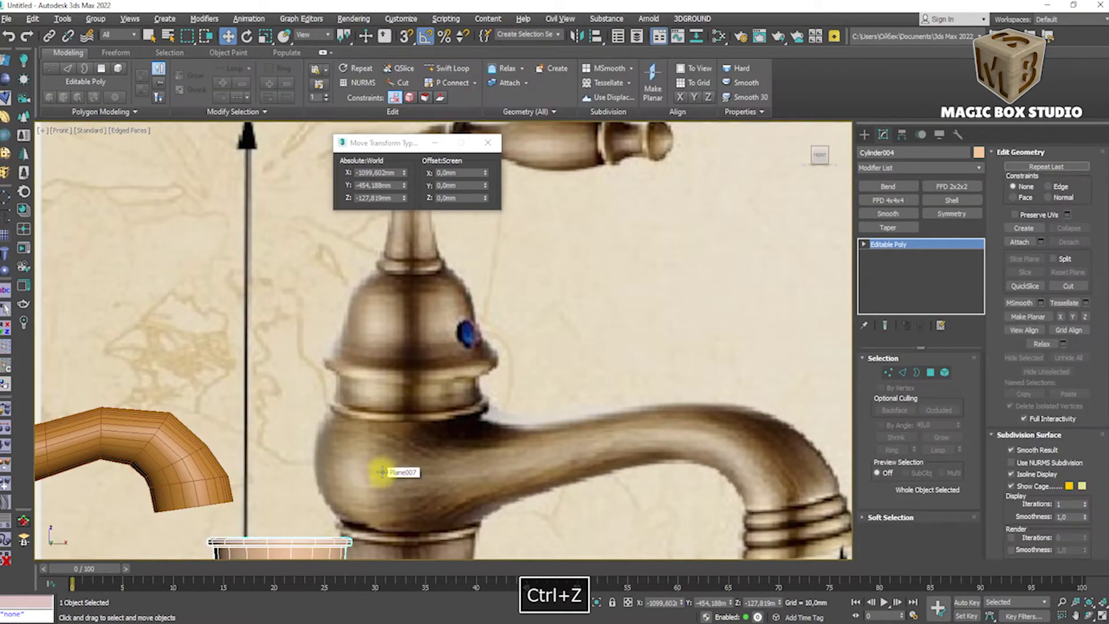
key("ctrl+z")
key("ctrl+z")
left_click(876, 168)
scroll(875, 169, "down", 10)
left_click(876, 219)
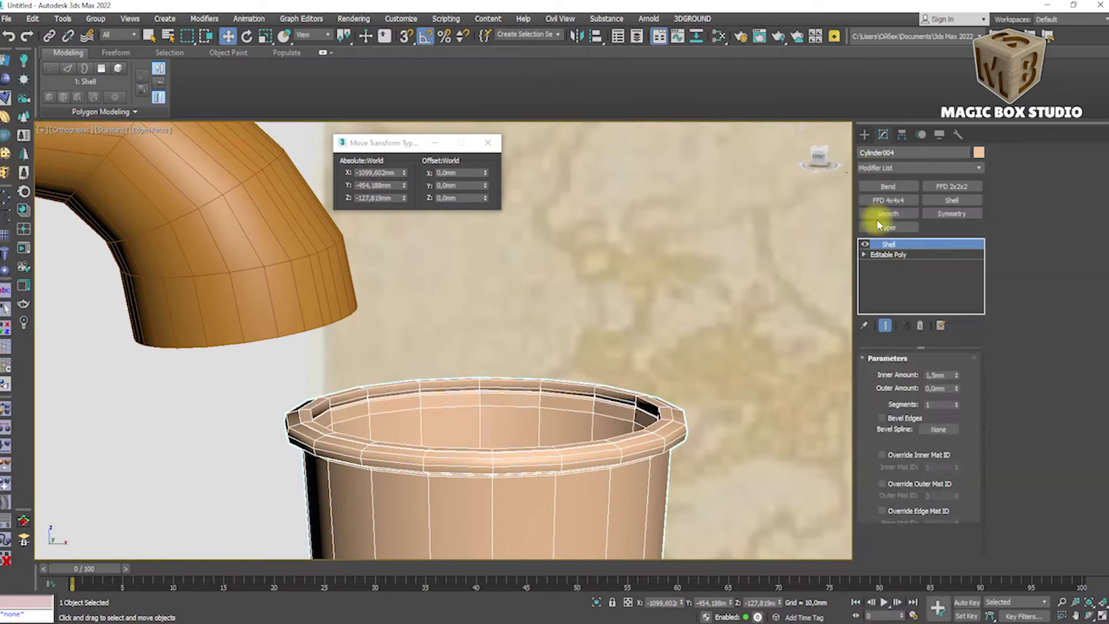
Clone the stem off to the side and convert the stem to Editable Poly.
right_click(532, 470)
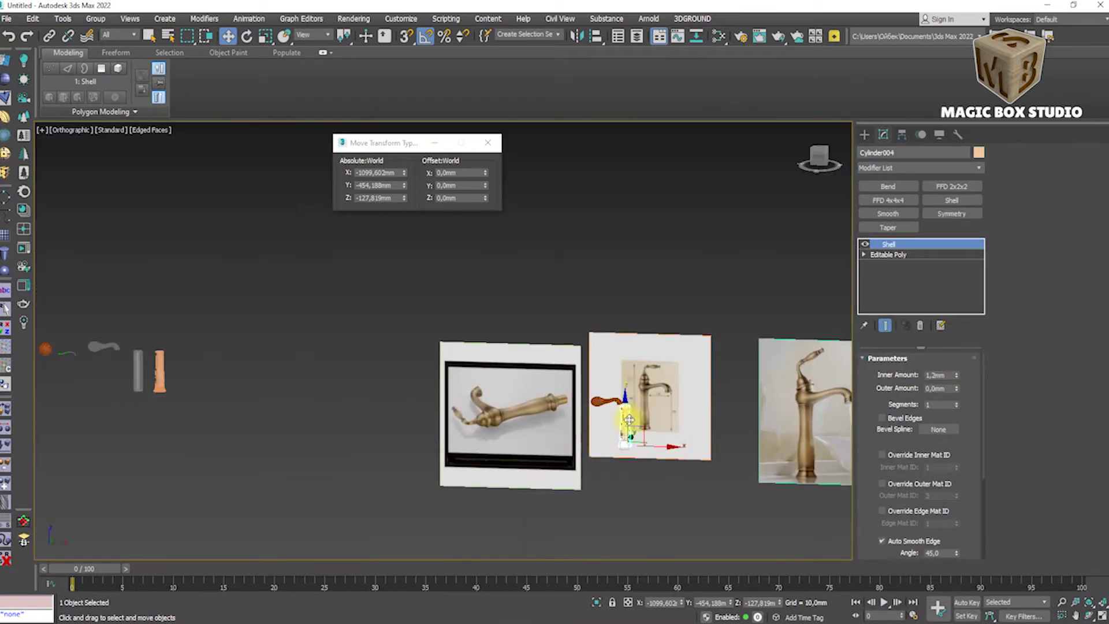
left_click_drag(549, 450, 548, 419, "shift")
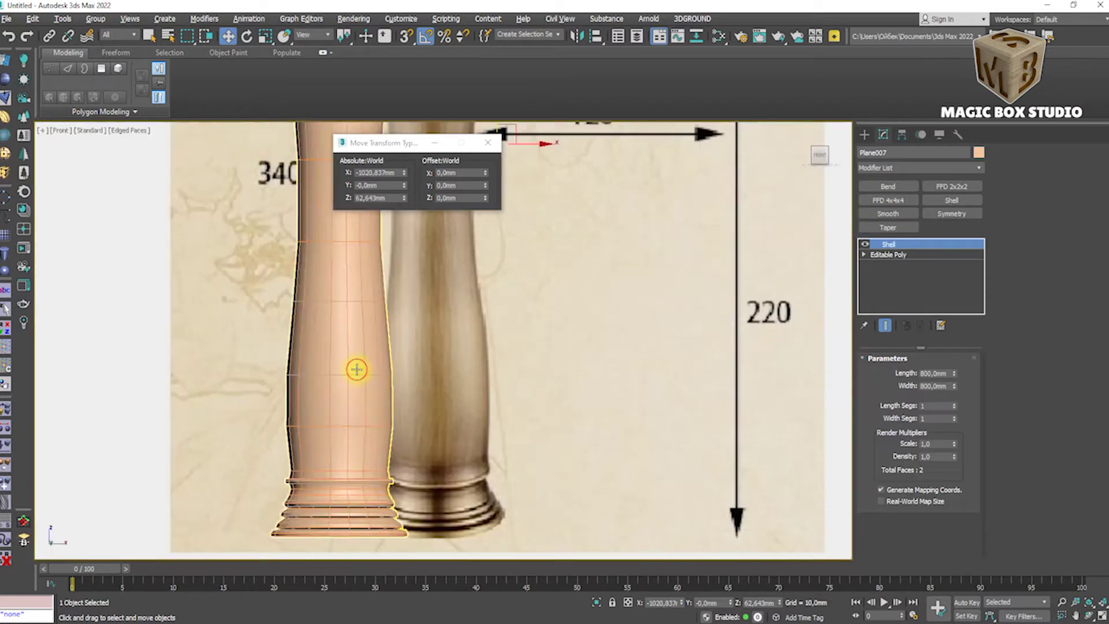
right_click(433, 387)
left_click(472, 521)
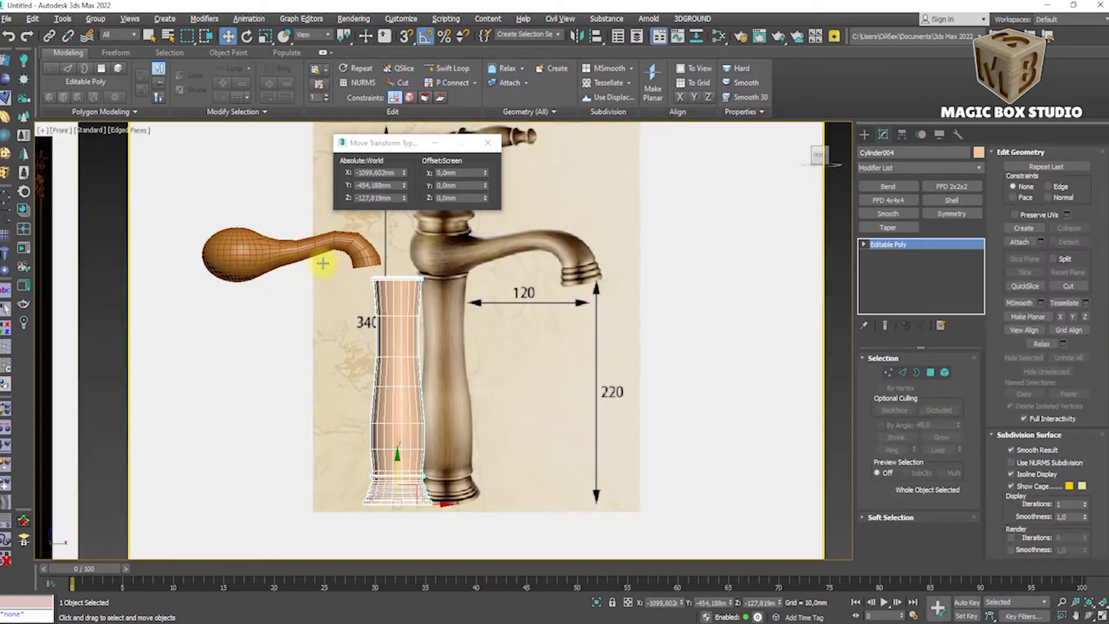
Move the spout sphere over the top of the stem.
left_click(710, 387)
left_click_drag(361, 233, 389, 285)
scroll(388, 284, "up", 5)
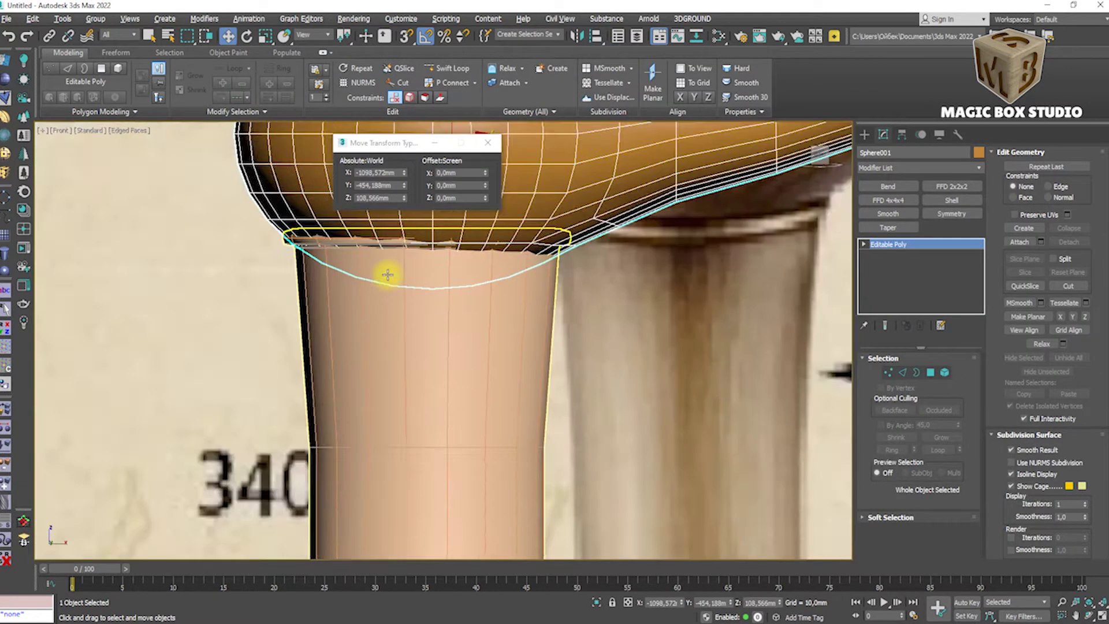
scroll(488, 359, "up", 2)
key("t")
key("alt+x")
key("z")
key("F4")
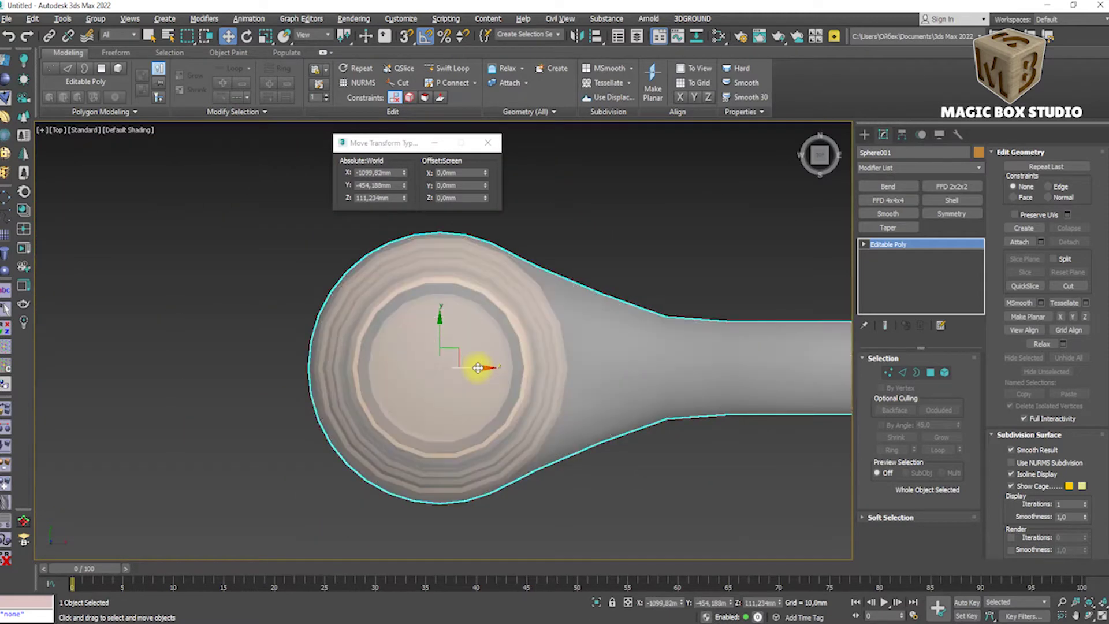
Check the spout is centred on the stem at Z 111.234 mm, then open Mirror settings.
key("f")
left_click(459, 499)
key("t")
scroll(453, 372, "up", 2)
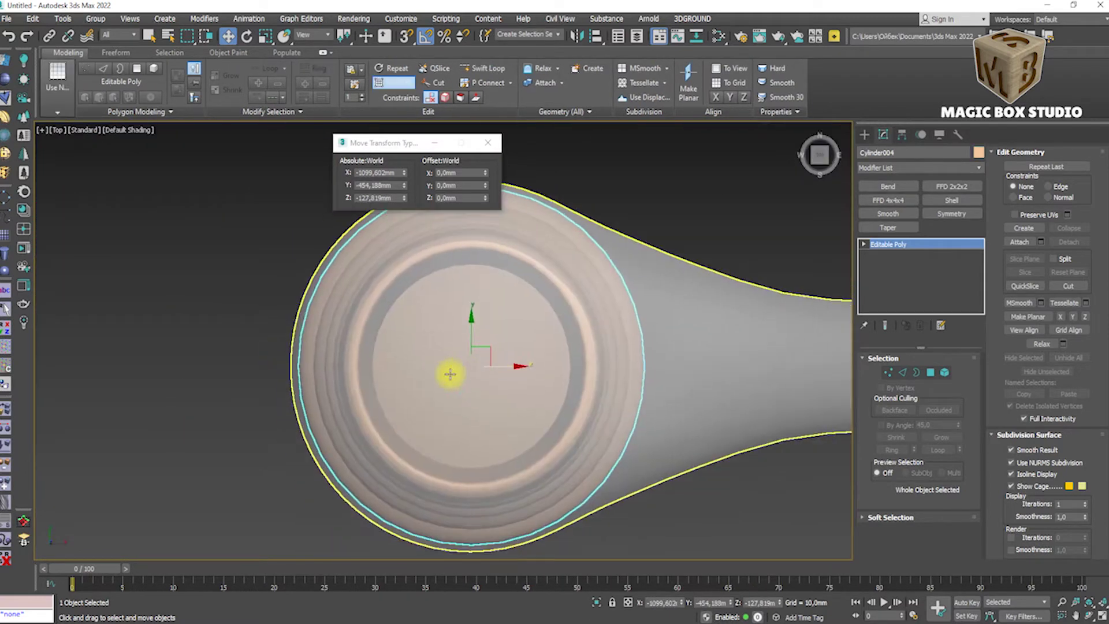
key("f")
left_click(477, 280)
key("alt+x")
scroll(459, 367, "up", 2)
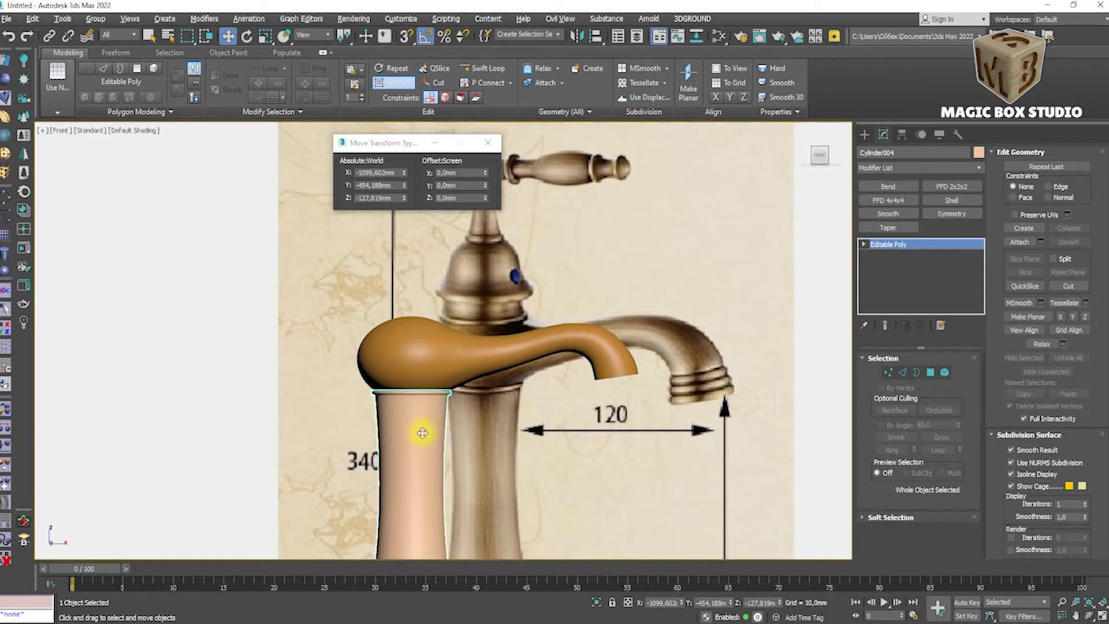
scroll(422, 432, "down", 5)
left_click(577, 36)
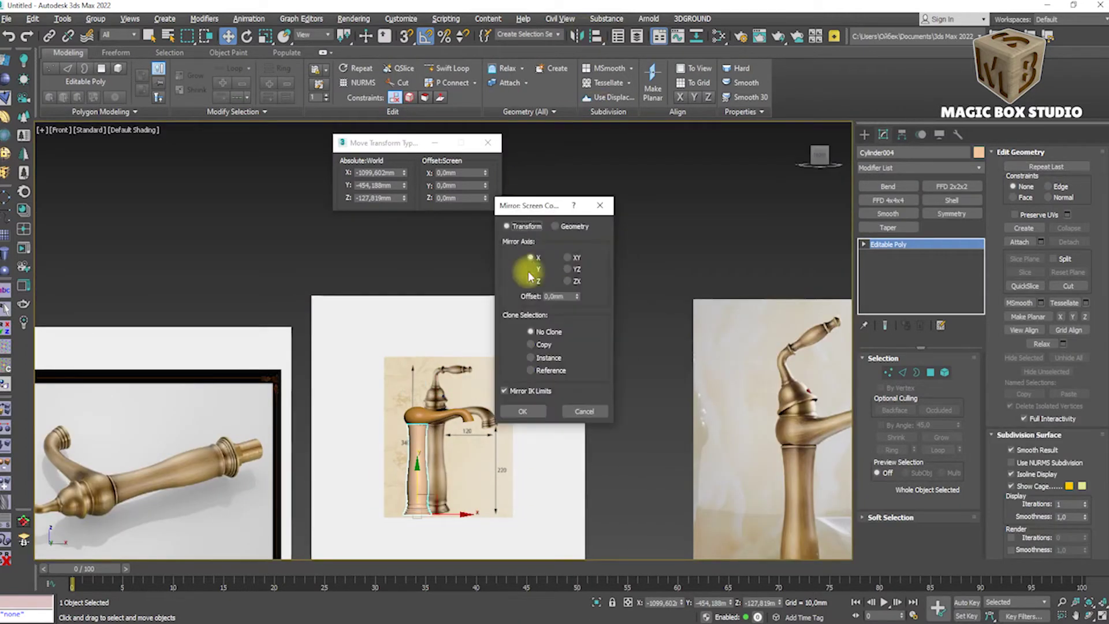
Mirror a copy of the stem along Y and select the copy.
left_click(532, 344)
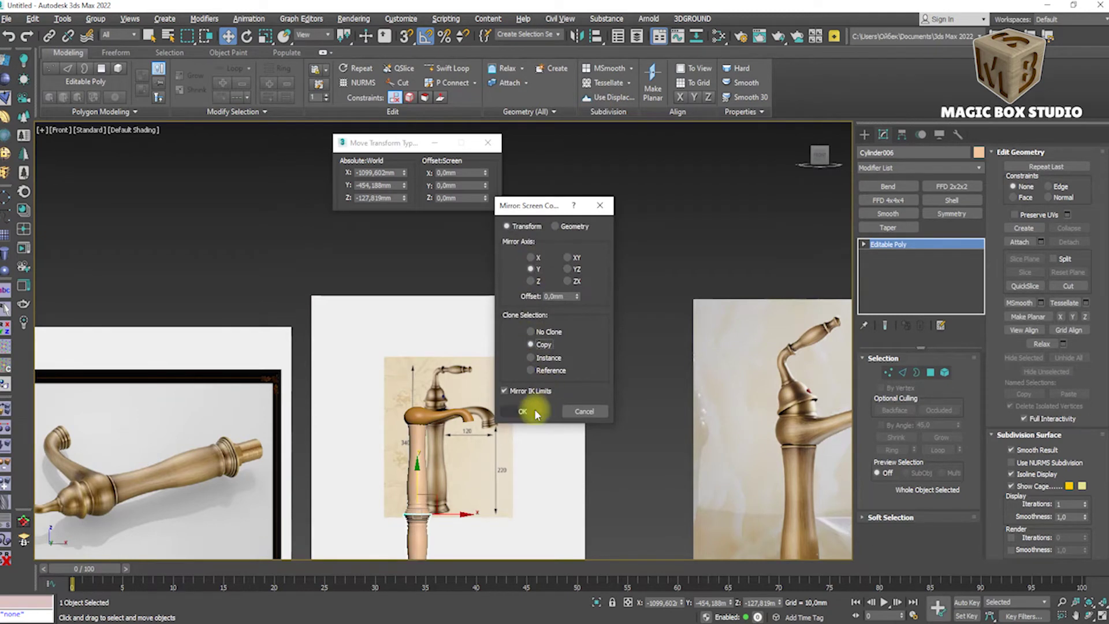
left_click(534, 411)
scroll(426, 366, "up", 5)
left_click(577, 514)
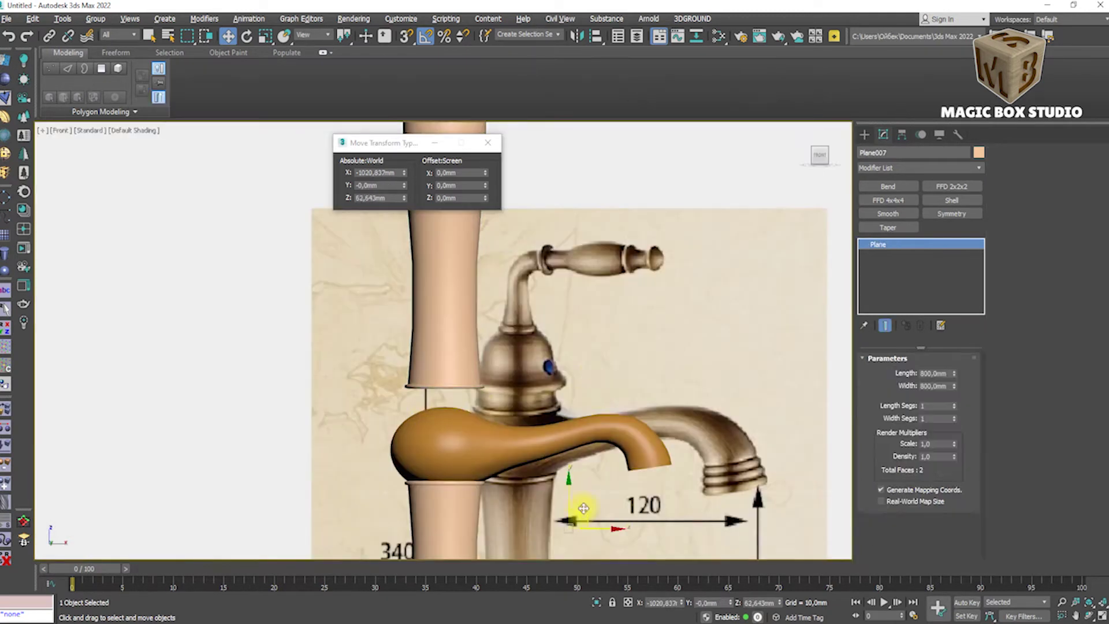
left_click(442, 346)
Delete the upper polygons of the mirrored copy, leaving a short ring.
left_click(930, 372)
key("F4")
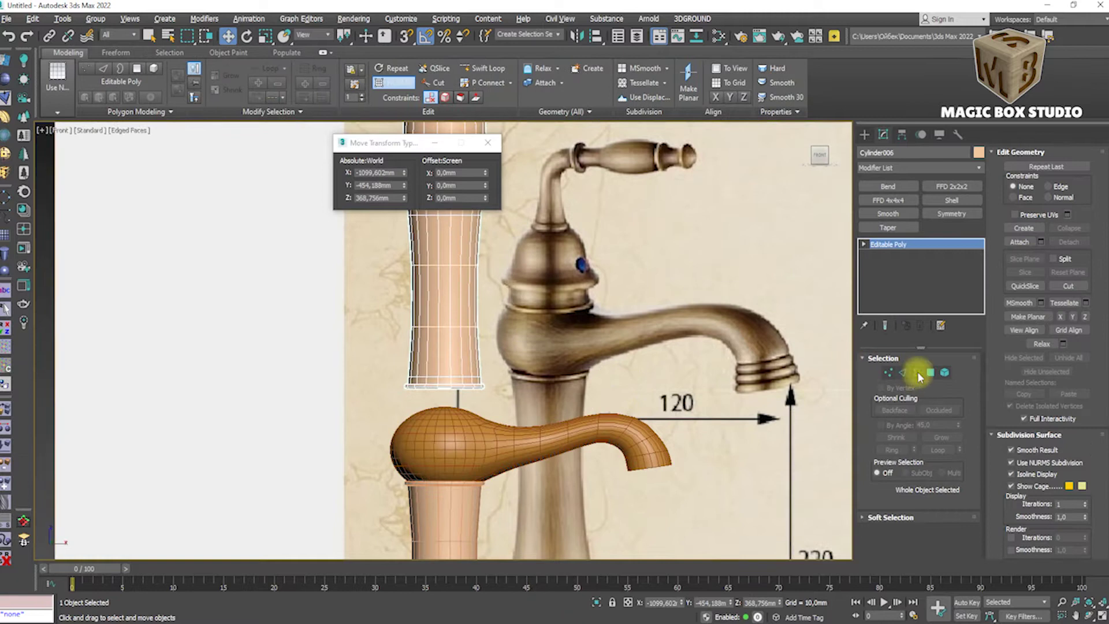
scroll(570, 279, "down", 3)
key("ctrl+a")
key("Delete")
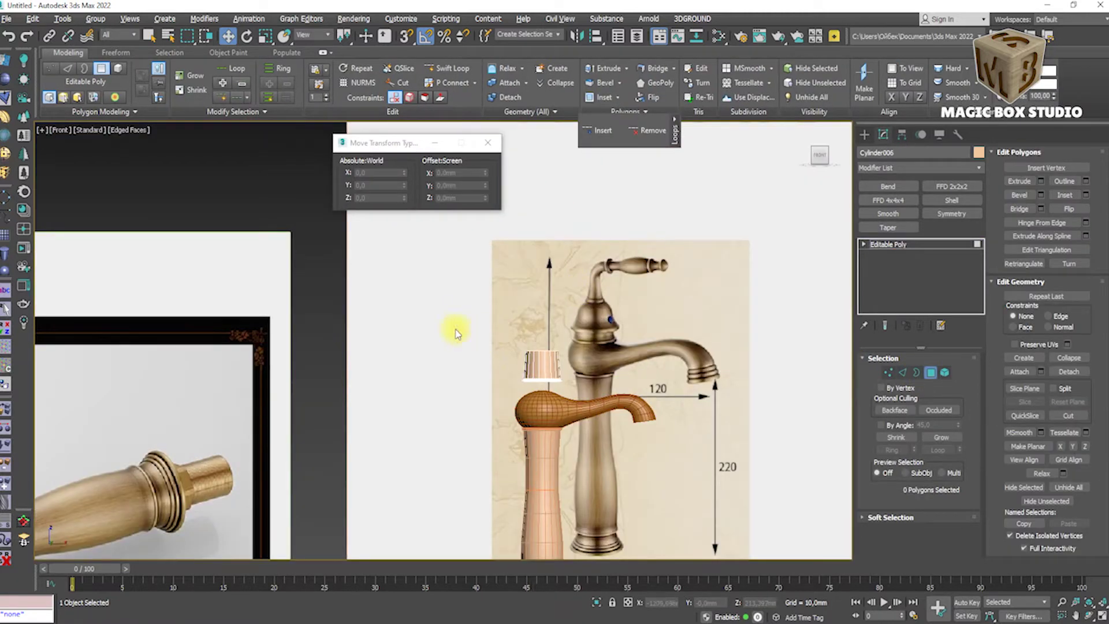
scroll(456, 323, "up", 5)
scroll(474, 282, "down", 4)
key("4")
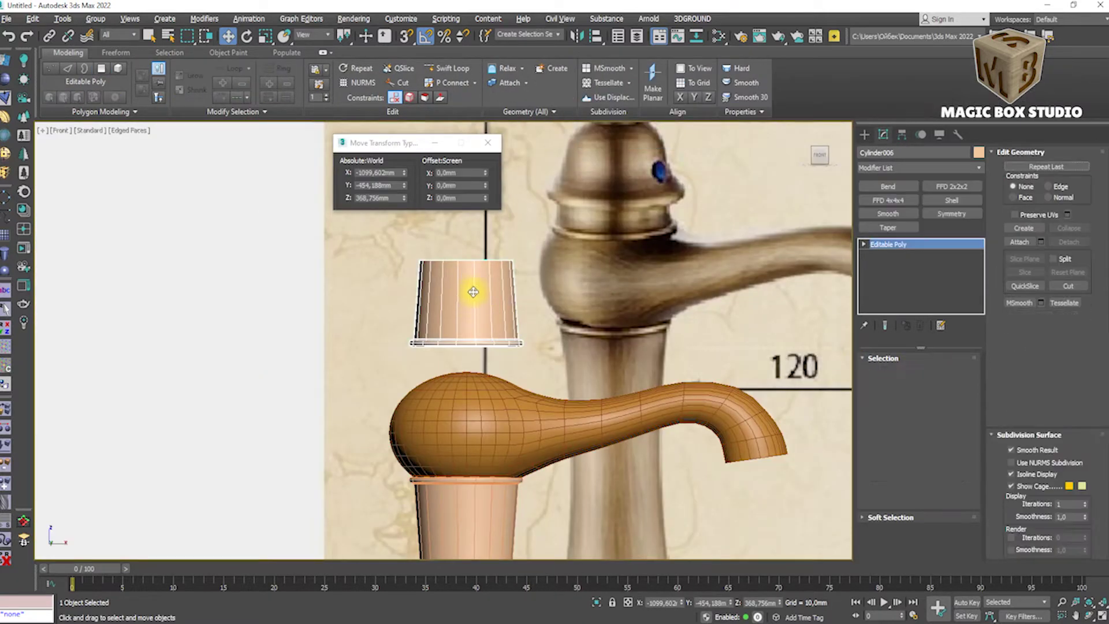
Move the ring piece down onto the spout and shift the reference image to match.
left_click_drag(470, 287, 460, 308)
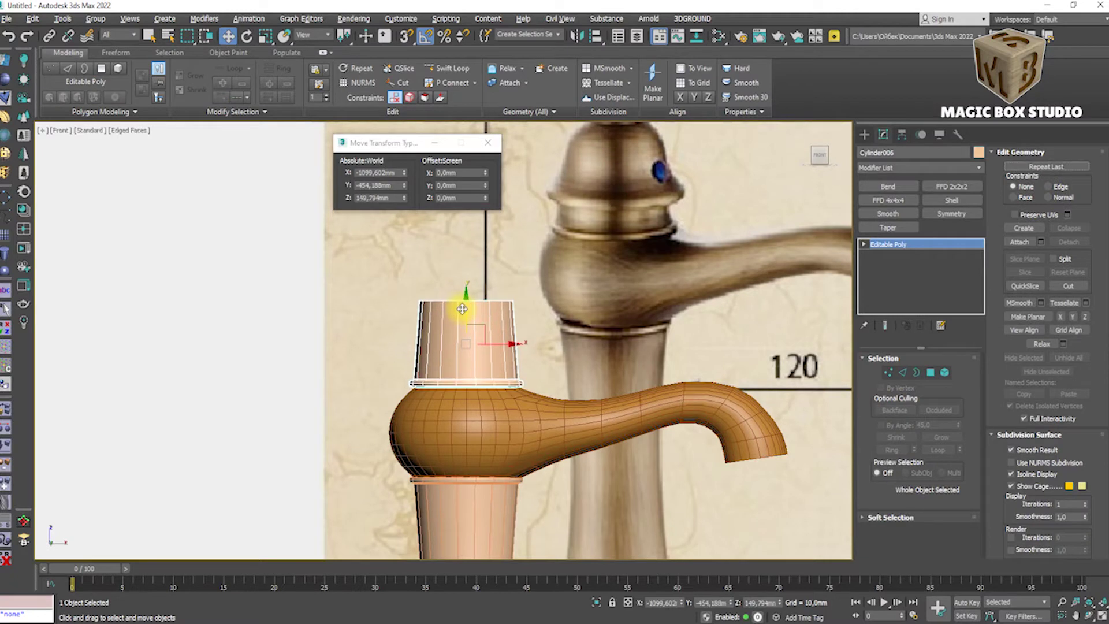
scroll(462, 309, "up", 2)
middle_click_drag(495, 372, 516, 402)
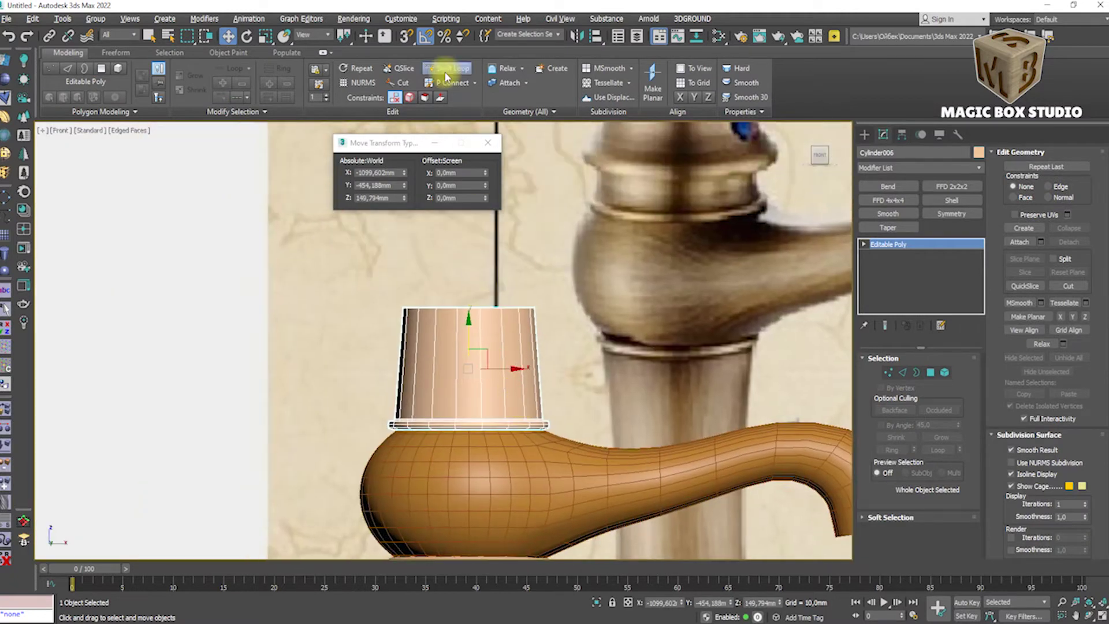
scroll(479, 390, "down", 3)
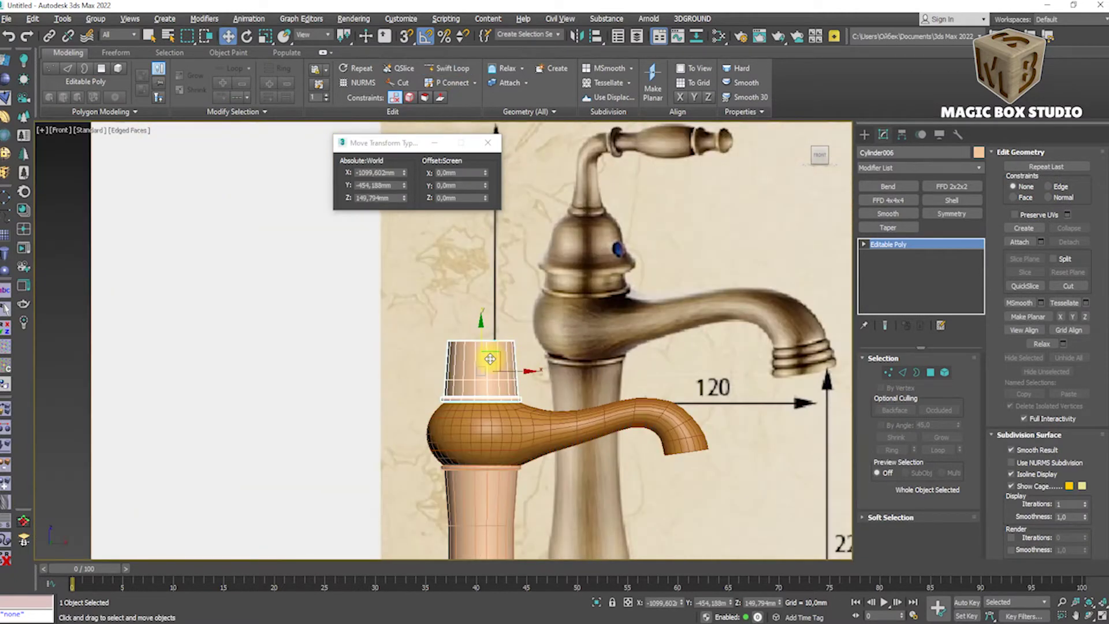
scroll(490, 359, "up", 2)
key("3")
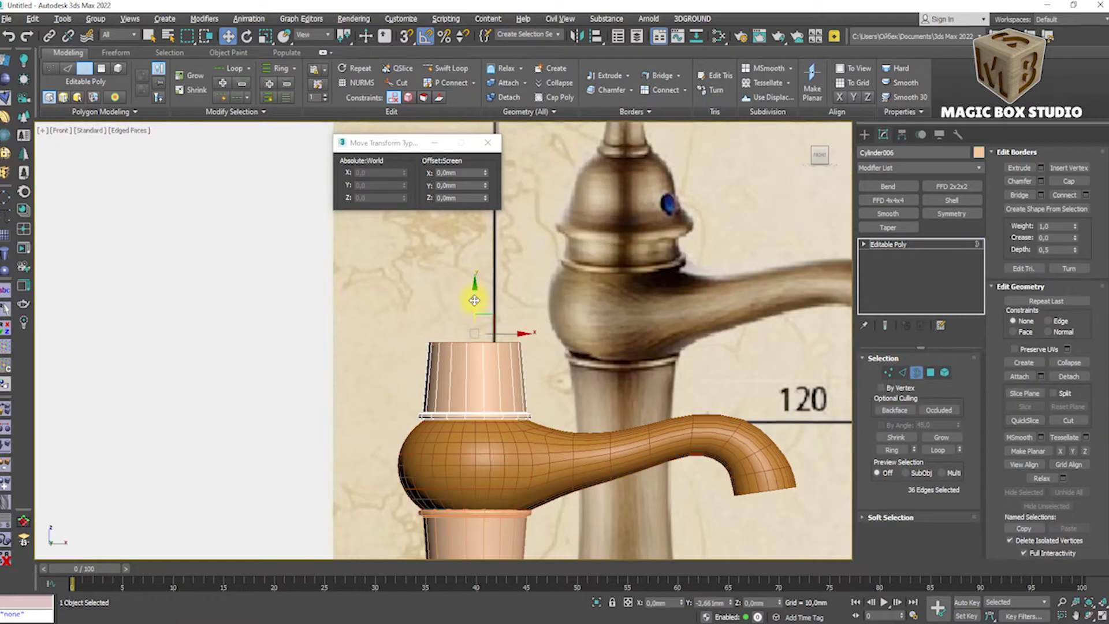
left_click(649, 282)
left_click_drag(701, 397, 691, 566)
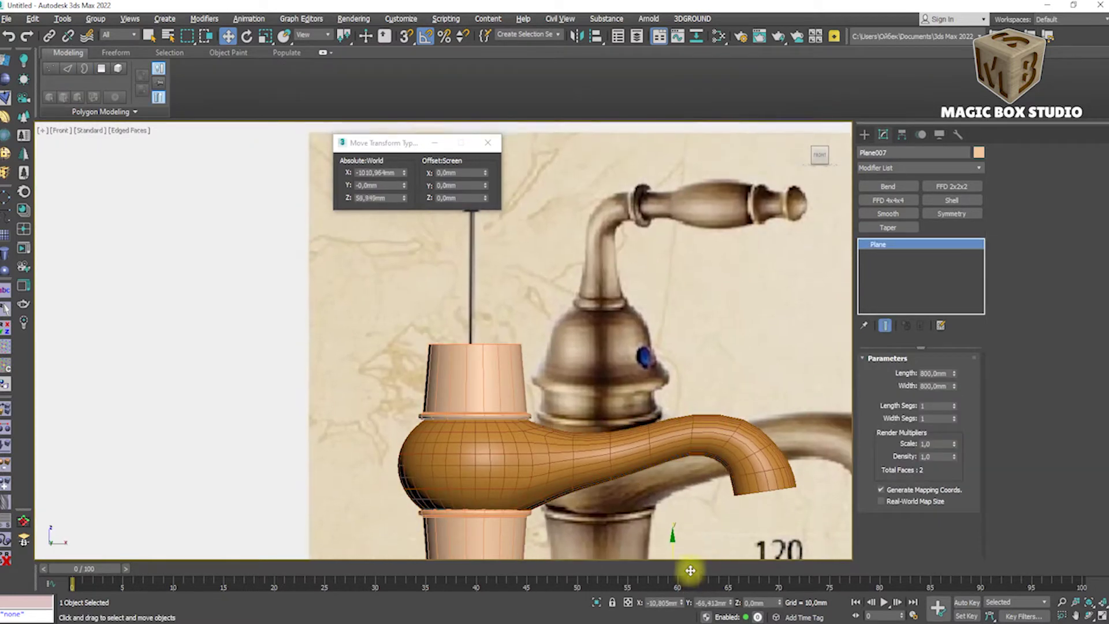
left_click(503, 382)
key("3")
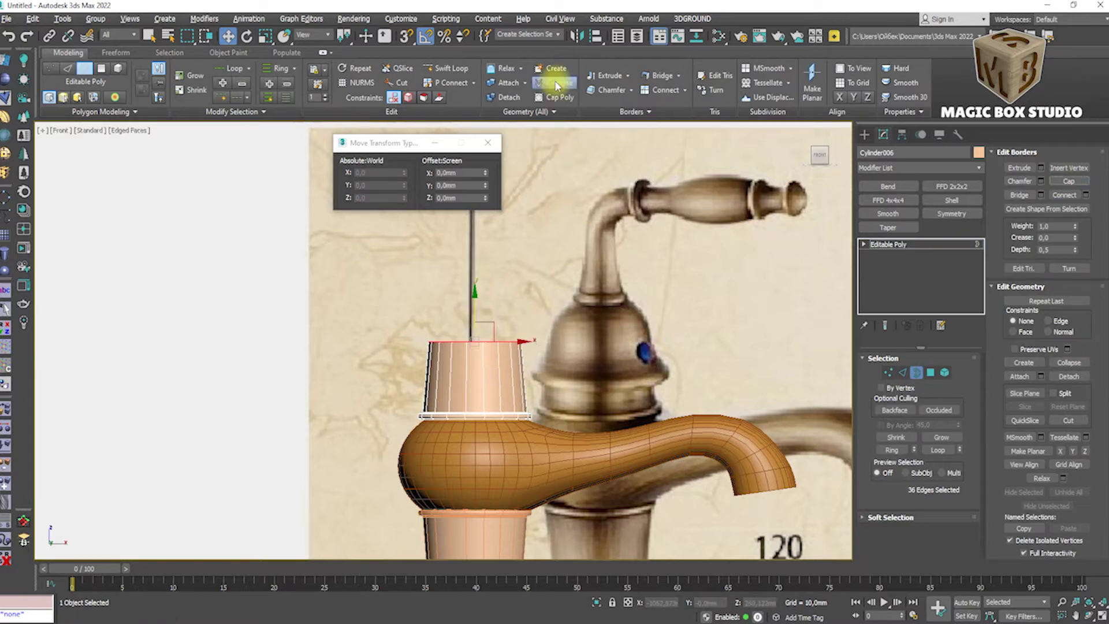
left_click(902, 372)
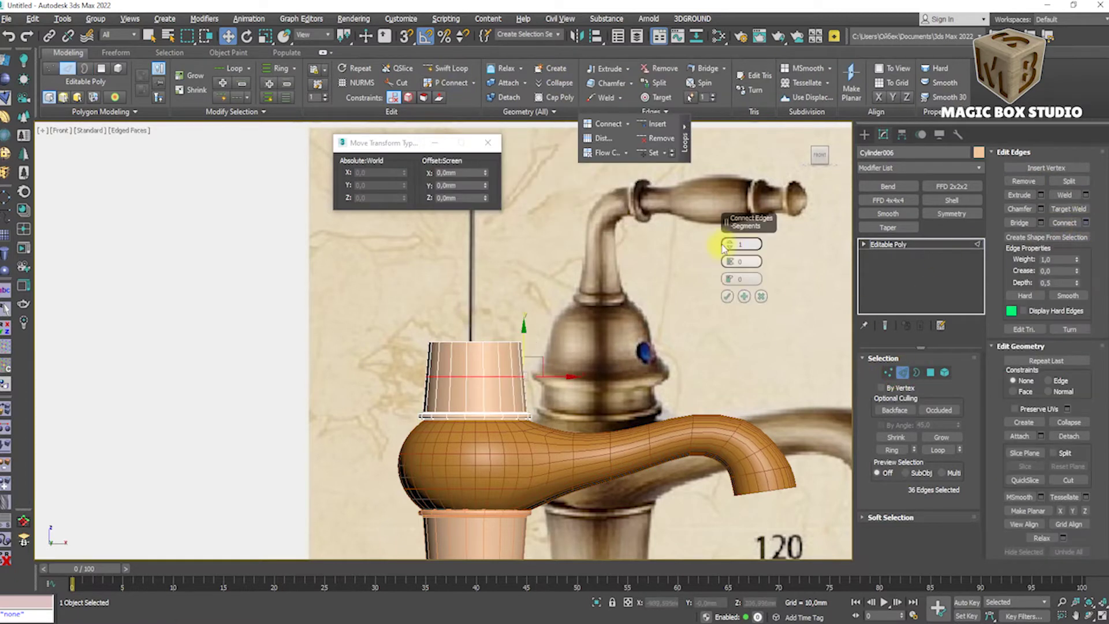
left_click(728, 296)
Add an FFD 4x4x4 and scale its top control points to 63% to form a dome.
left_click(918, 167)
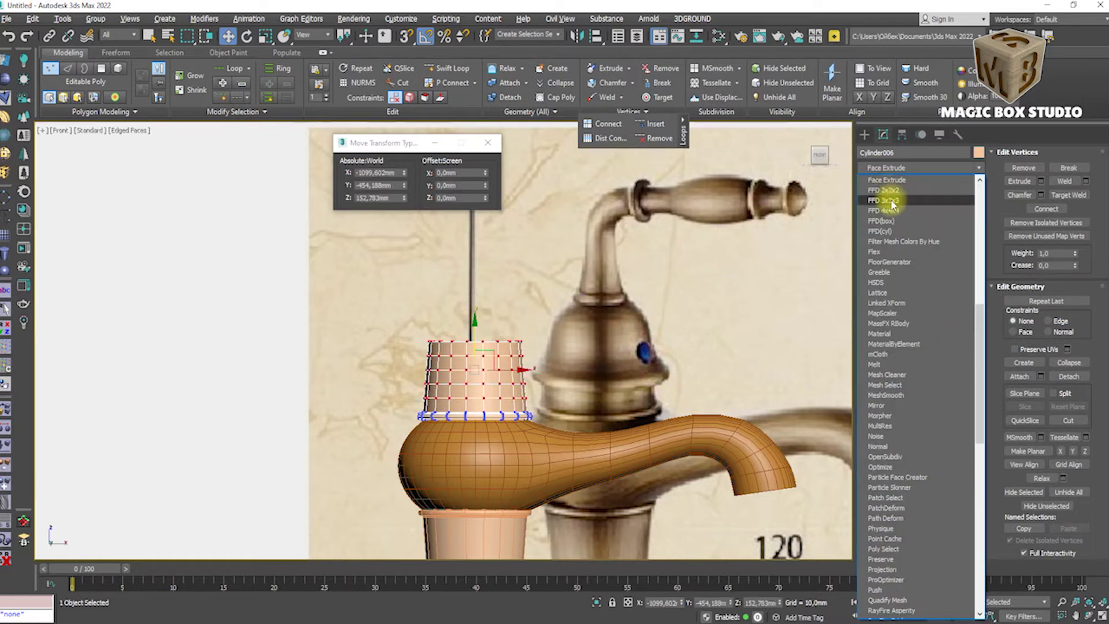
left_click(894, 217)
scroll(582, 351, "up", 4)
key("r")
left_click_drag(381, 298, 396, 347)
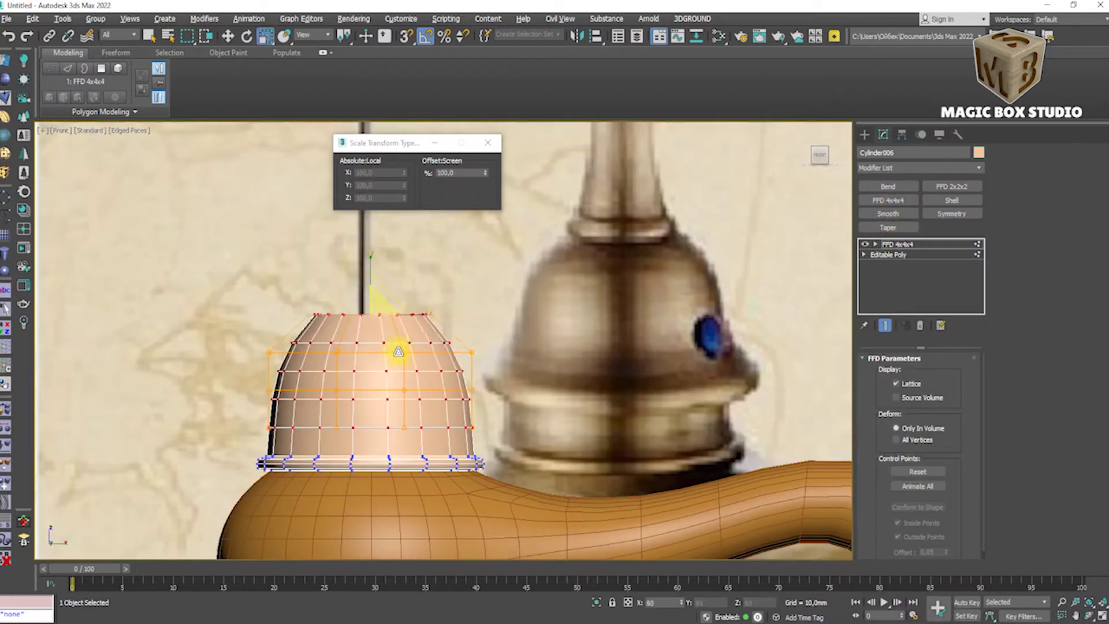
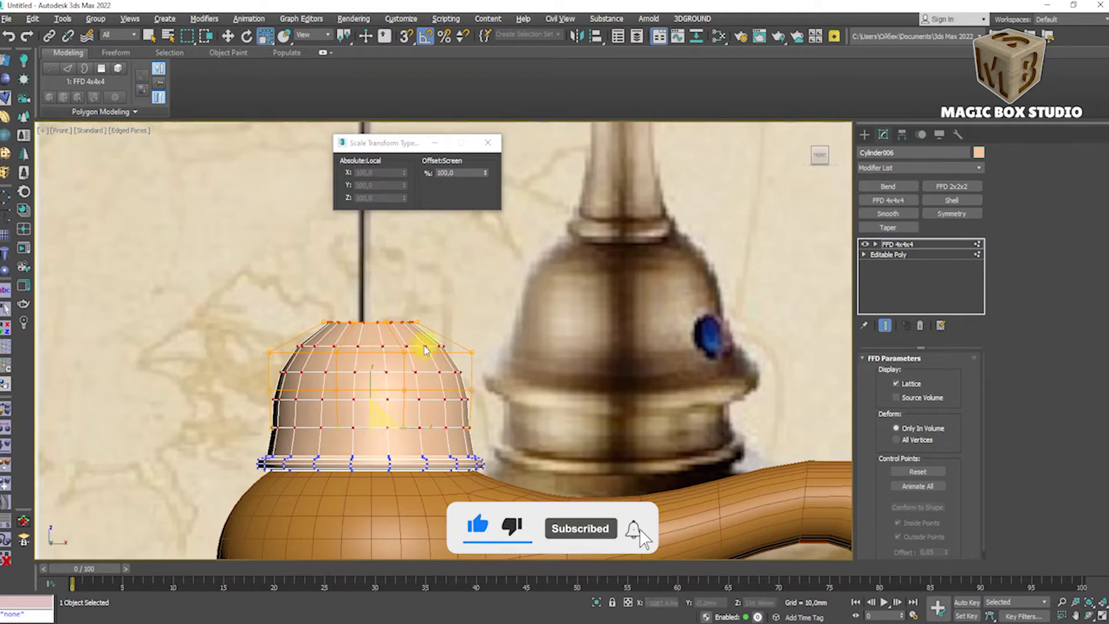
Collapse the dome's FFD 4x4x4 into an Editable Poly, then undo that change once.
scroll(496, 341, "down", 3)
key("w")
scroll(378, 351, "up", 4)
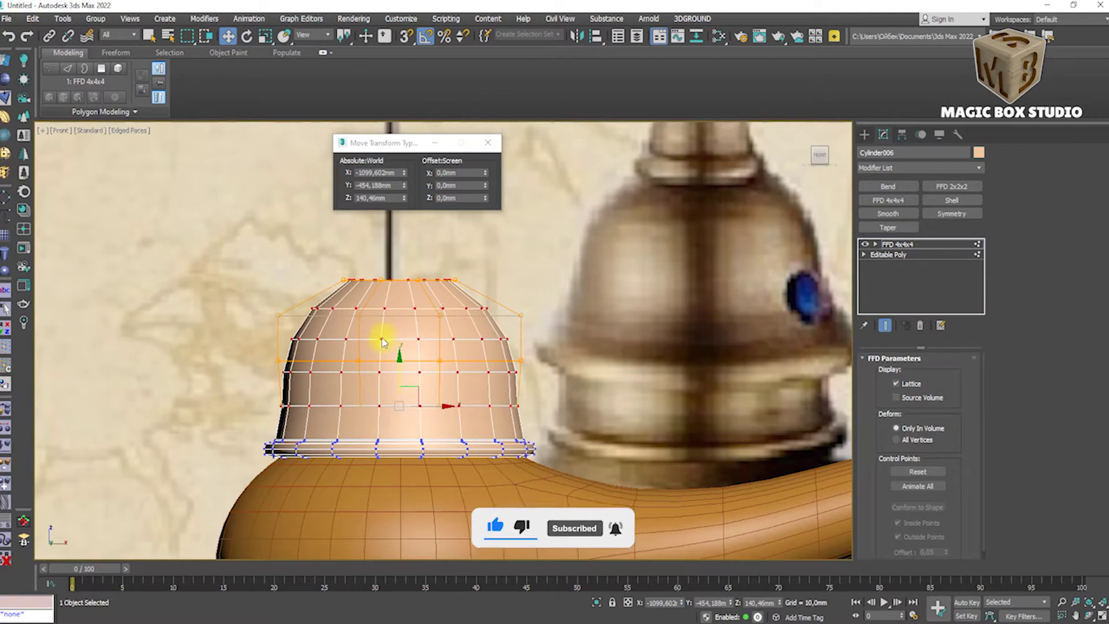
right_click(384, 343)
left_click(531, 461)
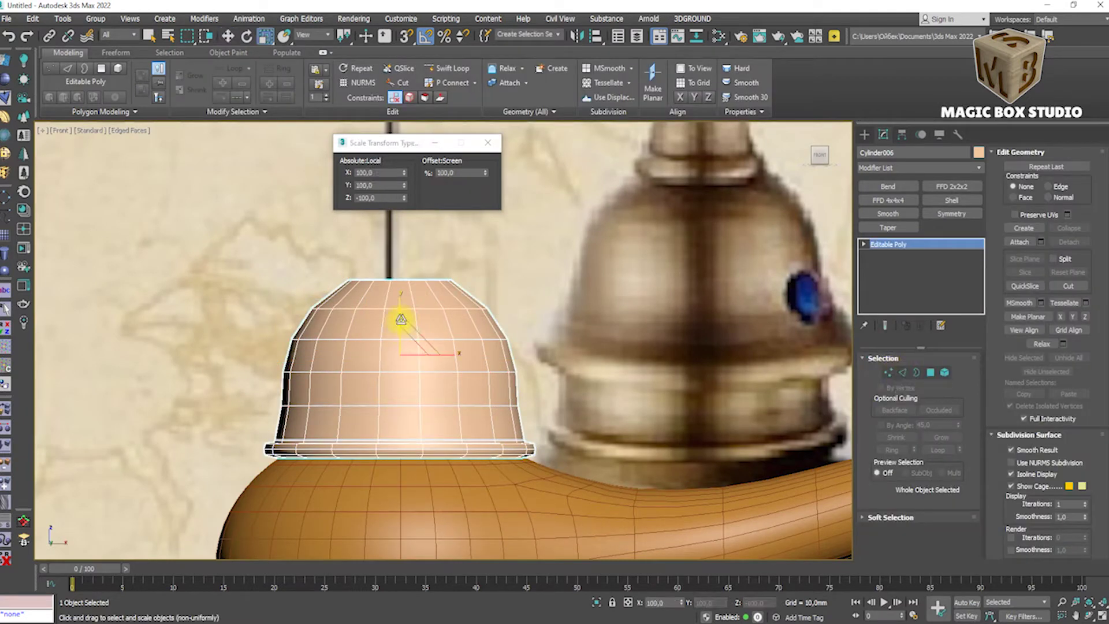
key("ctrl+z")
Uniformly scale the dome cap up to about 105.8%.
scroll(405, 345, "down", 5)
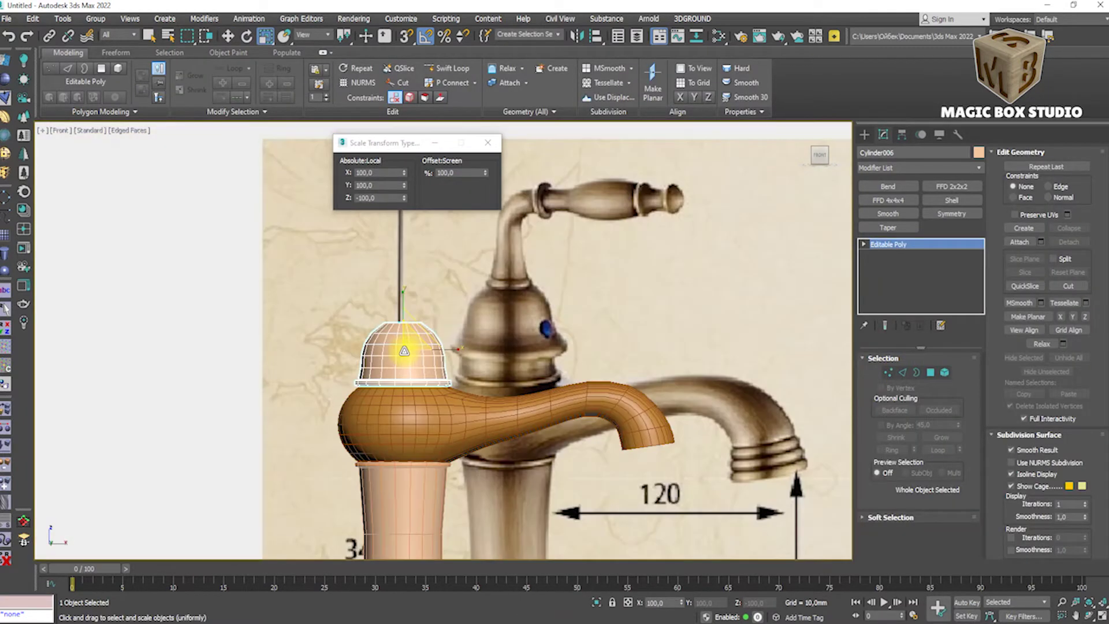
scroll(404, 351, "down", 5)
scroll(691, 396, "up", 10)
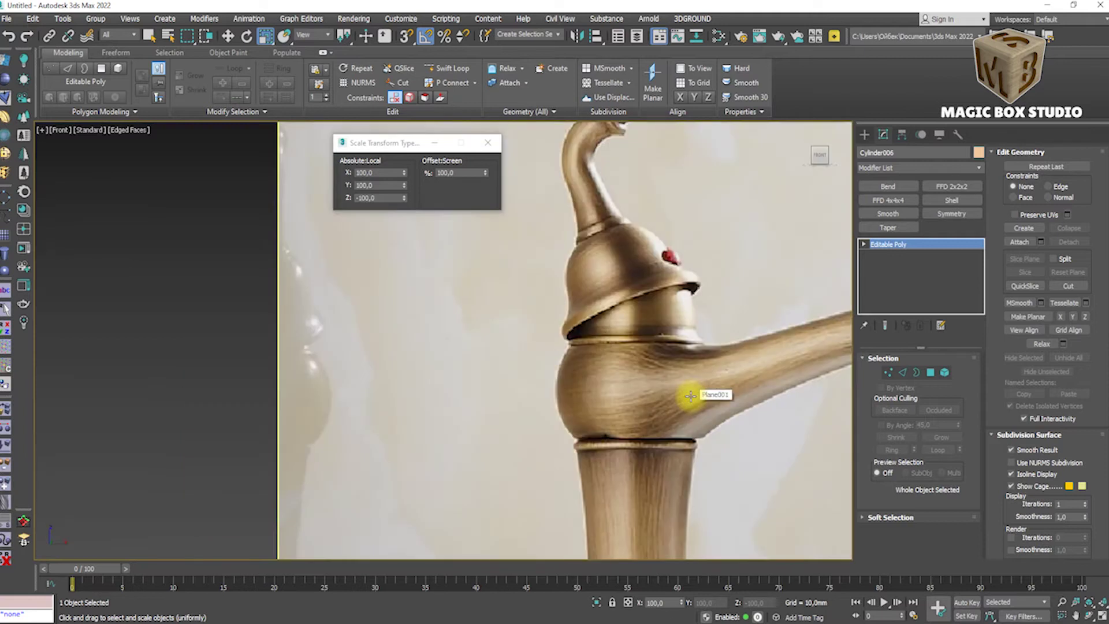
scroll(578, 401, "down", 5)
scroll(520, 382, "up", 6)
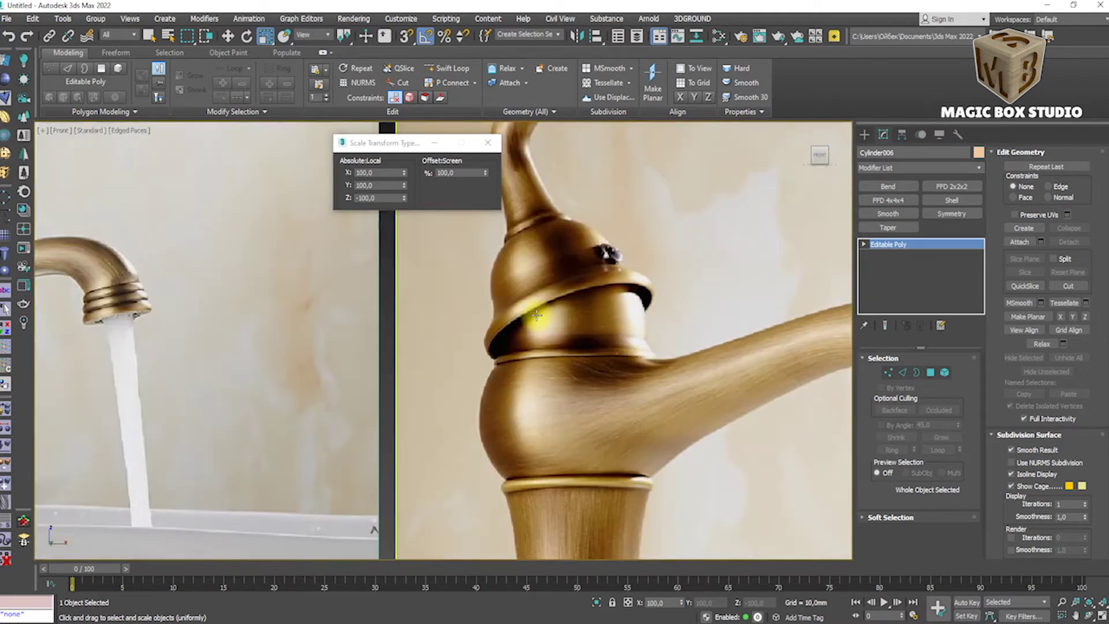
scroll(438, 358, "down", 5)
scroll(490, 364, "up", 6)
left_click_drag(386, 347, 391, 342)
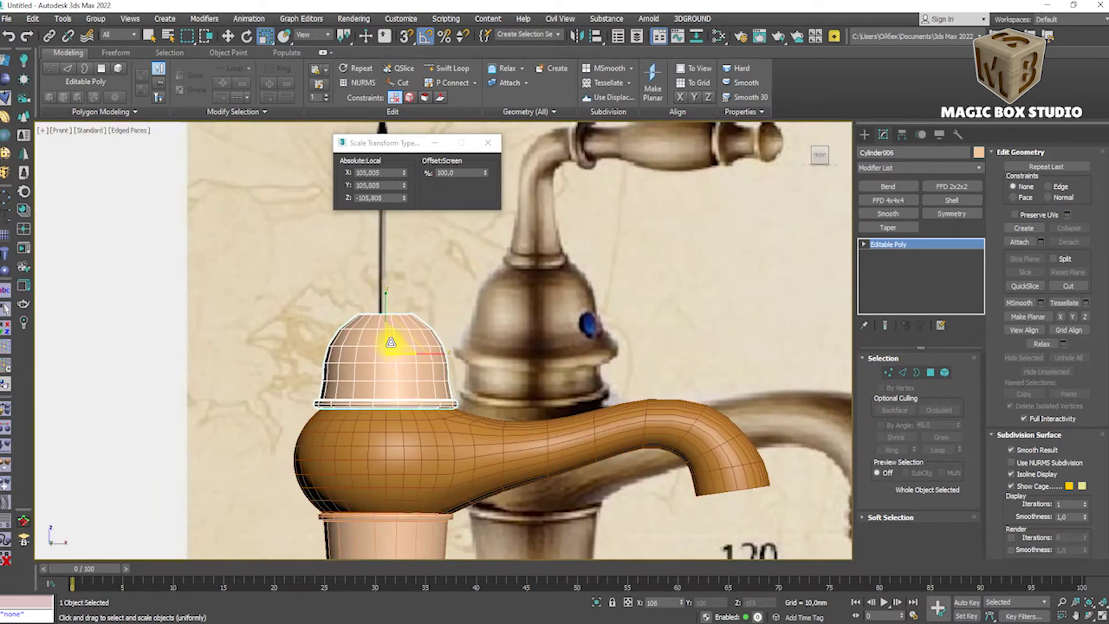
scroll(384, 325, "down", 5)
left_click(111, 372)
scroll(704, 375, "down", 2)
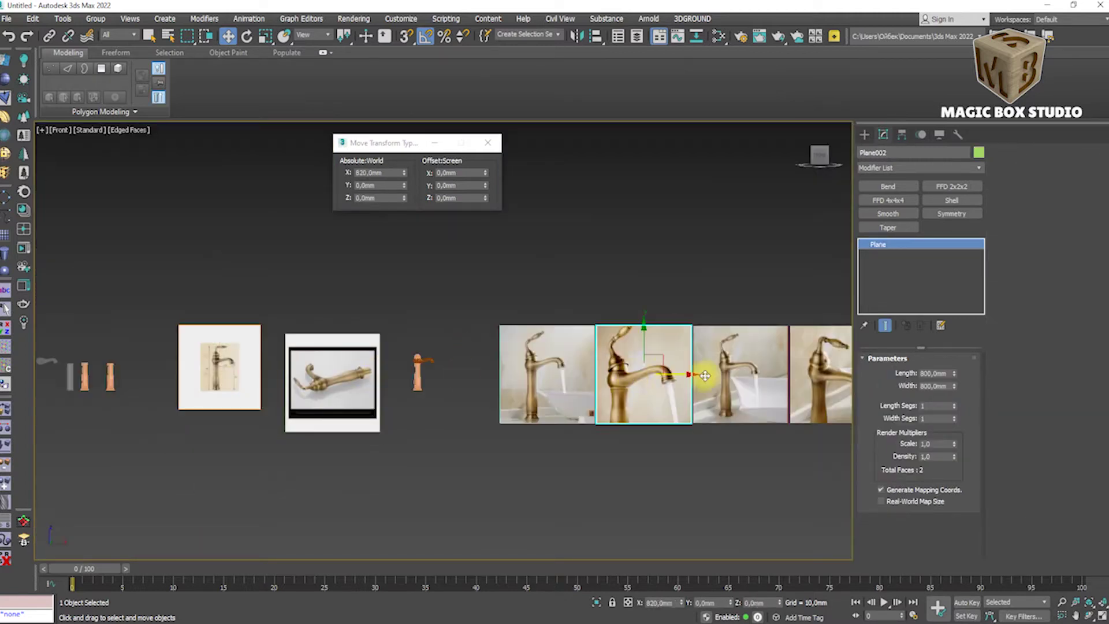
Move the Plane002 reference photo behind the faucet, lining its spout up with the model.
left_click_drag(722, 370, 334, 376)
scroll(312, 373, "up", 5)
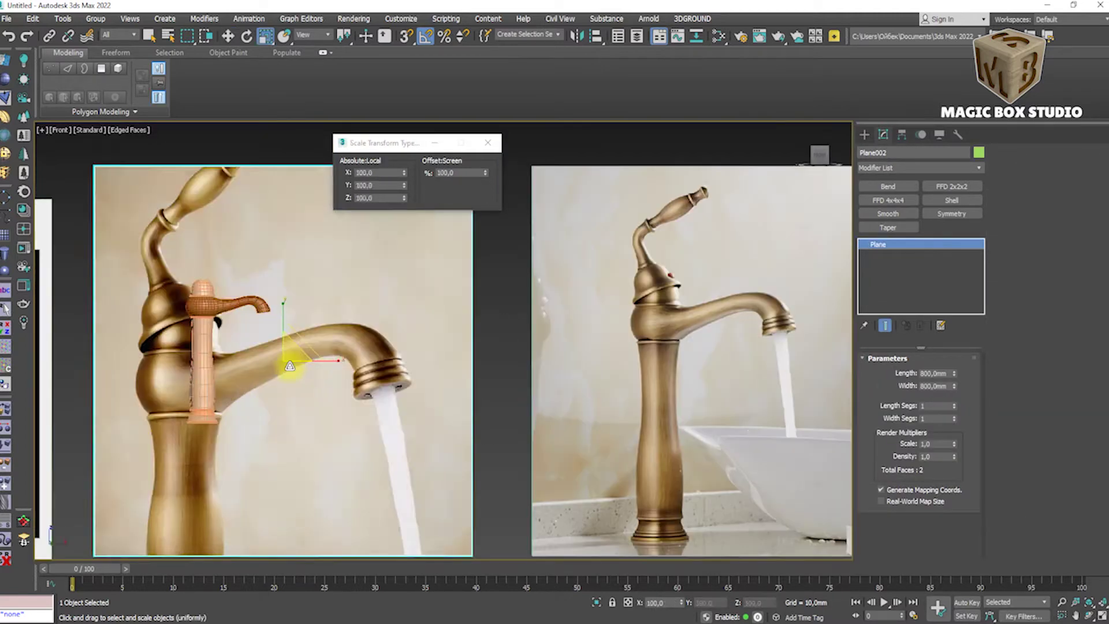
scroll(304, 370, "down", 5)
left_click_drag(299, 341, 272, 277)
scroll(289, 277, "up", 4)
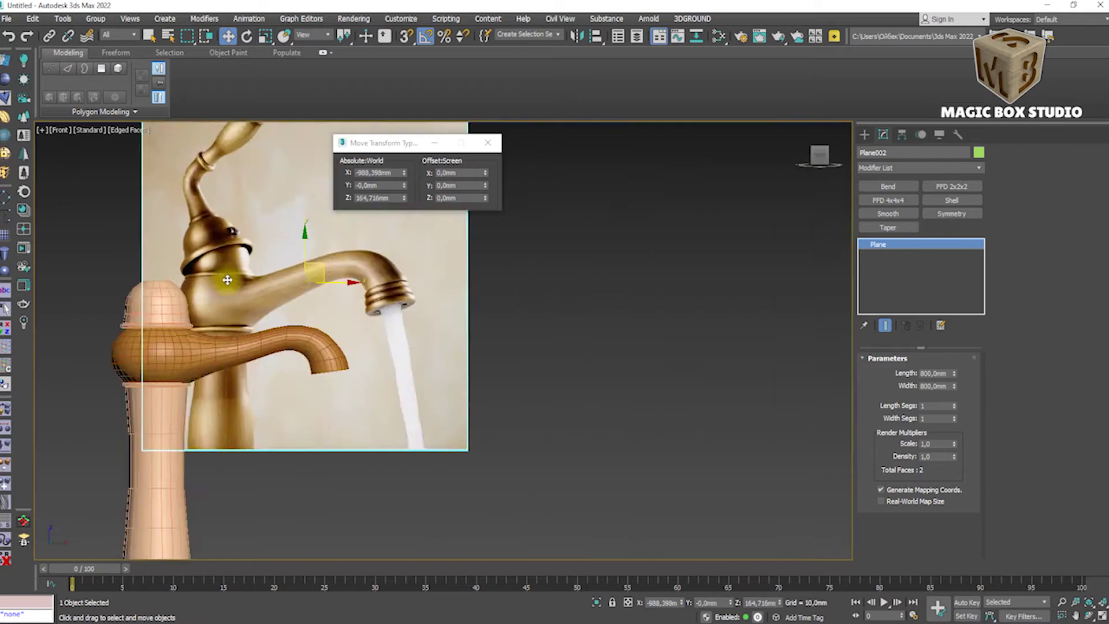
scroll(410, 300, "up", 2)
left_click_drag(410, 299, 240, 359)
middle_click_drag(240, 359, 292, 334)
left_click_drag(293, 334, 368, 302)
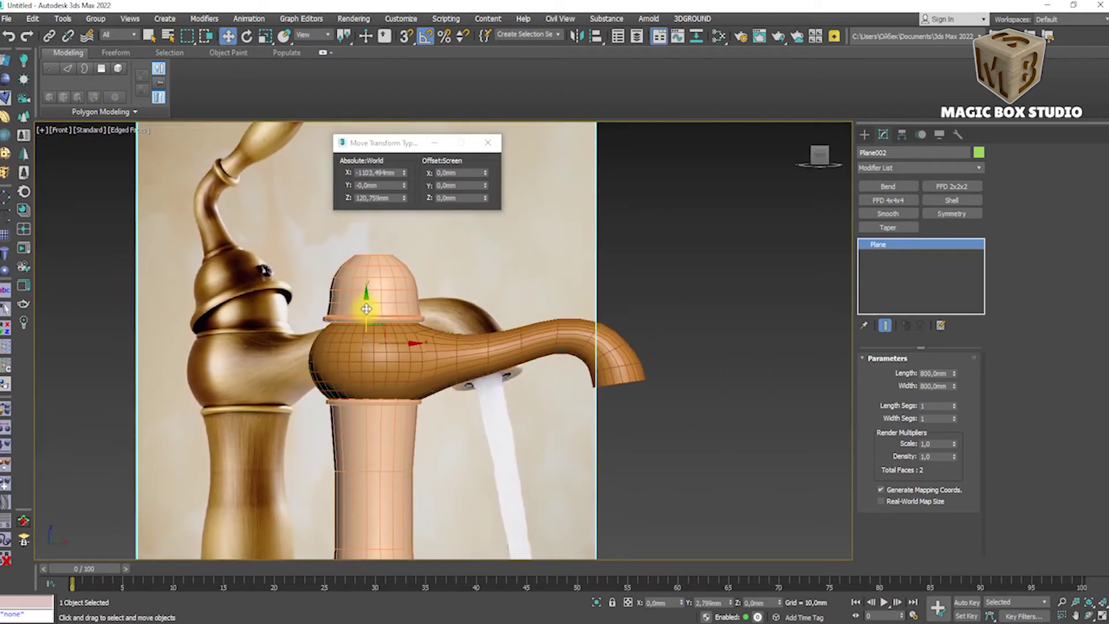
scroll(368, 301, "up", 3)
Select the Cylinder006 dome cap and lower it slightly into place.
left_click(528, 231)
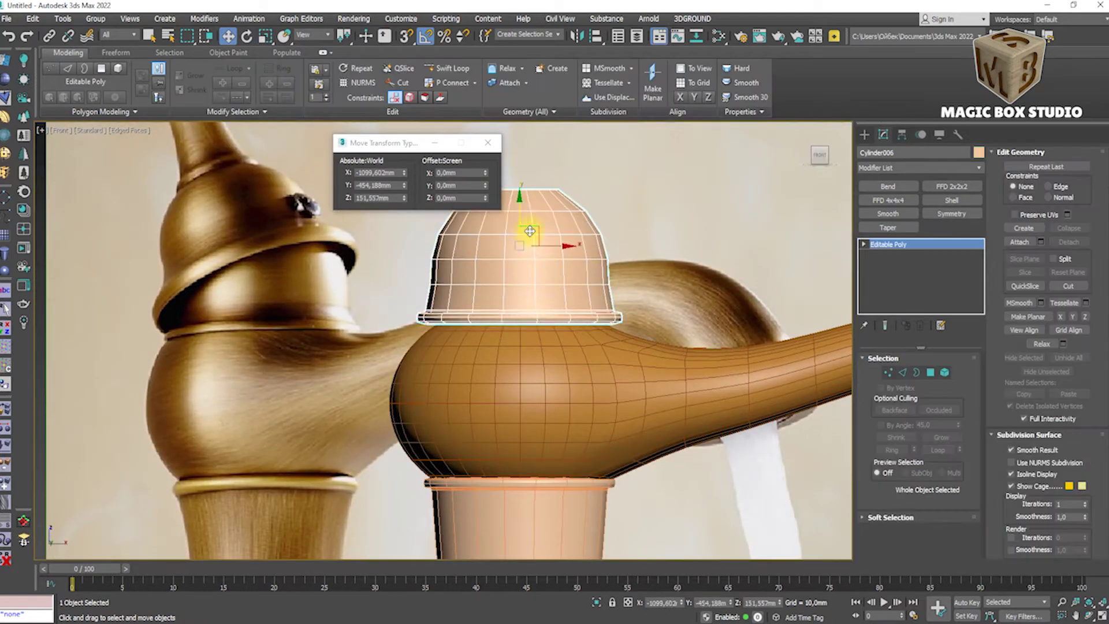
left_click_drag(523, 214, 524, 225)
scroll(554, 317, "up", 3)
scroll(534, 312, "down", 4)
key("2")
mouse_move(497, 359)
middle_mouse_down("alt")
mouse_move(488, 367)
mouse_move(505, 258)
mouse_move(477, 305)
middle_mouse_up("alt")
scroll(487, 366, "up", 3)
Return to the Front view and select the shelled column piece.
key("f")
scroll(632, 372, "down", 3)
scroll(391, 371, "down", 5)
left_click(398, 421)
scroll(624, 451, "down", 3)
scroll(604, 433, "up", 3)
Mirror the Cylinder007 column copy upside down and move it above the spout.
scroll(605, 434, "up", 3)
key("Delete")
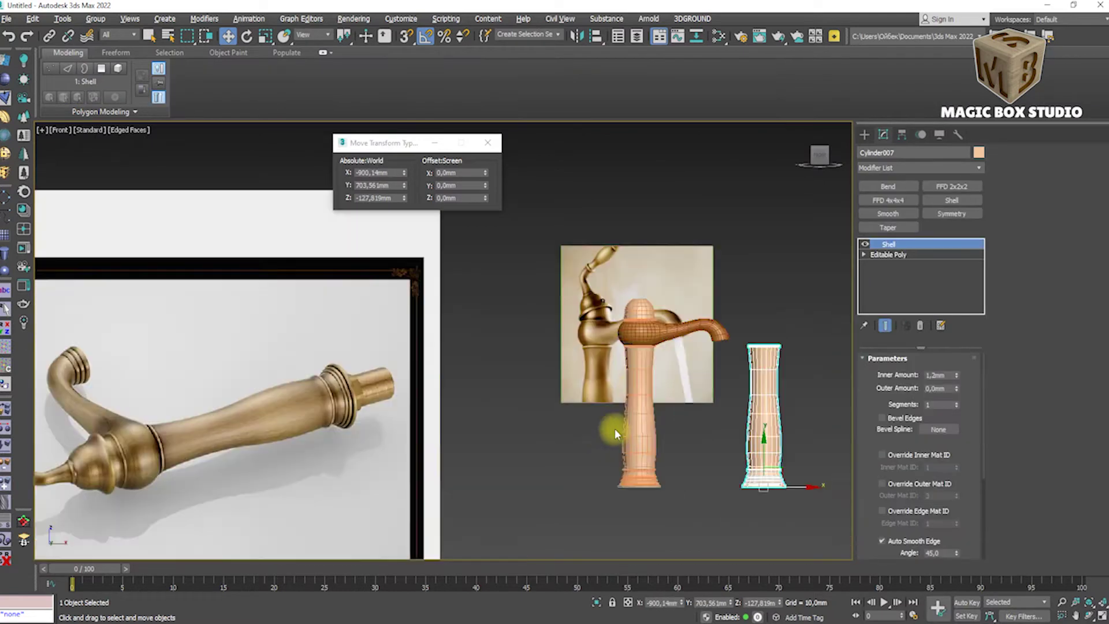
left_click(764, 416)
left_click(586, 41)
left_click(523, 408)
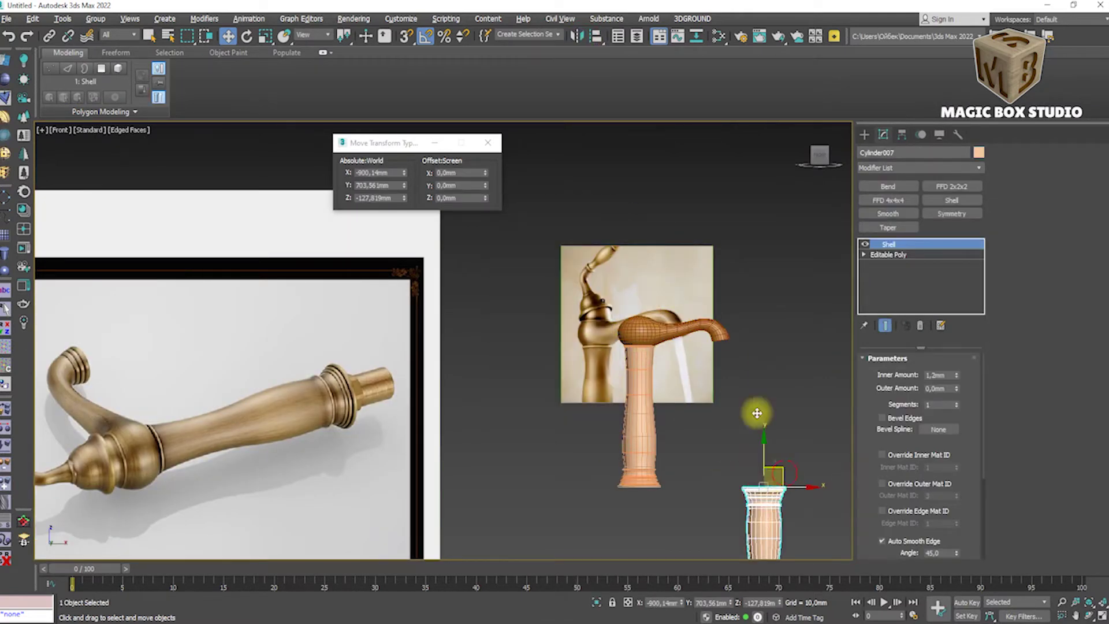
left_click_drag(772, 470, 670, 242)
Convert the flipped copy to Editable Poly and align it to the pillar.
right_click(878, 244)
left_click(892, 389)
scroll(662, 215, "up", 4)
key("p")
left_click(595, 36)
left_click(50, 557)
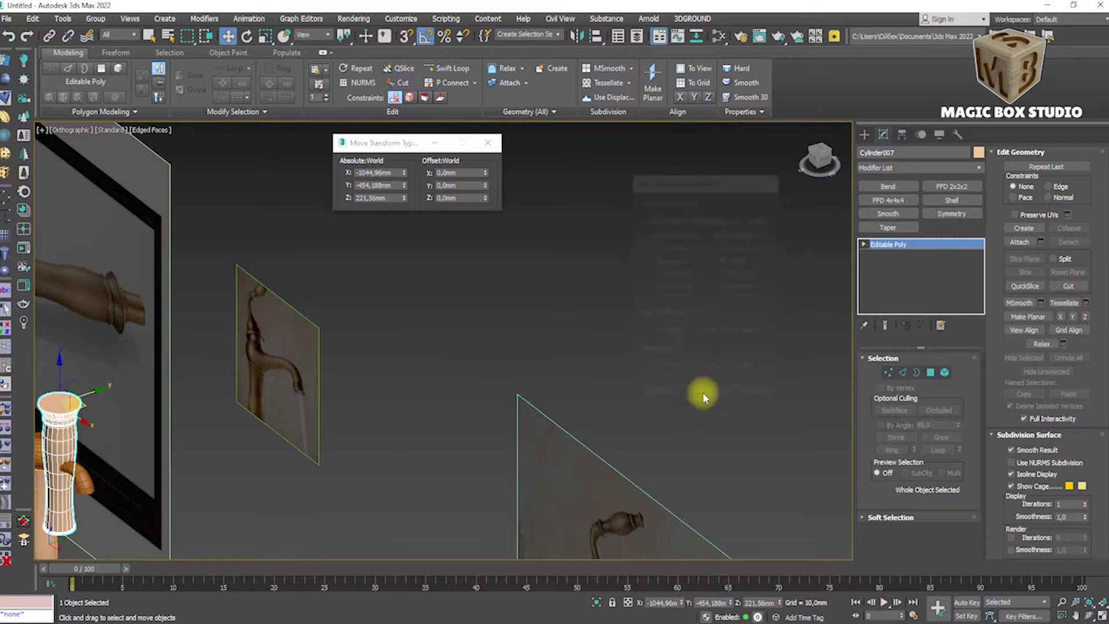
left_click(705, 389)
key("f")
Delete the copy's upper polygons, leaving the trimmed stem base.
left_click_drag(399, 255, 657, 341)
key("Delete")
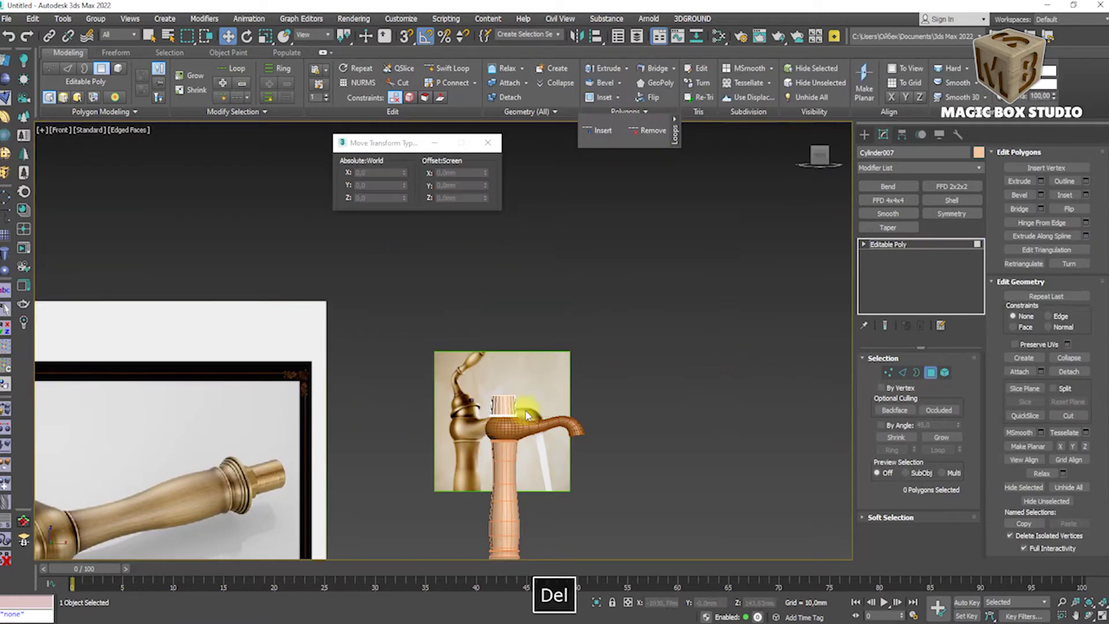
key("z")
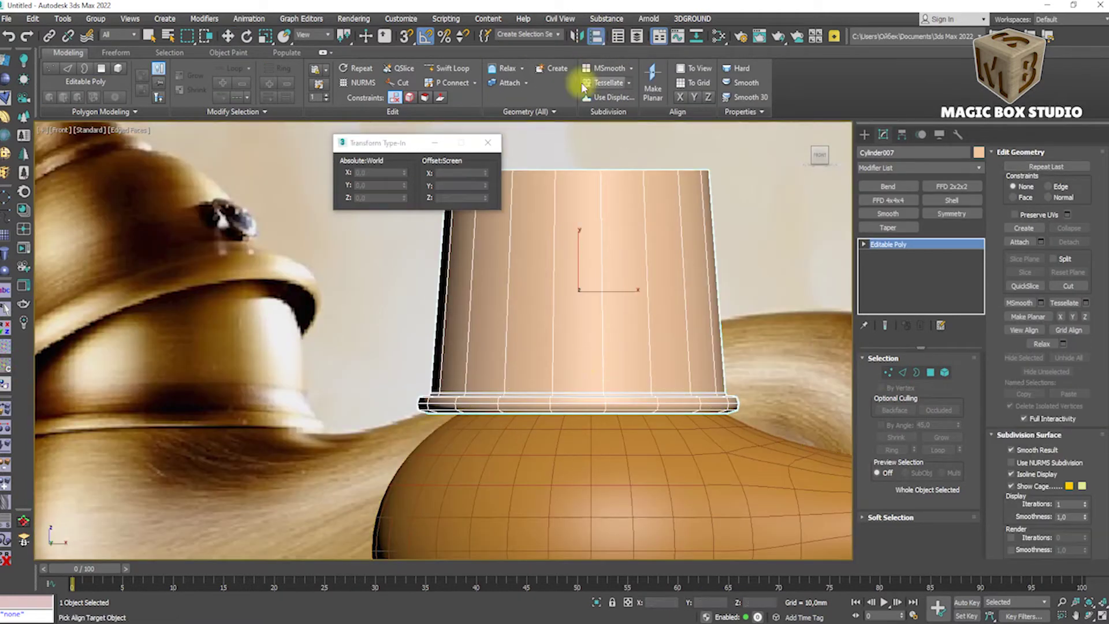
scroll(594, 341, "down", 5)
left_click(593, 341)
key("ctrl+z")
scroll(609, 191, "up", 4)
mouse_move(609, 191)
middle_mouse_down()
mouse_move(584, 240)
mouse_move(647, 208)
middle_mouse_up()
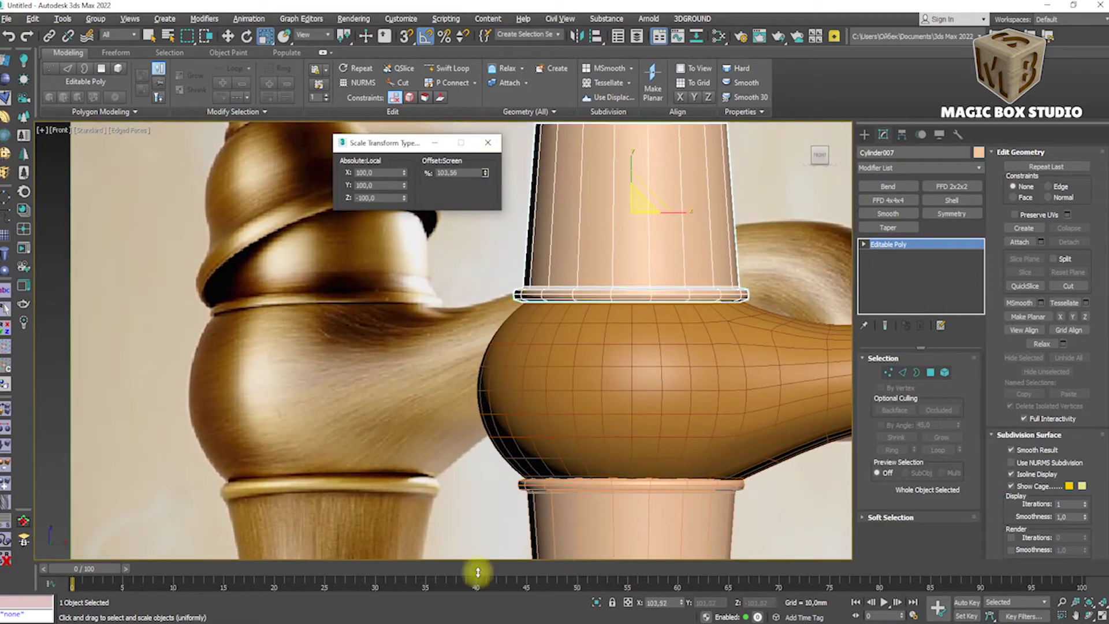
Isolate the stem base with the ring and inspect it from below.
left_click(552, 300, "ctrl")
key("alt+q")
scroll(599, 342, "up", 5)
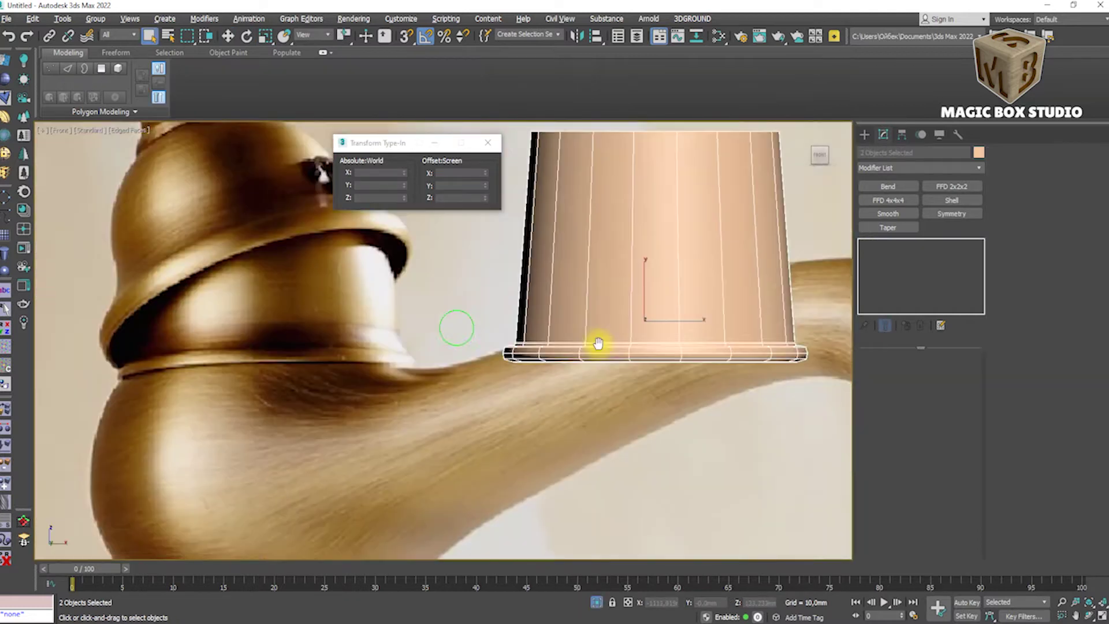
middle_click_drag(599, 341, 614, 339, "alt")
scroll(517, 272, "up", 3)
key("f")
scroll(567, 346, "up", 5)
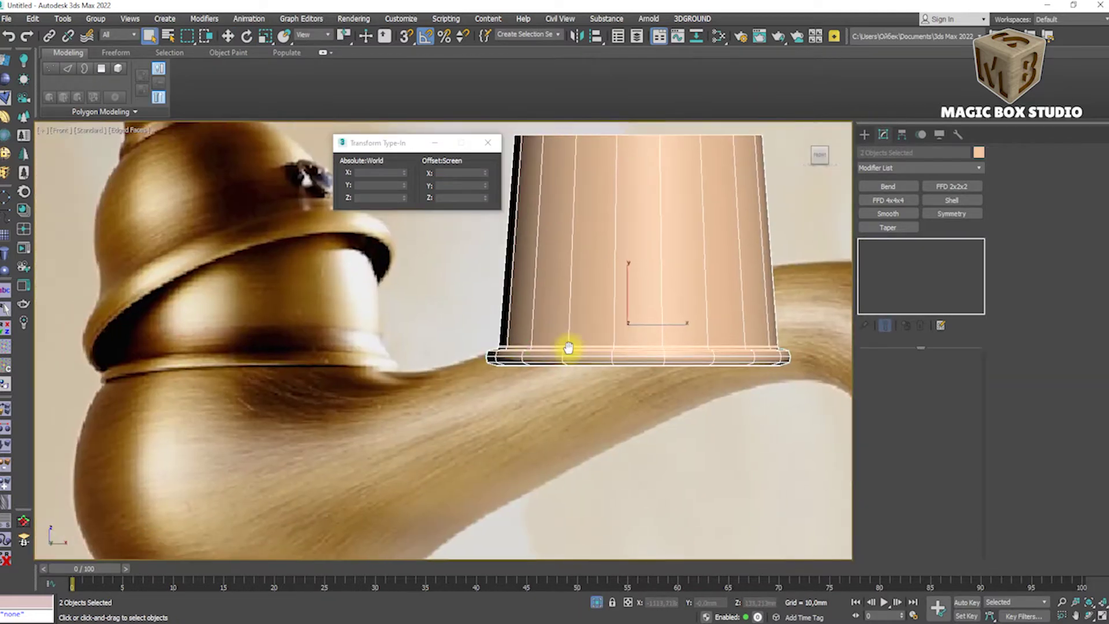
scroll(565, 361, "up", 3)
left_click(563, 363)
left_click(605, 329)
right_click(614, 317)
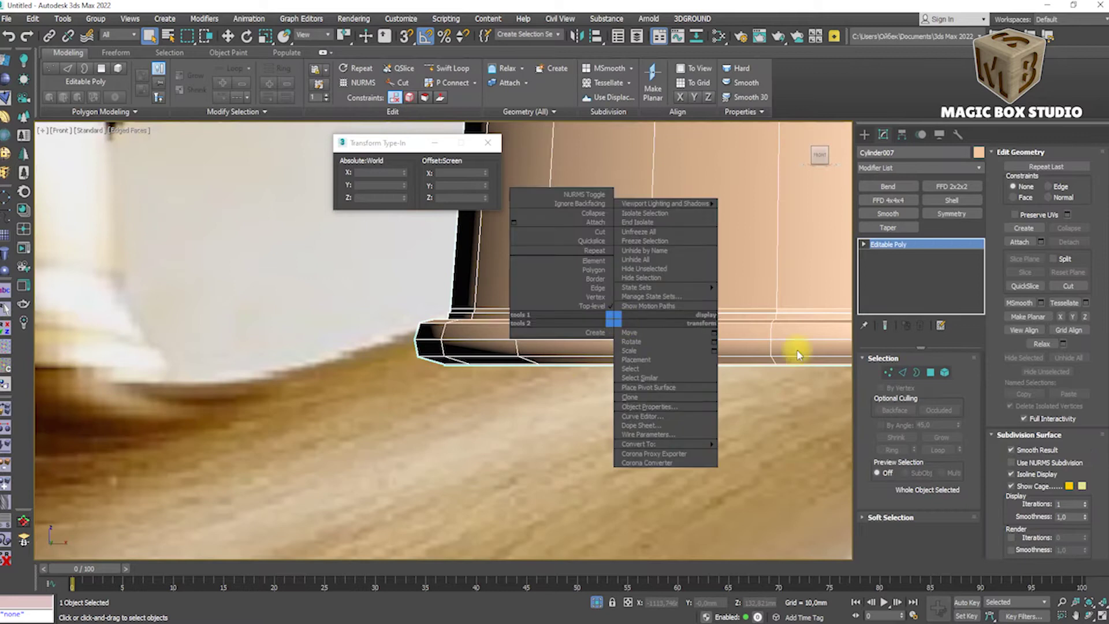
Enter edge editing on the stem base and inspect its underside.
scroll(458, 354, "up", 5)
left_click(903, 372)
scroll(470, 371, "up", 5)
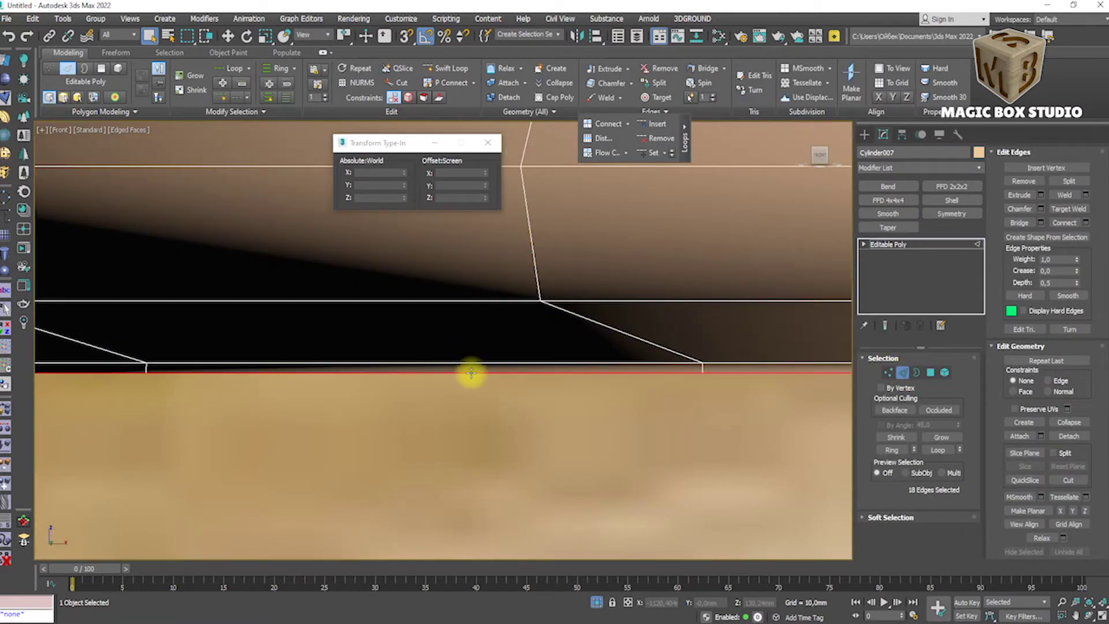
middle_click_drag(513, 364, 673, 297, "alt")
key("4")
key("ctrl+z")
scroll(447, 404, "down", 3)
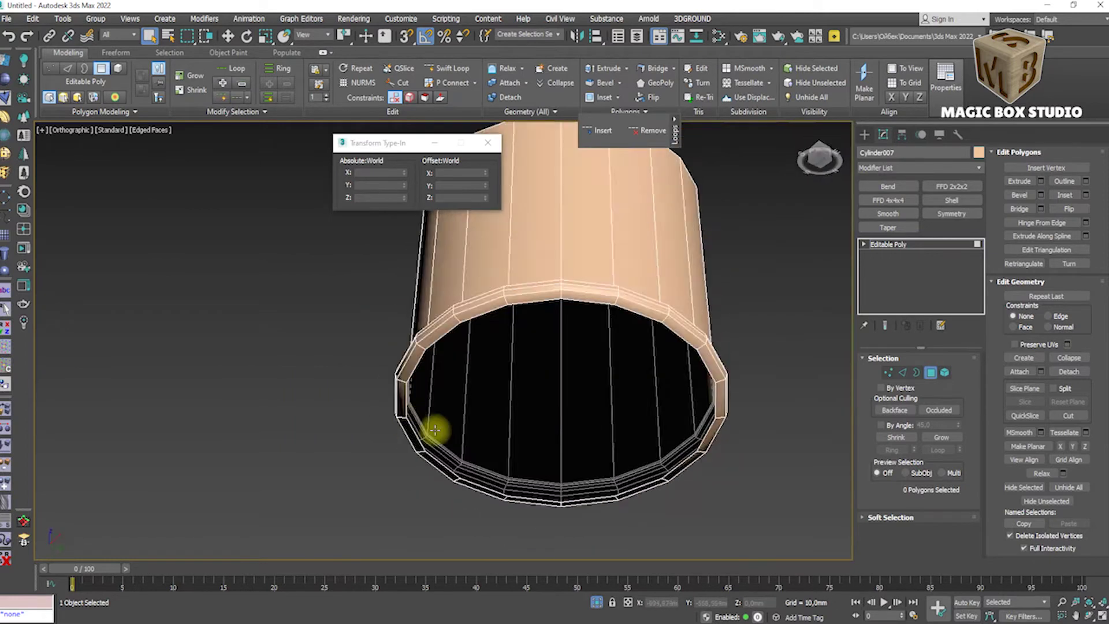
key("f")
scroll(433, 329, "up", 3)
scroll(609, 401, "up", 3)
Select the bottom edge loop and delete the thin bottom polygon strip.
key("2")
double_click(609, 401)
scroll(610, 401, "up", 4)
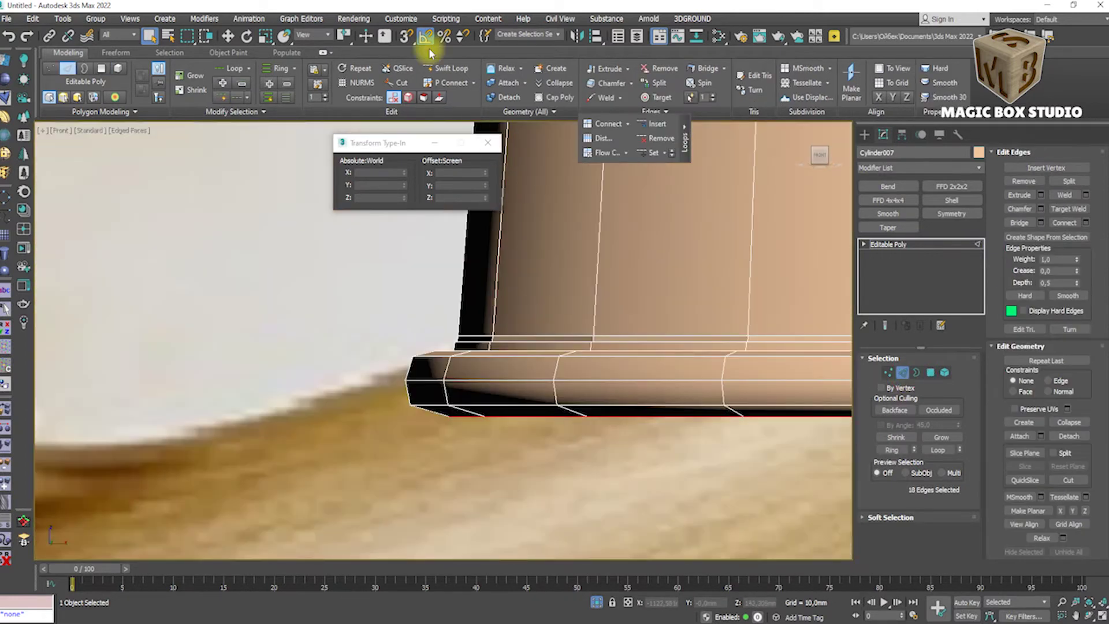
scroll(532, 335, "down", 3)
scroll(537, 363, "up", 3)
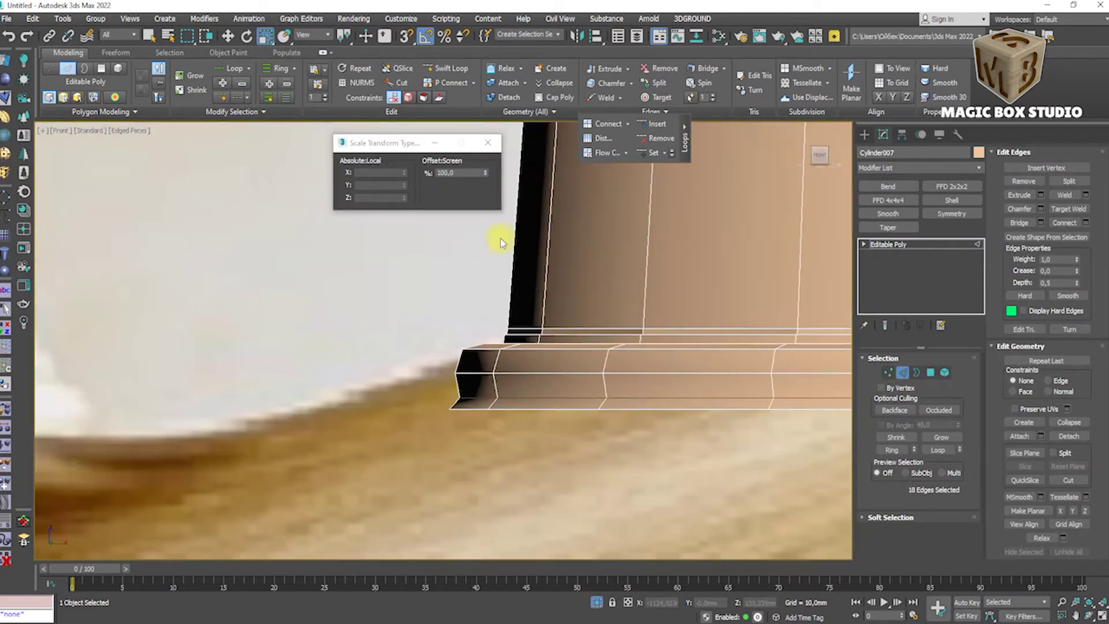
key("4")
key("Delete")
key("2")
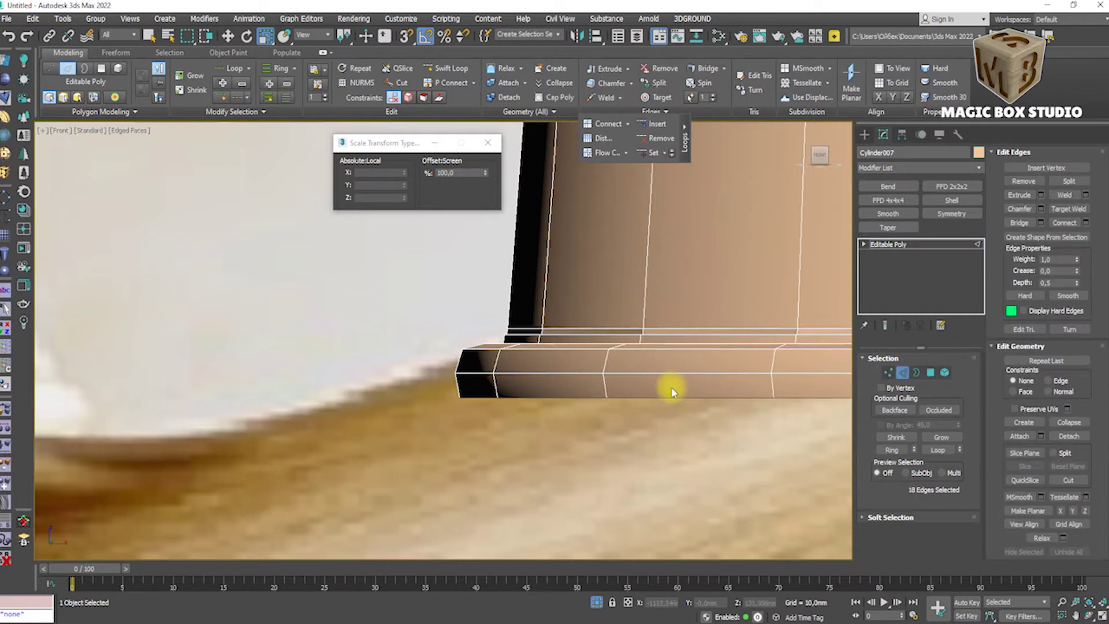
scroll(491, 445, "down", 4)
scroll(491, 436, "up", 4)
Select the base's rim edge loop and preview it with NURMS smoothing.
mouse_move(490, 436)
middle_mouse_down("alt")
mouse_move(557, 453)
mouse_move(460, 428)
middle_mouse_up("alt")
left_click(529, 431)
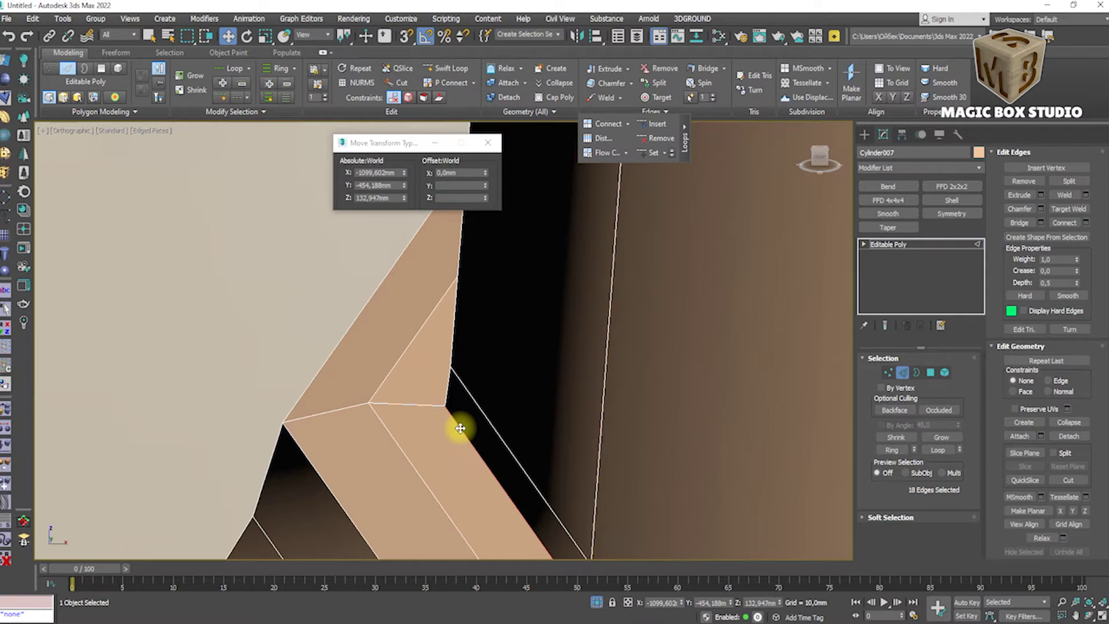
key("ctrl+z")
key("f")
scroll(579, 393, "up", 3)
key("ctrl+BackSpace")
scroll(576, 409, "up", 2)
middle_click_drag(575, 409, 644, 407)
left_click(644, 407)
left_click(264, 37)
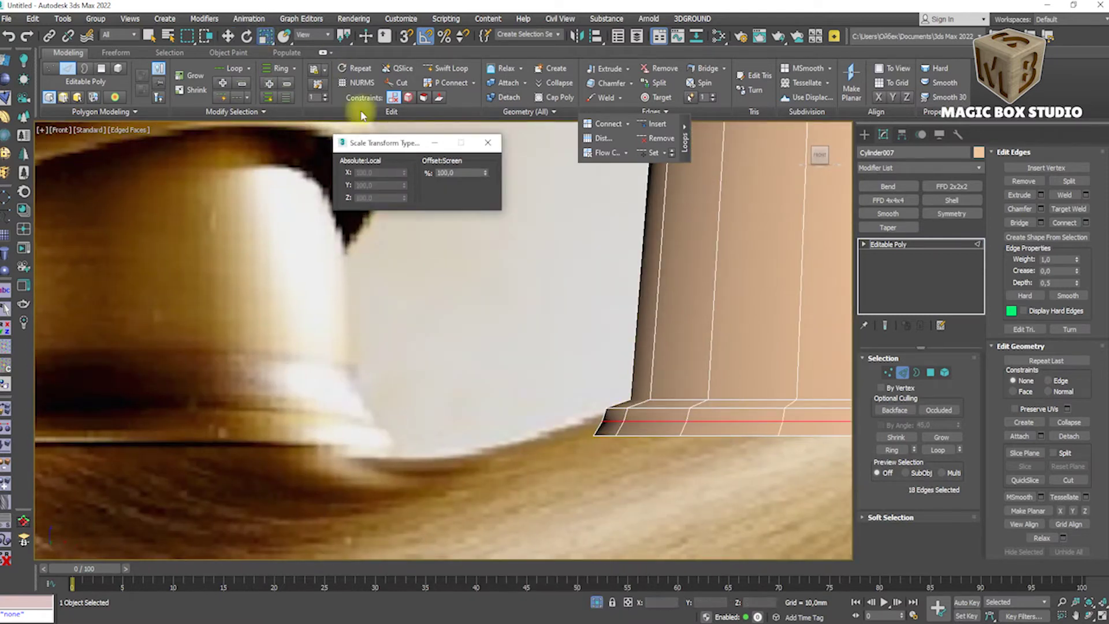
key("ctrl+BackSpace")
key("ctrl+BackSpace")
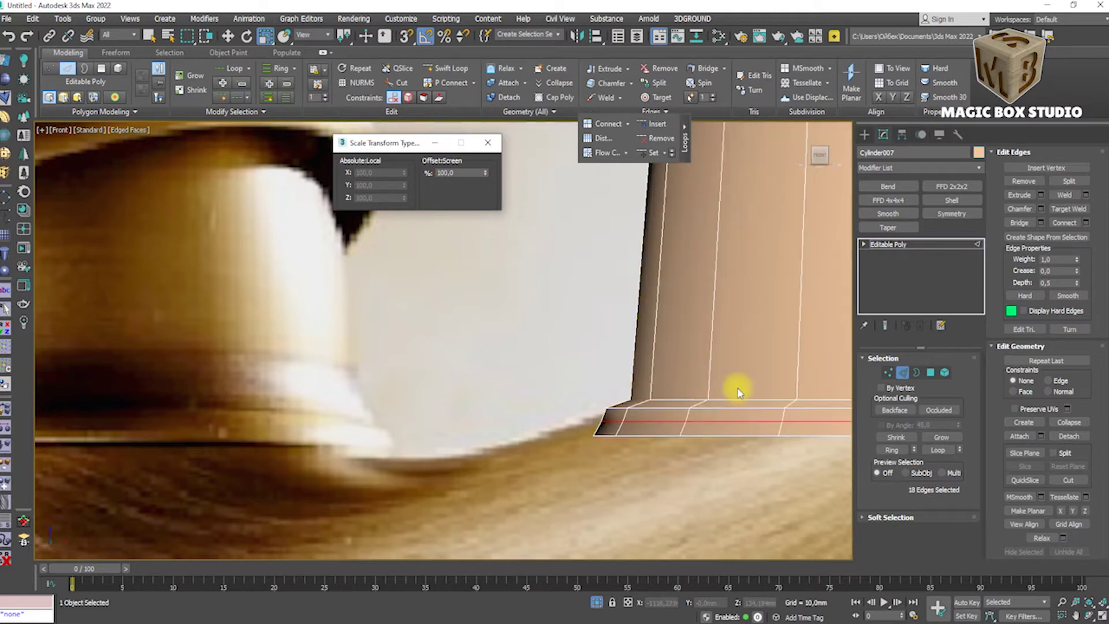
Scale and lower the rim edges into an outward flare, then exit edge editing.
left_click_drag(479, 101, 569, 316)
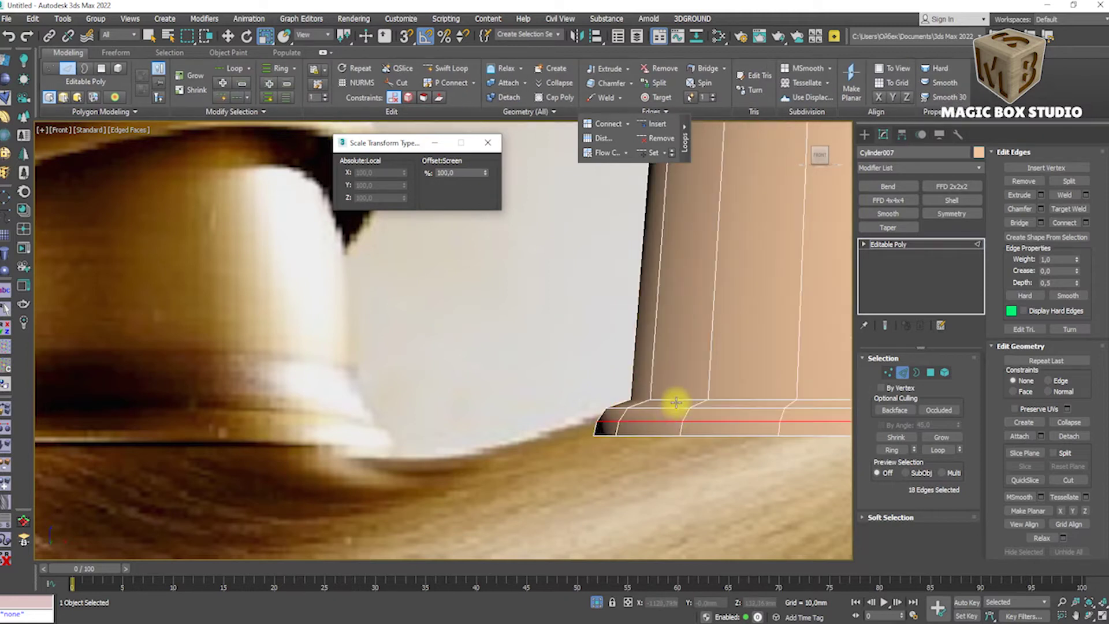
left_click_drag(483, 81, 483, 81)
middle_click_drag(586, 264, 668, 409, "alt")
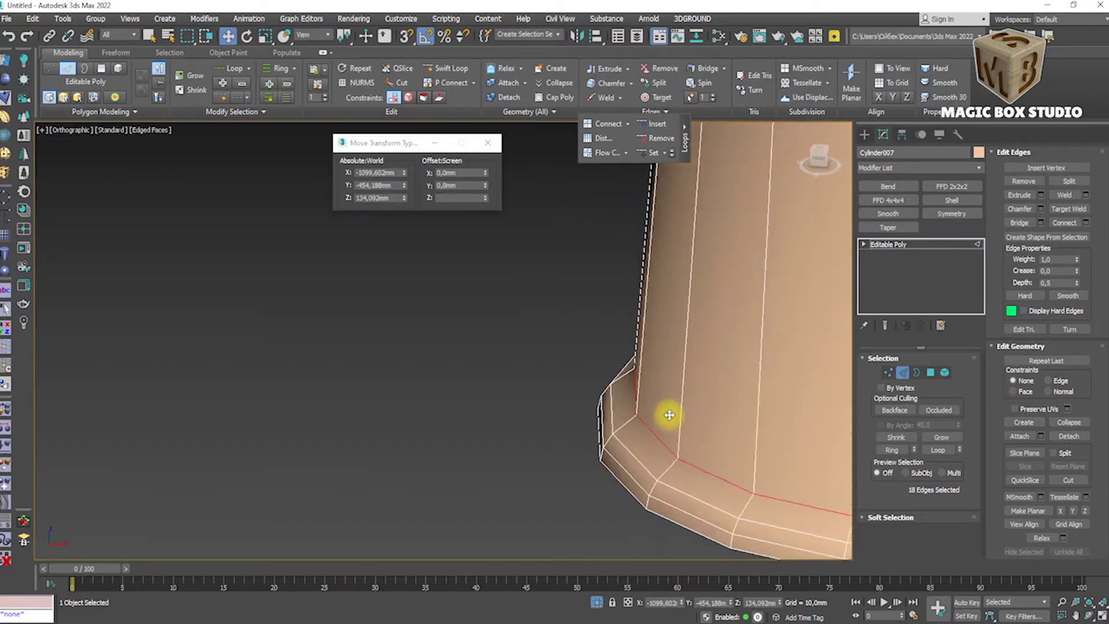
scroll(631, 416, "up", 2)
key("f")
left_click_drag(487, 189, 554, 327)
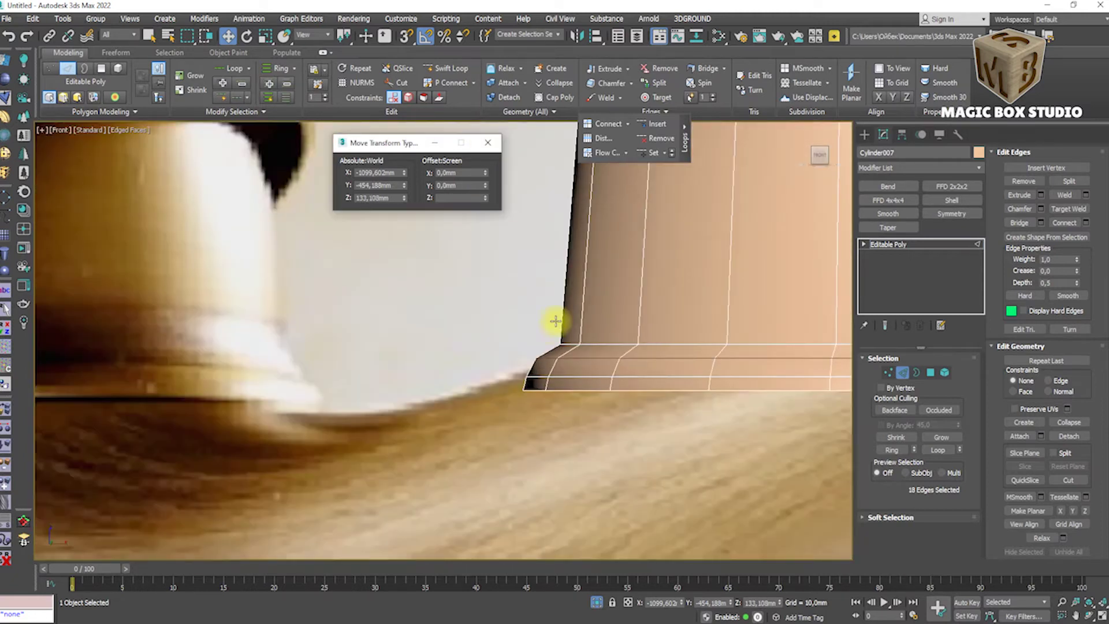
mouse_move(519, 291)
middle_mouse_down("alt")
mouse_move(601, 334)
mouse_move(606, 266)
middle_mouse_up("alt")
scroll(601, 334, "up", 3)
left_click(903, 372)
key("f")
key("F4")
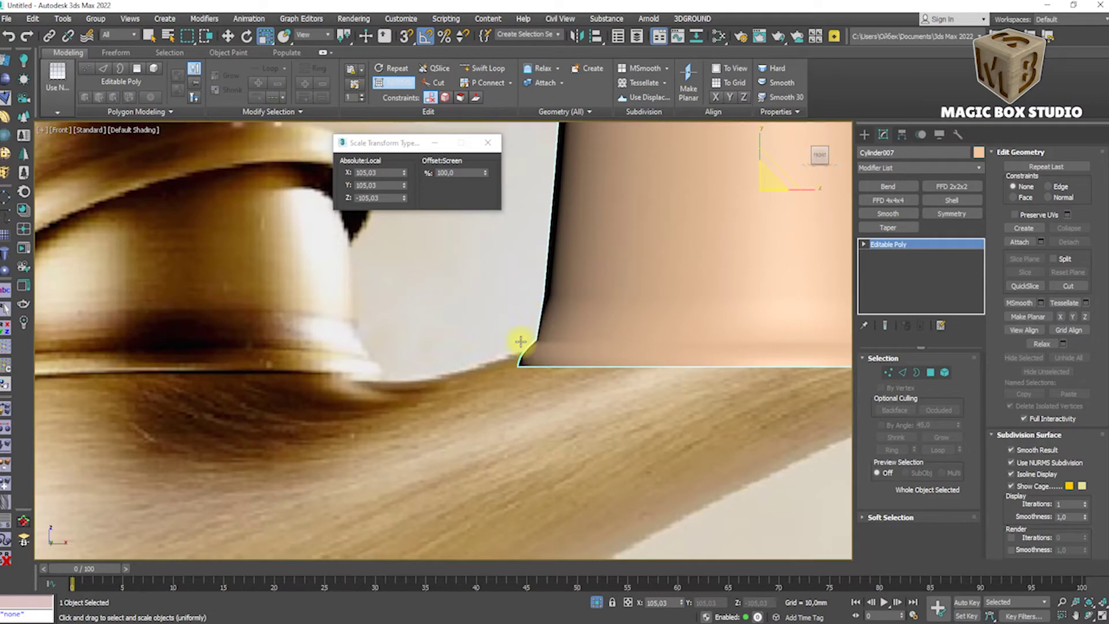
Show edges on the flared cylinder and scale its selected edge loop slightly.
key("F4")
key("2")
scroll(601, 367, "up", 2)
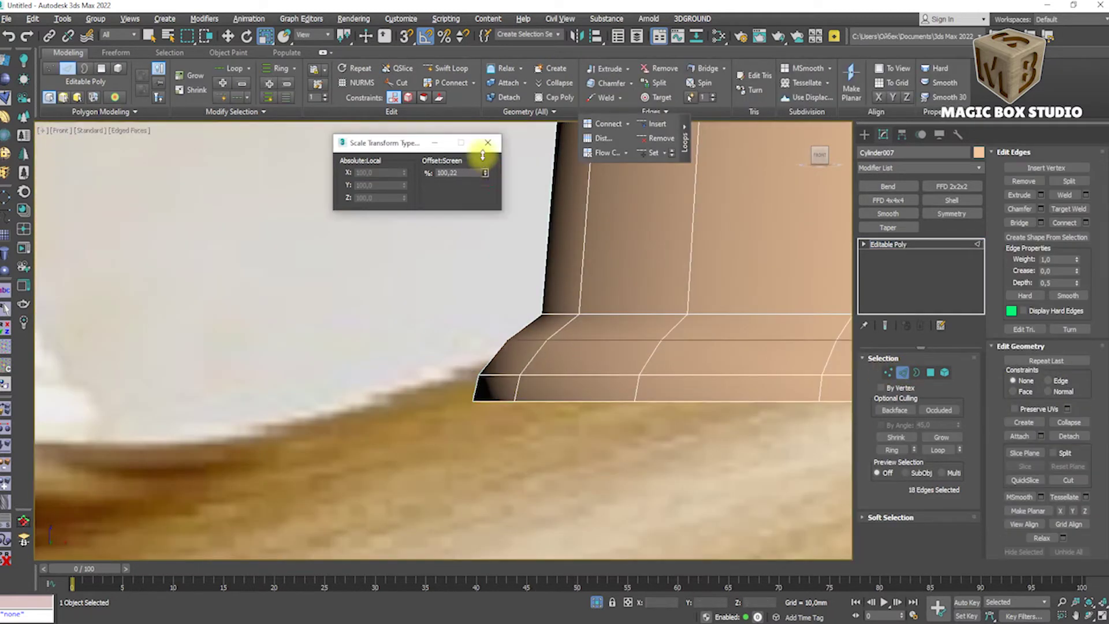
left_click_drag(484, 163, 484, 174)
scroll(553, 335, "down", 5)
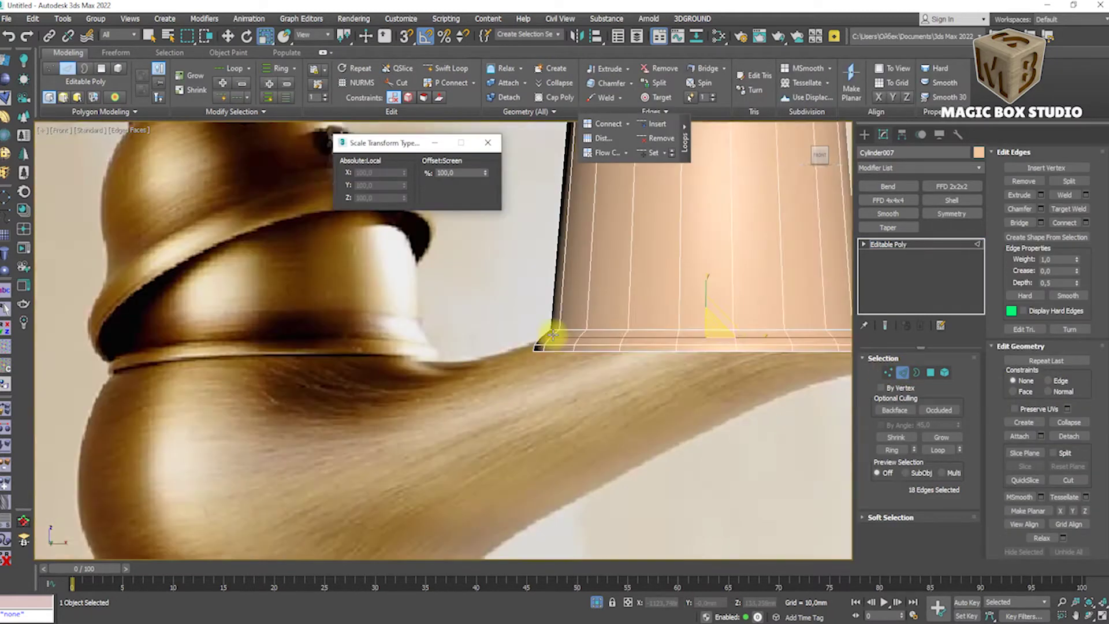
scroll(553, 335, "up", 3)
key("w")
scroll(594, 200, "down", 3)
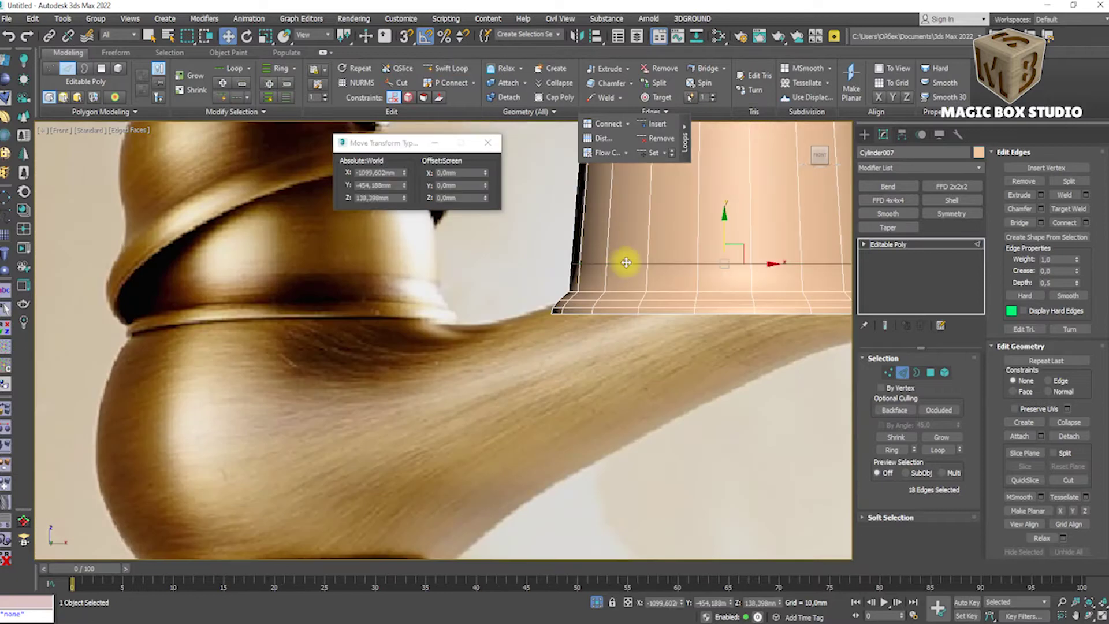
key("r")
left_click_drag(506, 341, 506, 343)
Try chamfering and shrinking the loop, undo it, and remove the extra chamfer loop.
left_click(1040, 208)
left_click(736, 358)
left_click_drag(631, 256, 537, 361)
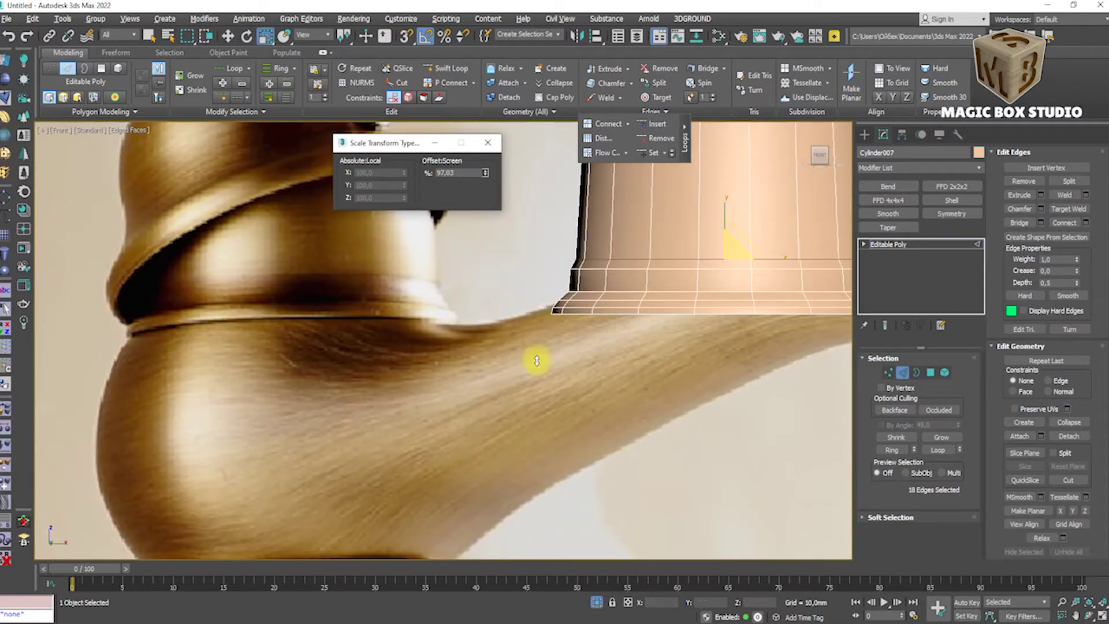
key("ctrl+z")
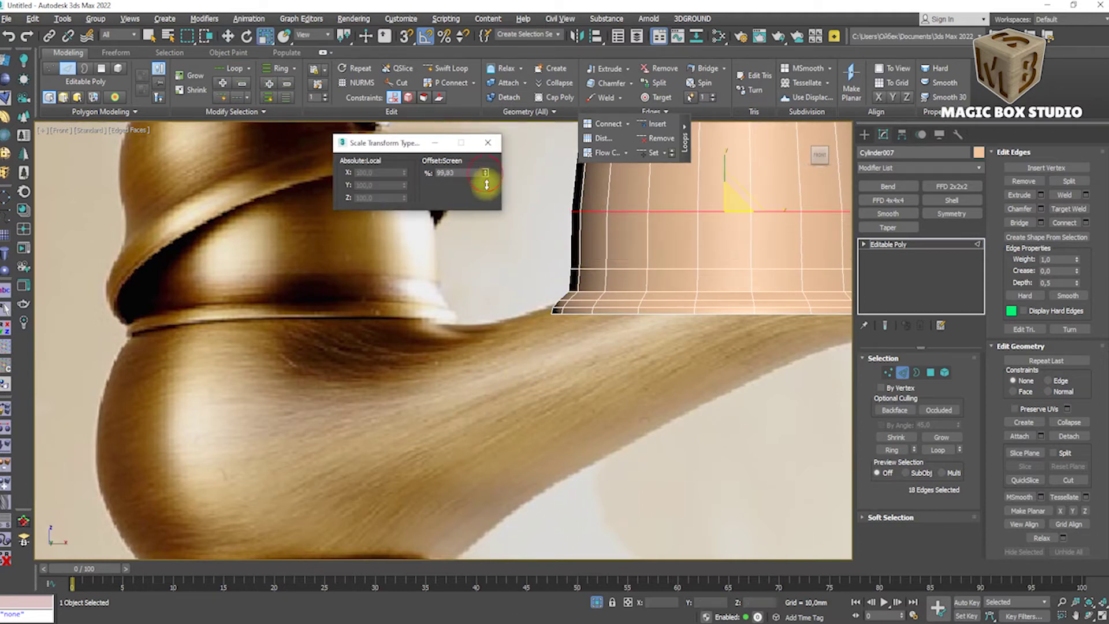
scroll(484, 420, "down", 3)
scroll(601, 314, "up", 3)
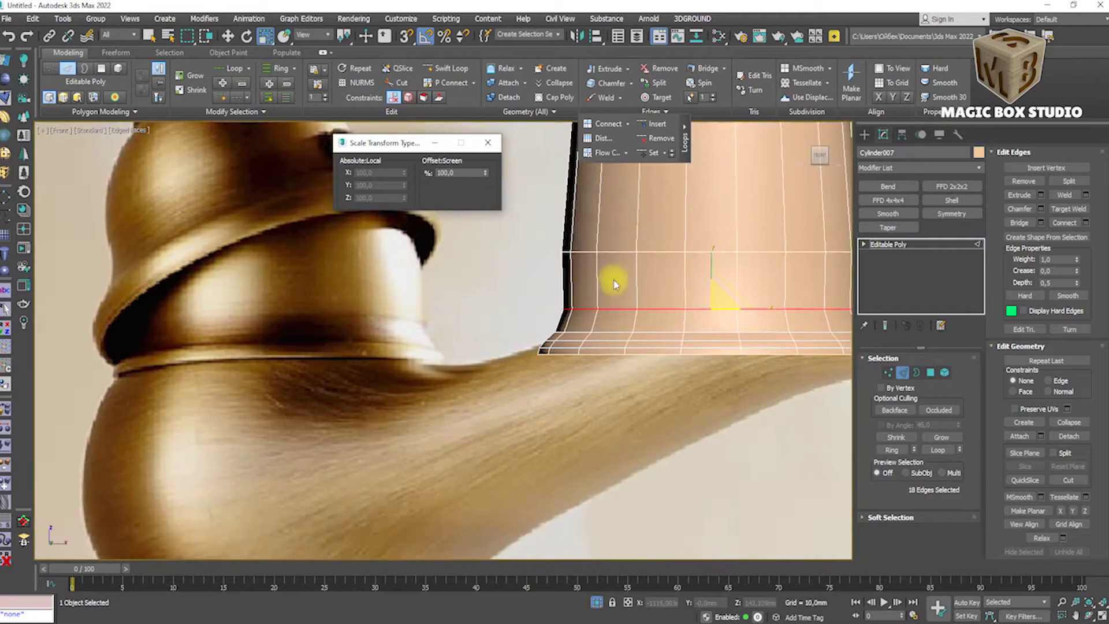
scroll(723, 300, "up", 2)
key("ctrl+z")
key("ctrl+y")
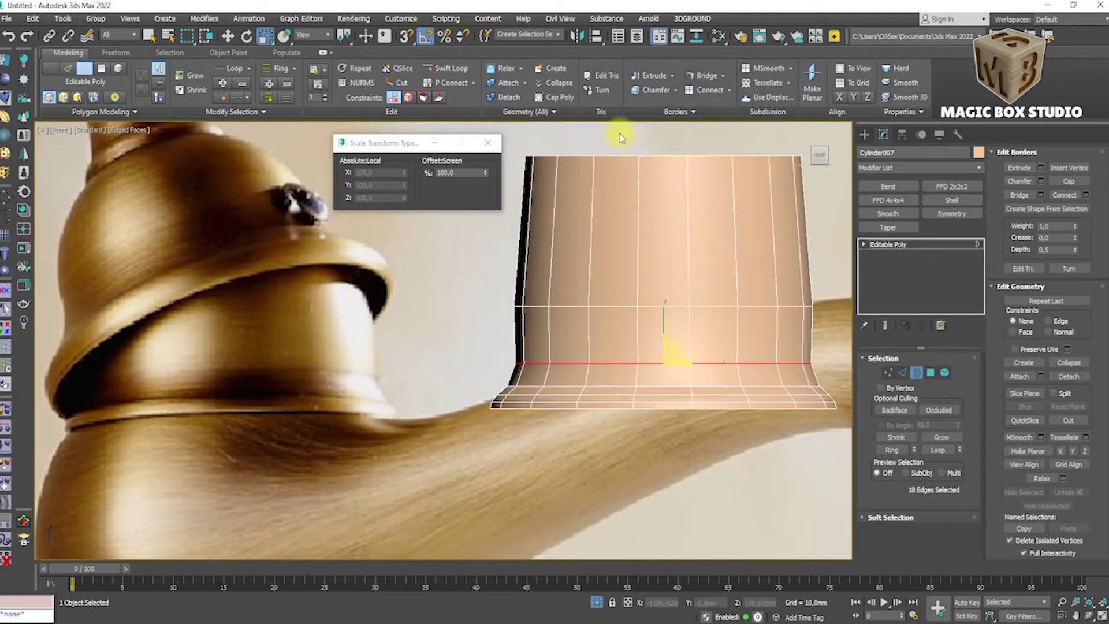
key("ctrl+BackSpace")
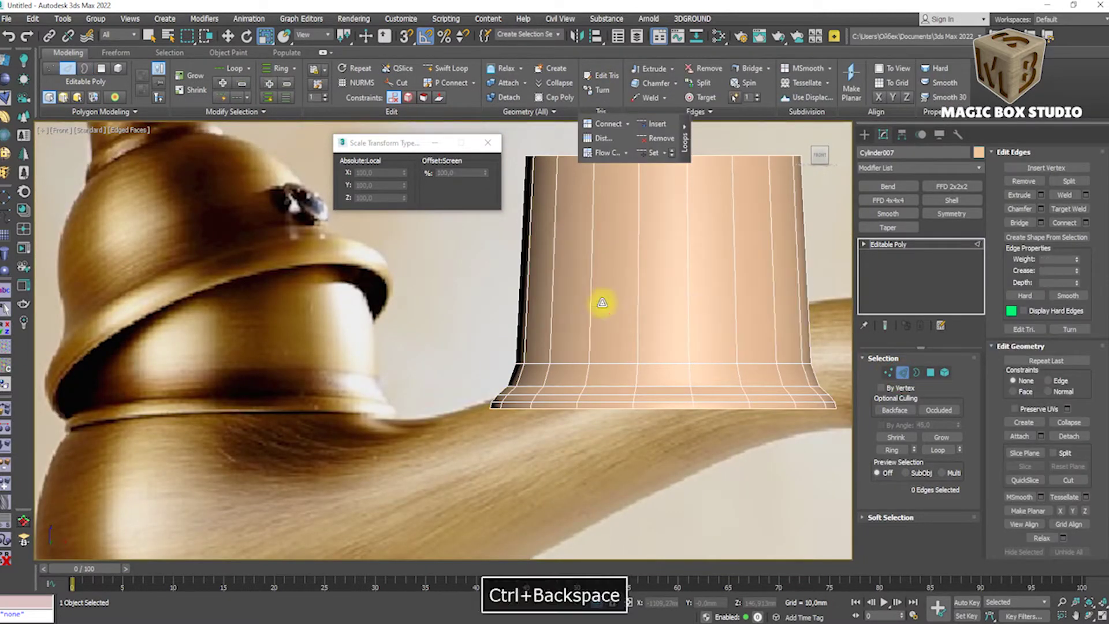
Lower the cylinder's top border and connect two new horizontal edge loops.
left_click(915, 371)
key("w")
left_click_drag(664, 129, 660, 174)
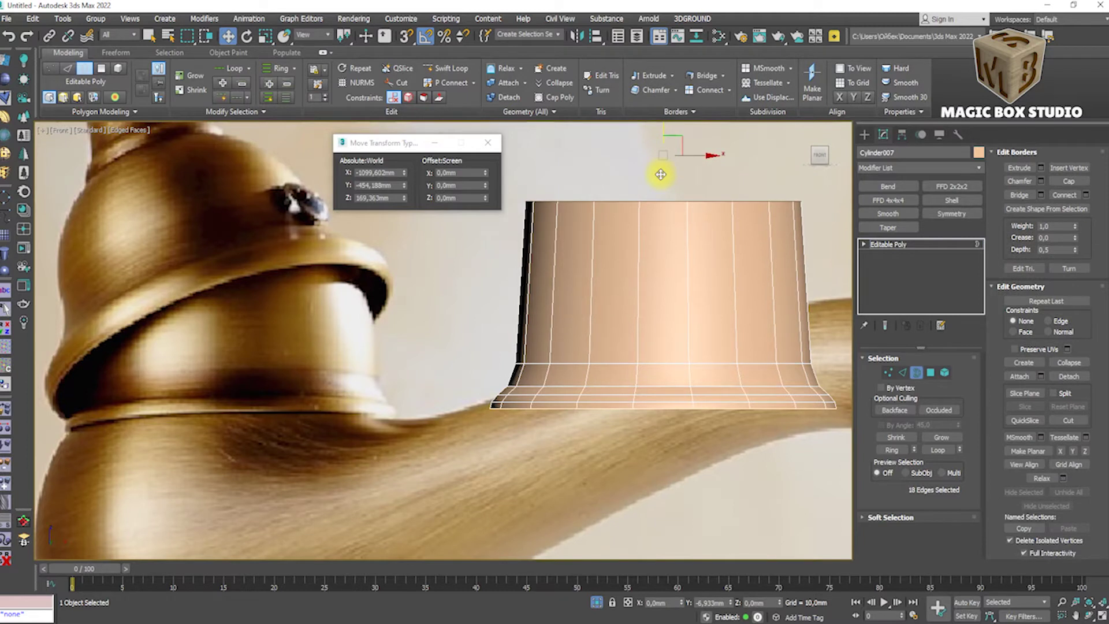
left_click(896, 372)
left_click(1086, 222)
left_click(890, 376)
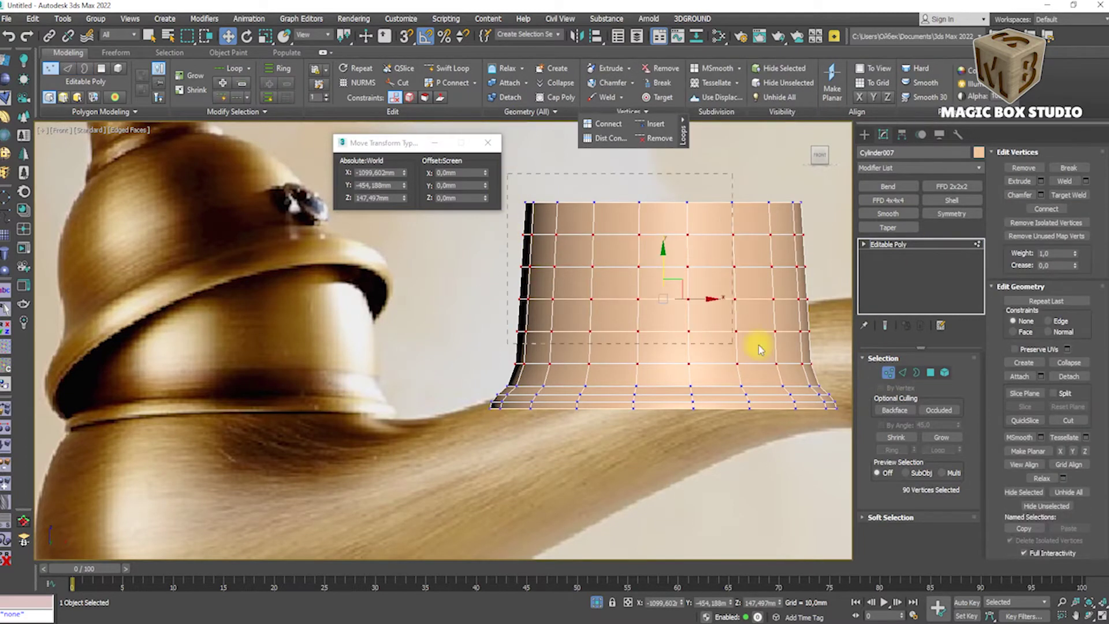
Add an FFD 4x4x4 modifier and pull the top control points inward into a dome.
left_click(918, 167)
left_click(920, 248)
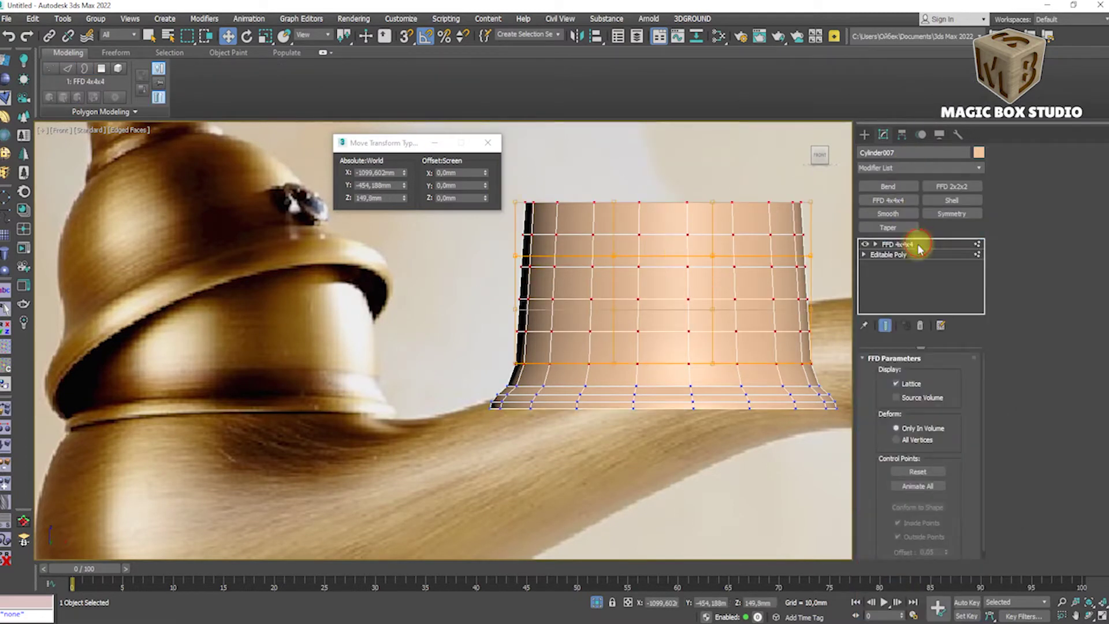
left_click(489, 144)
key("r")
left_click_drag(663, 154, 663, 169)
key("w")
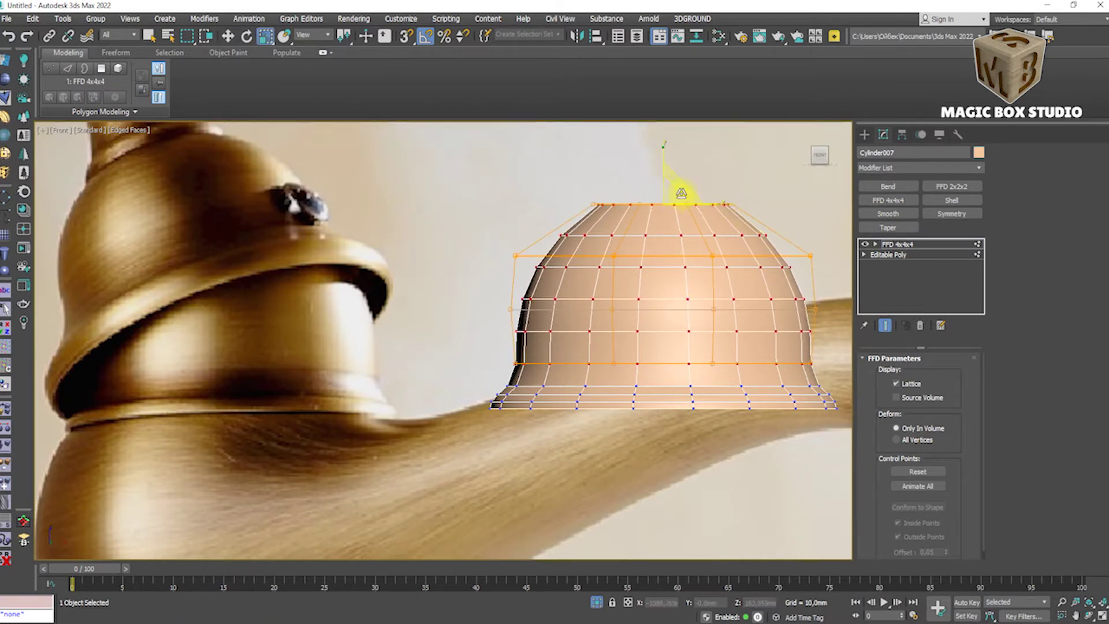
Collapse the FFD stack into the Editable Poly and show mesh edges again.
scroll(653, 190, "up", 5)
right_click(611, 248)
left_click(676, 376)
scroll(647, 330, "down", 2)
key("F4")
scroll(655, 333, "down", 2)
Select the dome's top opening border and cap it.
key("2")
middle_click_drag(742, 254, 746, 347, "alt")
left_click(917, 372)
left_click(713, 255)
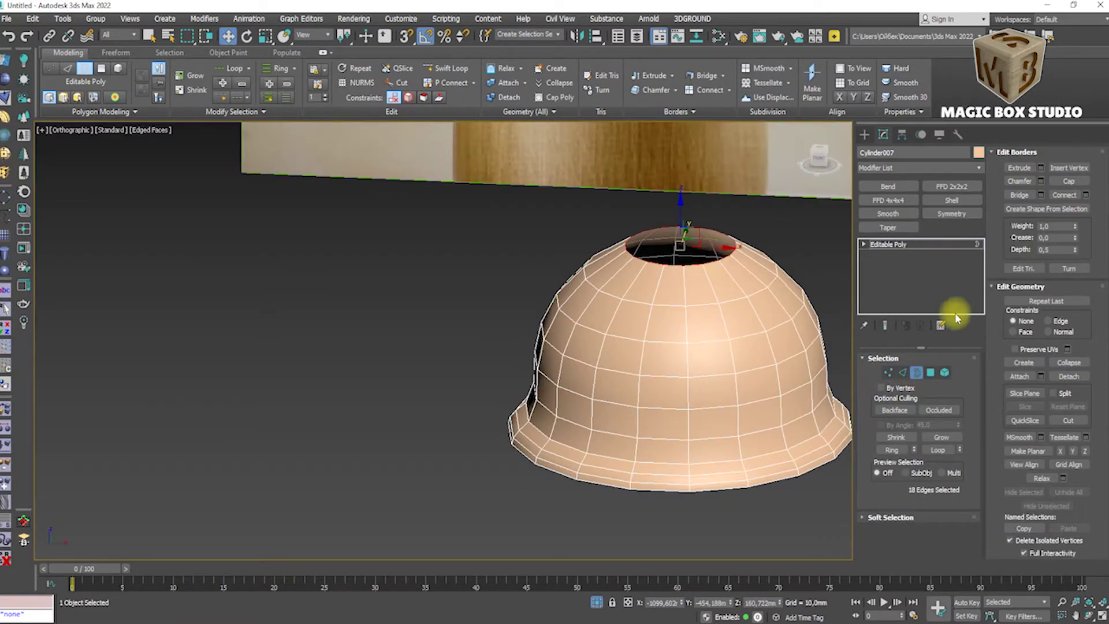
left_click(1069, 181)
key("4")
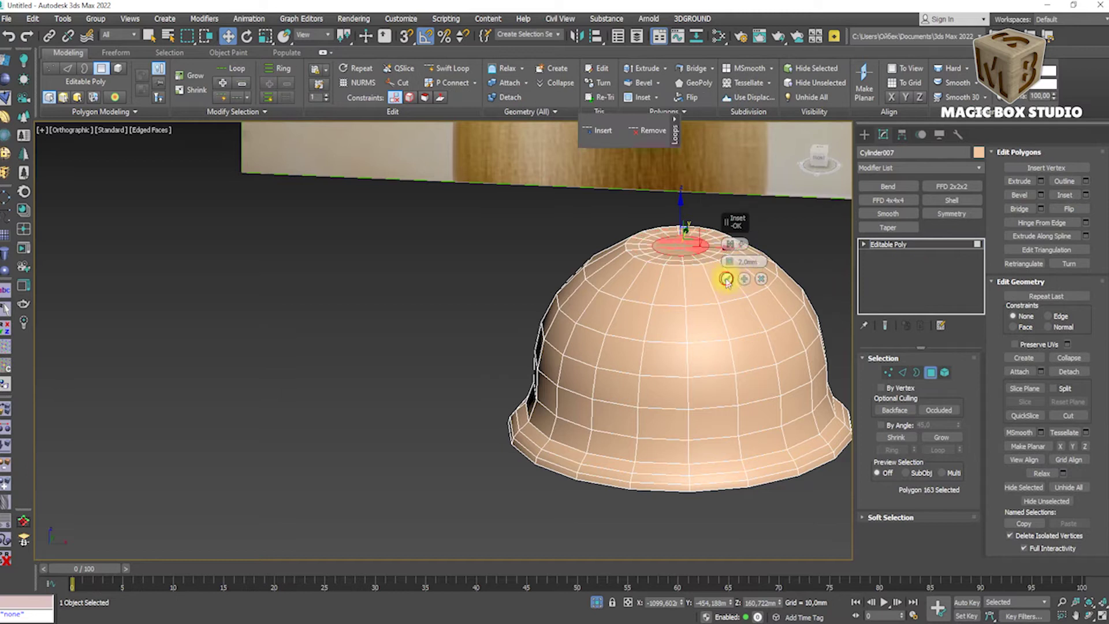
Remove the radial edges on the capped top and select the top ring loop.
key("2")
scroll(676, 239, "up", 4)
left_click(676, 238)
key("ctrl+BackSpace")
double_click(746, 274)
View the dome from the front with mesh edges shown and smoothing preview off.
key("f")
mouse_move(443, 337)
middle_mouse_down("alt")
mouse_move(442, 382)
mouse_move(451, 342)
mouse_move(438, 302)
mouse_move(445, 330)
mouse_move(507, 371)
middle_mouse_up("alt")
key("1")
key("f")
scroll(505, 367, "down", 5)
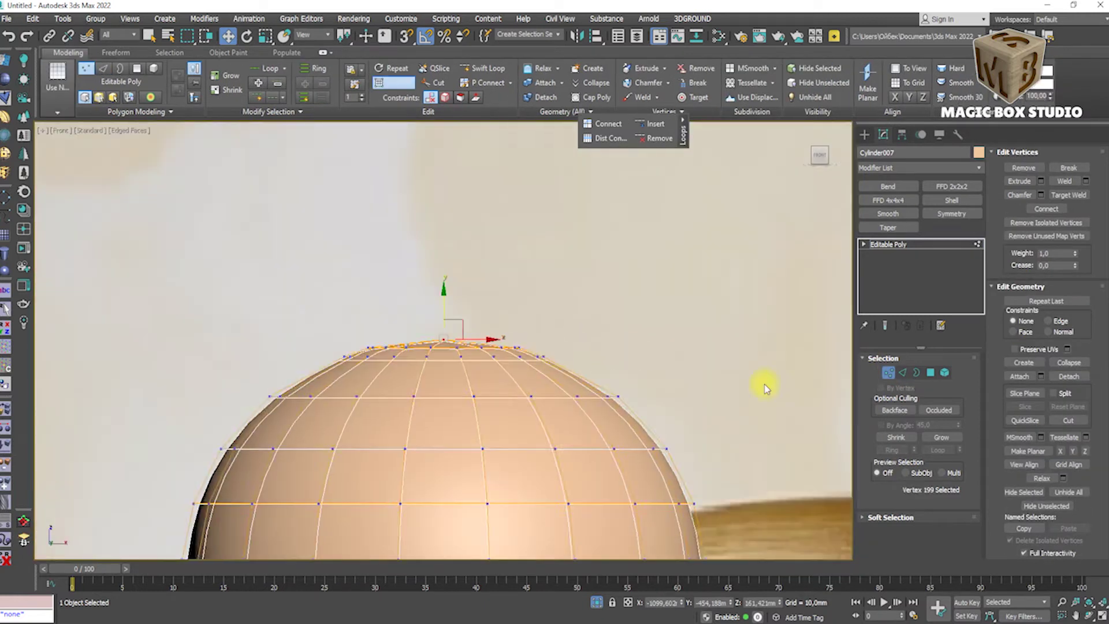
key("1")
scroll(508, 401, "down", 2)
scroll(535, 381, "down", 2)
scroll(491, 427, "up", 3)
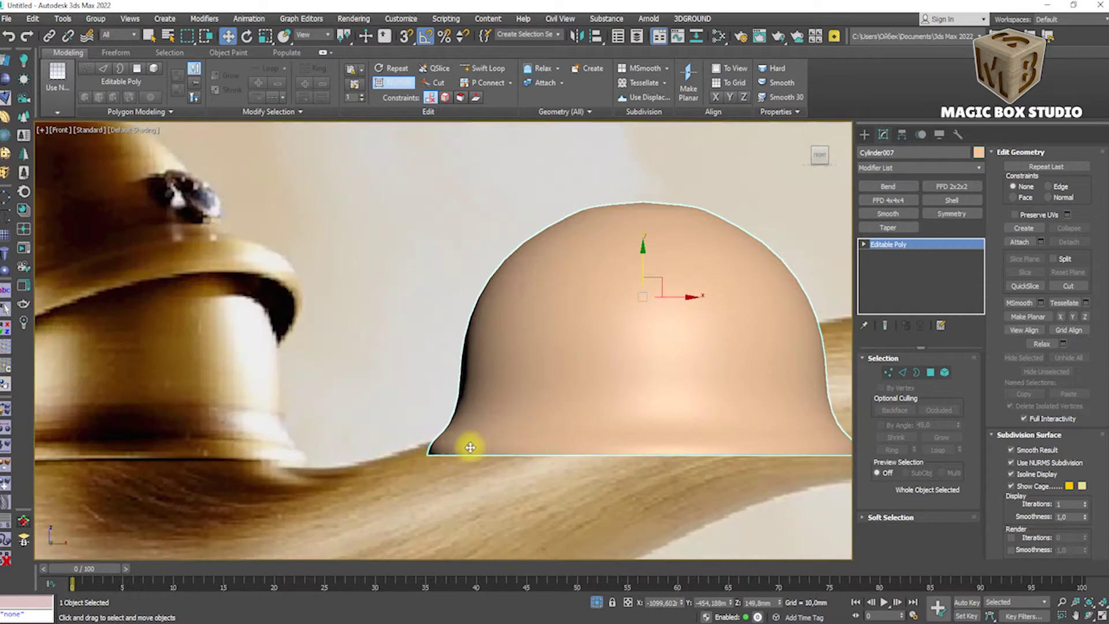
scroll(456, 445, "up", 5)
key("F4")
key("ctrl+BackSpace")
Insert a Swift Loop edge loop near the dome's flared rim and check it smoothed.
left_click(447, 68)
scroll(457, 404, "up", 2)
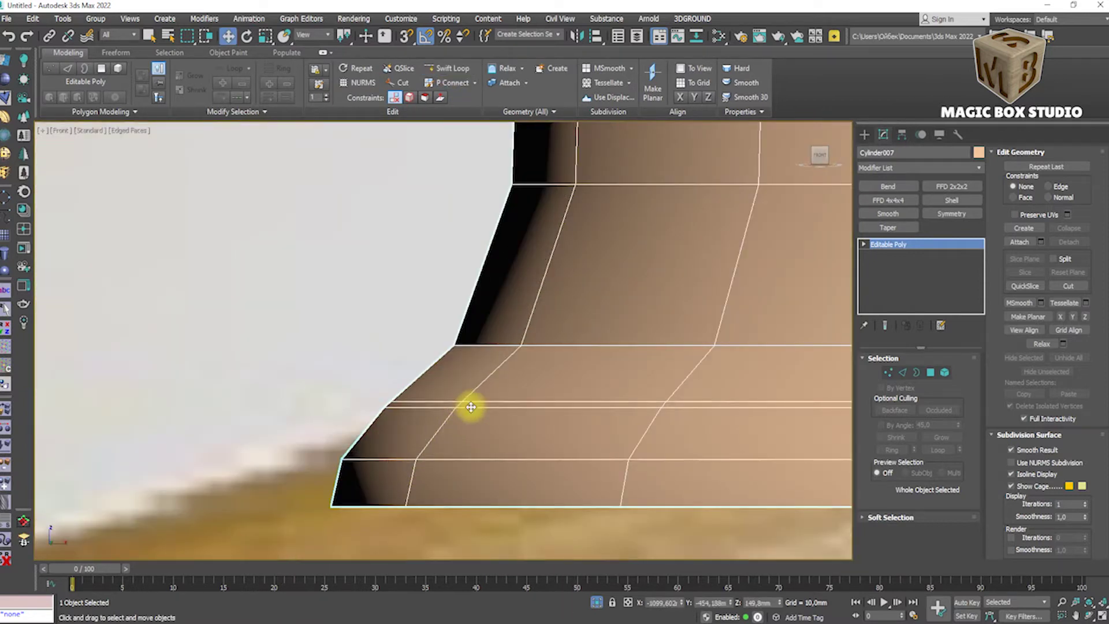
left_click(471, 403)
right_click(267, 39)
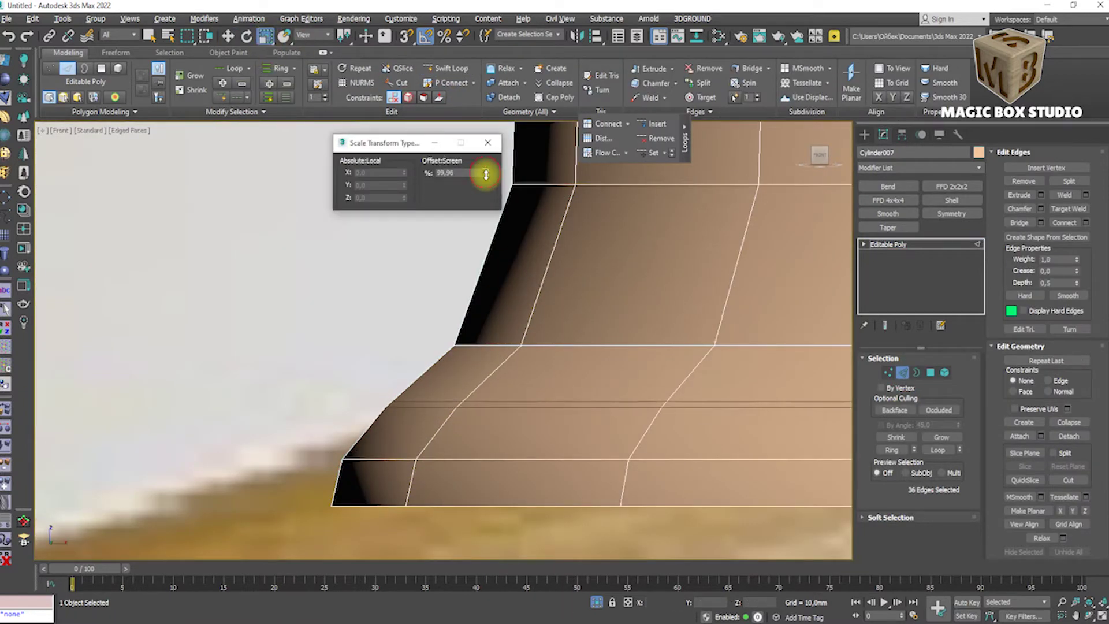
scroll(495, 366, "down", 2)
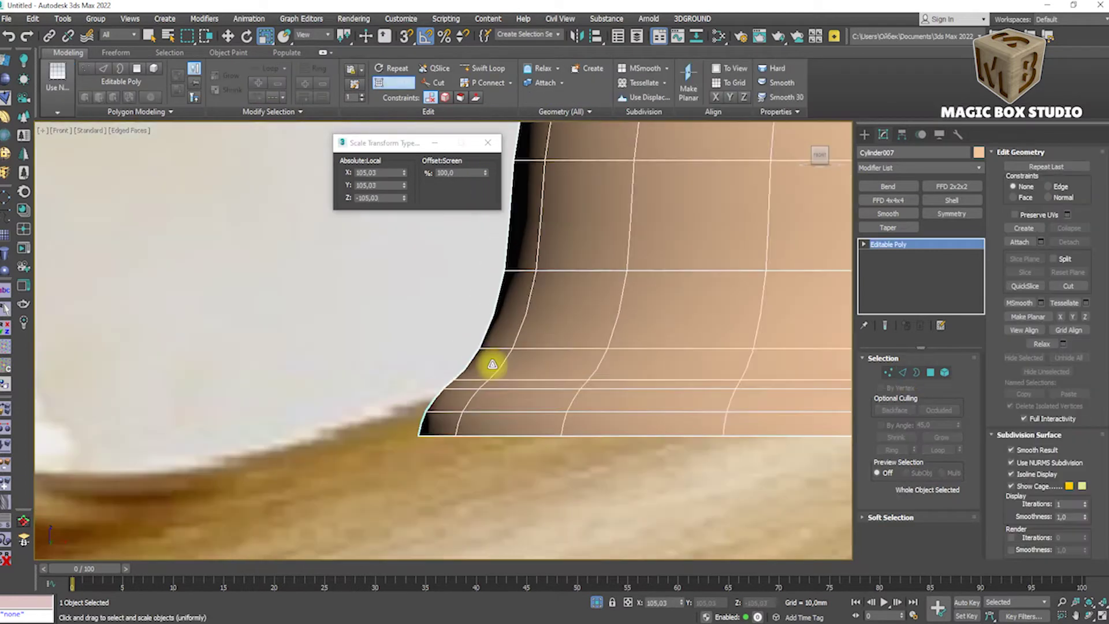
key("F4")
key("ctrl+BackSpace")
scroll(527, 367, "down", 1)
key("2")
scroll(351, 391, "down", 3)
scroll(564, 435, "up", 3)
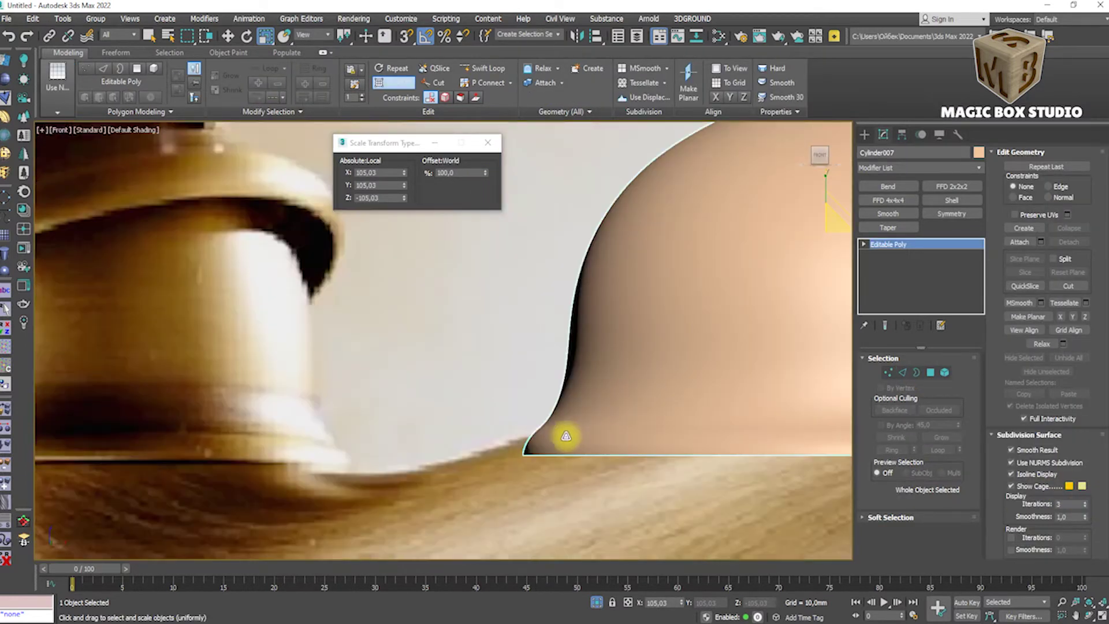
scroll(535, 446, "up", 2)
Select the two bottom polygon loops around the flared rim.
key("F4")
key("ctrl+BackSpace")
left_click(903, 372)
key("4")
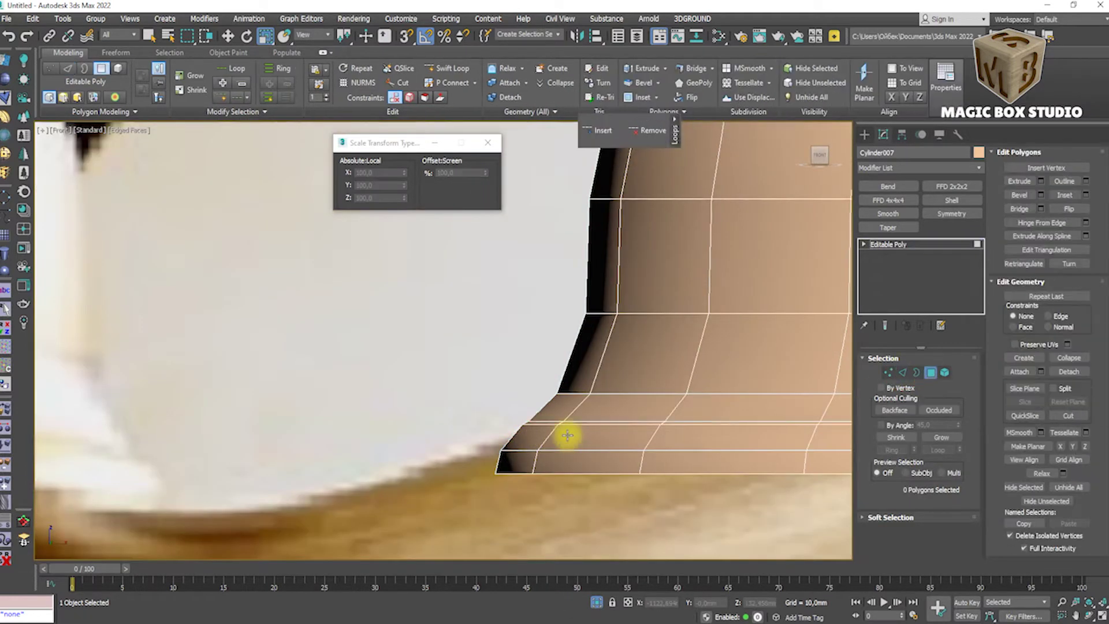
left_click(564, 436)
scroll(564, 435, "up", 3)
key("w")
scroll(595, 413, "up", 2)
scroll(606, 419, "down", 2)
left_click(633, 381, "ctrl")
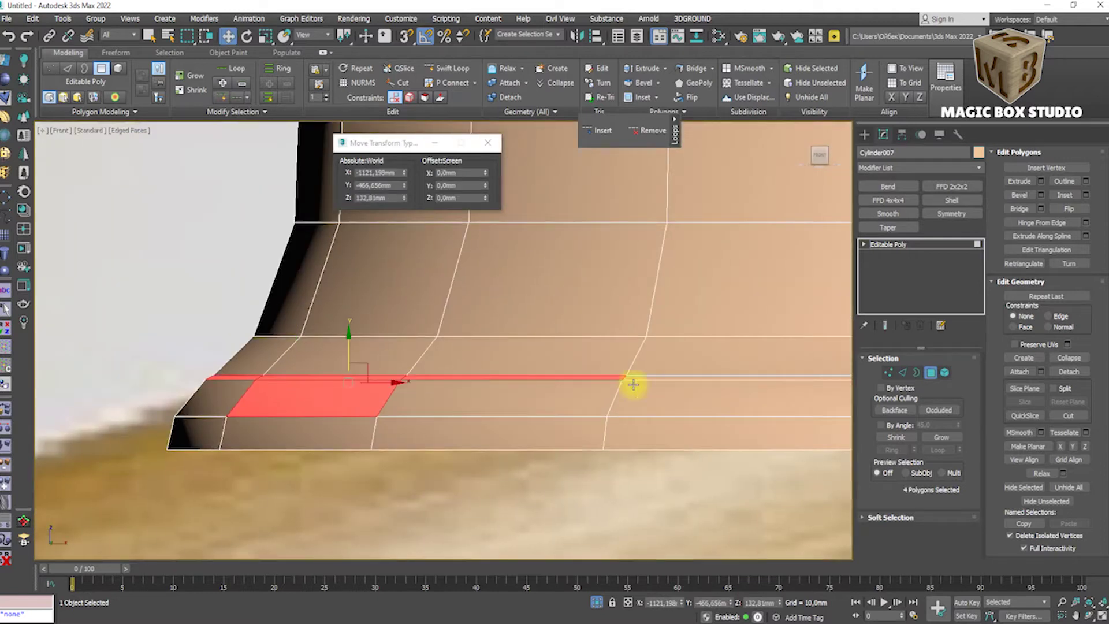
left_click(431, 410, "shift")
left_click(421, 433, "shift")
Set the dome's NURMS smoothing iterations to 3.
left_click(908, 168)
type("sh")
left_click(878, 293)
key("ctrl+z")
middle_click_drag(639, 476, 594, 435, "alt")
key("F4")
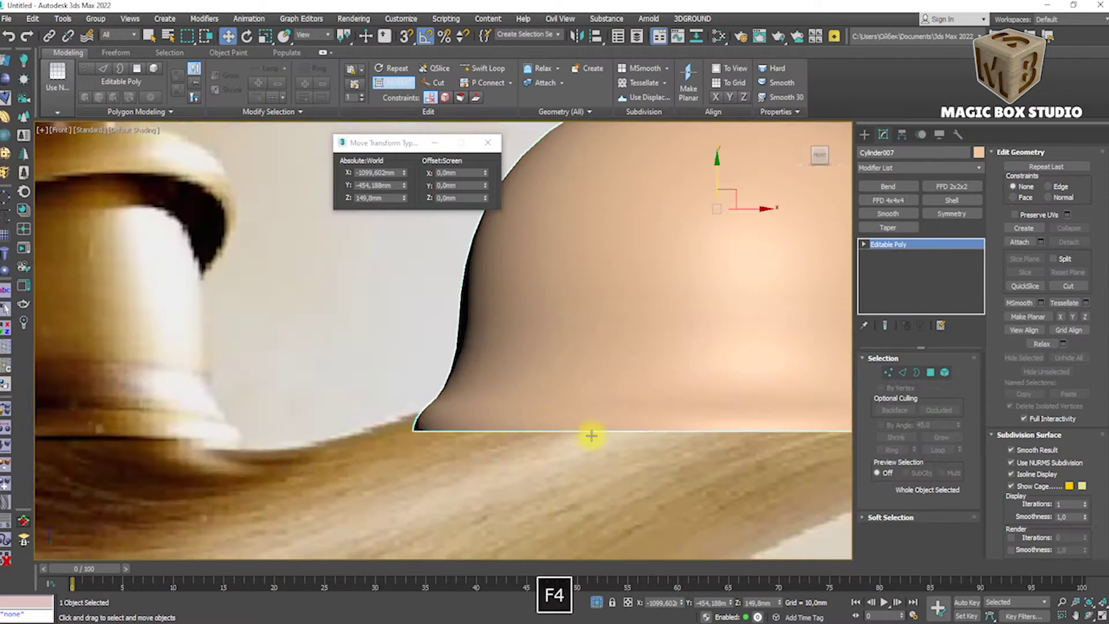
left_click(1085, 502)
left_click(1086, 502)
Isolate the dome in the front view and undo an accidental shift.
key("f")
scroll(627, 403, "up", 2)
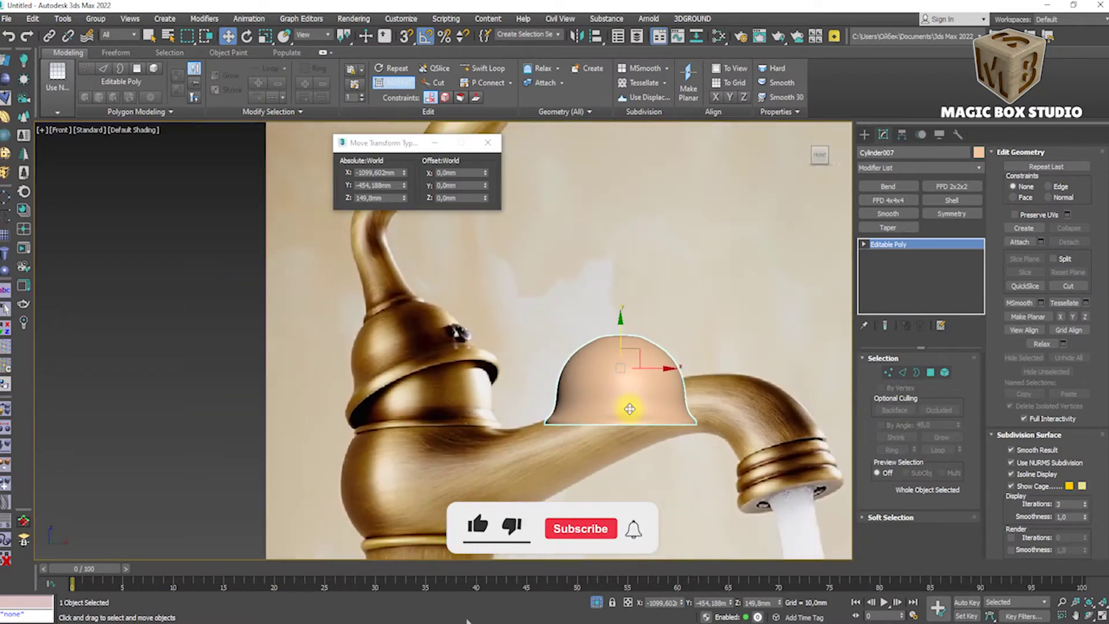
scroll(674, 340, "up", 2)
scroll(699, 308, "up", 2)
key("alt+q")
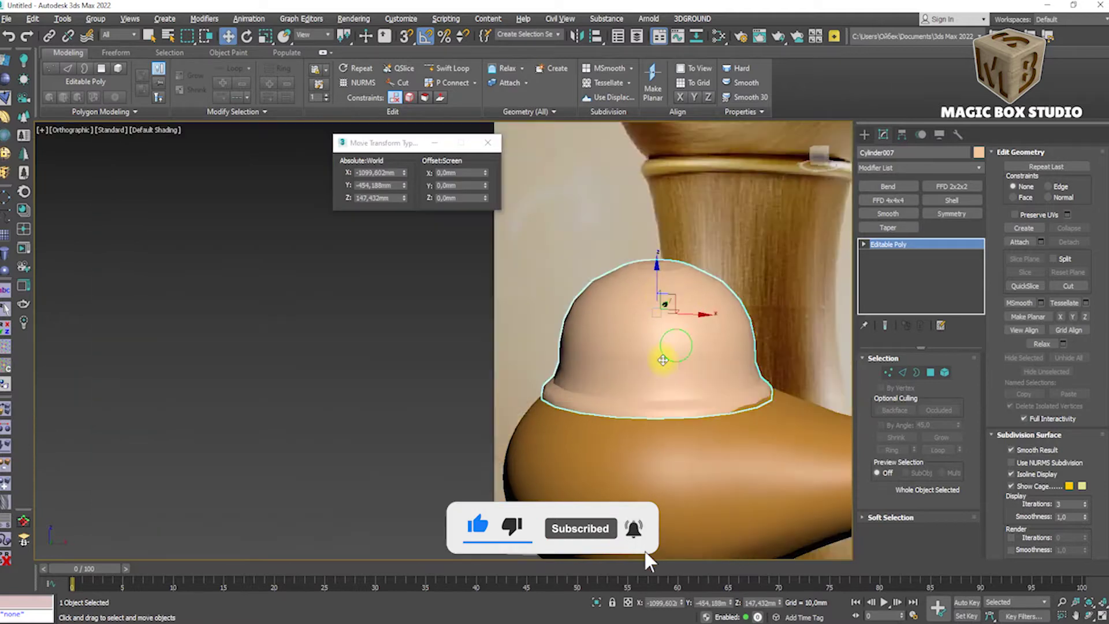
scroll(638, 359, "up", 3)
scroll(534, 416, "down", 3)
scroll(555, 413, "up", 3)
key("ctrl+z")
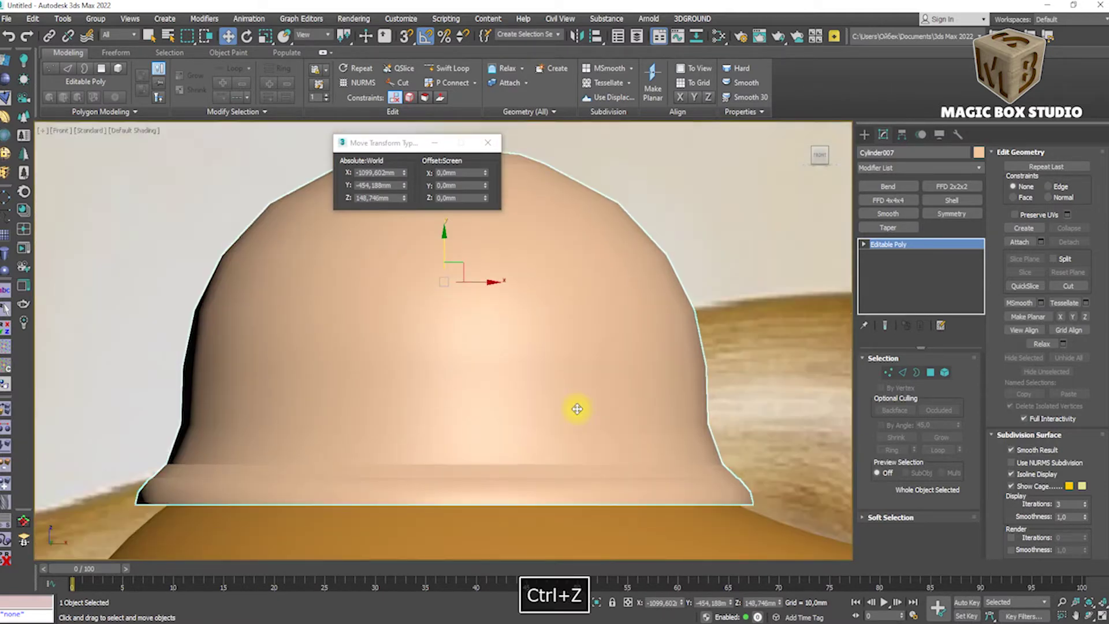
scroll(572, 411, "down", 3)
Make the body see-through in top view and select the edge loop near the rim.
key("t")
key("alt+x")
scroll(578, 370, "up", 2)
scroll(693, 393, "up", 1)
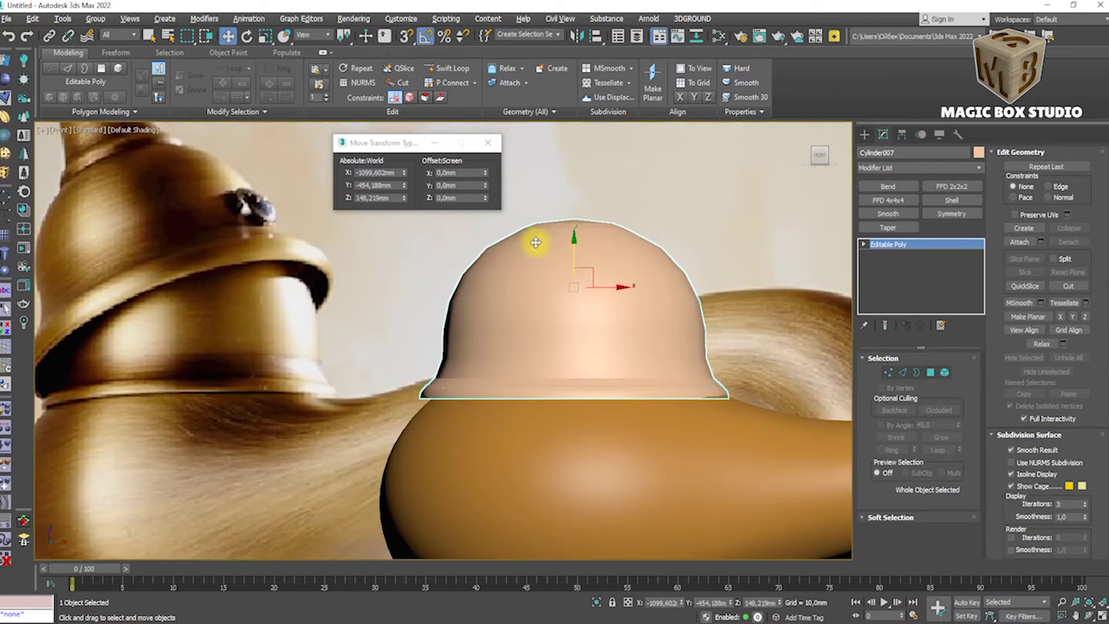
key("r")
key("w")
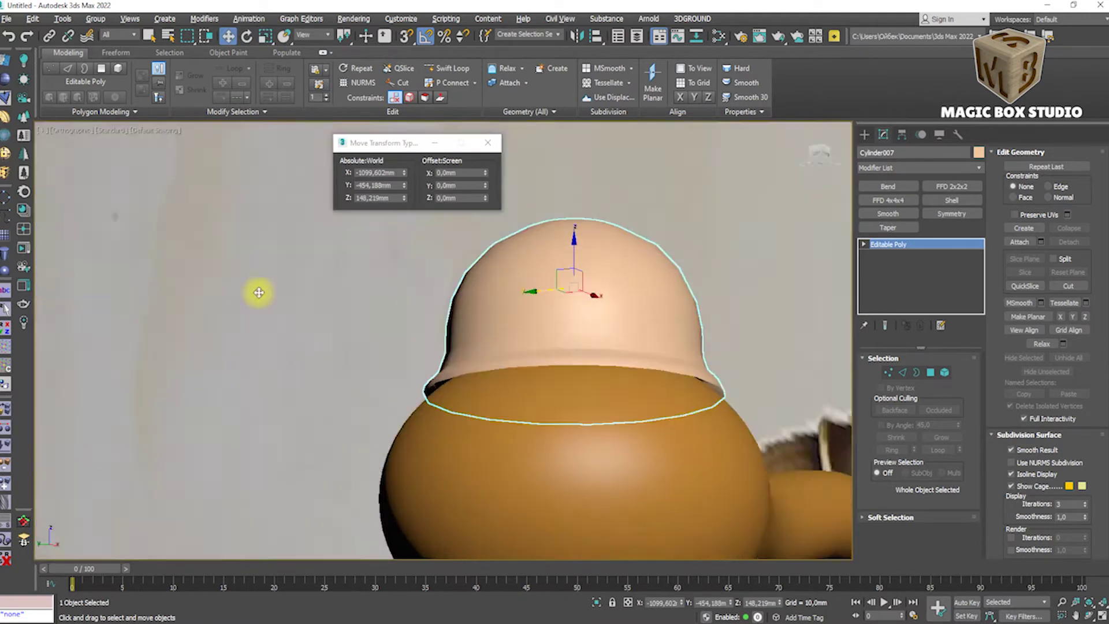
key("ctrl+z")
key("ctrl+y")
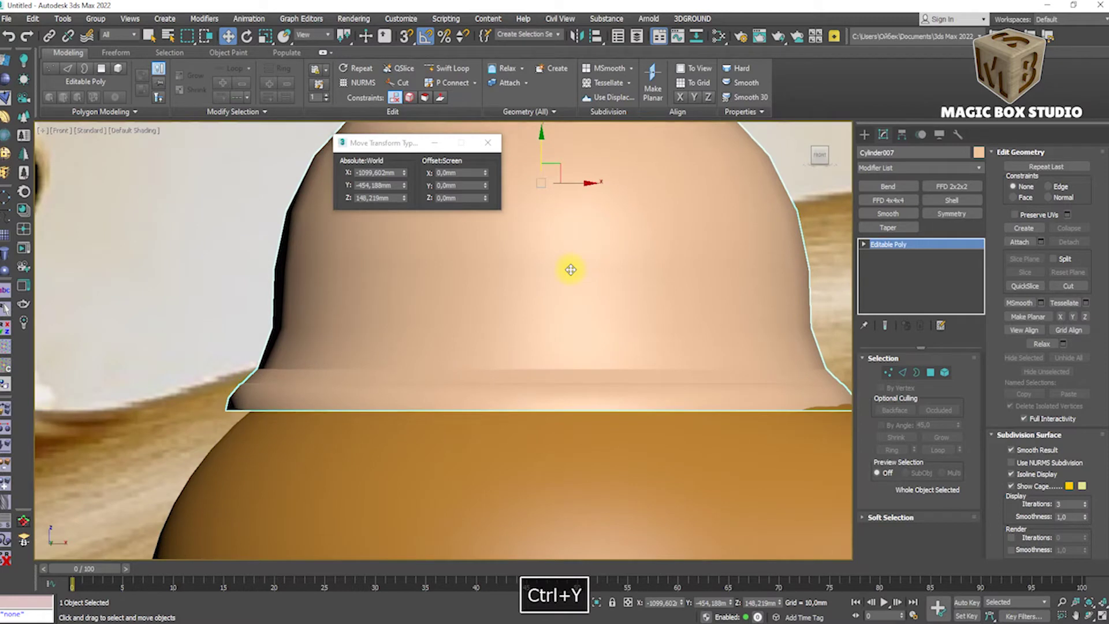
left_click(902, 372)
double_click(464, 381)
scroll(463, 381, "down", 2)
scroll(471, 366, "down", 2)
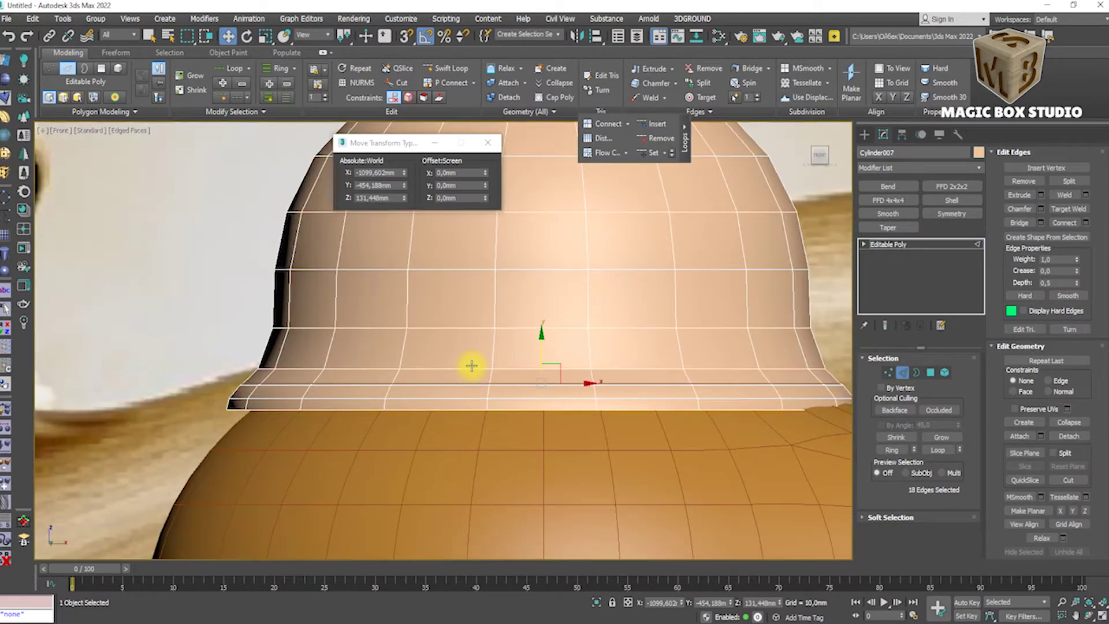
Select the body sphere, try squashing it vertically, then undo that scale.
left_click(902, 372)
scroll(532, 426, "down", 4)
scroll(519, 372, "up", 1)
scroll(639, 317, "up", 3)
scroll(418, 458, "down", 2)
left_click(417, 459)
scroll(532, 470, "up", 3)
scroll(528, 396, "down", 2)
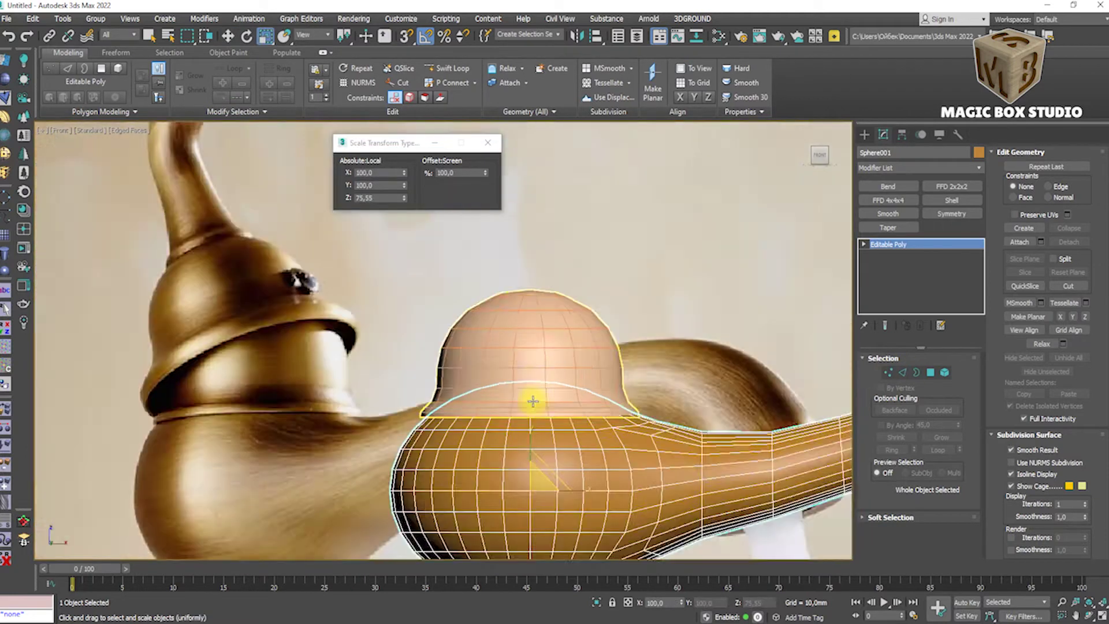
key("r")
left_click_drag(527, 453, 528, 455)
key("ctrl+z")
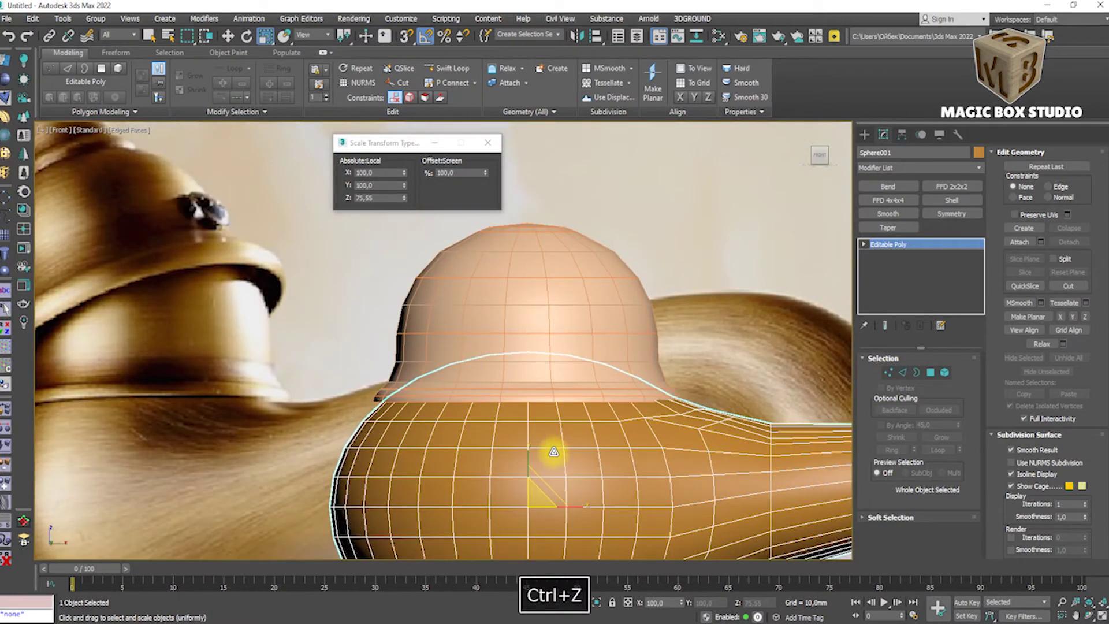
Select the dome's bottom rows of vertices and grow the selection up one row.
left_click(552, 290)
key("w")
left_click_drag(414, 148, 104, 155)
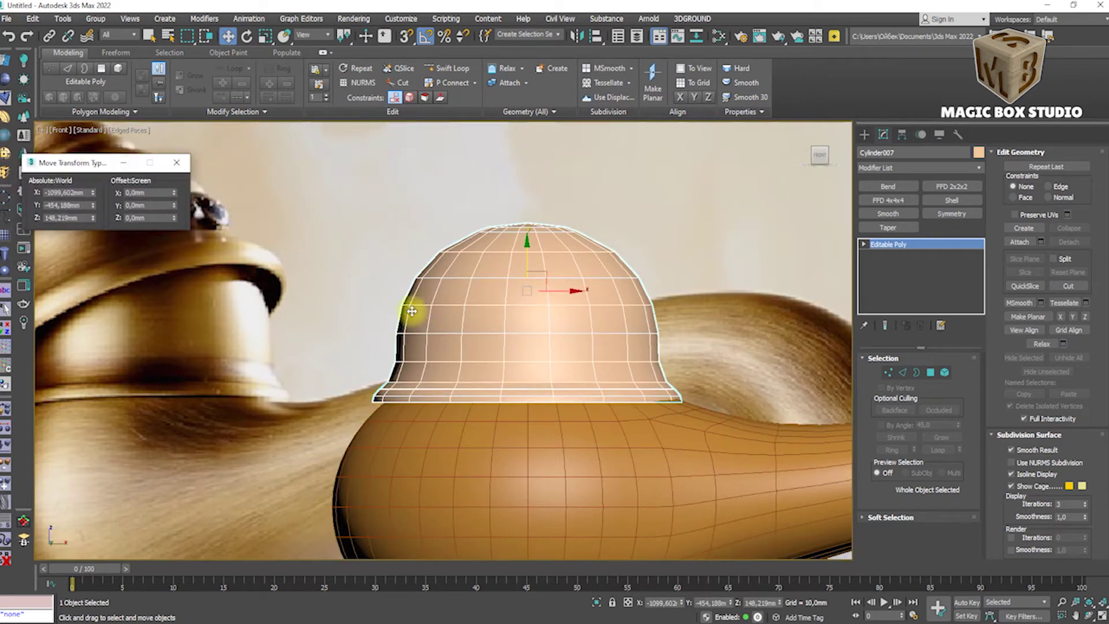
scroll(416, 310, "up", 5)
scroll(435, 397, "down", 5)
key("1")
left_click_drag(745, 404, 367, 358)
key("r")
scroll(366, 359, "up", 5)
scroll(563, 380, "down", 4)
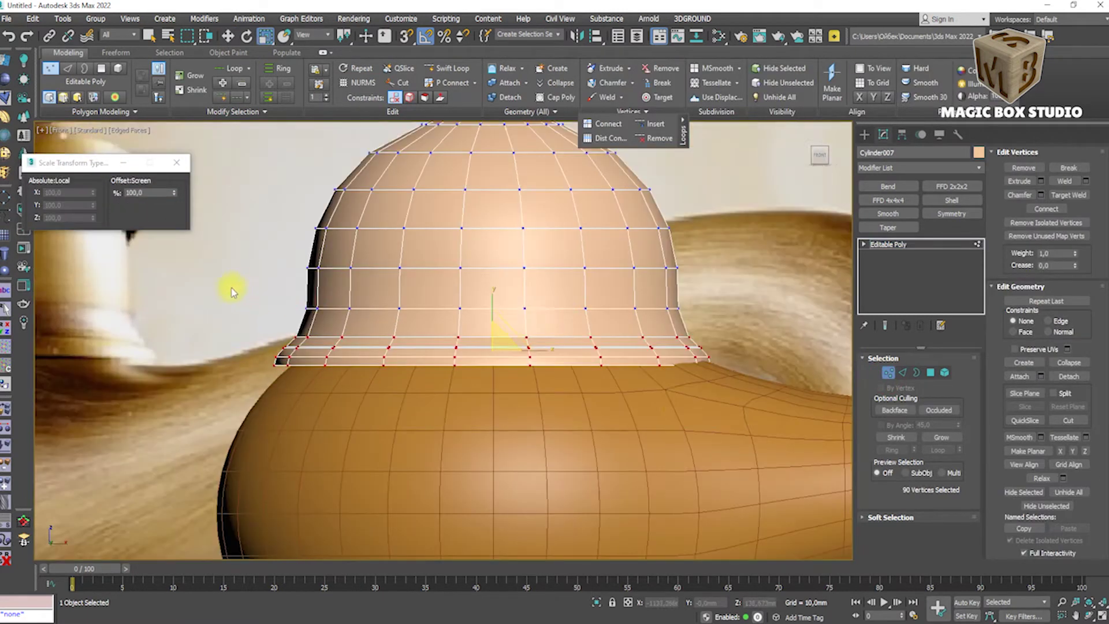
scroll(493, 334, "up", 4)
key("ctrl+Page_Up")
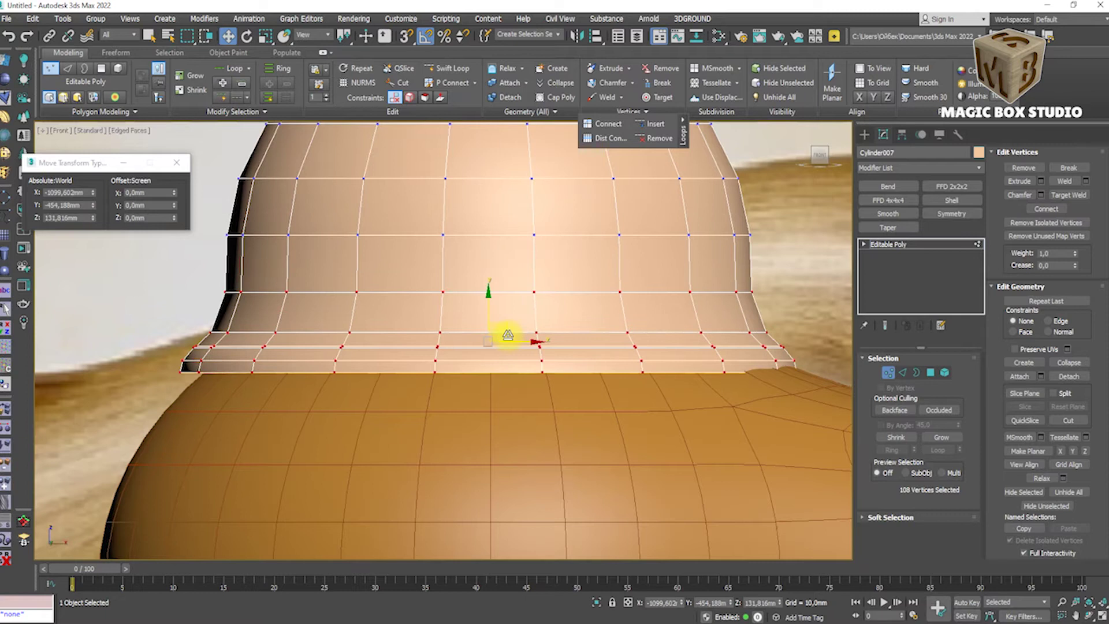
scroll(507, 335, "down", 4)
Orbit around the dome and body, then reselect the body and undo its vertical scale.
left_click(902, 372)
scroll(421, 342, "up", 5)
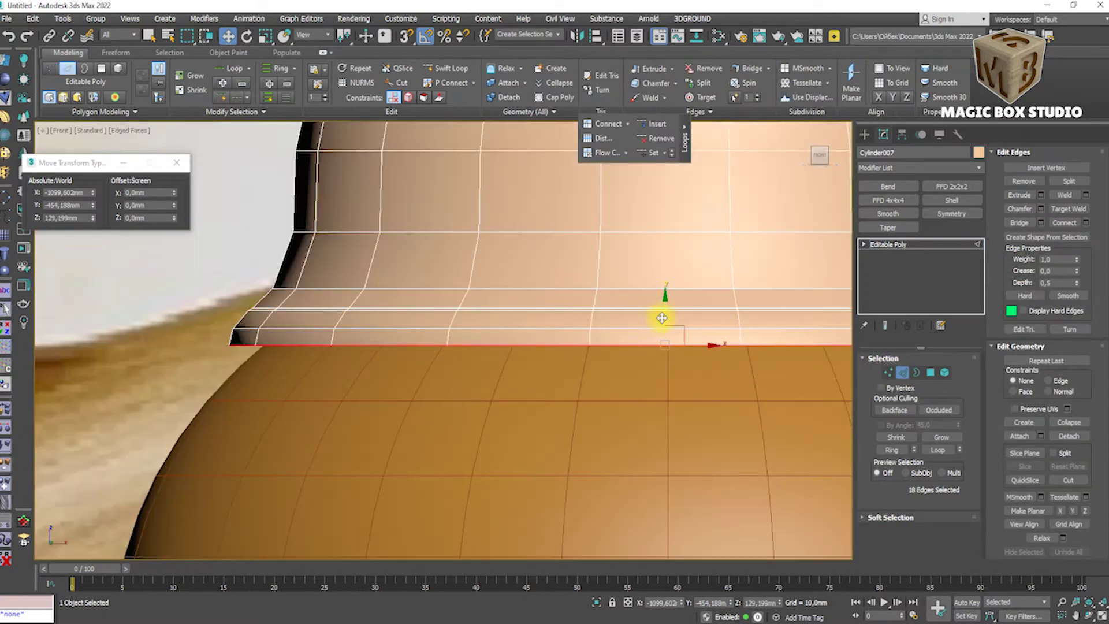
scroll(317, 305, "down", 3)
middle_click_drag(317, 304, 408, 309, "alt")
key("2")
scroll(517, 295, "up", 4)
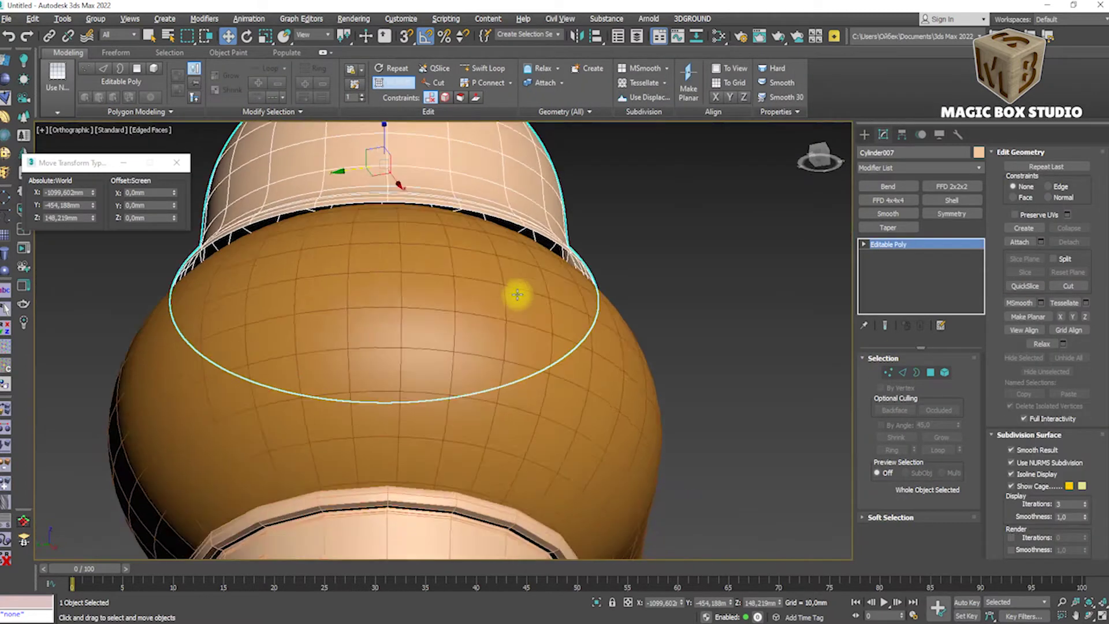
middle_click_drag(517, 295, 383, 339, "alt")
scroll(399, 354, "up", 2)
scroll(391, 297, "up", 2)
left_click(391, 297)
key("r")
key("ctrl+z")
Switch to the front view and pan across to the faucet reference photo.
key("f")
mouse_move(379, 293)
middle_mouse_down()
mouse_move(495, 321)
mouse_move(559, 354)
middle_mouse_up()
scroll(454, 322, "down", 3)
scroll(141, 405, "down", 4)
scroll(141, 416, "up", 6)
scroll(144, 404, "down", 2)
scroll(123, 426, "up", 2)
scroll(133, 404, "down", 5)
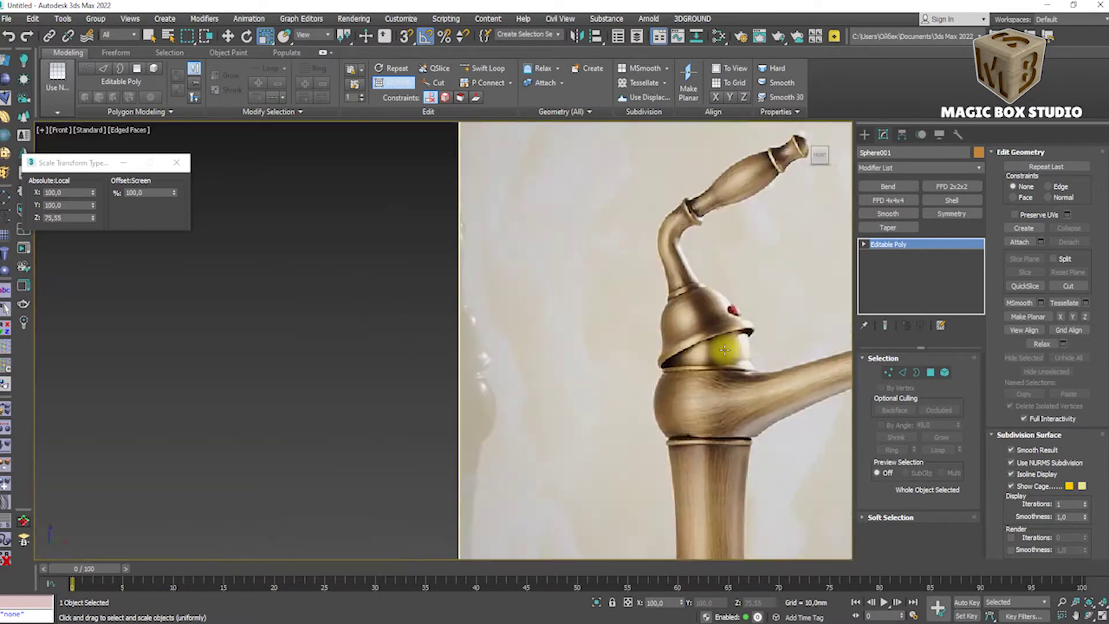
middle_click_drag(520, 359, 355, 365)
scroll(425, 295, "up", 6)
scroll(441, 301, "down", 5)
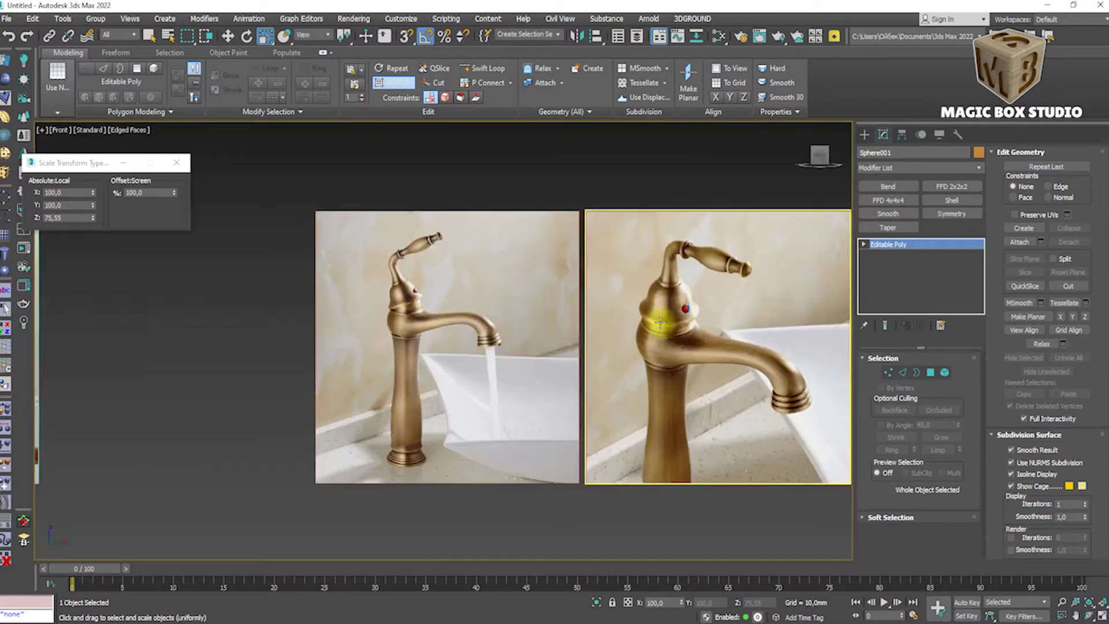
scroll(682, 364, "up", 4)
scroll(587, 361, "down", 3)
scroll(361, 328, "up", 2)
key("w")
scroll(465, 309, "up", 3)
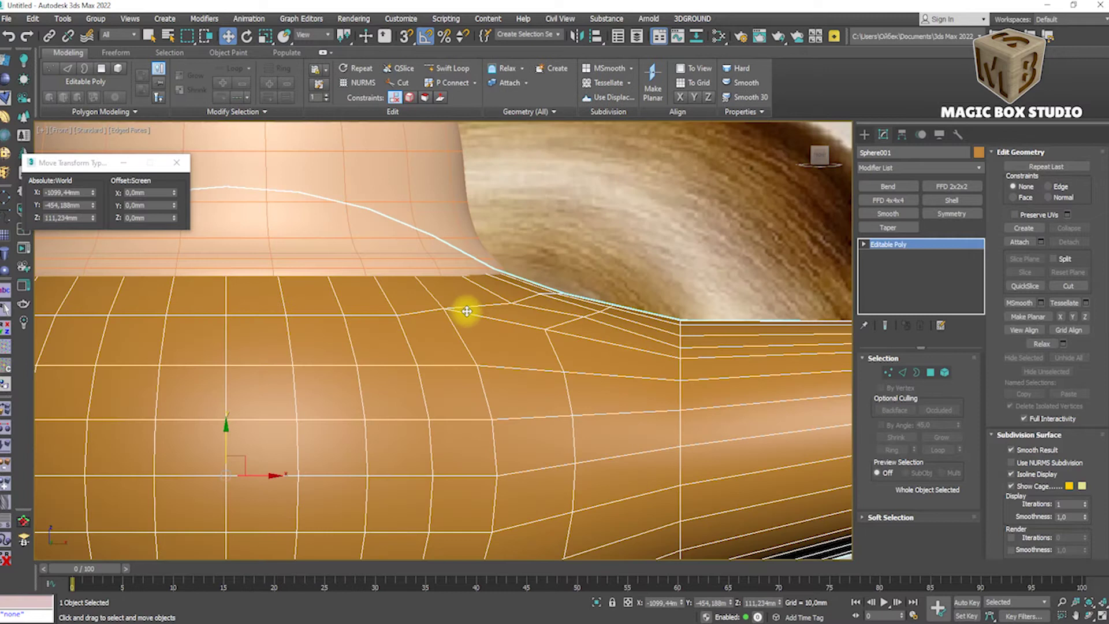
Make the body see-through, try raising its edge ring, then undo it.
key("alt+q")
key("alt+x")
key("2")
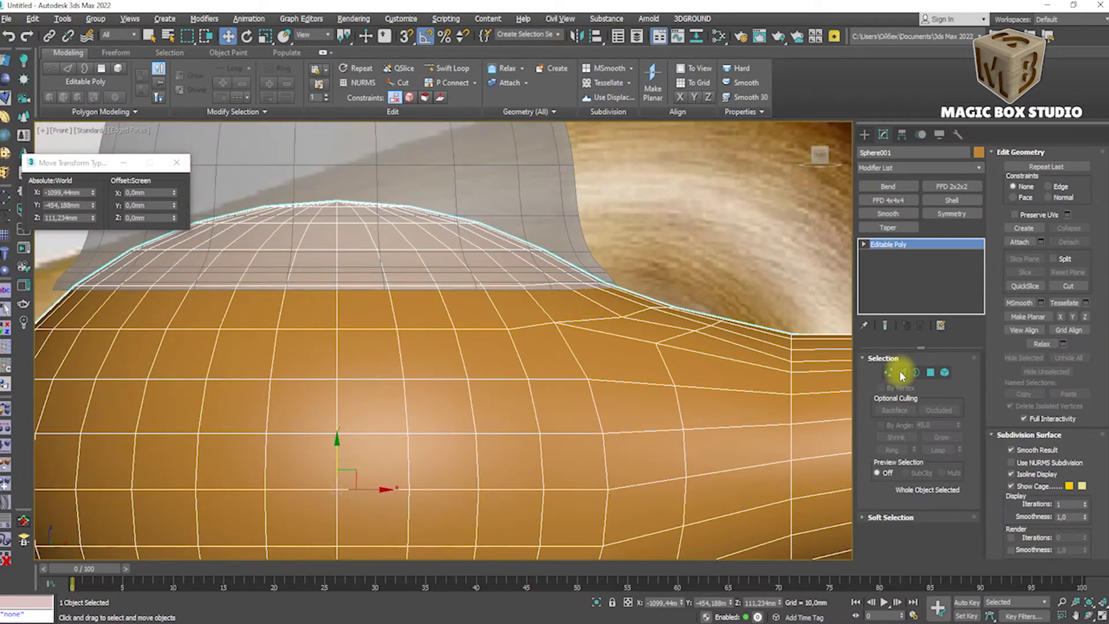
left_click_drag(348, 281, 341, 255)
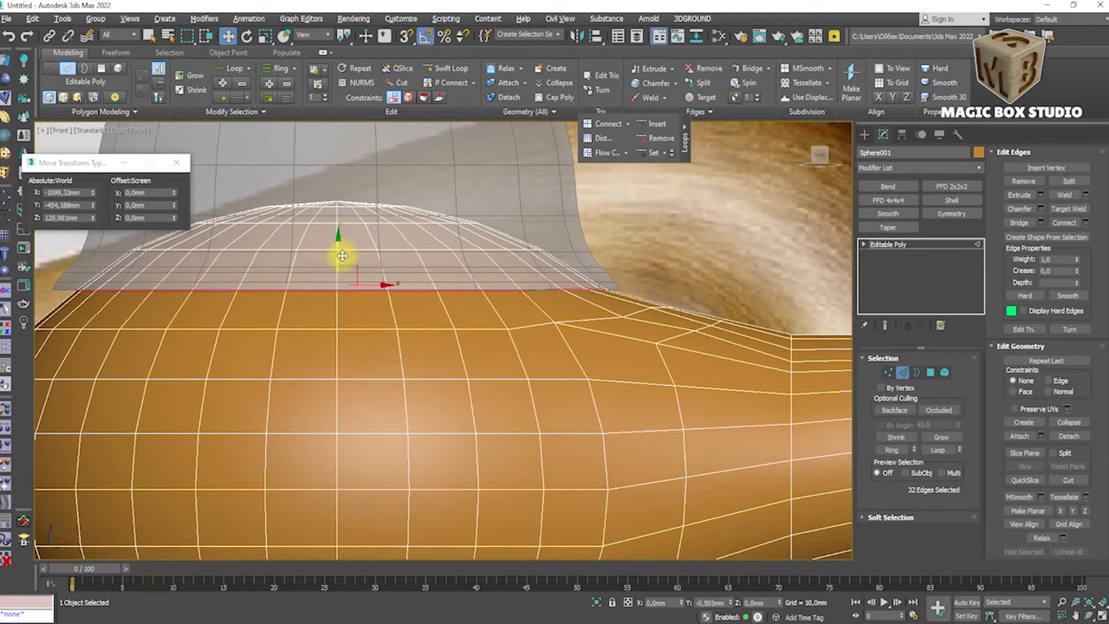
left_click(900, 374)
left_click(433, 210)
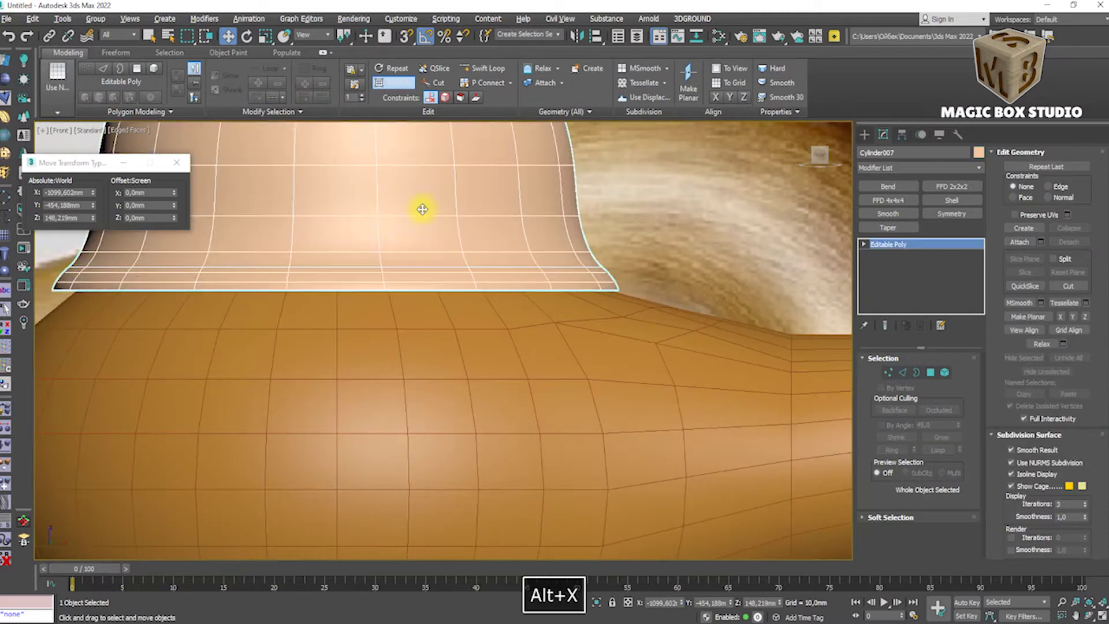
middle_click_drag(384, 228, 407, 260, "alt")
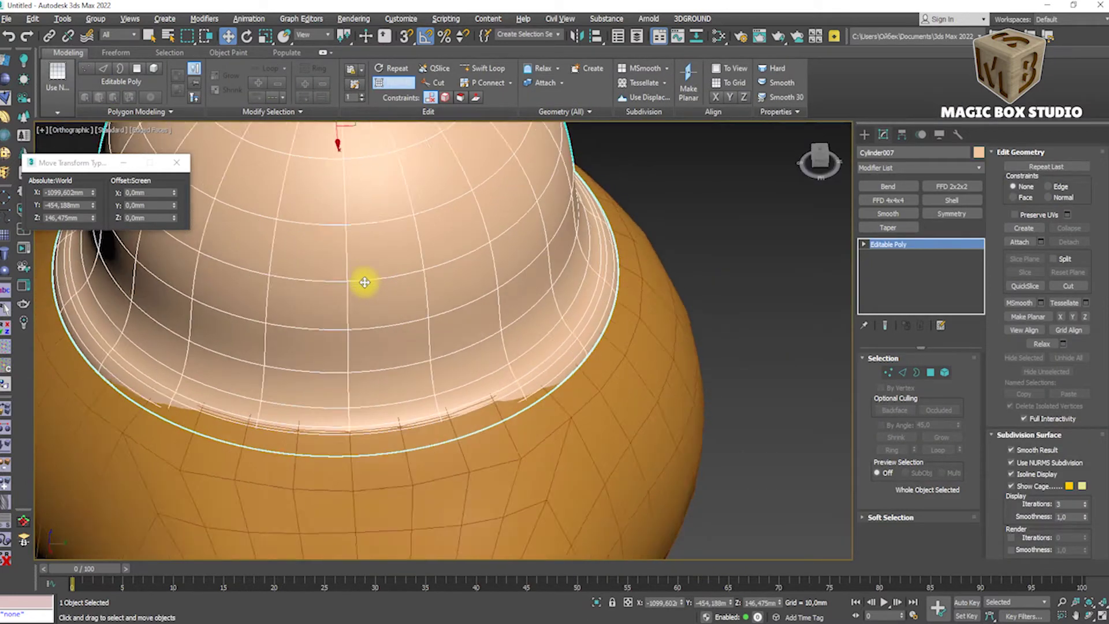
key("ctrl+z")
key("ctrl+z")
key("ctrl+z")
Lift the dome off the body and delete the body's top polygons.
left_click(484, 342)
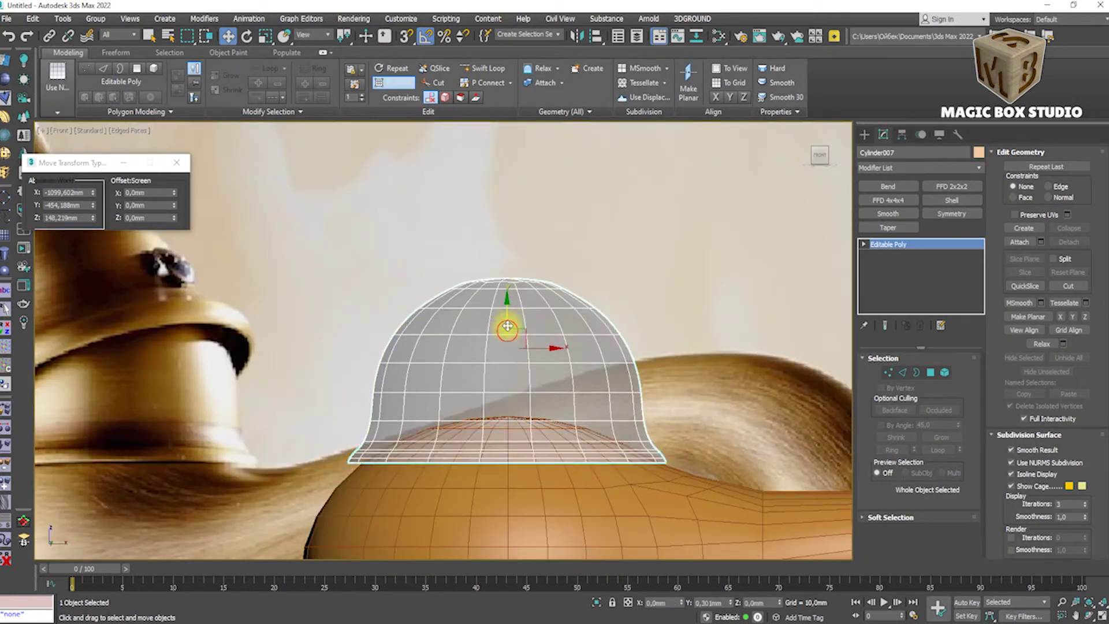
left_click(522, 446)
left_click(508, 274)
left_click_drag(505, 336, 494, 223)
left_click(570, 448)
key("4")
left_click_drag(302, 389, 791, 460)
key("Delete")
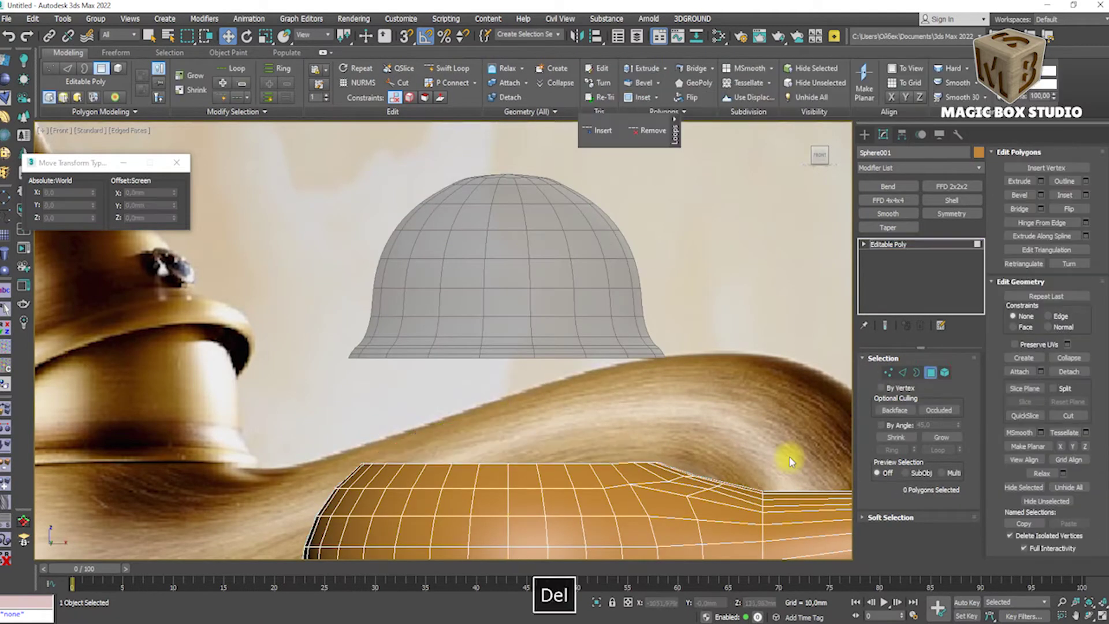
Select the body's open top rim and lower the dome back down over it.
left_click(916, 372)
left_click(552, 459)
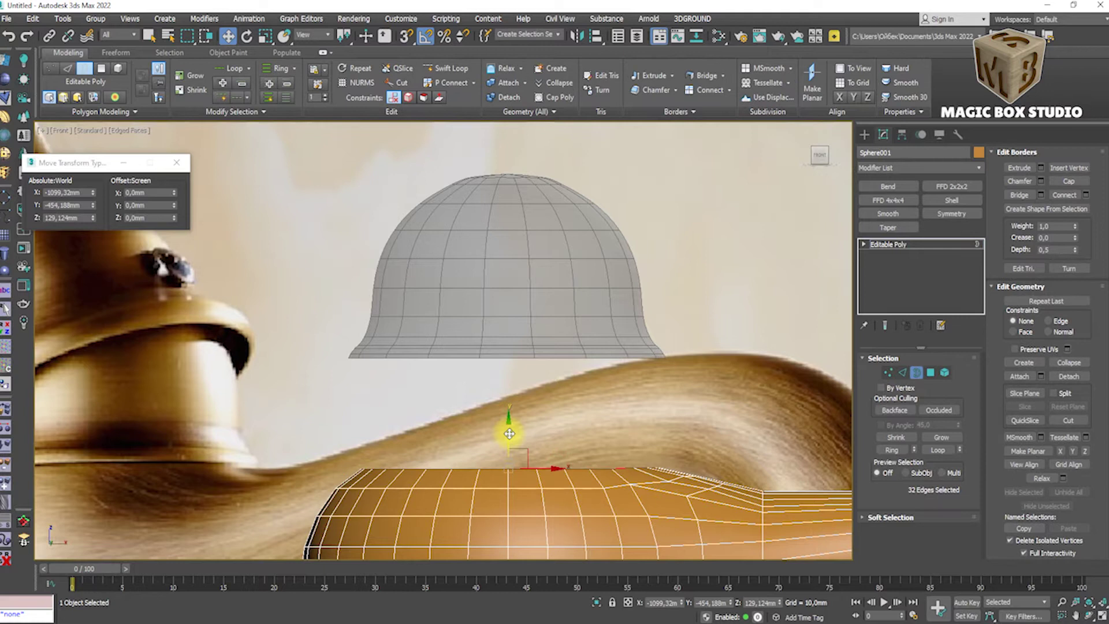
left_click(502, 198)
left_click_drag(503, 198, 501, 316)
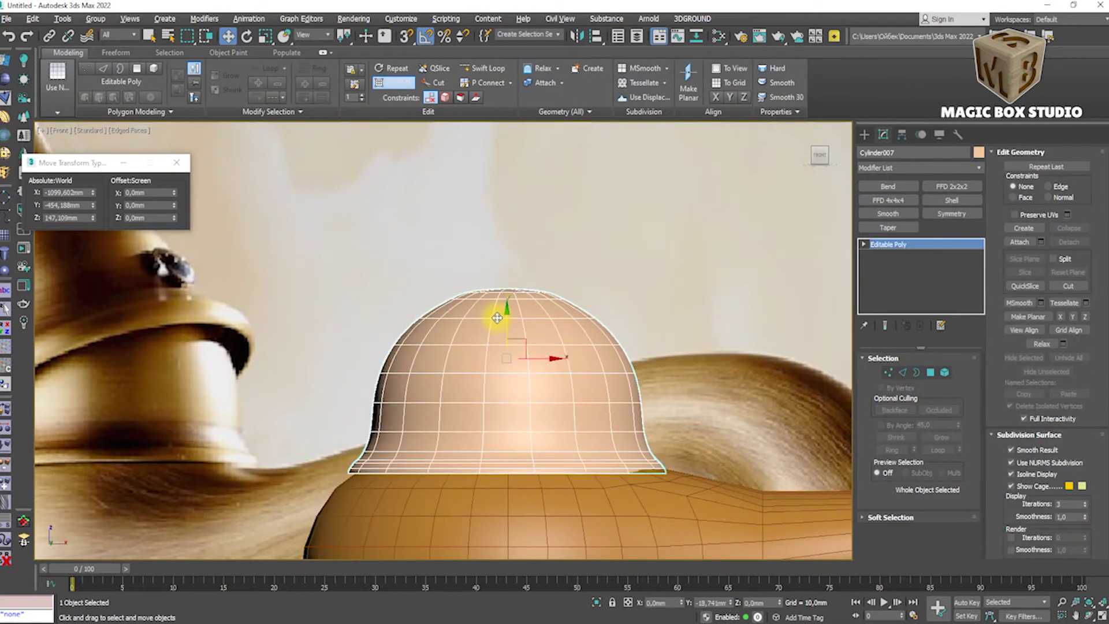
middle_click_drag(500, 321, 508, 389, "alt")
scroll(565, 293, "up", 5)
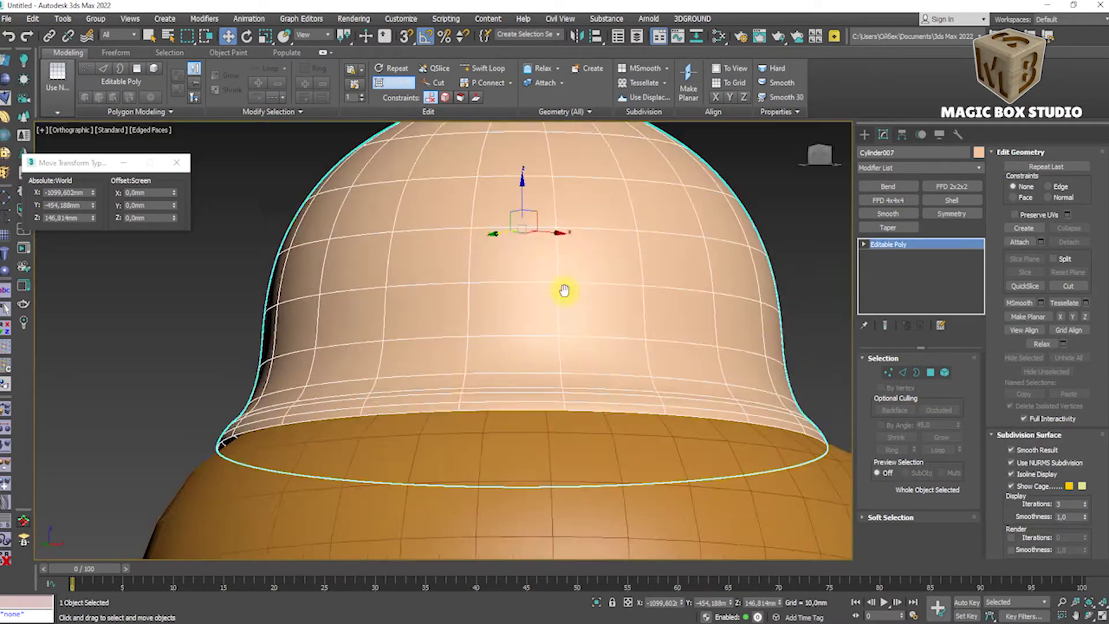
key("f")
scroll(595, 436, "up", 5)
scroll(554, 277, "down", 4)
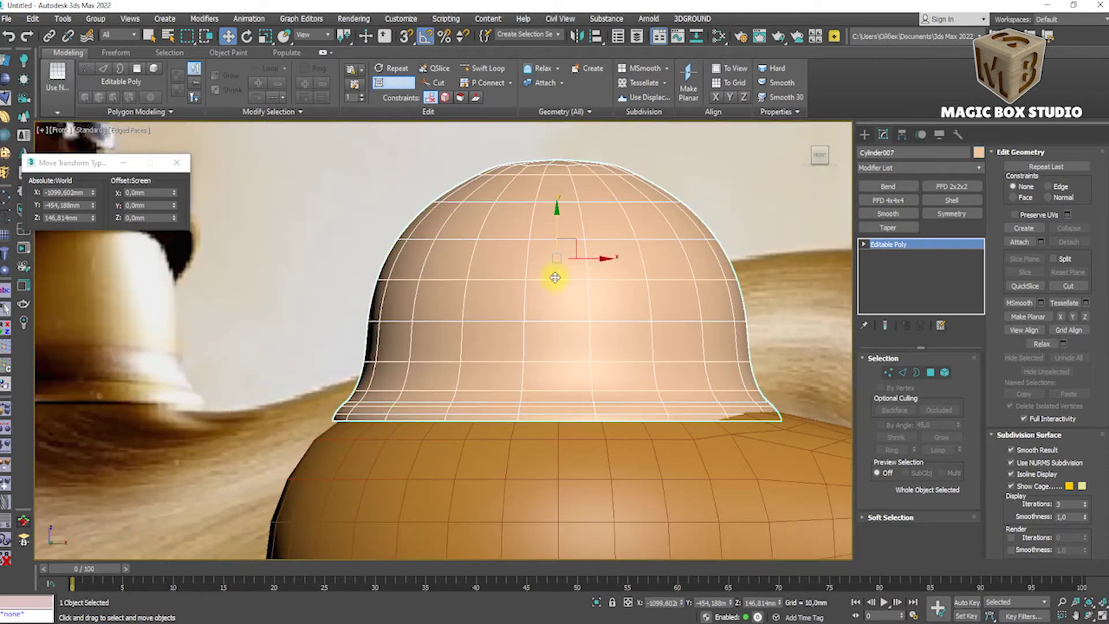
Make the dome see-through and select the vertices along the body's open rim.
left_click(578, 463)
key("alt+x")
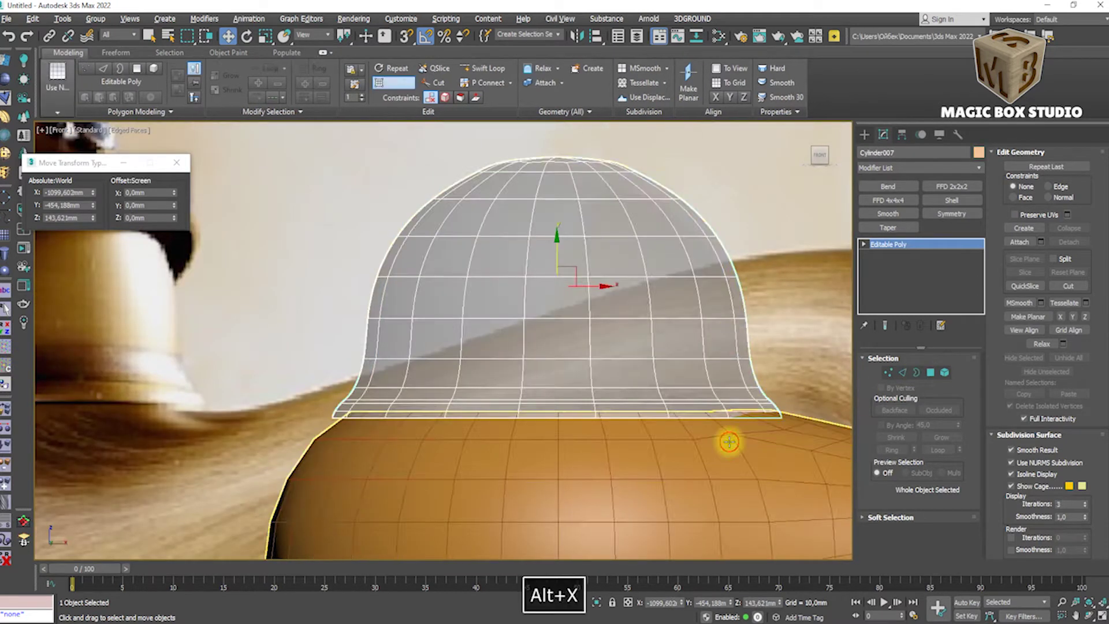
key("3")
scroll(742, 444, "up", 2)
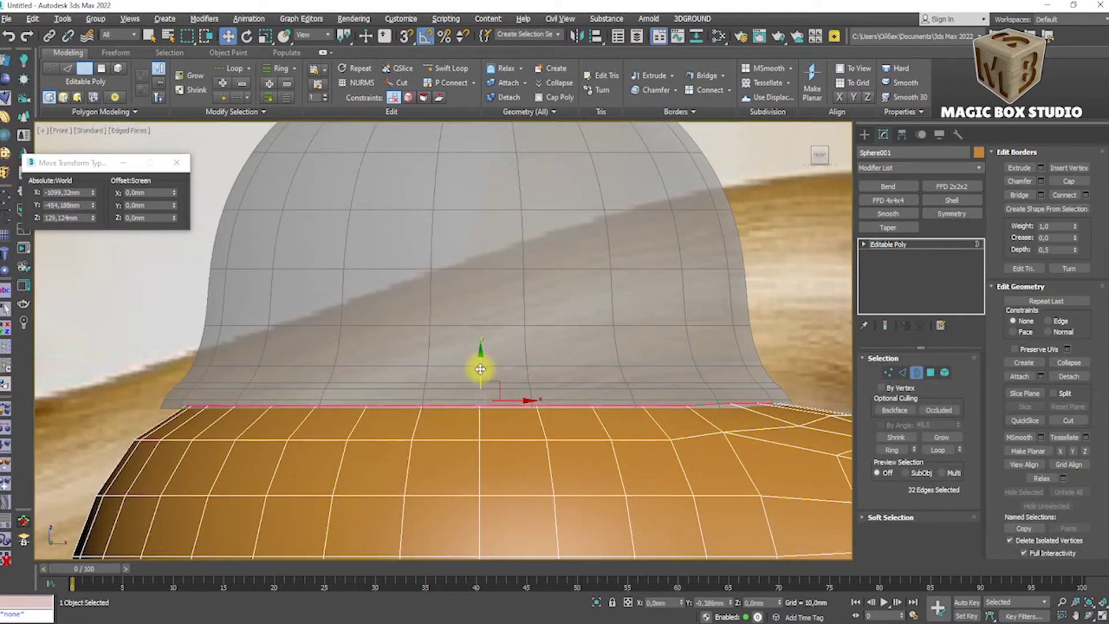
left_click(888, 374)
left_click_drag(120, 312, 388, 404)
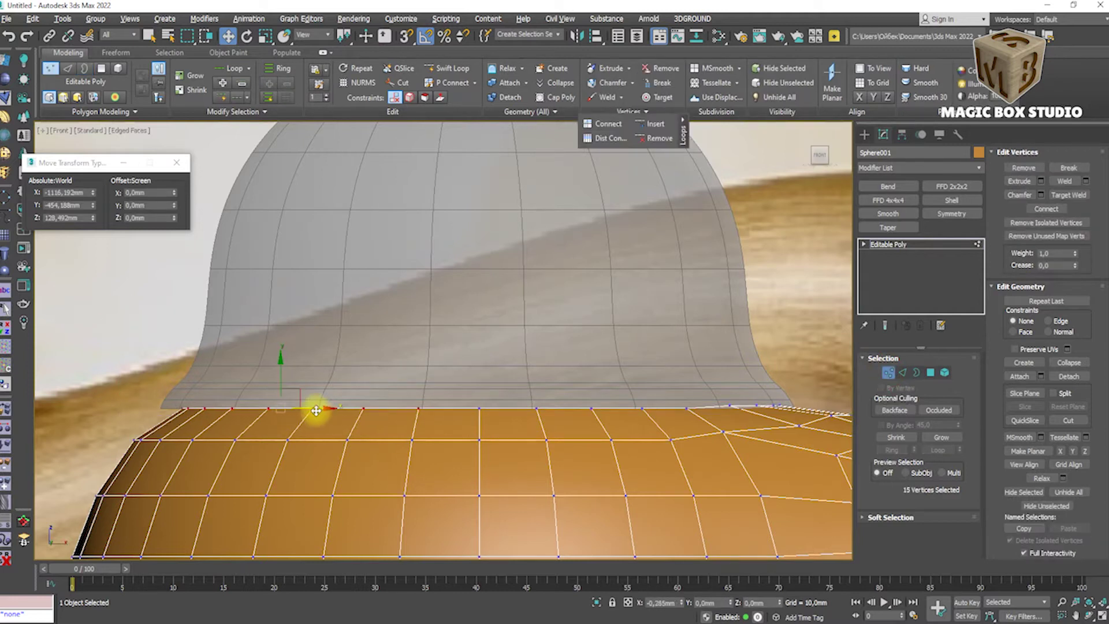
In Top view shift the rim vertices left under the dome, discarding a trial scale.
key("t")
key("ctrl+z")
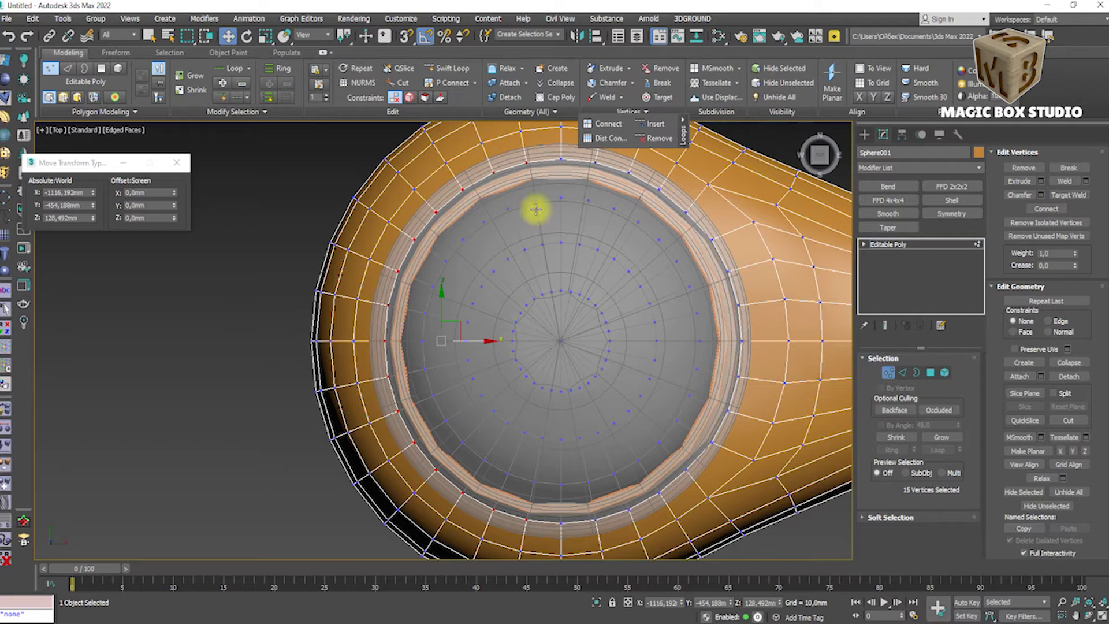
left_click_drag(492, 340, 481, 337)
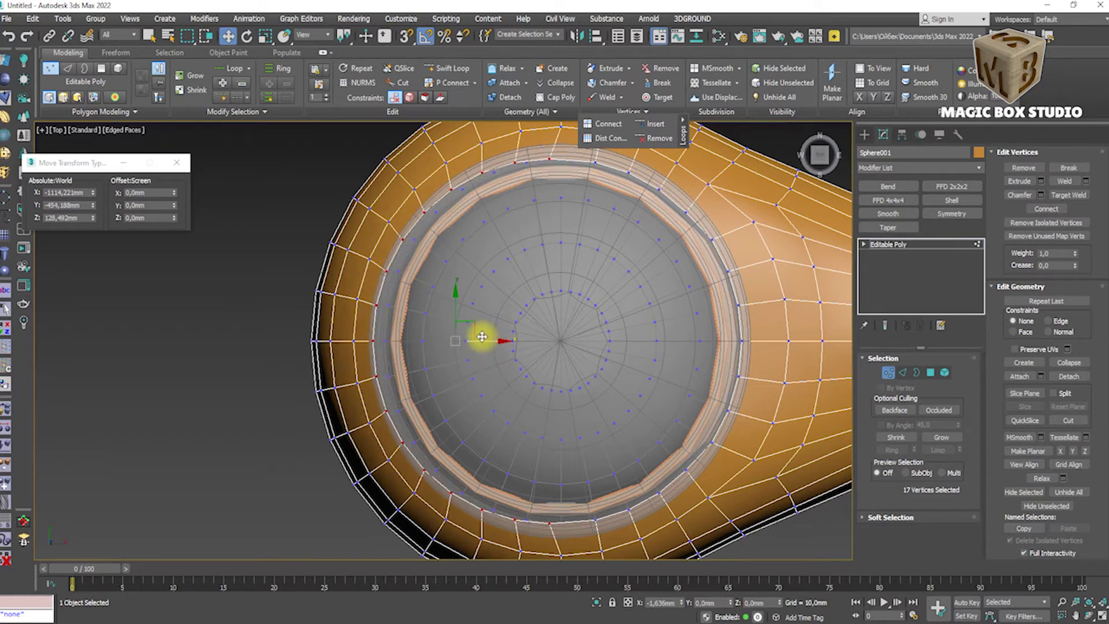
left_click(265, 43)
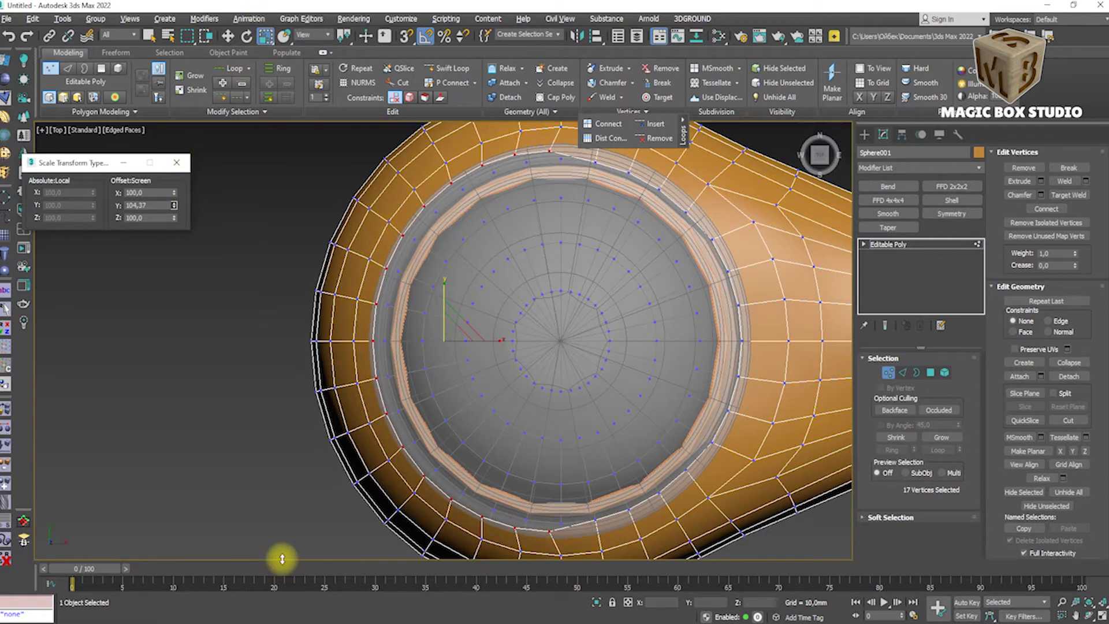
key("ctrl+z")
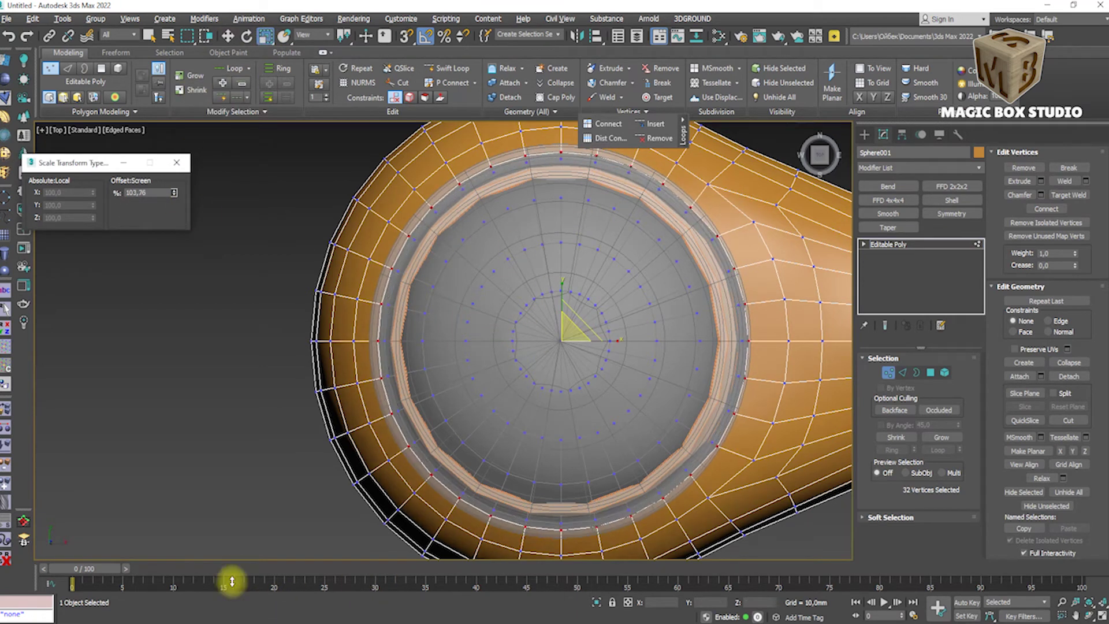
key("f")
middle_click_drag(331, 454, 453, 439)
key("w")
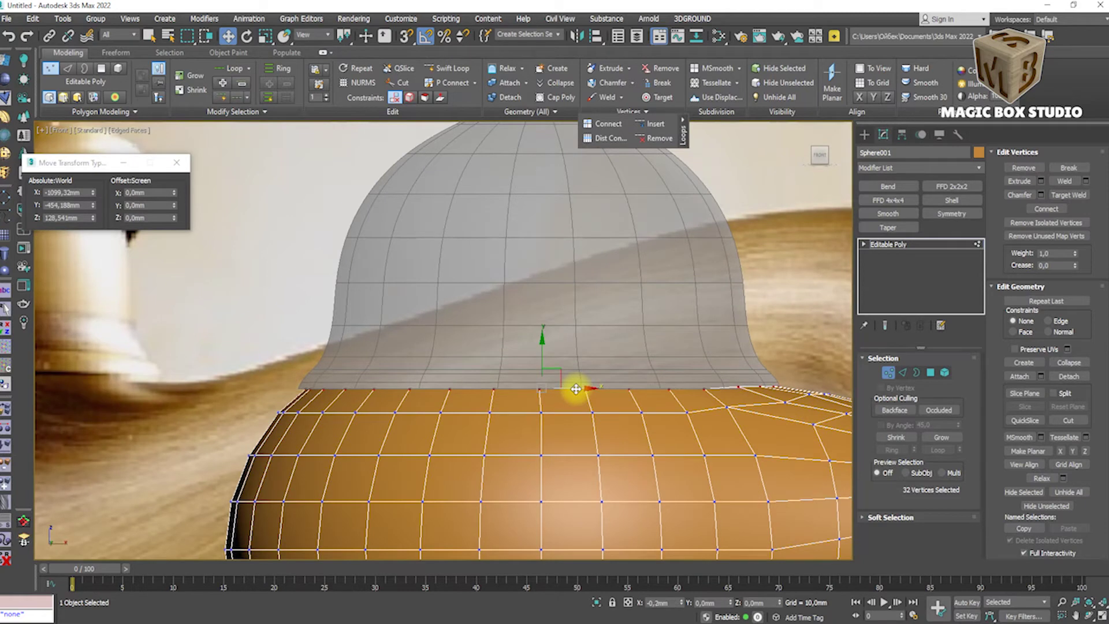
Nudge the rim vertices slightly left in Top view to centre them under the dome.
key("t")
key("ctrl+z")
left_click_drag(487, 341, 483, 340)
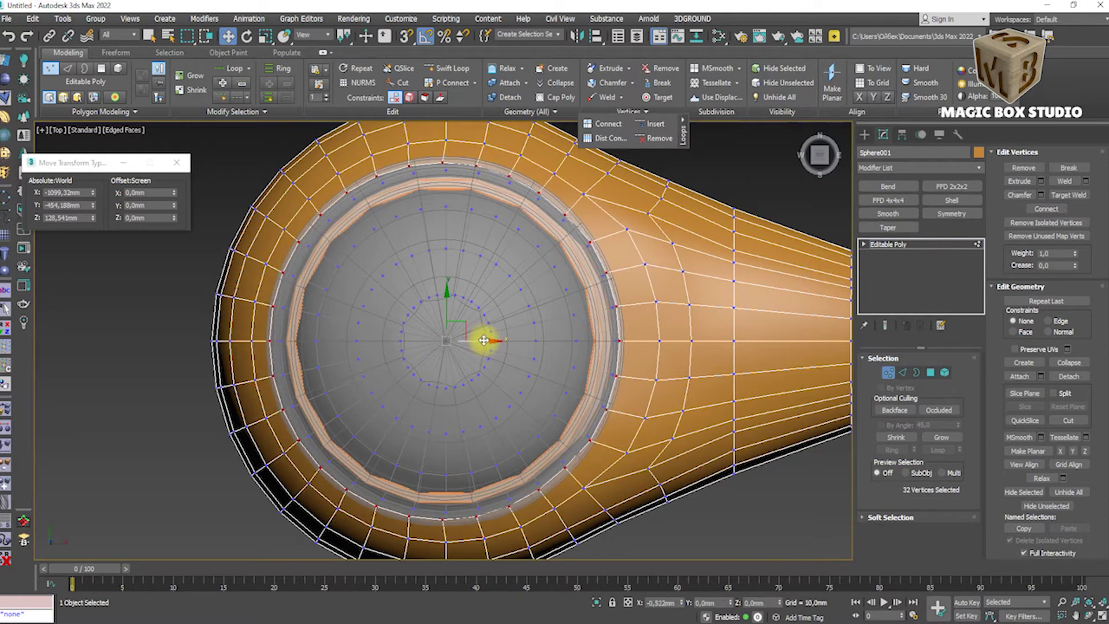
left_click(265, 37)
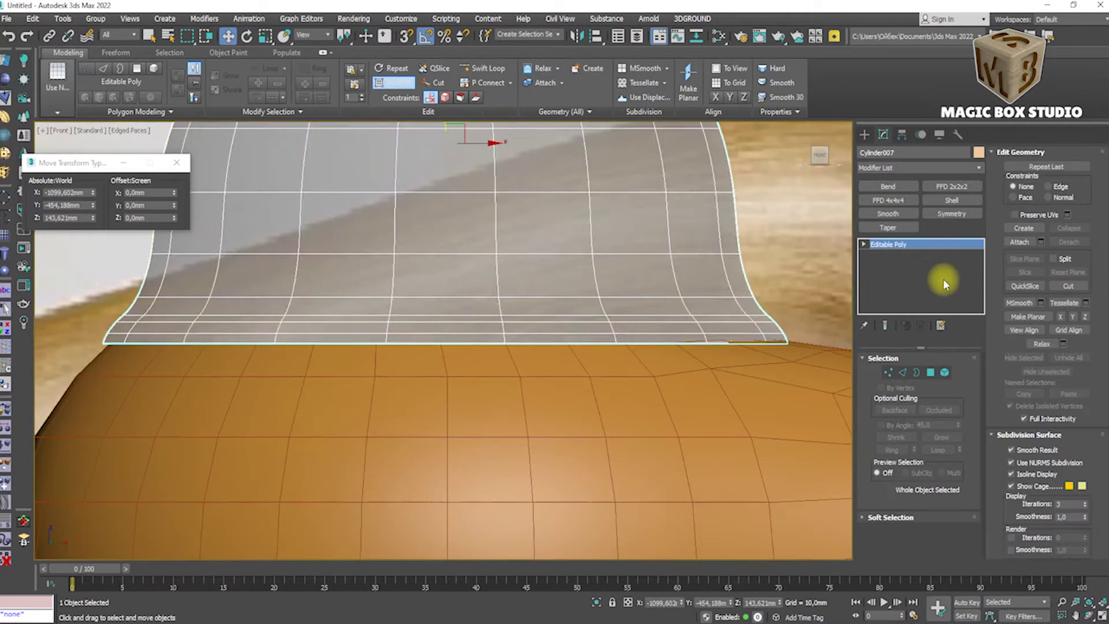
Add a Shell modifier to the dome to thicken its wall.
key("alt+x")
left_click(878, 167)
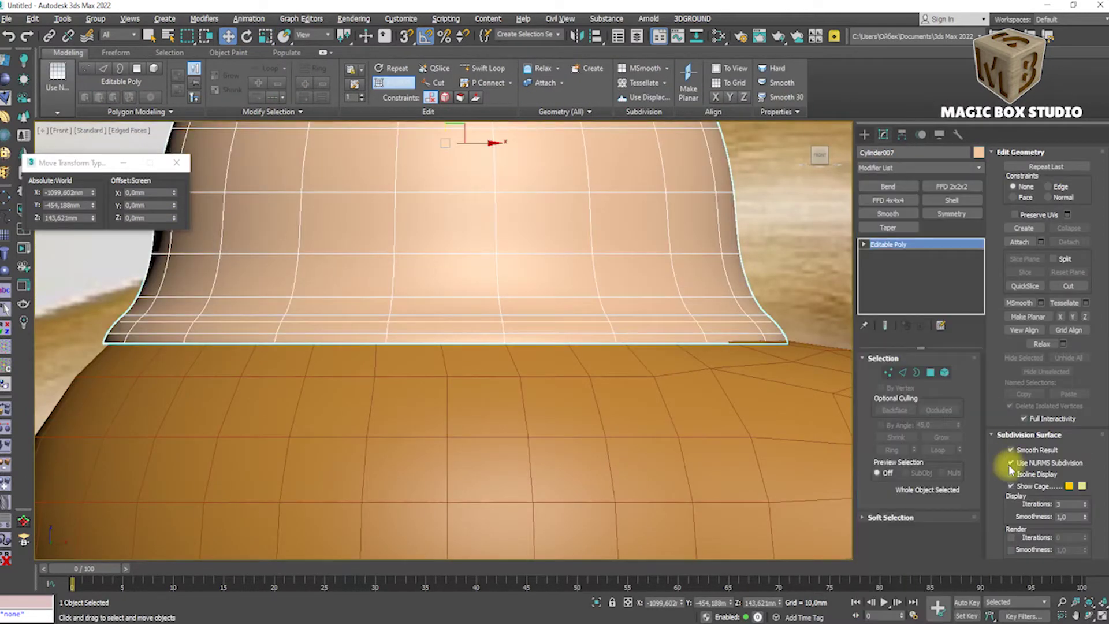
left_click(896, 165)
left_click(886, 222)
Connect edges across the brim's edge ring and pinch the new loops toward the brim edge.
key("ctrl+z")
scroll(954, 379, "down", 5)
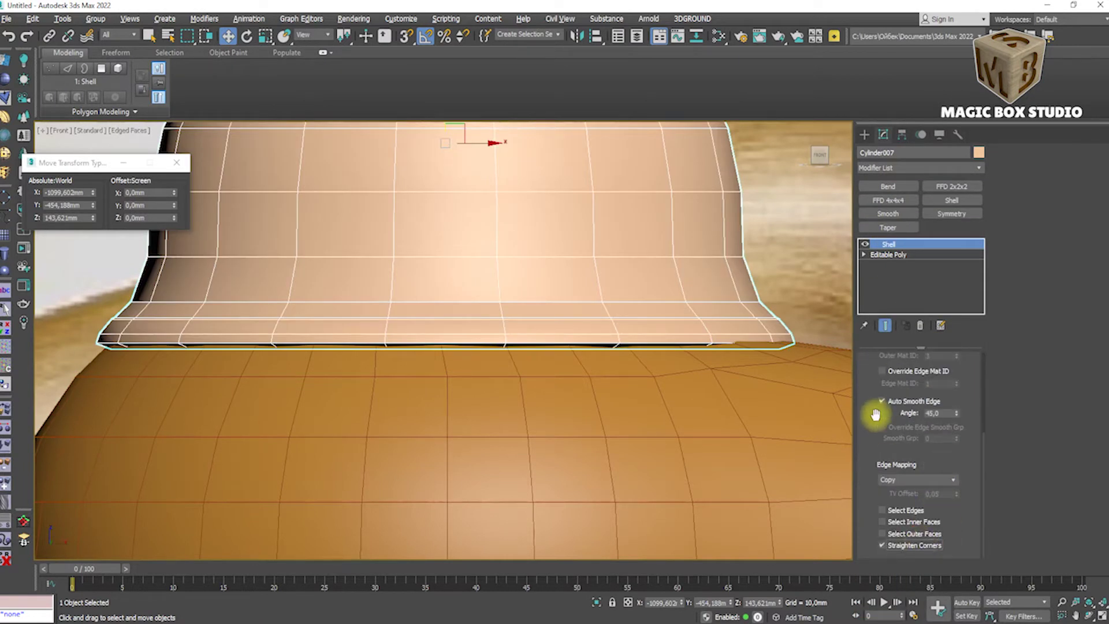
scroll(942, 397, "up", 5)
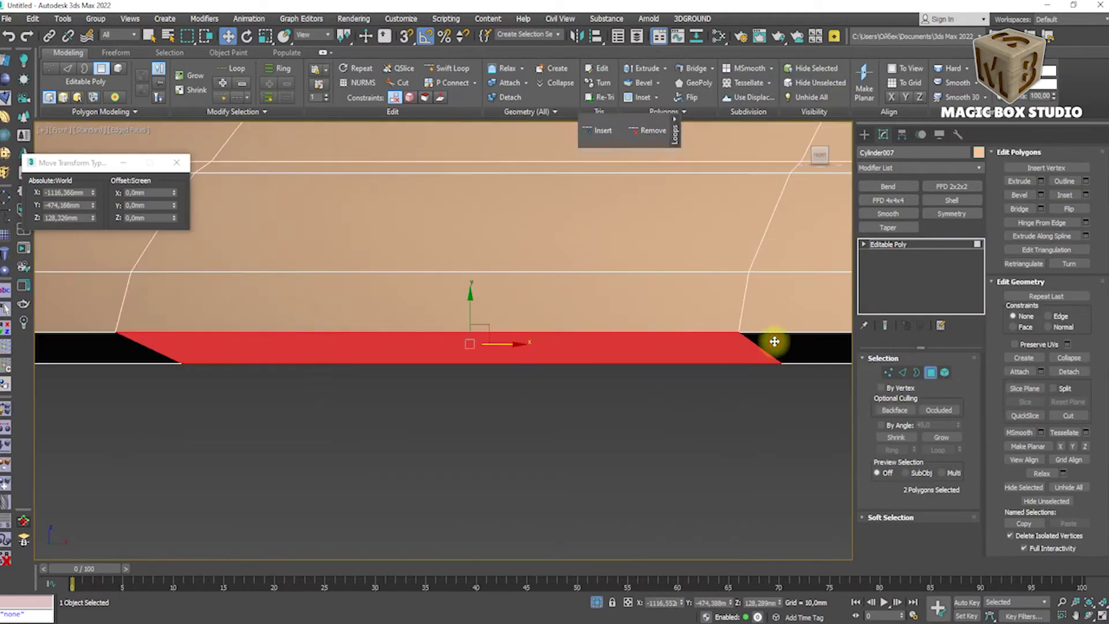
key("ctrl+z")
scroll(245, 356, "down", 5)
key("r")
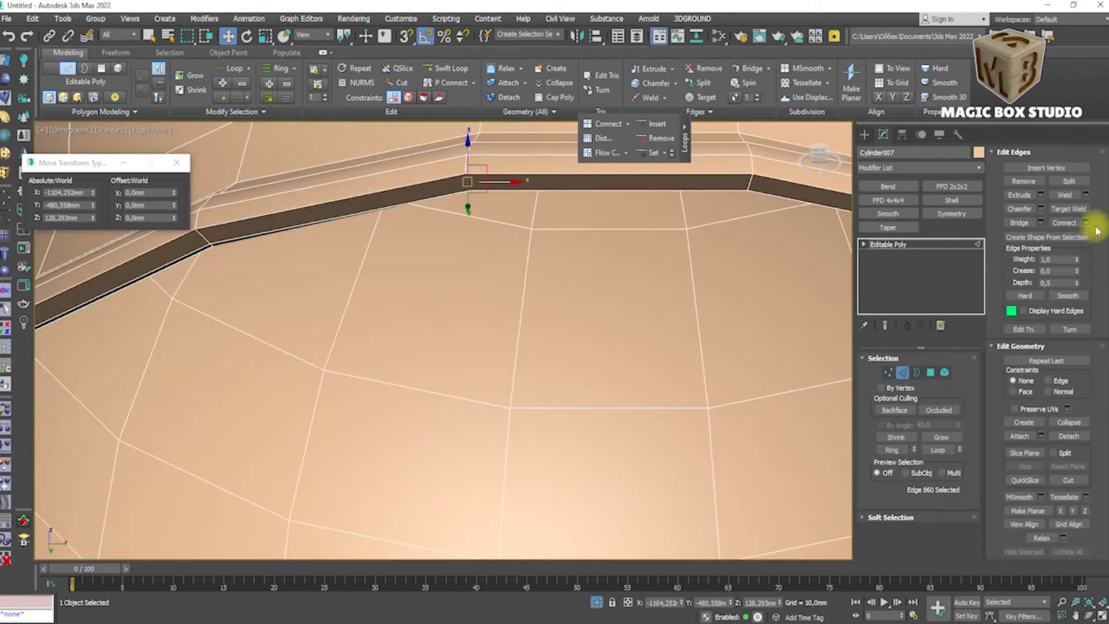
left_click(1087, 224)
key("ctrl+z")
left_click_drag(729, 261, 797, 434)
Add another edge loop near the brim with Swift Loop.
left_click(447, 73)
key("alt+x")
scroll(577, 231, "up", 5)
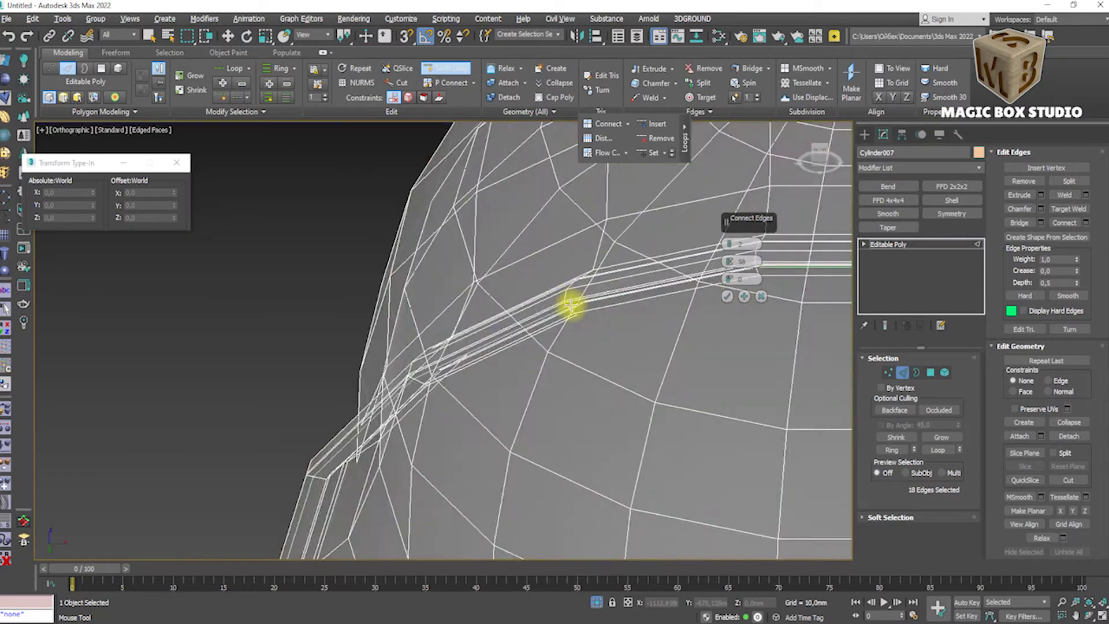
key("alt+x")
scroll(365, 456, "down", 2)
key("w")
left_click(366, 456)
scroll(399, 407, "down", 1)
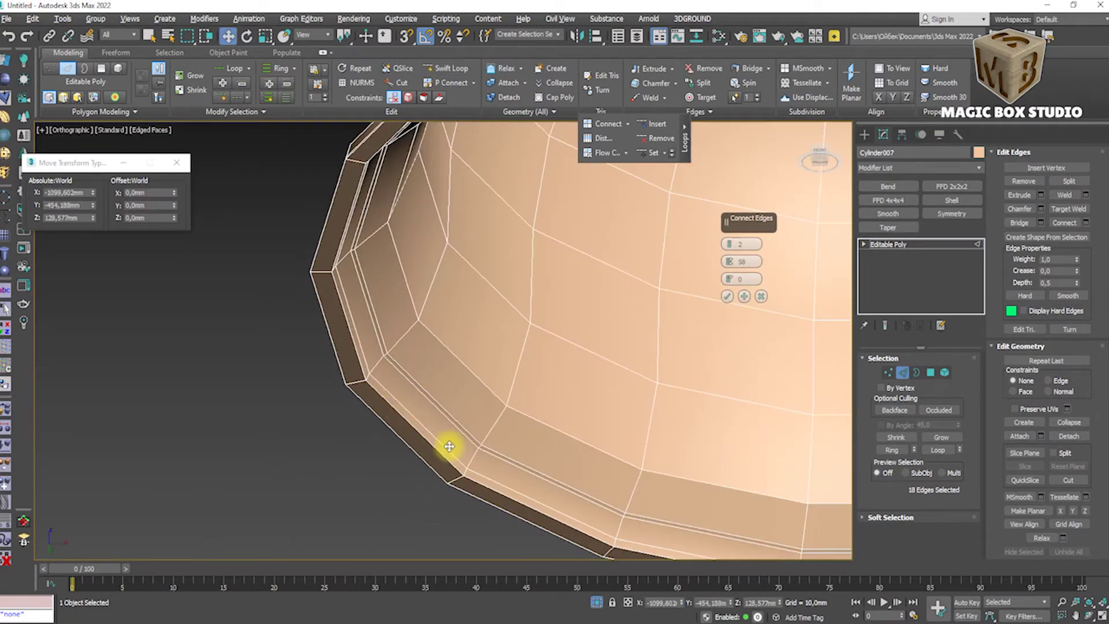
Orbit around the brim to check the new loops against the chamfered edges.
middle_click_drag(653, 312, 603, 292, "alt")
scroll(401, 289, "up", 3)
scroll(424, 309, "down", 3)
middle_click_drag(424, 310, 336, 331, "alt")
key("ctrl+BackSpace")
middle_click_drag(441, 439, 478, 433, "alt")
scroll(541, 371, "down", 5)
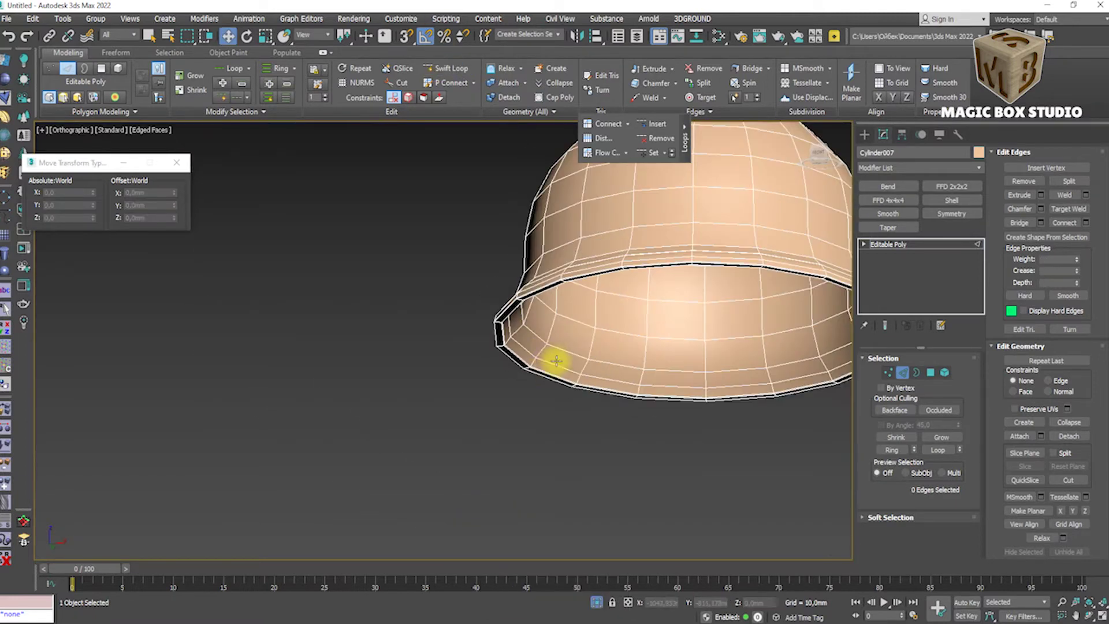
middle_click_drag(555, 359, 513, 299, "alt")
Unhide the other scene objects and select the base sphere beneath the see-through dome.
key("alt+q")
scroll(669, 354, "down", 3)
scroll(720, 409, "down", 5)
key("2")
scroll(710, 378, "up", 6)
scroll(717, 359, "up", 2)
mouse_move(717, 359)
middle_mouse_down("alt")
mouse_move(742, 354)
mouse_move(693, 309)
middle_mouse_up("alt")
key("alt+x")
left_click(746, 359)
Select the vertex row under the dome rim, then frame the whole model.
key("1")
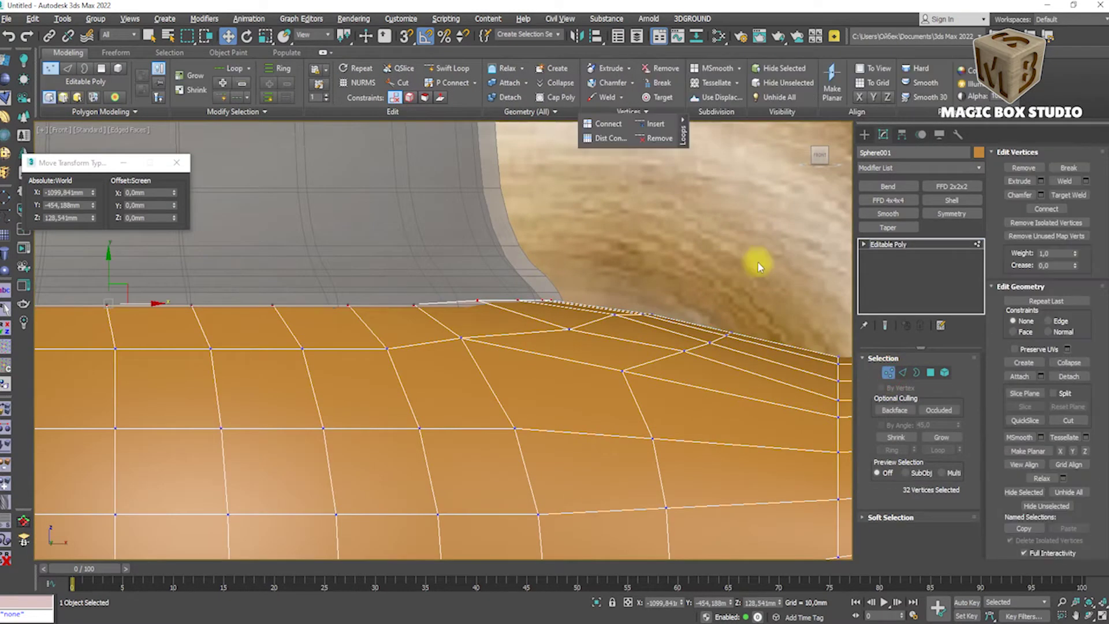
middle_click_drag(750, 260, 613, 258, "alt")
mouse_move(638, 274)
left_mouse_down()
mouse_move(532, 320)
mouse_move(536, 288)
left_mouse_up()
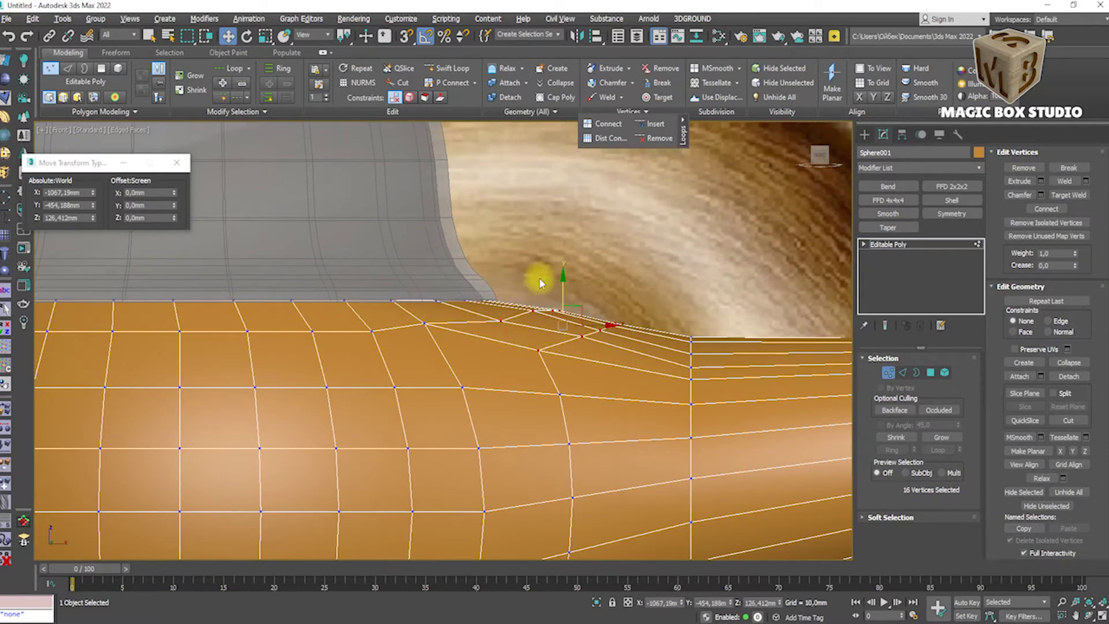
key("alt+x")
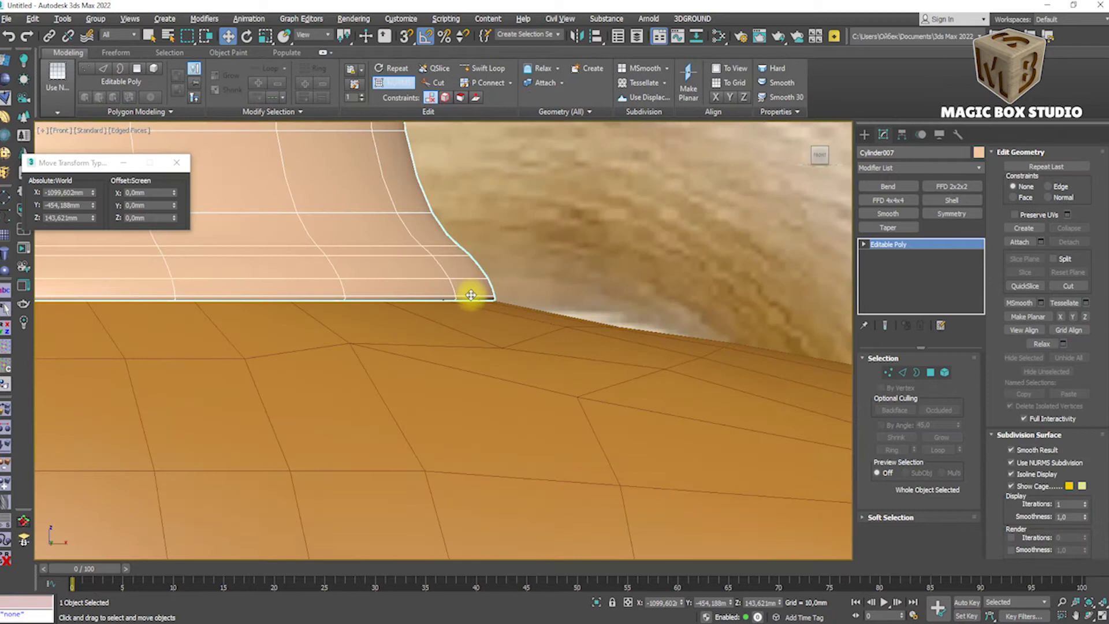
scroll(470, 292, "down", 5)
key("F4")
middle_click_drag(399, 350, 668, 330, "alt")
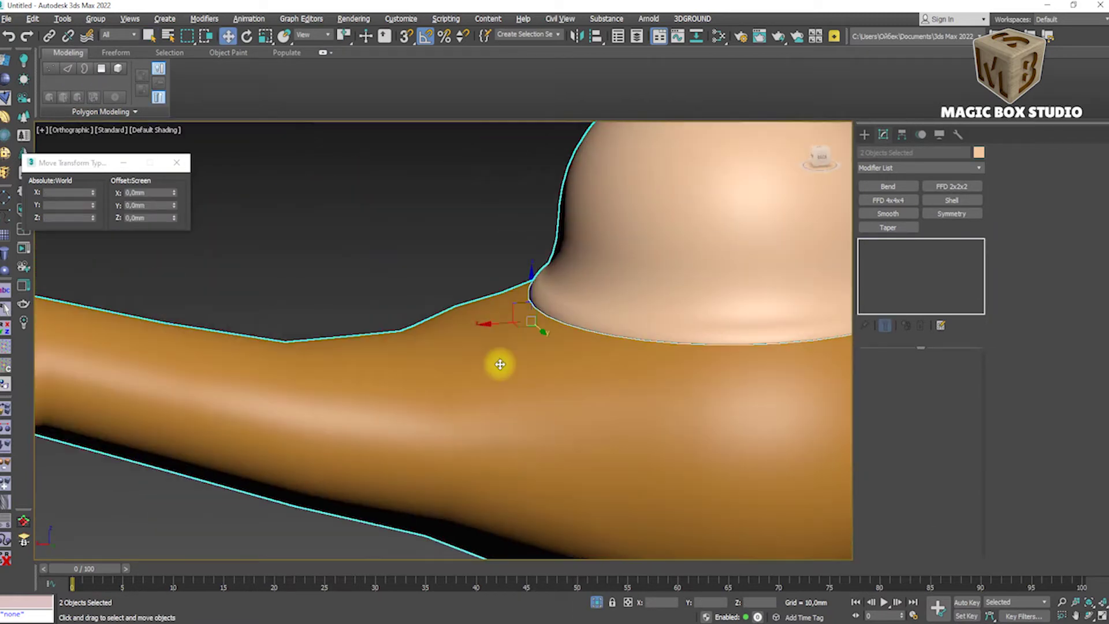
Select and frame the dome in the front view, undoing its last vertex move.
key("alt+q")
key("f")
left_click(391, 354)
key("z")
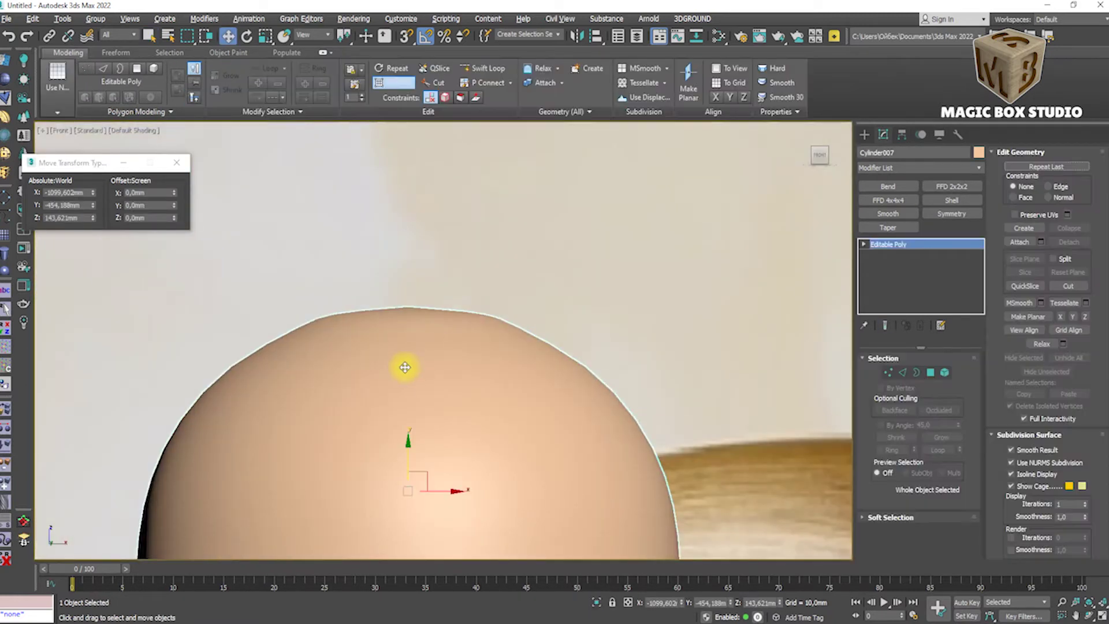
left_click(882, 373)
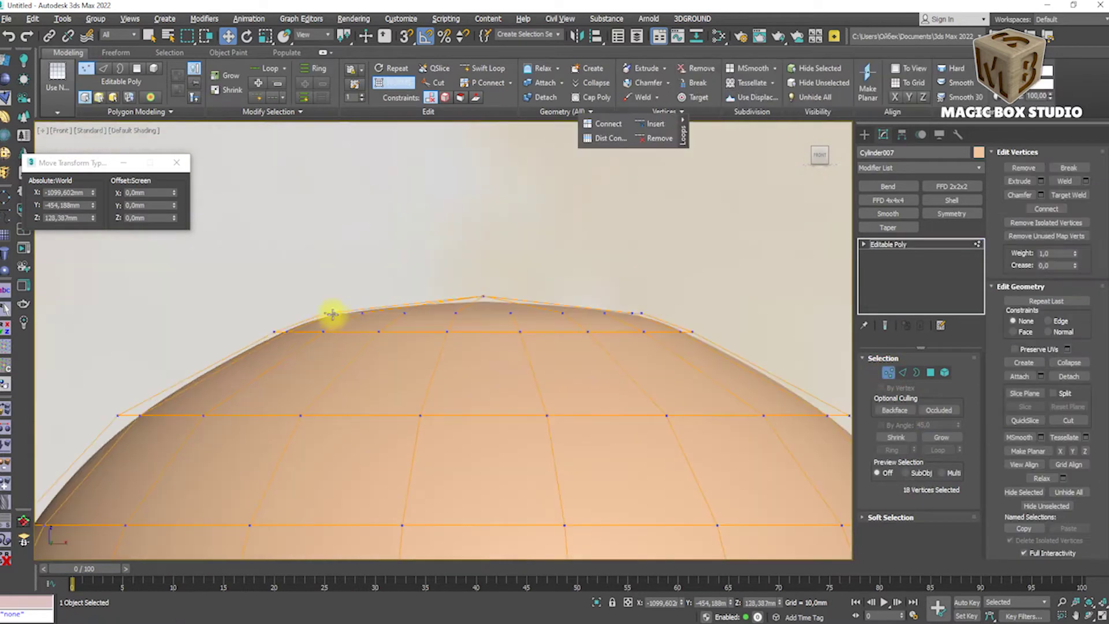
key("ctrl+z")
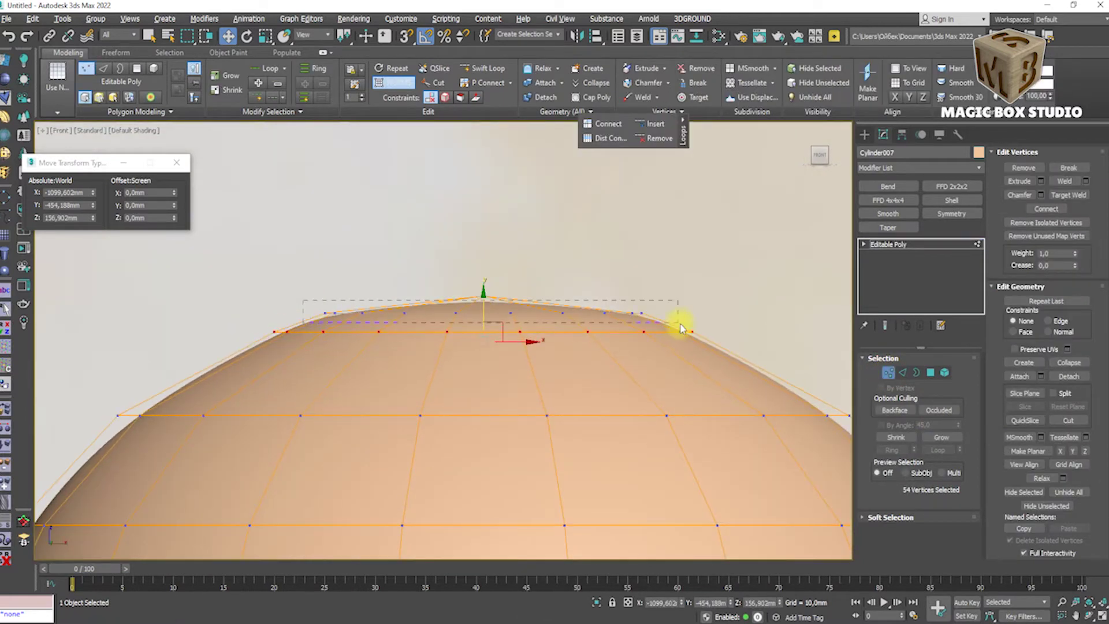
Isolate the dome and inspect it with the edge wireframe displayed.
key("r")
scroll(486, 307, "down", 2)
left_click(887, 377)
key("1")
key("alt+q")
middle_click_drag(565, 334, 483, 362, "alt")
key("t")
key("F4")
Show the dome's edge wireframe and prepare edge-level editing with the Move tool.
left_click(889, 372)
key("f")
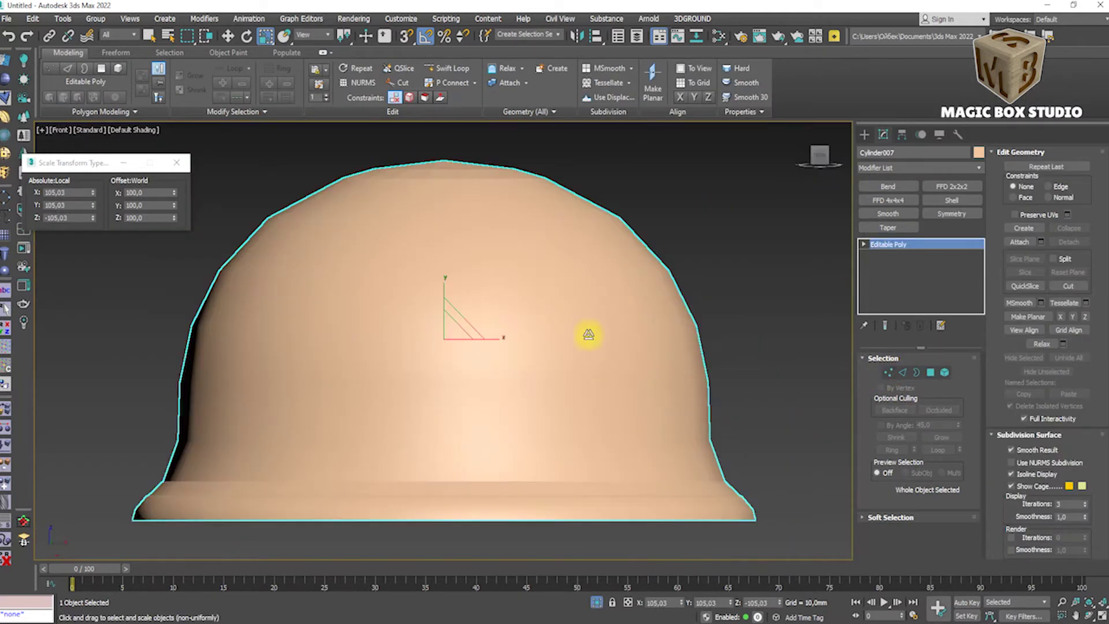
scroll(428, 149, "up", 5)
key("1")
key("F4")
scroll(527, 272, "down", 2)
key("2")
key("w")
Try scaling the edge loop near the dome top, then undo it.
double_click(562, 272)
key("r")
left_click_drag(508, 260, 503, 267)
key("ctrl+z")
key("2")
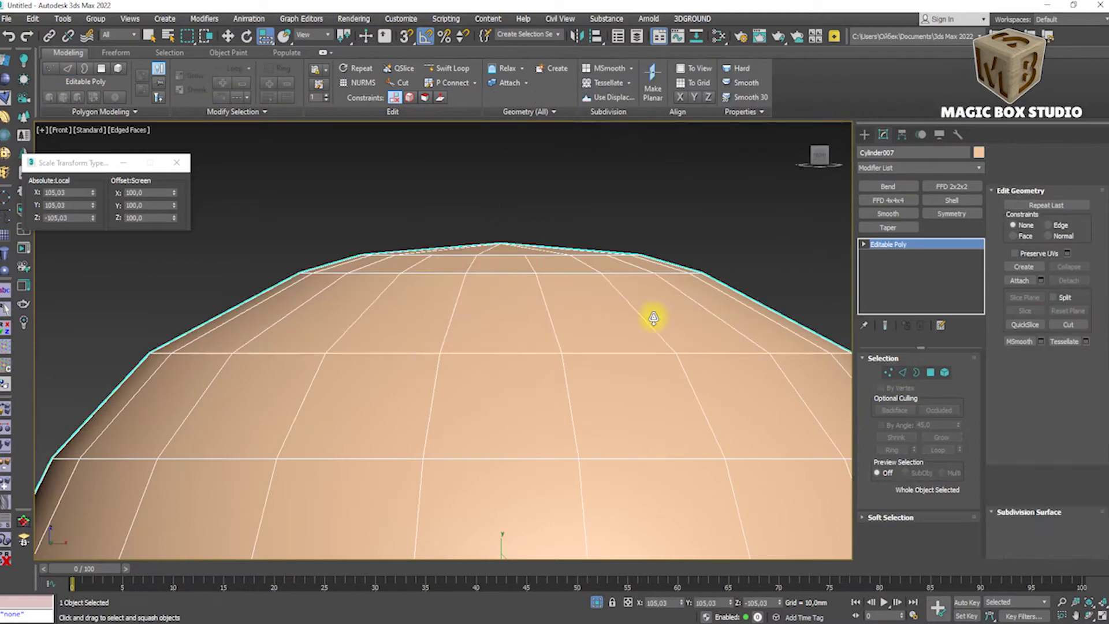
scroll(653, 317, "down", 3)
scroll(599, 317, "up", 2)
Turn on subdivision smoothing for the isolated dome and trial a top edge-loop selection.
key("ctrl+q")
key("F4")
key("alt+q")
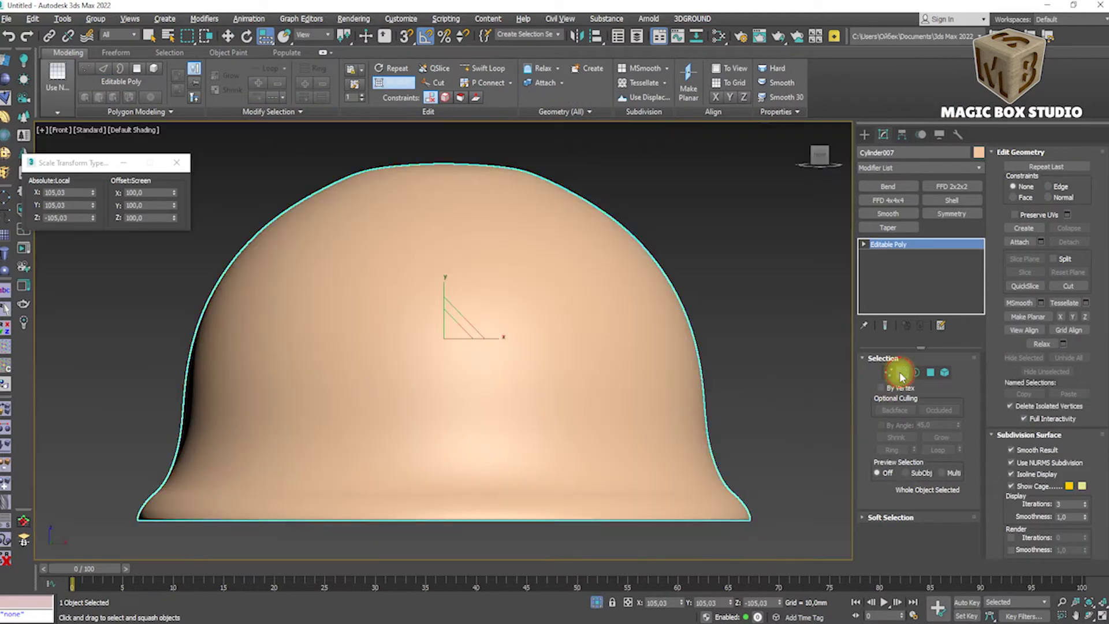
left_click(900, 377)
double_click(448, 198)
scroll(522, 274, "up", 4)
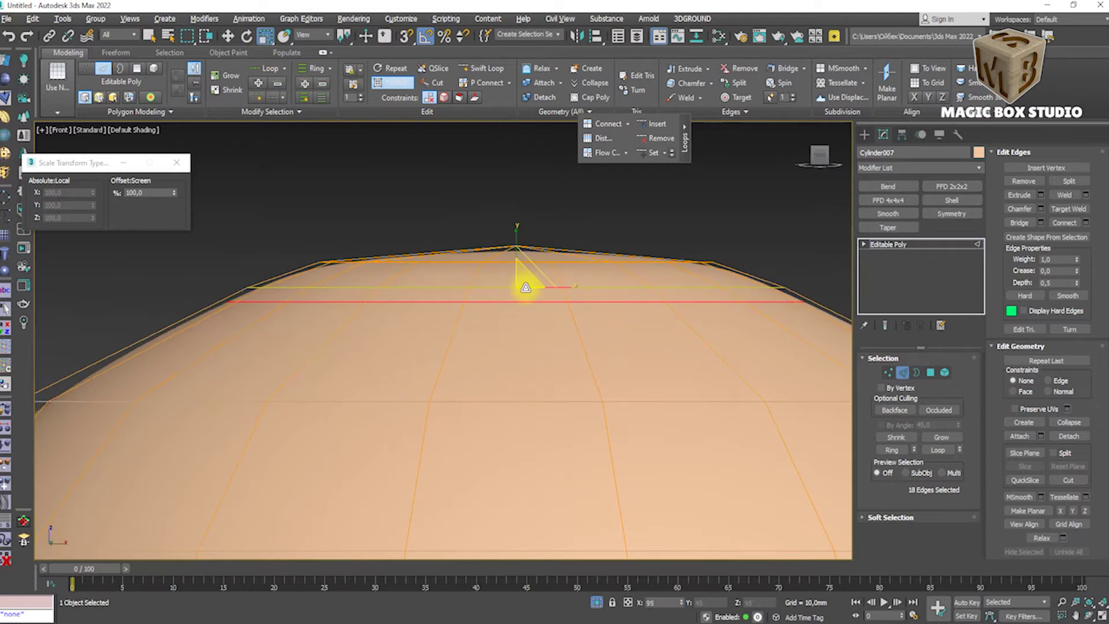
key("ctrl+z")
Select an edge loop around the dome's crown from a top-down view.
left_click(902, 372)
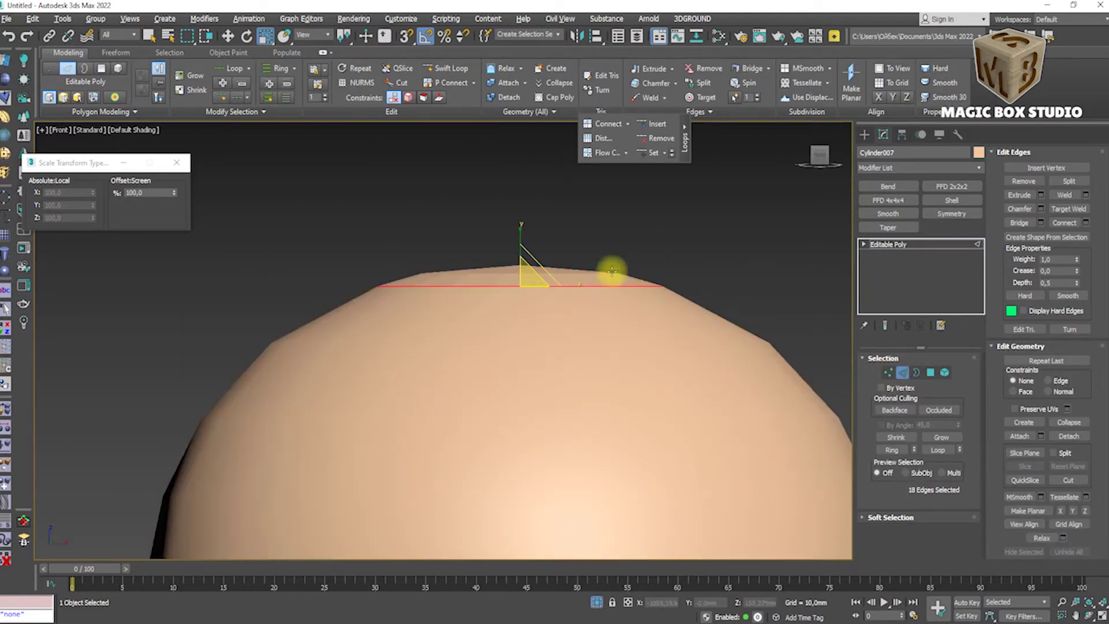
scroll(508, 277, "up", 3)
key("F4")
mouse_move(539, 272)
middle_mouse_down("alt")
mouse_move(410, 262)
mouse_move(293, 307)
middle_mouse_up("alt")
double_click(487, 181)
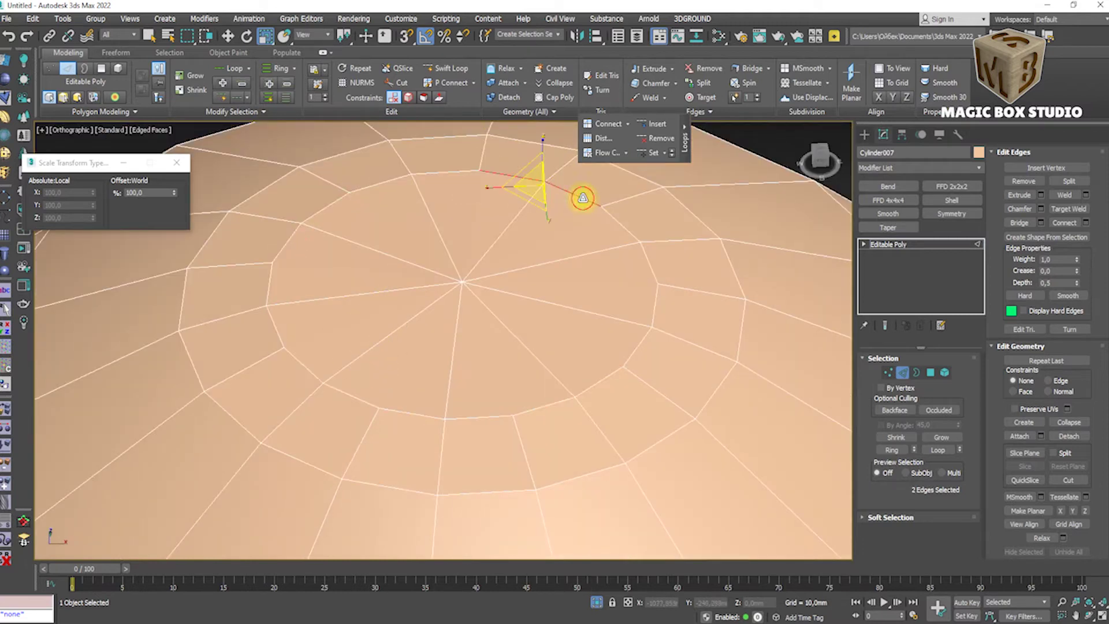
middle_click_drag(452, 177, 439, 342, "alt")
Orbit to look down on the dome's pole with the edge wireframe shown.
left_click(902, 372)
scroll(835, 371, "down", 5)
key("F4")
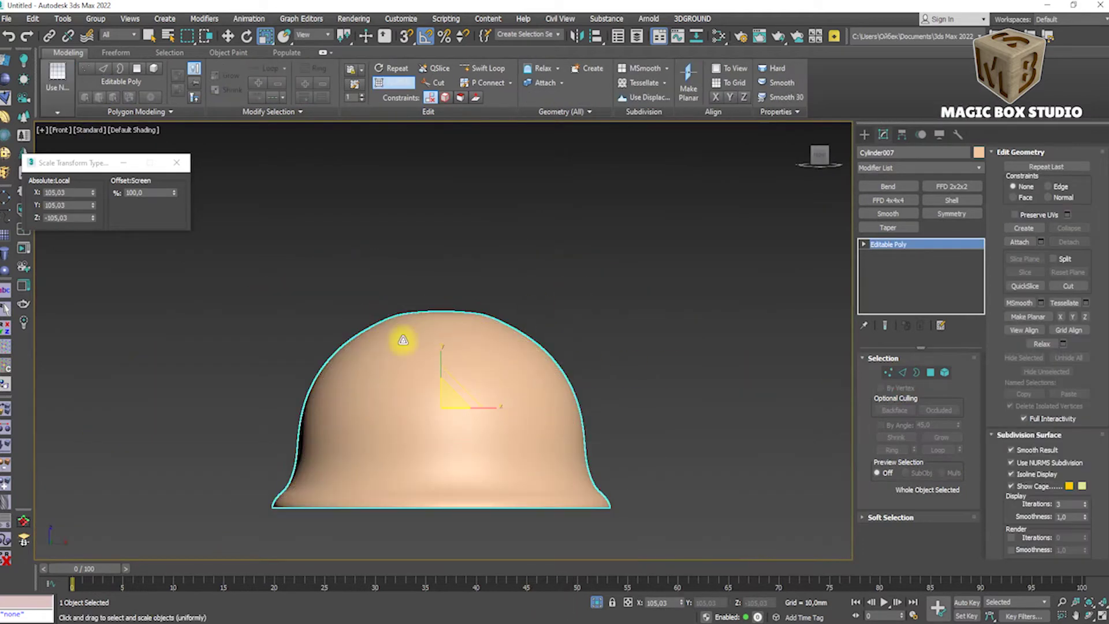
scroll(475, 302, "up", 5)
middle_click_drag(475, 301, 507, 376, "alt")
key("F4")
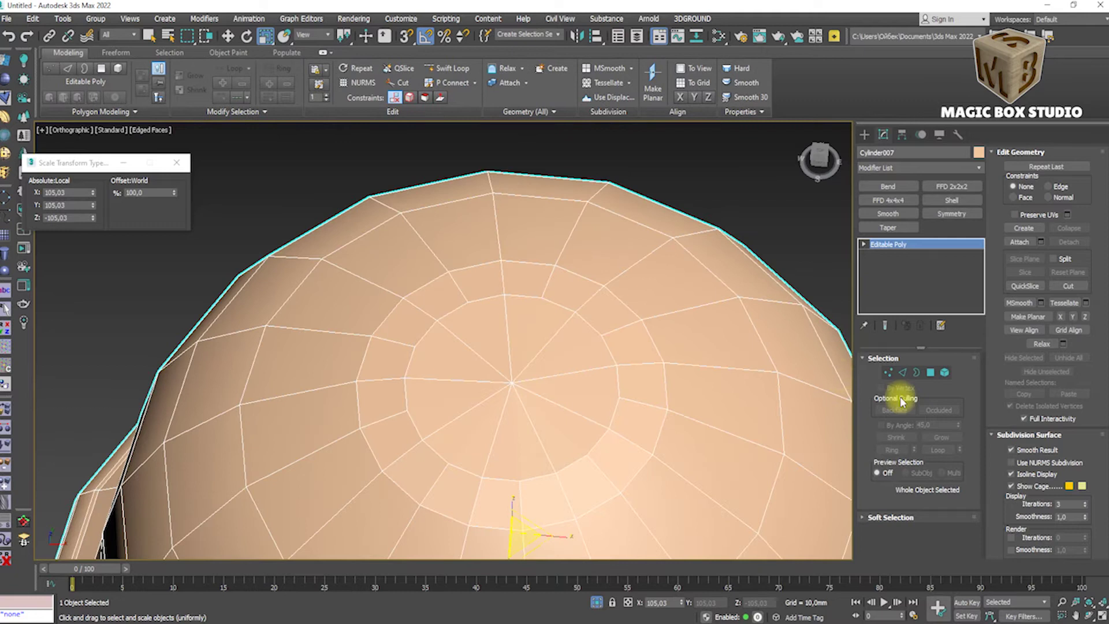
Scale the crown's 18-edge loop vertices with Edge constraint to flatten the peak.
left_click(907, 372)
double_click(523, 261)
left_click(1056, 383)
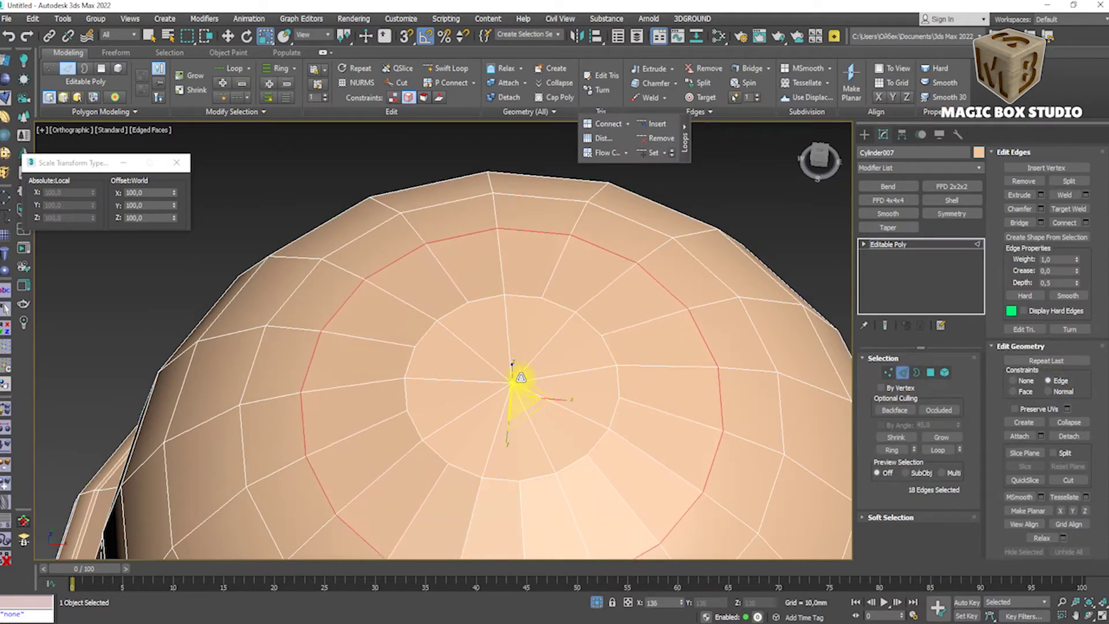
key("f")
key("1")
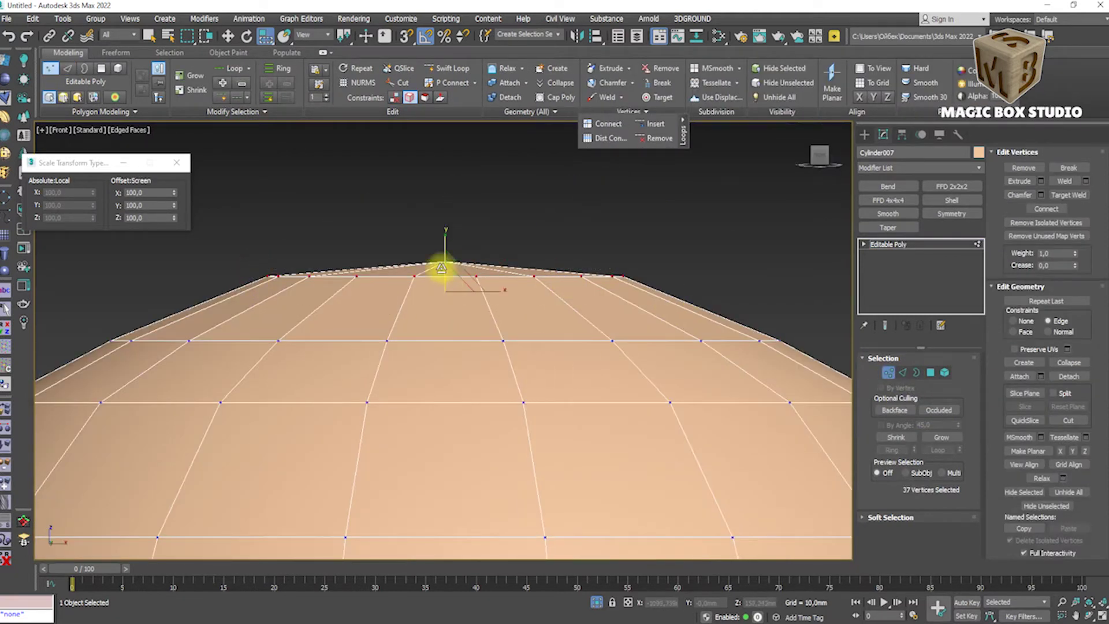
left_click_drag(446, 282, 445, 267)
left_click(665, 262)
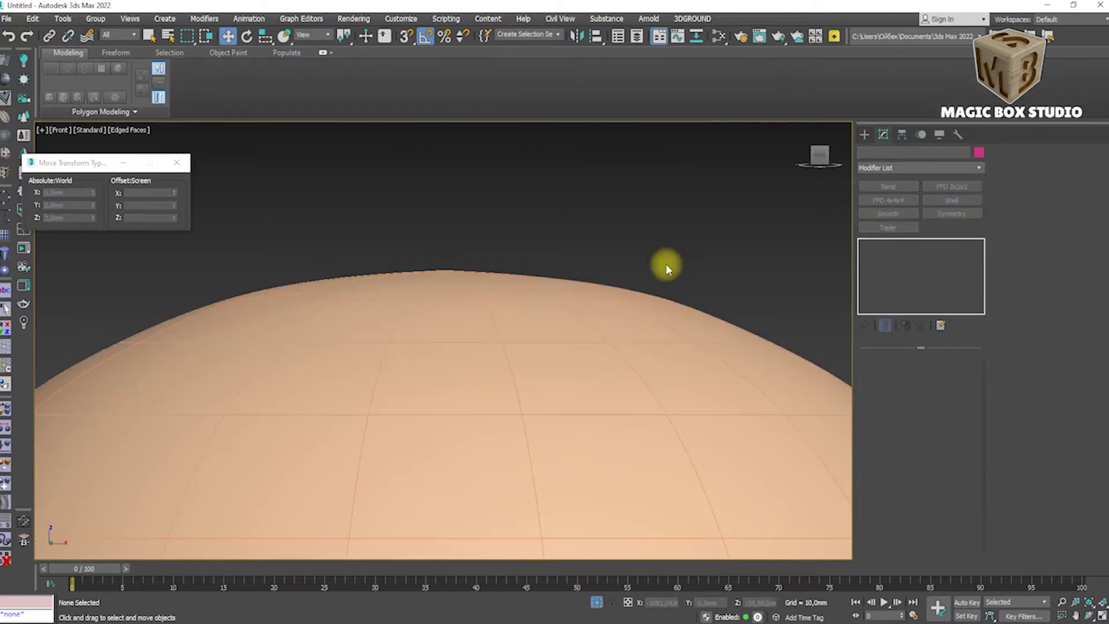
Box-select the crown's peak vertex, remove the Edge constraint, and enable NURMS subdivision.
scroll(667, 267, "down", 5)
scroll(582, 302, "up", 5)
left_click(773, 354)
left_click_drag(566, 230, 632, 294)
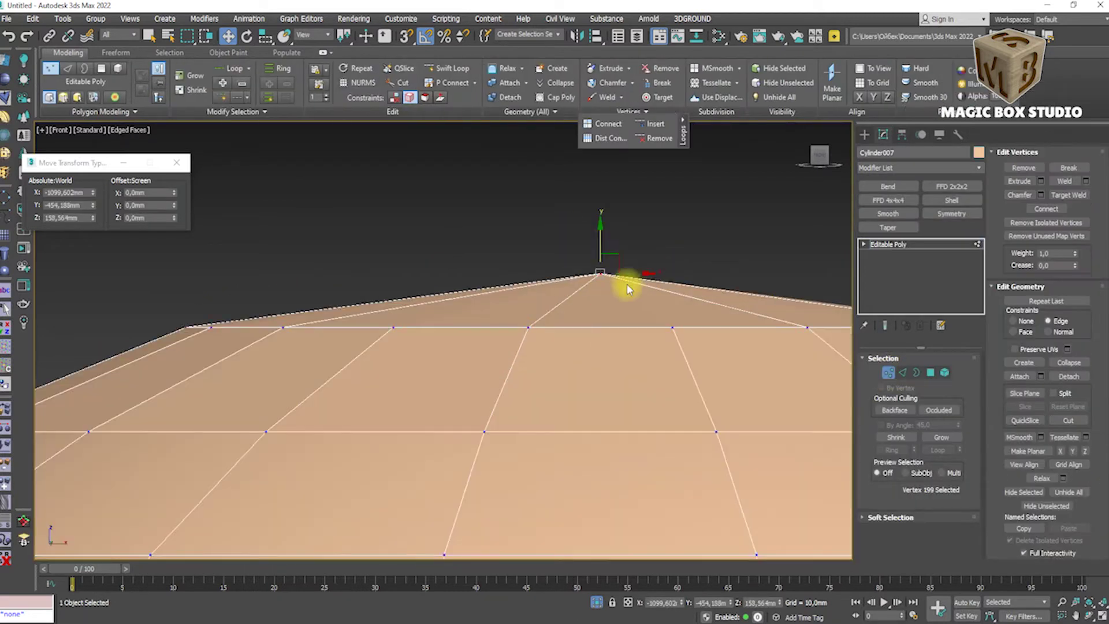
left_click(1016, 321)
key("ctrl+BackSpace")
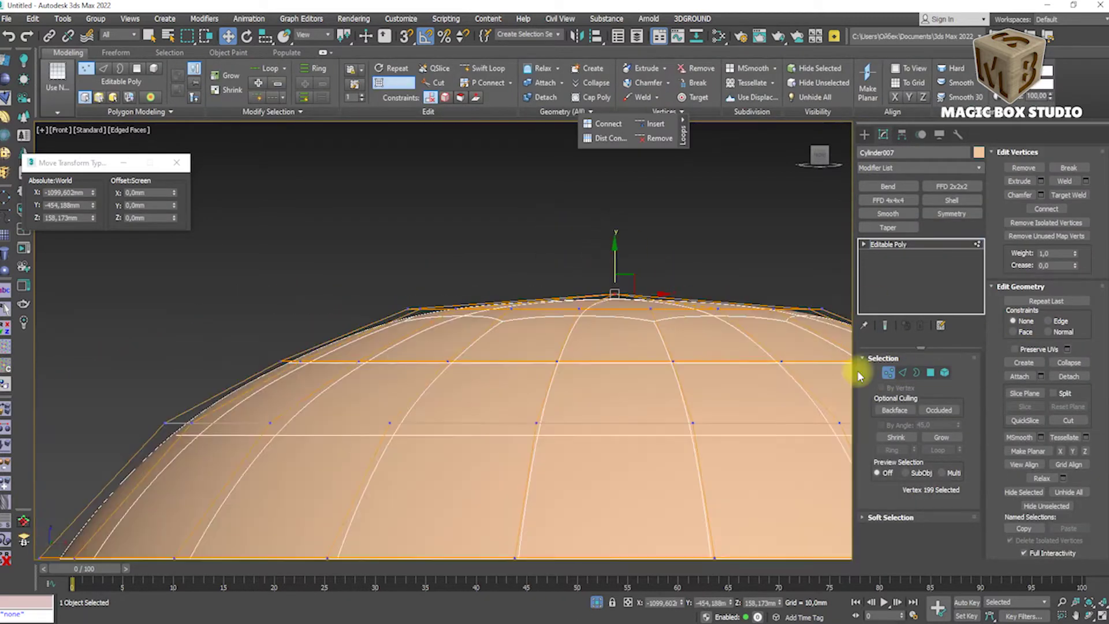
Restore the full scene and Shift-drag the dome upward to clone Cylinder008.
key("F4")
key("alt+q")
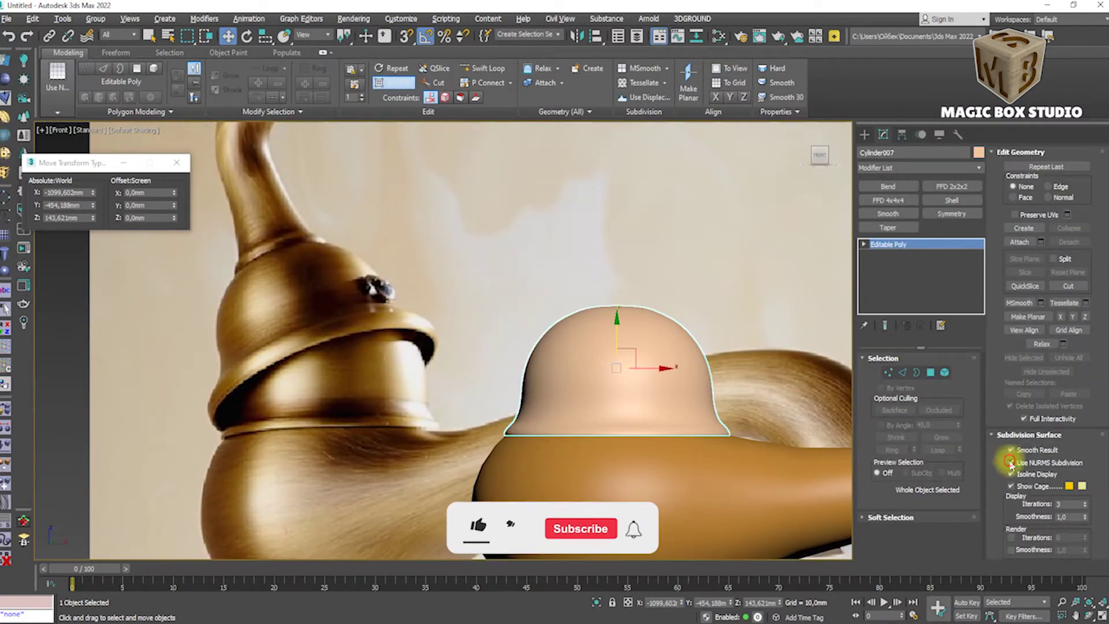
left_click_drag(617, 340, 619, 290, "shift")
key("F4")
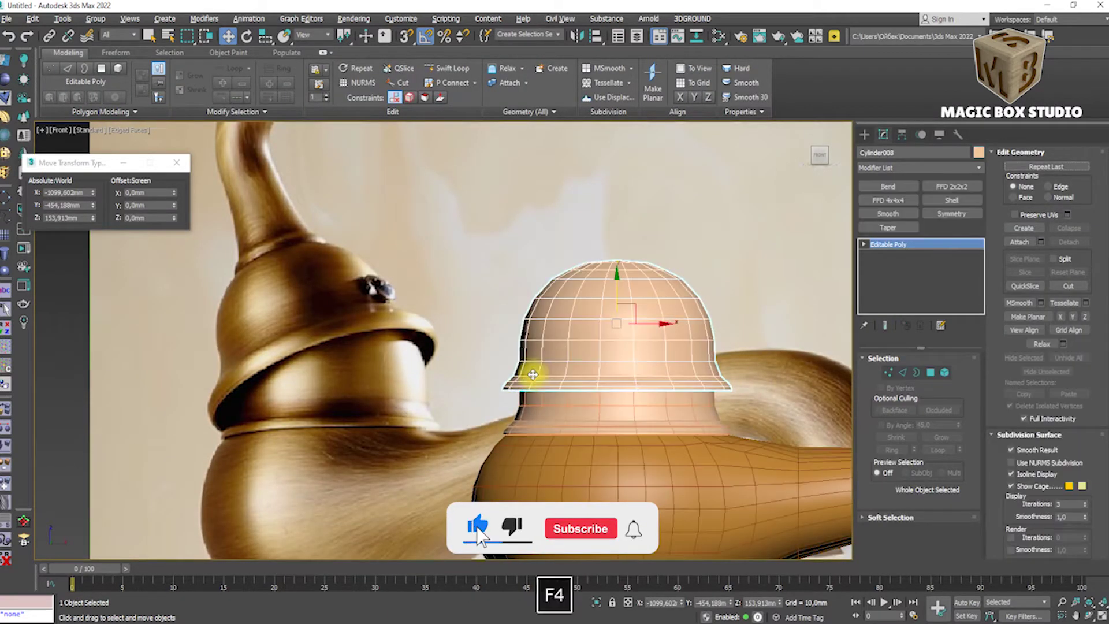
Turn off smoothing on the dome copy and move its brim edge loop upward.
scroll(527, 382, "up", 5)
key("2")
key("alt+q")
key("ctrl+BackSpace")
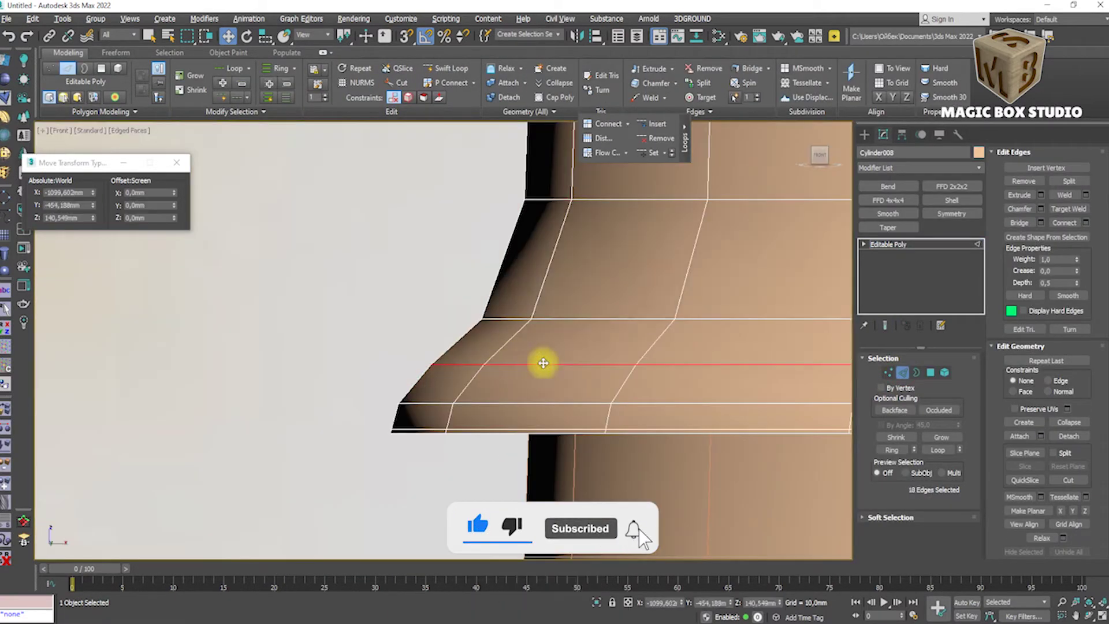
double_click(537, 402)
key("alt+q")
scroll(718, 351, "down", 4)
left_click_drag(718, 351, 726, 320)
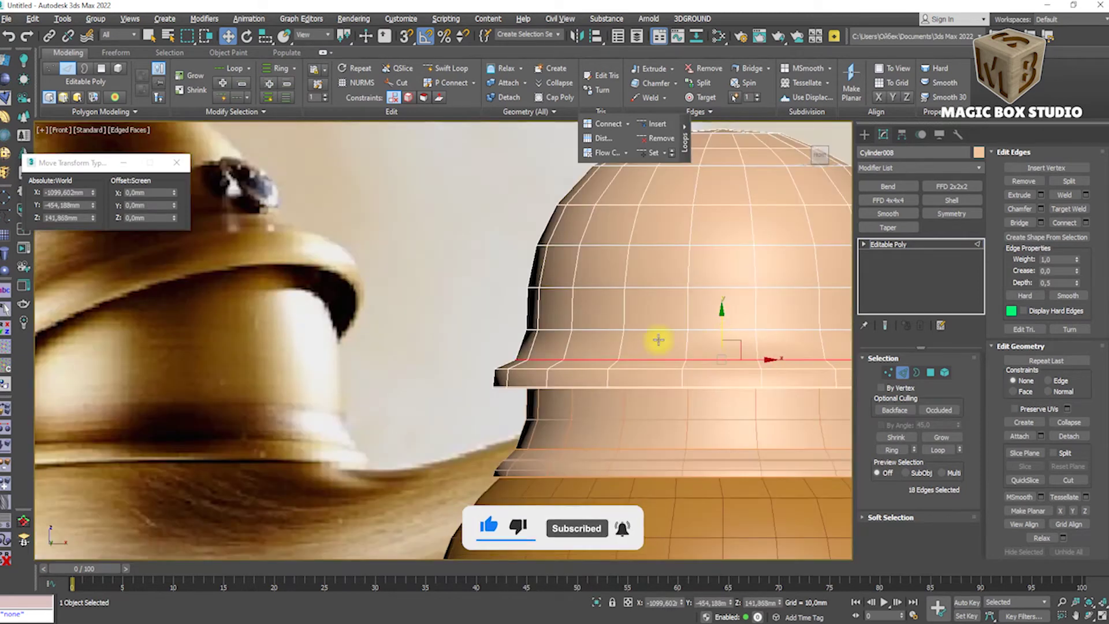
Scale the brim edge loop, return to object level, and orbit the dome.
key("r")
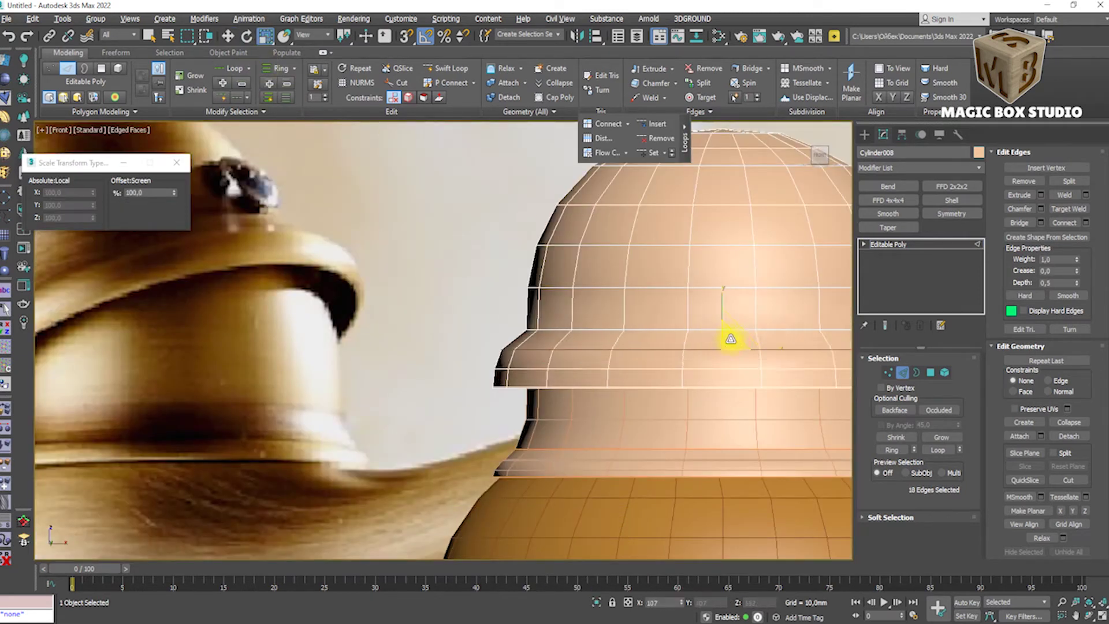
left_click_drag(738, 329, 738, 321)
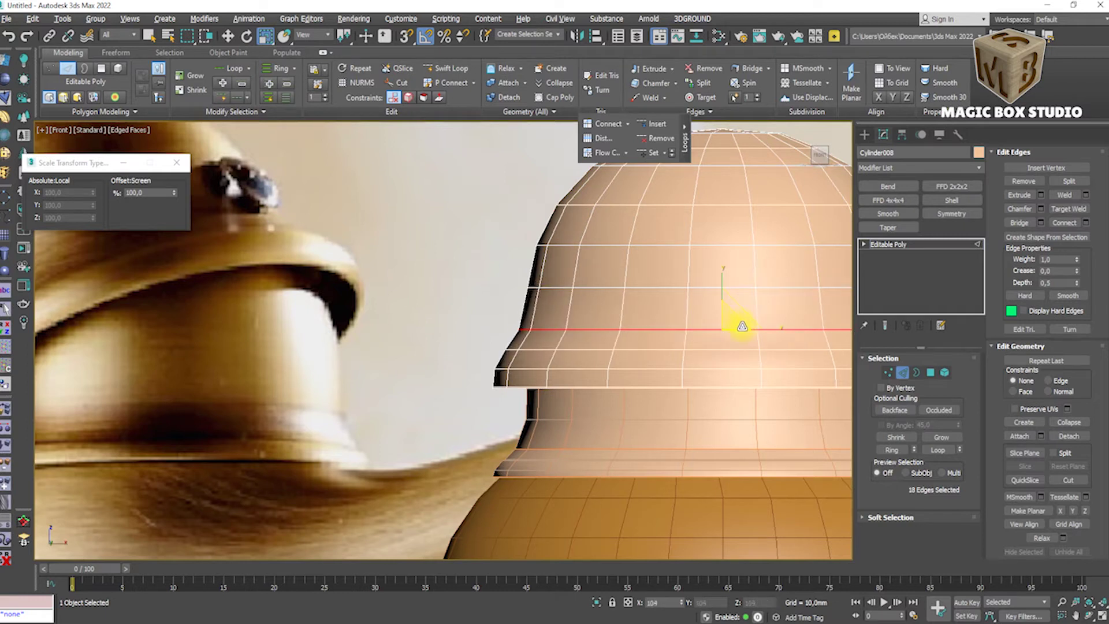
scroll(665, 349, "down", 3)
left_click(899, 374)
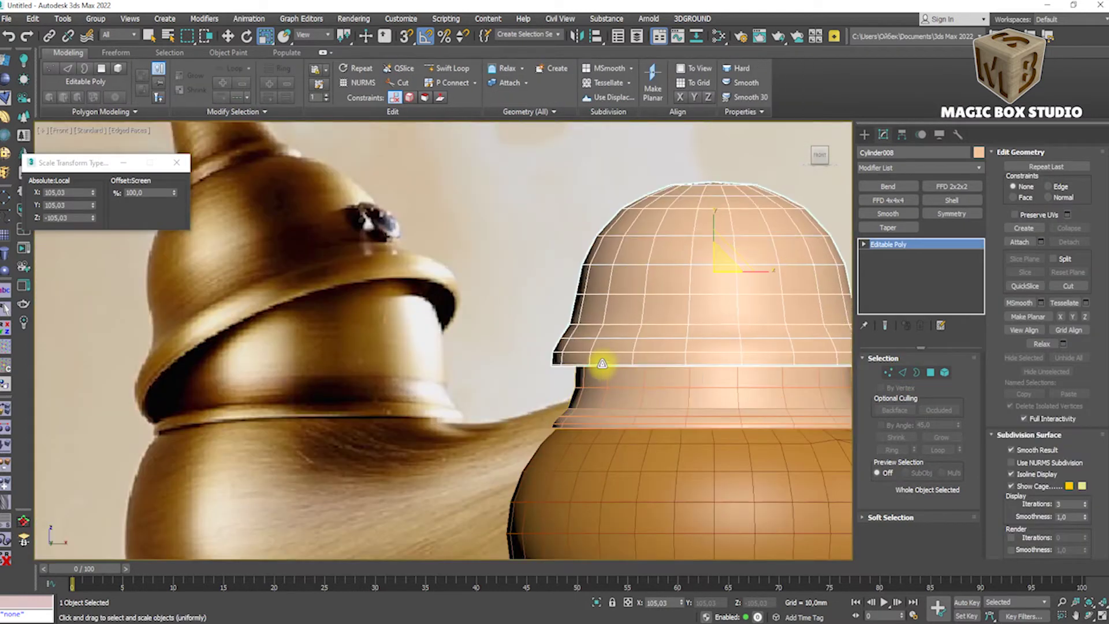
scroll(578, 396, "up", 5)
scroll(572, 392, "up", 1)
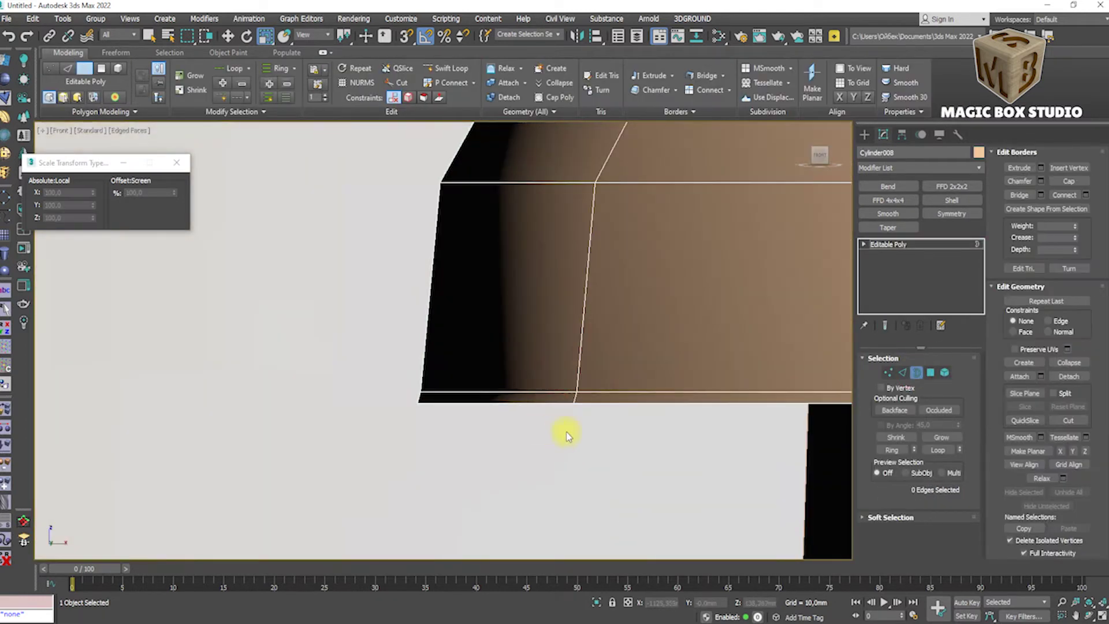
middle_click_drag(566, 433, 673, 396, "alt")
Select the dome's open rim border, then undo the trial rim edits and reselect the dome.
left_click(916, 379)
left_click(739, 365)
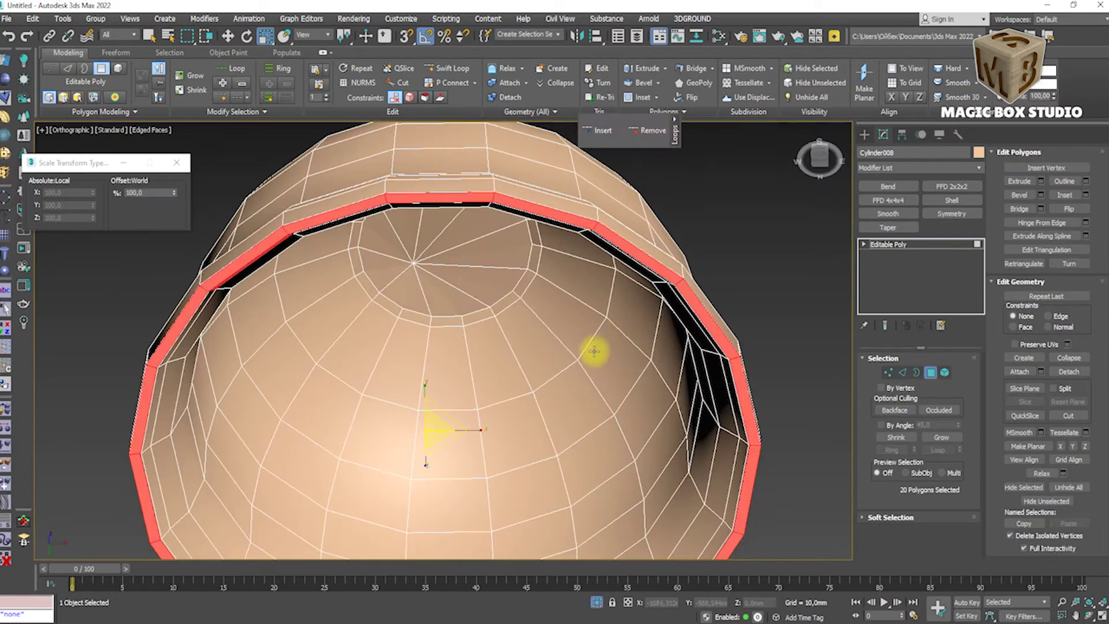
middle_click_drag(594, 349, 641, 379, "alt")
key("alt+q")
key("ctrl+z")
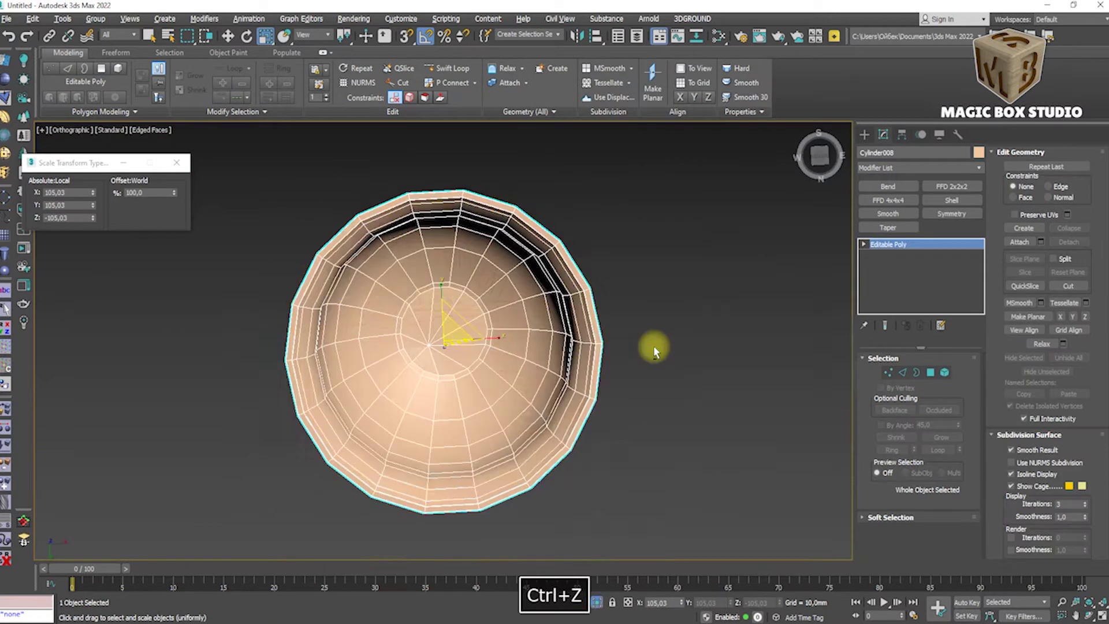
key("ctrl+z")
scroll(444, 294, "up", 3)
left_click(444, 293)
Delete and restore the dome, then frame it and view it from above.
key("w")
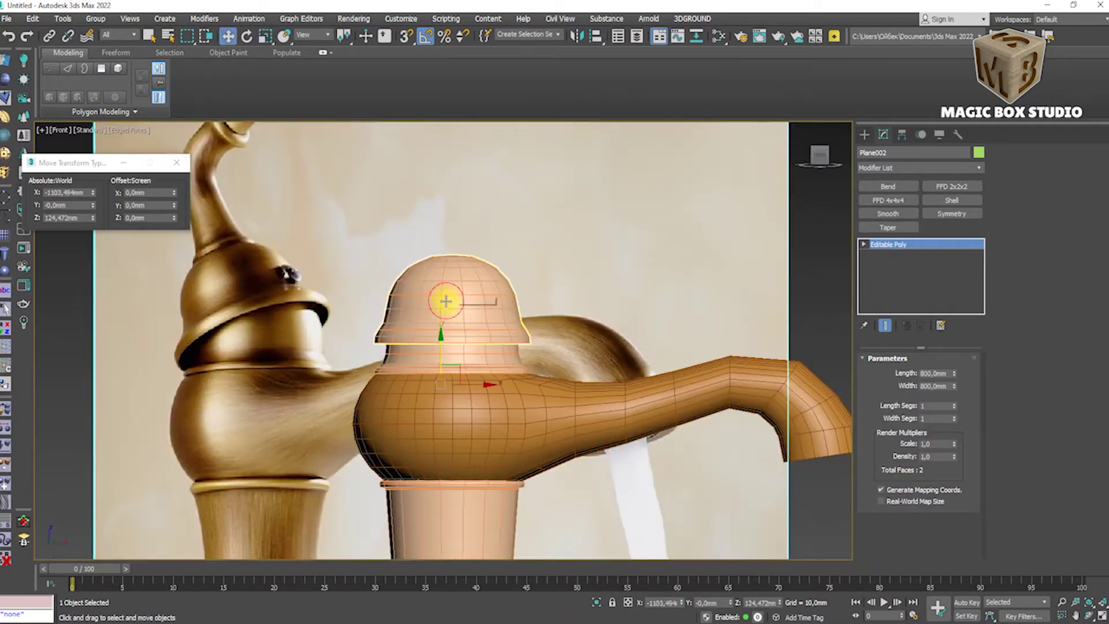
key("Delete")
key("ctrl+z")
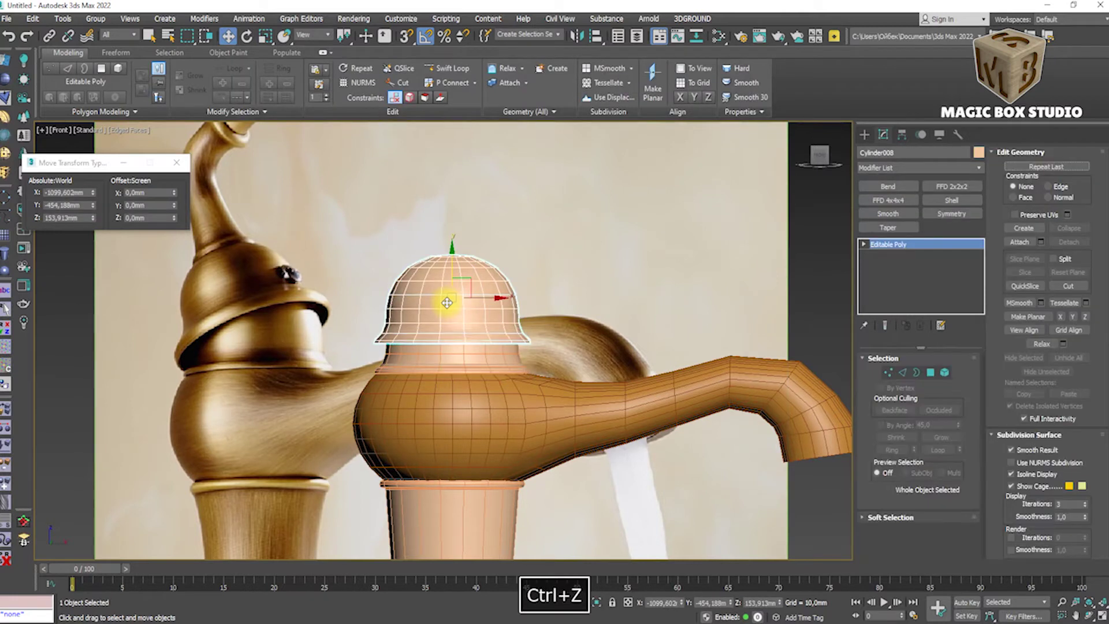
key("alt+q")
key("ctrl+z")
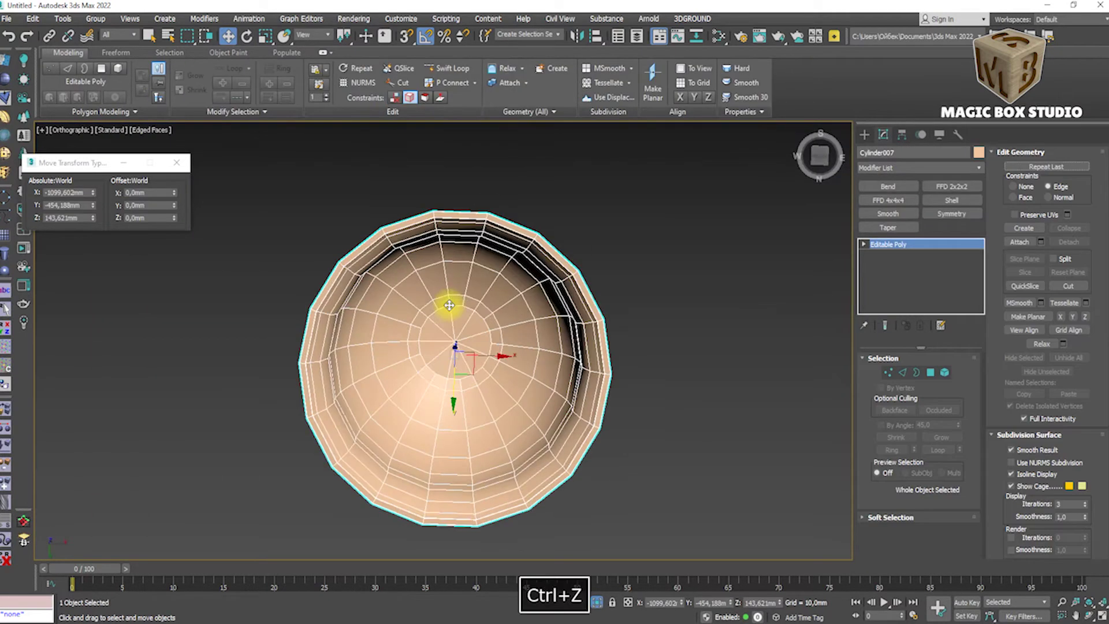
key("z")
middle_click_drag(444, 300, 450, 347, "alt")
Lower the dome's top vertices slightly in the front view.
left_click(889, 372)
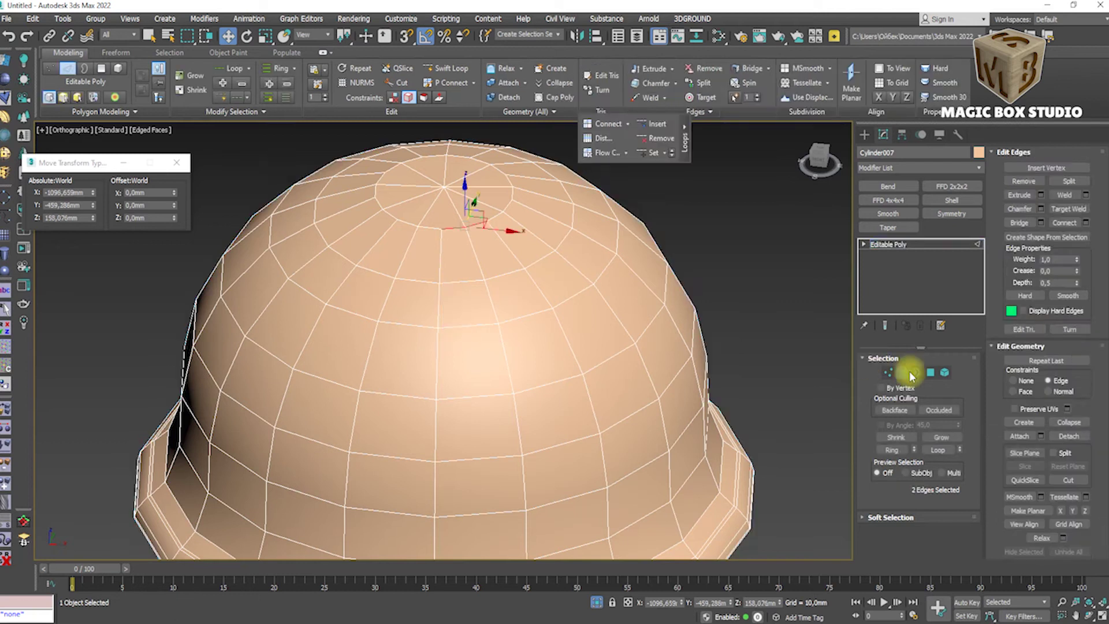
key("f")
scroll(458, 376, "up", 3)
scroll(323, 341, "up", 3)
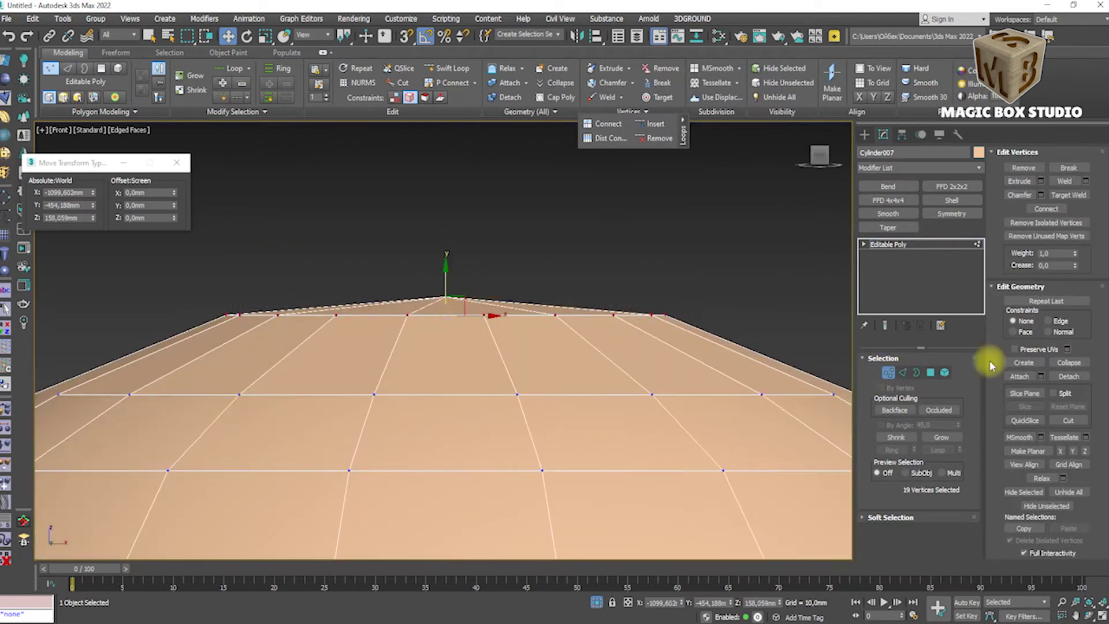
left_click_drag(445, 271, 443, 283)
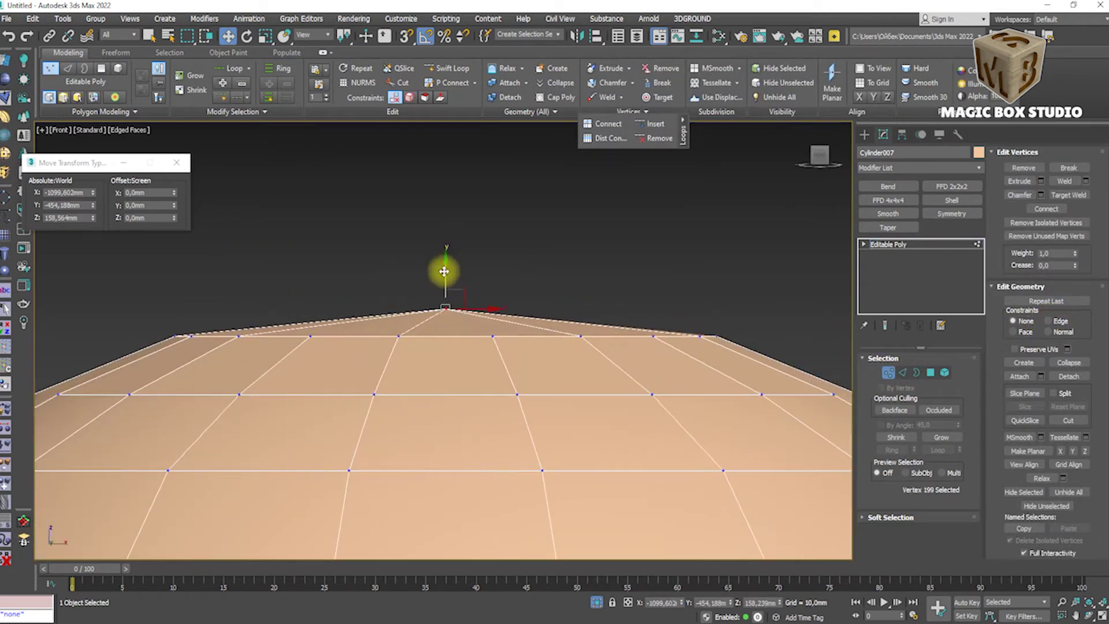
key("1")
key("z")
scroll(522, 391, "down", 5)
Isolate the bell-shaped cap, try deleting its bottom polygon ring, then undo.
left_click(566, 366)
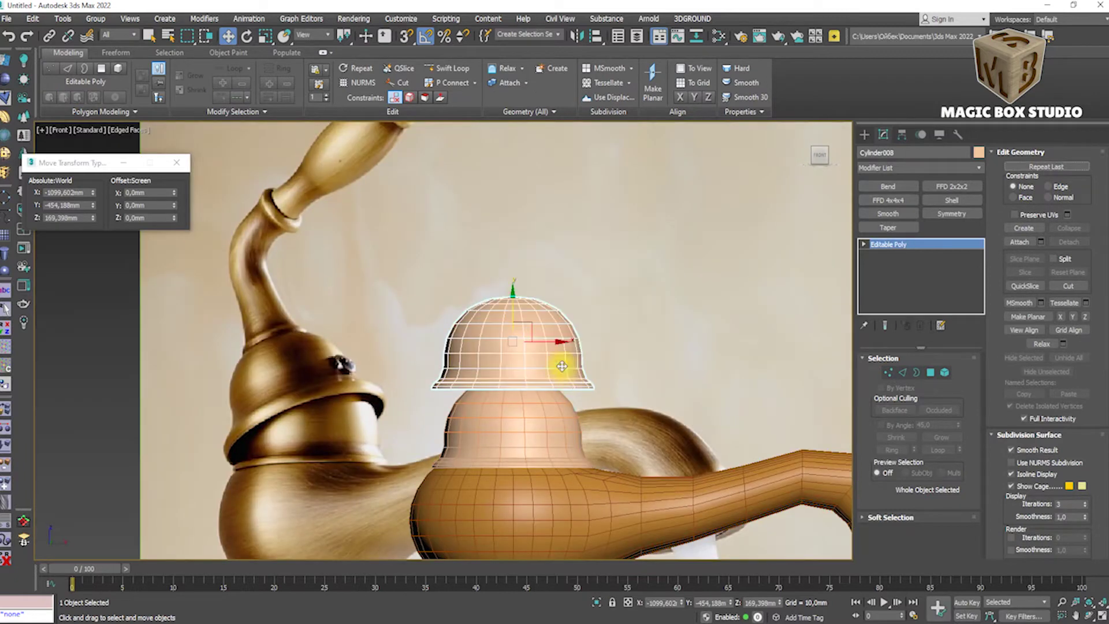
key("alt+q")
left_click(922, 377)
key("Delete")
mouse_move(520, 346)
middle_mouse_down("alt")
mouse_move(545, 322)
mouse_move(440, 364)
mouse_move(527, 315)
mouse_move(594, 372)
mouse_move(574, 401)
middle_mouse_up("alt")
key("ctrl+z")
Frame the dome in the front view and undo the last change.
key("alt+q")
key("f")
key("z")
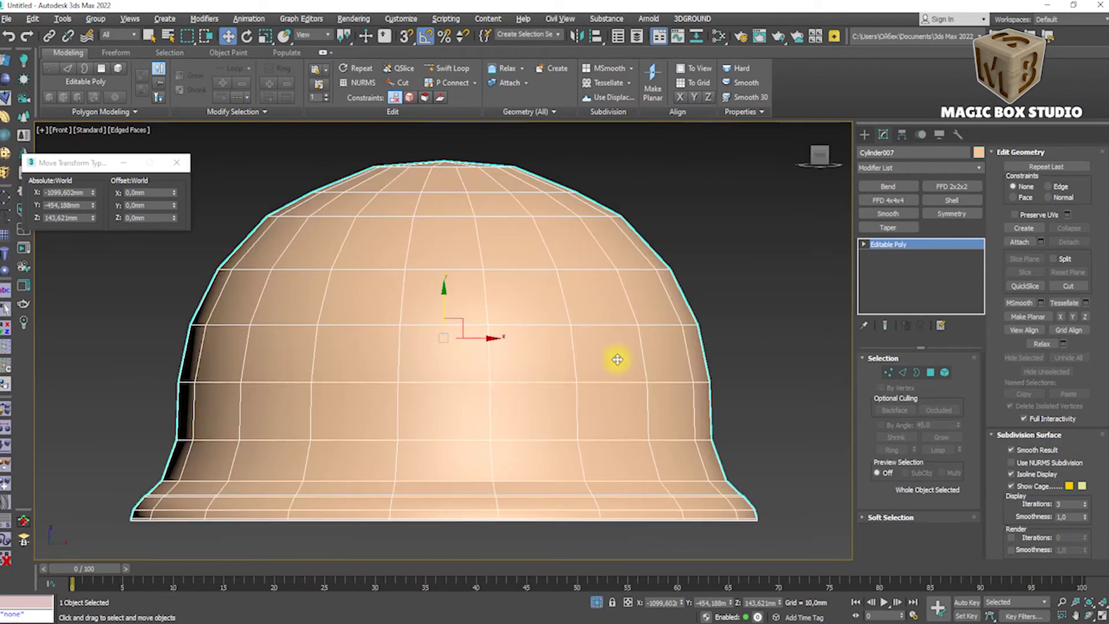
key("1")
scroll(477, 180, "up", 4)
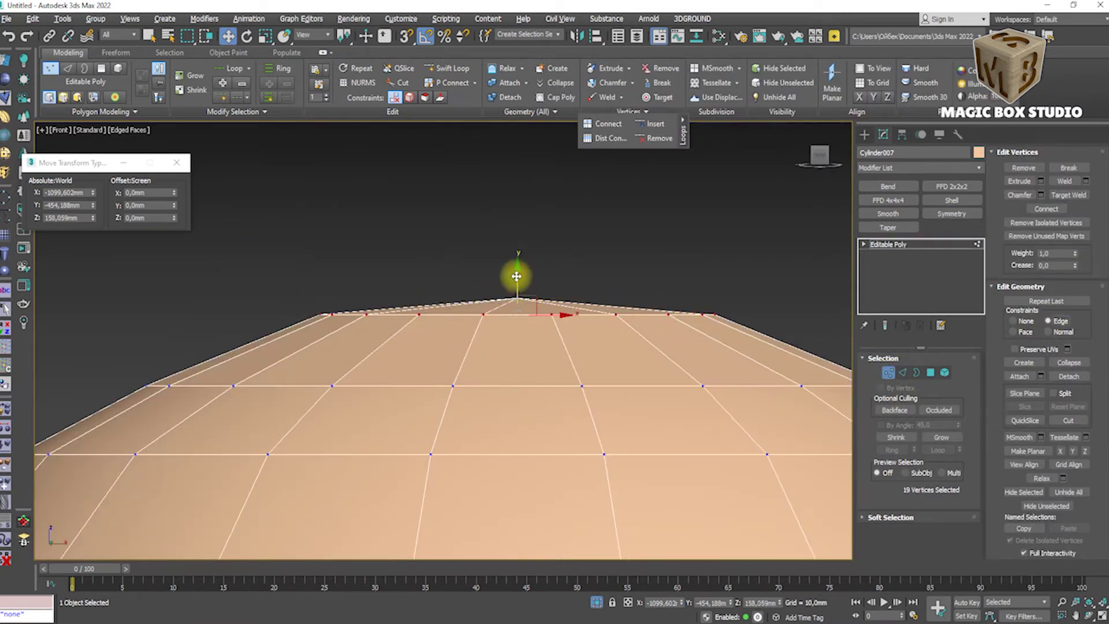
middle_click_drag(635, 318, 488, 261, "alt")
key("ctrl+z")
key("shift+z")
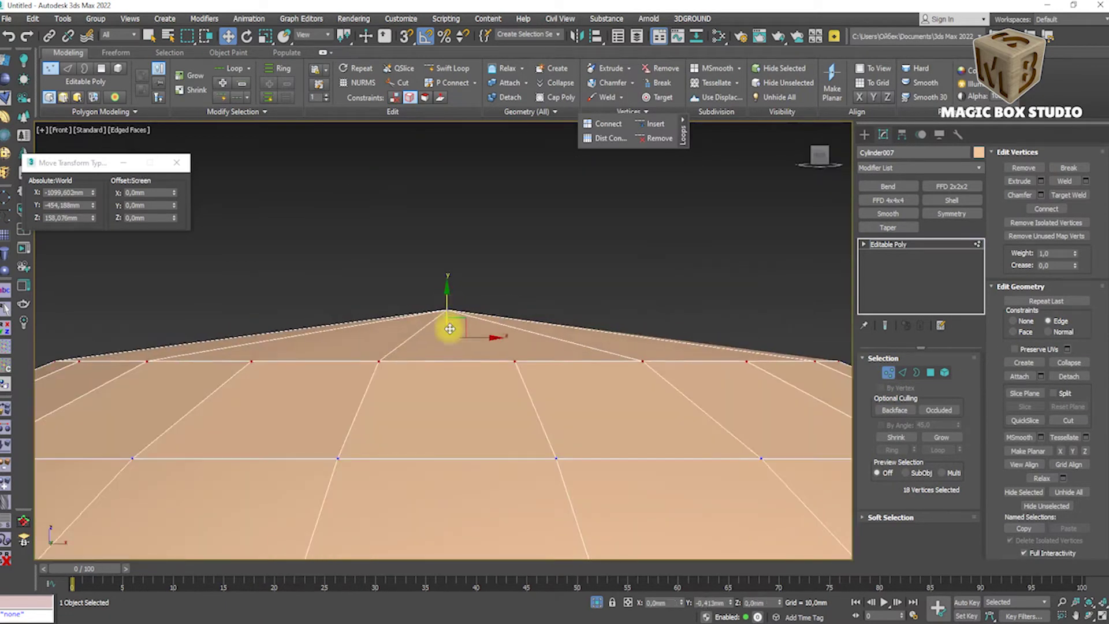
scroll(451, 276, "down", 2)
Inspect the isolated dome's interior, then turn off see-through display at object level.
key("alt+q")
middle_click_drag(456, 321, 478, 264, "alt")
left_click(905, 374)
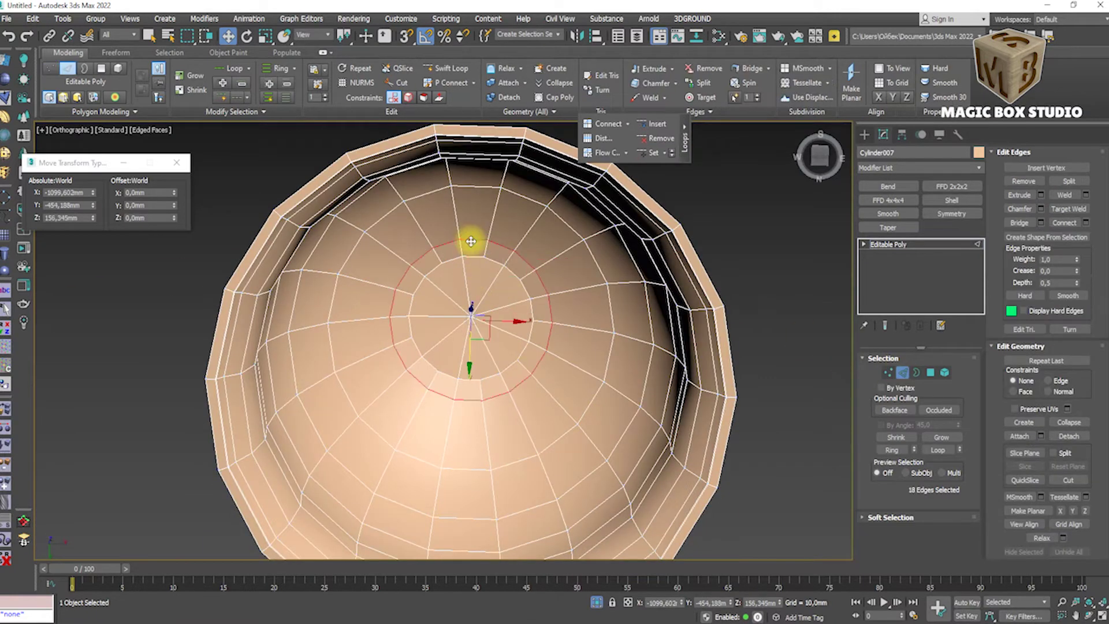
key("shift+z")
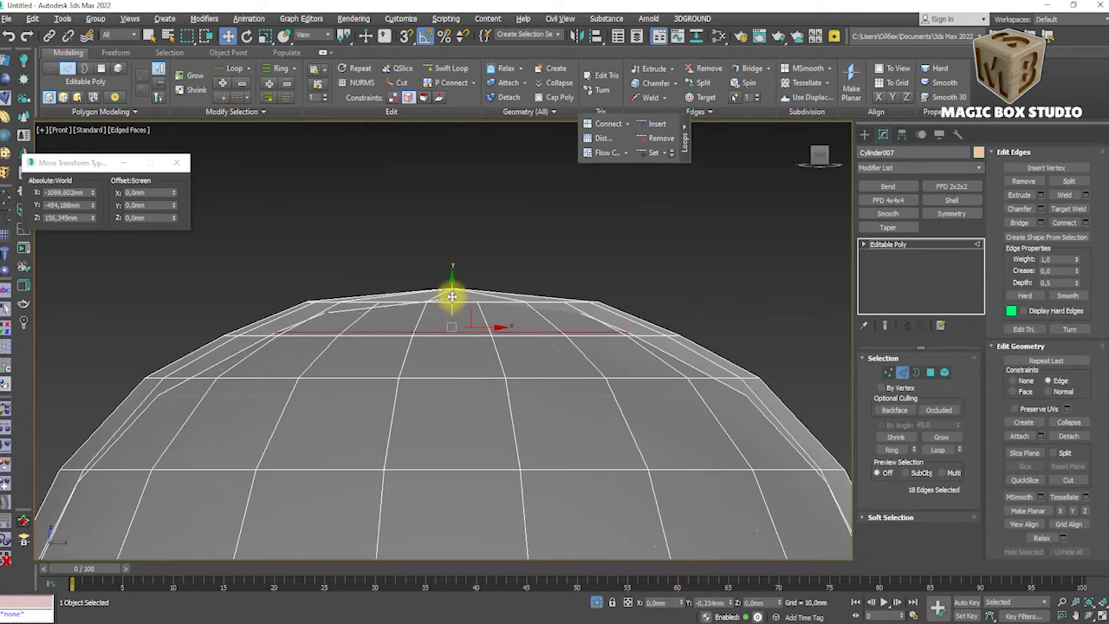
left_click(911, 372)
key("alt+x")
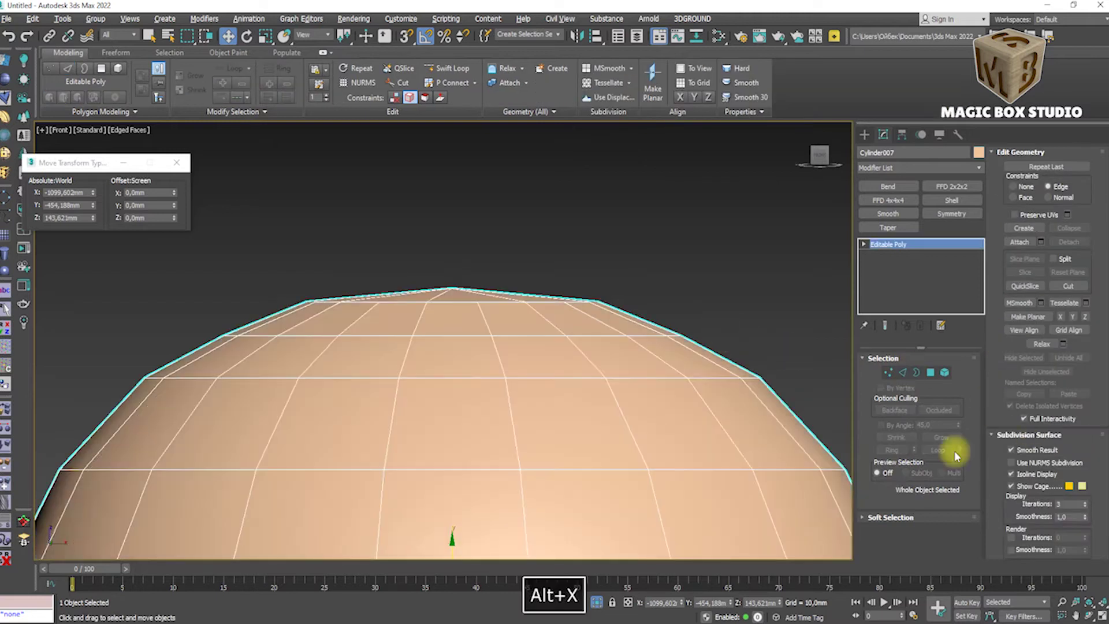
scroll(574, 391, "down", 3)
Clone the dome as a copy and isolate the new copy to view its open rim.
key("ctrl+v")
left_click(564, 366)
key("alt+q")
left_click(931, 372)
middle_click_drag(578, 346, 570, 378, "alt")
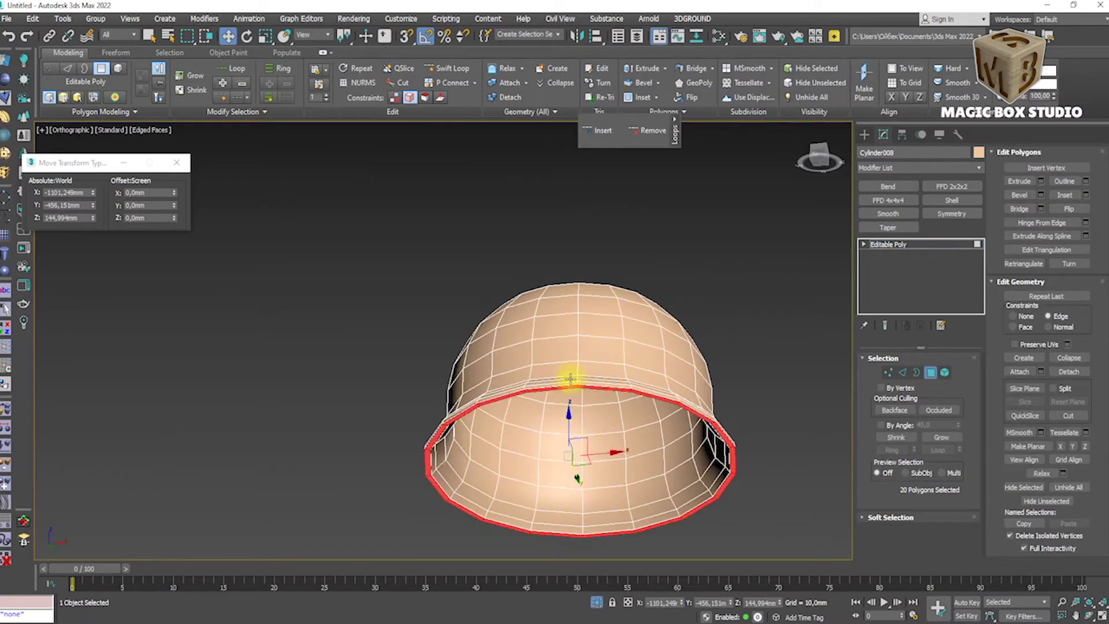
Grow a polygon selection across the copied cap's inner faces and delete them.
scroll(570, 379, "up", 5)
left_click(535, 208)
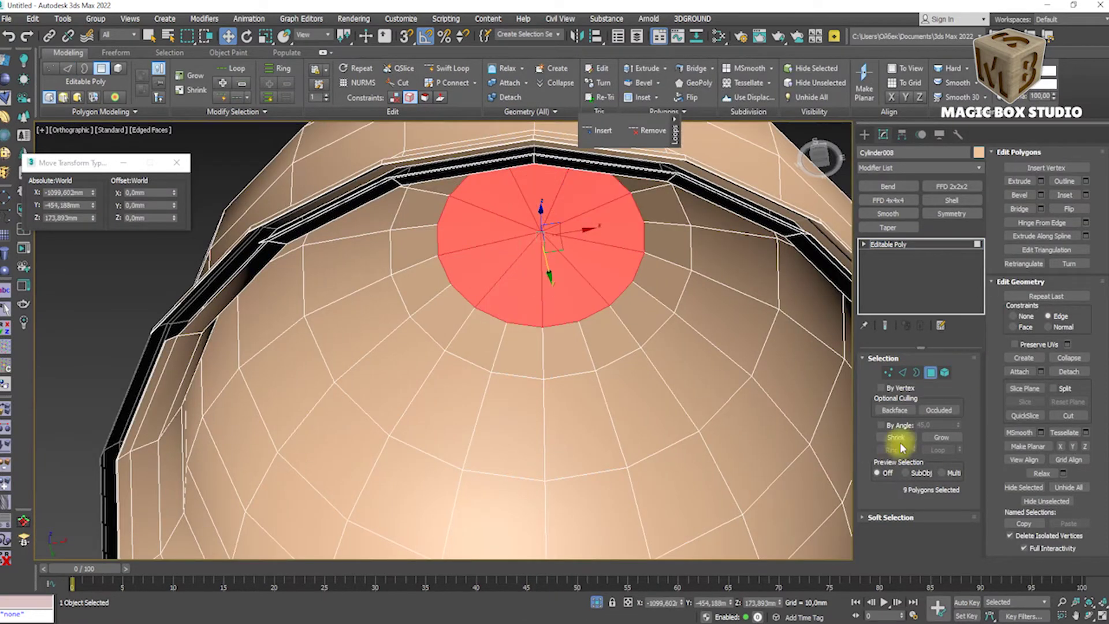
left_click(941, 437)
scroll(404, 503, "down", 5)
scroll(384, 452, "up", 5)
key("Delete")
scroll(411, 325, "down", 5)
middle_click_drag(411, 325, 589, 366, "alt")
With the full scene shown in the front view, remove edge loops from the bell's rim and brim.
key("f")
key("alt+q")
key("2")
scroll(679, 391, "down", 2)
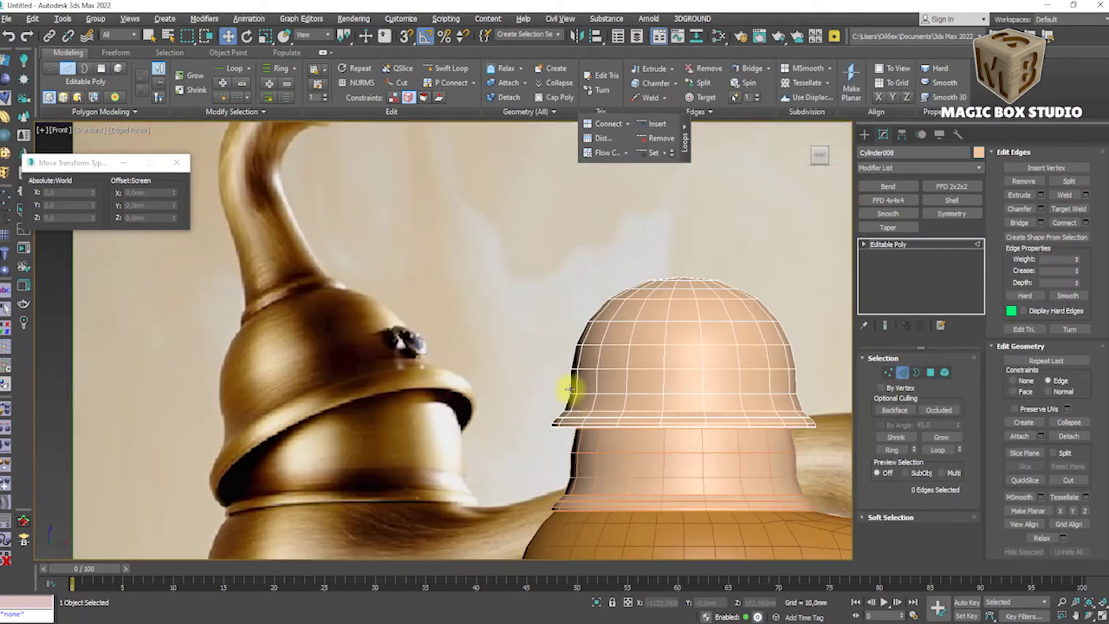
scroll(570, 388, "up", 5)
left_click(590, 382)
left_click(555, 411)
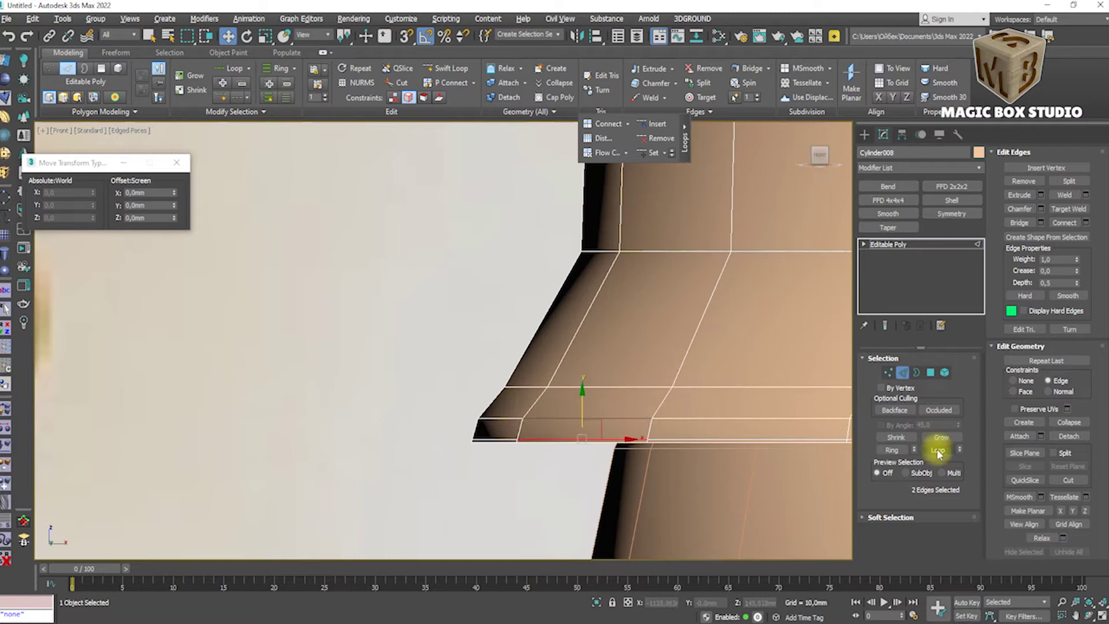
scroll(656, 458, "down", 5)
key("ctrl+BackSpace")
scroll(594, 471, "up", 3)
left_click(590, 466)
key("ctrl+BackSpace")
scroll(589, 466, "down", 2)
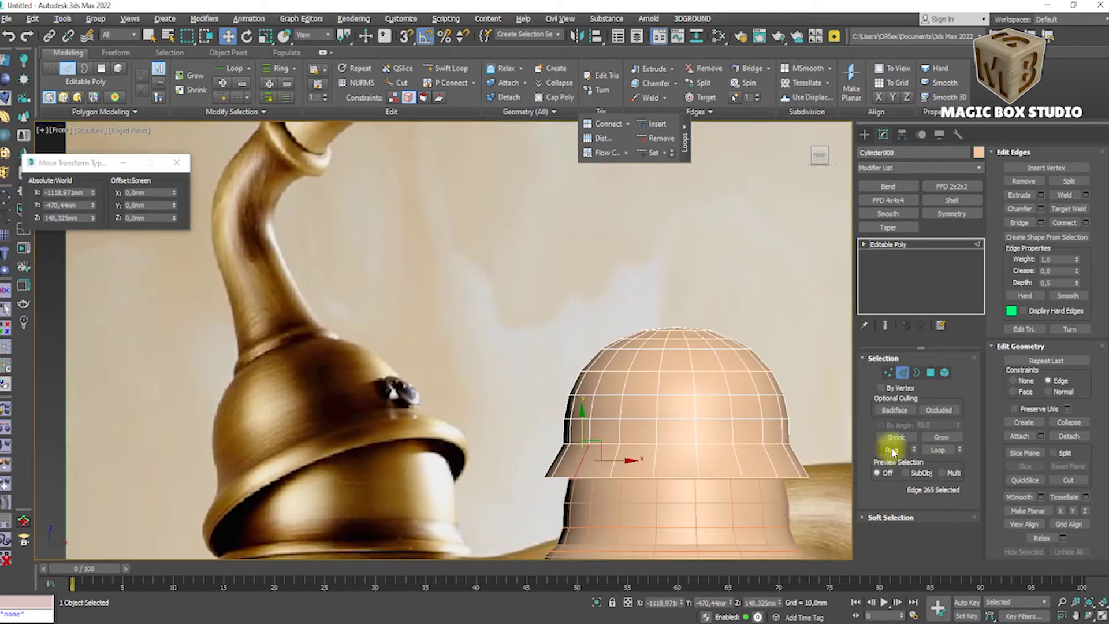
Connect a new edge, bevel the brim's polygon band inward, and add another edge loop across it.
left_click(726, 297)
key("4")
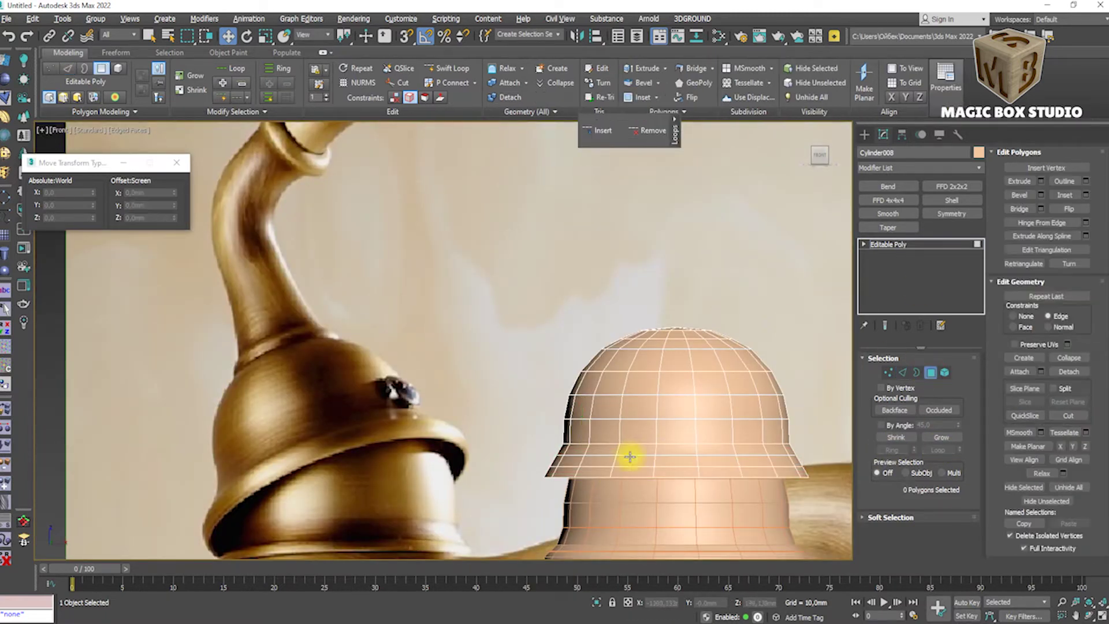
left_click(1041, 195)
left_click_drag(729, 271, 729, 280)
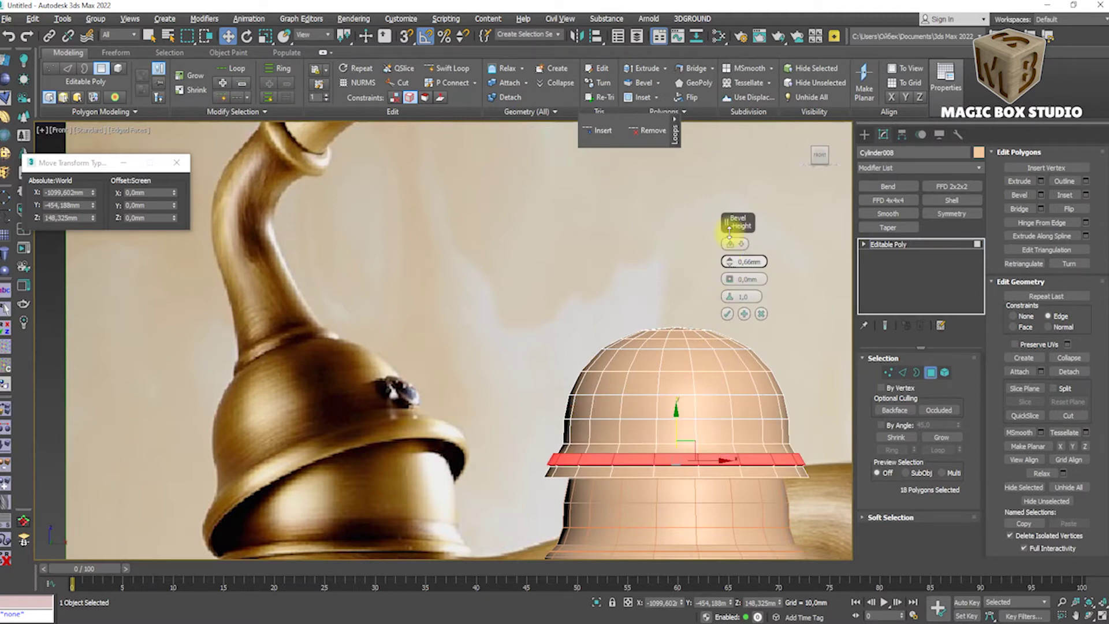
scroll(629, 432, "up", 2)
middle_click_drag(602, 389, 602, 373)
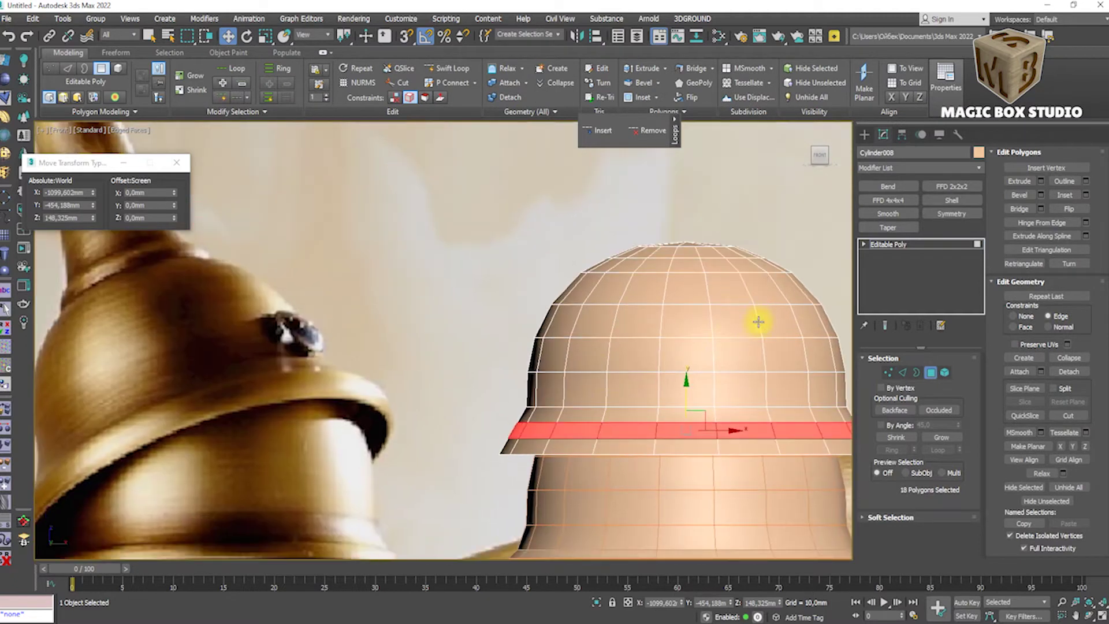
key("2")
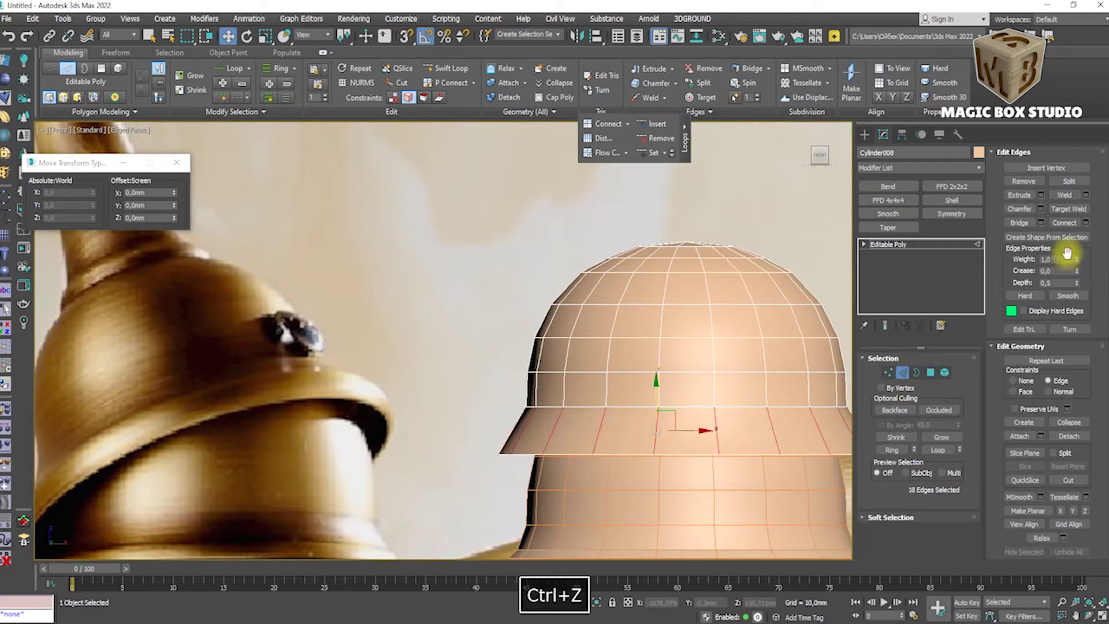
left_click(1086, 222)
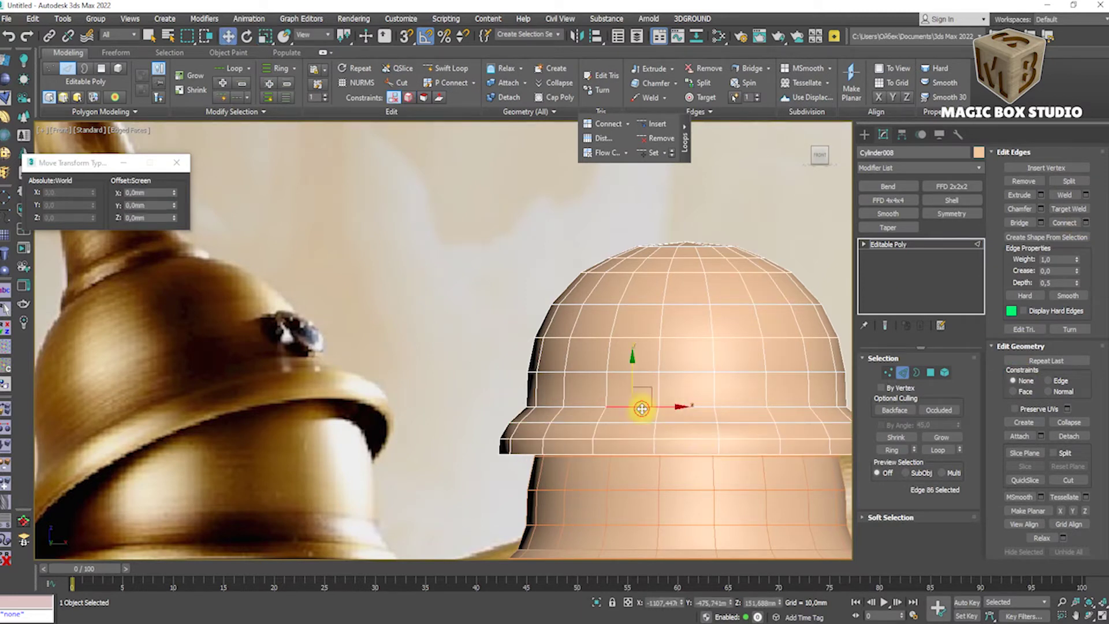
Scale the whole bell cap up slightly.
left_click(901, 373)
mouse_move(732, 329)
left_mouse_down()
mouse_move(690, 291)
mouse_move(688, 332)
left_mouse_up()
key("w")
Select the brim's lower edge loop and scale it to widen the brim, checking against the front reference.
key("2")
double_click(631, 431)
scroll(631, 466, "up", 5)
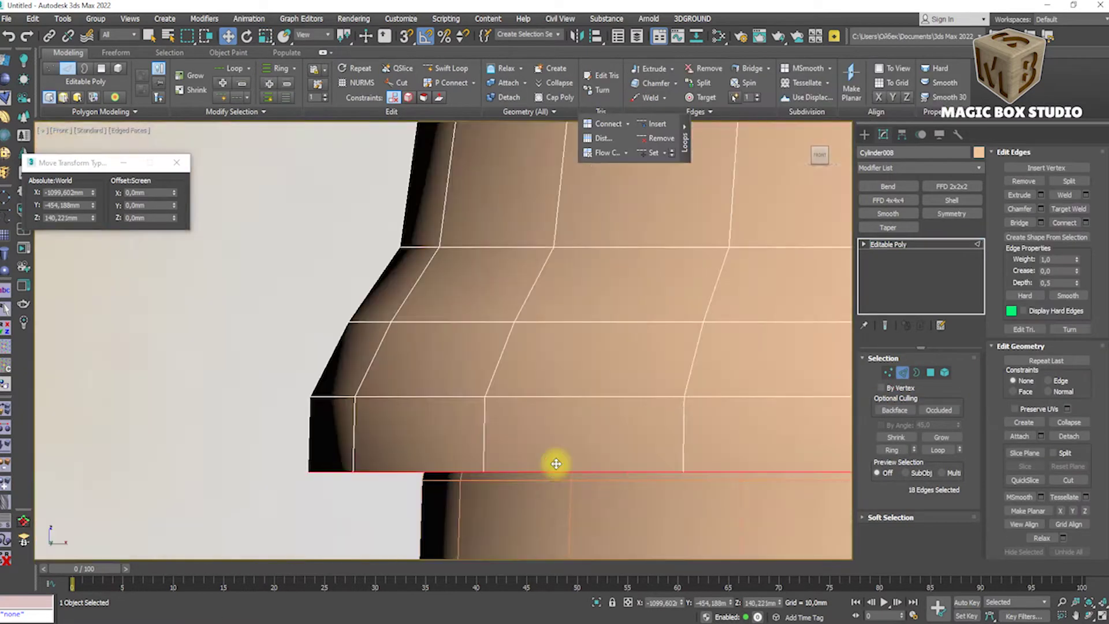
scroll(557, 462, "down", 6)
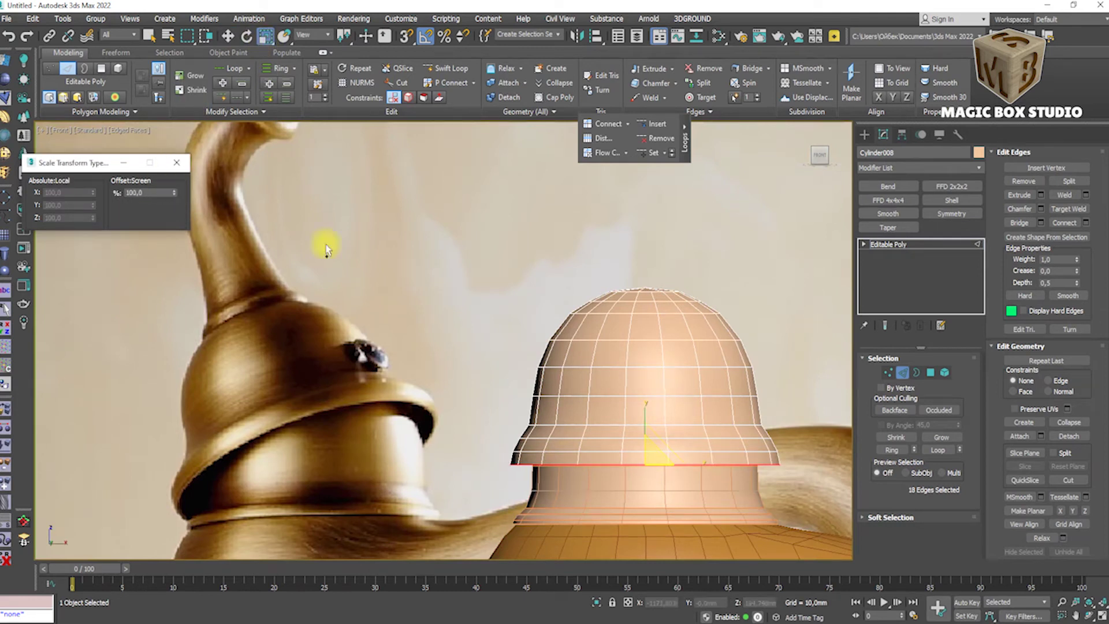
scroll(552, 470, "up", 6)
key("w")
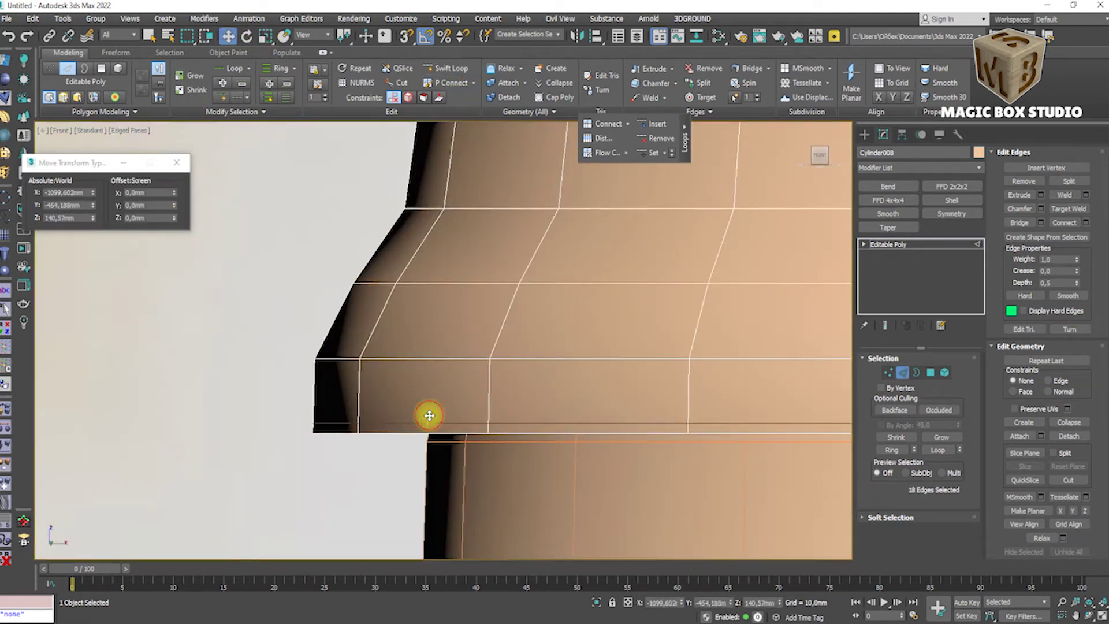
key("r")
scroll(467, 365, "down", 6)
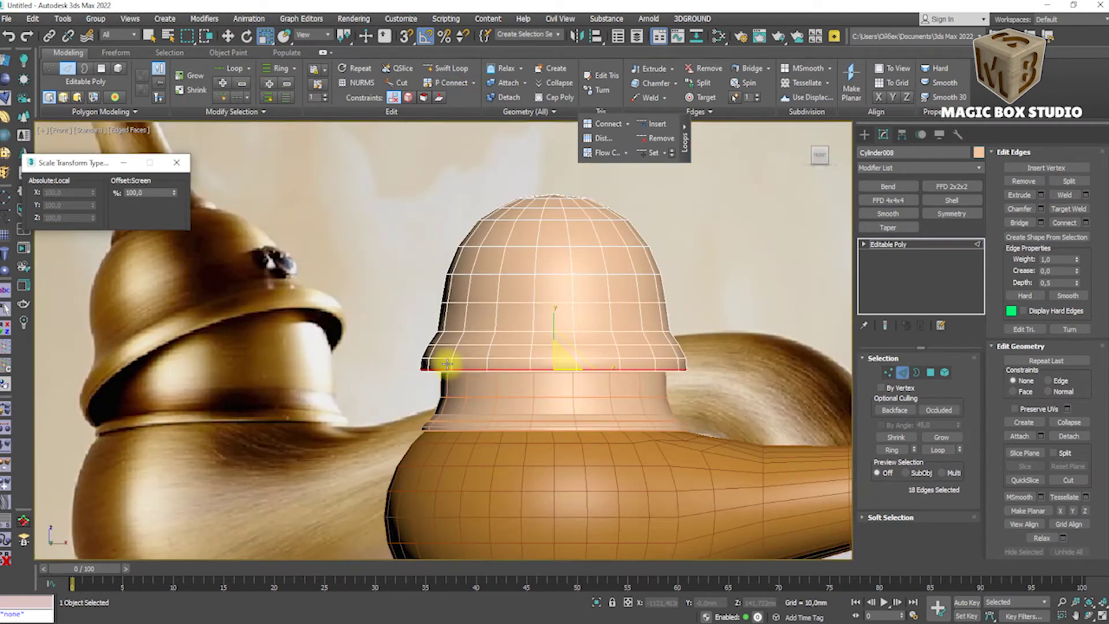
scroll(447, 364, "up", 3)
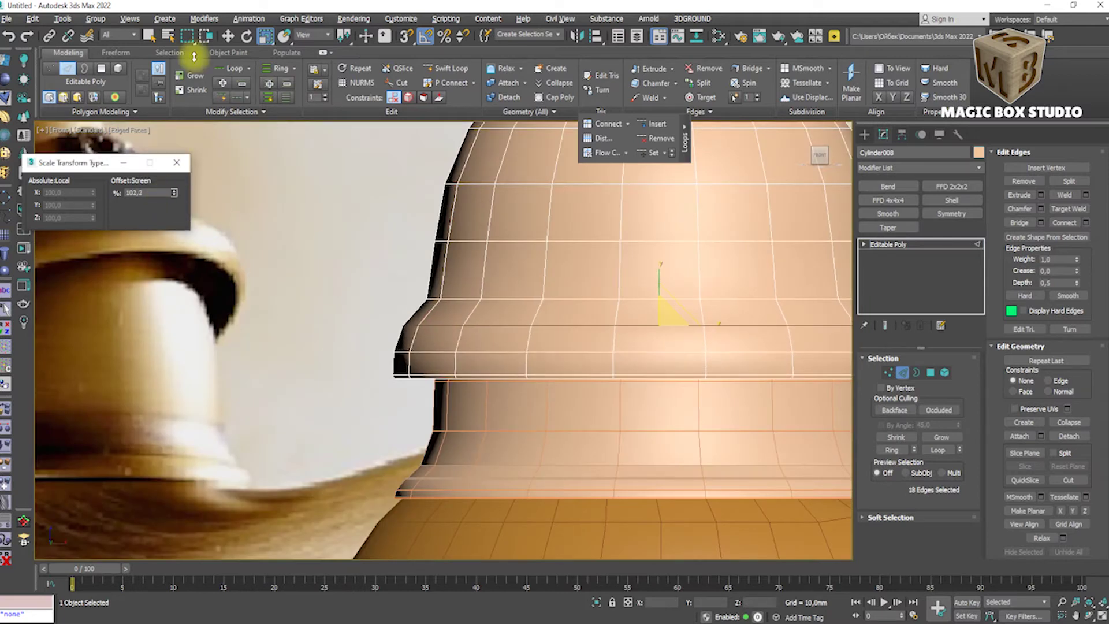
left_click(460, 295)
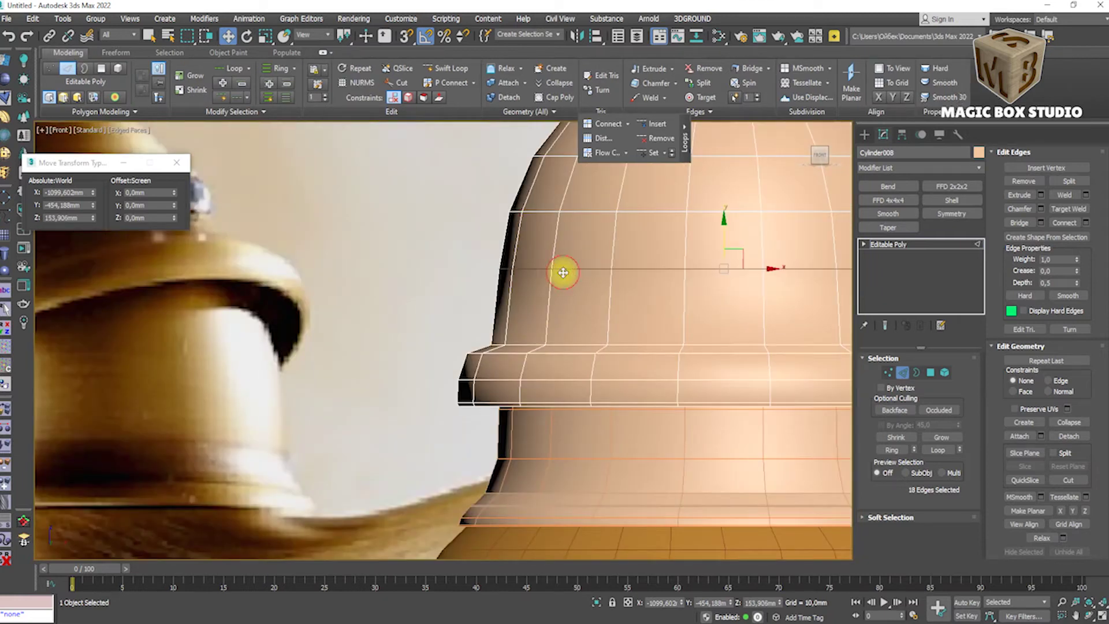
scroll(727, 254, "down", 5)
scroll(617, 230, "up", 3)
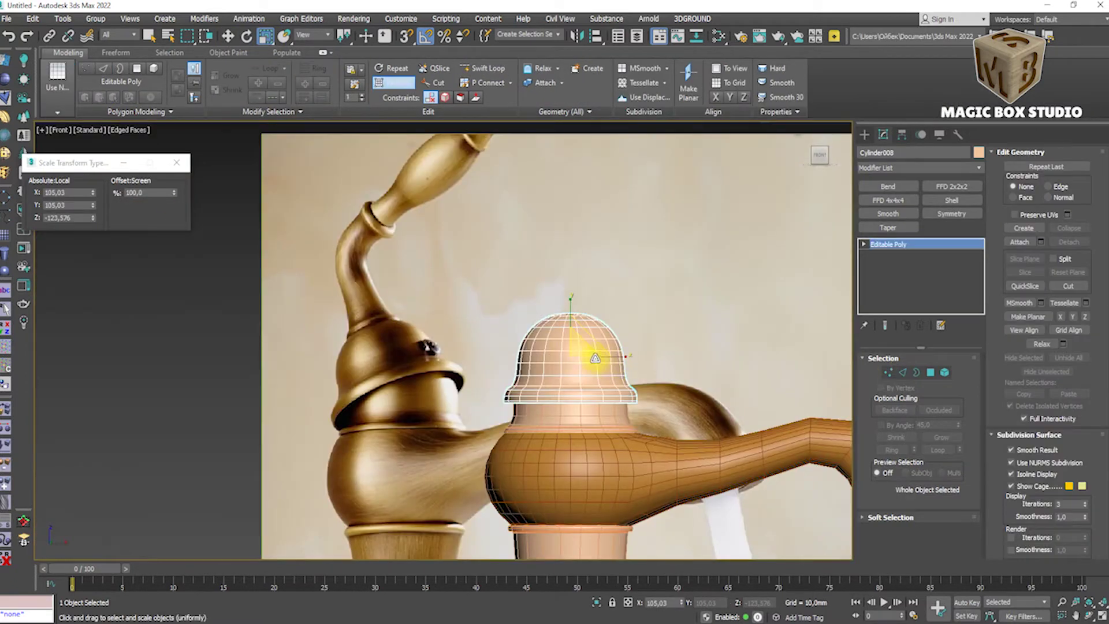
key("f")
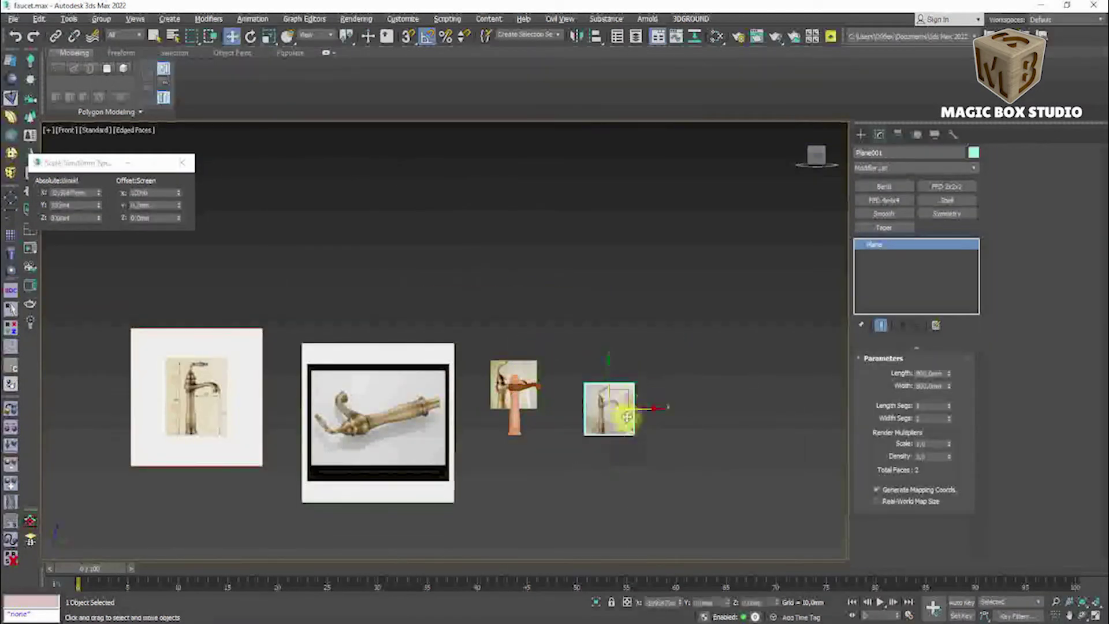
Nudge the small reference photo plane slightly and centre the view on the dome cap.
scroll(585, 386, "up", 5)
left_click_drag(575, 396, 579, 398)
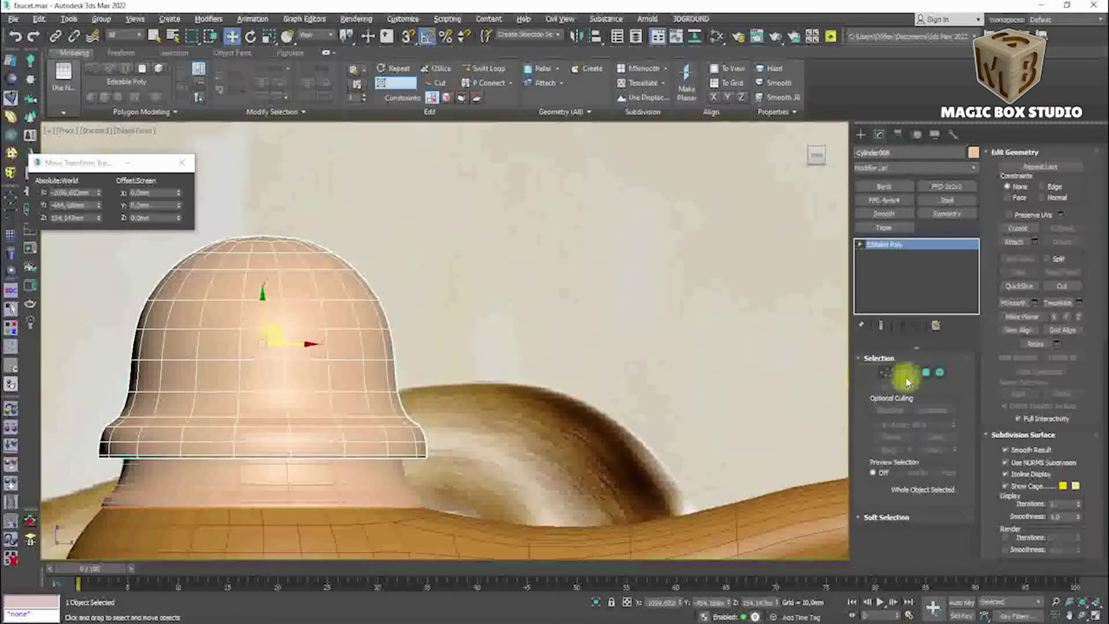
scroll(408, 388, "up", 2)
middle_click_drag(569, 374, 622, 374)
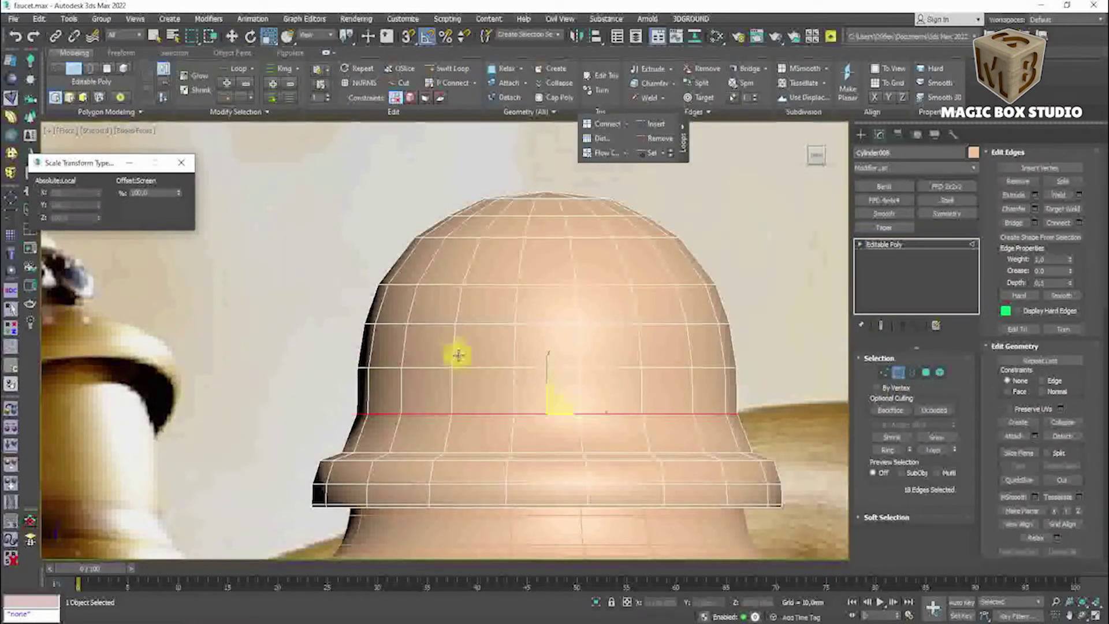
scroll(489, 311, "down", 4)
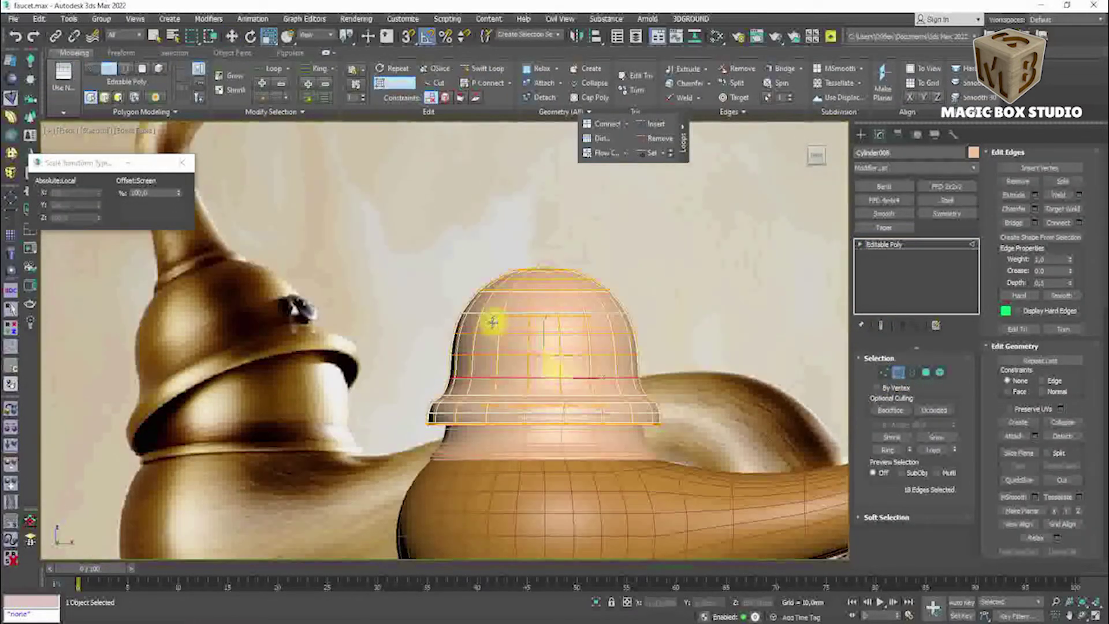
scroll(471, 399, "up", 4)
scroll(495, 426, "down", 5)
scroll(495, 425, "down", 3)
scroll(500, 407, "up", 2)
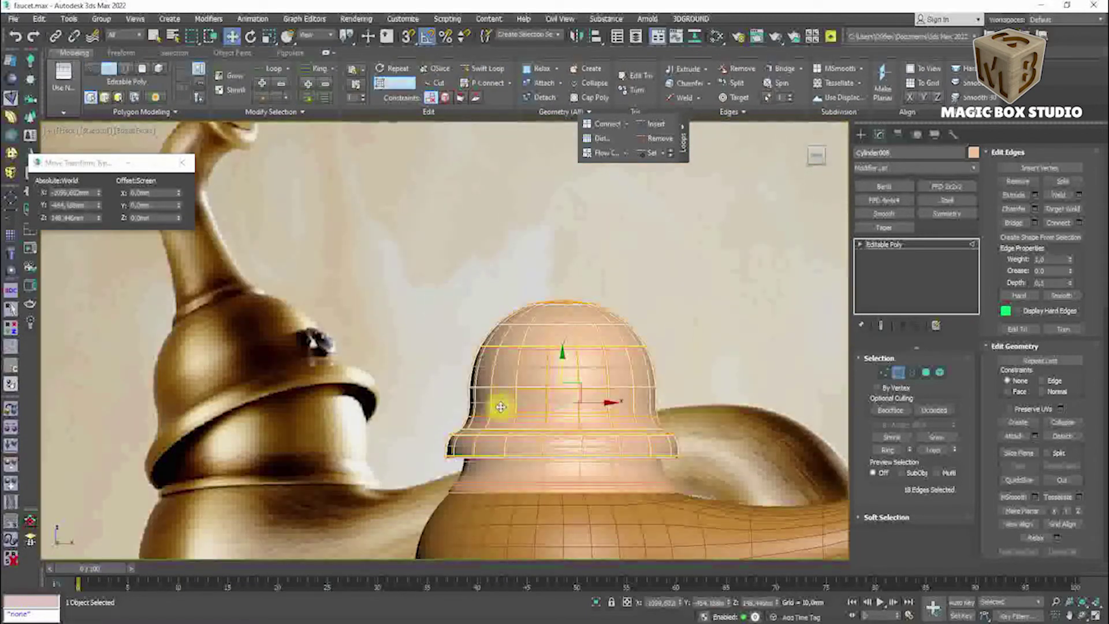
scroll(500, 407, "up", 2)
Adjust Cylinder008 with scale and move, toggling edged faces, then inspect its polygons and edges from above.
key("r")
scroll(500, 408, "up", 3)
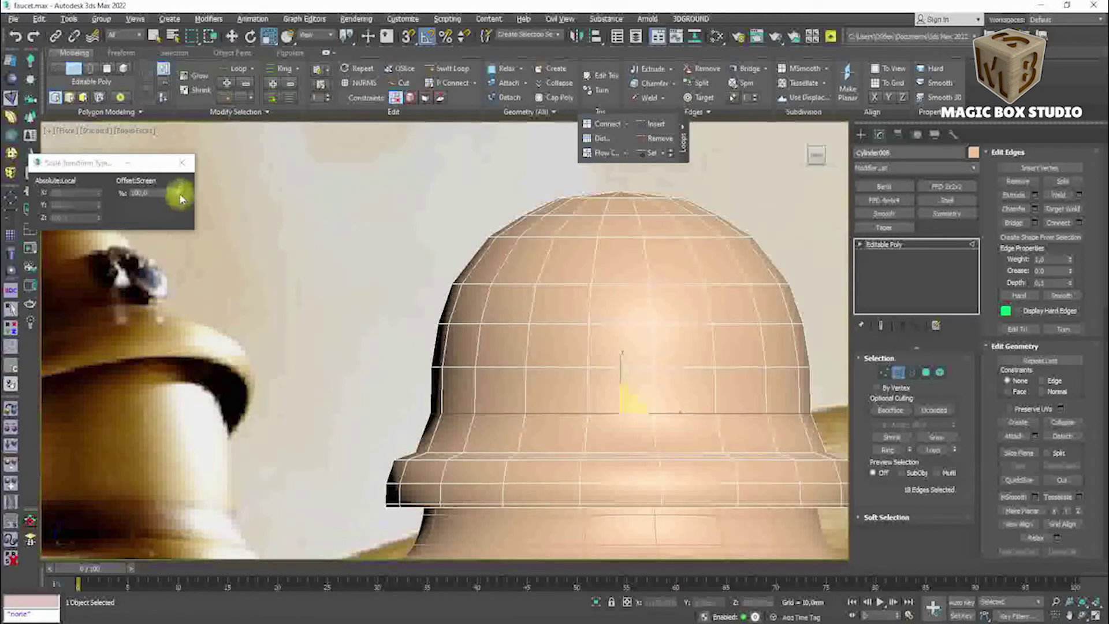
key("F4")
key("2")
scroll(631, 334, "down", 3)
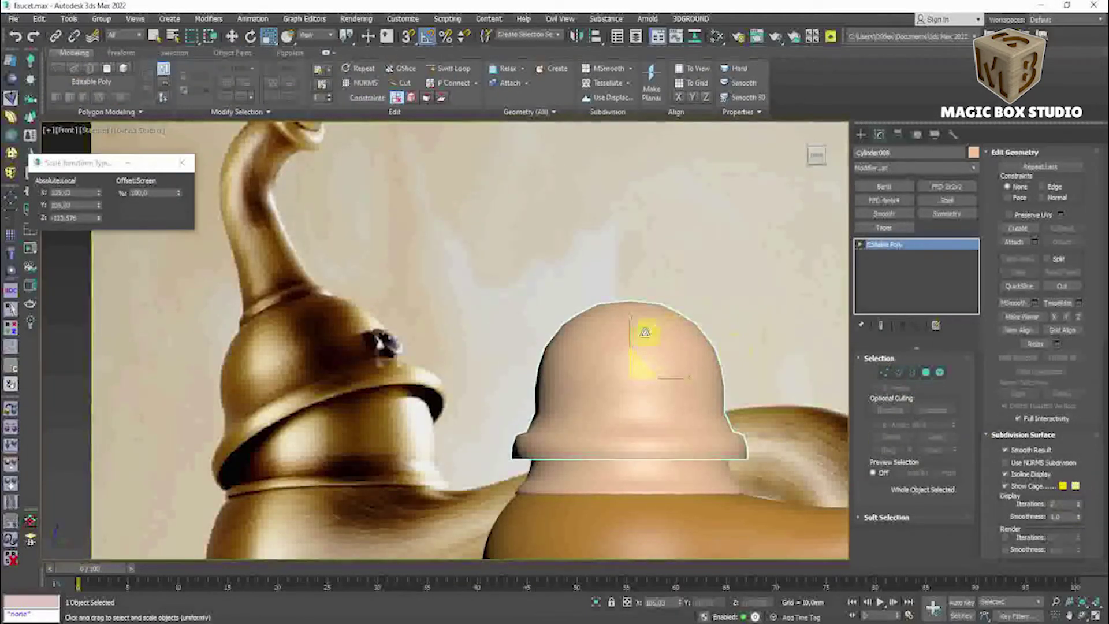
key("w")
key("F4")
mouse_move(632, 314)
middle_mouse_down()
mouse_move(718, 353)
mouse_move(635, 371)
middle_mouse_up()
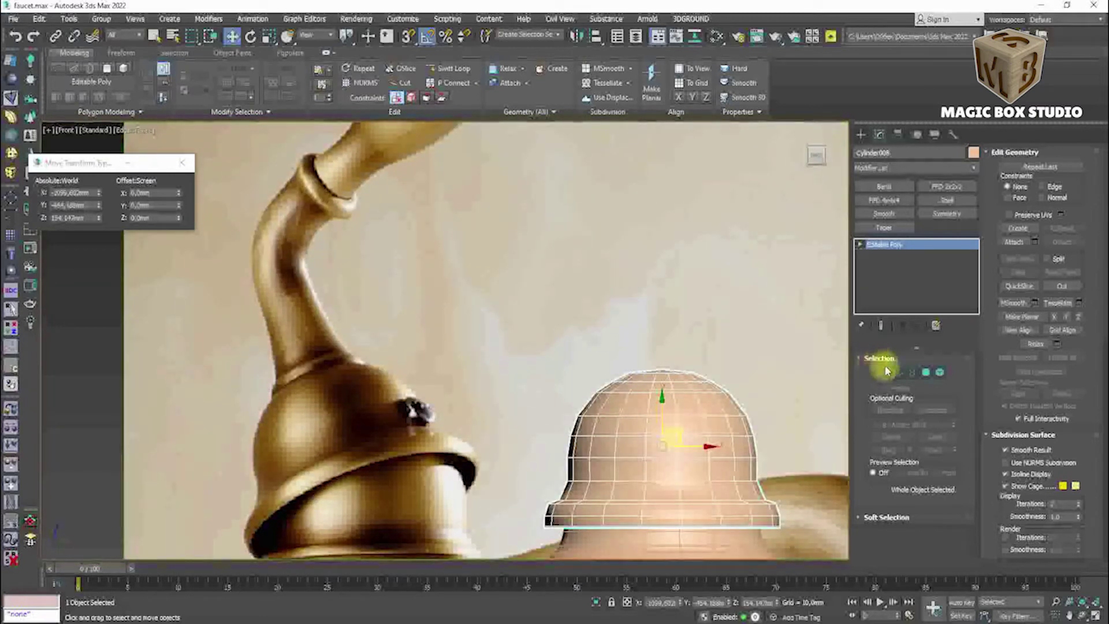
key("4")
middle_click_drag(737, 382, 651, 384, "alt")
key("2")
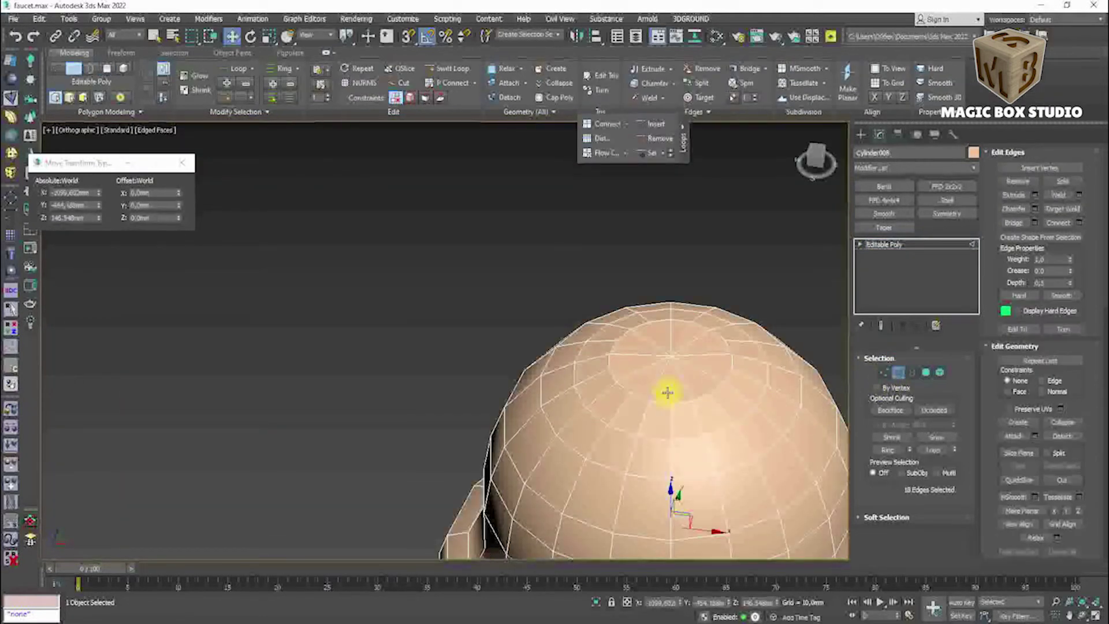
Orbit around the dome and convert its crown edge selection into polygons.
scroll(729, 364, "up", 5)
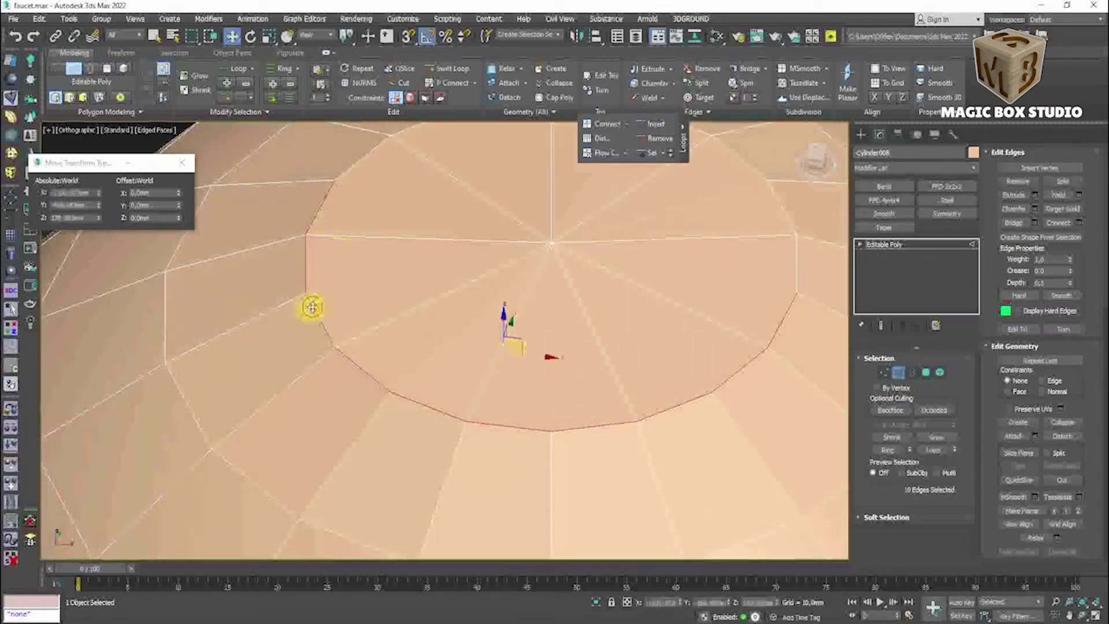
middle_click_drag(312, 307, 342, 309, "alt")
key("f")
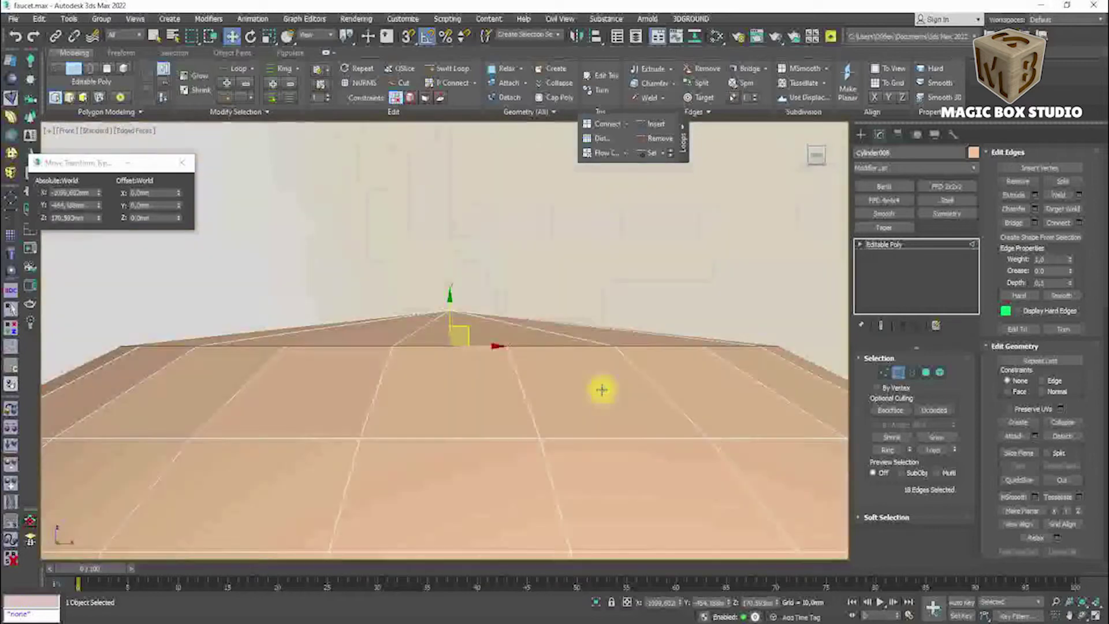
scroll(602, 388, "down", 3)
mouse_move(616, 327)
middle_mouse_down("alt")
mouse_move(589, 255)
mouse_move(584, 273)
middle_mouse_up("alt")
key("ctrl+z")
scroll(507, 308, "down", 5)
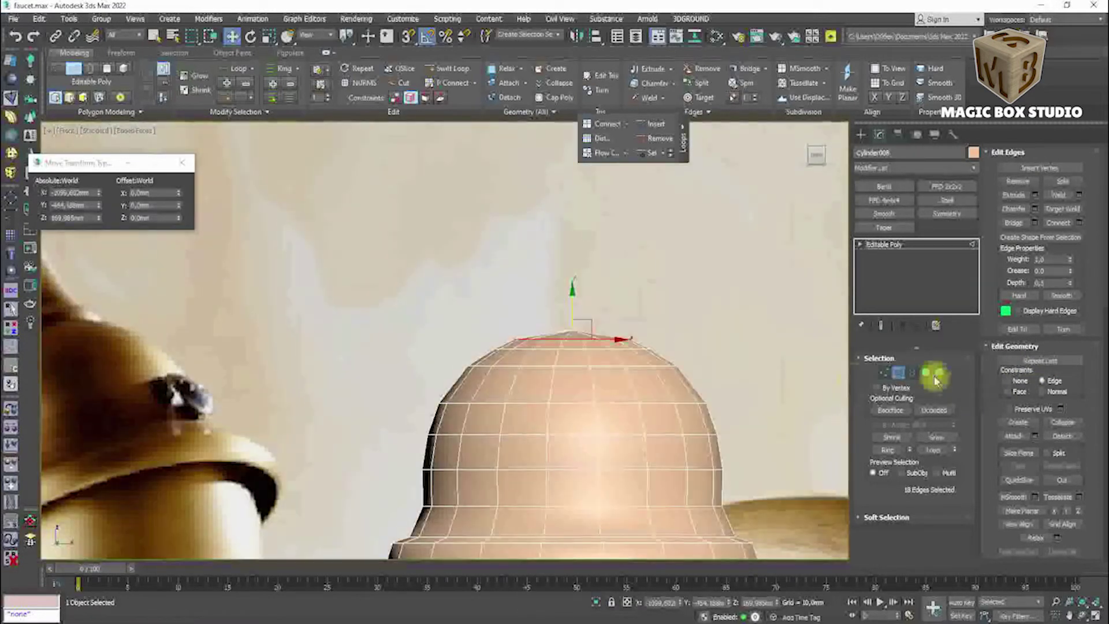
left_click(926, 372, "ctrl")
scroll(595, 347, "up", 2)
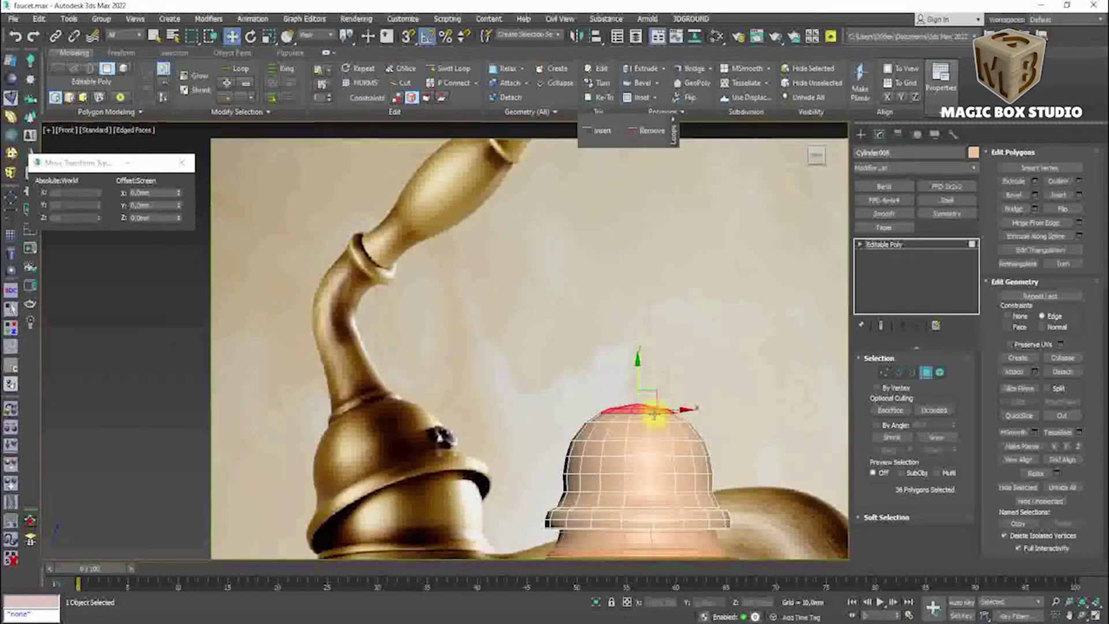
Switch to the Top view and choose the Cylinder creation tool.
key("t")
left_click(860, 134)
left_click(884, 245)
scroll(718, 364, "up", 3)
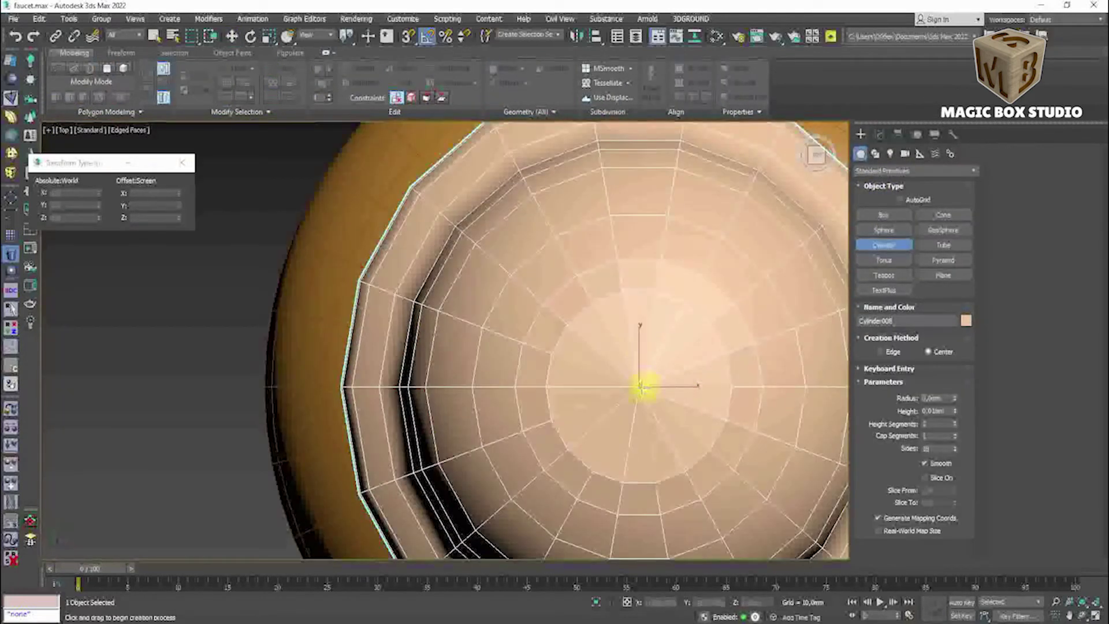
Draw a cylinder over the dome, centre-align it to the dome and raise it onto the crown.
left_click_drag(641, 386, 718, 439)
key("f")
scroll(647, 376, "down", 3)
left_click(595, 36)
left_click(664, 375)
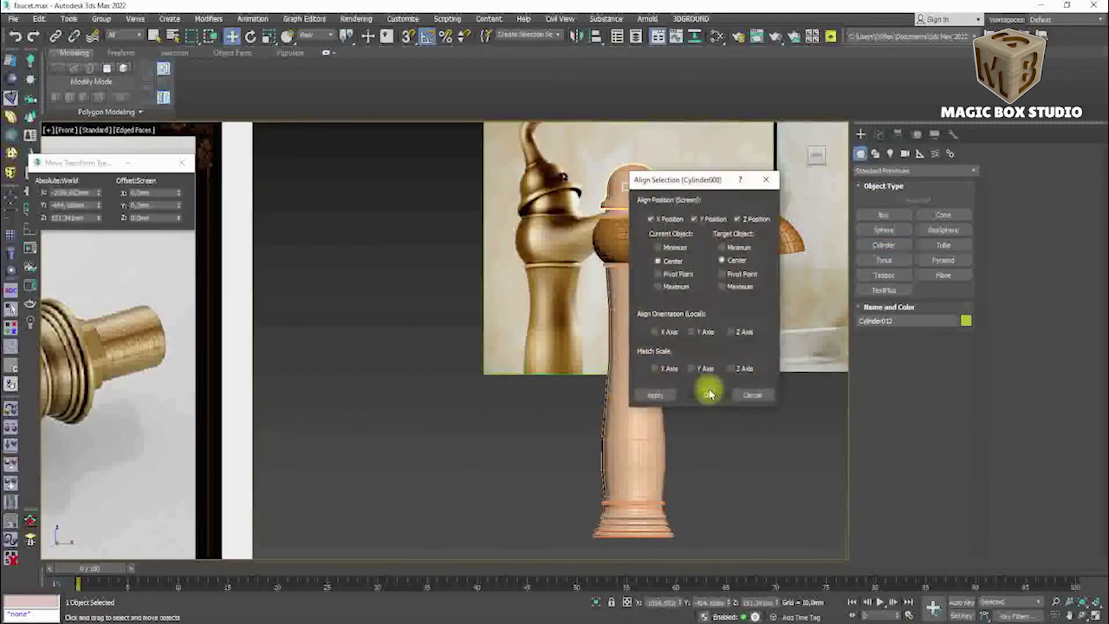
left_click(711, 389)
scroll(652, 401, "up", 3)
left_click_drag(651, 402, 653, 271)
scroll(613, 305, "down", 2)
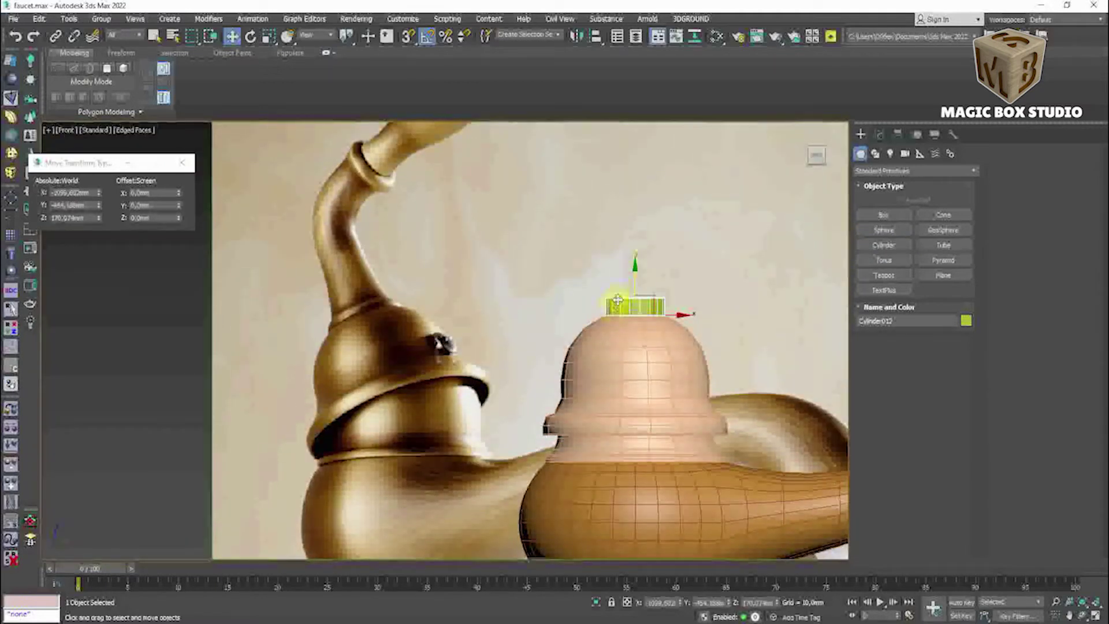
Select the dome and enter its edge sub-object level.
left_click(614, 349)
scroll(614, 353, "up", 1)
scroll(625, 334, "up", 4)
left_click(878, 139)
left_click(899, 372)
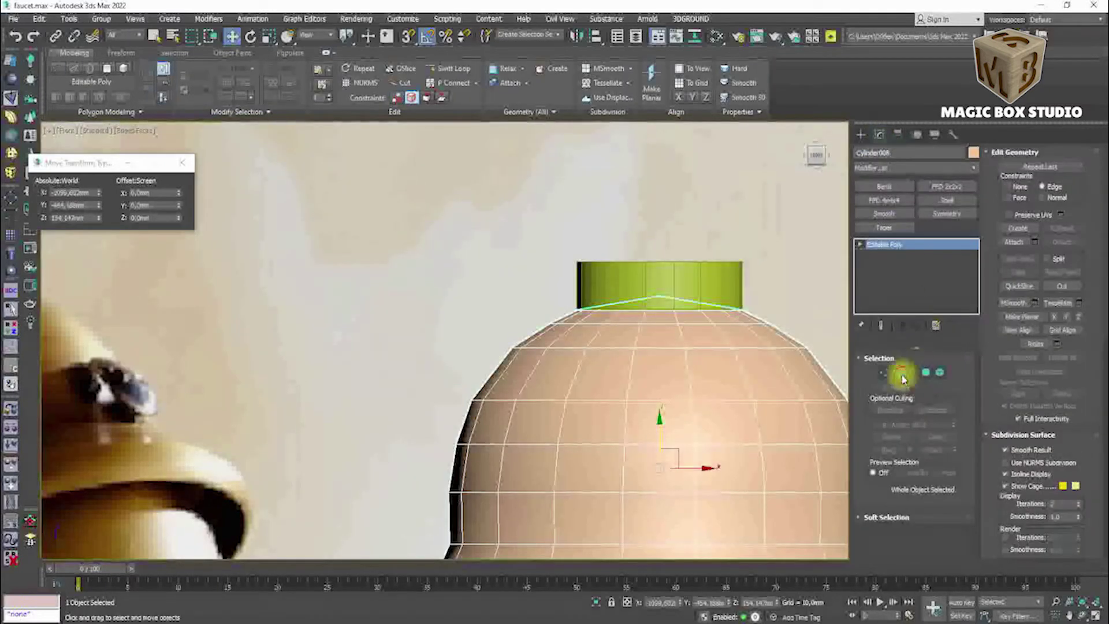
scroll(651, 343, "down", 2)
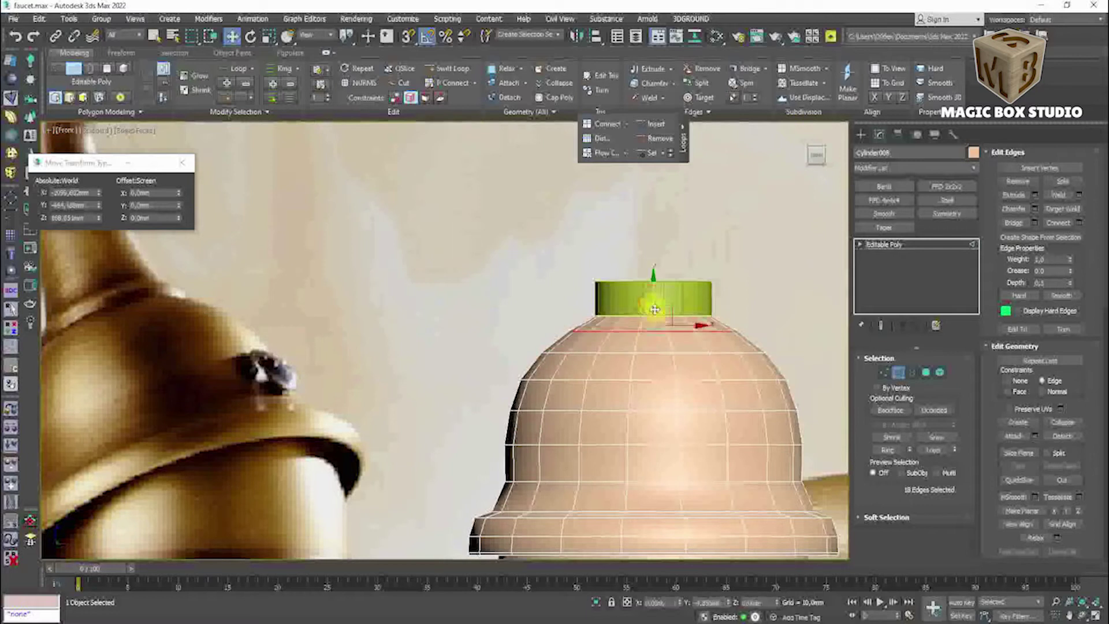
scroll(694, 306, "down", 2)
Make Cylinder012 see-through and convert it to editable poly, entering vertex mode.
left_click(659, 298)
scroll(639, 297, "up", 3)
key("alt+x")
scroll(687, 318, "up", 4)
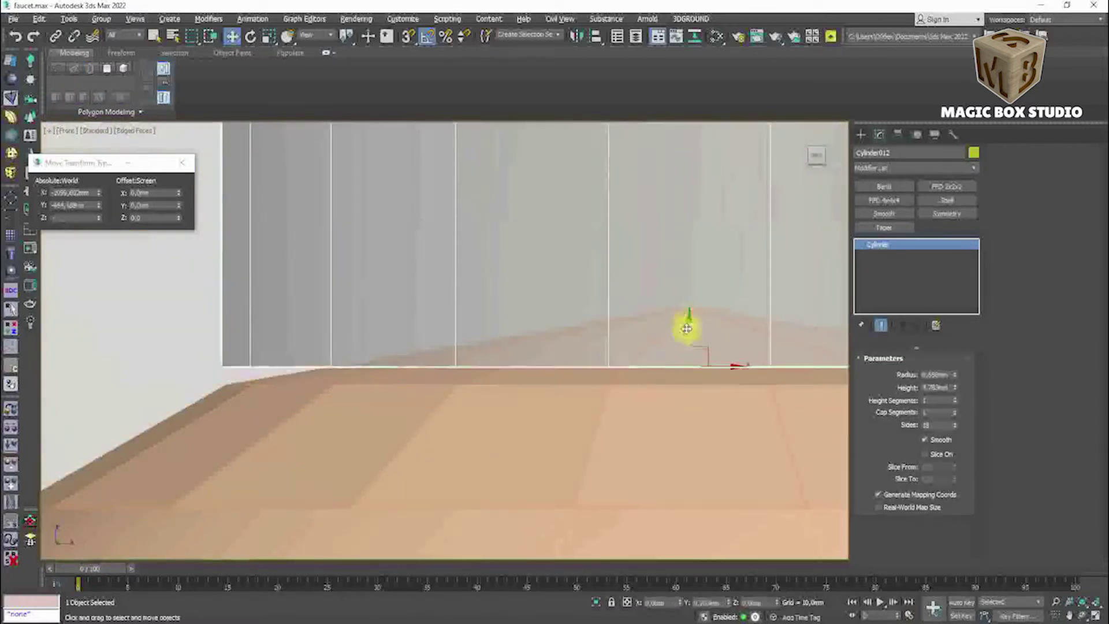
scroll(687, 318, "down", 5)
right_click(633, 423)
left_click(820, 470)
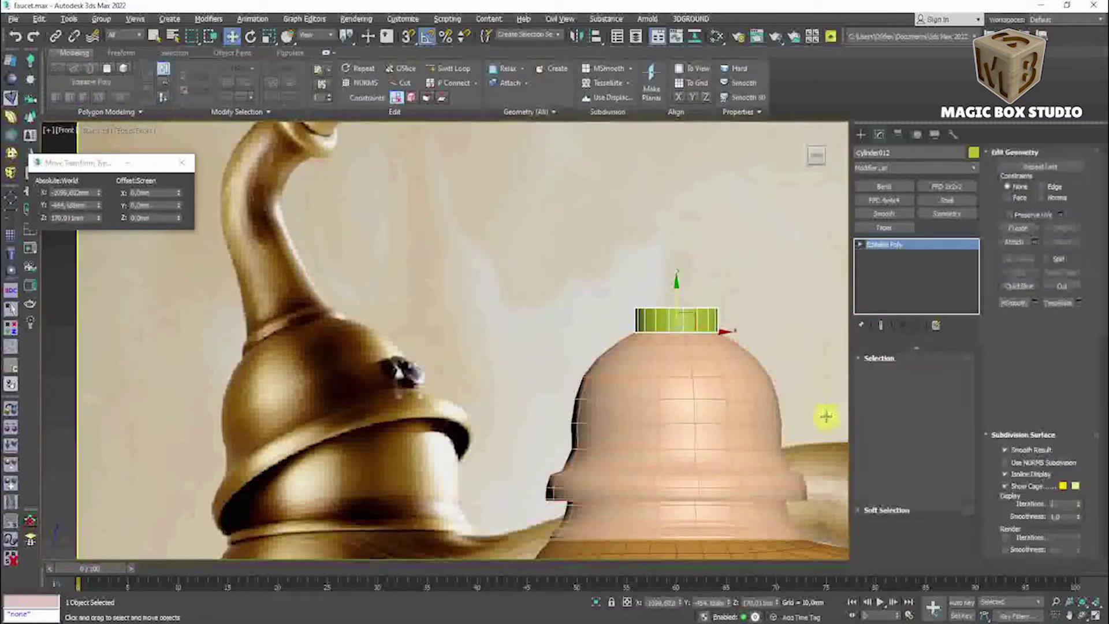
key("1")
scroll(593, 299, "down", 2)
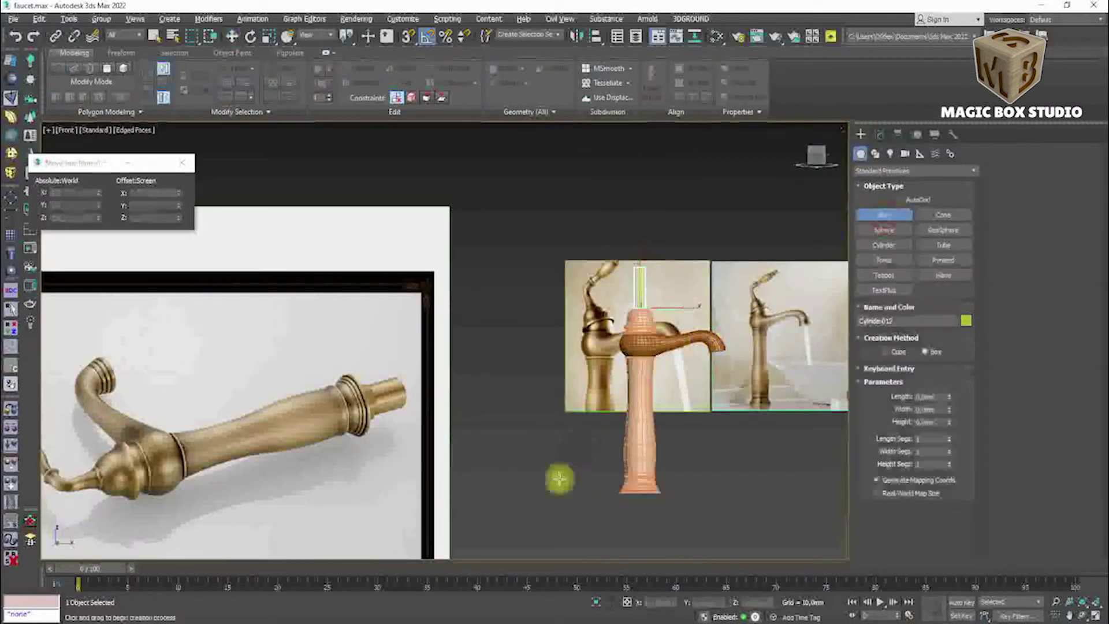
Draw a tall, thin 25 mm-wide box beside the faucet in the Front view.
left_click_drag(577, 446, 585, 303)
left_click(879, 134)
left_click(936, 373)
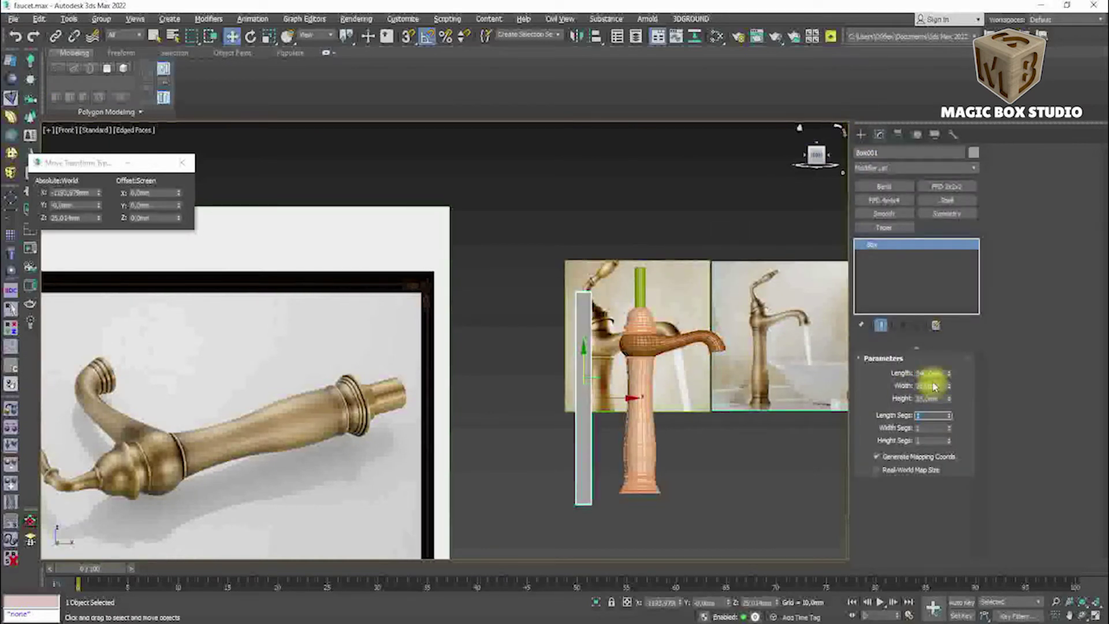
Snap the box's corner level with the faucet column's base, undoing one misplaced move.
scroll(594, 507, "up", 5)
scroll(529, 513, "up", 3)
left_click_drag(533, 513, 578, 412)
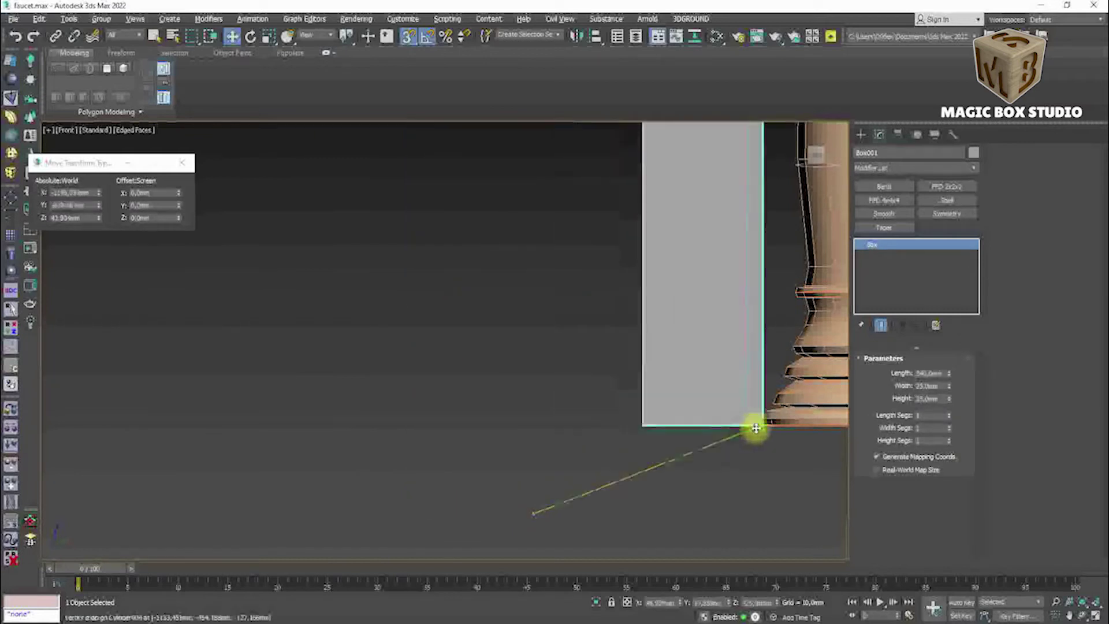
scroll(635, 416, "up", 3)
scroll(548, 398, "down", 1)
key("ctrl+z")
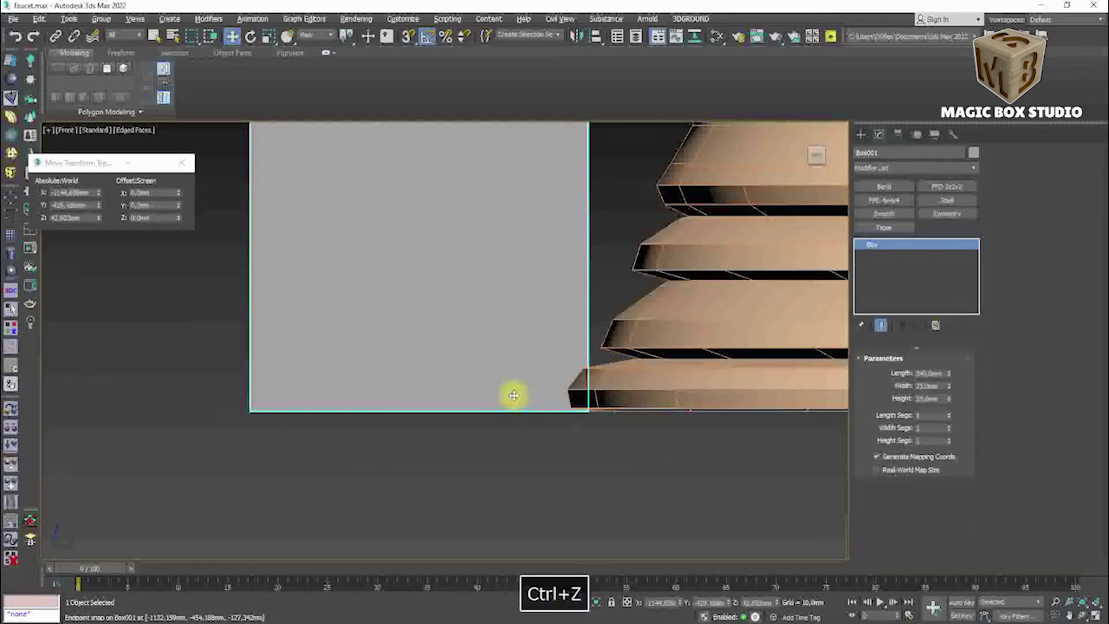
scroll(514, 392, "down", 5)
scroll(656, 322, "up", 5)
scroll(728, 285, "up", 2)
left_click(725, 300)
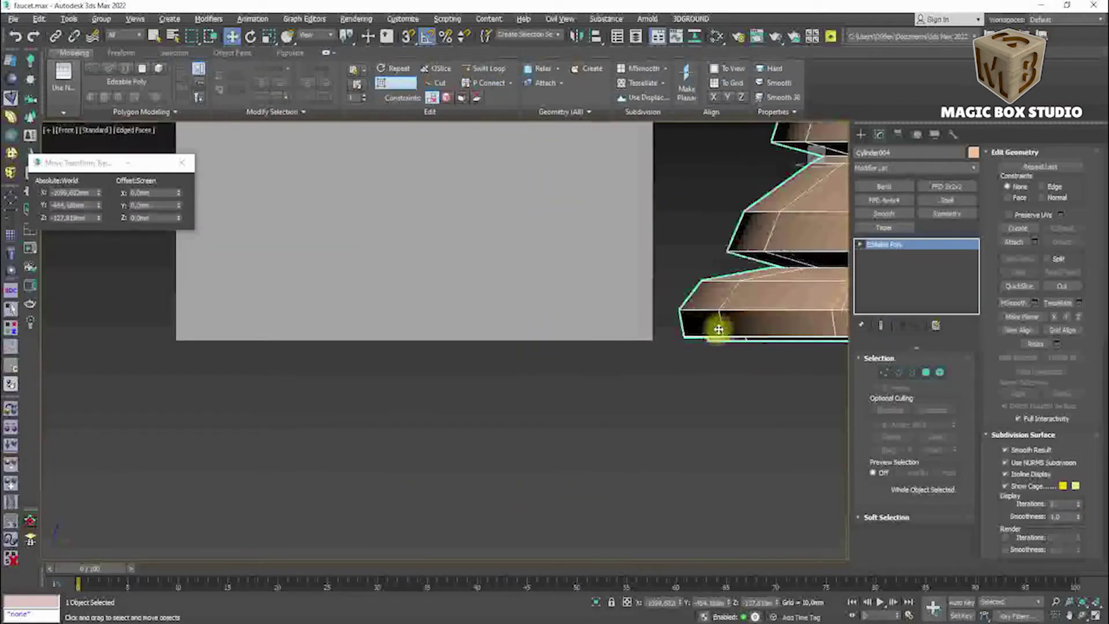
Delete the base's bottom cap polygon, re-cap the open border, then undo the cap.
scroll(716, 318, "up", 2)
middle_click_drag(713, 317, 560, 337, "alt")
scroll(520, 335, "down", 3)
scroll(482, 335, "up", 5)
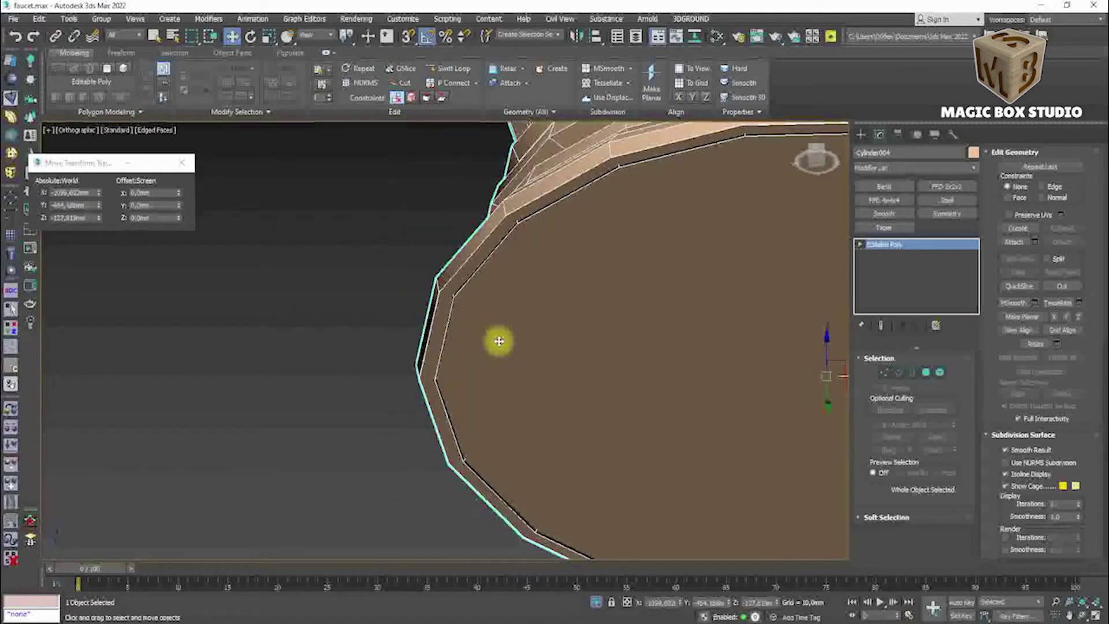
left_click(926, 371)
left_click(634, 365)
key("Delete")
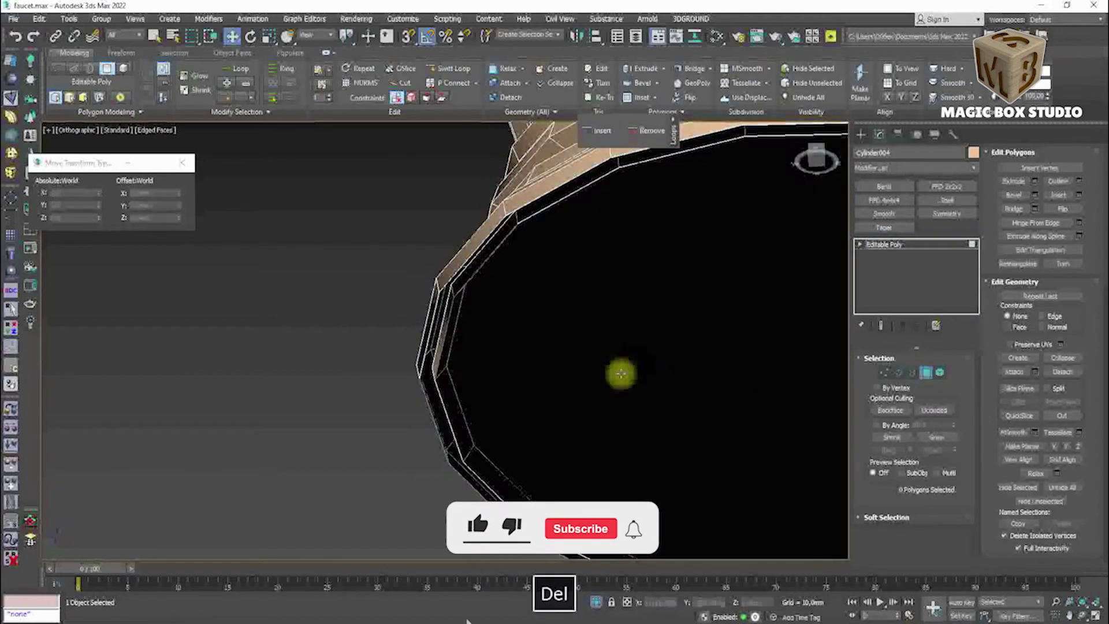
key("3")
left_click(495, 245)
left_click(1063, 184)
key("ctrl+z")
Delete the bottom cap polygon again to inspect the open end, then undo both changes.
middle_click_drag(569, 364, 832, 384, "alt")
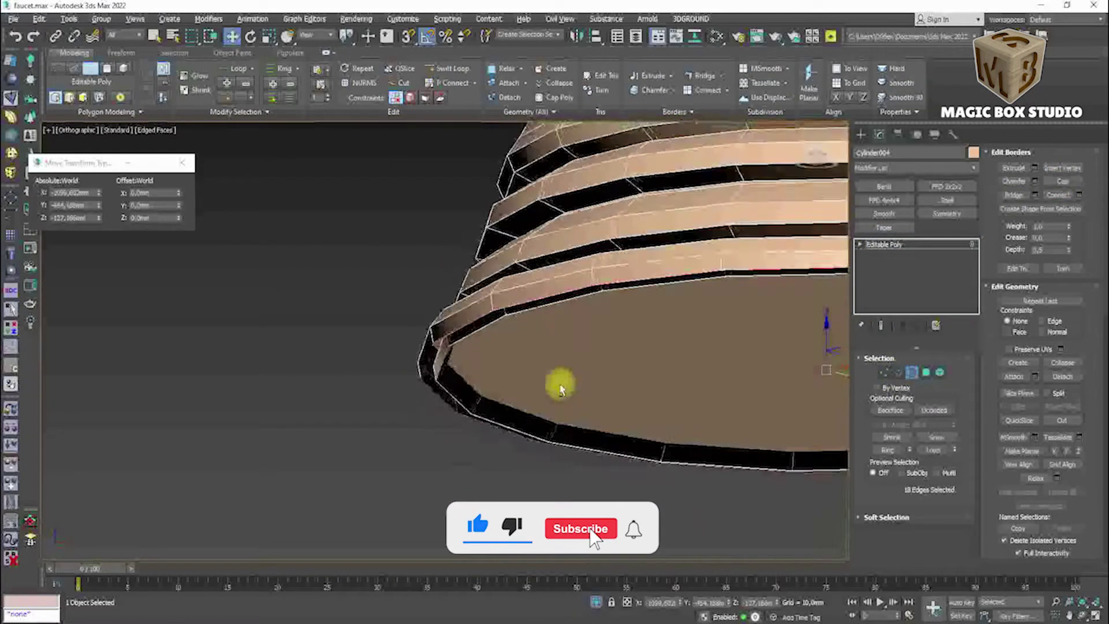
left_click(926, 372)
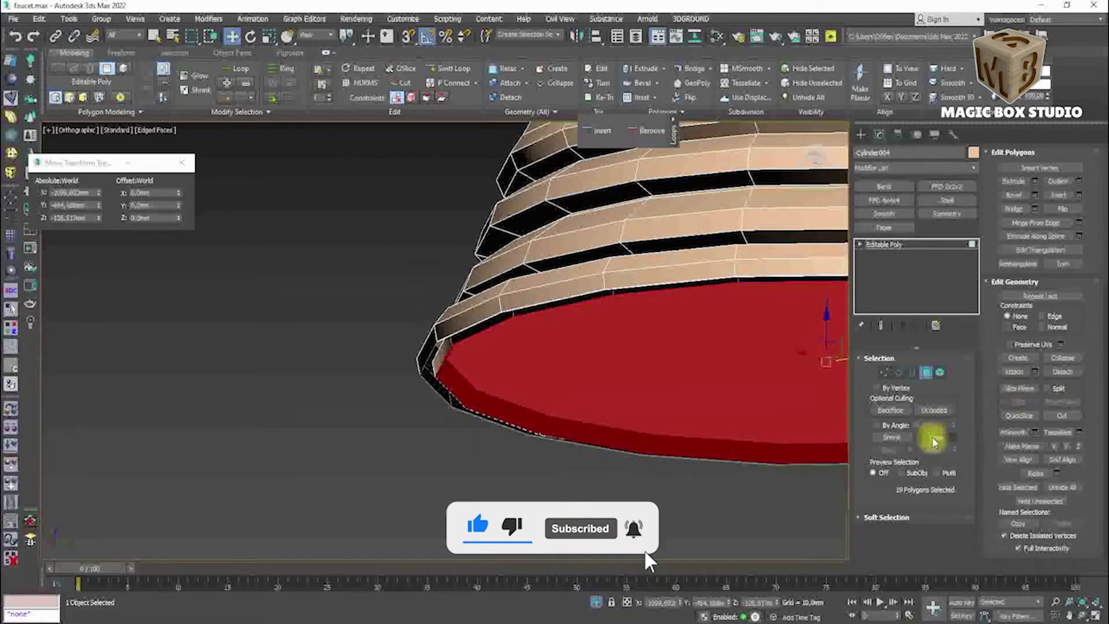
key("Delete")
middle_click_drag(554, 370, 519, 409, "alt")
key("ctrl+z")
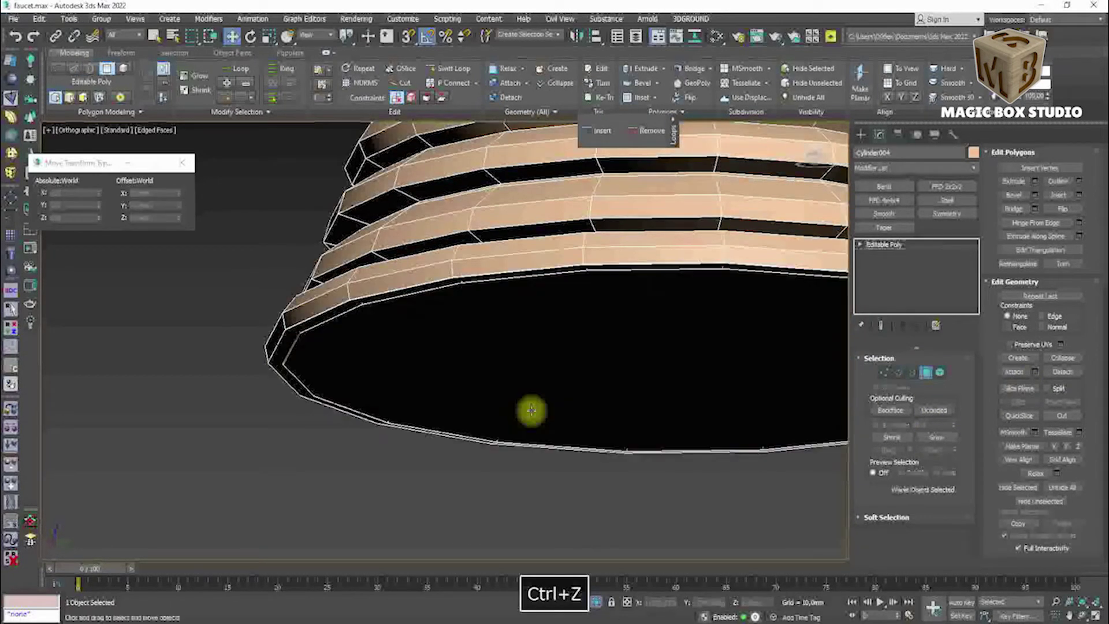
key("ctrl+z")
key("ctrl+z")
Turn on see-through and compare the stem with the reference in front view.
scroll(257, 354, "up", 5)
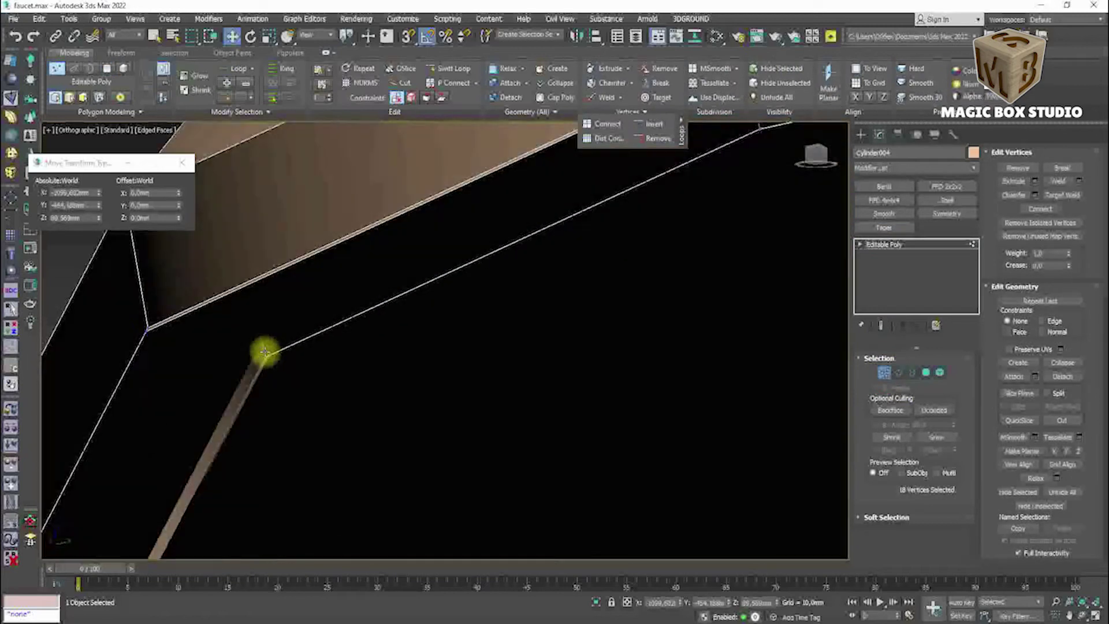
scroll(513, 241, "down", 3)
middle_click_drag(513, 241, 410, 349, "alt")
key("alt+x")
key("f")
scroll(540, 445, "up", 5)
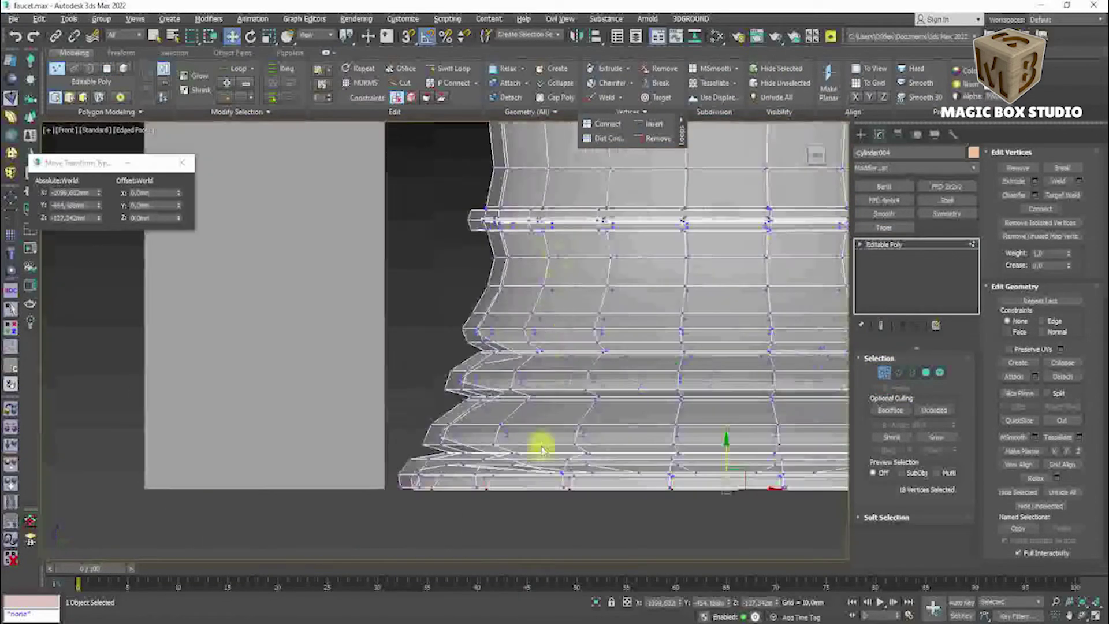
scroll(421, 322, "up", 3)
scroll(348, 309, "up", 2)
scroll(349, 309, "up", 4)
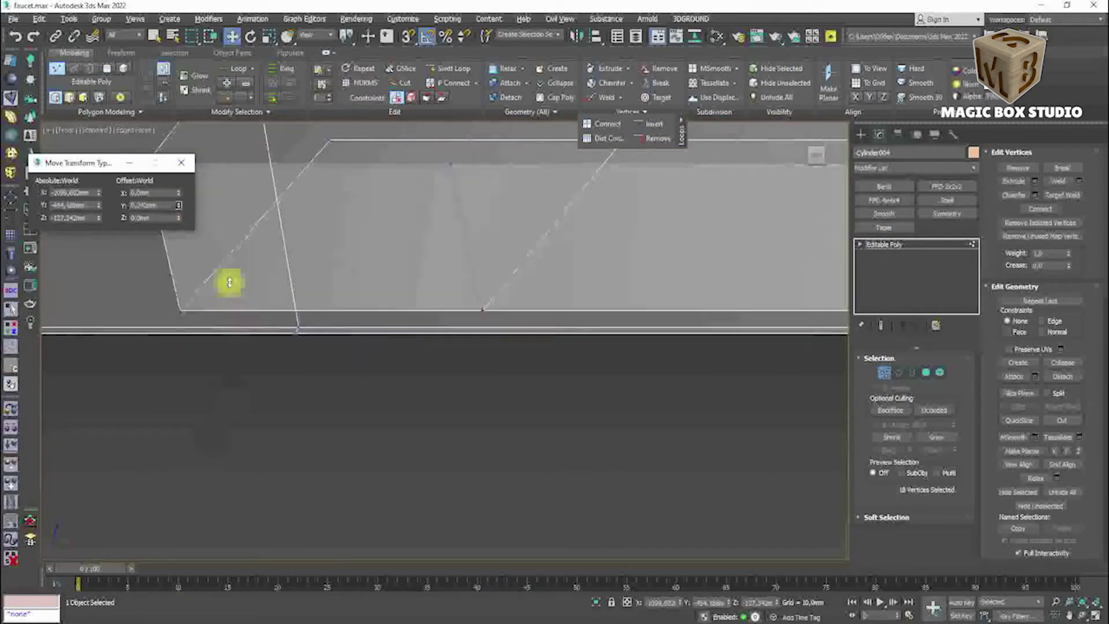
scroll(309, 483, "down", 3)
scroll(343, 471, "down", 2)
scroll(364, 468, "down", 5)
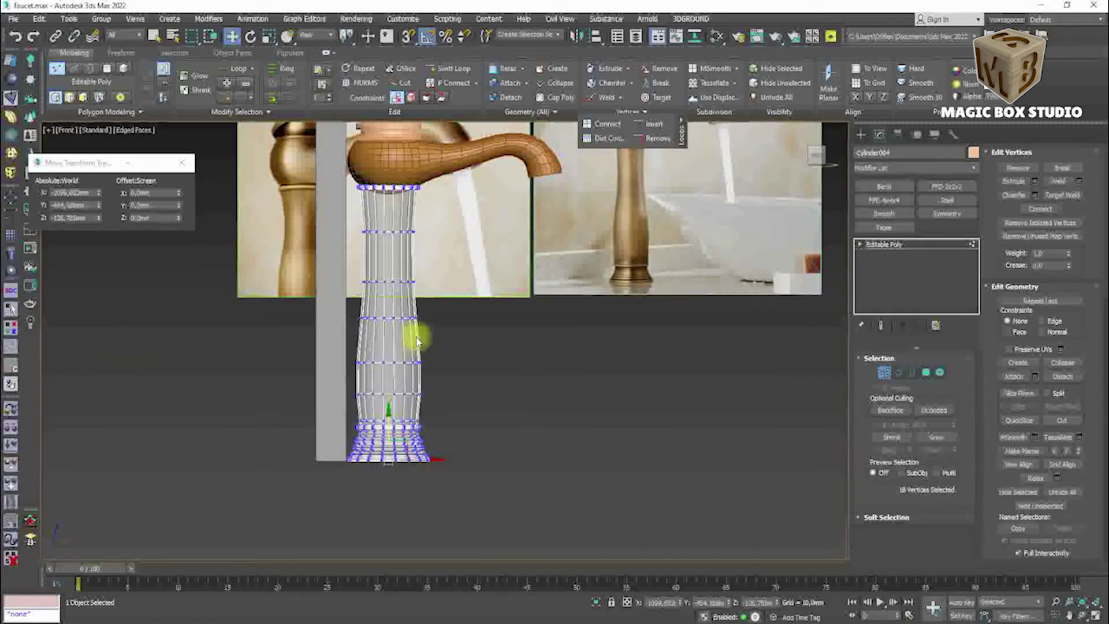
scroll(417, 341, "up", 5)
At Polygon level with see-through off, select the stem's end cap polygon.
left_click(925, 372)
key("alt+x")
middle_click_drag(595, 336, 638, 297, "alt")
scroll(639, 297, "down", 5)
scroll(491, 222, "up", 6)
scroll(491, 222, "down", 5)
middle_click_drag(577, 371, 587, 401, "alt")
left_click(587, 400)
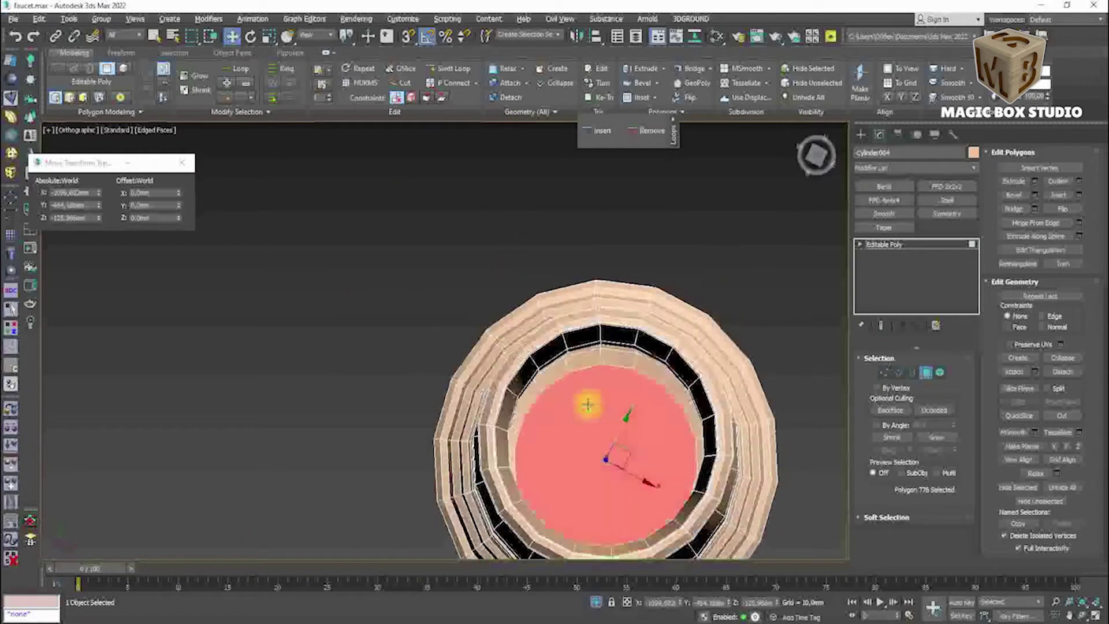
Grow the cap selection twice and delete those top faces to open the stem.
left_click(937, 437)
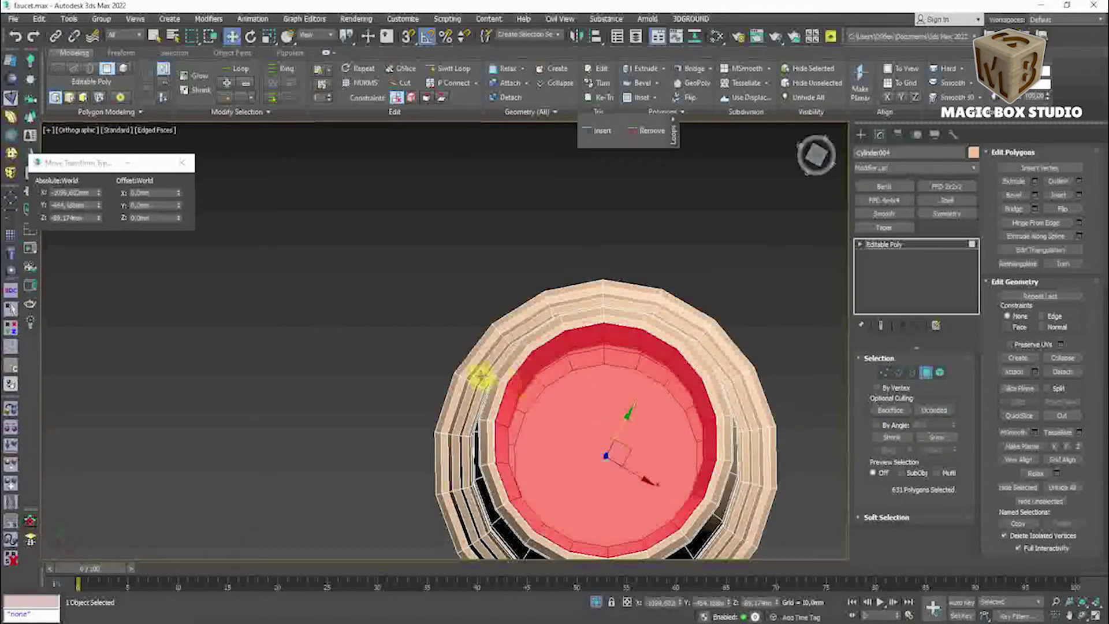
scroll(495, 376, "up", 10)
left_click(939, 441)
scroll(594, 383, "down", 8)
key("f")
scroll(416, 156, "up", 6)
middle_click_drag(334, 203, 452, 320, "alt")
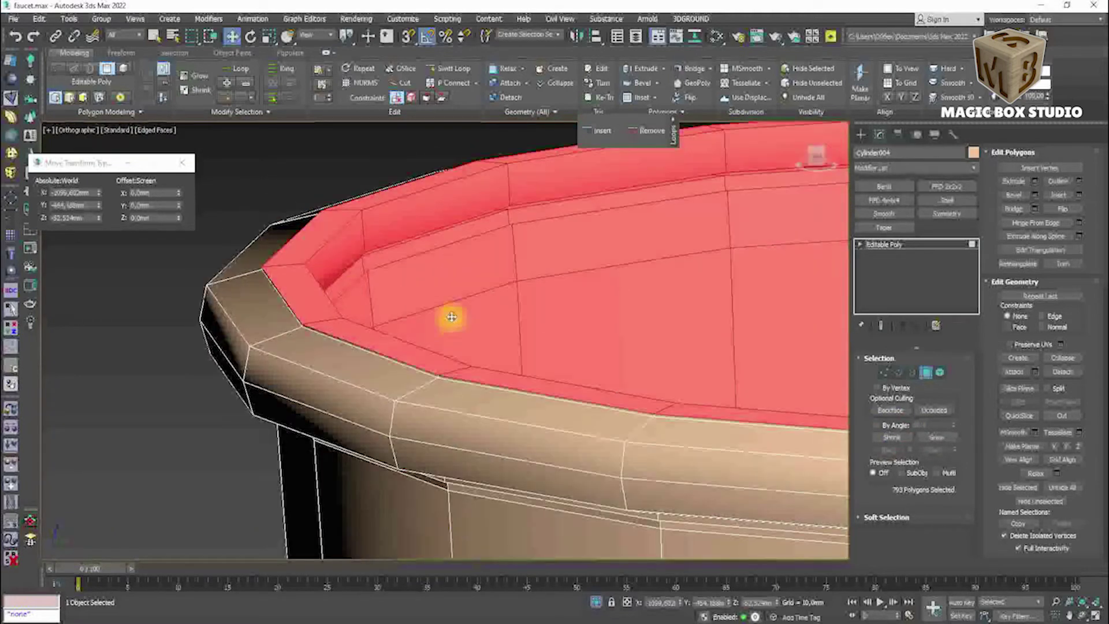
key("Delete")
Select the stem's bottom cap polygon.
left_click(927, 371)
scroll(681, 376, "down", 5)
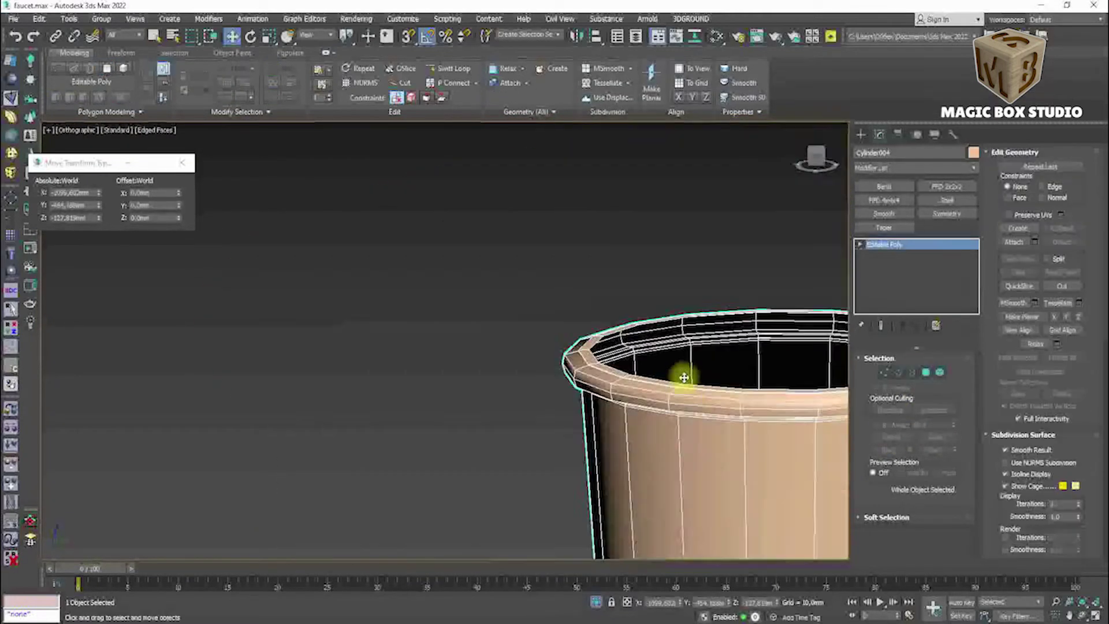
scroll(701, 337, "down", 3)
mouse_move(701, 337)
middle_mouse_down("alt")
mouse_move(715, 389)
mouse_move(701, 433)
mouse_move(730, 414)
middle_mouse_up("alt")
key("4")
left_click(726, 424)
scroll(729, 415, "up", 5)
scroll(729, 414, "up", 3)
Inset the bottom cap by 1mm to form an inner ring.
left_click(1079, 195)
scroll(331, 397, "up", 3)
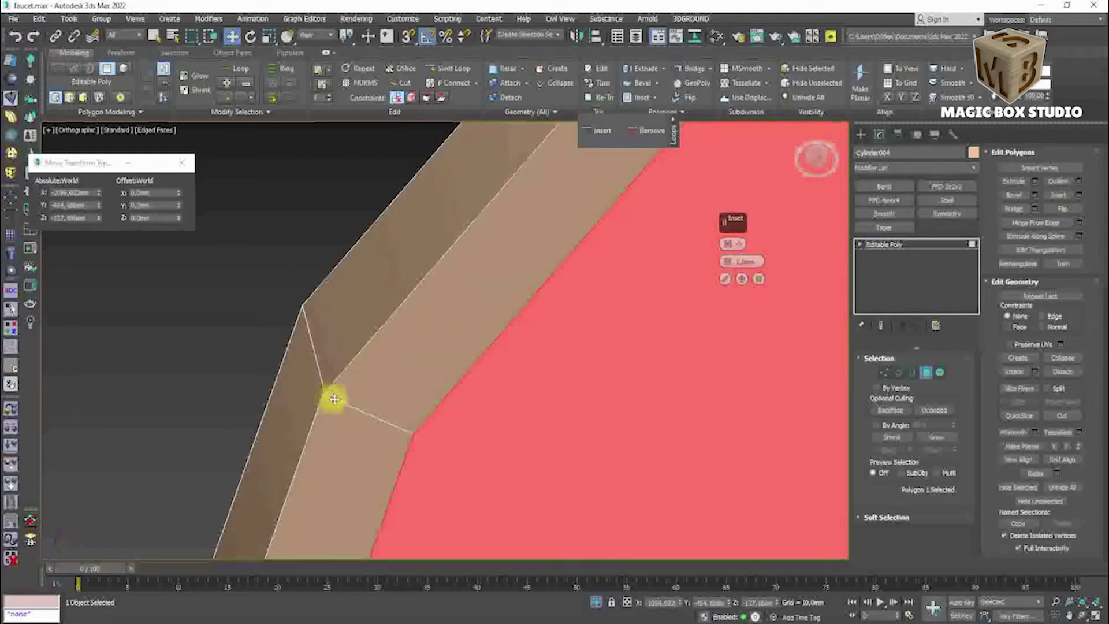
left_click(725, 279)
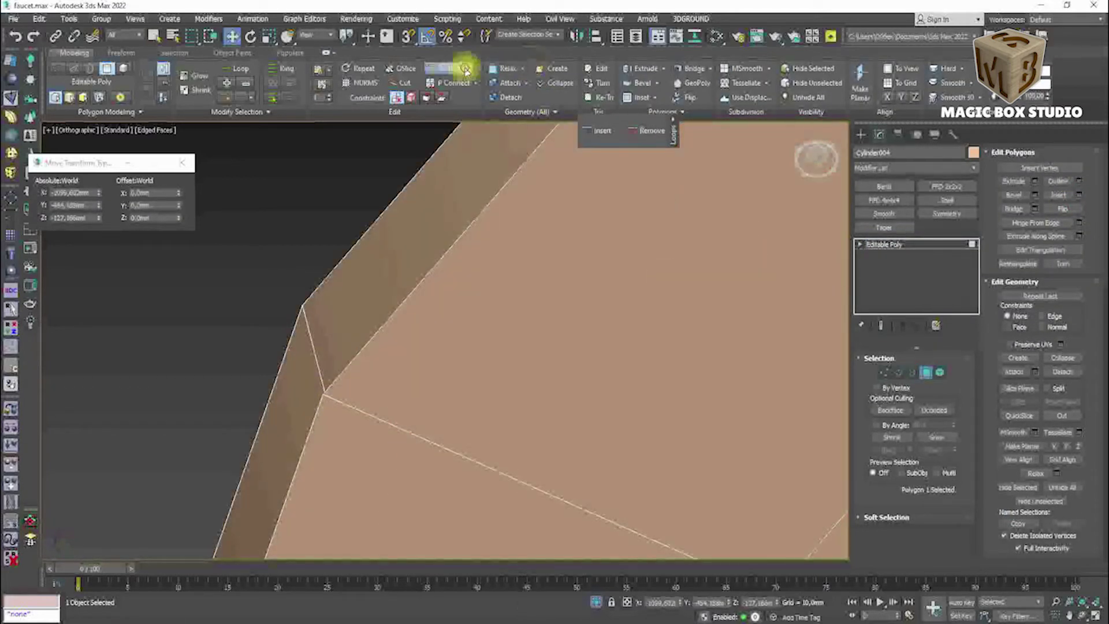
scroll(368, 298, "down", 5)
key("f")
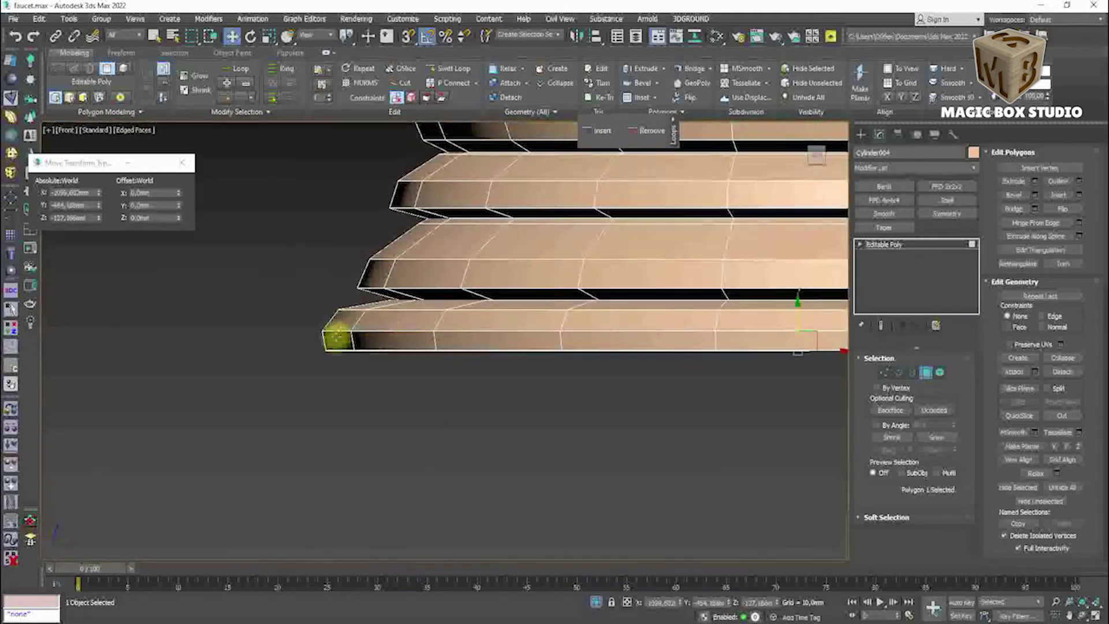
scroll(344, 366, "up", 3)
Remove the bottom cap's radial edges with Ctrl+Backspace at Edge level.
key("ctrl+a")
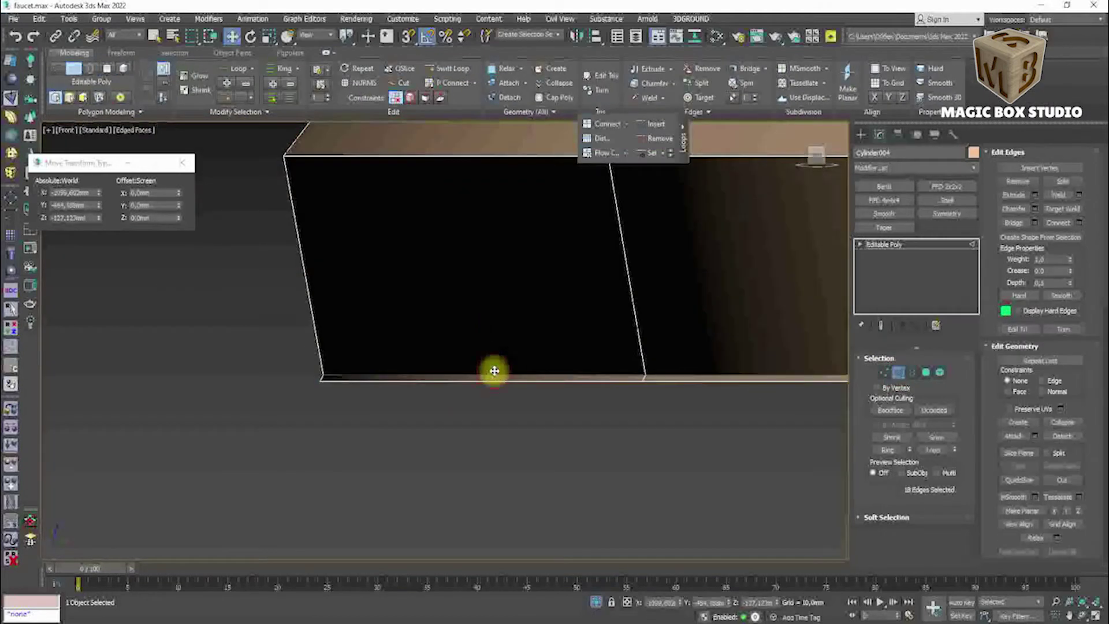
scroll(586, 366, "up", 4)
scroll(816, 414, "down", 4)
middle_click_drag(816, 415, 792, 372, "alt")
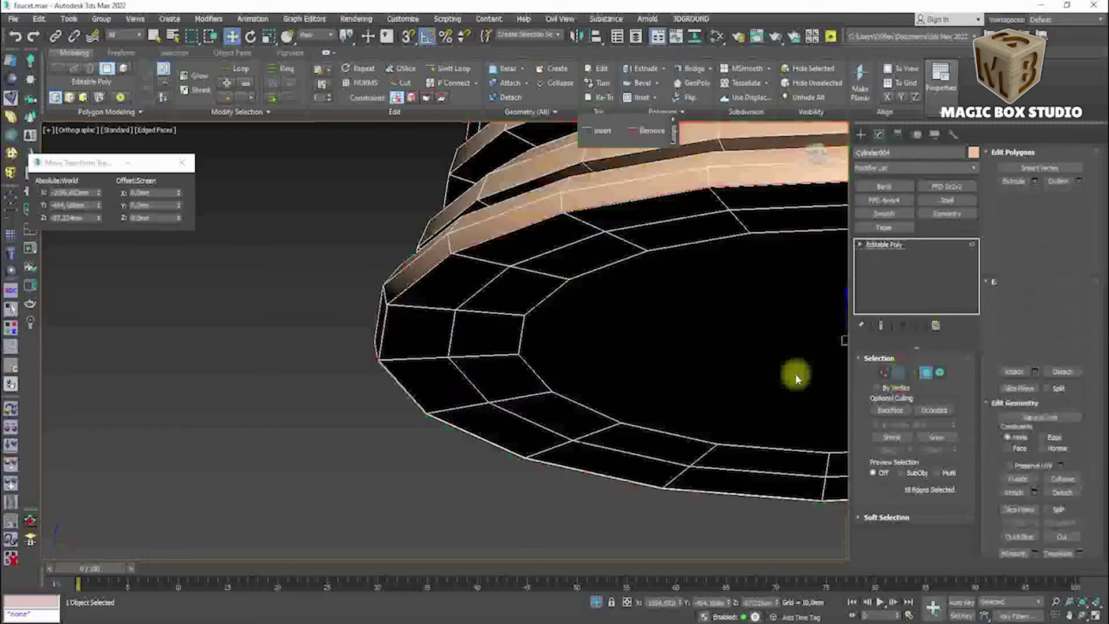
left_click(898, 372)
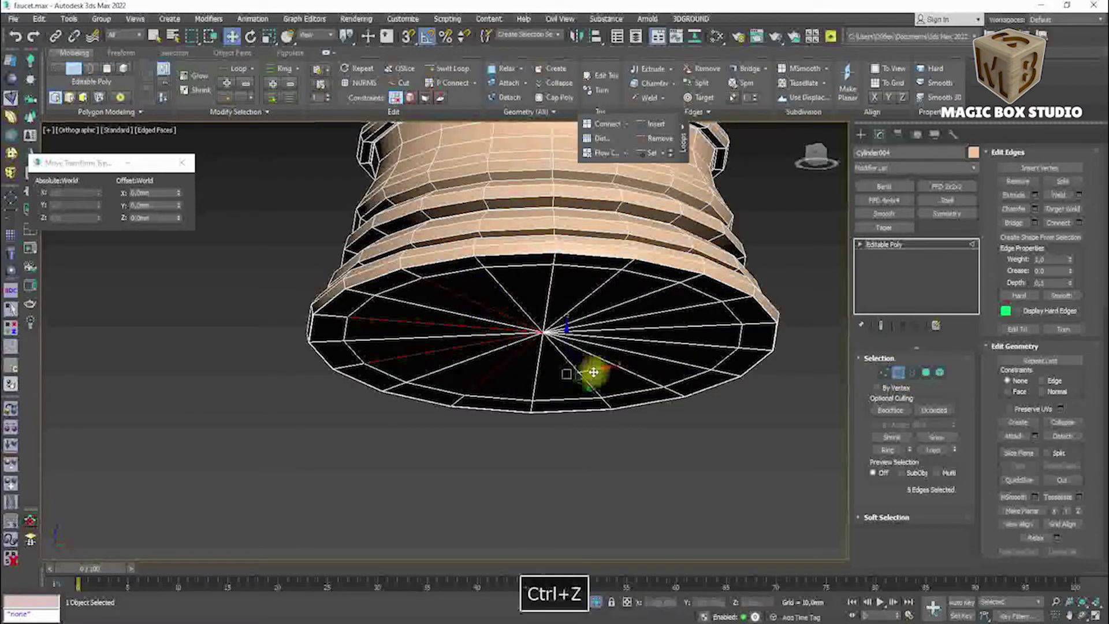
scroll(587, 365, "up", 3)
left_click_drag(407, 321, 412, 313)
key("ctrl+BackSpace")
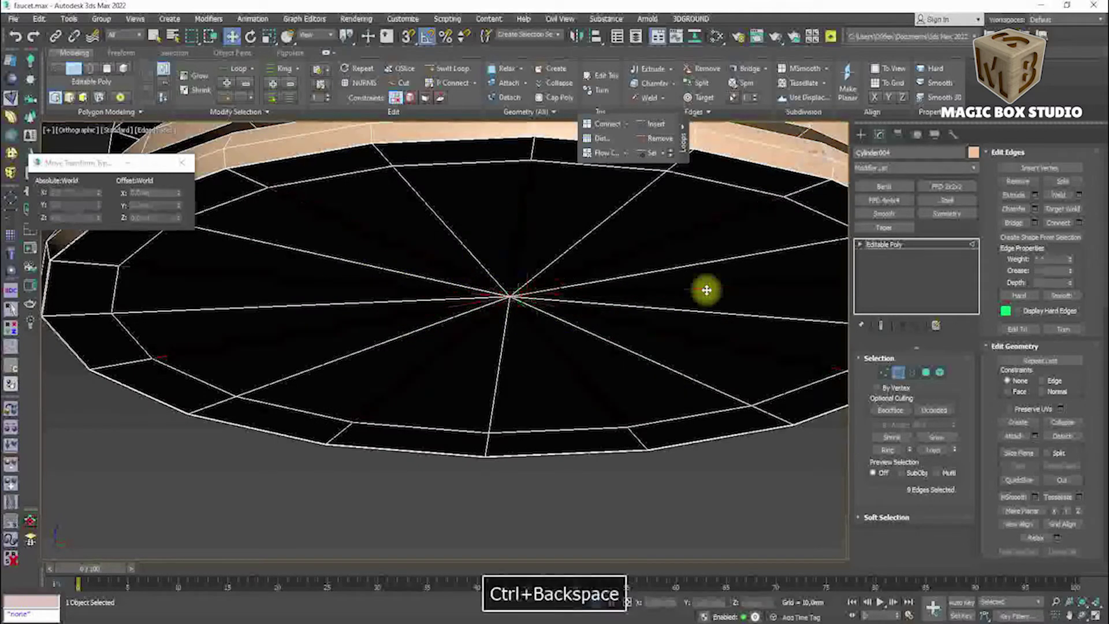
middle_click_drag(708, 289, 556, 310, "alt")
scroll(383, 299, "up", 5)
Select the stem's open rim border and view it from the front.
key("3")
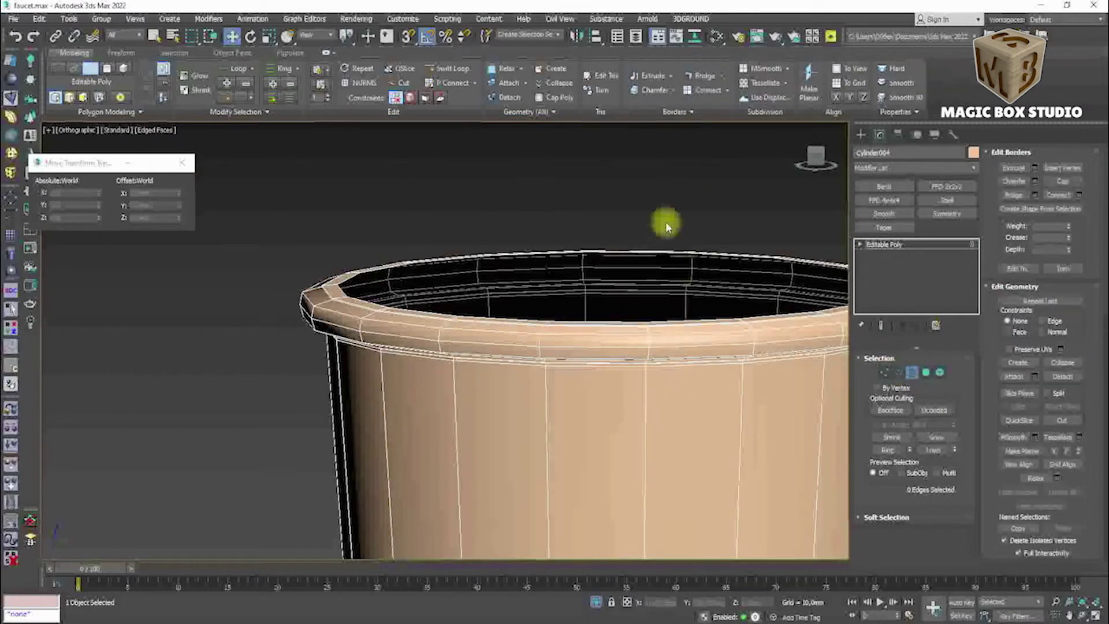
left_click(614, 297)
key("f")
scroll(440, 364, "down", 2)
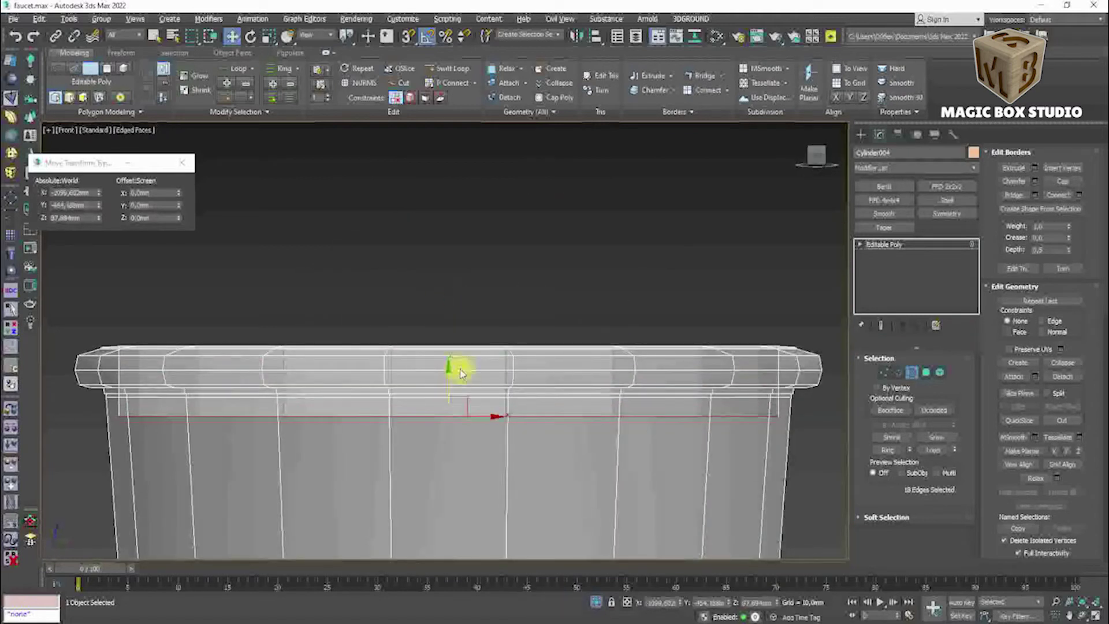
scroll(460, 373, "down", 3)
middle_click_drag(458, 364, 421, 364, "alt")
scroll(445, 364, "up", 4)
scroll(539, 339, "down", 5)
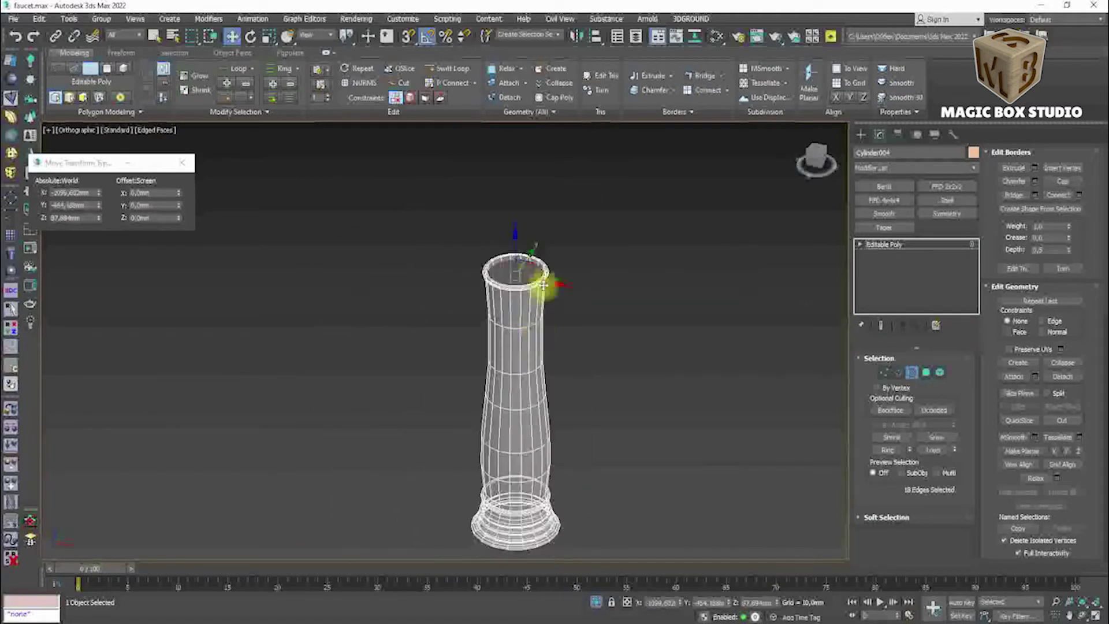
Select all the bottom cap faces and delete them, leaving the tube open at both ends.
left_click(926, 372)
middle_click_drag(665, 358, 626, 348, "alt")
key("alt+x")
key("ctrl+z")
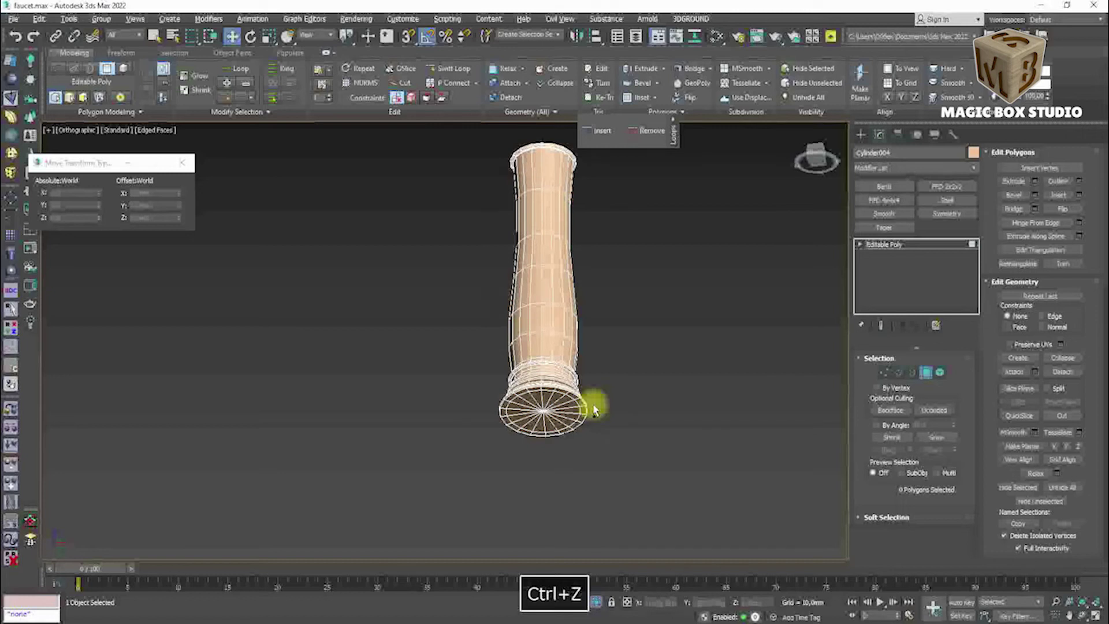
scroll(593, 403, "up", 5)
scroll(376, 408, "up", 3)
scroll(395, 375, "down", 5)
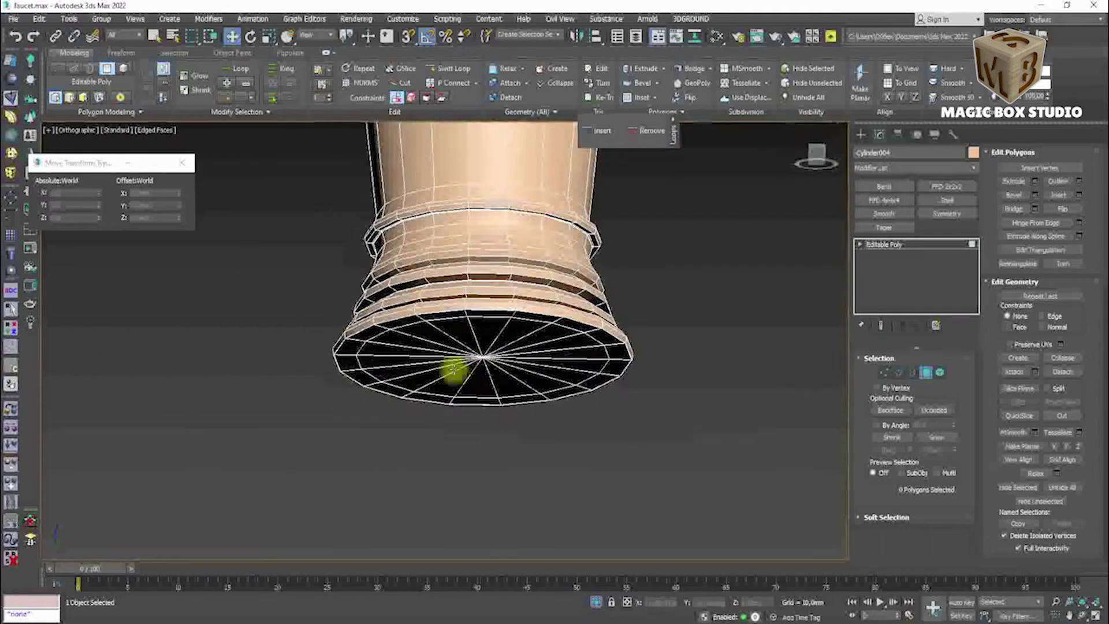
middle_click_drag(396, 374, 487, 333, "alt")
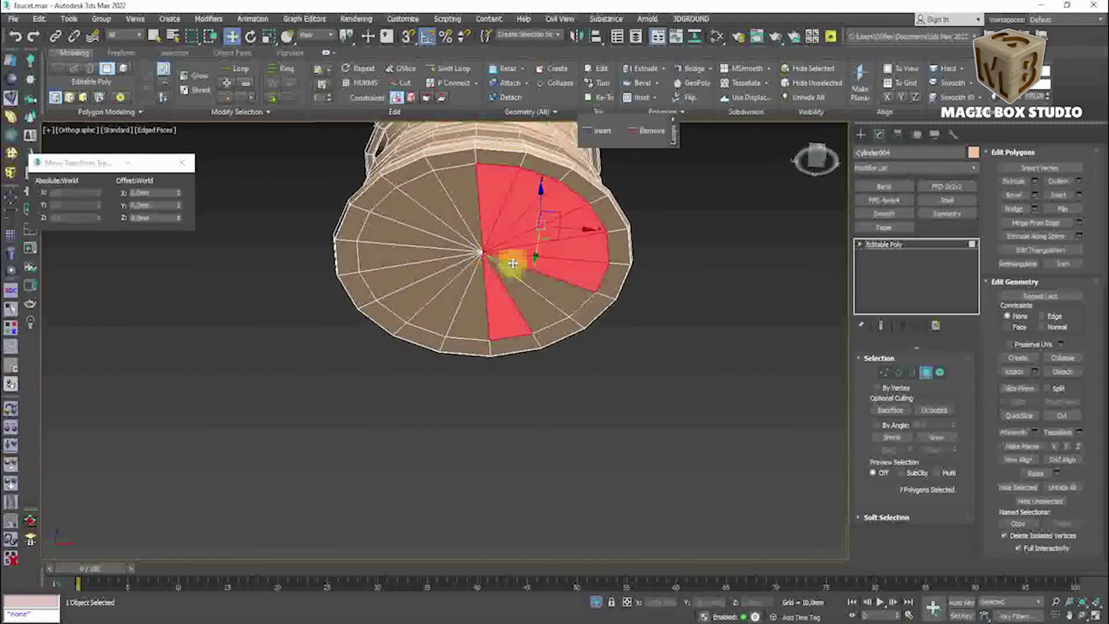
left_click_drag(451, 271, 458, 193, "ctrl")
key("Delete")
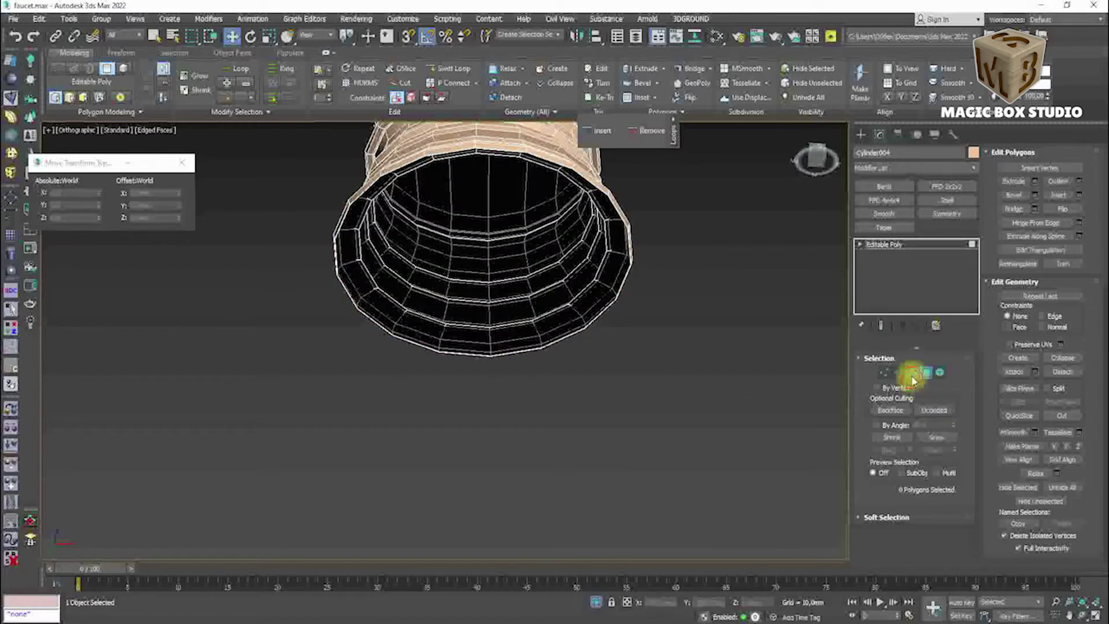
In Border mode, move the open border down toward the base.
left_click(912, 372)
middle_click_drag(430, 234, 433, 248, "alt")
key("alt+x")
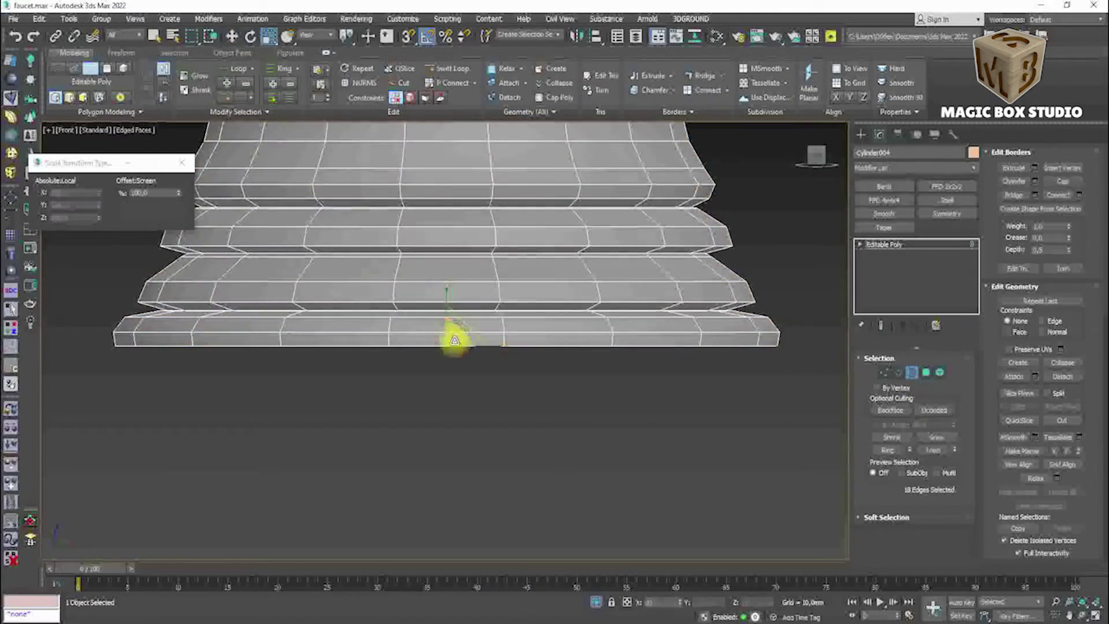
key("r")
middle_click_drag(454, 330, 440, 314, "alt")
key("alt+x")
key("f")
scroll(483, 389, "down", 5)
key("alt+x")
key("w")
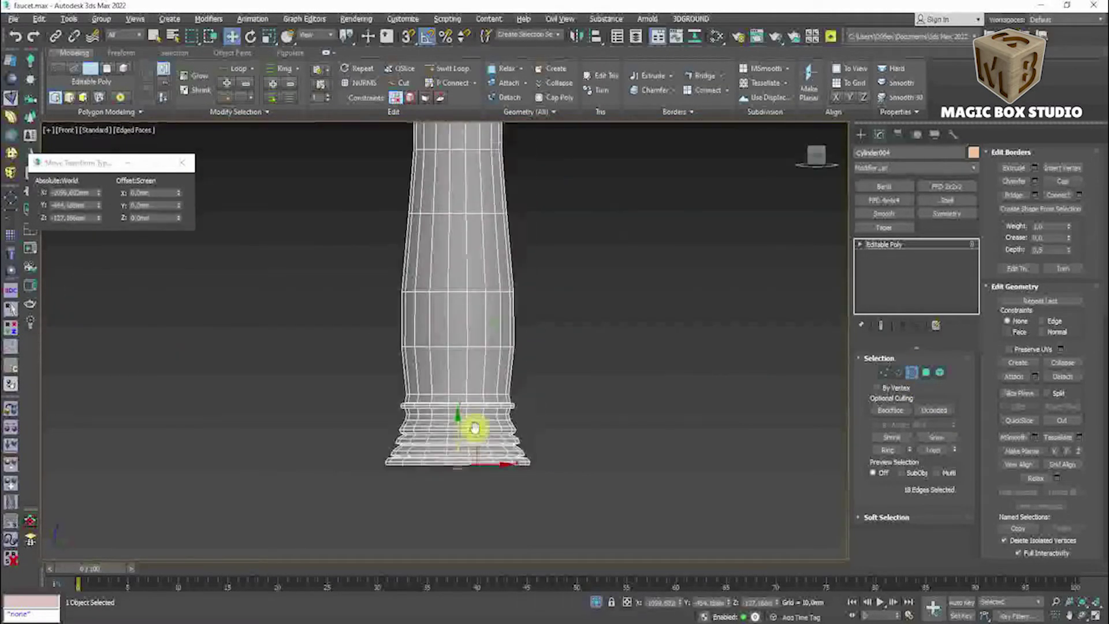
left_click_drag(456, 302, 458, 453)
Undo the border move and return to the front view.
key("ctrl+z")
key("r")
key("ctrl+z")
key("f")
scroll(436, 153, "down", 3)
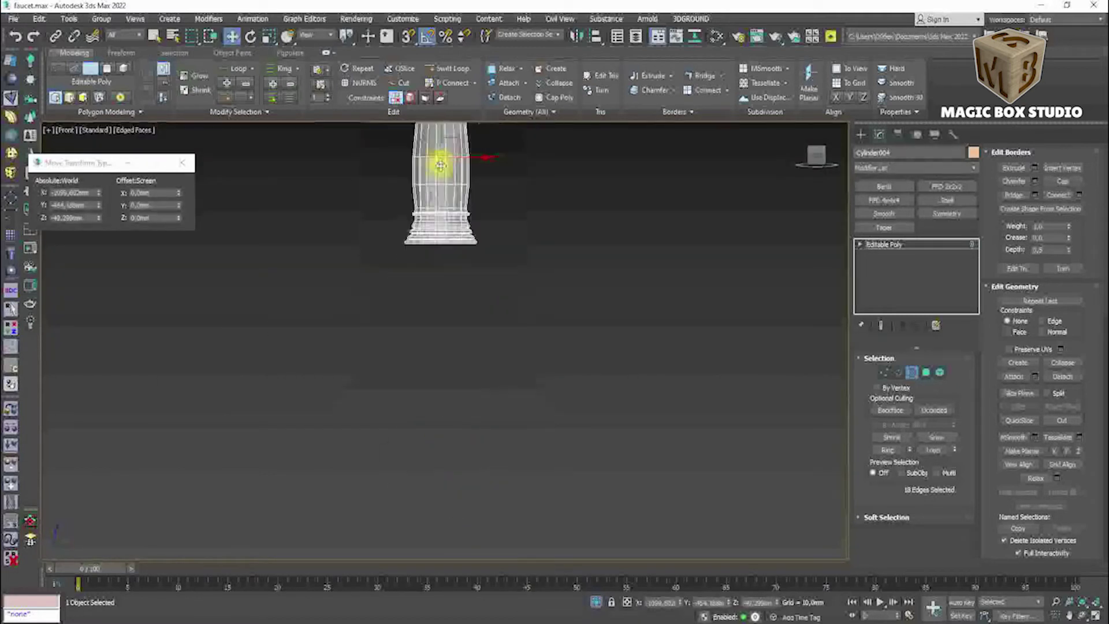
scroll(432, 379, "up", 6)
key("w")
Move an edge loop up toward the top of the stem.
left_click_drag(431, 378, 433, 289)
scroll(413, 284, "down", 4)
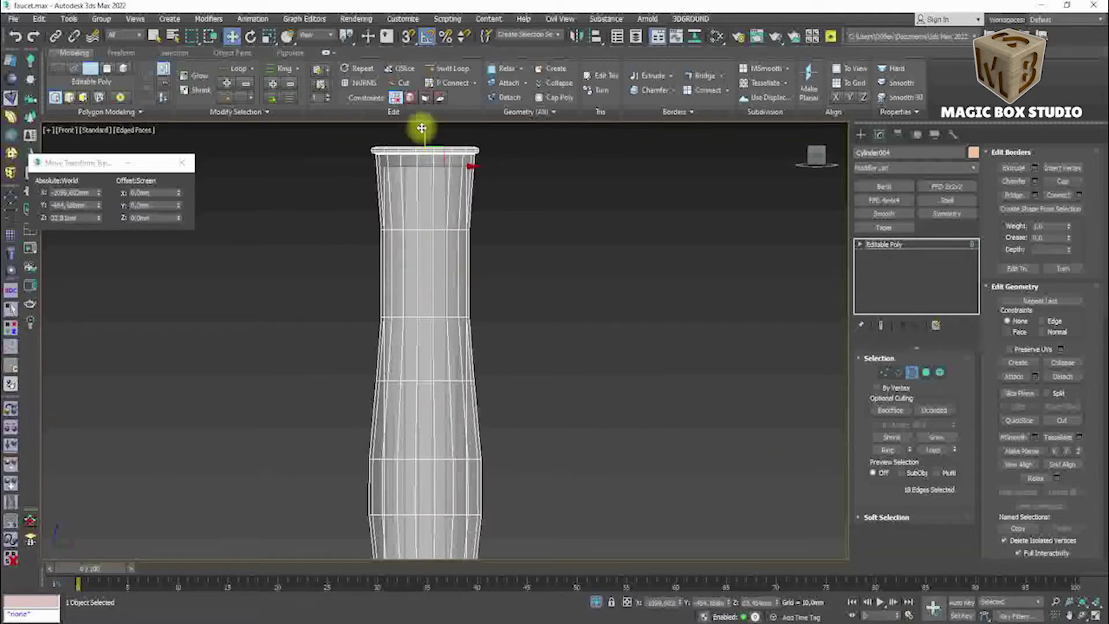
scroll(426, 129, "up", 6)
key("alt+x")
scroll(397, 268, "down", 4)
key("alt+x")
mouse_move(409, 290)
middle_mouse_down("alt")
mouse_move(379, 304)
mouse_move(471, 228)
middle_mouse_up("alt")
Nudge the selected loop slightly down, then remove an edge loop with Ctrl+Backspace.
key("f")
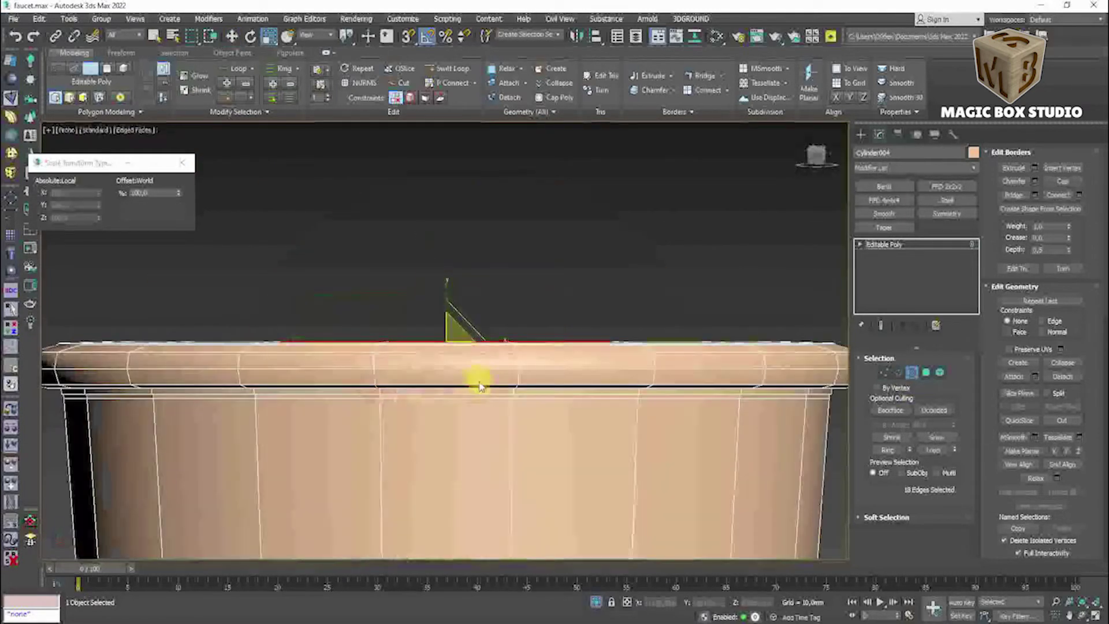
key("alt+x")
key("w")
left_click_drag(448, 317, 661, 368)
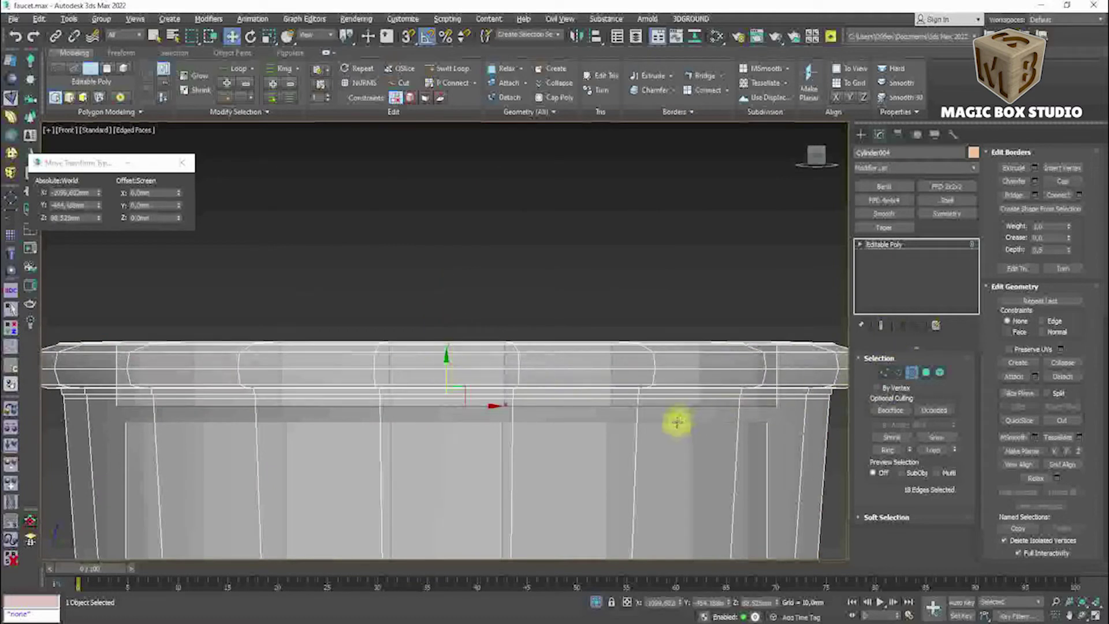
key("alt+x")
middle_click_drag(594, 309, 809, 346, "alt")
key("2")
key("ctrl+BackSpace")
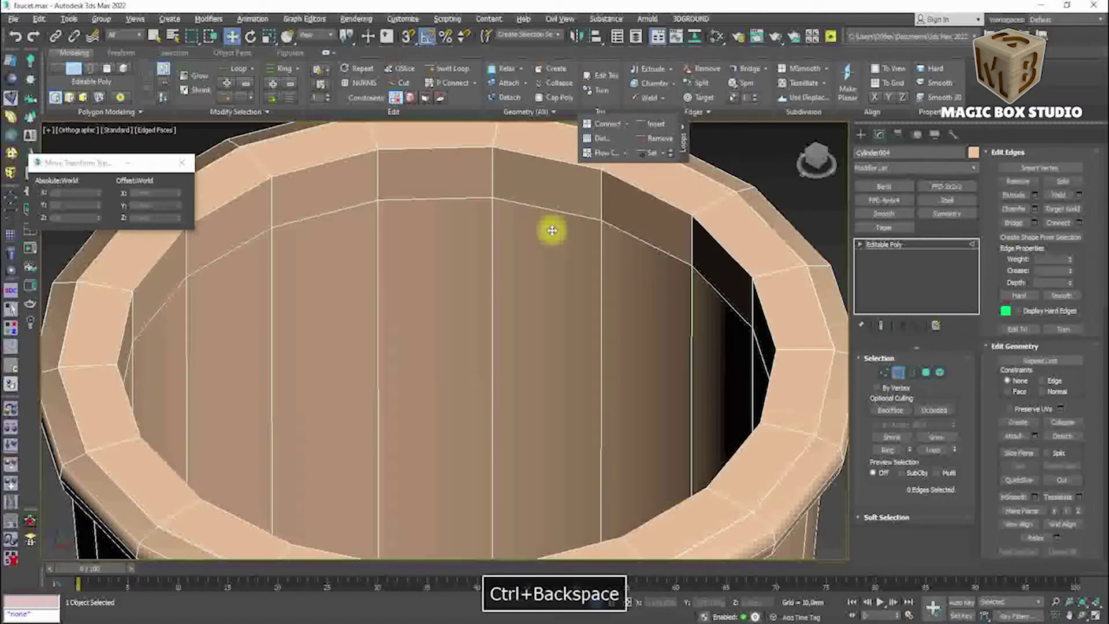
Show the scene again and select the cup's inner rim edge loop in see-through display.
scroll(545, 210, "down", 5)
left_click(446, 68)
scroll(366, 167, "up", 10)
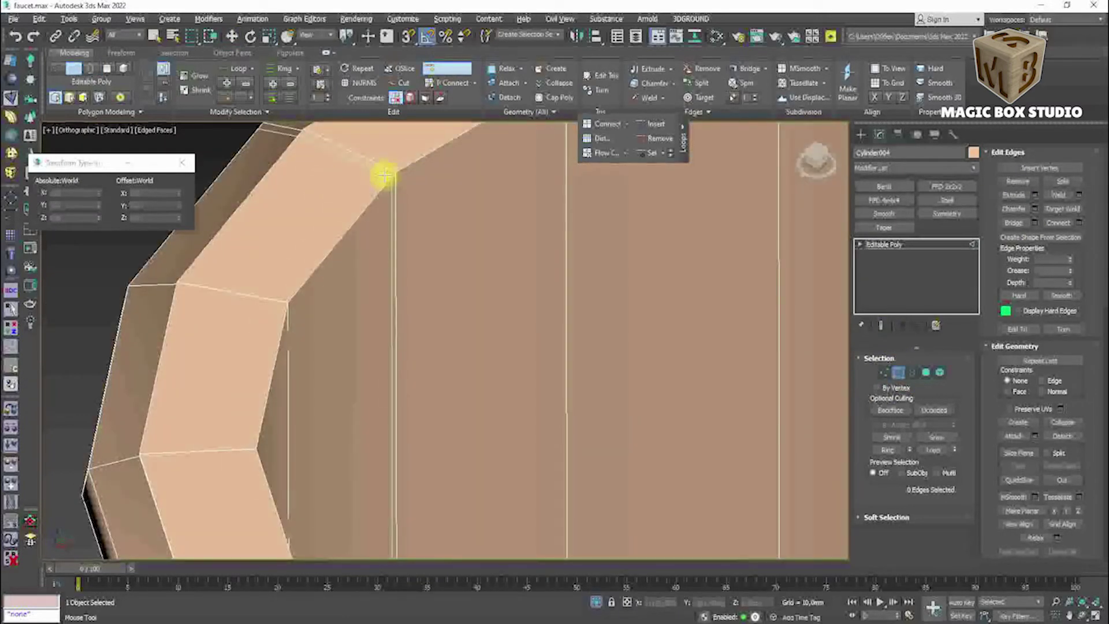
key("alt+q")
scroll(435, 248, "up", 5)
scroll(463, 279, "up", 3)
scroll(463, 299, "up", 2)
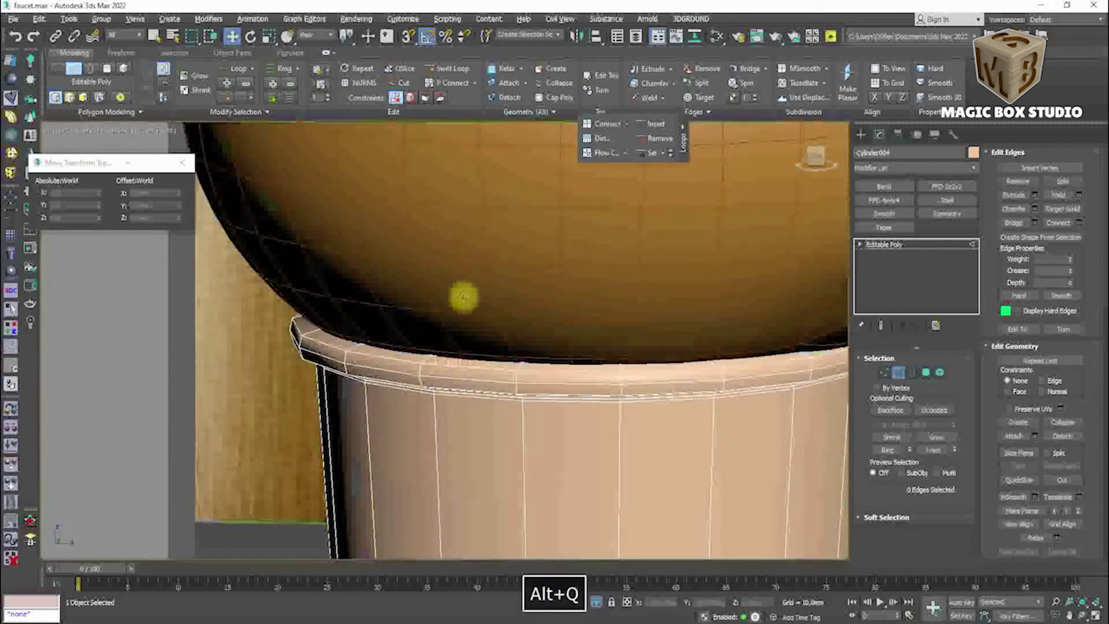
key("alt+x")
scroll(471, 277, "up", 3)
double_click(471, 277)
key("r")
key("alt+x")
scroll(632, 393, "down", 5)
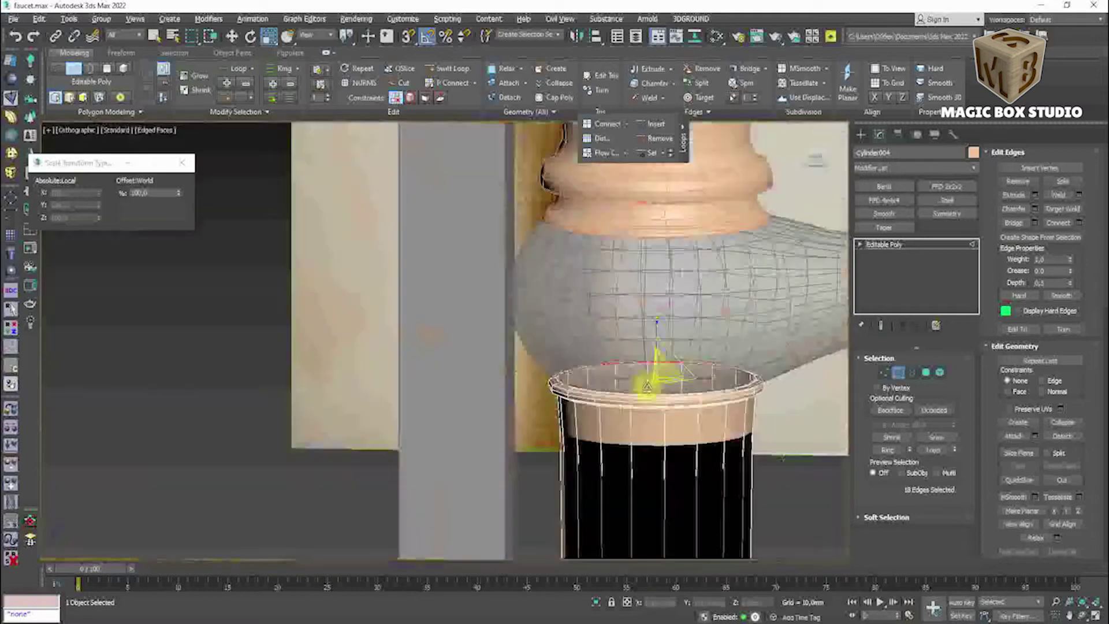
Undo the rim selection changes and isolate the part in a see-through front view.
key("ctrl+z")
key("ctrl+z")
scroll(636, 413, "up", 2)
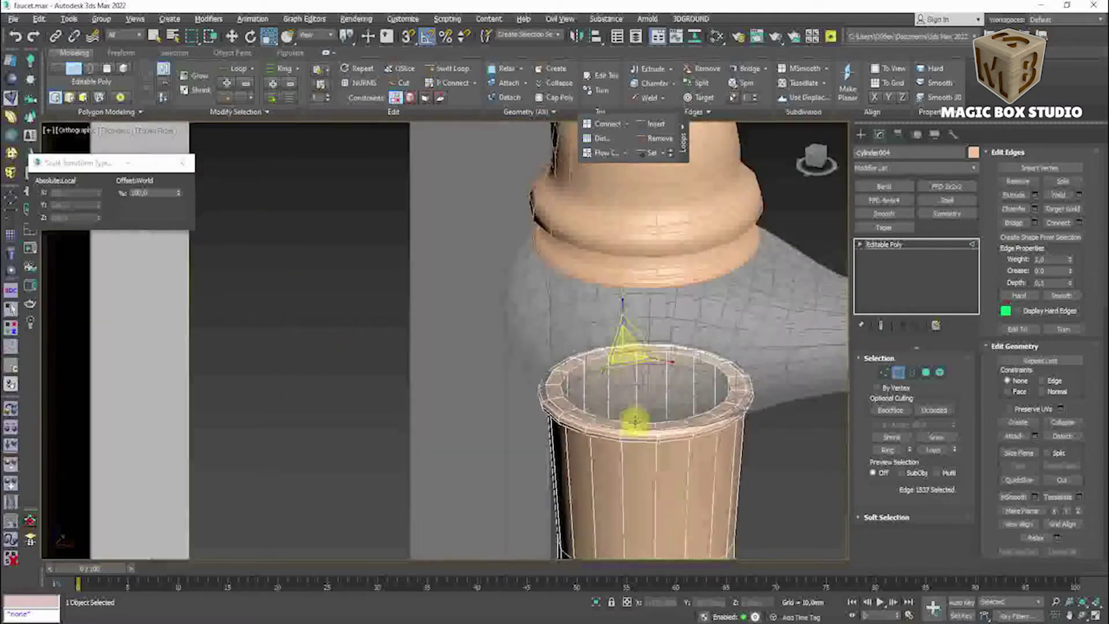
key("alt+q")
scroll(626, 416, "up", 4)
scroll(626, 416, "down", 4)
key("alt+x")
key("f")
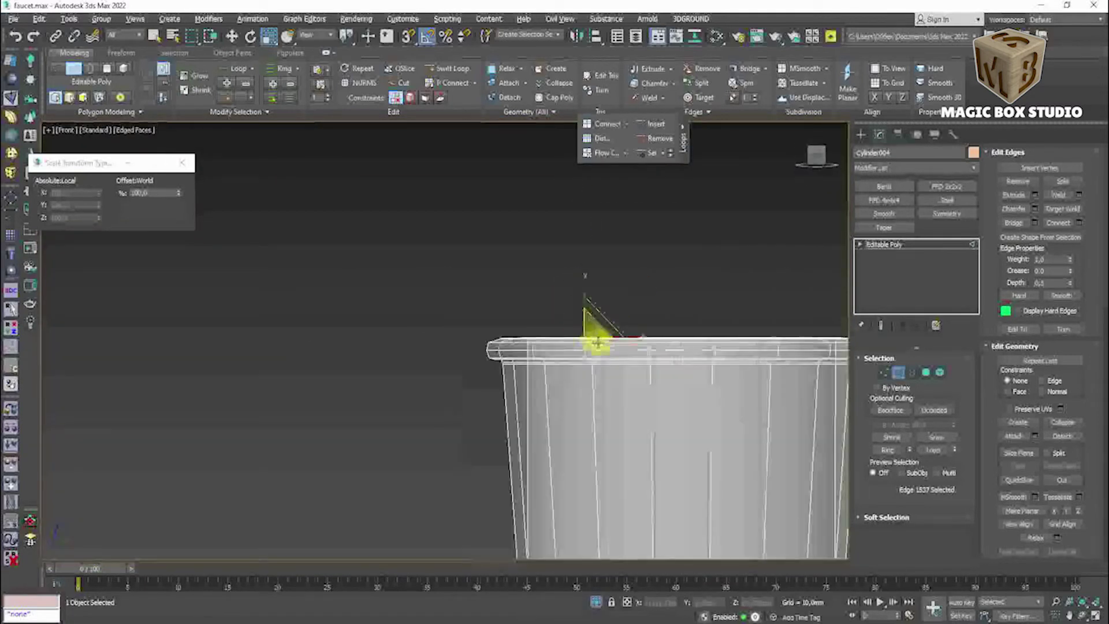
scroll(600, 335, "down", 3)
key("w")
key("alt+x")
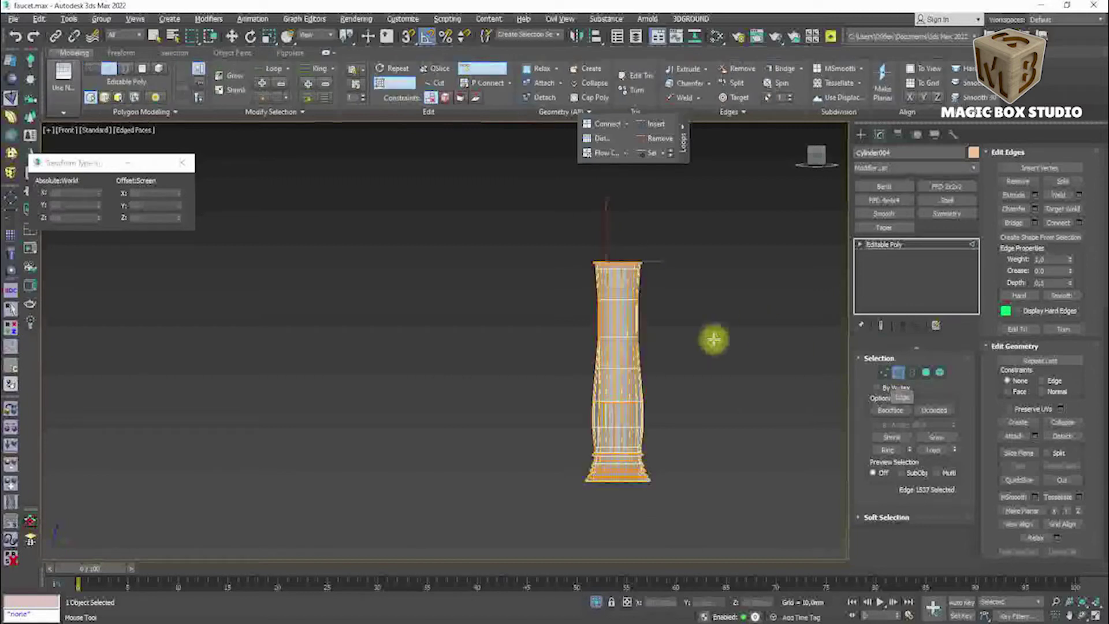
Ring the cup rim edges and connect them with a new edge loop.
middle_click_drag(712, 339, 668, 339, "alt")
scroll(563, 256, "up", 5)
key("alt+r")
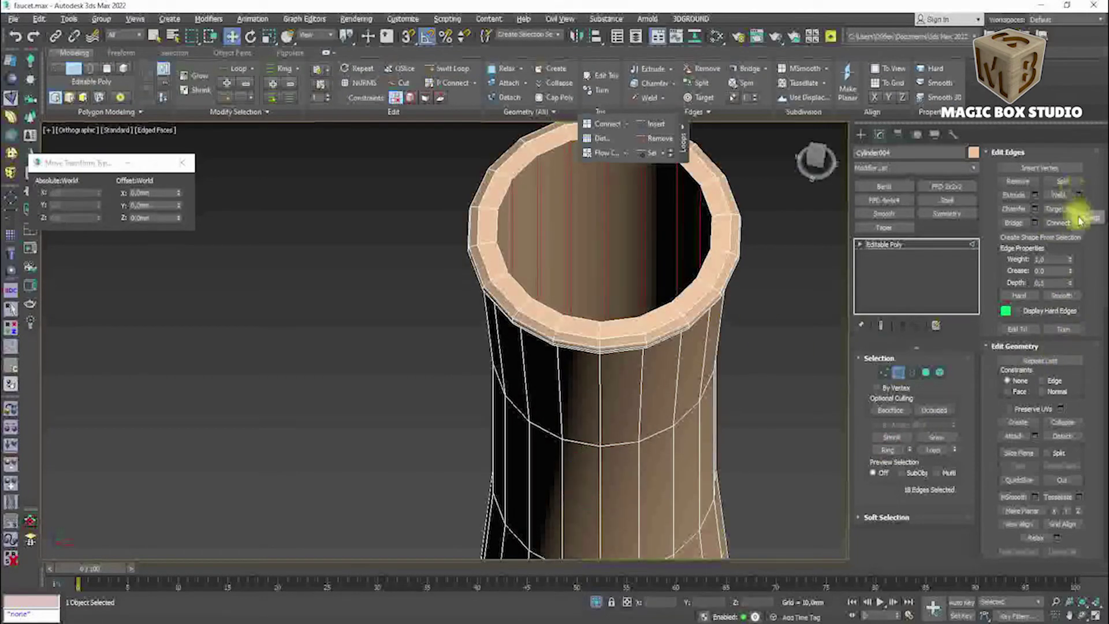
key("ctrl+shift+e")
scroll(738, 323, "down", 4)
key("alt+x")
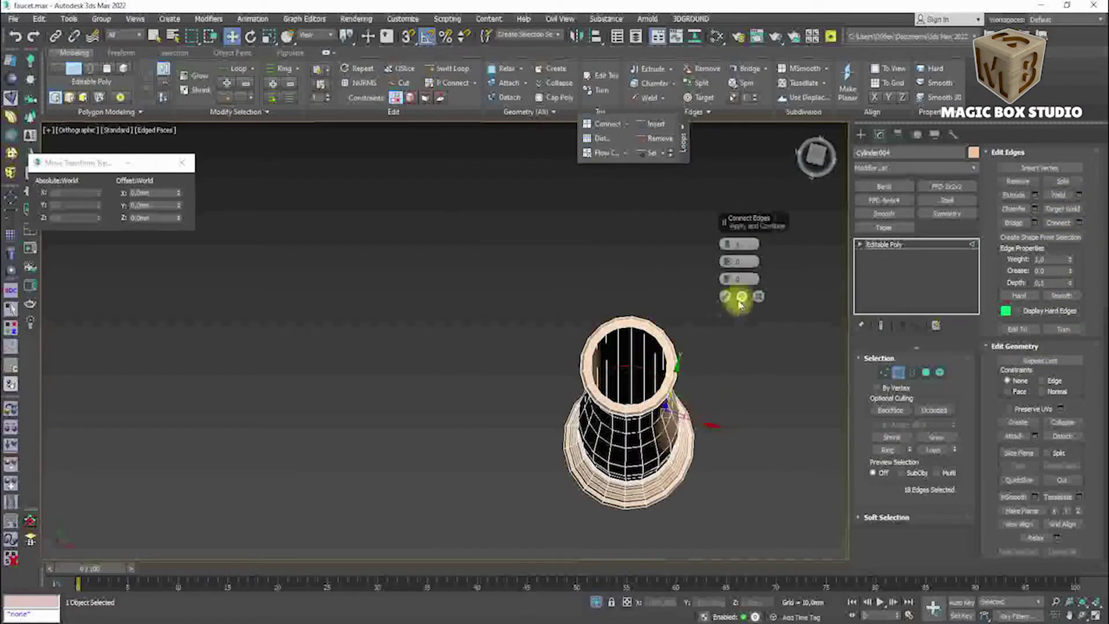
scroll(647, 332, "up", 4)
key("r")
left_click_drag(631, 416, 648, 389)
key("ctrl+z")
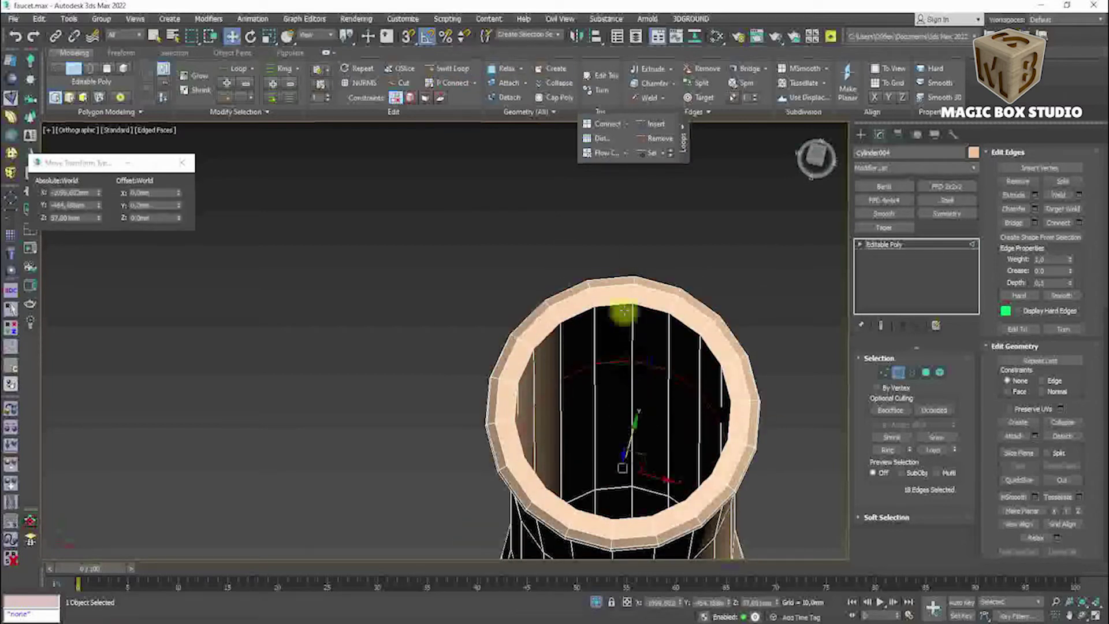
End isolation, return to whole-object editing and select the sphere.
key("alt+q")
middle_click_drag(565, 396, 470, 389, "alt")
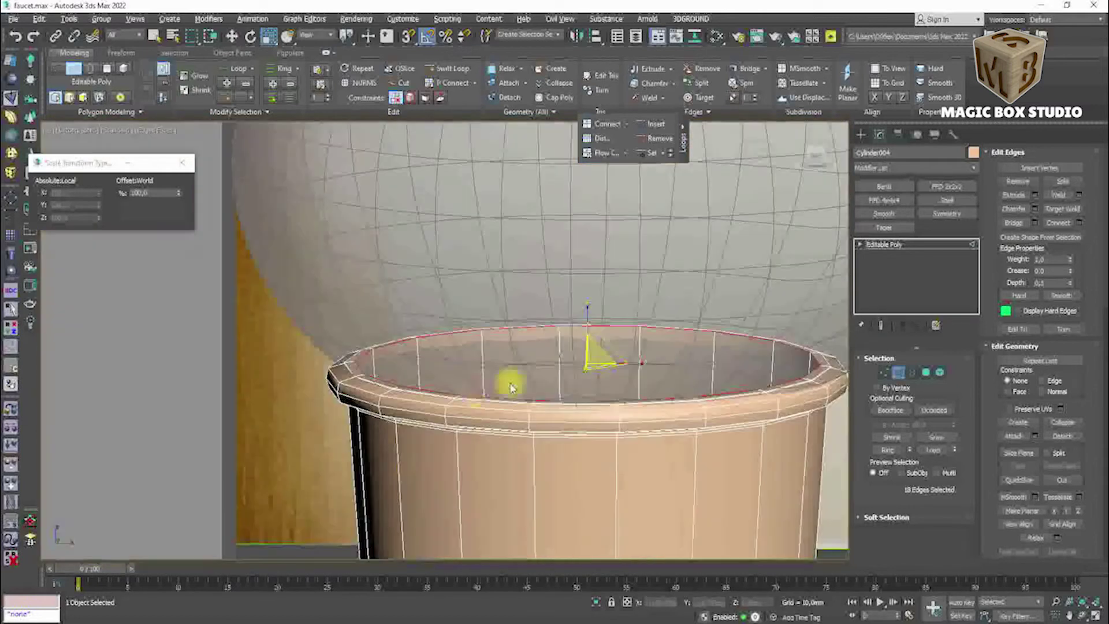
key("alt+x")
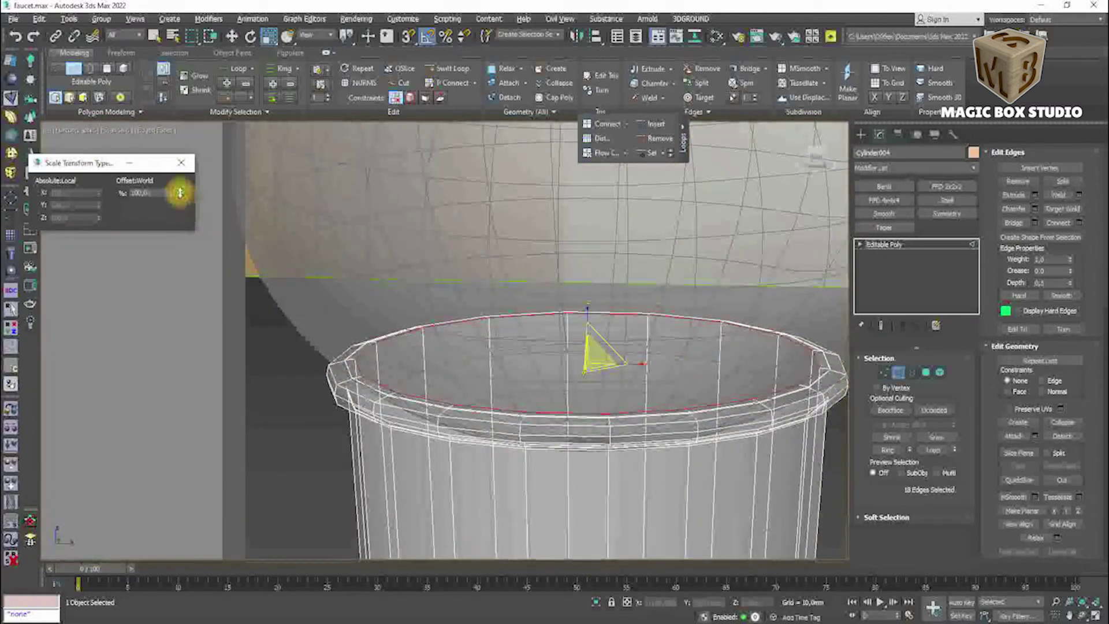
key("6")
scroll(638, 367, "down", 5)
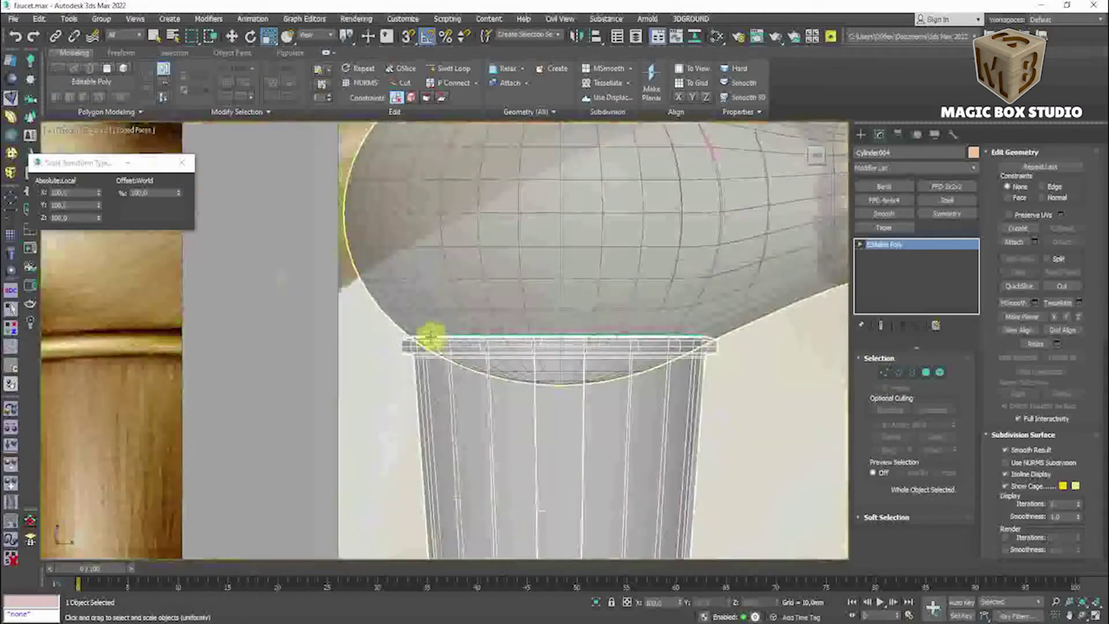
scroll(648, 293, "up", 3)
key("w")
left_click(341, 281)
scroll(340, 280, "down", 6)
scroll(186, 396, "up", 8)
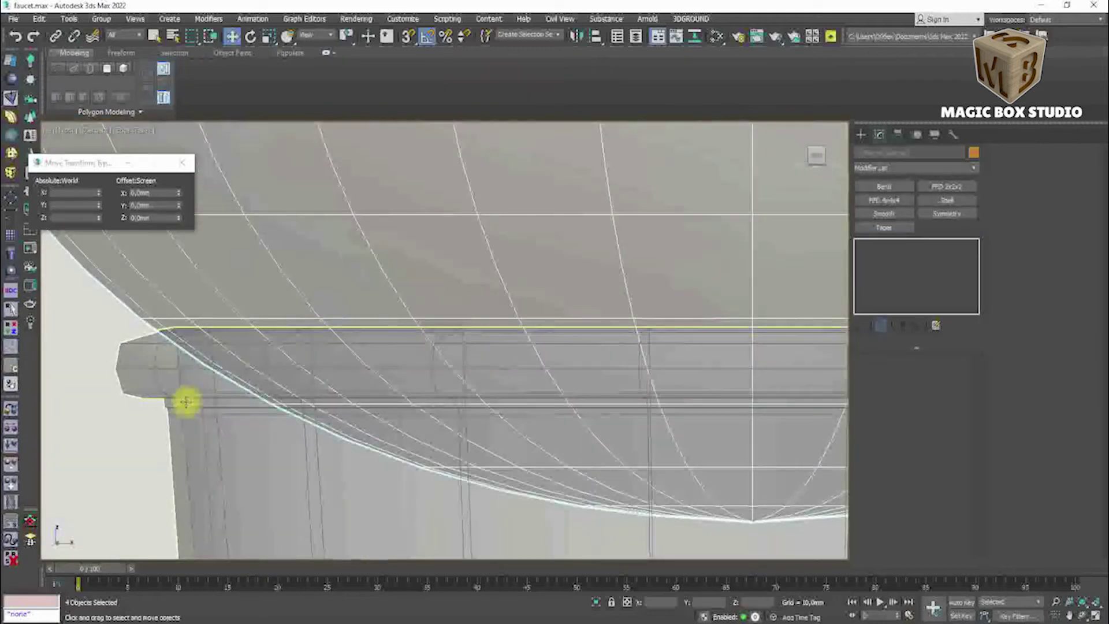
key("alt+x")
scroll(297, 267, "down", 4)
Exit edge editing on the cup and lower the sphere slightly onto the rim.
key("ctrl+a")
scroll(301, 272, "down", 4)
scroll(205, 241, "up", 8)
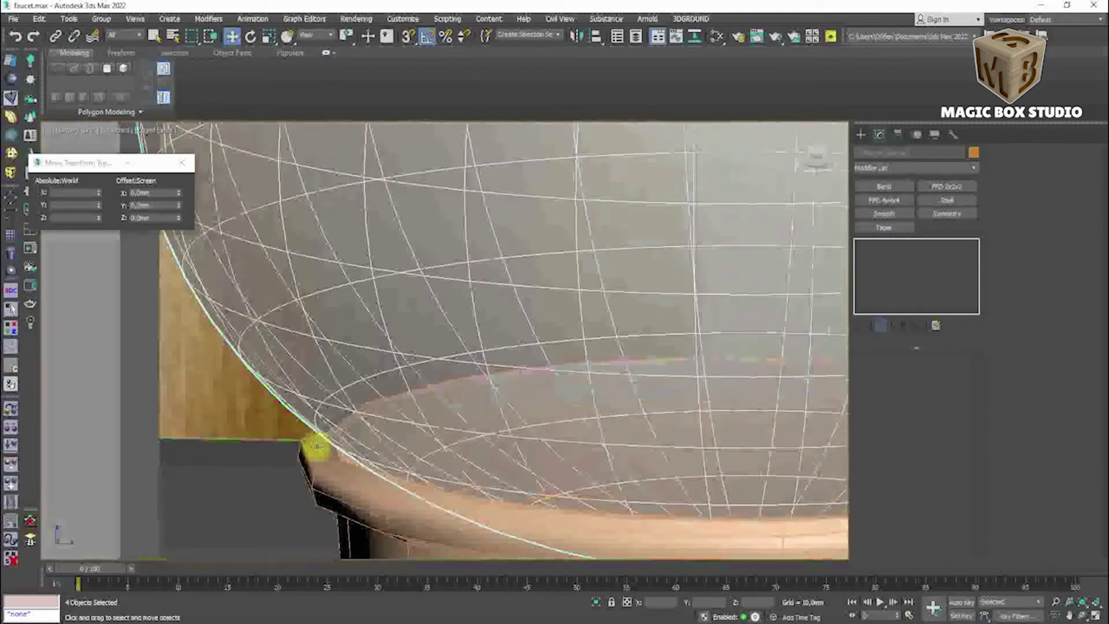
scroll(317, 446, "up", 3)
left_click(297, 440)
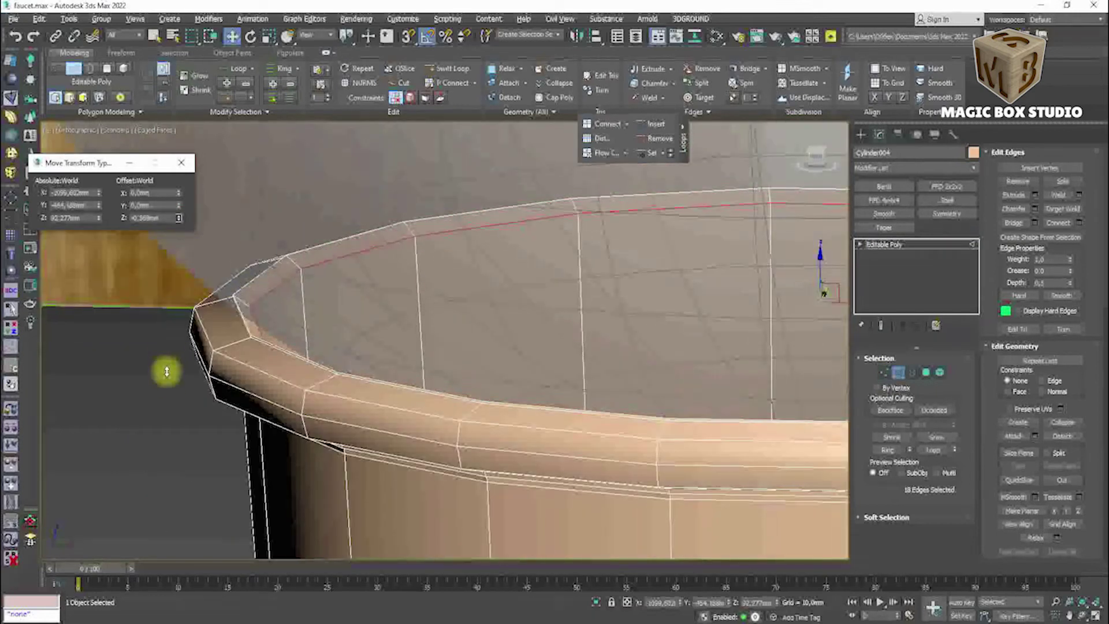
scroll(166, 461, "down", 2)
left_click(902, 372)
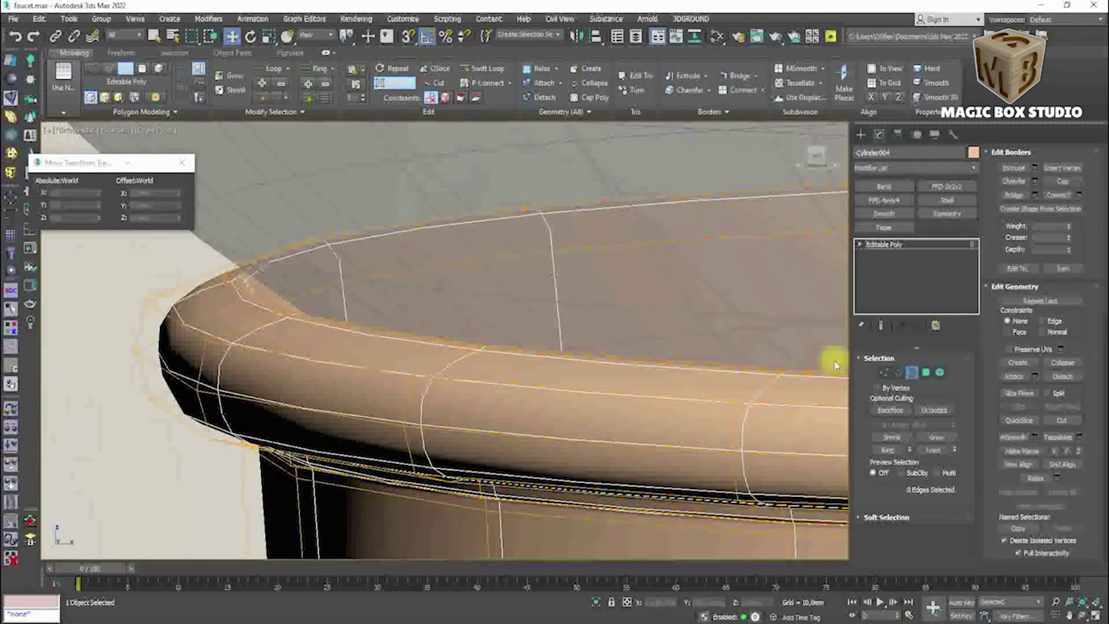
left_click(837, 364)
scroll(346, 289, "down", 3)
scroll(366, 334, "up", 2)
scroll(289, 300, "up", 2)
left_click_drag(178, 218, 180, 347)
scroll(400, 316, "down", 4)
key("alt+x")
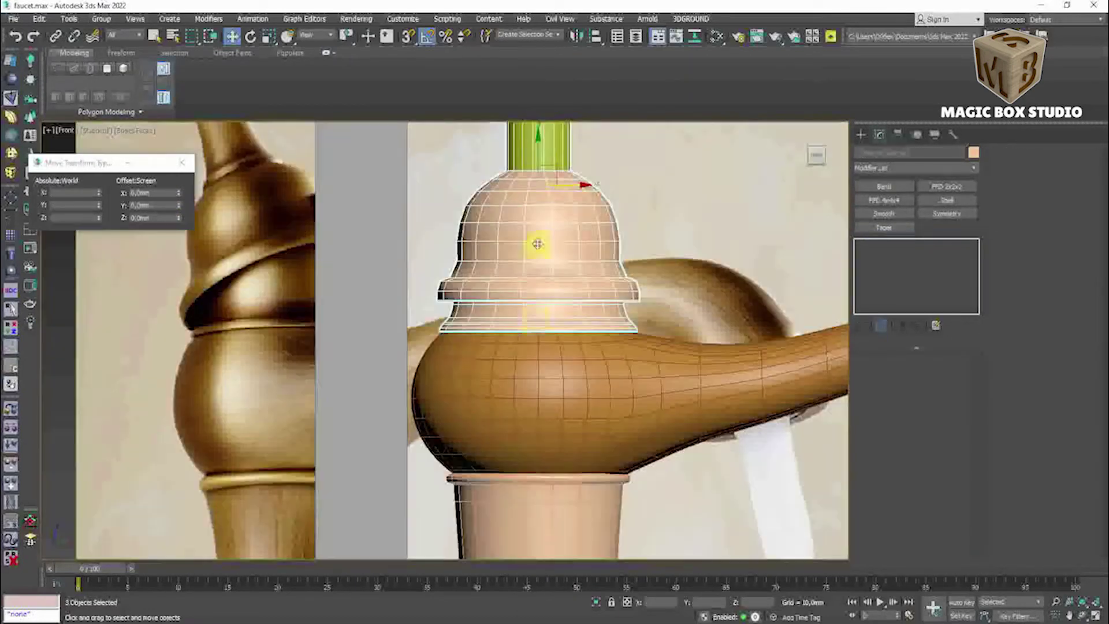
Enable 3D vertex snap and snap the grey box's corner onto the column's lower edge.
scroll(520, 289, "up", 4)
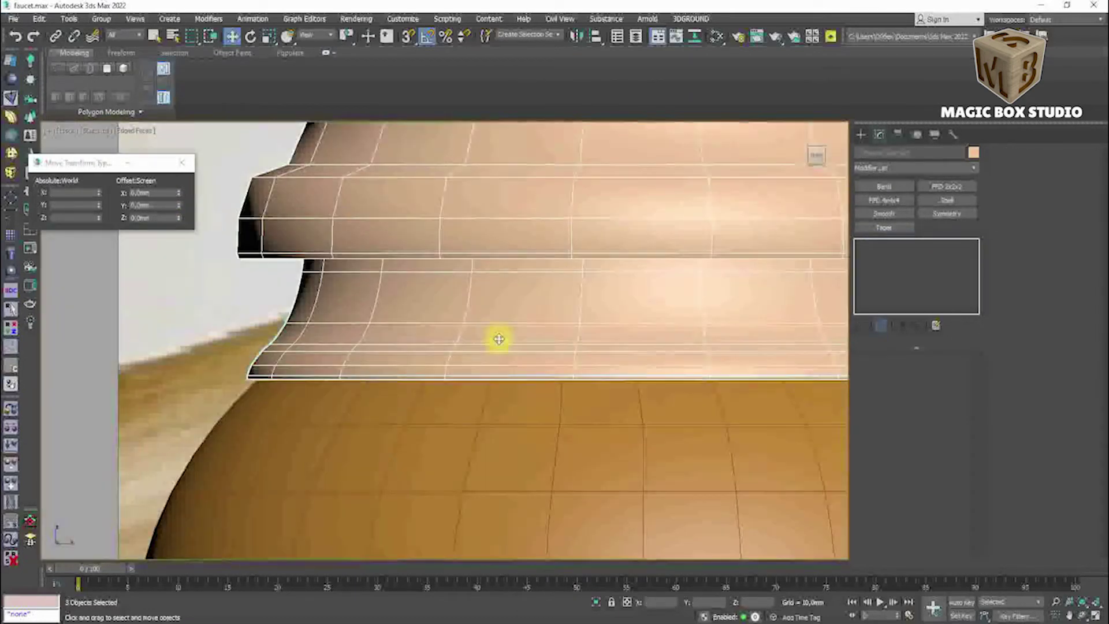
scroll(462, 332, "up", 3)
key("Tab")
scroll(439, 320, "down", 5)
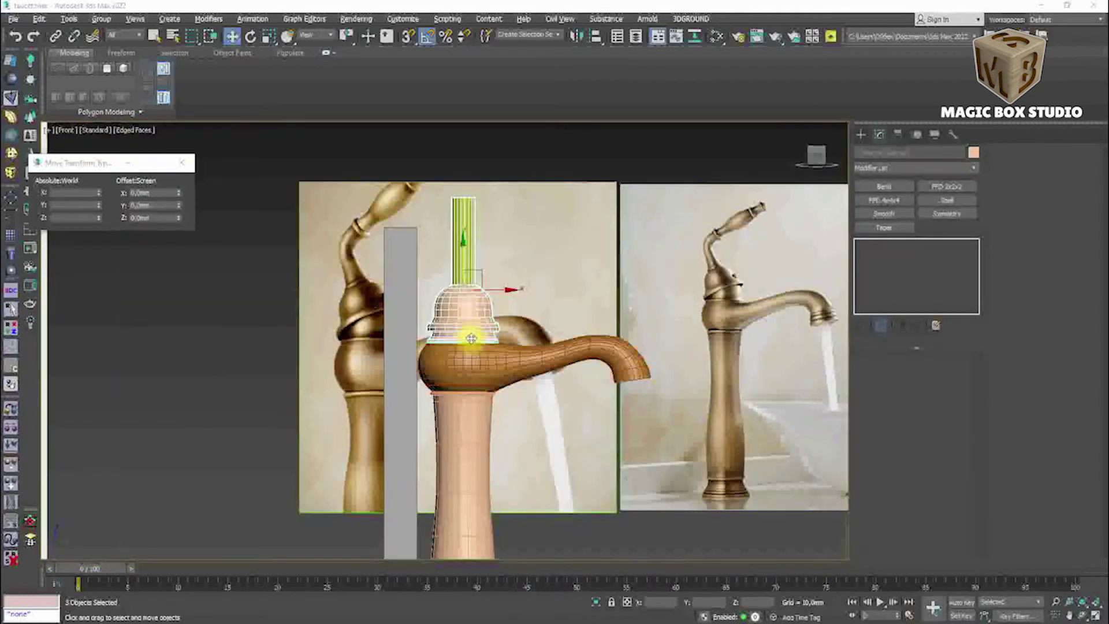
scroll(433, 470, "up", 2)
scroll(528, 388, "up", 3)
scroll(487, 398, "up", 2)
key("s")
mouse_move(487, 400)
left_mouse_down()
mouse_move(601, 383)
mouse_move(351, 410)
mouse_move(639, 404)
left_mouse_up()
scroll(601, 383, "up", 2)
scroll(583, 375, "down", 3)
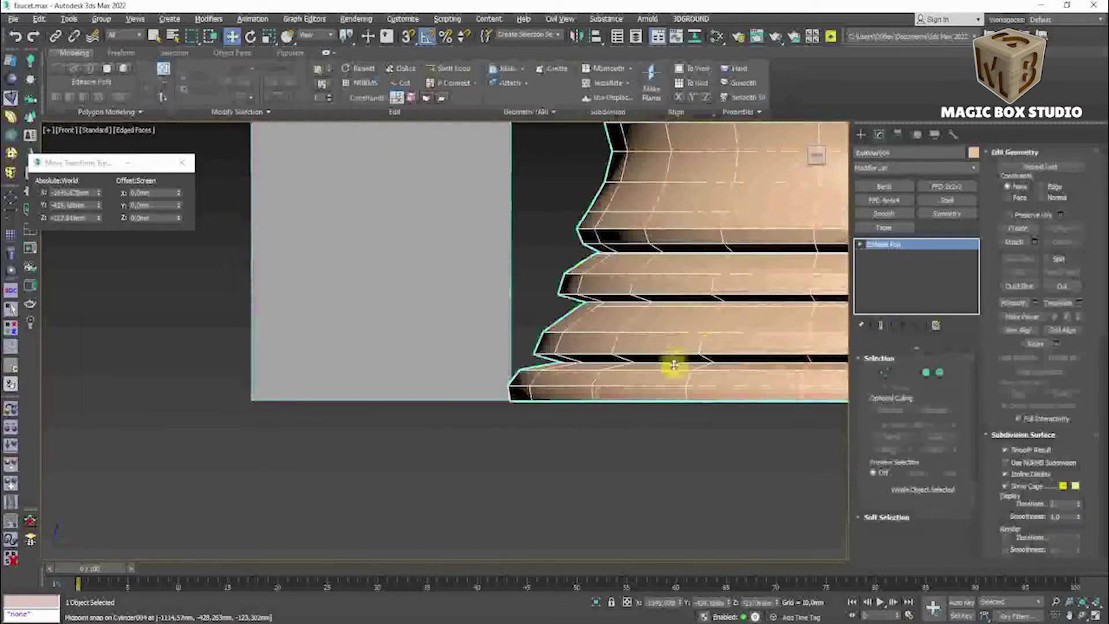
scroll(503, 404, "up", 5)
mouse_move(428, 425)
left_mouse_down()
mouse_move(423, 522)
mouse_move(396, 427)
left_mouse_up()
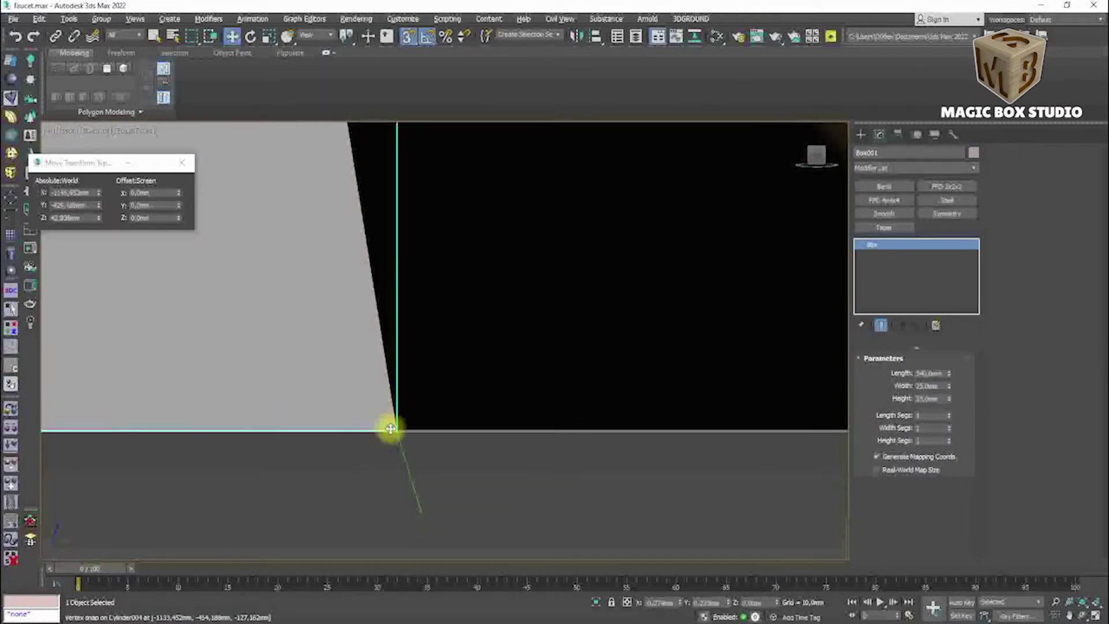
scroll(396, 428, "down", 5)
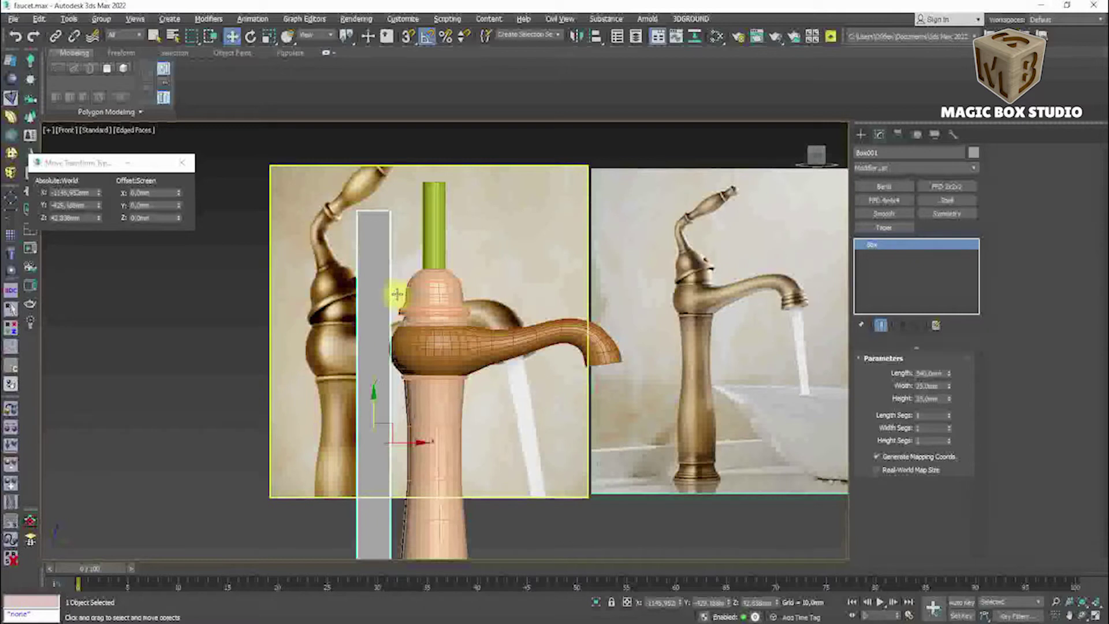
left_click(433, 225)
scroll(433, 228, "up", 3)
Add a horizontal edge loop across the green stem Cylinder012.
left_click(898, 372)
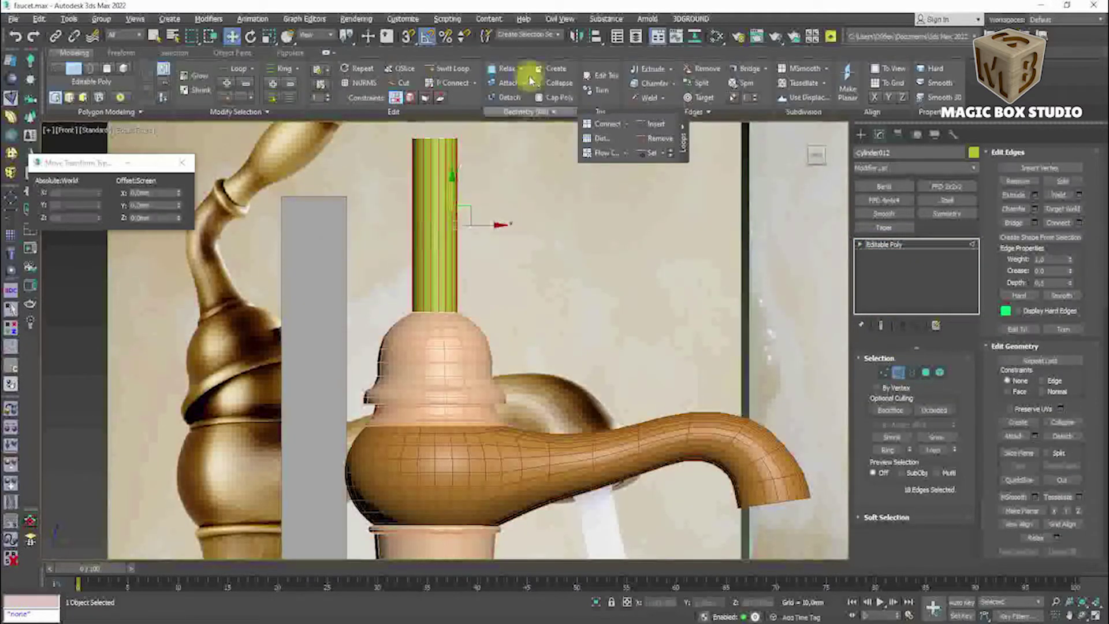
left_click(1079, 223)
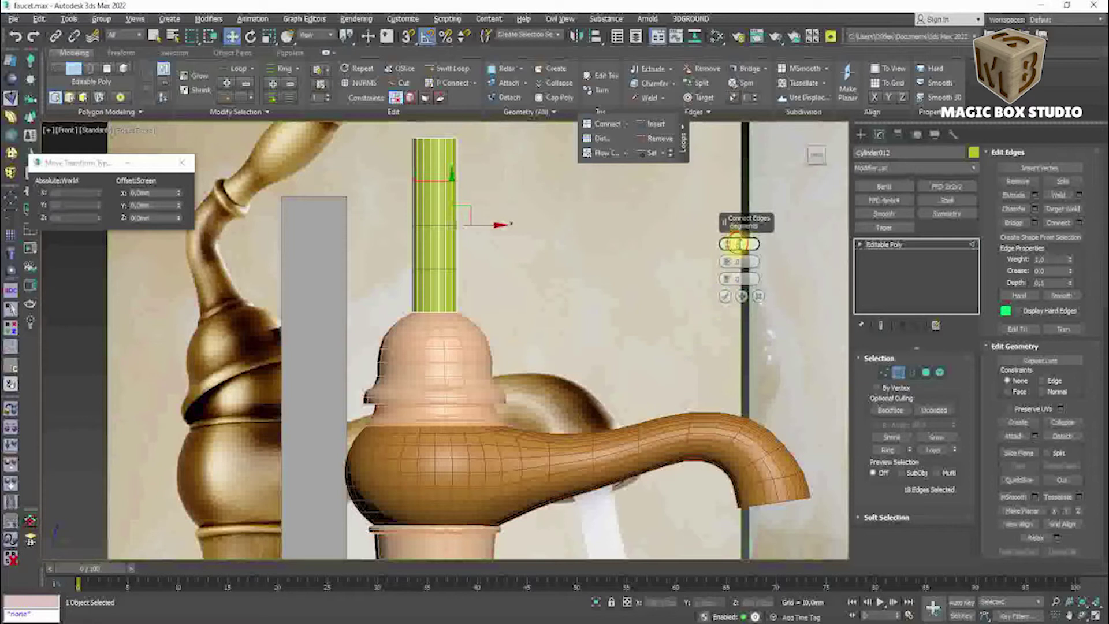
left_click(916, 168)
left_click(898, 372)
Add a Bend modifier with Angle 90, Limit Effect on, upper limit about 26.1 mm.
left_click(898, 167)
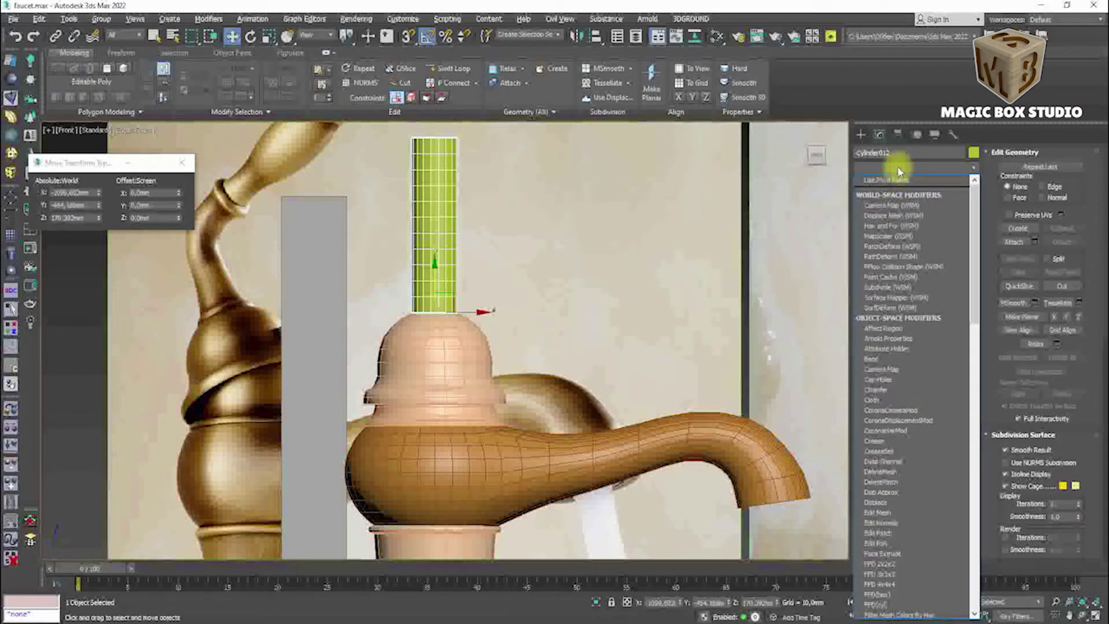
key("b")
key("Return")
left_click(924, 381)
type("90")
key("Return")
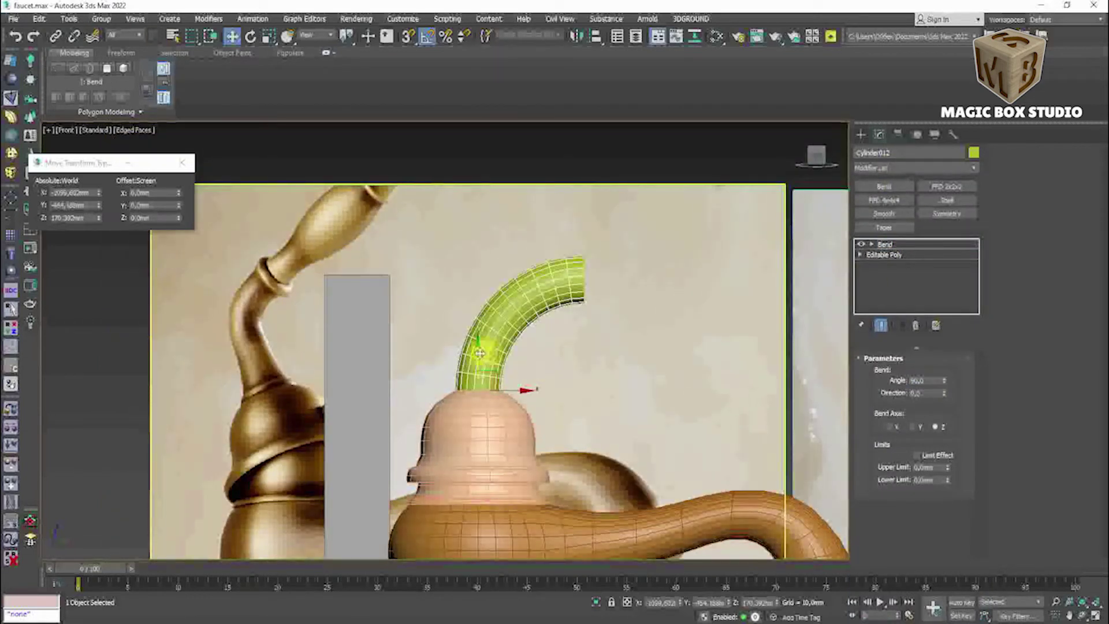
left_click(917, 455)
left_click_drag(947, 467, 75, 265)
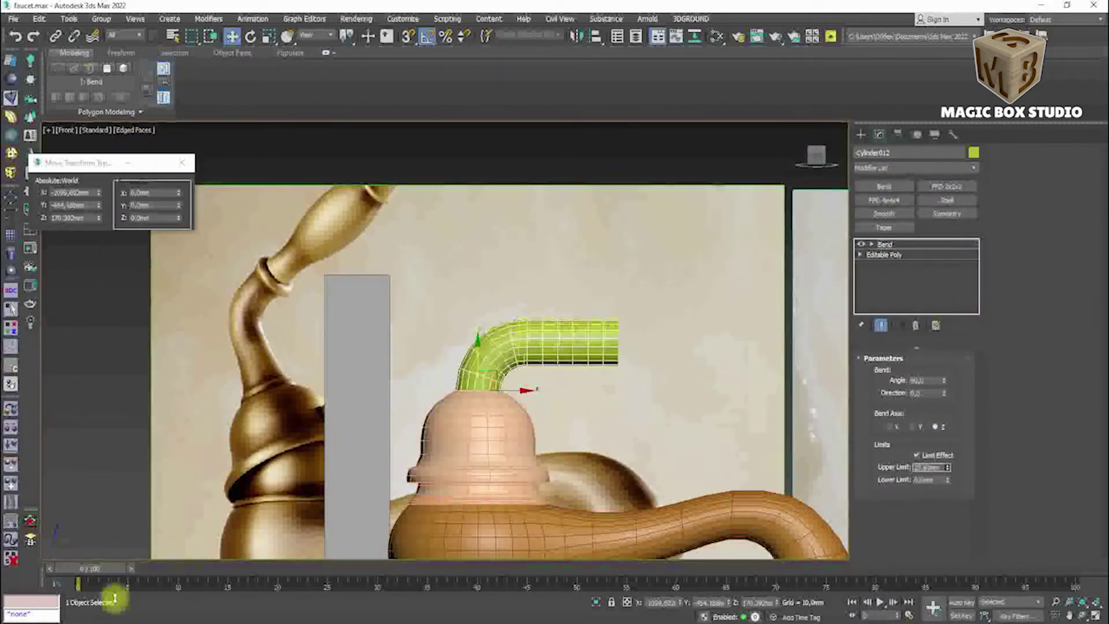
left_click_drag(946, 465, 948, 512)
Raise the Bend center so the stem rises vertically before turning horizontal.
mouse_move(460, 352)
left_mouse_down()
mouse_move(460, 288)
mouse_move(476, 295)
left_mouse_up()
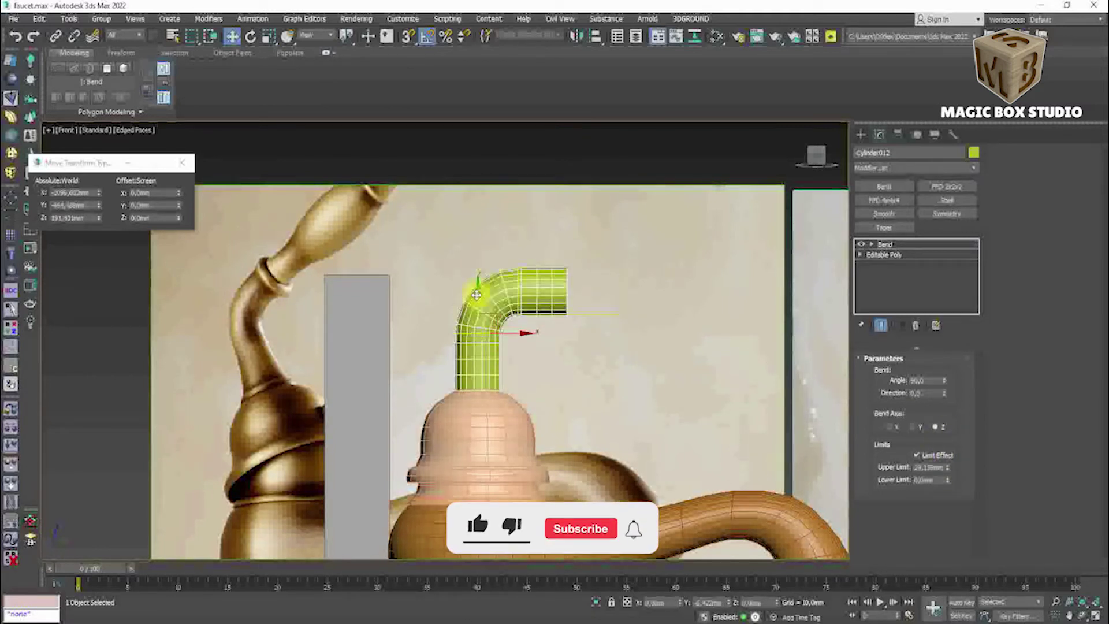
scroll(476, 298, "up", 3)
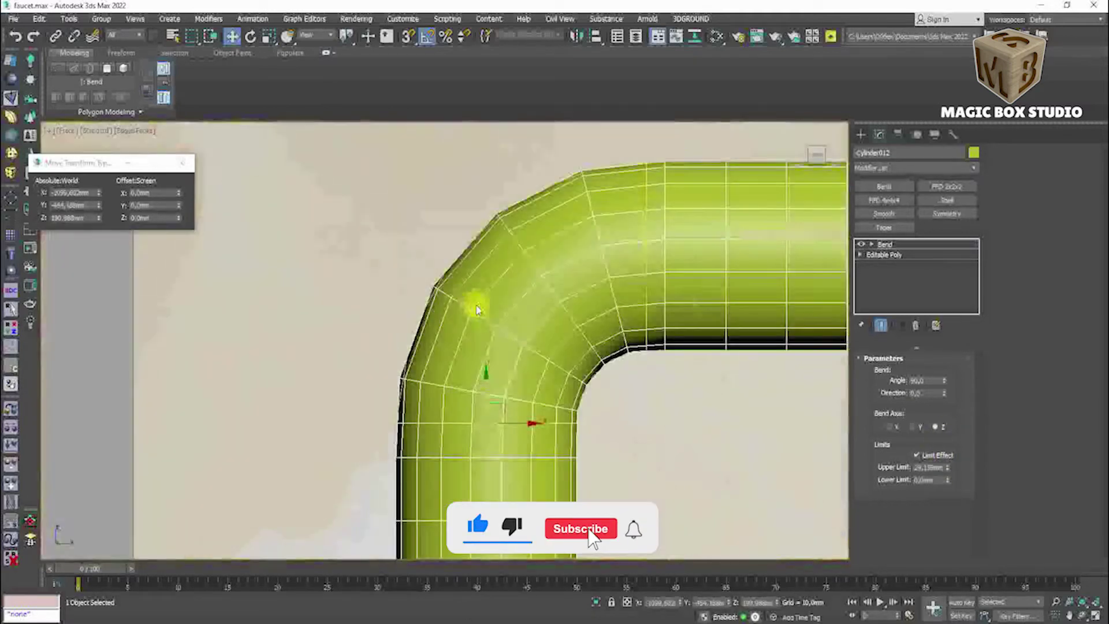
scroll(484, 387, "down", 2)
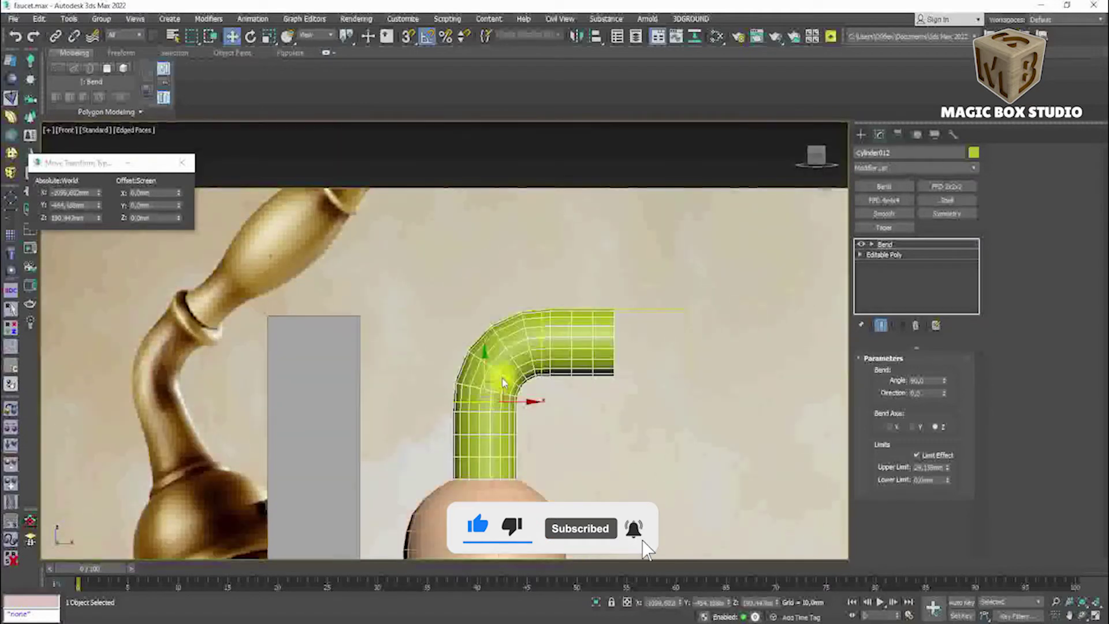
scroll(485, 387, "down", 5)
scroll(597, 387, "up", 4)
scroll(343, 355, "down", 4)
left_click_drag(343, 355, 343, 352)
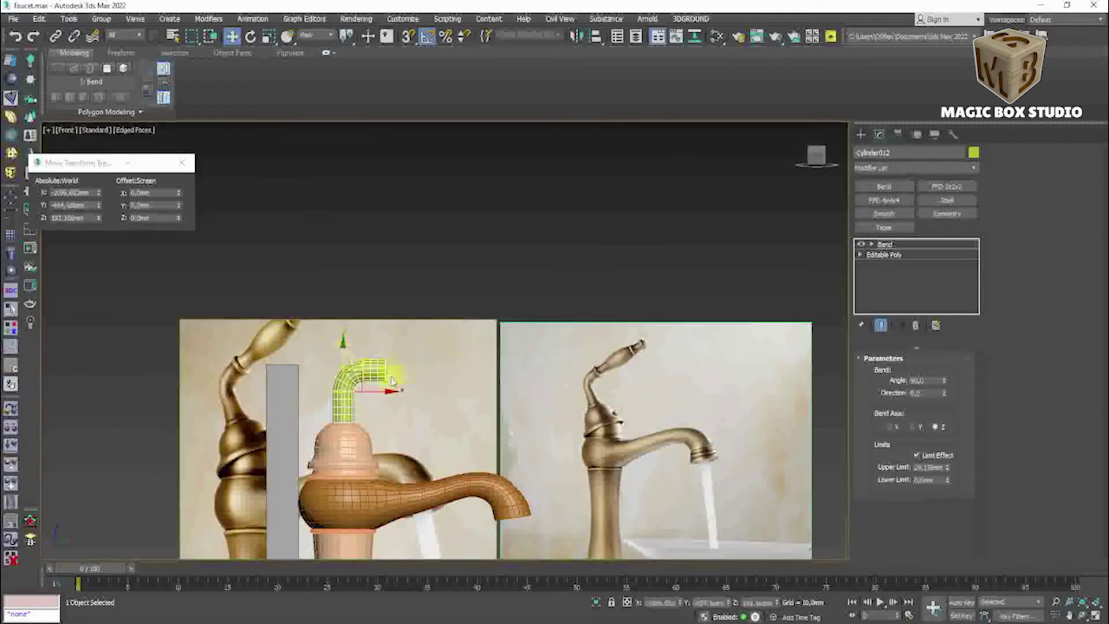
scroll(583, 398, "up", 5)
scroll(560, 371, "down", 5)
scroll(381, 358, "up", 4)
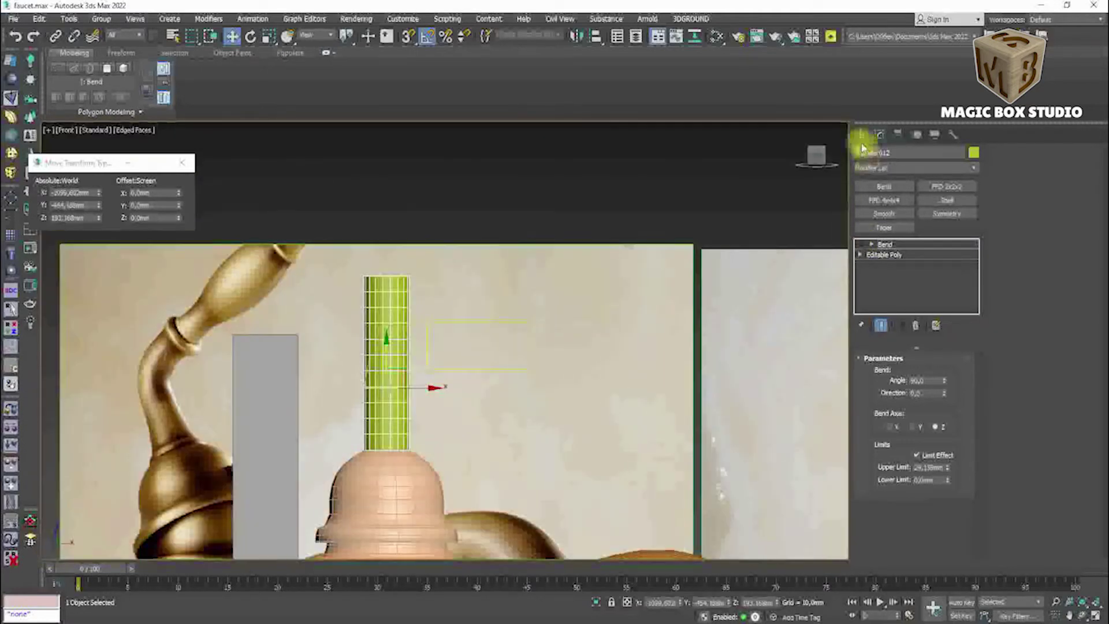
Add an FFD 3x3x3 modifier to the stem, placed beneath the Bend.
left_click(860, 134)
left_click(877, 168)
left_click(878, 200)
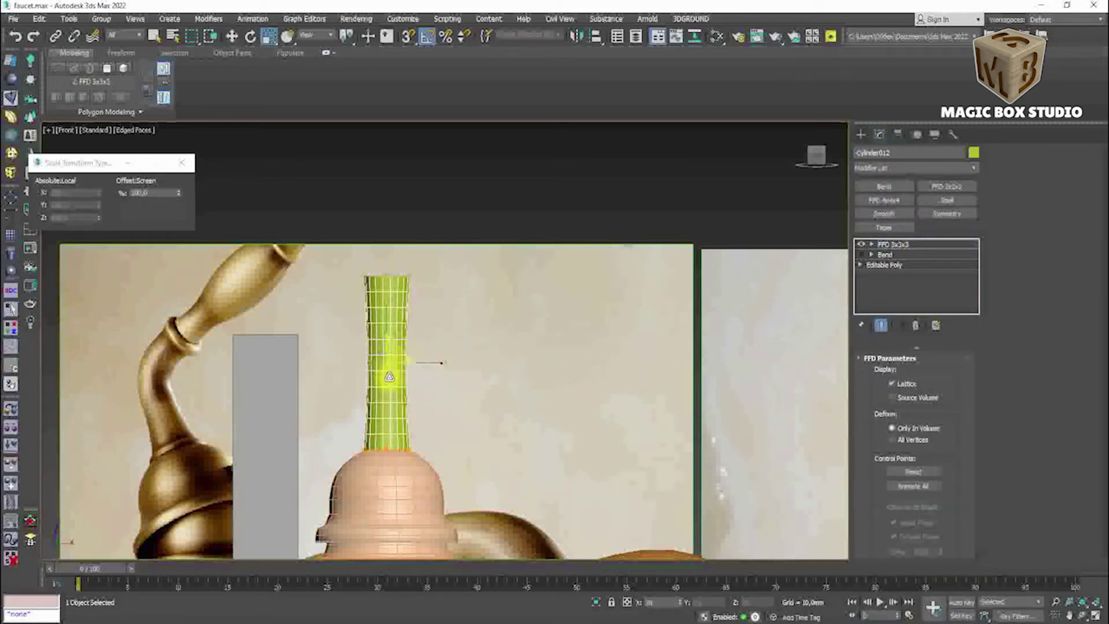
key("w")
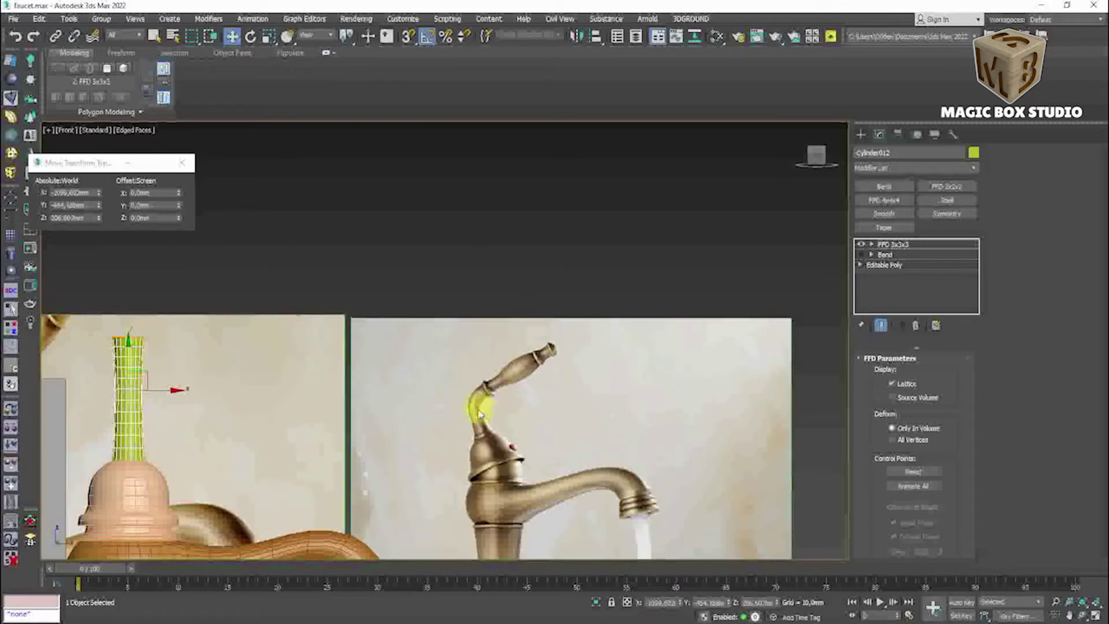
key("F4")
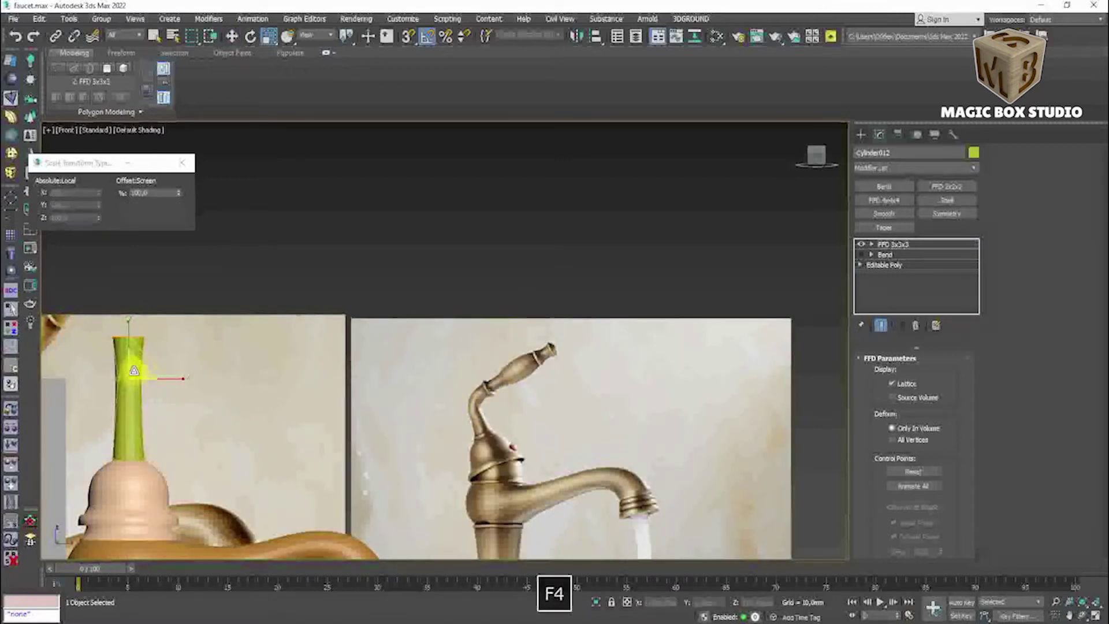
left_click_drag(884, 244, 880, 265)
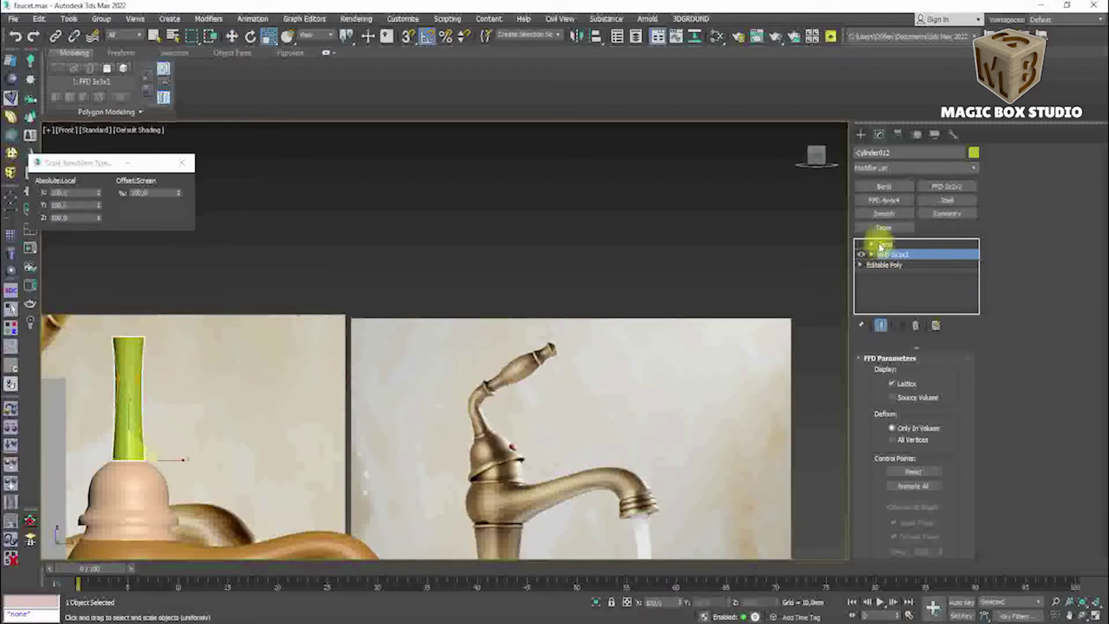
left_click(881, 245)
Move and scale reference photo Plane003 down beside the other faucet images.
middle_click_drag(166, 398, 269, 411)
key("F4")
key("w")
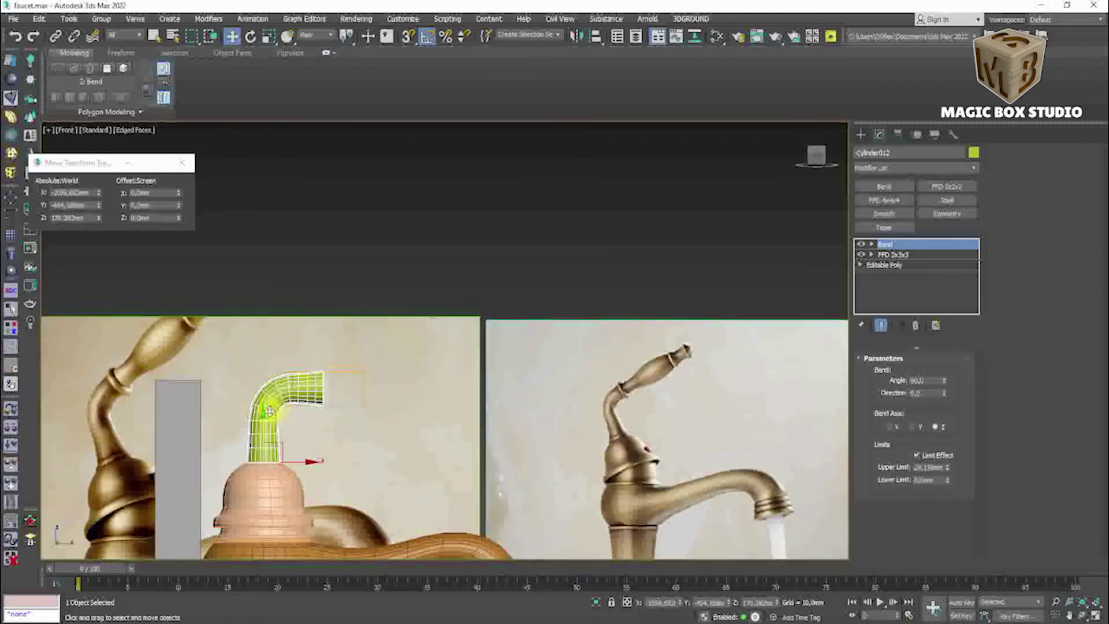
scroll(269, 411, "down", 6)
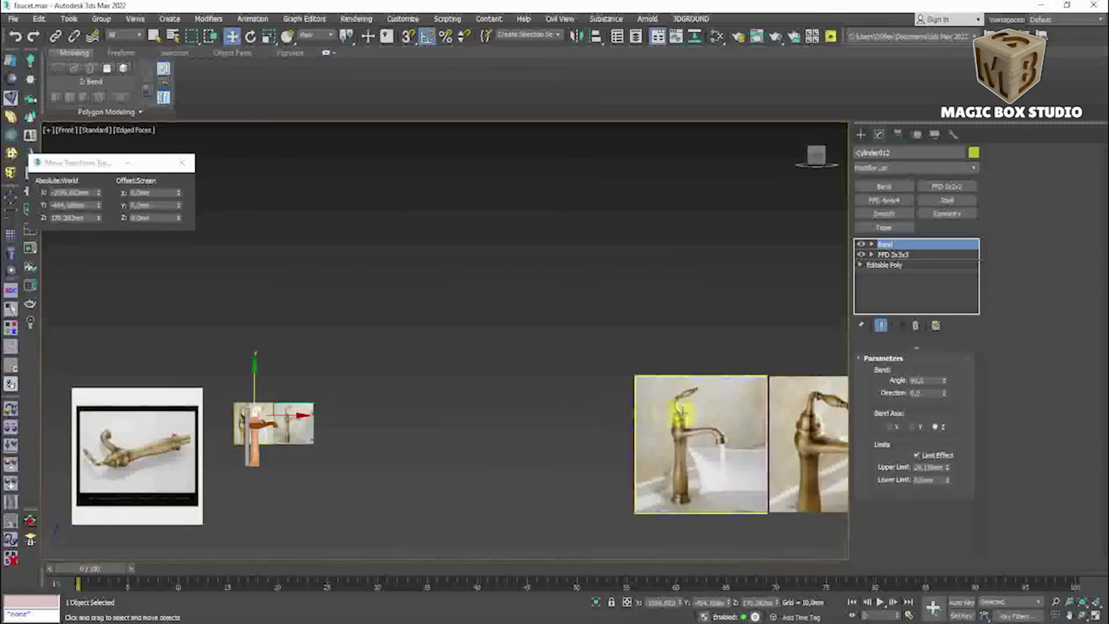
left_click_drag(679, 425, 451, 424)
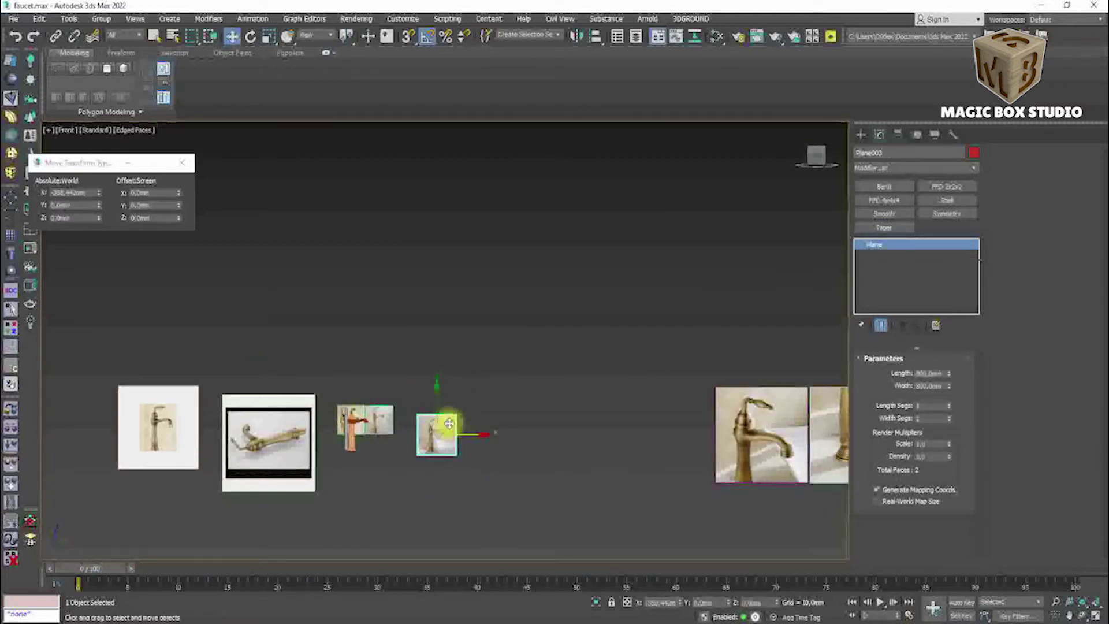
scroll(445, 430, "up", 4)
mouse_move(434, 439)
left_mouse_down()
mouse_move(372, 379)
mouse_move(373, 395)
left_mouse_up()
key("r")
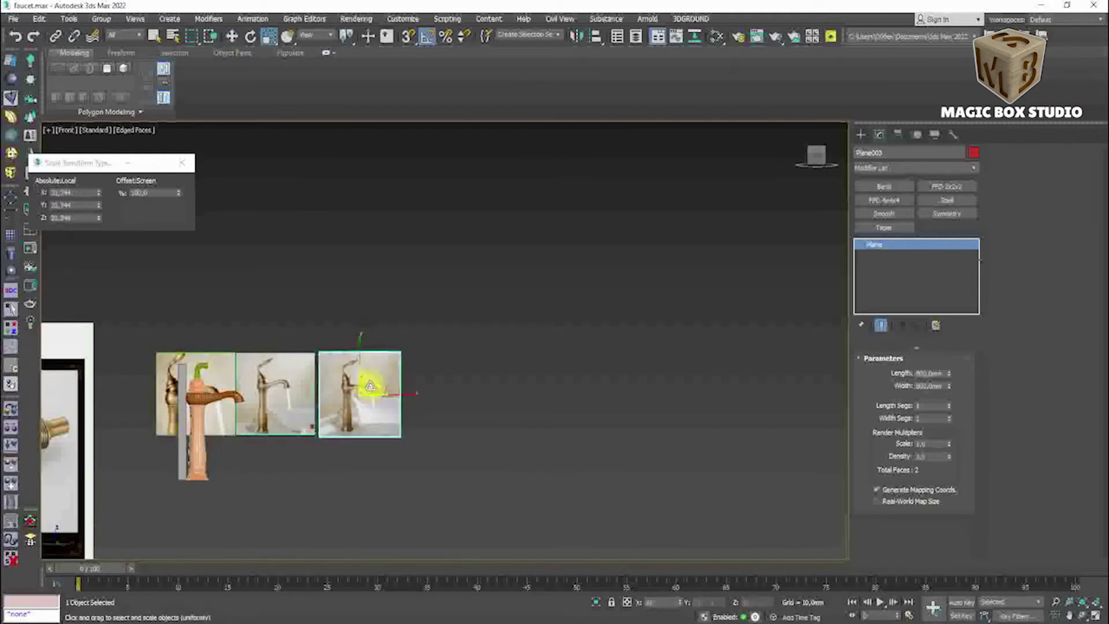
scroll(323, 323, "up", 4)
scroll(231, 346, "down", 4)
key("w")
Select five faucet parts and Shift-drag to make one Copy named Cylinder013.
mouse_move(173, 444)
left_mouse_down()
mouse_move(229, 351)
mouse_move(428, 347)
left_mouse_up()
scroll(429, 339, "up", 4)
scroll(426, 333, "up", 2)
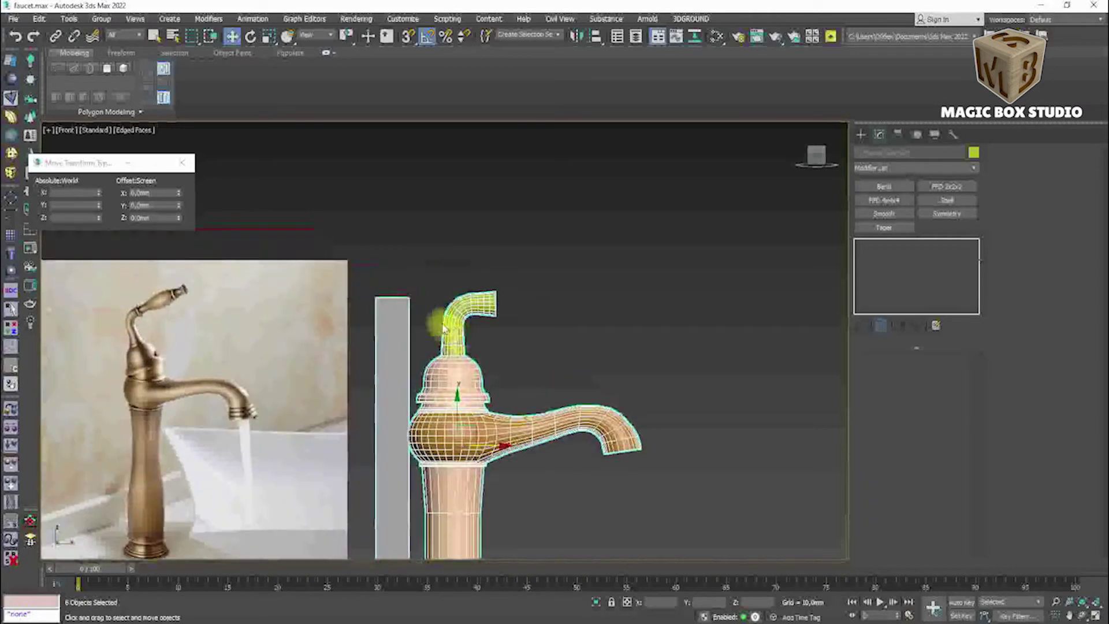
scroll(555, 335, "up", 2)
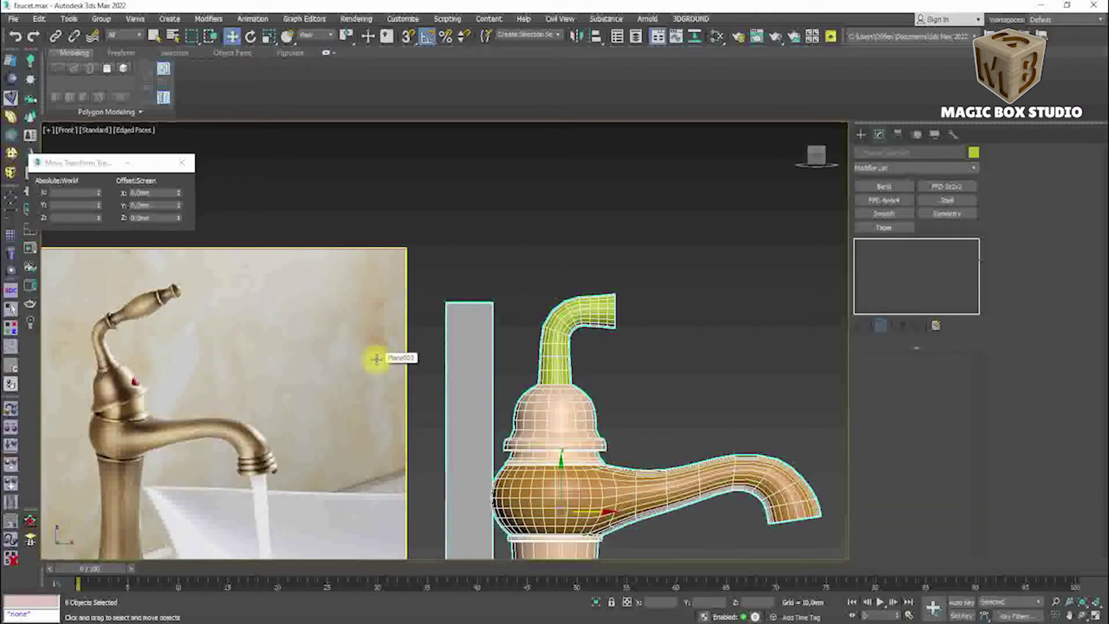
left_click(559, 327)
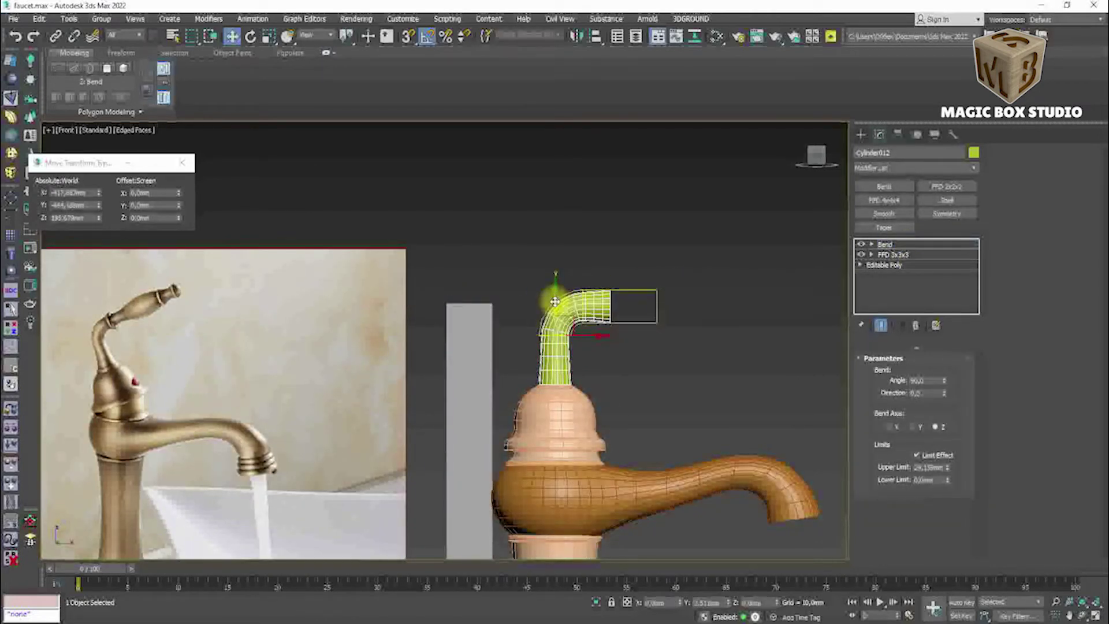
scroll(553, 297, "down", 5)
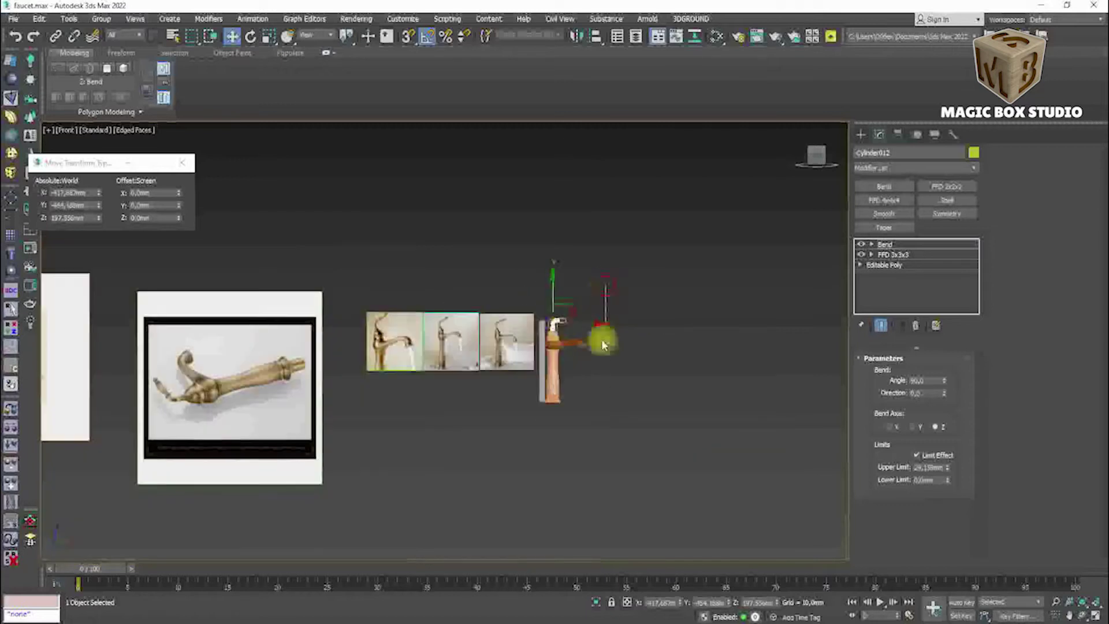
left_click_drag(692, 261, 556, 457)
left_click_drag(247, 392, 254, 387, "shift")
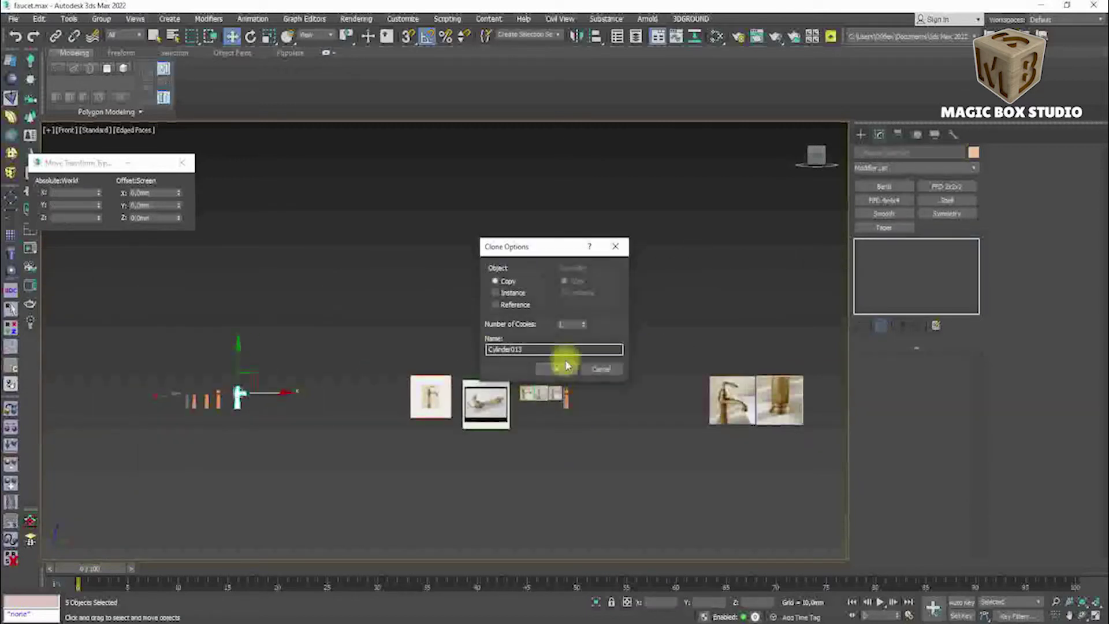
Undo the stray stem edit and return to the FFD lattice control points.
left_click(564, 364)
middle_click_drag(564, 363, 275, 386, "alt")
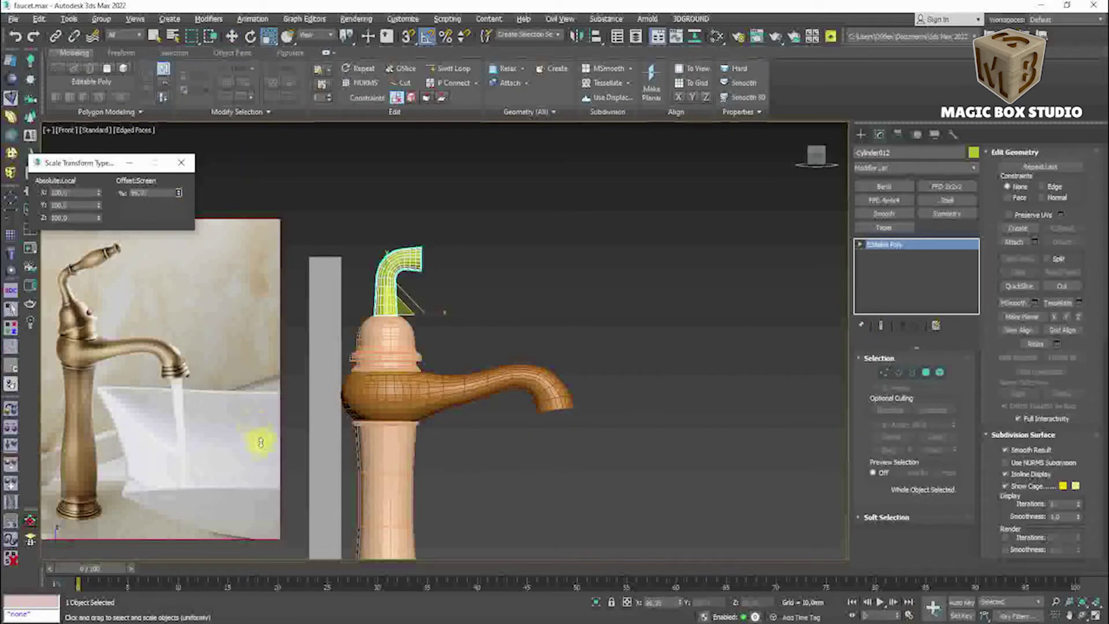
key("ctrl+z")
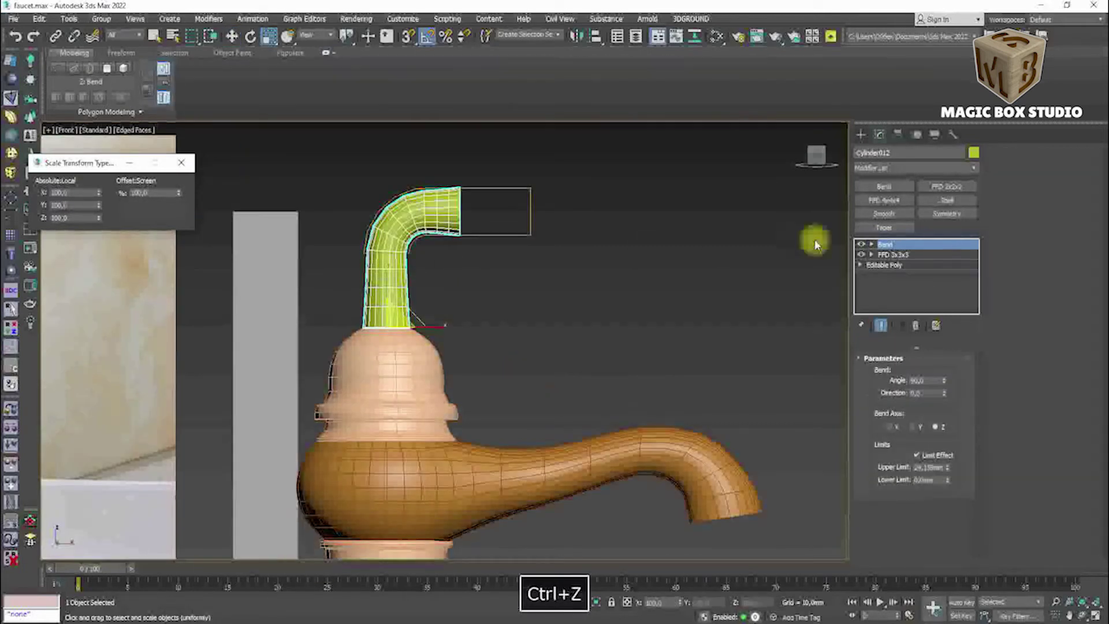
key("1")
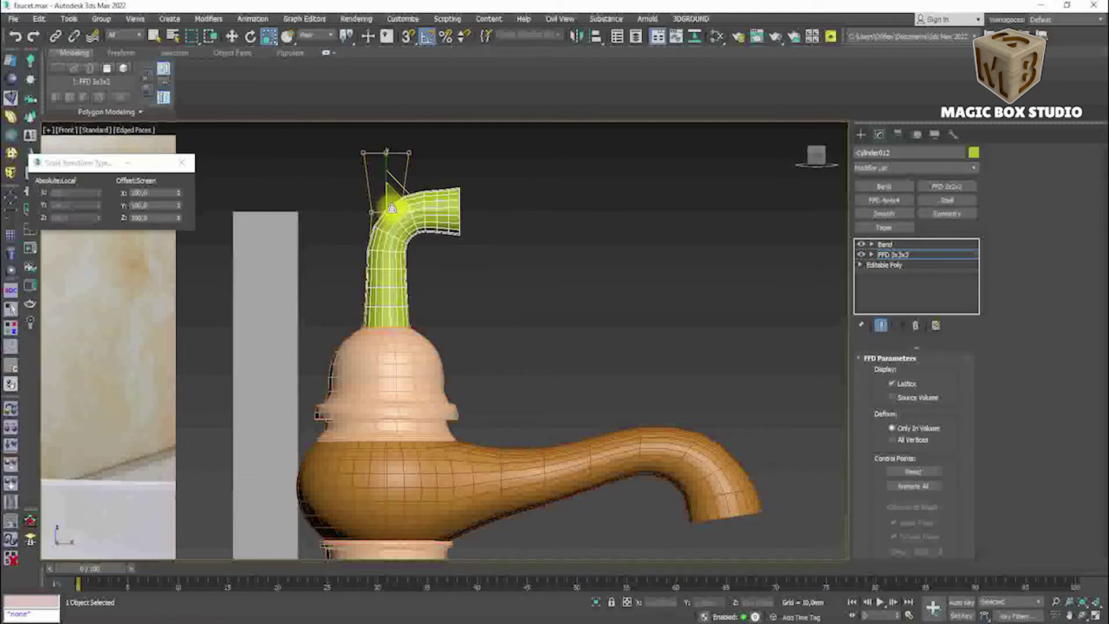
scroll(403, 234, "down", 5)
scroll(436, 277, "up", 2)
scroll(579, 305, "up", 2)
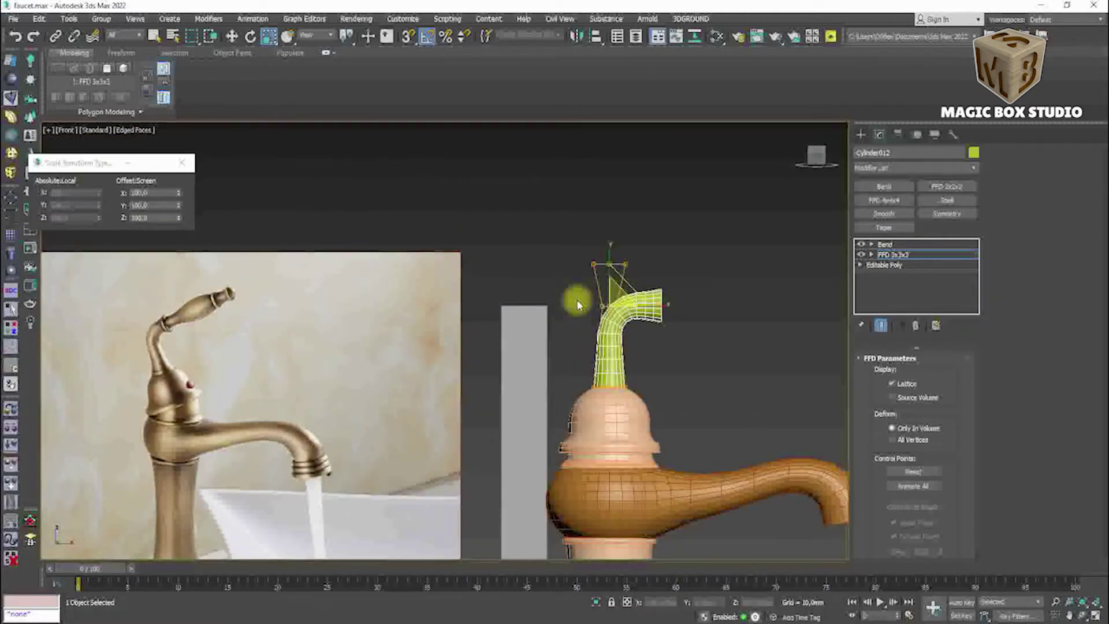
Select the stem's Bend modifier and collapse the stack, with wireframe edges shown.
left_click(884, 244)
right_click(615, 301)
scroll(428, 265, "down", 5)
scroll(420, 266, "down", 2)
scroll(420, 266, "up", 6)
right_click(335, 220)
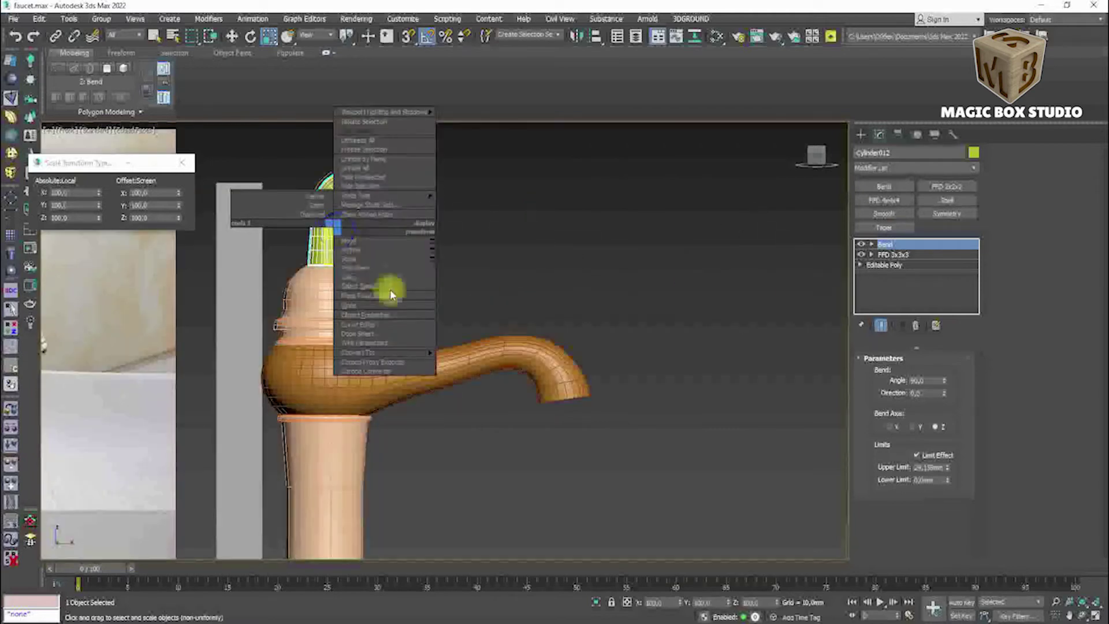
left_click(389, 251)
scroll(574, 267, "up", 2)
scroll(563, 275, "up", 1)
key("F4")
scroll(75, 279, "up", 4)
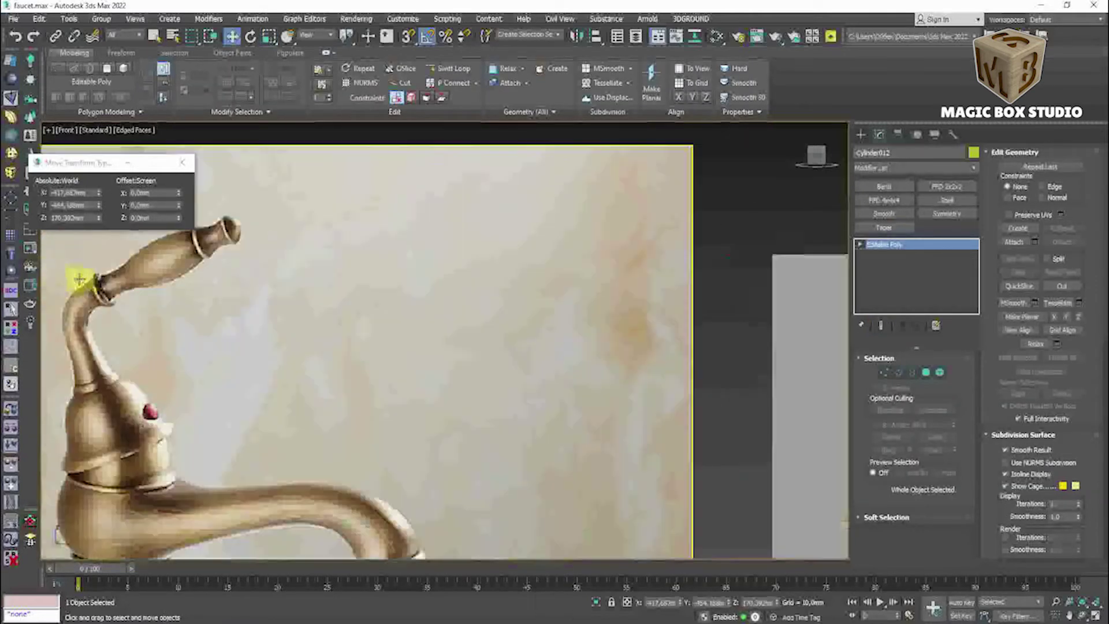
scroll(103, 283, "down", 2)
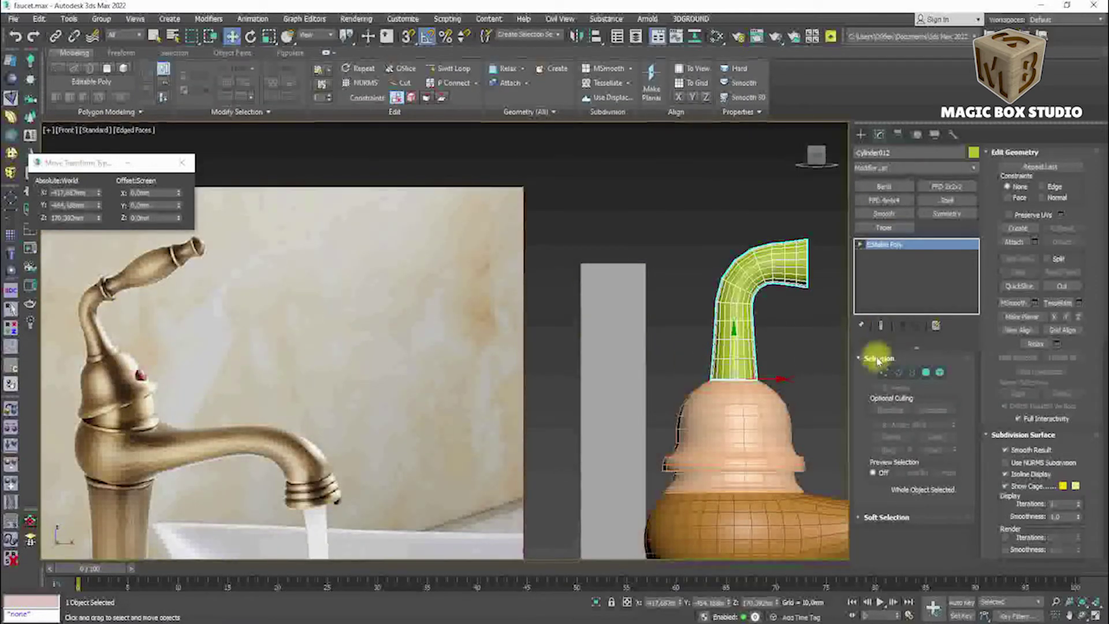
Undo a trial shrink, deselect the control point, and Collapse All into Editable Poly.
key("r")
left_click_drag(742, 370, 743, 375)
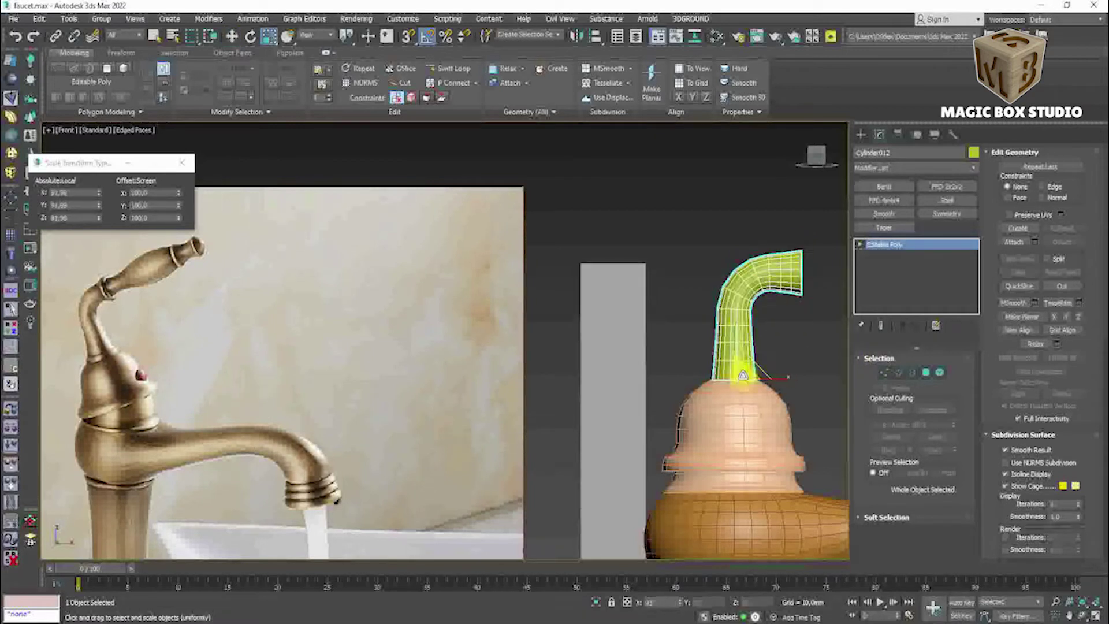
key("ctrl+z")
key("ctrl+z")
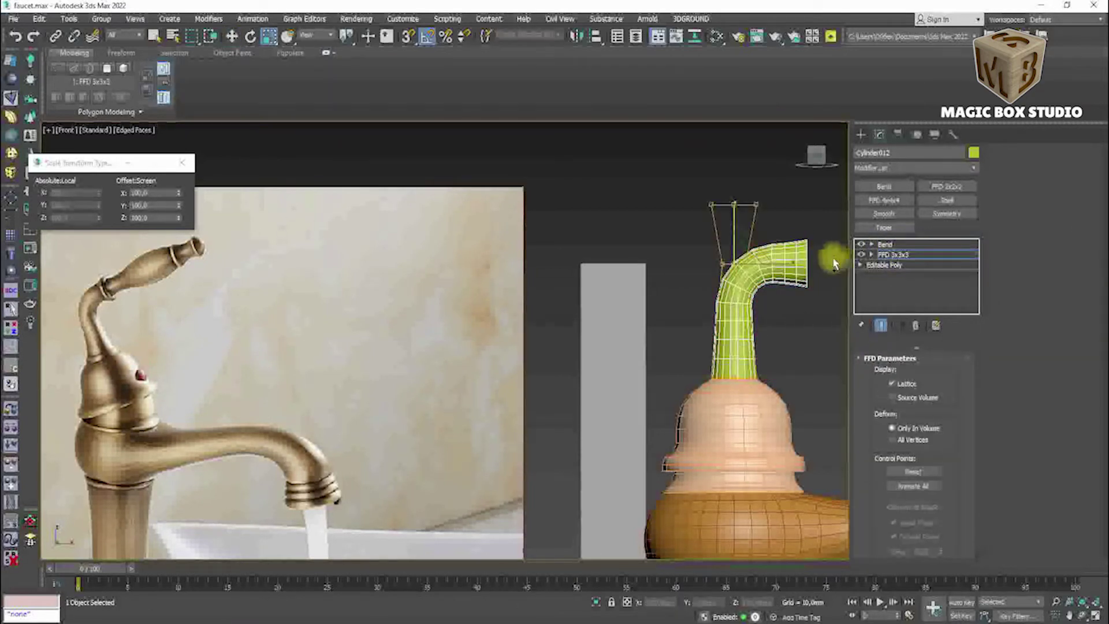
key("ctrl+z")
left_click(683, 356)
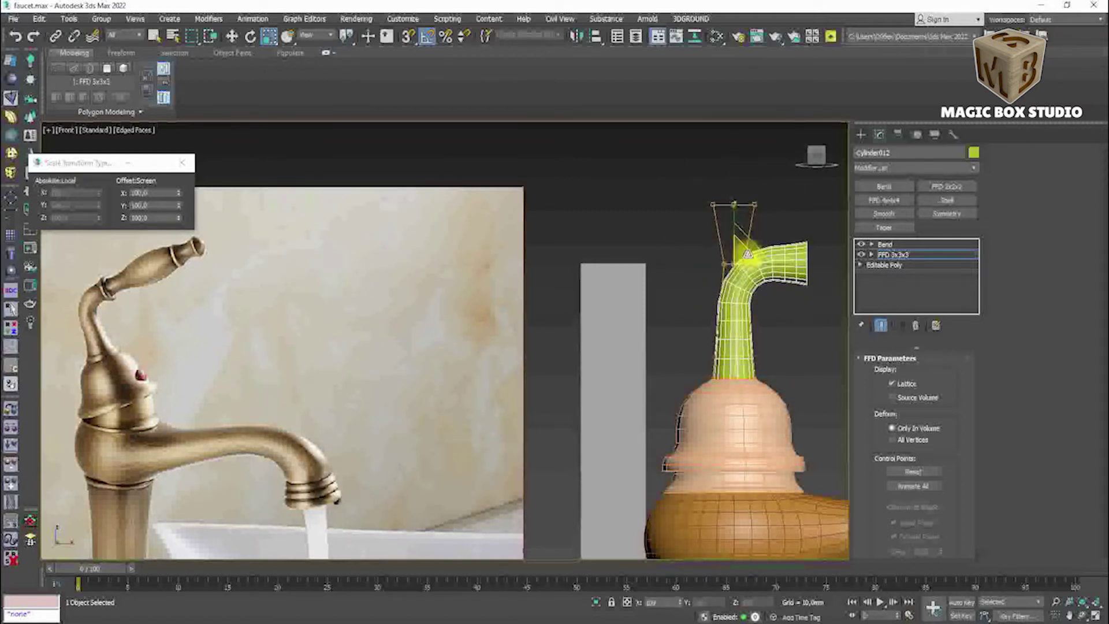
right_click(748, 251)
left_click(816, 382)
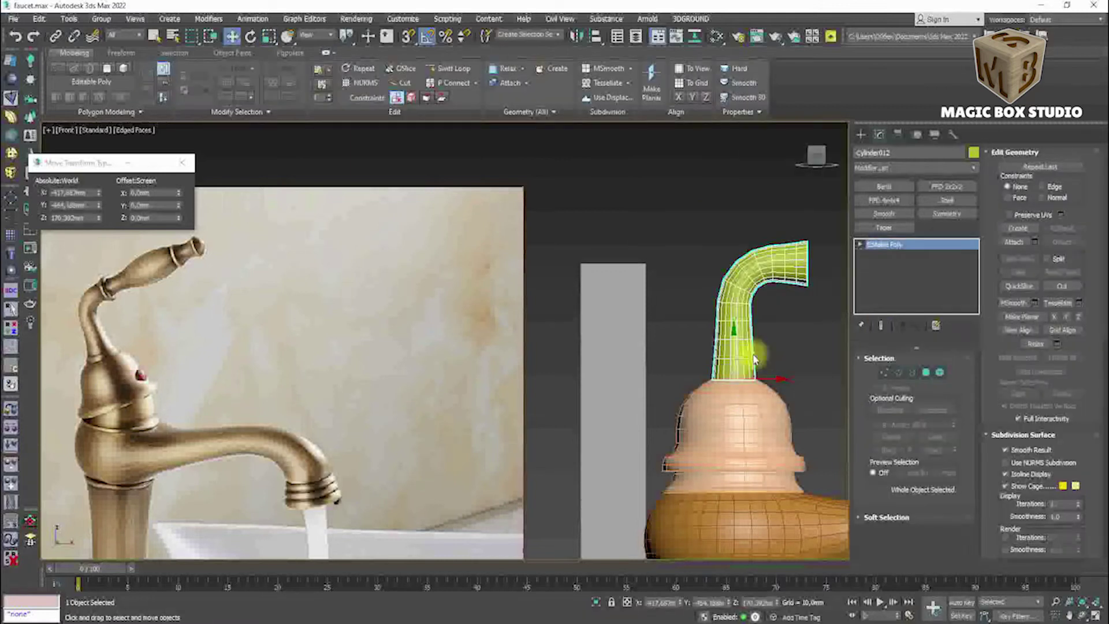
scroll(753, 358, "up", 5)
scroll(706, 357, "down", 5)
scroll(705, 356, "up", 4)
scroll(635, 376, "up", 4)
key("w")
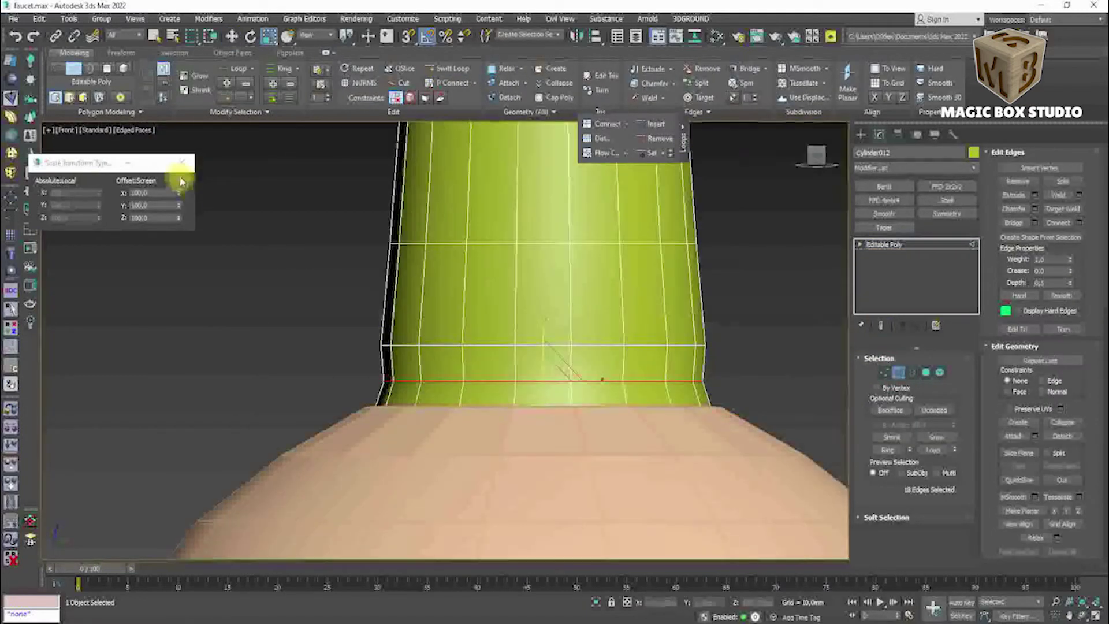
Pick the stem's bottom edge loop and flare it outward into a wider lip.
left_click_drag(214, 13, 153, 103)
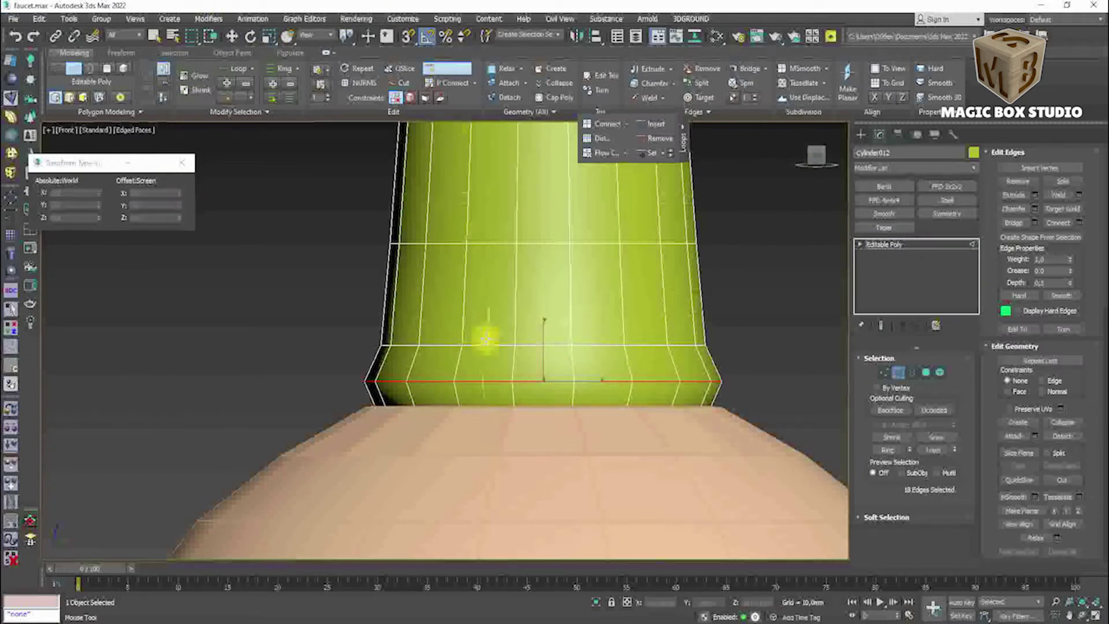
left_click(507, 361)
key("w")
scroll(464, 359, "up", 2)
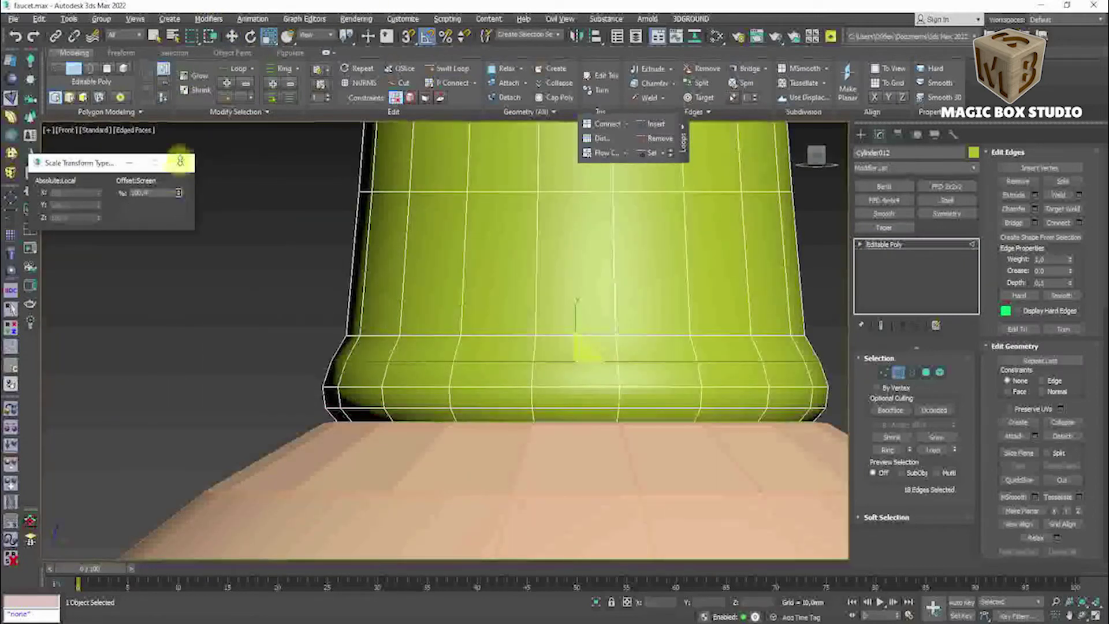
scroll(381, 276, "down", 5)
key("F4")
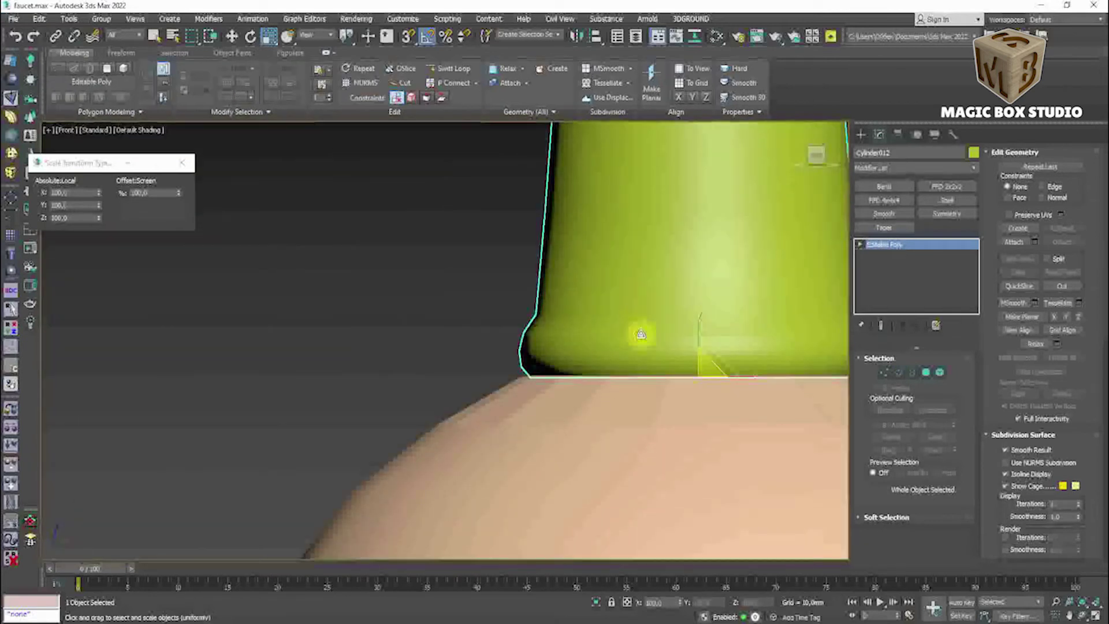
key("F4")
In Edge mode, lower the stem's bottom edge loop slightly onto the dome.
key("2")
key("w")
scroll(587, 301, "up", 2)
scroll(594, 260, "up", 1)
left_click_drag(613, 274, 613, 279)
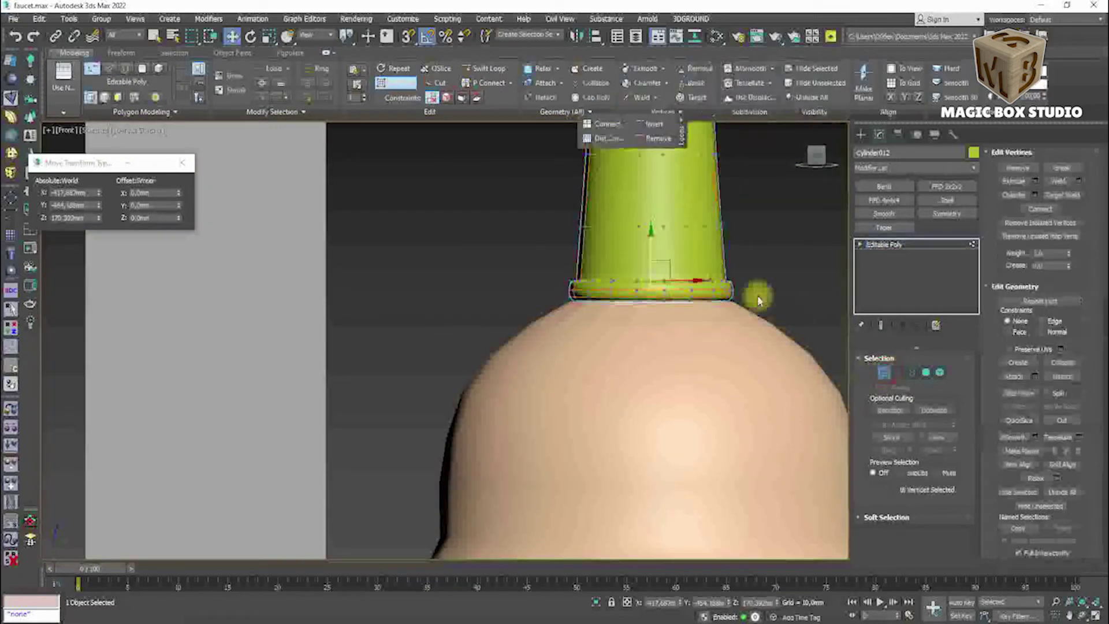
key("F4")
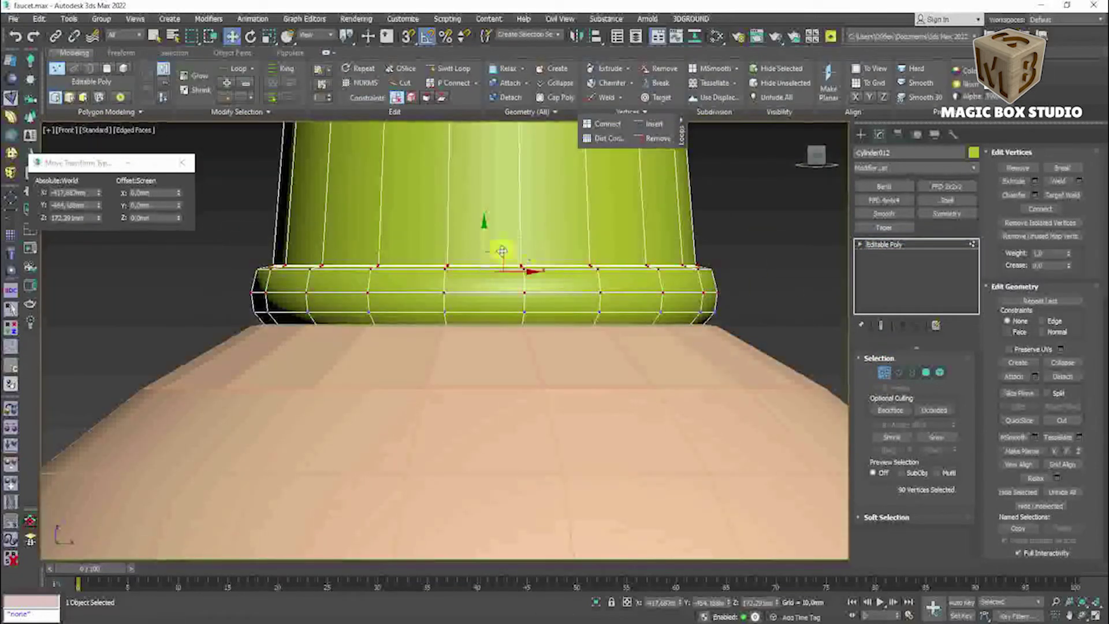
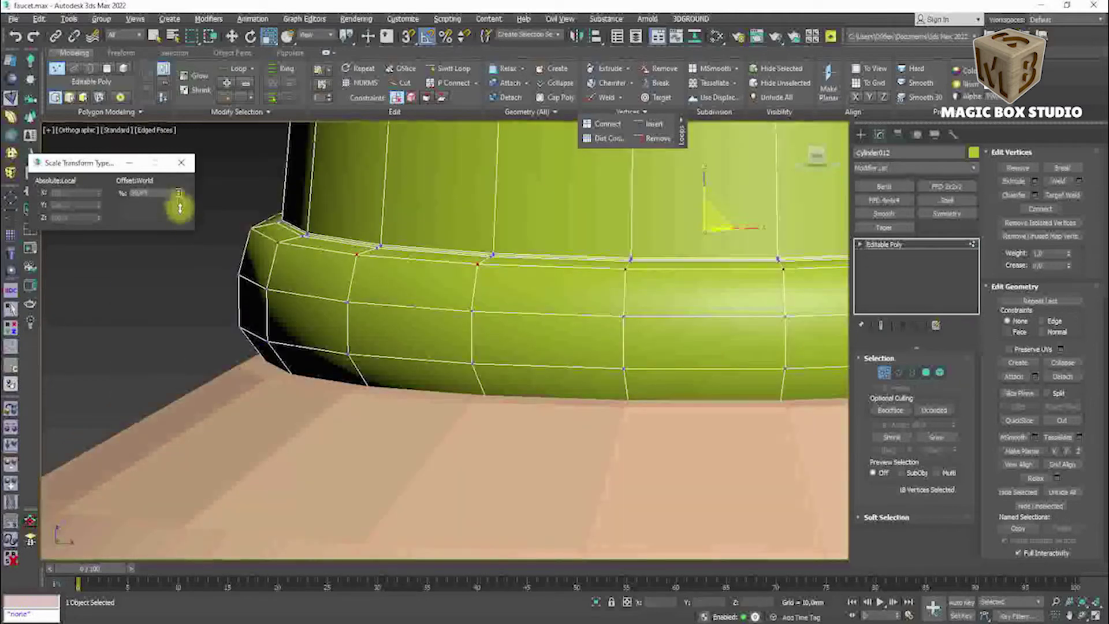
Undo the last scaling of the spout base ring and pan the front view left.
key("ctrl+z")
key("w")
scroll(794, 369, "down", 5)
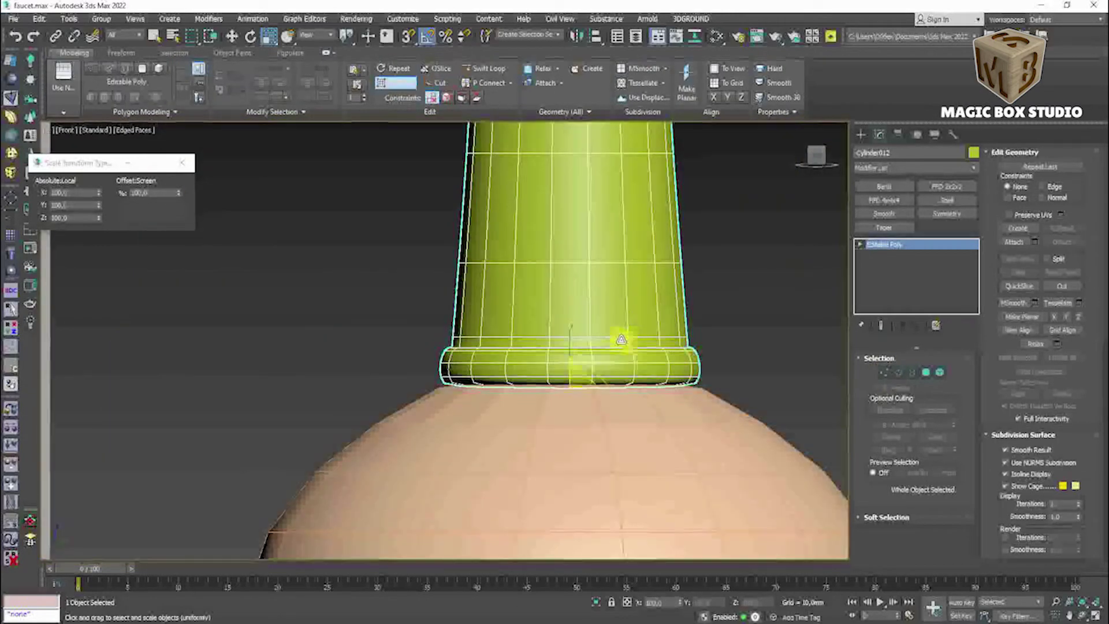
scroll(751, 347, "down", 5)
scroll(722, 341, "up", 2)
scroll(710, 333, "up", 8)
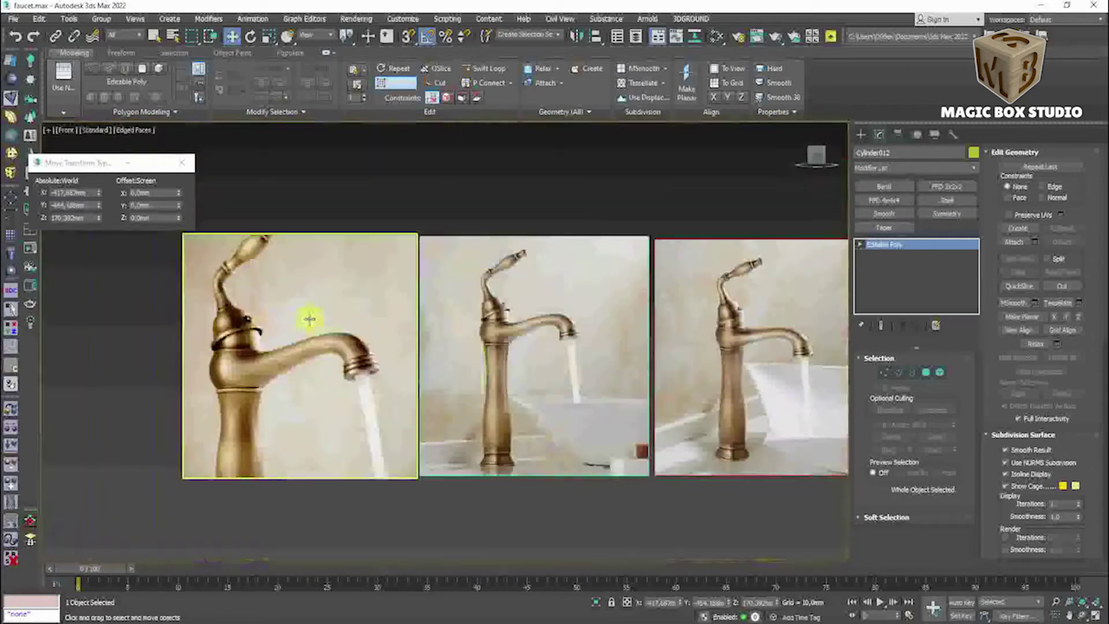
middle_click_drag(711, 333, 460, 340)
scroll(459, 341, "up", 3)
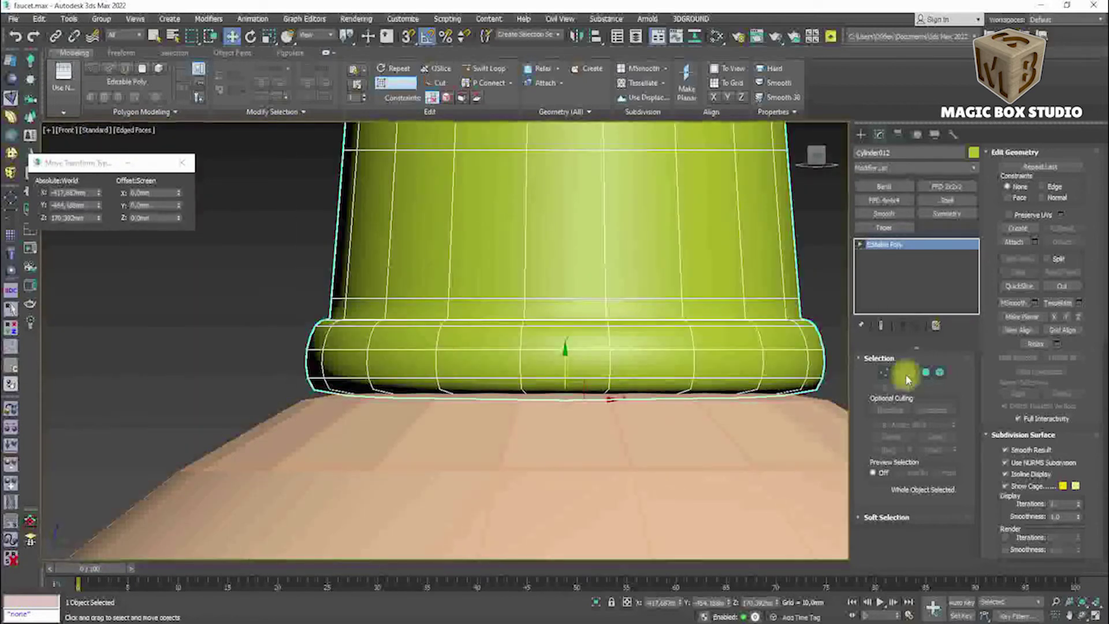
Isolate the spout with Alt+Q and narrow the bottom border of its base.
key("2")
key("alt+q")
scroll(577, 398, "up", 3)
left_click(687, 415)
key("3")
key("f")
key("r")
left_click_drag(472, 320, 472, 316)
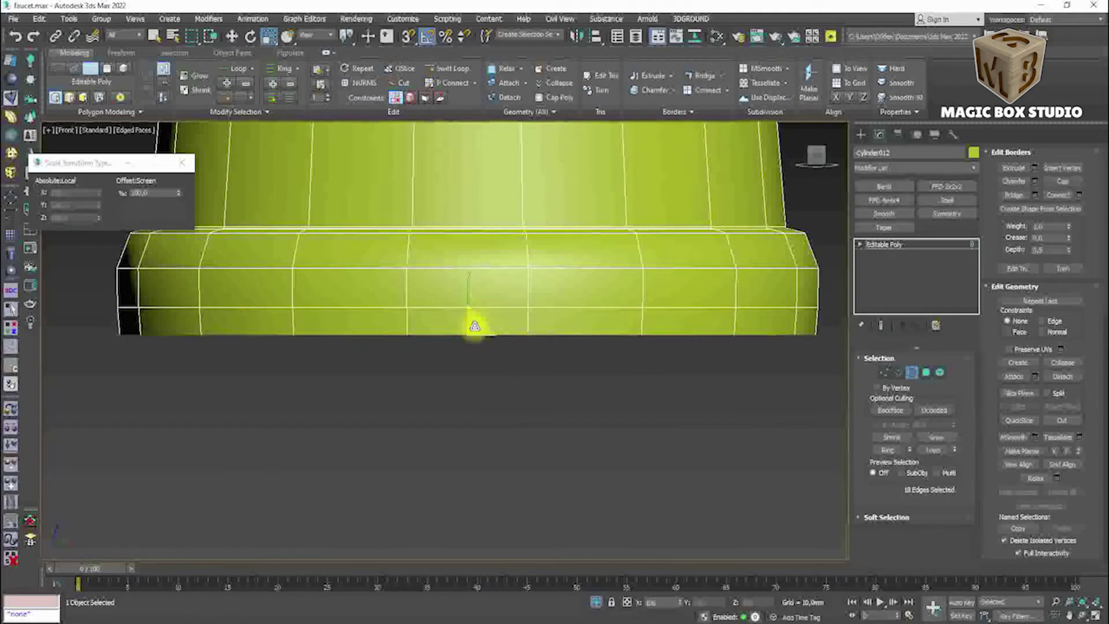
Pick an edge on the spout base, inspect it, and undo the change.
key("2")
left_click(581, 308)
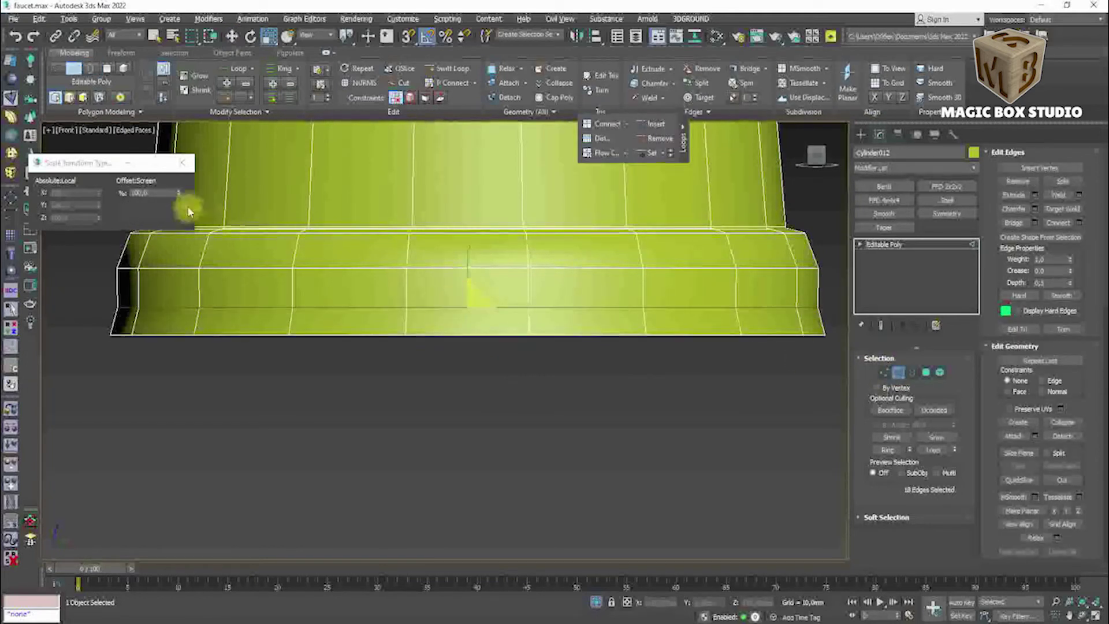
scroll(441, 290, "down", 5)
scroll(462, 300, "down", 5)
scroll(520, 324, "down", 2)
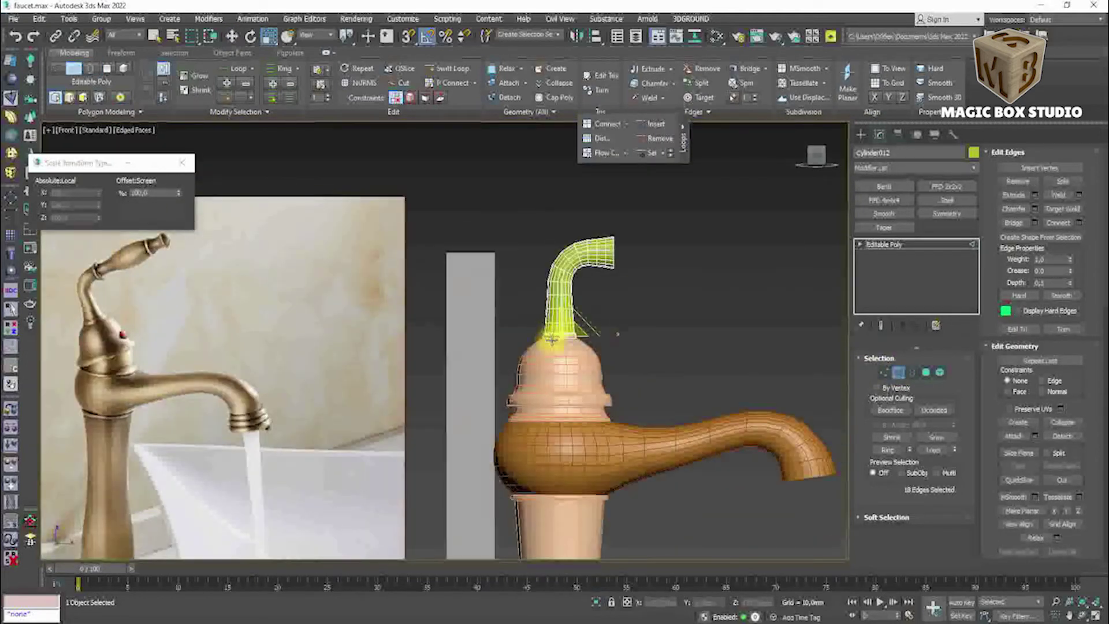
scroll(659, 358, "down", 6)
scroll(659, 358, "up", 10)
scroll(581, 457, "up", 3)
scroll(532, 428, "down", 5)
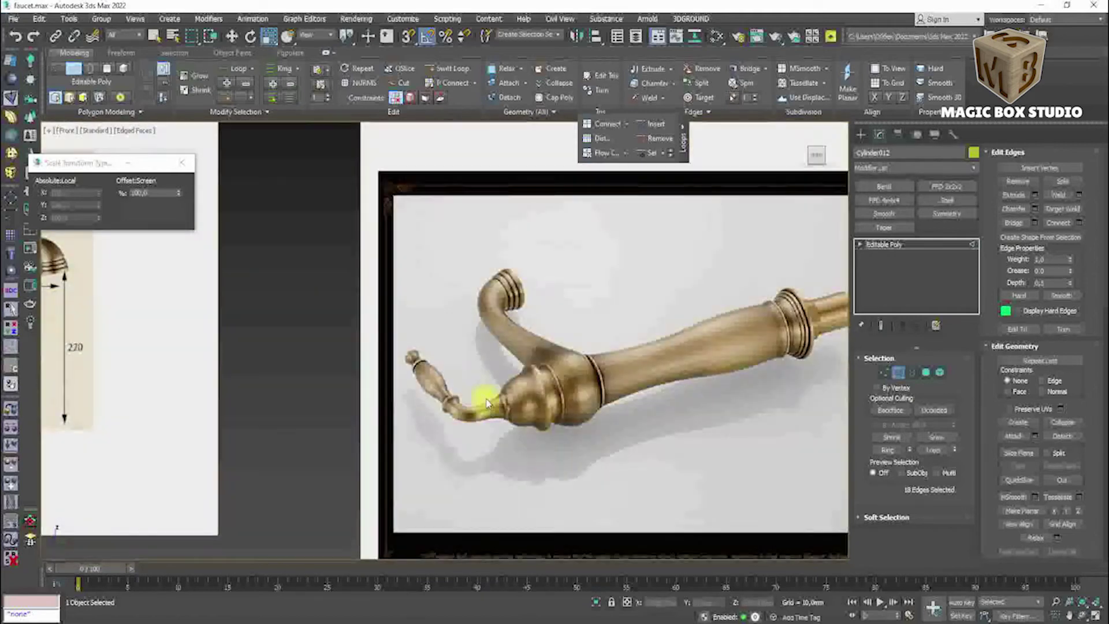
scroll(611, 408, "down", 5)
scroll(581, 359, "up", 5)
scroll(583, 356, "down", 3)
scroll(586, 351, "up", 4)
key("ctrl+z")
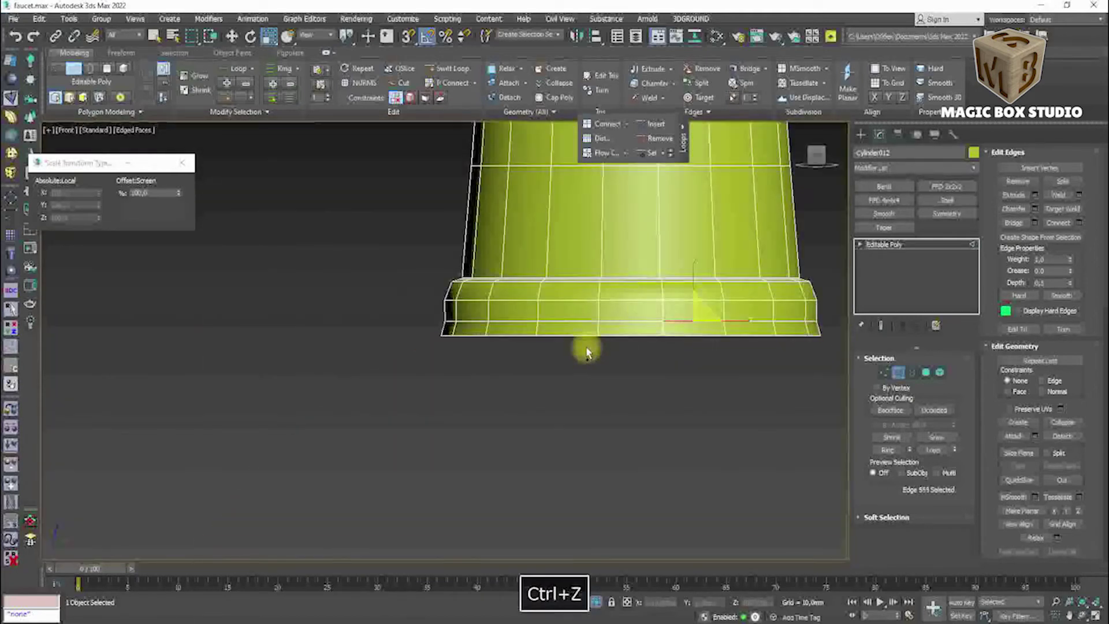
scroll(586, 351, "down", 5)
End isolation and move the two faucet reference photos left beside the model.
key("alt+q")
scroll(387, 413, "up", 5)
scroll(387, 412, "down", 4)
scroll(358, 426, "down", 3)
scroll(285, 376, "up", 6)
scroll(287, 381, "down", 4)
scroll(287, 381, "up", 3)
scroll(519, 398, "down", 4)
scroll(575, 404, "down", 2)
key("w")
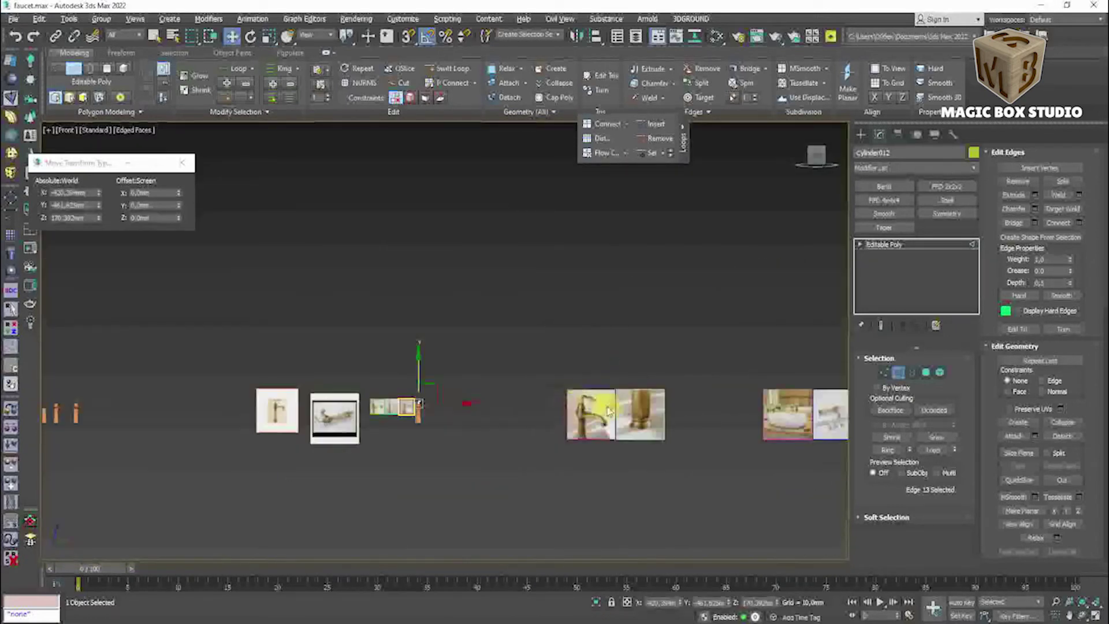
left_click(616, 413)
left_click_drag(616, 414, 471, 413)
Select the spout base's vertex ring, try moving it, and undo the move.
scroll(462, 379, "up", 4)
scroll(374, 388, "up", 2)
scroll(322, 375, "up", 5)
scroll(641, 379, "up", 5)
left_click(664, 323)
left_click(884, 372)
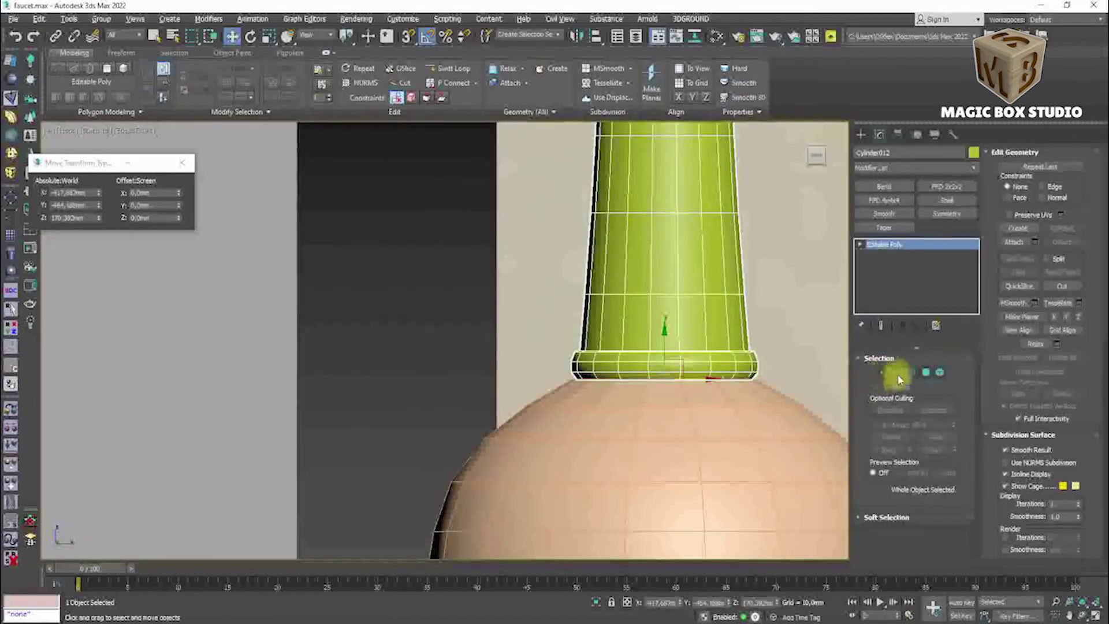
left_click_drag(516, 302, 816, 371)
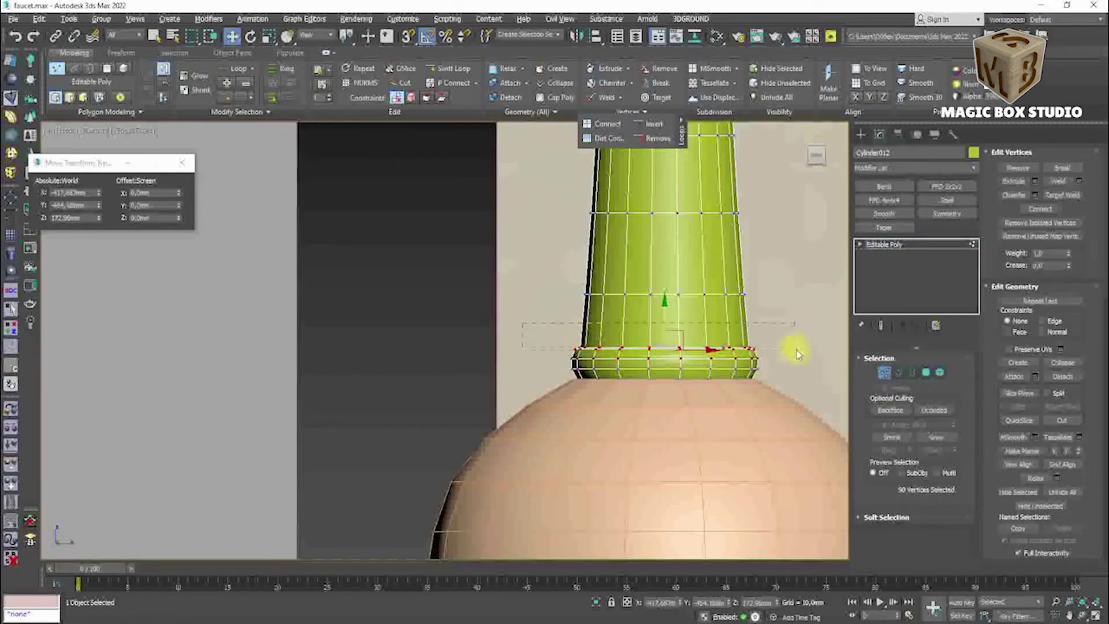
scroll(664, 318, "down", 2)
scroll(710, 330, "down", 3)
scroll(697, 340, "down", 2)
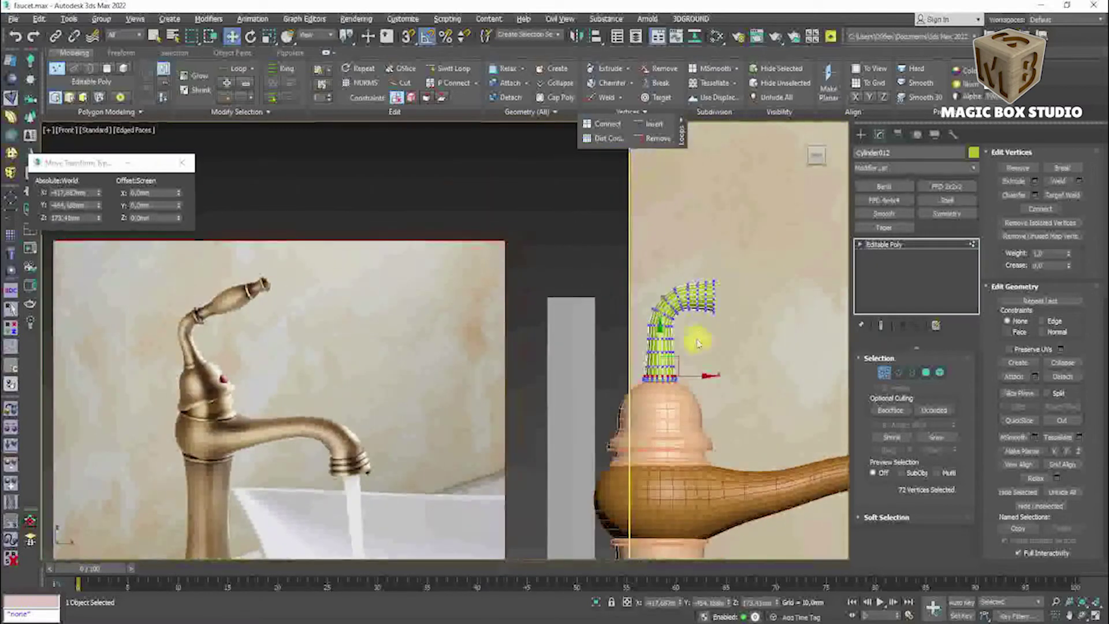
middle_click_drag(714, 294, 369, 327)
scroll(369, 327, "up", 5)
scroll(324, 347, "down", 5)
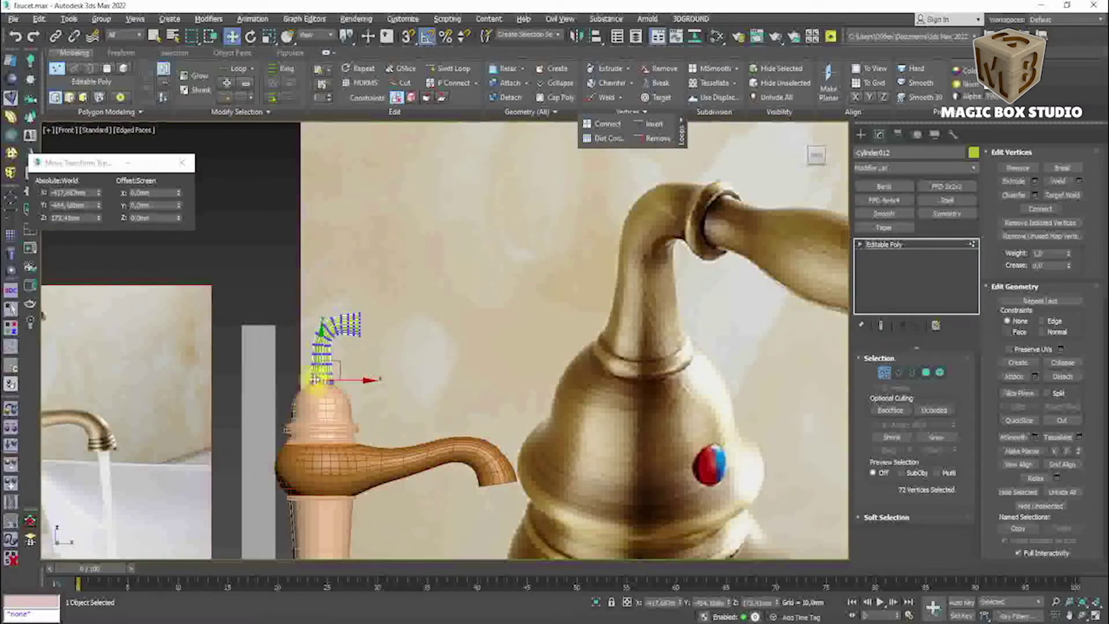
scroll(377, 414, "up", 5)
key("ctrl+z")
scroll(377, 414, "down", 1)
Return to edge mode with polygon edges shown over the shading (F4).
key("1")
scroll(643, 397, "down", 4)
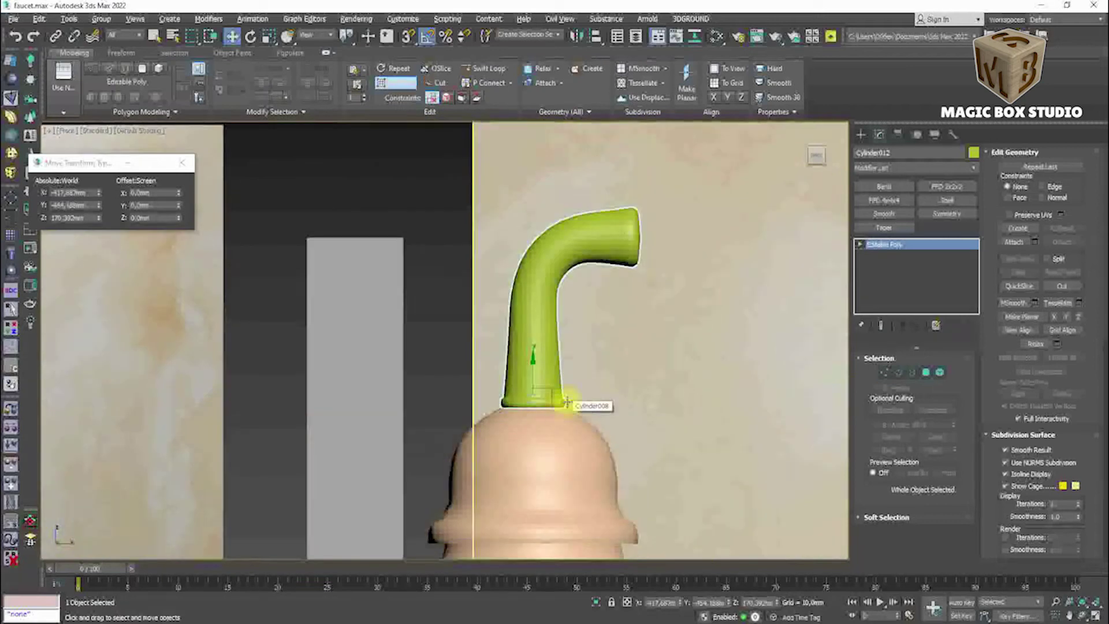
scroll(342, 383, "up", 4)
scroll(342, 383, "up", 3)
scroll(370, 347, "down", 3)
scroll(370, 347, "up", 4)
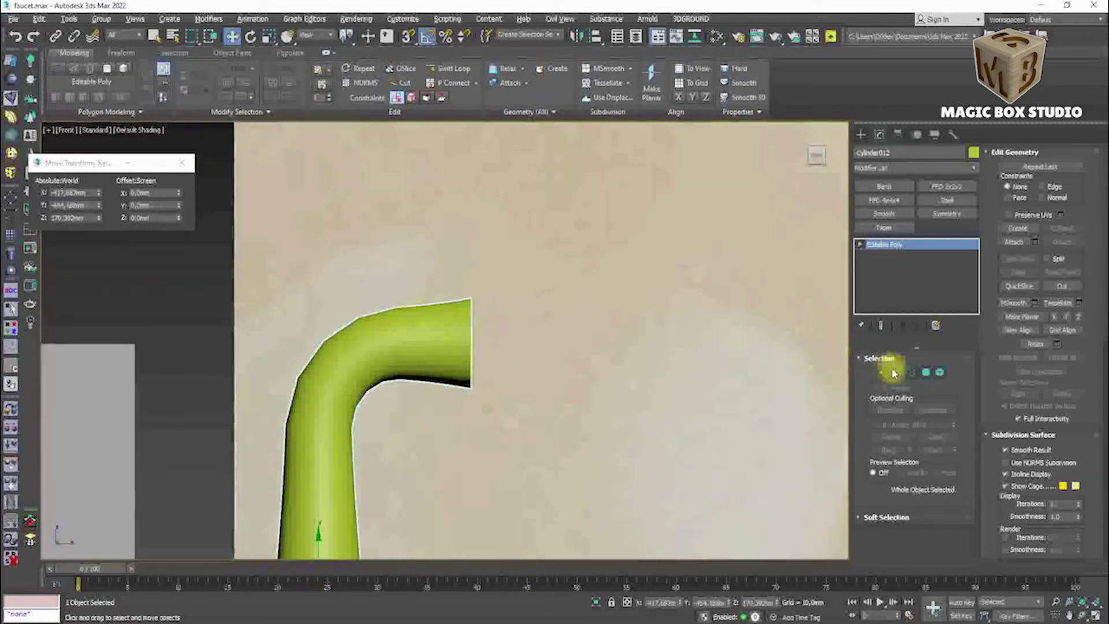
key("2")
key("F4")
scroll(470, 293, "down", 4)
scroll(435, 299, "up", 5)
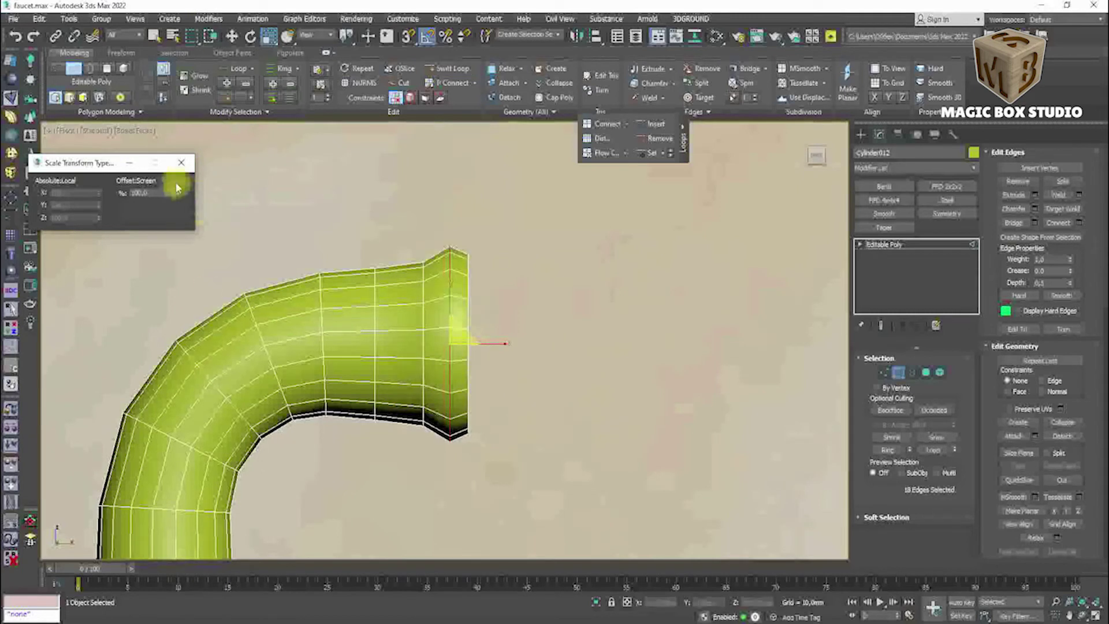
Chamfer the end edge loops of the spout's open tip.
key("ctrl+shift+c")
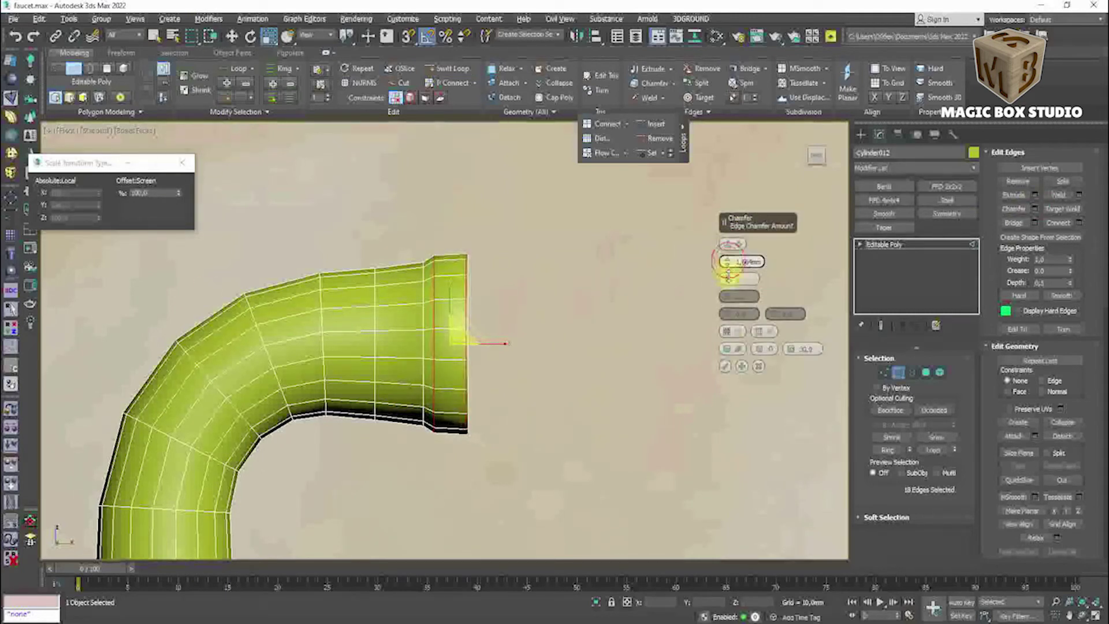
left_click(725, 366)
key("w")
scroll(445, 341, "down", 5)
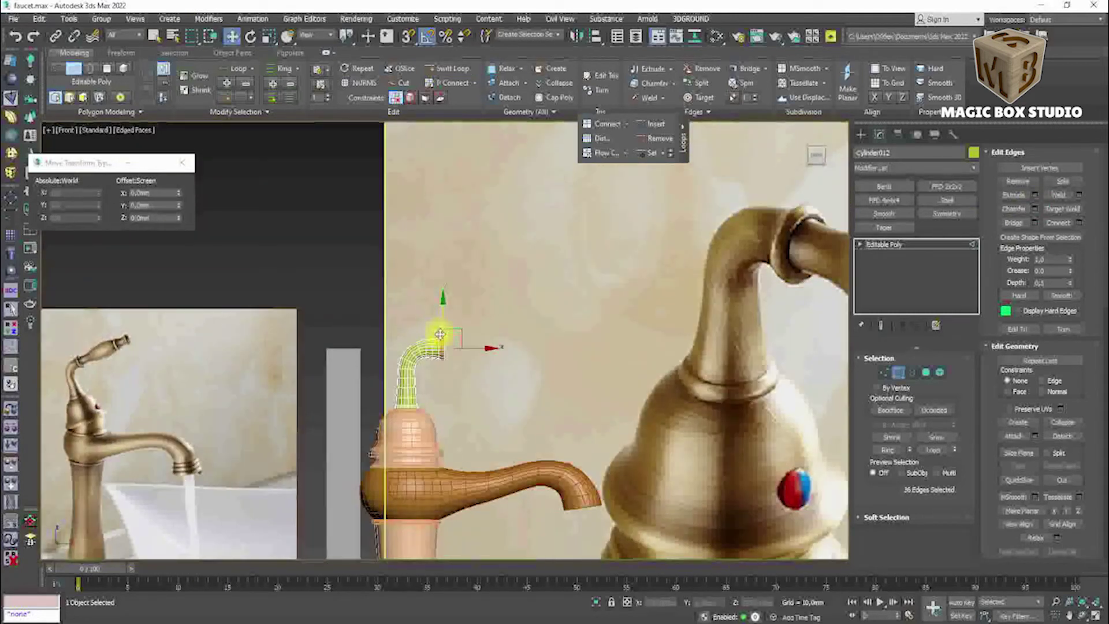
scroll(445, 329, "down", 3)
middle_click_drag(446, 330, 305, 321)
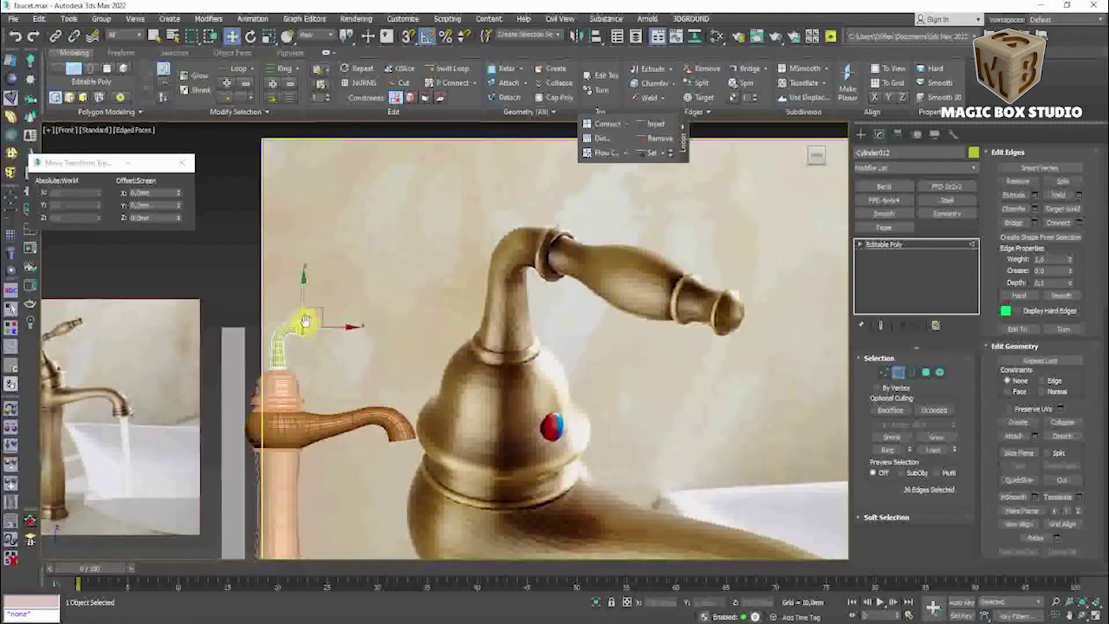
scroll(292, 329, "up", 5)
key("F4")
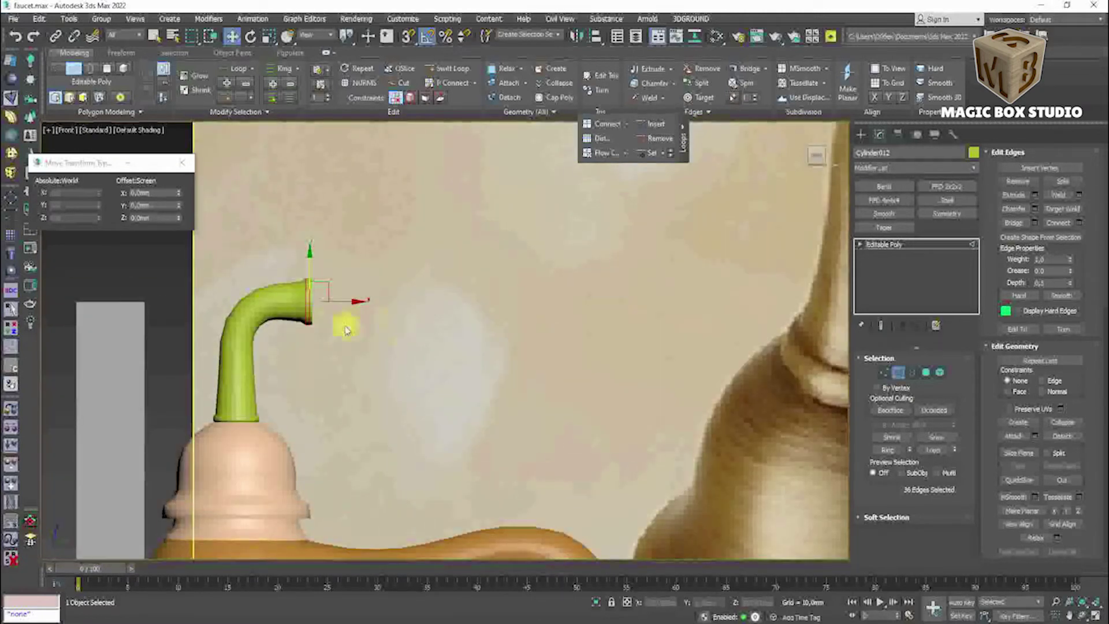
scroll(346, 329, "down", 3)
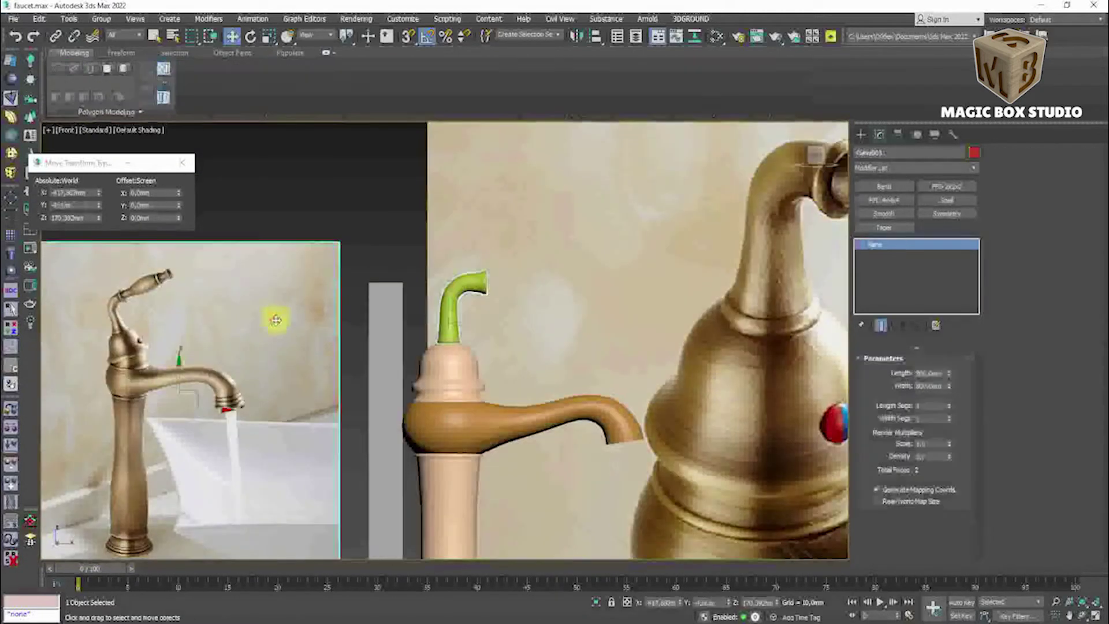
Move reference photo Plane003 over the faucet model, then reselect the spout in vertex mode.
mouse_move(277, 314)
left_mouse_down()
mouse_move(538, 381)
mouse_move(560, 438)
mouse_move(625, 460)
mouse_move(512, 349)
left_mouse_up()
scroll(512, 350, "up", 5)
left_click(343, 277)
scroll(387, 373, "up", 4)
key("F4")
left_click(882, 377)
middle_click_drag(253, 420, 215, 415)
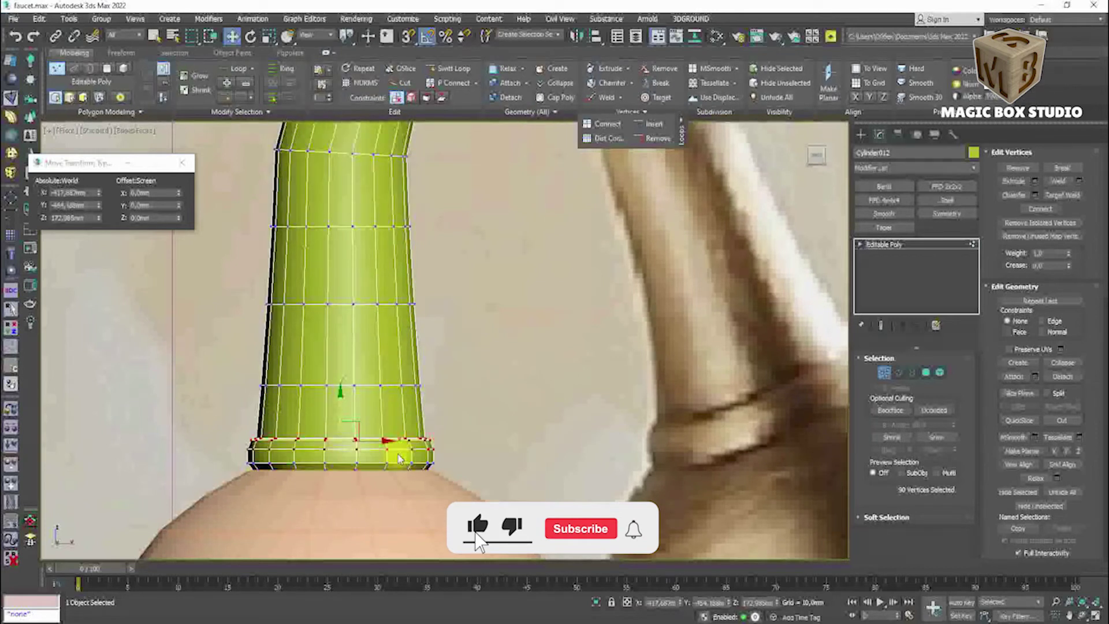
Remove the selected spout edges cleanly with Ctrl+Backspace.
key("2")
scroll(315, 450, "up", 5)
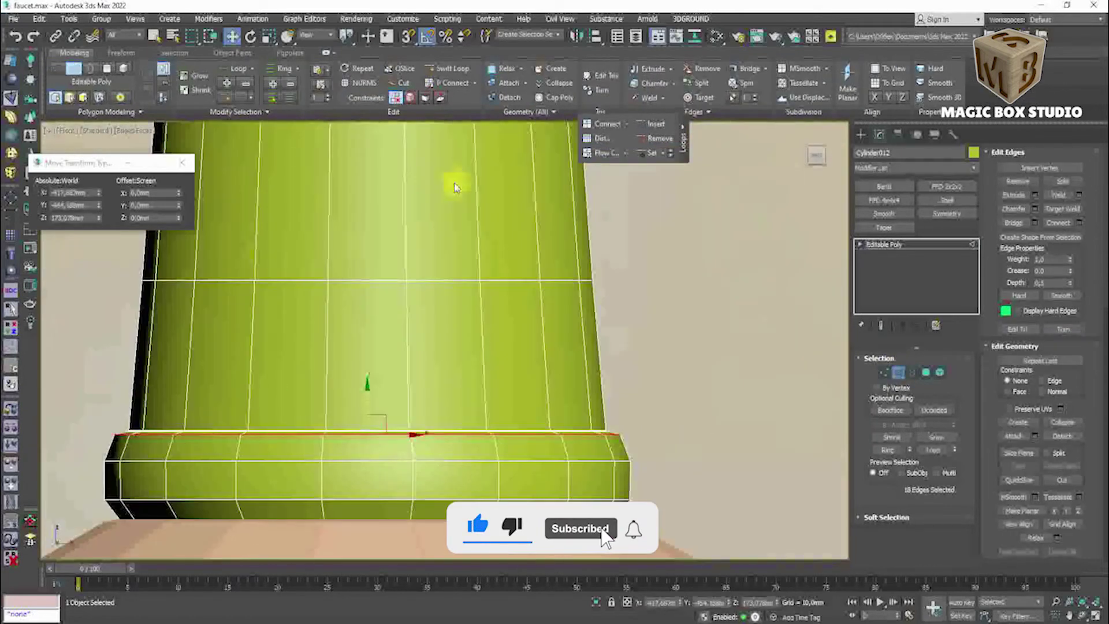
key("r")
scroll(249, 422, "up", 5)
key("ctrl+BackSpace")
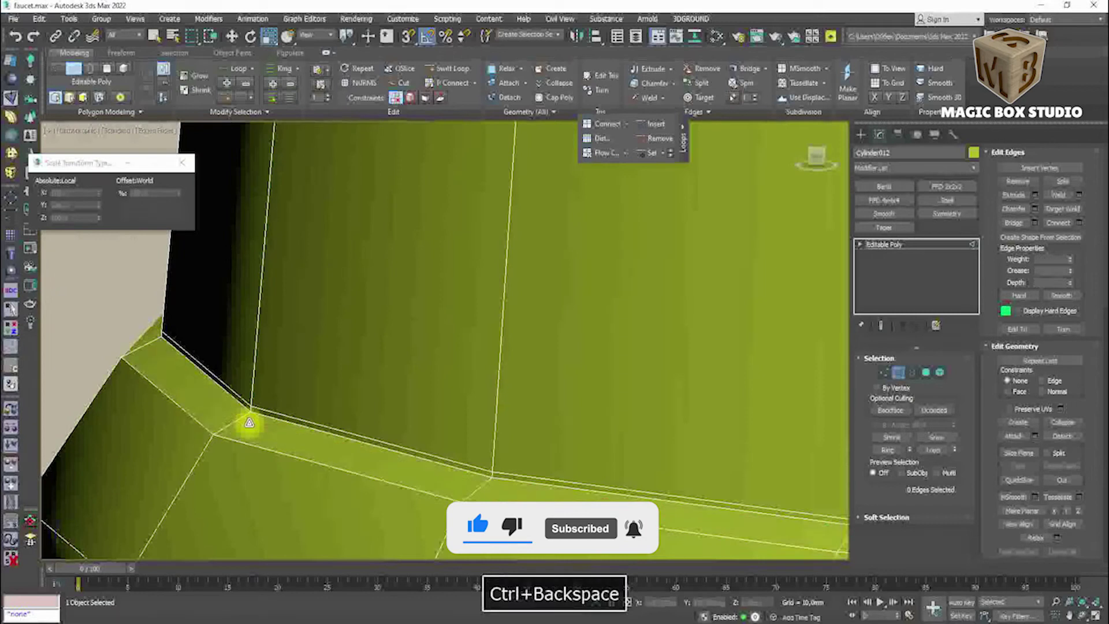
scroll(248, 422, "down", 5)
key("w")
key("f")
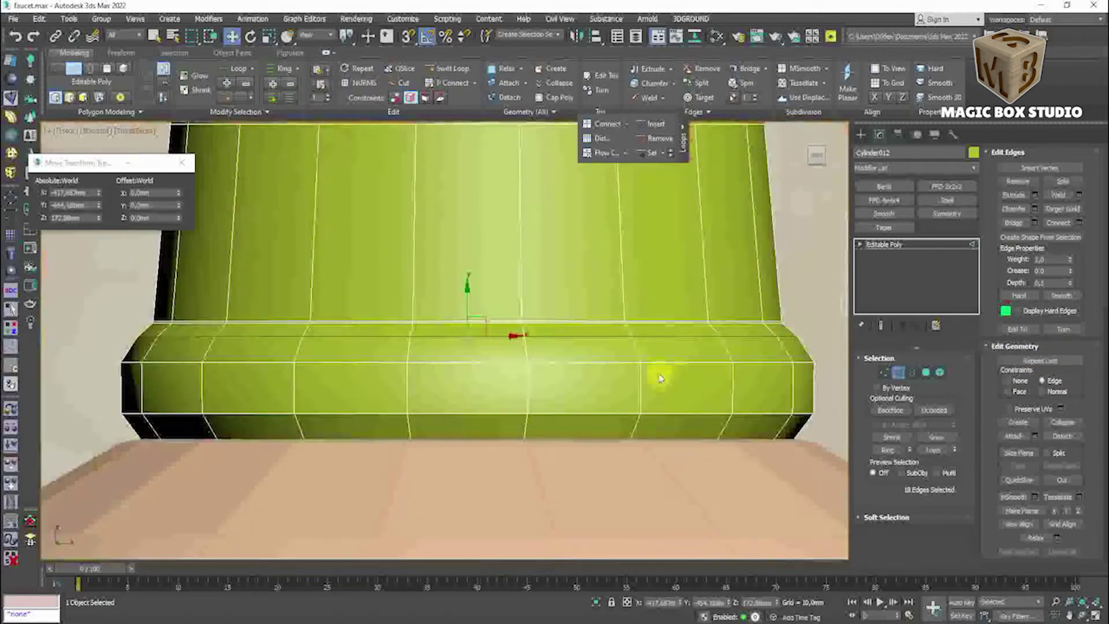
scroll(667, 381, "down", 5)
key("2")
key("F4")
Check the spout in perspective and front views and enlarge it slightly.
key("p")
scroll(364, 389, "up", 5)
key("F4")
scroll(290, 398, "up", 3)
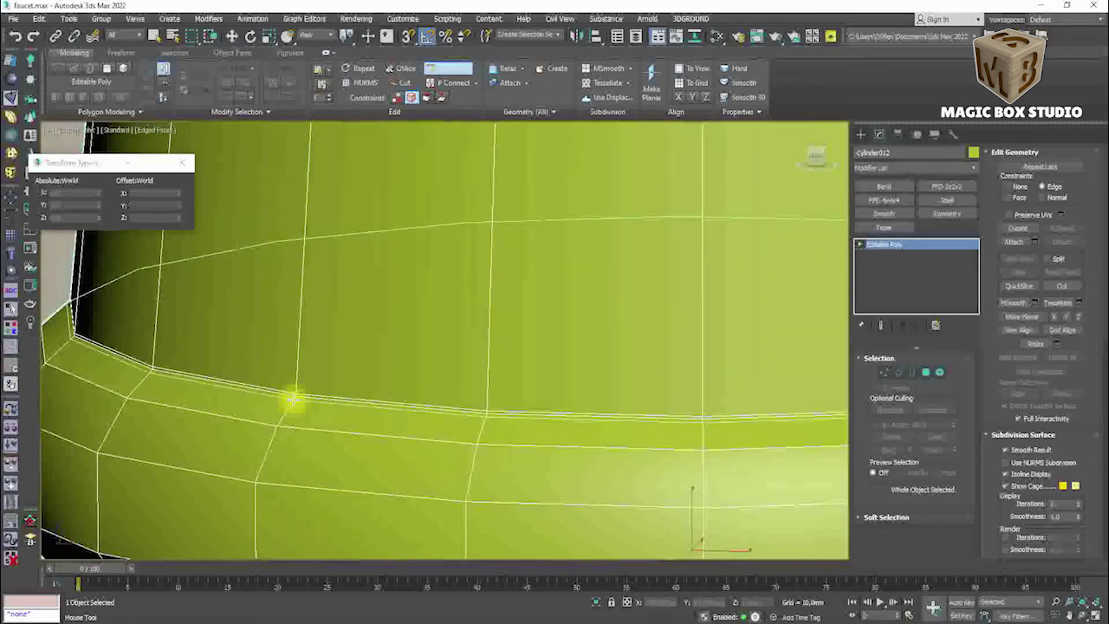
scroll(293, 398, "down", 5)
key("u")
key("F4")
scroll(296, 388, "down", 5)
scroll(290, 399, "down", 4)
scroll(282, 386, "up", 3)
key("f")
scroll(427, 370, "down", 3)
scroll(444, 346, "up", 5)
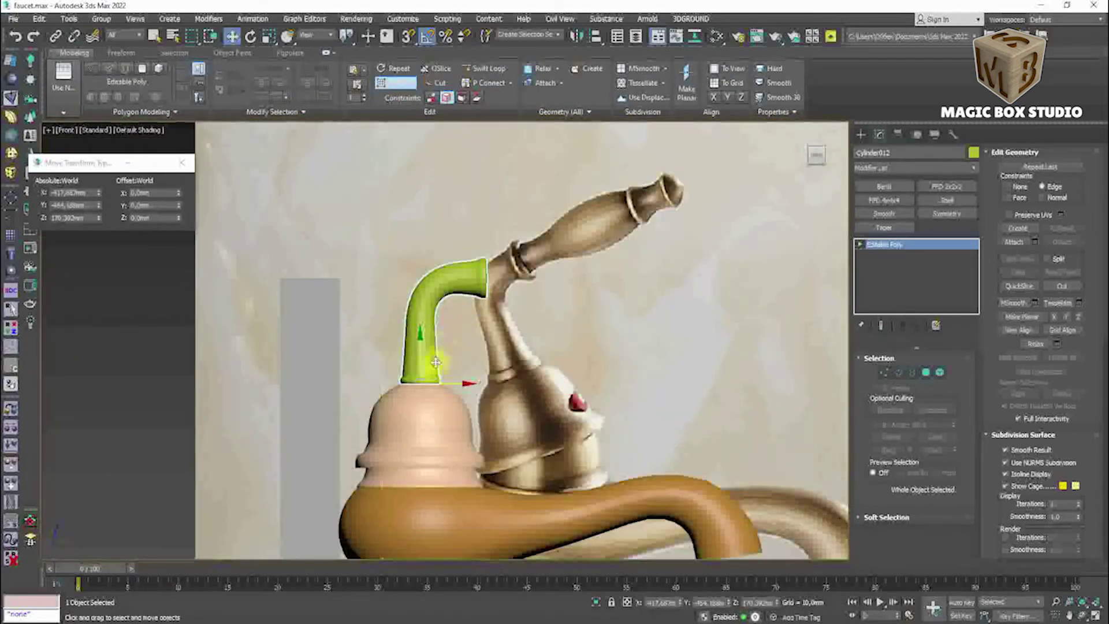
scroll(443, 346, "up", 2)
key("r")
left_click_drag(427, 386, 428, 382)
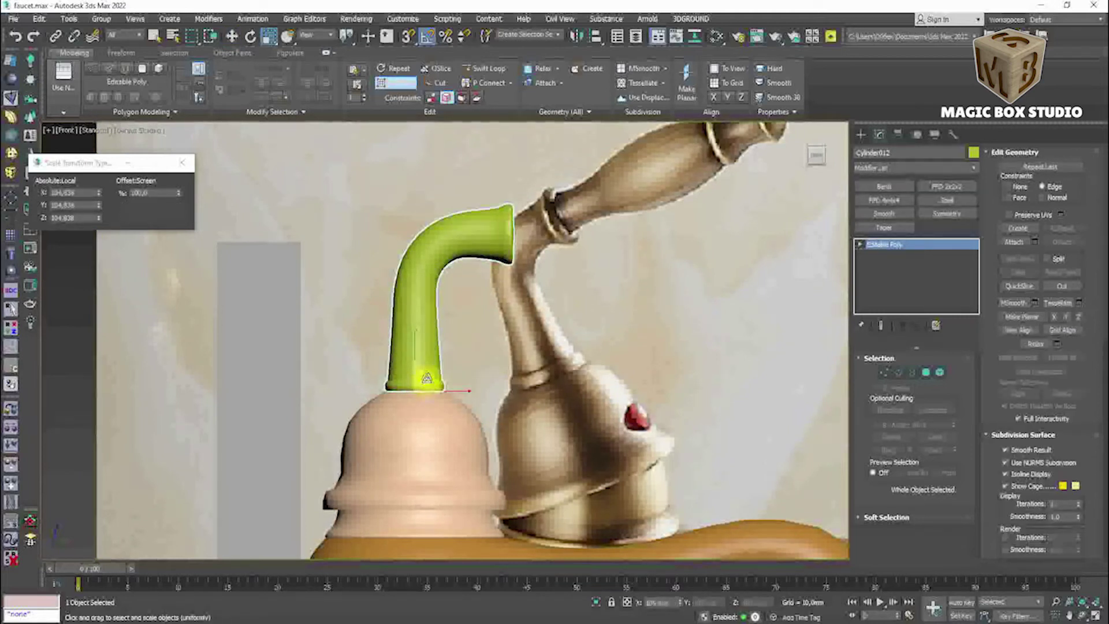
Select the spout's base vertex ring and adjust its Scale Type-In percentage.
scroll(416, 373, "up", 5)
scroll(407, 406, "down", 2)
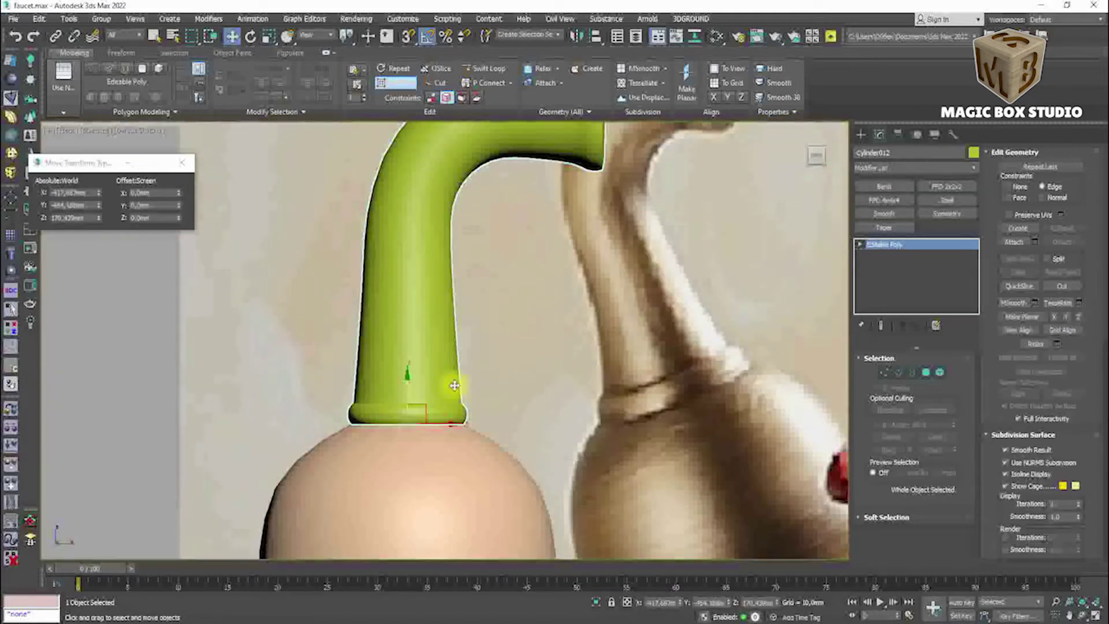
key("F4")
left_click(422, 377)
left_click(423, 377)
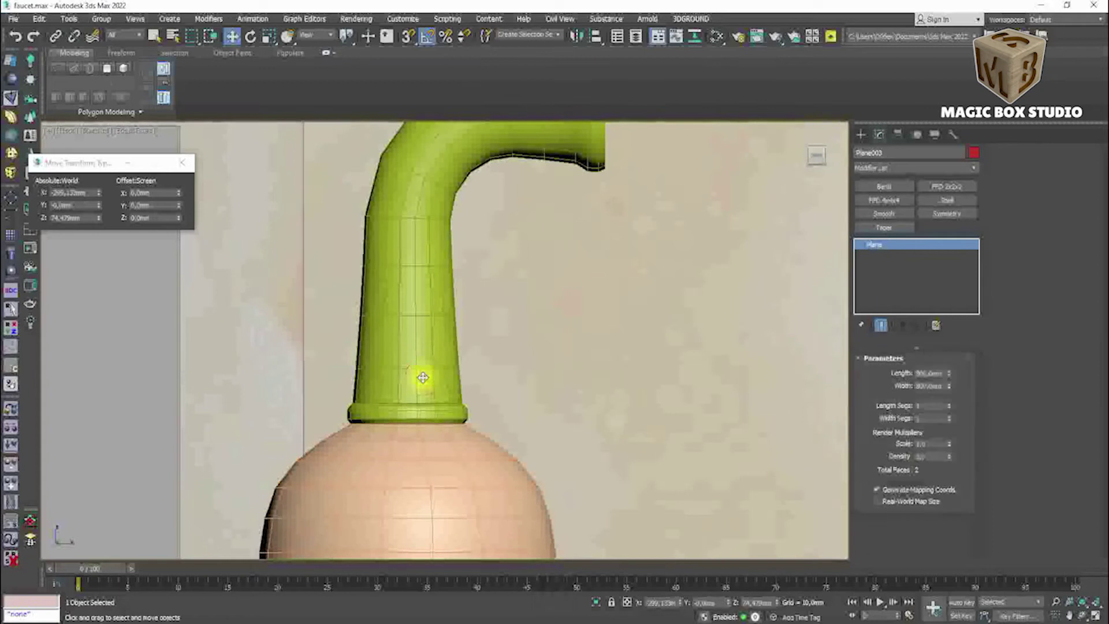
left_click(421, 357)
scroll(429, 389, "up", 3)
key("1")
key("r")
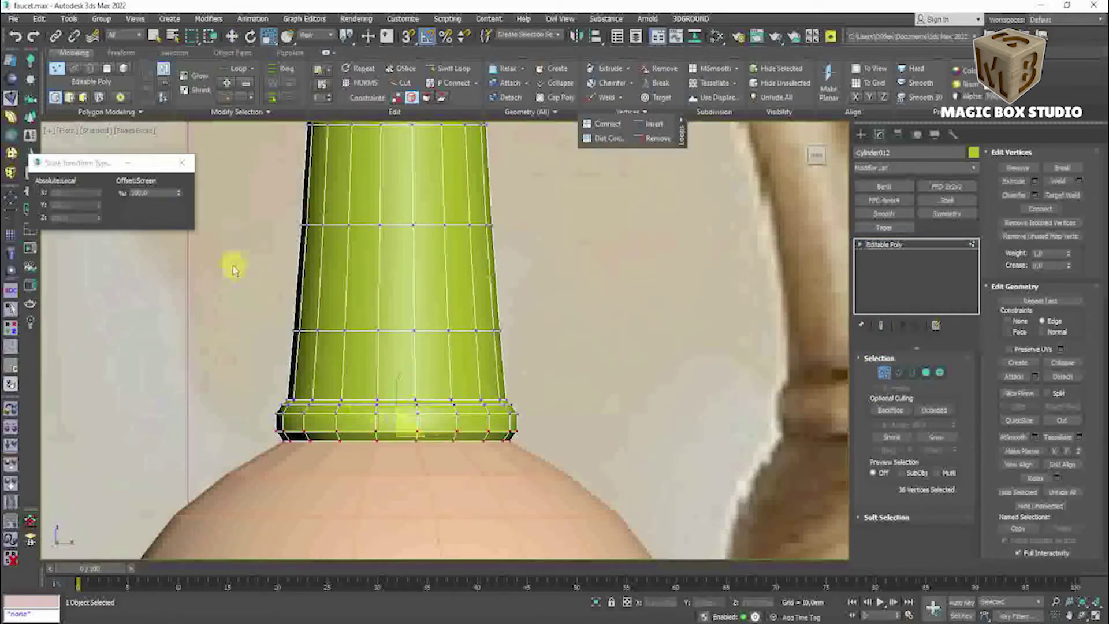
left_click(180, 182)
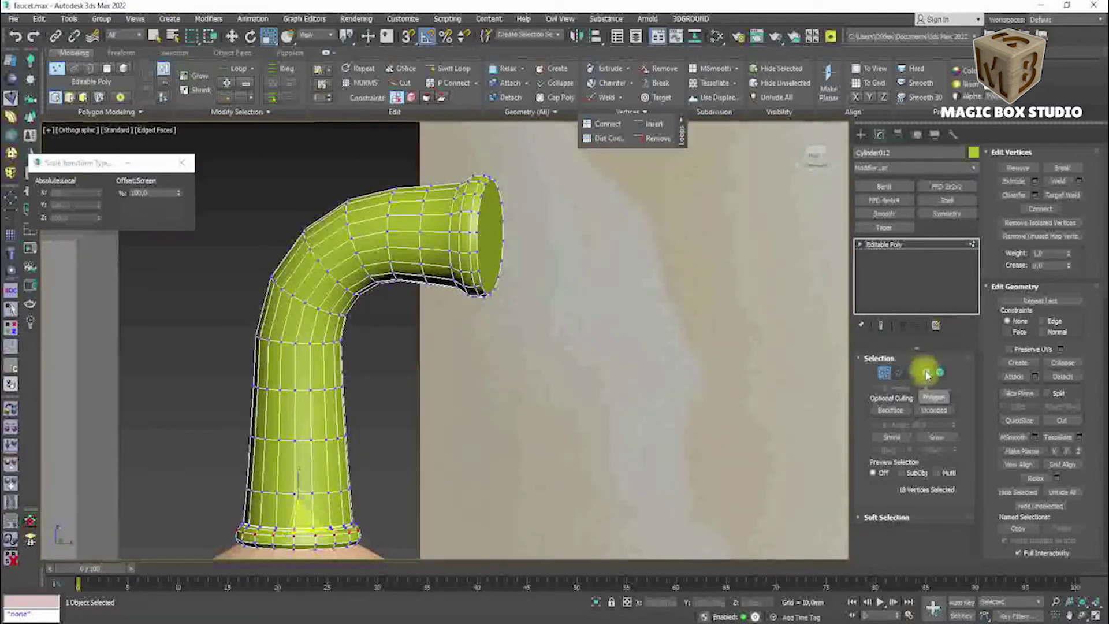
Scale the spout tip's rim edges down to about 95% to narrow the flare.
left_click(926, 373)
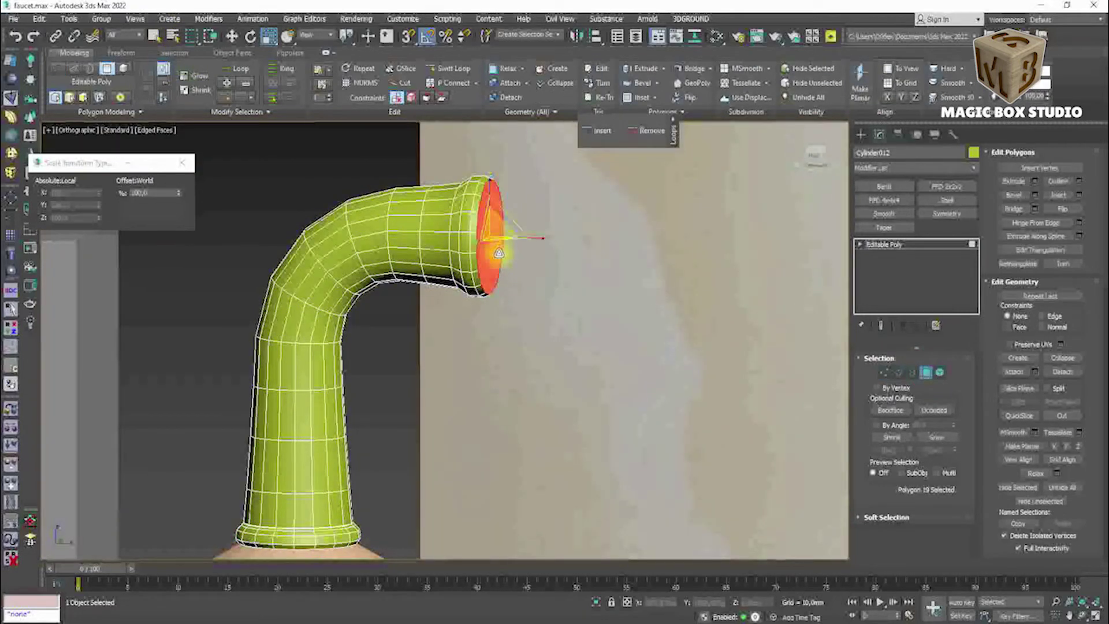
left_click(926, 373)
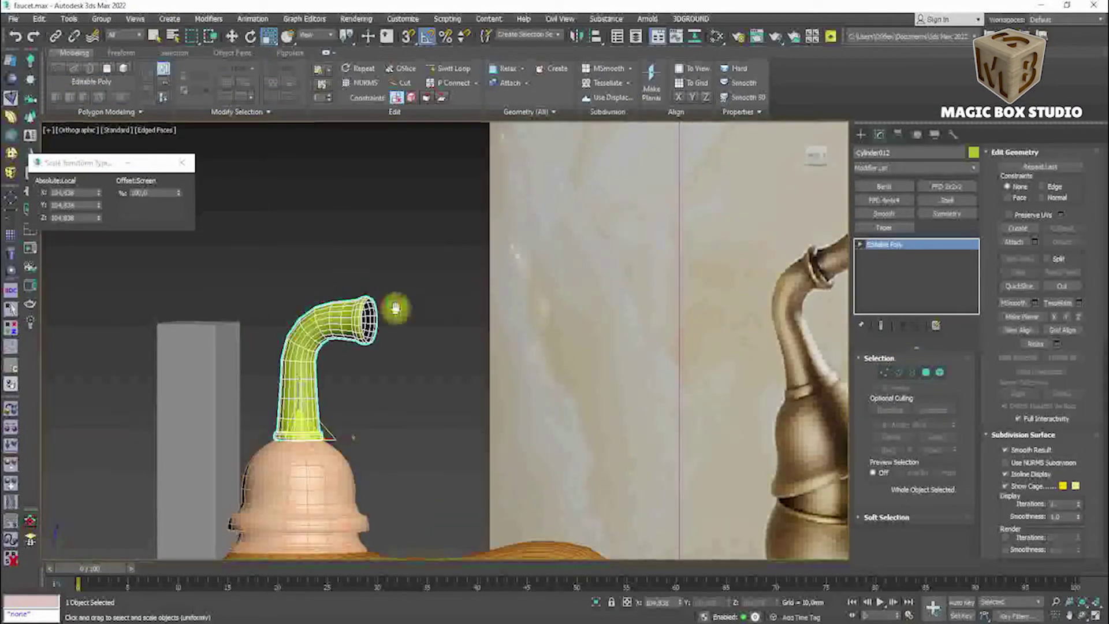
key("f")
scroll(405, 347, "up", 2)
scroll(404, 347, "up", 2)
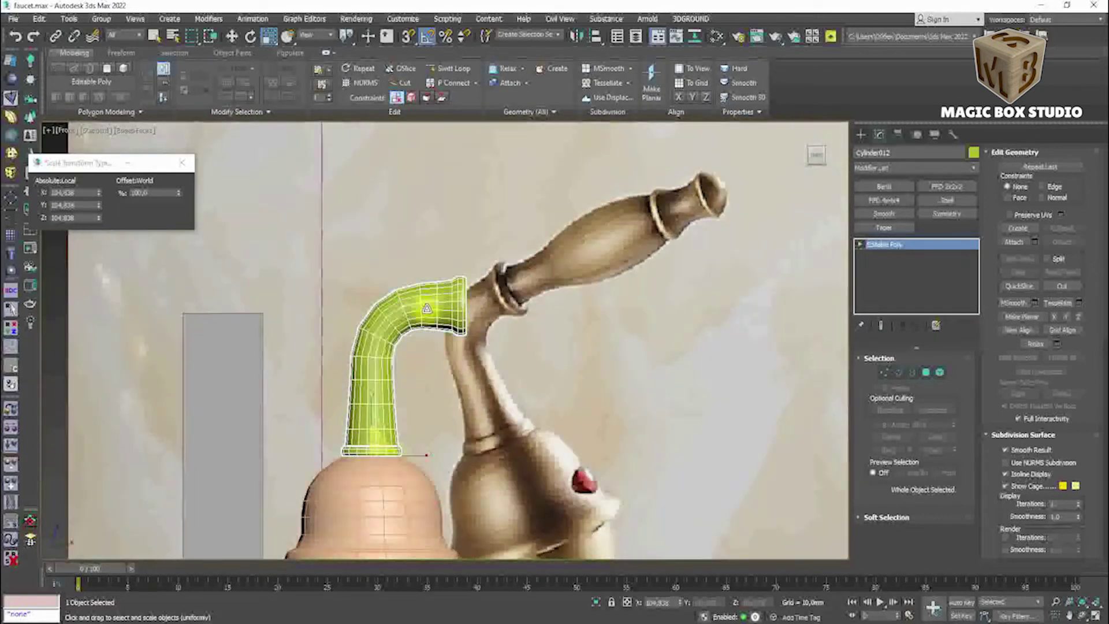
scroll(404, 346, "up", 2)
left_click(899, 372)
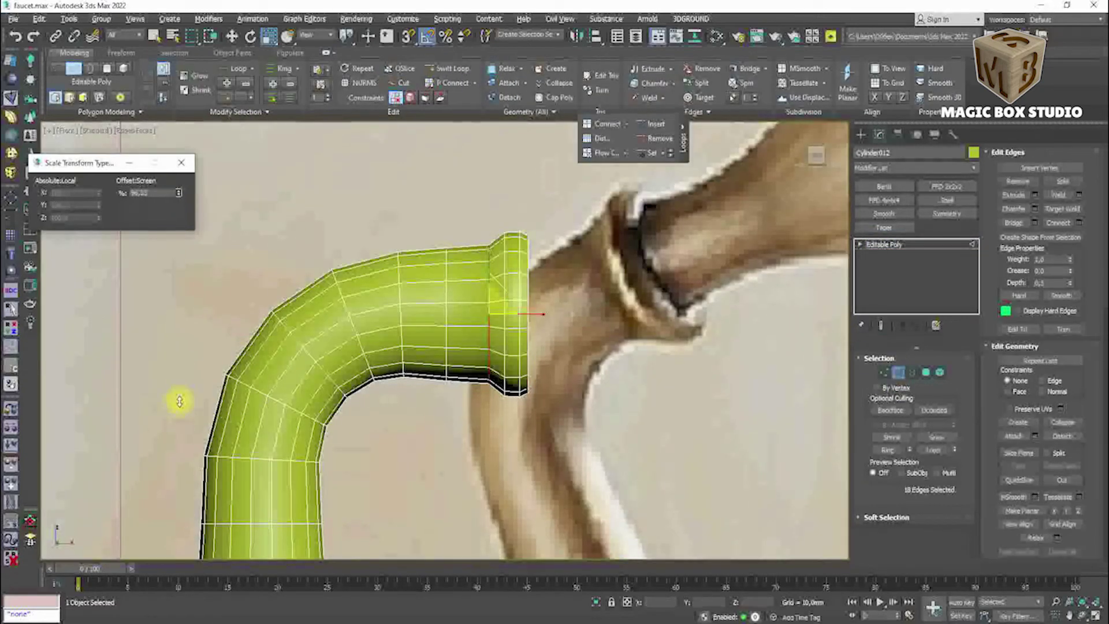
left_click_drag(183, 468, 183, 471)
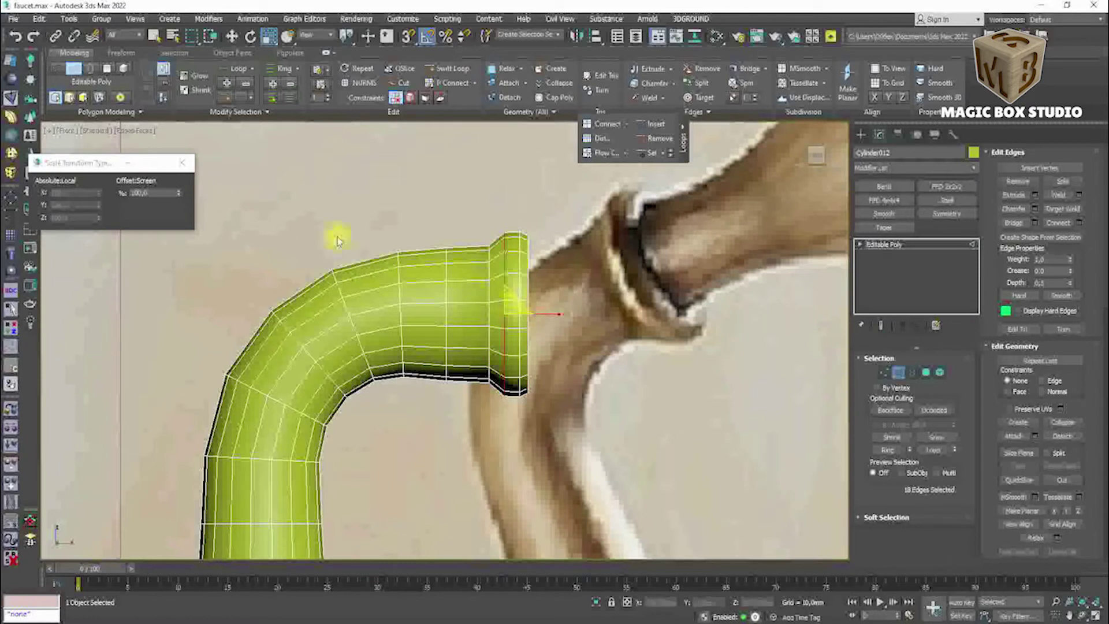
Inspect the spout's open border from the front and from inside the opening.
middle_click_drag(446, 416, 513, 254, "alt")
key("3")
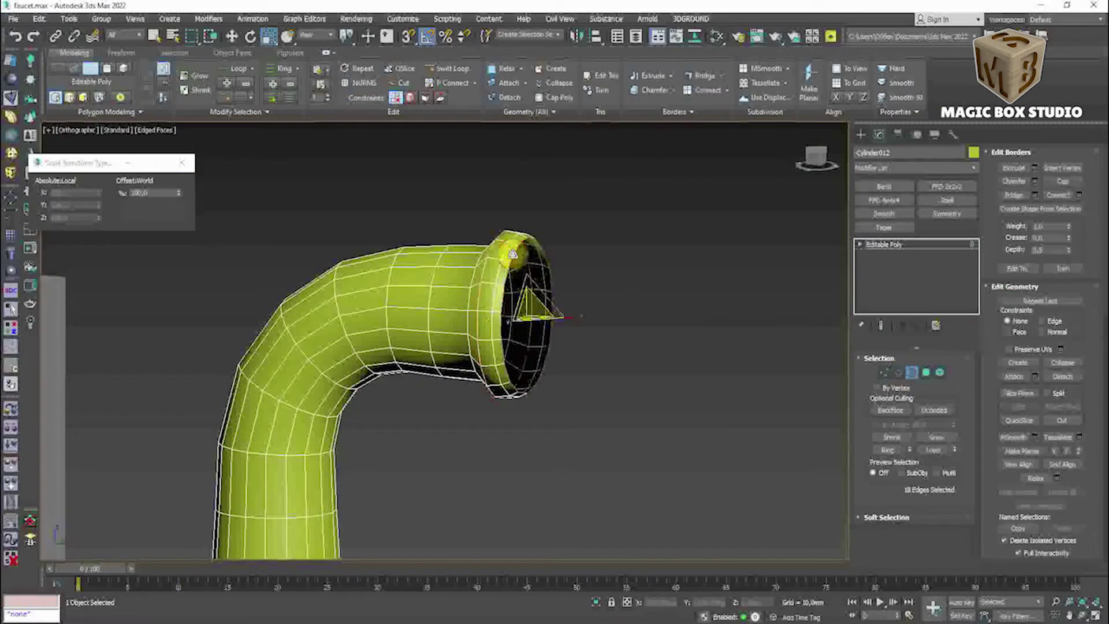
key("f")
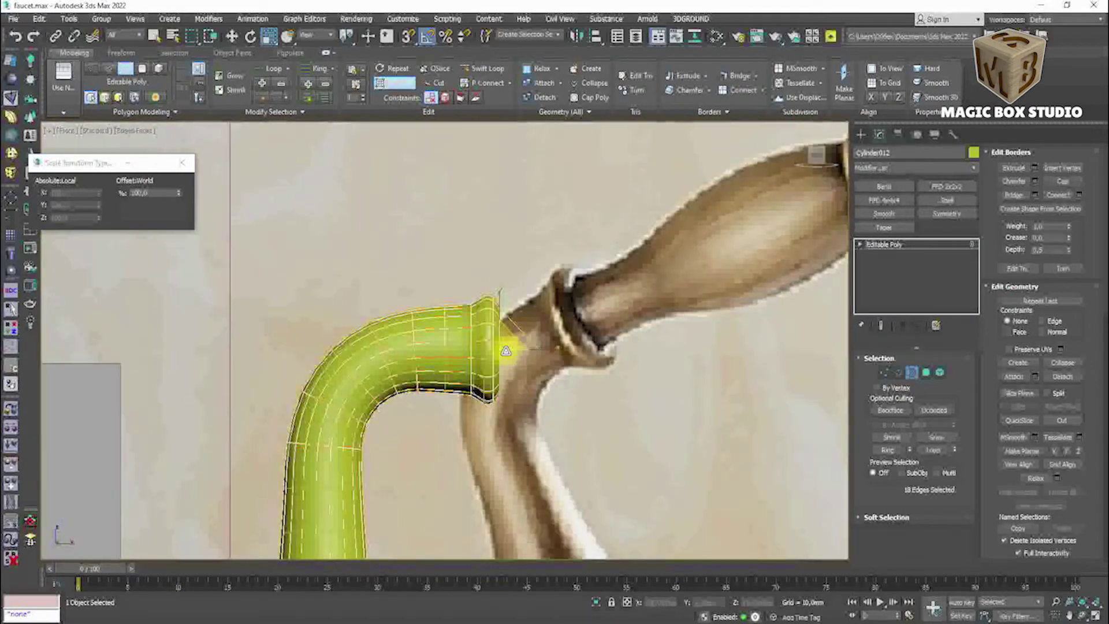
scroll(506, 351, "down", 5)
scroll(372, 364, "up", 4)
scroll(541, 343, "up", 2)
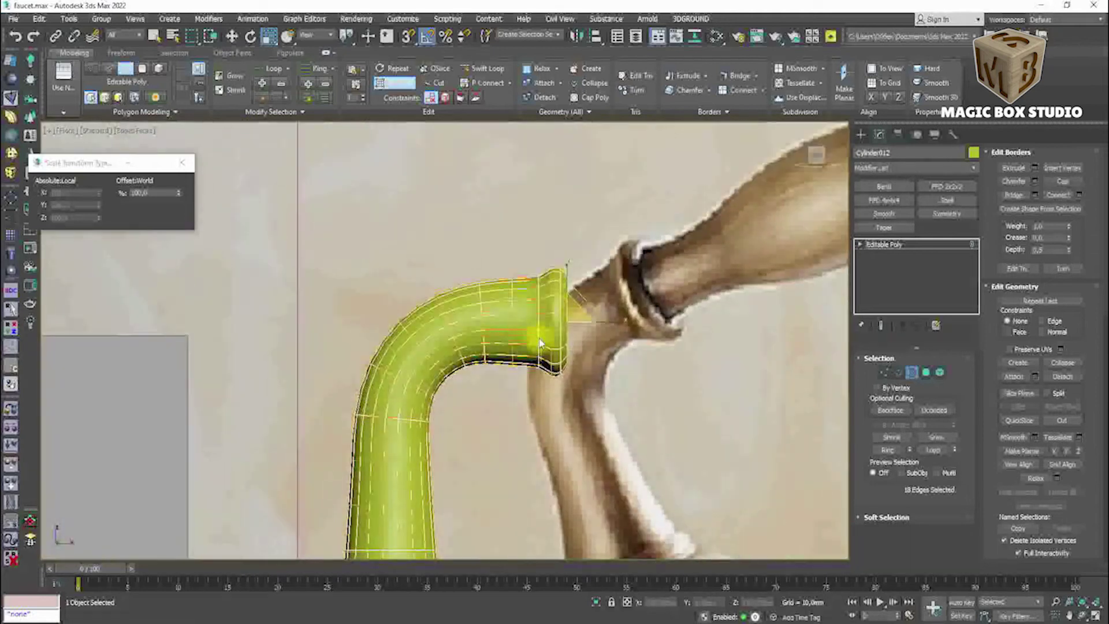
scroll(540, 344, "down", 2)
scroll(804, 364, "up", 3)
scroll(610, 354, "up", 4)
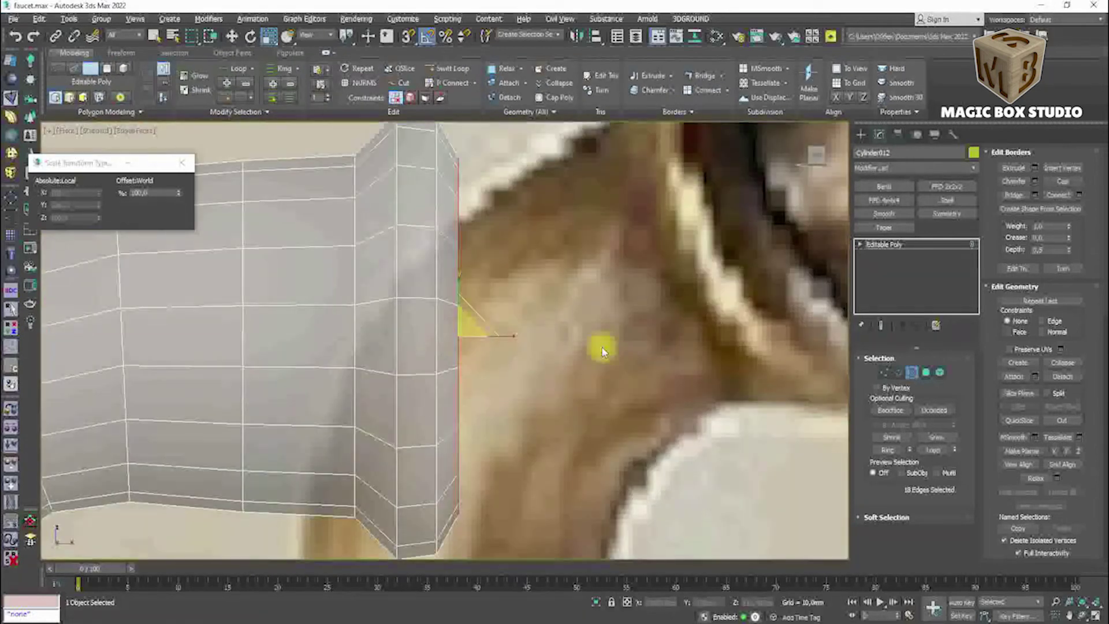
mouse_move(483, 330)
middle_mouse_down("alt")
mouse_move(540, 322)
mouse_move(442, 324)
middle_mouse_up("alt")
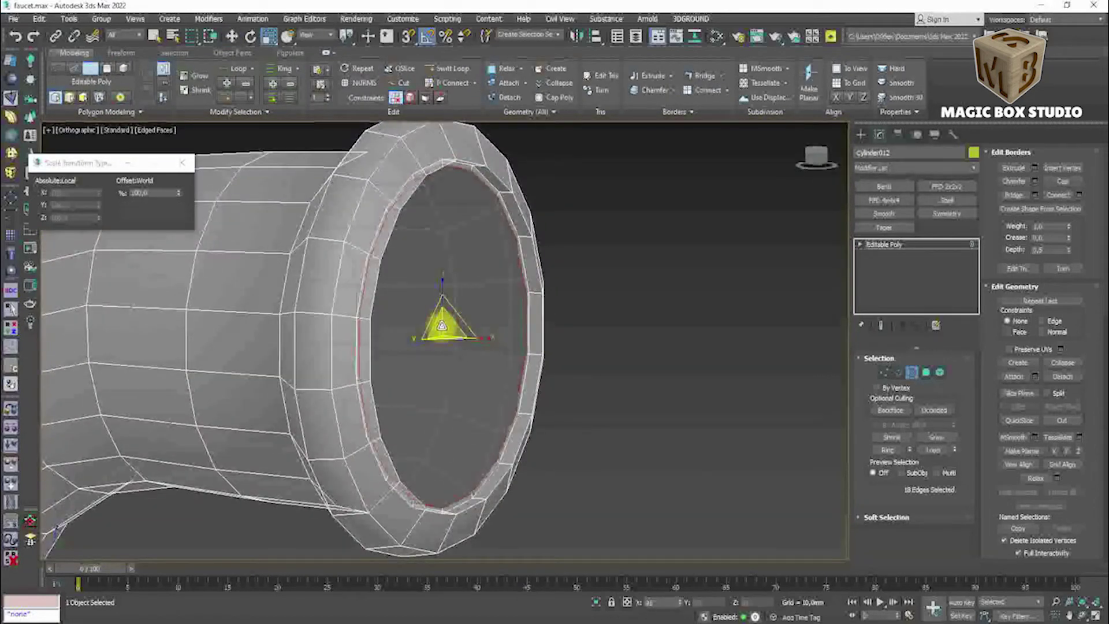
key("w")
Exit isolation so the whole scene and reference planes show again.
key("alt+q")
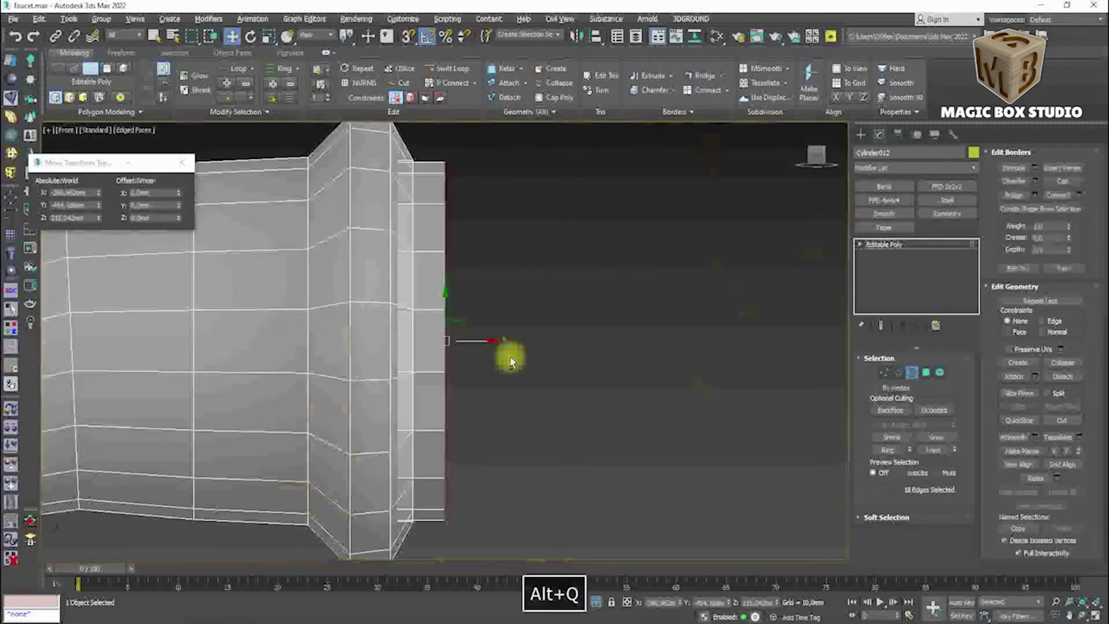
scroll(510, 349, "down", 3)
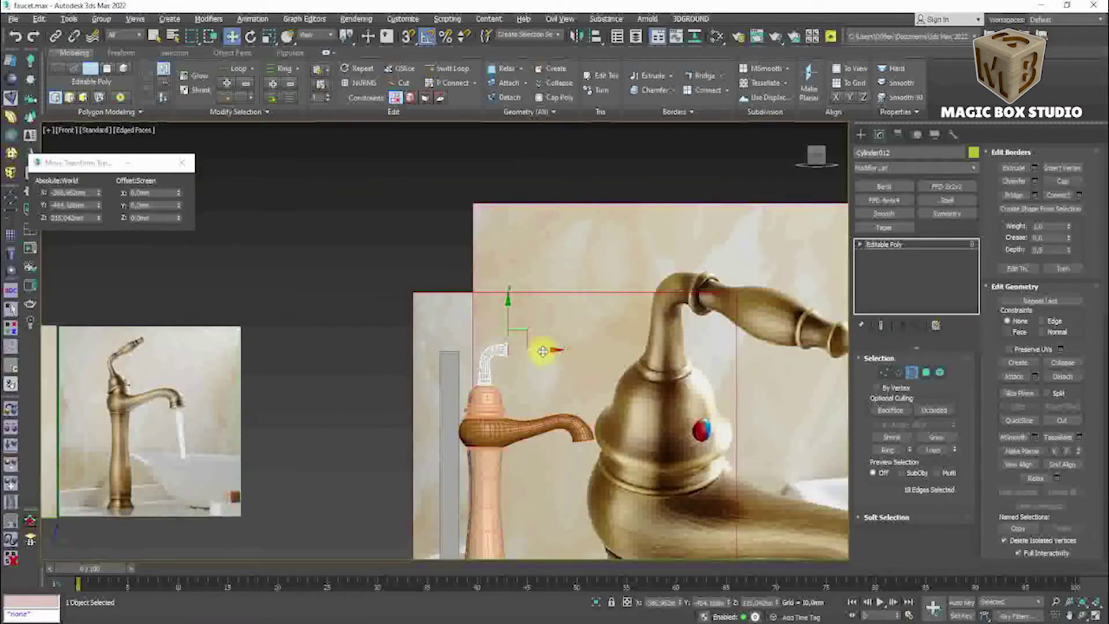
scroll(543, 351, "down", 3)
scroll(613, 241, "up", 5)
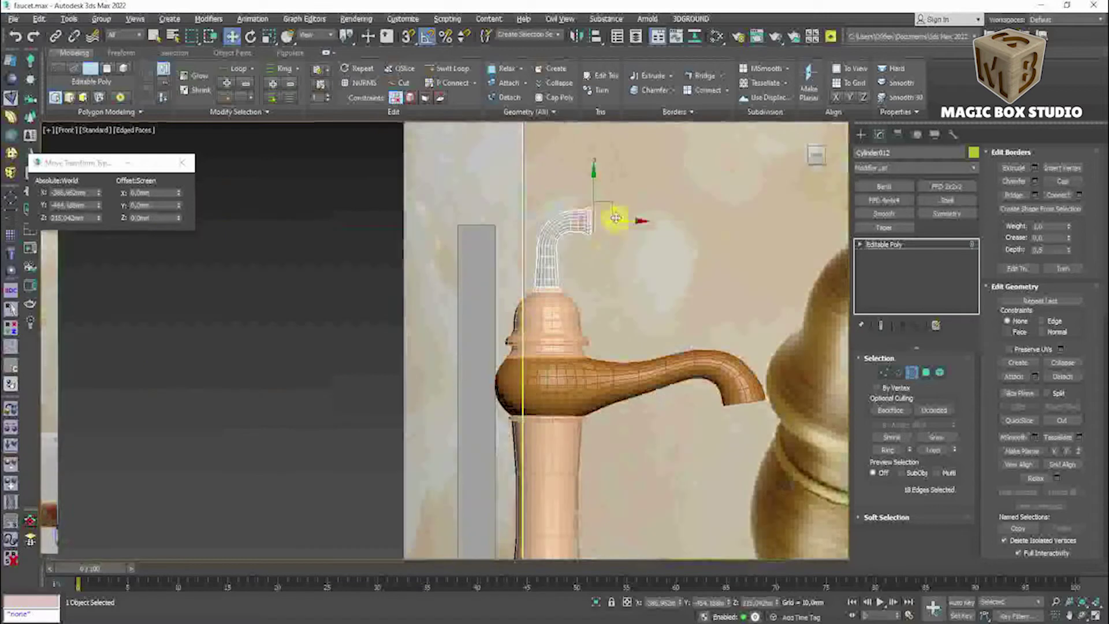
scroll(684, 219, "down", 3)
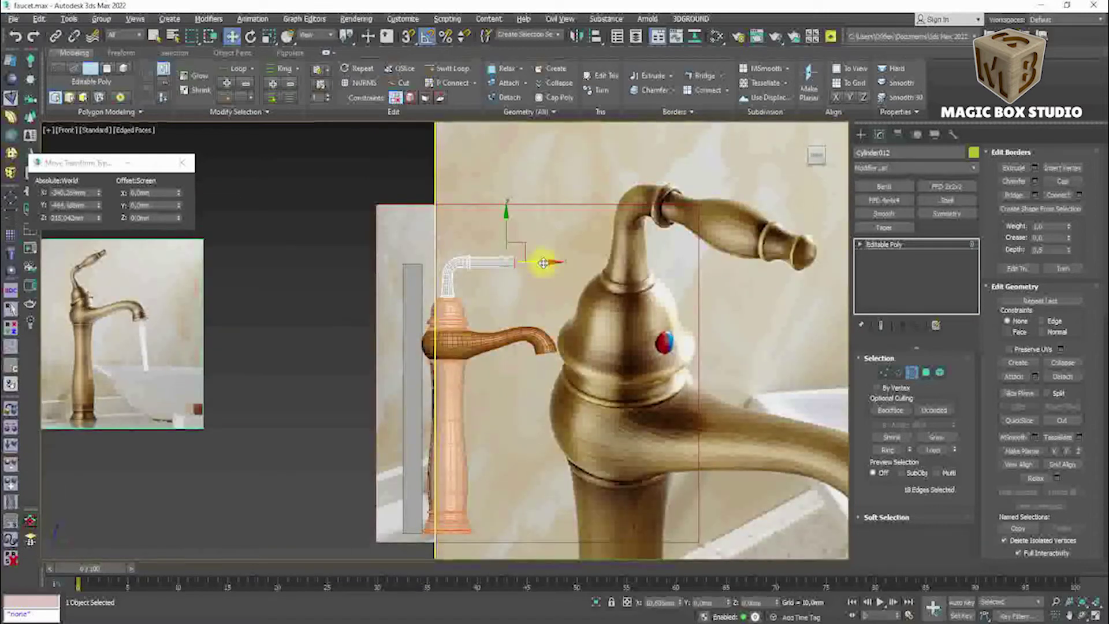
scroll(545, 262, "down", 5)
scroll(735, 292, "up", 4)
scroll(471, 280, "down", 4)
scroll(215, 385, "up", 8)
scroll(220, 399, "down", 5)
scroll(710, 325, "up", 3)
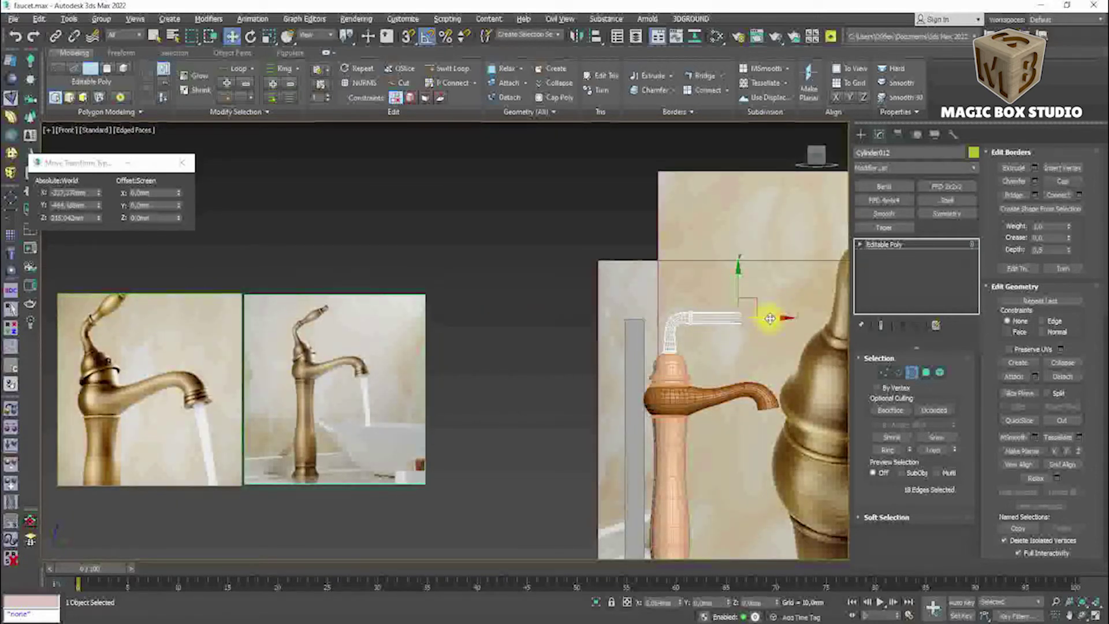
Select the faucet's side handle, Sphere001.
left_click(698, 366)
scroll(636, 347, "up", 2)
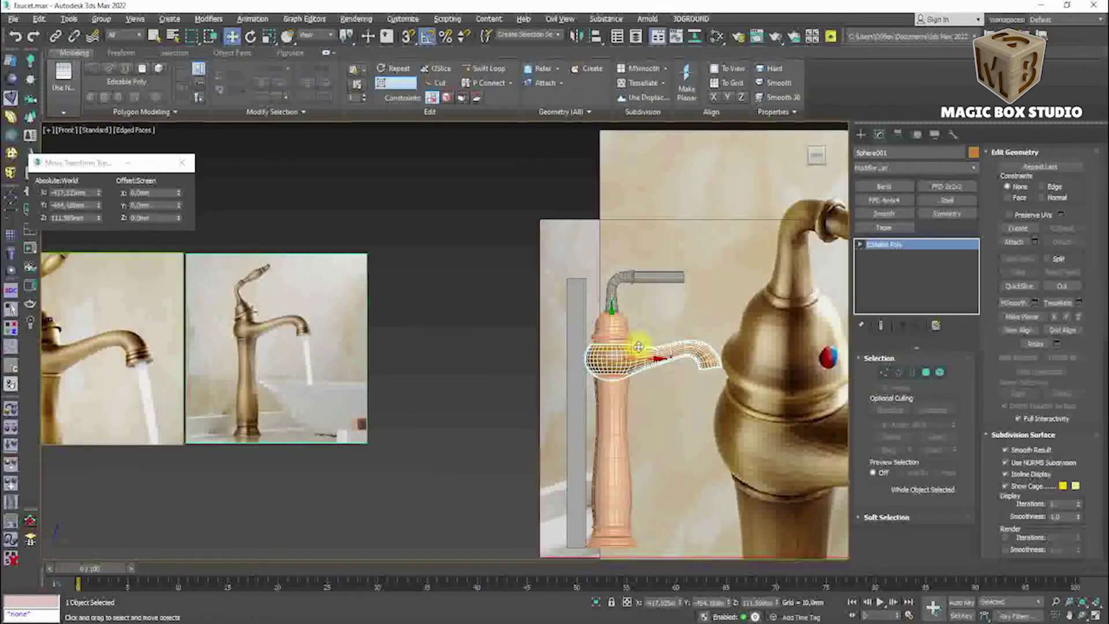
scroll(639, 354, "down", 4)
scroll(620, 381, "down", 2)
scroll(551, 363, "up", 4)
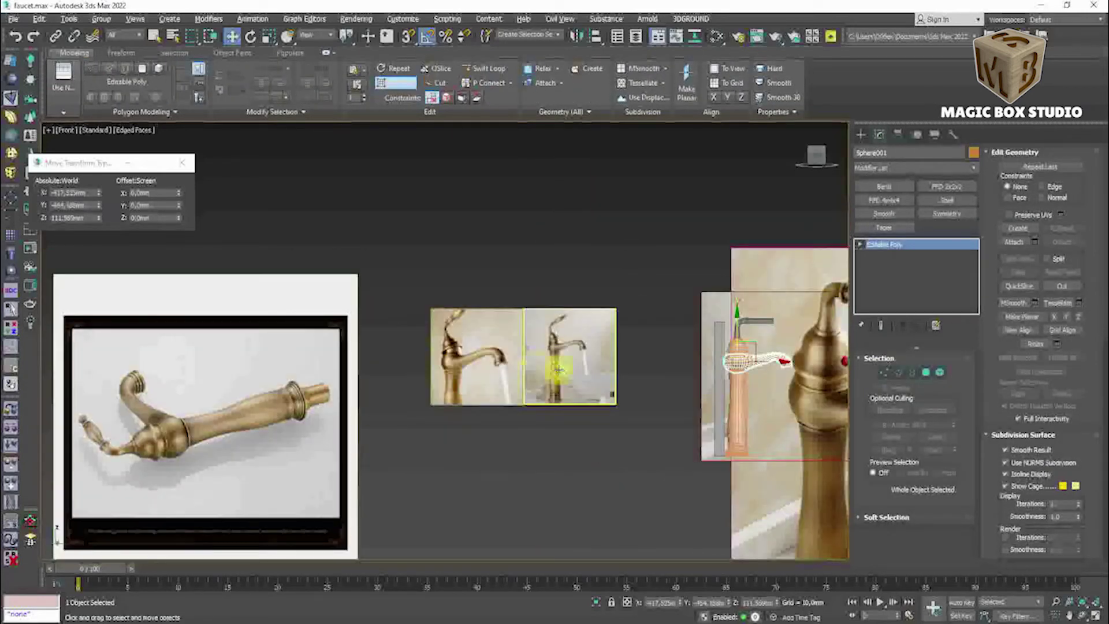
scroll(558, 369, "up", 3)
left_click(396, 329)
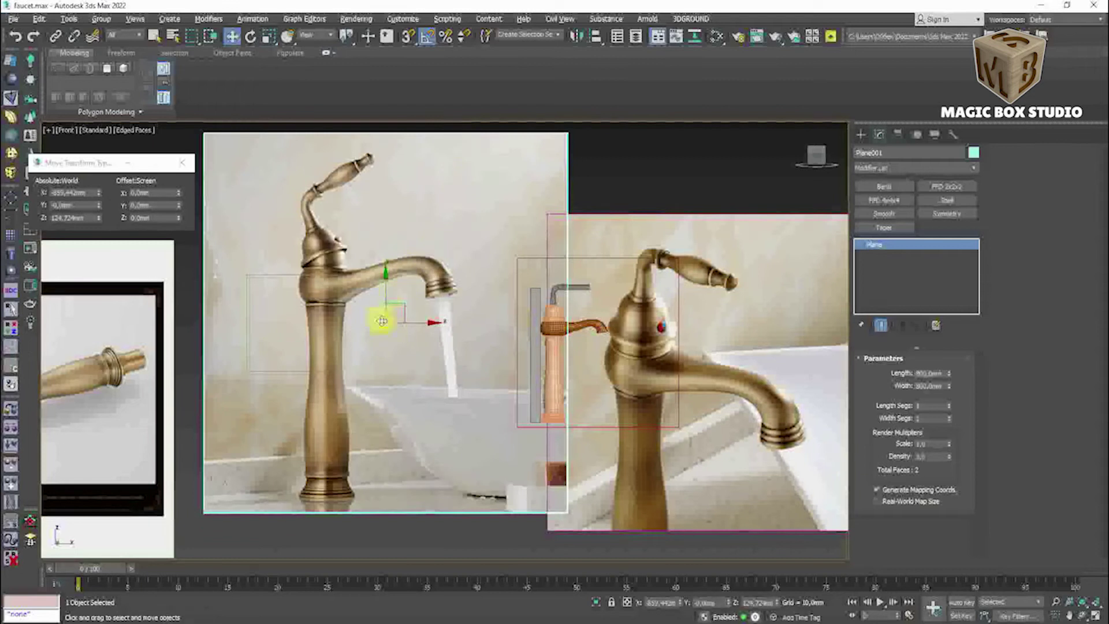
left_click(574, 338)
scroll(577, 332, "up", 3)
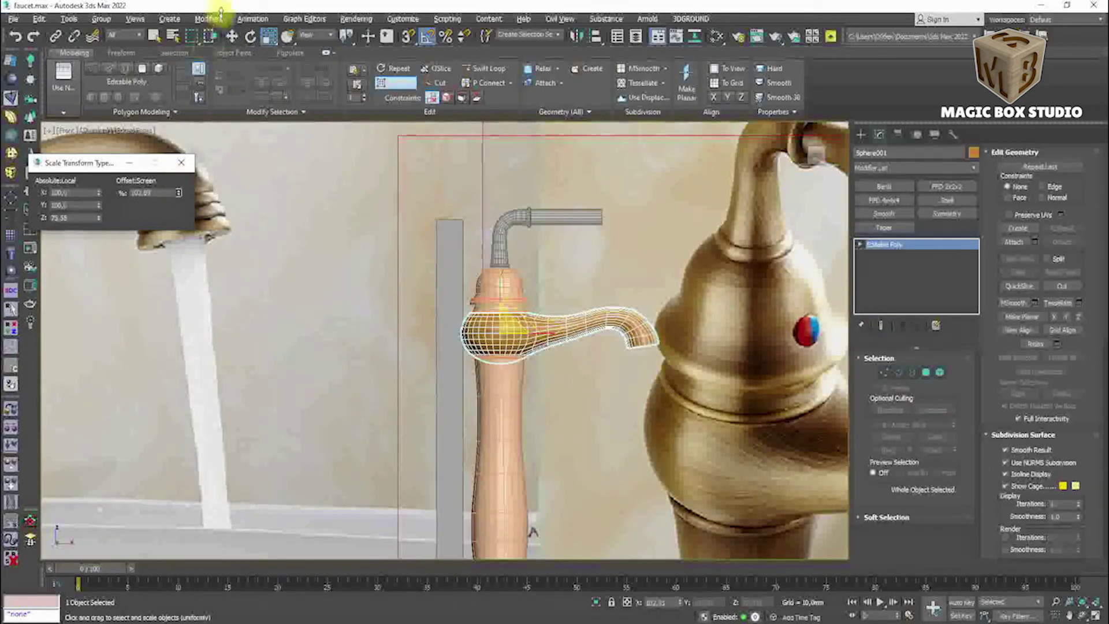
Add an FFD 4x4x4 modifier to the handle and check it from the front.
left_click(879, 169)
left_click(884, 346)
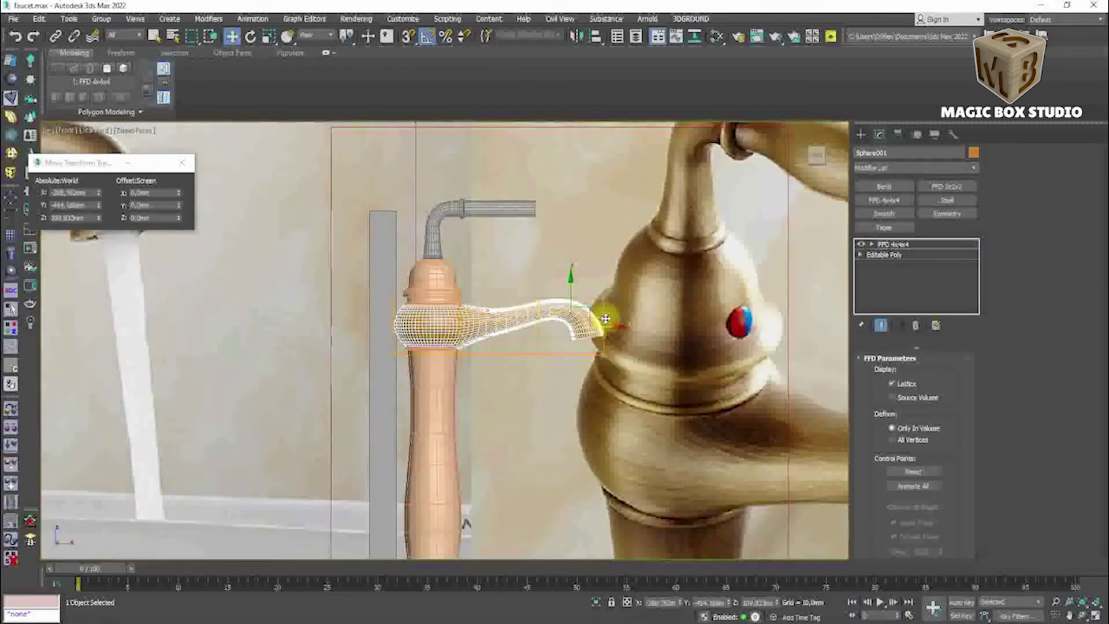
scroll(587, 329, "up", 3)
middle_click_drag(587, 329, 443, 239, "alt")
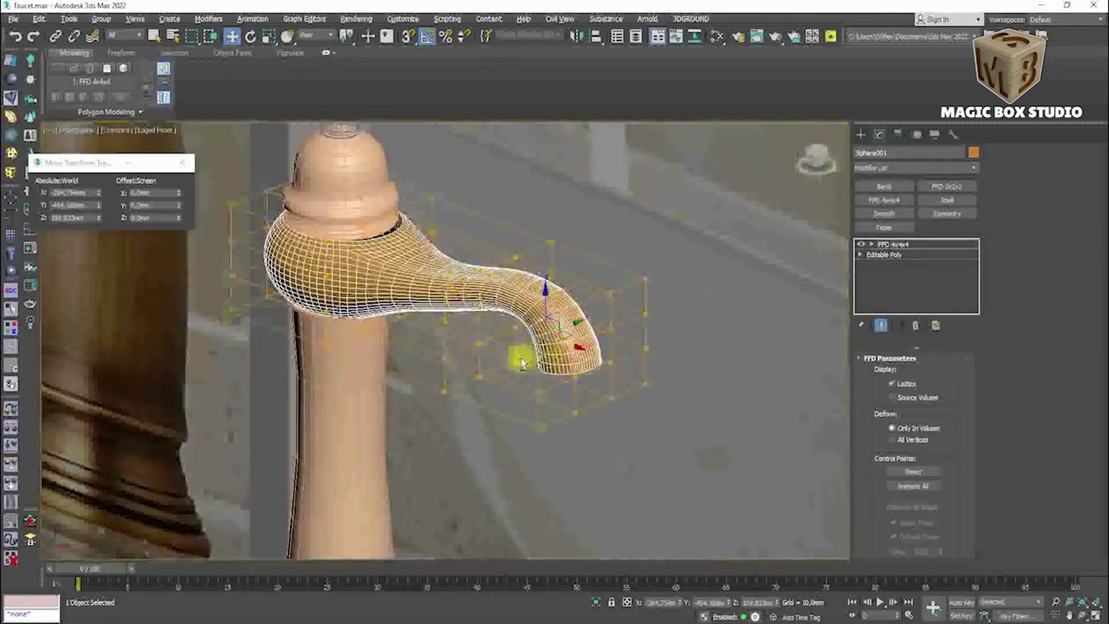
key("f")
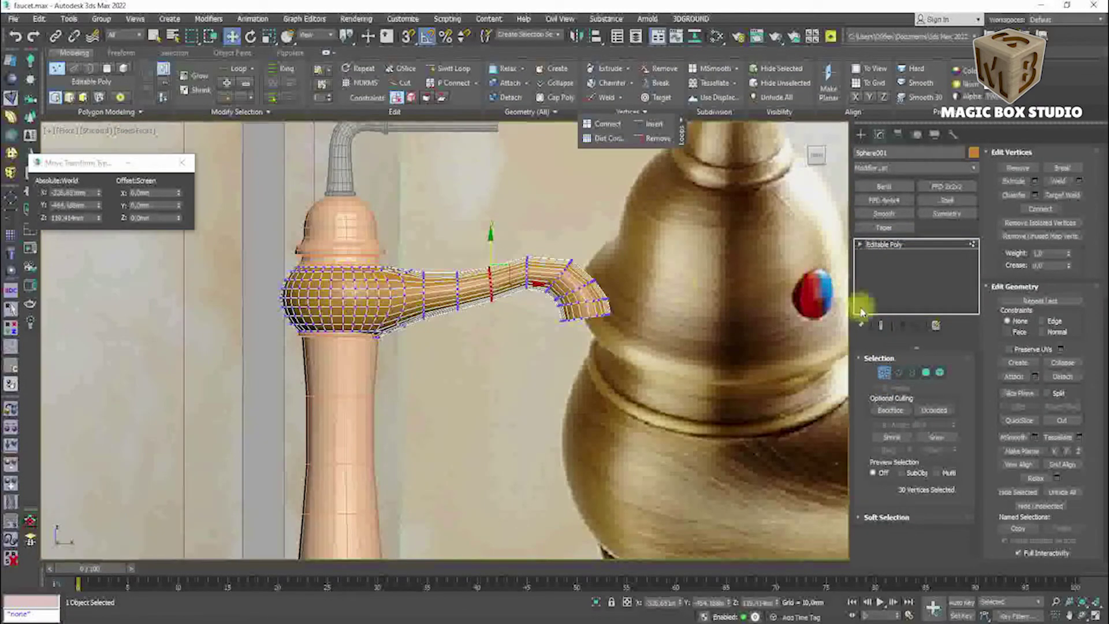
Exit vertex editing on the handle and view the bell base in perspective.
left_click(860, 311)
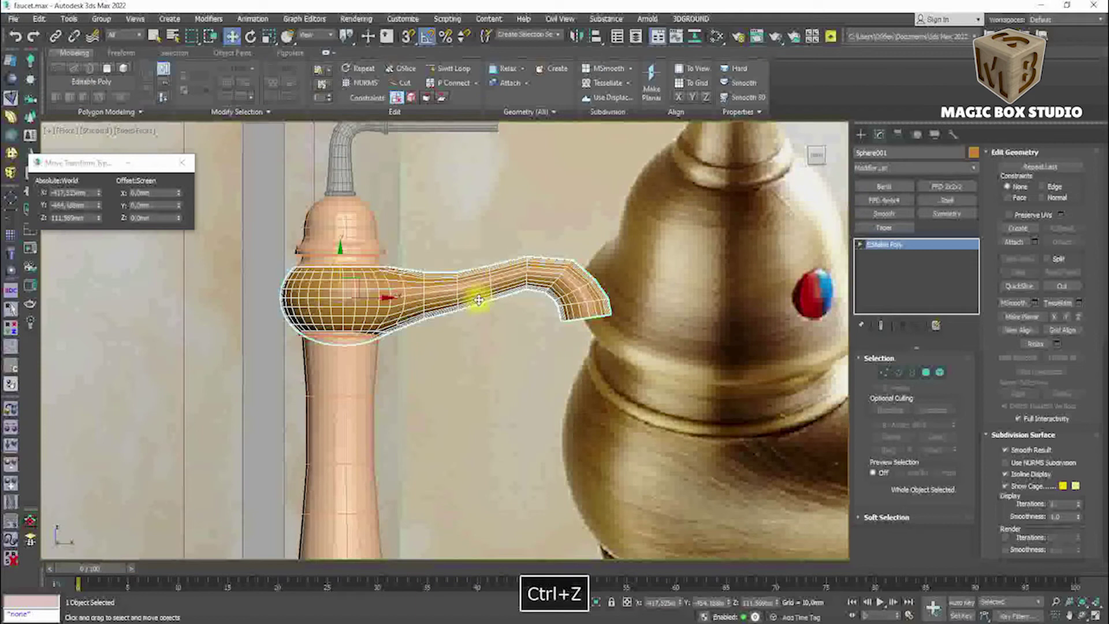
scroll(393, 265, "up", 5)
scroll(413, 312, "down", 4)
scroll(412, 429, "up", 6)
scroll(412, 429, "down", 2)
middle_click_drag(441, 416, 525, 450, "alt")
Make the bell-shaped dome see-through with a wireframe overlay.
left_click(757, 453)
key("3")
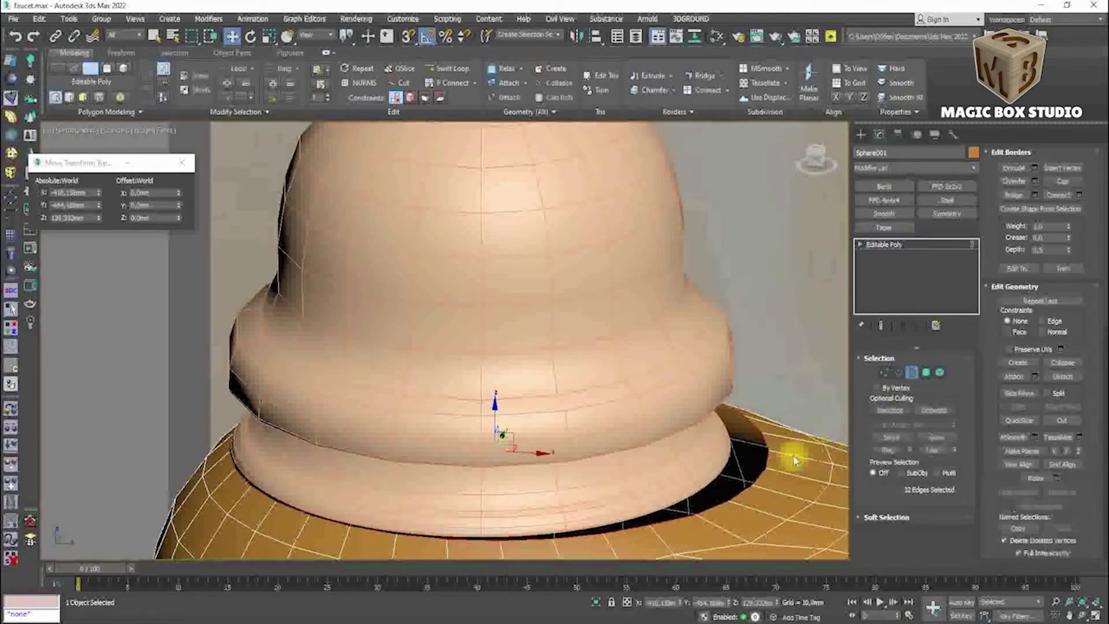
middle_click_drag(545, 421, 562, 352, "alt")
right_click(533, 210)
left_click(627, 416)
left_click(539, 230)
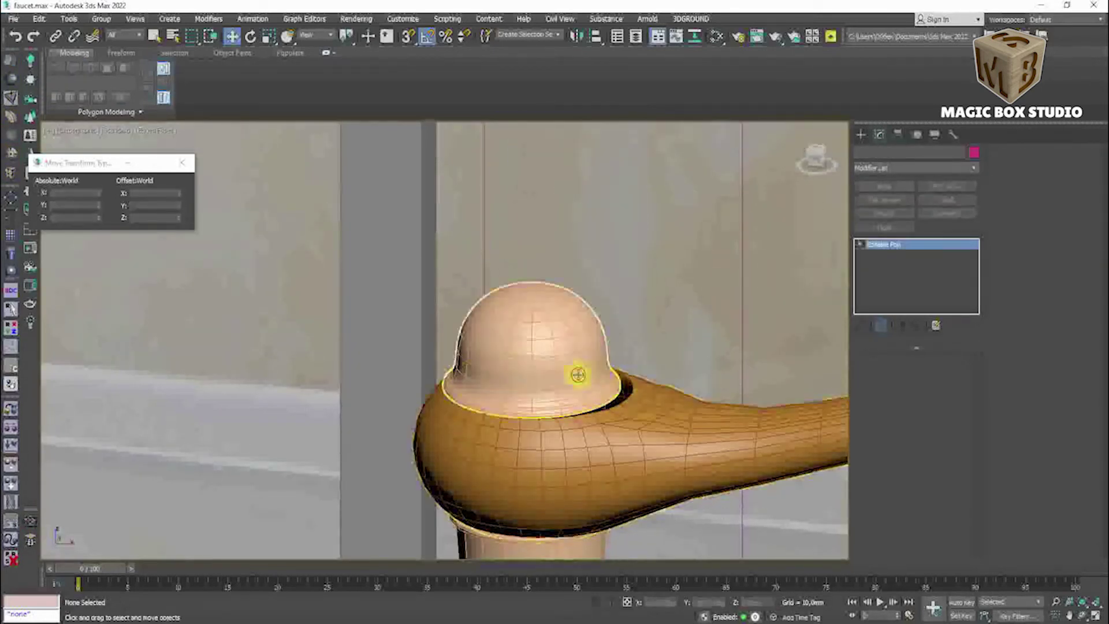
key("alt+x")
key("F4")
Scale the spout tip's open border slightly smaller, checking it in isolation.
left_click(527, 372)
key("3")
key("t")
key("z")
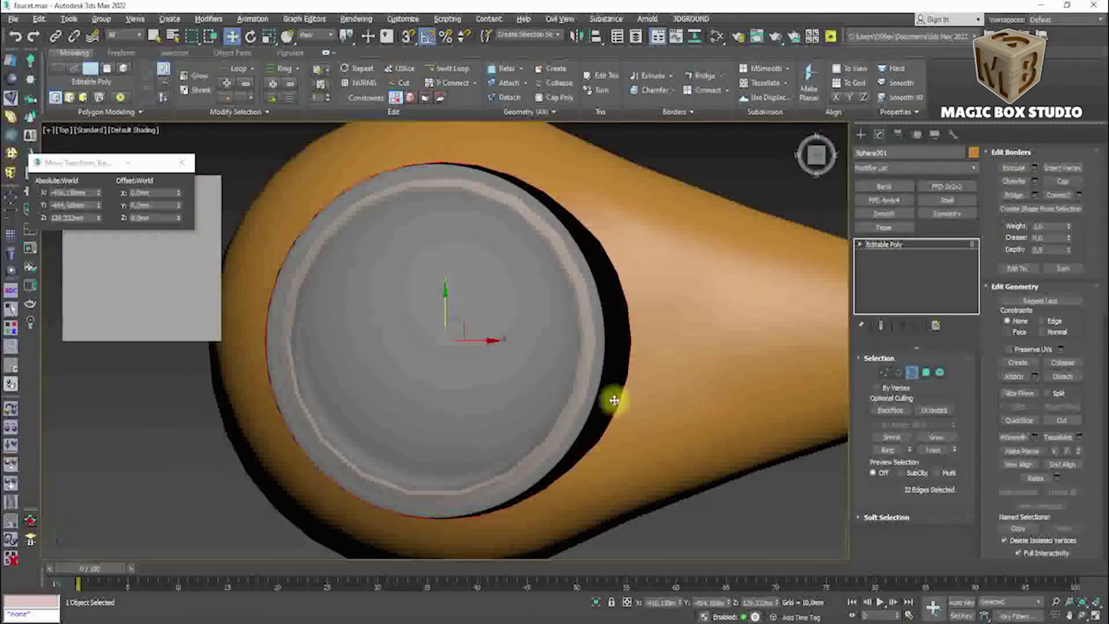
middle_click_drag(626, 356, 664, 381)
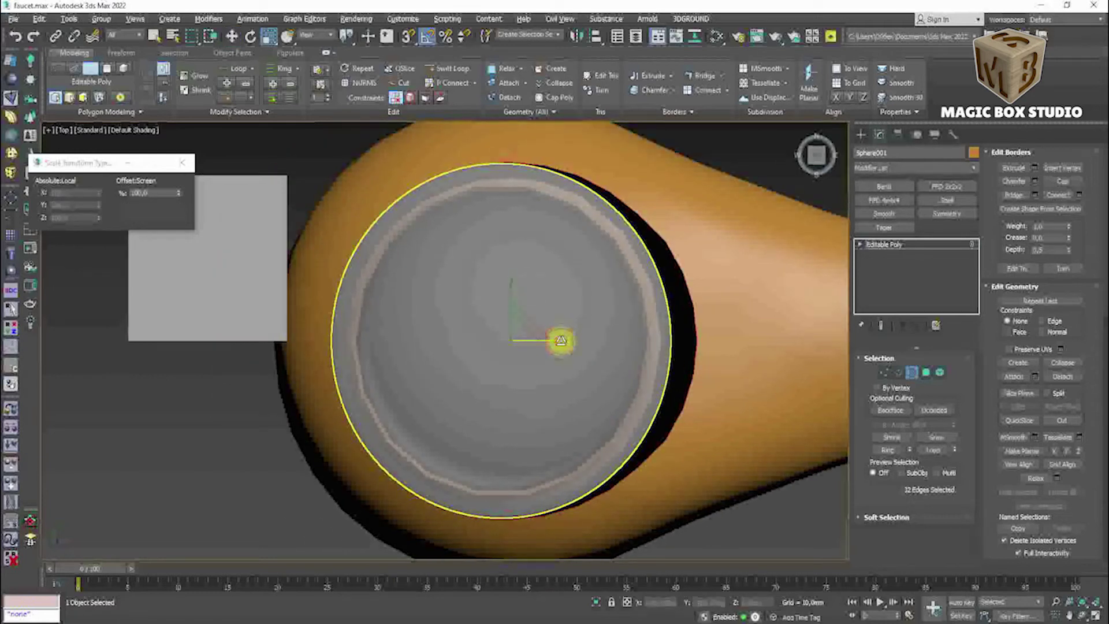
left_click_drag(561, 340, 557, 341)
key("alt+q")
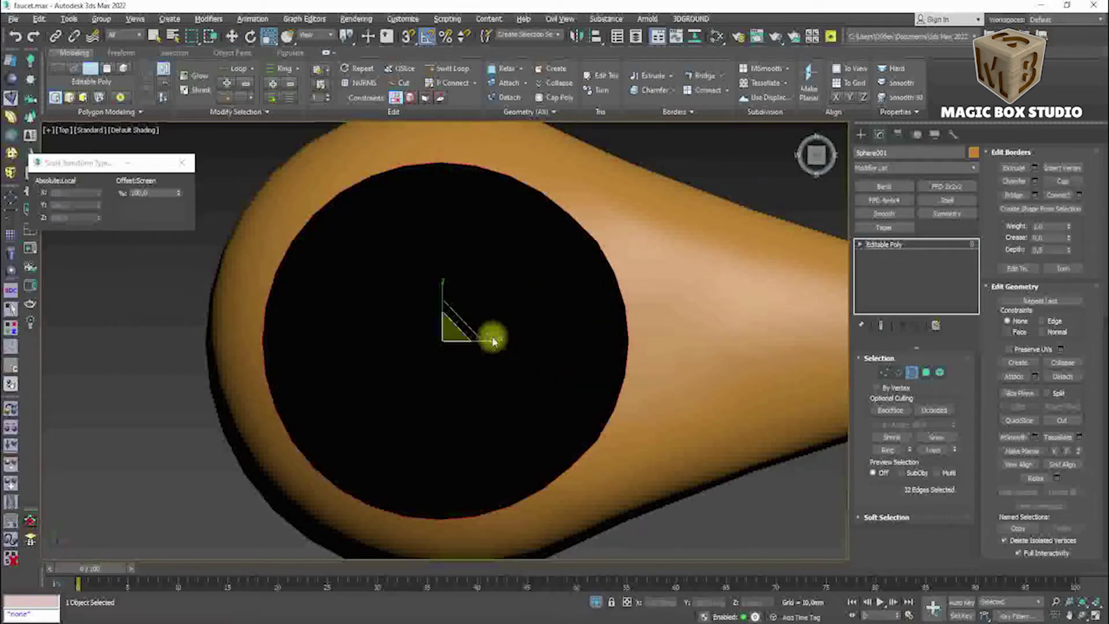
left_click_drag(491, 342, 488, 341)
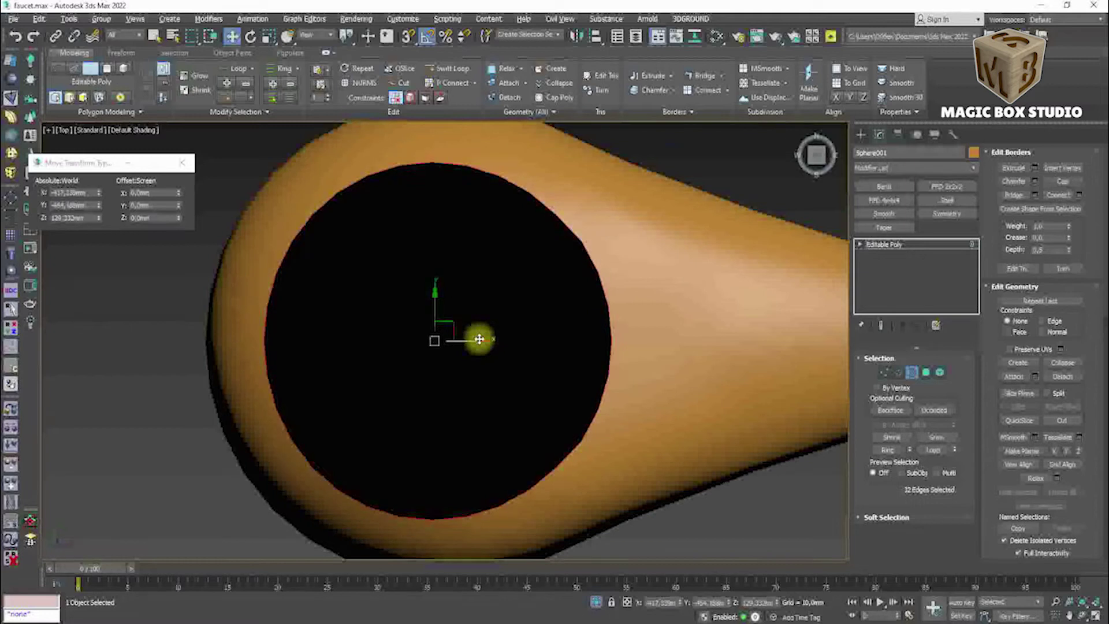
key("alt+q")
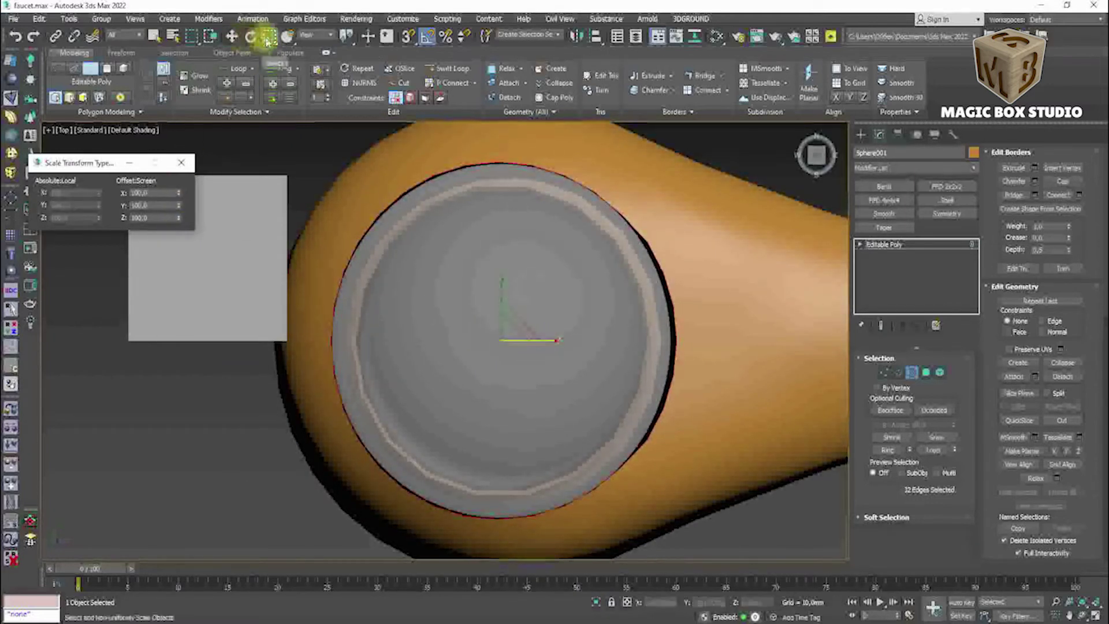
Return to Front view, leave border editing, and make the body see-through.
key("w")
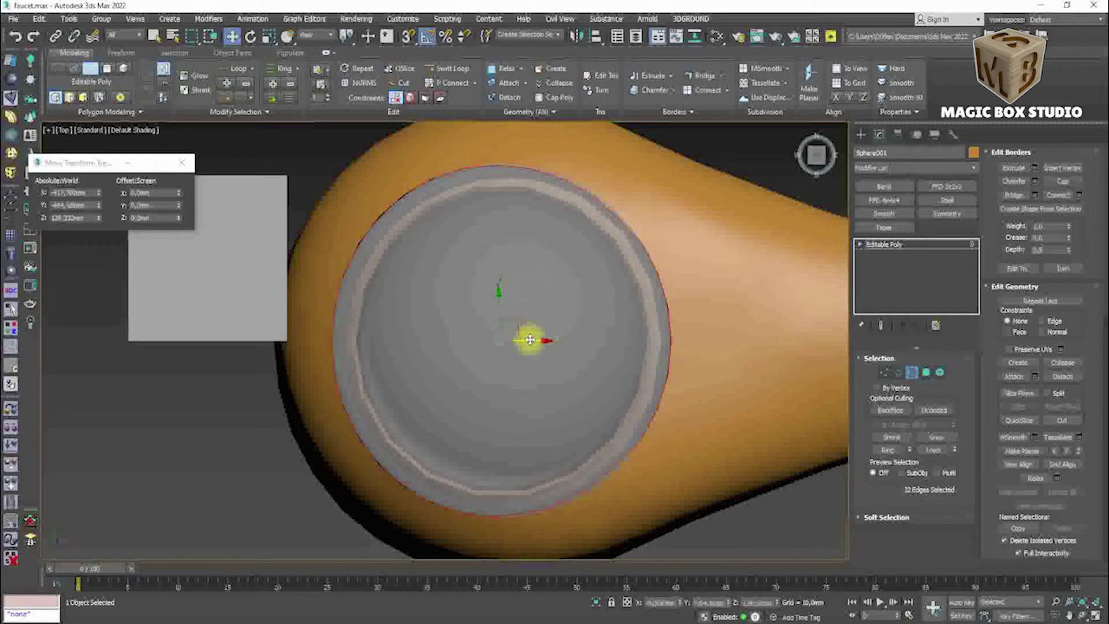
key("r")
key("w")
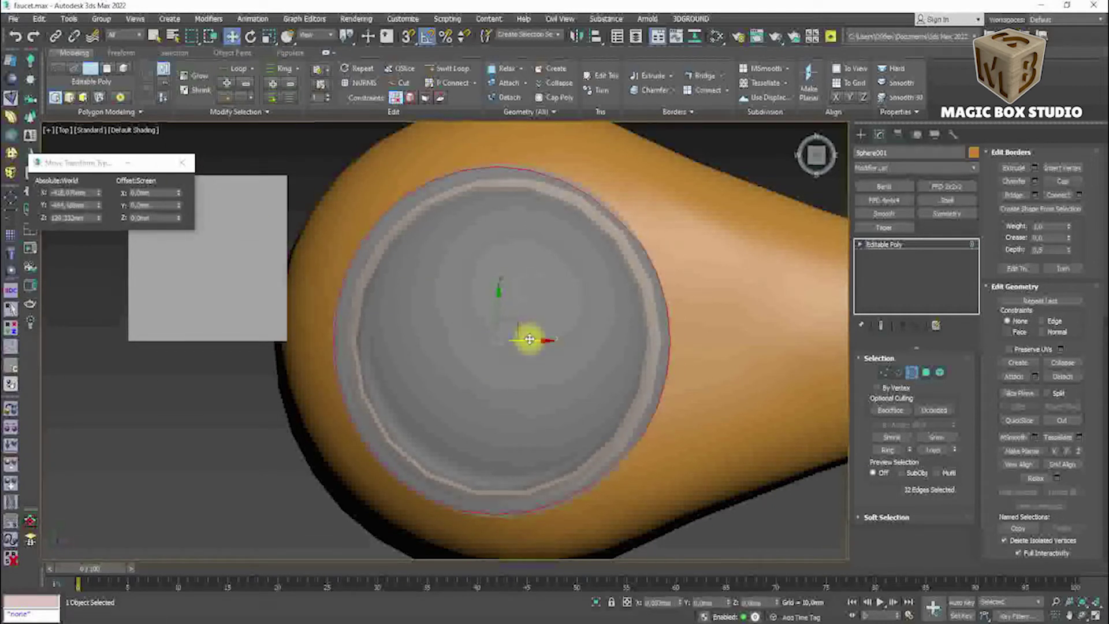
key("f")
right_click(575, 342)
key("alt+q")
key("alt+x")
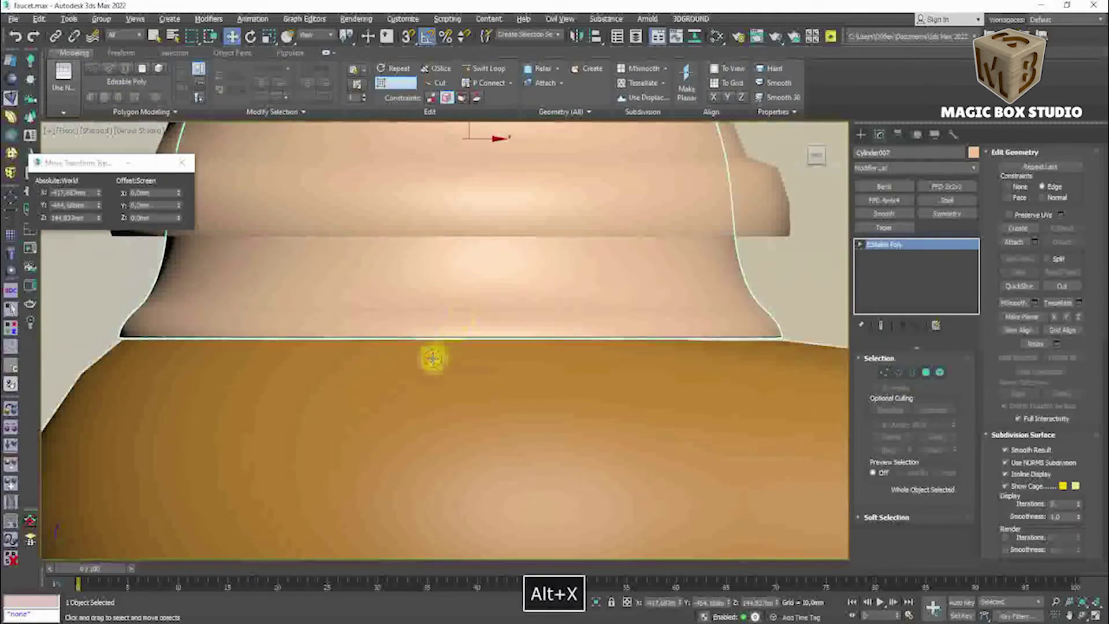
Show edged faces and zoom in around the faucet handle.
key("p")
key("F4")
mouse_move(446, 371)
middle_mouse_down("alt")
mouse_move(453, 428)
mouse_move(346, 421)
mouse_move(474, 382)
mouse_move(323, 301)
middle_mouse_up("alt")
scroll(260, 289, "up", 2)
scroll(254, 283, "up", 2)
scroll(249, 277, "up", 2)
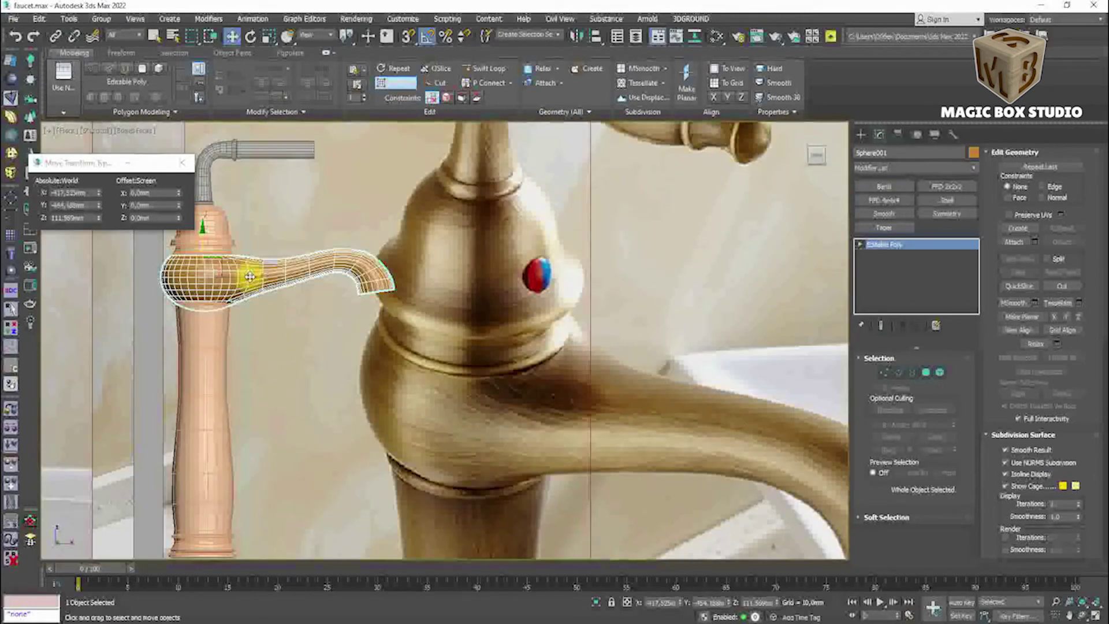
scroll(249, 277, "down", 2)
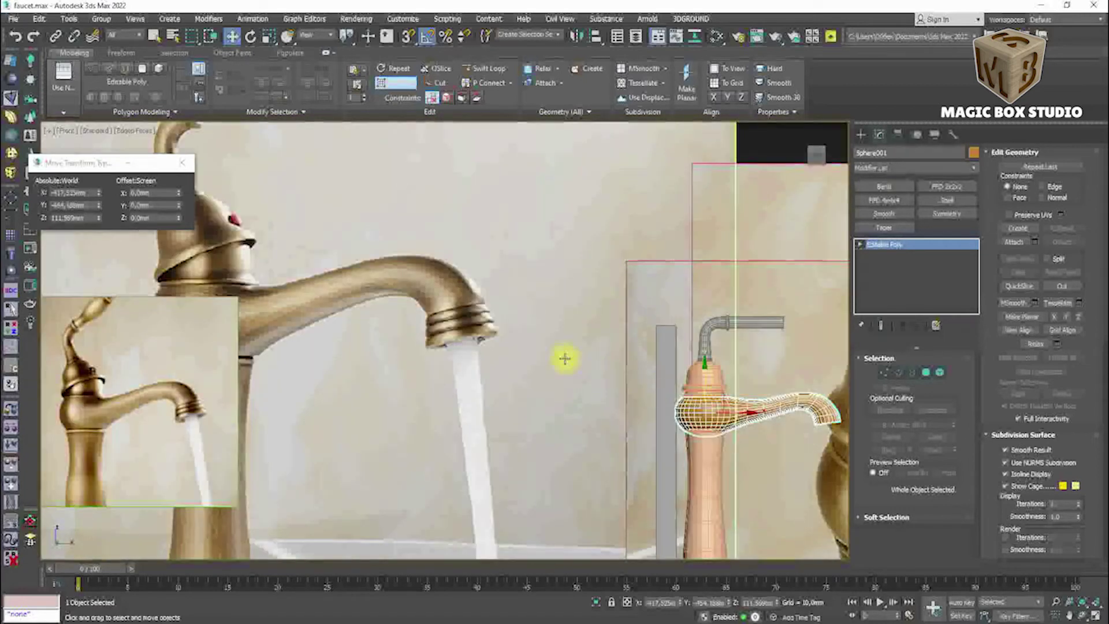
Undo the last handle edit and reselect the handle's FFD 4x4x4 modifier.
key("ctrl+z")
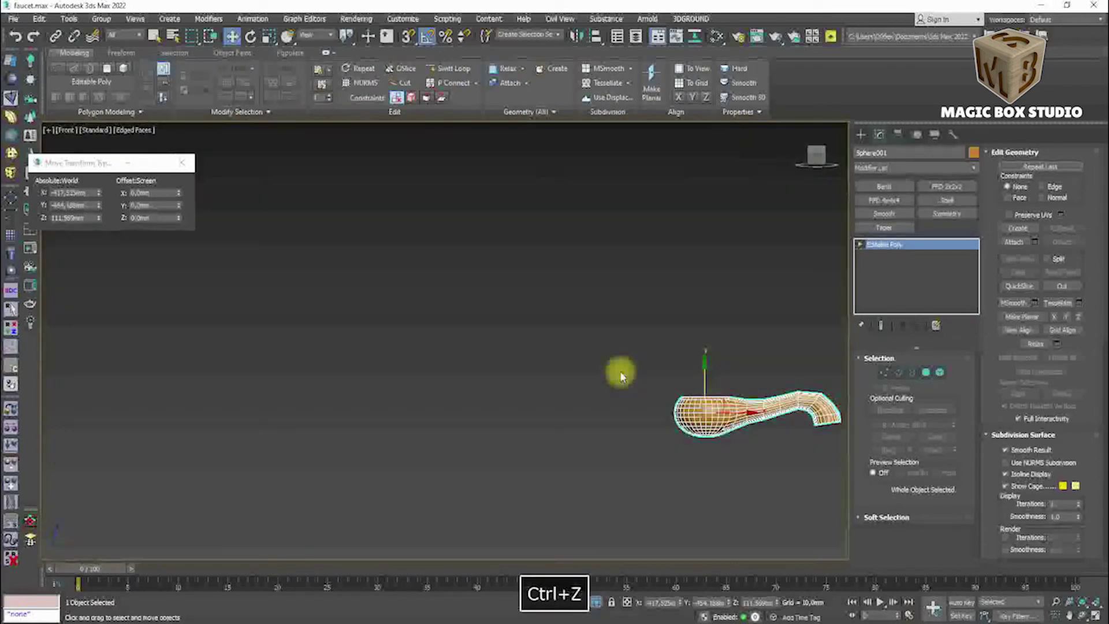
key("ctrl+z")
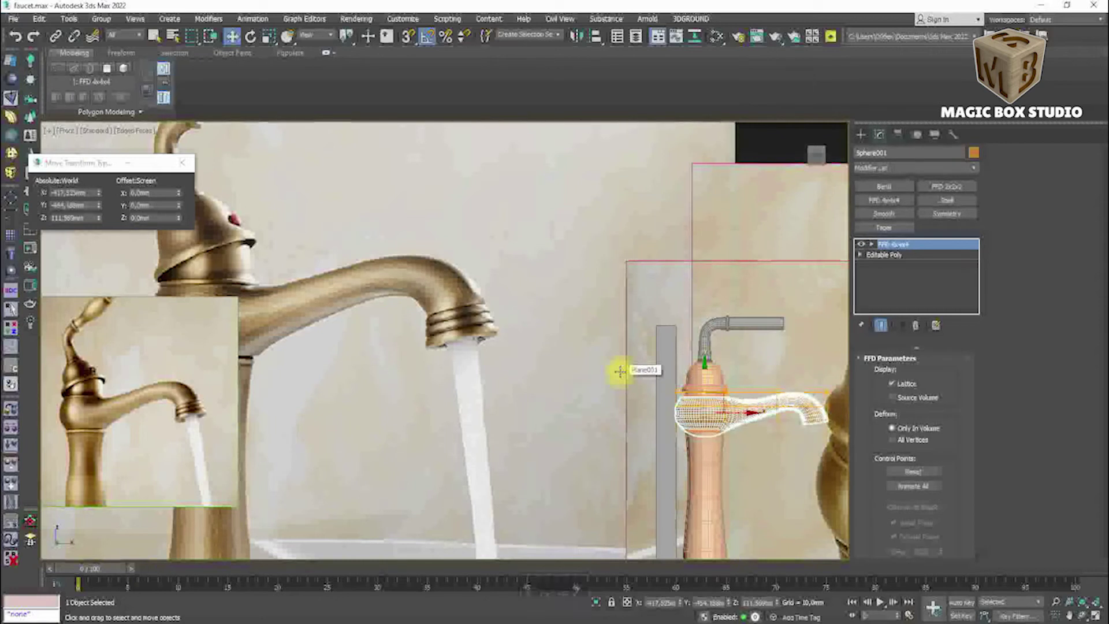
middle_click_drag(694, 416, 614, 400)
left_click(895, 263)
left_click(892, 244)
scroll(662, 420, "down", 2)
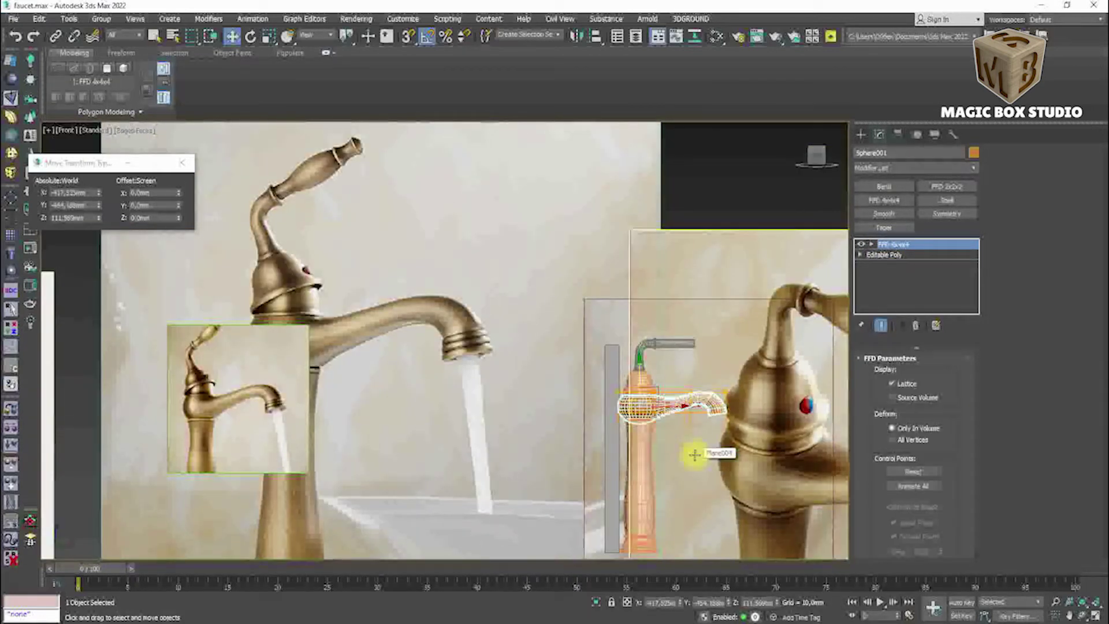
scroll(694, 454, "down", 3)
scroll(685, 460, "up", 5)
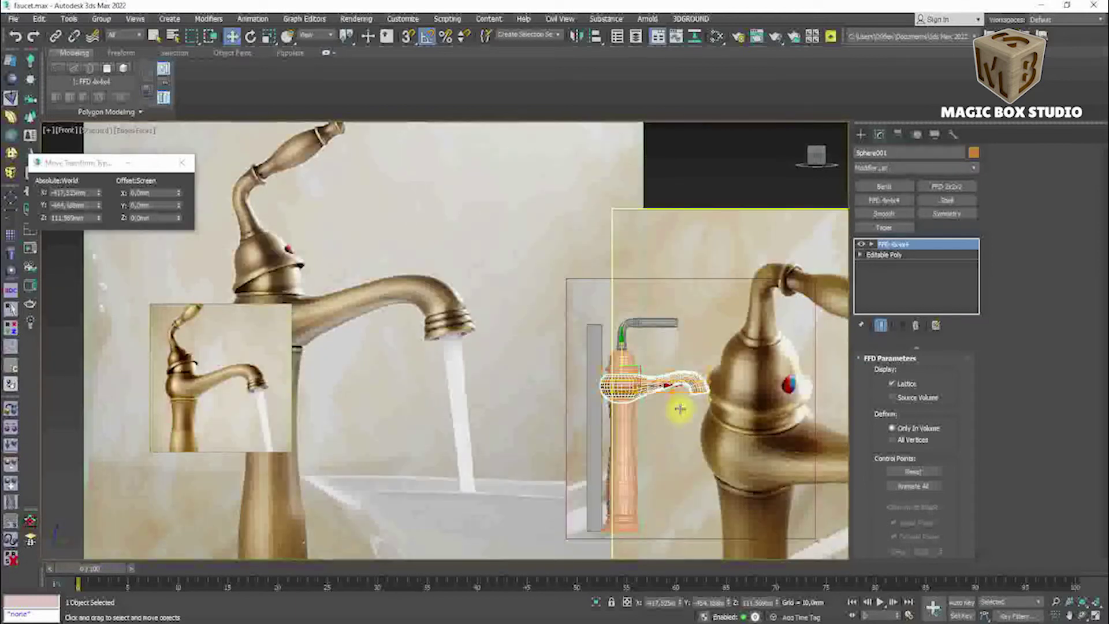
Select the bent pipe, then a reference image plane, to compare them.
left_click(674, 409)
scroll(655, 321, "up", 2)
scroll(656, 327, "down", 6)
scroll(578, 375, "down", 2)
left_click(514, 353)
key("r")
scroll(577, 375, "up", 2)
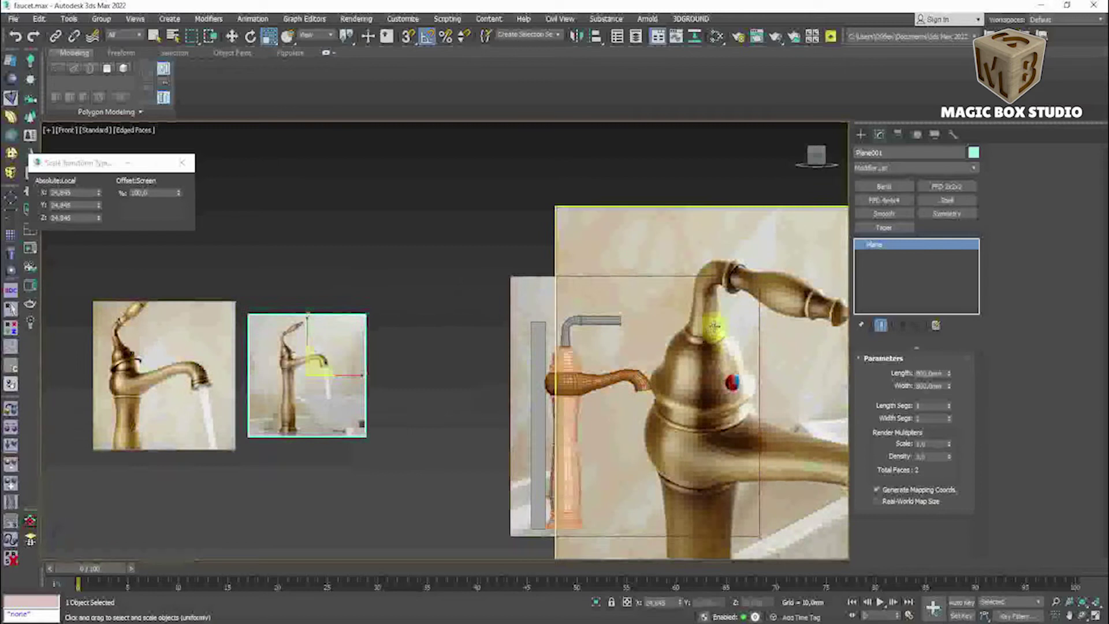
scroll(532, 317, "down", 4)
key("w")
Select the front reference image plane and zoom to compare it with the pipe.
scroll(624, 354, "up", 4)
left_click(624, 354)
scroll(166, 384, "up", 2)
scroll(408, 384, "down", 4)
scroll(408, 384, "up", 2)
scroll(306, 338, "up", 2)
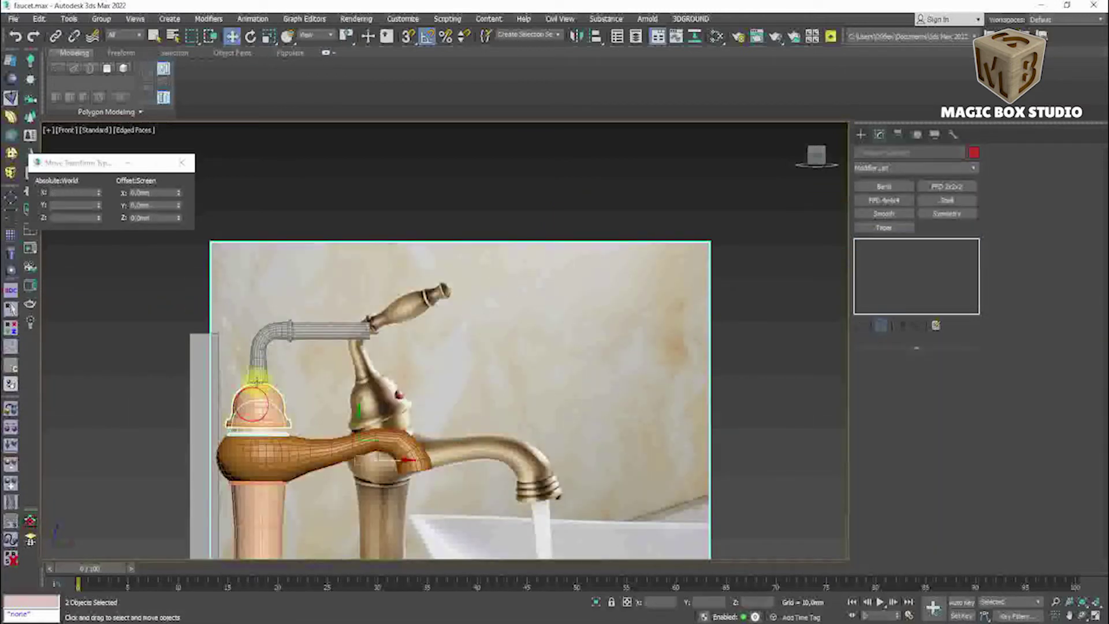
scroll(290, 330, "up", 3)
scroll(307, 332, "up", 2)
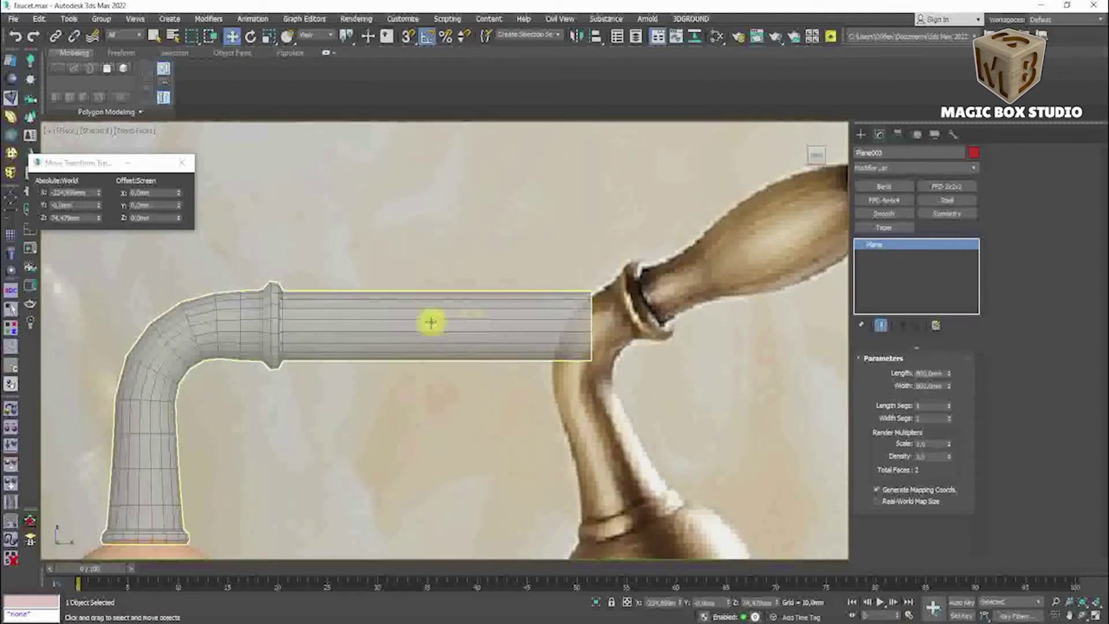
Select the end edge ring of the green pipe and slide it right along X.
left_click(436, 322)
scroll(404, 337, "down", 3)
scroll(811, 372, "down", 2)
left_click(425, 353, "shift")
left_click(1079, 222)
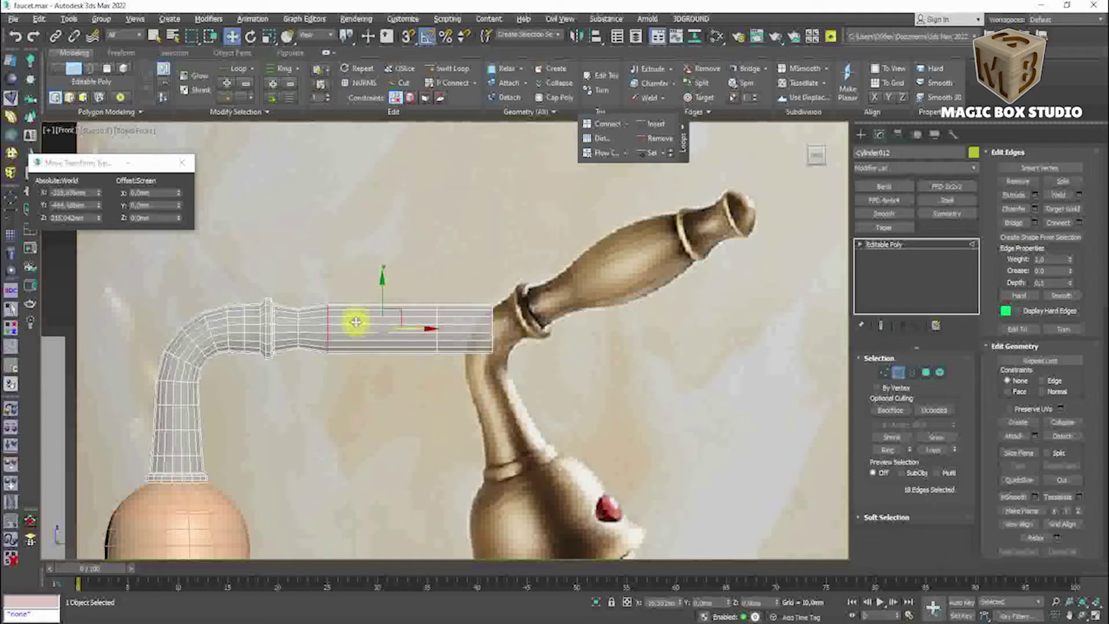
left_click_drag(367, 345, 418, 345)
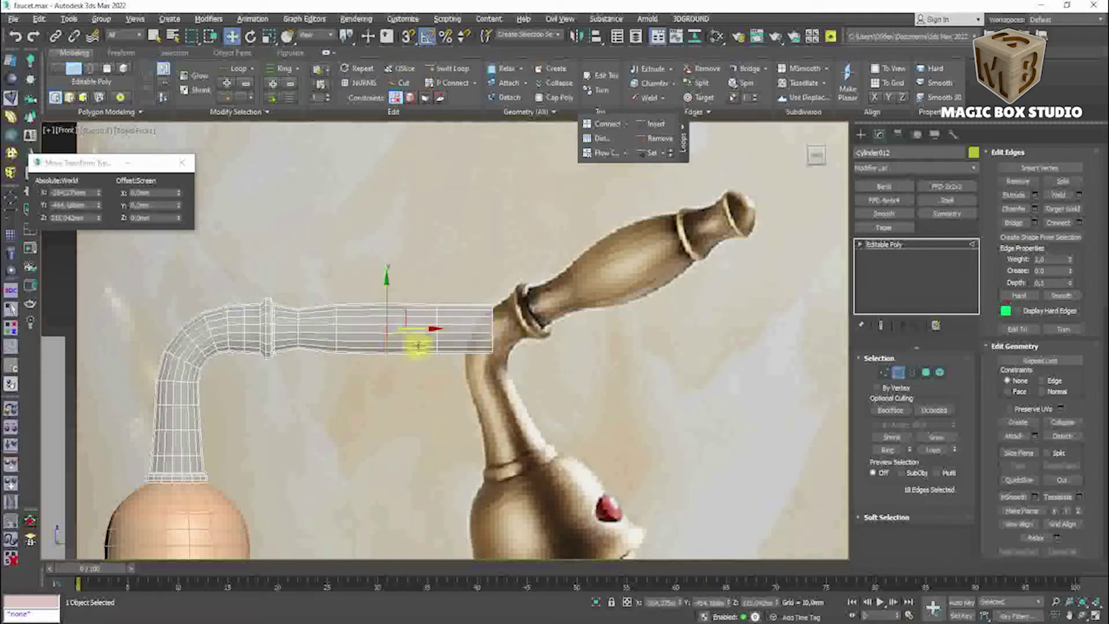
Chamfer the selected end edge loop to double it near the pipe end.
key("r")
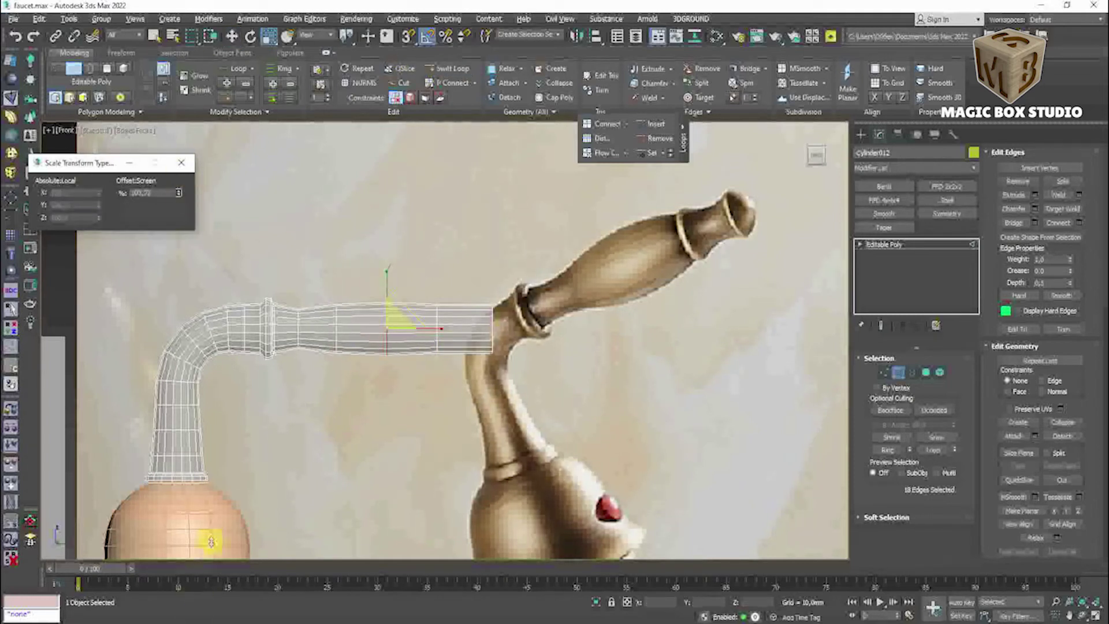
scroll(453, 317, "up", 3)
middle_click_drag(453, 316, 327, 328)
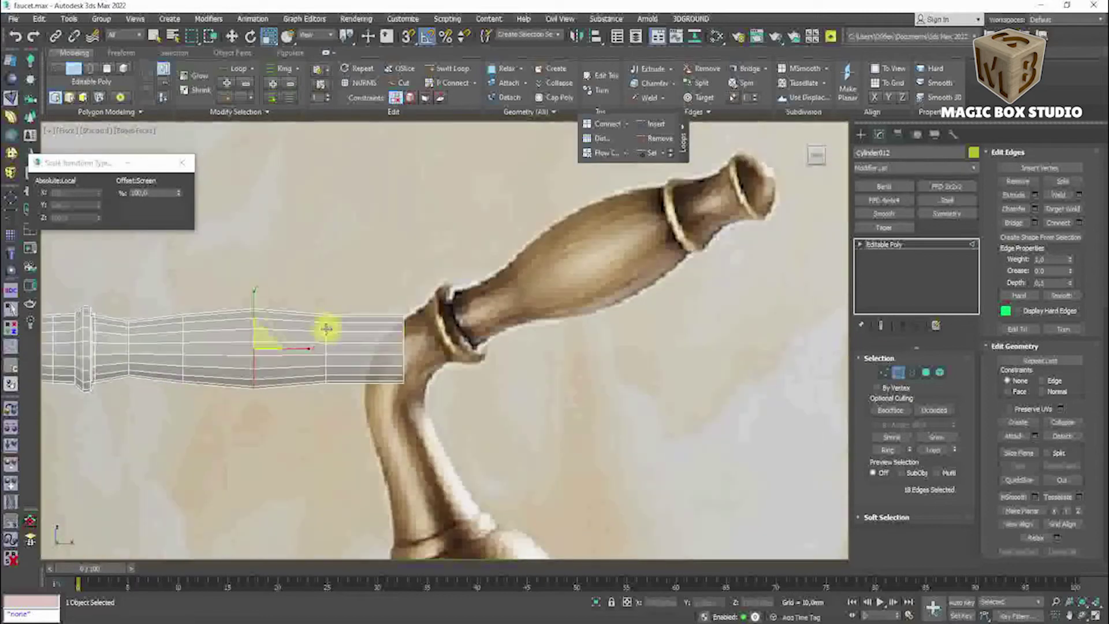
key("ctrl+shift+e")
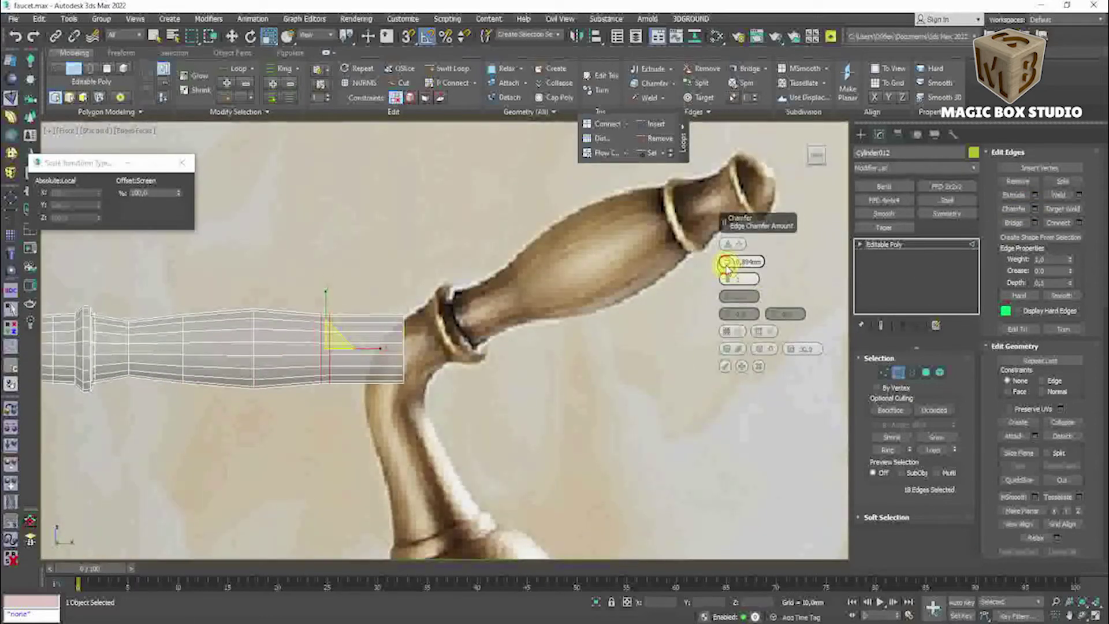
left_click(725, 366)
scroll(327, 331, "up", 3)
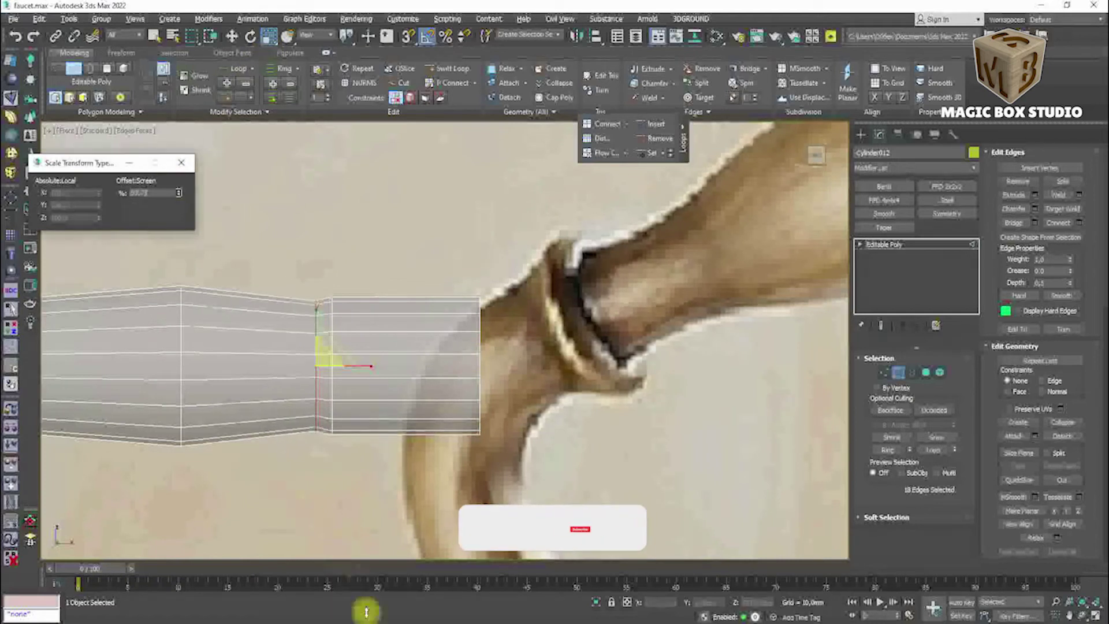
scroll(315, 494, "down", 3)
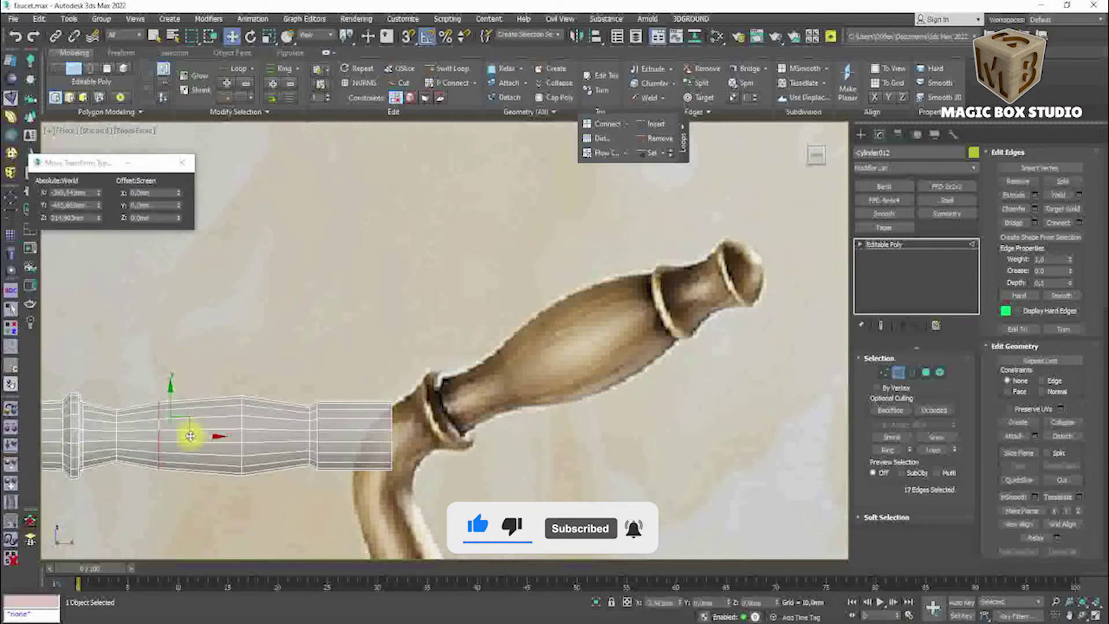
Select the loop near the pipe end and add another edge loop beside it.
key("r")
left_click(173, 425)
key("r")
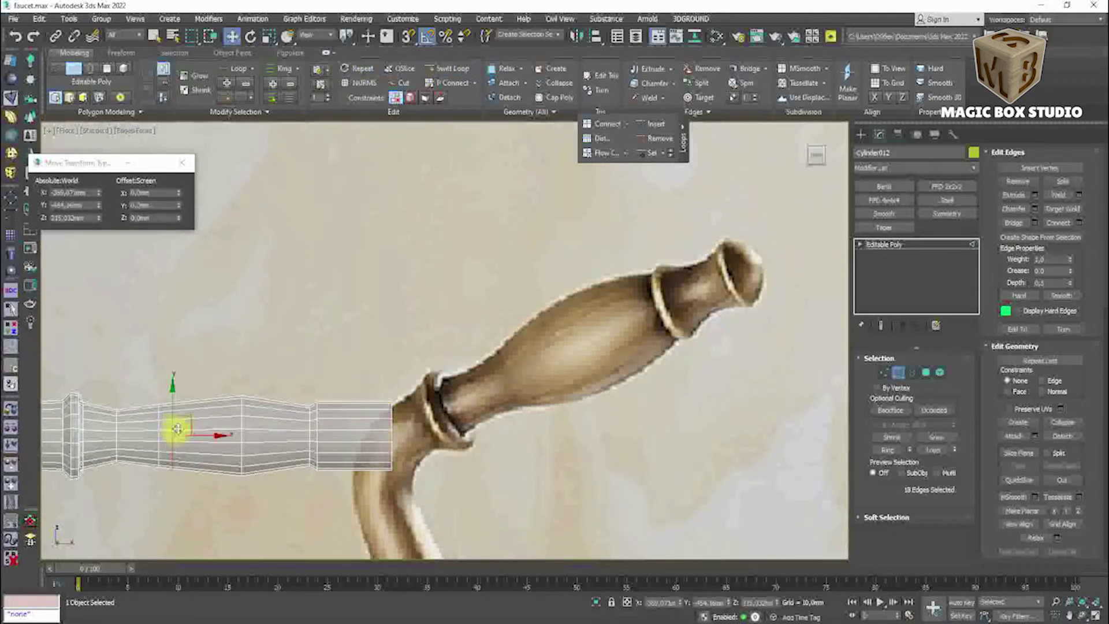
key("w")
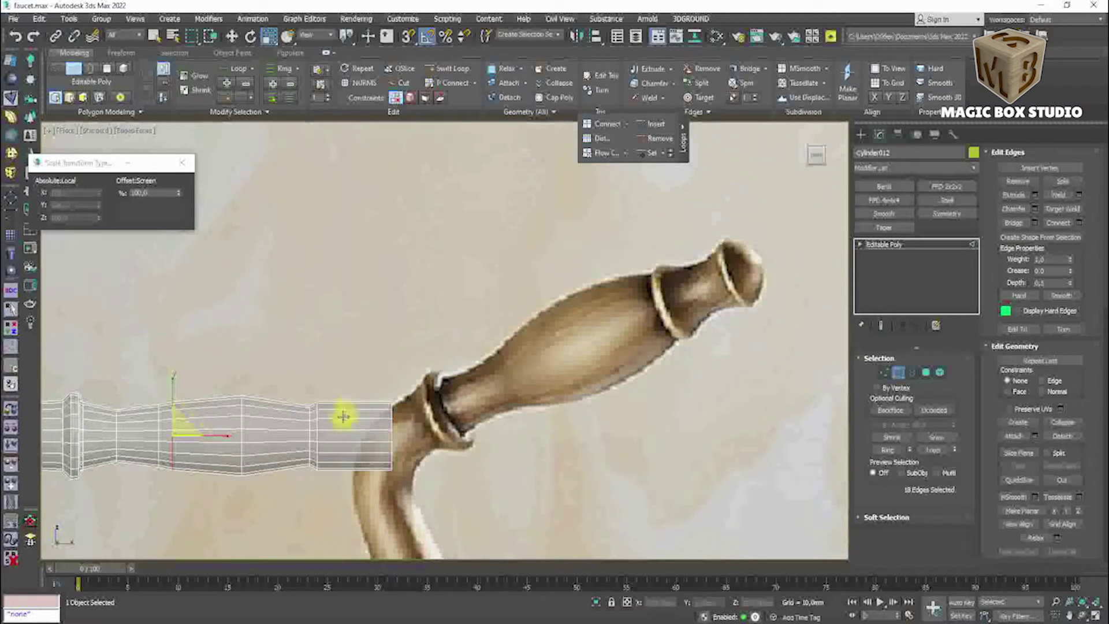
double_click(312, 431)
key("shift+alt+w")
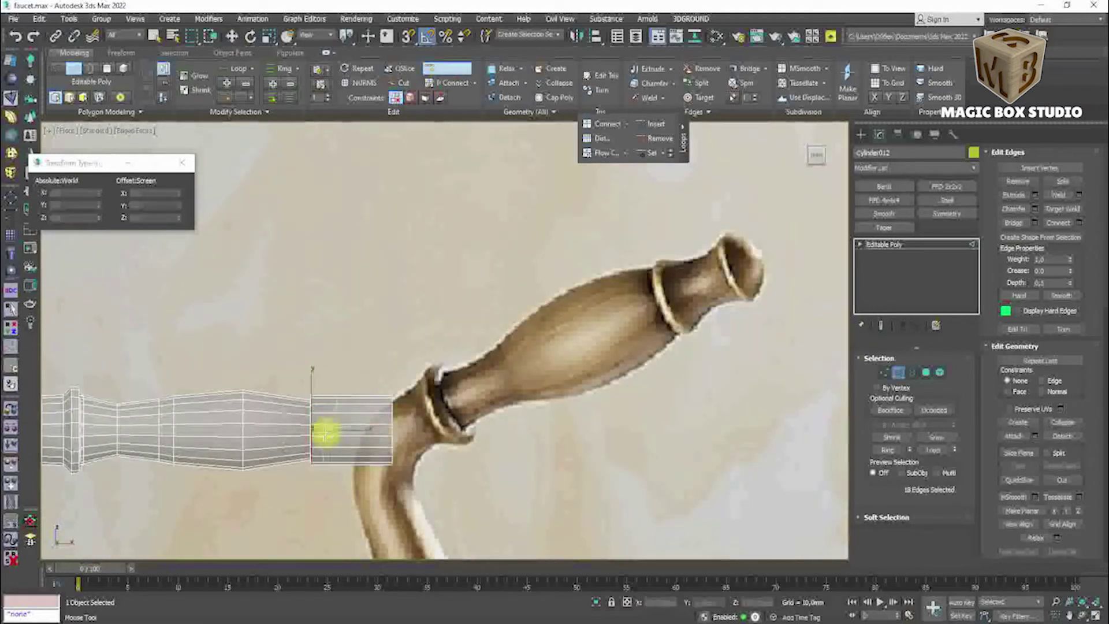
key("z")
left_click(440, 70)
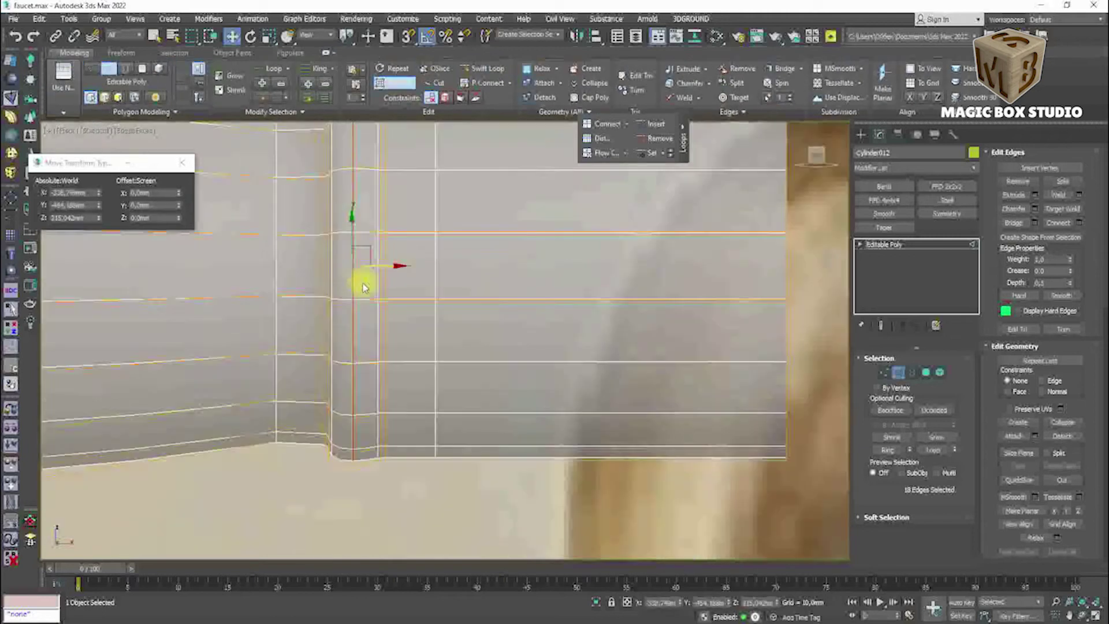
Undo a trial scale and nudge the end edge loop slightly along the handle.
scroll(362, 287, "down", 5)
middle_click_drag(363, 287, 259, 377)
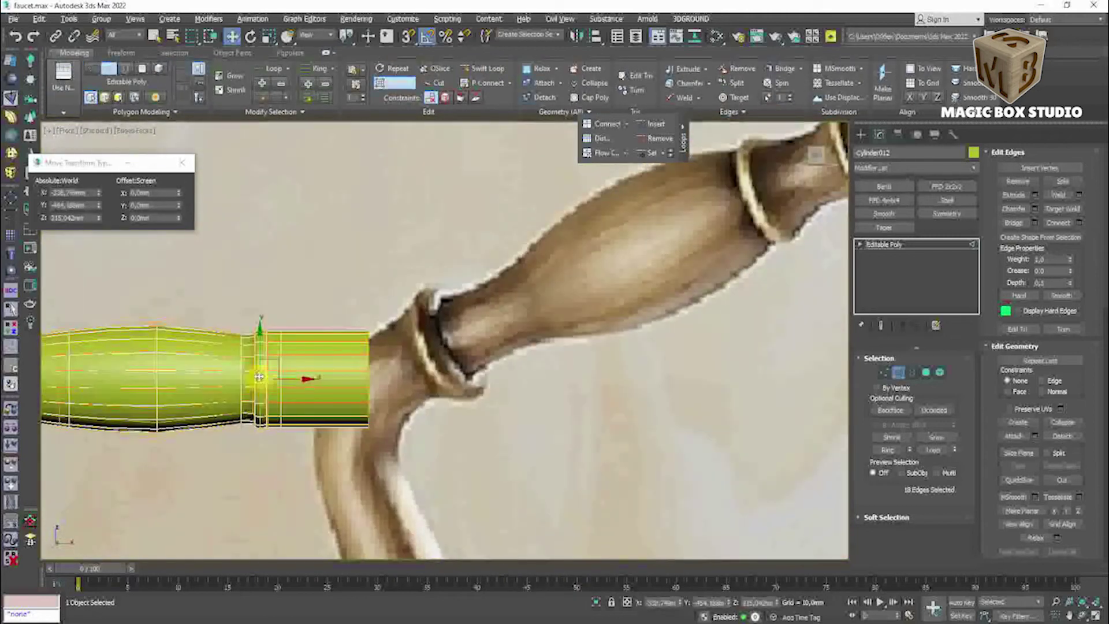
key("r")
key("ctrl+z")
key("w")
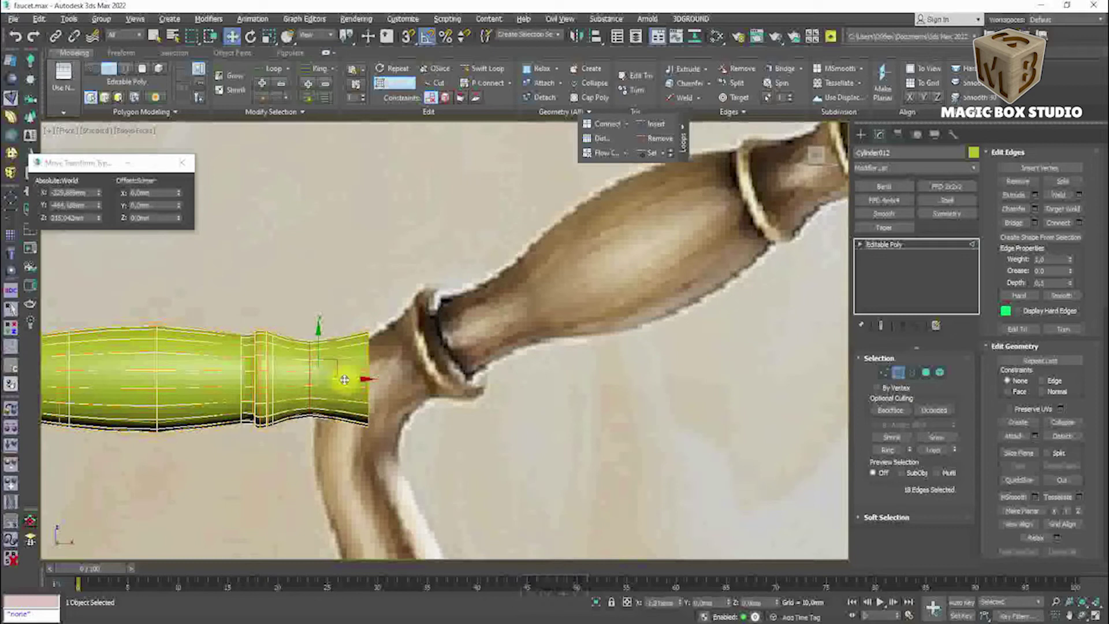
scroll(340, 379, "down", 2)
left_click_drag(344, 381, 346, 380)
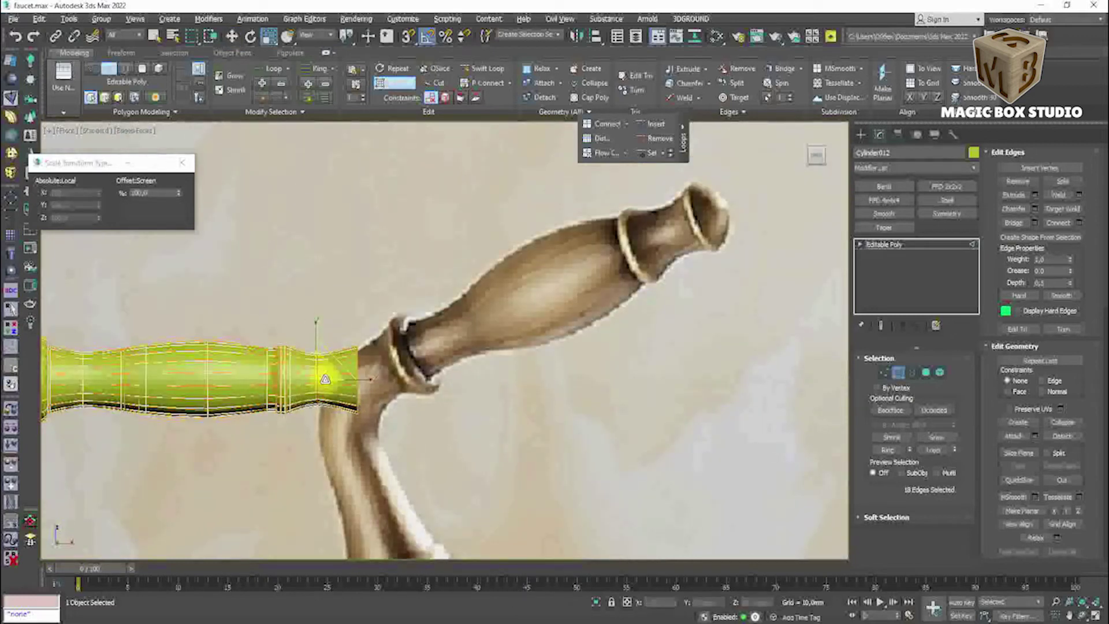
Scale the final ring wider to match the reference collar, then orbit into the open end.
scroll(341, 370, "up", 4)
scroll(361, 341, "down", 4)
scroll(370, 306, "up", 4)
scroll(349, 361, "down", 1)
scroll(350, 361, "up", 2)
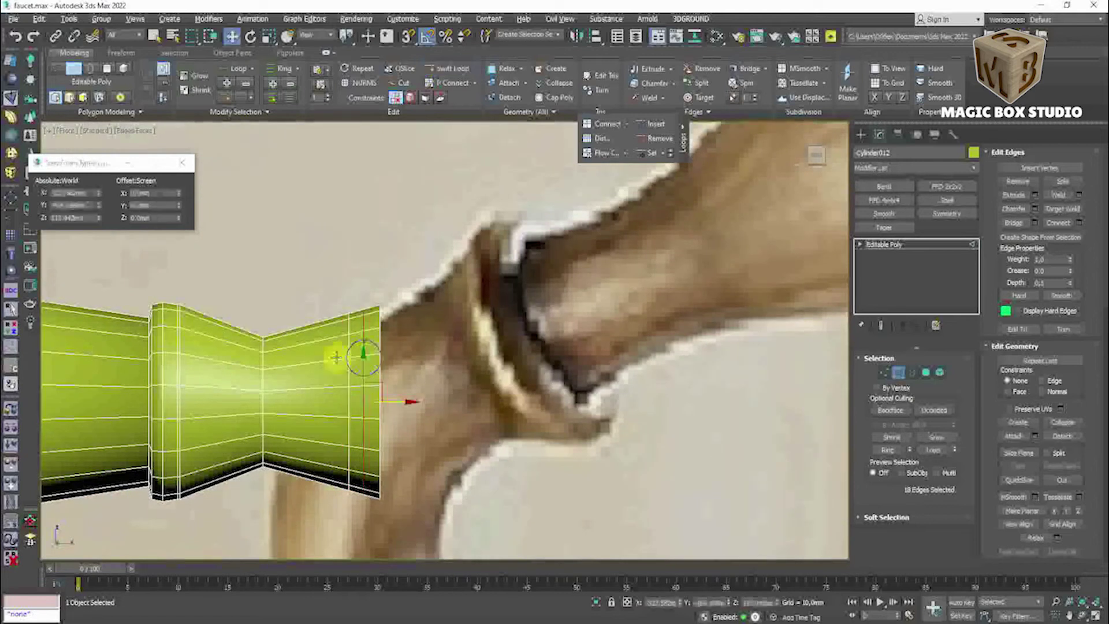
scroll(346, 358, "down", 4)
scroll(366, 347, "up", 6)
scroll(203, 373, "down", 3)
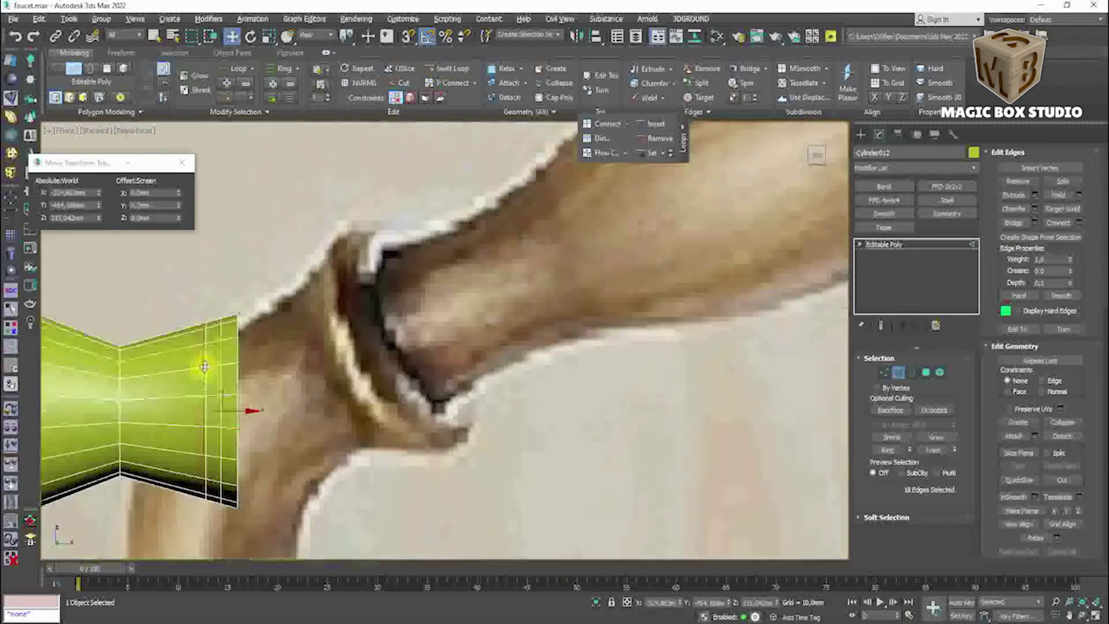
scroll(203, 361, "up", 3)
key("r")
scroll(242, 435, "down", 3)
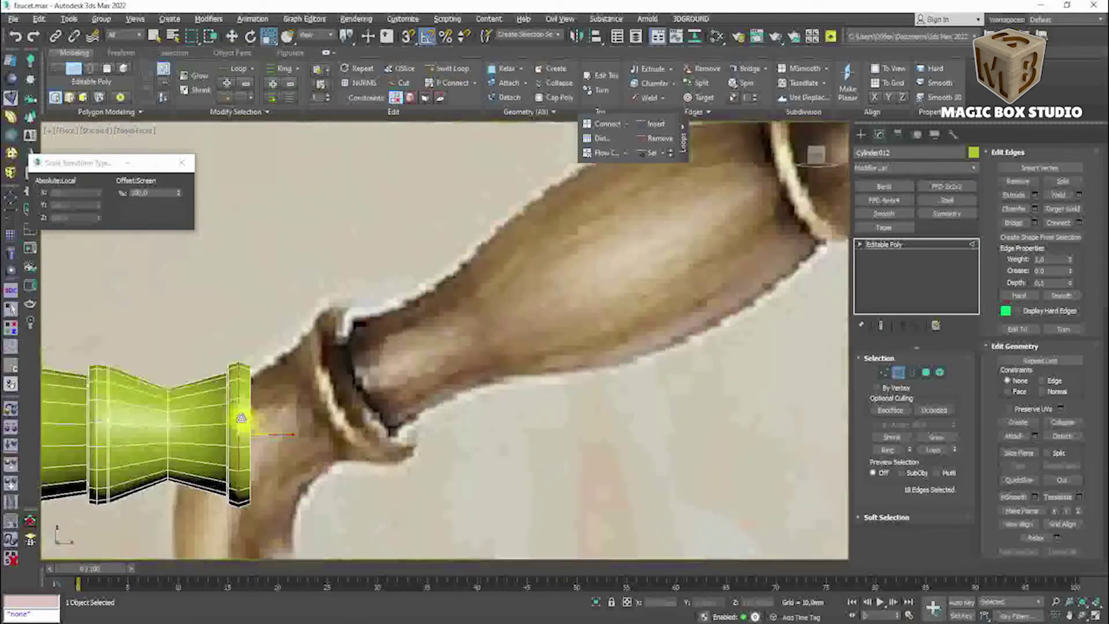
left_click(912, 372)
middle_click_drag(520, 425, 905, 376, "alt")
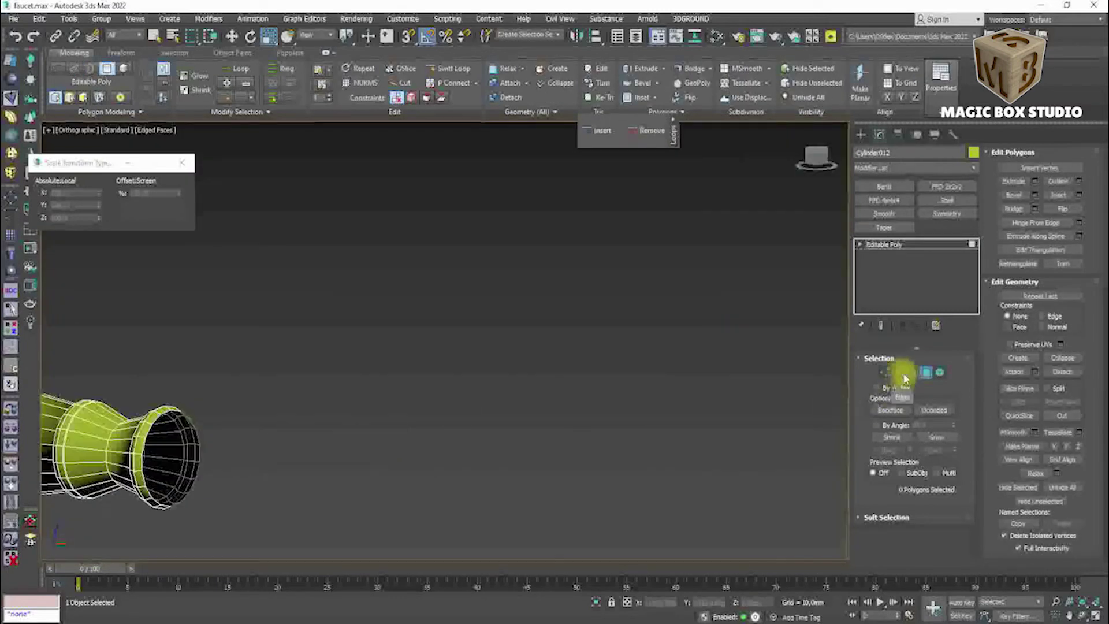
Cap the open end, inset concentric rings and collapse the centre face to a point.
left_click(926, 372)
key("w")
left_click(1079, 195)
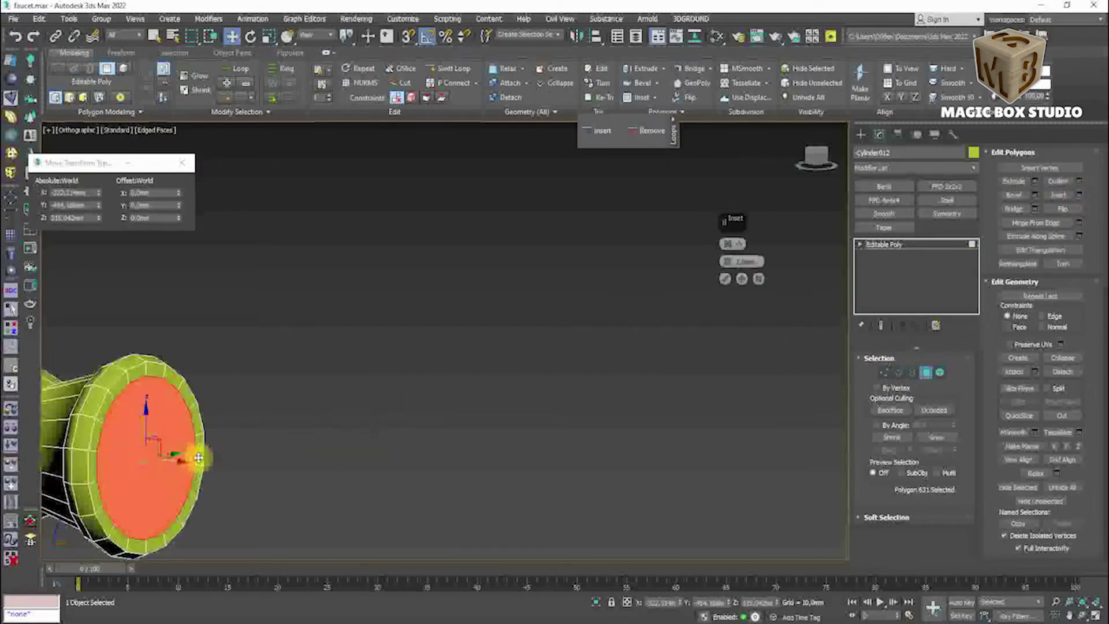
scroll(800, 280, "up", 3)
left_click(742, 280)
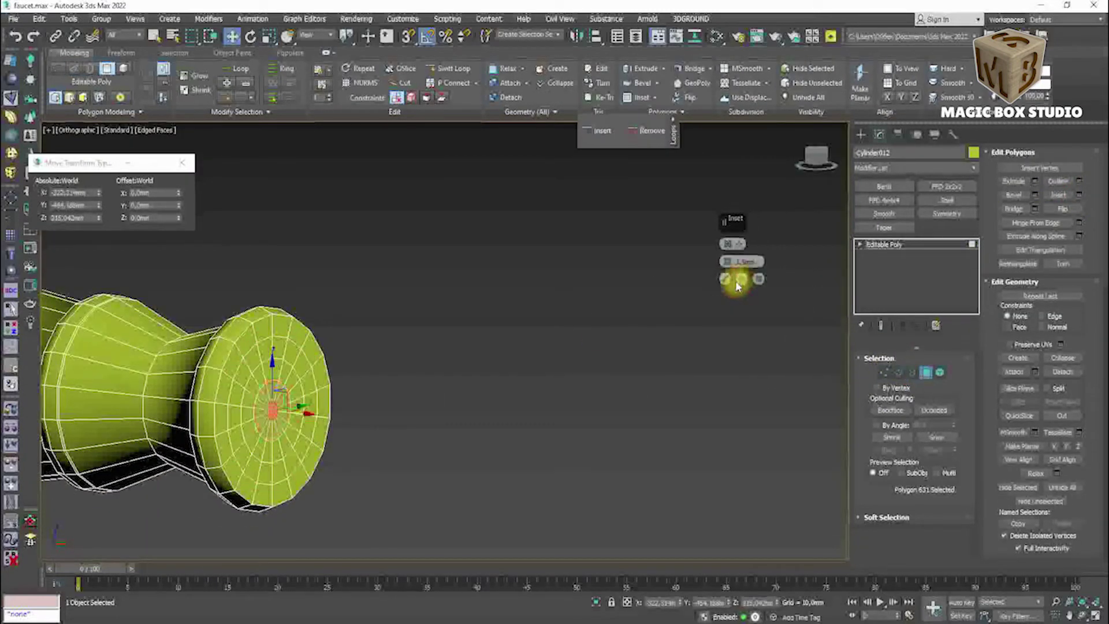
left_click(572, 86)
Select and cleanly remove the spoke edges at the cap centre.
left_click(898, 372)
scroll(291, 370, "up", 3)
left_click(291, 370)
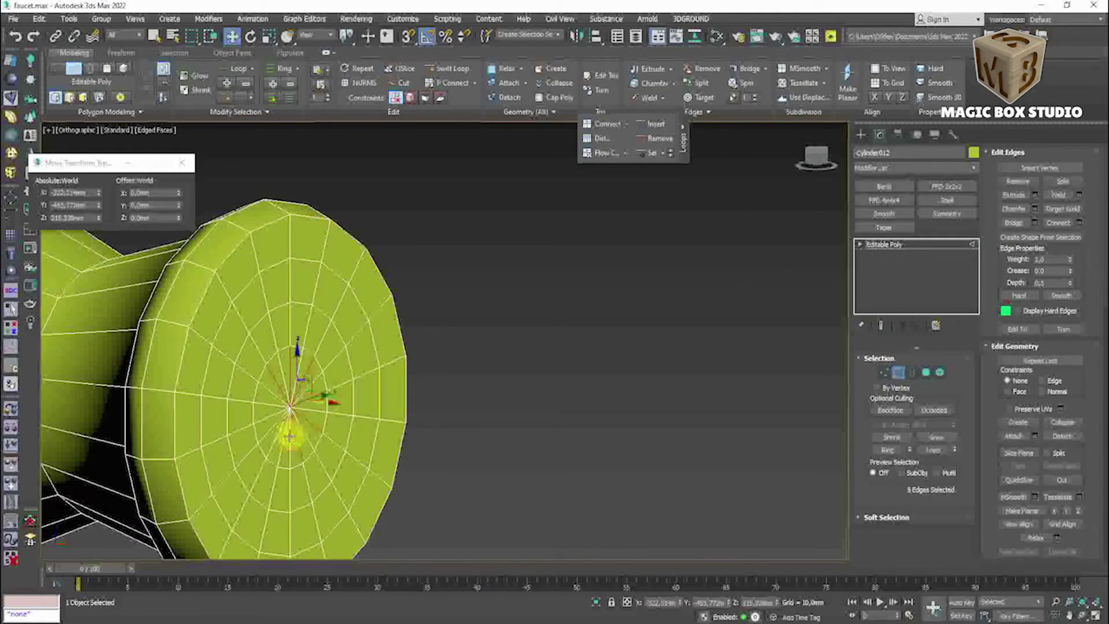
key("ctrl+BackSpace")
With soft selection falloff 7.3, push the cap centre outward into a dome.
left_click(884, 371)
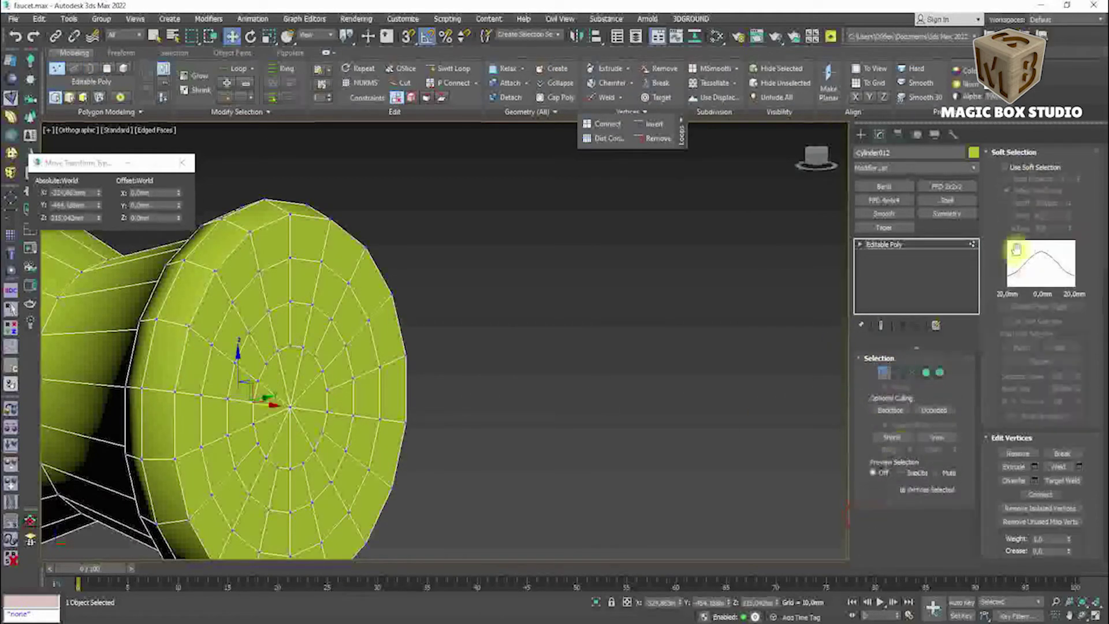
left_click(1005, 167)
left_click_drag(1070, 202, 1070, 219)
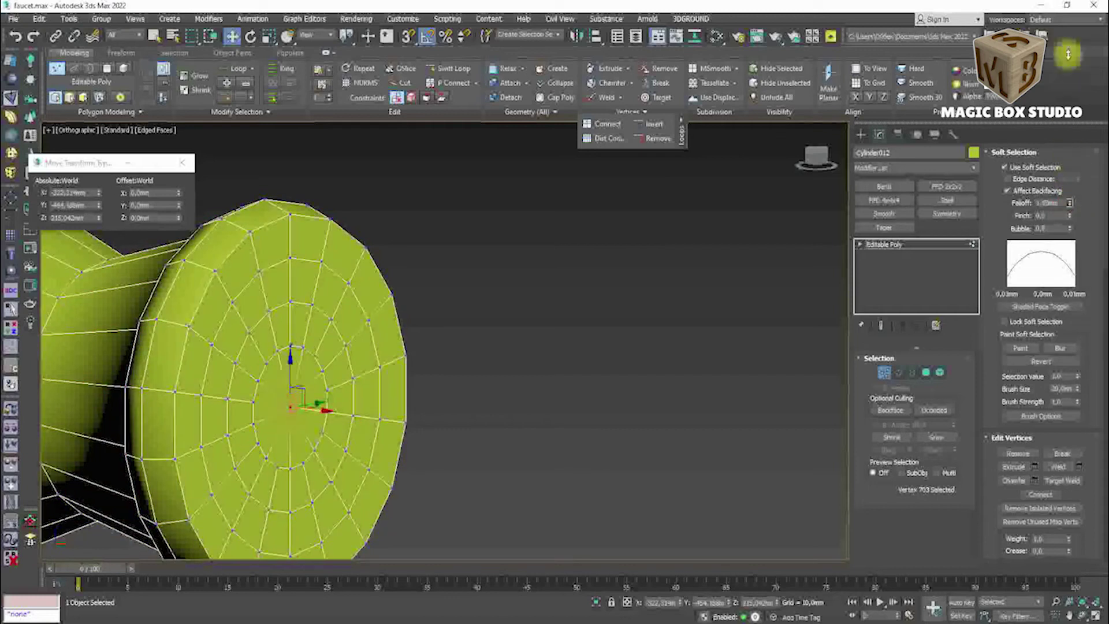
key("f")
scroll(299, 416, "down", 5)
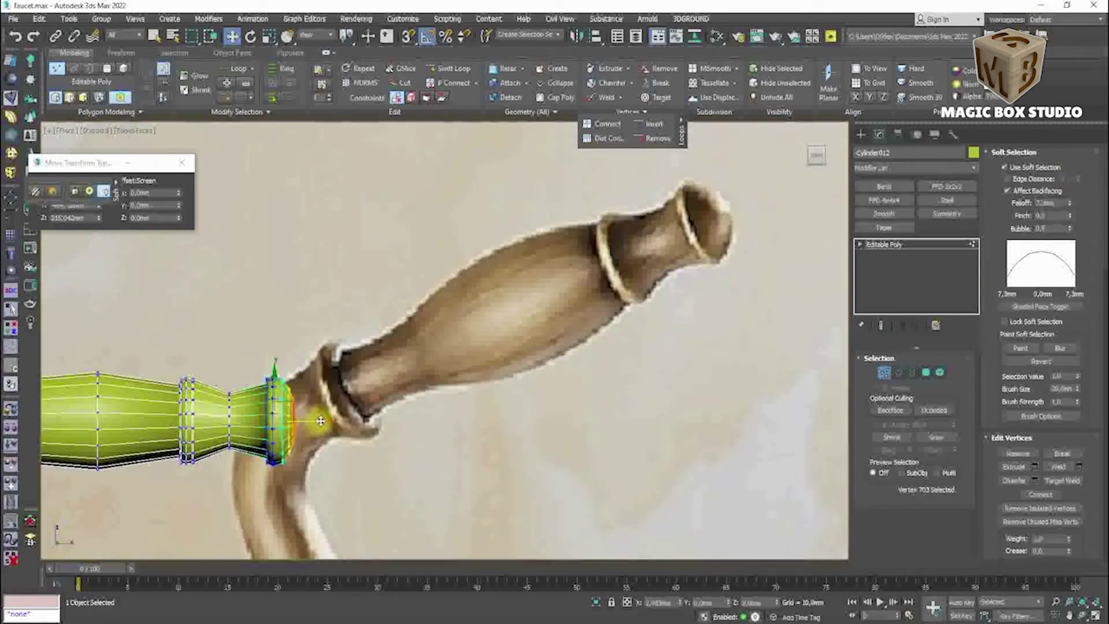
left_click_drag(303, 421, 312, 448)
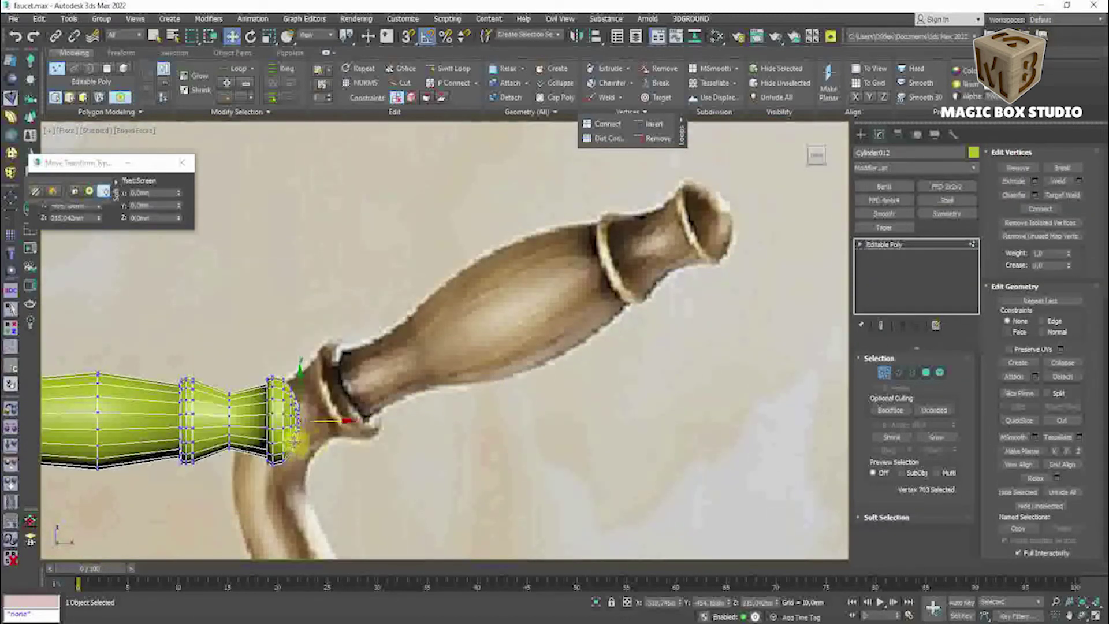
scroll(275, 413, "up", 3)
Switch to Edge mode and cycle the Move and Scale tools while zooming around the handle.
key("2")
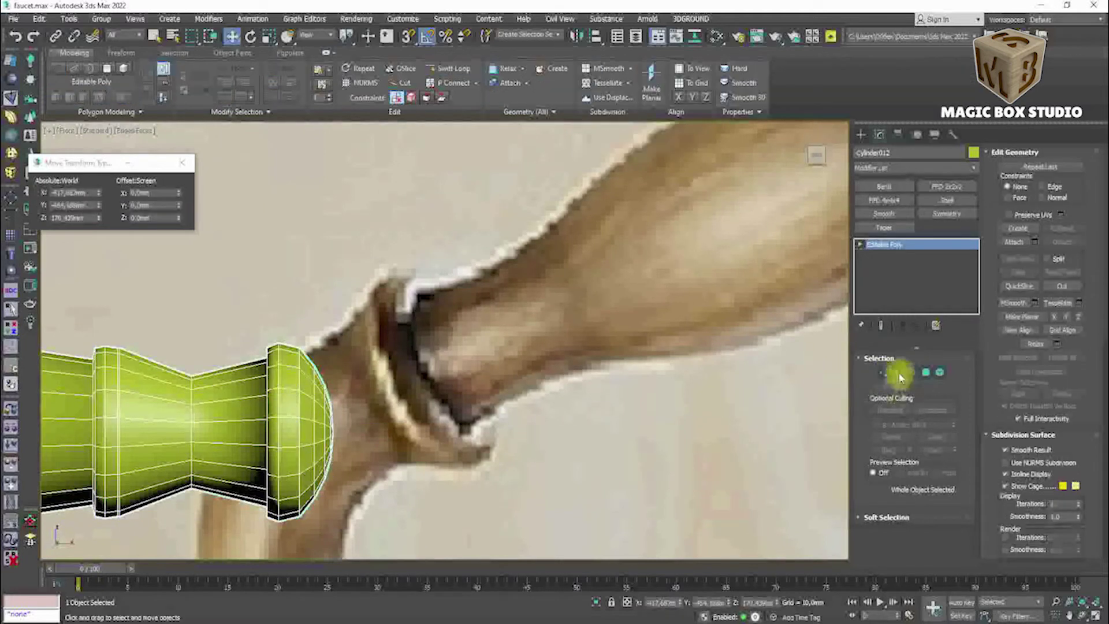
scroll(279, 379, "up", 2)
scroll(279, 379, "up", 2)
key("r")
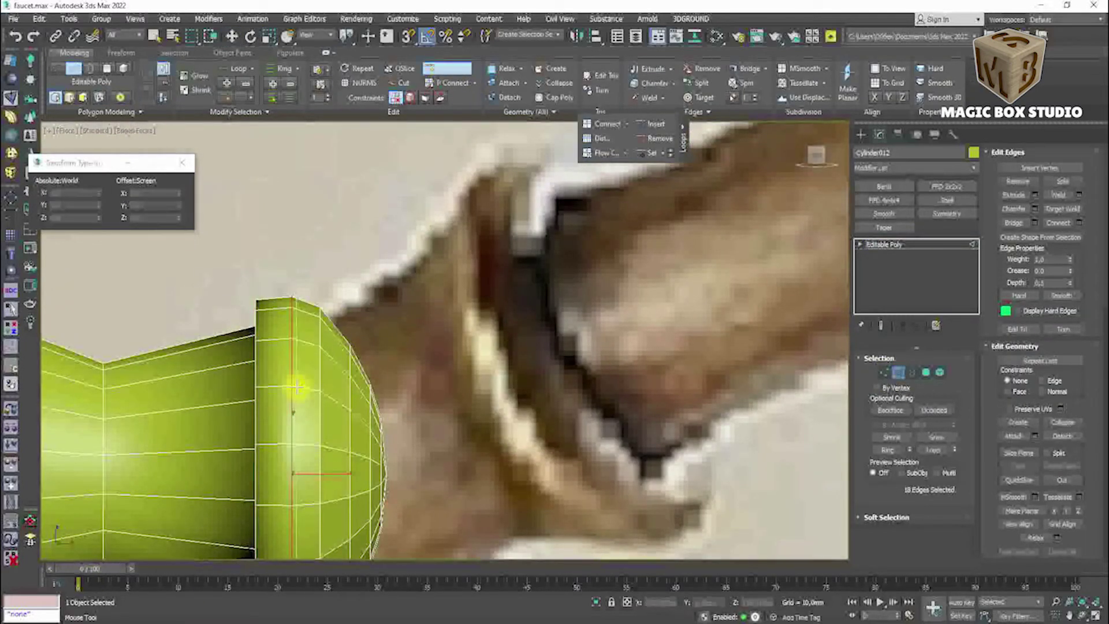
key("w")
scroll(291, 380, "down", 3)
scroll(290, 380, "up", 3)
scroll(292, 393, "up", 3)
key("r")
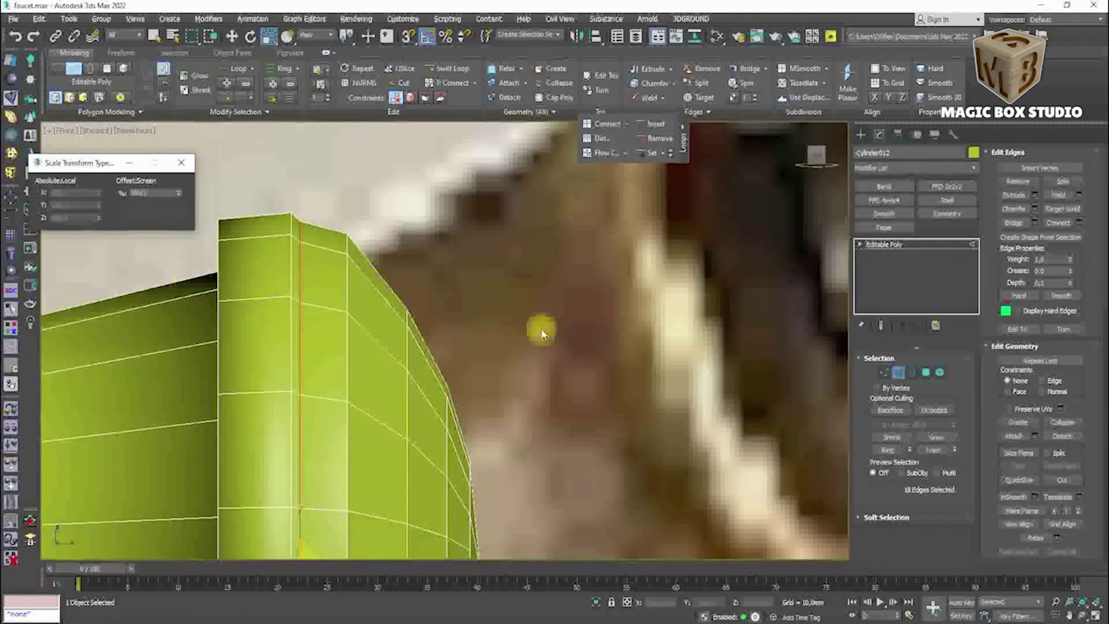
key("2")
scroll(510, 363, "down", 2)
scroll(434, 329, "up", 2)
key("w")
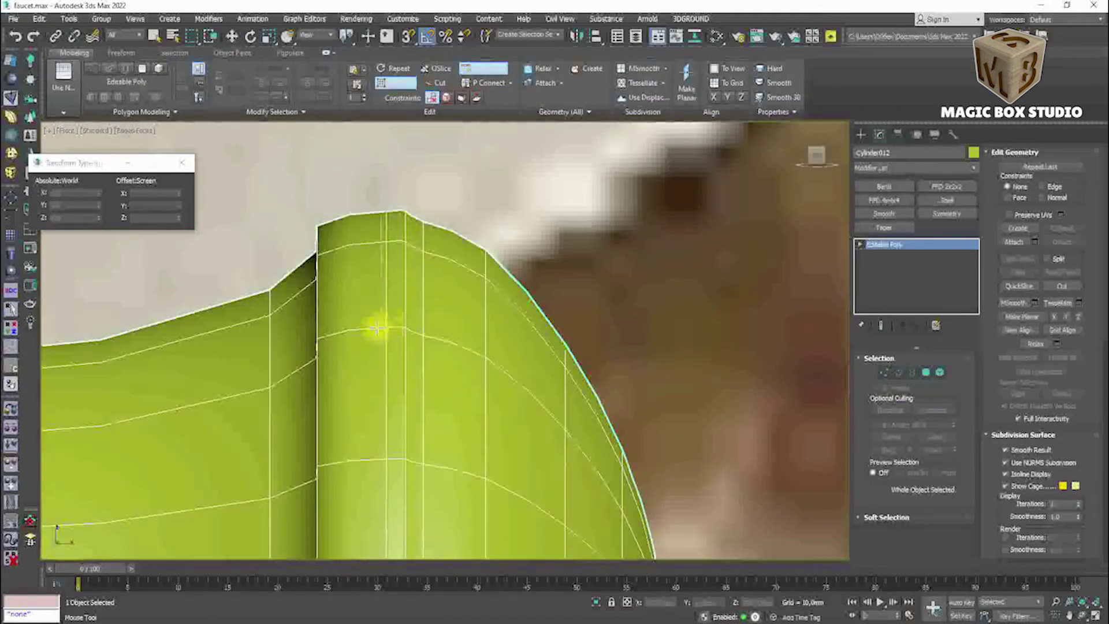
Toggle NURMS smoothing and edged faces to preview the handle, then clear the selection.
left_click(1005, 462)
scroll(599, 324, "down", 3)
scroll(599, 325, "down", 2)
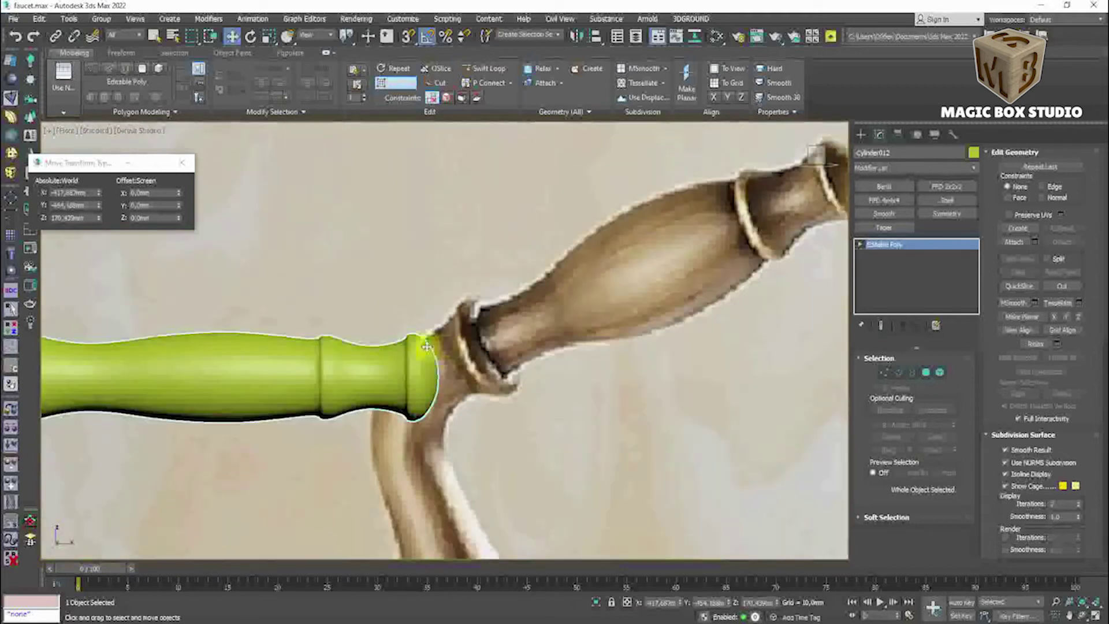
scroll(307, 338, "up", 4)
key("F4")
scroll(307, 338, "up", 4)
key("4")
scroll(307, 338, "down", 4)
scroll(347, 249, "up", 4)
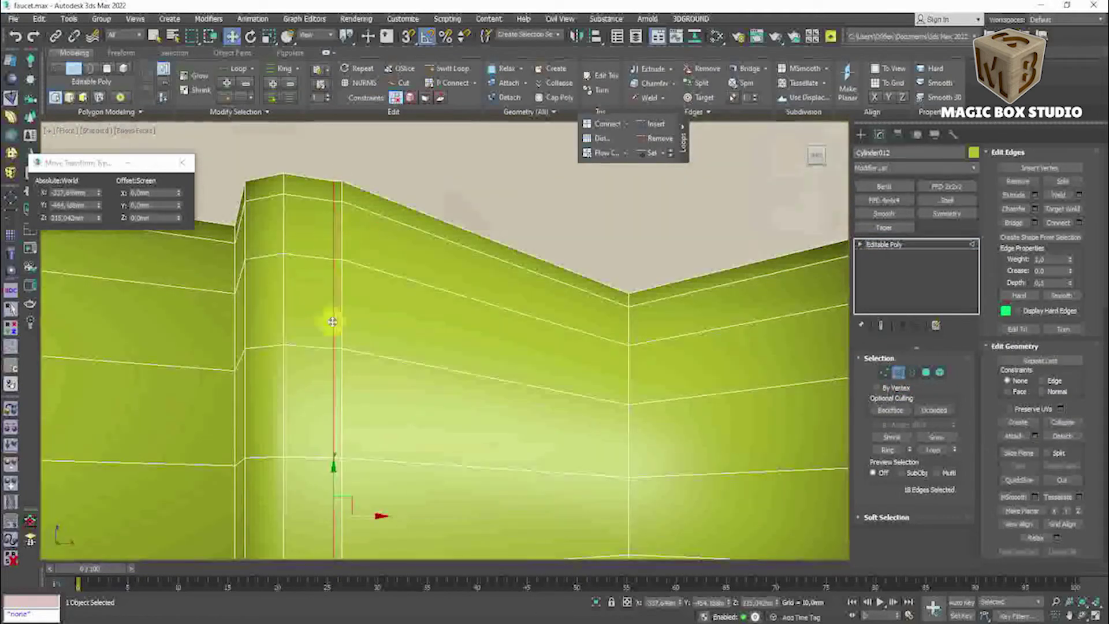
key("r")
key("ctrl+d")
key("ctrl+a")
key("2")
Select an edge loop around the handle and add a Swift Loop beside it.
double_click(330, 234)
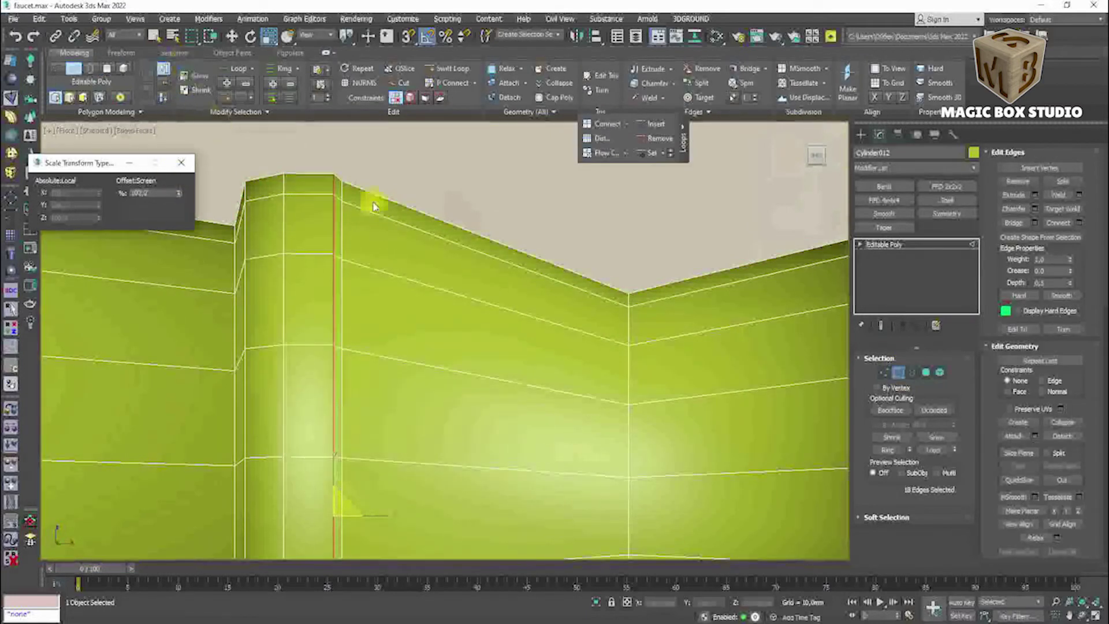
scroll(446, 255, "down", 5)
scroll(445, 256, "up", 6)
left_click(444, 69)
key("F4")
scroll(379, 211, "down", 4)
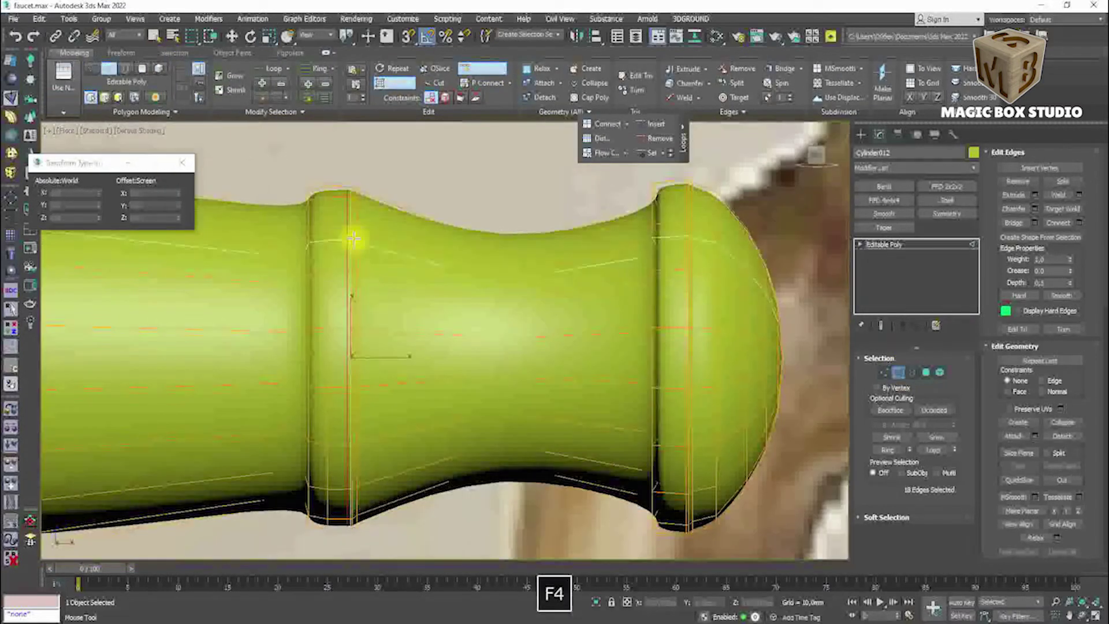
key("2")
scroll(643, 317, "down", 4)
key("w")
scroll(473, 319, "up", 5)
Toggle edged-faces display on and off to check the handle's smoothed edge flow.
key("F4")
scroll(460, 294, "down", 4)
key("F4")
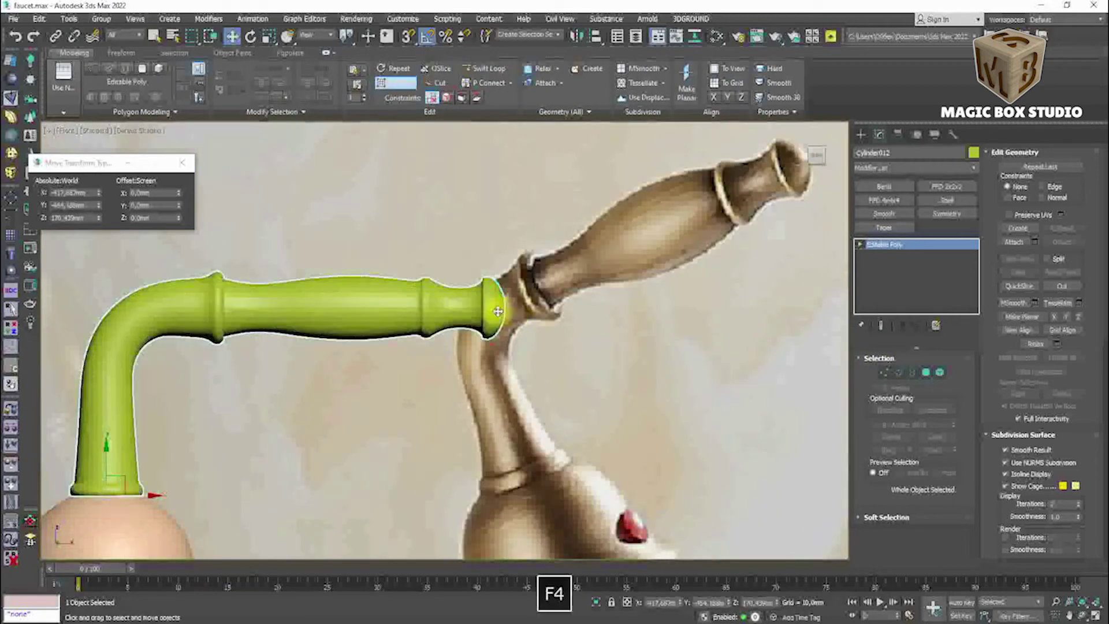
scroll(421, 309, "up", 4)
scroll(464, 280, "up", 2)
key("F4")
scroll(465, 280, "up", 3)
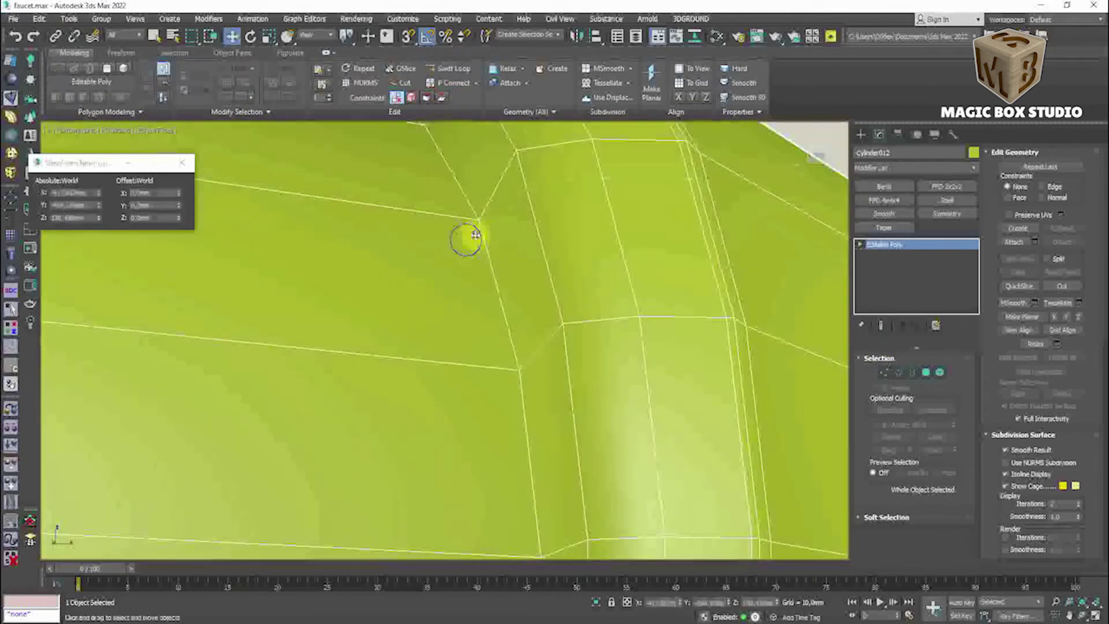
Select an edge loop on the handle's swollen middle and slide it along X toward the end.
key("2")
double_click(511, 323)
scroll(283, 282, "down", 2)
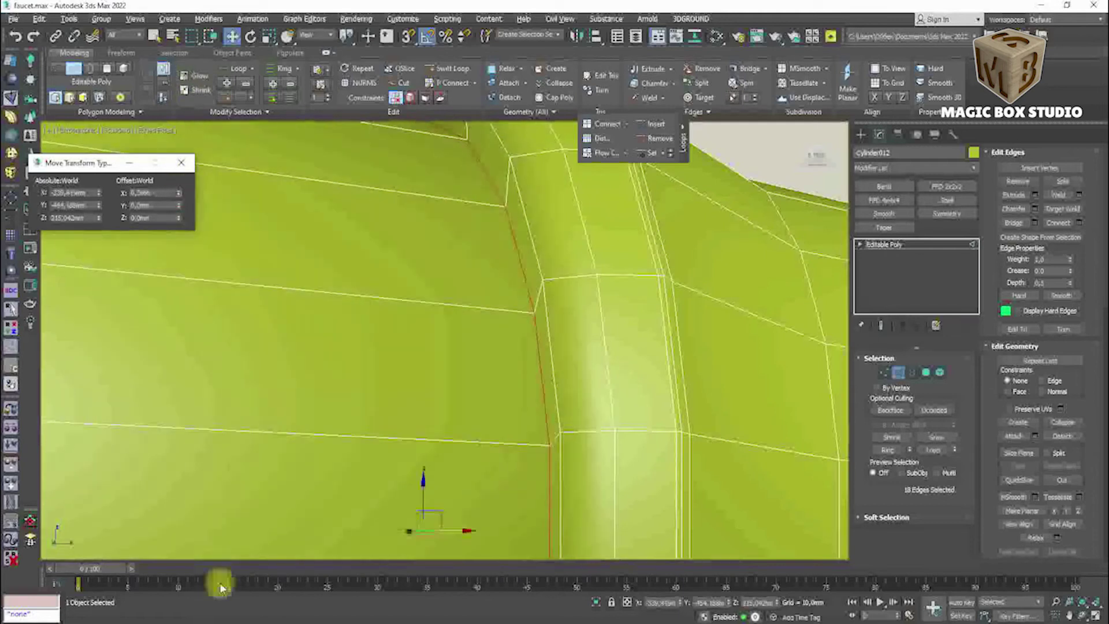
key("ctrl+BackSpace")
middle_click_drag(440, 347, 439, 359, "alt")
scroll(439, 359, "down", 5)
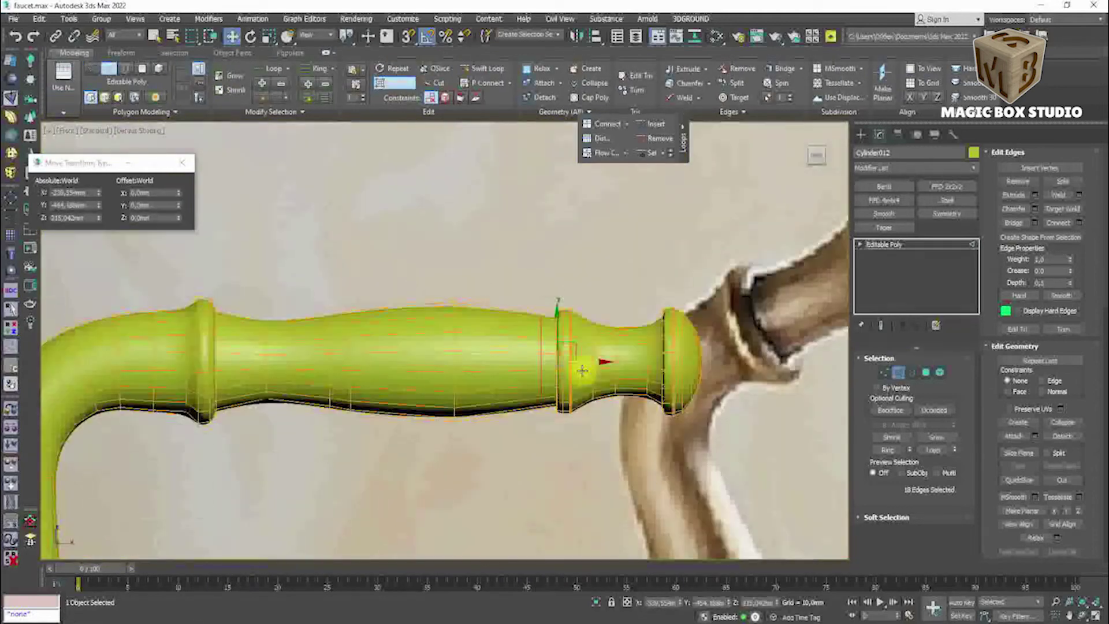
scroll(371, 354, "up", 2)
middle_click_drag(241, 341, 317, 358)
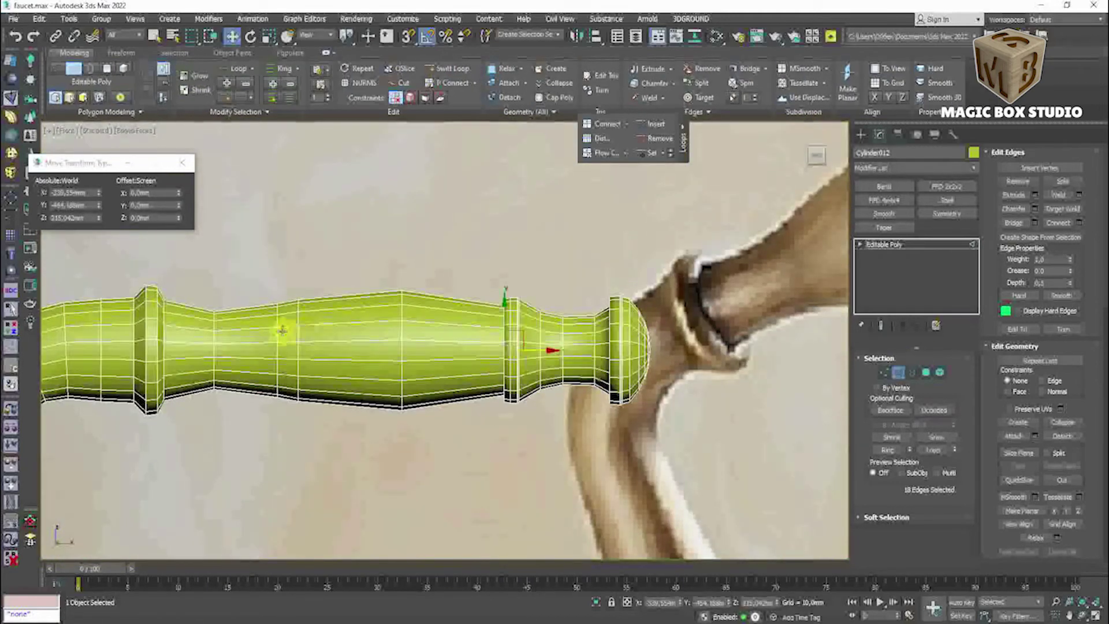
scroll(288, 358, "down", 2)
left_click_drag(301, 352, 294, 341)
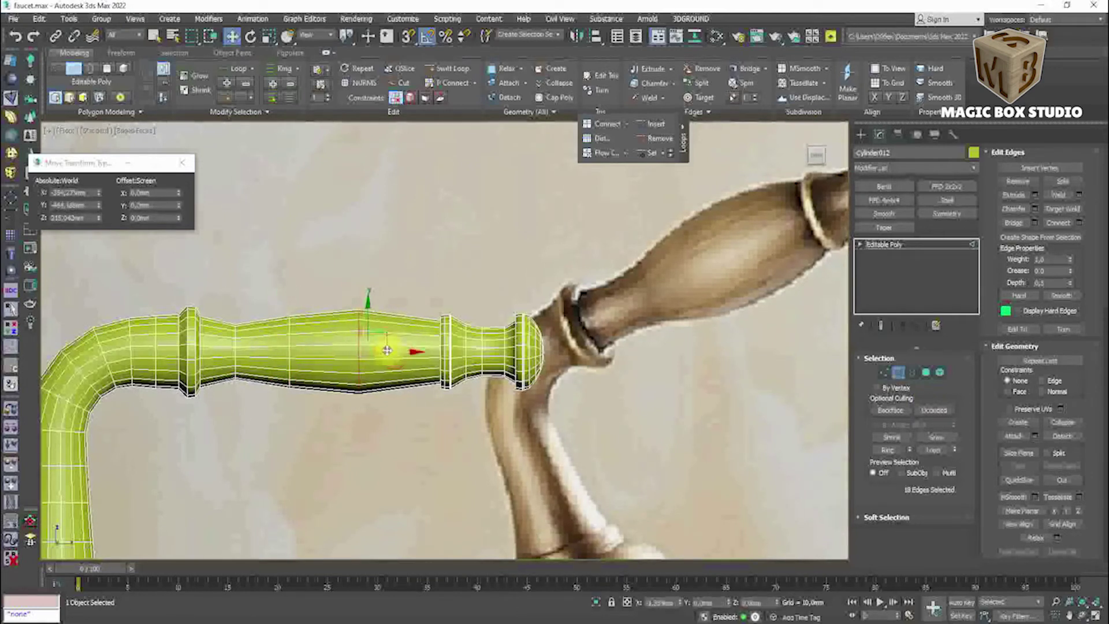
Check the refined handle profile with edged faces and return to object level.
key("F4")
key("F4")
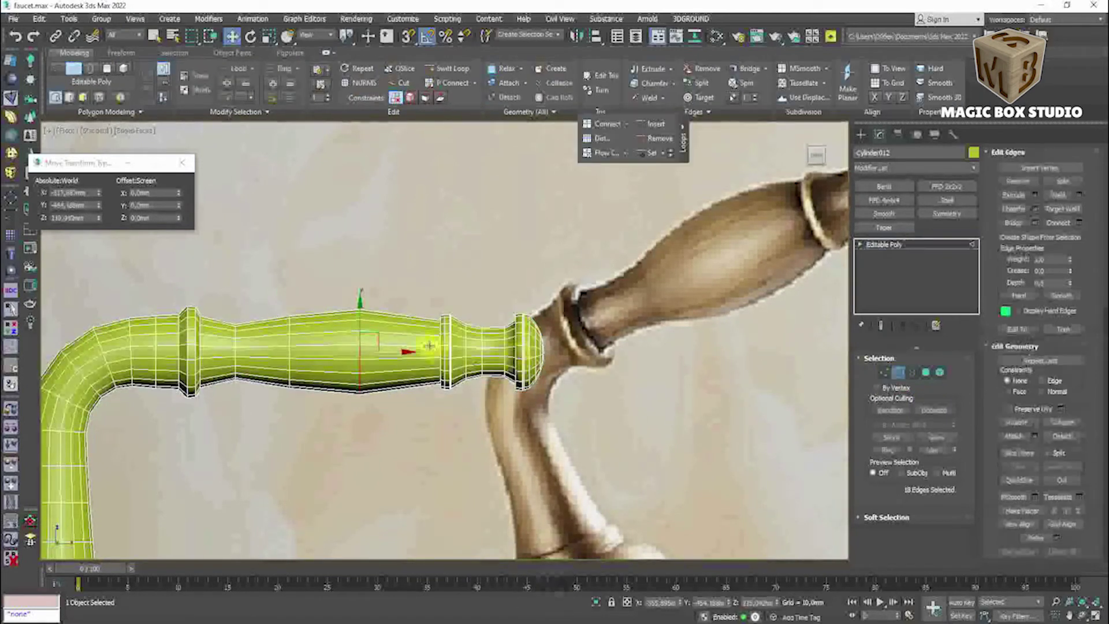
key("r")
left_click(899, 372)
scroll(520, 378, "down", 3)
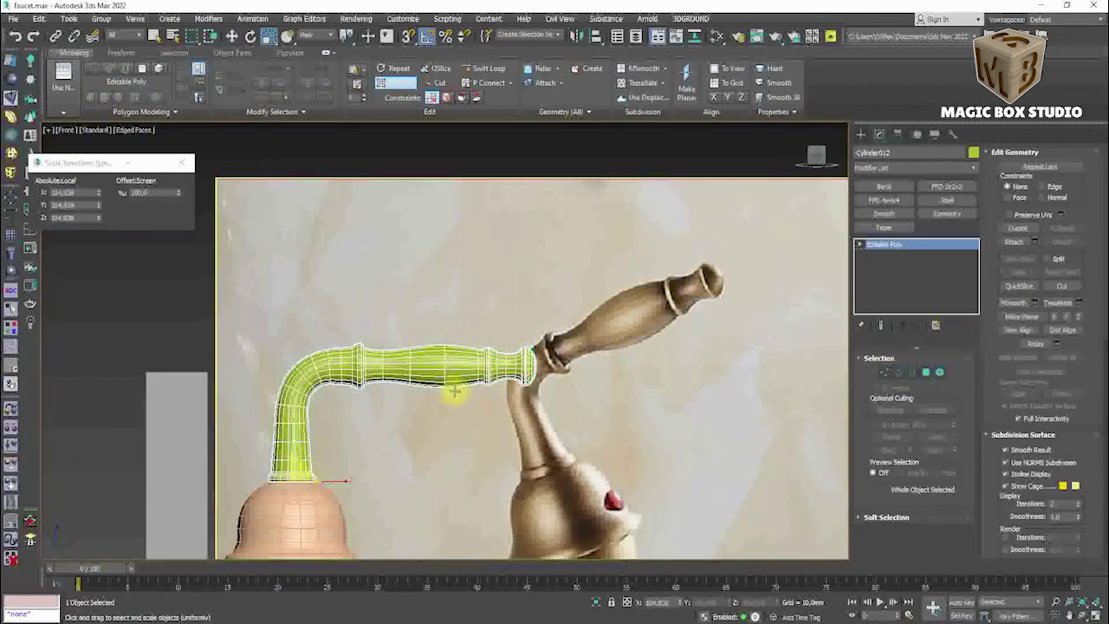
Toggle the handle's smoothing off and on to inspect its low-poly cage.
scroll(455, 392, "up", 5)
key("2")
scroll(368, 316, "down", 6)
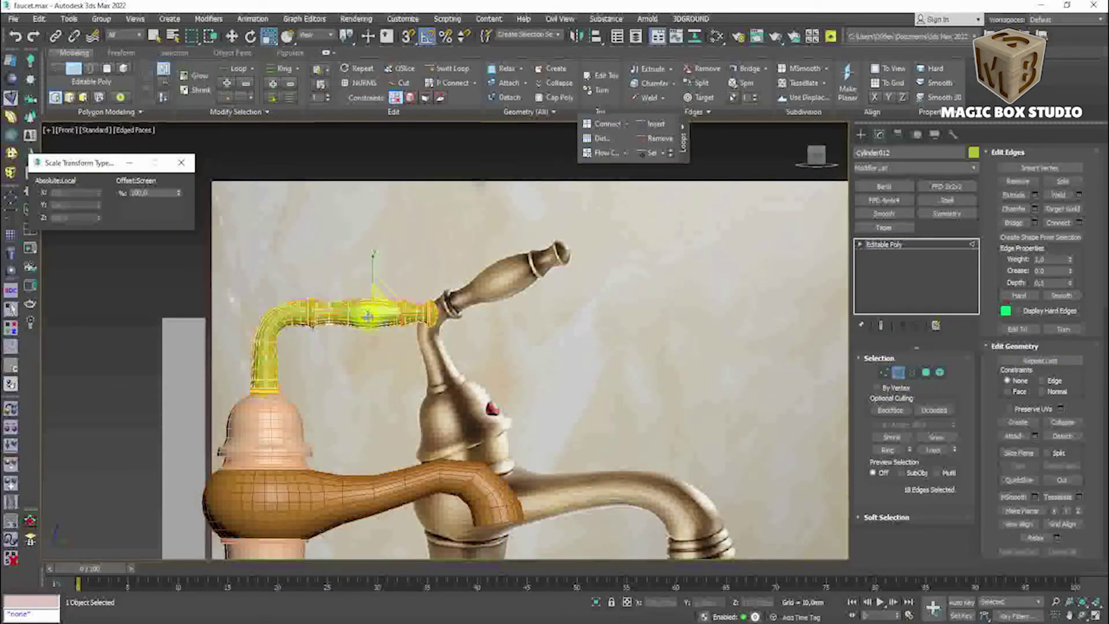
key("2")
key("F4")
scroll(393, 321, "up", 4)
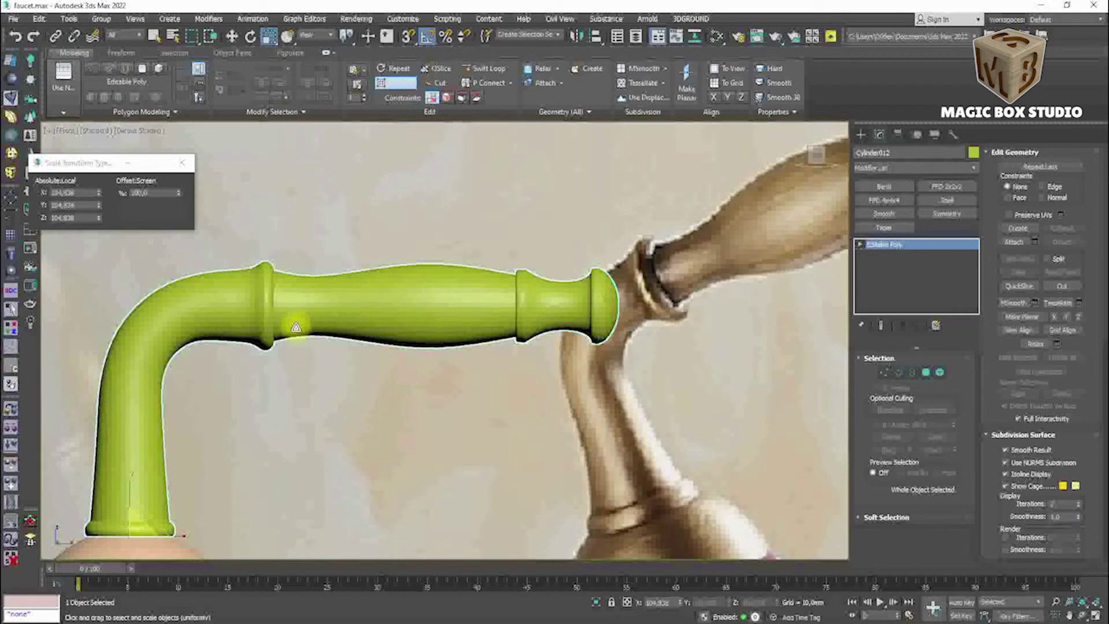
key("ctrl+BackSpace")
scroll(329, 297, "up", 5)
middle_click_drag(321, 290, 359, 186, "alt")
scroll(354, 253, "up", 3)
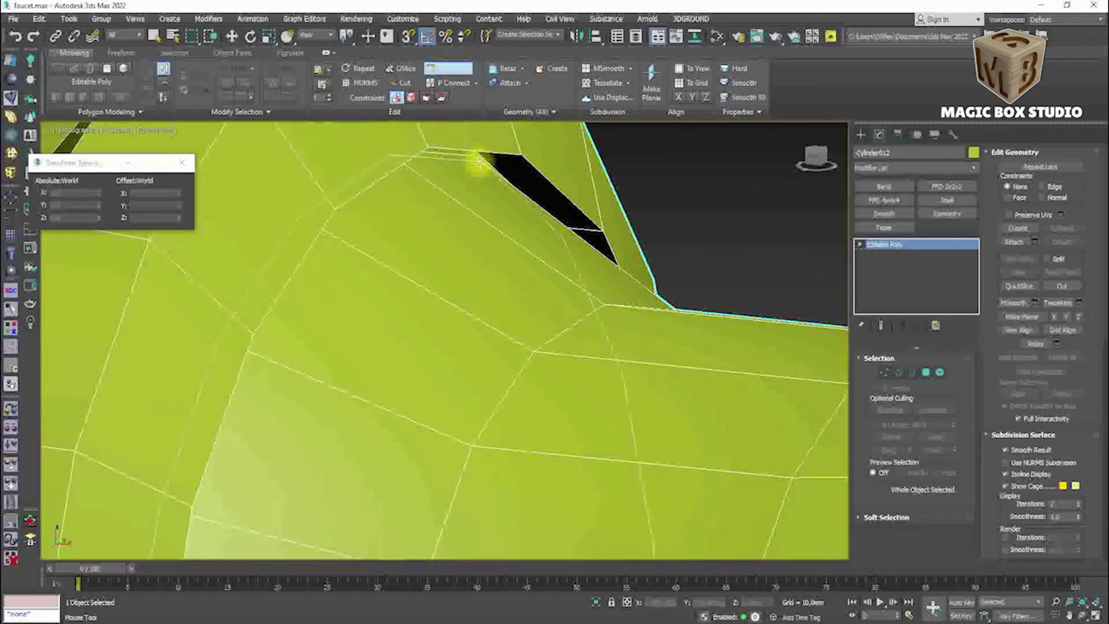
key("ctrl+BackSpace")
scroll(396, 317, "down", 5)
key("f")
key("w")
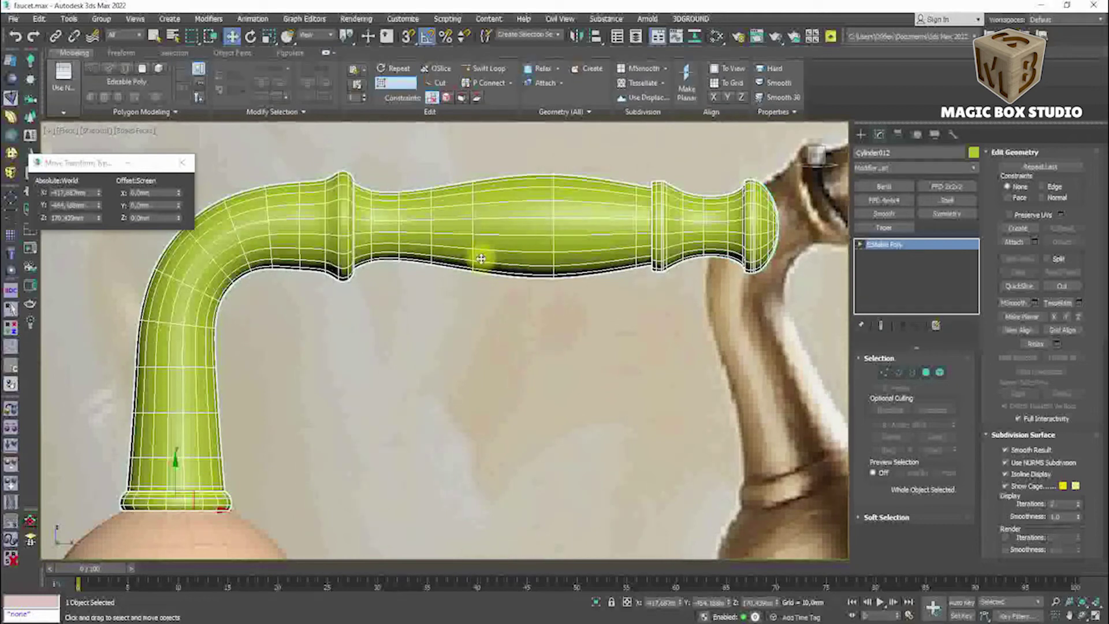
Inspect the spout in front and perspective views with wireframe edges on and off.
key("F4")
key("p")
scroll(364, 382, "up", 5)
scroll(362, 344, "up", 3)
key("f")
scroll(296, 450, "up", 4)
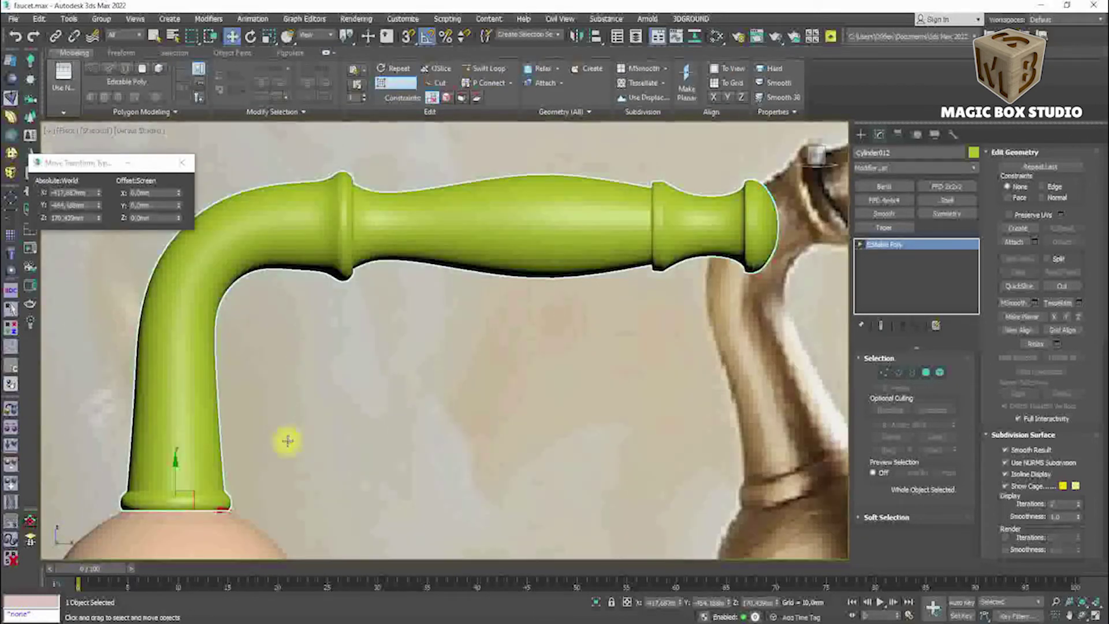
scroll(141, 496, "up", 4)
key("F4")
key("1")
key("r")
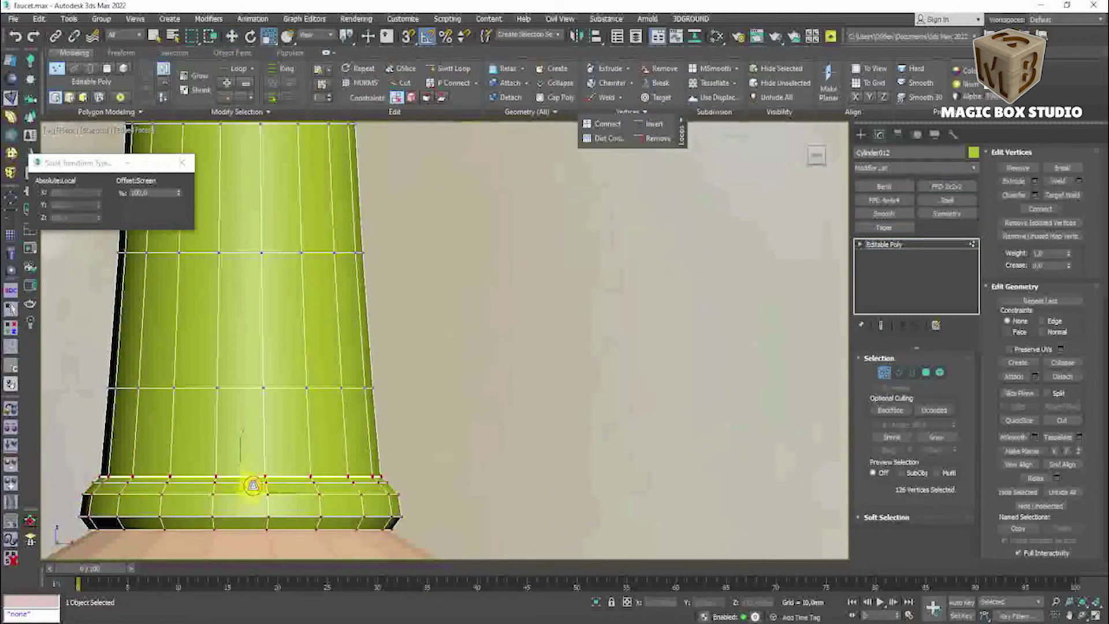
scroll(257, 483, "down", 5)
left_click(883, 372)
key("F4")
middle_click_drag(577, 404, 408, 487, "alt")
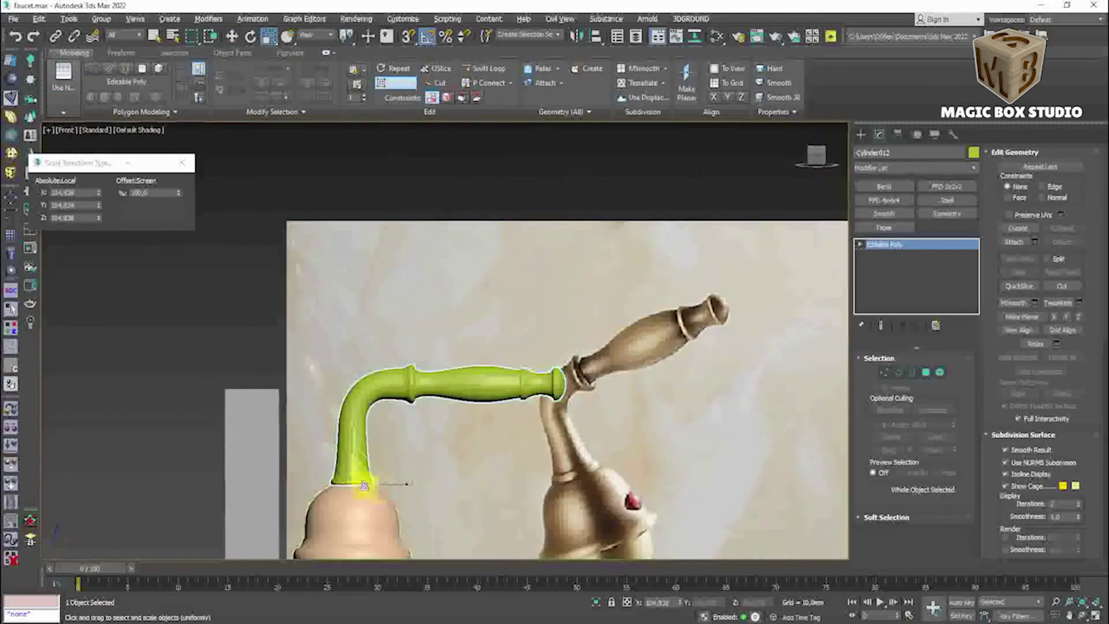
scroll(335, 467, "up", 5)
key("F4")
scroll(787, 359, "up", 3)
Select the edge loop around the spout's base.
key("2")
scroll(178, 426, "up", 3)
key("ctrl+BackSpace")
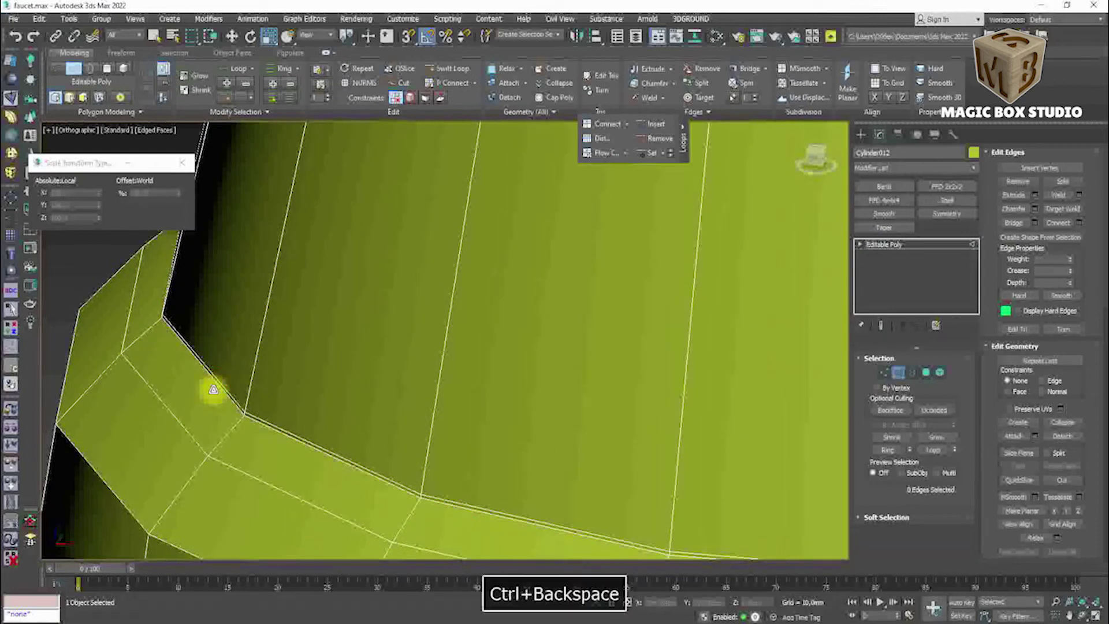
scroll(215, 315, "up", 3)
double_click(214, 315)
scroll(223, 322, "down", 3)
key("w")
scroll(186, 203, "down", 2)
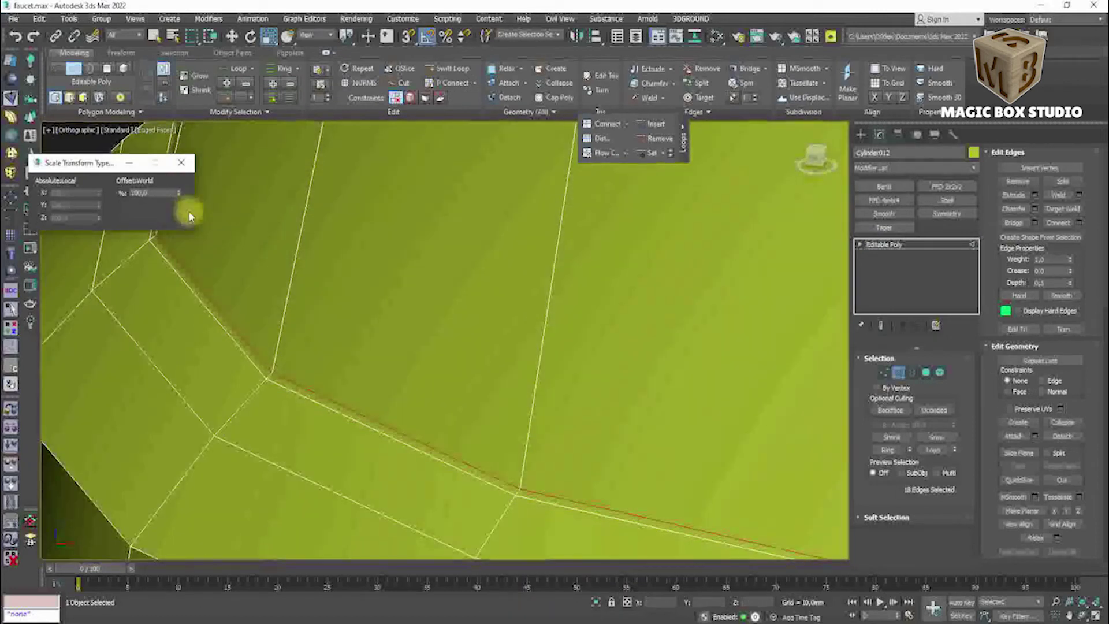
scroll(185, 202, "down", 2)
Preview the smoothed spout against the front-view reference.
key("ctrl+q")
scroll(247, 285, "down", 2)
key("F4")
key("2")
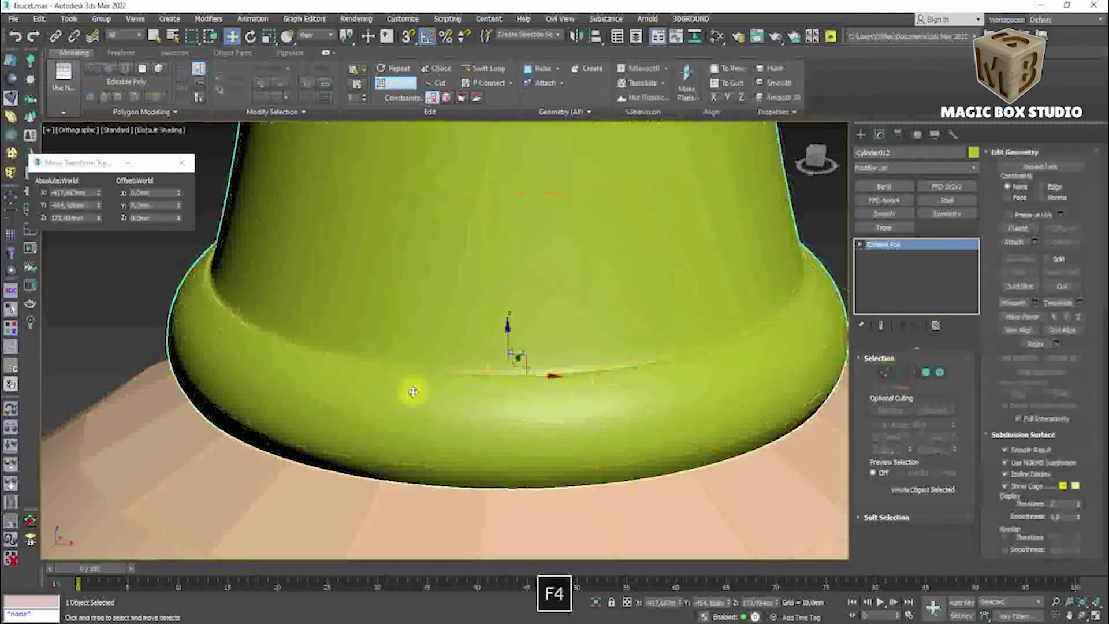
scroll(368, 392, "down", 2)
scroll(249, 495, "down", 4)
key("f")
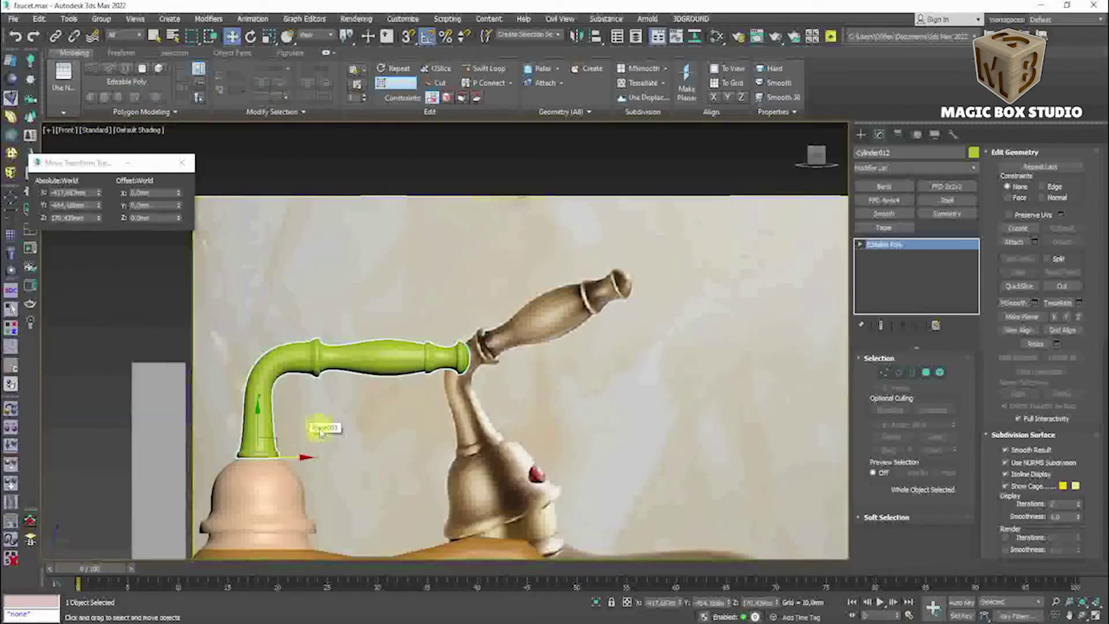
scroll(326, 361, "up", 3)
key("F4")
scroll(322, 342, "up", 2)
middle_click_drag(310, 317, 307, 276, "alt")
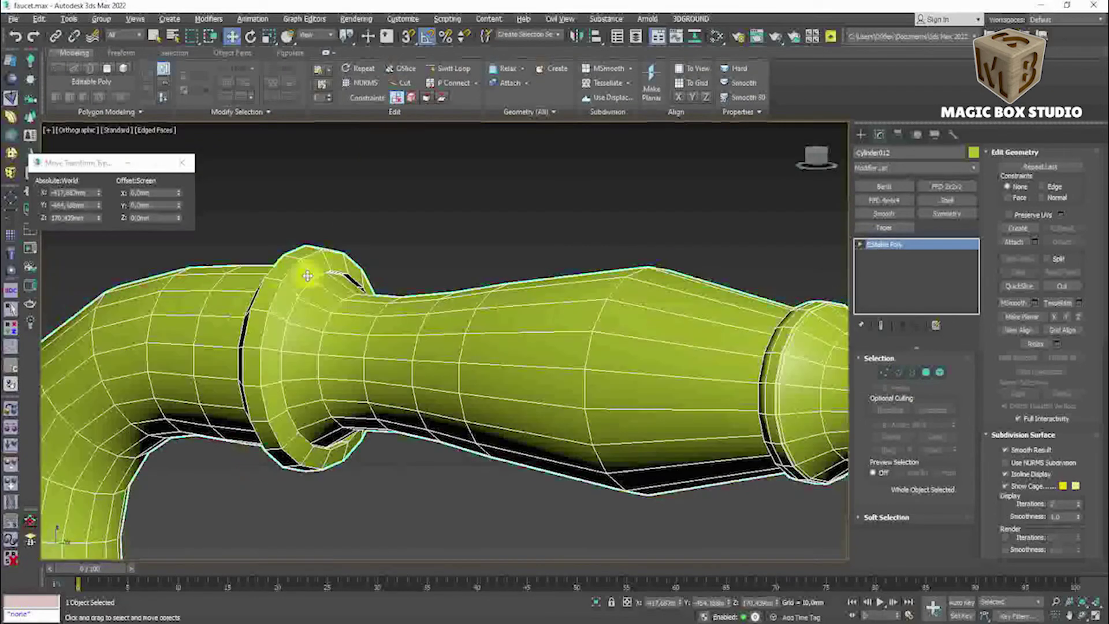
Shift+Scale the spout collar edge ring into a slightly smaller clone.
left_click(898, 374)
scroll(304, 280, "up", 5)
scroll(342, 254, "up", 2)
scroll(414, 281, "up", 2)
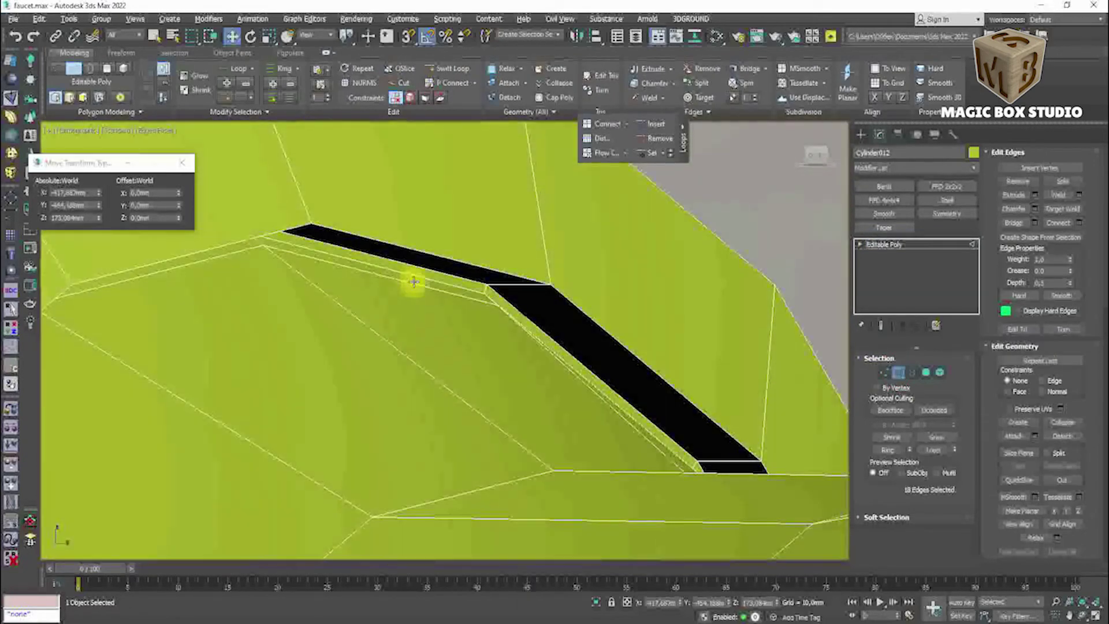
key("r")
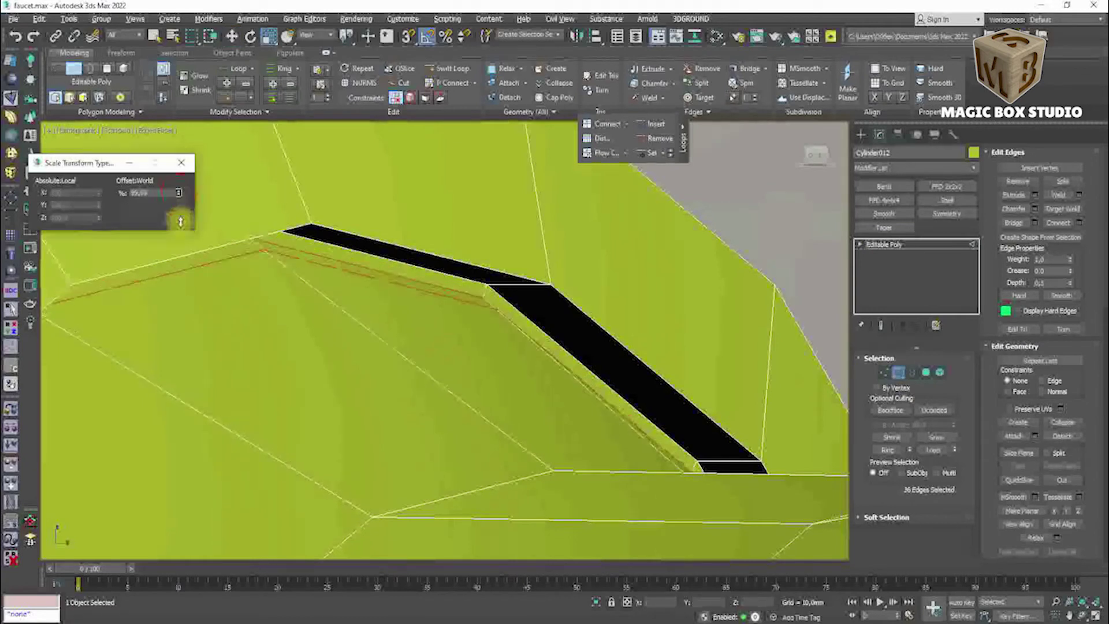
left_click_drag(176, 272, 180, 296, "shift")
middle_click_drag(228, 300, 186, 329, "alt")
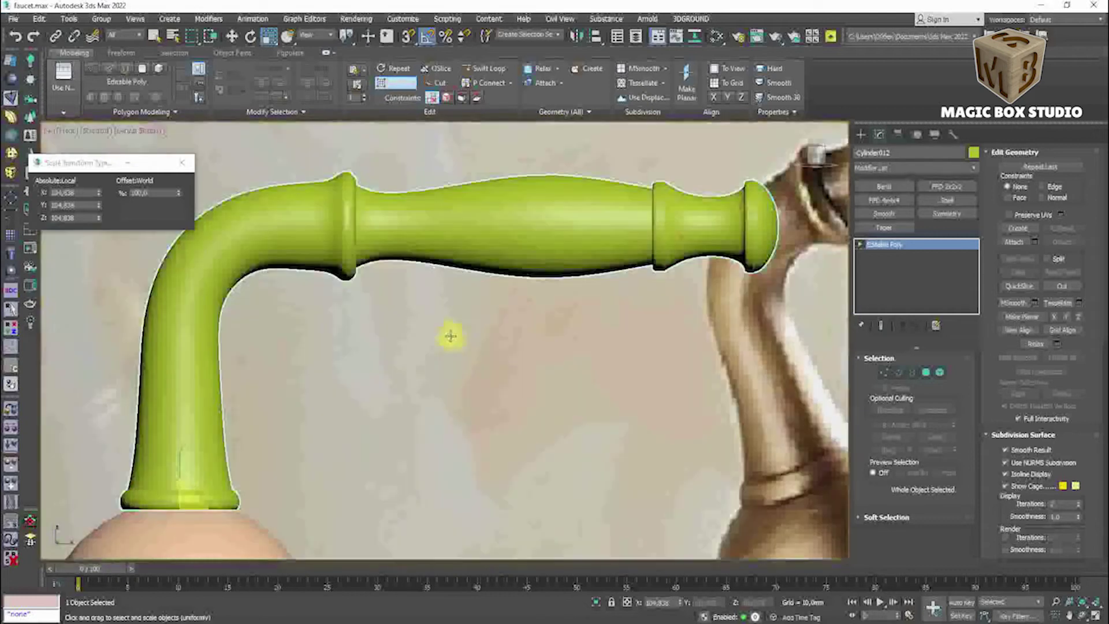
scroll(453, 337, "down", 5)
Select the bell-shaped base and tweak its edges with Scale.
left_click(362, 359)
scroll(347, 363, "up", 5)
scroll(285, 358, "down", 3)
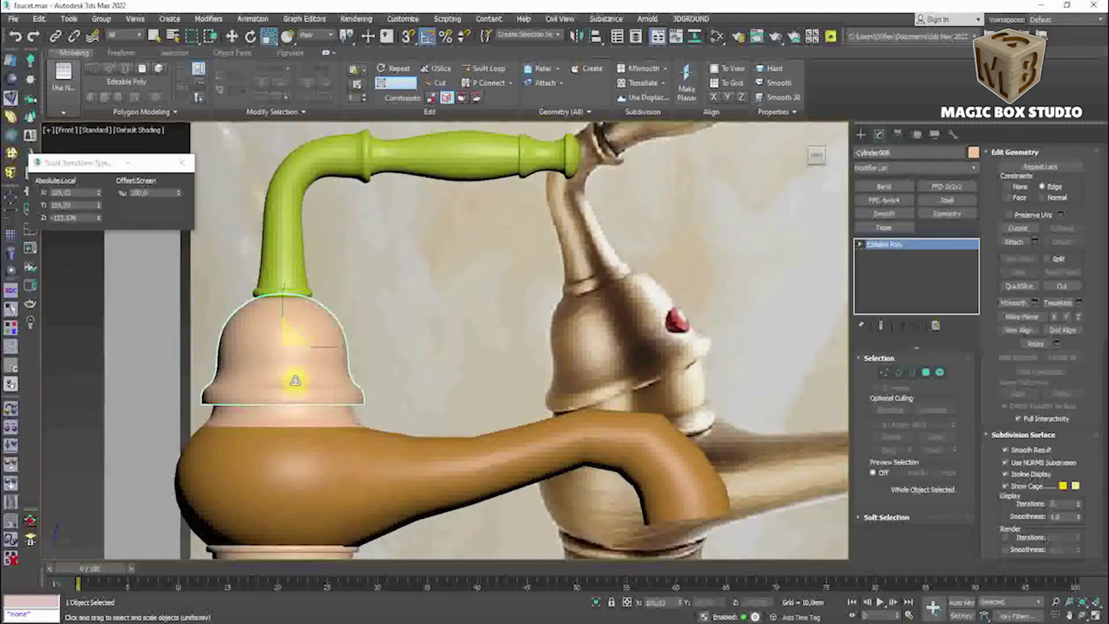
scroll(285, 346, "up", 2)
key("F4")
key("2")
key("r")
left_click(181, 192)
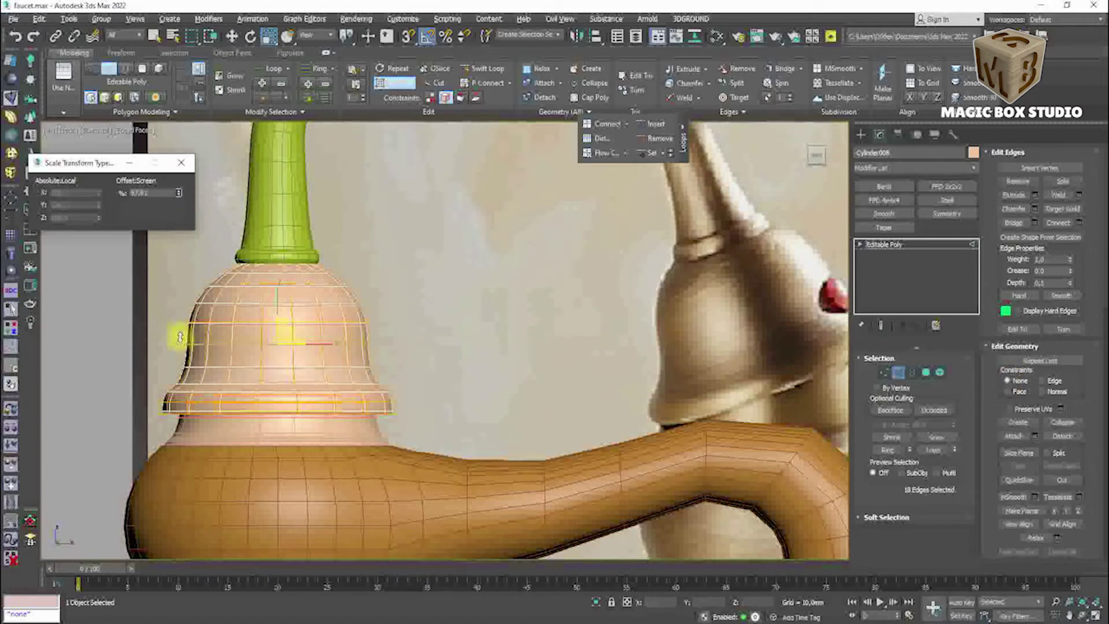
scroll(179, 392, "down", 3)
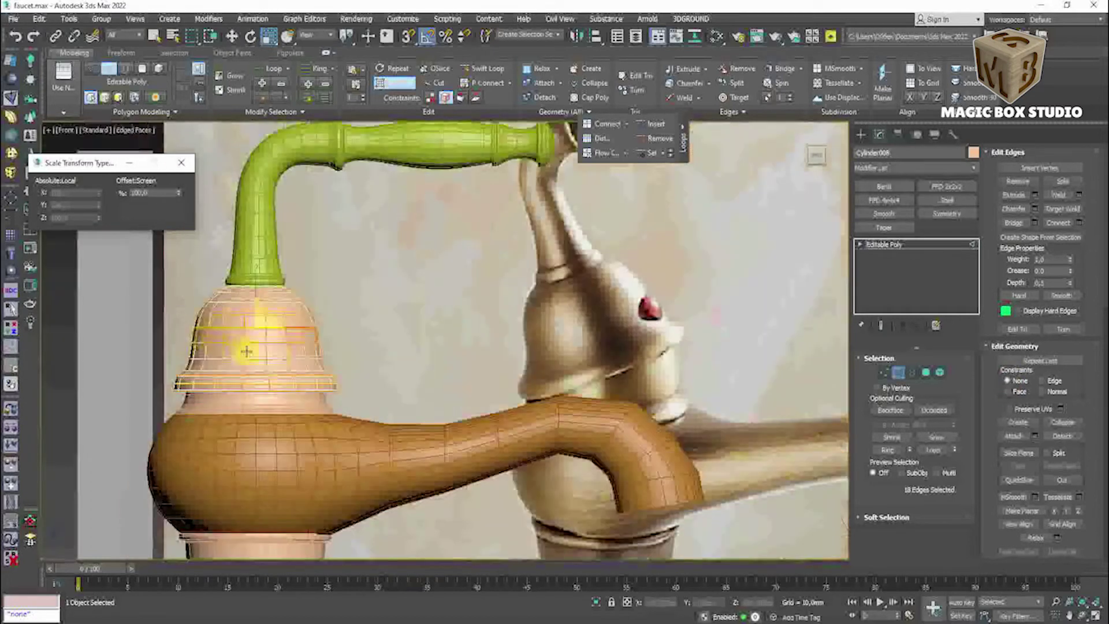
scroll(264, 341, "up", 2)
Select the spout alongside the bell and isolate the pair.
key("6")
key("w")
left_click(260, 202)
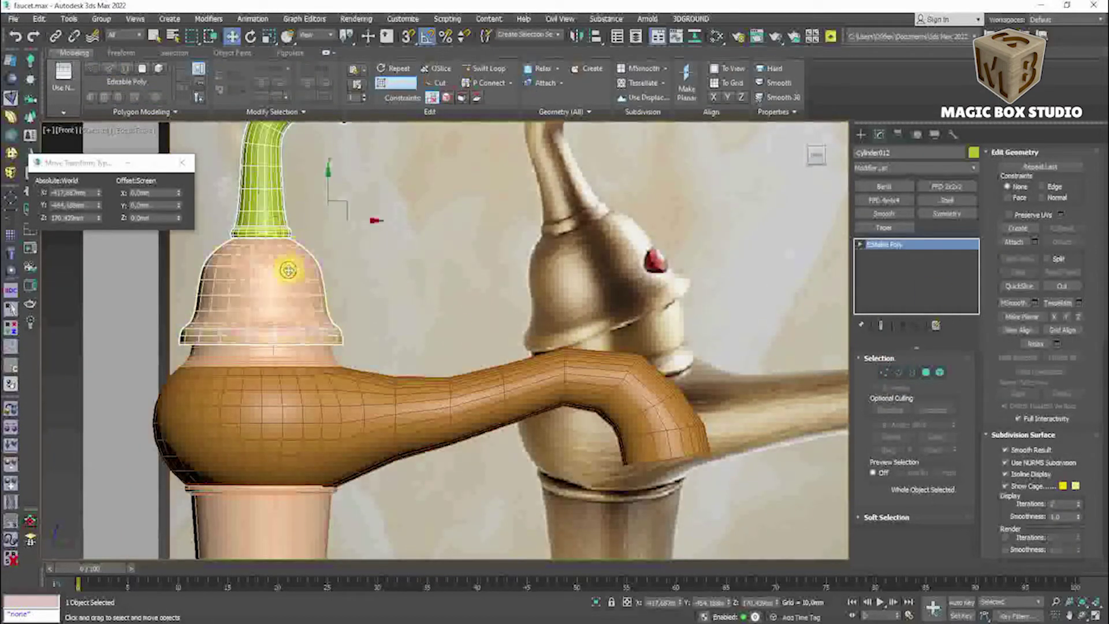
key("alt+q")
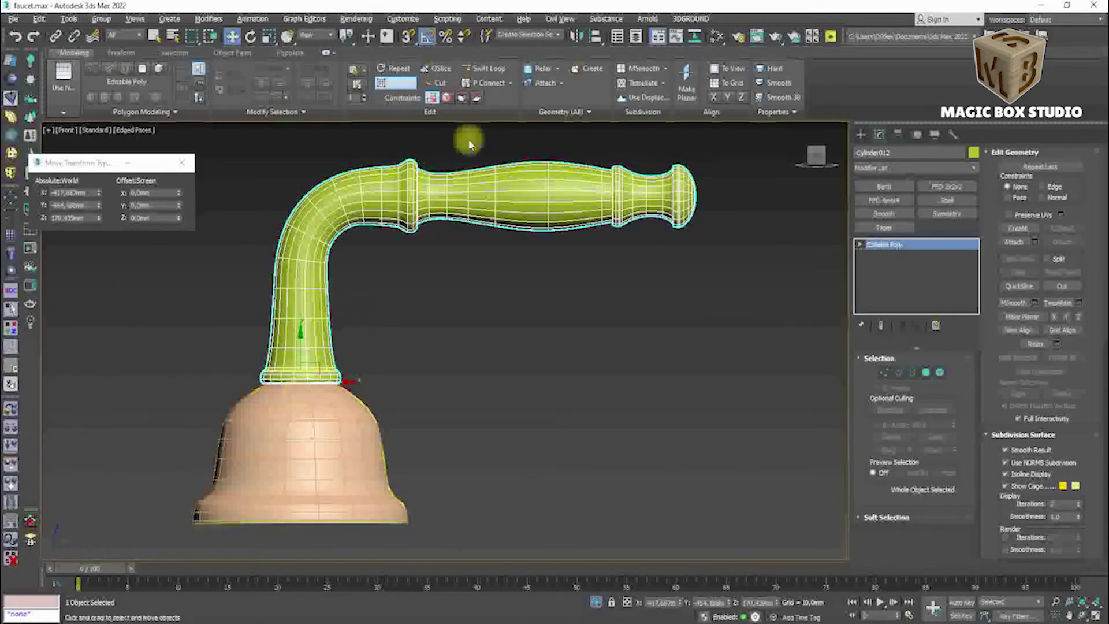
Align the spout to the bell base along Z only.
key("alt+a")
left_click(347, 404)
left_click(651, 219)
left_click(701, 218)
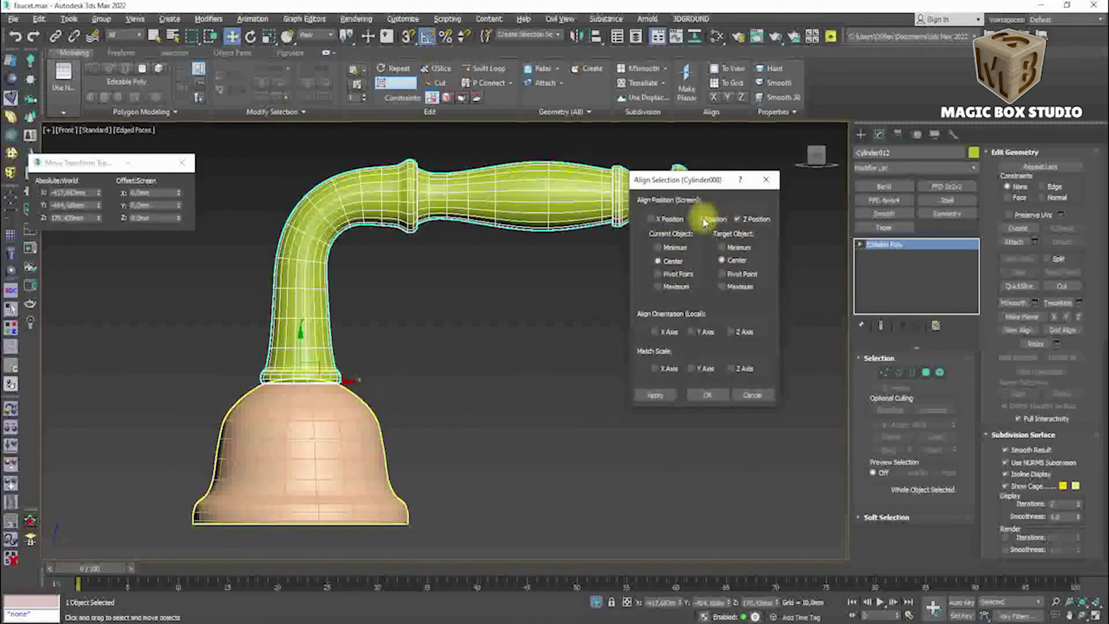
left_click(707, 394)
key("t")
key("f")
Exit isolation and lower the spout onto the bell.
key("alt+q")
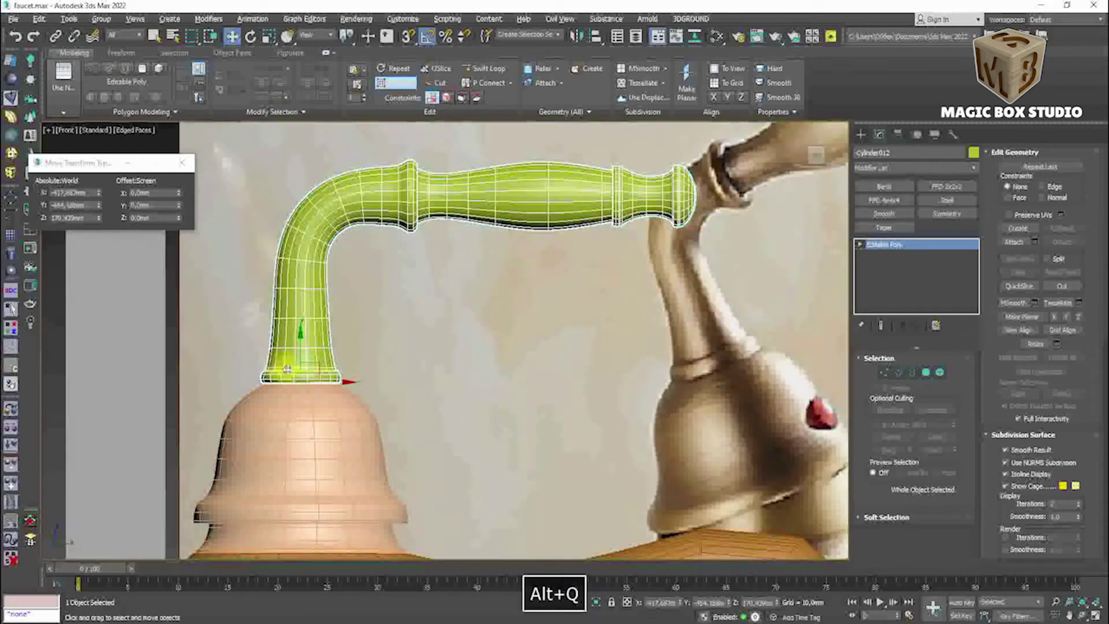
scroll(279, 364, "up", 5)
left_click_drag(295, 362, 347, 384)
scroll(346, 384, "down", 4)
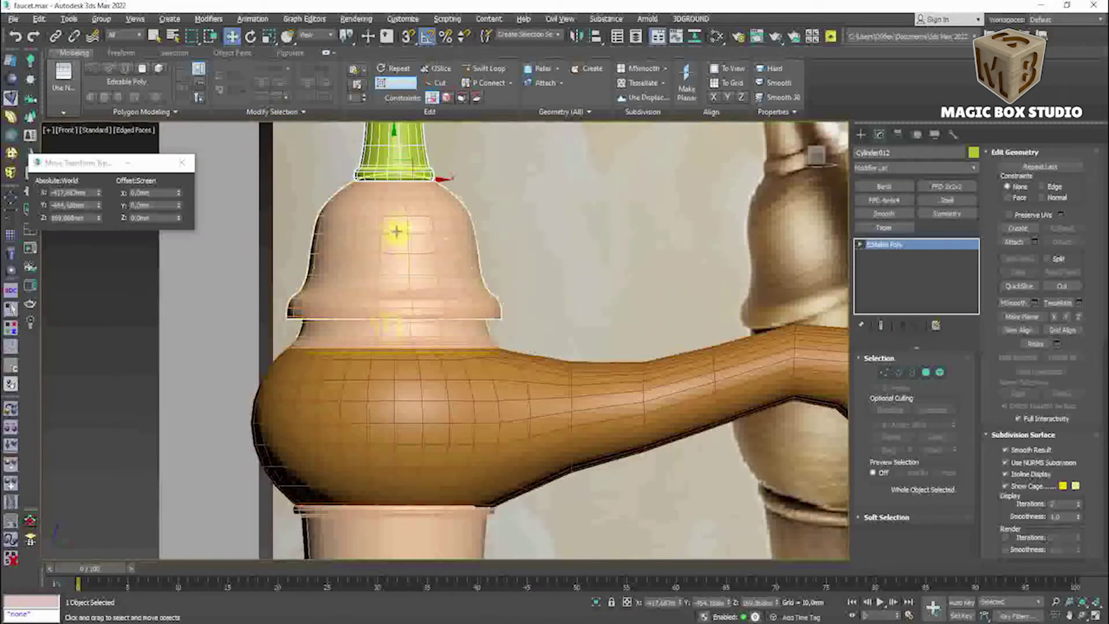
Try rotating the group, undo it, and open the pivotPlacer helper.
key("e")
middle_click_drag(508, 174, 508, 236)
left_click_drag(463, 228, 526, 177)
key("ctrl+z")
key("w")
left_click(10, 327)
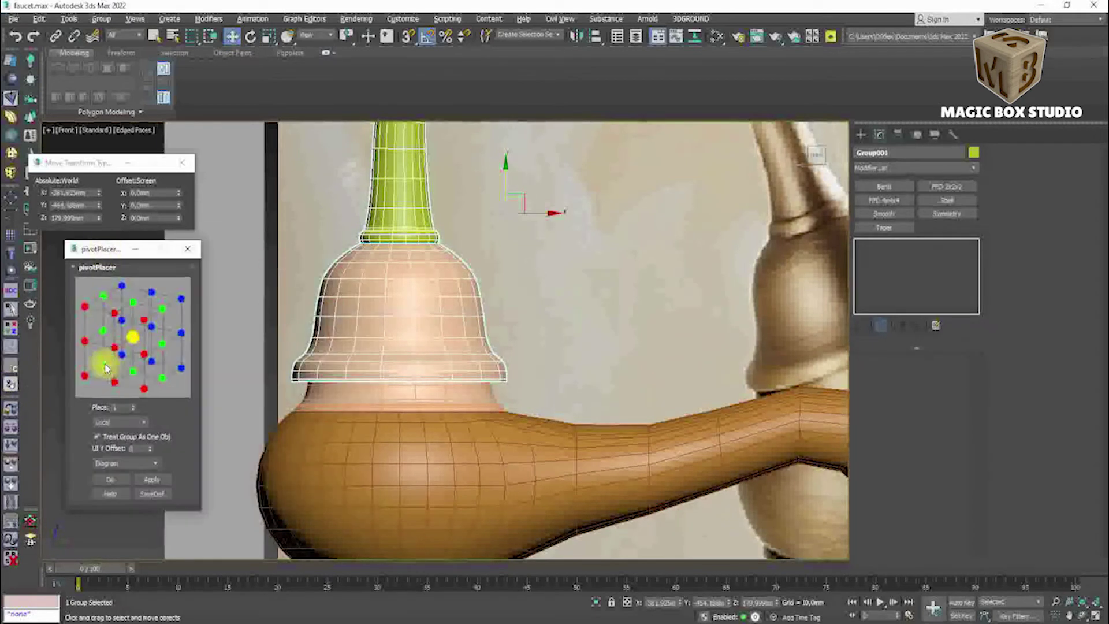
Snap Group001's pivot to a preset point and briefly toggle Affect Pivot Only.
left_click(136, 345)
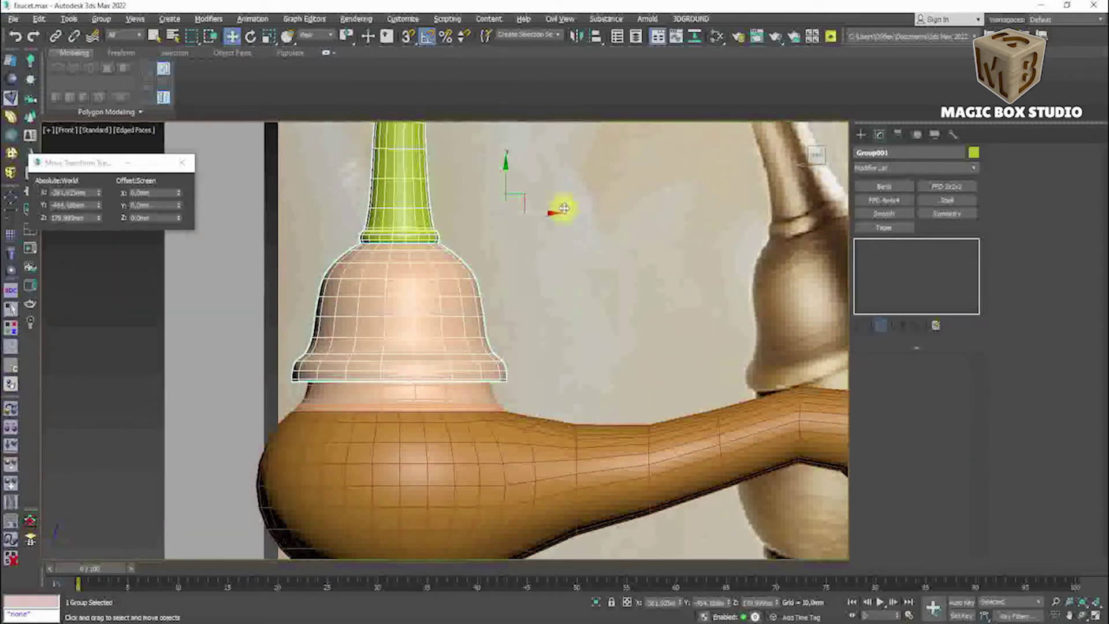
left_click(879, 134)
left_click(913, 218)
left_click(914, 218)
left_click(861, 134)
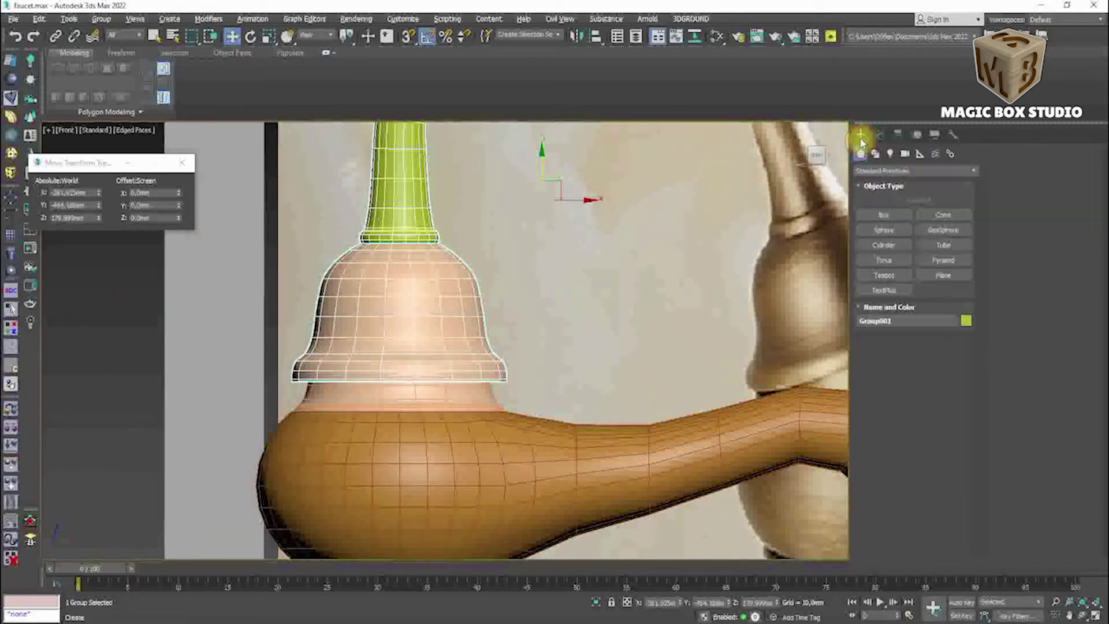
key("e")
key("alt+q")
key("w")
Move Group001's pivot down to the bell's lower rim.
left_click(879, 134)
left_click(904, 219)
scroll(480, 379, "up", 3)
left_click_drag(511, 237, 376, 396)
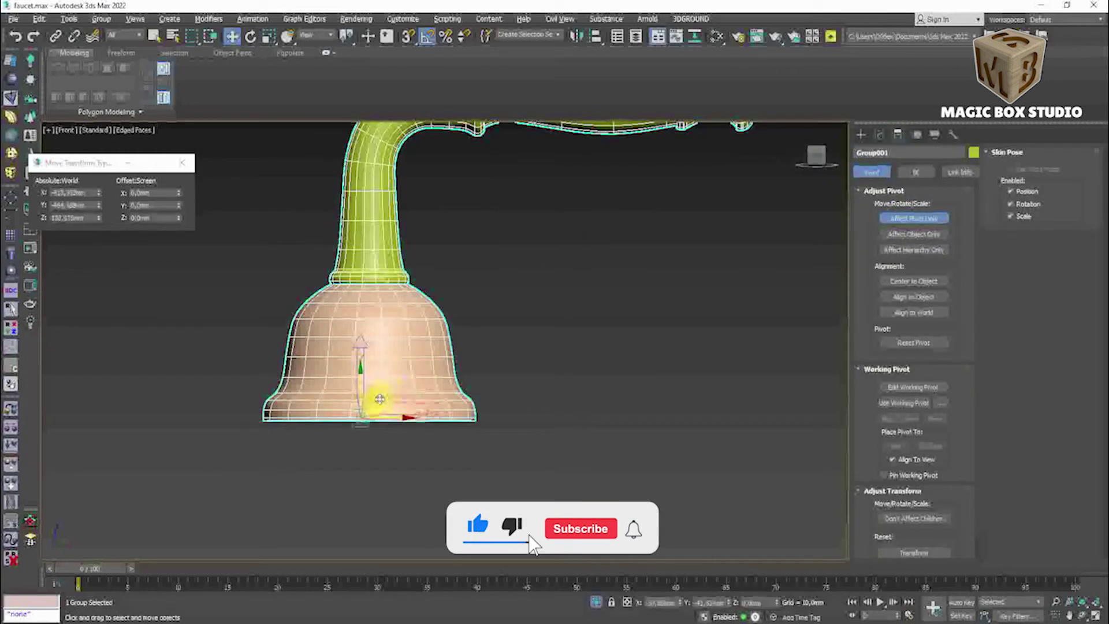
scroll(376, 397, "up", 8)
scroll(344, 385, "down", 4)
scroll(353, 385, "down", 5)
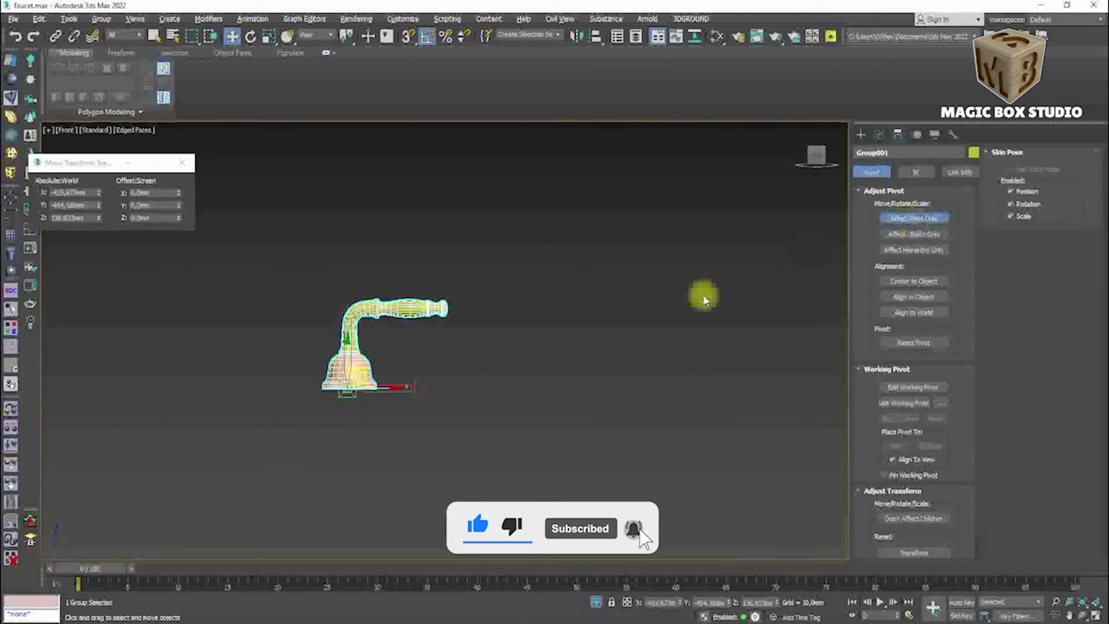
scroll(329, 335, "up", 5)
scroll(358, 358, "up", 2)
left_click(915, 218)
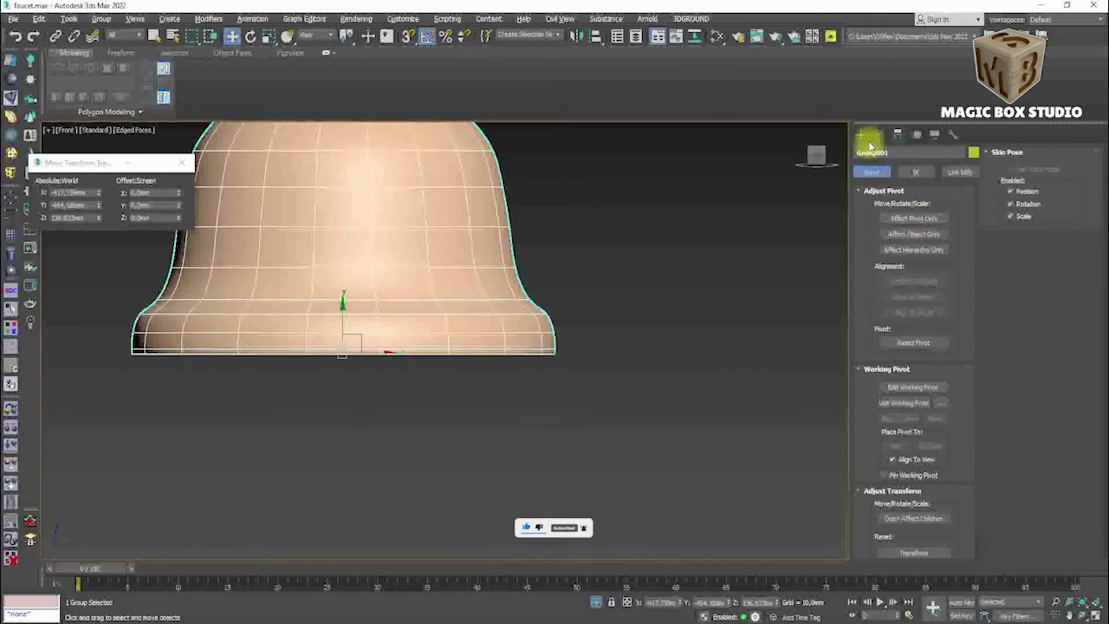
key("alt+q")
Re-enable Affect Pivot Only, return to Move, and zoom out.
key("e")
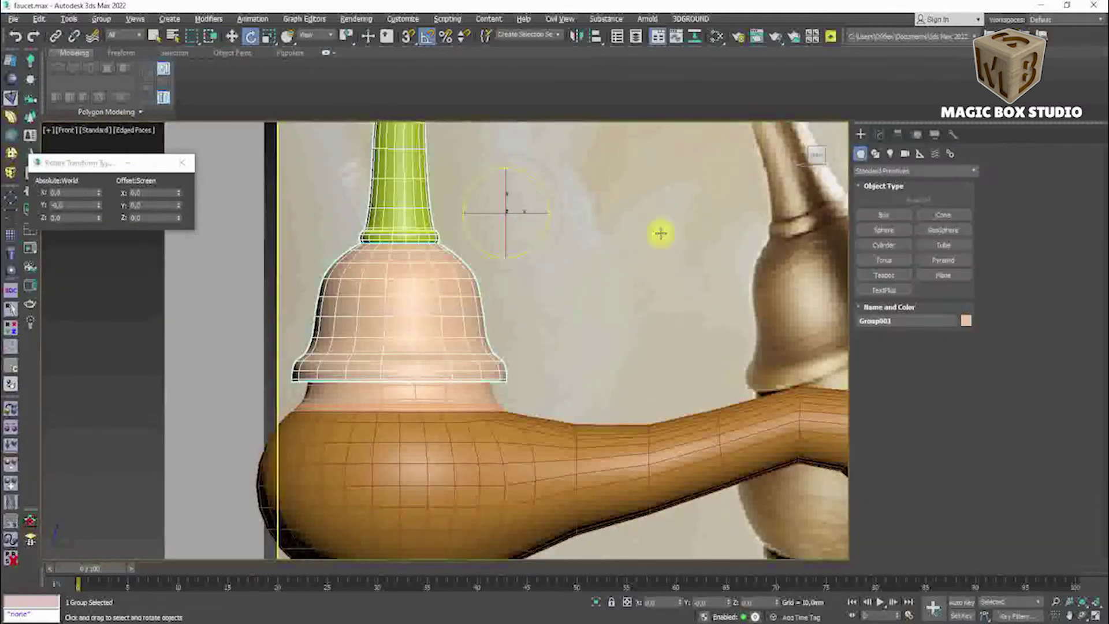
left_click(897, 134)
left_click(898, 218)
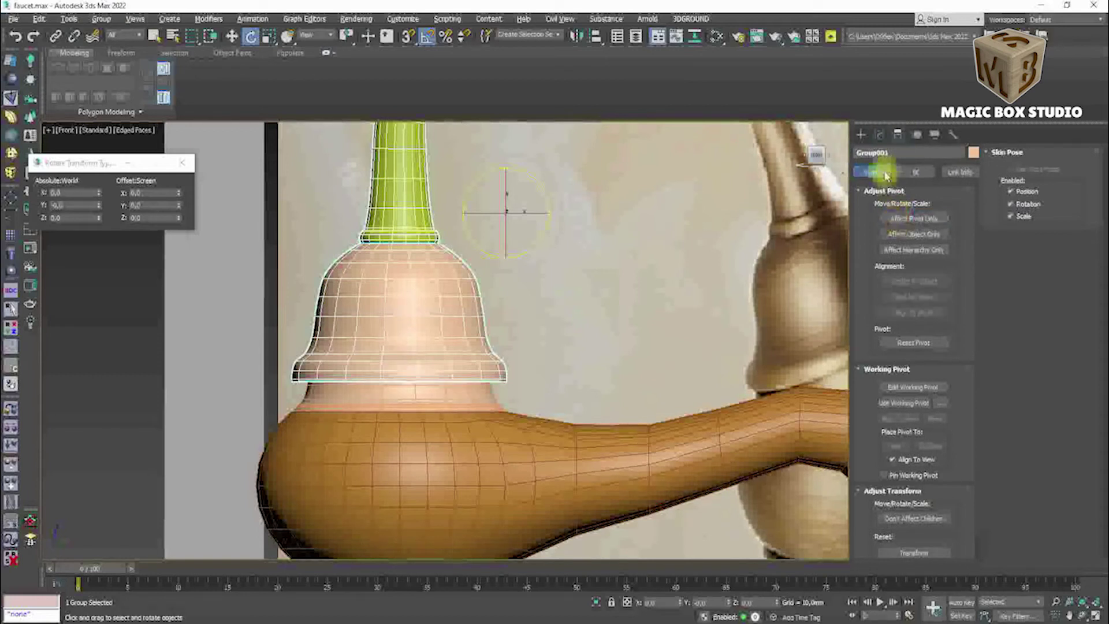
key("w")
scroll(531, 358, "down", 3)
scroll(524, 407, "down", 2)
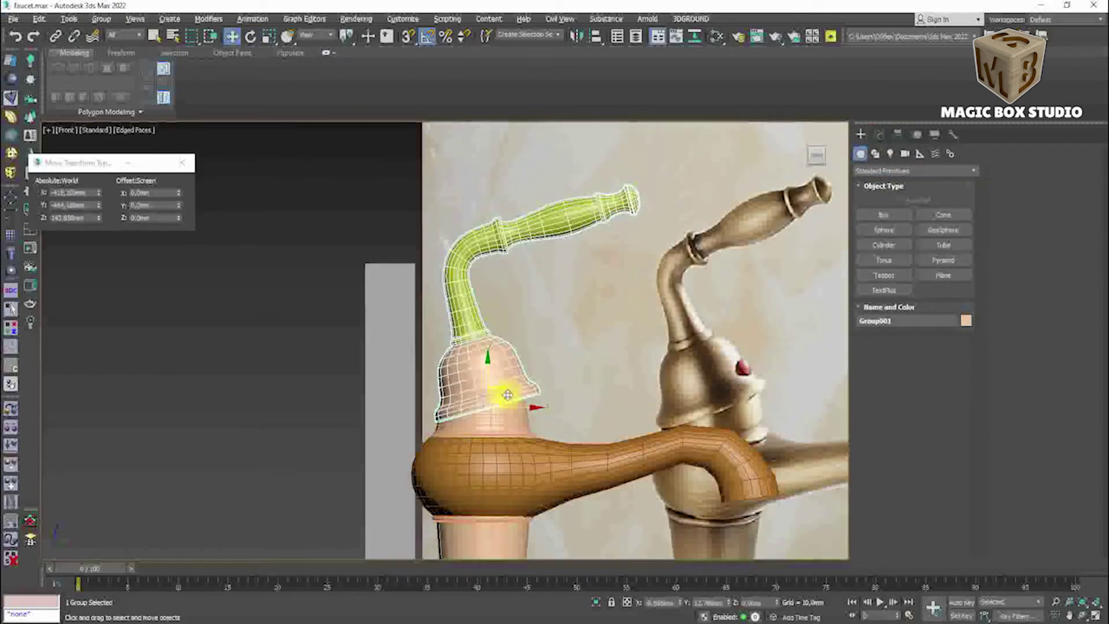
Isolate Group001 in See-Through mode and nudge its bell rim onto the body.
key("alt+q")
key("t")
key("f")
key("alt+x")
scroll(505, 392, "up", 3)
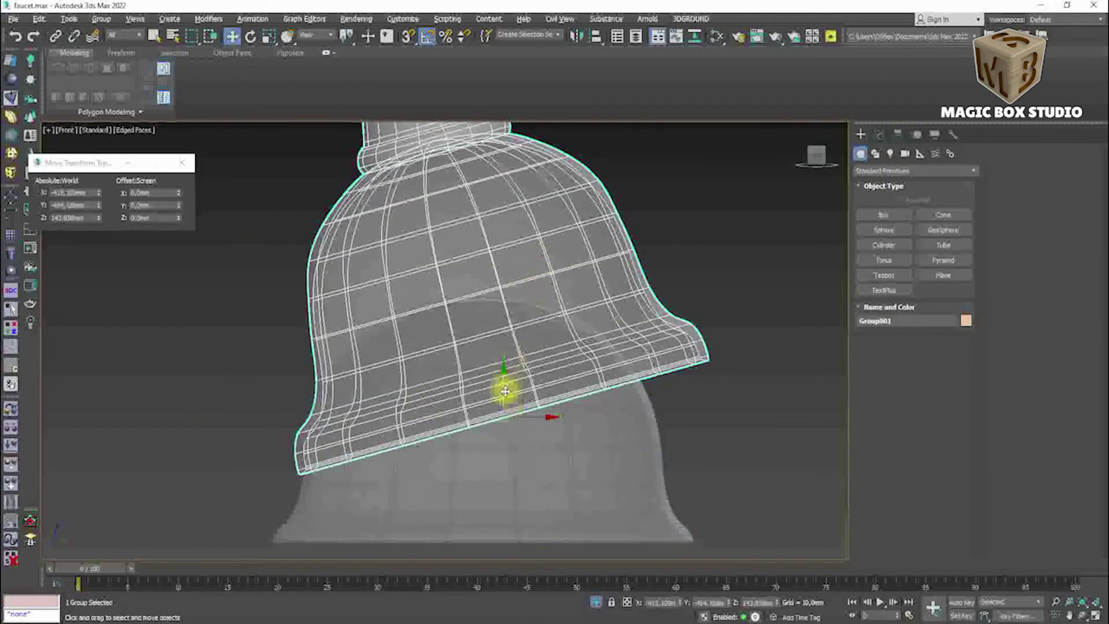
scroll(505, 391, "up", 3)
scroll(520, 410, "up", 1)
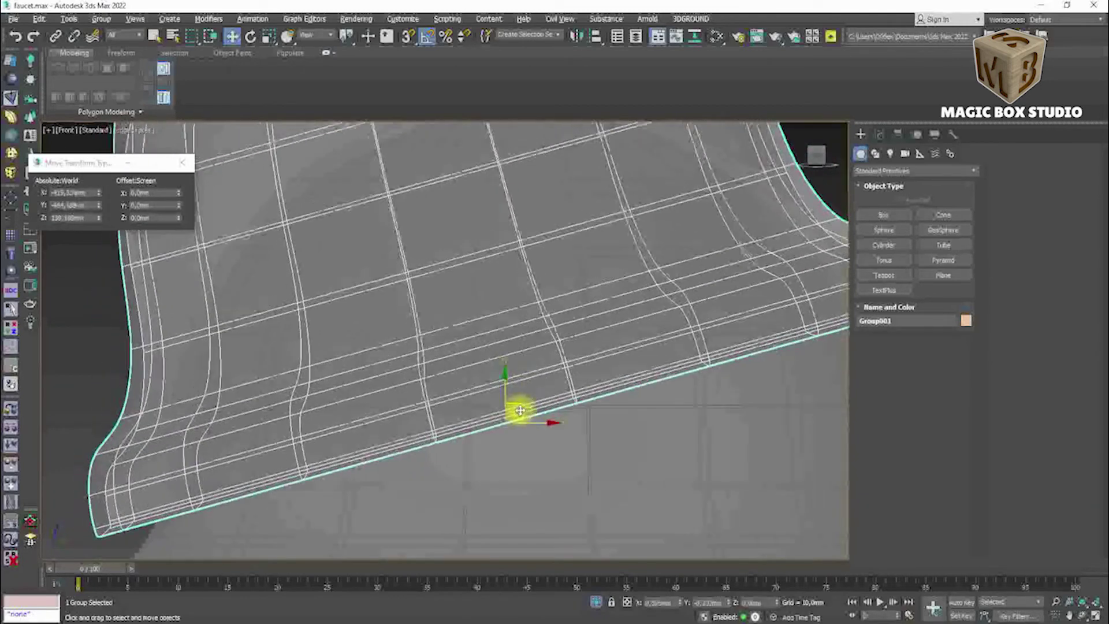
scroll(593, 450, "down", 5)
scroll(452, 401, "up", 2)
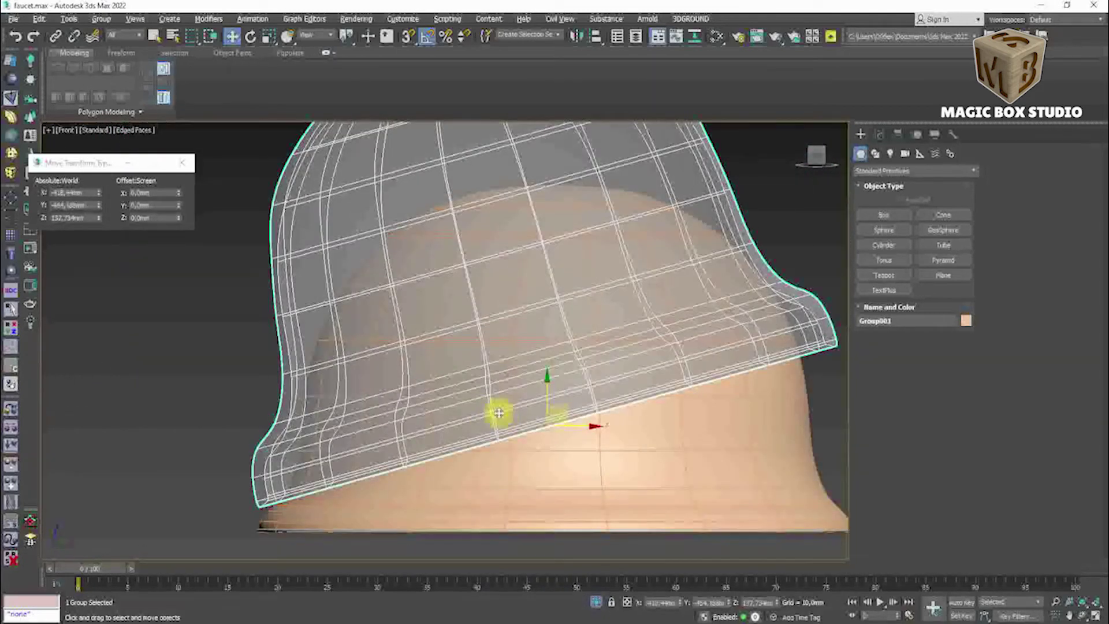
scroll(564, 418, "up", 2)
left_click_drag(488, 428, 497, 440)
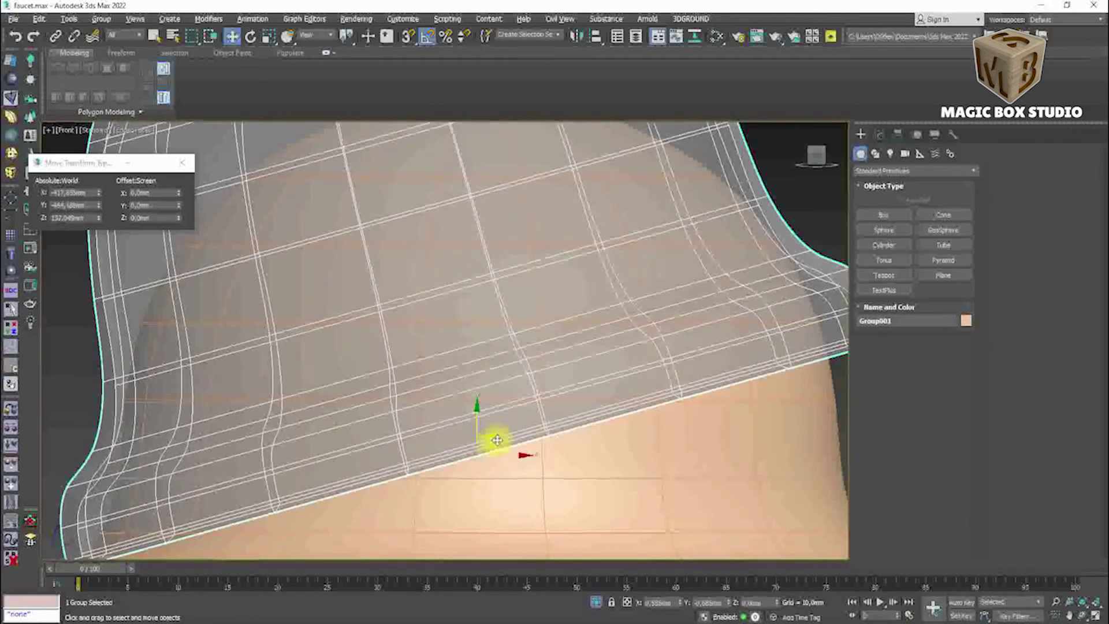
Exit isolation to review the seated handle, then select Sphere001.
middle_click_drag(497, 440, 366, 477)
scroll(620, 407, "down", 1)
scroll(613, 410, "down", 2)
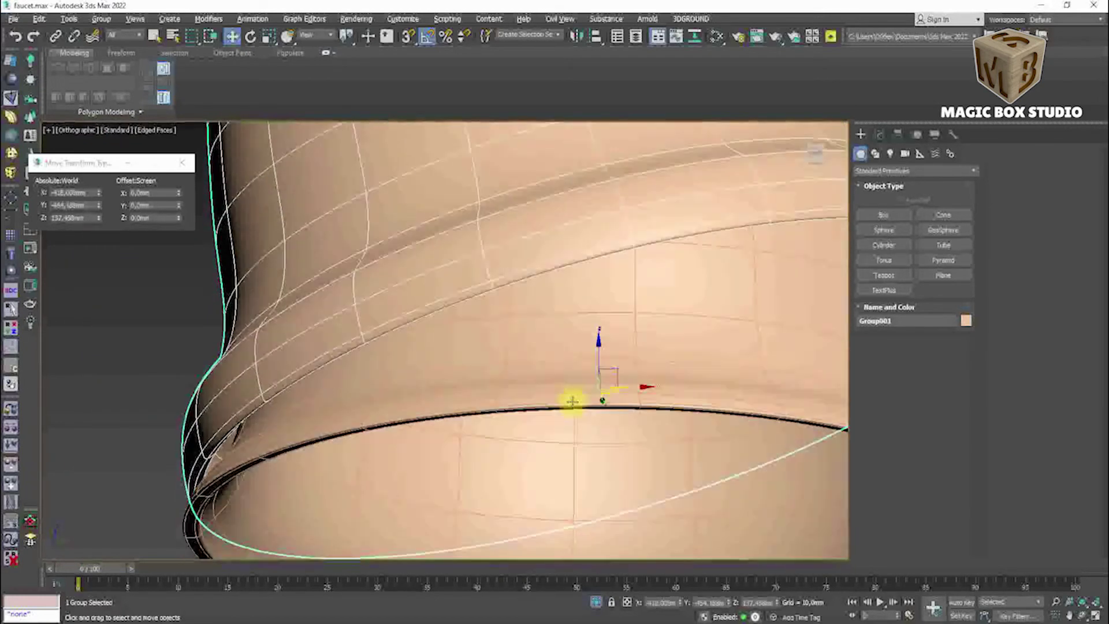
scroll(575, 421, "down", 4)
key("alt+q")
scroll(499, 431, "down", 3)
scroll(601, 453, "up", 5)
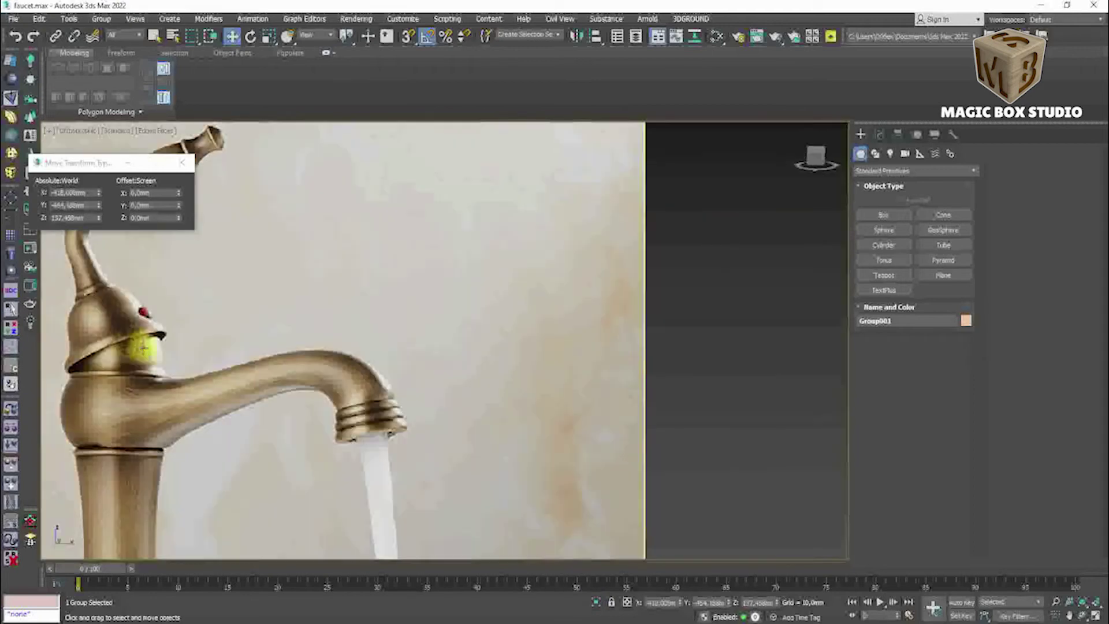
key("alt+q")
scroll(596, 453, "up", 3)
scroll(485, 424, "down", 5)
left_click(527, 421)
scroll(453, 441, "up", 5)
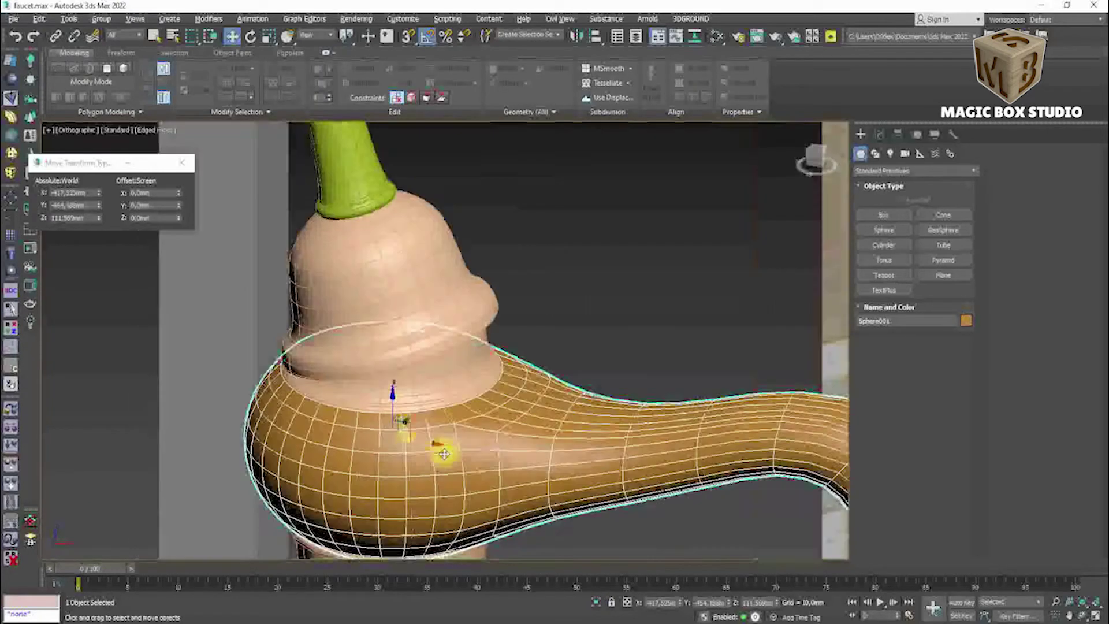
Enter Edge sub-object mode on the spout mesh Sphere001.
scroll(518, 431, "down", 2)
scroll(441, 427, "down", 4)
scroll(442, 425, "up", 6)
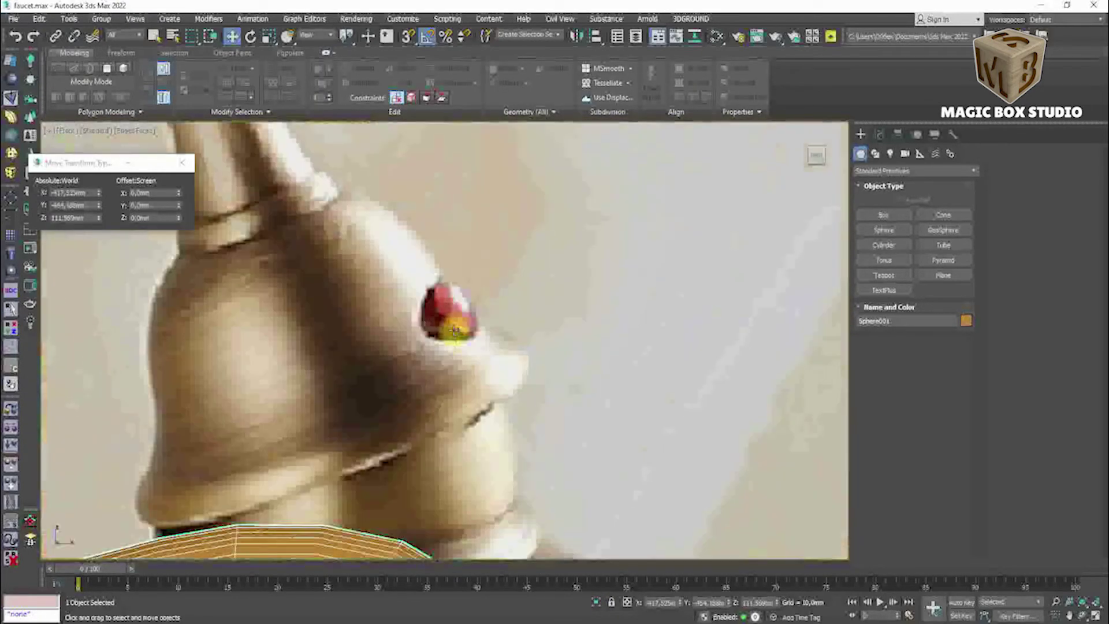
scroll(498, 273, "down", 4)
scroll(462, 375, "up", 4)
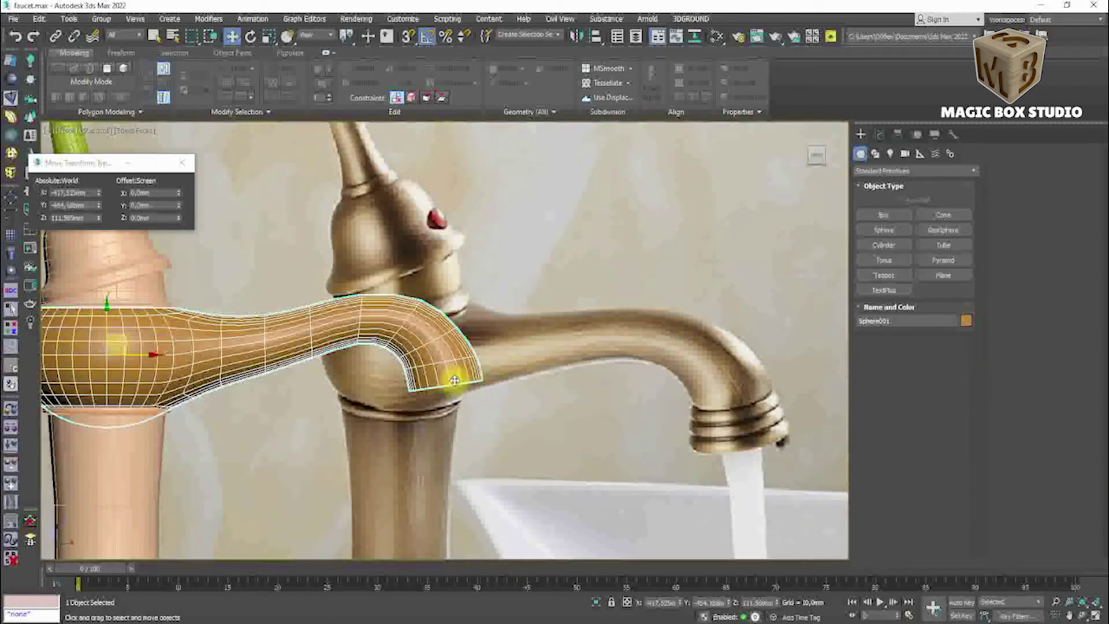
key("2")
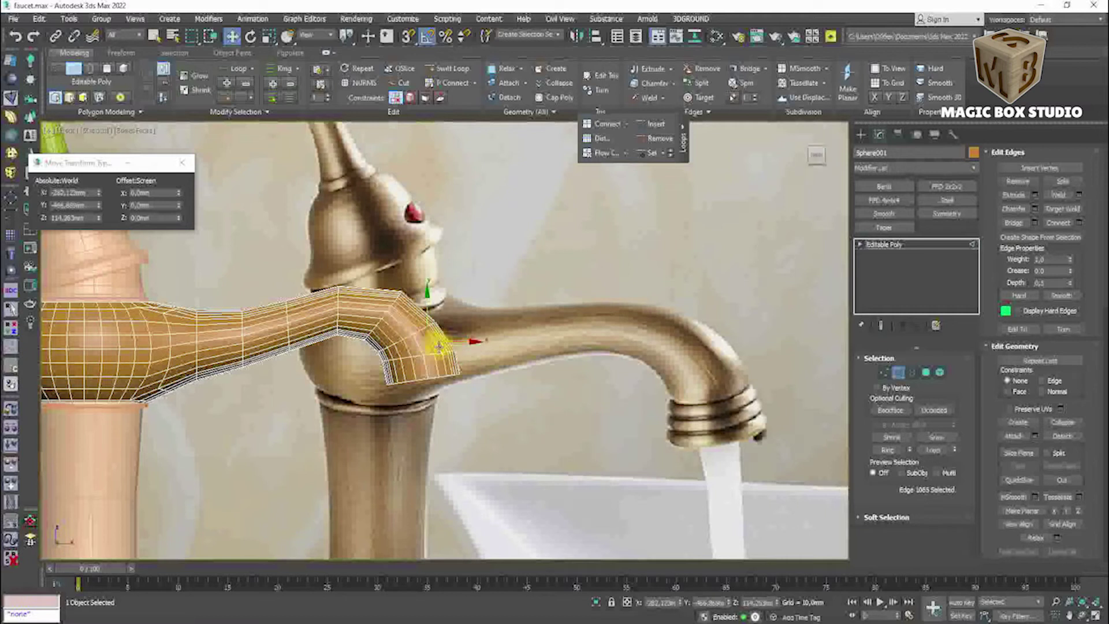
scroll(368, 294, "up", 3)
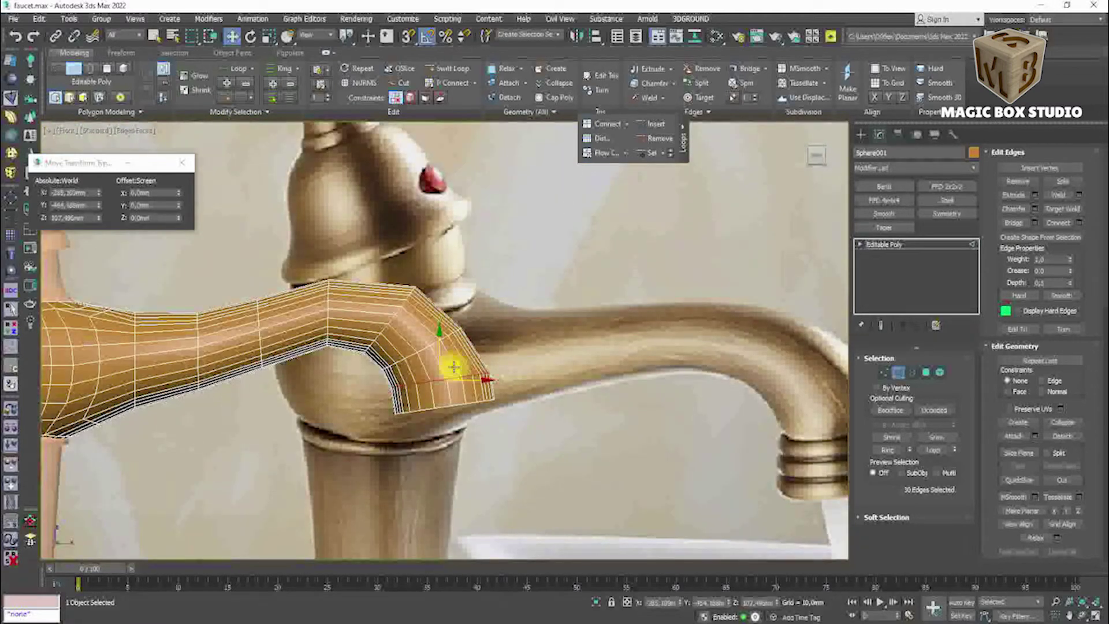
scroll(455, 364, "up", 5)
scroll(416, 389, "up", 3)
Try scaling the spout edges, undo it, and switch to Border selection.
key("r")
left_click_drag(180, 216, 198, 342)
key("ctrl+z")
key("w")
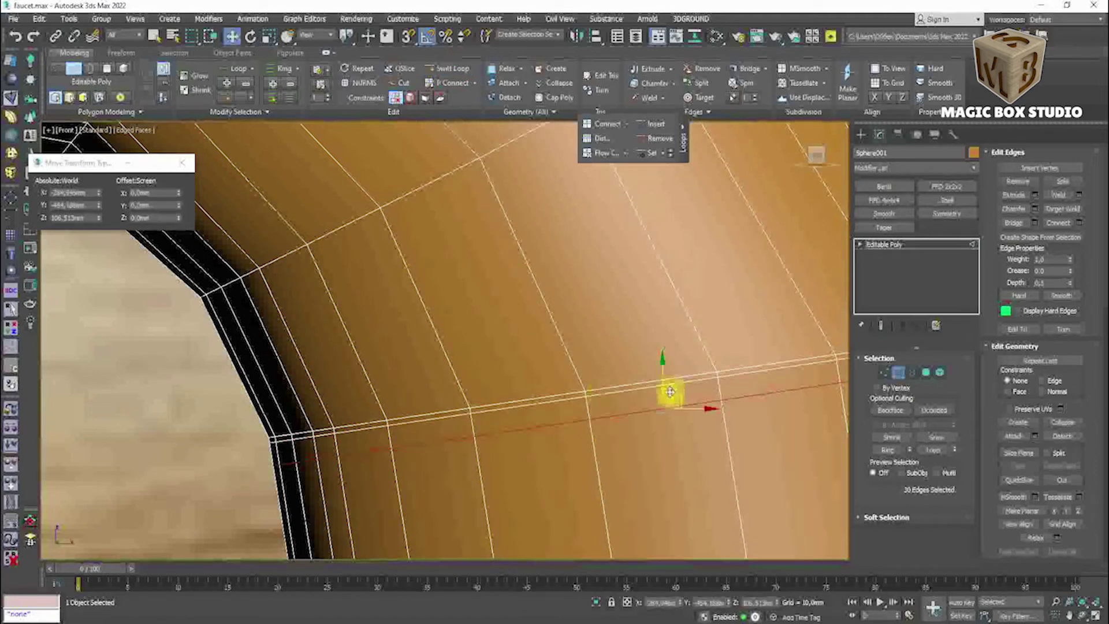
key("r")
scroll(185, 260, "down", 10)
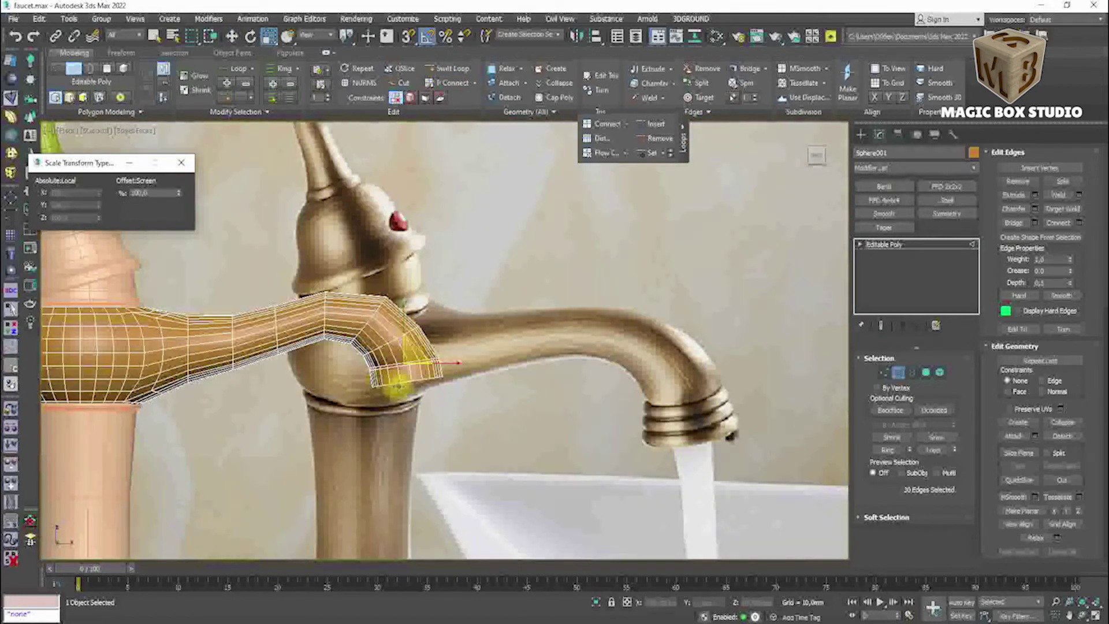
scroll(397, 384, "up", 4)
left_click(912, 372)
Select the edge ring near the spout tip and connect a new edge loop through it.
key("w")
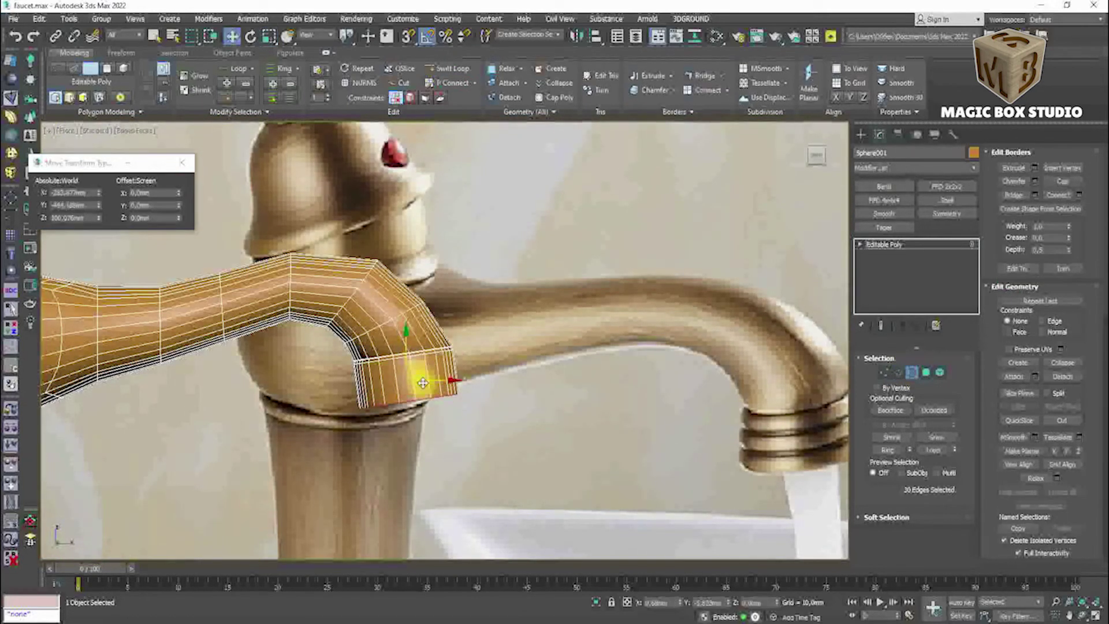
scroll(423, 382, "down", 2)
key("f")
scroll(508, 372, "down", 4)
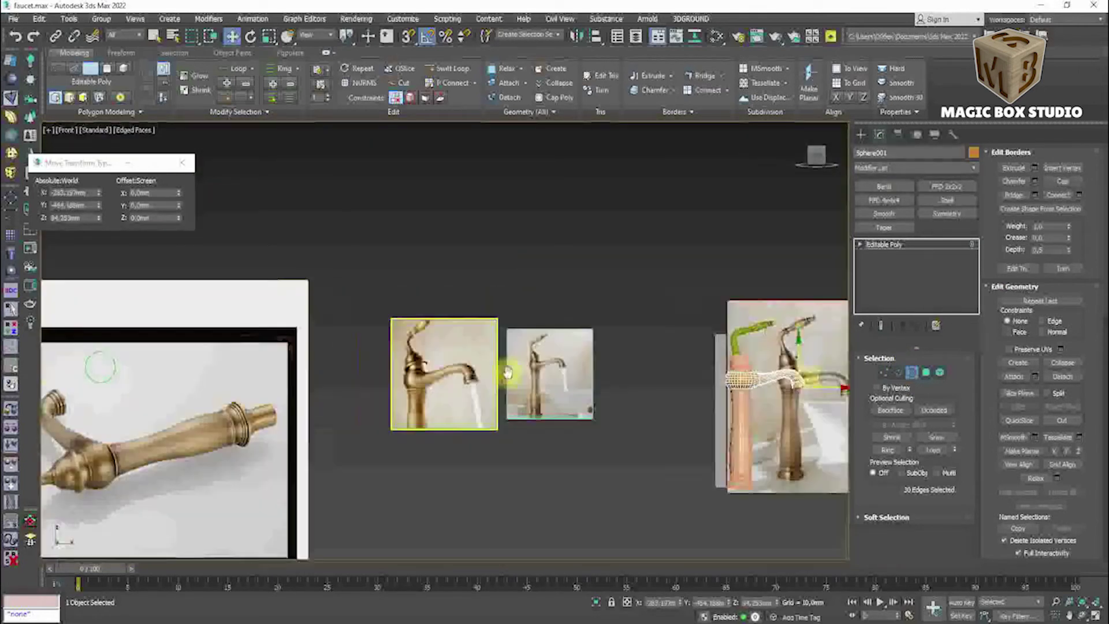
scroll(316, 383, "up", 3)
key("p")
key("z")
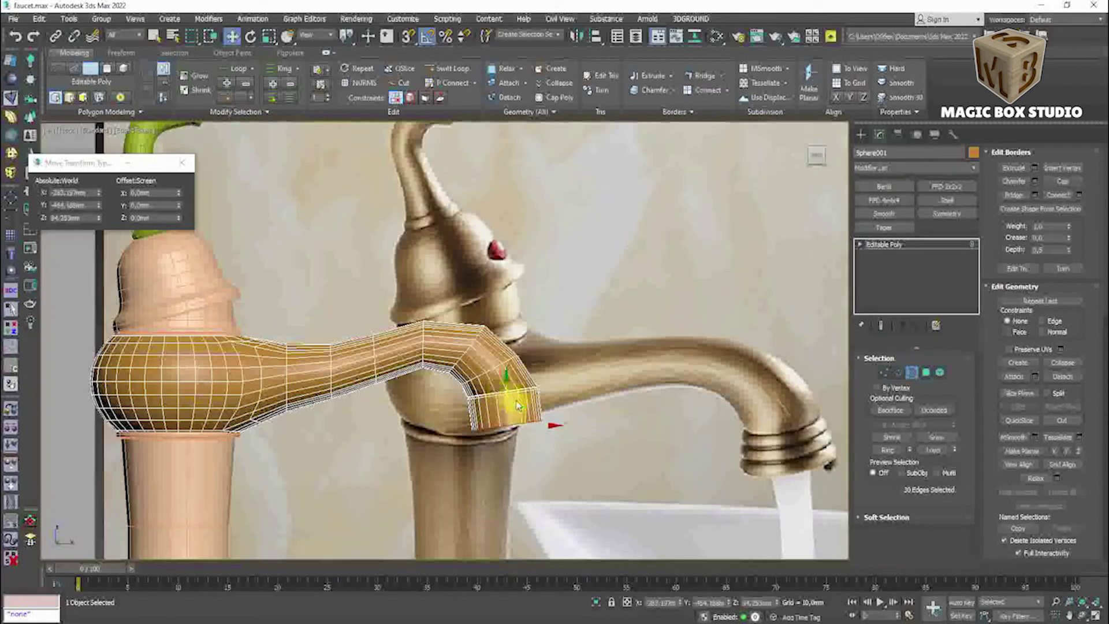
scroll(508, 389, "down", 1)
left_click(898, 372)
middle_click_drag(369, 405, 489, 400)
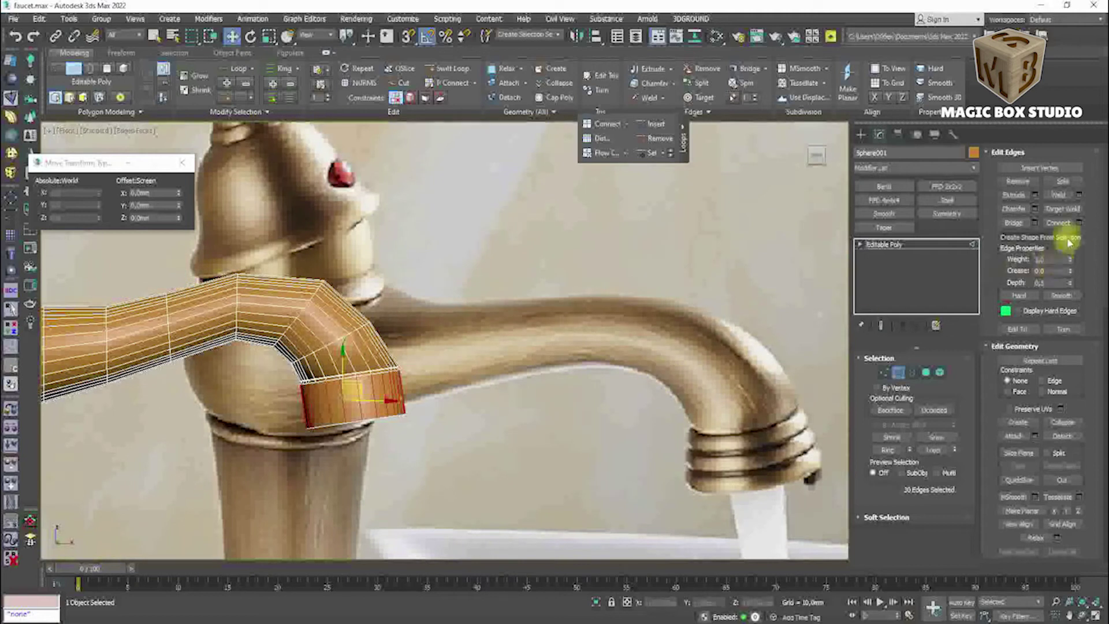
left_click(1078, 224)
left_click(725, 296)
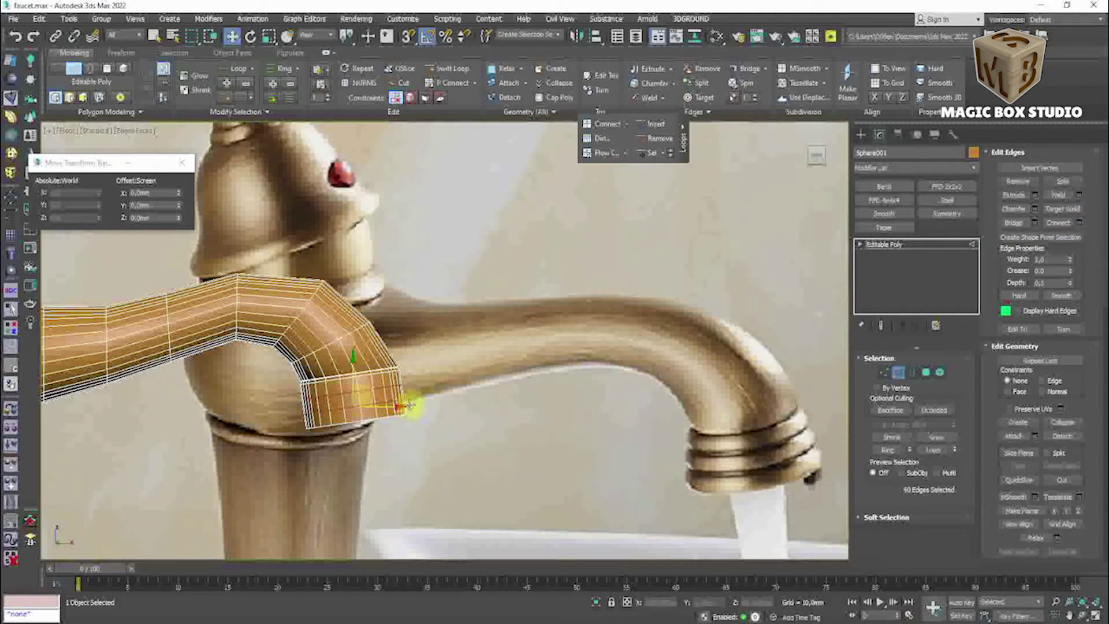
Try removing the selected edges (undone), then place free edge loops on the tip.
left_click(886, 371, "ctrl")
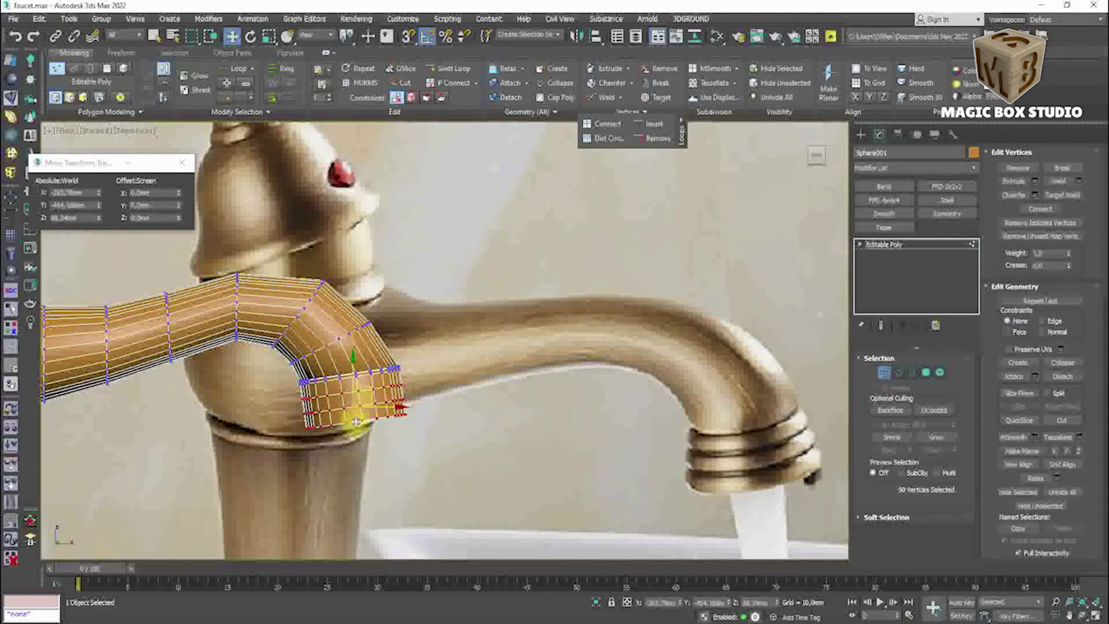
scroll(364, 401, "up", 2)
scroll(404, 370, "up", 4)
key("2")
key("ctrl+BackSpace")
key("ctrl+z")
scroll(335, 360, "down", 4)
scroll(289, 358, "down", 2)
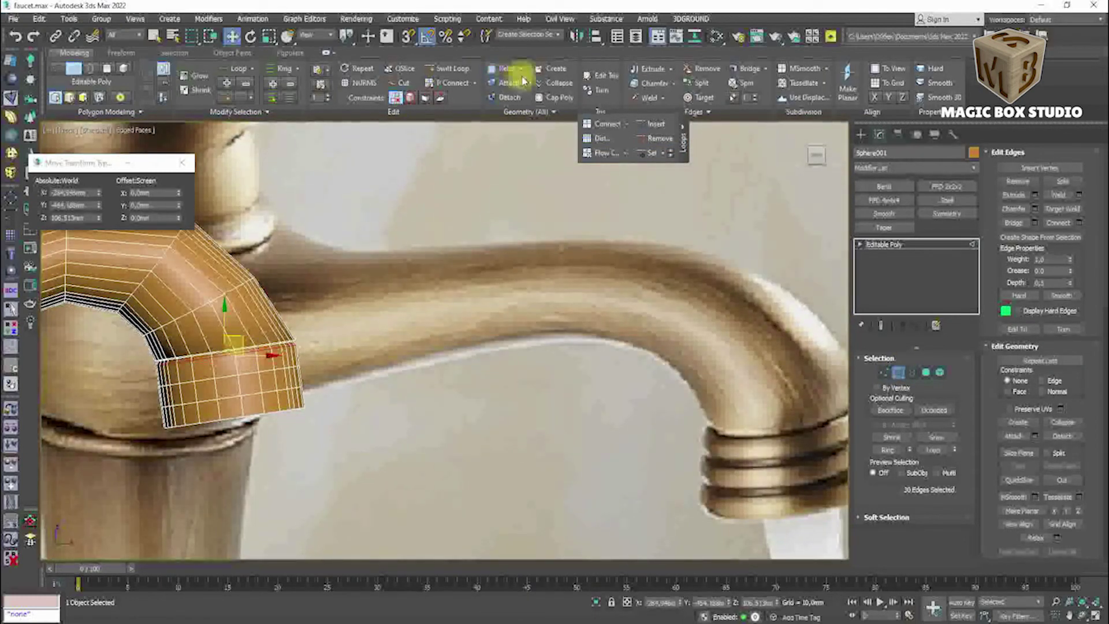
left_click(448, 68)
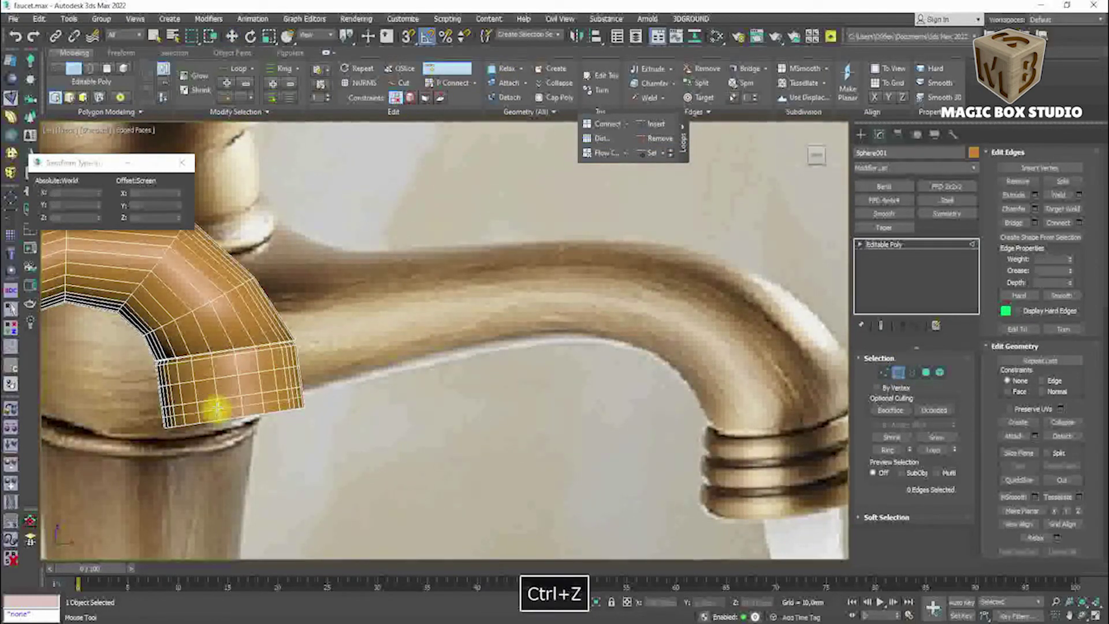
right_click(218, 393)
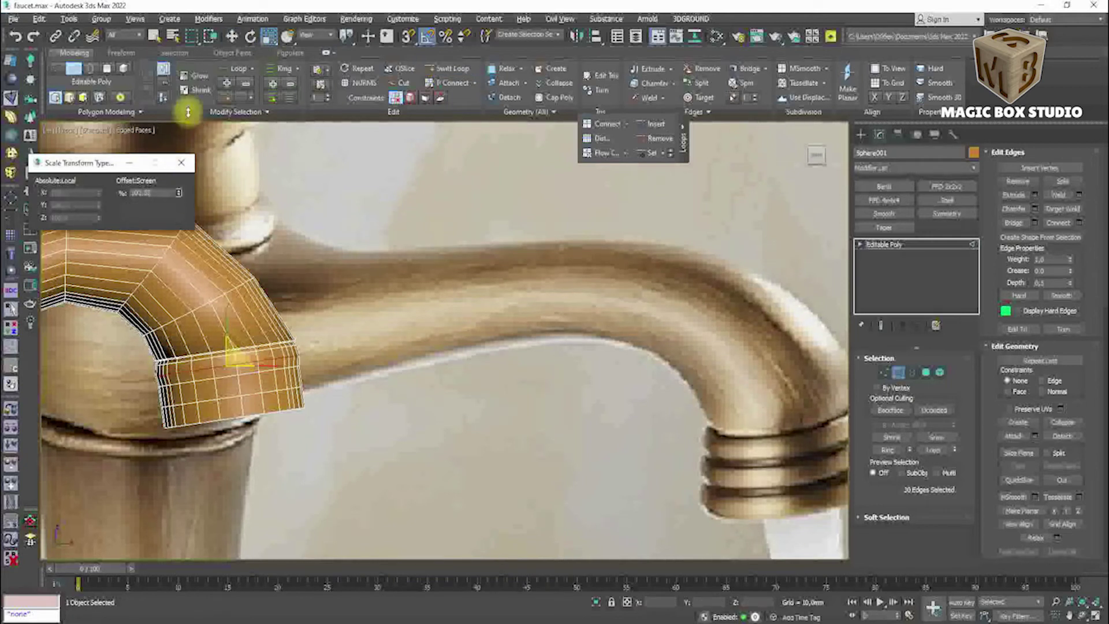
Chamfer the spout tip edges and scale the groove ring outward to 102.69%.
key("w")
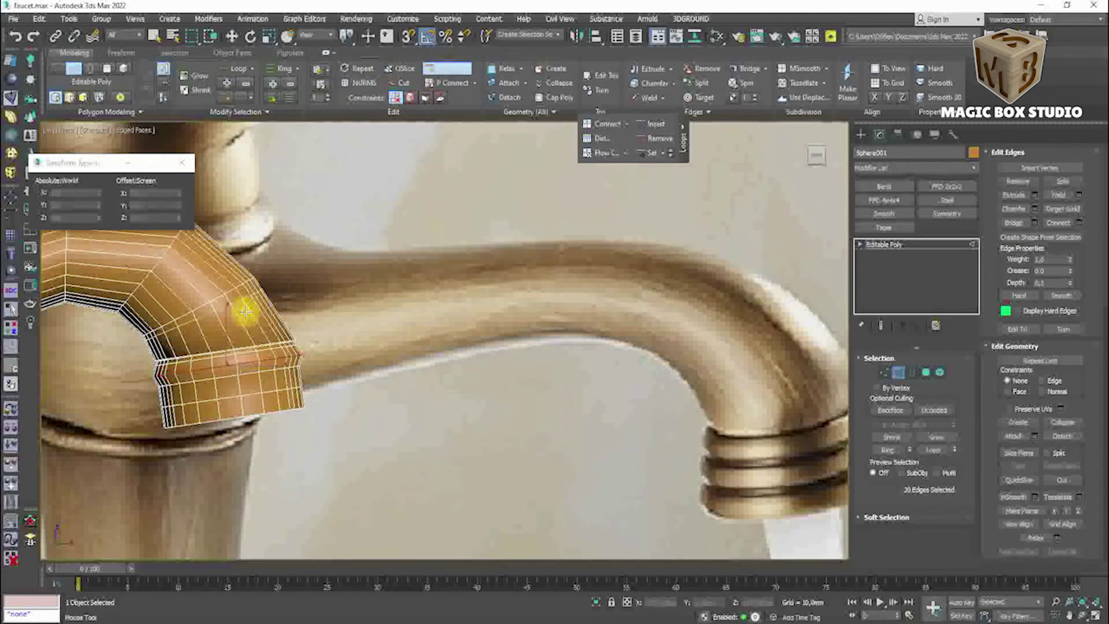
left_click(1035, 209)
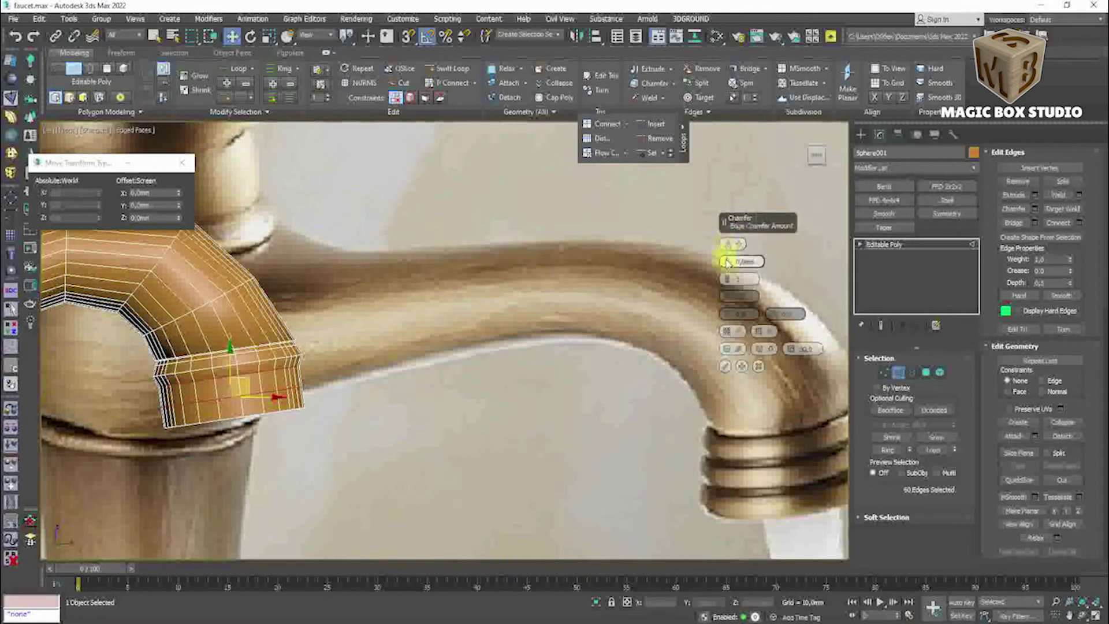
left_click(725, 366)
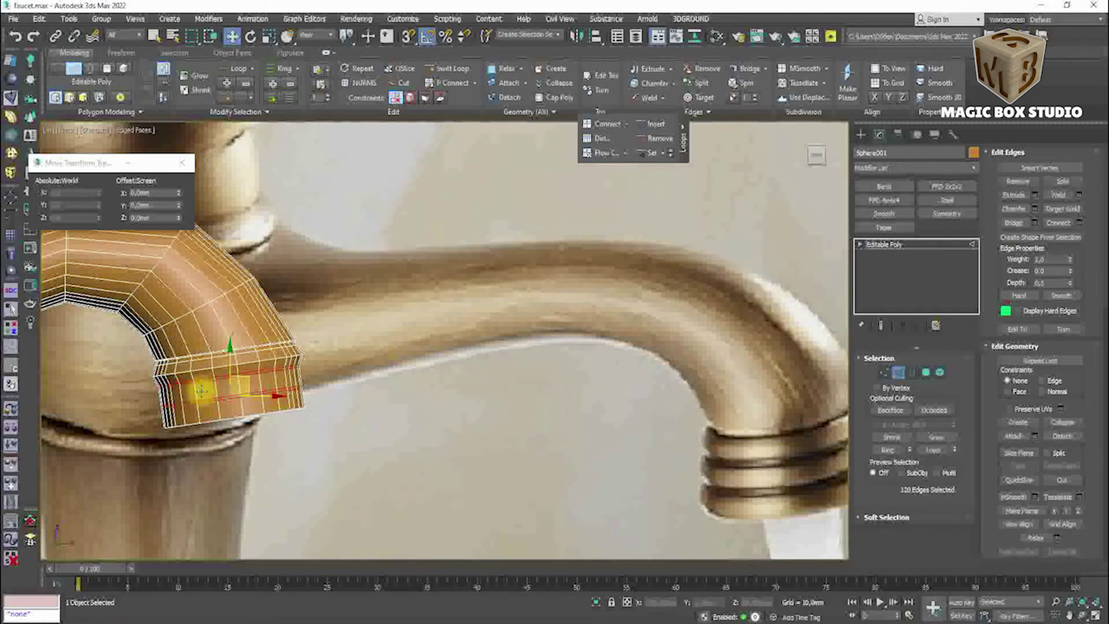
scroll(201, 391, "up", 2)
key("r")
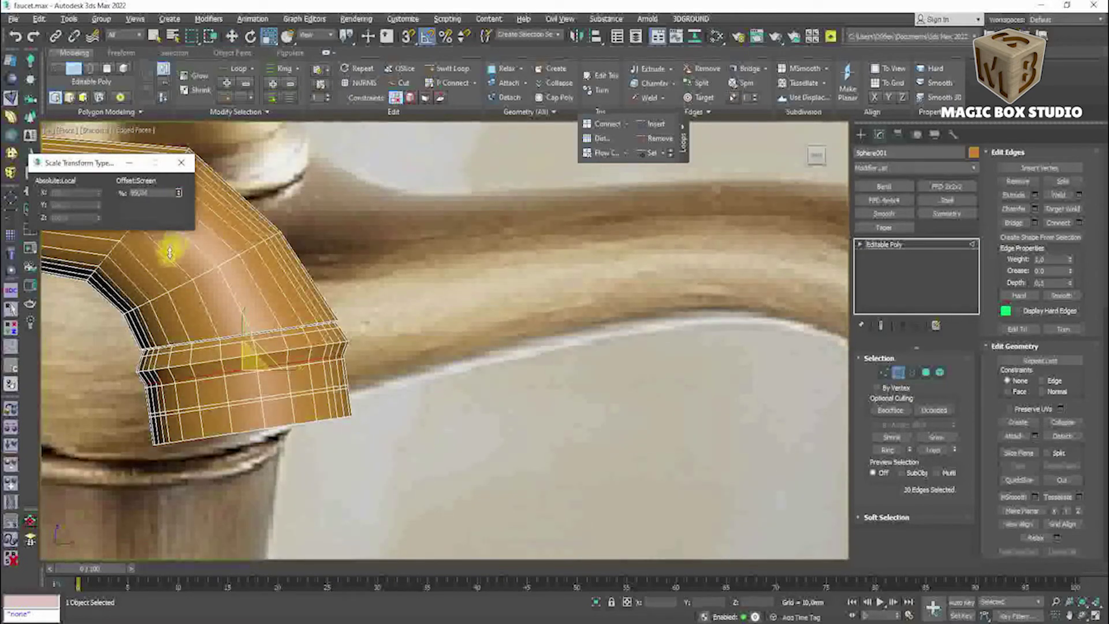
left_click_drag(179, 193, 172, 25)
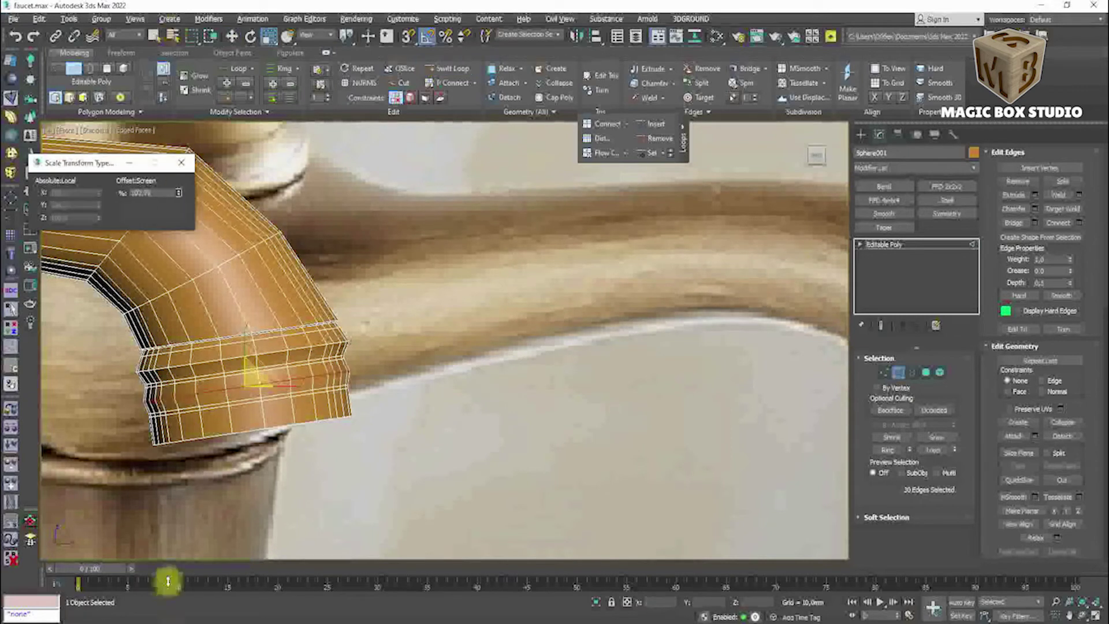
left_click_drag(285, 303, 257, 410)
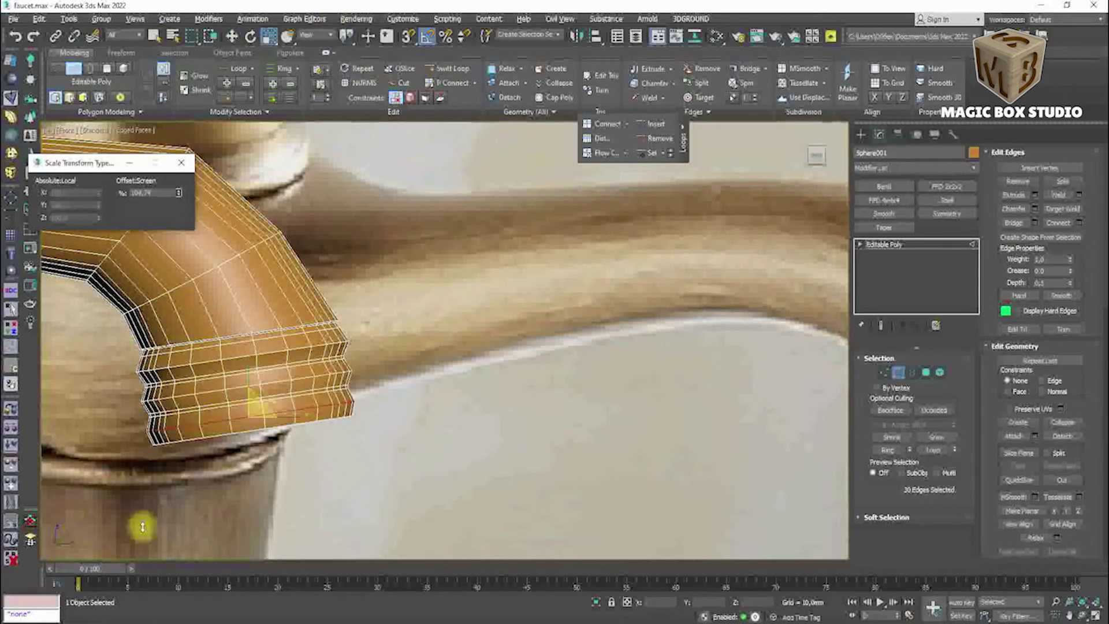
left_click(898, 372)
key("F4")
scroll(404, 485, "down", 3)
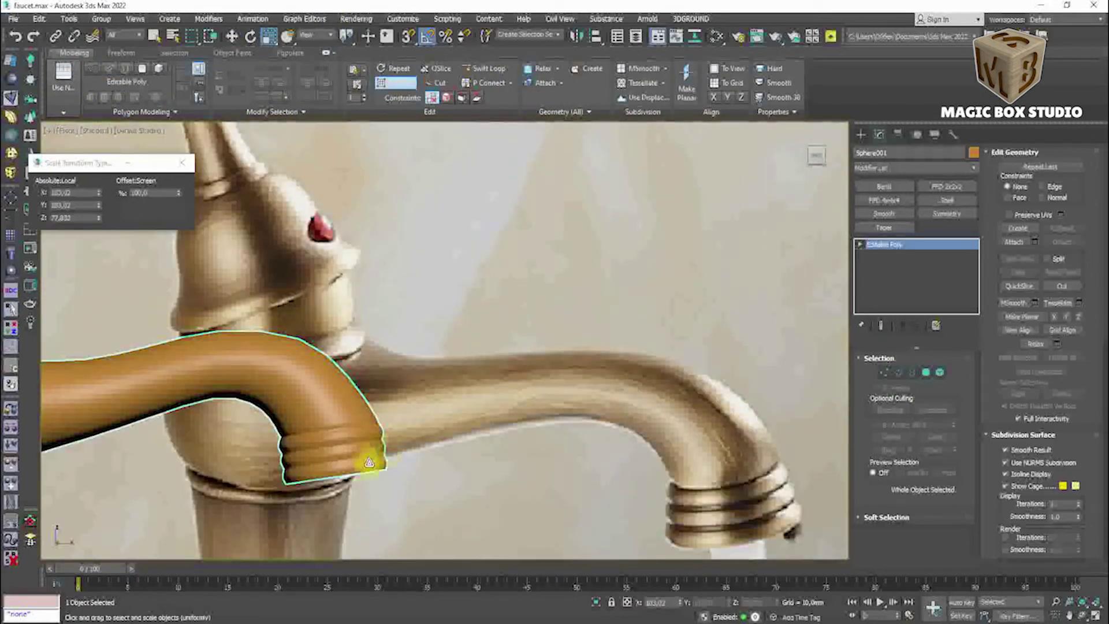
Scale the tip's vertex rings outward, widening the bottom rings of the spout end.
key("1")
key("w")
scroll(272, 433, "up", 5)
scroll(149, 365, "up", 3)
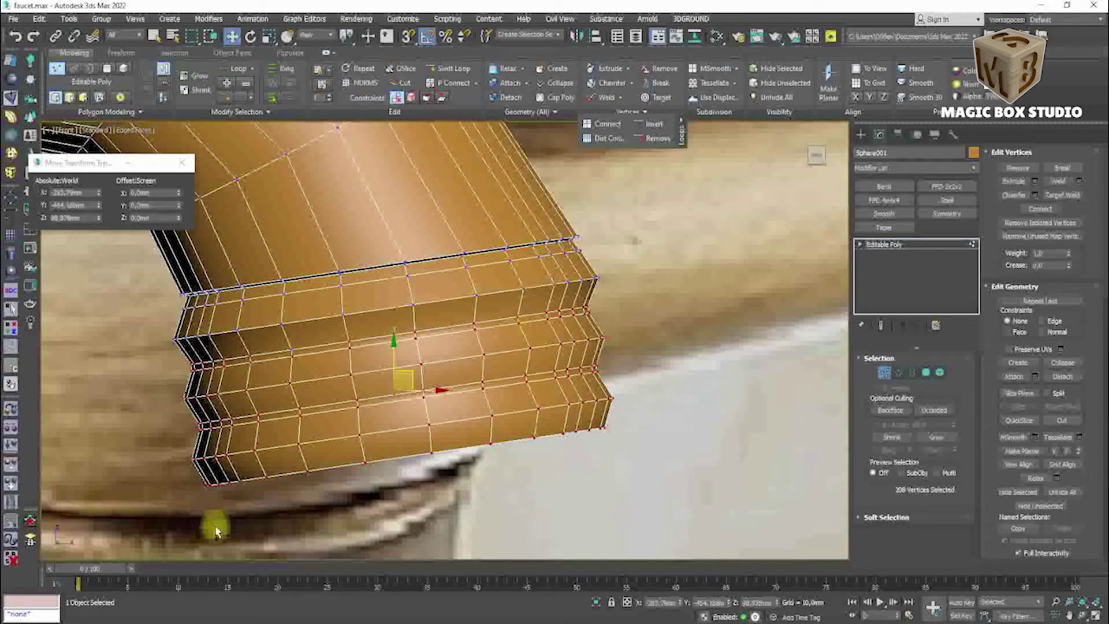
key("r")
left_click_drag(401, 382, 397, 378)
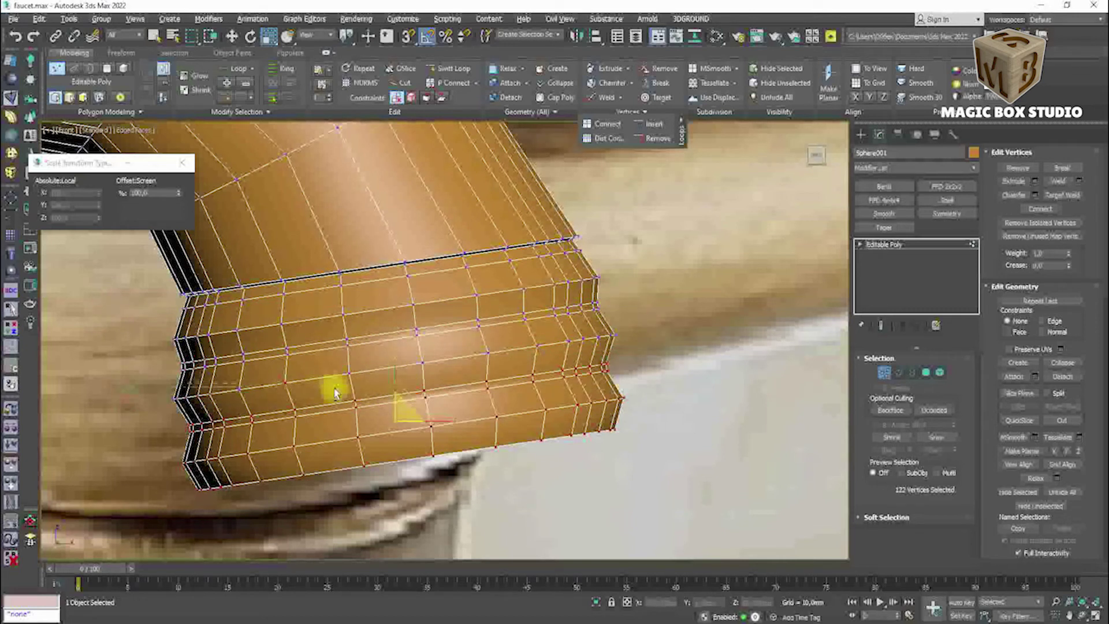
left_click_drag(407, 416, 316, 392)
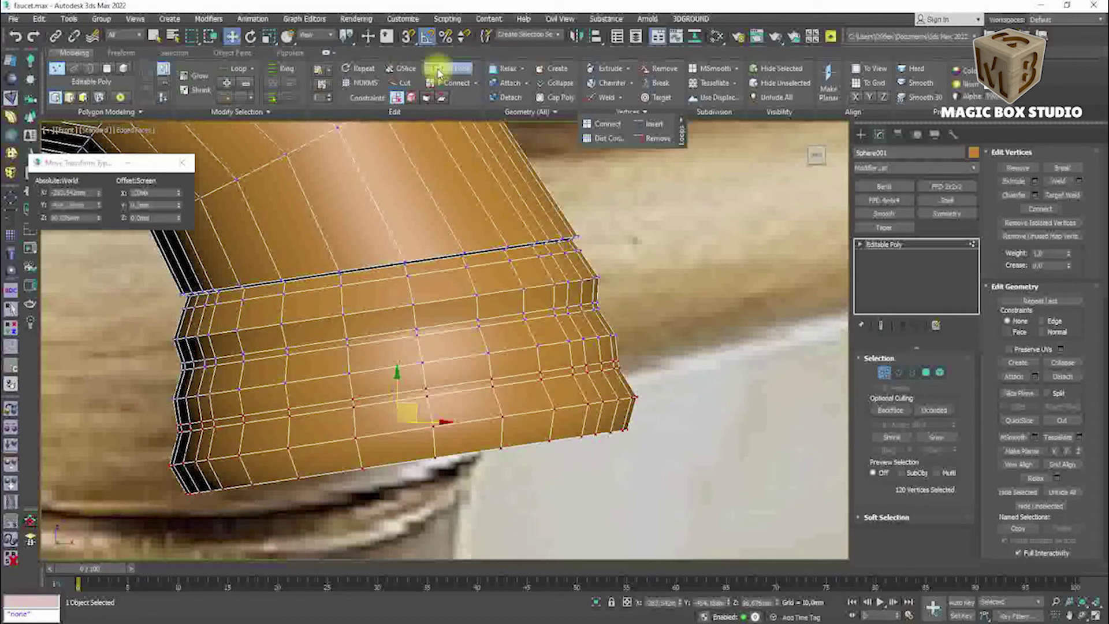
Shrink the next groove edge loop to deepen it, then select a lower tip loop.
key("w")
key("2")
double_click(329, 349)
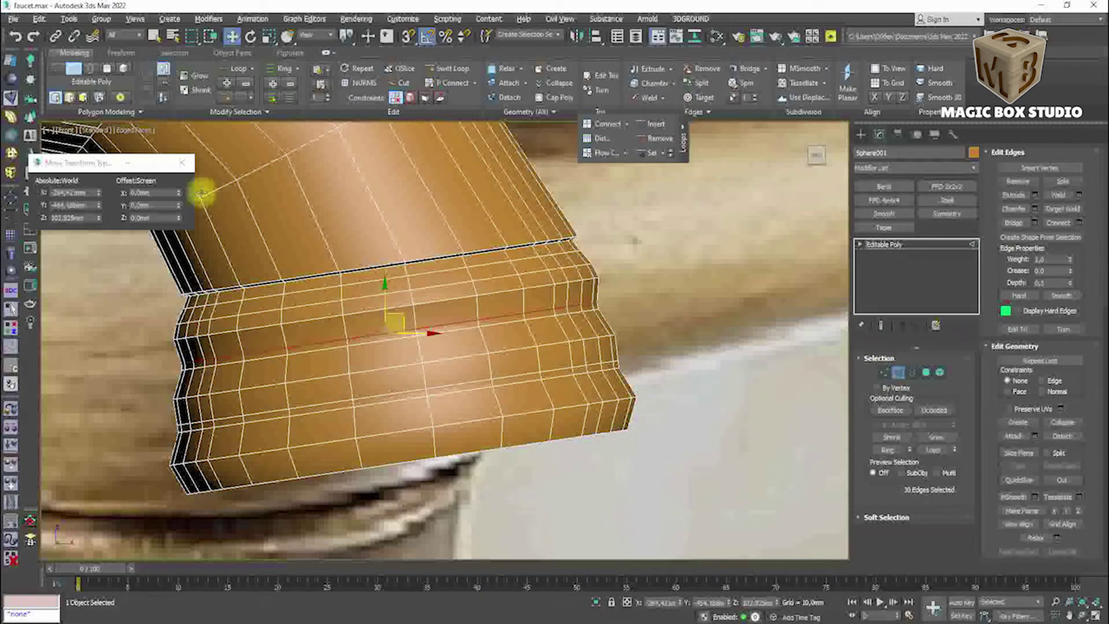
key("r")
left_click_drag(181, 220, 196, 317)
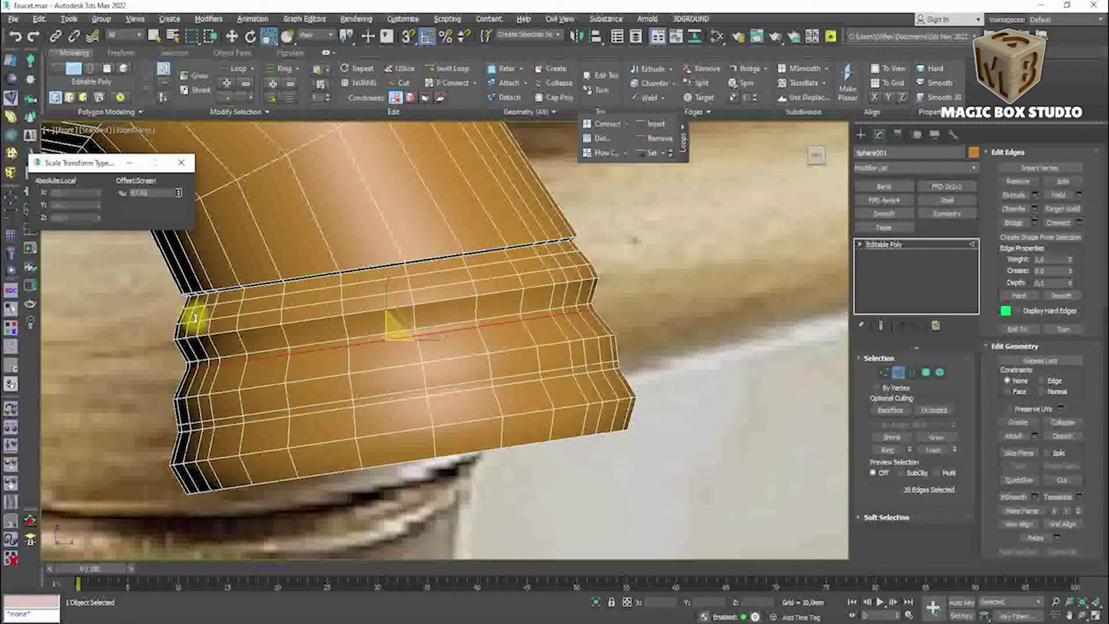
left_click(344, 363)
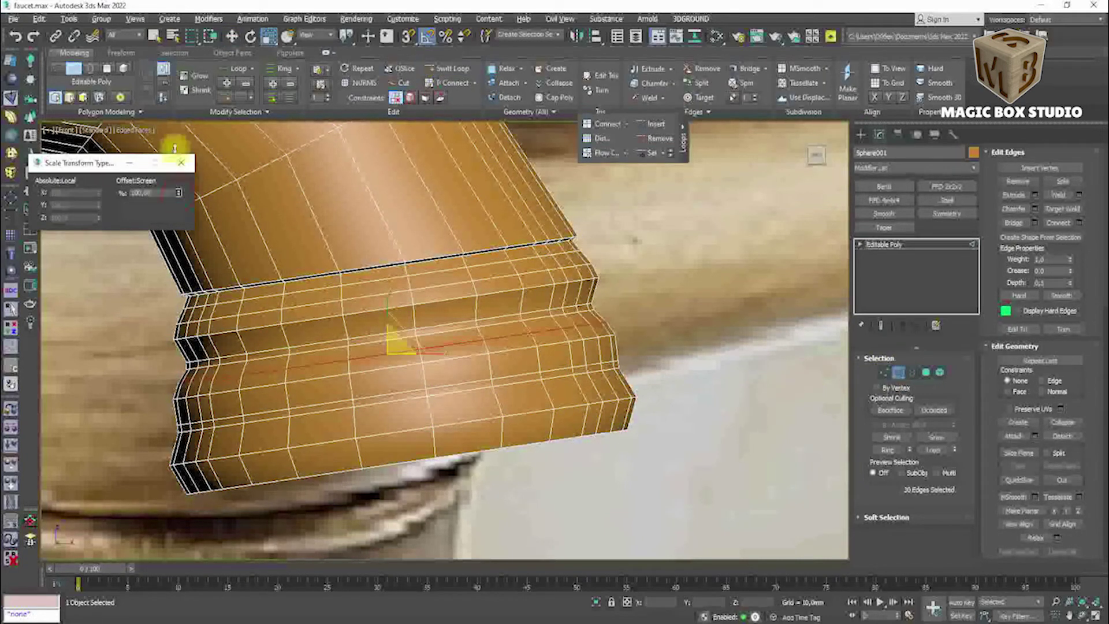
key("w")
key("ctrl+z")
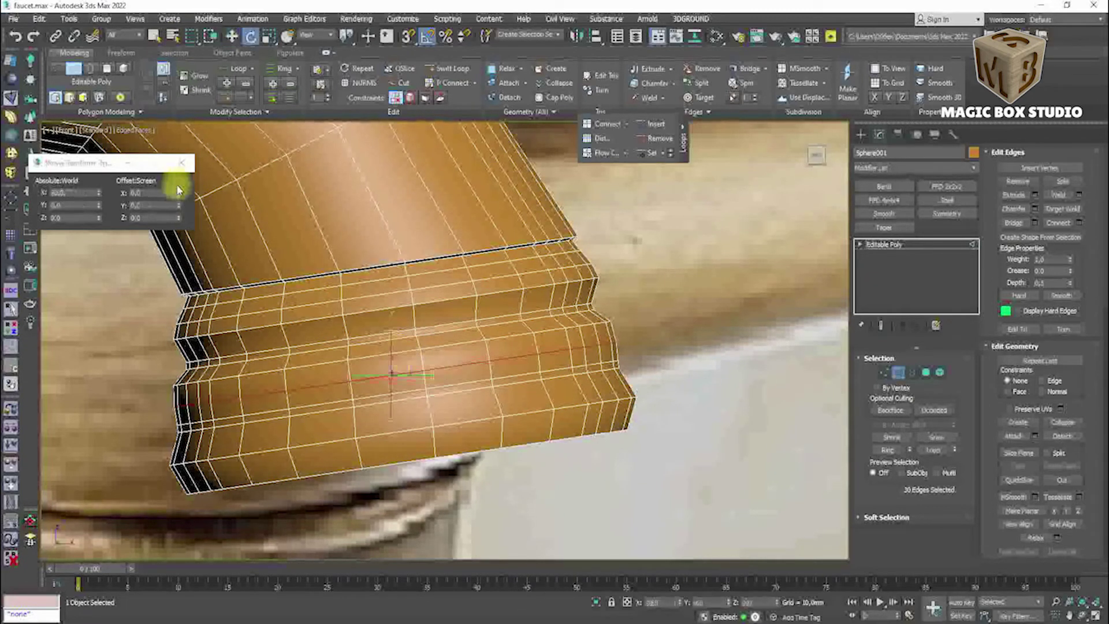
key("r")
key("w")
double_click(399, 421)
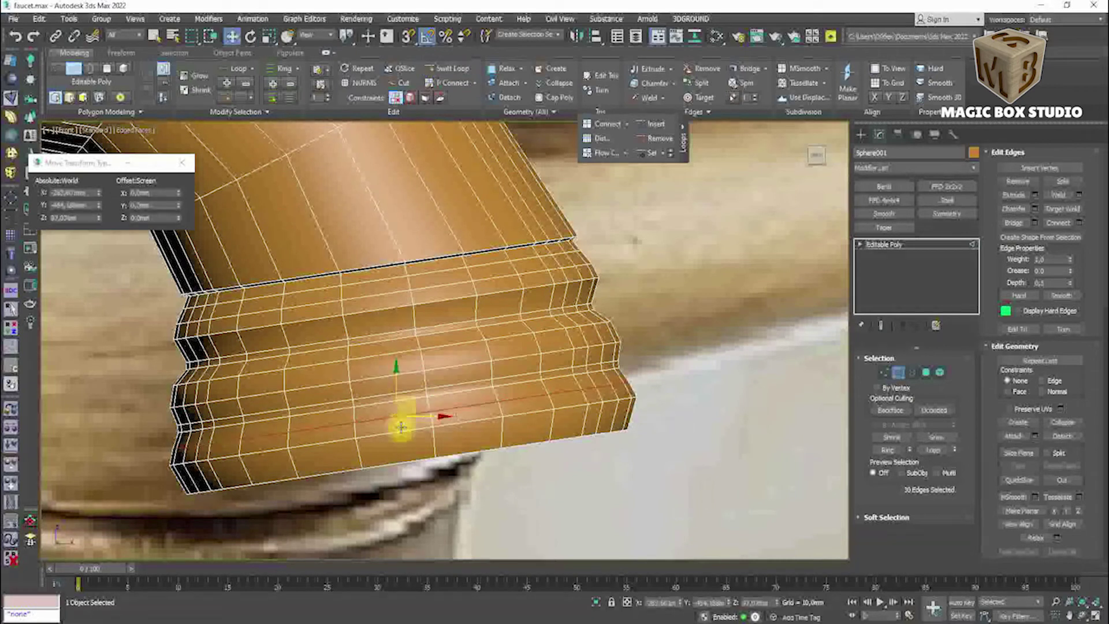
key("r")
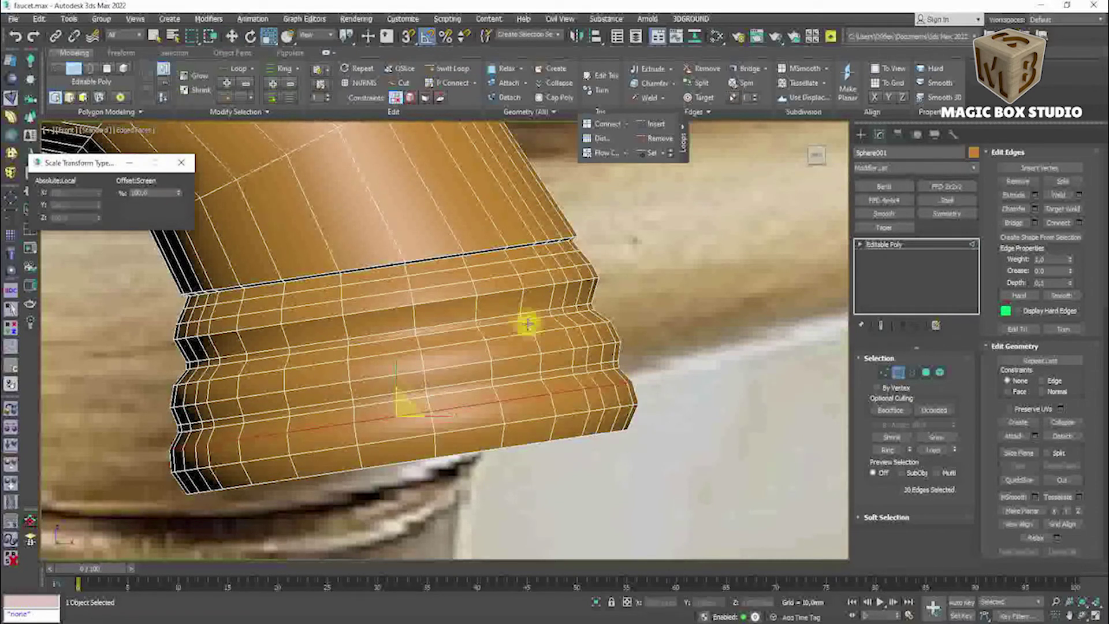
Preview the smoothed spout tip in shaded and edged-faces display.
left_click(898, 374)
key("F3")
key("F4")
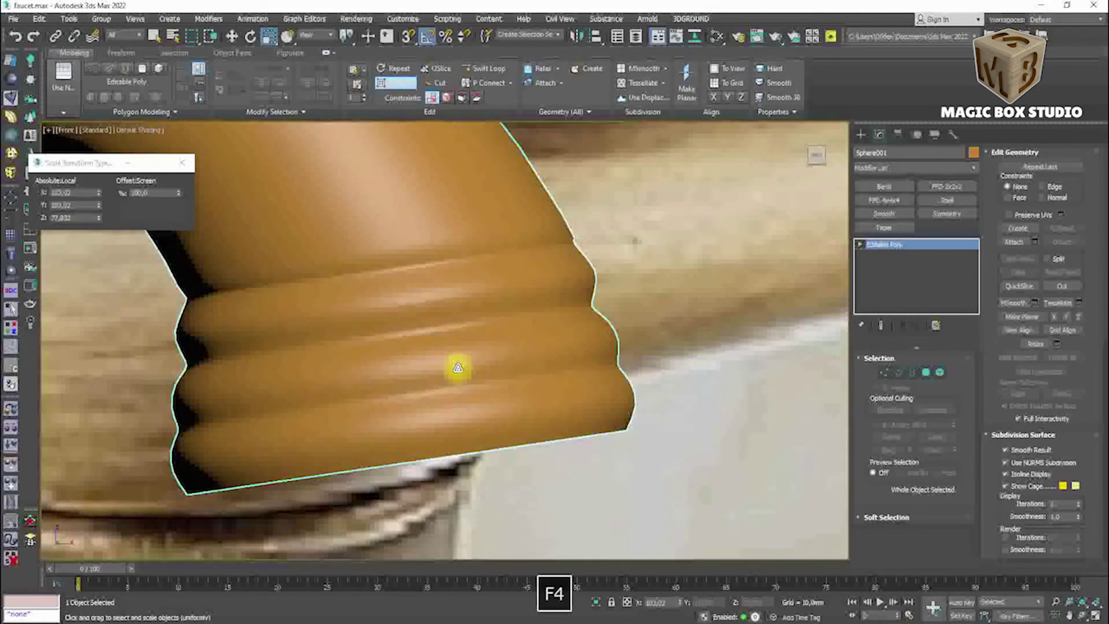
scroll(456, 370, "down", 5)
key("F4")
scroll(457, 374, "down", 10)
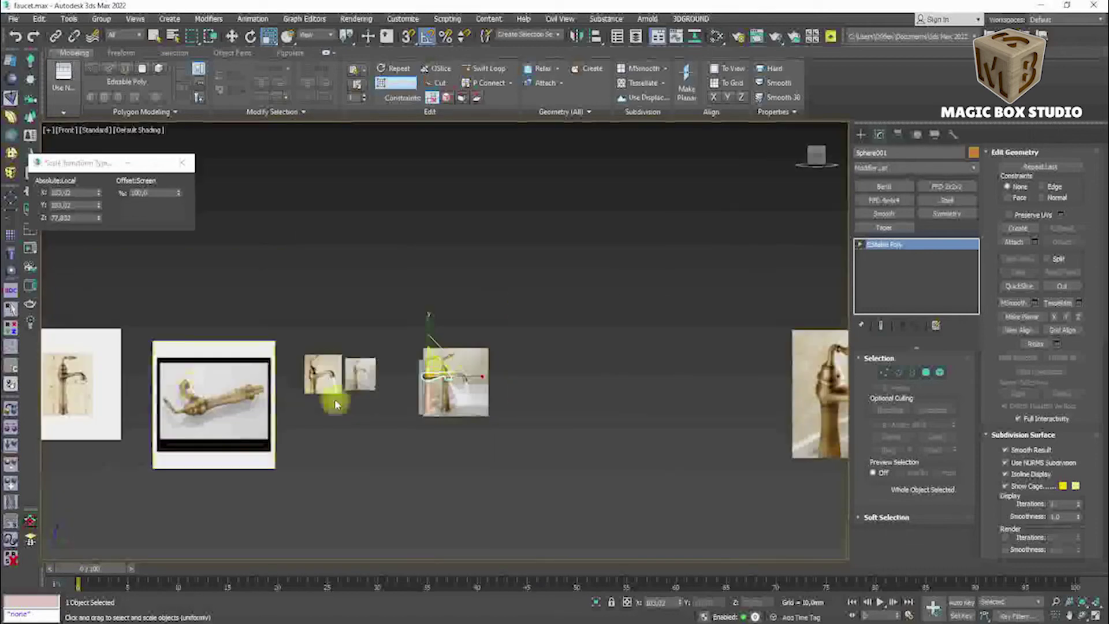
scroll(364, 424, "up", 5)
Compare with the enlarged faucet-with-hoses photo in Chrome, then return to the model.
key("alt+Tab")
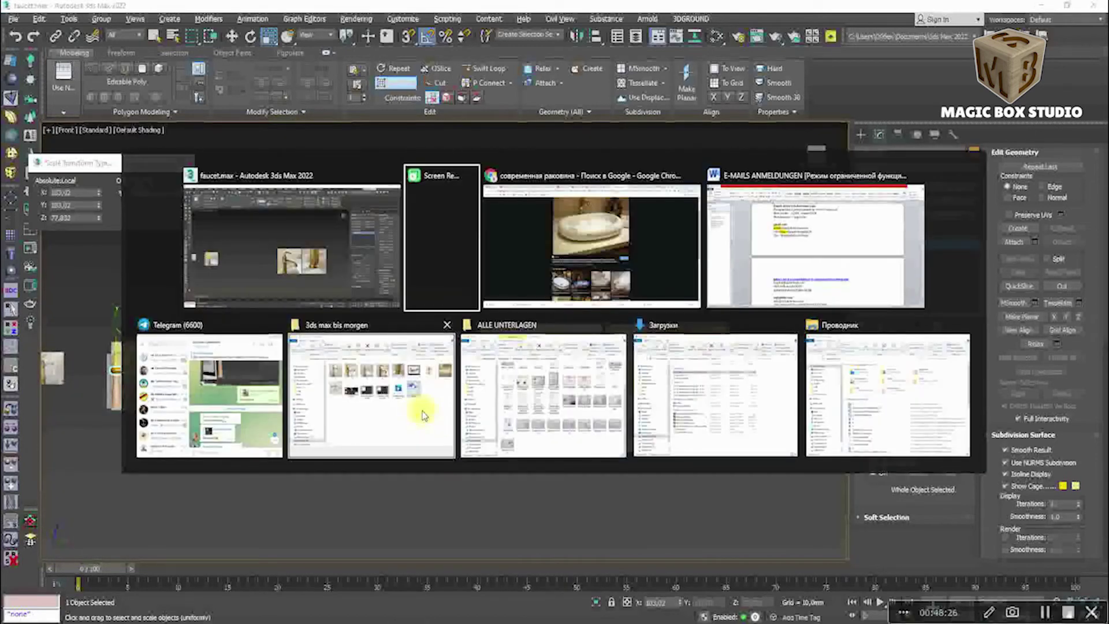
key("alt+Tab")
left_click(624, 9)
scroll(572, 235, "up", 3)
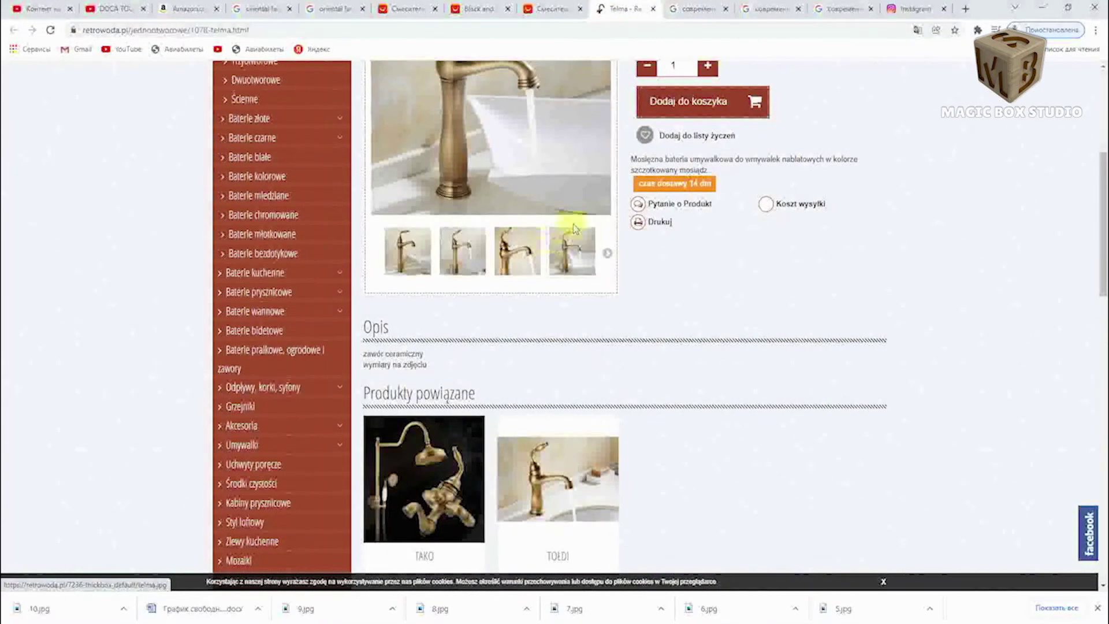
left_click(605, 252)
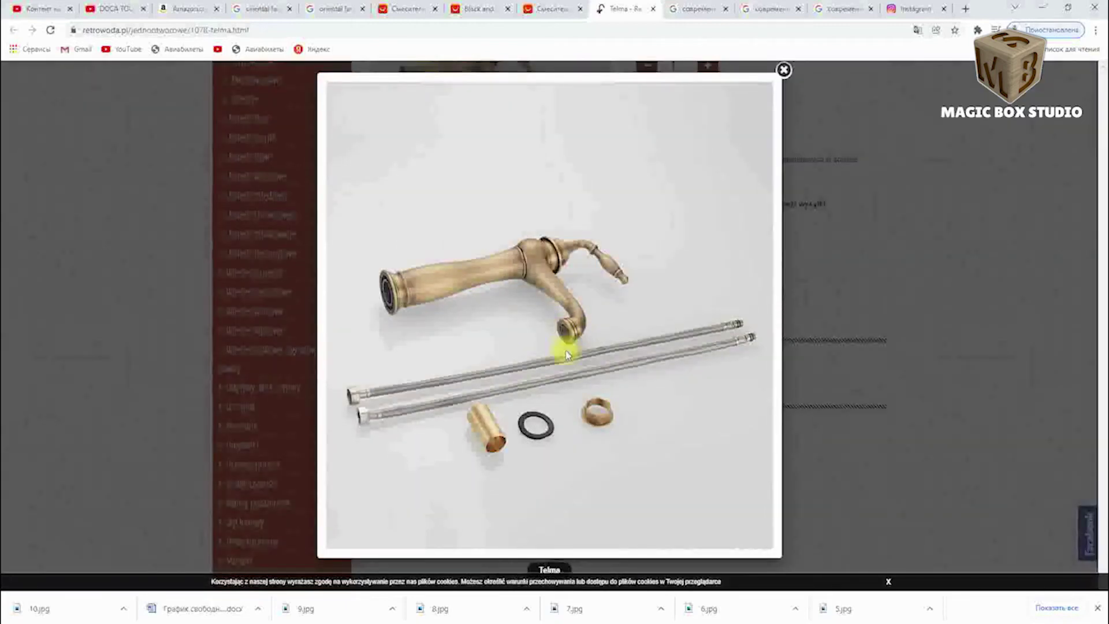
key("alt+Tab")
scroll(433, 384, "up", 3)
scroll(434, 384, "up", 4)
key("F4")
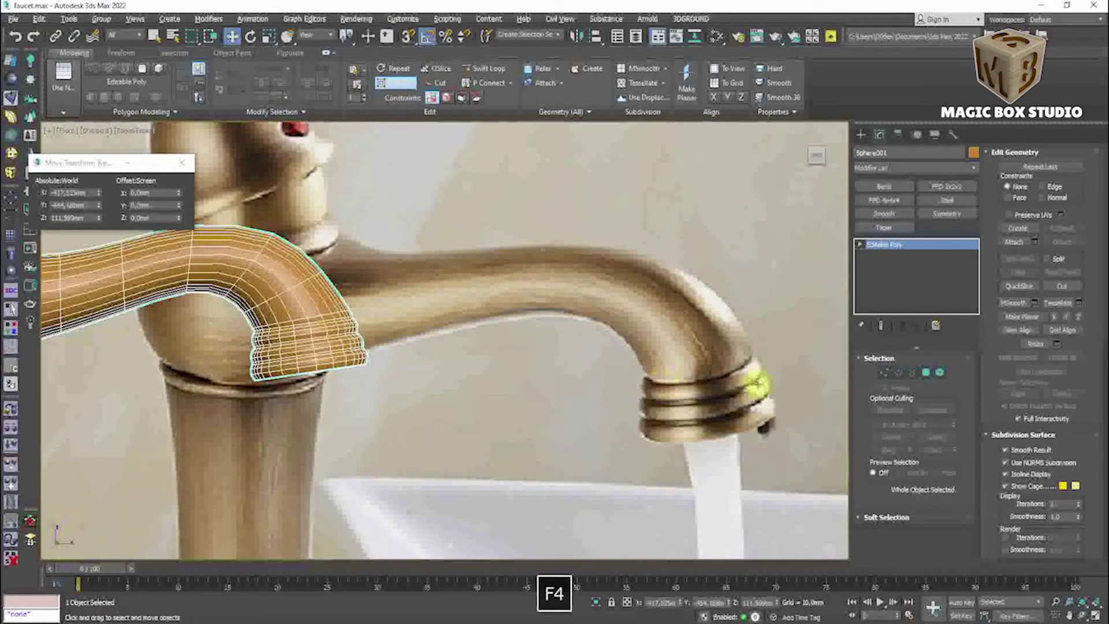
Orbit to the spout opening and raise the selected edge loop, undoing the last move.
key("2")
middle_click_drag(645, 377, 307, 468, "alt")
scroll(755, 359, "up", 4)
scroll(346, 359, "up", 3)
mouse_move(339, 383)
middle_mouse_down("alt")
mouse_move(448, 329)
mouse_move(453, 358)
mouse_move(448, 335)
mouse_move(459, 341)
middle_mouse_up("alt")
key("r")
key("w")
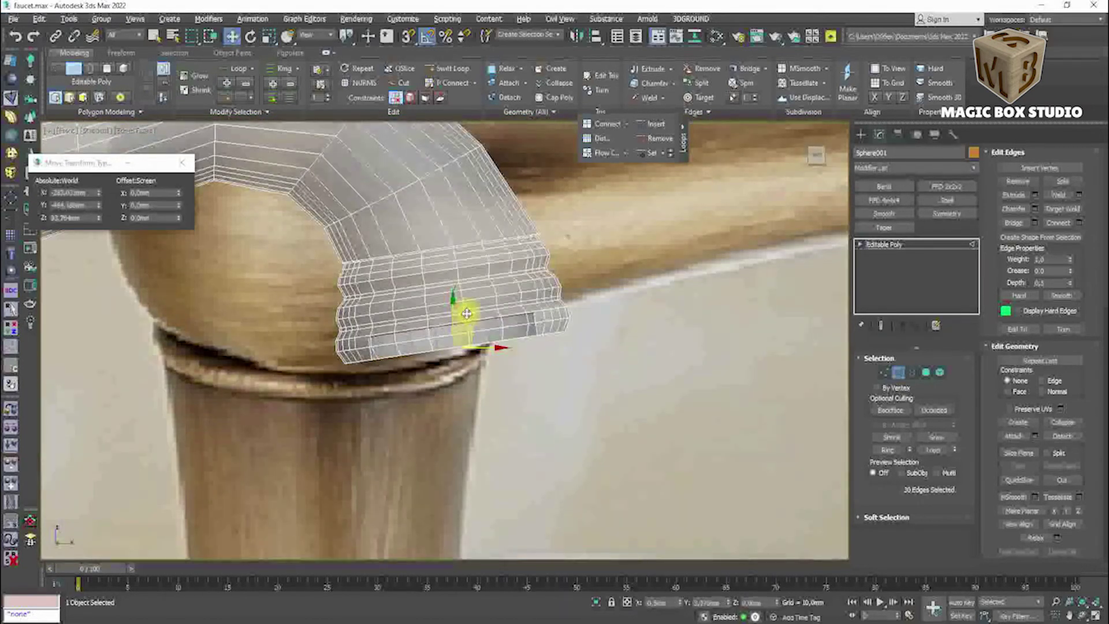
scroll(466, 313, "up", 3)
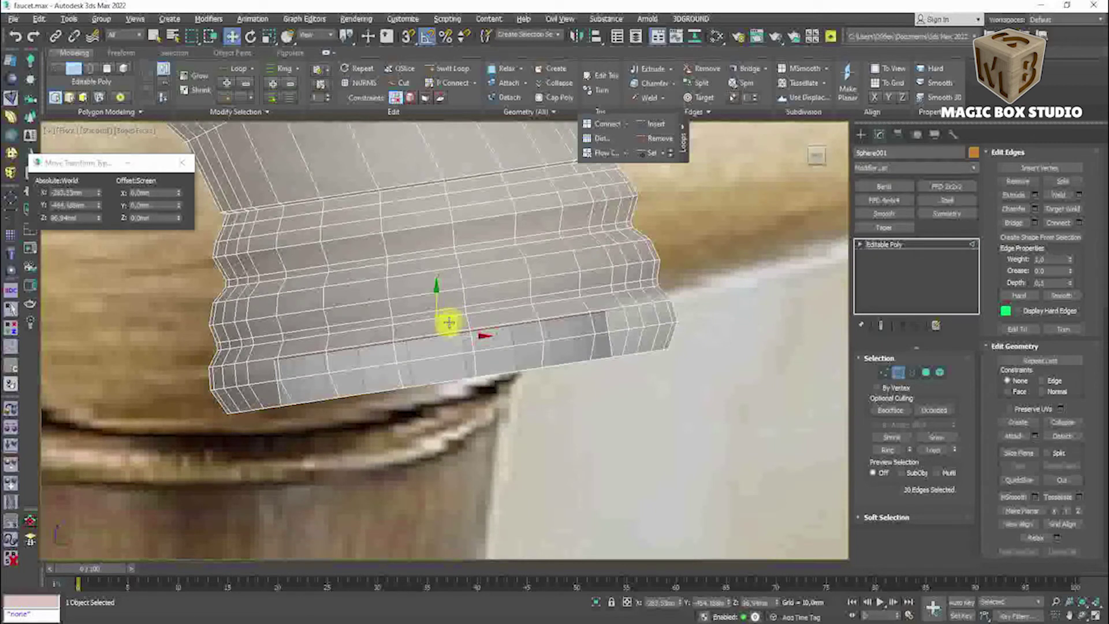
left_click_drag(453, 322, 437, 215)
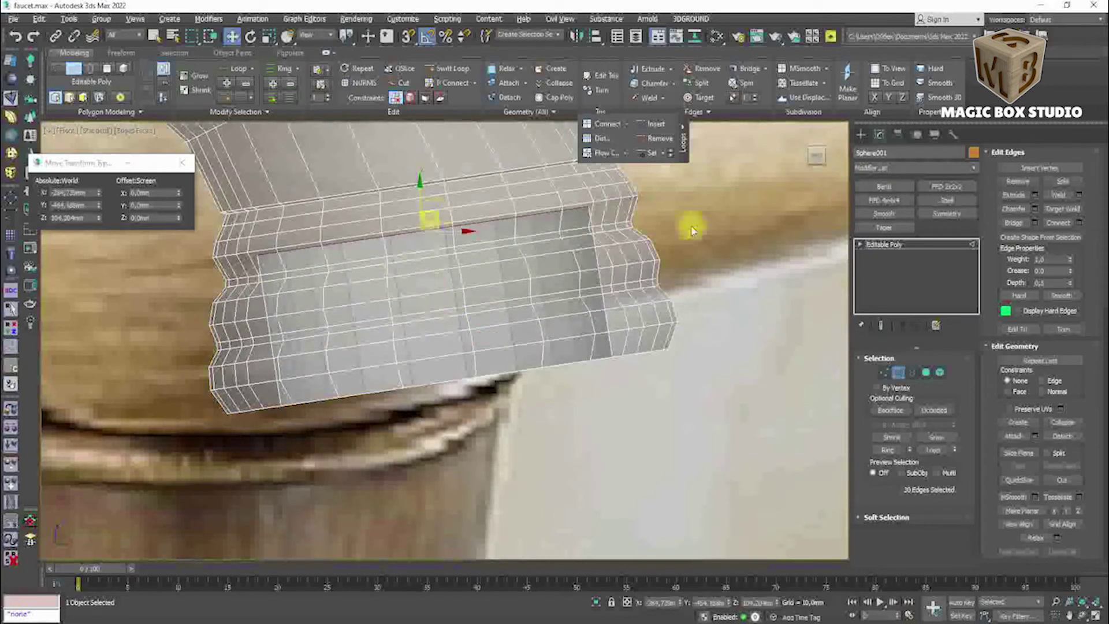
left_click_drag(434, 215, 426, 166)
middle_click_drag(427, 165, 420, 238)
key("ctrl+z")
Return to shaded Edge mode, undo the last change, and set Constraints to Edge.
left_click(912, 372)
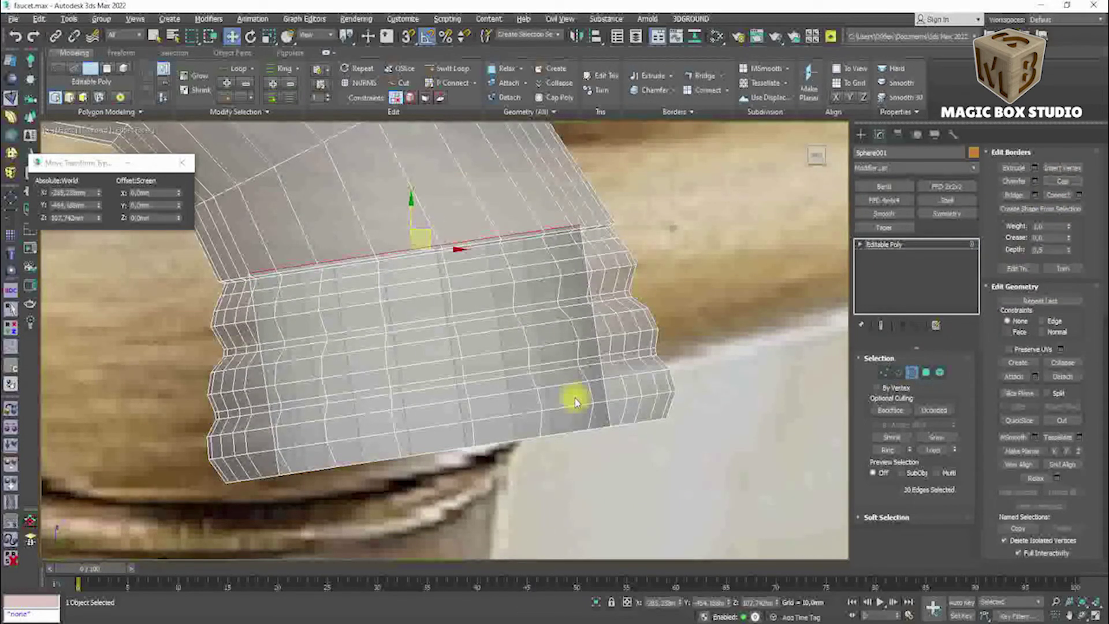
key("F3")
key("2")
scroll(315, 273, "up", 5)
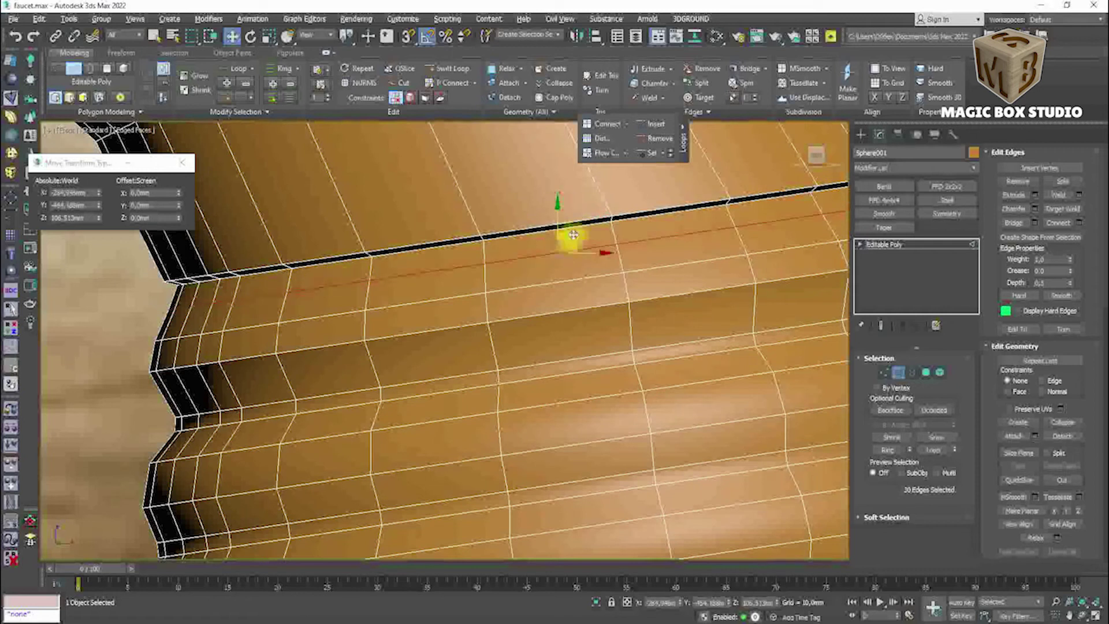
scroll(573, 234, "down", 4)
key("r")
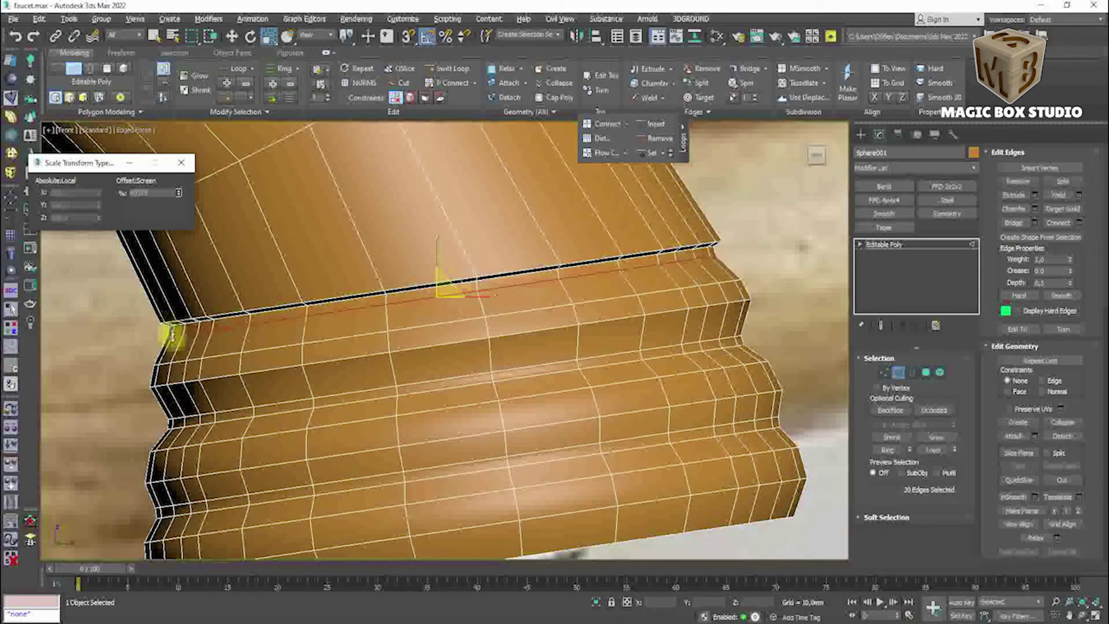
key("w")
key("ctrl+z")
left_click(1049, 380)
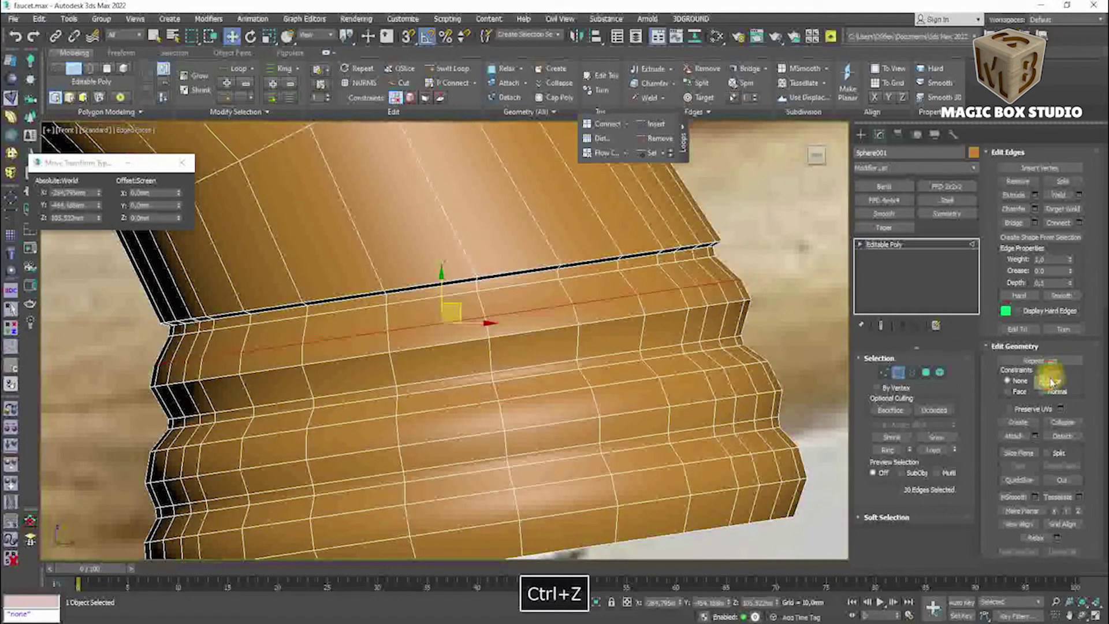
key("r")
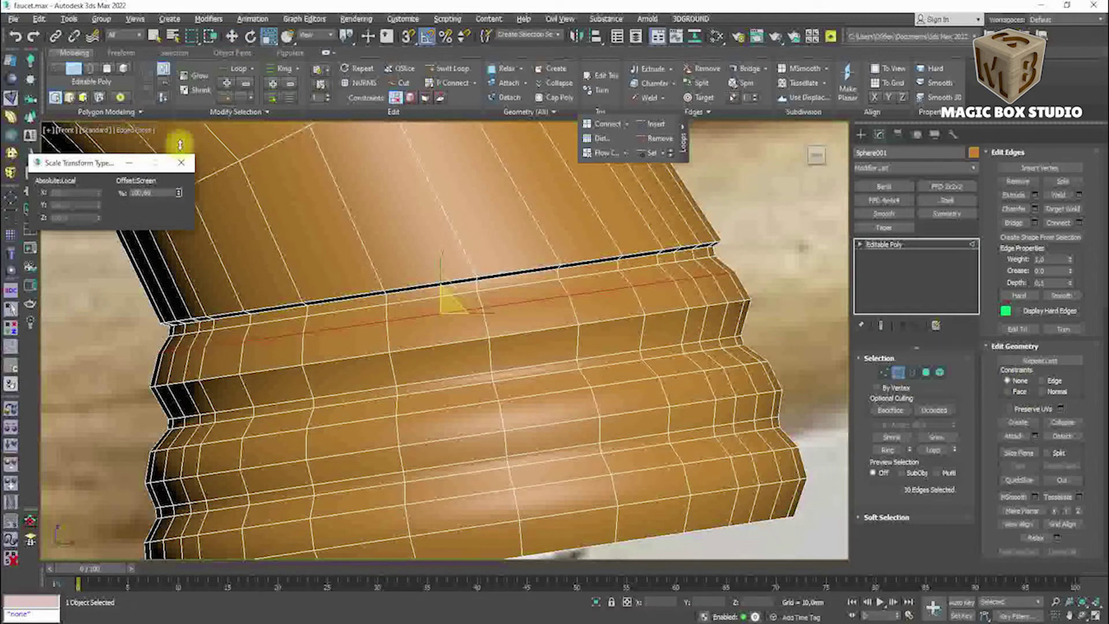
Select a lower groove edge loop and slide it down along the groove with Edge constraint.
left_click(446, 68)
key("r")
middle_click_drag(322, 409, 257, 283, "alt")
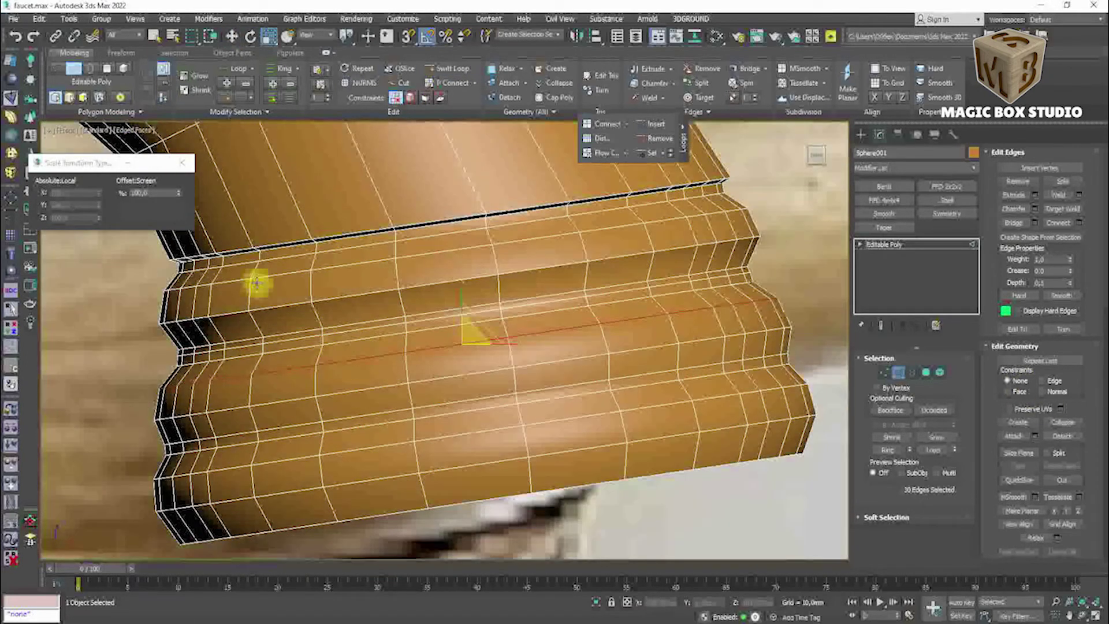
double_click(306, 396)
left_click(1050, 384)
key("w")
mouse_move(471, 372)
left_mouse_down()
mouse_move(475, 393)
mouse_move(408, 403)
mouse_move(419, 456)
left_mouse_up()
left_click(395, 97)
left_click(1043, 380)
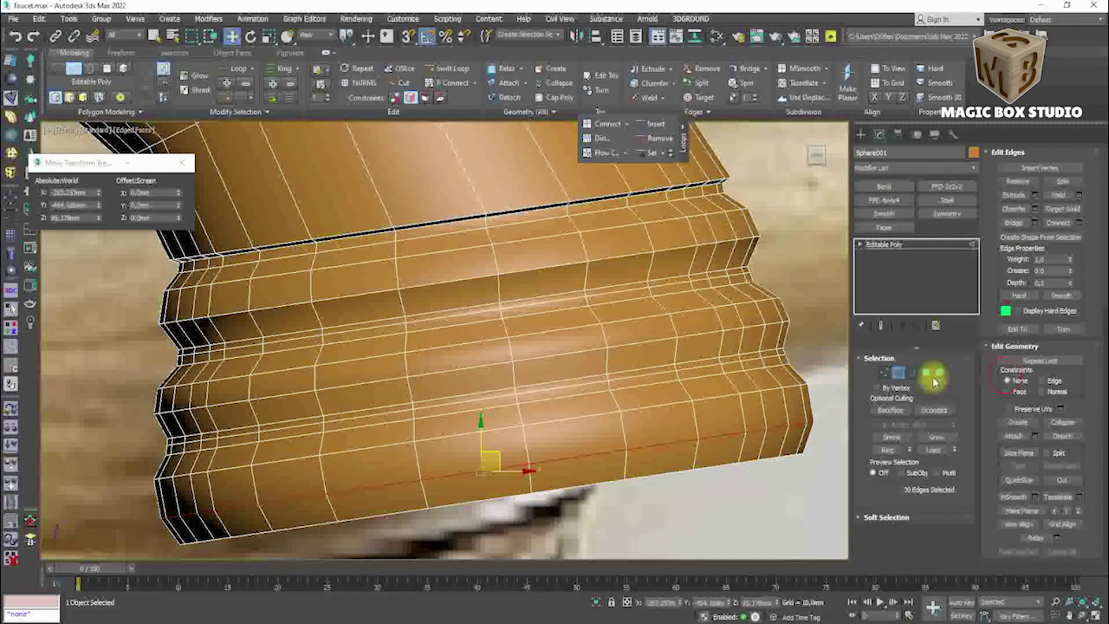
key("r")
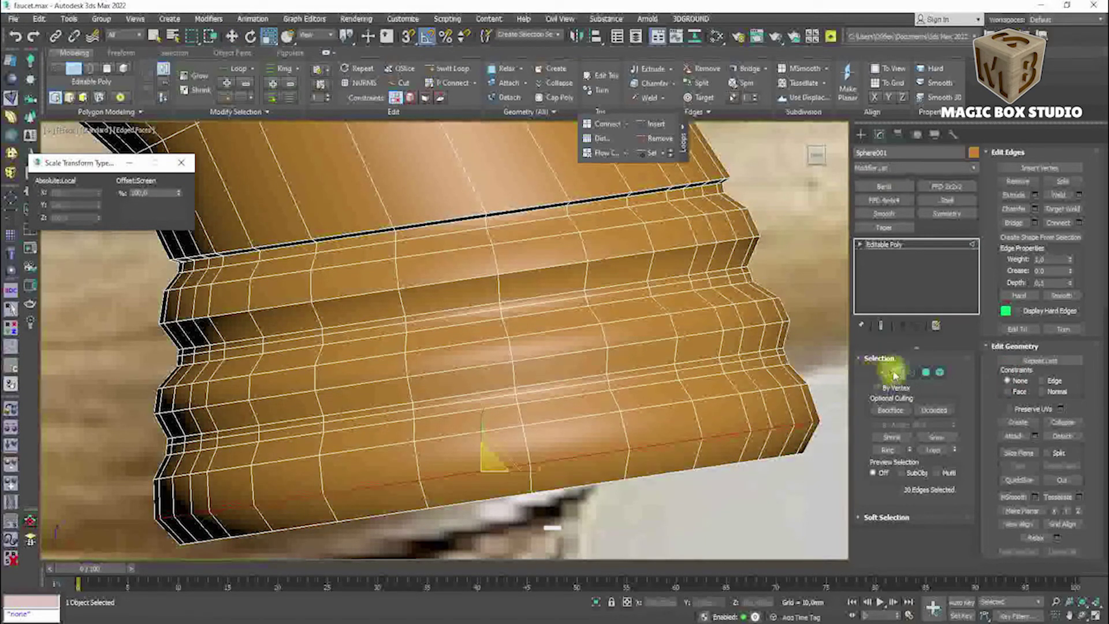
Add two new edge loops around the spout's ribbed band with Swift Loop.
key("F4")
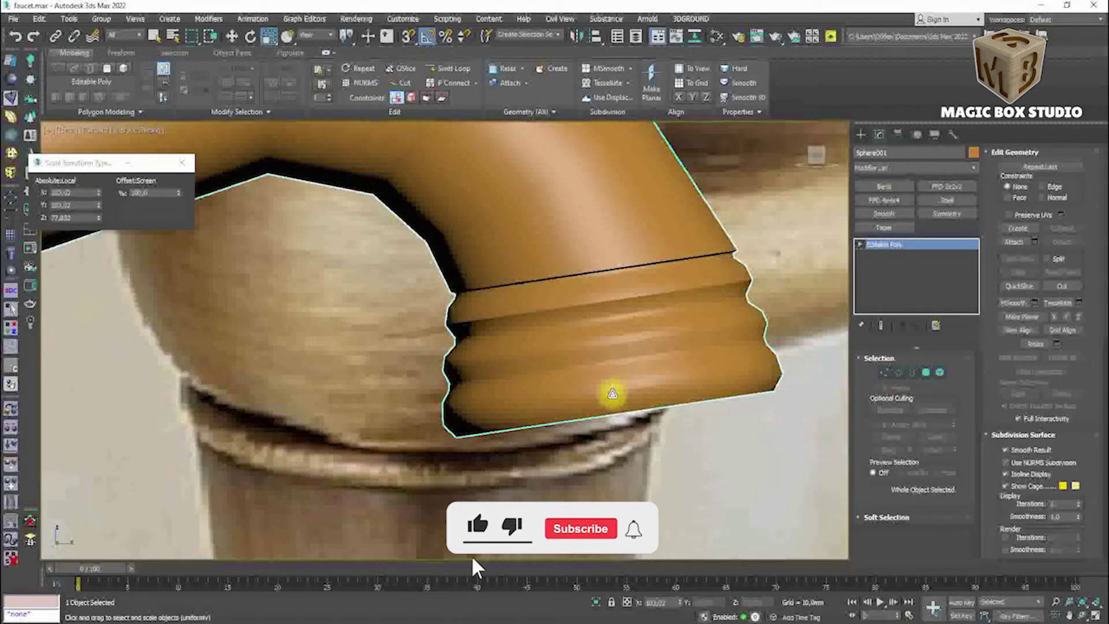
key("2")
key("ctrl+BackSpace")
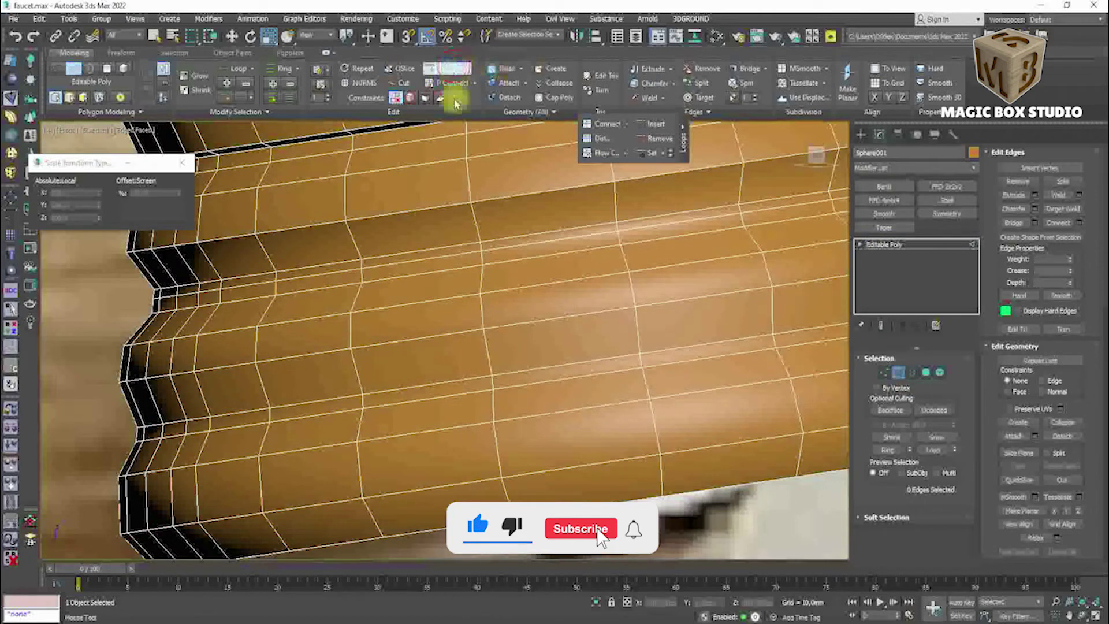
left_click(495, 396)
left_click(553, 414)
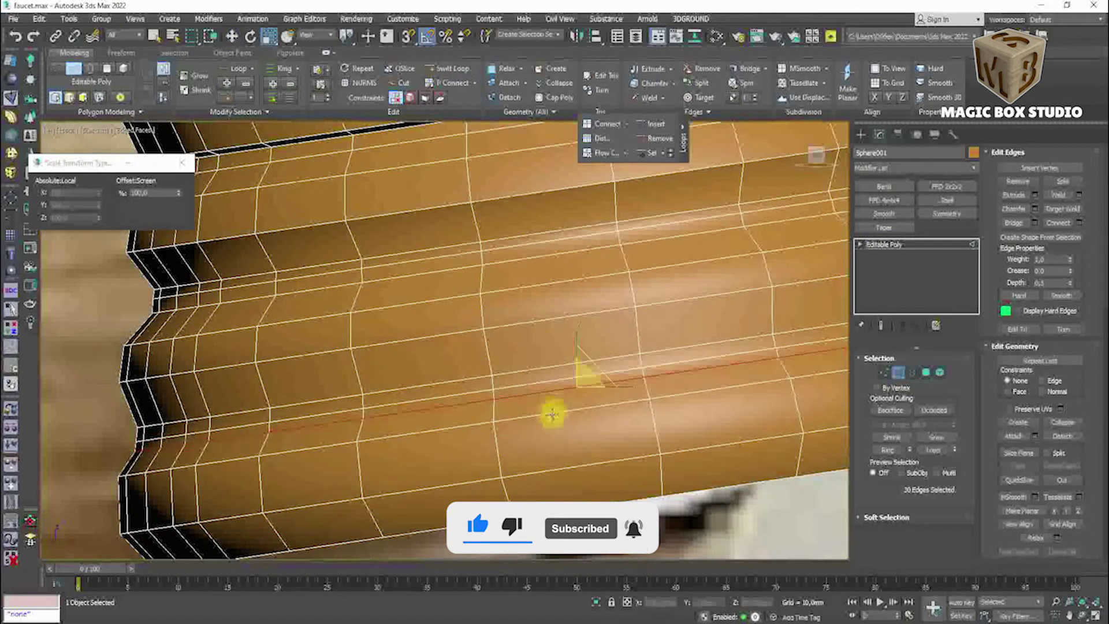
key("F4")
key("F4")
Select an edge on the ribbed band and inspect the new loops in the wireframe.
left_click(484, 412)
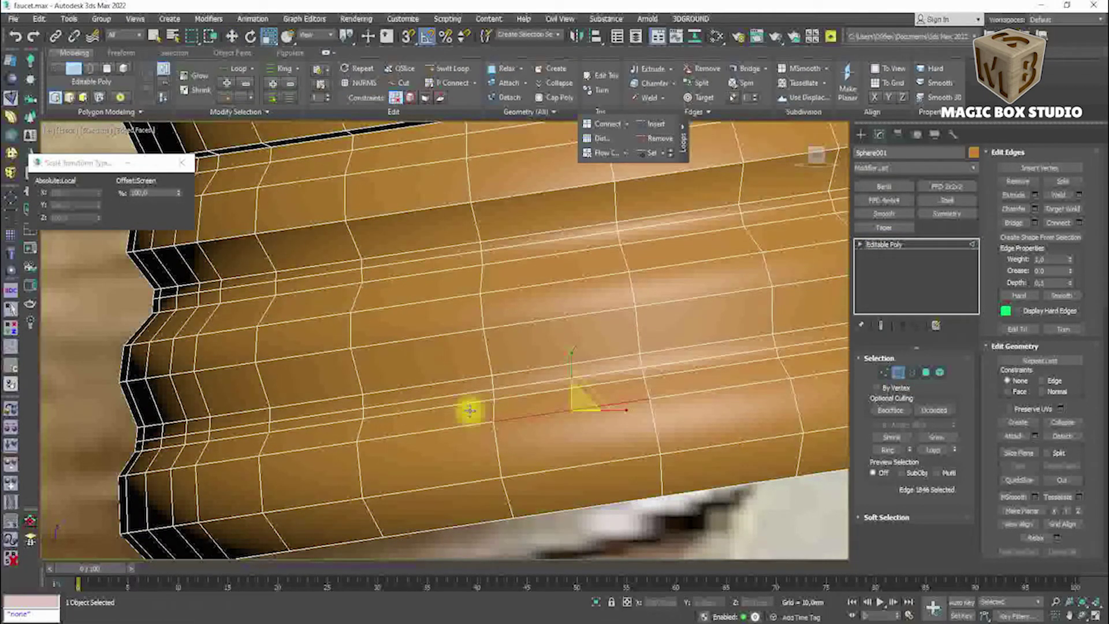
scroll(470, 408, "down", 10)
key("2")
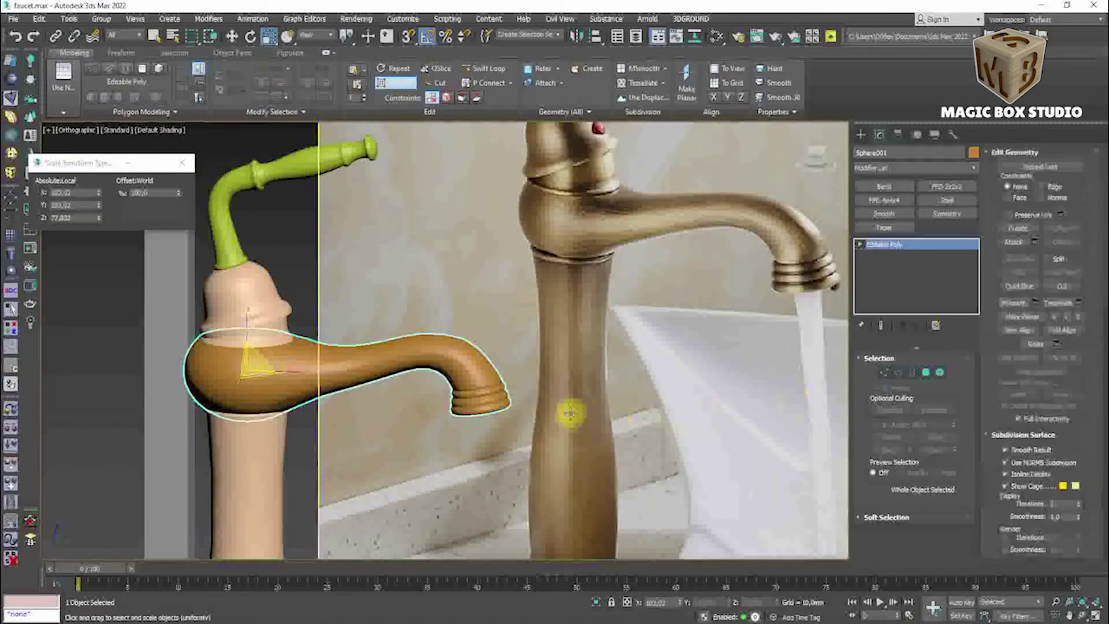
scroll(470, 396, "up", 8)
scroll(495, 422, "up", 3)
key("F4")
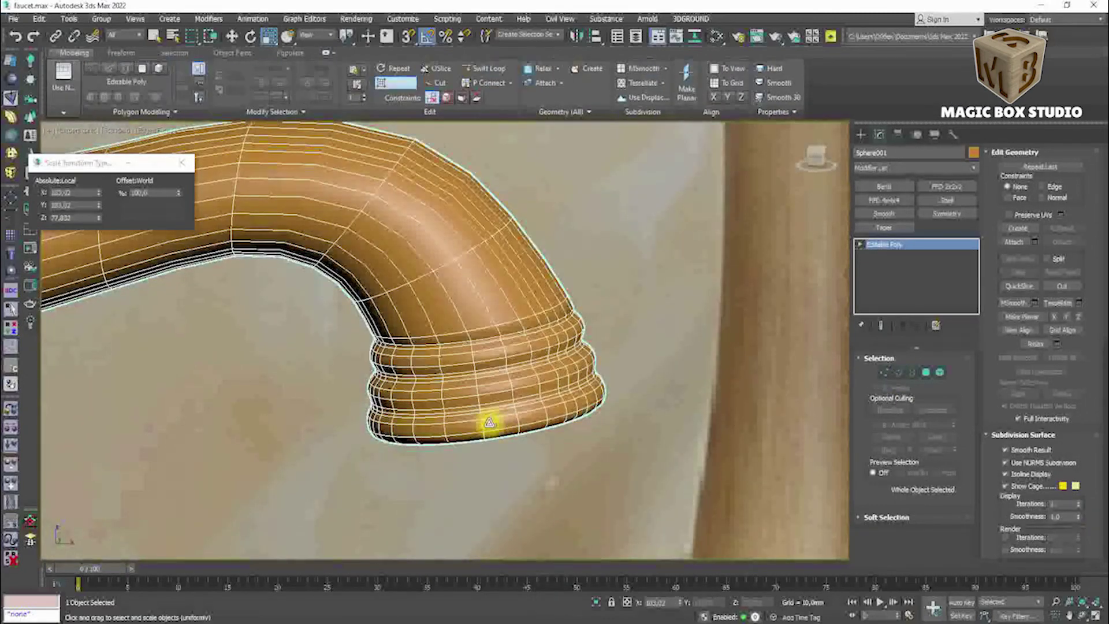
scroll(491, 422, "up", 5)
scroll(728, 390, "down", 2)
scroll(728, 390, "up", 4)
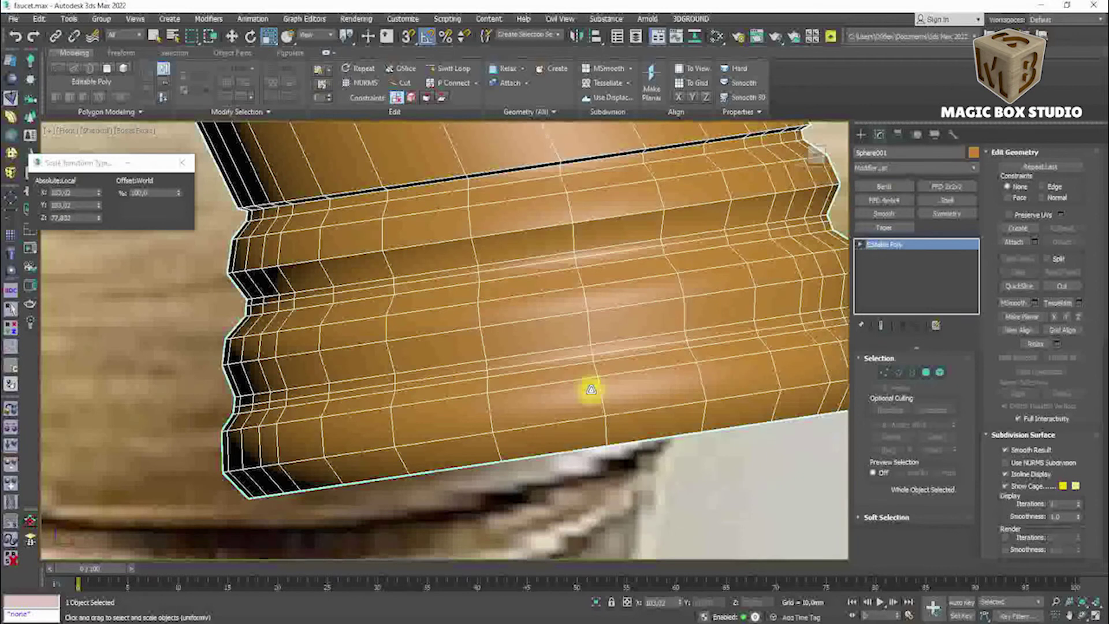
key("2")
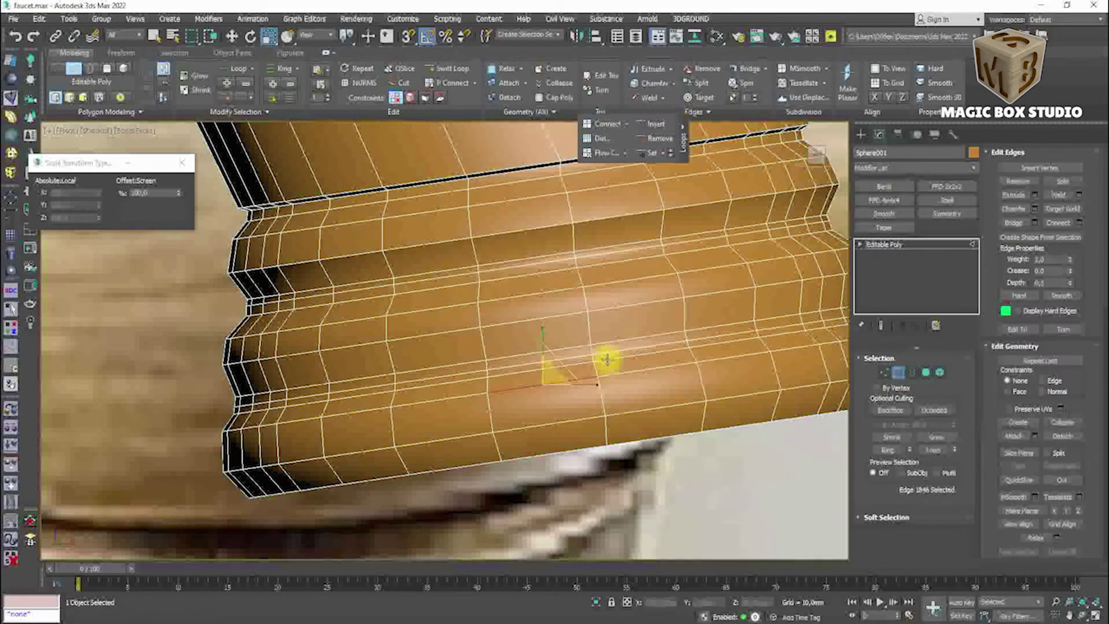
key("w")
key("F4")
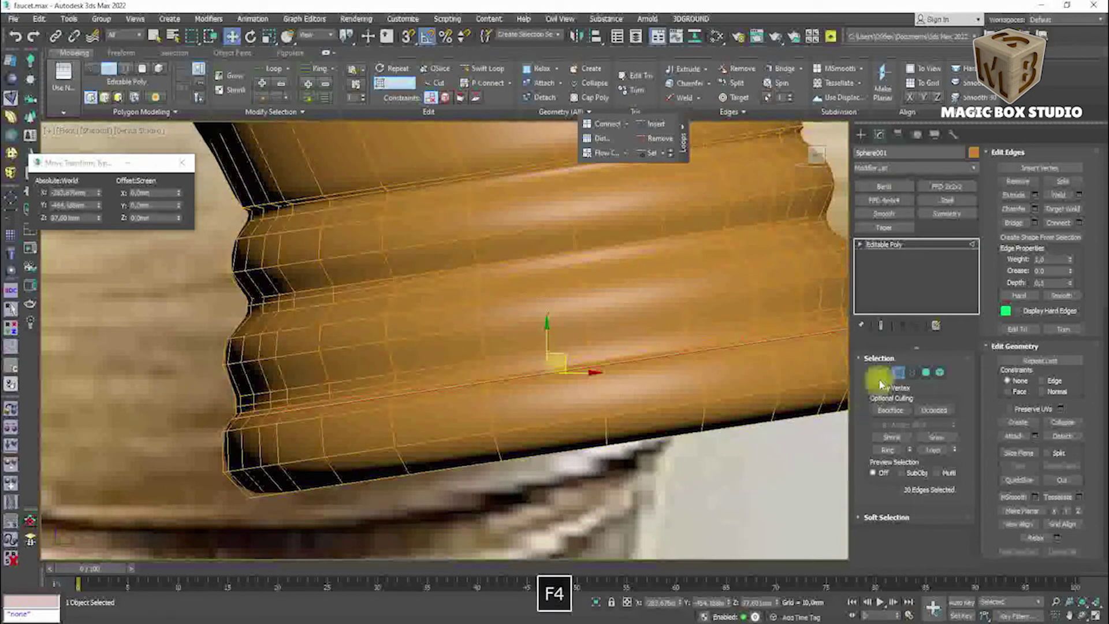
key("2")
scroll(471, 396, "down", 3)
scroll(539, 408, "down", 2)
scroll(564, 451, "down", 3)
scroll(564, 451, "down", 2)
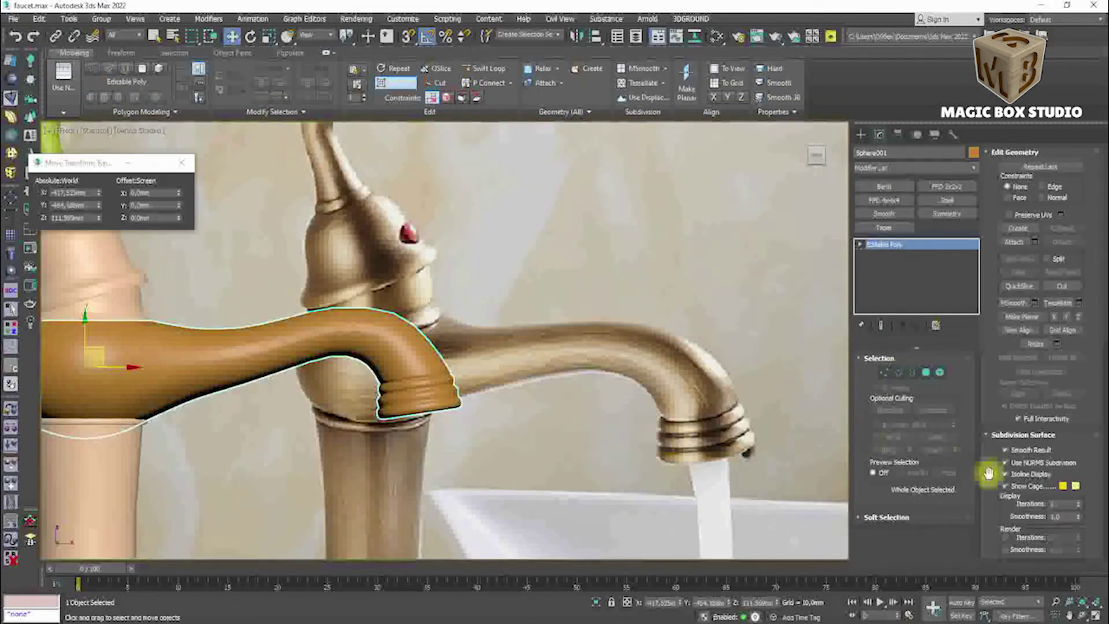
scroll(433, 416, "up", 2)
Isolate the spout and slide a ribbed-base edge loop slightly upward, constrained to edges.
key("alt+q")
middle_click_drag(413, 395, 536, 416, "alt")
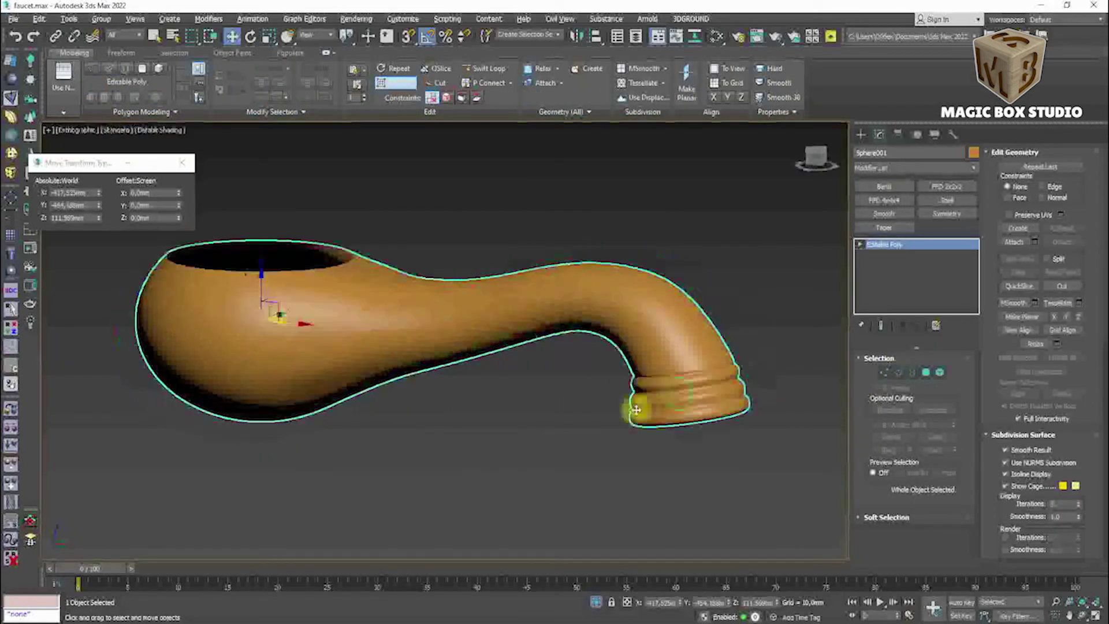
scroll(289, 453, "up", 8)
key("F4")
key("2")
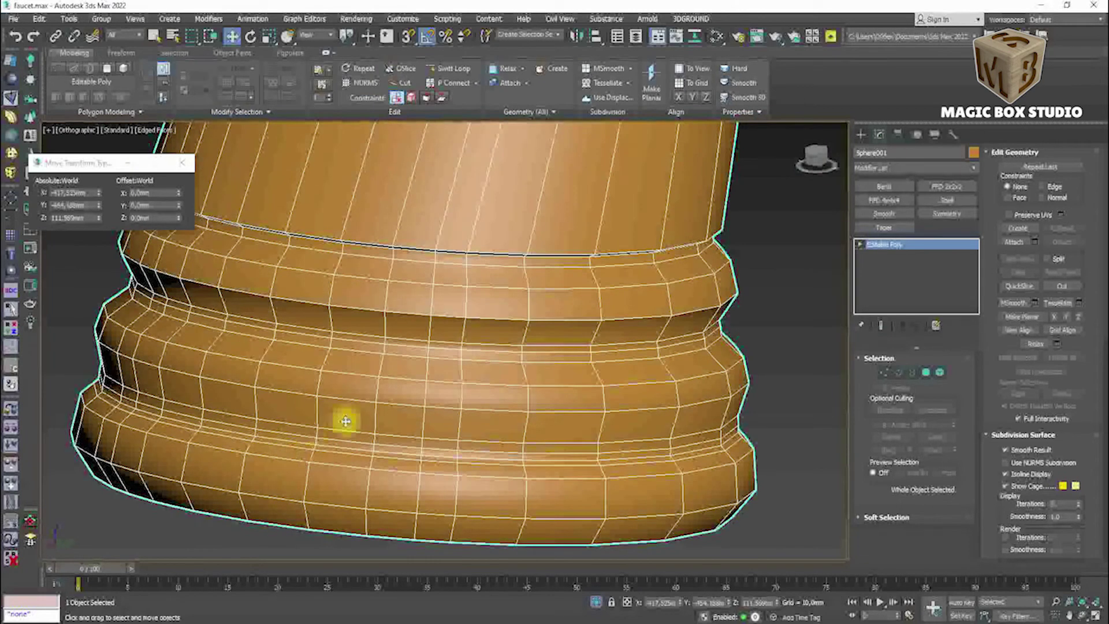
left_click(254, 456)
double_click(255, 456)
key("shift+x")
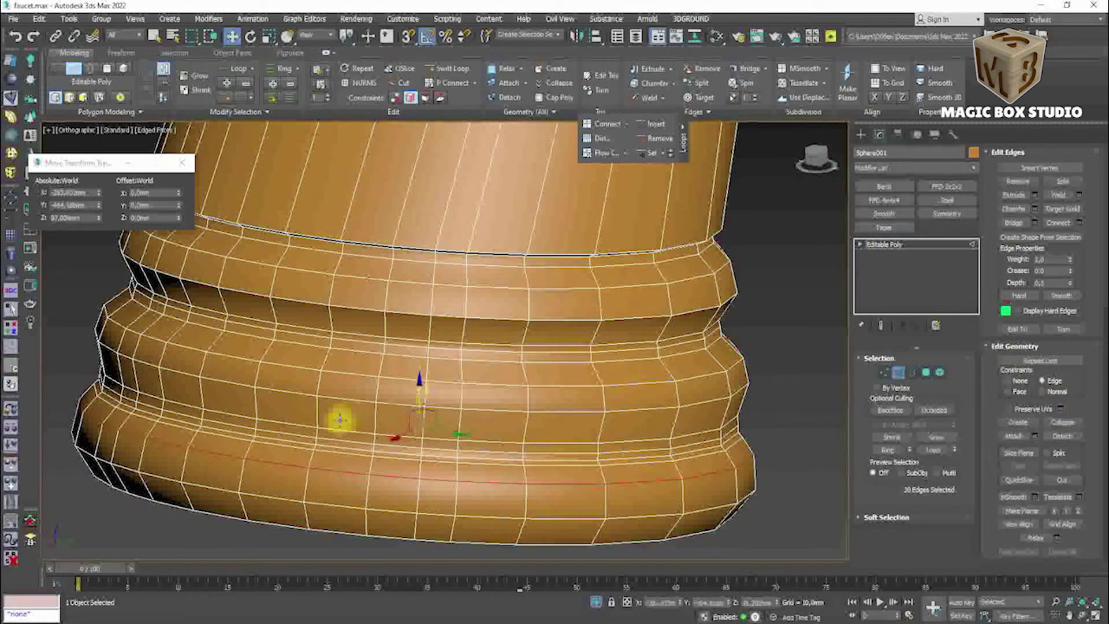
left_click_drag(305, 447, 308, 442)
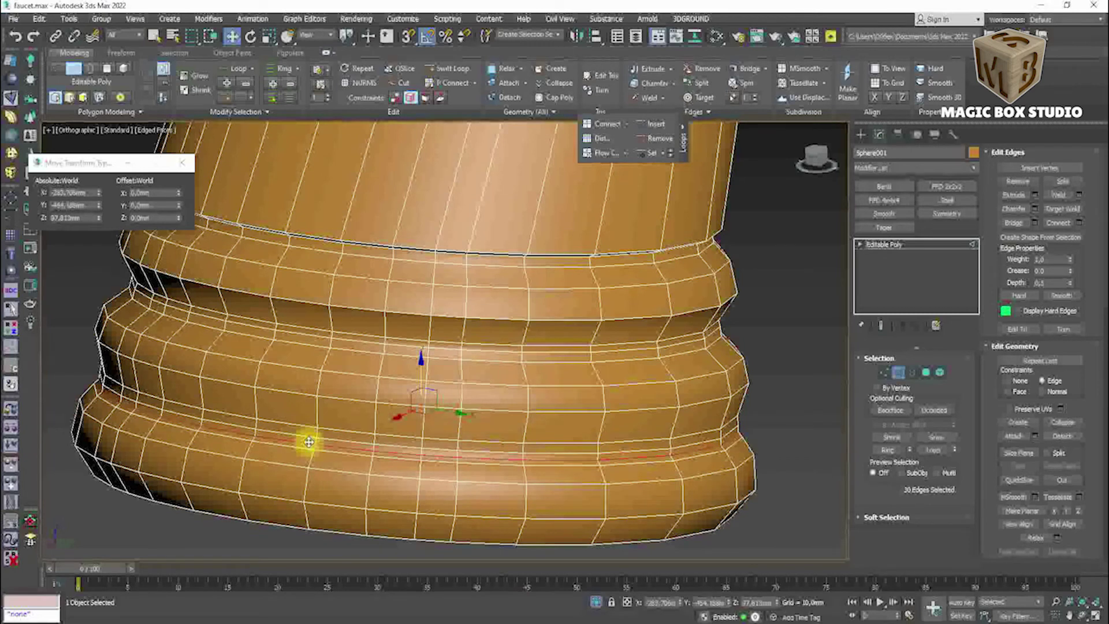
Undo an unwanted change to the spout and return to the loop in front view.
key("2")
key("F4")
scroll(594, 451, "down", 5)
middle_click_drag(594, 451, 391, 425)
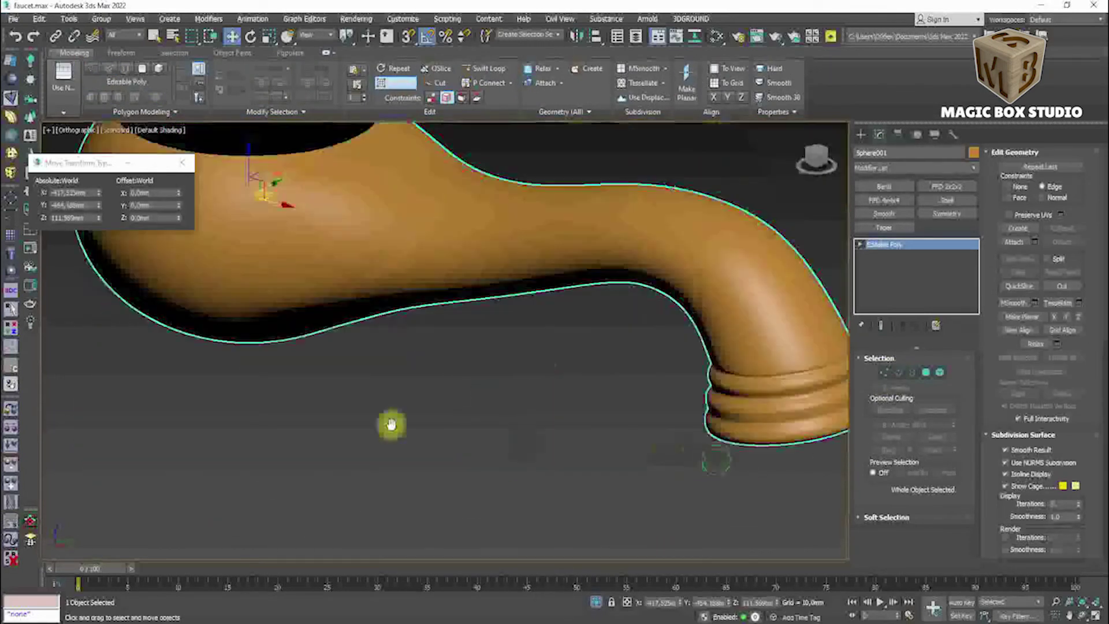
key("ctrl+z")
key("ctrl+z")
key("ctrl+z")
key("f")
scroll(638, 447, "down", 5)
key("2")
key("F4")
scroll(701, 364, "up", 5)
scroll(584, 391, "up", 3)
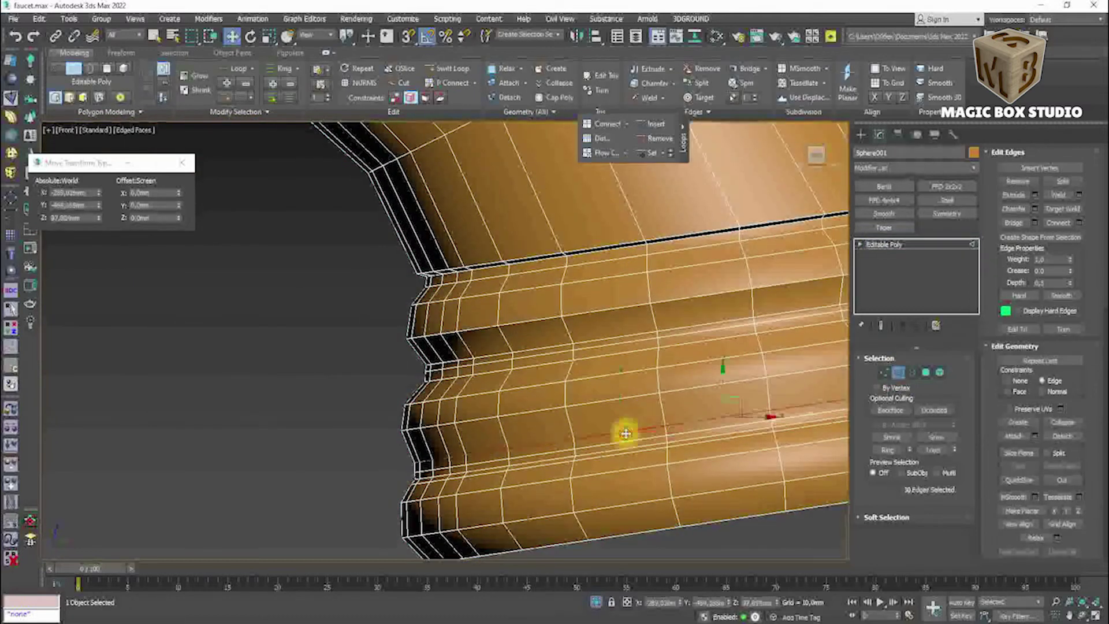
Scale the selected edge loop down to about 99 percent and remove an unneeded loop.
key("r")
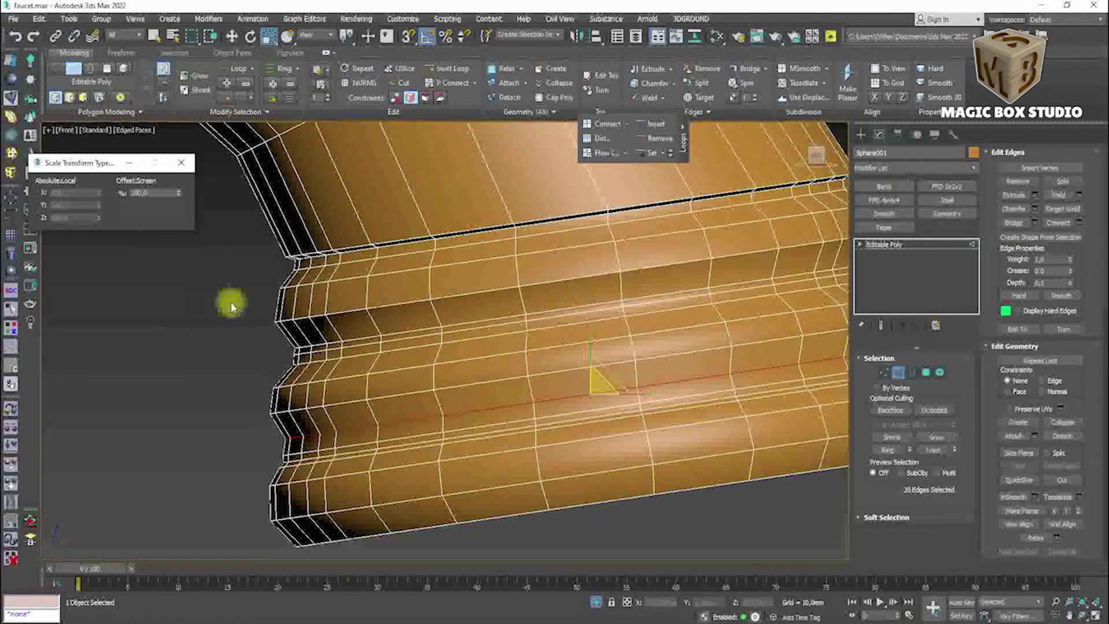
left_click_drag(178, 193, 182, 237)
key("w")
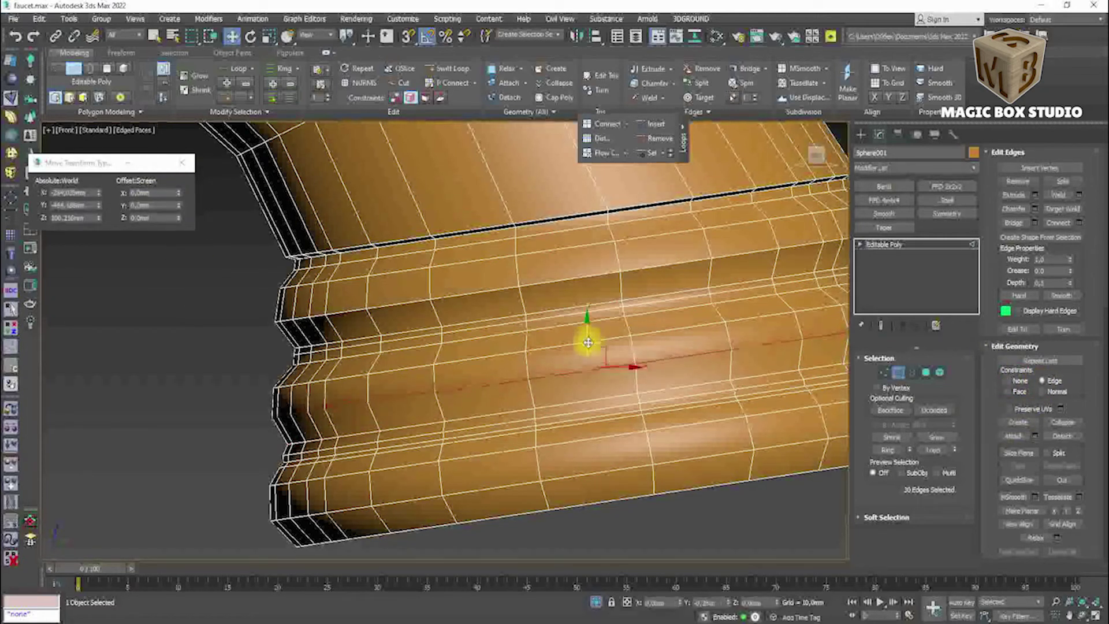
key("r")
key("ctrl+BackSpace")
key("w")
Select another full edge loop on the ribbed band, then turn edge-constrained movement off.
left_click(1043, 381)
key("w")
left_click(654, 411)
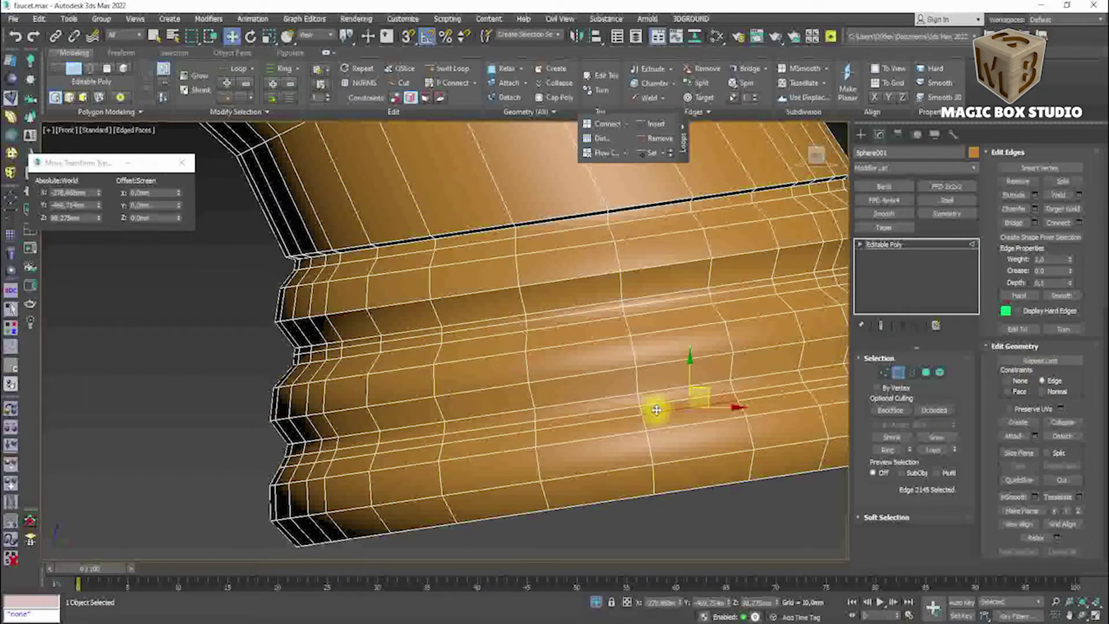
double_click(657, 410)
left_click(1020, 382)
key("r")
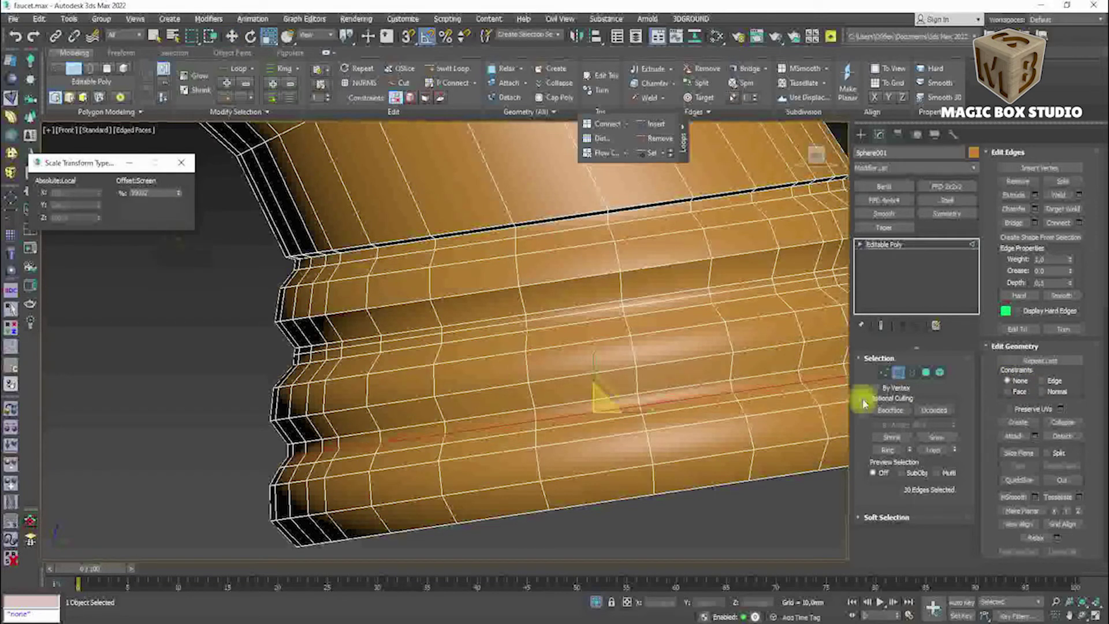
key("2")
key("F4")
middle_click_drag(453, 437, 500, 353, "alt")
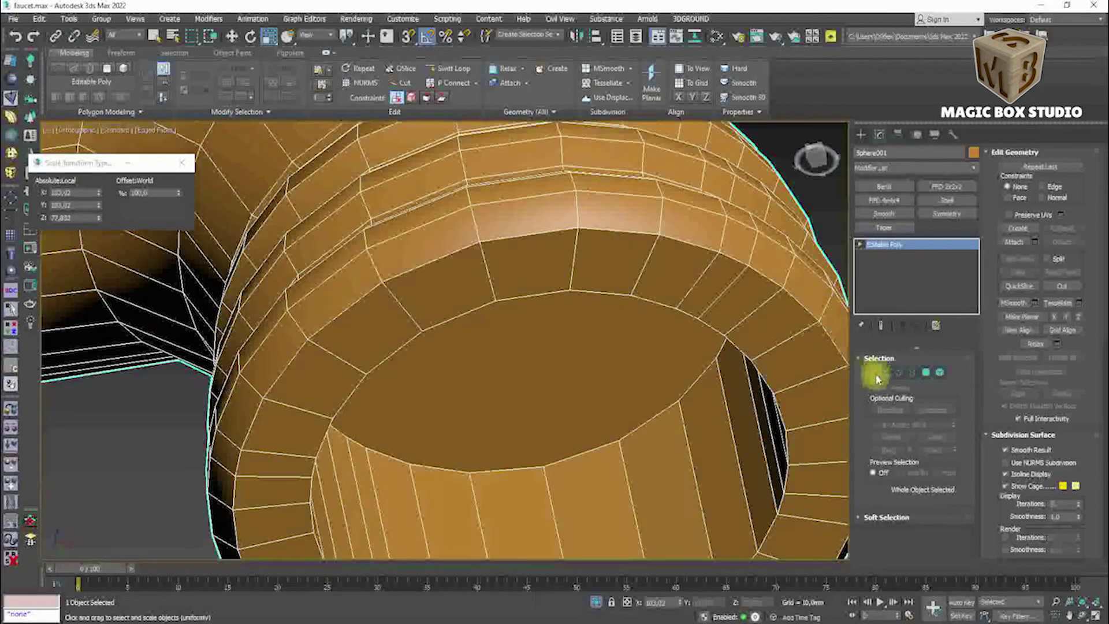
Connect the spout opening's rim edges to add a new loop around the inner rim.
key("2")
key("w")
left_click(1079, 221)
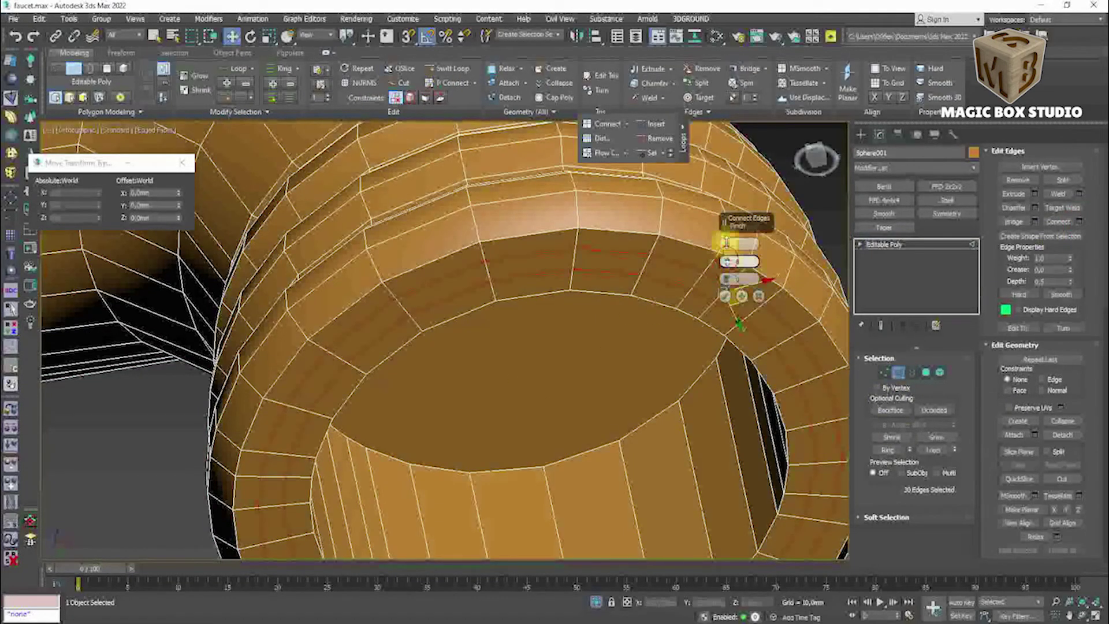
scroll(685, 318, "up", 5)
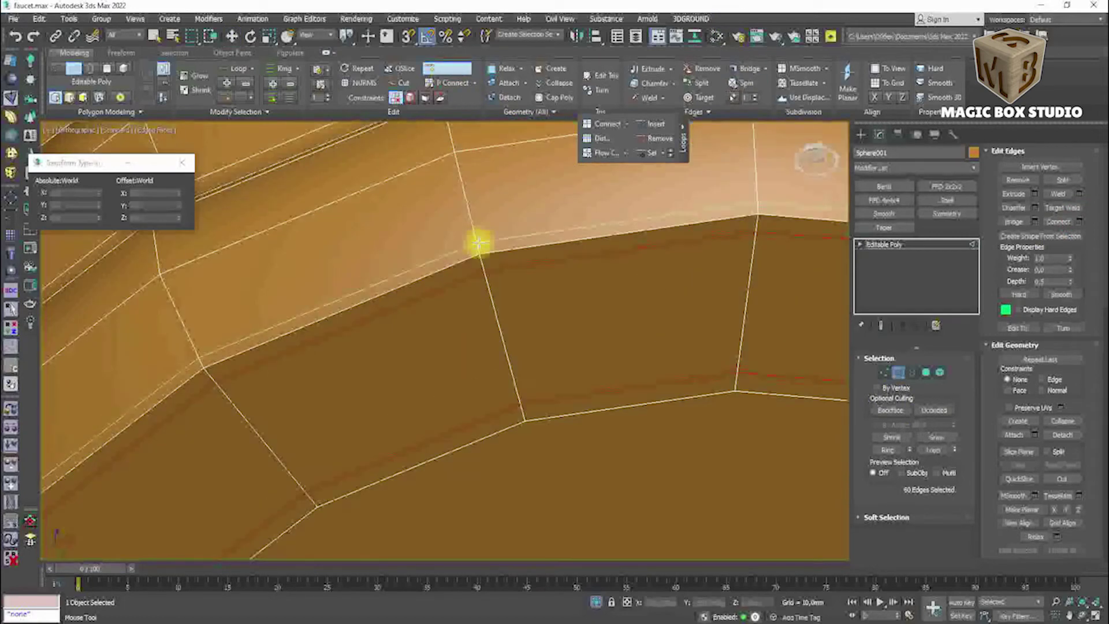
scroll(457, 404, "down", 5)
scroll(442, 428, "up", 5)
scroll(444, 390, "down", 5)
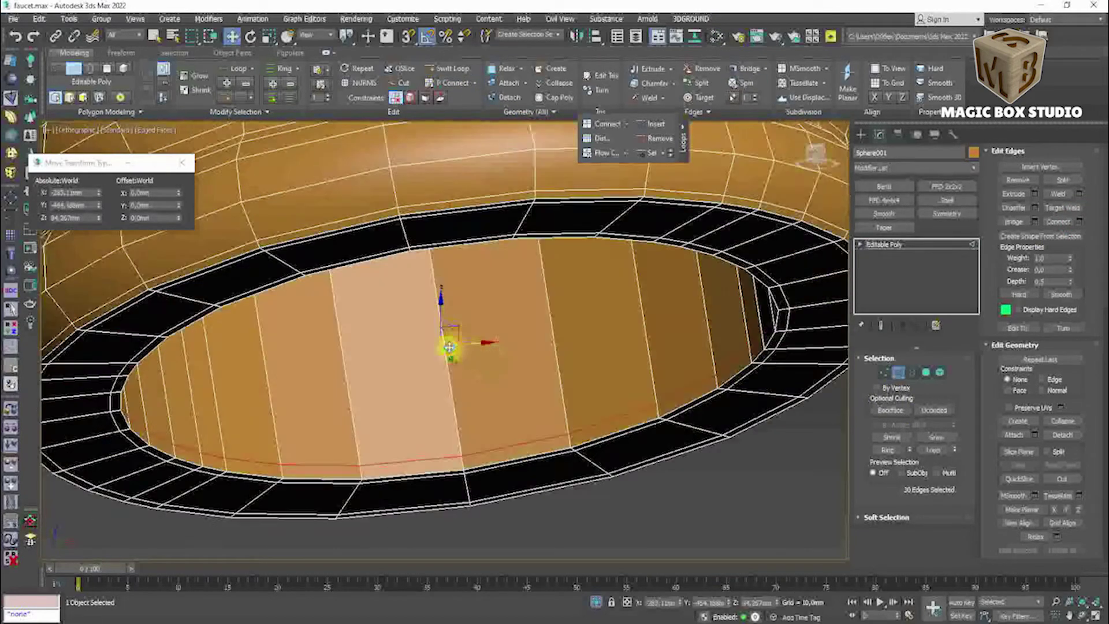
scroll(458, 335, "down", 3)
Inset the inner cap polygon of the spout opening.
key("4")
scroll(521, 325, "up", 3)
left_click(521, 326)
left_click(1078, 194)
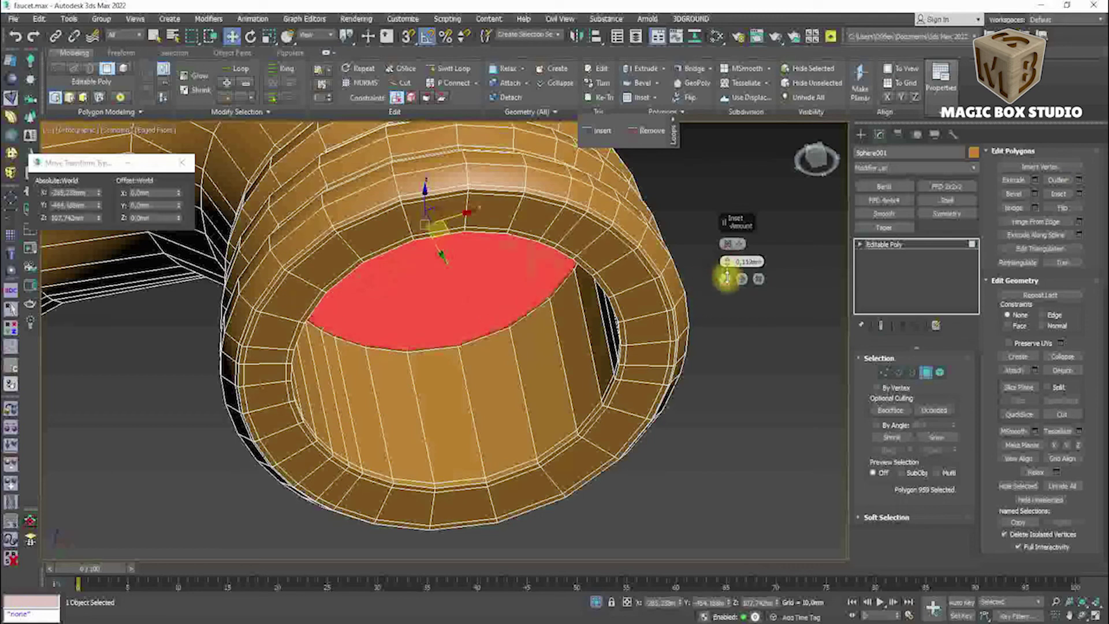
left_click(742, 280)
Adjust the inset cap's edges so they fan to a single central point.
left_click(899, 371)
scroll(453, 264, "up", 3)
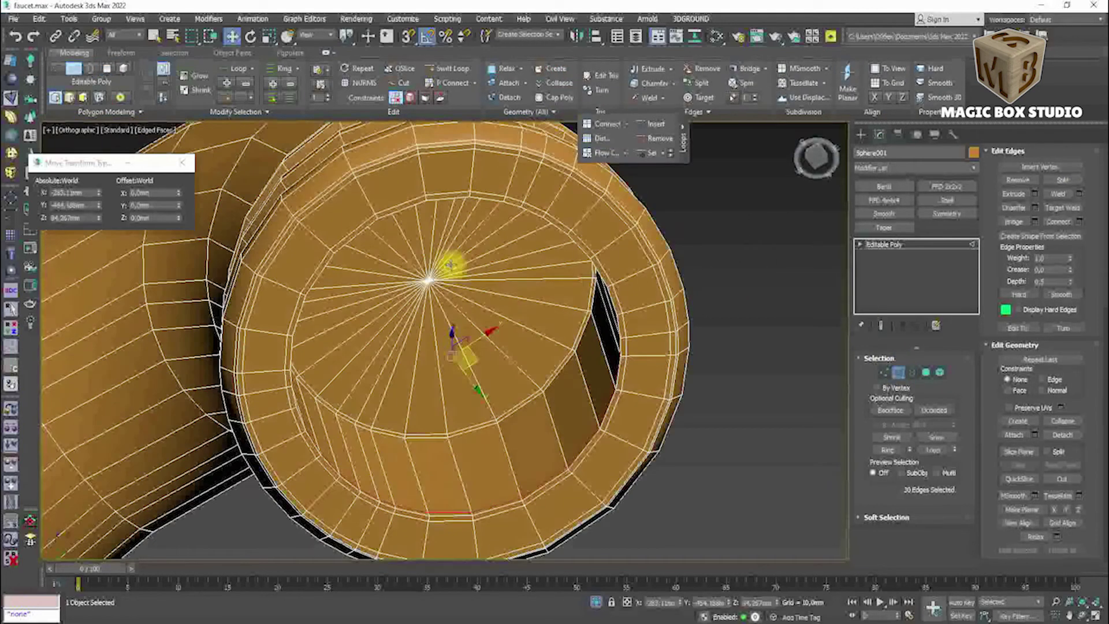
left_click(429, 228)
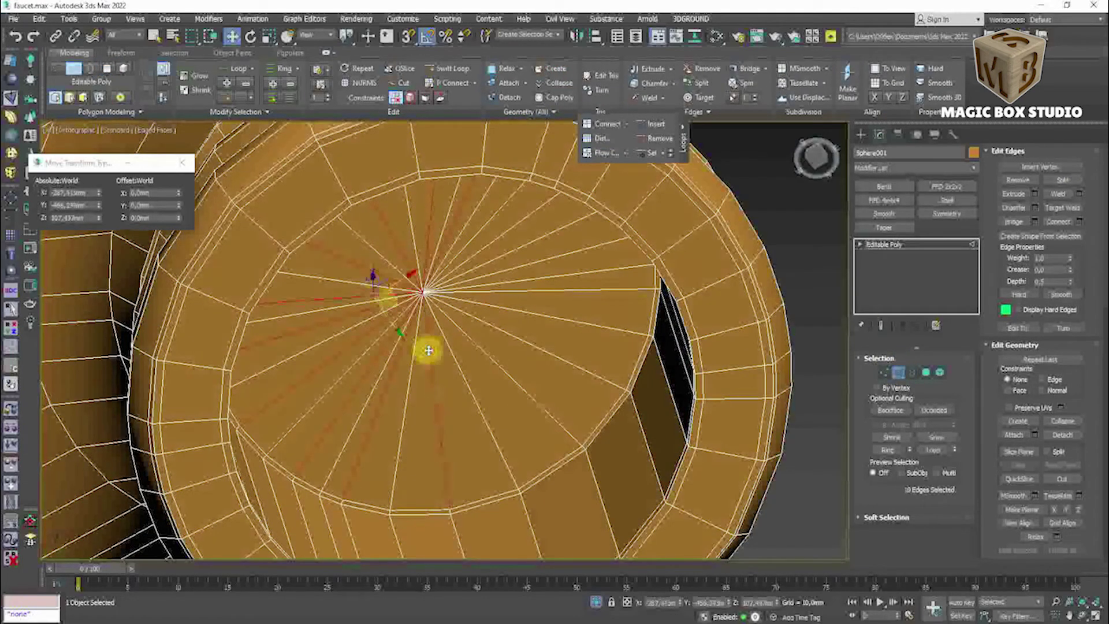
left_click(575, 343)
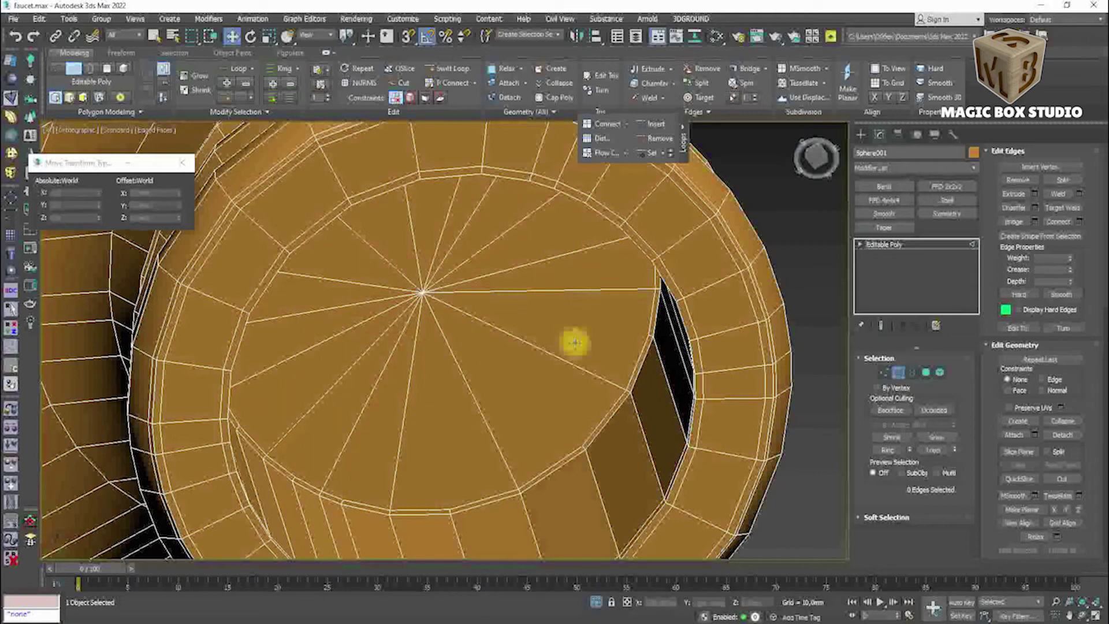
scroll(580, 464, "down", 3)
key("2")
scroll(530, 401, "down", 5)
middle_click_drag(781, 371, 557, 376, "alt")
key("F3")
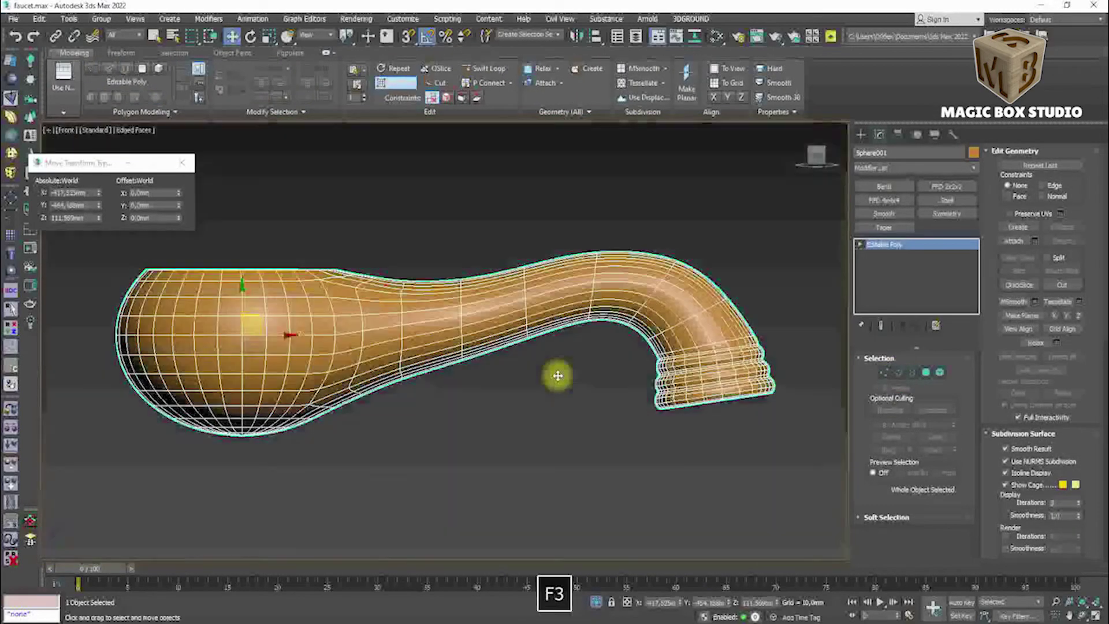
Draw a small 10 mm box, Box002, in the front view.
key("f")
left_click(335, 421)
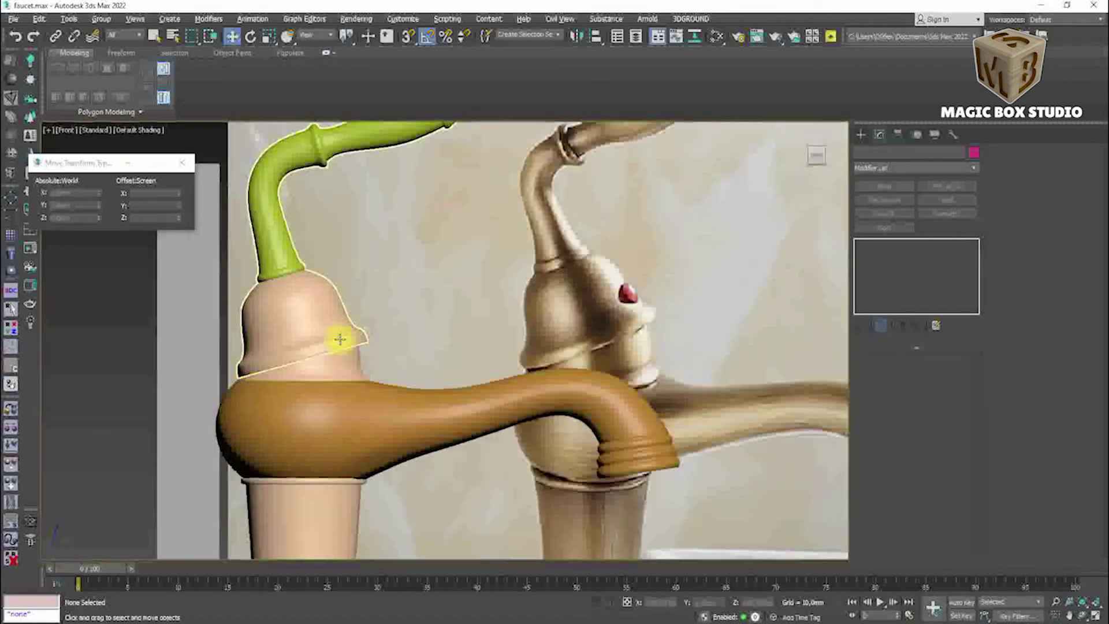
left_click(861, 134)
left_click(884, 215)
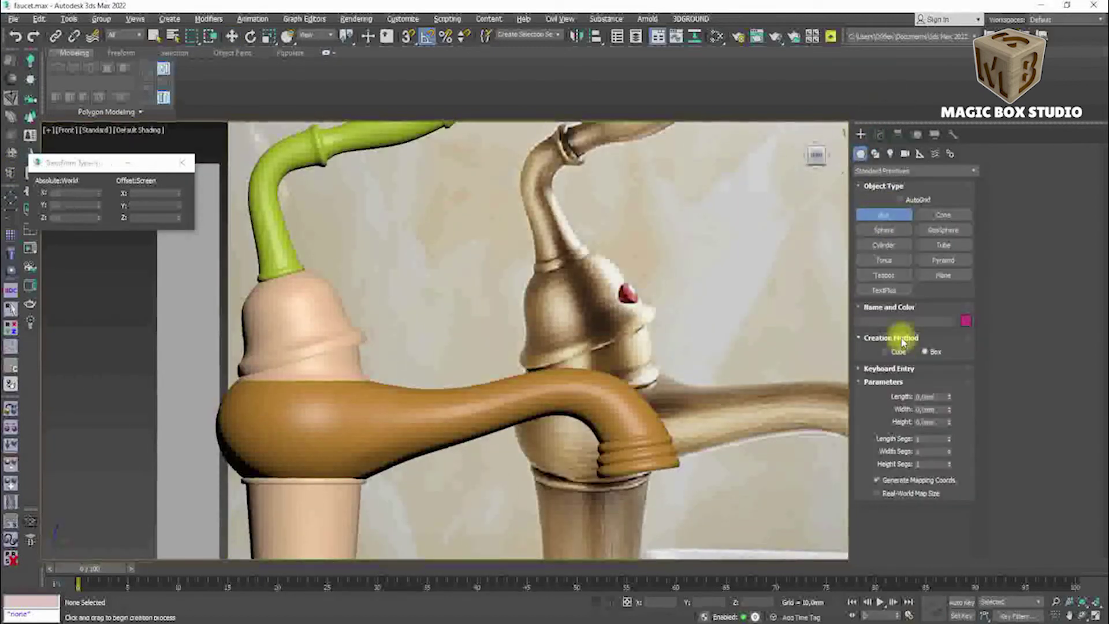
left_click(492, 330)
left_click(879, 134)
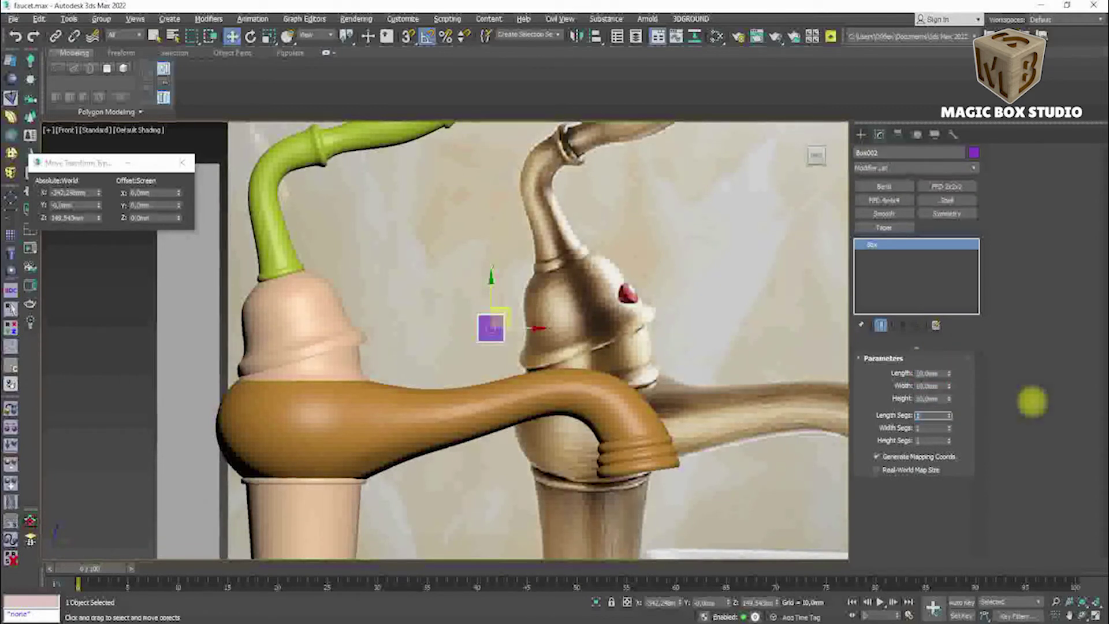
type("5")
Show edged faces and add a Spherify modifier to round Box002 into a ball.
key("F4")
left_click(884, 168)
left_click(875, 497)
scroll(507, 322, "up", 5)
Squash the sphere flat along X with a non-uniform scale.
key("t")
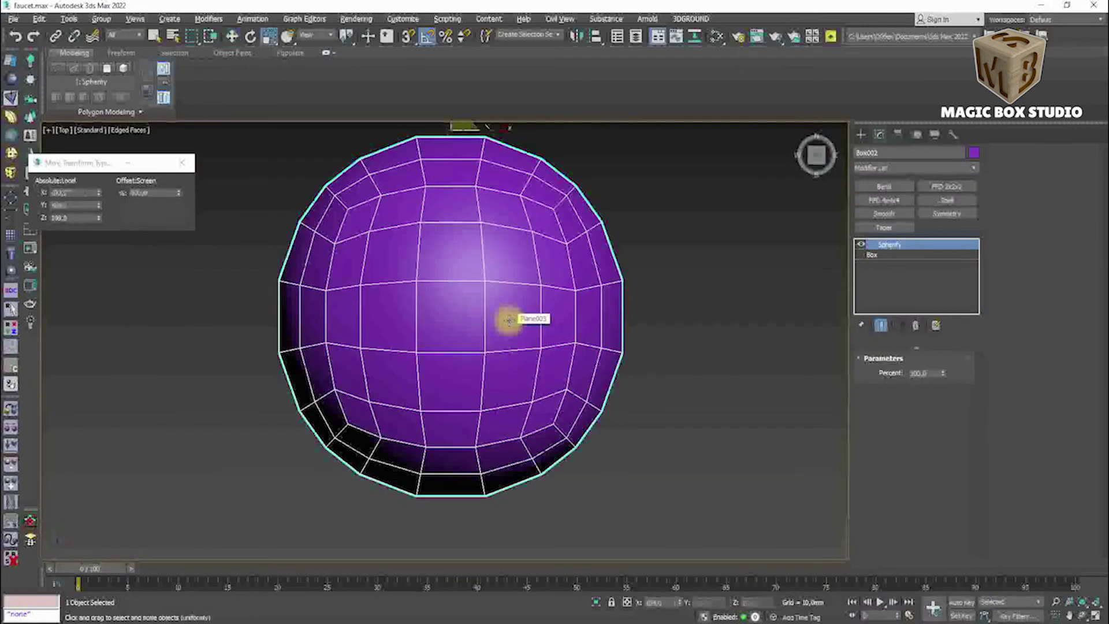
key("w")
scroll(509, 320, "down", 4)
key("r")
left_click_drag(523, 321, 453, 317)
key("f")
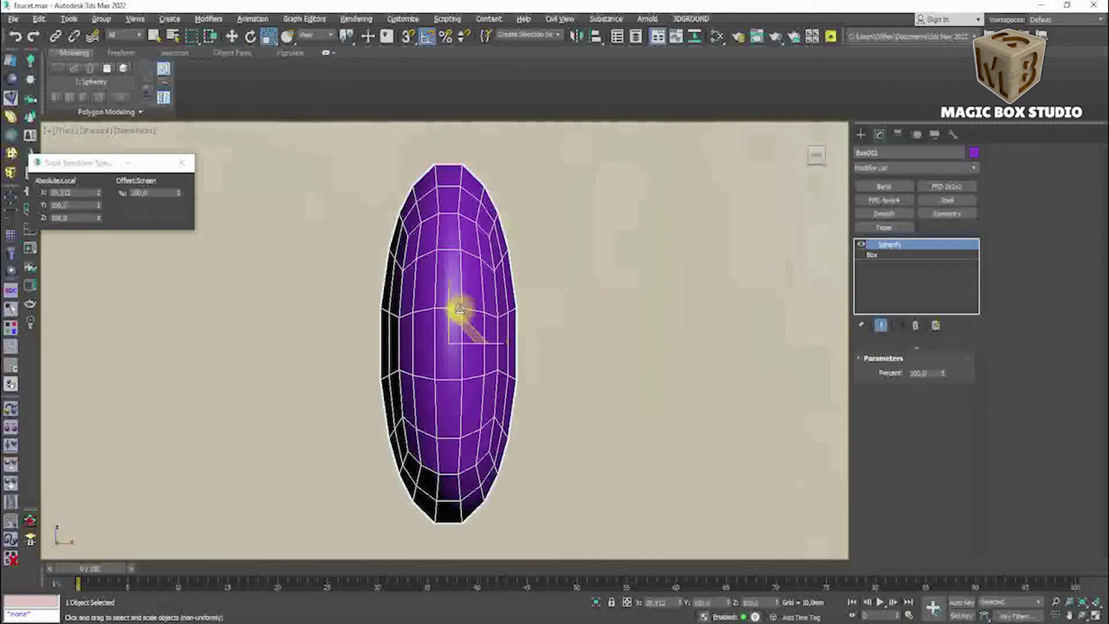
scroll(456, 311, "down", 5)
scroll(462, 311, "up", 4)
middle_click_drag(460, 317, 460, 311)
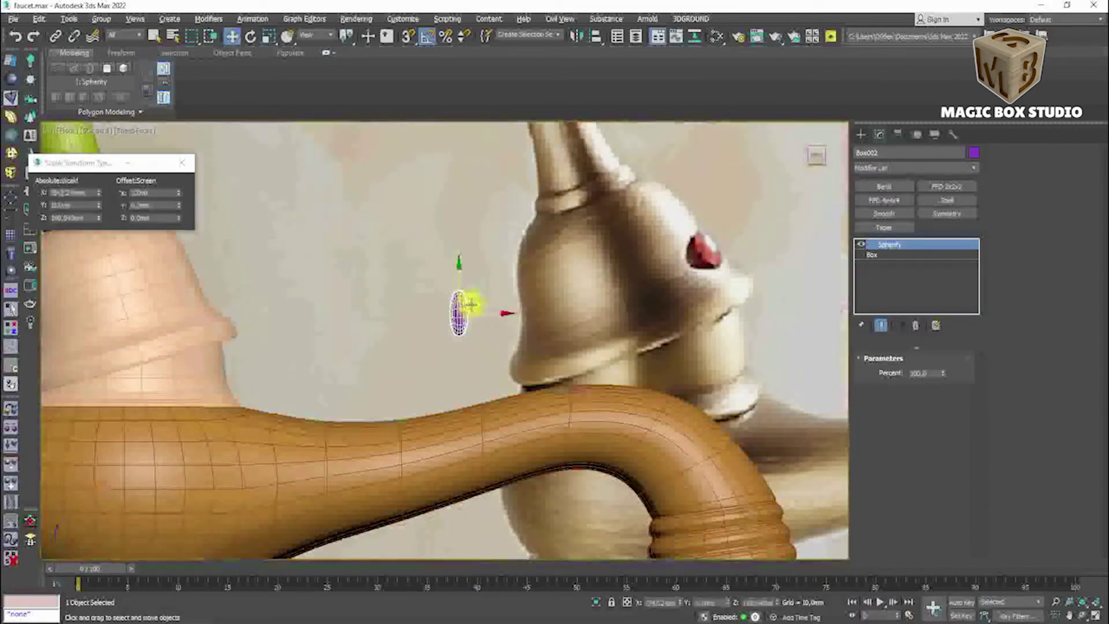
Align the flattened disc so it is centred on the faucet bell.
left_click(601, 364)
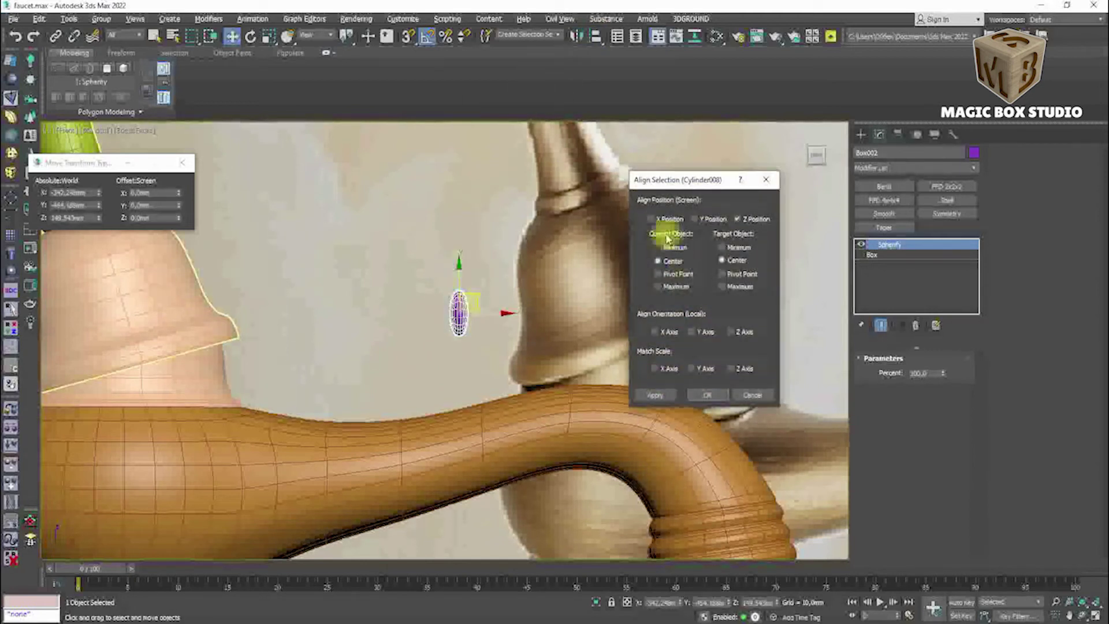
left_click(699, 395)
scroll(585, 372, "up", 3)
scroll(569, 329, "down", 5)
scroll(557, 341, "down", 3)
Isolate the disc together with the bell to check its placement.
middle_click_drag(558, 315, 449, 371, "alt")
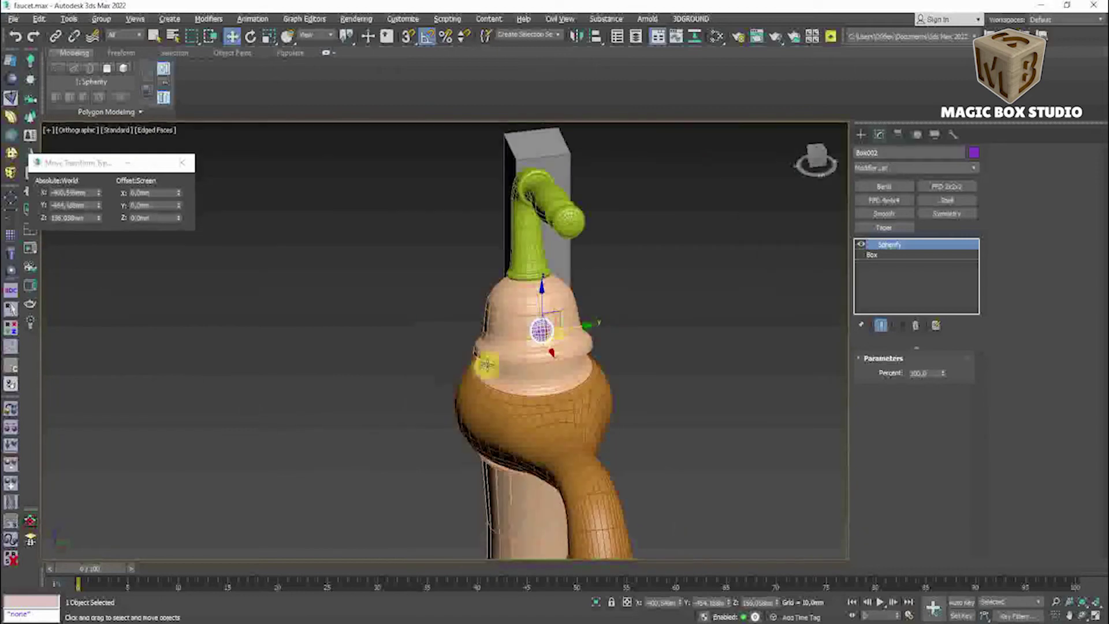
left_click(448, 372, "ctrl")
key("alt+q")
scroll(495, 354, "up", 3)
scroll(441, 396, "up", 3)
middle_click_drag(432, 442, 446, 399, "alt")
key("ctrl+z")
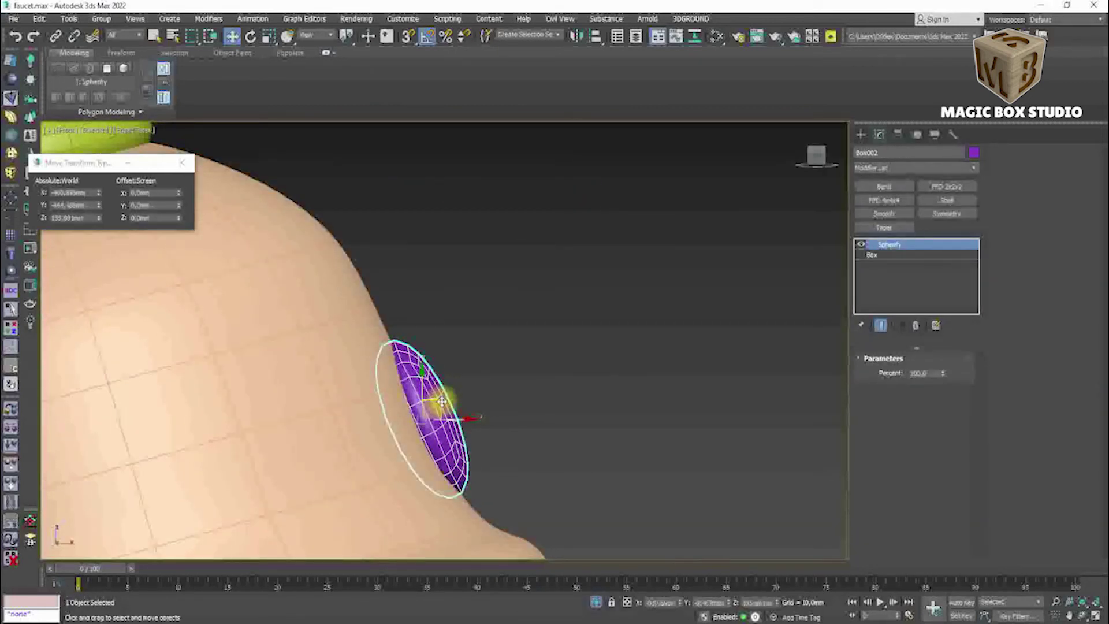
Convert the disc to Editable Poly and end isolation to show the whole faucet.
right_click(442, 402)
left_click(519, 507)
key("alt+q")
left_click(351, 438)
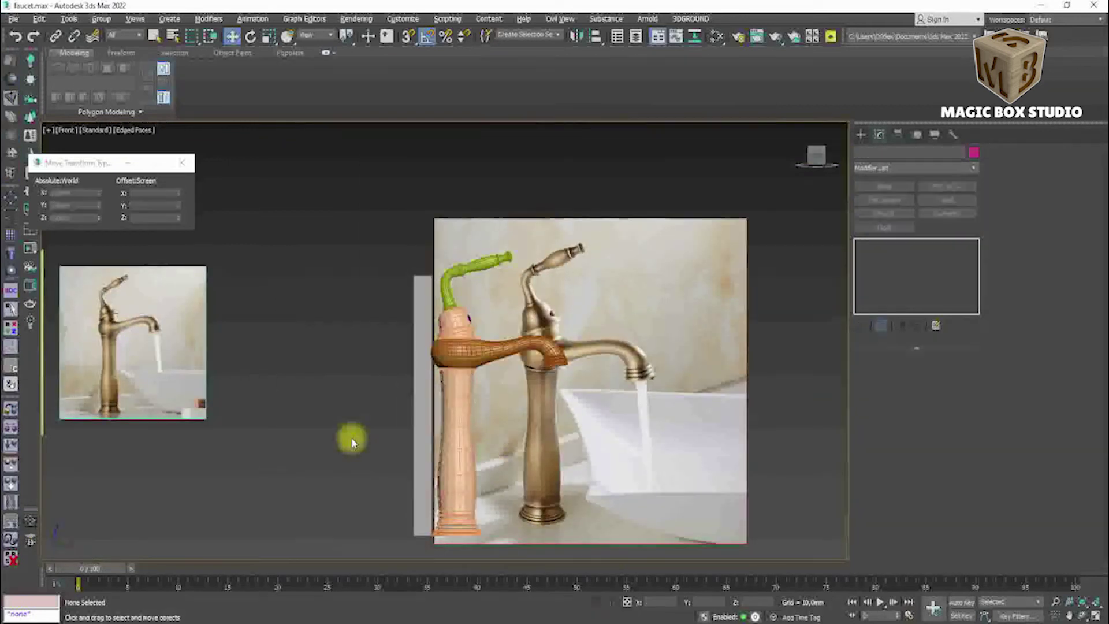
Delete the thin stray plane and move the photo plane to the right.
left_click(424, 404)
key("Delete")
scroll(373, 394, "down", 5)
left_click_drag(414, 400, 514, 401)
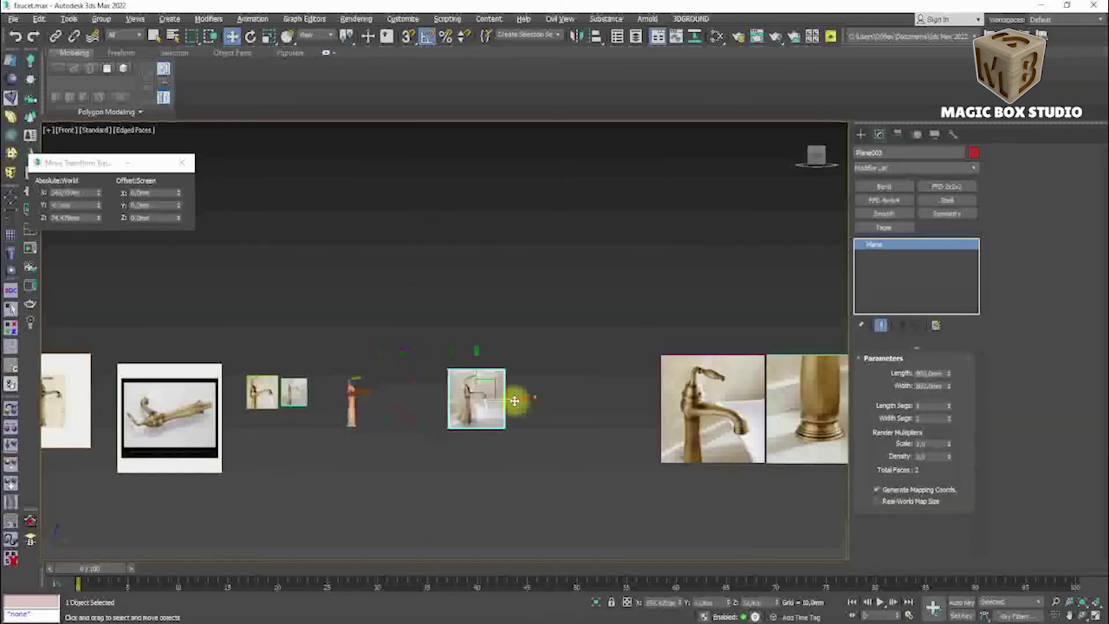
scroll(639, 503, "down", 4)
Give the faucet group a new grey object colour.
left_click(378, 487)
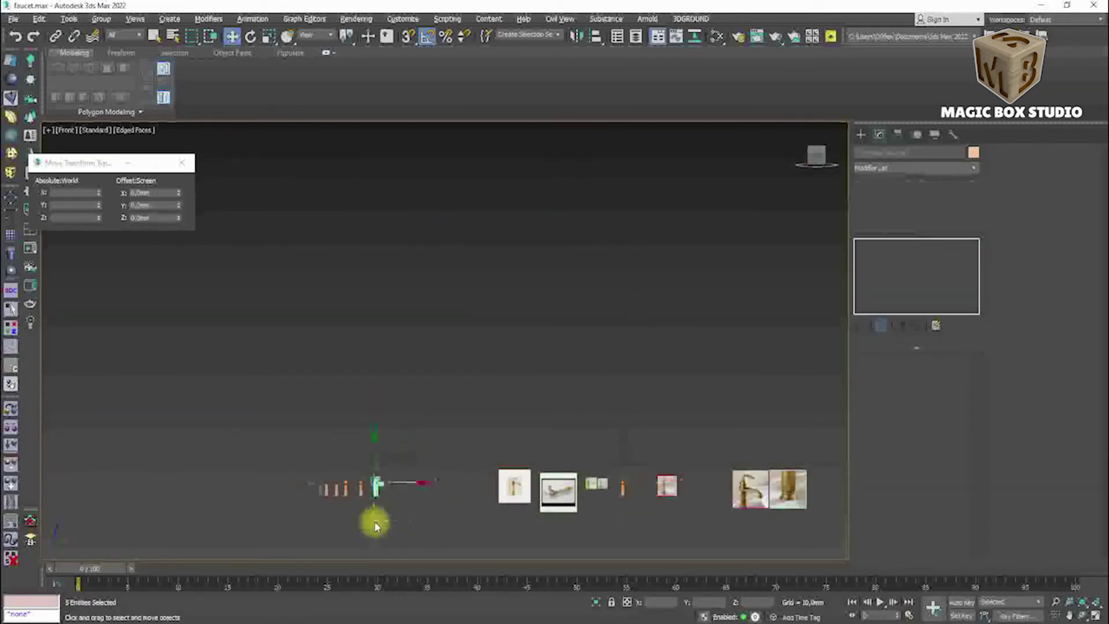
middle_click_drag(374, 526, 426, 455, "alt")
key("z")
left_click(974, 152)
left_click(836, 448)
mouse_move(531, 392)
middle_mouse_down("alt")
mouse_move(589, 441)
mouse_move(587, 415)
mouse_move(485, 416)
mouse_move(704, 391)
mouse_move(564, 440)
mouse_move(629, 404)
mouse_move(772, 386)
mouse_move(483, 416)
mouse_move(549, 352)
middle_mouse_up("alt")
scroll(408, 383, "up", 2)
Check the faucet body, spout and head group by selecting each in turn.
left_click(408, 383)
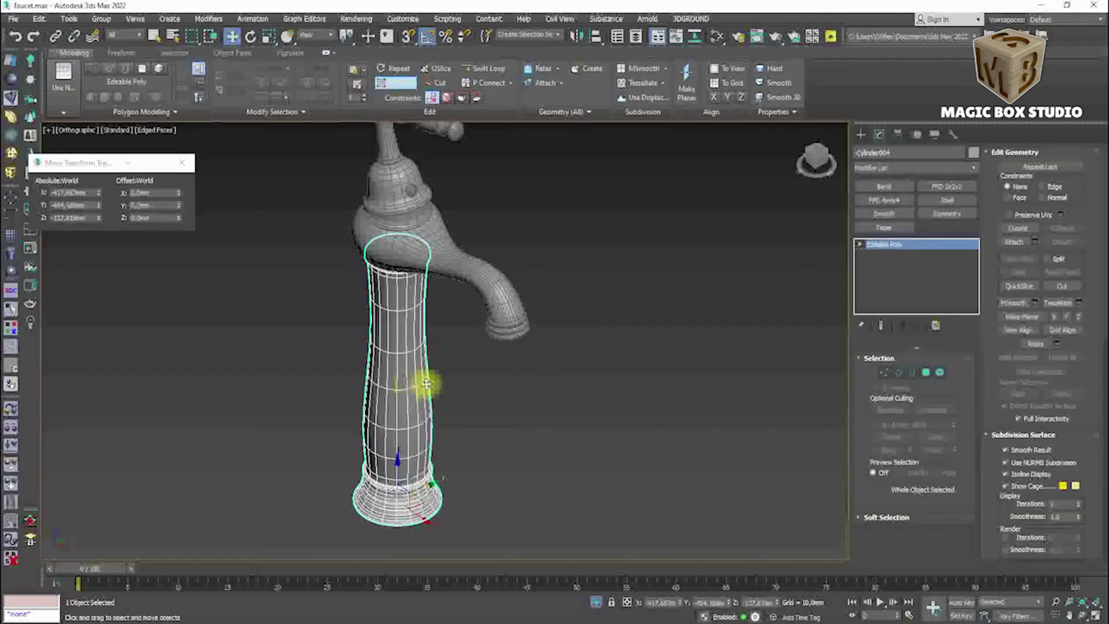
left_click(453, 263)
left_click(594, 216)
left_click(426, 280)
scroll(399, 256, "up", 5)
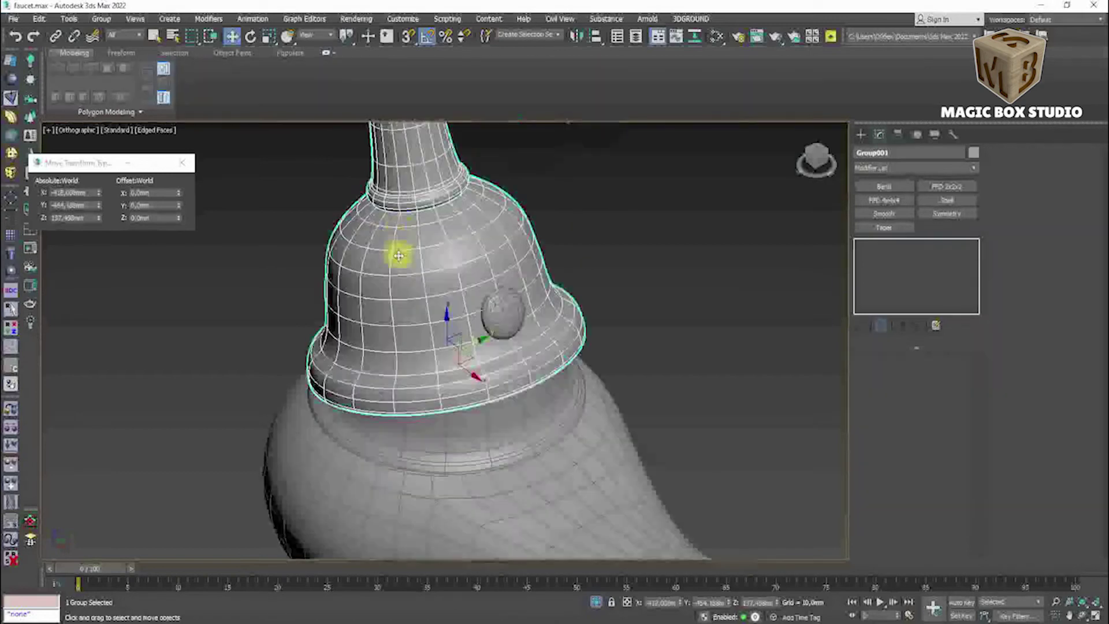
scroll(399, 256, "down", 3)
left_click(599, 316)
scroll(525, 250, "down", 3)
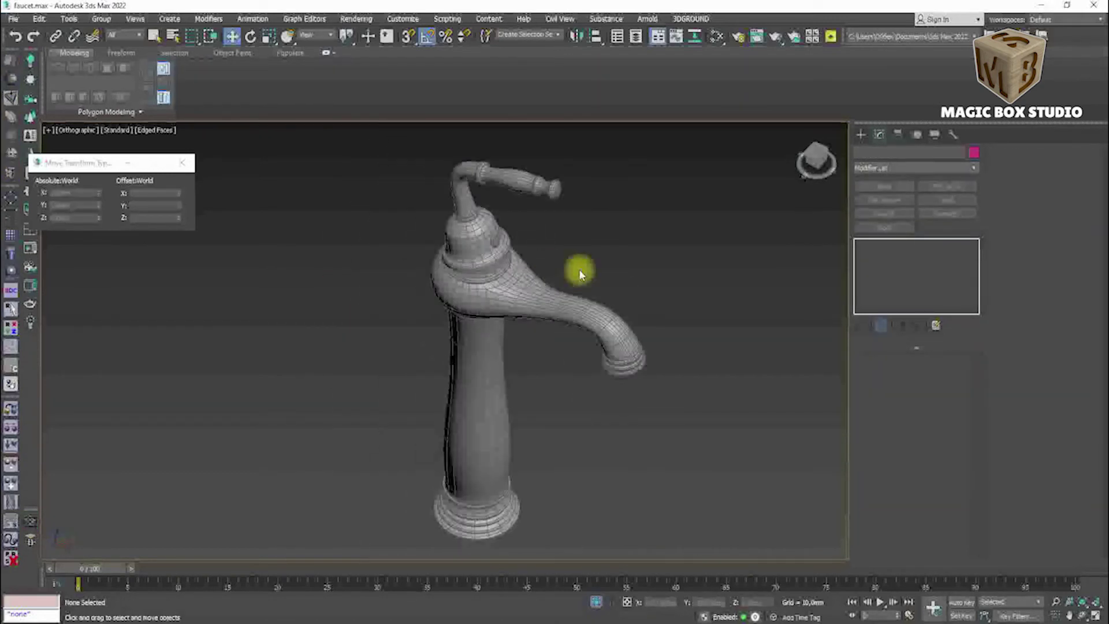
In front view, move the faucet group onto the reference images.
key("f")
scroll(728, 457, "up", 3)
scroll(470, 384, "up", 3)
left_click(426, 375)
scroll(425, 376, "down", 2)
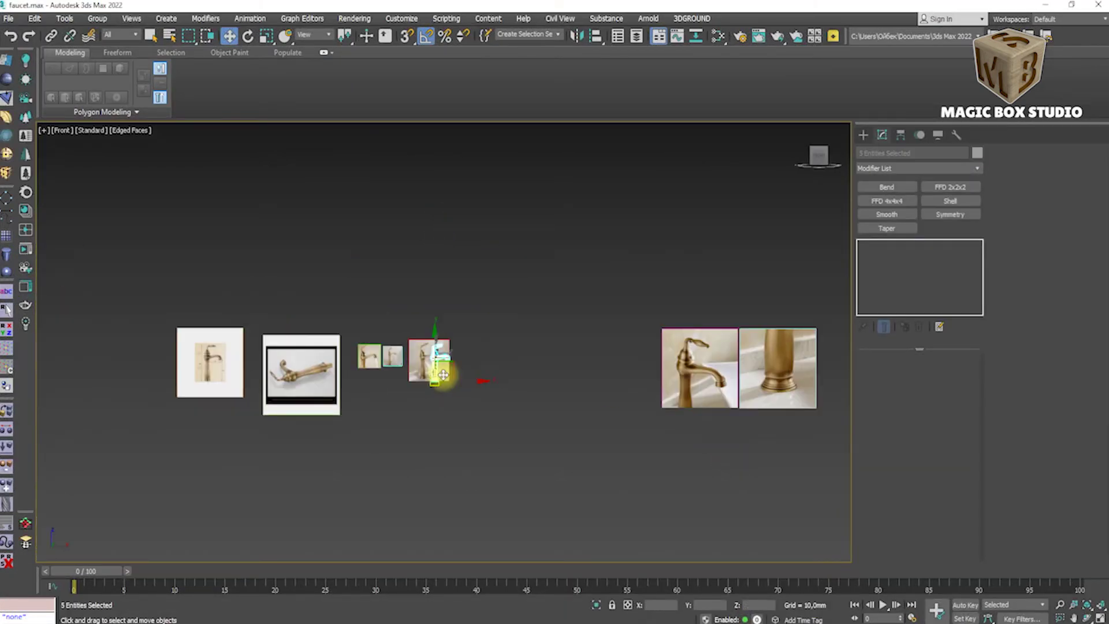
scroll(425, 375, "down", 2)
left_click_drag(334, 397, 688, 401)
left_click(702, 398)
scroll(702, 399, "up", 5)
scroll(402, 379, "up", 3)
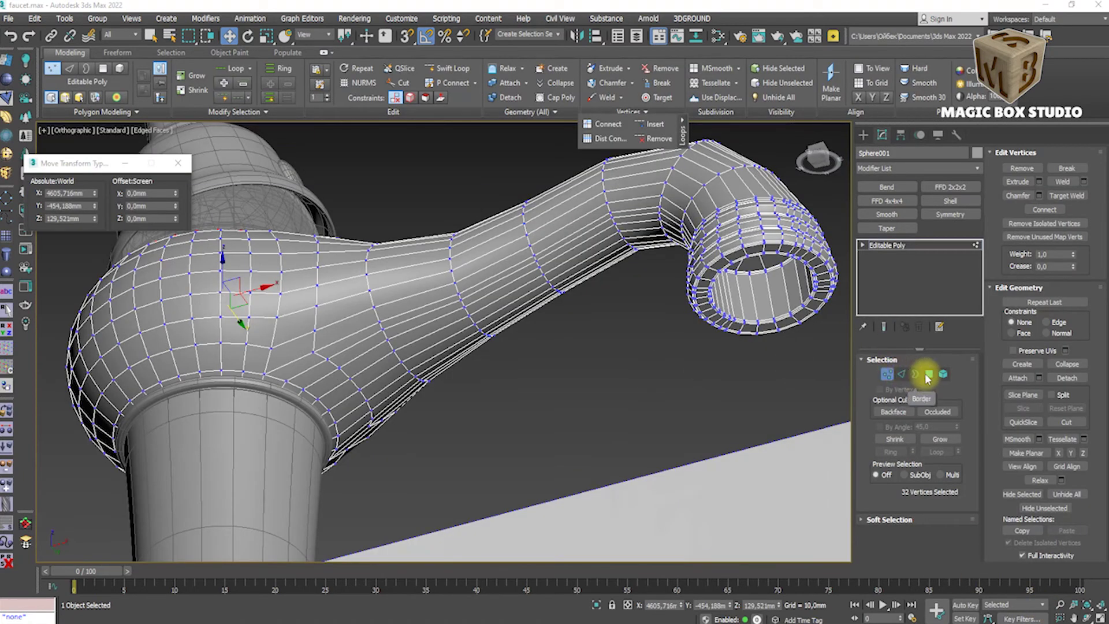
Select and delete the grooved spout-tip polygons.
left_click(928, 374)
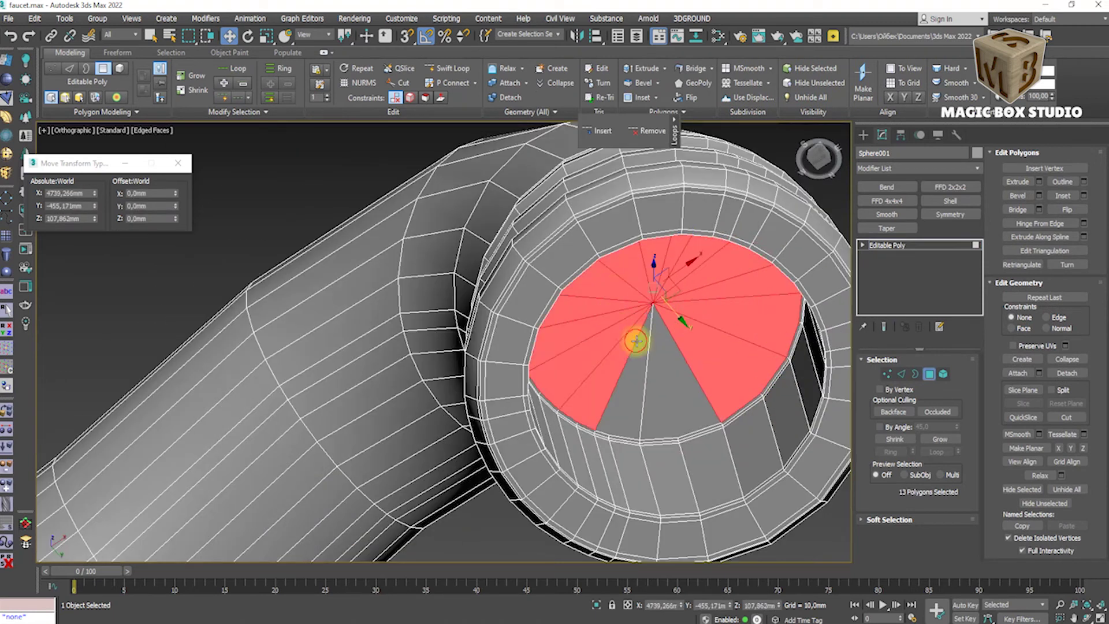
left_click(937, 440)
key("f")
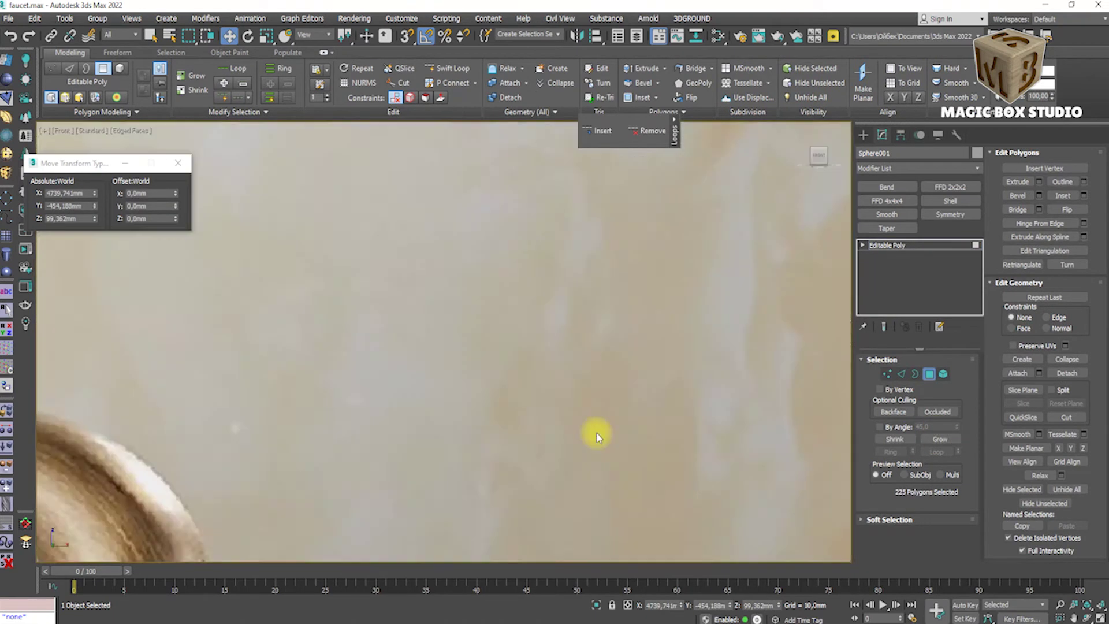
key("Delete")
mouse_move(606, 482)
middle_mouse_down("alt")
mouse_move(574, 421)
mouse_move(527, 442)
middle_mouse_up("alt")
scroll(512, 421, "down", 5)
Add a Shell modifier to the spout and collapse it to Editable Poly.
left_click(929, 375)
left_click(893, 168)
left_click(896, 218)
scroll(265, 334, "up", 5)
scroll(943, 416, "down", 5)
right_click(607, 381)
right_click(527, 408)
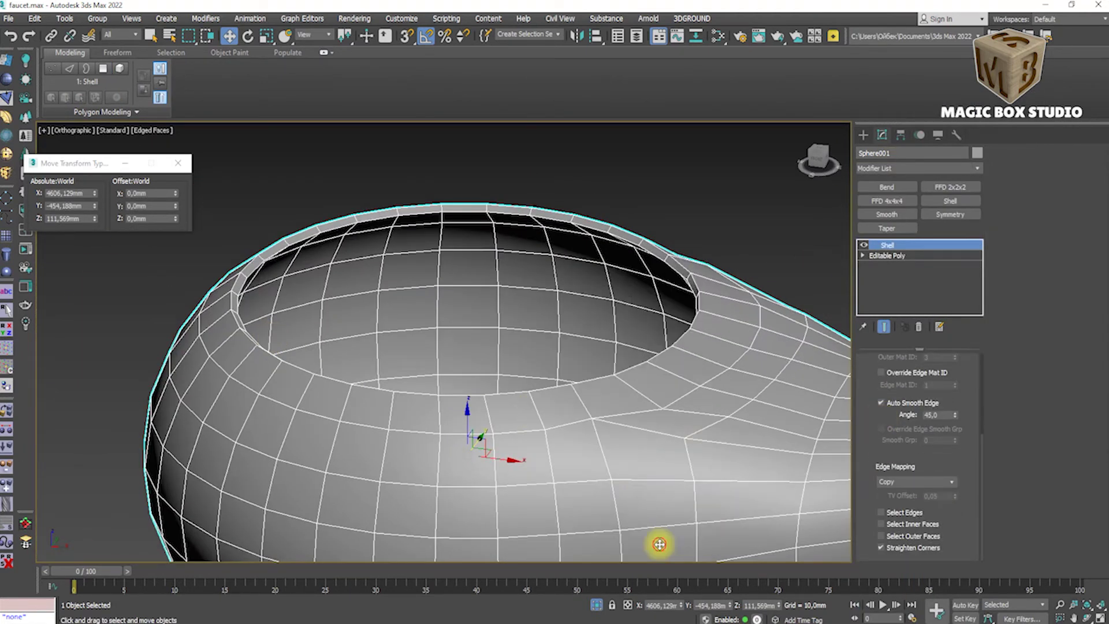
left_click(656, 540)
Connect a new edge loop around the spout rim and preview subdivision smoothing.
left_click(899, 374)
scroll(817, 392, "up", 3)
scroll(737, 276, "up", 5)
key("ctrl+shift+e")
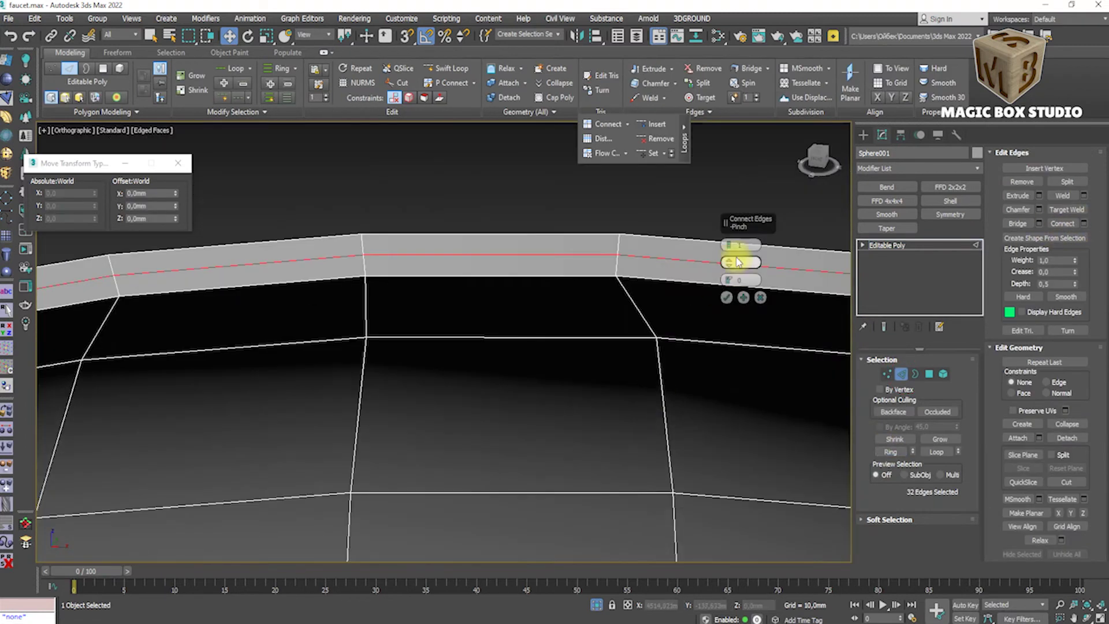
left_click(726, 297)
scroll(664, 331, "down", 3)
scroll(411, 447, "down", 3)
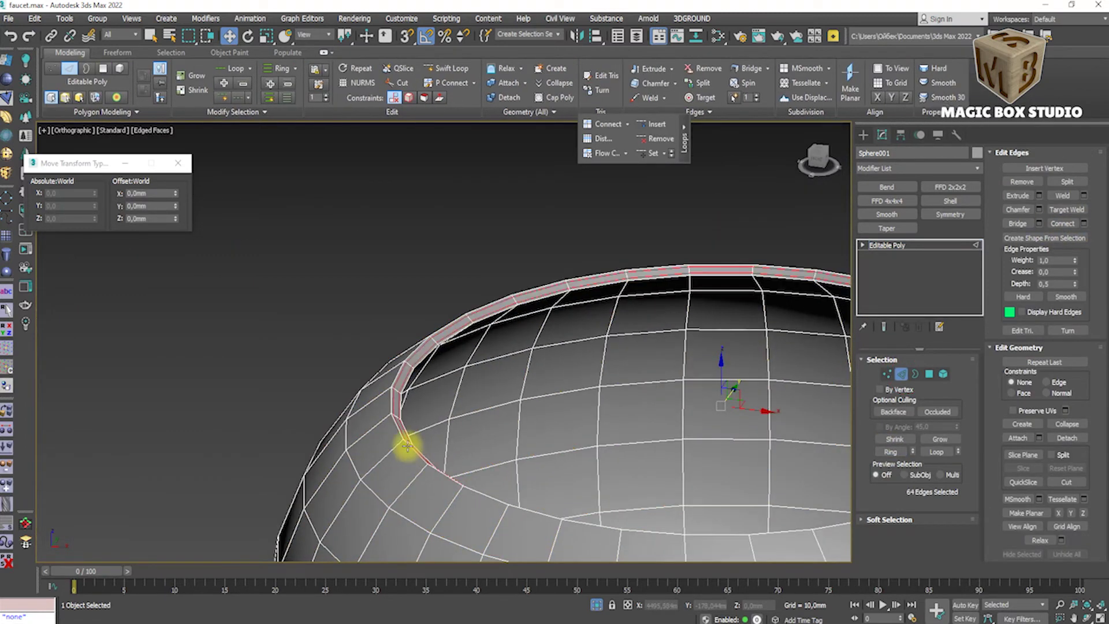
scroll(410, 448, "up", 3)
scroll(396, 445, "up", 3)
key("ctrl+BackSpace")
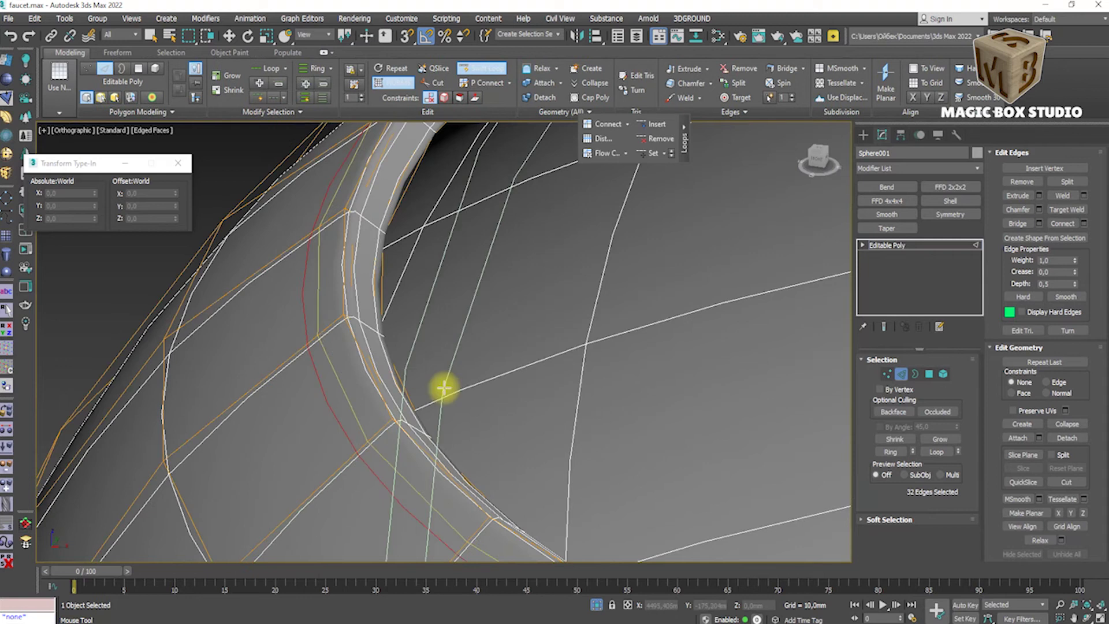
Inspect the mesh without wireframe, then undo the recent edge changes.
left_click(898, 377)
key("F4")
scroll(427, 312, "down", 5)
scroll(674, 290, "up", 5)
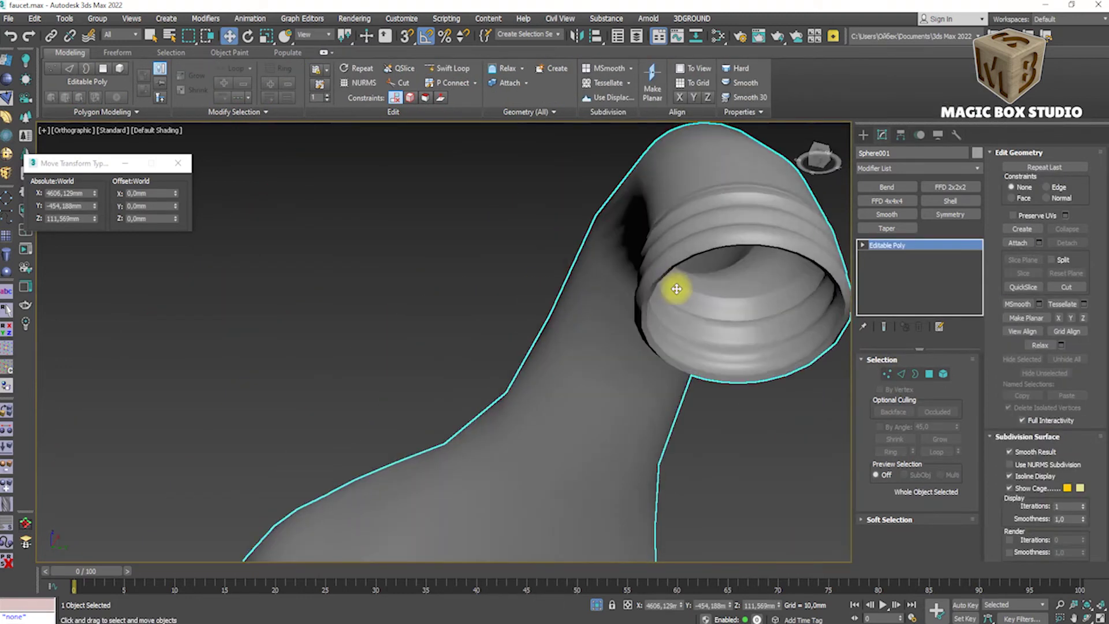
scroll(755, 336, "up", 3)
key("F4")
left_click(901, 374)
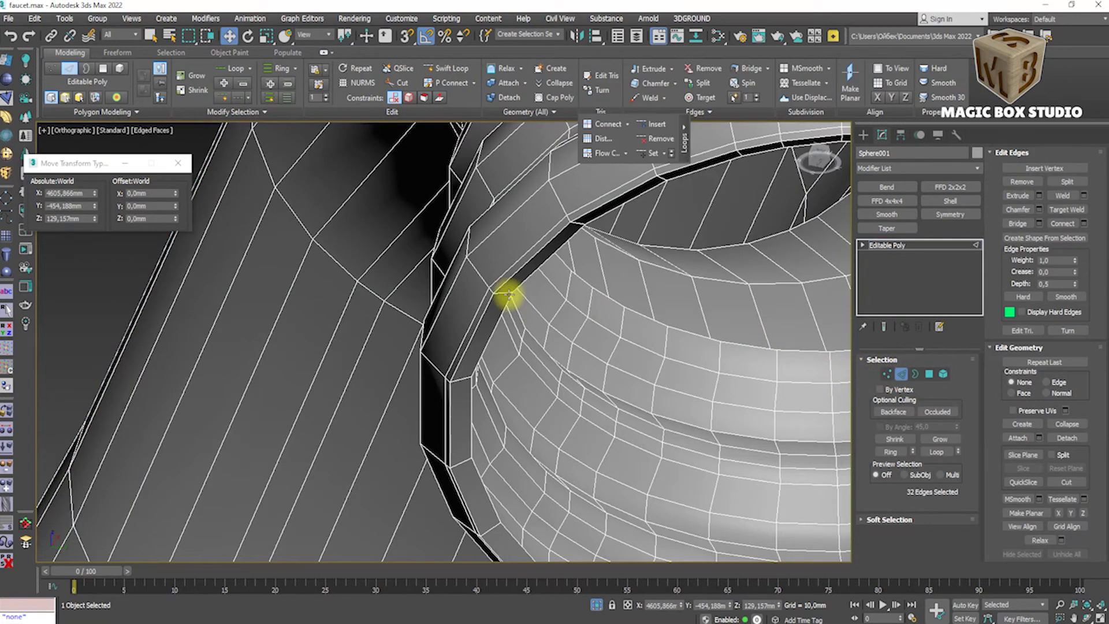
key("ctrl+z")
key("ctrl+z")
key("ctrl+z")
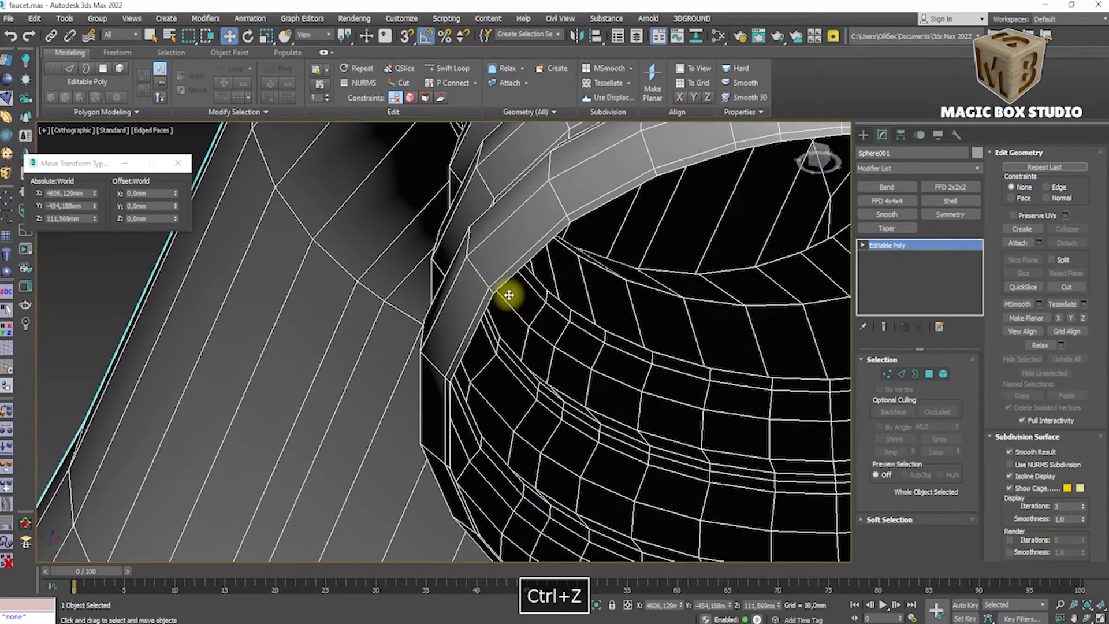
Select the open border at the spout tip and switch to the Scale tool.
left_click(915, 373)
scroll(594, 228, "down", 3)
key("r")
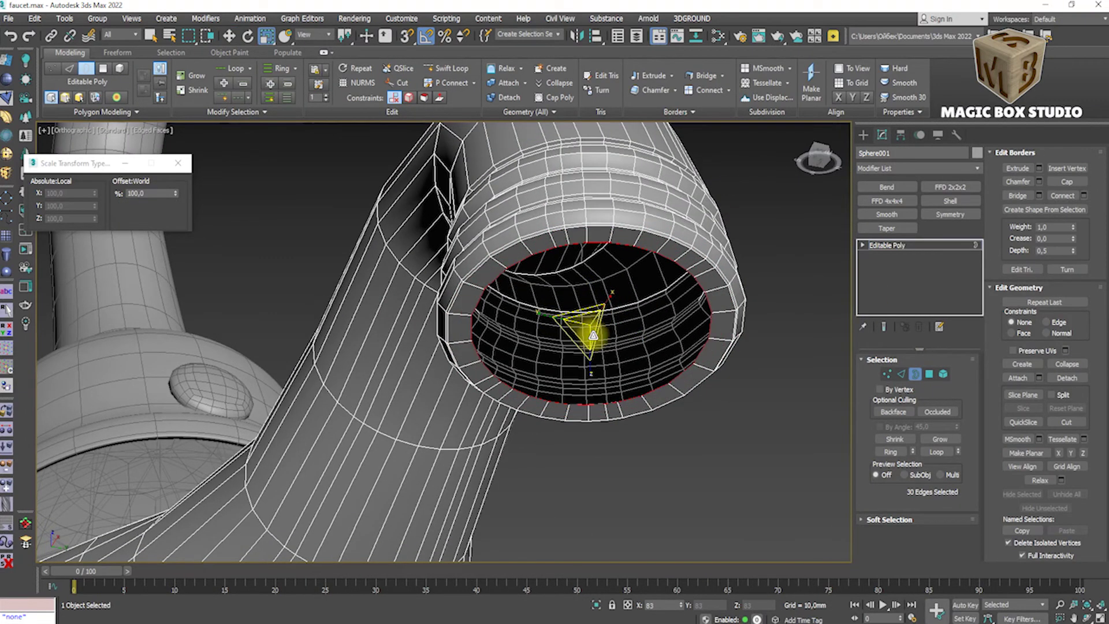
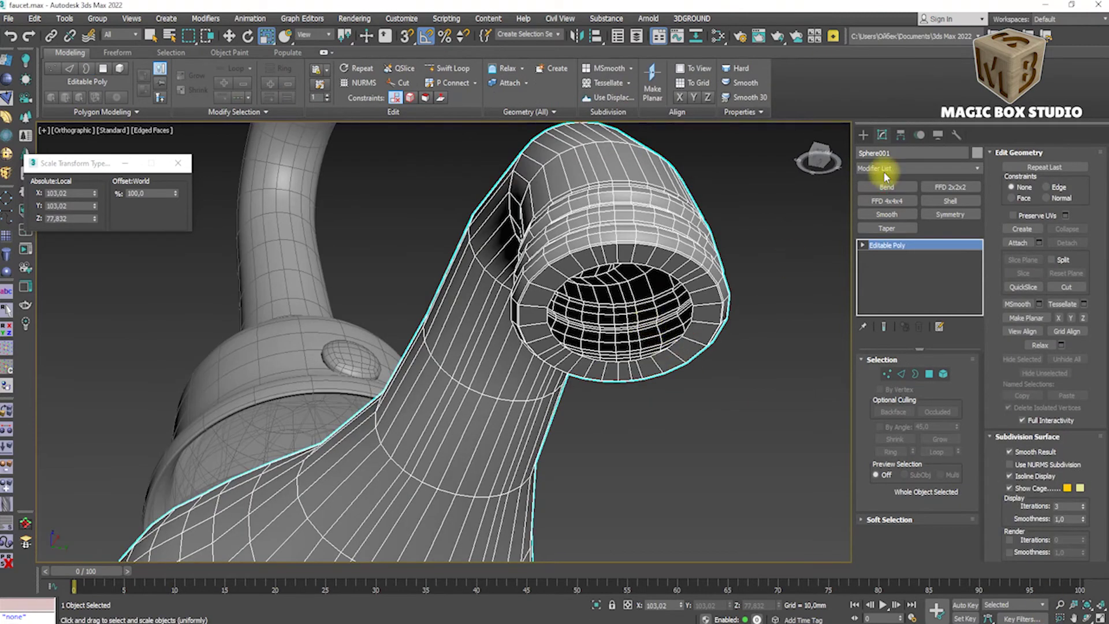
Add a Shell modifier to the spout opening and collapse the stack into the editable poly.
left_click(886, 172)
left_click(884, 300)
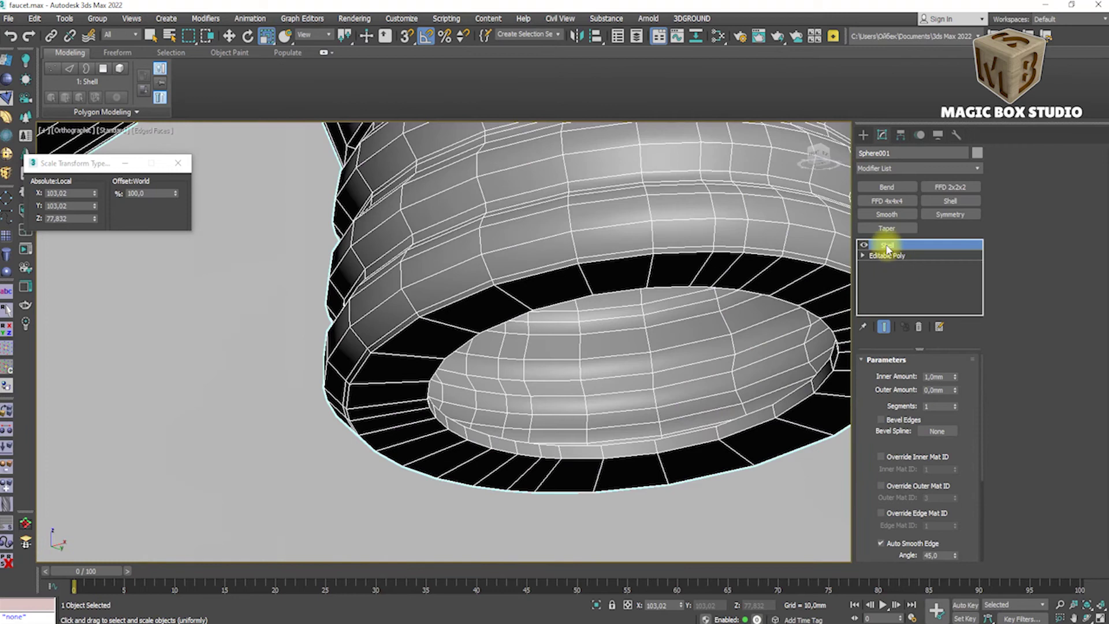
double_click(864, 245)
right_click(868, 254)
left_click(797, 491)
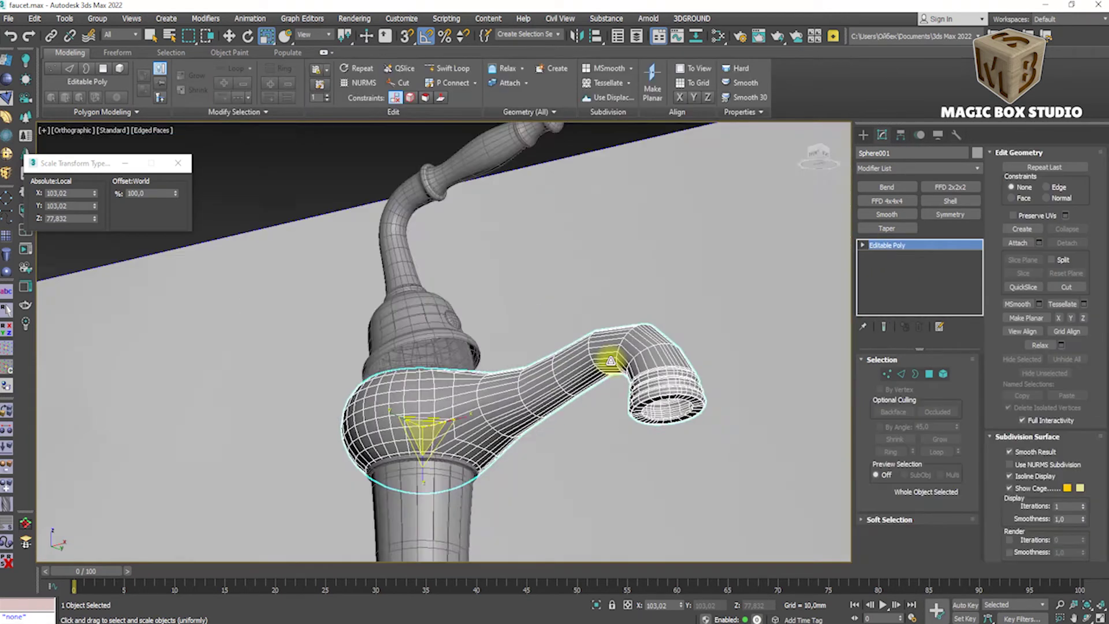
scroll(649, 393, "down", 5)
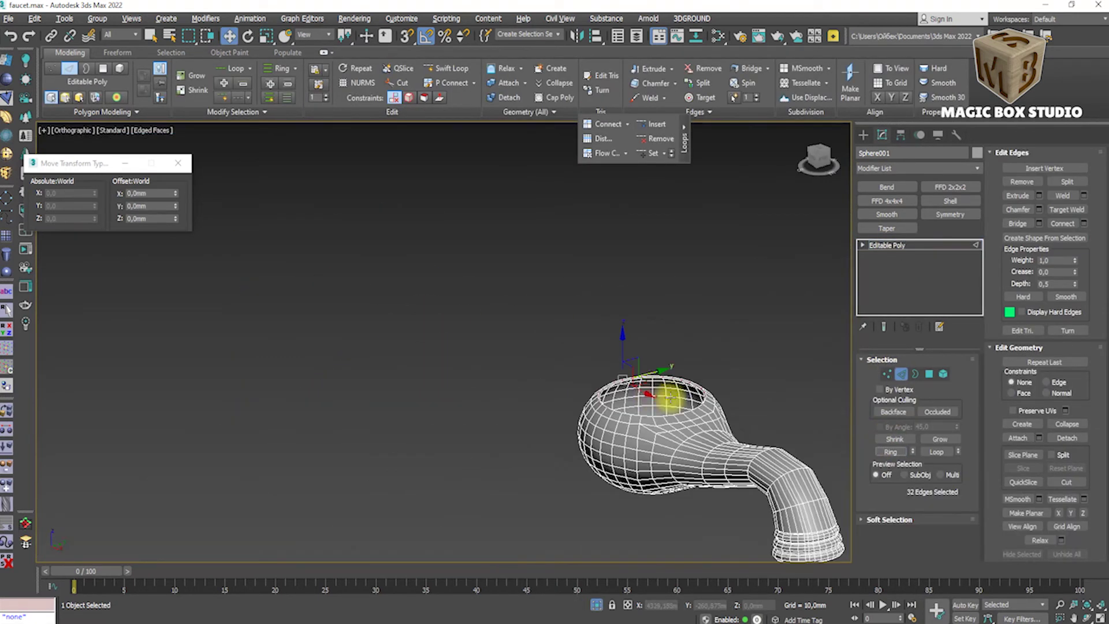
scroll(670, 375, "up", 6)
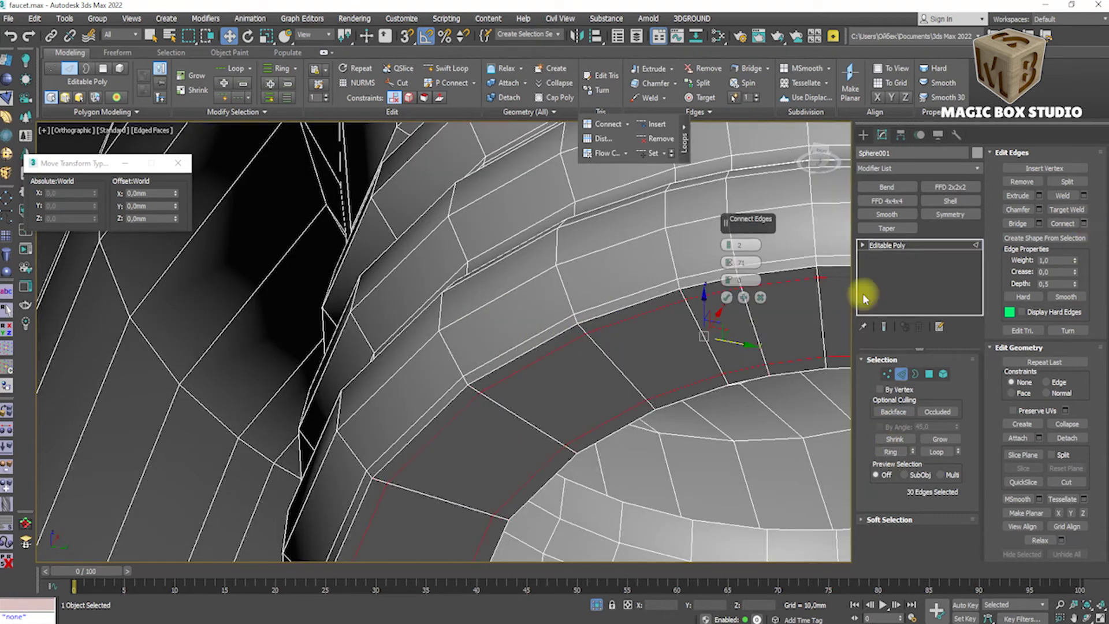
Connect the spout's rim edges and leave Edge mode.
left_click(727, 298)
scroll(669, 384, "down", 5)
scroll(695, 394, "up", 6)
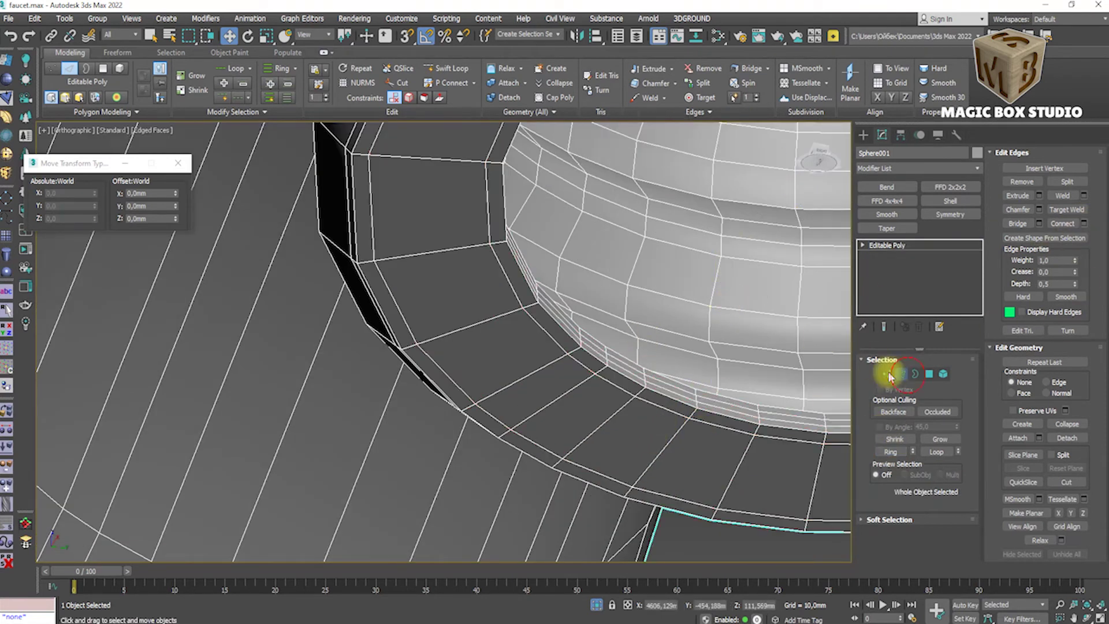
left_click(908, 377)
scroll(755, 359, "down", 4)
scroll(735, 354, "down", 4)
Inspect the isolated faucet part in the front view, then show all objects again.
key("f")
key("alt+q")
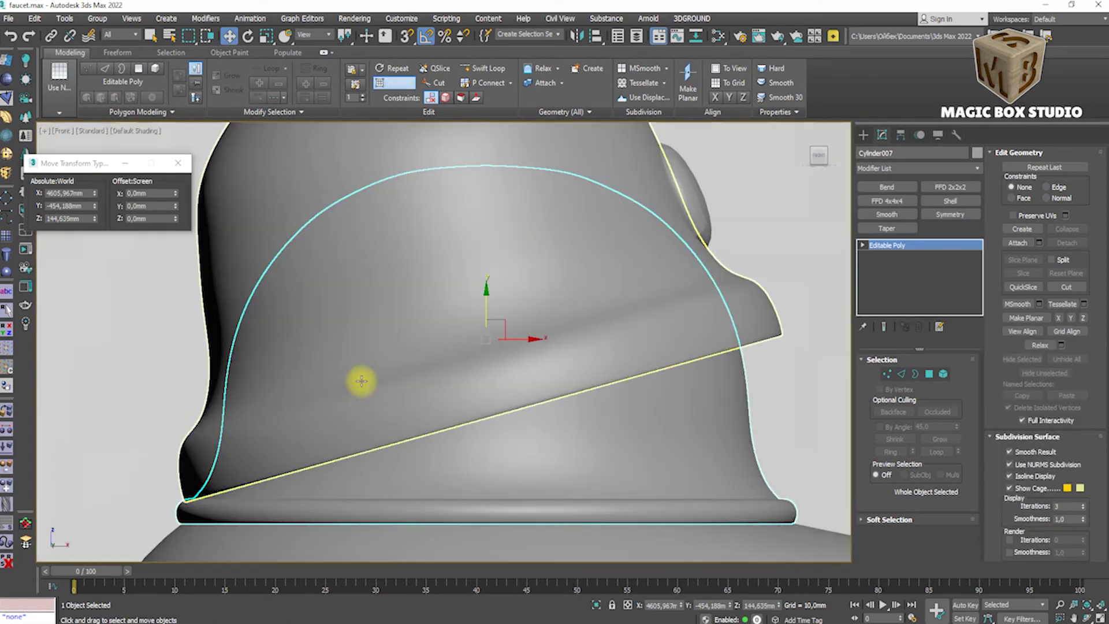
scroll(618, 322, "down", 5)
key("alt+q")
Move all faucet parts beside the basin image and group them as Group003.
left_click(549, 346)
left_click(410, 345)
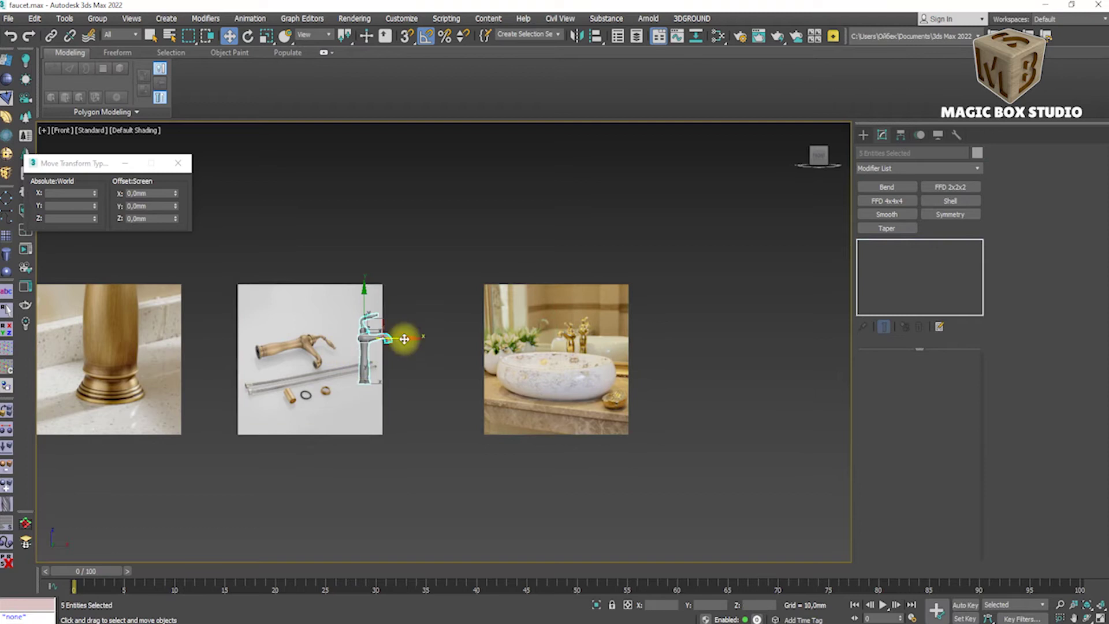
left_click_drag(410, 346, 710, 345)
scroll(632, 386, "up", 5)
left_click(97, 18)
left_click(110, 30)
key("Return")
left_click_drag(730, 254, 731, 253)
key("ctrl+z")
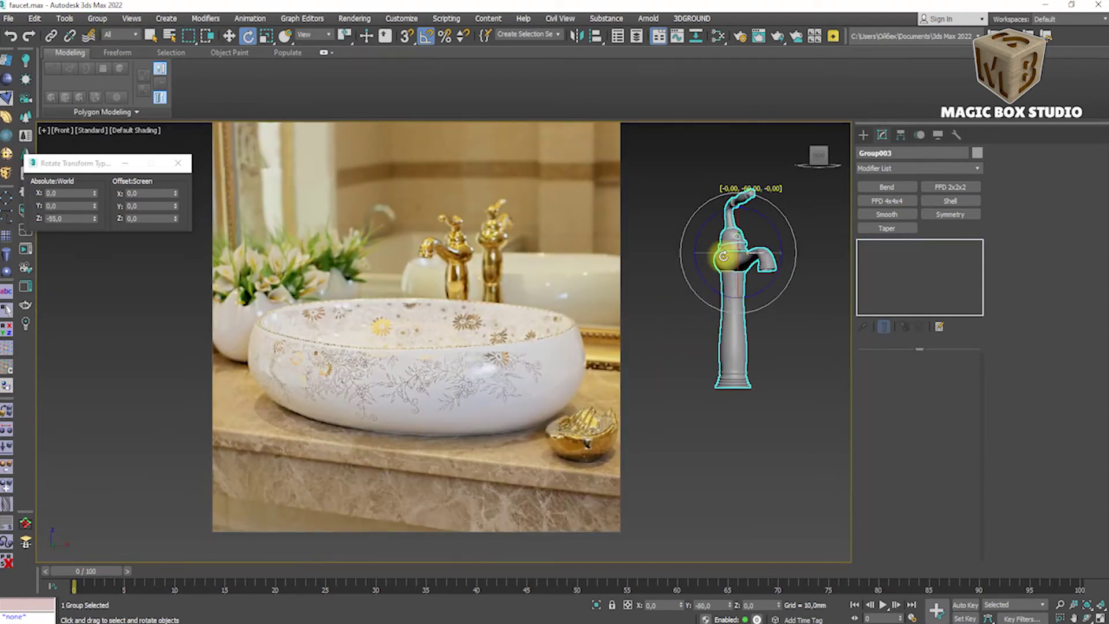
key("w")
scroll(708, 257, "down", 3)
middle_click_drag(708, 312, 725, 374, "alt")
Create a box sized 405 × 570 × 150 mm.
left_click(863, 135)
left_click(887, 215)
left_click_drag(725, 374, 703, 486)
key("f")
key("F4")
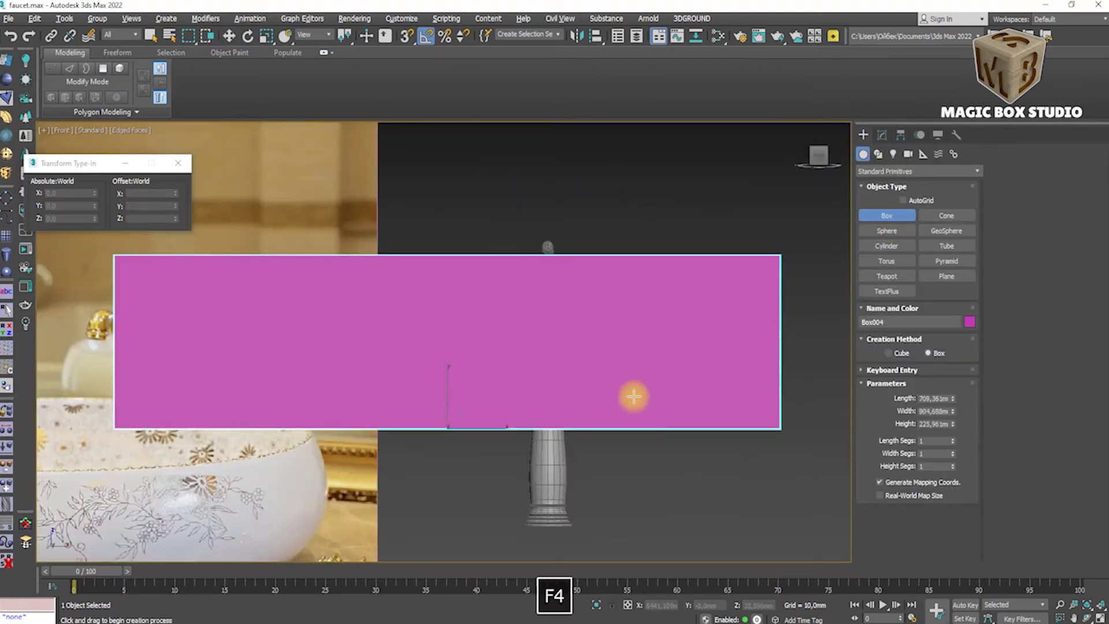
scroll(679, 425, "down", 5)
left_click(882, 135)
middle_click_drag(743, 364, 751, 381, "alt")
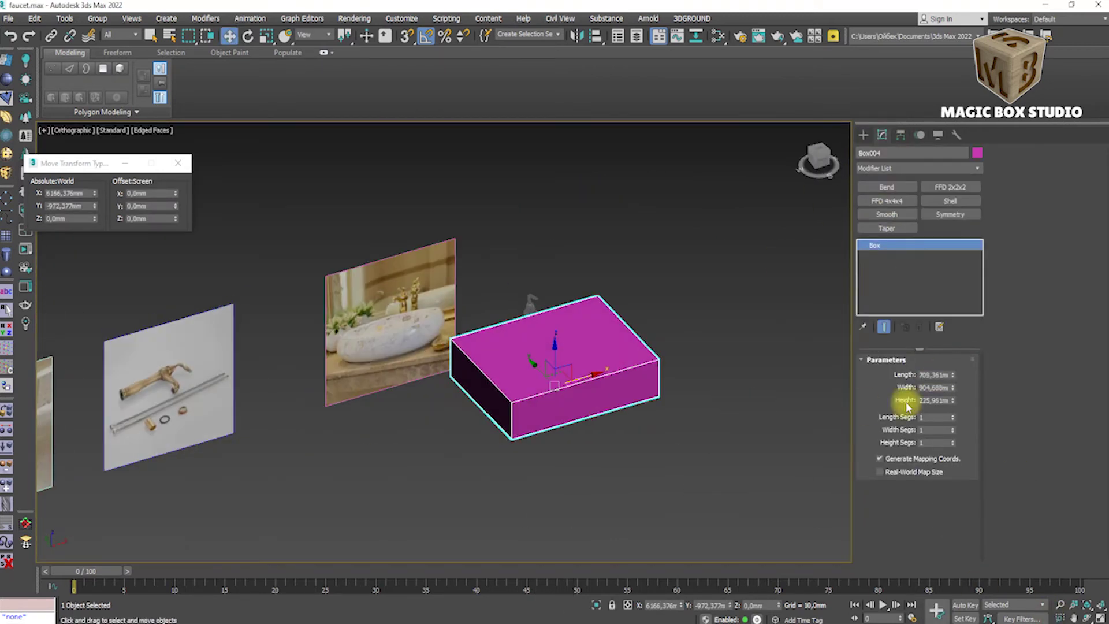
type("0")
key("Return")
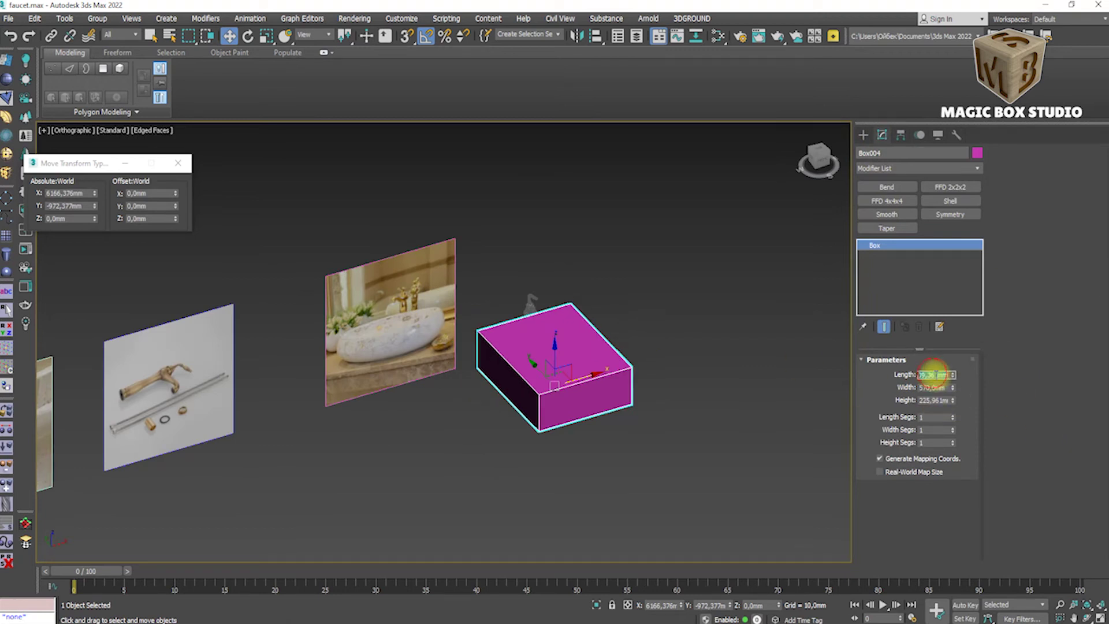
type("420")
key("Return")
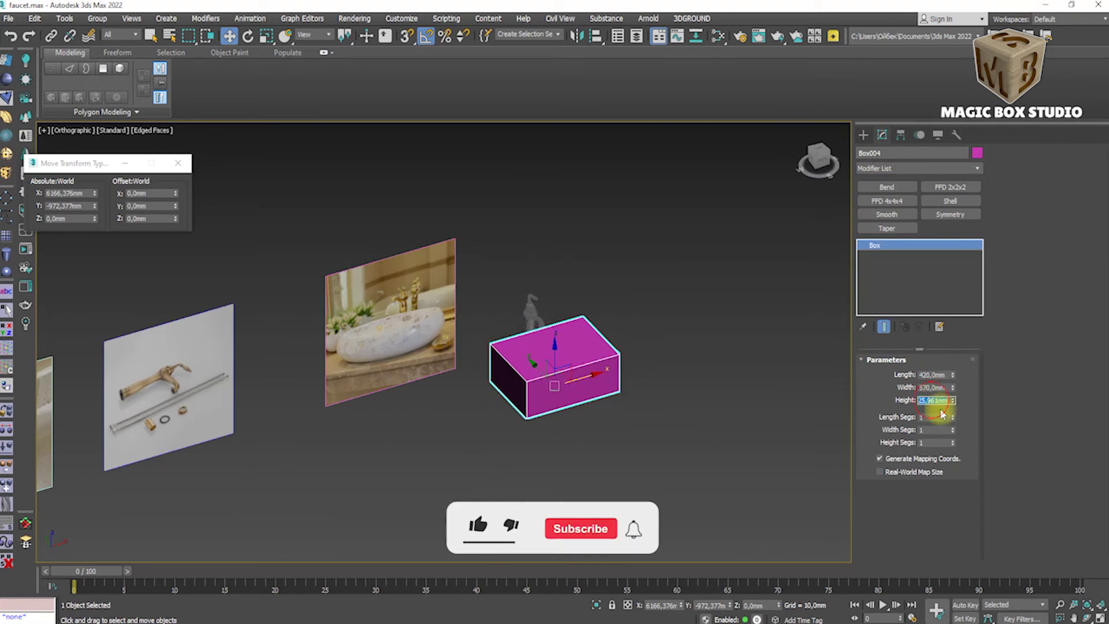
type("150")
key("Return")
Align the pink box to the faucet group.
key("f")
key("z")
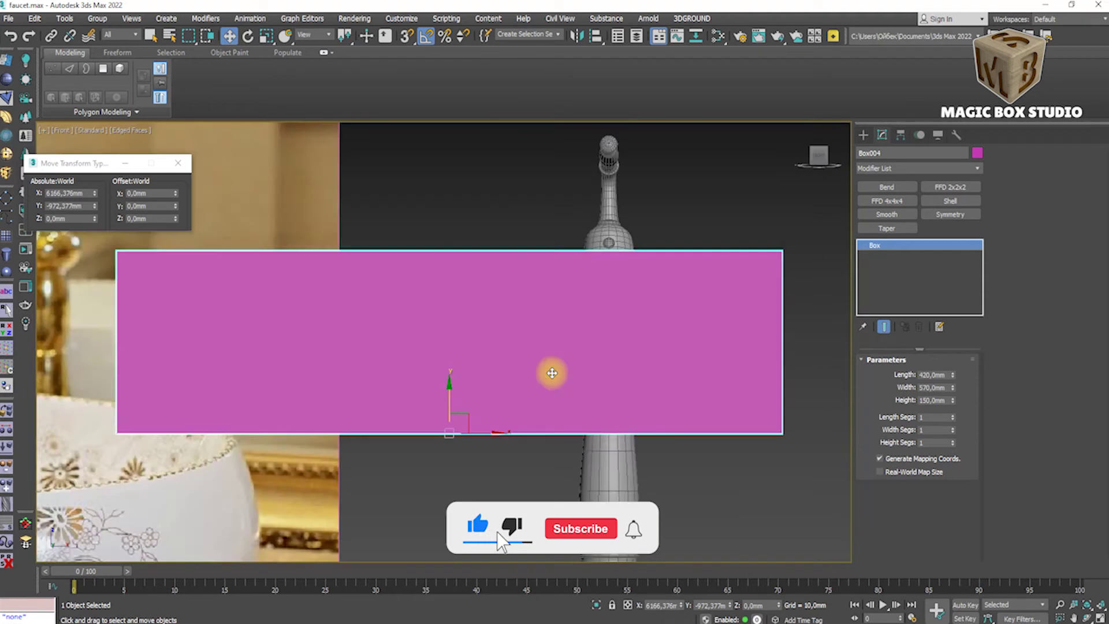
scroll(552, 373, "down", 5)
scroll(573, 382, "down", 2)
left_click_drag(574, 386, 299, 388)
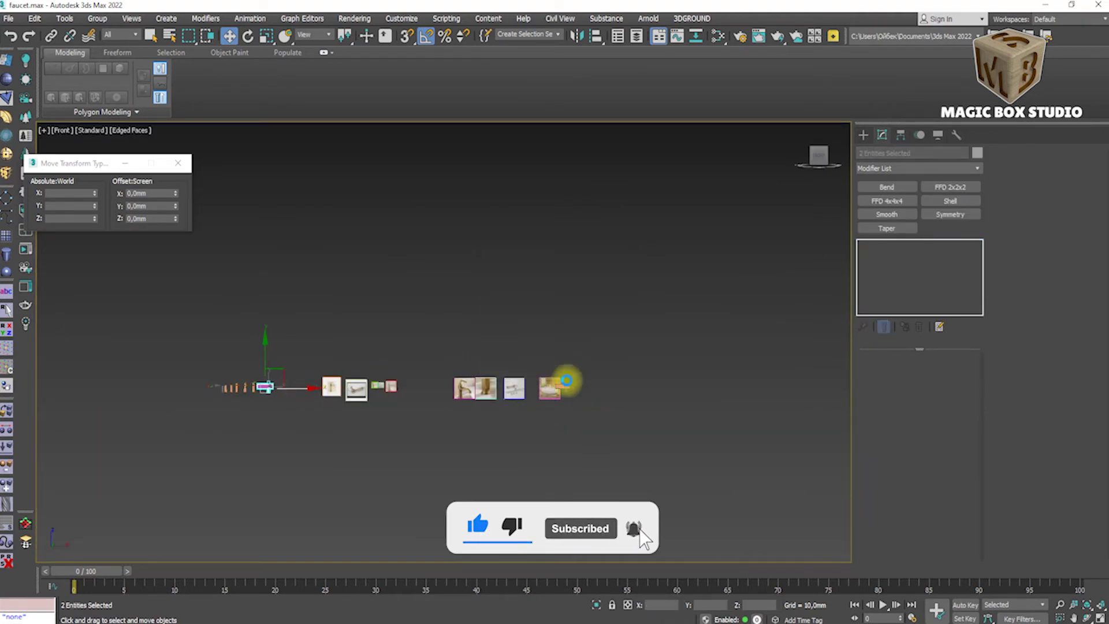
left_click(567, 380)
scroll(673, 416, "up", 5)
left_click(596, 36)
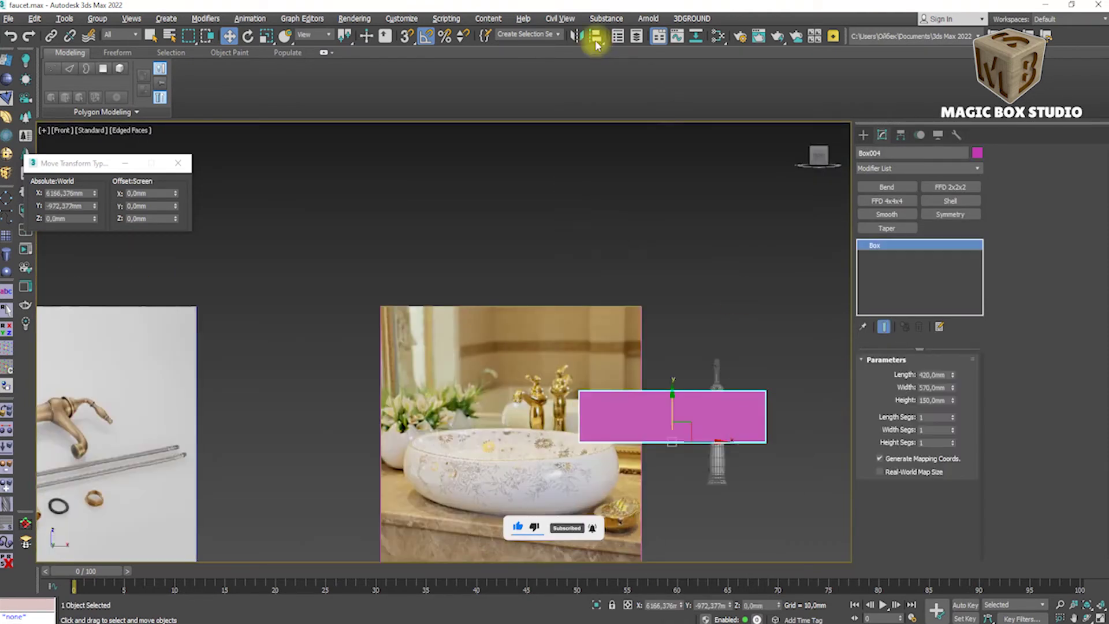
left_click(717, 416)
left_click(710, 391)
key("t")
scroll(654, 404, "down", 5)
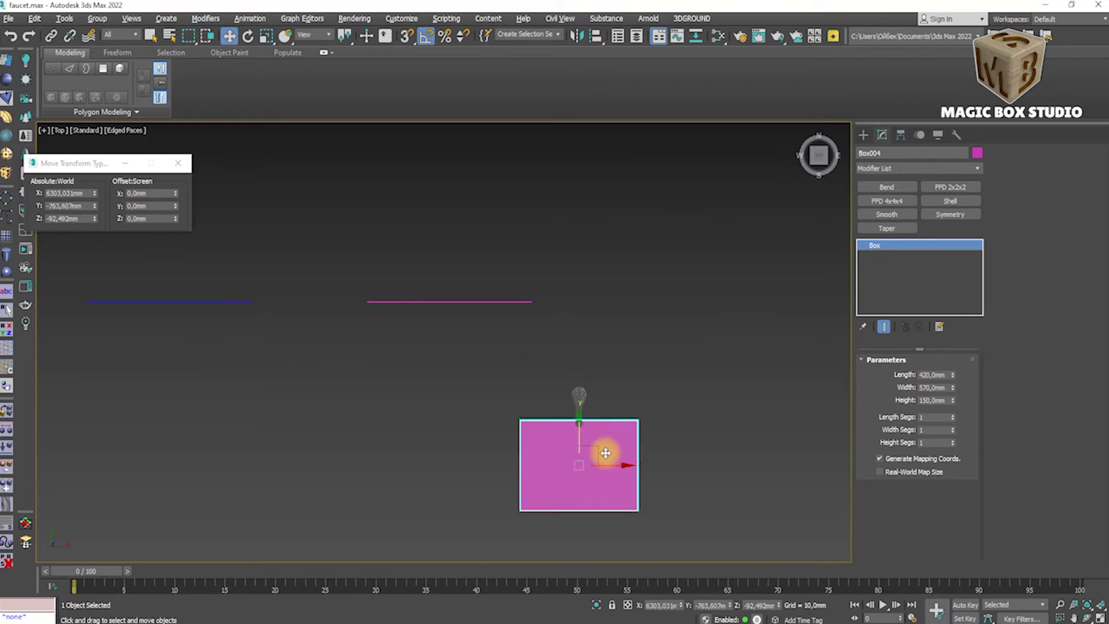
scroll(605, 453, "up", 2)
left_click(931, 374)
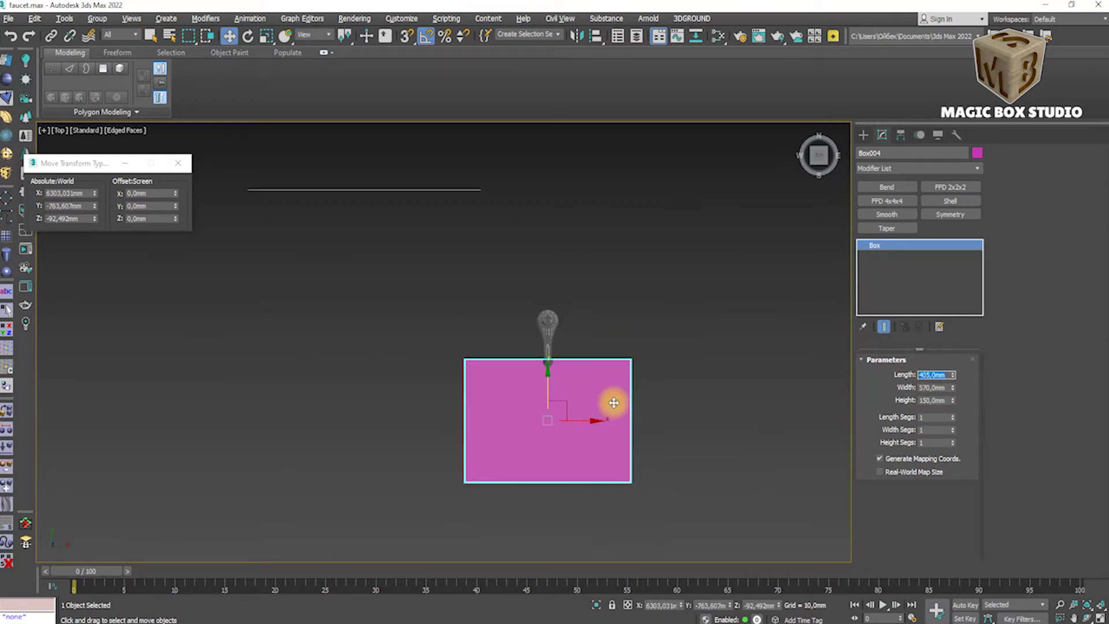
Position the box slightly below and under the faucet.
key("p")
key("f")
scroll(550, 416, "up", 3)
left_click_drag(514, 313, 514, 444)
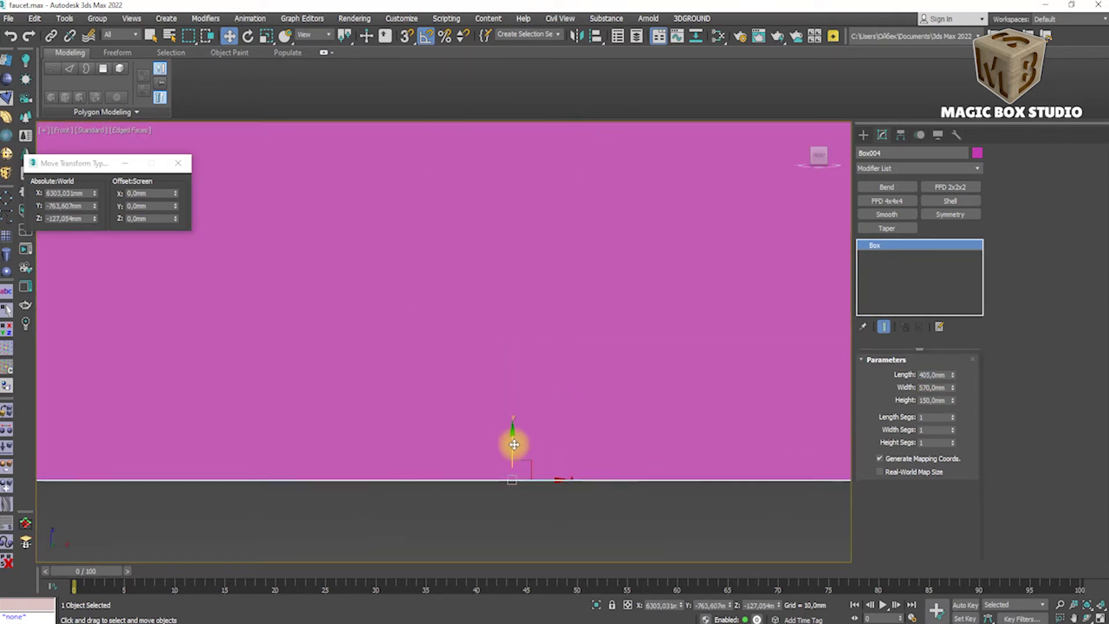
key("p")
left_click_drag(565, 414, 459, 406)
scroll(458, 406, "up", 3)
middle_click_drag(441, 331, 469, 430, "alt")
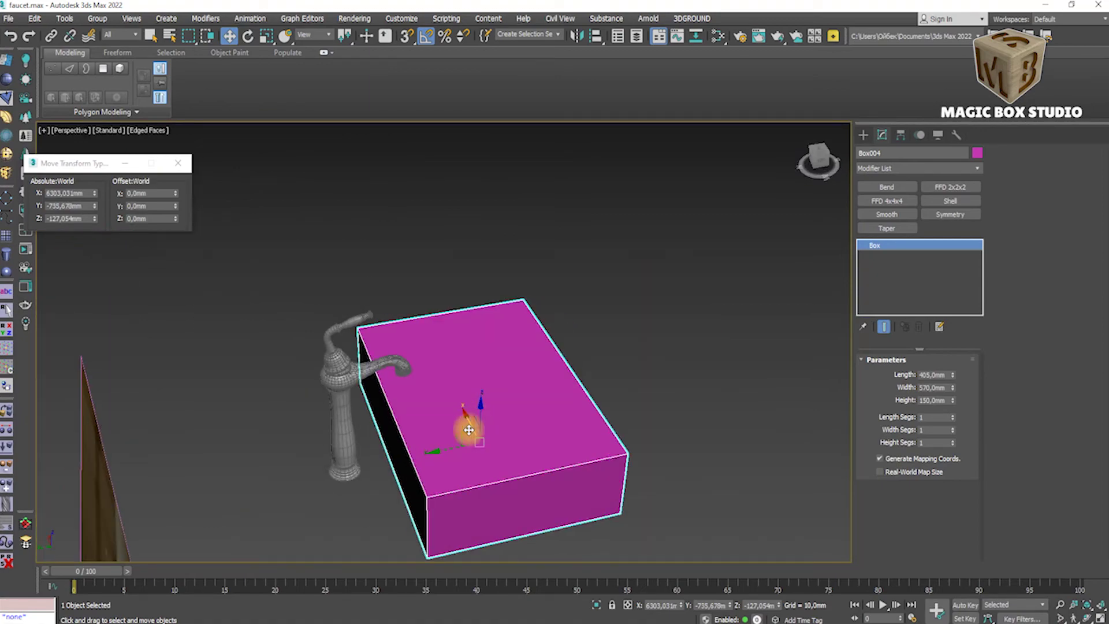
left_click_drag(469, 430, 431, 450)
key("Tab")
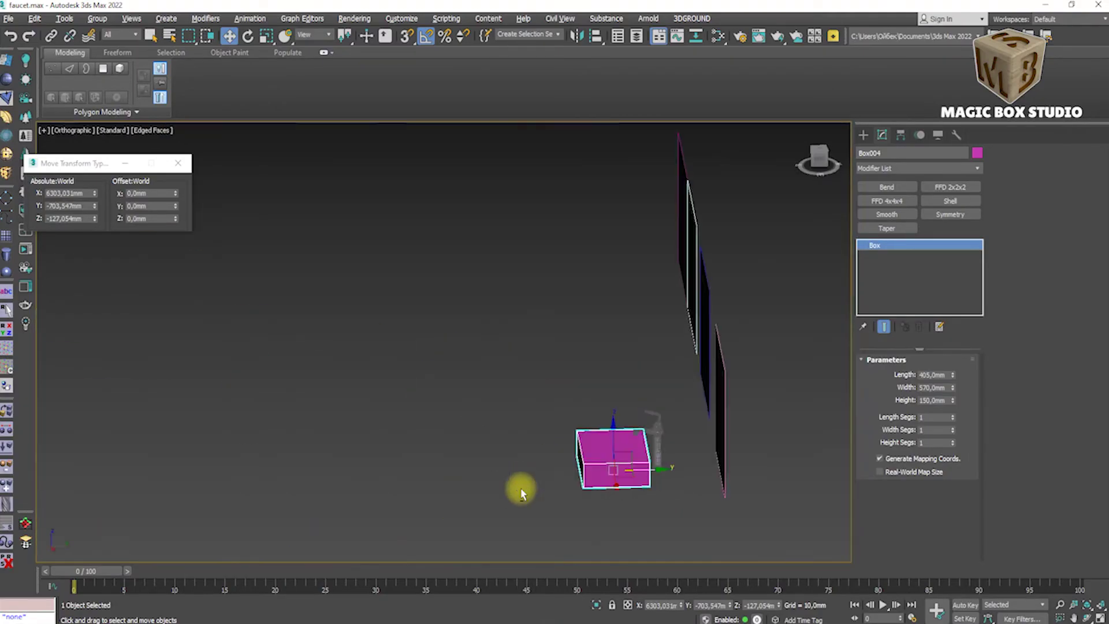
Convert the box to an Editable Poly.
key("f")
right_click(721, 477)
left_click(802, 581)
Chamfer the box's four vertical corner edges to about 110 mm.
mouse_move(722, 477)
middle_mouse_down("alt")
mouse_move(733, 477)
mouse_move(661, 510)
middle_mouse_up("alt")
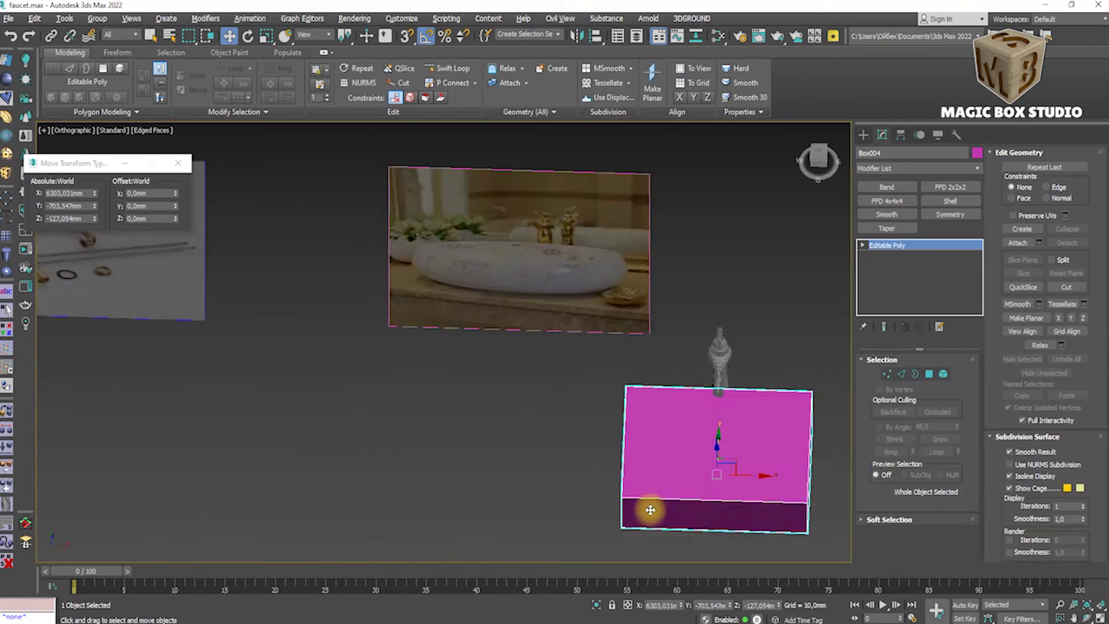
key("2")
mouse_move(792, 445)
middle_mouse_down("alt")
mouse_move(782, 347)
mouse_move(842, 272)
middle_mouse_up("alt")
scroll(726, 353, "up", 3)
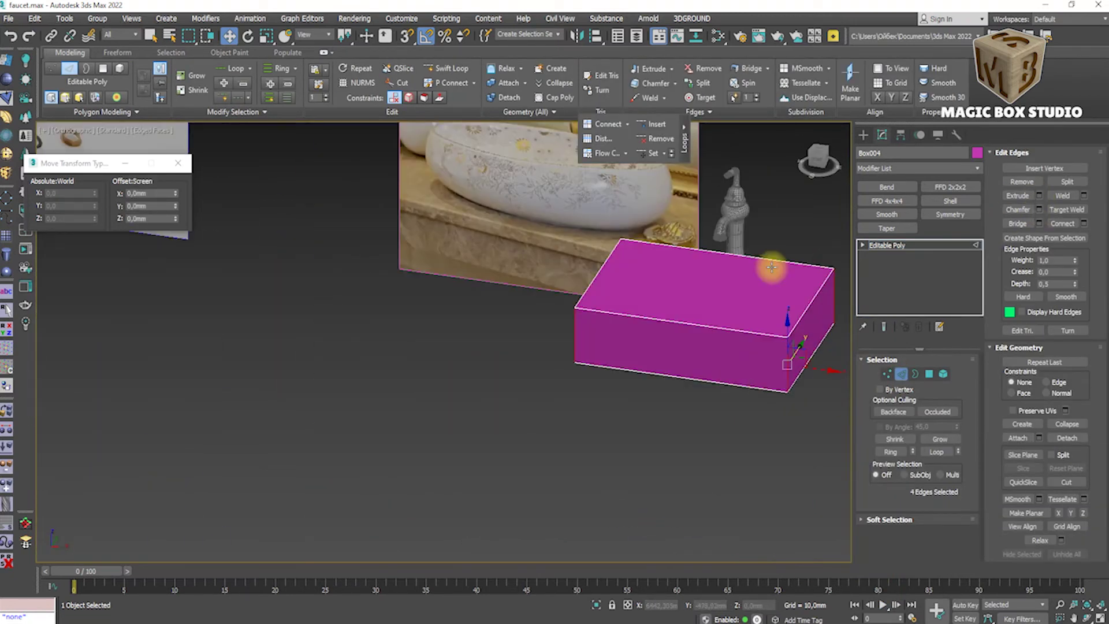
left_click(1039, 209)
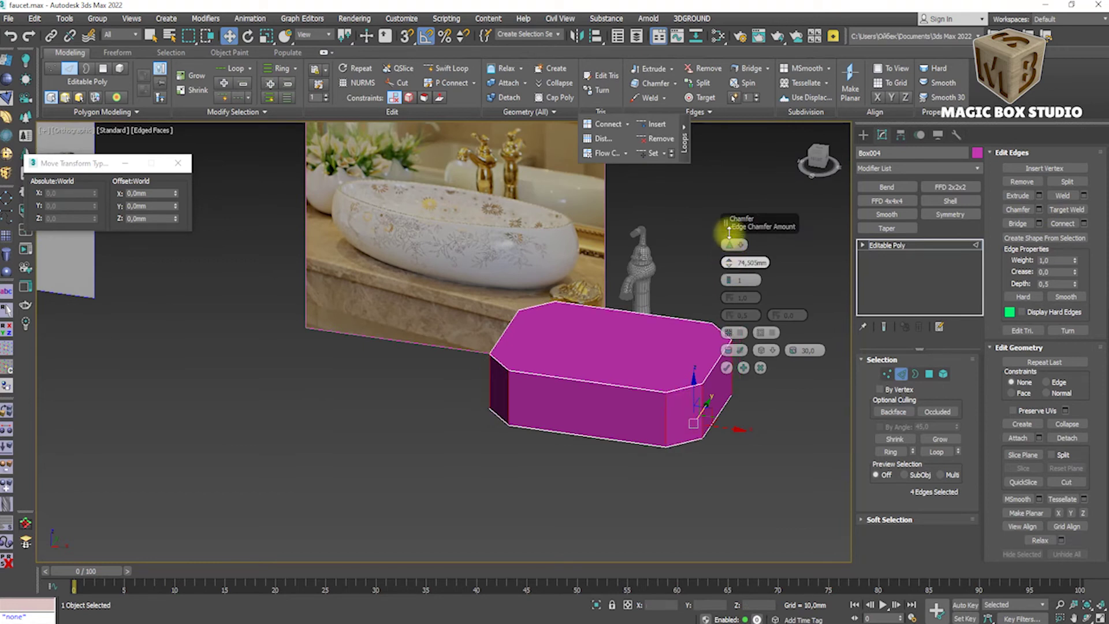
key("f")
left_click(446, 68)
scroll(334, 322, "down", 2)
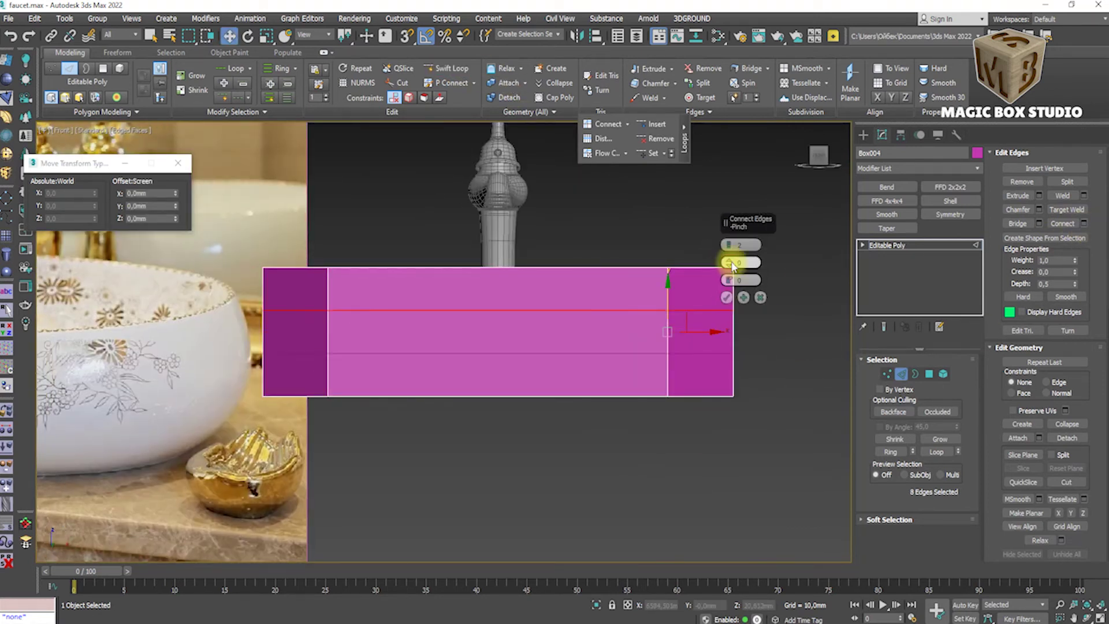
mouse_move(510, 286)
middle_mouse_down("alt")
mouse_move(520, 292)
mouse_move(478, 369)
mouse_move(565, 376)
mouse_move(522, 403)
mouse_move(591, 370)
middle_mouse_up("alt")
key("ctrl+z")
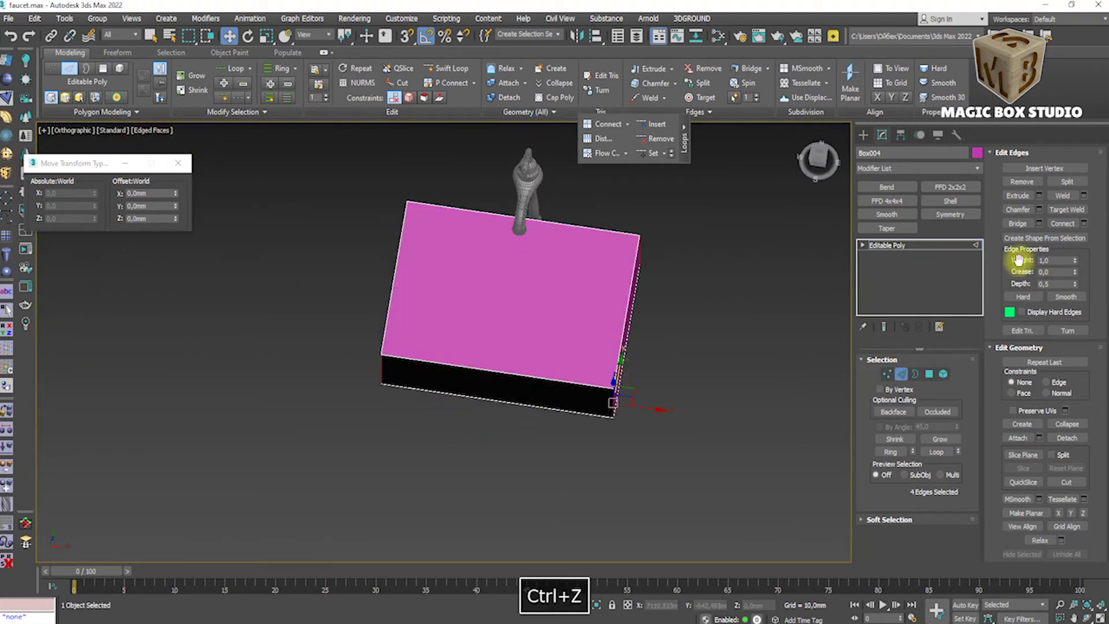
left_click(1038, 211)
left_click_drag(734, 234, 735, 216)
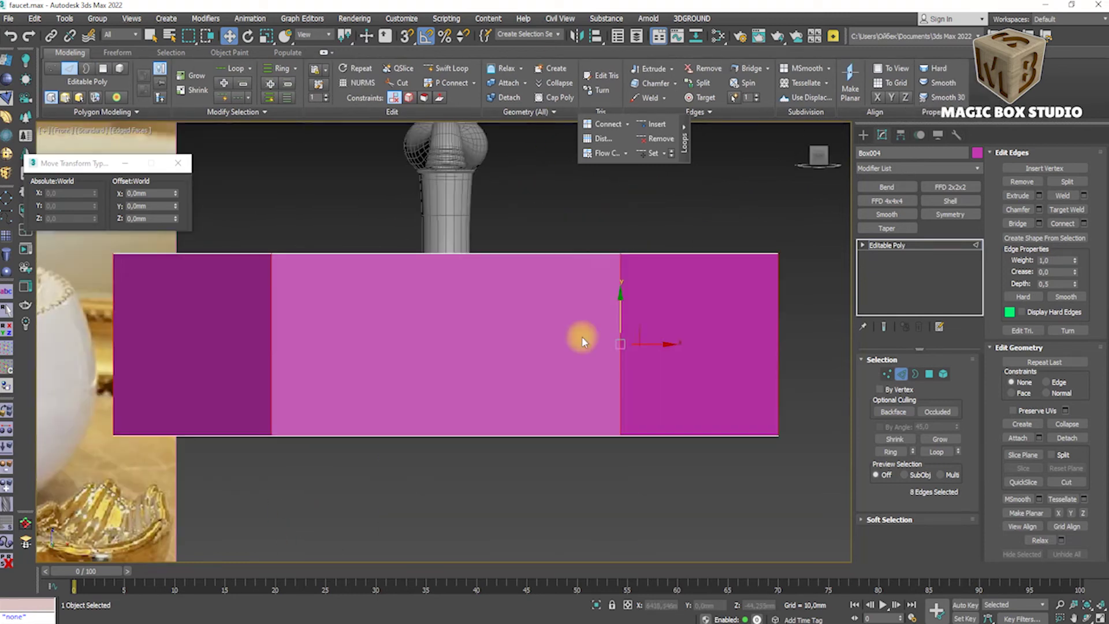
Add a horizontal edge loop around the sides and delete the top face.
key("ctrl+shift+e")
mouse_move(448, 276)
middle_mouse_down("alt")
mouse_move(460, 334)
mouse_move(470, 310)
mouse_move(455, 342)
middle_mouse_up("alt")
key("4")
left_click(461, 297)
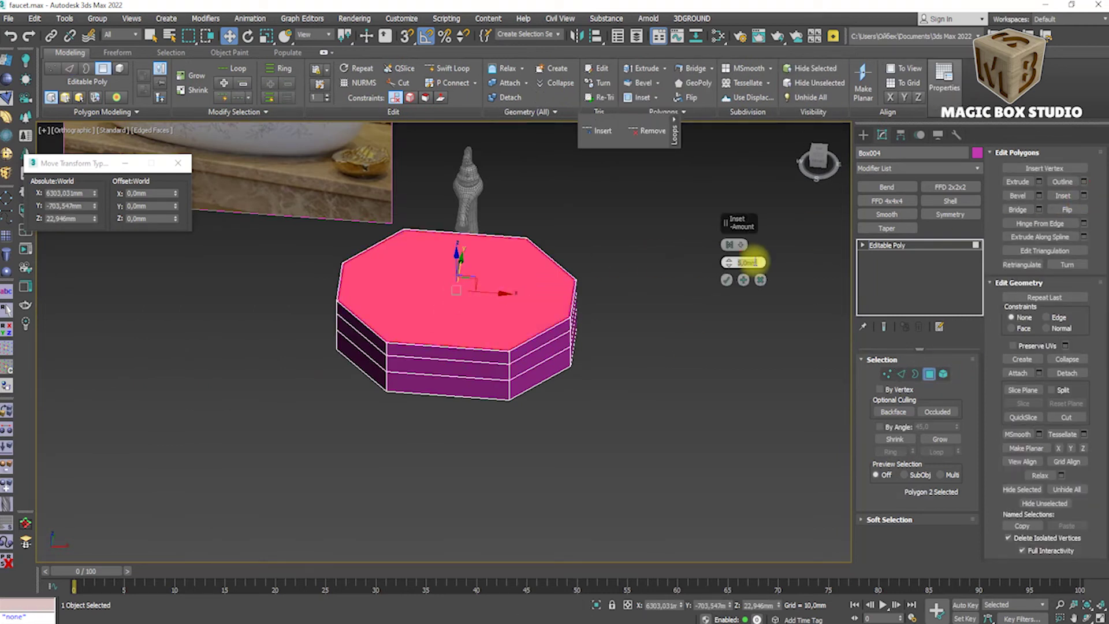
scroll(452, 210, "up", 3)
scroll(469, 285, "down", 3)
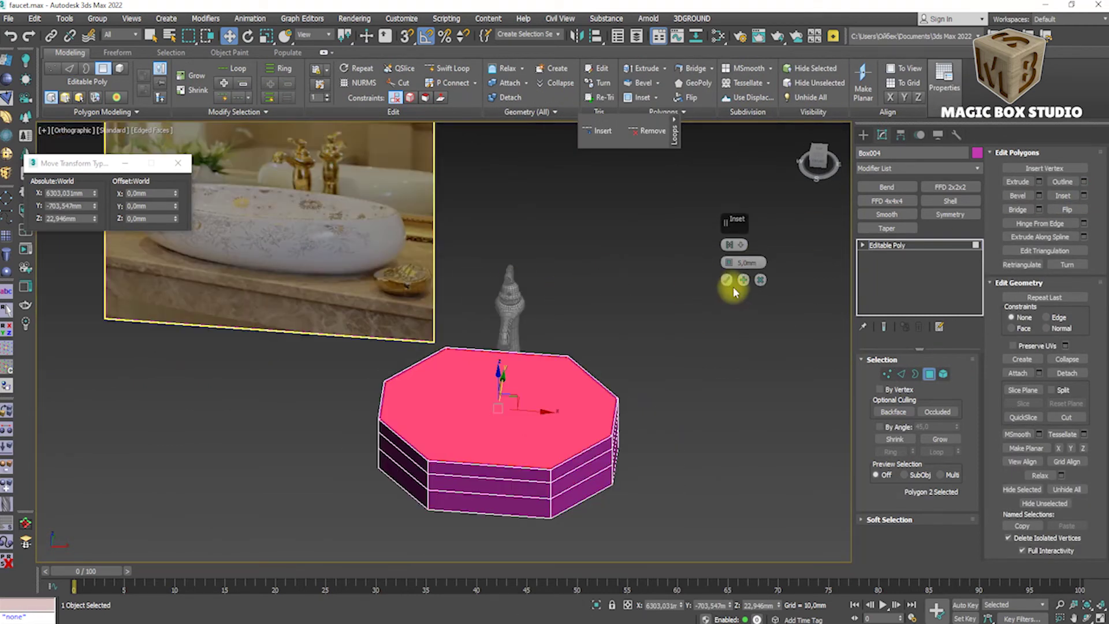
key("Delete")
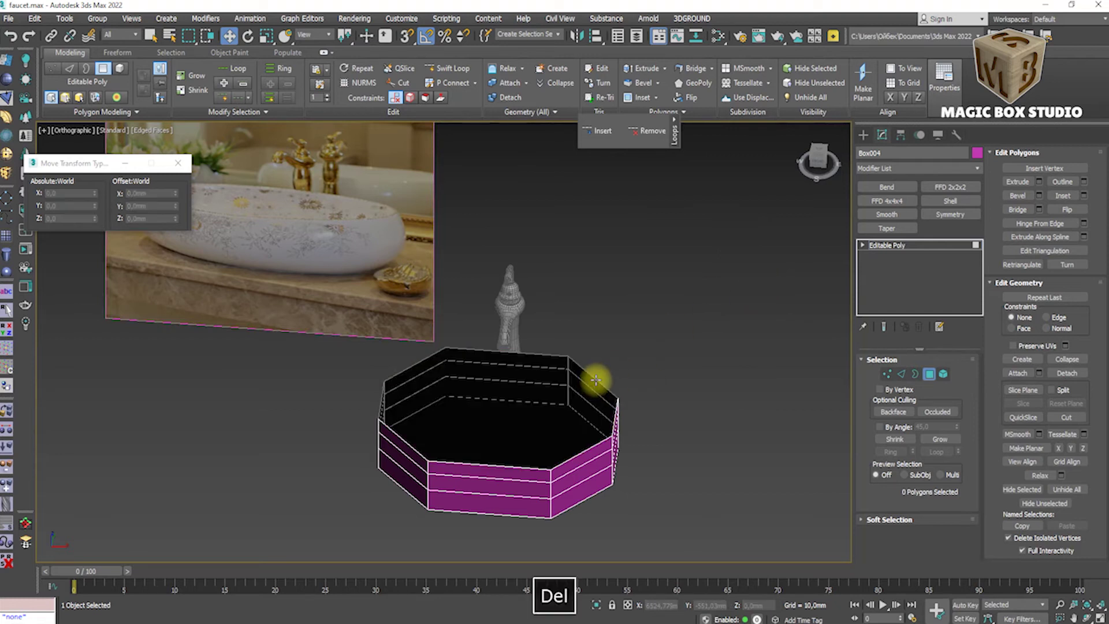
Try a Shell modifier on the open basin, then undo it.
left_click(914, 168)
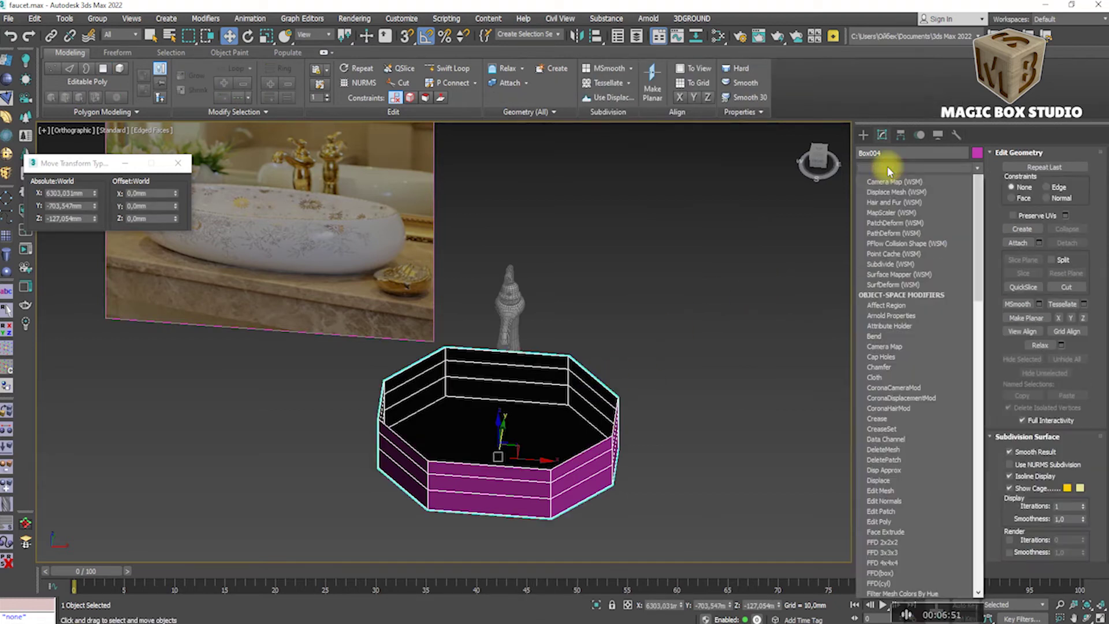
left_click(889, 168)
left_click(884, 188)
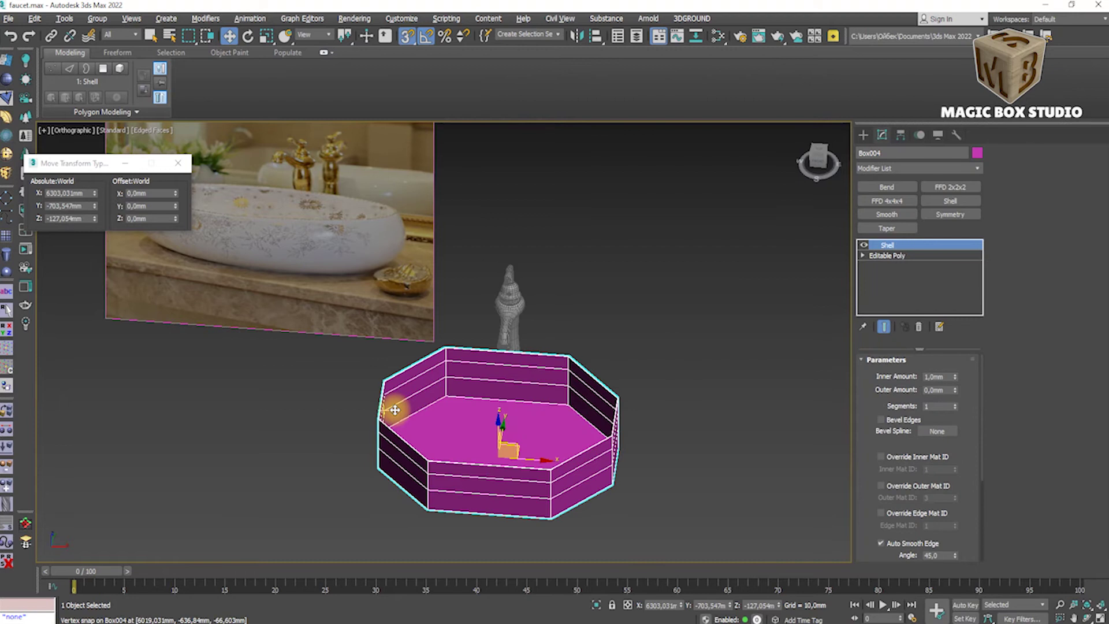
scroll(395, 410, "up", 2)
left_click_drag(955, 377, 941, 218)
scroll(906, 495, "down", 5)
scroll(905, 495, "up", 5)
scroll(602, 391, "down", 5)
key("ctrl+z")
scroll(565, 426, "up", 5)
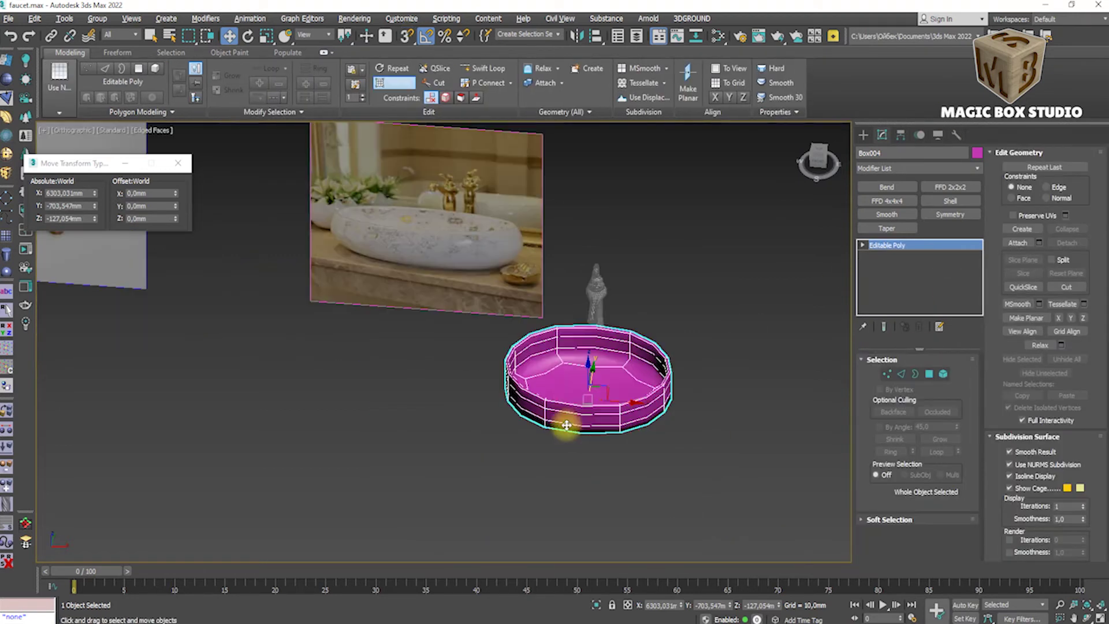
scroll(619, 359, "up", 5)
scroll(603, 279, "up", 4)
Remove an edge loop and scale the top and bottom vertex rows inward to taper the box.
key("f")
key("2")
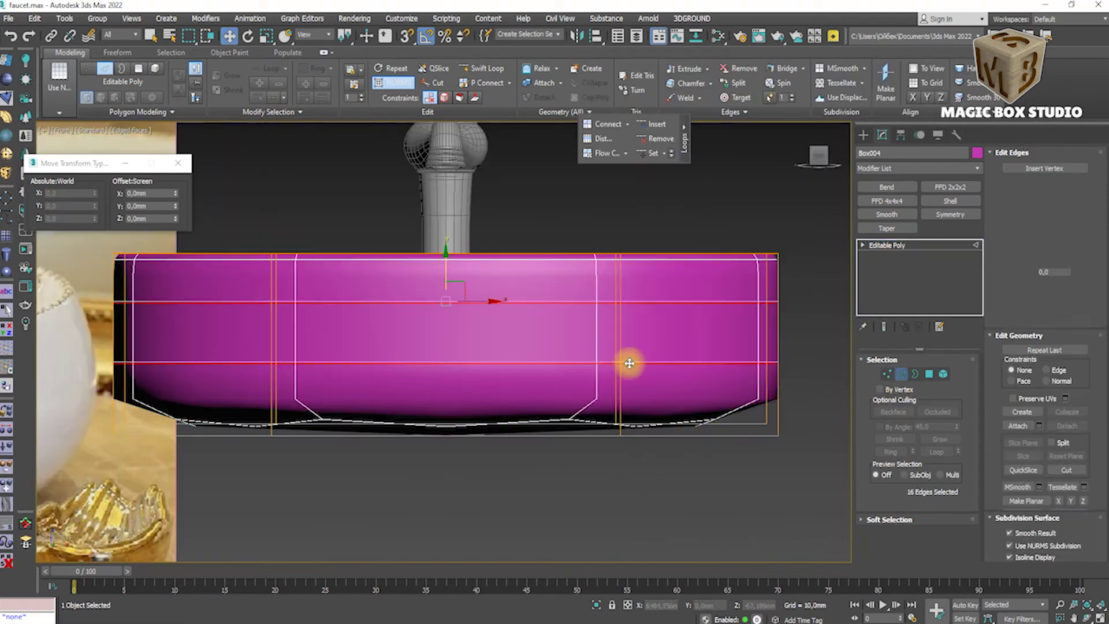
key("ctrl+BackSpace")
scroll(543, 359, "down", 4)
scroll(543, 359, "up", 5)
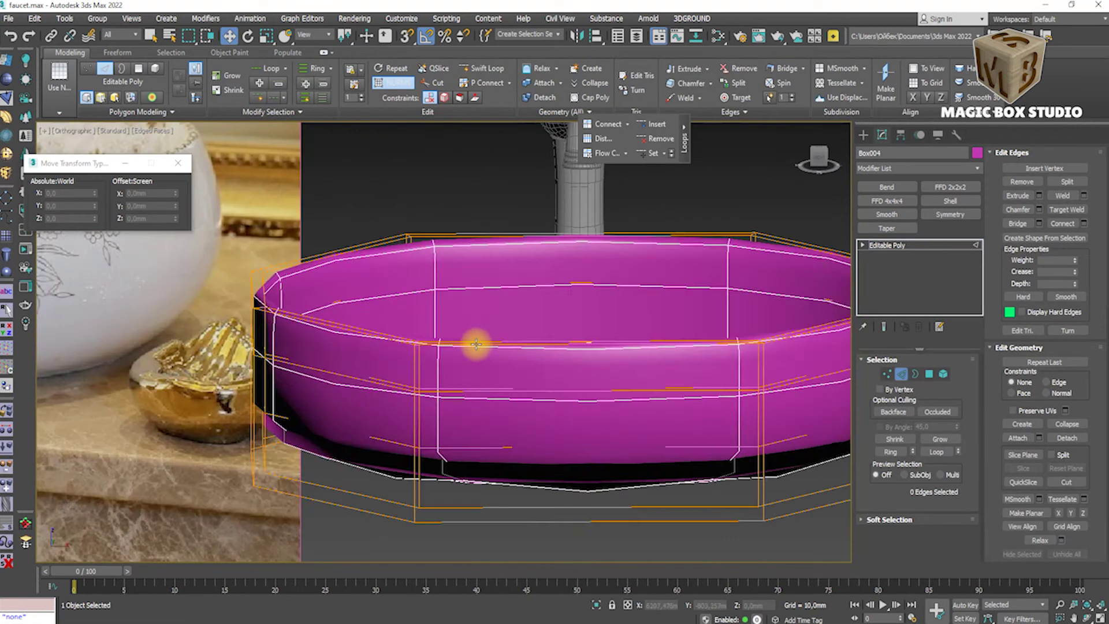
key("1")
scroll(663, 364, "down", 10)
scroll(796, 325, "up", 10)
key("ctrl+a")
key("r")
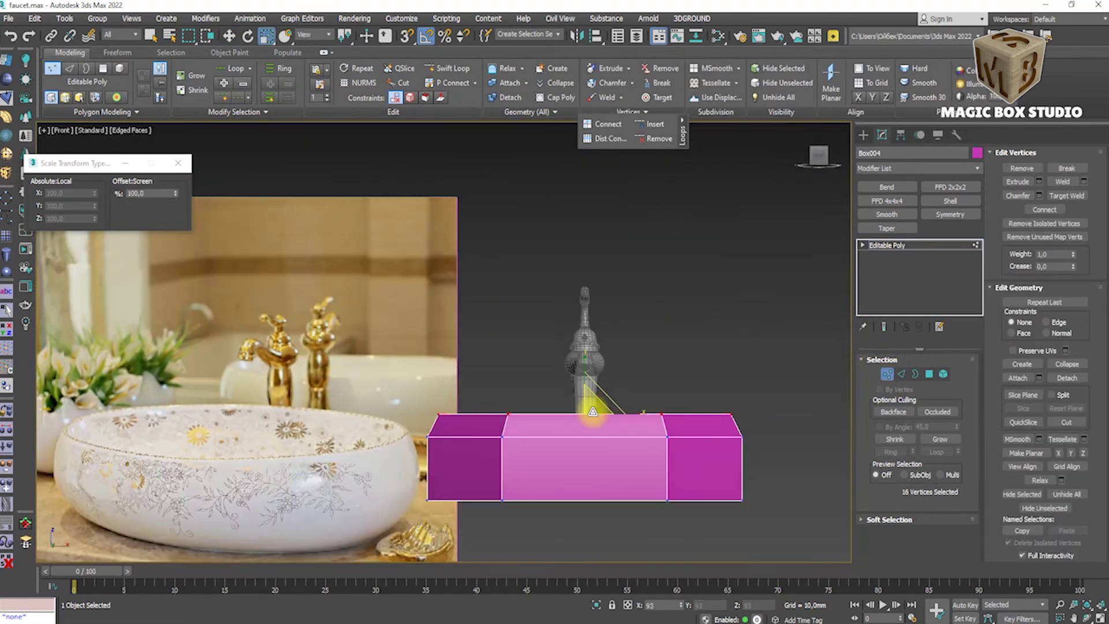
key("ctrl+z")
key("ctrl+z")
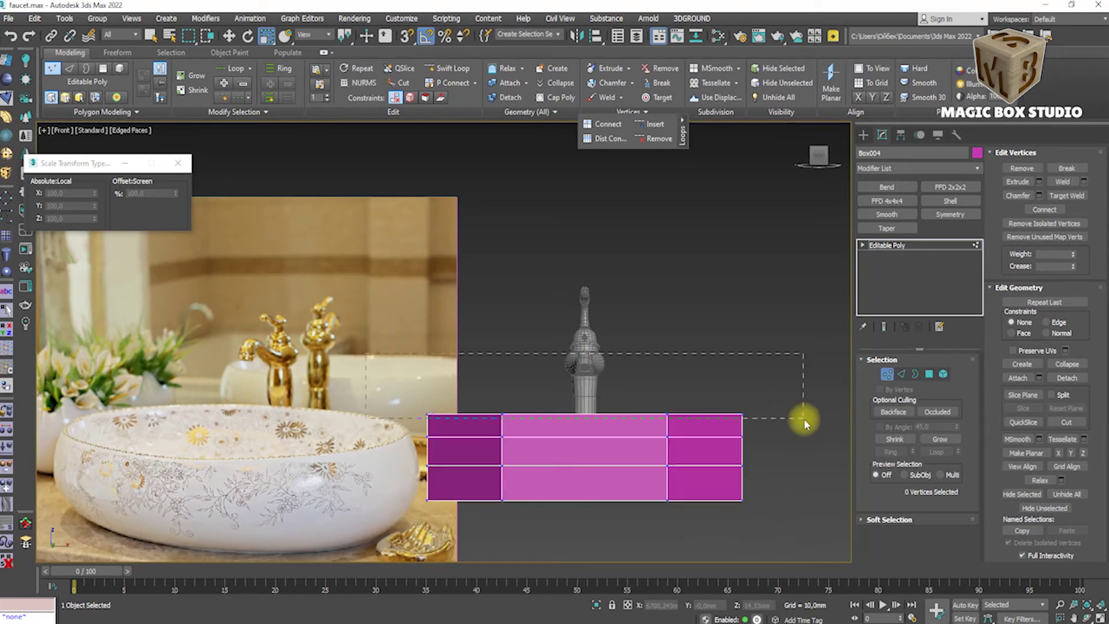
key("ctrl+a")
left_click_drag(601, 454, 594, 452)
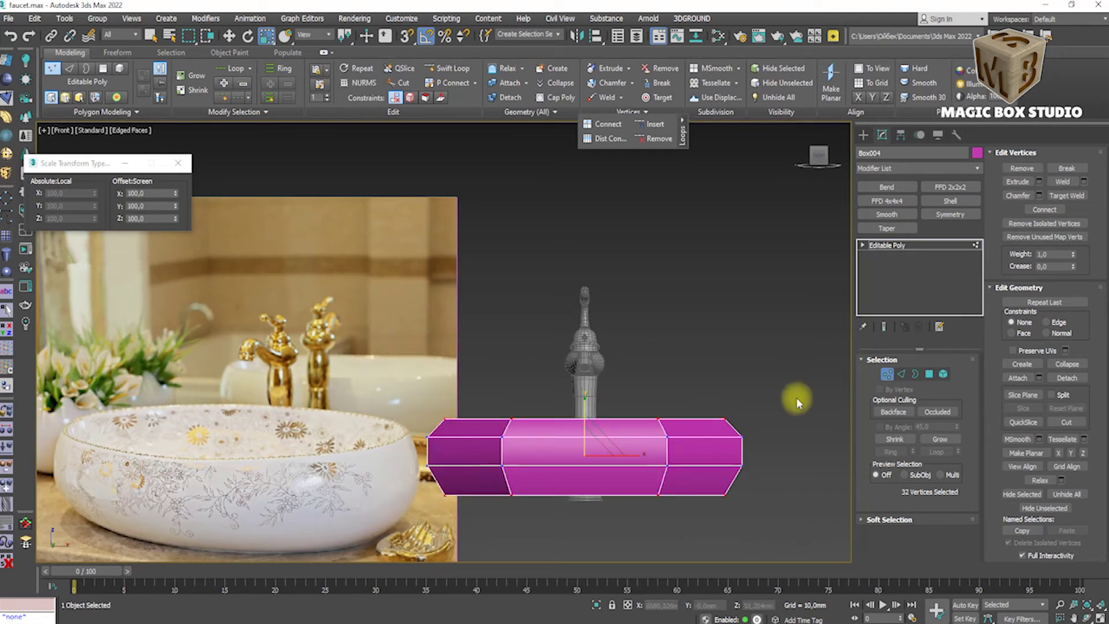
Preview the smoothing, then inset the top face to form the rim.
mouse_move(582, 420)
middle_mouse_down("alt")
mouse_move(751, 391)
mouse_move(595, 402)
middle_mouse_up("alt")
key("ctrl+q")
key("F4")
key("ctrl+q")
left_click(929, 373)
key("F4")
left_click(1085, 196)
scroll(750, 263, "up", 3)
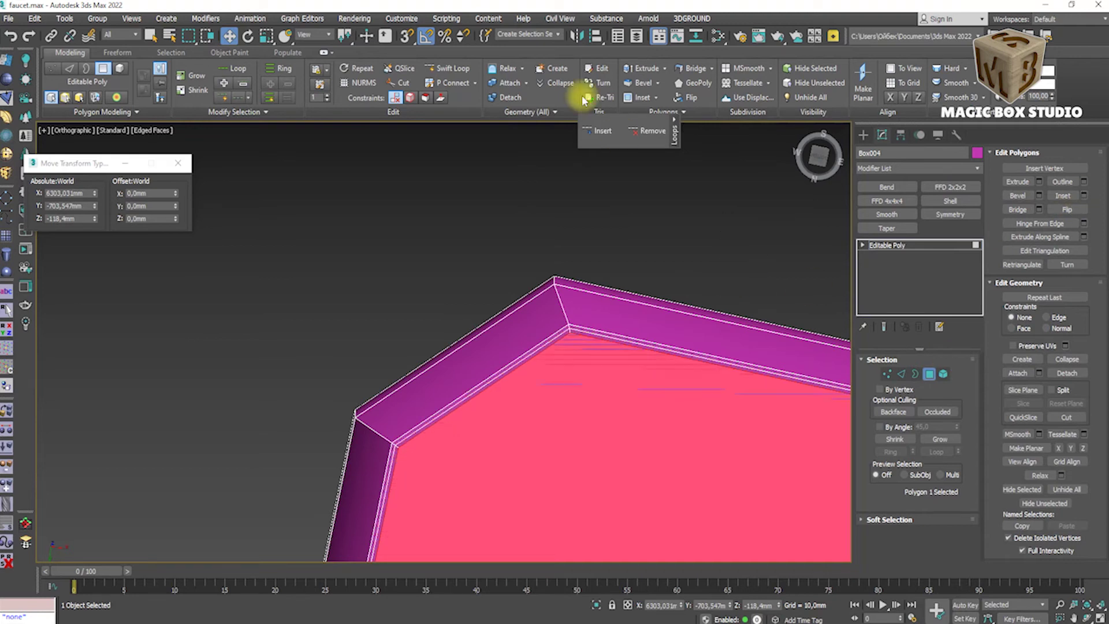
scroll(695, 394, "down", 5)
Remove the spoke edges across the centre of the basin.
key("2")
middle_click_drag(693, 389, 664, 396, "alt")
key("ctrl+BackSpace")
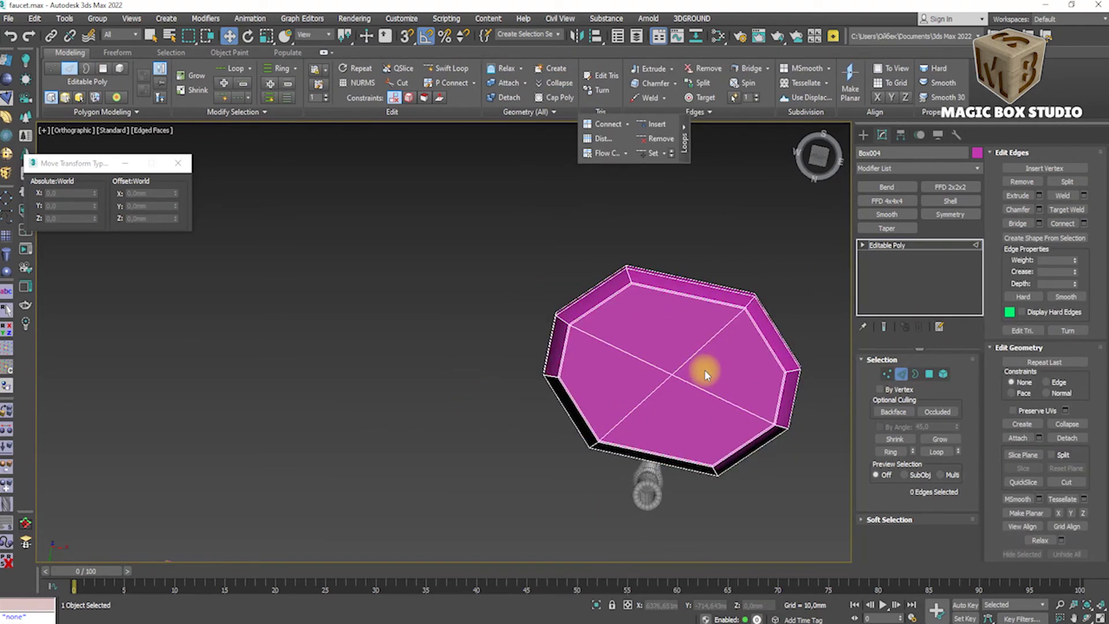
scroll(705, 374, "down", 10)
scroll(688, 378, "up", 10)
Enable NURMS smoothing with 3 iterations and connect new edges through the selected rings.
key("ctrl+q")
key("2")
key("F4")
mouse_move(671, 376)
middle_mouse_down("alt")
mouse_move(675, 363)
mouse_move(570, 354)
mouse_move(632, 324)
middle_mouse_up("alt")
scroll(470, 344, "down", 5)
scroll(550, 362, "up", 5)
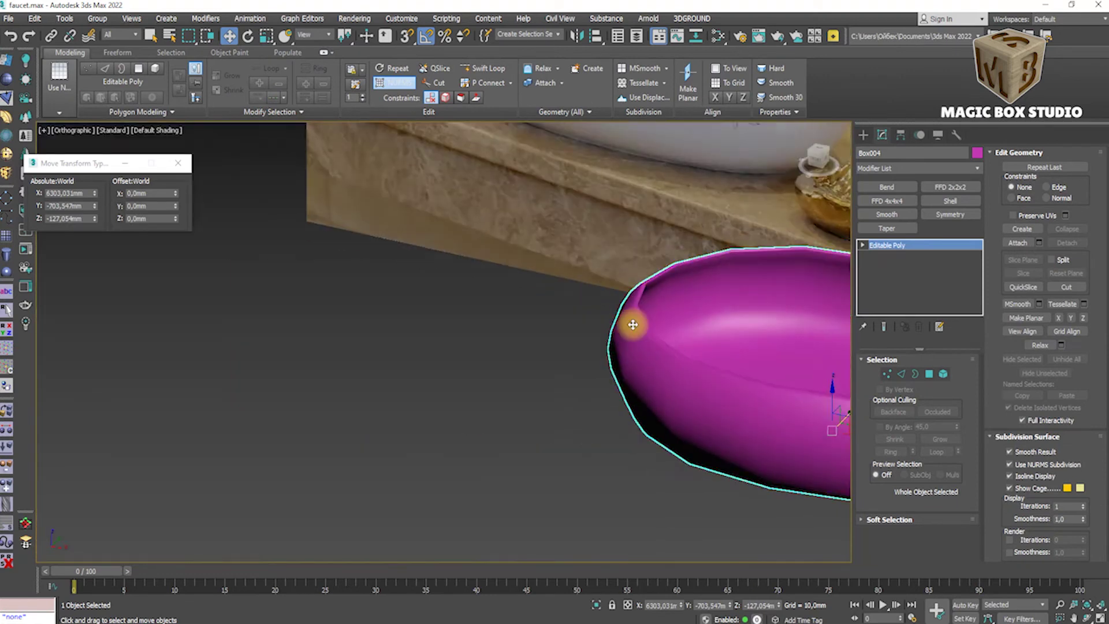
scroll(633, 324, "up", 3)
double_click(1083, 503)
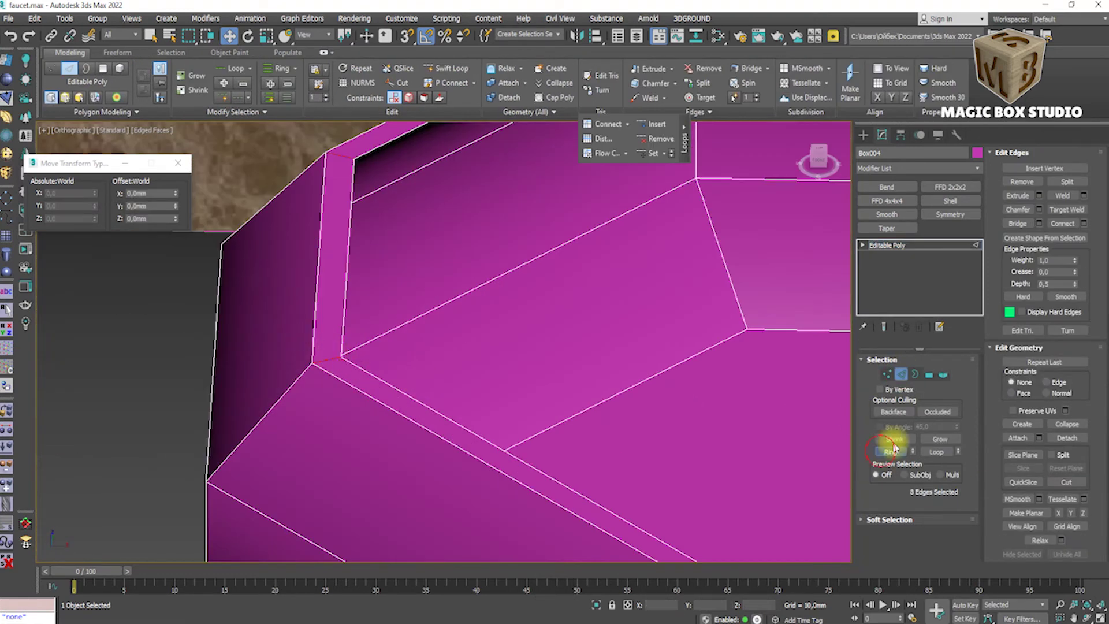
left_click(1084, 223)
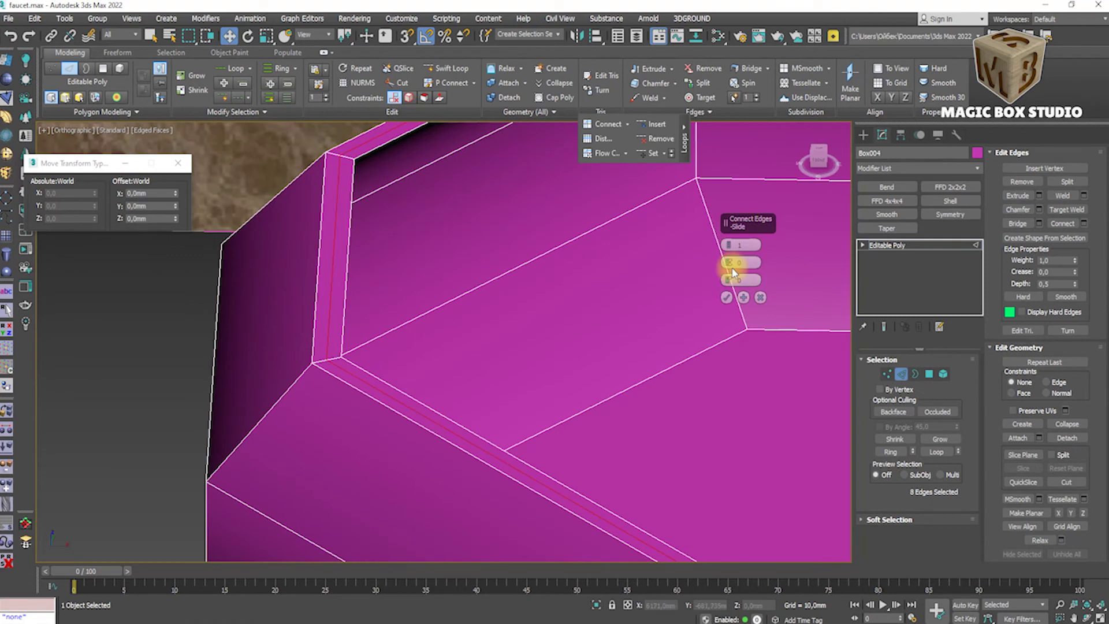
In see-through mode, scale the basin's bottom vertices and edge loop inward to narrow the base.
key("F4")
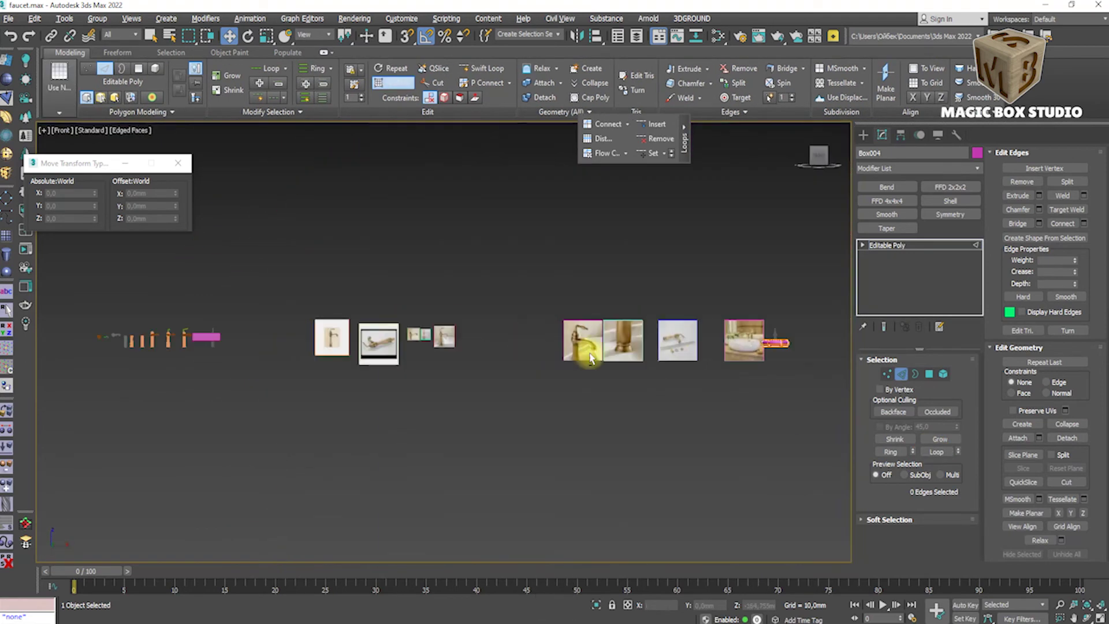
key("alt+x")
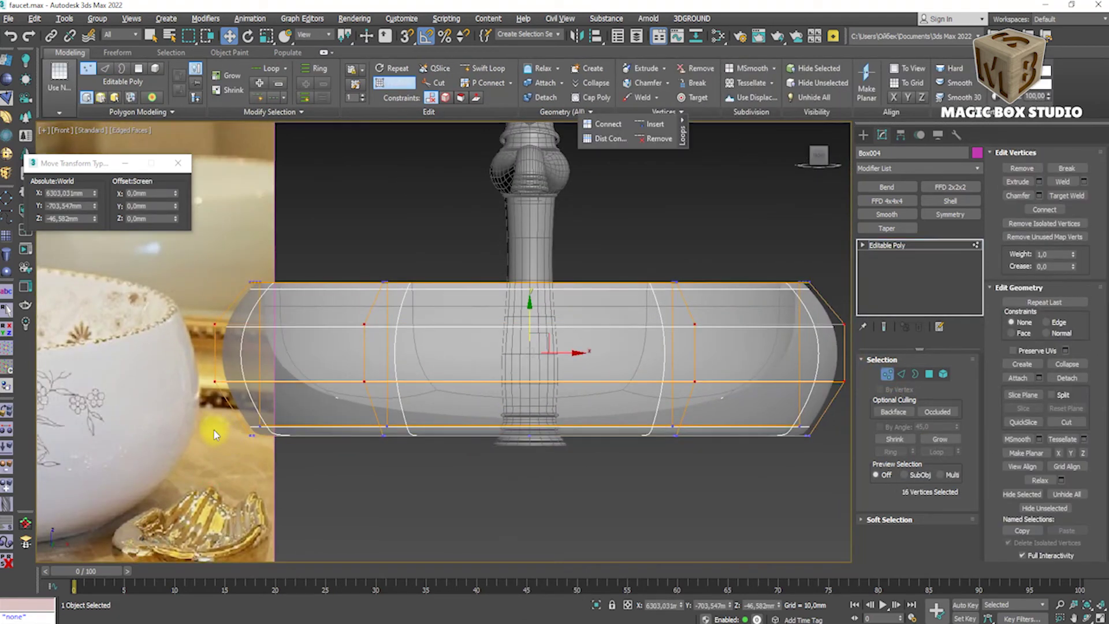
key("r")
left_click_drag(532, 422, 535, 437)
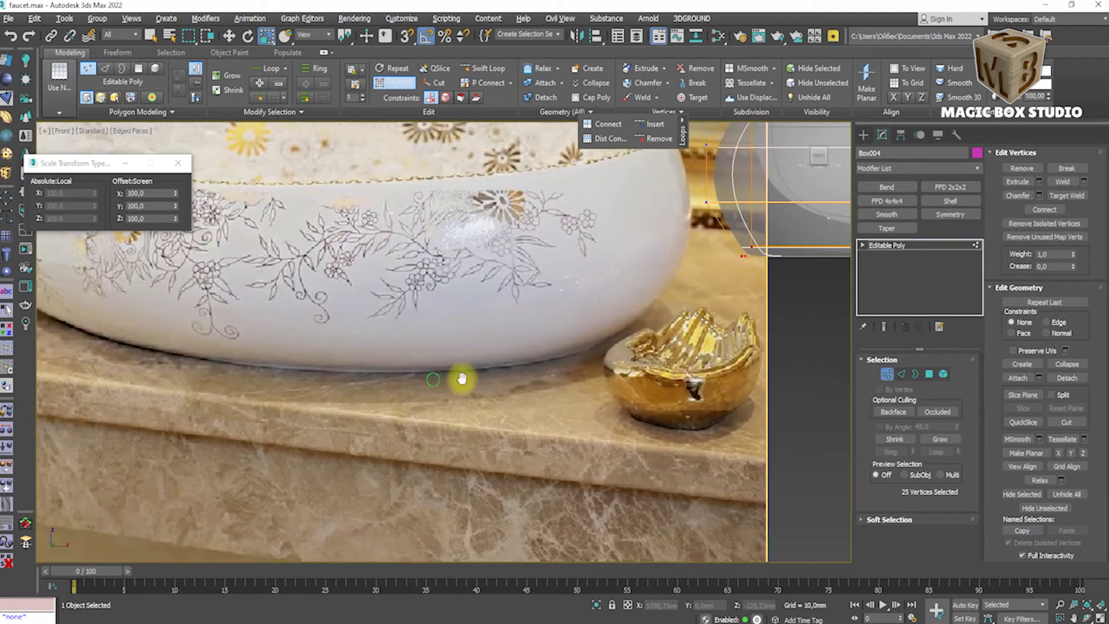
key("F4")
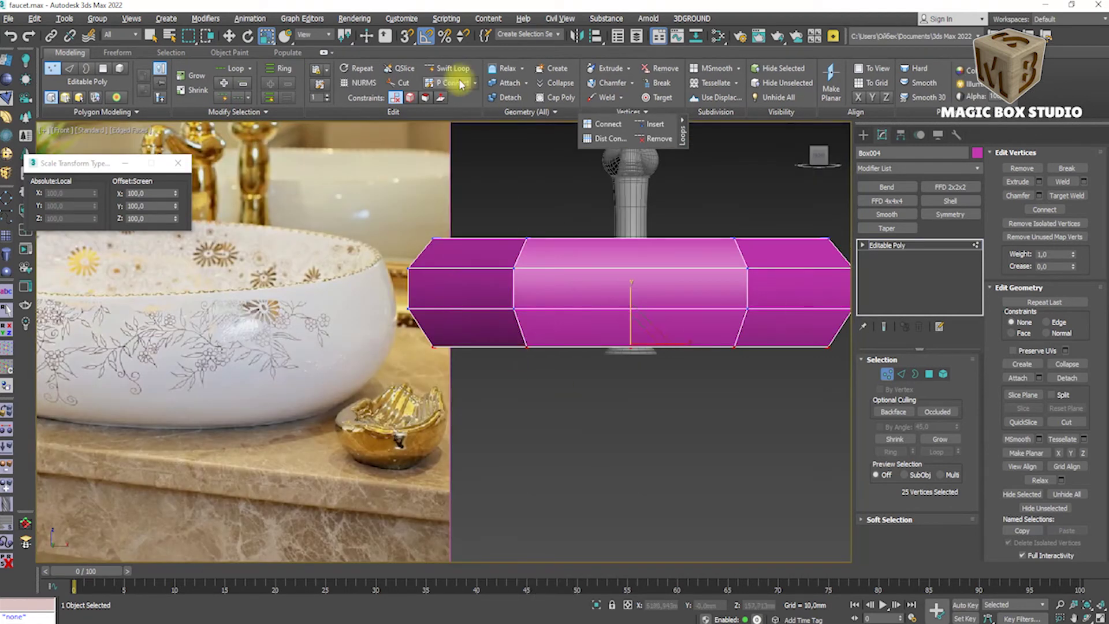
key("2")
key("w")
key("ctrl+z")
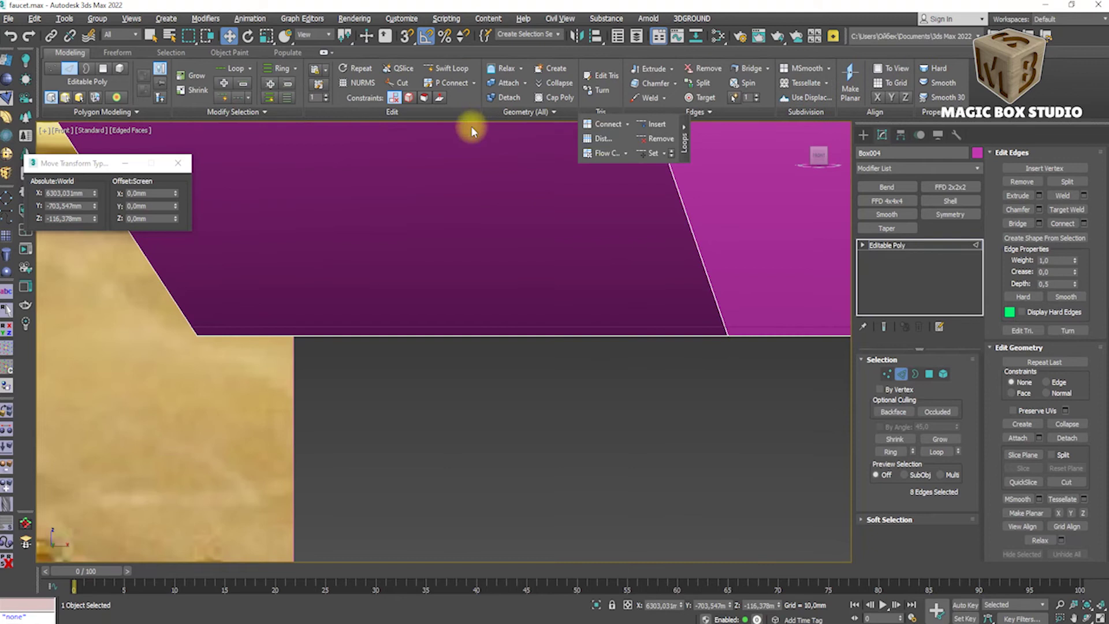
left_click_drag(175, 195, 178, 199)
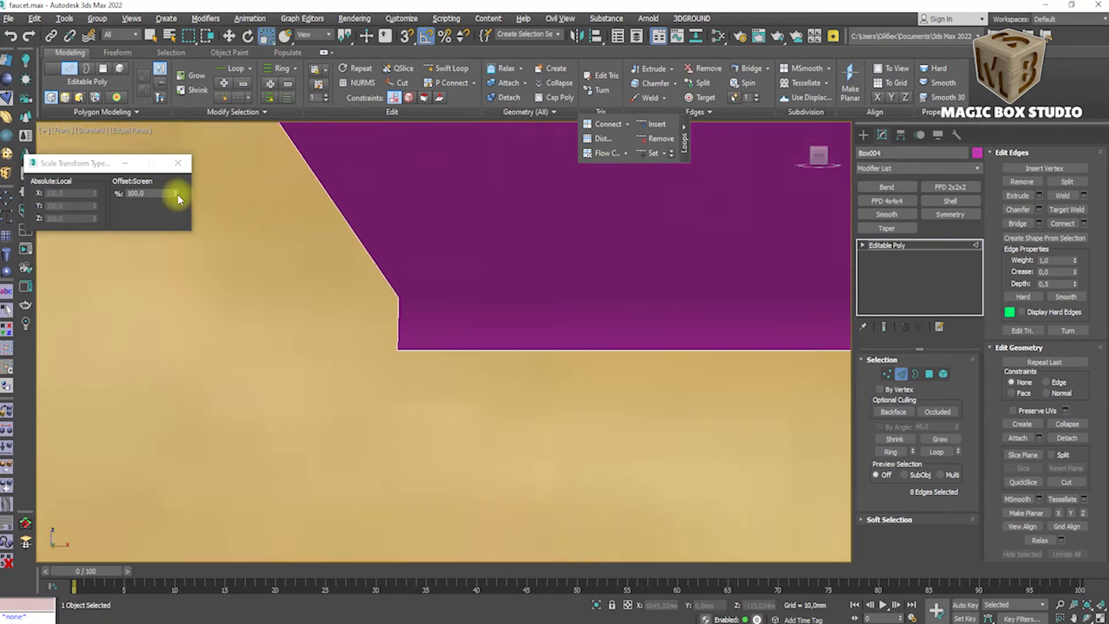
Add swift edge loops across the basin's side and near its base.
left_click(397, 294)
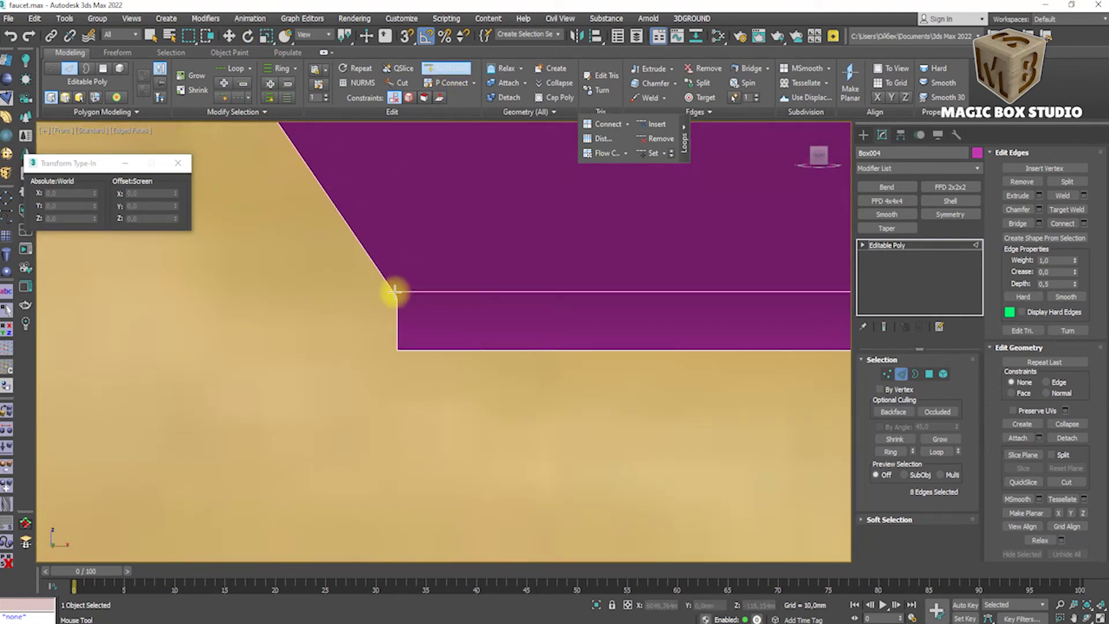
left_click(398, 348)
left_click(456, 74)
left_click(399, 334)
key("2")
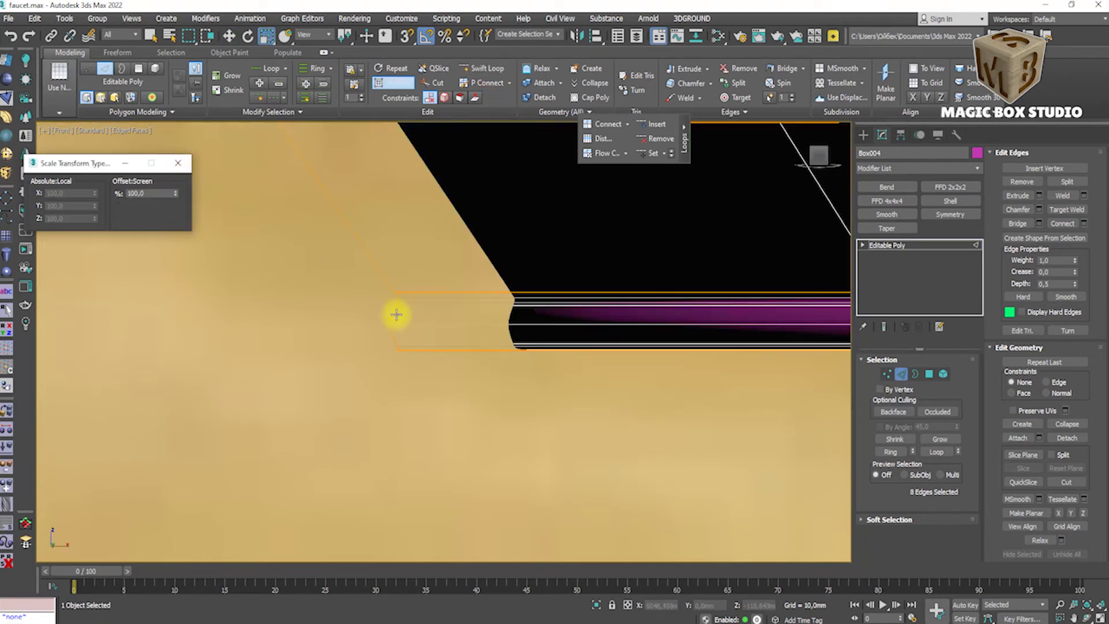
Turn on NURMS smoothing and select the basin's vertices for rescaling to about 95%.
key("ctrl+BackSpace")
scroll(455, 346, "down", 2)
scroll(693, 346, "down", 3)
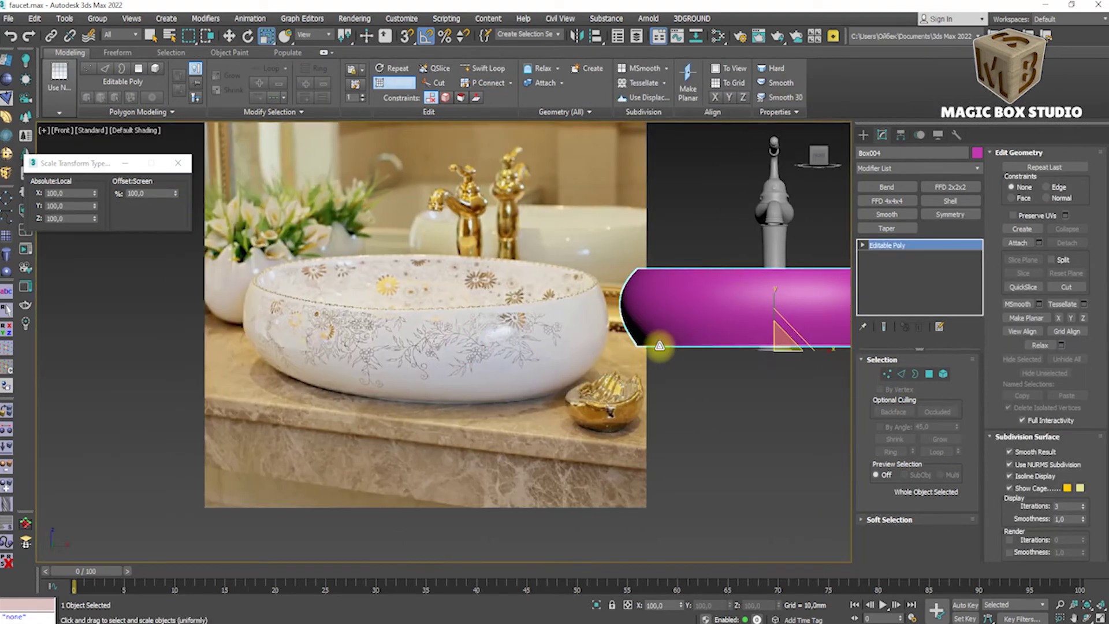
scroll(695, 341, "up", 3)
left_click(887, 374)
scroll(607, 339, "down", 3)
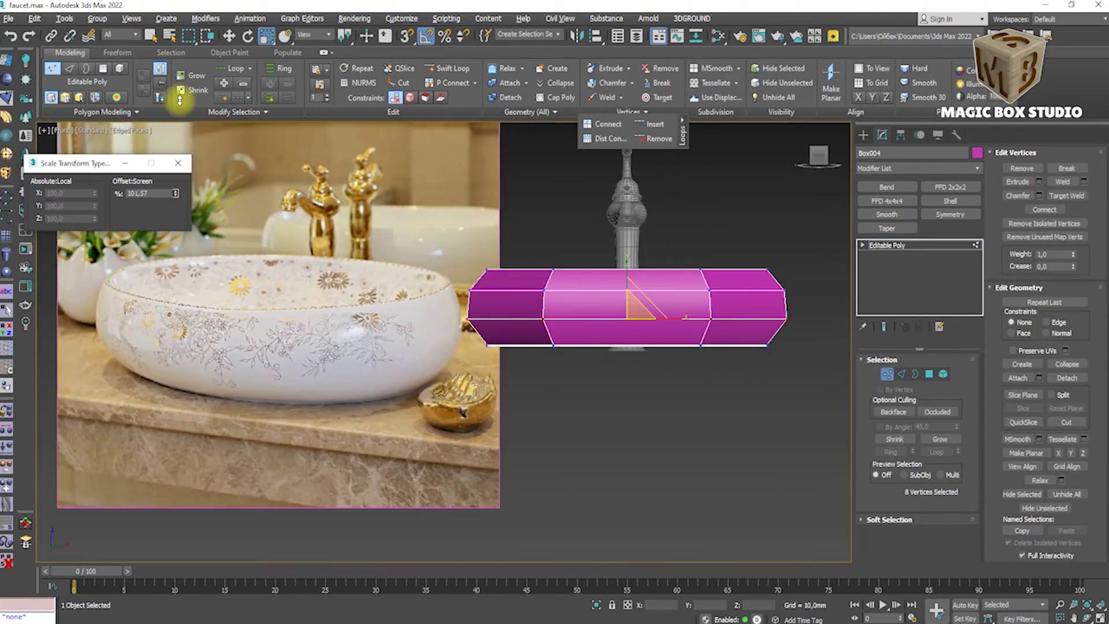
key("ctrl+BackSpace")
key("F4")
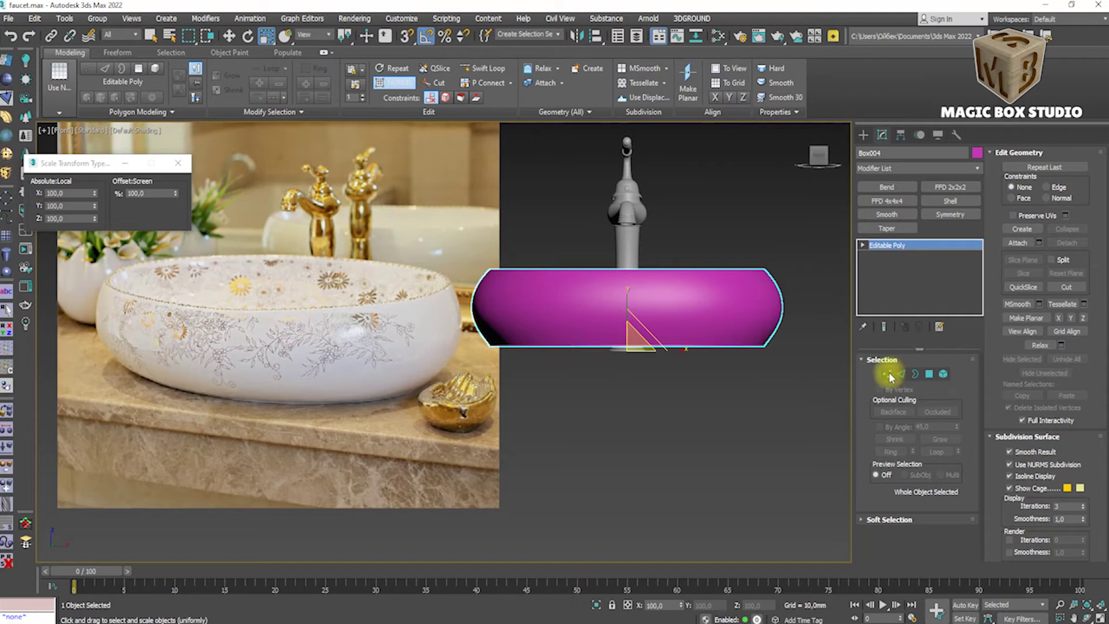
left_click_drag(457, 382, 807, 342)
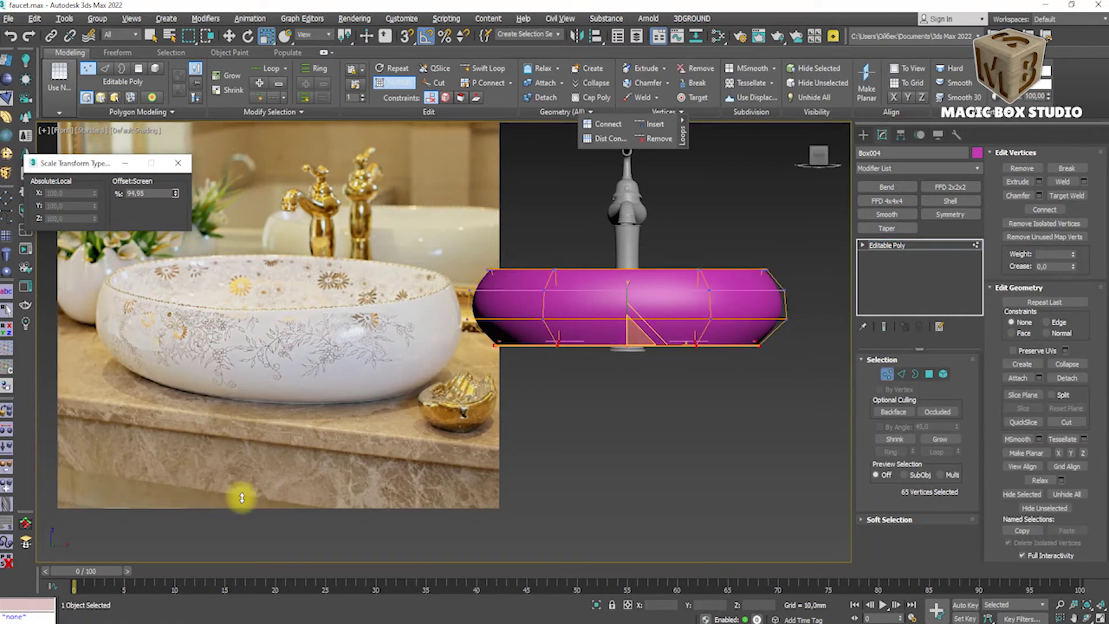
Isolate the basin with Alt+Q and orbit to view it at an angle.
scroll(549, 331, "up", 5)
key("F4")
left_click(489, 422)
scroll(482, 405, "down", 1)
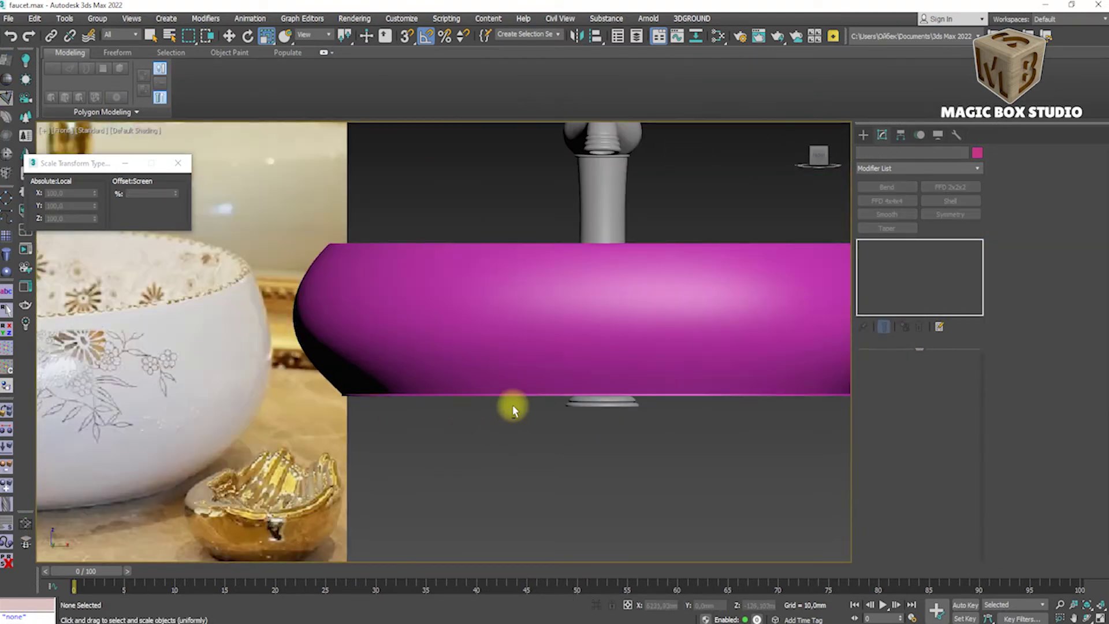
left_click(480, 389)
key("alt+q")
mouse_move(441, 404)
middle_mouse_down("alt")
mouse_move(440, 347)
mouse_move(277, 371)
mouse_move(494, 403)
middle_mouse_up("alt")
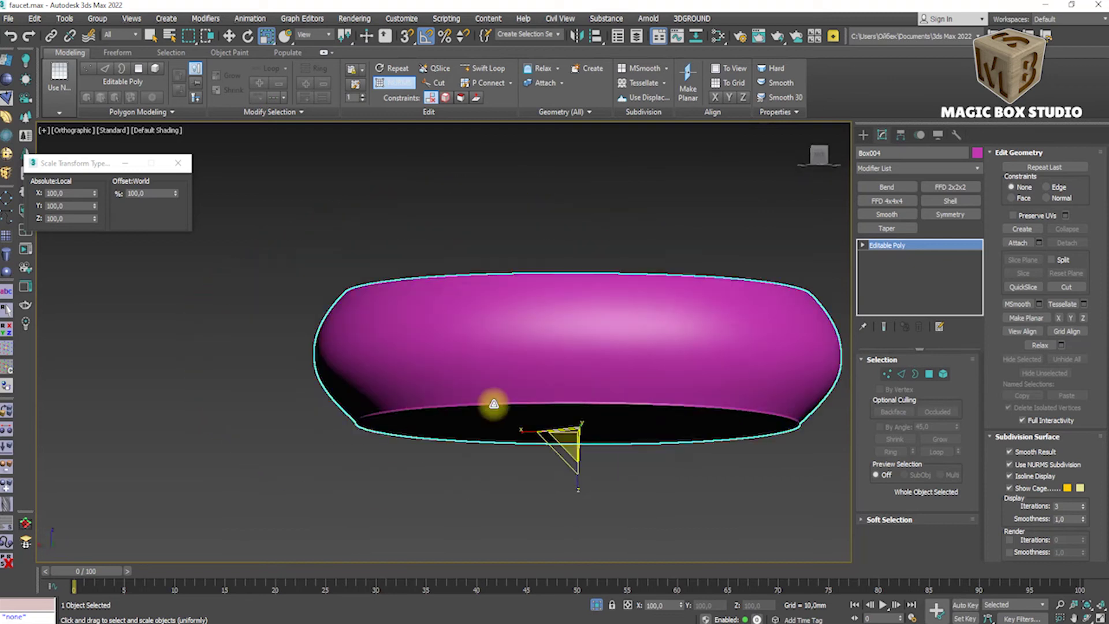
In Front view, select the basin's top edge loop and raise it.
key("f")
scroll(503, 408, "up", 5)
key("2")
key("F4")
left_click(372, 416)
key("ctrl+z")
key("w")
key("z")
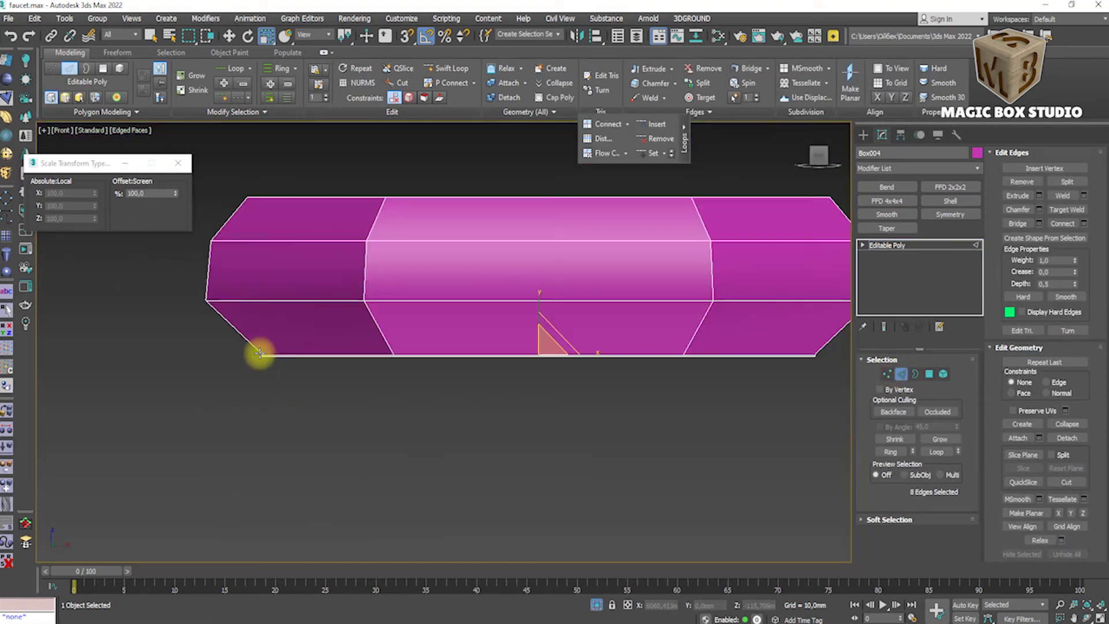
scroll(258, 354, "up", 5)
left_click_drag(185, 111, 208, 304)
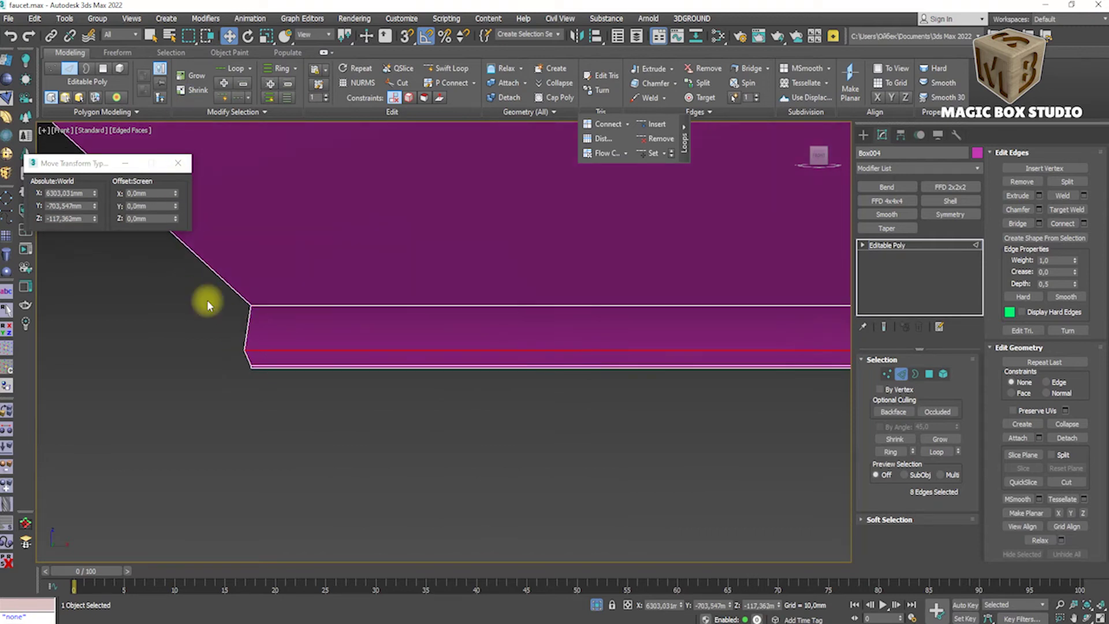
Try scaling the edge loop outward, undo the scale and move, and view the shaded bowl.
left_click_drag(174, 194, 184, 181)
key("ctrl+z")
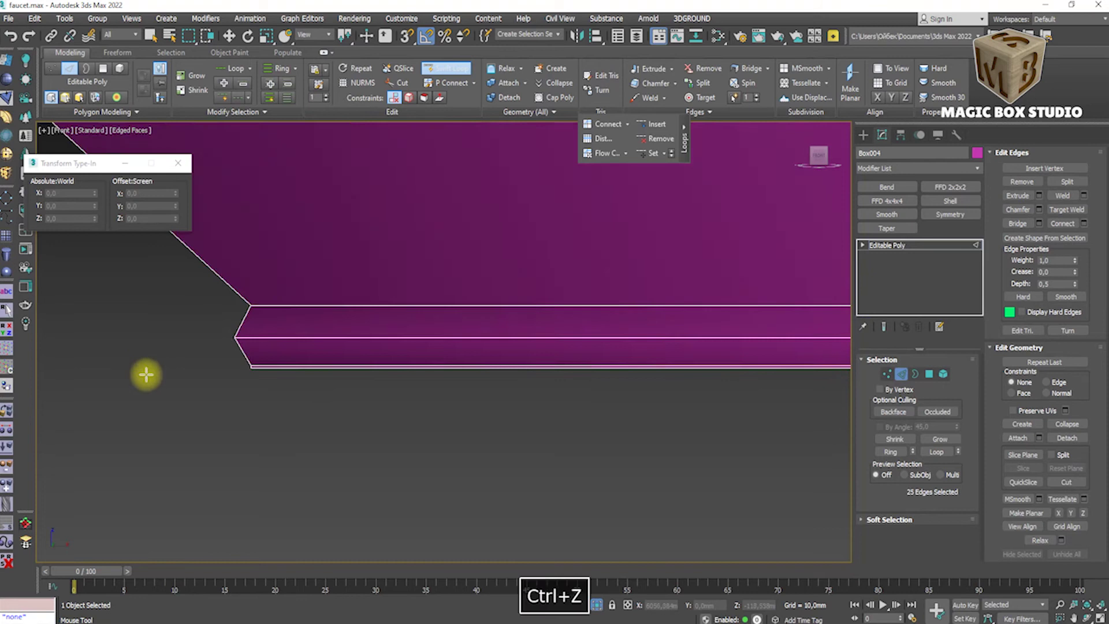
key("ctrl+z")
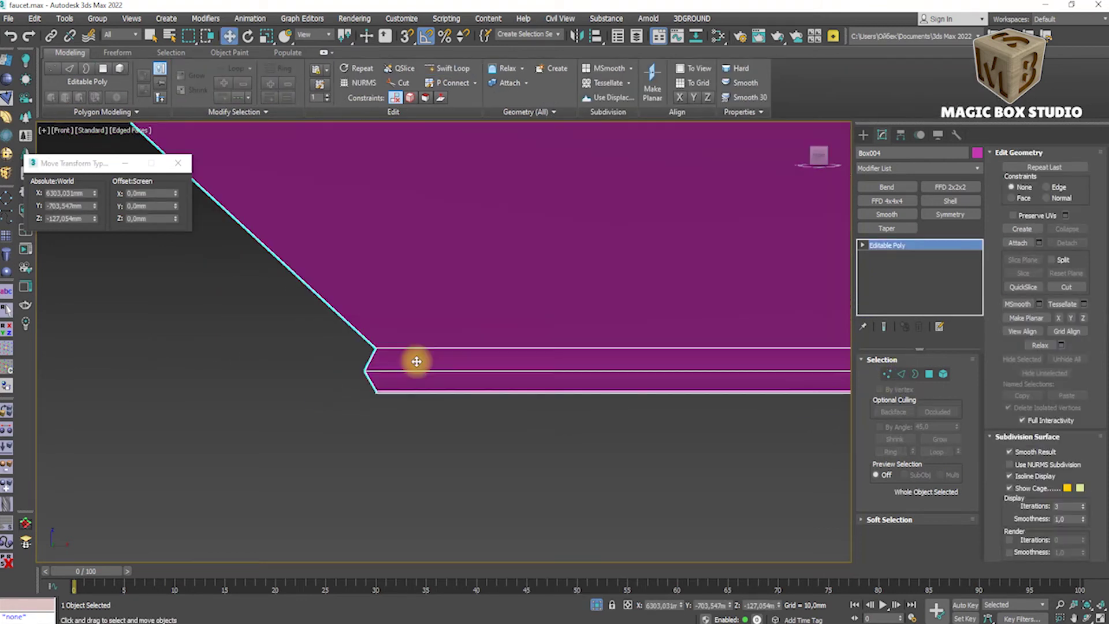
scroll(302, 377, "down", 3)
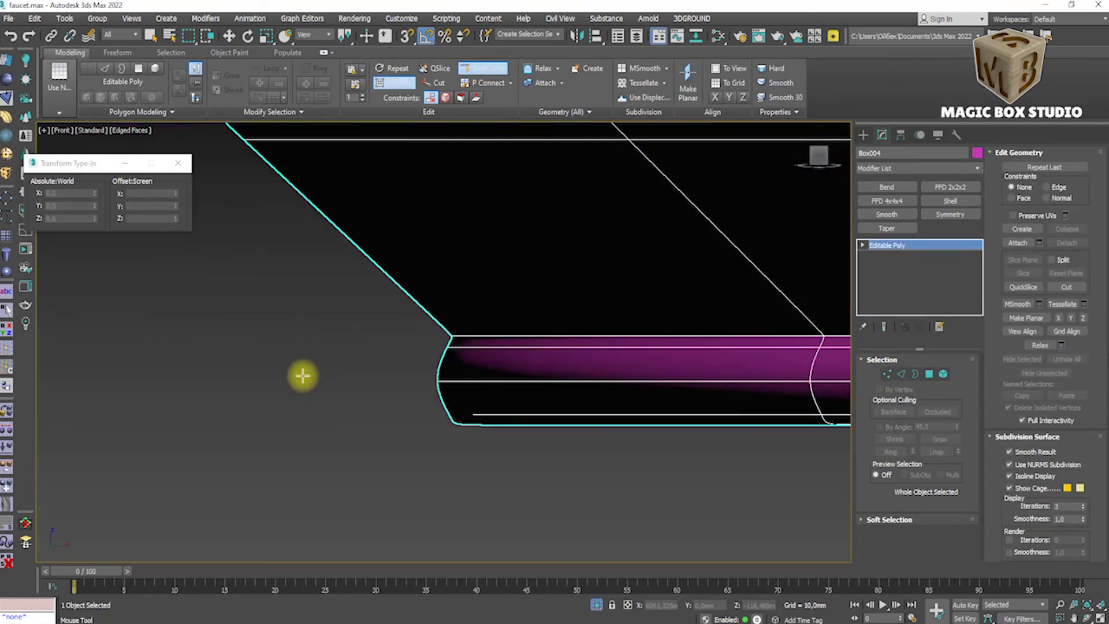
mouse_move(306, 379)
middle_mouse_down("alt")
mouse_move(451, 500)
mouse_move(632, 445)
middle_mouse_up("alt")
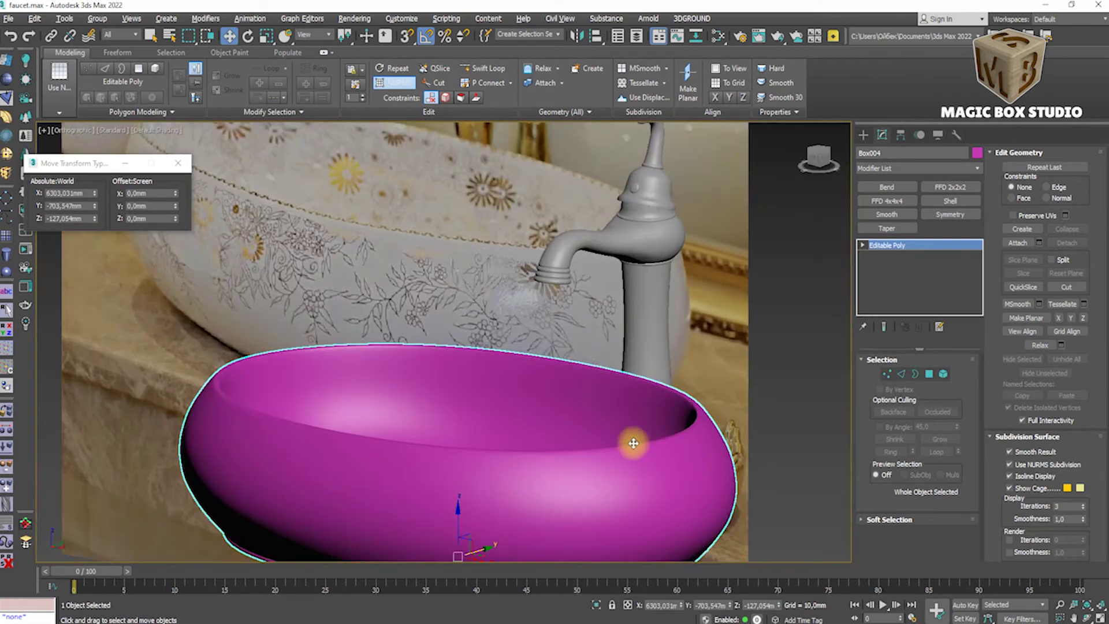
Try a snapped upward move of the bowl in Front view, then undo it.
key("f")
key("s")
mouse_move(512, 393)
left_mouse_down()
mouse_move(463, 306)
mouse_move(453, 355)
left_mouse_up()
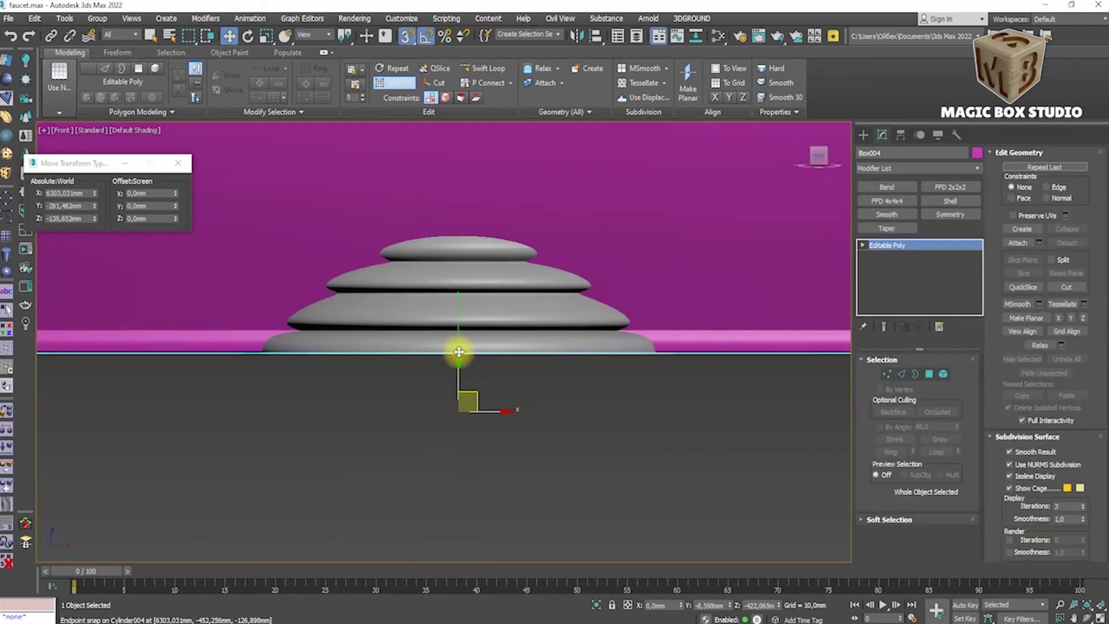
key("ctrl+z")
key("ctrl+z")
key("ctrl+z")
key("ctrl+z")
key("ctrl+z")
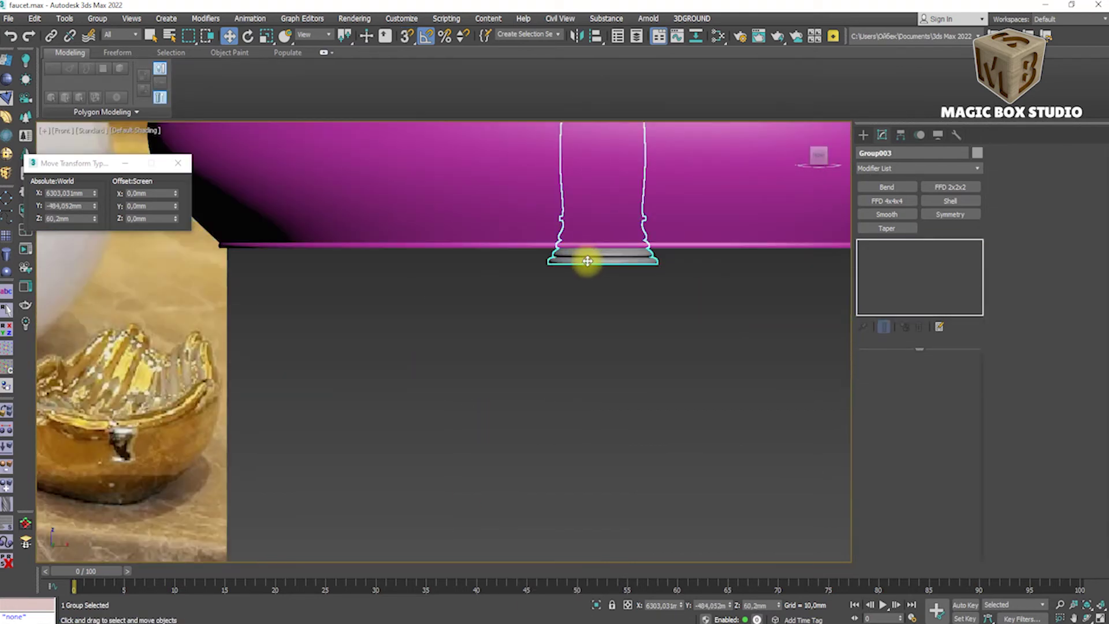
key("ctrl+z")
key("ctrl+z")
key("ctrl+z")
With Snaps on, move the magenta box Box004 onto the faucet base cylinder.
key("s")
left_click(629, 228)
scroll(629, 225, "up", 5)
mouse_move(631, 225)
left_mouse_down()
mouse_move(514, 280)
mouse_move(473, 275)
left_mouse_up()
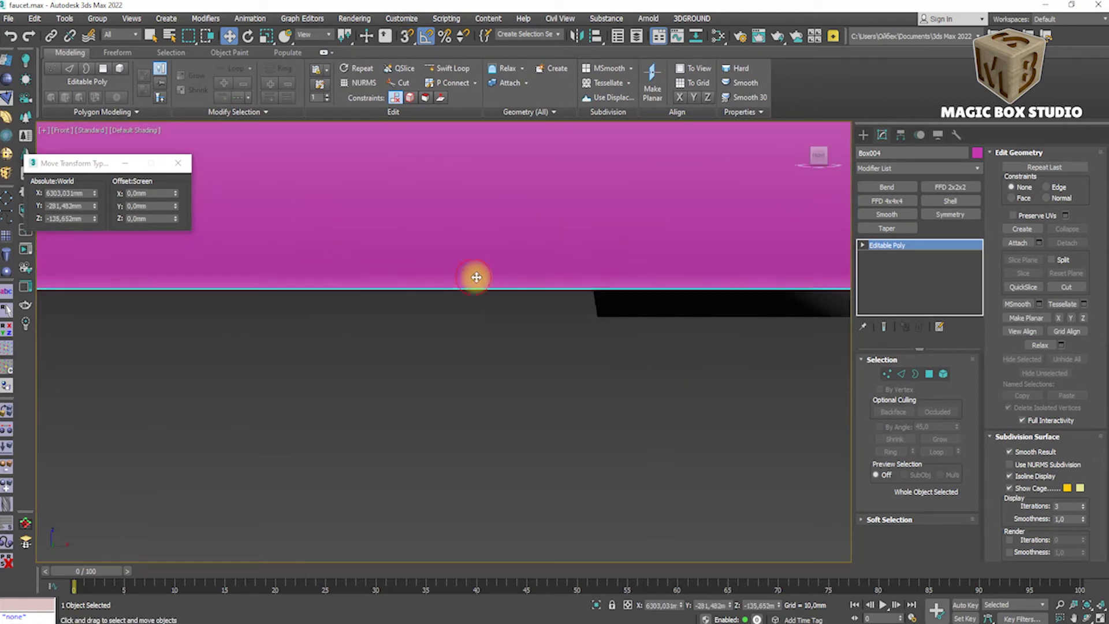
middle_click_drag(389, 421, 206, 224)
scroll(206, 224, "down", 3)
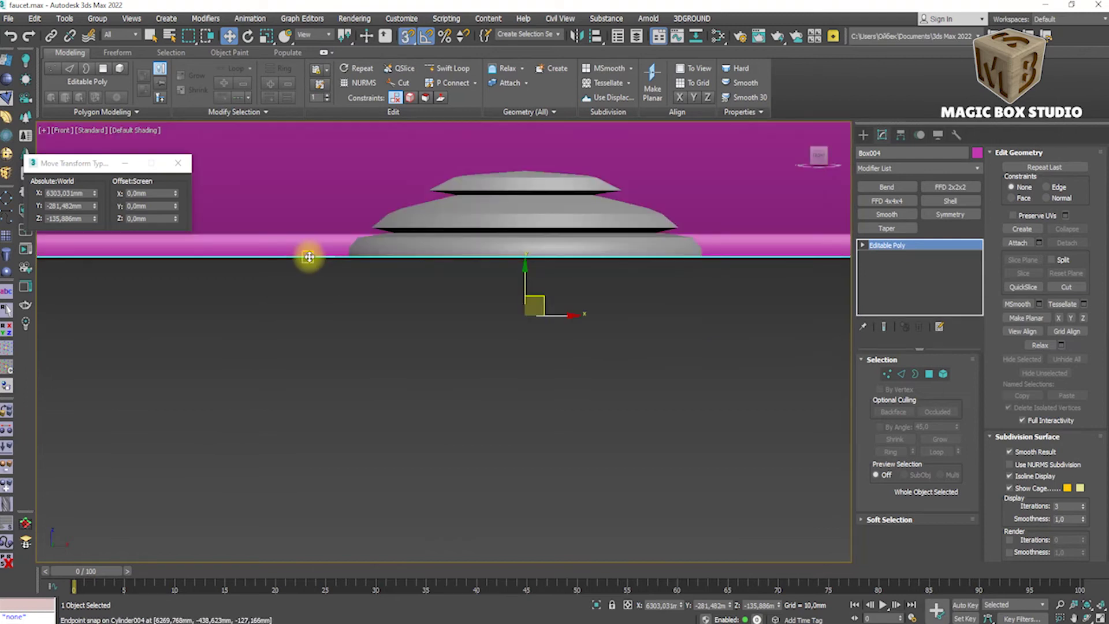
scroll(297, 268, "down", 3)
scroll(240, 272, "up", 4)
scroll(240, 272, "up", 3)
mouse_move(809, 254)
left_mouse_down()
mouse_move(327, 412)
mouse_move(431, 430)
left_mouse_up()
scroll(594, 287, "up", 3)
Align the box to Cylinder004 on the X and Z axes only.
key("F4")
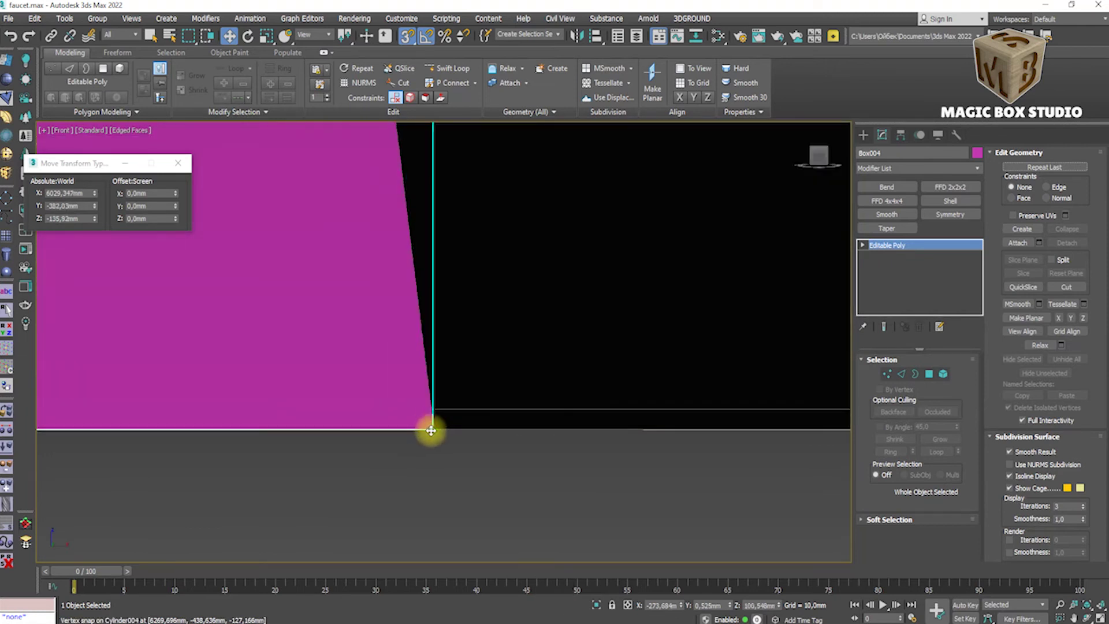
scroll(431, 431, "down", 5)
key("t")
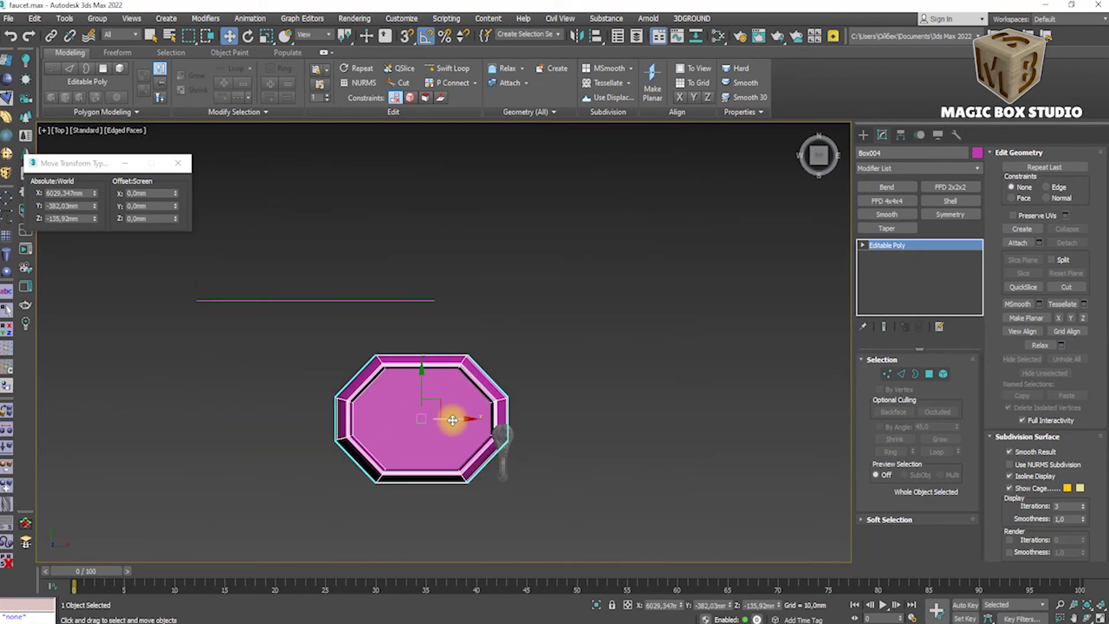
key("f")
scroll(463, 371, "down", 2)
key("alt+a")
left_click(510, 261)
left_click(668, 220)
left_click(707, 398)
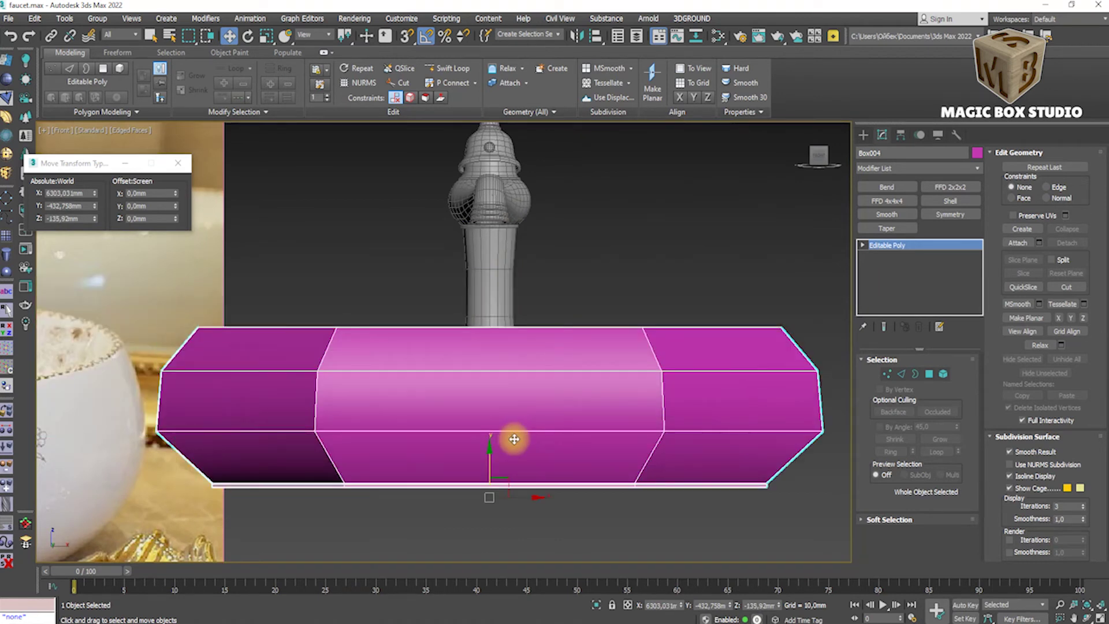
In Top view, slide the box along Y so it sits in front of the faucet.
key("t")
left_click_drag(446, 317, 441, 536)
mouse_move(442, 536)
middle_mouse_down("alt")
mouse_move(460, 426)
mouse_move(570, 363)
mouse_move(520, 475)
middle_mouse_up("alt")
key("p")
scroll(254, 310, "up", 5)
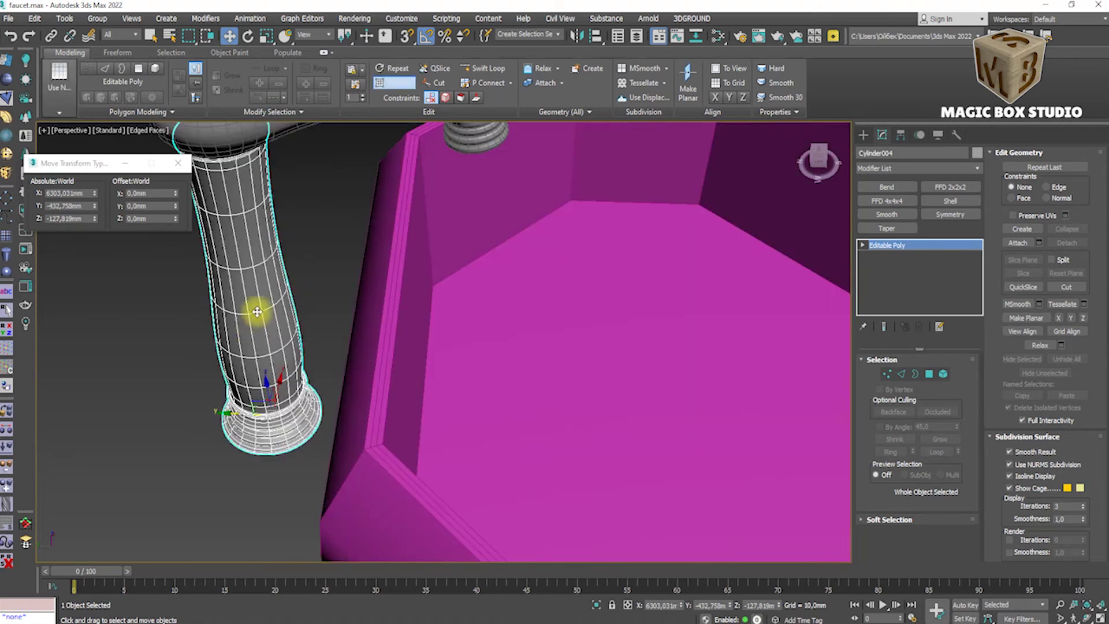
middle_click_drag(255, 310, 317, 265, "alt")
Select the faucet parts together with the basin and zoom in on them.
left_click(317, 264)
left_click(123, 26)
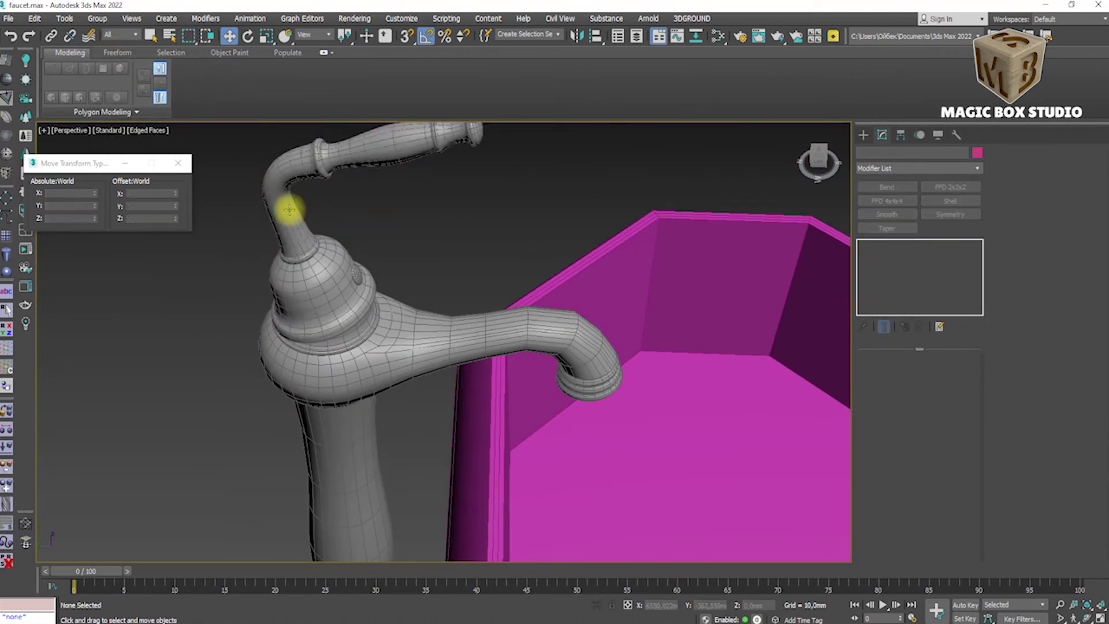
left_click(292, 268)
left_click(355, 272)
scroll(362, 283, "down", 8)
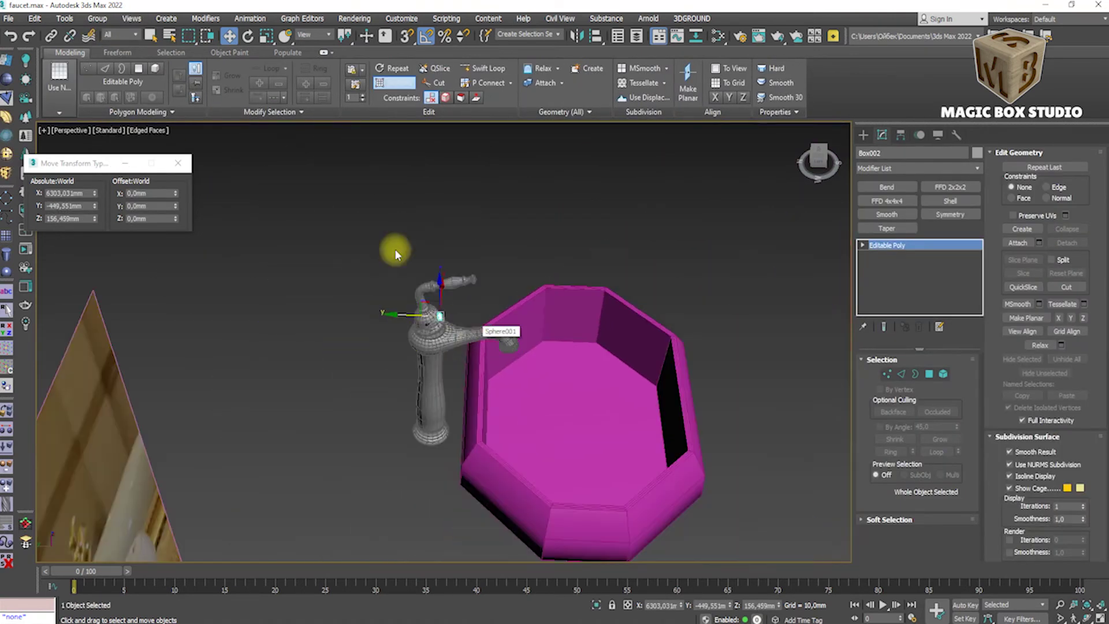
left_click(658, 412)
key("alt+z")
left_click_drag(304, 206, 474, 300)
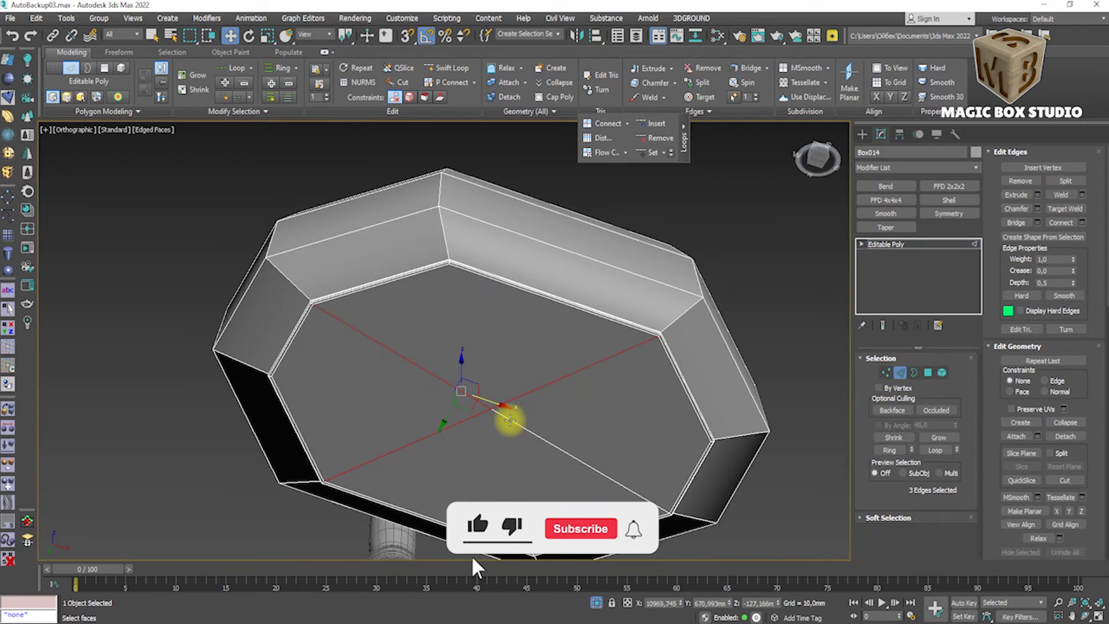
Select two edge rings on the basin's inner wall and connect them into new edge loops.
key("1")
key("alt+c")
scroll(575, 423, "up", 5)
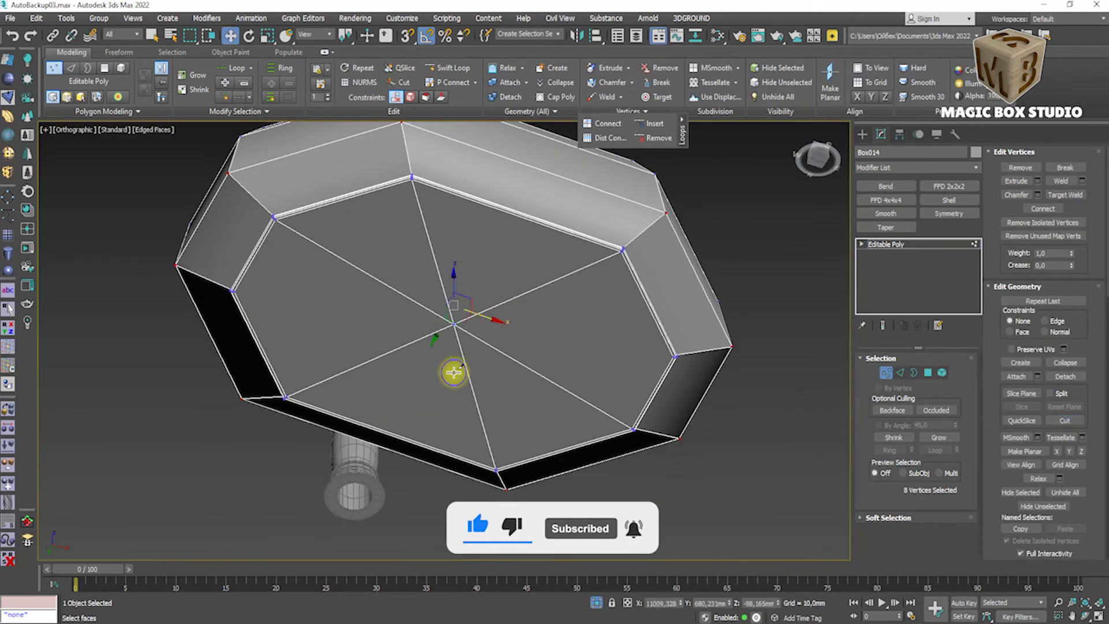
key("2")
left_click(543, 228)
left_click(887, 450)
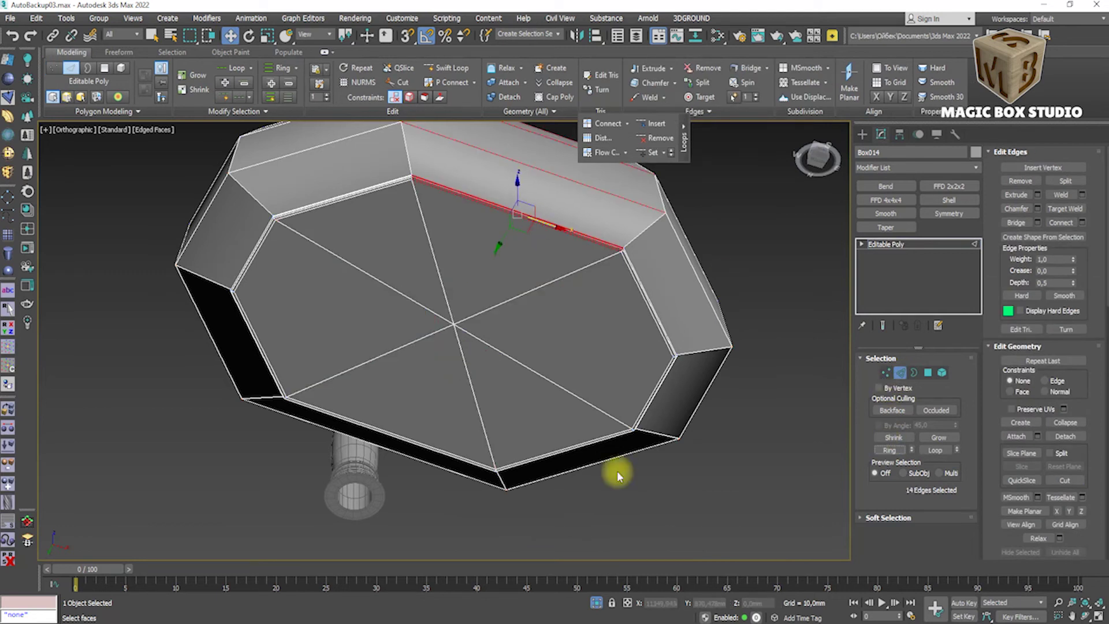
mouse_move(843, 426)
middle_mouse_down("alt")
mouse_move(535, 396)
mouse_move(458, 441)
mouse_move(594, 428)
mouse_move(460, 349)
middle_mouse_up("alt")
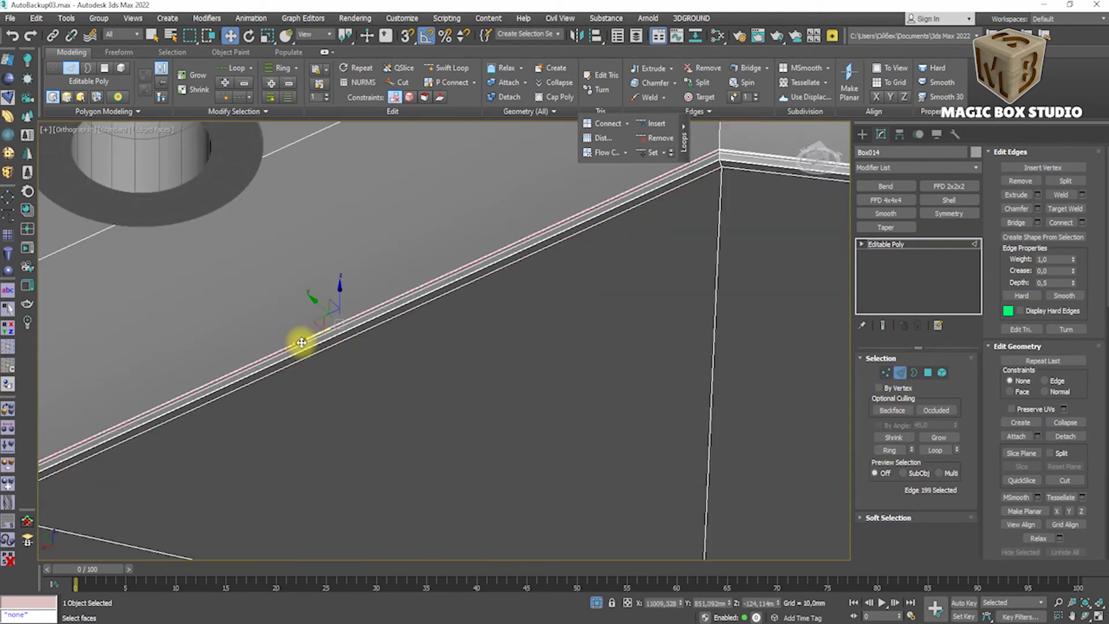
left_click(296, 342, "ctrl")
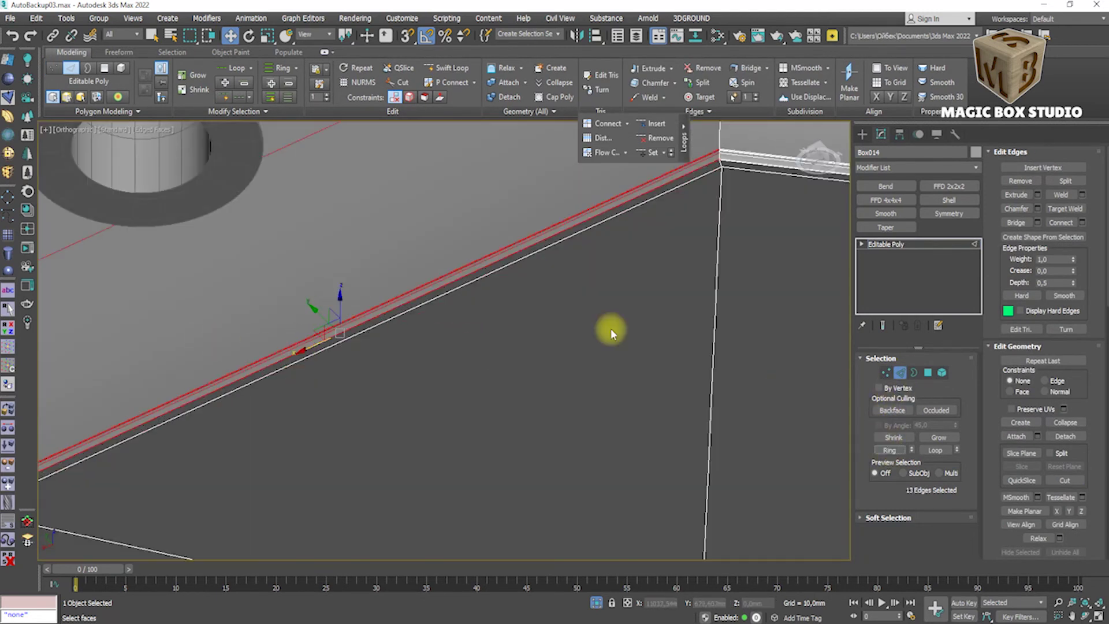
left_click(891, 450)
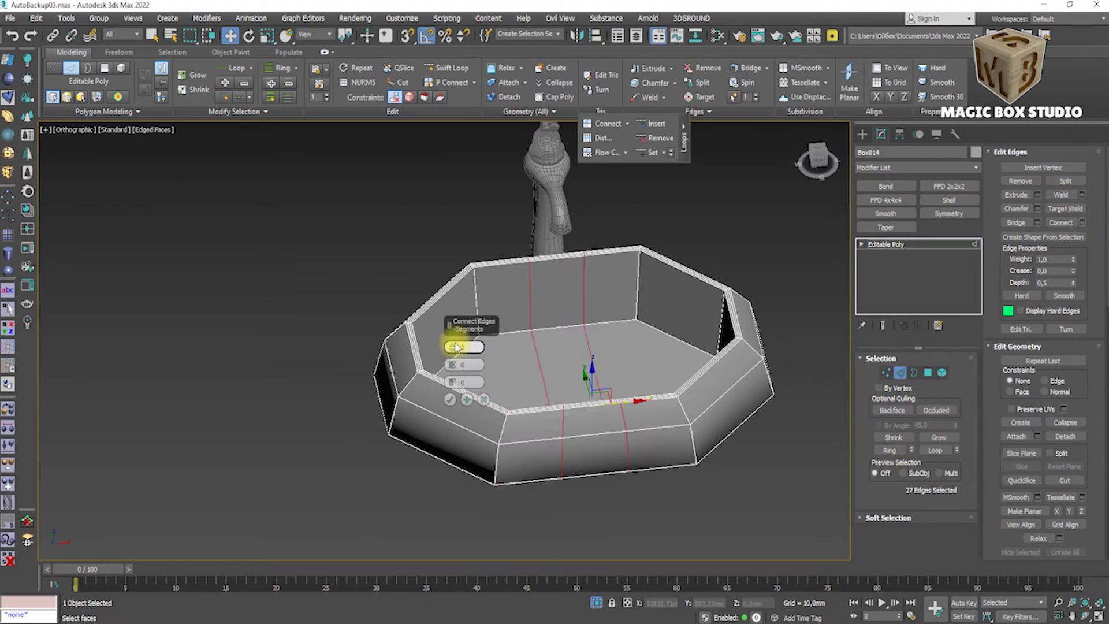
key("t")
In Vertex mode, use Cut to add edges radiating from the floor centre, viewed from Top.
key("1")
left_click(398, 82)
mouse_move(381, 150)
middle_mouse_down("alt")
mouse_move(372, 218)
mouse_move(379, 198)
mouse_move(355, 234)
middle_mouse_up("alt")
key("t")
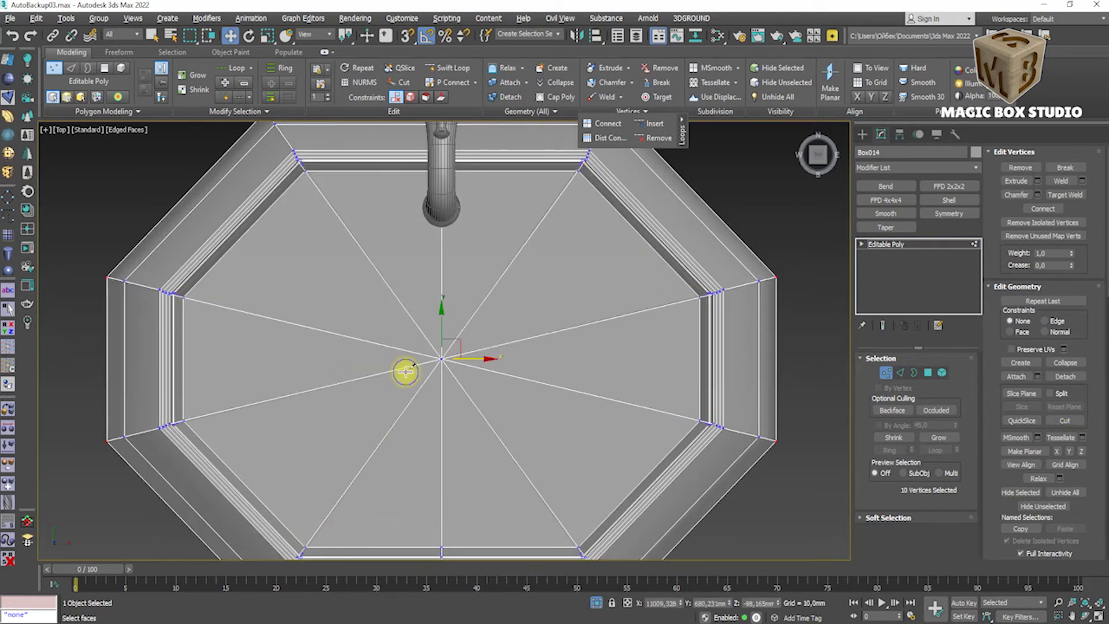
Switch to a see-through top view and select an edge of the basin floor.
key("2")
middle_click_drag(478, 314, 470, 191, "alt")
key("t")
key("alt+x")
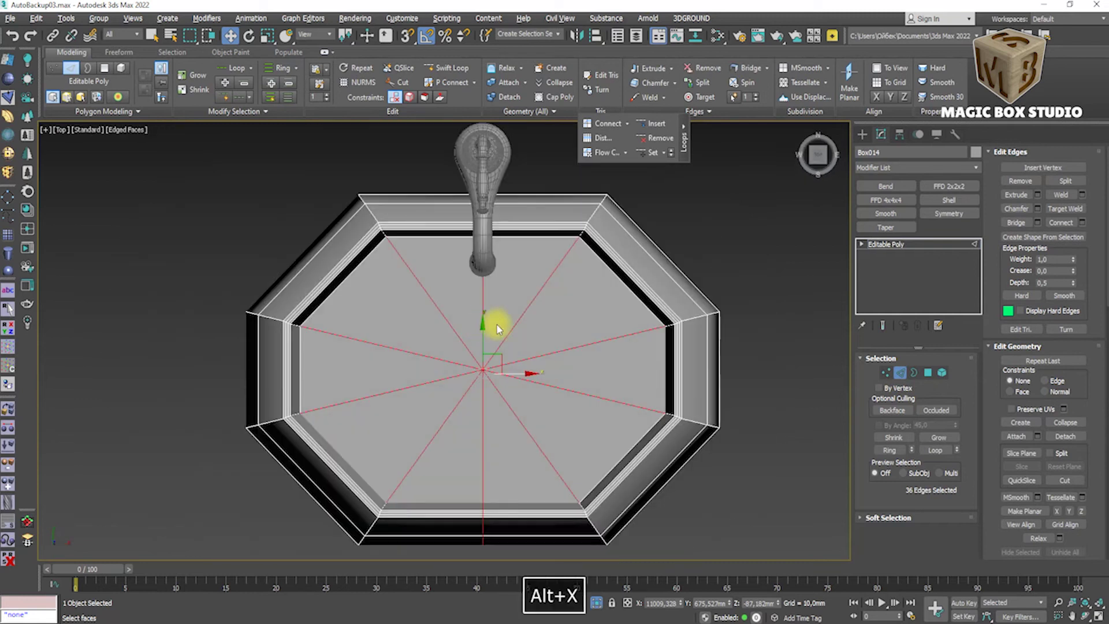
scroll(478, 317, "up", 2)
left_click(537, 289)
mouse_move(421, 410)
middle_mouse_down("alt")
mouse_move(440, 277)
mouse_move(668, 384)
middle_mouse_up("alt")
Cut a new radial edge across the basin floor to its rim.
key("1")
key("alt+c")
scroll(439, 341, "up", 5)
left_click(390, 243)
scroll(465, 434, "up", 3)
key("ctrl+z")
scroll(495, 498, "up", 2)
scroll(491, 450, "down", 3)
scroll(512, 371, "up", 3)
scroll(518, 373, "up", 2)
left_click(518, 373)
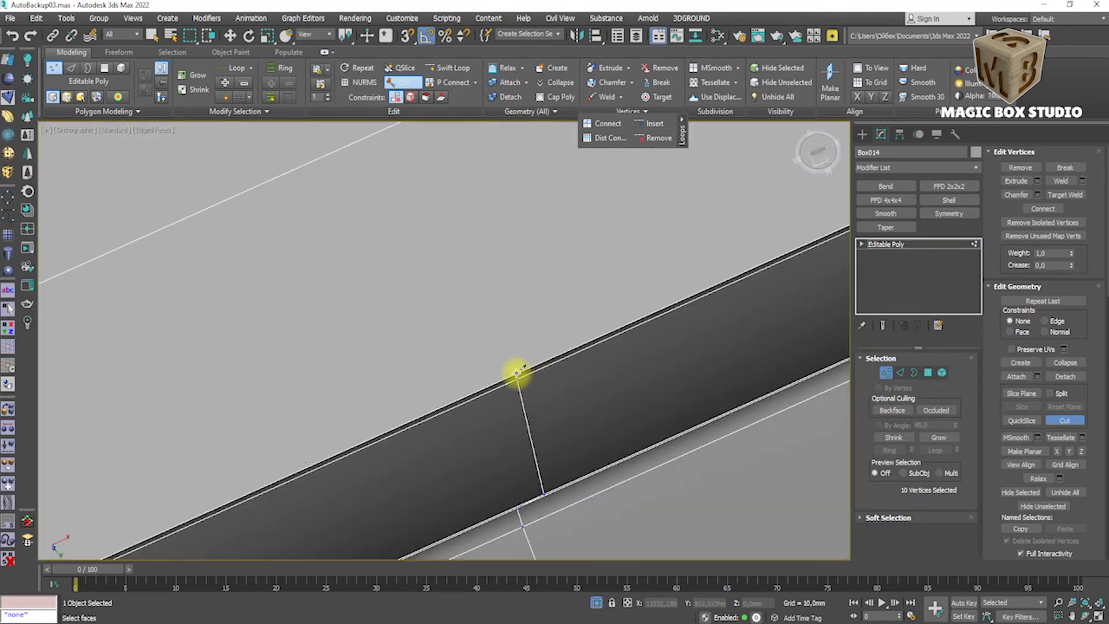
scroll(517, 372, "down", 3)
scroll(560, 193, "up", 3)
Pan over the rest of the floor and start cutting another radial edge.
key("2")
scroll(512, 366, "down", 2)
mouse_move(512, 367)
middle_mouse_down()
mouse_move(710, 399)
mouse_move(614, 280)
middle_mouse_up()
key("1")
key("alt+c")
scroll(688, 228, "up", 1)
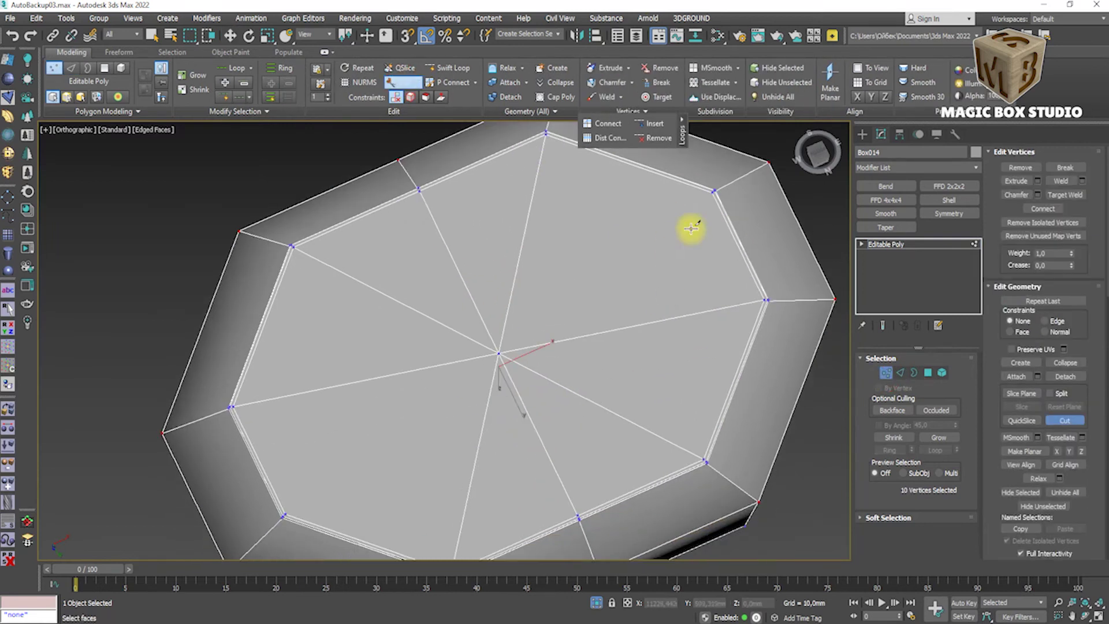
scroll(644, 296, "up", 3)
scroll(367, 489, "up", 3)
Select the radial floor edges and Connect them into an octagonal edge ring.
key("2")
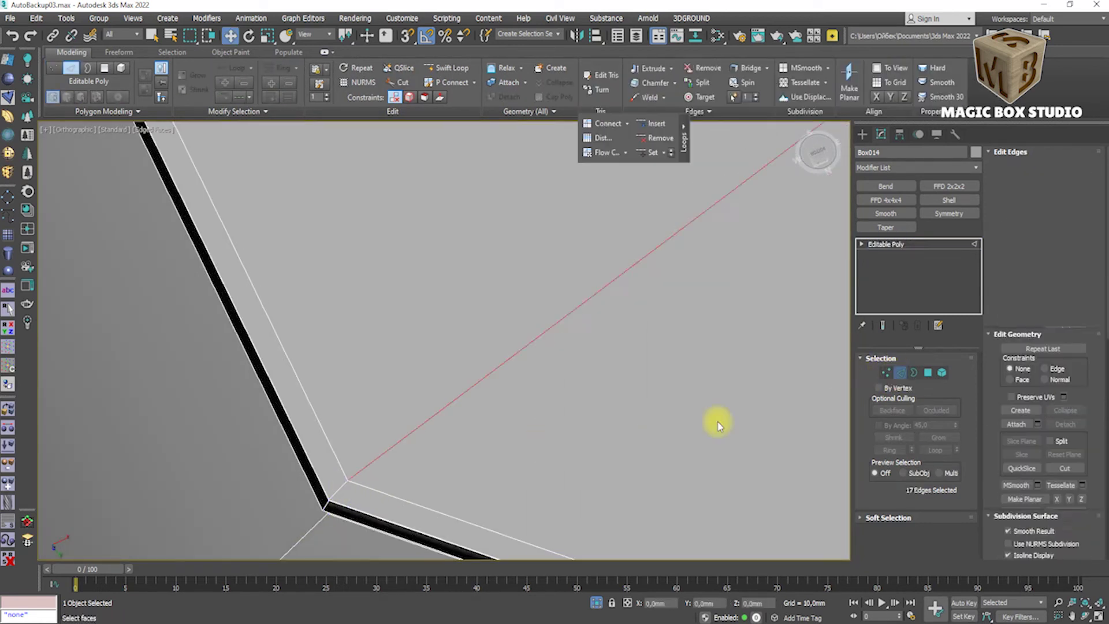
scroll(663, 373, "down", 5)
left_click(554, 325, "ctrl")
key("f")
key("t")
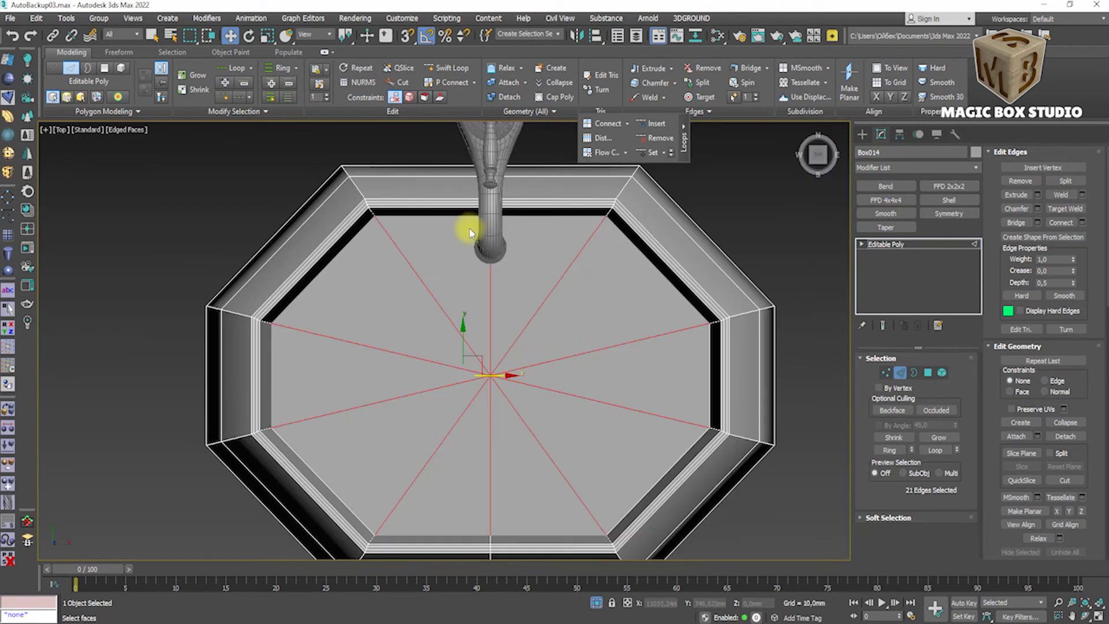
left_click(1083, 224)
key("alt+x")
left_click(451, 412)
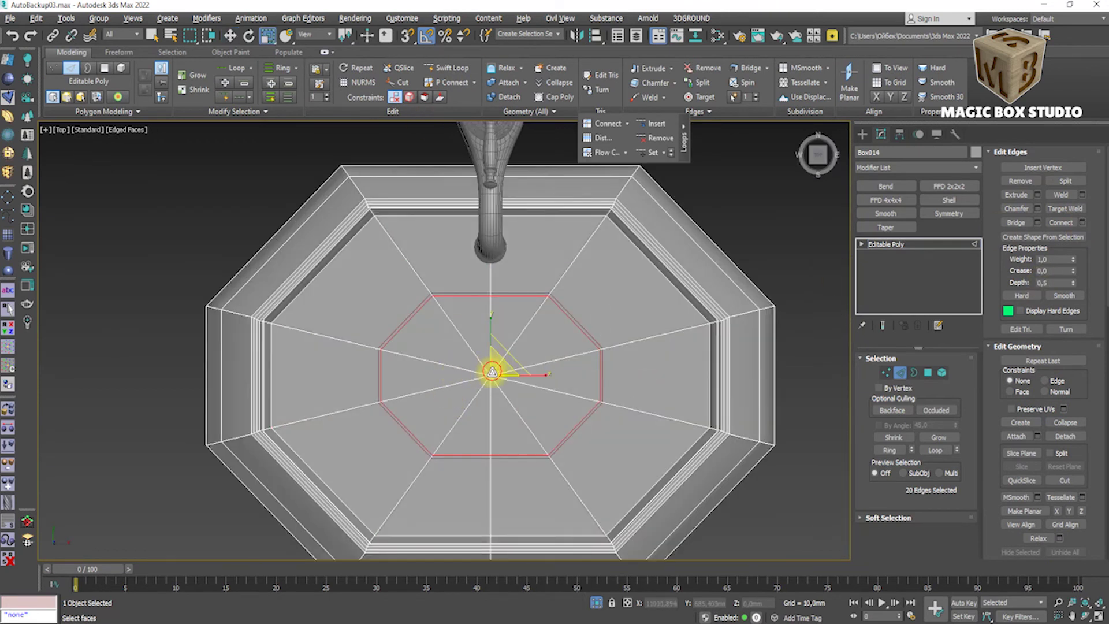
Scale the inner octagon's vertices down tightly around the floor centre.
key("1")
middle_click_drag(548, 369, 497, 361)
left_click_drag(437, 327, 438, 317)
left_click_drag(343, 287, 519, 404, "ctrl")
left_click_drag(445, 368, 450, 421)
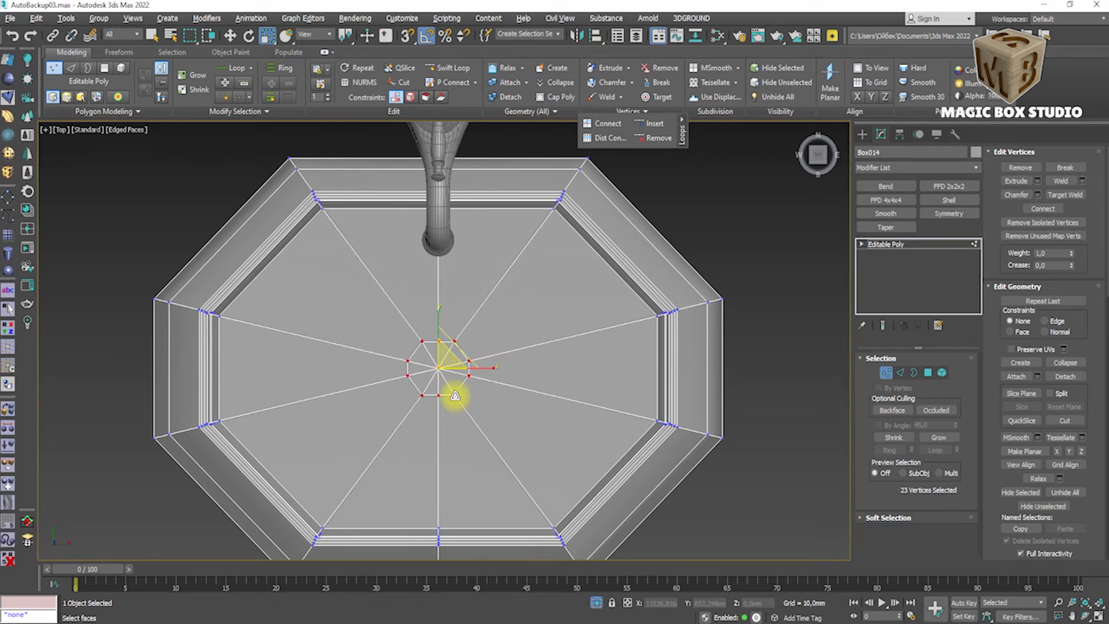
Draw an 18-sided cylinder, about 11.6 mm radius, at the floor centre.
left_click(863, 134)
left_click(885, 243)
left_click_drag(438, 365, 467, 365)
Set the cylinder radius to 35 and make it see-through in top view.
left_click(880, 134)
double_click(939, 374)
type("35mm")
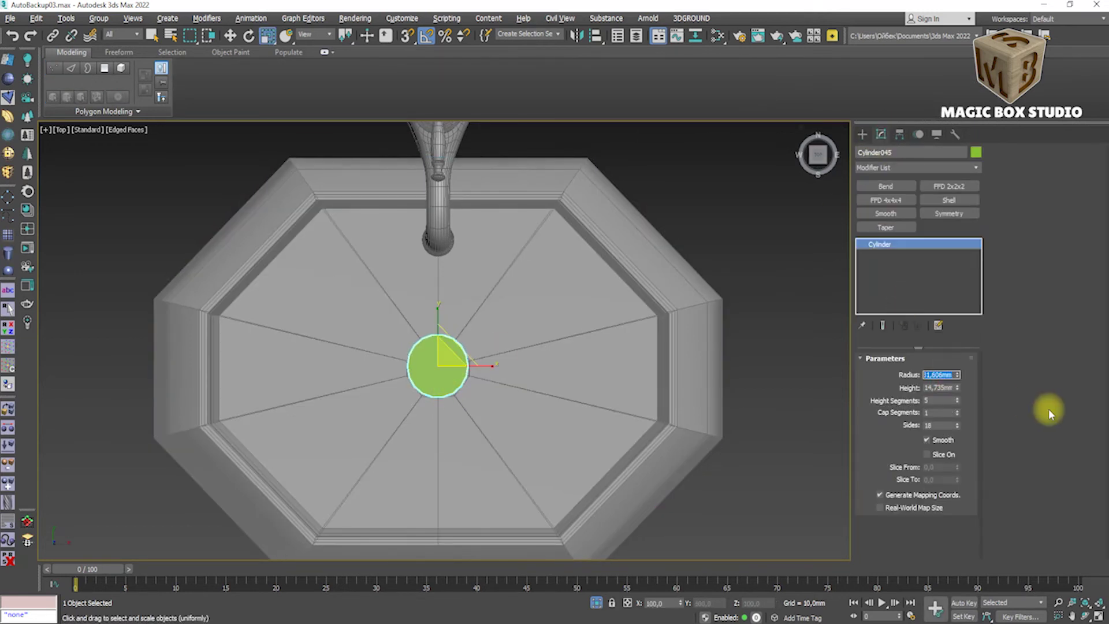
key("Return")
scroll(453, 360, "up", 5)
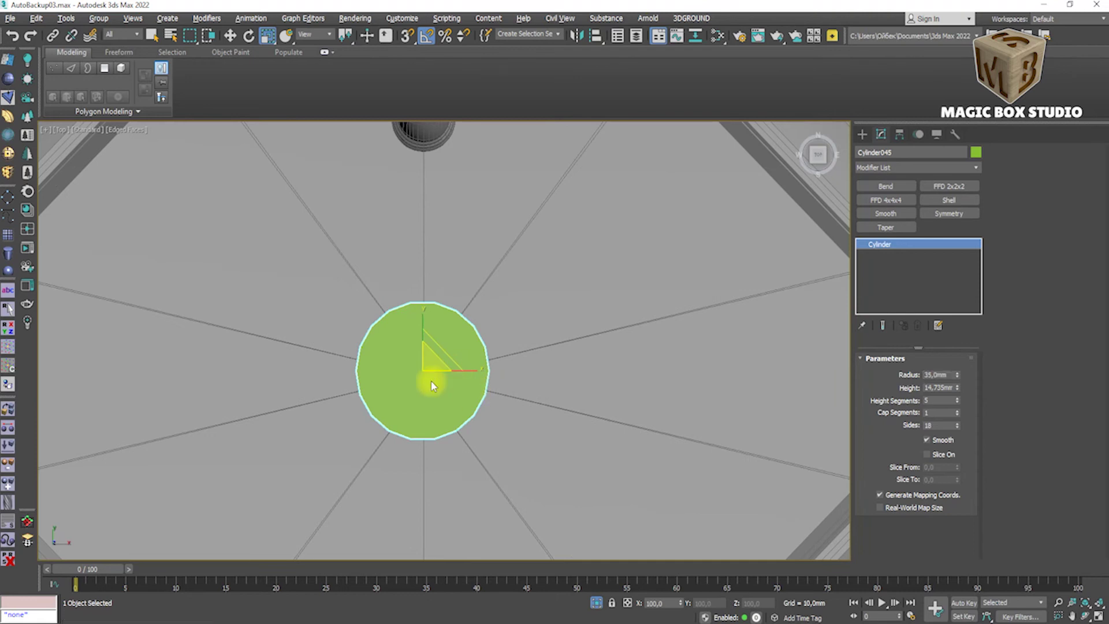
key("f")
key("w")
key("alt+x")
key("t")
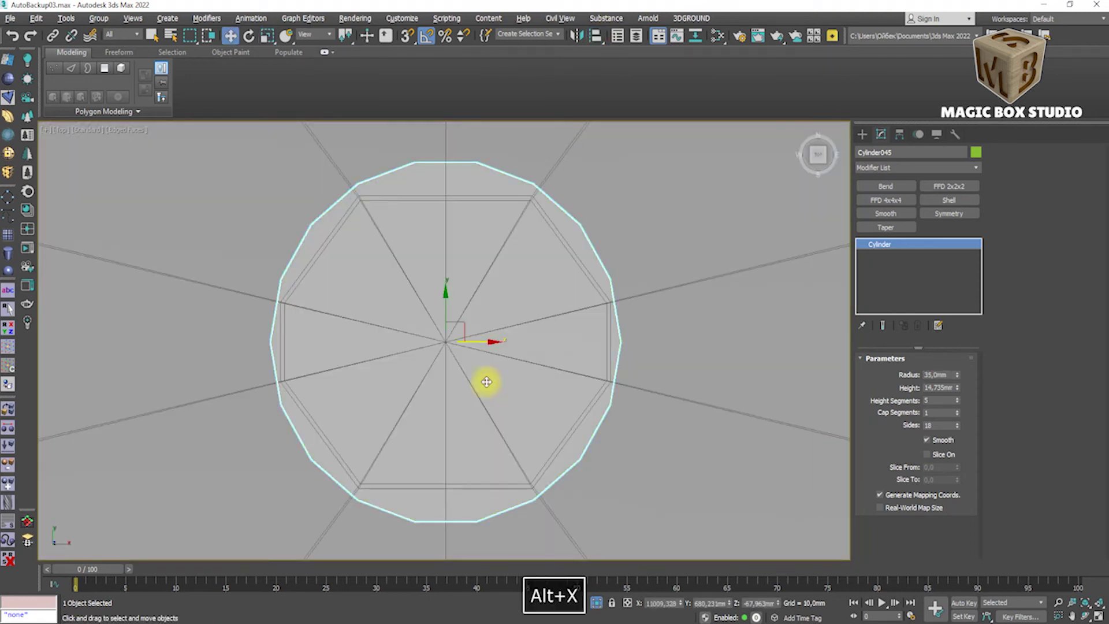
Select the basin's centre-ring vertices and reshape the ring to match the cylinder outline.
left_click(486, 381)
key("1")
left_click_drag(215, 172, 646, 510)
left_click_drag(450, 337, 453, 336)
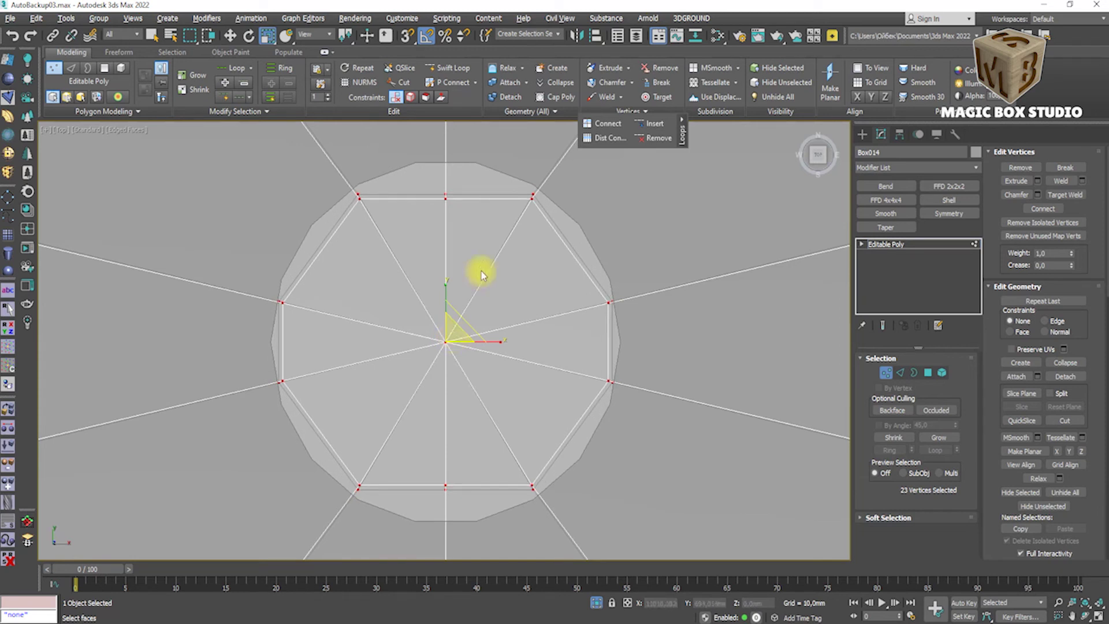
left_click_drag(541, 527, 540, 526)
left_click_drag(446, 292, 447, 293)
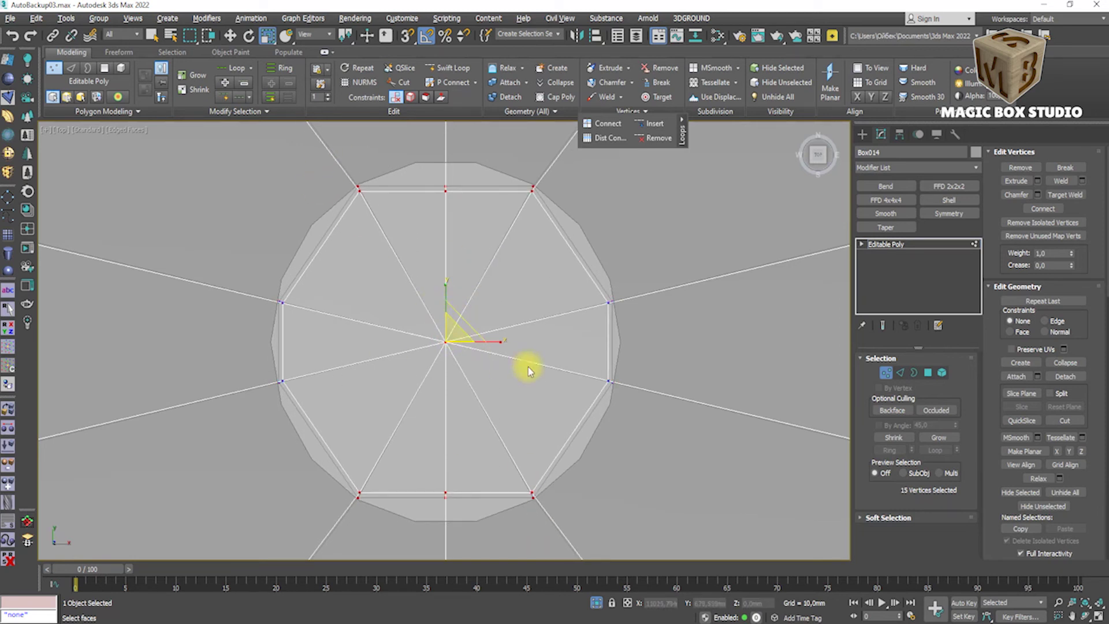
left_click_drag(460, 187, 466, 515)
left_click_drag(447, 312, 447, 293)
key("ctrl+z")
left_click_drag(466, 350, 493, 339)
Squash the side vertices toward the centre, then widen them in the Scale Transform Type-In.
scroll(493, 339, "down", 4)
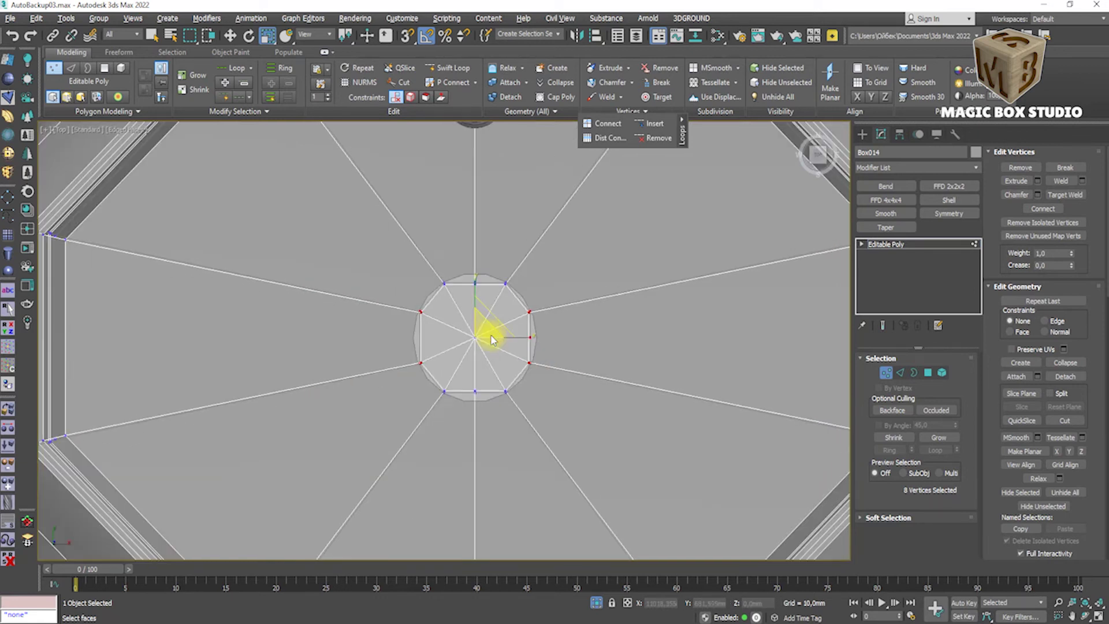
scroll(492, 339, "up", 2)
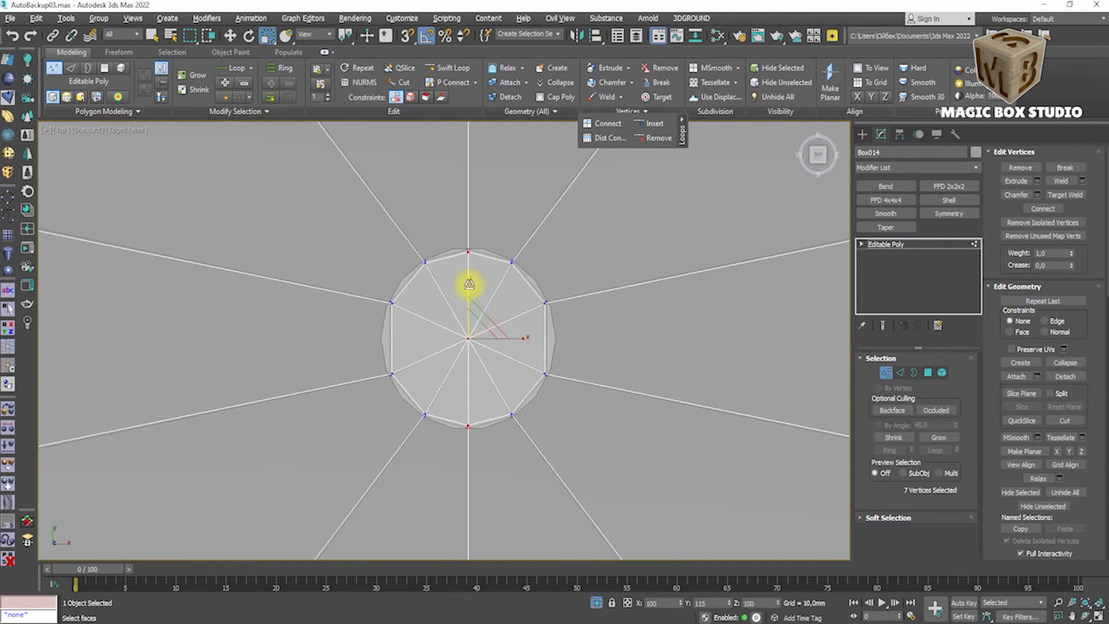
left_click_drag(468, 285, 467, 293)
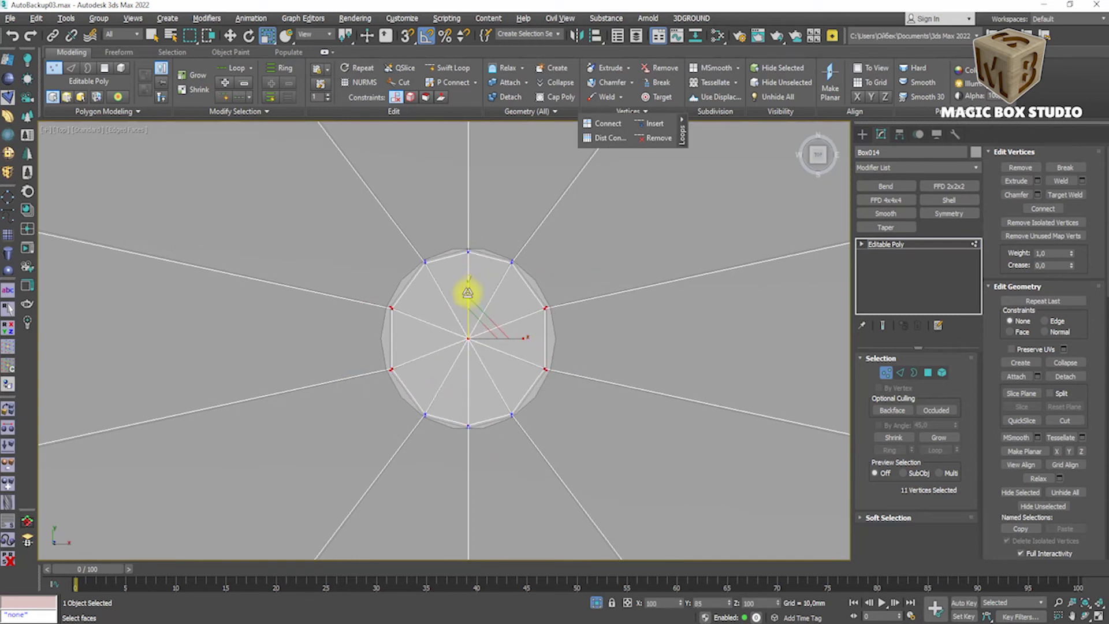
scroll(518, 336, "up", 6)
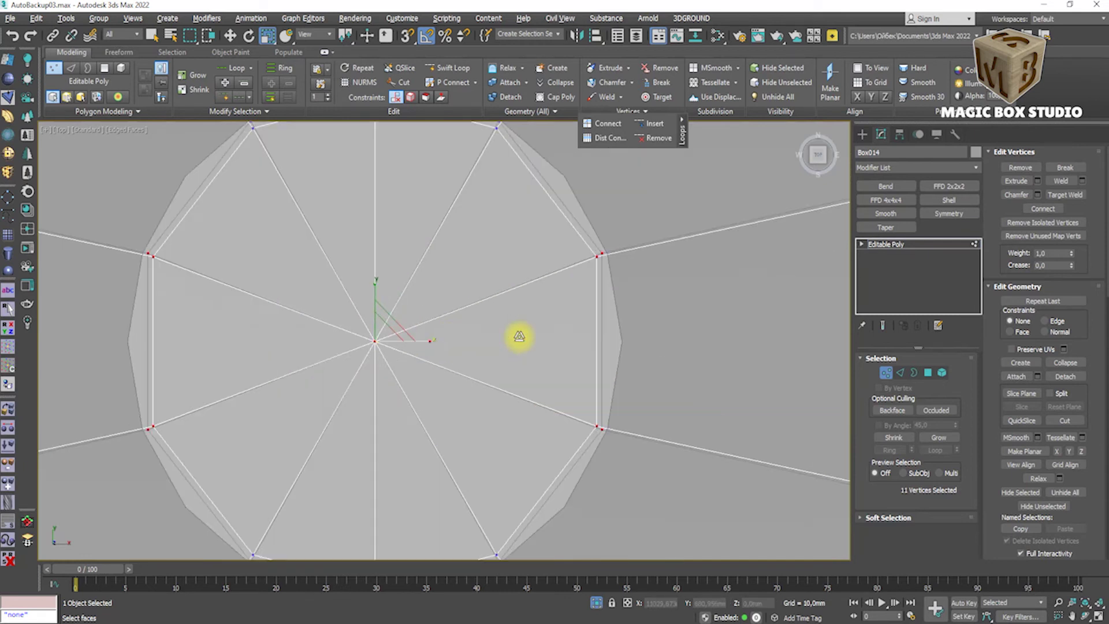
right_click(268, 38)
left_click_drag(177, 192, 183, 104)
middle_click_drag(265, 204, 263, 218)
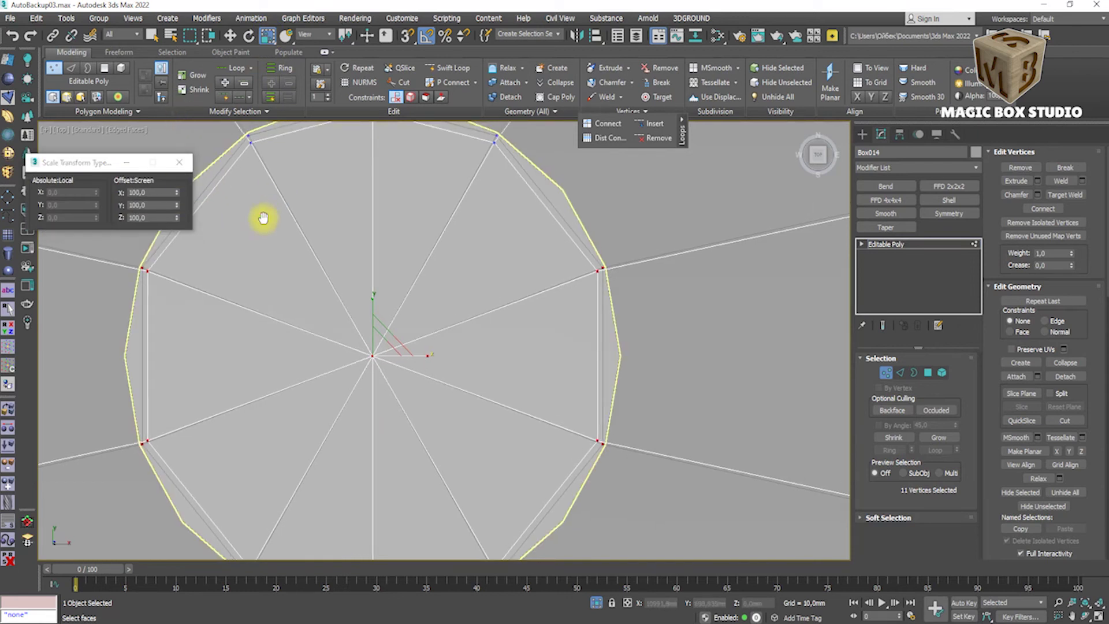
left_click_drag(178, 191, 178, 110)
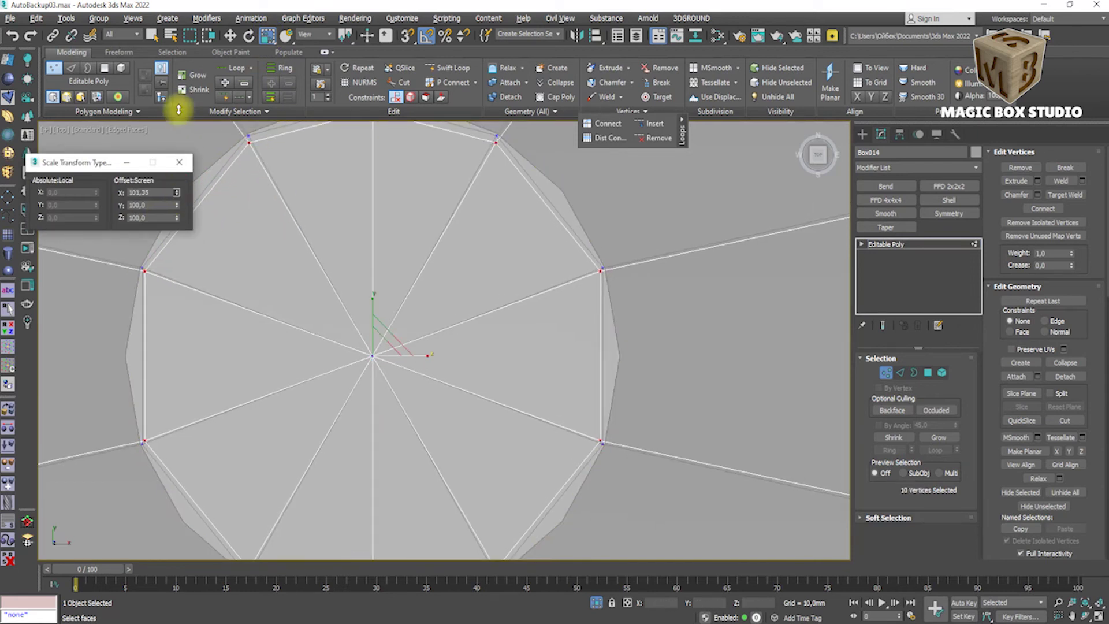
Fine-tune the vertices' vertical scale so the centre ring becomes evenly round.
left_click_drag(181, 172, 196, 32)
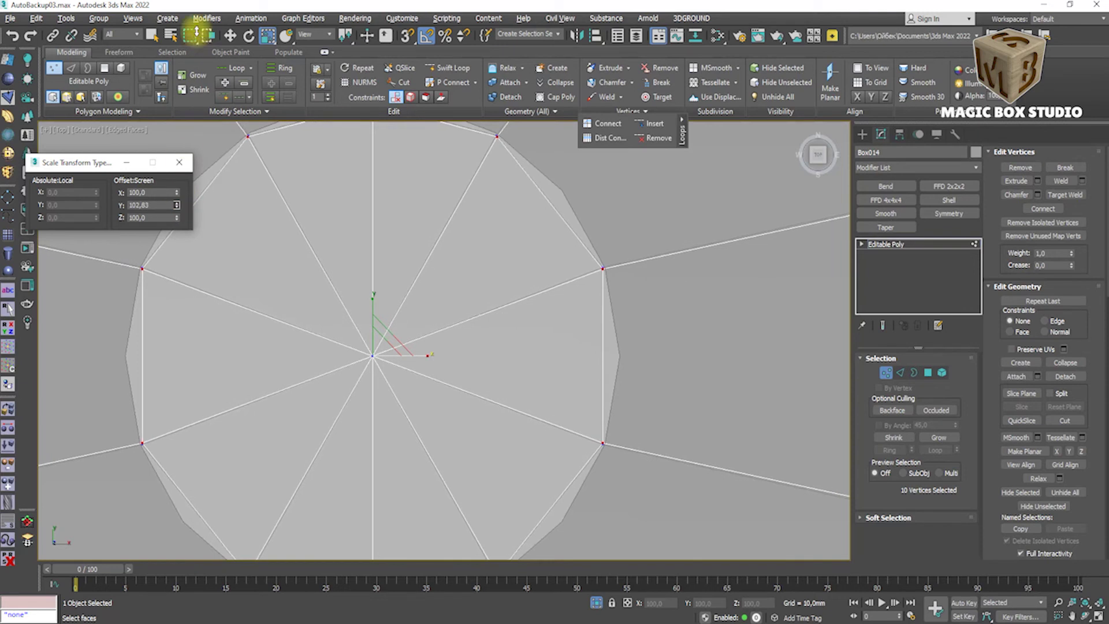
scroll(135, 319, "up", 5)
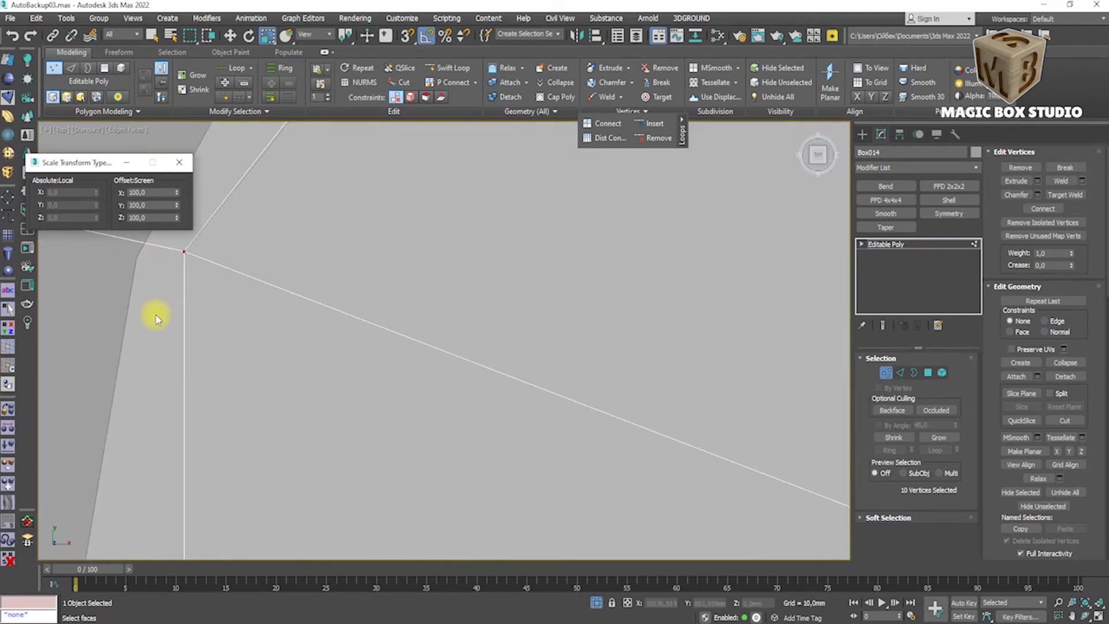
scroll(154, 310, "down", 4)
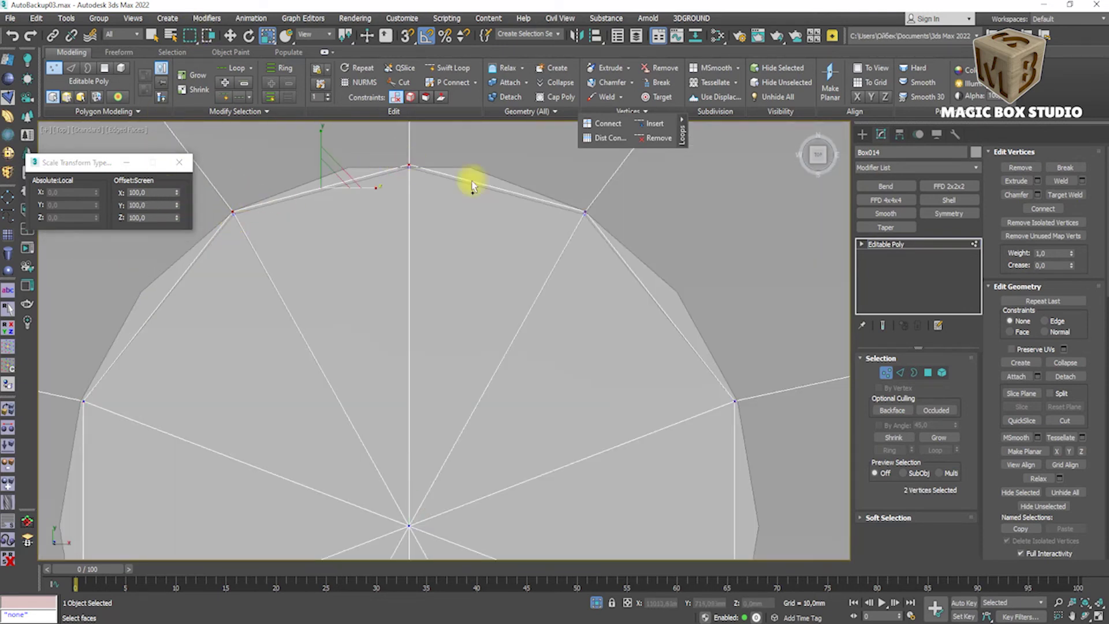
scroll(390, 384, "up", 5)
scroll(734, 477, "down", 3)
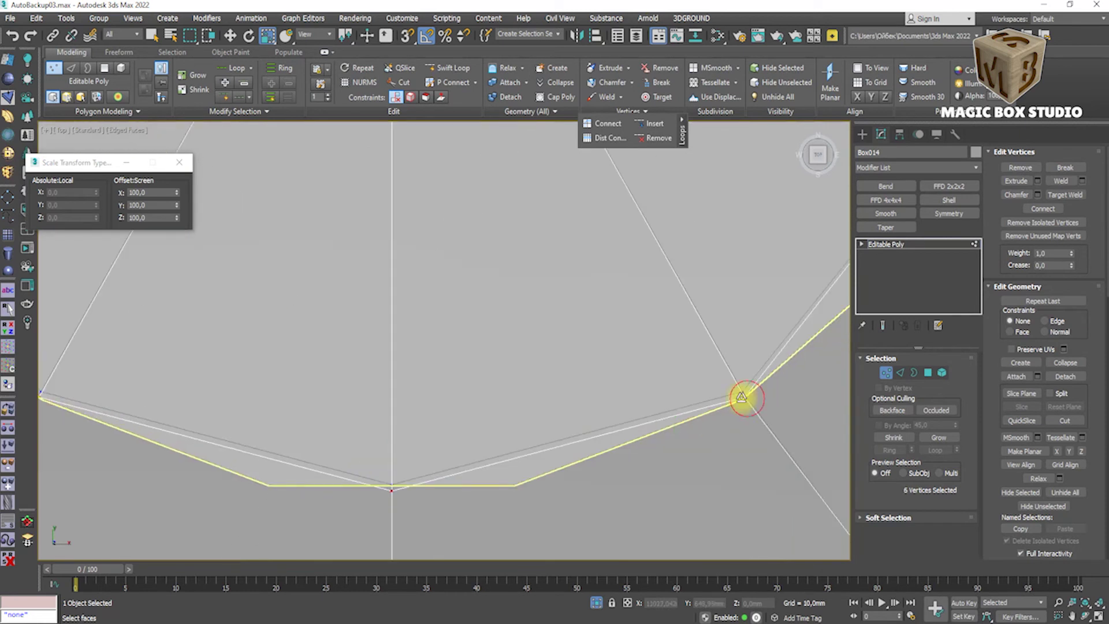
scroll(361, 371, "up", 3)
left_click_drag(176, 205, 179, 260)
scroll(464, 337, "down", 5)
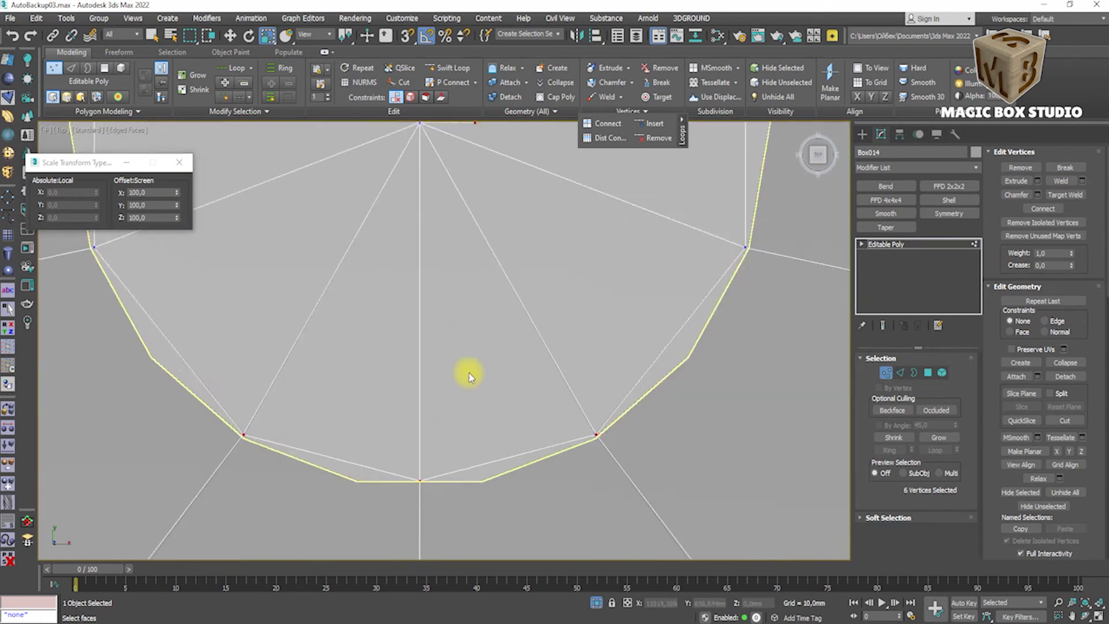
In Polygon mode, select the wedge polygons around the floor centre.
key("4")
left_click(507, 198)
left_click_drag(507, 199, 433, 275, "ctrl")
middle_click_drag(433, 275, 453, 116, "alt")
scroll(453, 289, "up", 3)
key("alt+x")
middle_click_drag(453, 302, 448, 253, "alt")
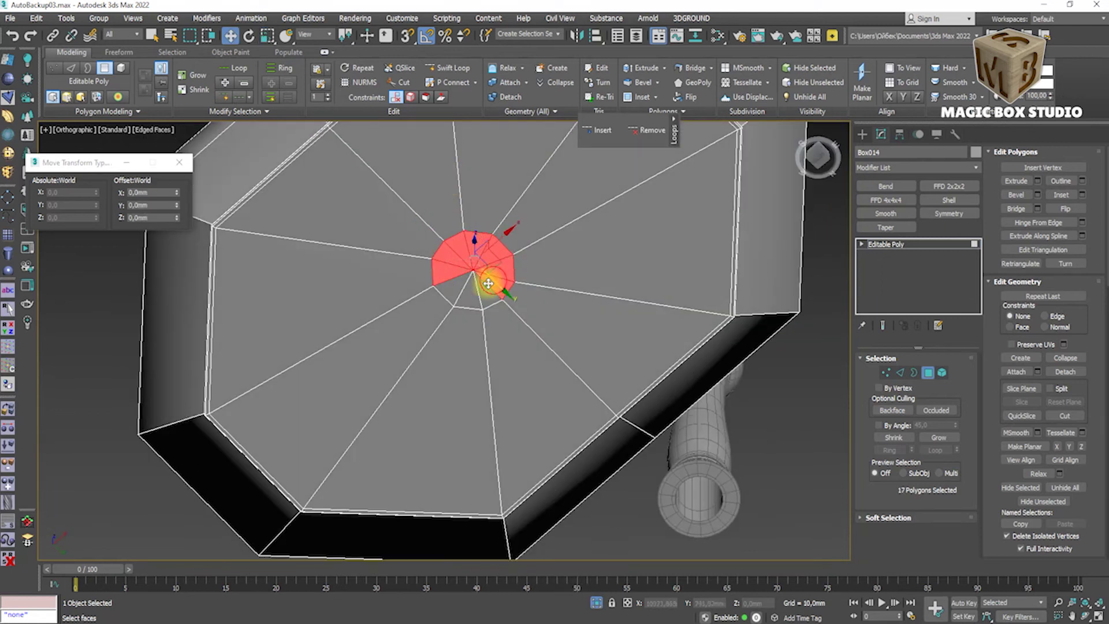
Bridge the selected centre polygons to form the drain hole.
left_click(1038, 209)
mouse_move(643, 272)
middle_mouse_down("alt")
mouse_move(595, 389)
mouse_move(488, 260)
mouse_move(385, 313)
middle_mouse_up("alt")
left_click(450, 418)
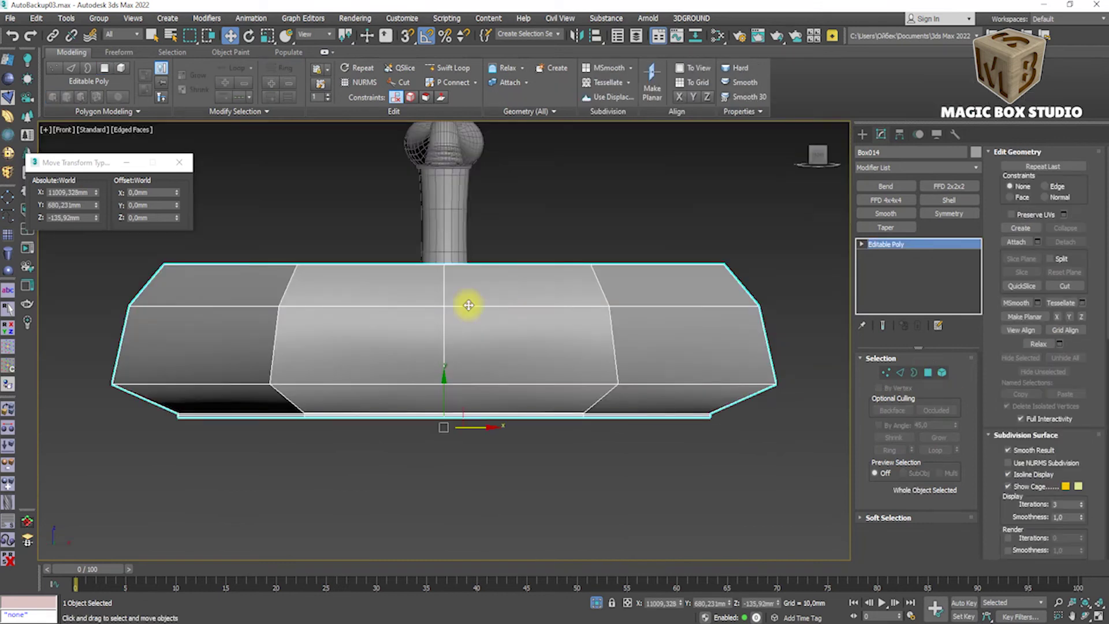
key("1")
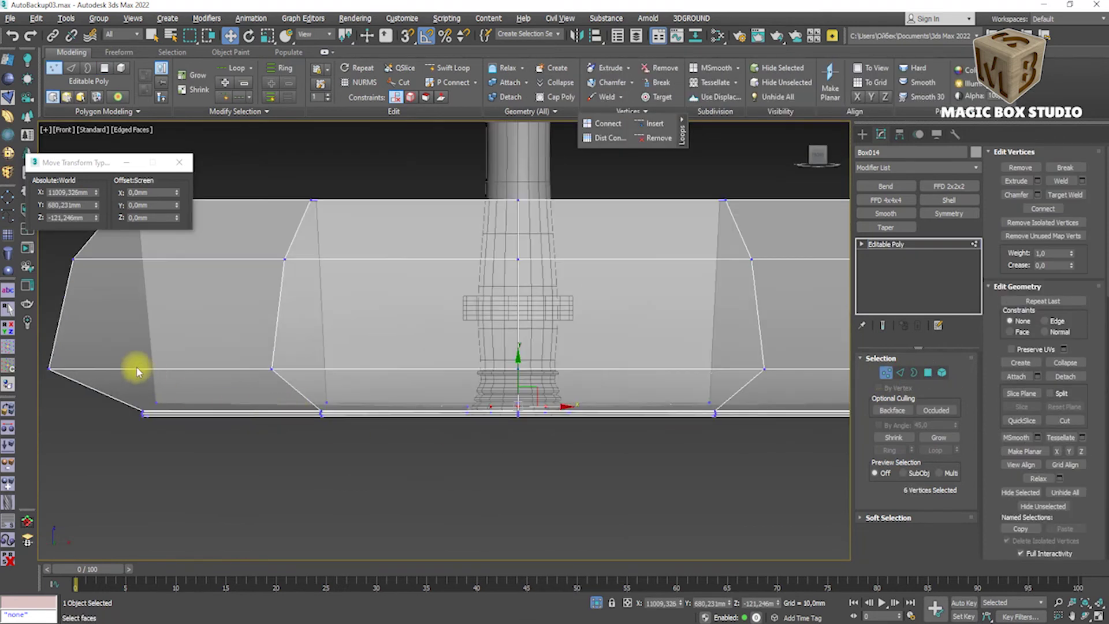
scroll(87, 376, "down", 2)
scroll(112, 389, "down", 2)
scroll(265, 415, "up", 3)
Isolate the basin and adjust its bottom vertices in Front view.
key("alt+q")
scroll(371, 401, "up", 4)
mouse_move(542, 337)
middle_mouse_down("alt")
mouse_move(517, 391)
mouse_move(262, 367)
middle_mouse_up("alt")
key("f")
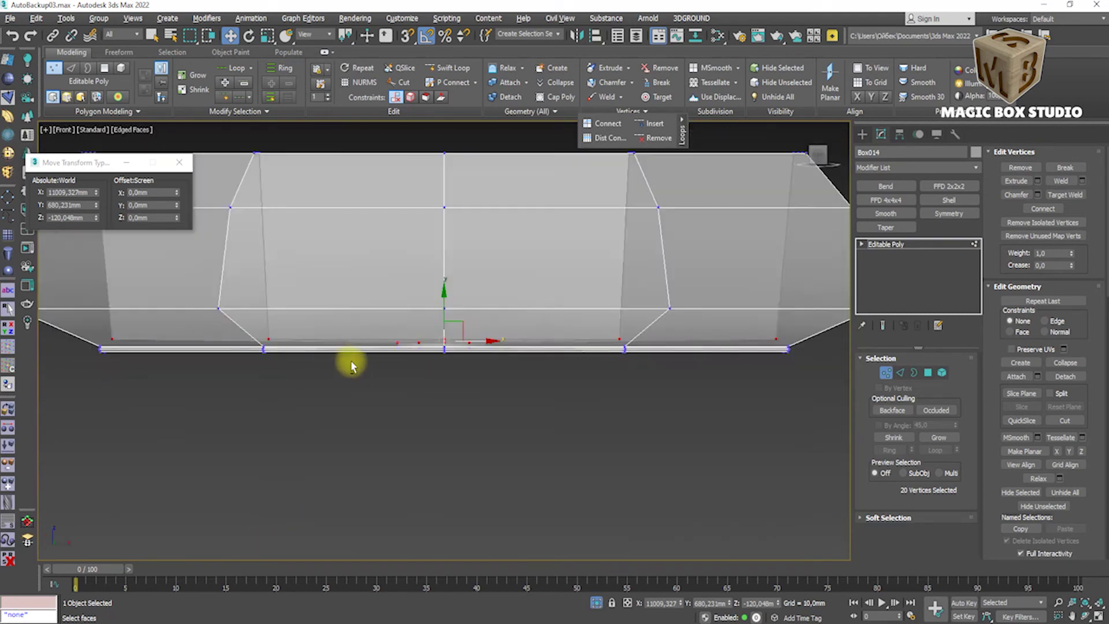
key("alt+q")
scroll(513, 364, "up", 2)
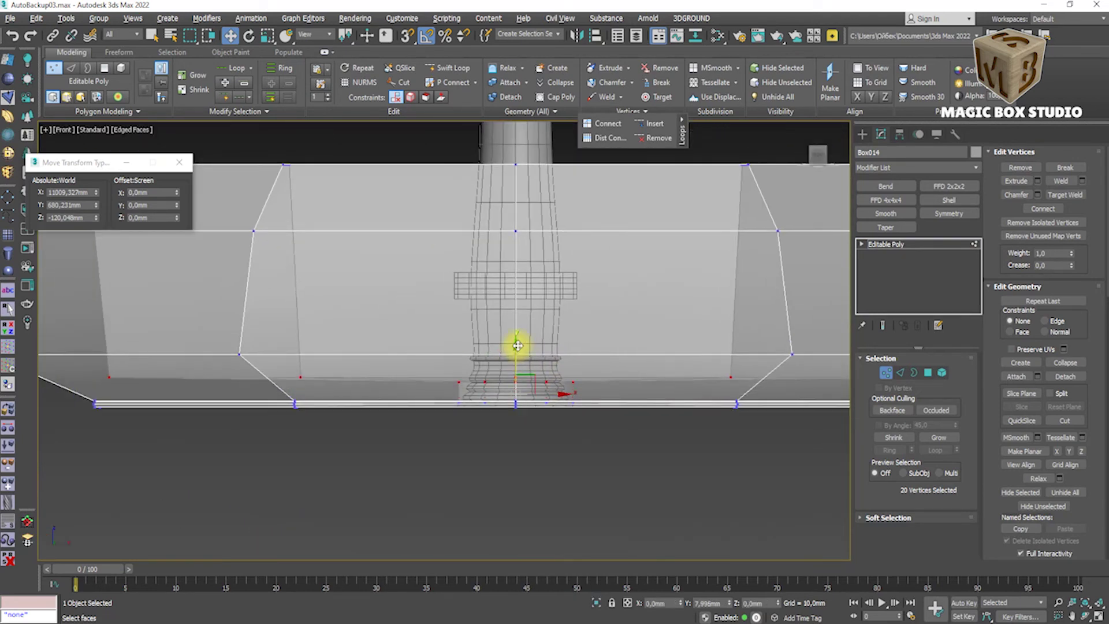
left_click(886, 372)
key("alt+x")
Enable Use NURMS on the basin Box014 with 1 iteration, then hide the smoothing preview.
mouse_move(936, 366)
middle_mouse_down("alt")
mouse_move(611, 398)
mouse_move(589, 297)
middle_mouse_up("alt")
left_click(589, 297)
key("f")
middle_click_drag(492, 312, 508, 408, "alt")
key("t")
left_click(514, 406)
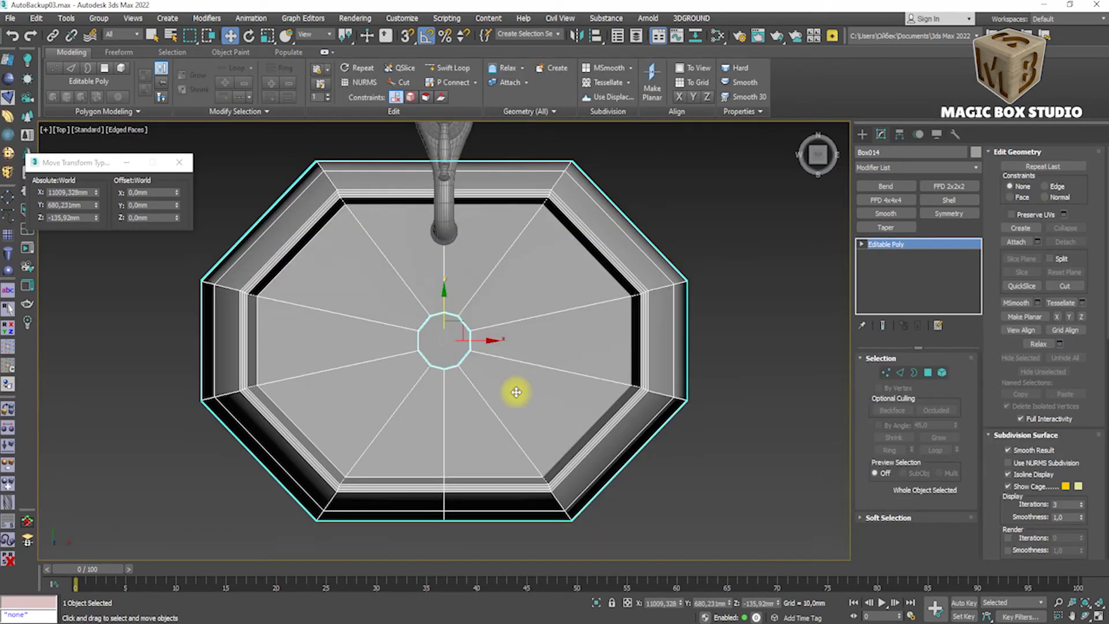
scroll(515, 406, "up", 3)
left_click(1008, 463)
left_click(1082, 507)
key("ctrl+BackSpace")
View the drain from below with the basin see-through, then angle toward it.
left_click(447, 67)
key("alt+x")
left_click(64, 135)
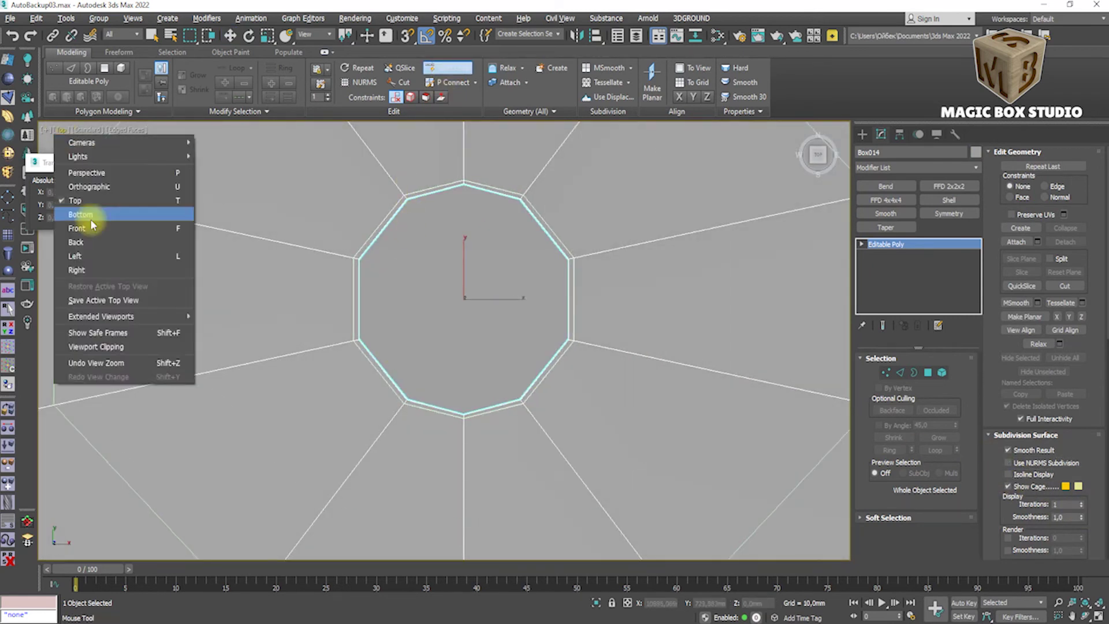
left_click(99, 215)
scroll(396, 295, "up", 2)
scroll(407, 280, "up", 3)
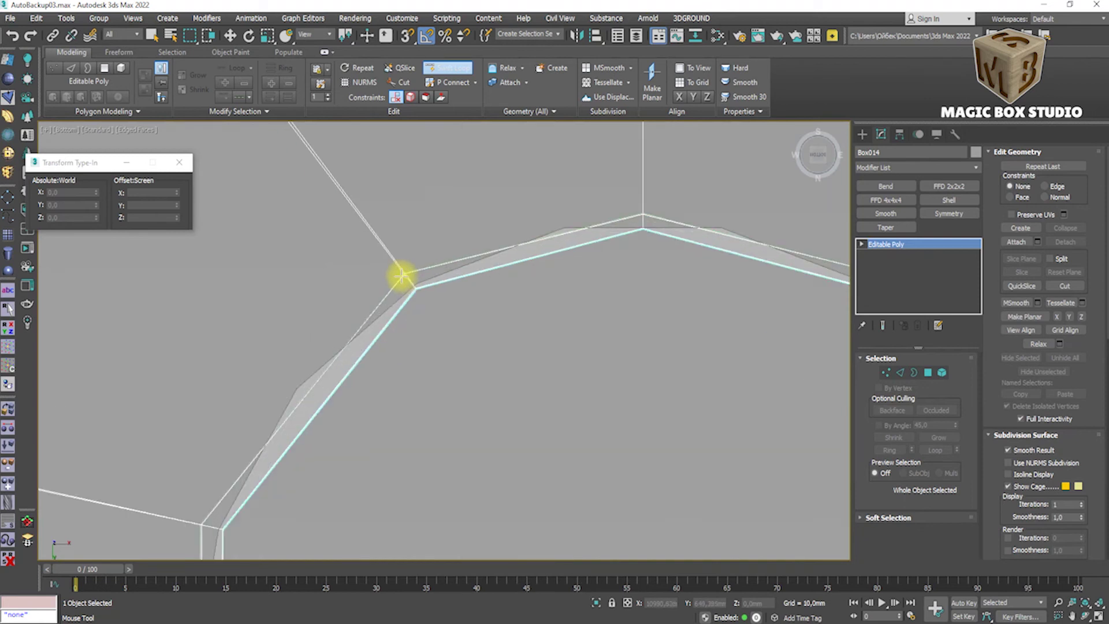
scroll(535, 391, "down", 5)
key("alt+x")
middle_click_drag(535, 391, 493, 366, "alt")
Connect the drain-wall edge ring with a new loop at slide 85.
key("2")
key("alt+x")
key("w")
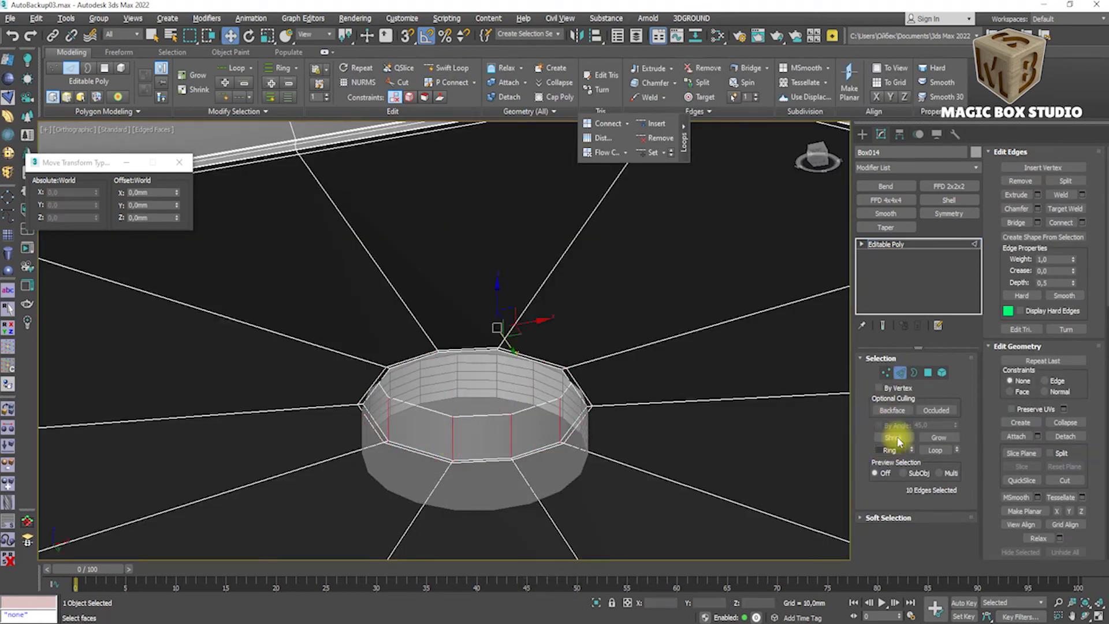
key("ctrl+shift+e")
left_click_drag(444, 173, 451, 370)
scroll(451, 369, "up", 5)
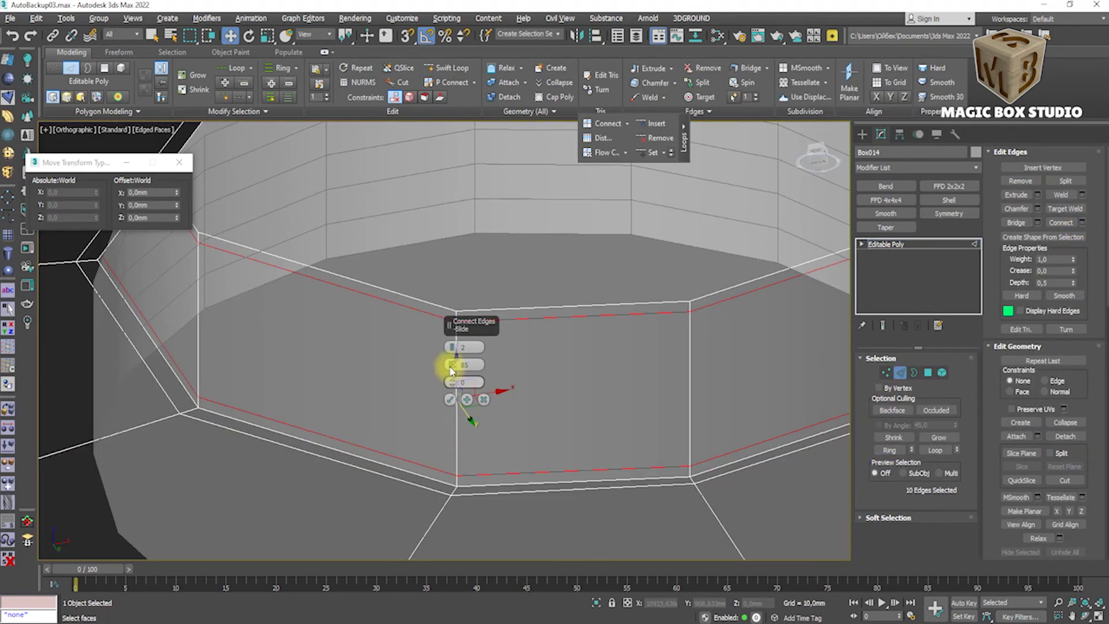
left_click(454, 392)
middle_click_drag(454, 391, 458, 441, "alt")
Return to the top view and select the drain cylinder.
key("2")
scroll(660, 379, "down", 4)
key("t")
left_click(450, 393)
scroll(450, 393, "up", 5)
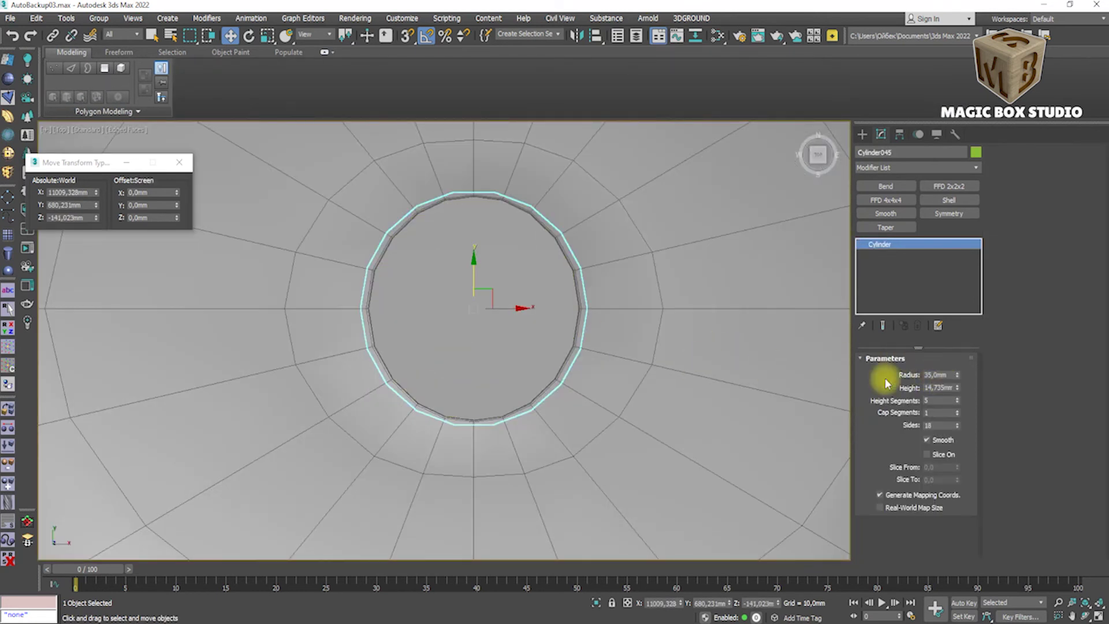
Align the drain cylinder to the basin and set its radius to 33 mm.
left_click(573, 45)
left_click(604, 208)
left_click(563, 407)
type("33")
key("Return")
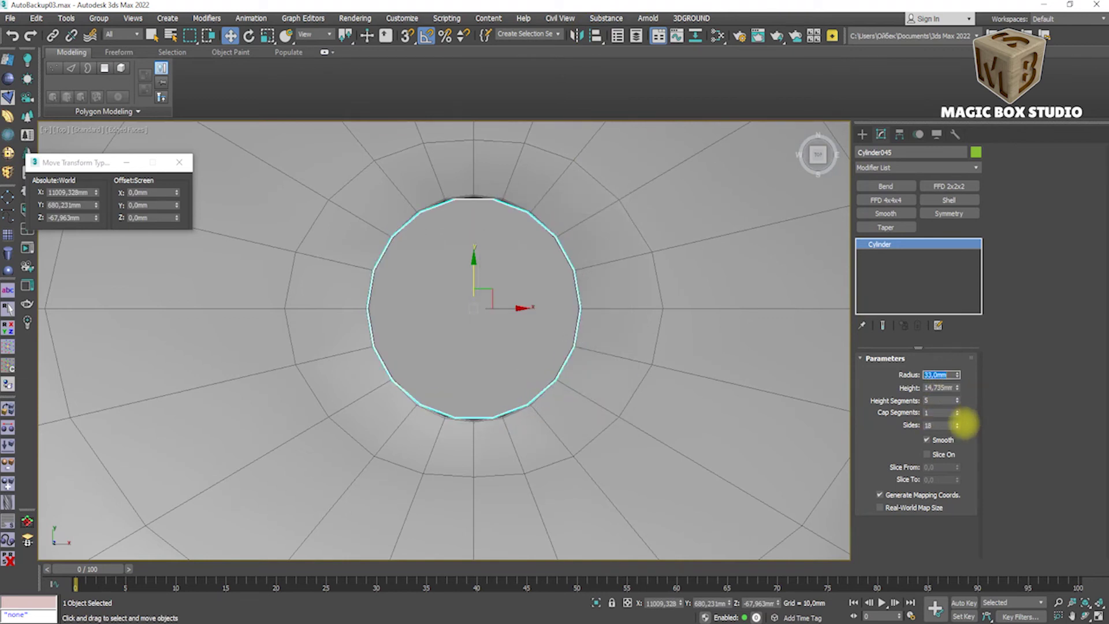
Hide the drain cylinder and delete the basin's inner ring of polygons around the hole.
right_click(489, 316)
left_click(520, 272)
scroll(527, 237, "up", 2)
middle_click_drag(528, 237, 495, 252, "alt")
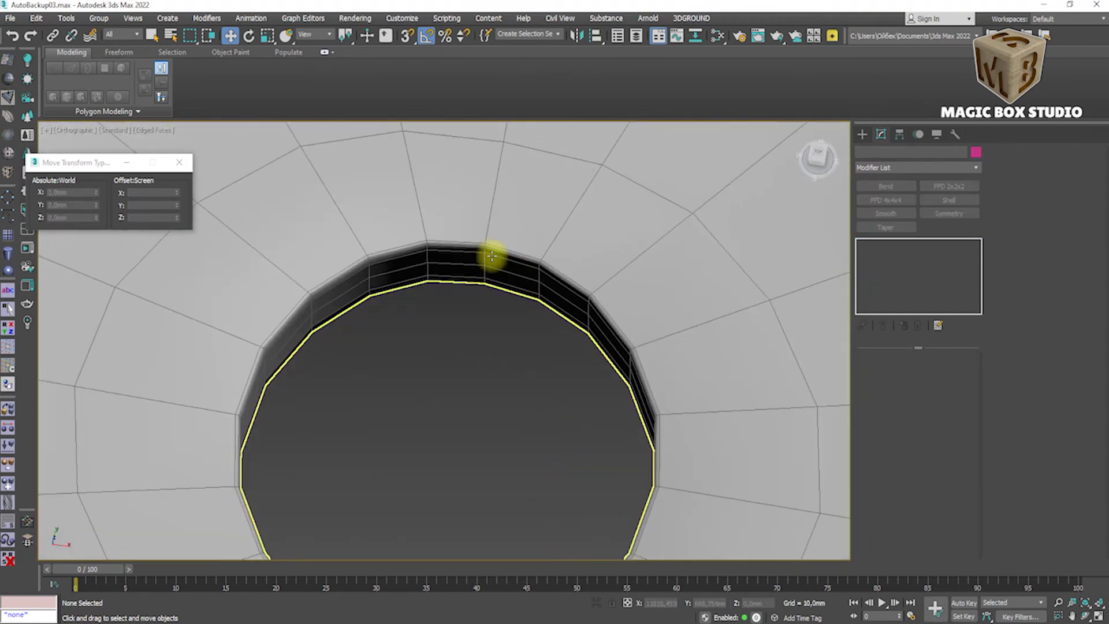
left_click(652, 311)
left_click(507, 302)
key("p")
middle_click_drag(486, 190, 494, 357, "alt")
key("Delete")
Select the basin hole's border and try adding a modifier, then undo it.
scroll(473, 381, "up", 3)
key("3")
key("ctrl+a")
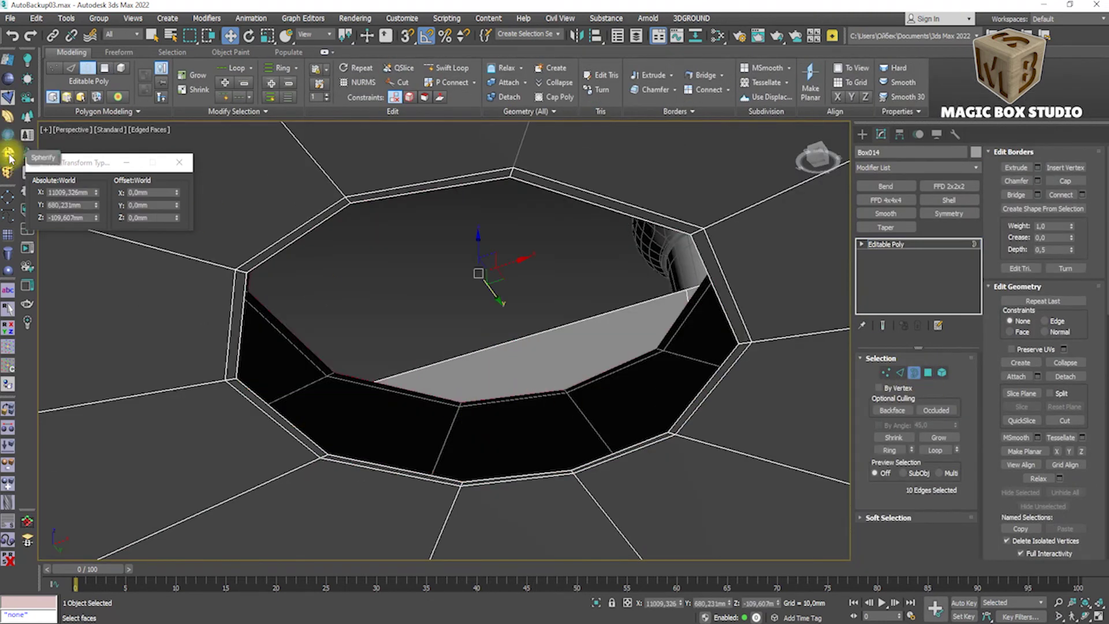
left_click(909, 168)
left_click(883, 288)
key("t")
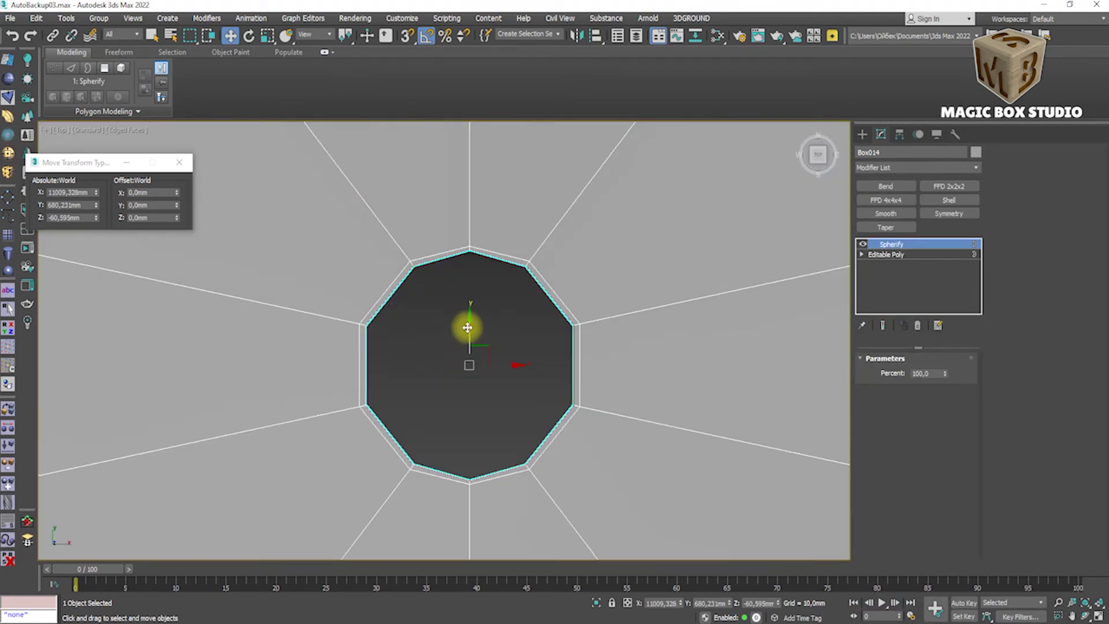
key("ctrl+z")
Try a Spherify modifier on the basin and remove it again.
scroll(472, 325, "up", 3)
left_click(909, 167)
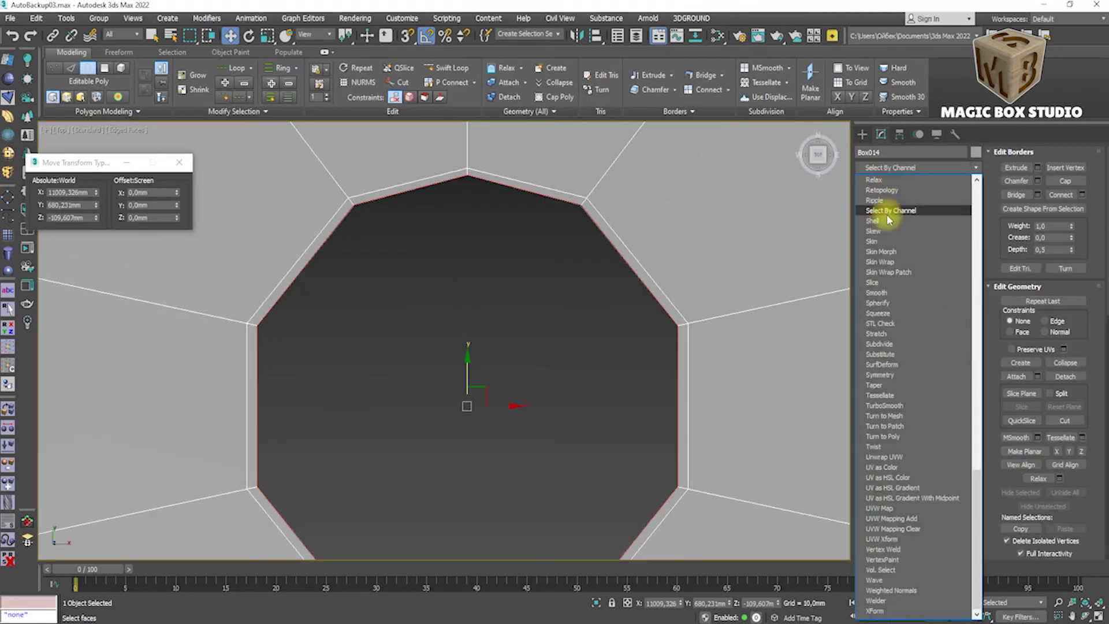
left_click(873, 304)
right_click(652, 297)
key("Escape")
key("ctrl+z")
Round the basin's drain-hole border into a circle in the top view.
middle_click_drag(663, 341, 884, 387, "alt")
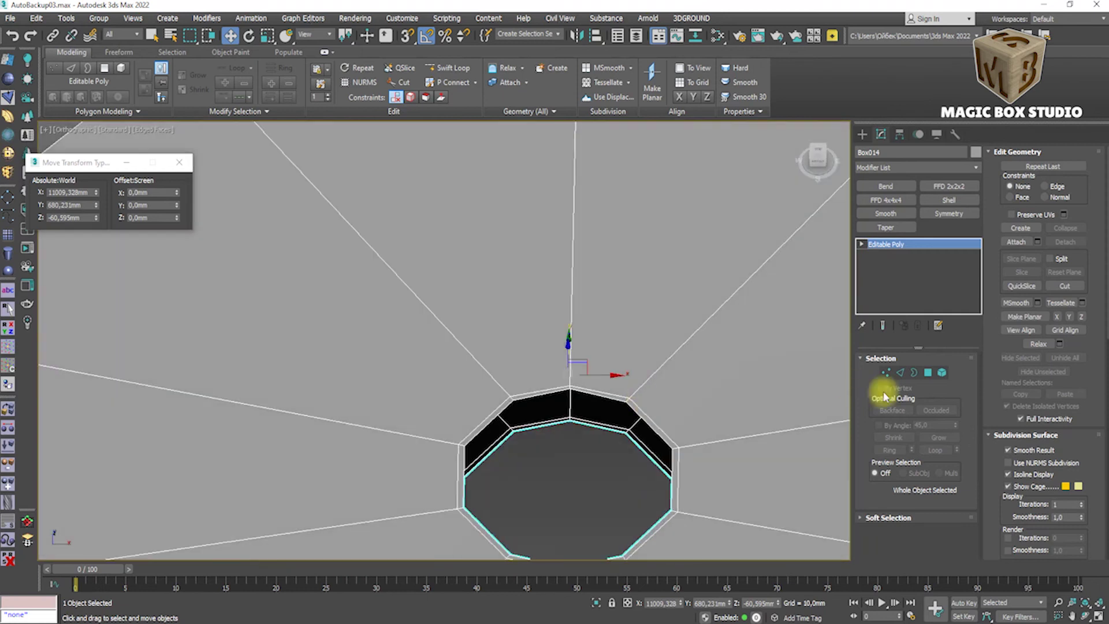
right_click(594, 421)
left_click(903, 168)
right_click(606, 418)
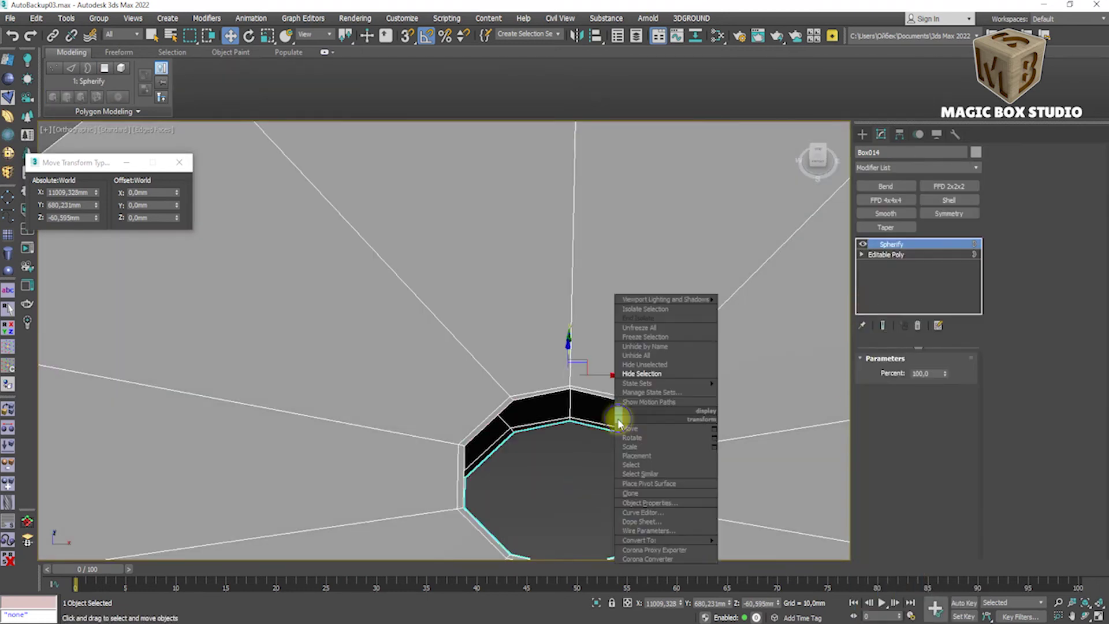
left_click(740, 540)
left_click(916, 373)
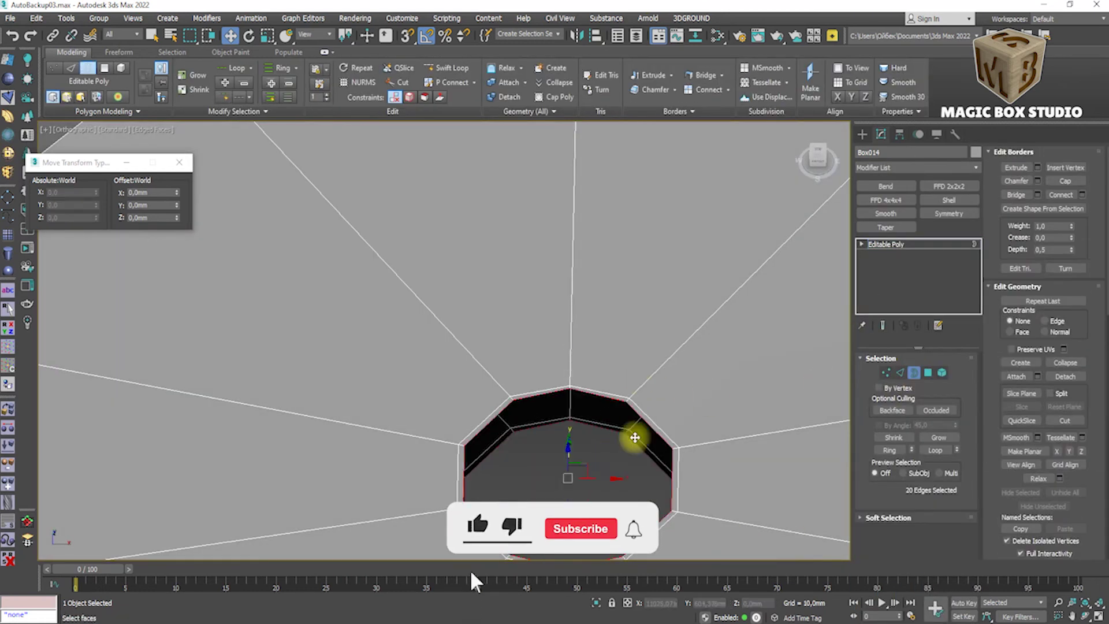
key("t")
key("ctrl+shift+c")
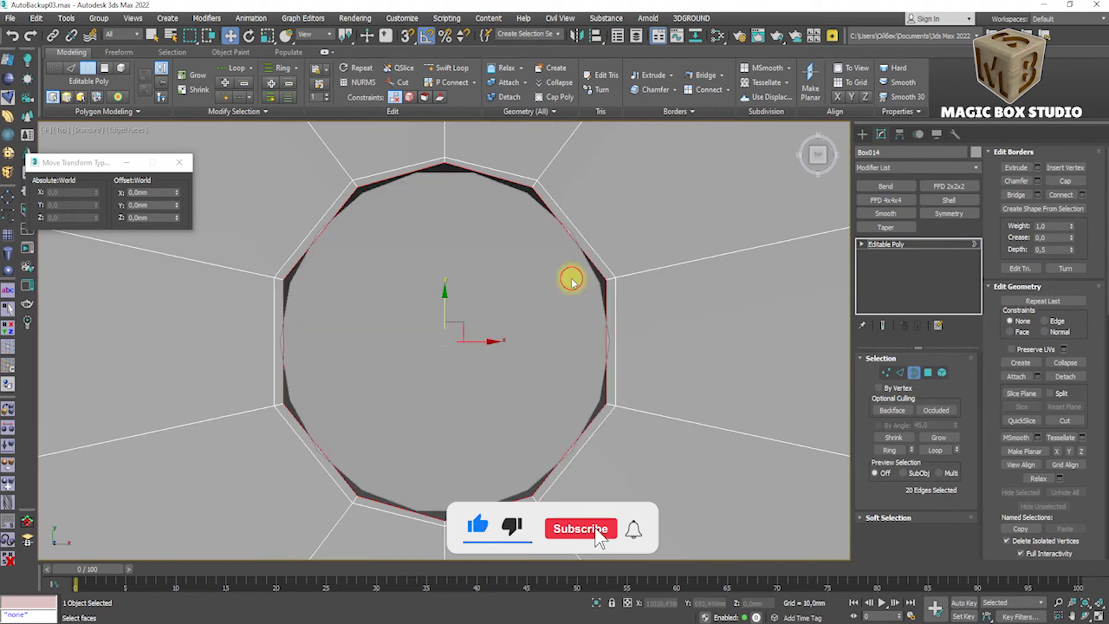
key("3")
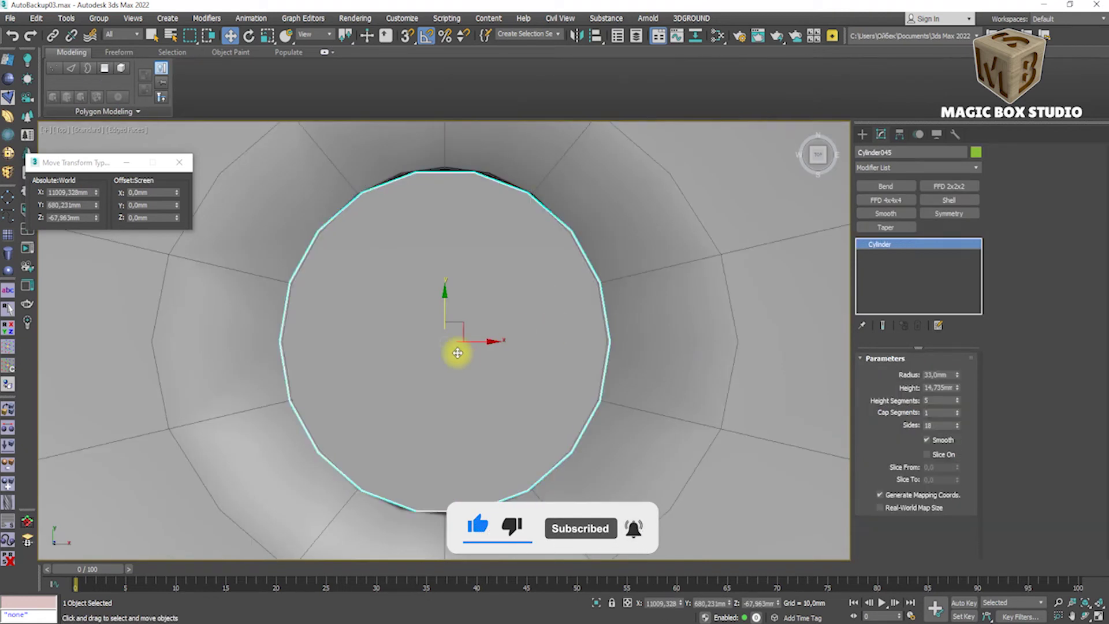
Leave the basin's sub-object editing and select the drain cylinder in see-through mode.
left_click(885, 373)
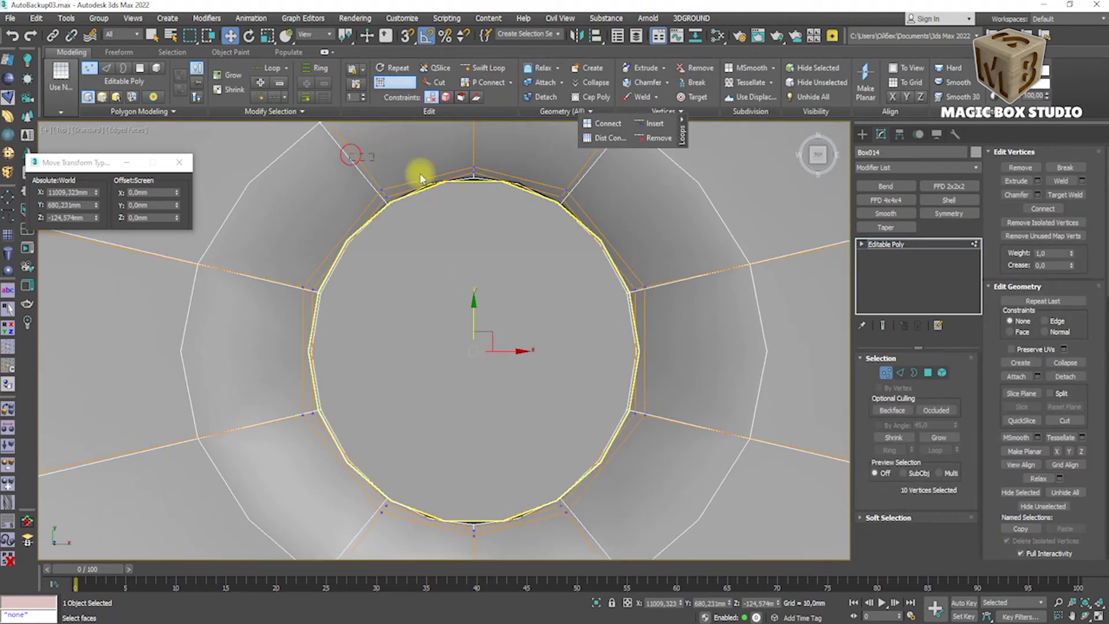
key("3")
key("alt+p")
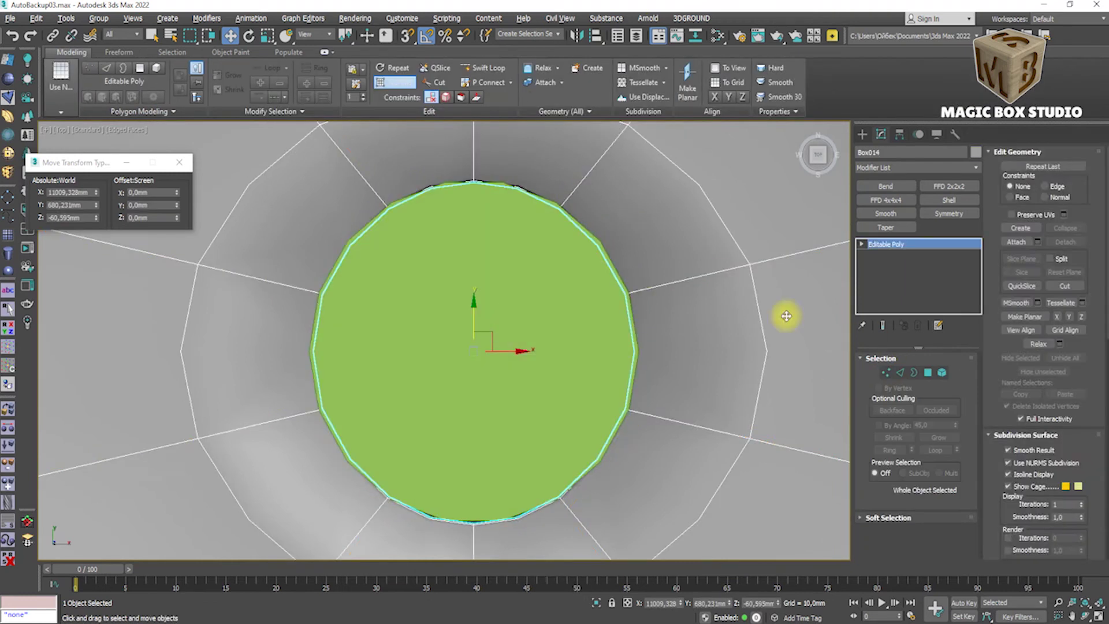
key("1")
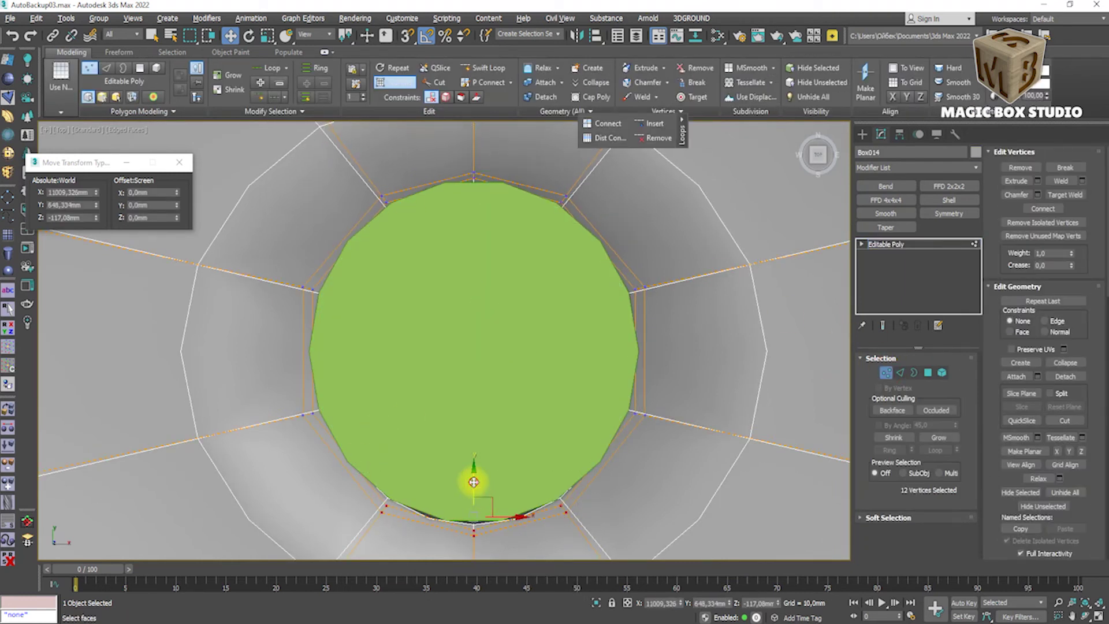
left_click(495, 290)
key("alt+x")
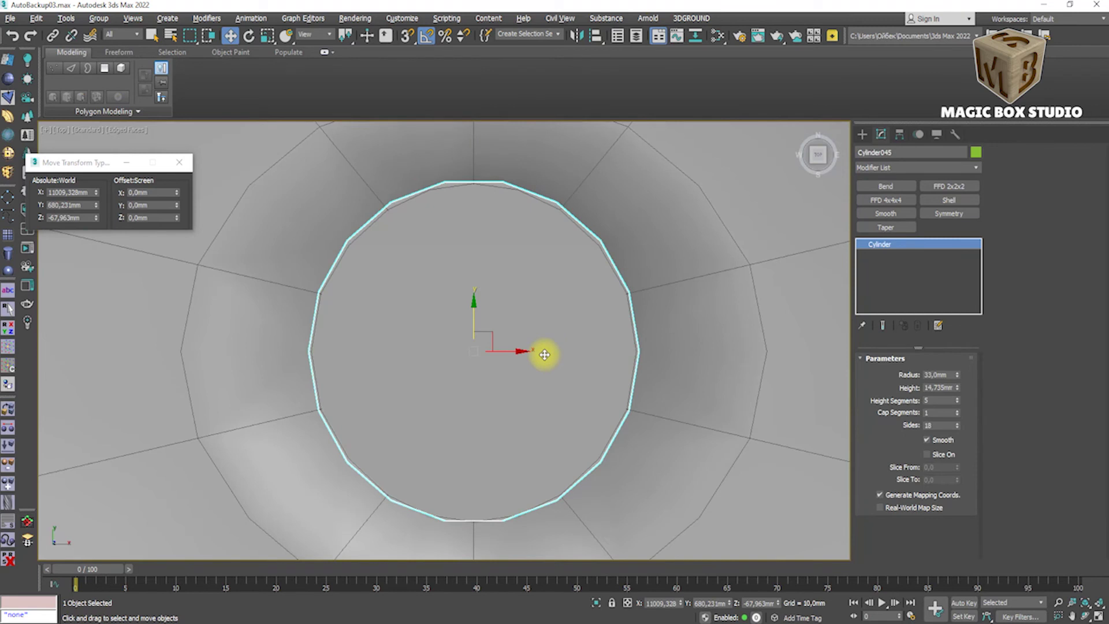
Set the drain cylinder to 32.5 mm radius and 36 sides, then nudge radius to about 31.85 mm.
left_click_drag(957, 375, 957, 384)
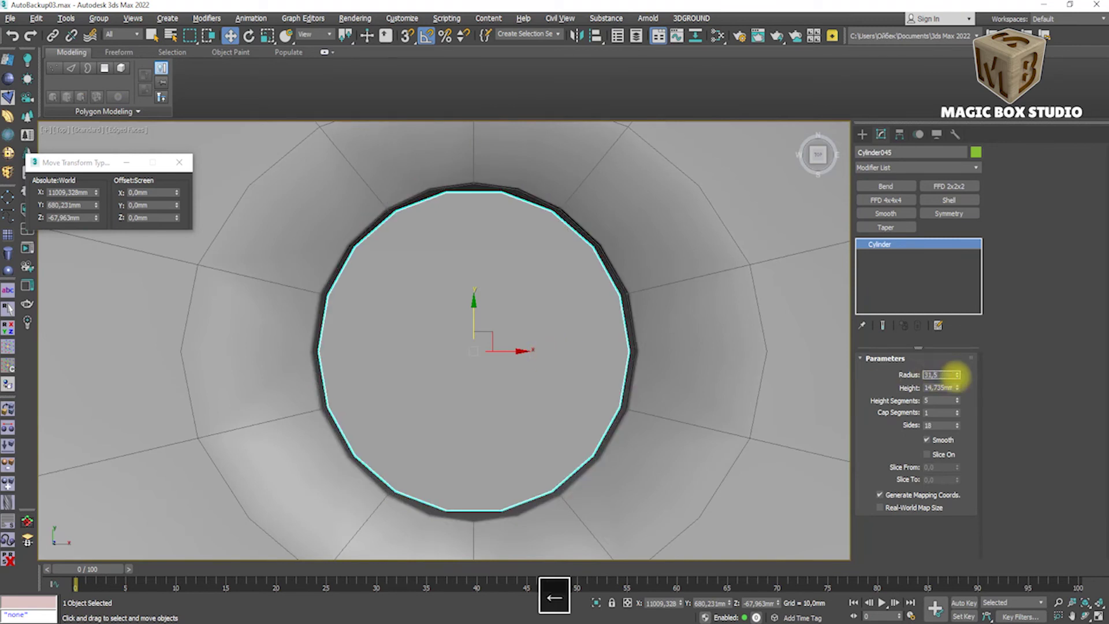
key("Return")
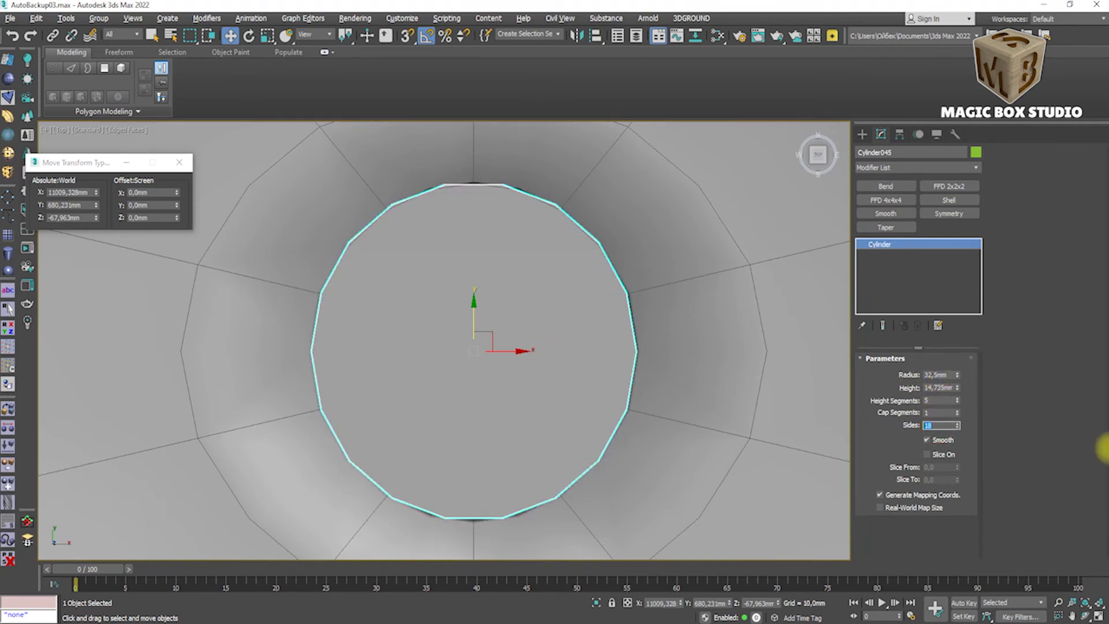
type("36")
key("Return")
left_click_drag(957, 375, 957, 379)
Check the drain's fit from top and front views and make the basin see-through.
mouse_move(583, 344)
middle_mouse_down("alt")
mouse_move(600, 348)
mouse_move(577, 285)
mouse_move(648, 366)
middle_mouse_up("alt")
key("t")
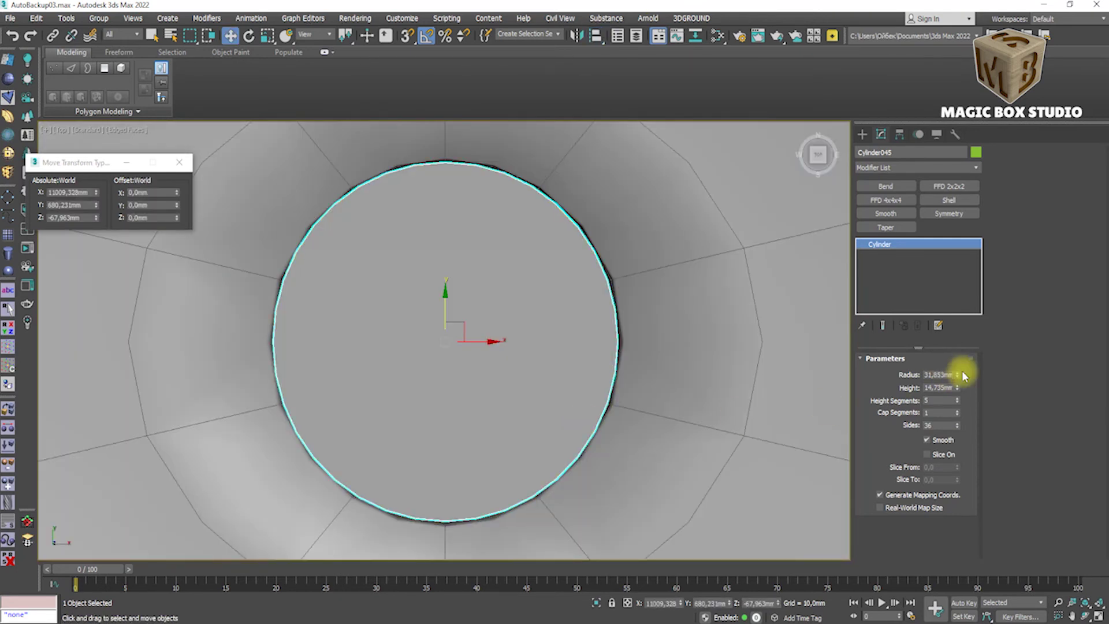
key("f")
scroll(532, 414, "up", 3)
left_click(527, 398)
key("alt+x")
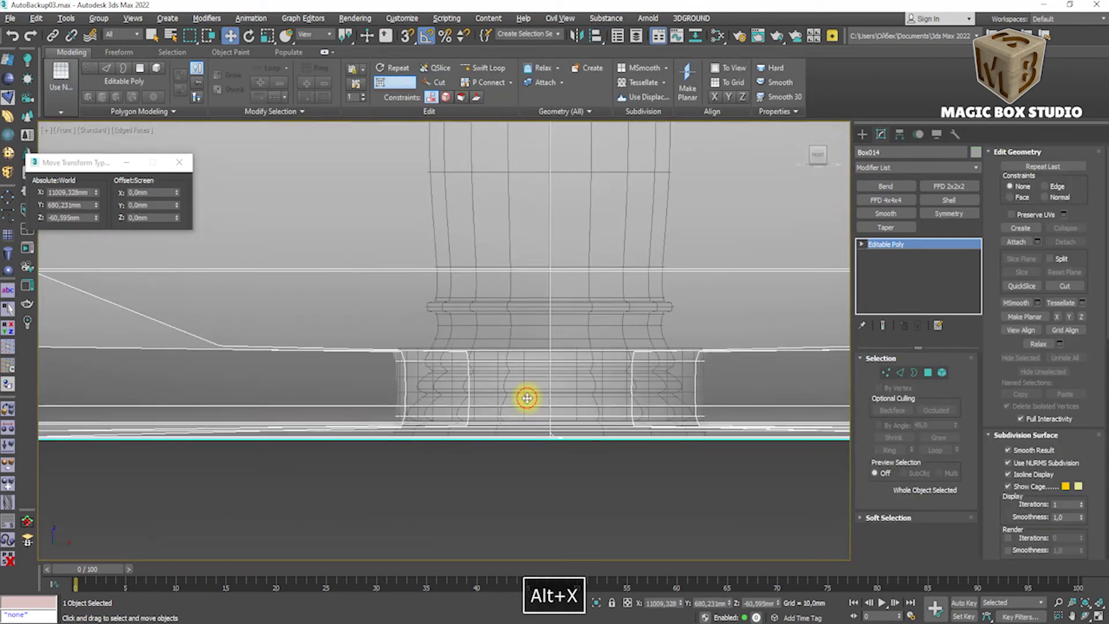
Raise the drain cylinder's height to 18.419 mm and inspect the basin's edge ring at the opening.
left_click(543, 393)
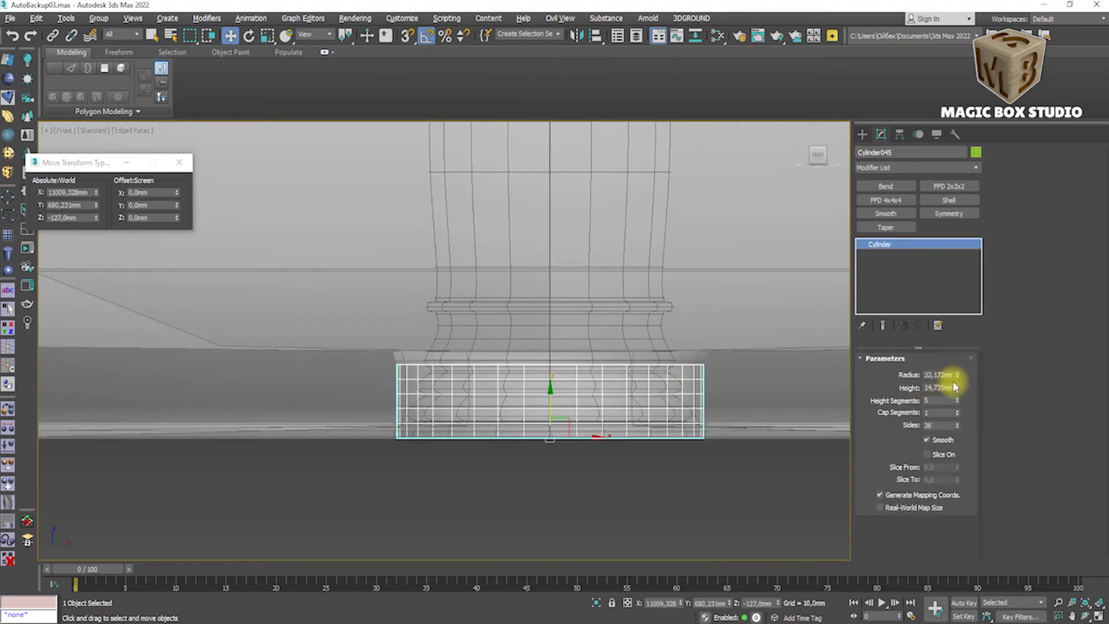
left_click_drag(953, 388, 953, 366)
mouse_move(578, 399)
middle_mouse_down("alt")
mouse_move(525, 416)
mouse_move(363, 413)
middle_mouse_up("alt")
left_click(363, 413)
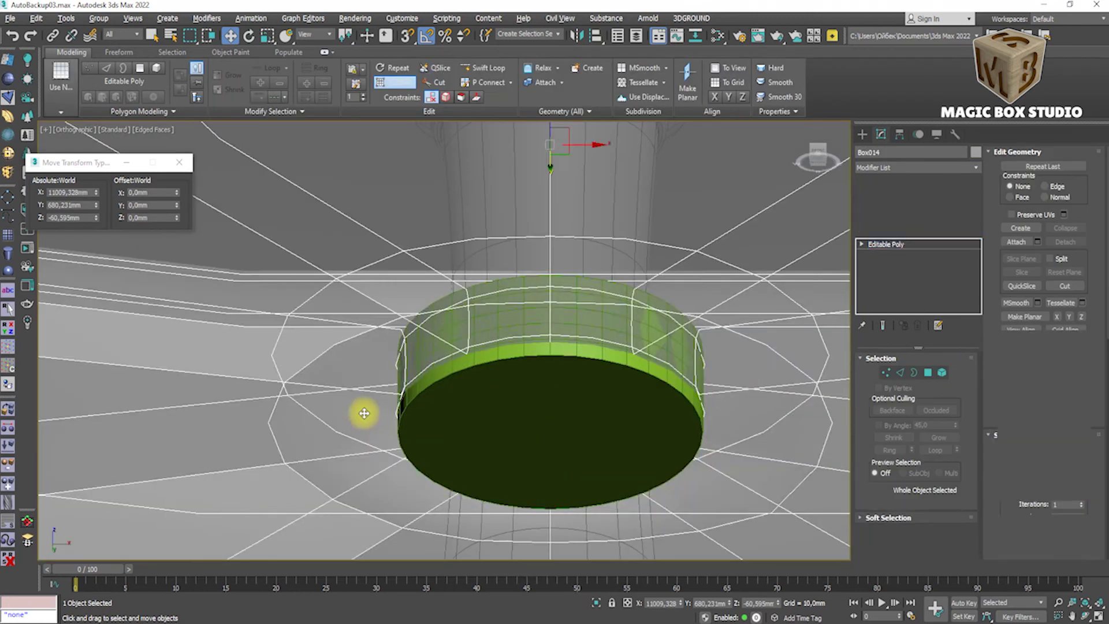
key("alt+q")
left_click(900, 372)
scroll(498, 387, "down", 3)
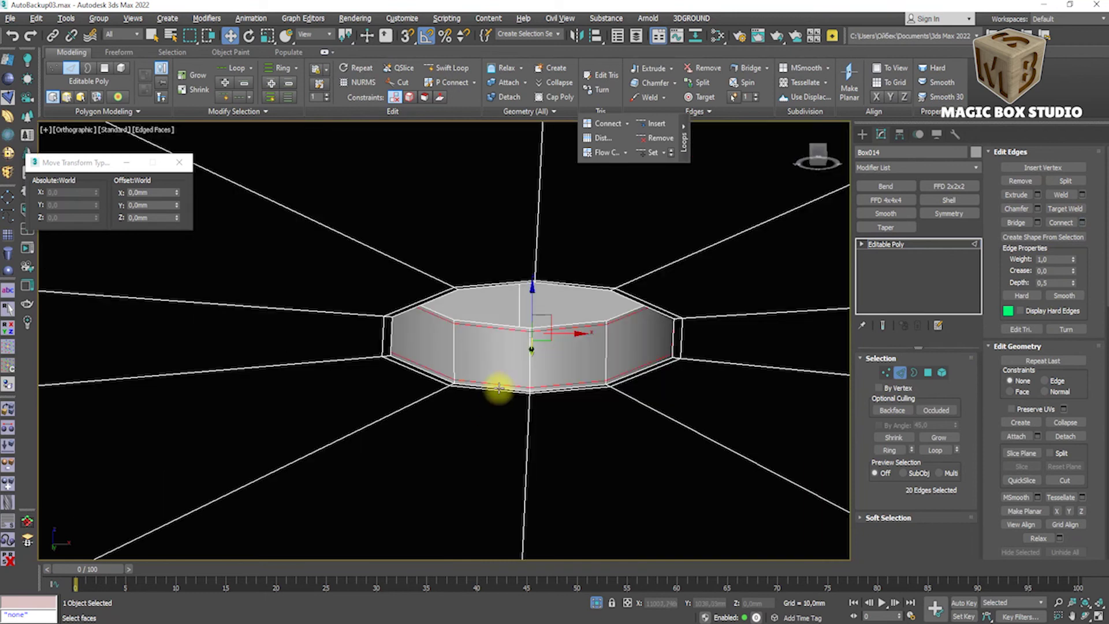
key("alt+q")
Convert the see-through drain cylinder to editable poly from the front view, then undo it.
left_click(564, 396)
scroll(674, 218, "up", 5)
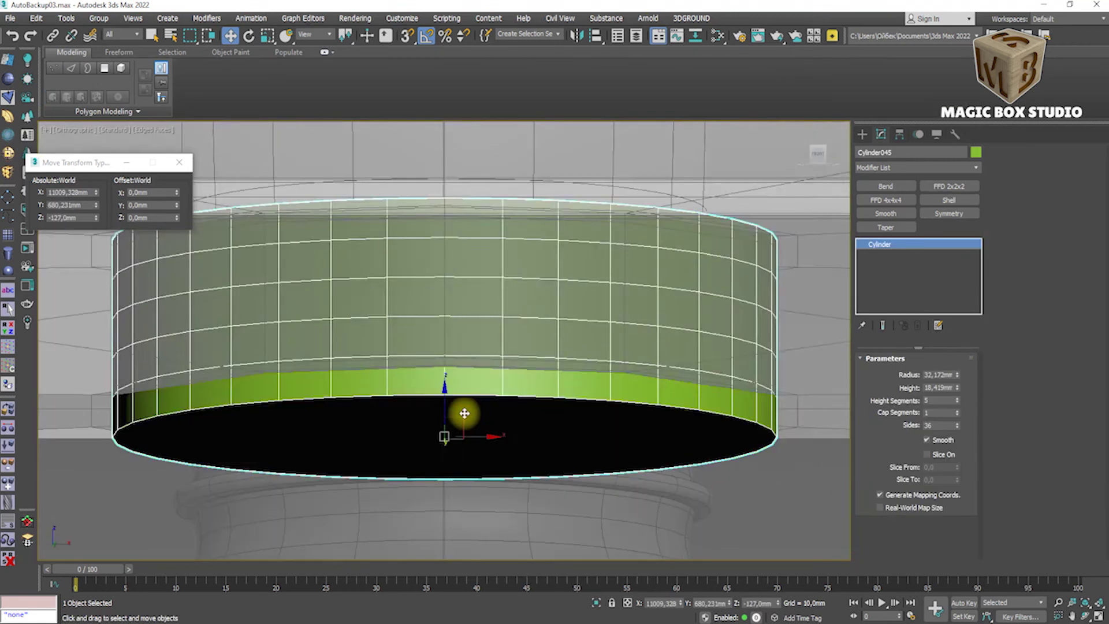
key("f")
key("alt+x")
key("f")
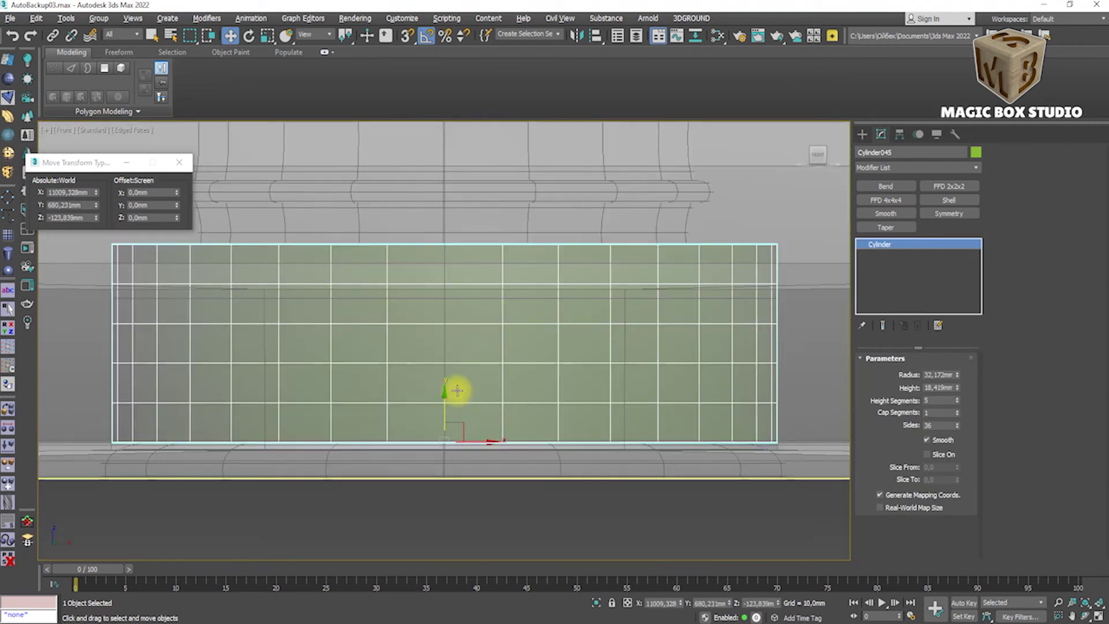
right_click(528, 370)
left_click(555, 508)
left_click(885, 372)
key("ctrl+z")
Set the drain's height segments to 1 to drop horizontal edge loops, and try Swift Loop.
right_click(812, 375)
left_click(817, 456)
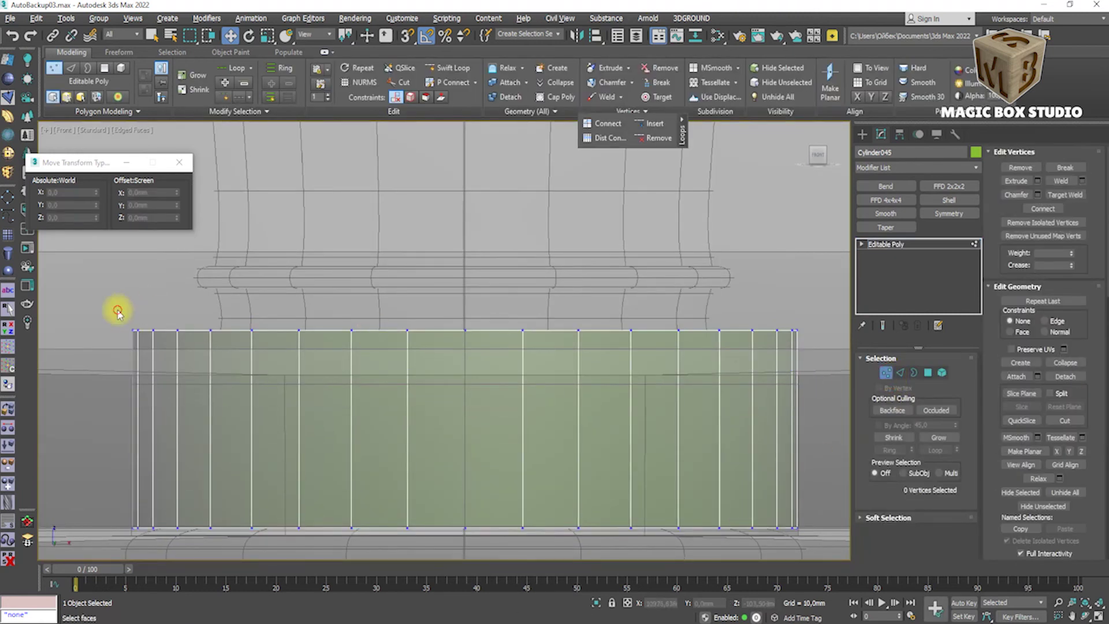
left_click(456, 68)
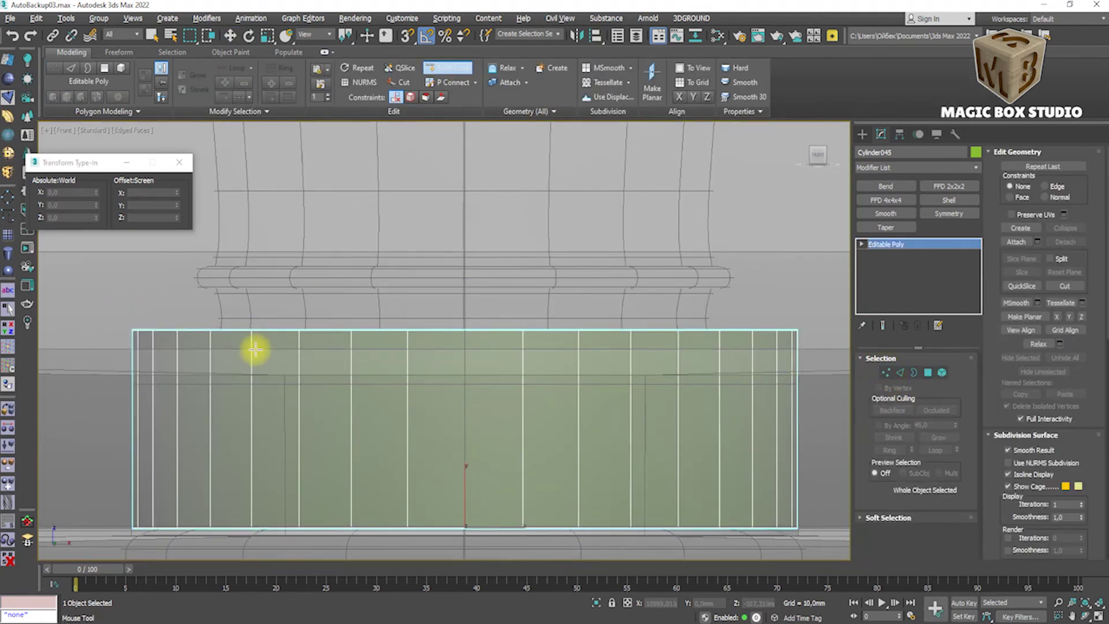
scroll(250, 350, "up", 4)
scroll(250, 346, "down", 4)
key("w")
Marquee-select the seven objects of the sink set.
left_click(298, 348)
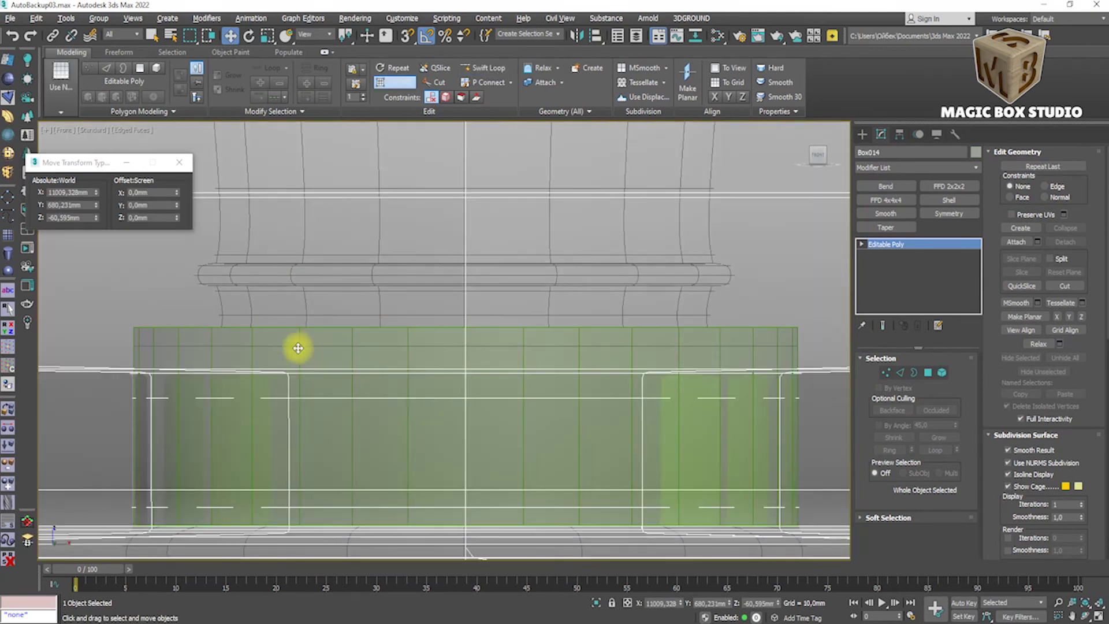
scroll(290, 350, "down", 5)
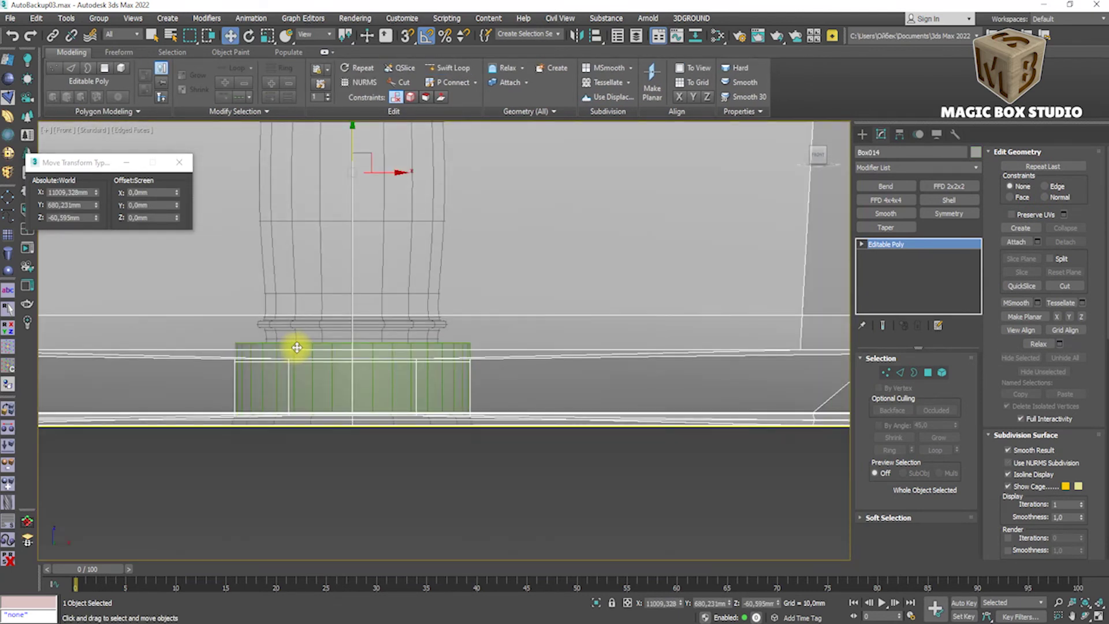
scroll(297, 347, "down", 3)
scroll(293, 346, "down", 5)
left_click_drag(173, 271, 486, 442)
scroll(488, 434, "down", 5)
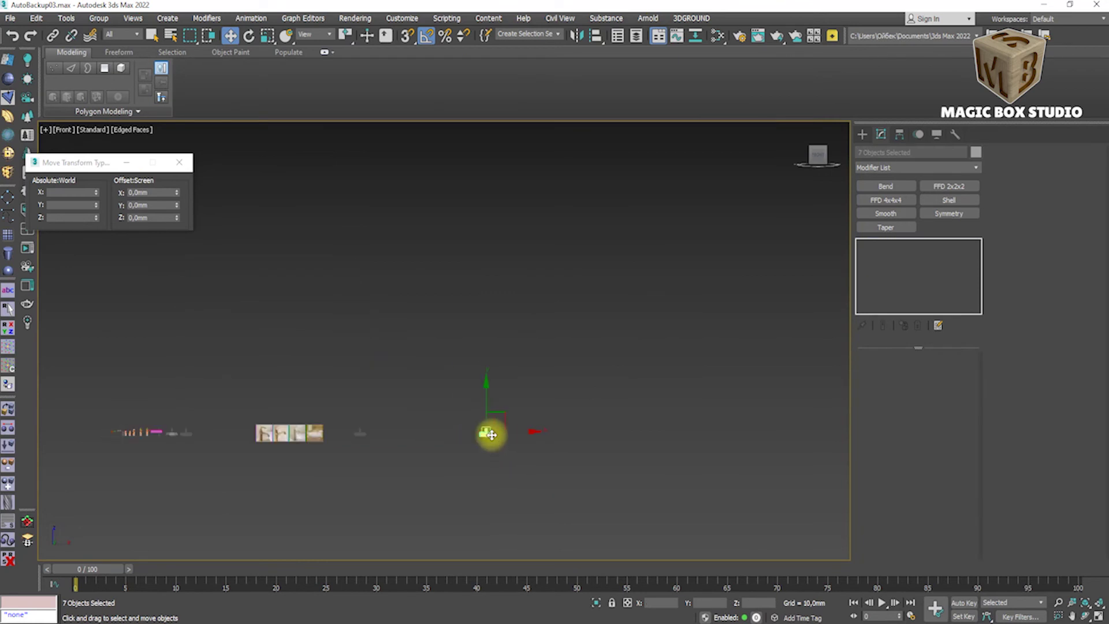
Select one sink's parts in the Top view and zoom to frame them.
scroll(178, 446, "up", 5)
left_click_drag(153, 297, 235, 413, "ctrl")
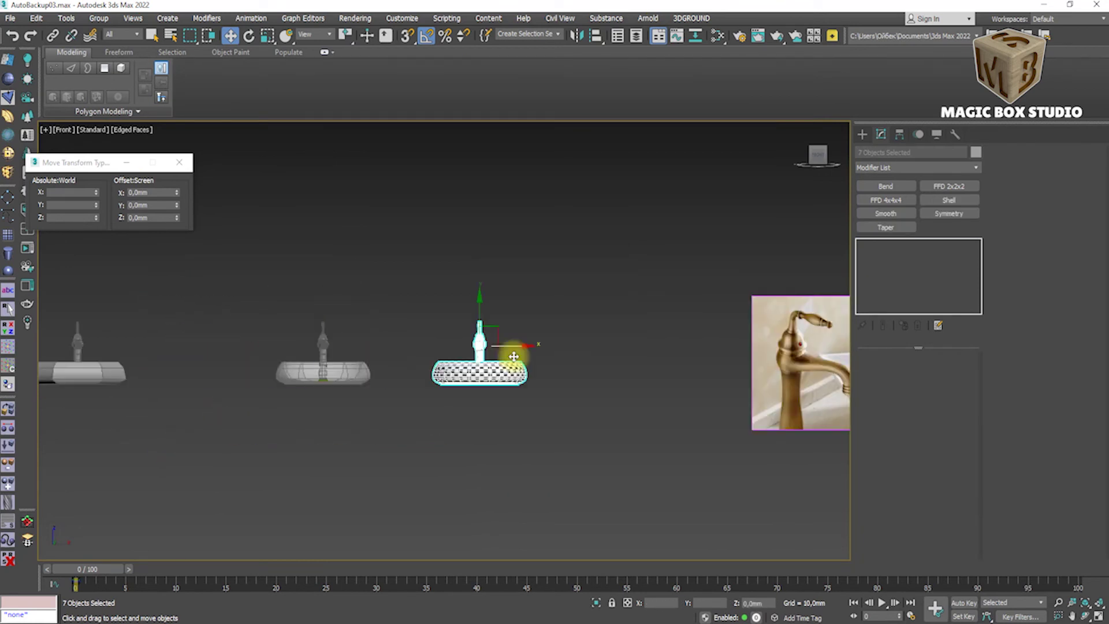
key("t")
left_click(445, 404)
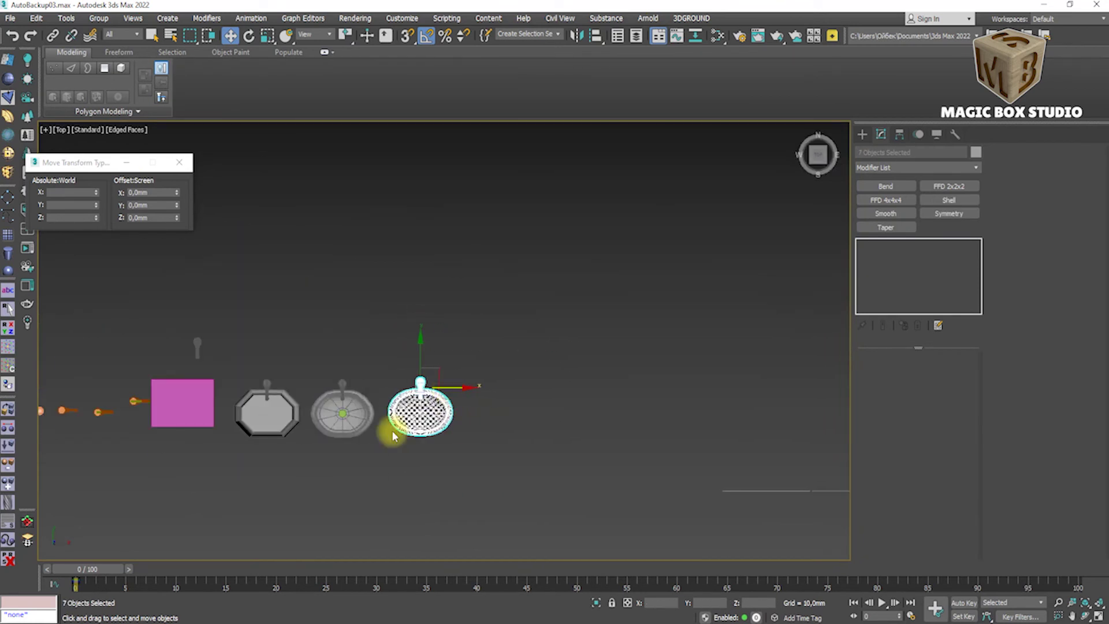
scroll(388, 426, "down", 5)
scroll(705, 483, "up", 2)
key("z")
scroll(772, 272, "down", 3)
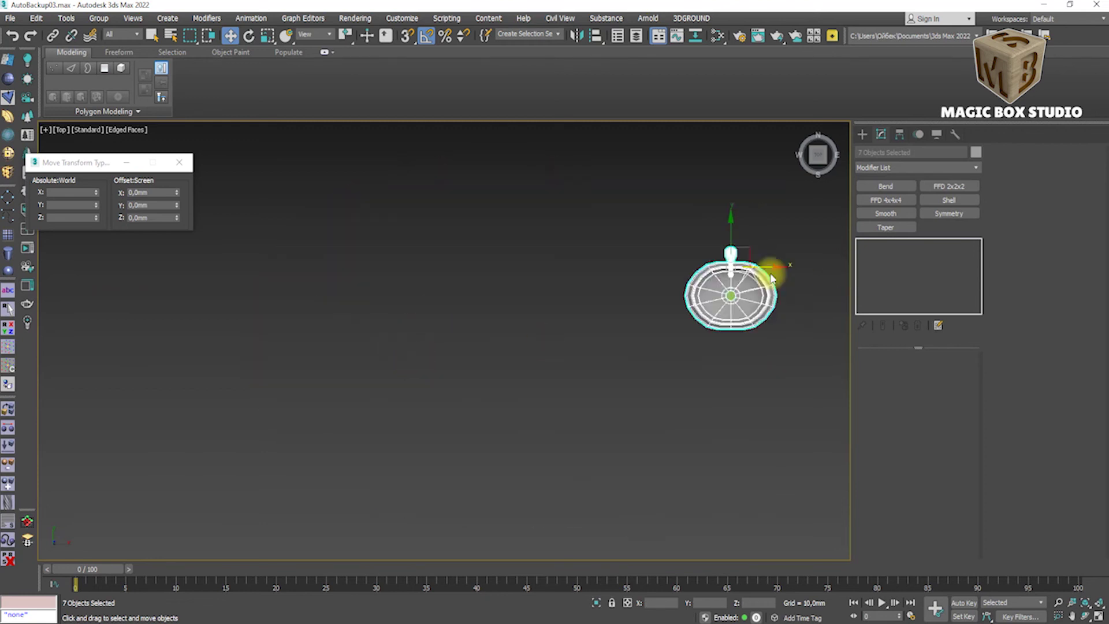
key("z")
Undo recent changes, returning the drain to a plain parametric cylinder, and select the basin.
key("ctrl+z")
mouse_move(581, 288)
middle_mouse_down("alt")
mouse_move(435, 171)
mouse_move(418, 109)
mouse_move(495, 235)
middle_mouse_up("alt")
scroll(494, 235, "up", 5)
scroll(433, 272, "down", 5)
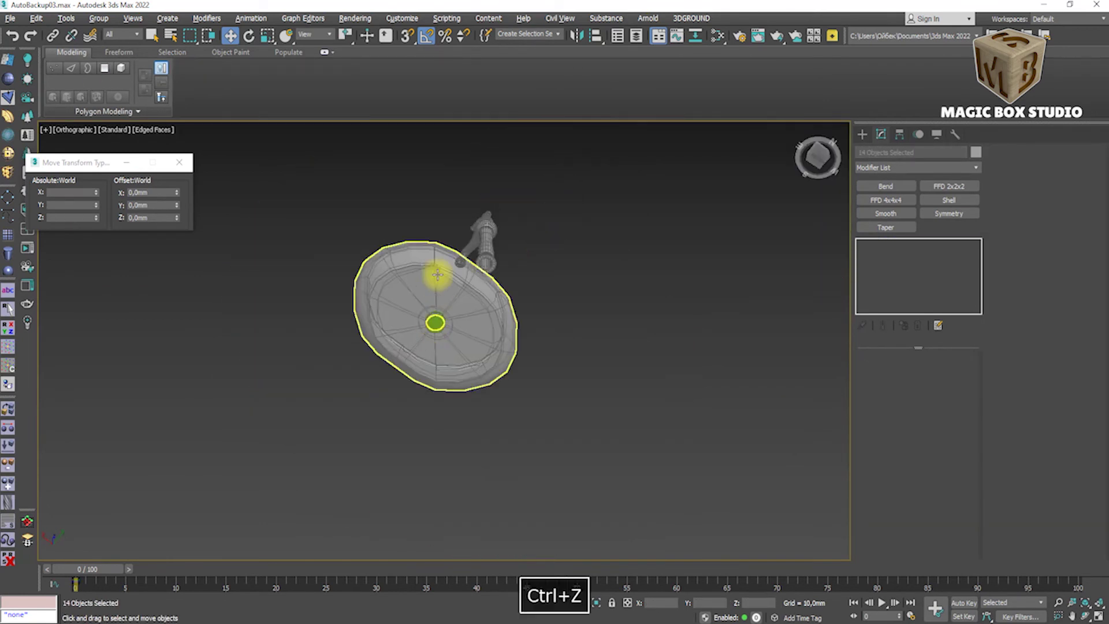
scroll(433, 272, "up", 5)
key("ctrl+z")
left_click(438, 273)
scroll(438, 273, "down", 3)
scroll(433, 271, "up", 3)
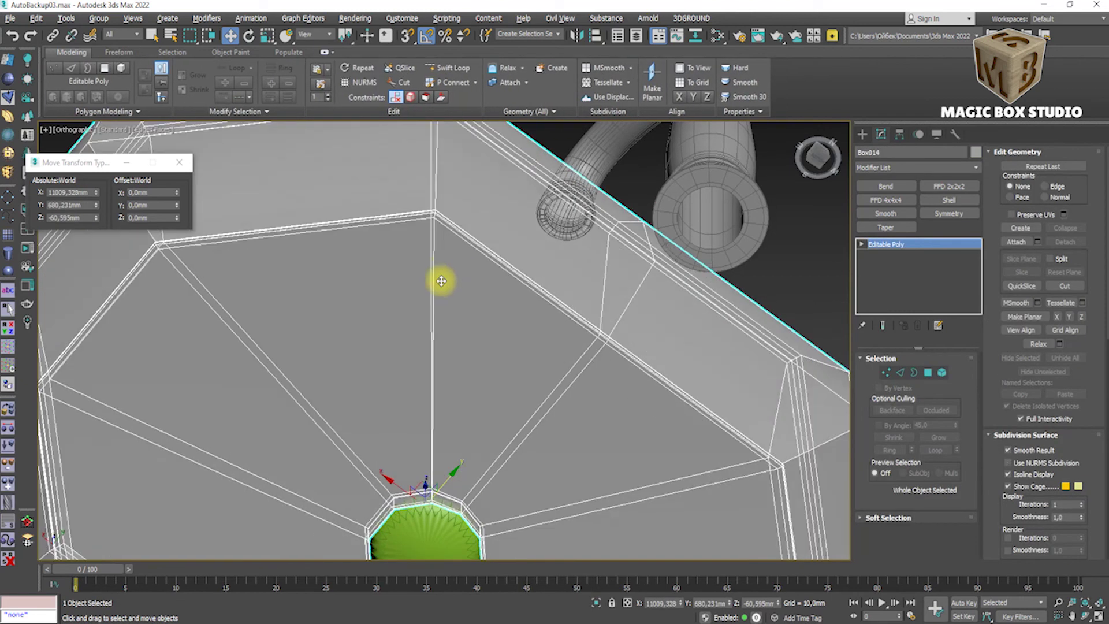
Toggle the basin's see-through display off and isolate the basin with Alt+Q.
key("alt+x")
scroll(439, 277, "down", 3)
scroll(456, 277, "down", 3)
scroll(461, 272, "up", 3)
key("ctrl+z")
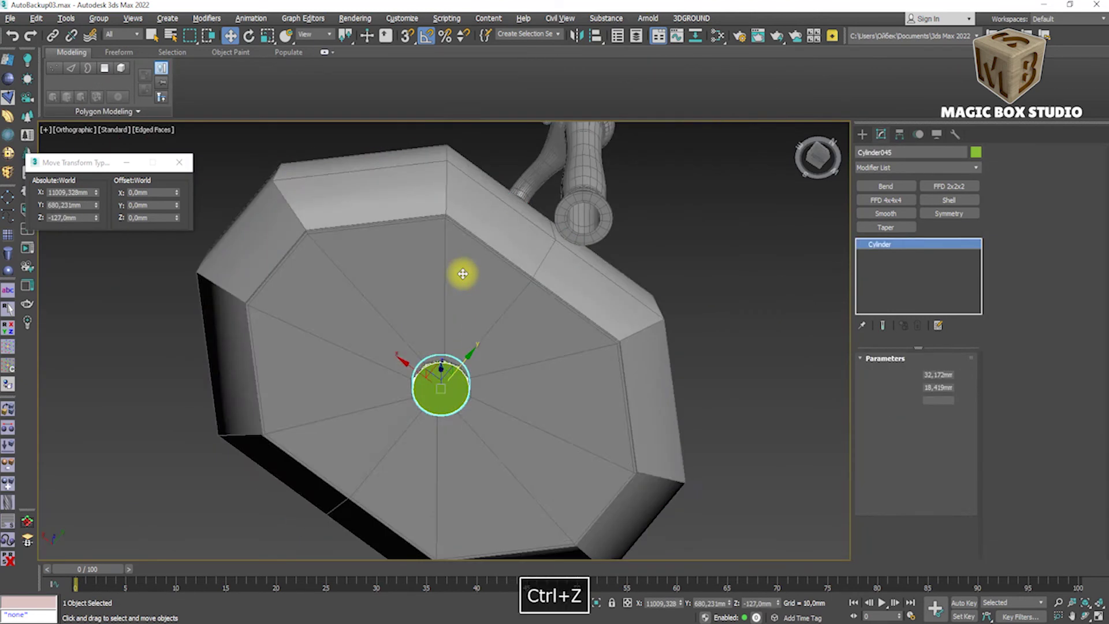
key("ctrl+z")
scroll(460, 272, "down", 3)
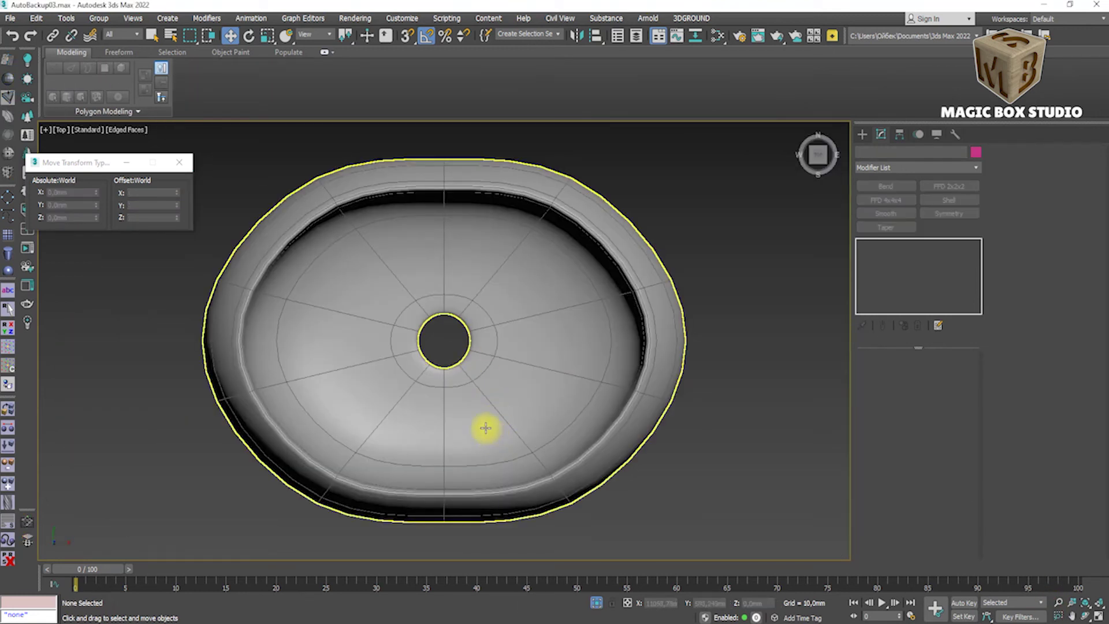
Try scaling the basin's selected vertex rings, then undo the scale.
left_click(484, 352)
key("1")
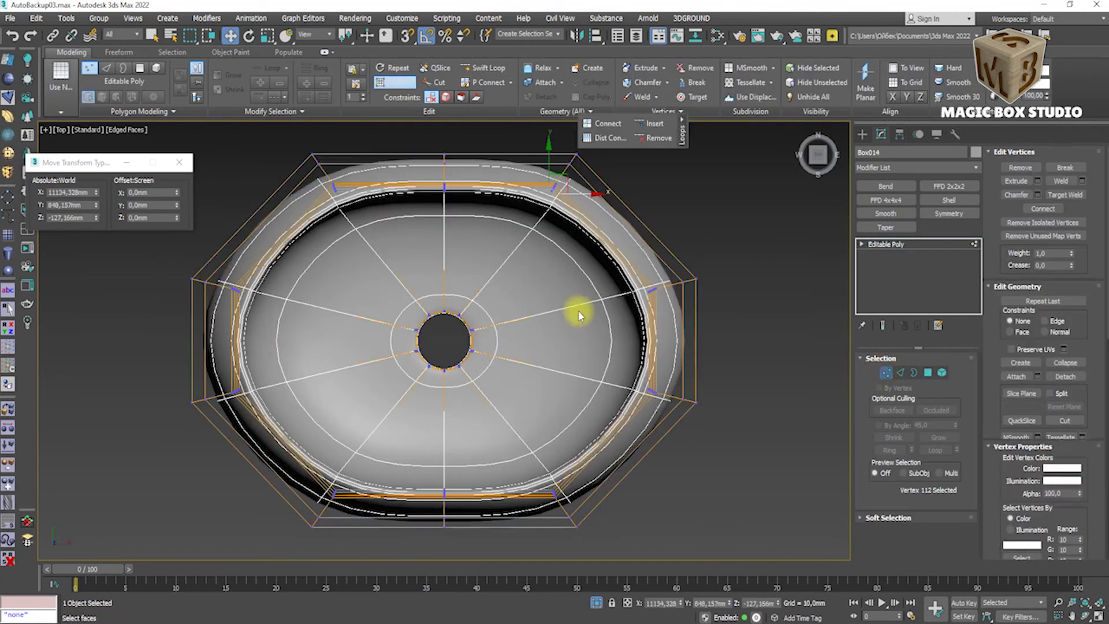
key("r")
left_click_drag(430, 345, 436, 348)
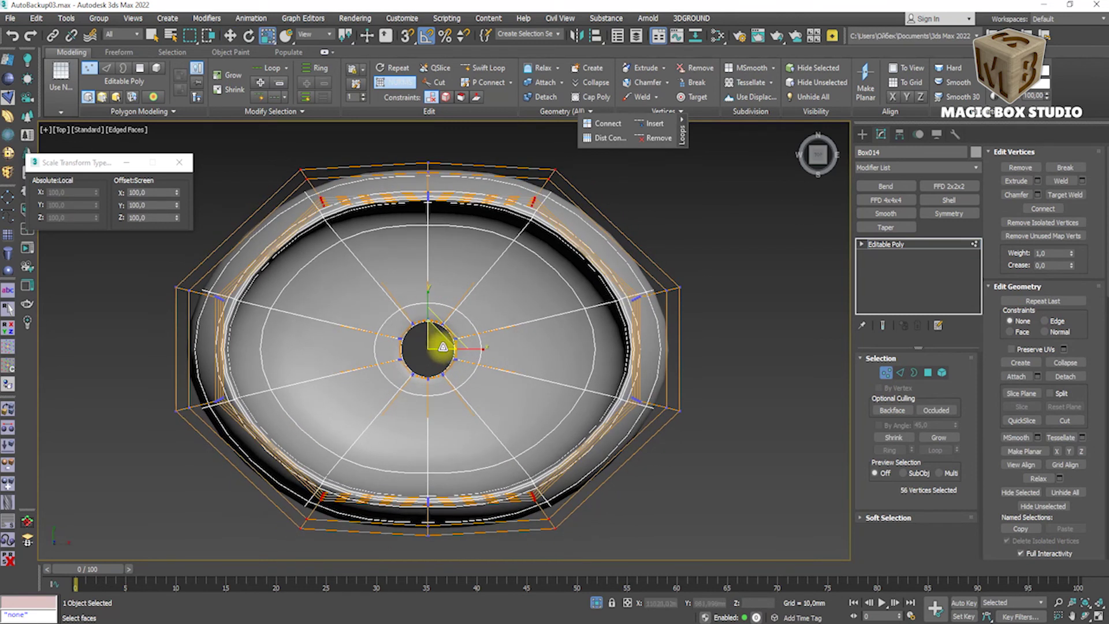
key("1")
key("ctrl+z")
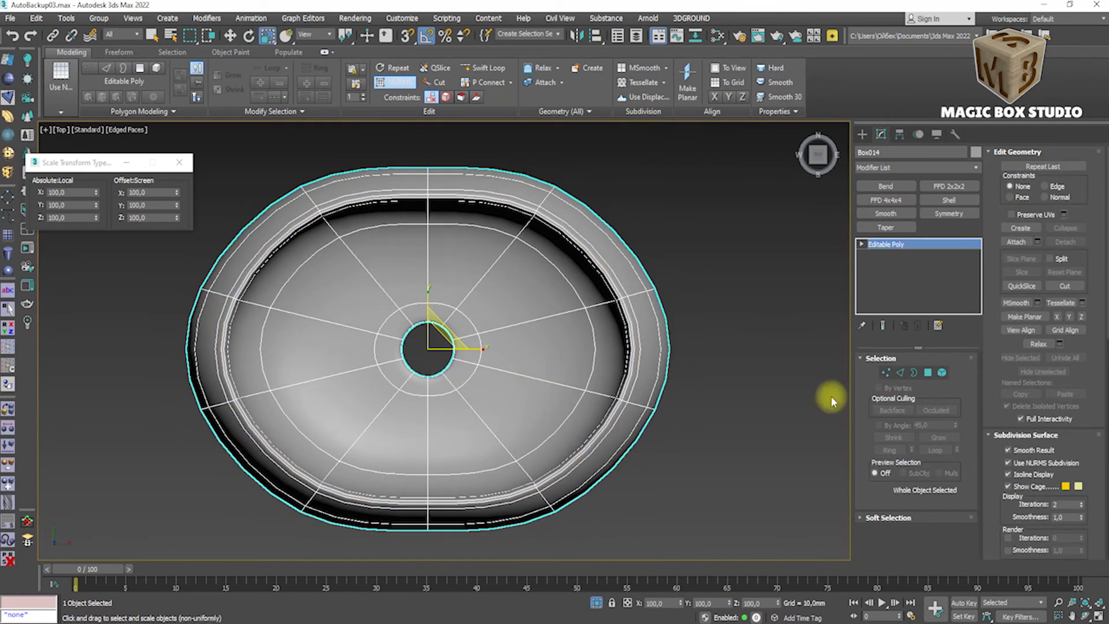
key("1")
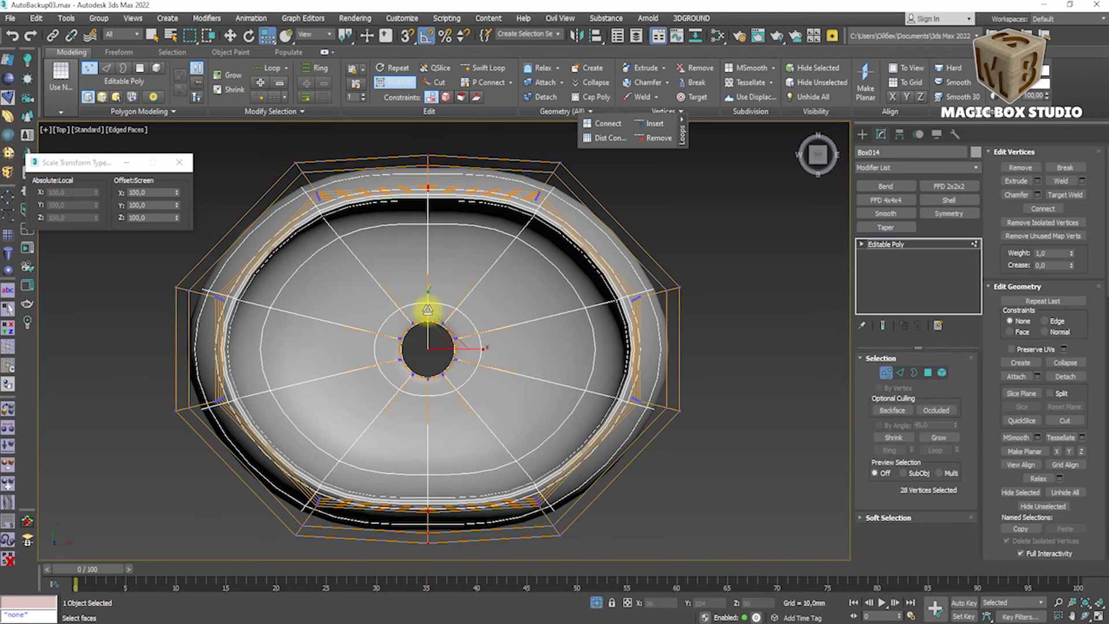
key("1")
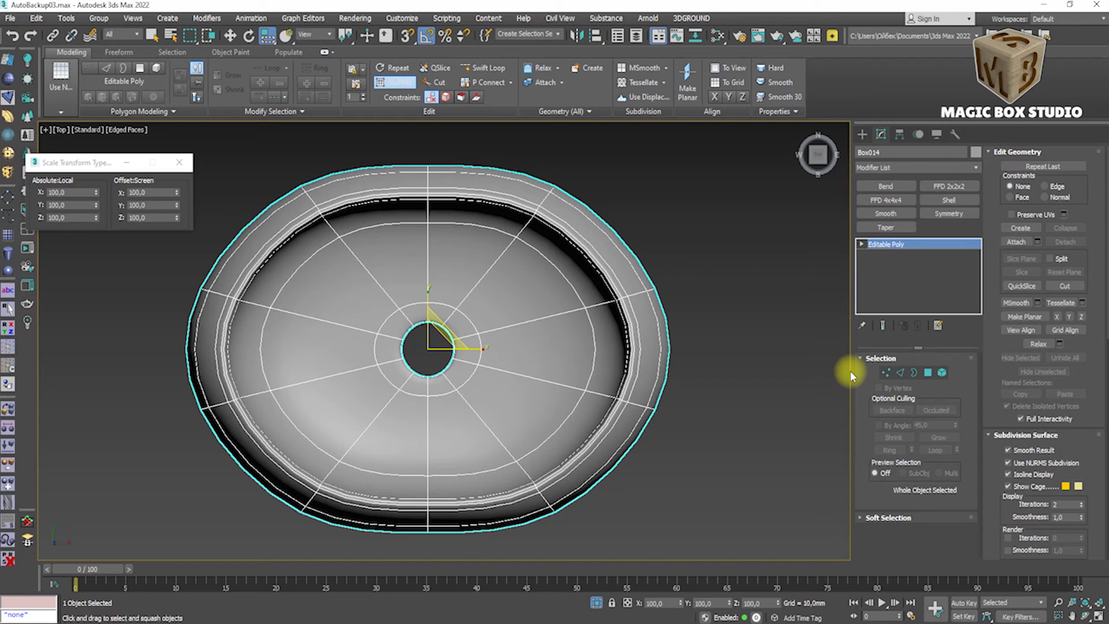
Narrow the basin cage to 94% on X in Vertex mode.
left_click(885, 372)
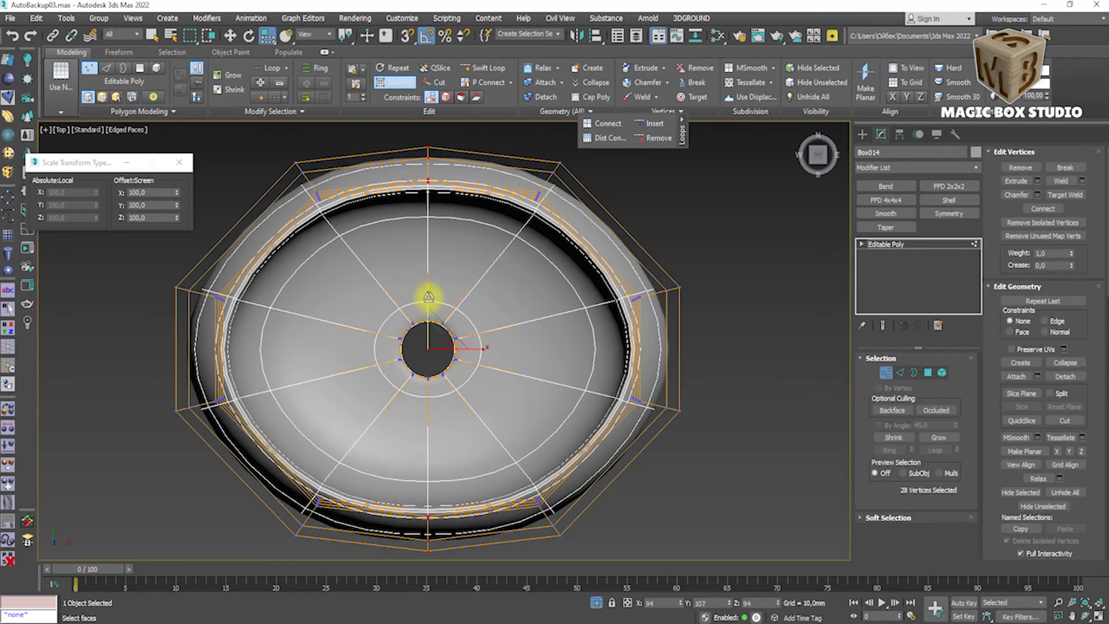
key("1")
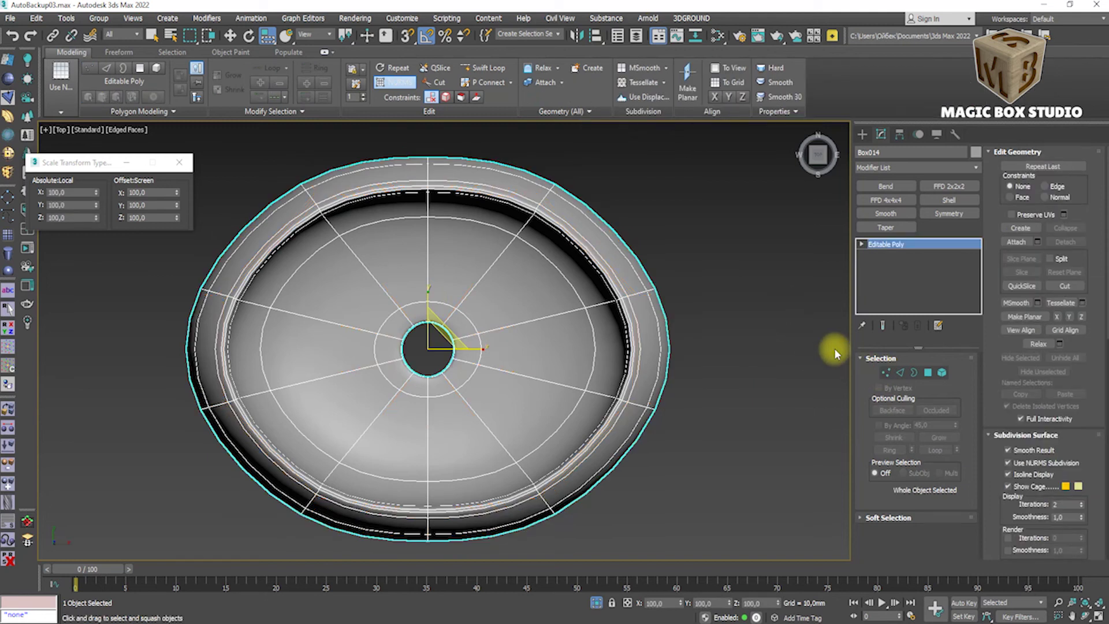
left_click(885, 372)
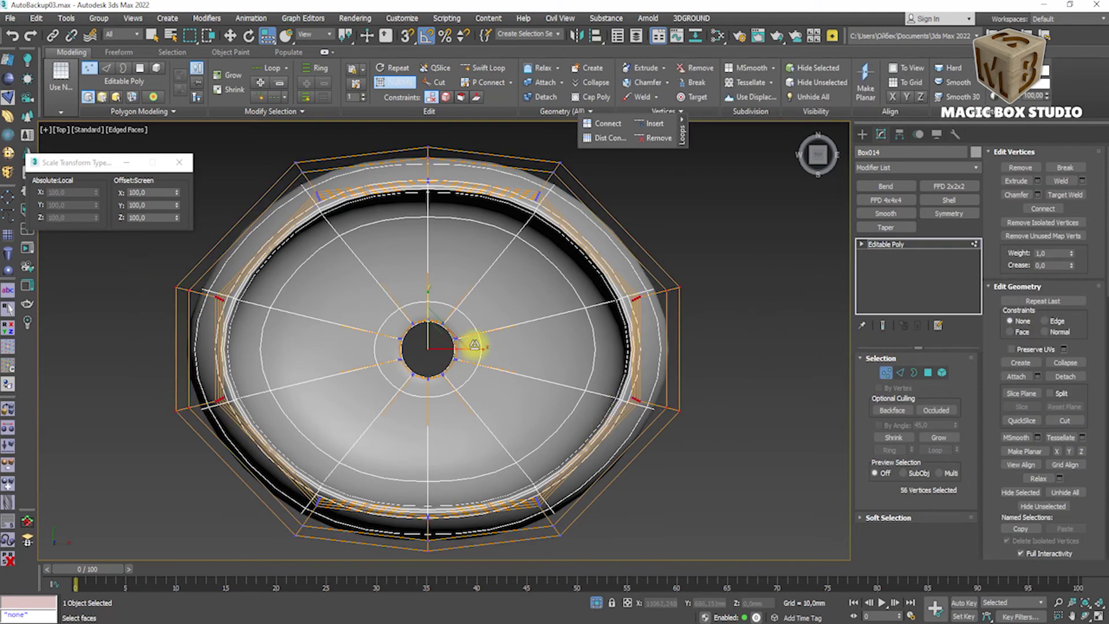
left_click_drag(475, 345, 475, 347)
left_click(887, 373)
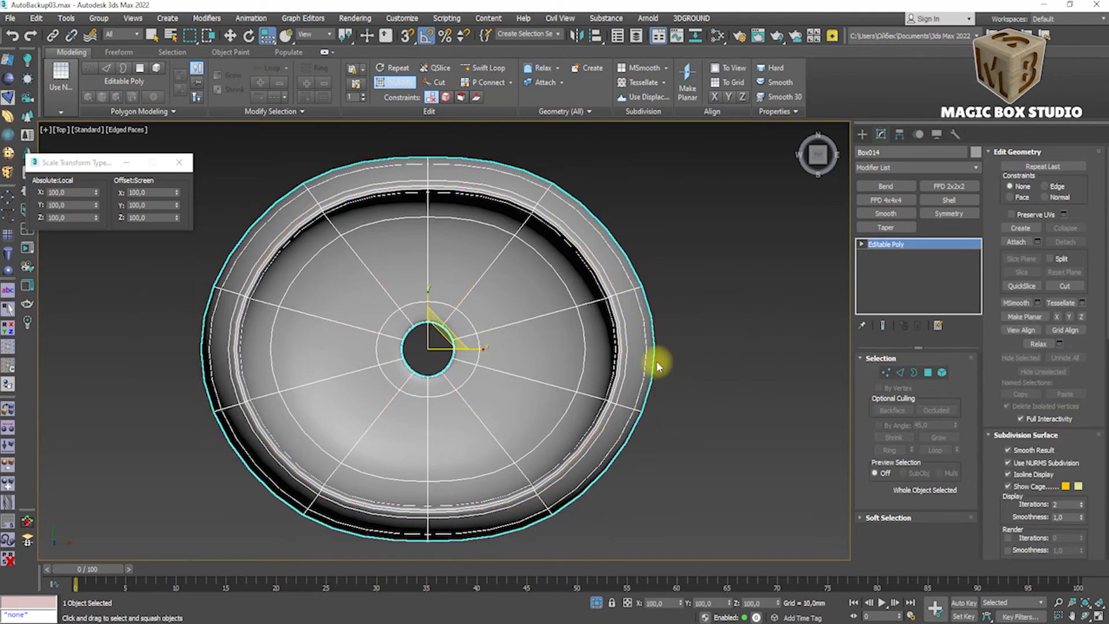
Stretch the cage's top and bottom vertex rows outward on Y and orbit to review.
key("1")
left_click_drag(407, 139, 461, 206)
left_click_drag(435, 309, 427, 302)
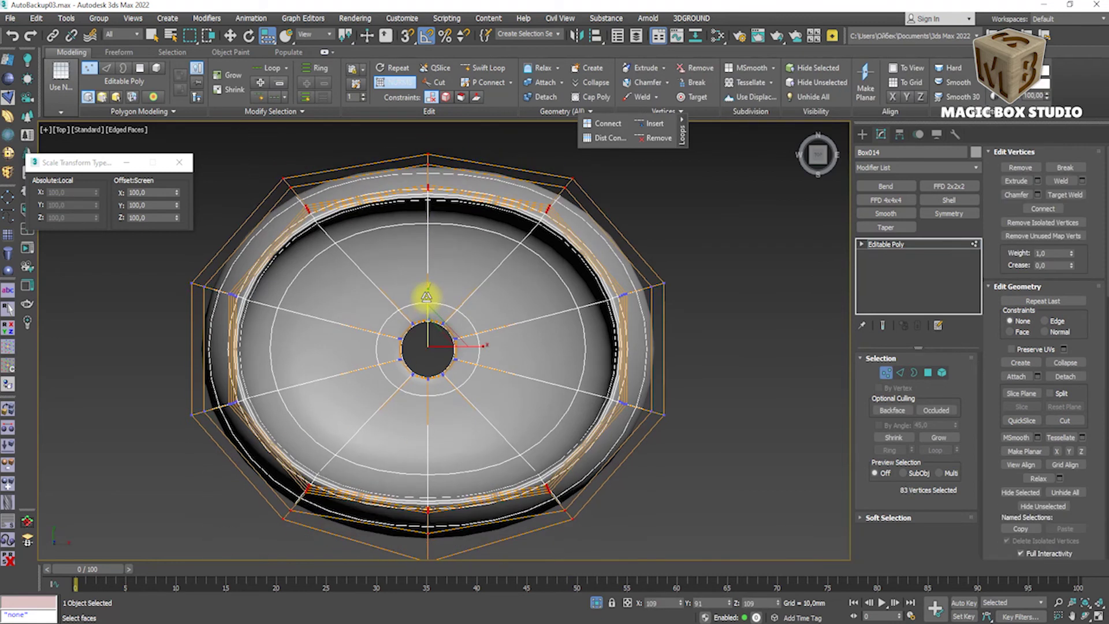
key("1")
middle_click_drag(426, 291, 805, 361, "alt")
mouse_move(626, 314)
middle_mouse_down("alt")
mouse_move(607, 193)
mouse_move(520, 214)
middle_mouse_up("alt")
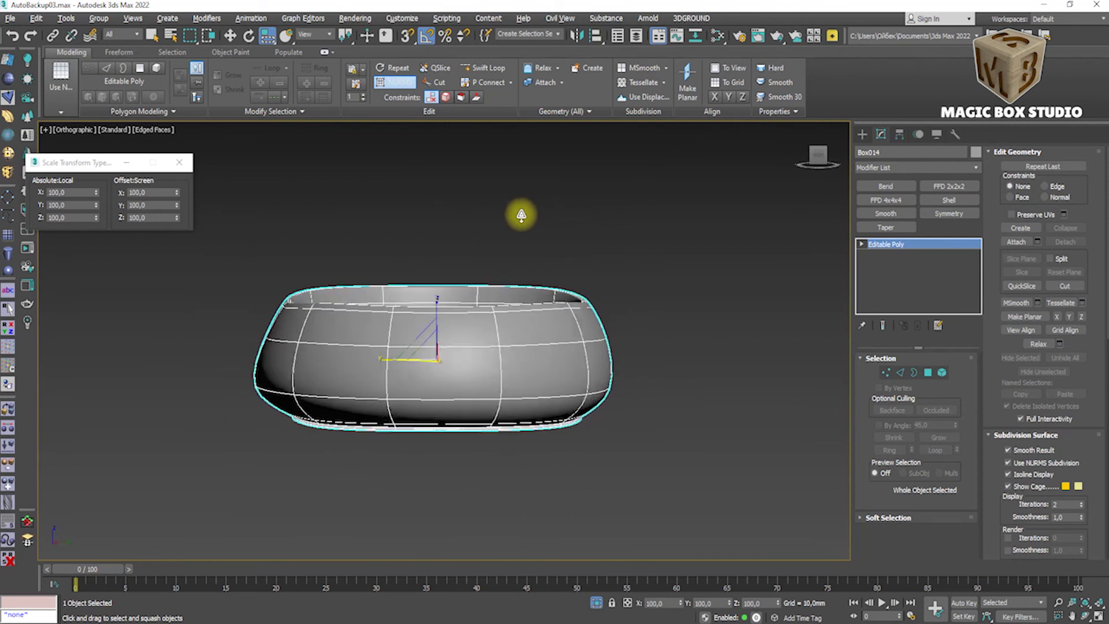
In the Left view, turn NURMS smoothing off and step through undo/redo to an earlier basin shape.
key("l")
key("ctrl+BackSpace")
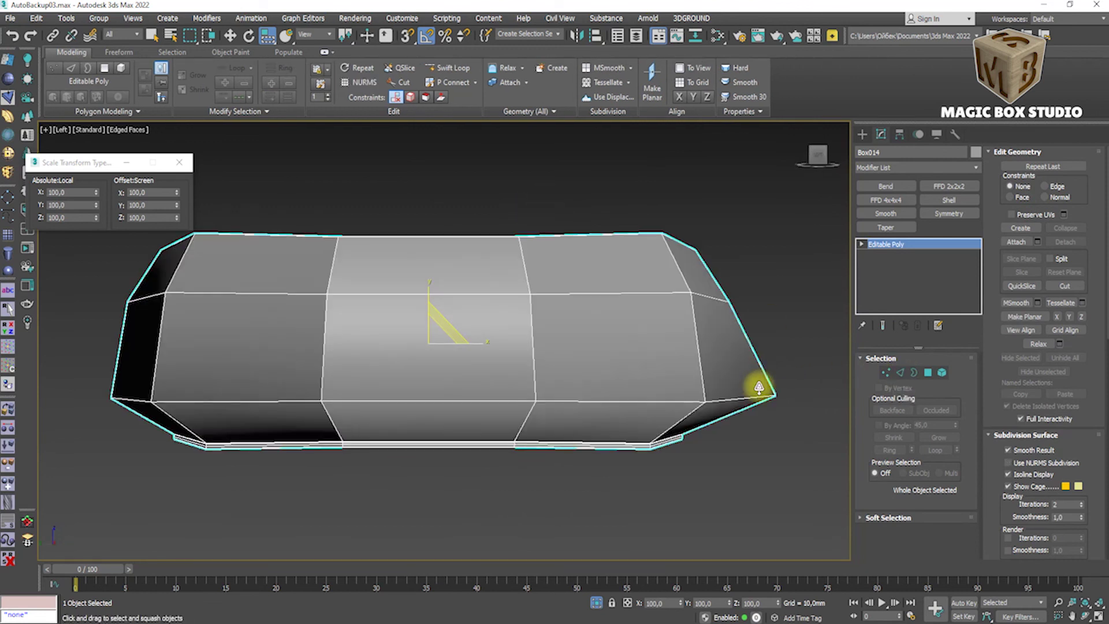
key("ctrl+z")
key("ctrl+z")
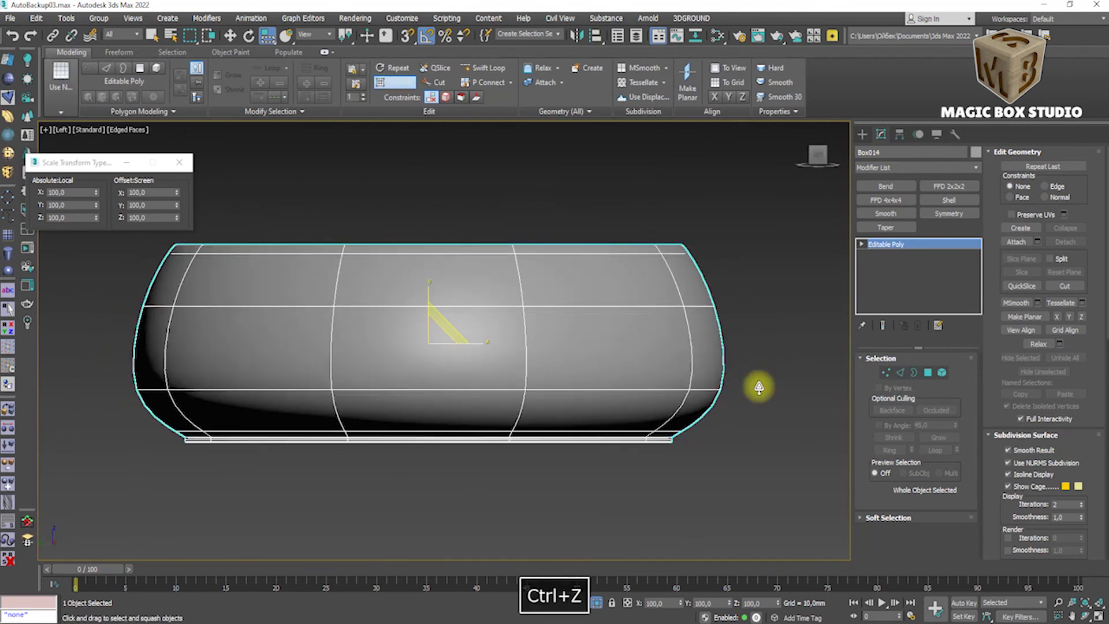
key("ctrl+z")
key("ctrl+y")
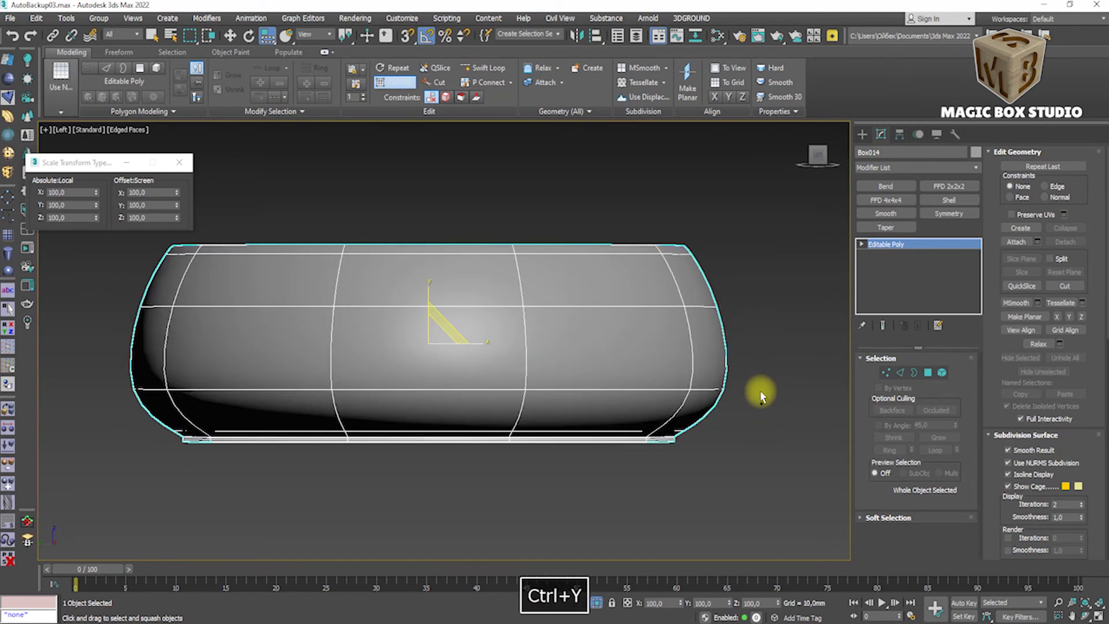
key("ctrl+y")
key("ctrl+y")
key("ctrl+z")
key("ctrl+z")
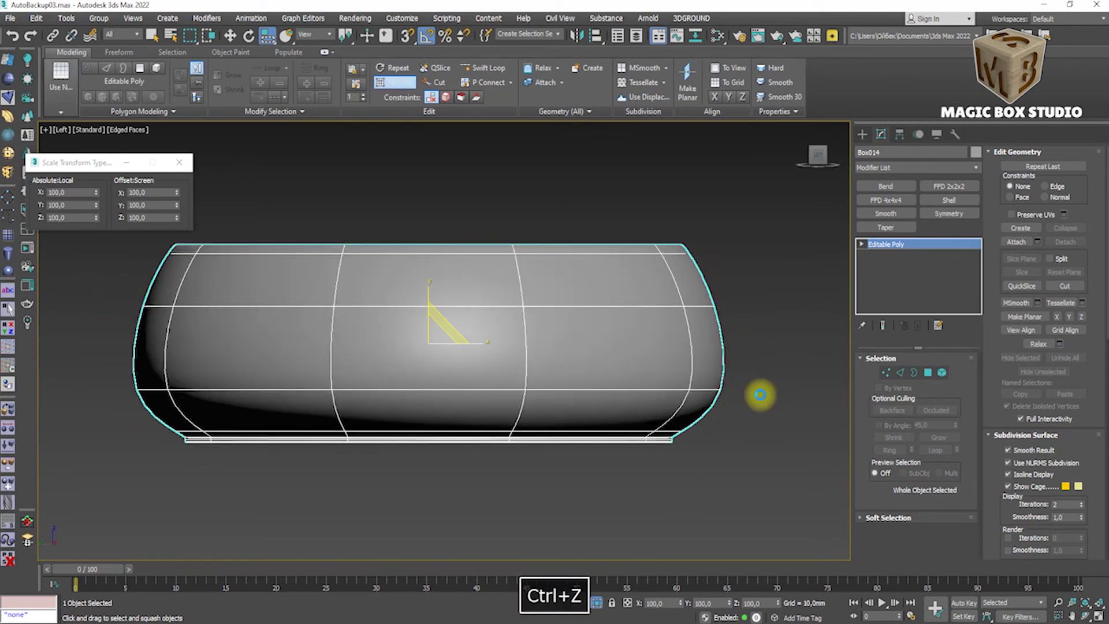
key("ctrl+z")
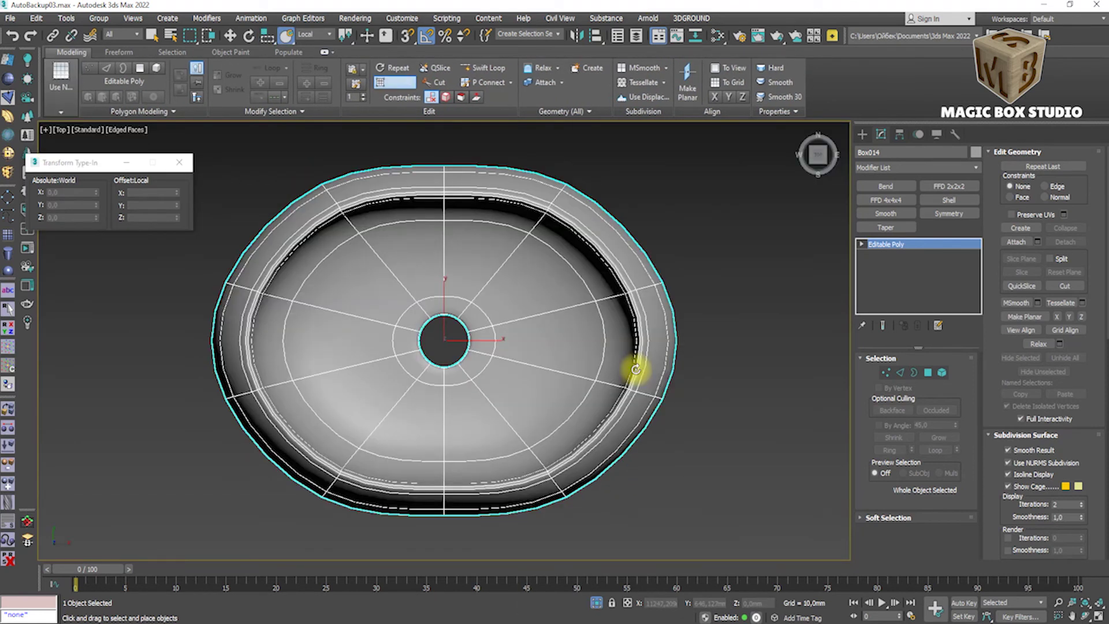
Undo several changes back to the earlier vertex-level state of the basin.
key("ctrl+z")
key("ctrl+z")
key("ctrl+z")
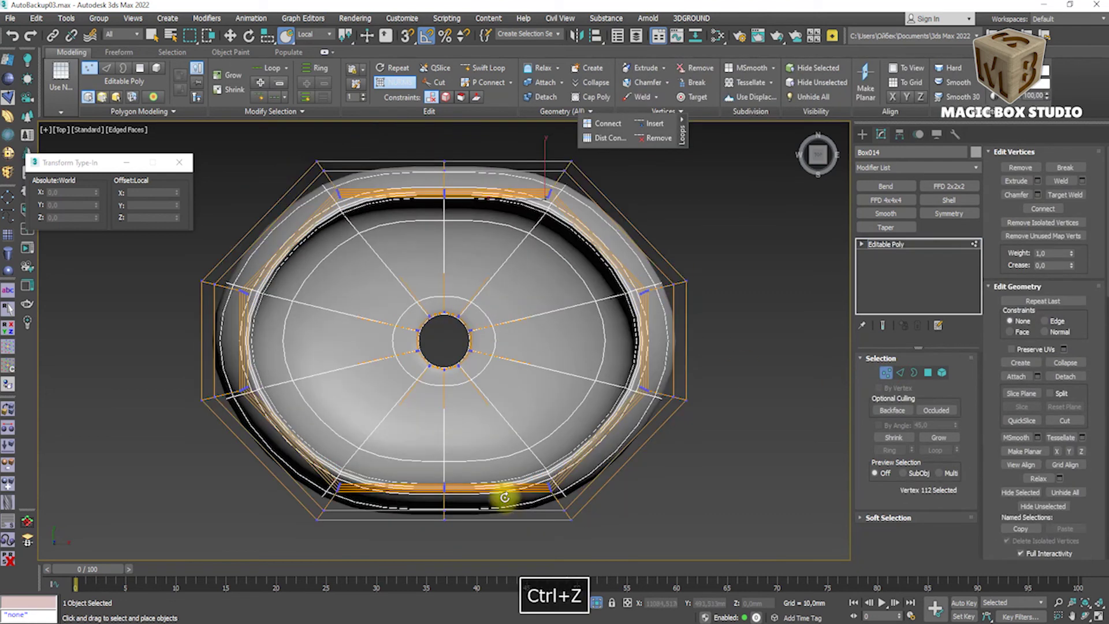
key("ctrl+z")
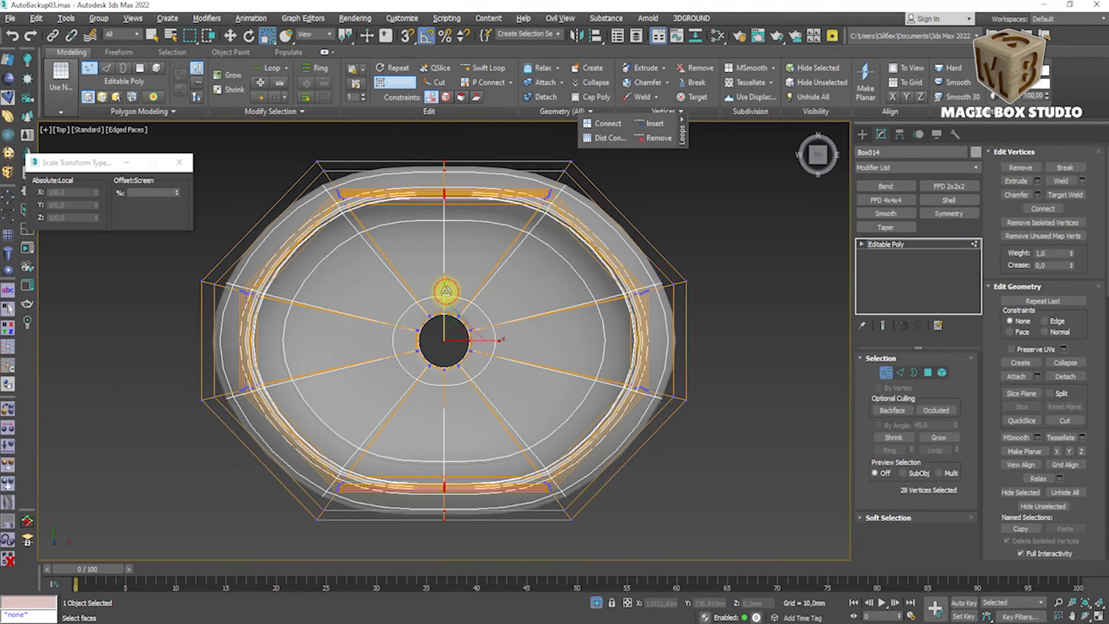
key("ctrl+z")
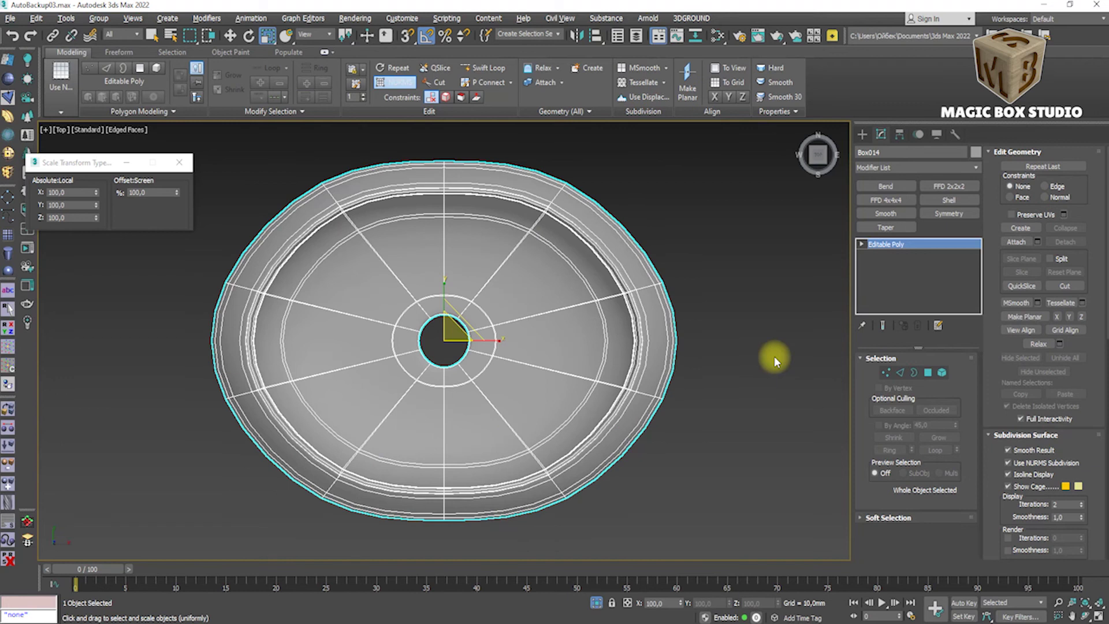
key("alt+x")
key("ctrl+z")
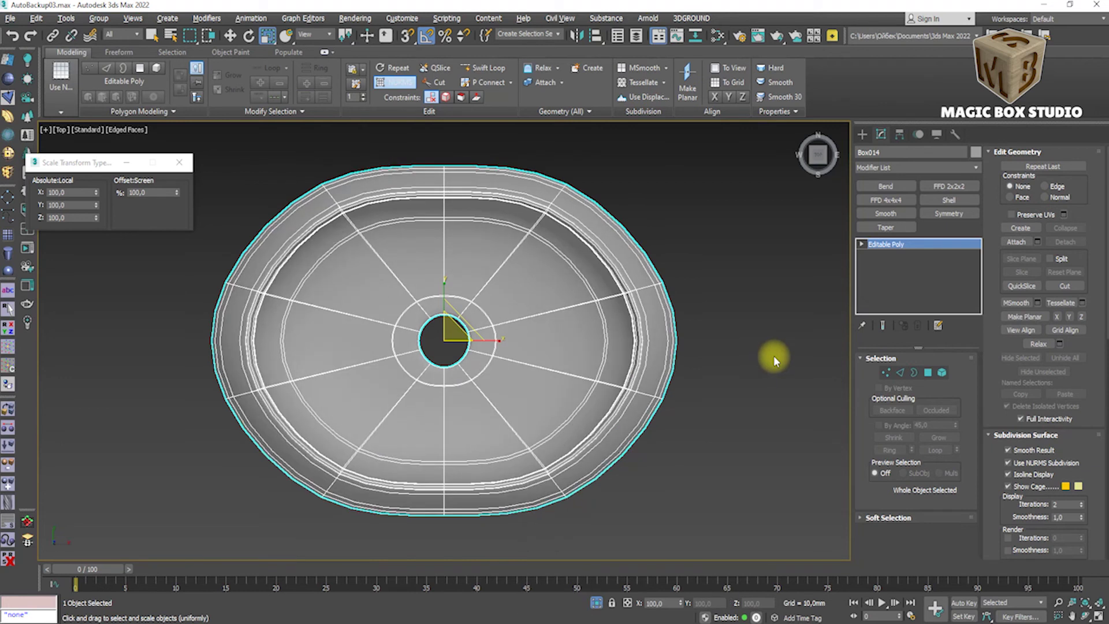
key("ctrl+z")
Retry scaling the top and bottom rim vertex rows, then undo back to the unsmoothed cage.
left_click_drag(162, 258, 291, 432)
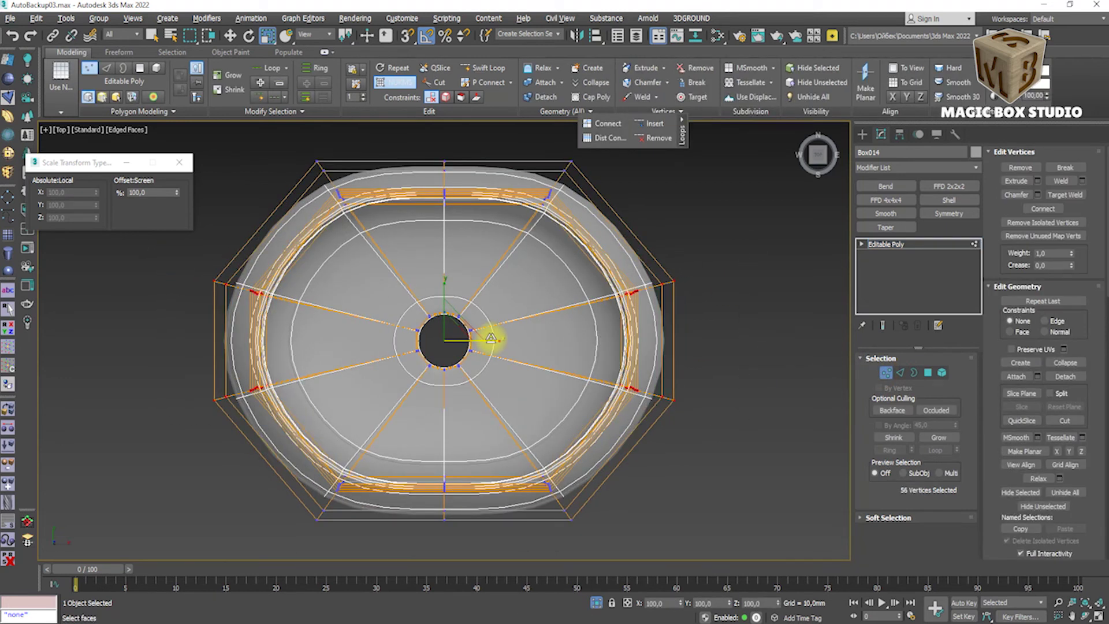
left_click(886, 375)
key("1")
left_click_drag(420, 531, 476, 461)
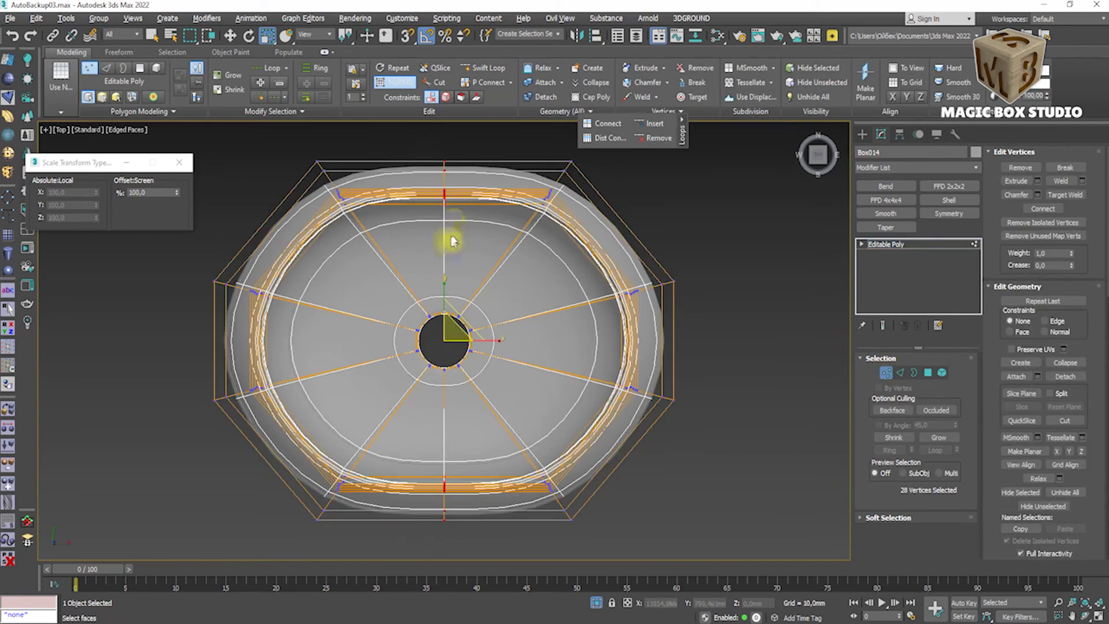
left_click(880, 373)
key("ctrl+z")
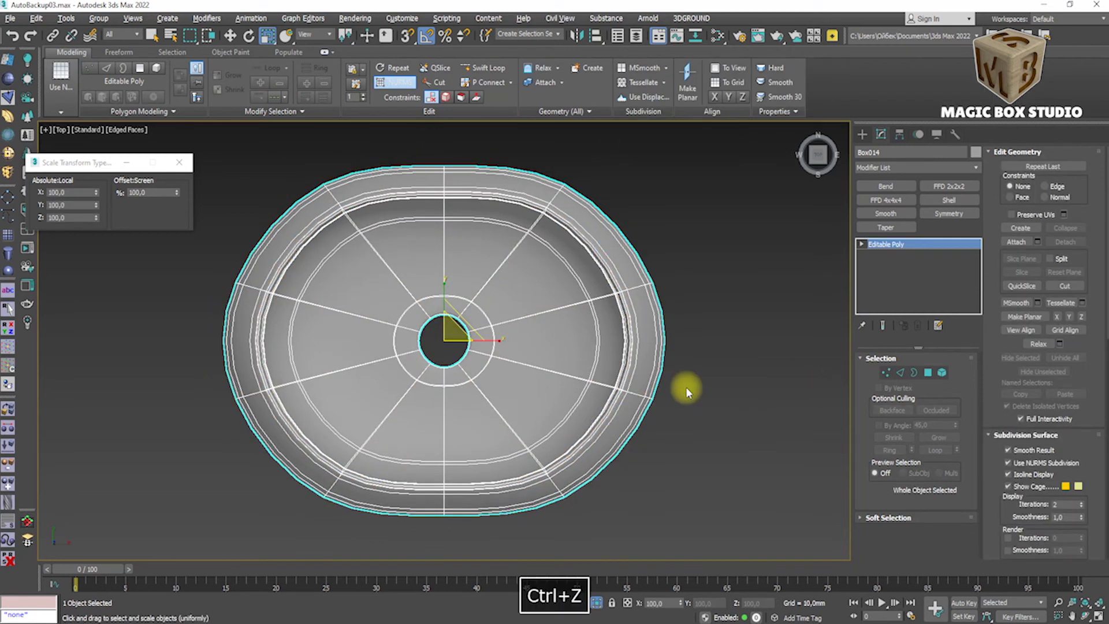
key("ctrl+z")
key("ctrl+z")
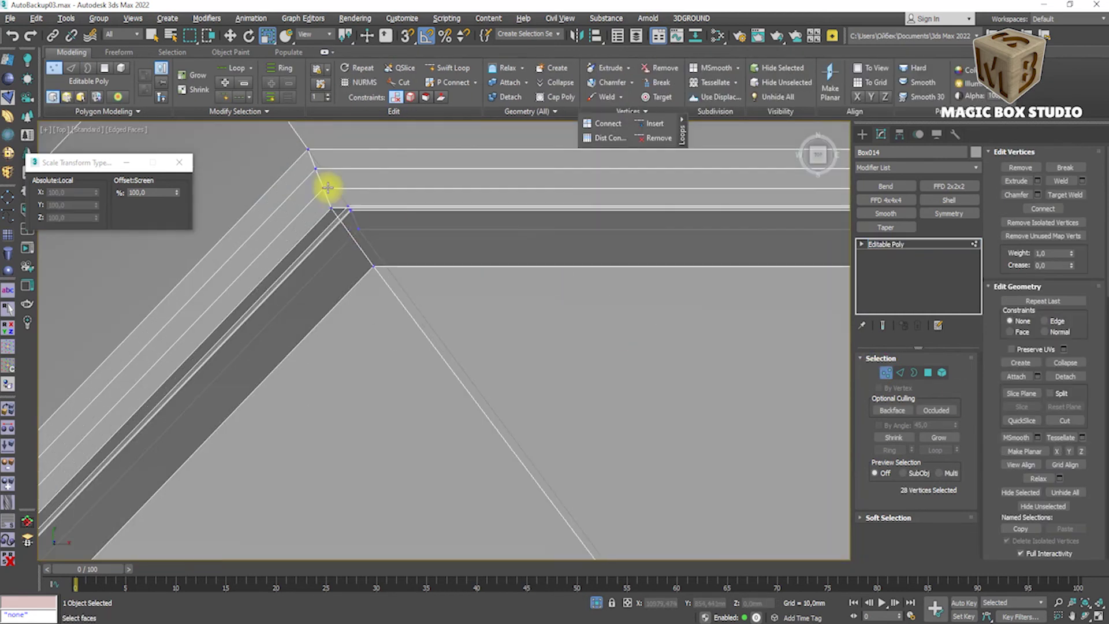
key("alt+x")
Zoom in on the octagon's bottom corner and undo the vertex selection.
scroll(334, 216, "down", 5)
middle_click_drag(763, 210, 396, 426)
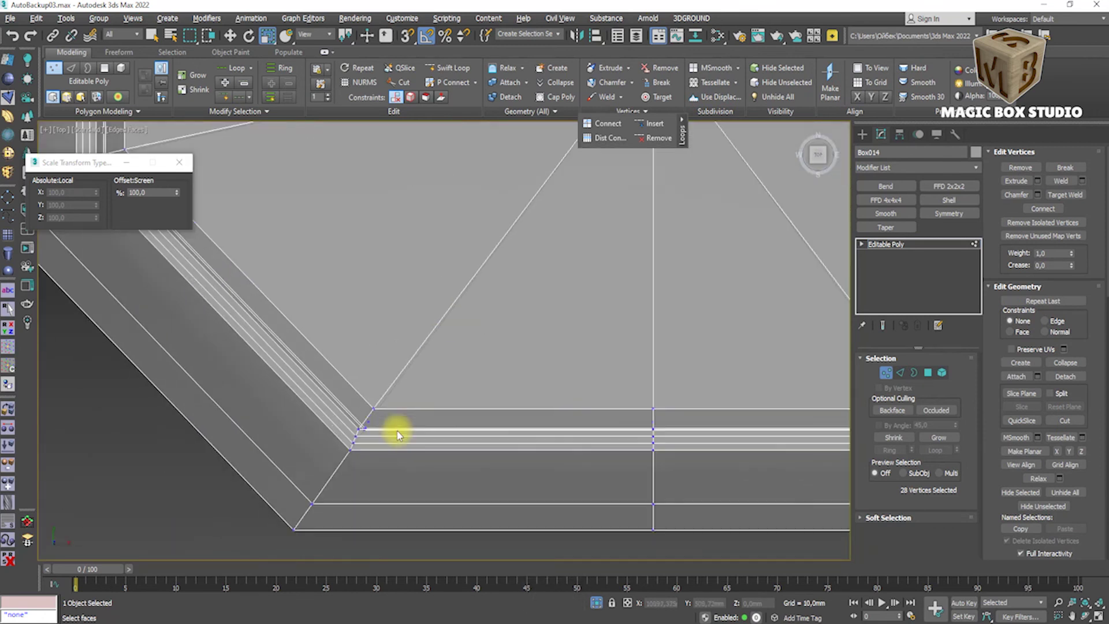
scroll(543, 465, "up", 2)
scroll(436, 310, "up", 3)
scroll(379, 141, "down", 4)
scroll(399, 210, "up", 4)
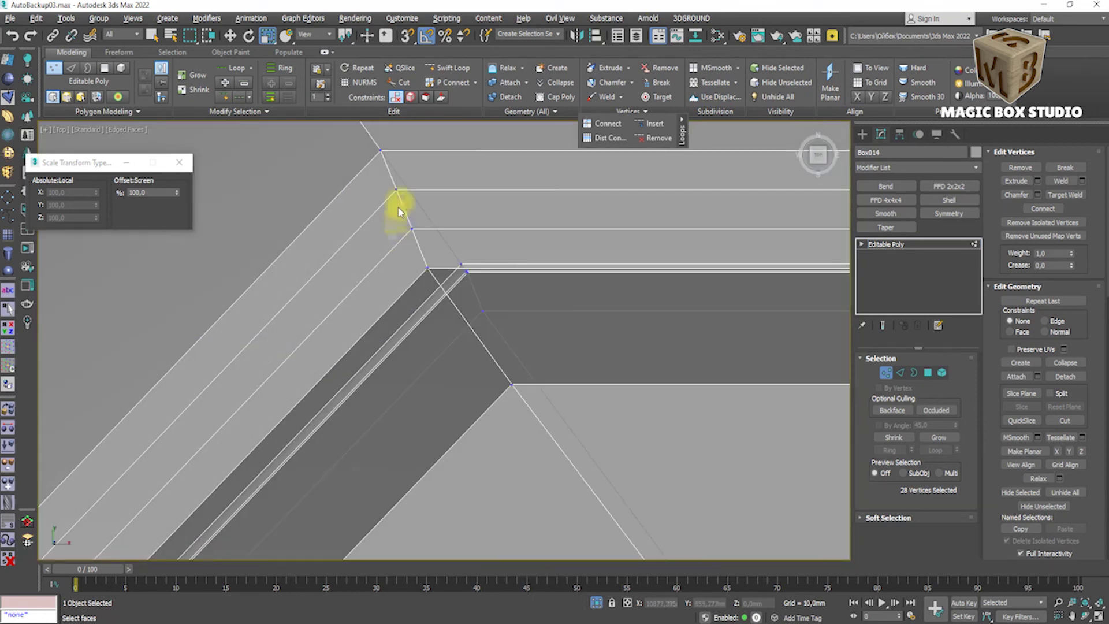
key("w")
key("ctrl+z")
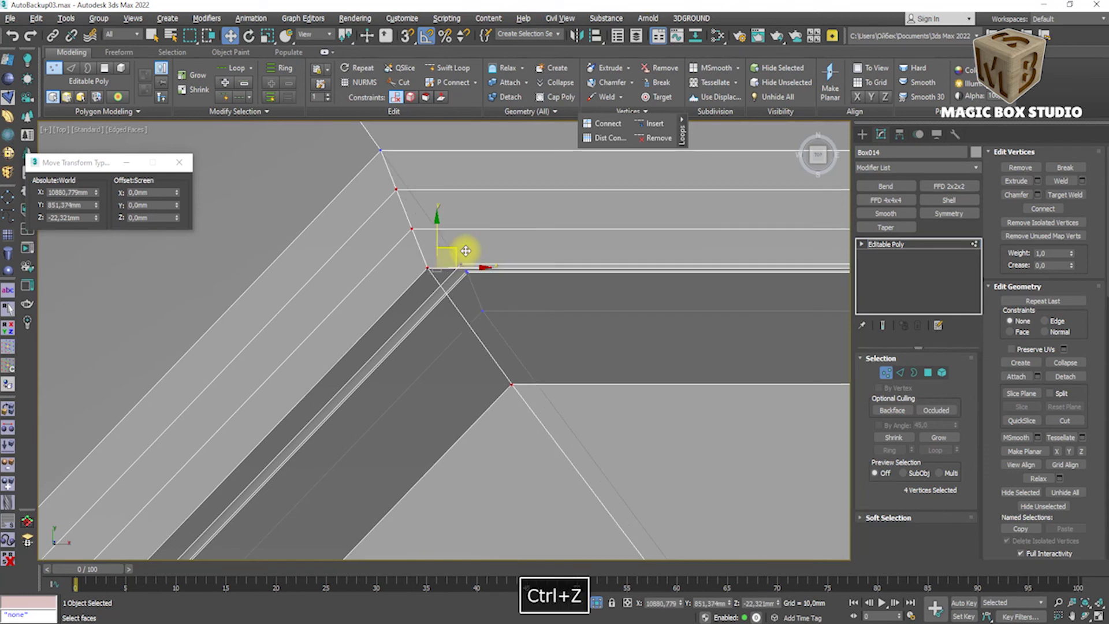
key("ctrl+z")
Slide three corner vertices slightly along X, then undo the move.
scroll(572, 388, "down", 3)
scroll(565, 364, "up", 2)
scroll(566, 371, "down", 1)
scroll(563, 370, "up", 2)
left_click(492, 270)
left_click_drag(544, 310, 573, 329)
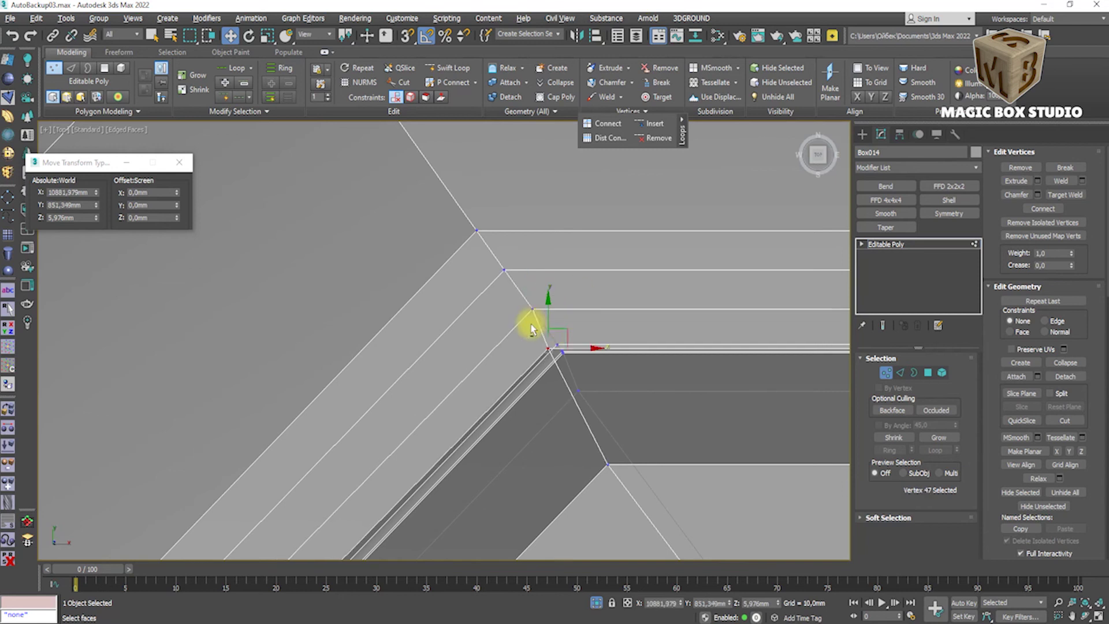
key("ctrl+z")
scroll(578, 364, "down", 5)
scroll(351, 369, "down", 3)
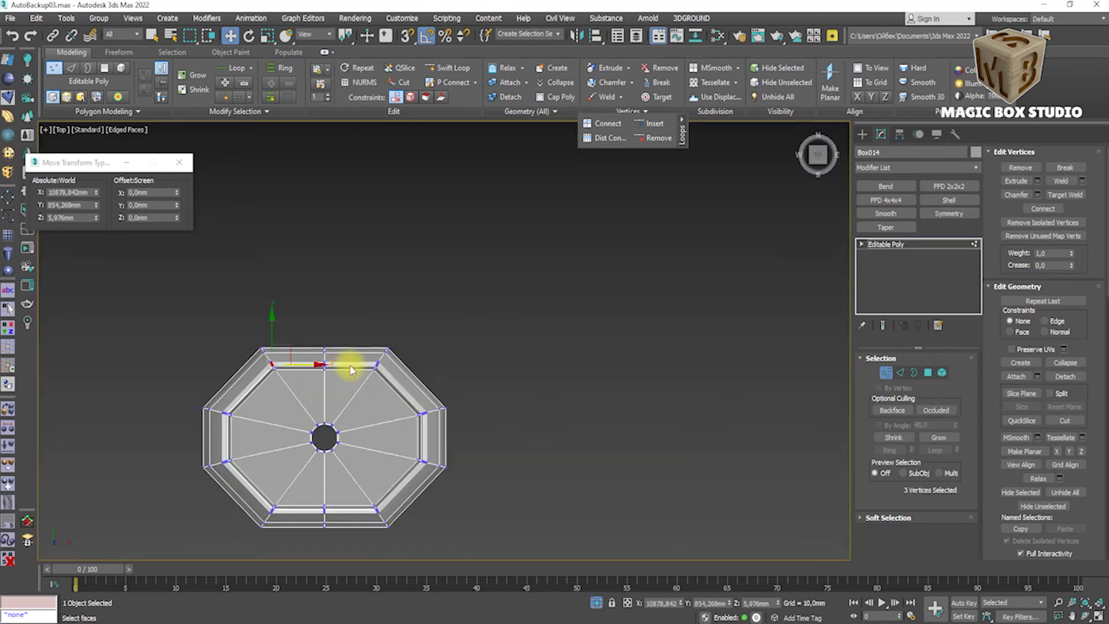
Re-enable NURMS, exit Vertex mode and view the basin's cage from the side.
key("ctrl+BackSpace")
key("ctrl+b")
key("z")
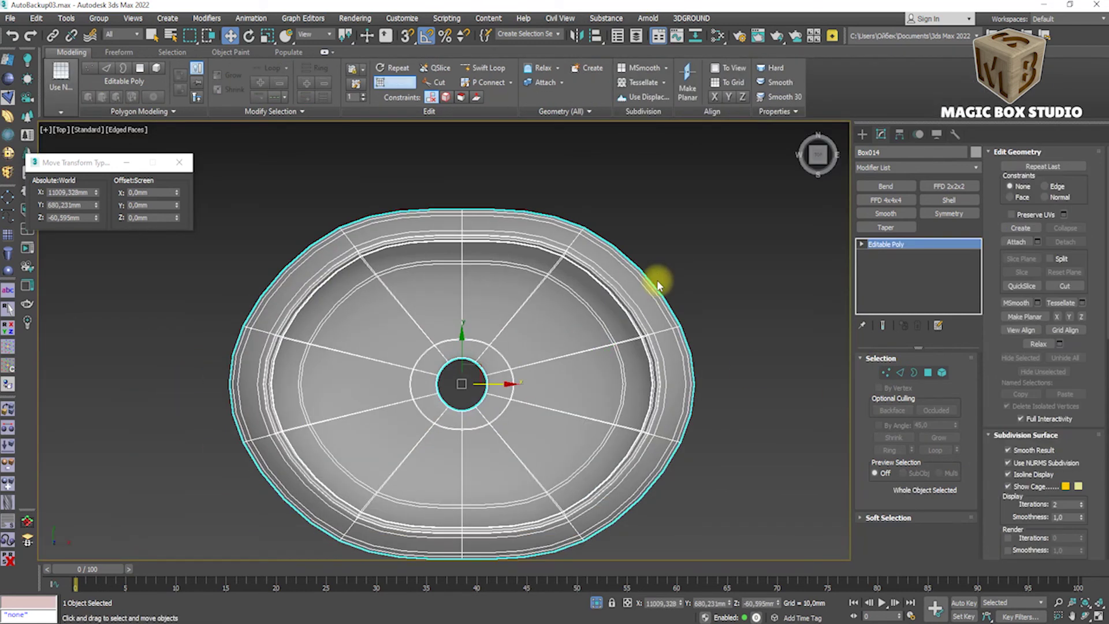
key("l")
key("alt+x")
key("ctrl+BackSpace")
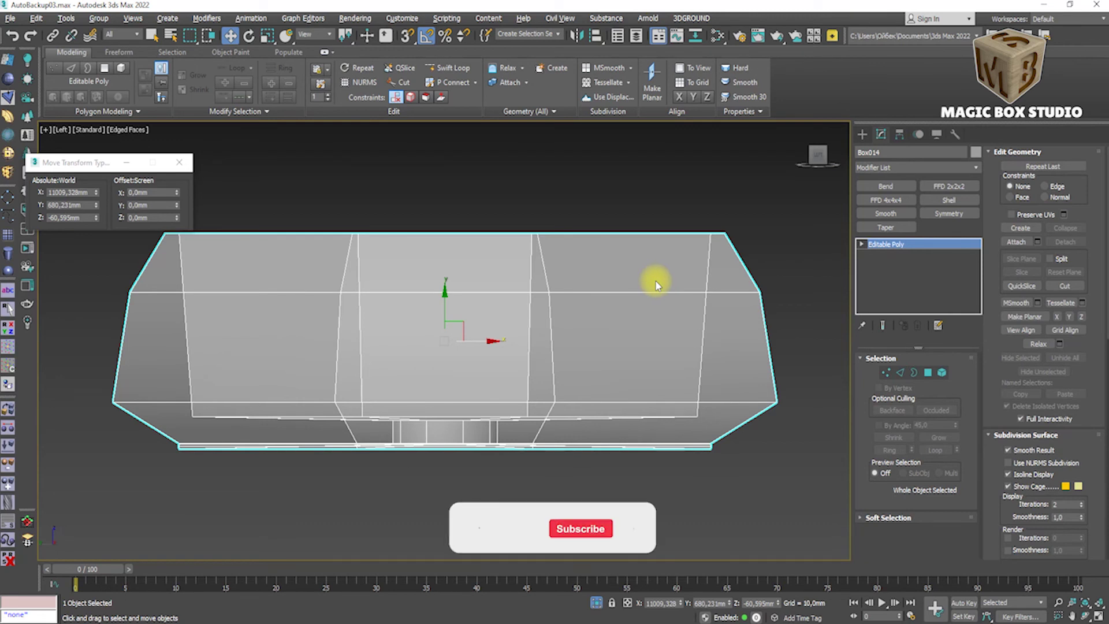
mouse_move(500, 376)
middle_mouse_down("alt")
mouse_move(435, 441)
mouse_move(341, 342)
mouse_move(272, 398)
mouse_move(376, 452)
middle_mouse_up("alt")
key("ctrl+q")
key("alt+x")
scroll(454, 406, "down", 3)
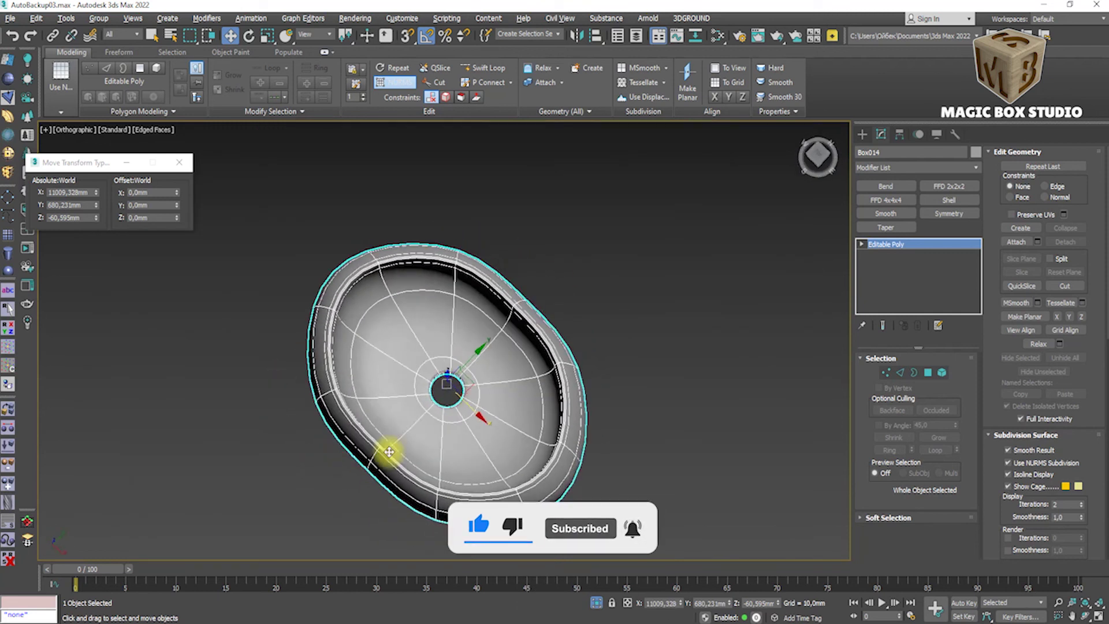
key("t")
left_click(883, 376)
Squash the basin's top and bottom rim vertices slightly inward front to back.
left_click_drag(470, 250, 449, 178)
left_click_drag(462, 514, 456, 463)
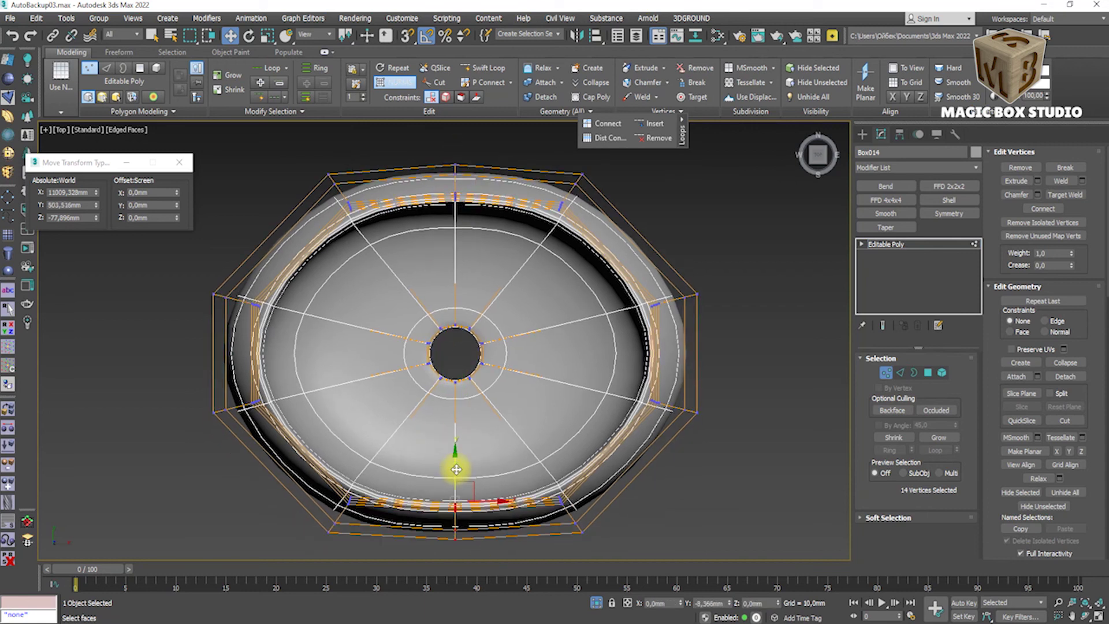
left_click(887, 374)
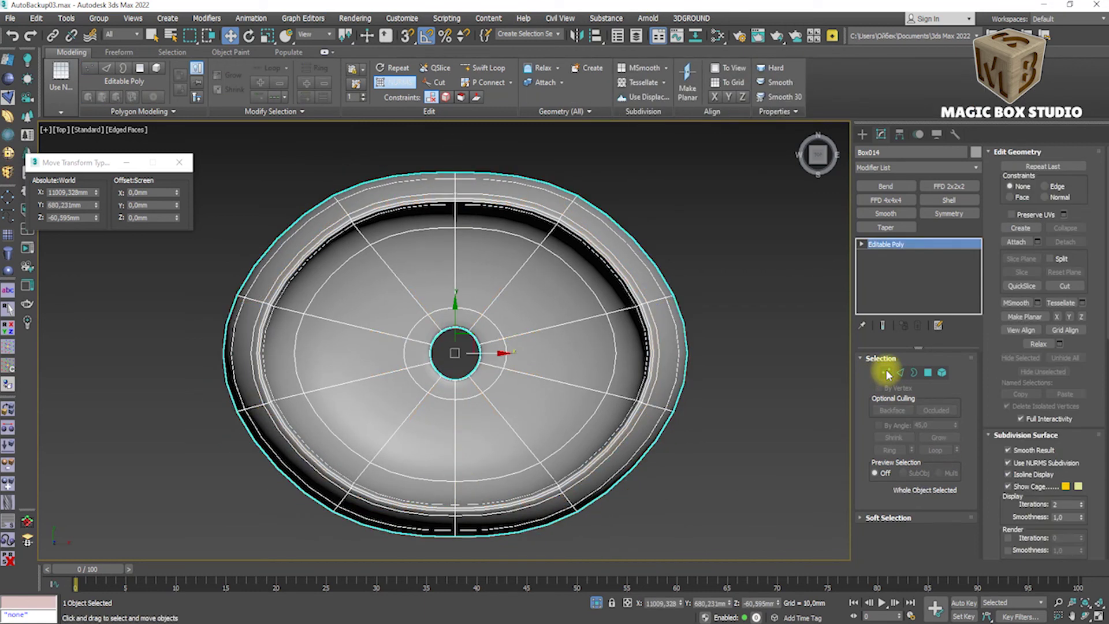
left_click(885, 372)
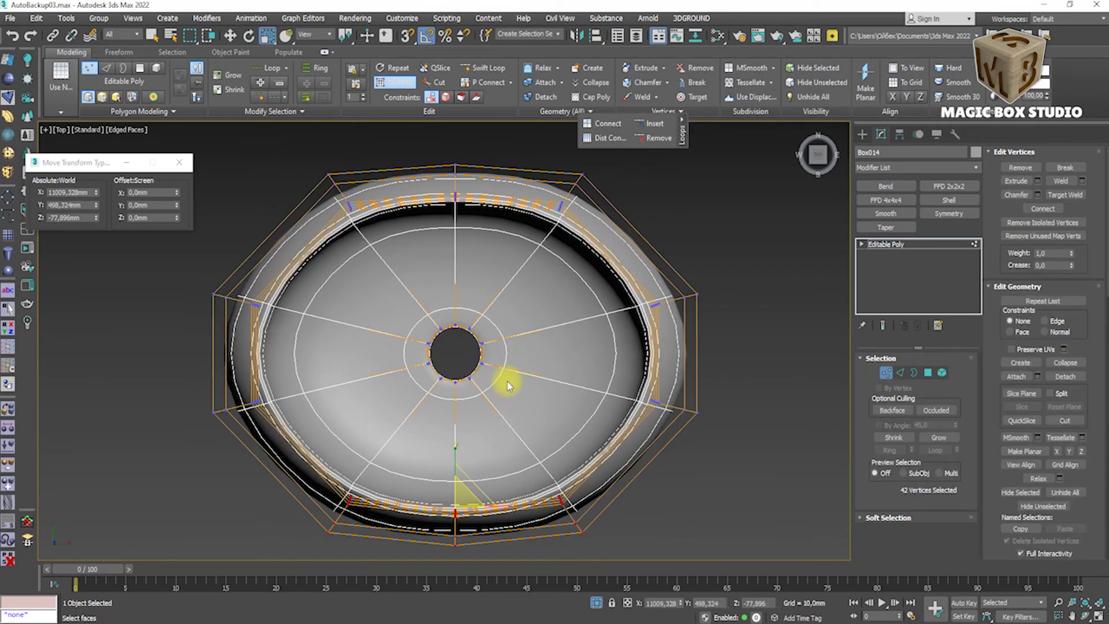
left_click_drag(316, 151, 589, 242, "ctrl")
key("r")
left_click_drag(456, 295, 456, 301)
left_click(885, 372)
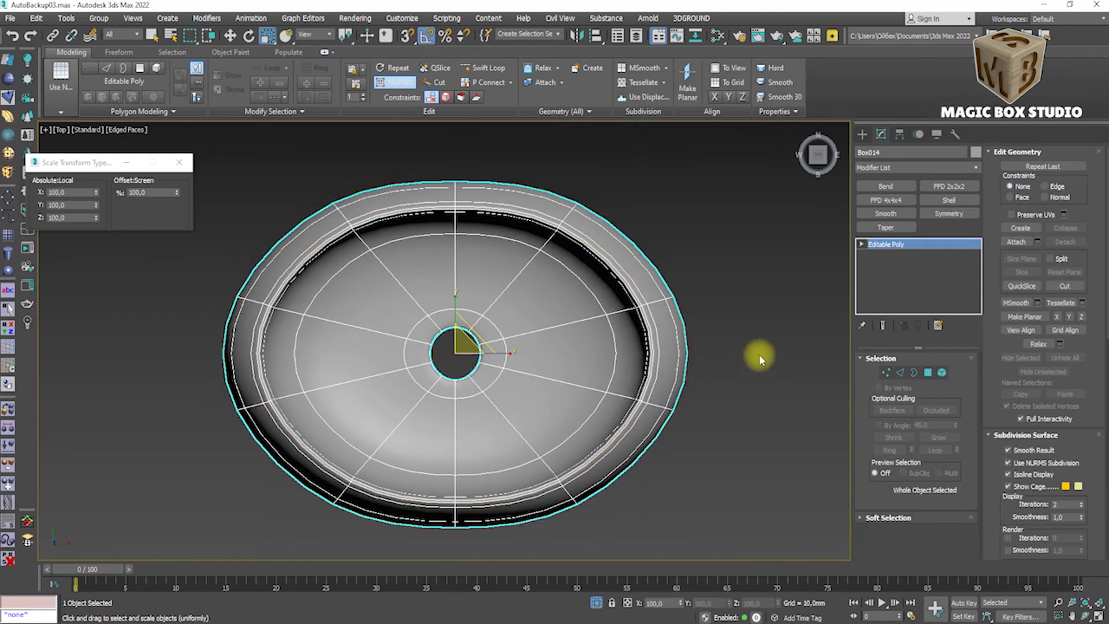
Orbit to review the tilted bowl, then undo the last two changes.
mouse_move(678, 374)
middle_mouse_down("alt")
mouse_move(795, 304)
mouse_move(674, 372)
mouse_move(677, 354)
middle_mouse_up("alt")
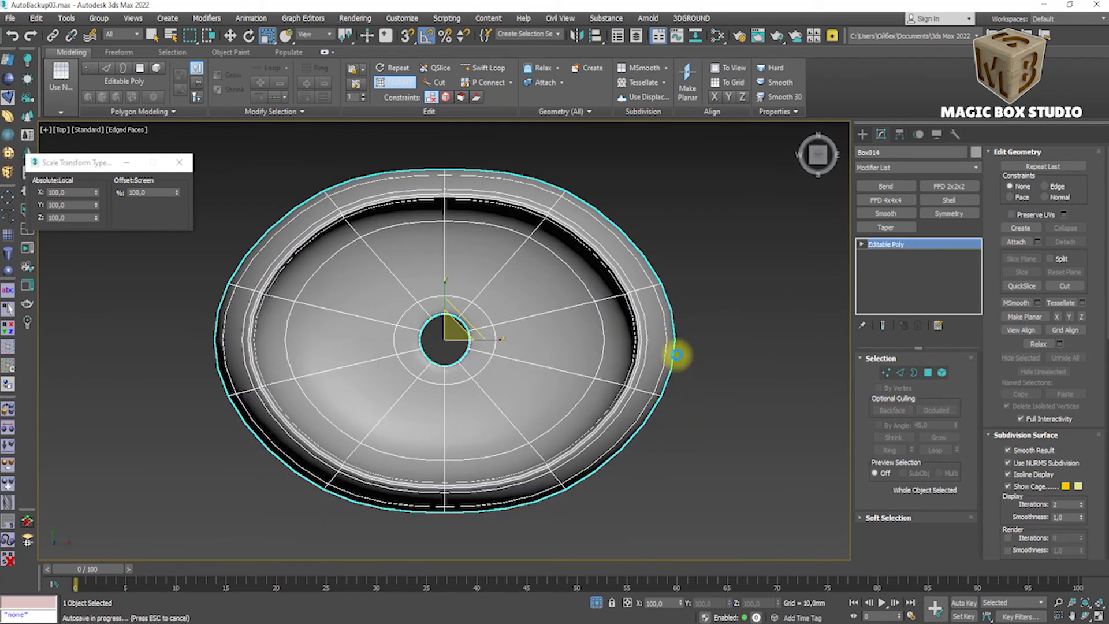
key("1")
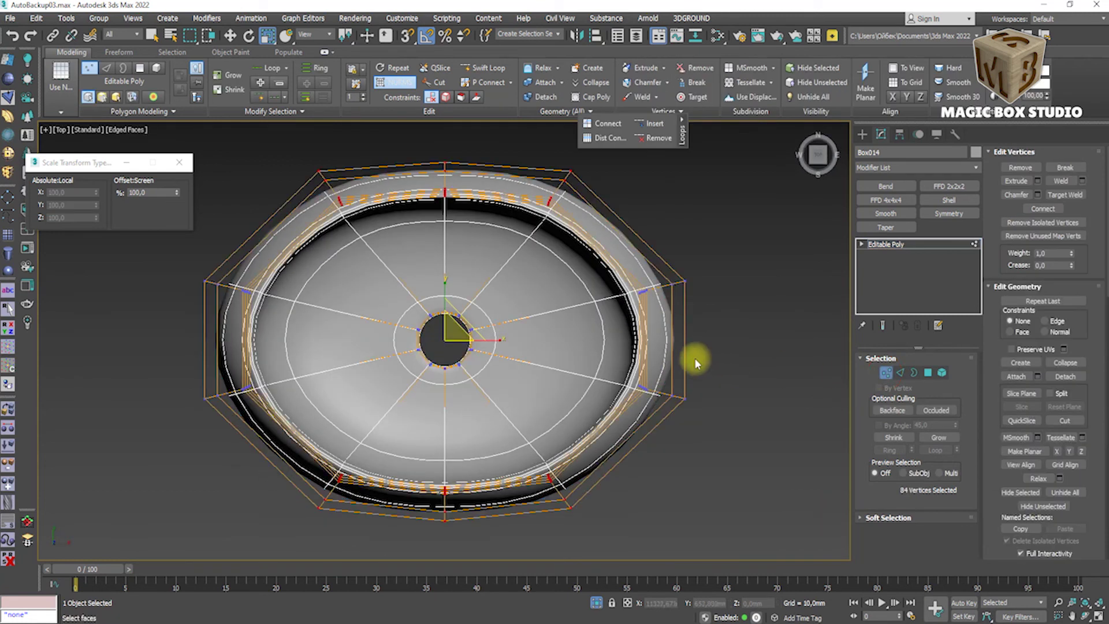
left_click(884, 374)
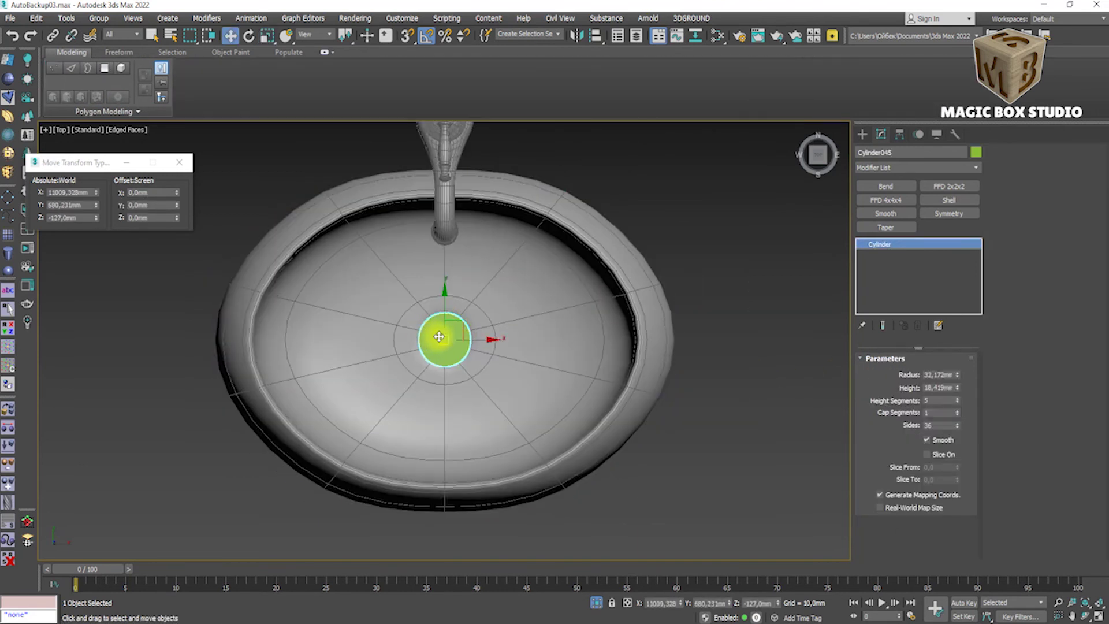
key("ctrl+z")
key("ctrl+z")
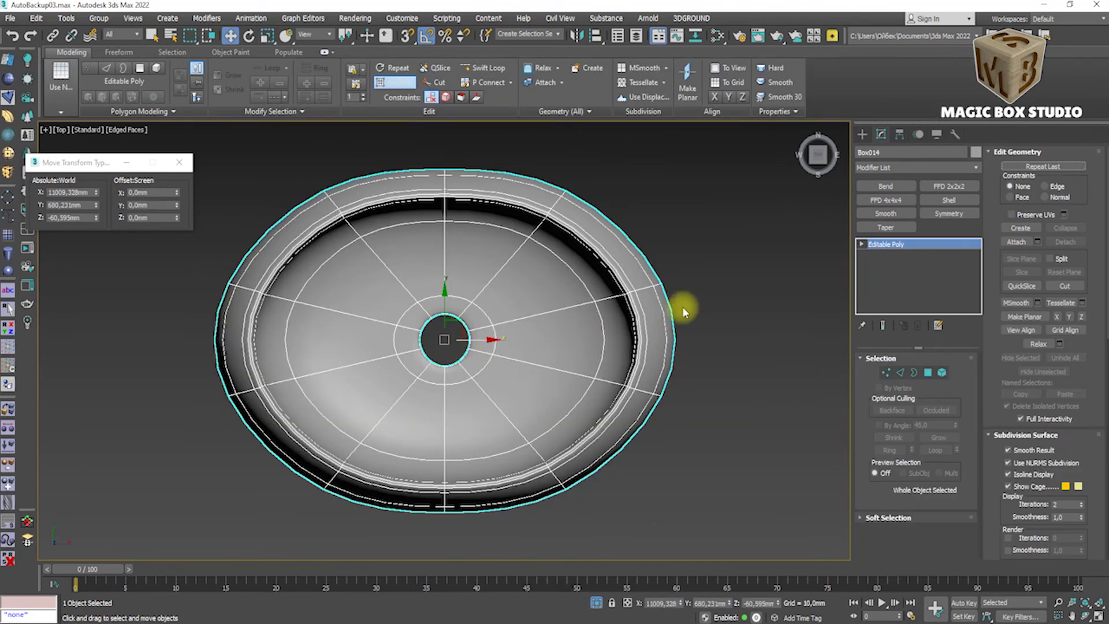
key("ctrl+z")
Select Box014's drain-hole and rim vertices with Scale, then return to object-level Move.
key("r")
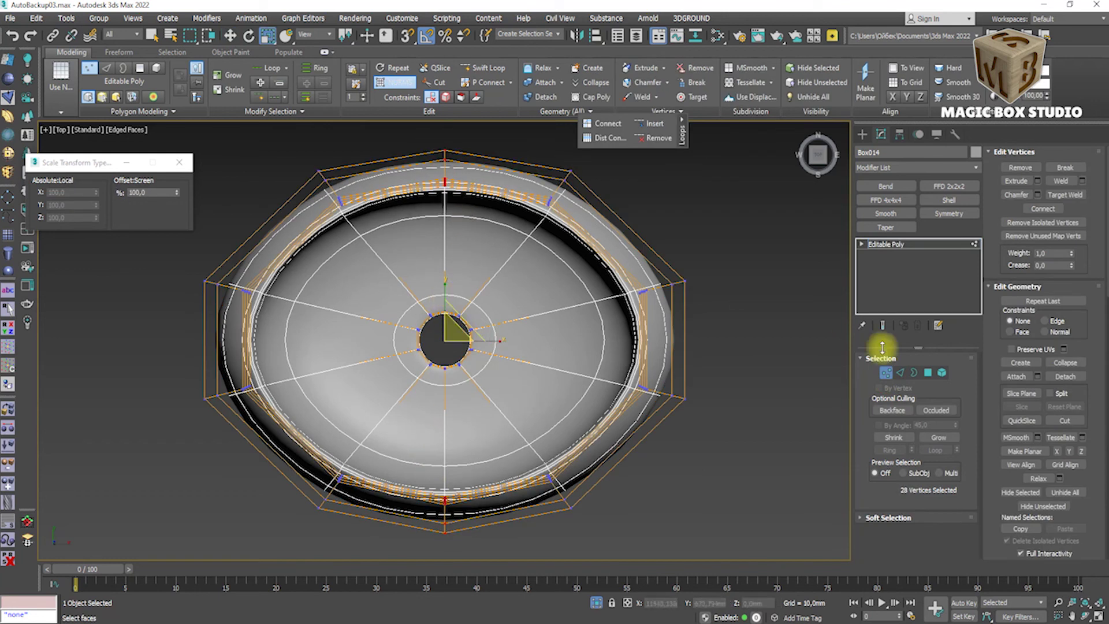
left_click(886, 373)
left_click(886, 373)
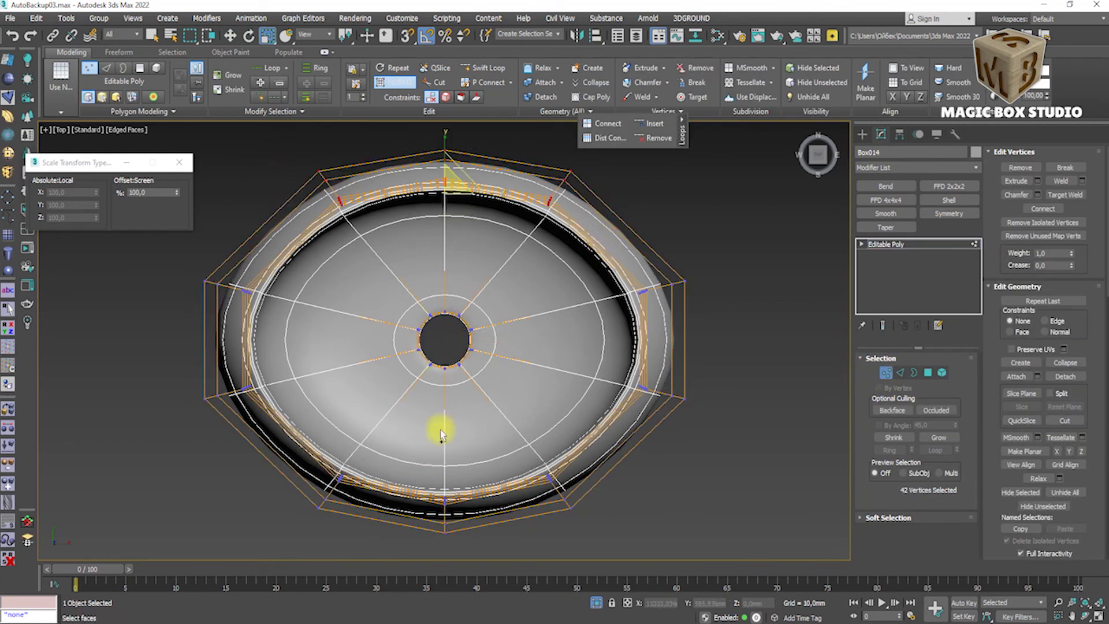
key("1")
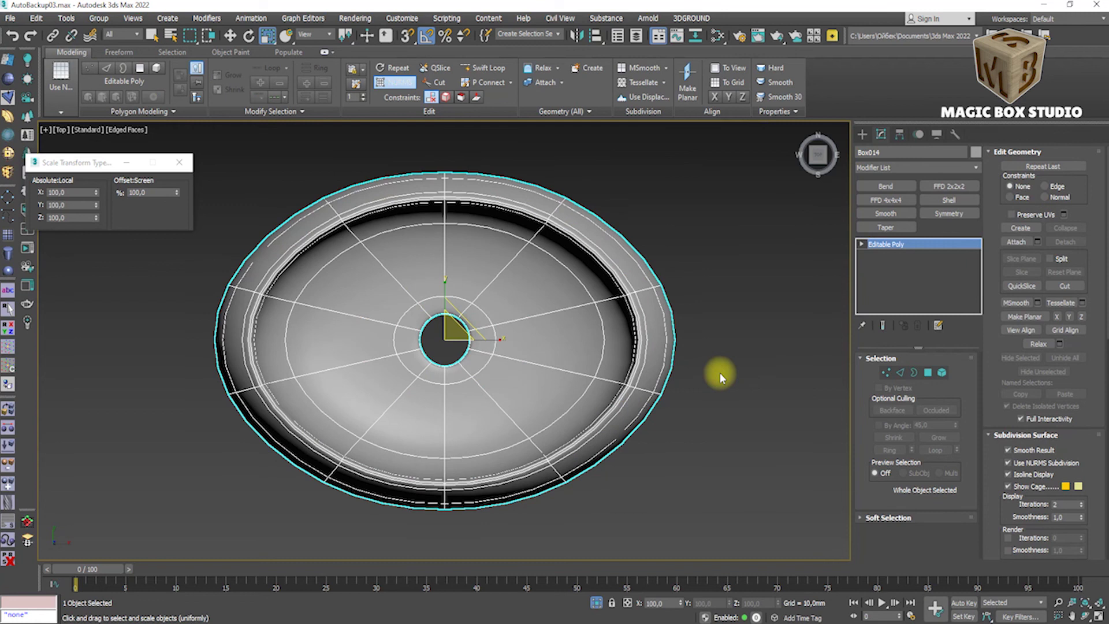
right_click(617, 363)
left_click(636, 374)
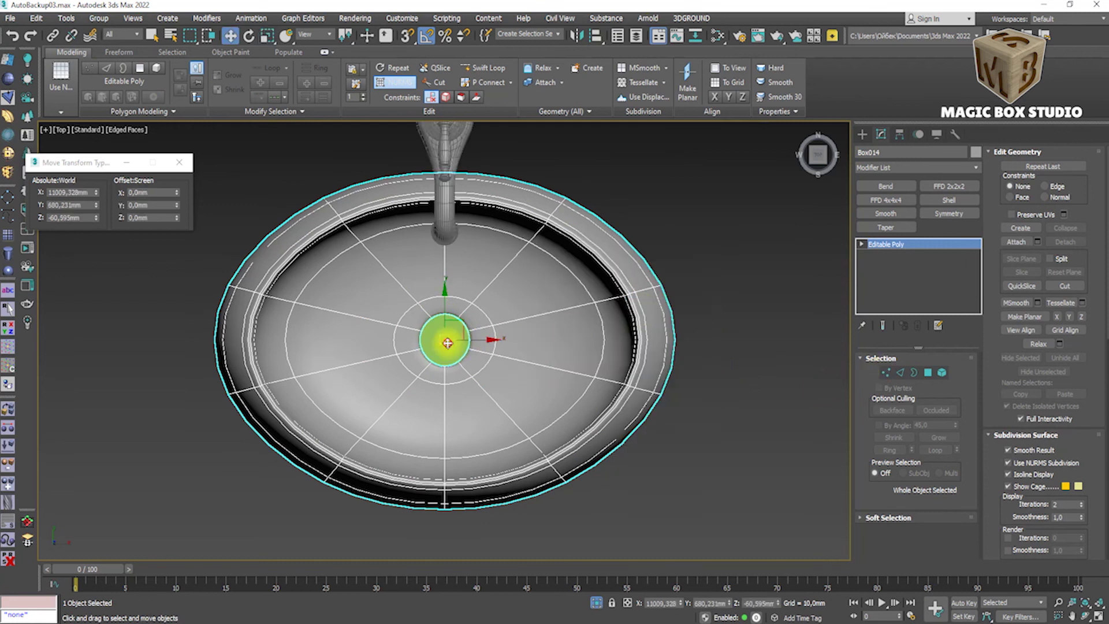
Shrink the drain cylinder Cylinder045 to about 98% of its size.
scroll(440, 345, "up", 5)
scroll(441, 345, "up", 2)
left_click(445, 341)
key("alt+x")
key("r")
left_click_drag(177, 192, 198, 314)
Check the drain's fit from the front and above, then reselect the cylinder.
key("f")
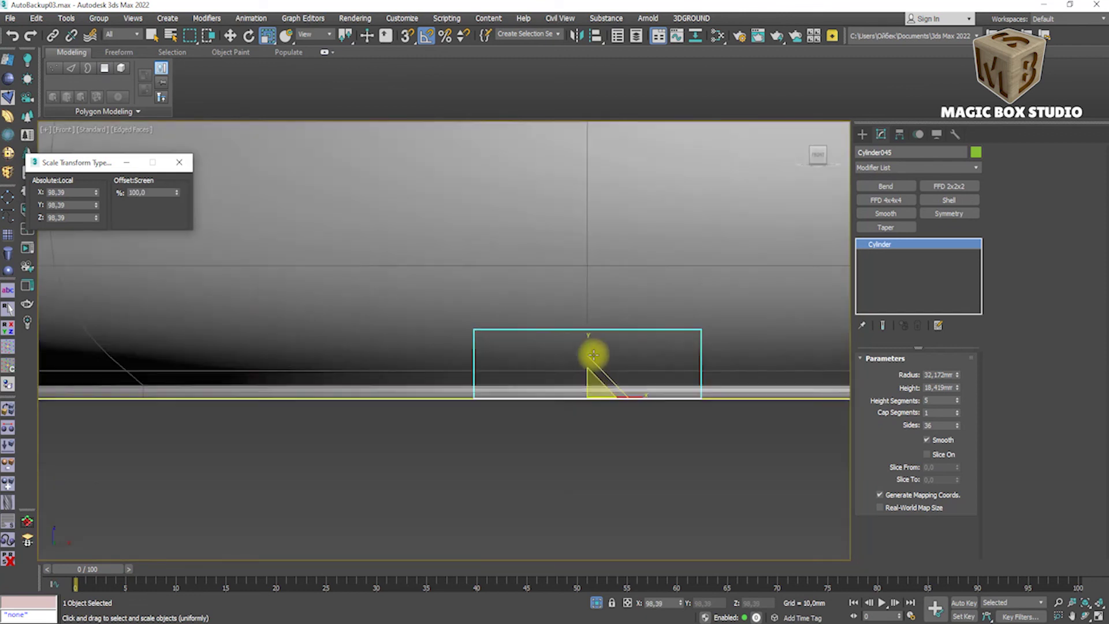
mouse_move(580, 370)
middle_mouse_down("alt")
mouse_move(570, 384)
mouse_move(569, 365)
middle_mouse_up("alt")
scroll(570, 385, "up", 3)
key("w")
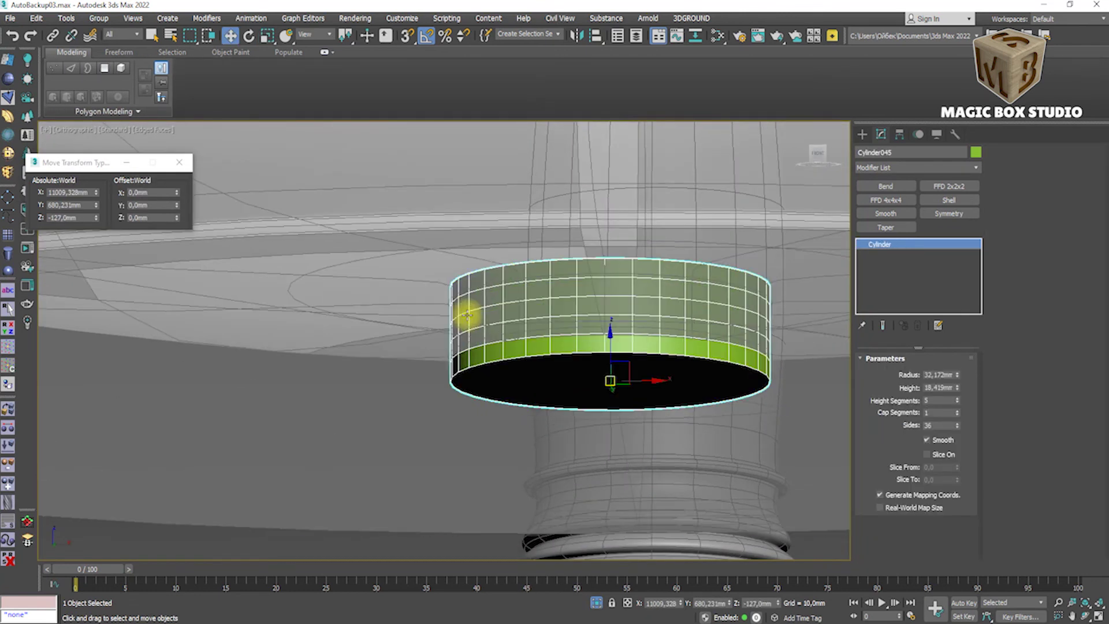
middle_click_drag(391, 218, 508, 304, "alt")
left_click(432, 315)
key("alt+x")
key("f")
left_click(441, 384)
scroll(441, 408, "up", 3)
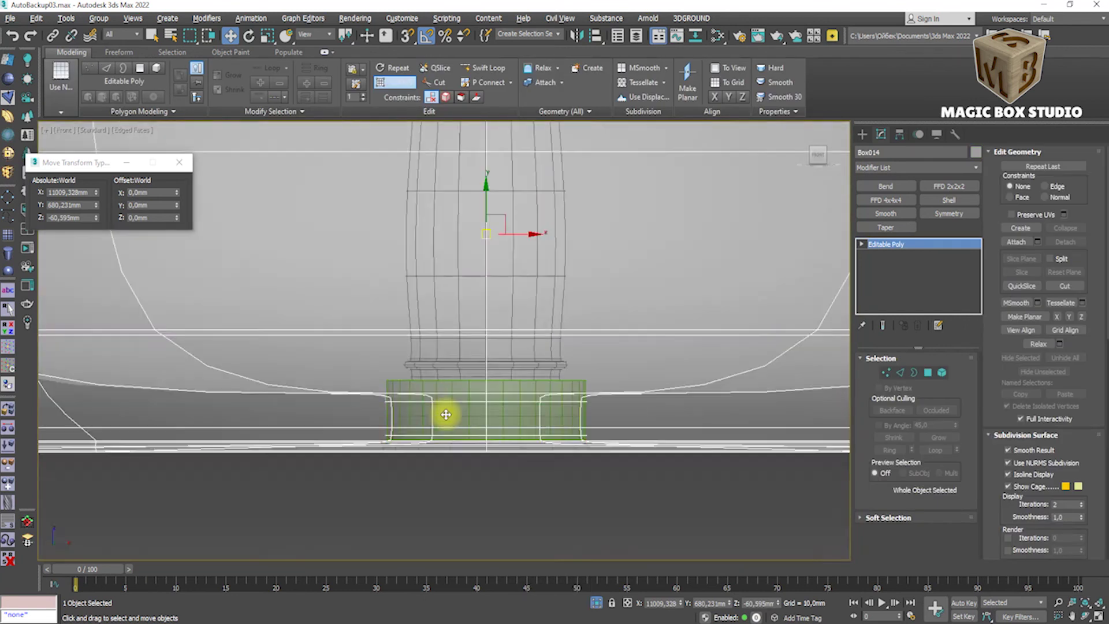
scroll(442, 420, "up", 2)
scroll(411, 376, "down", 3)
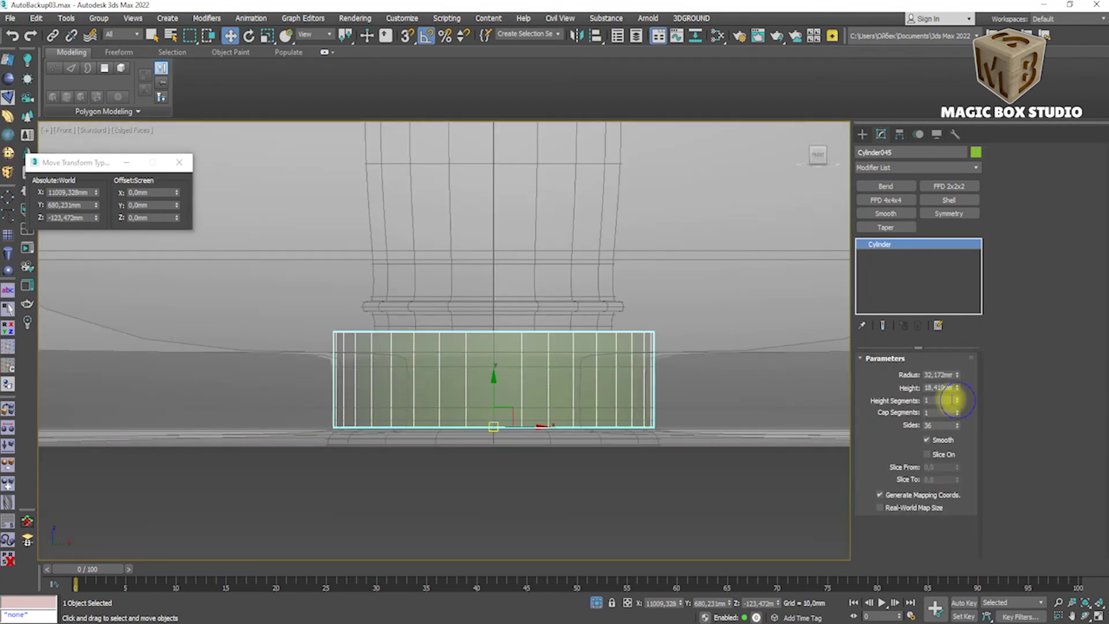
Convert the cylinder to Editable Poly and select its top vertex ring to move.
right_click(465, 370)
left_click(601, 364)
left_click_drag(258, 241, 664, 346)
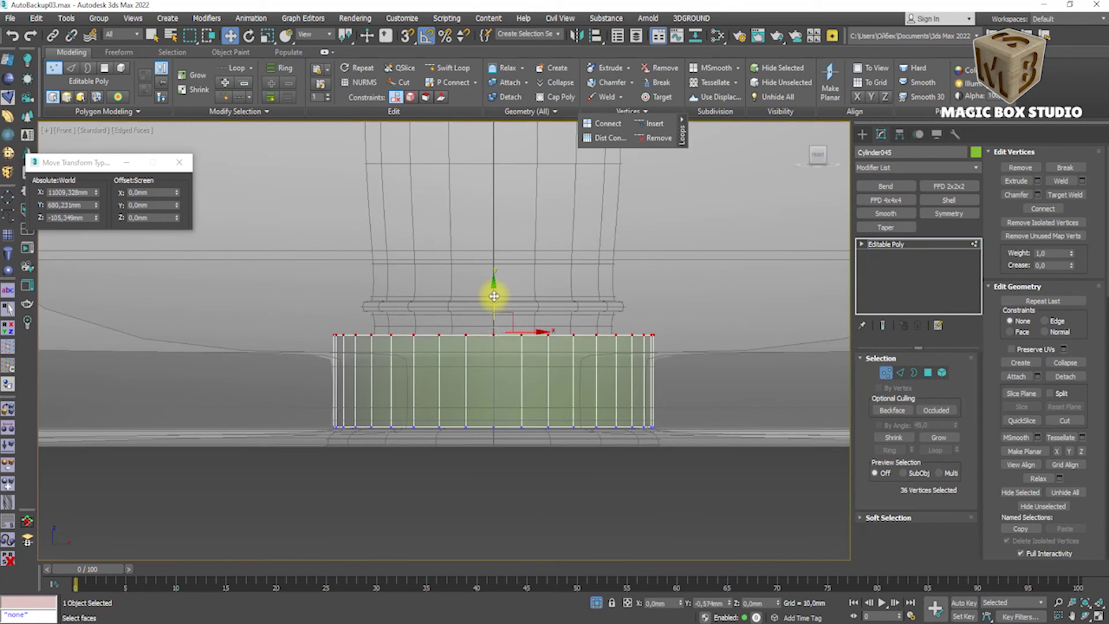
key("1")
scroll(413, 350, "up", 3)
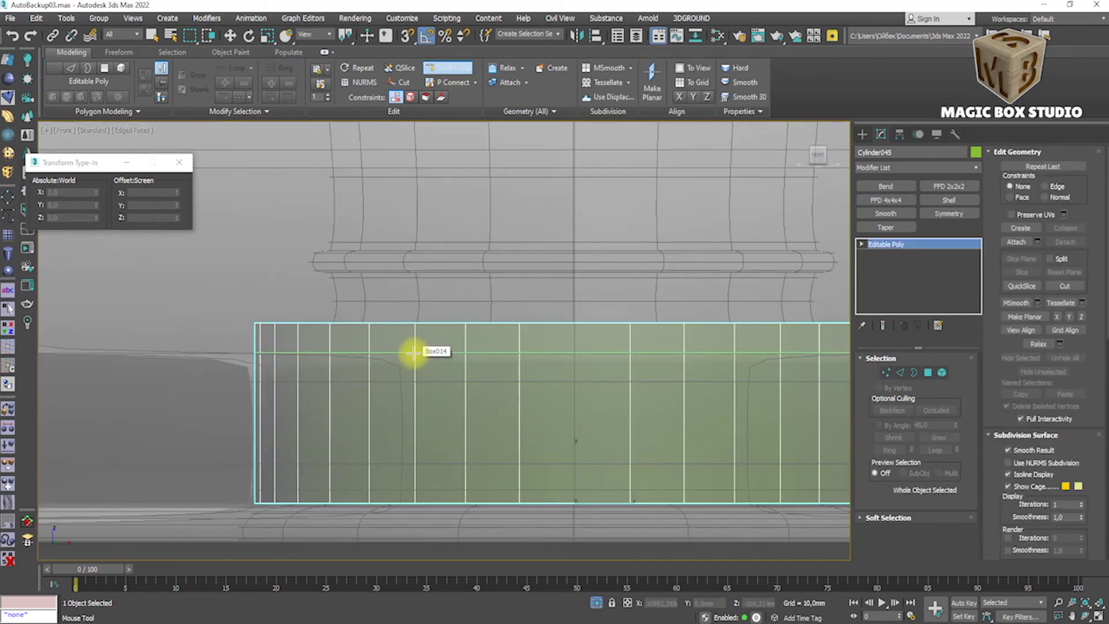
key("1")
key("w")
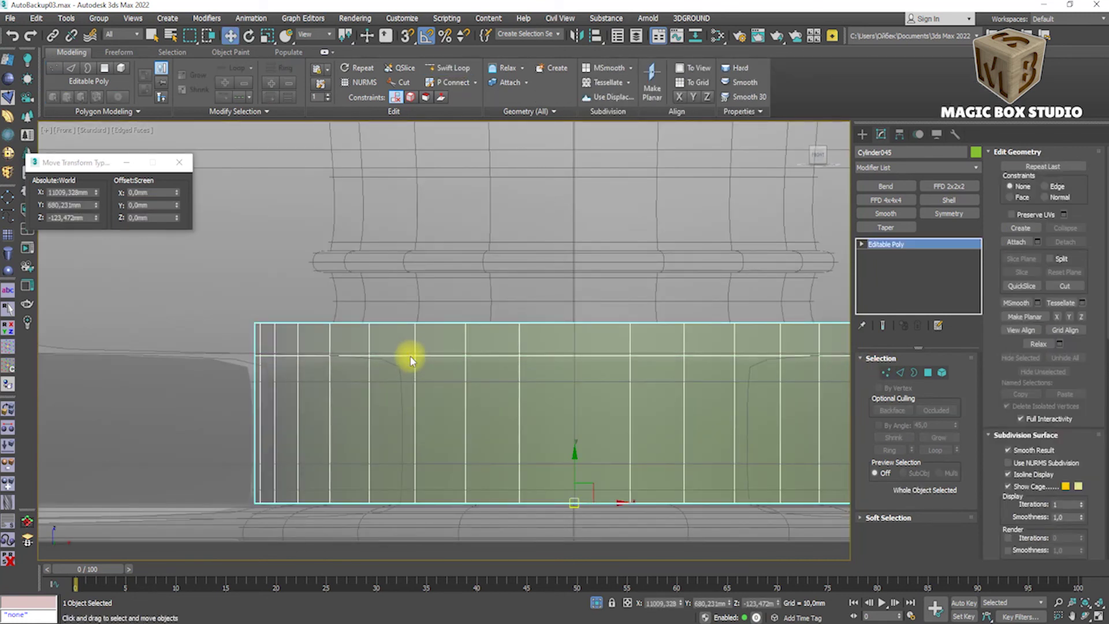
scroll(409, 354, "down", 3)
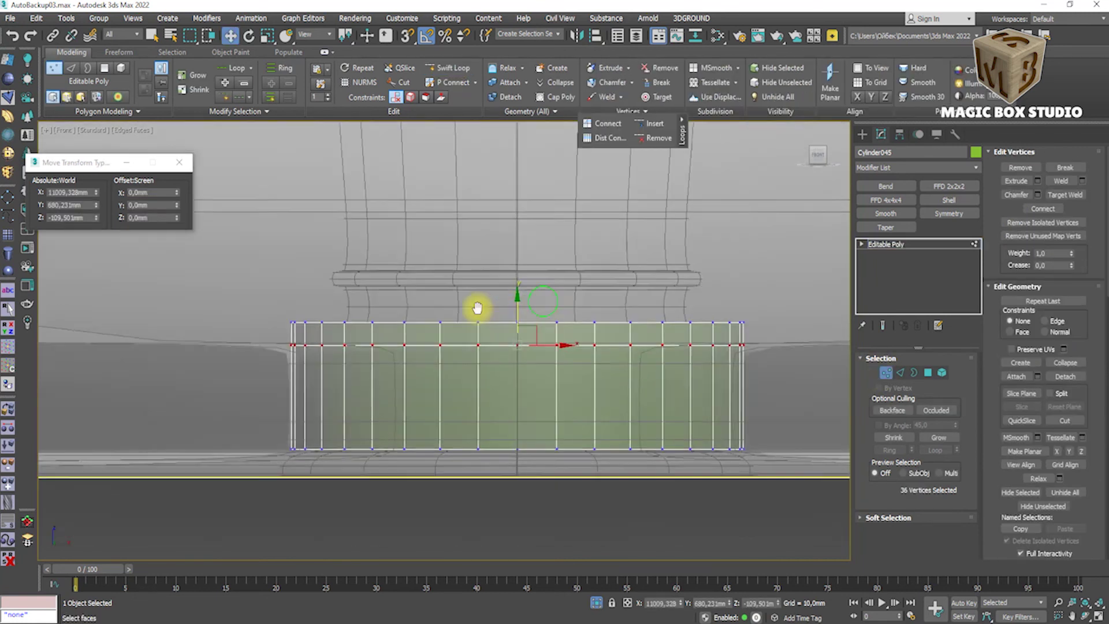
left_click(929, 373, "ctrl")
Extrude the top band of faces outward along their normals.
left_click(1038, 181)
left_click(455, 347)
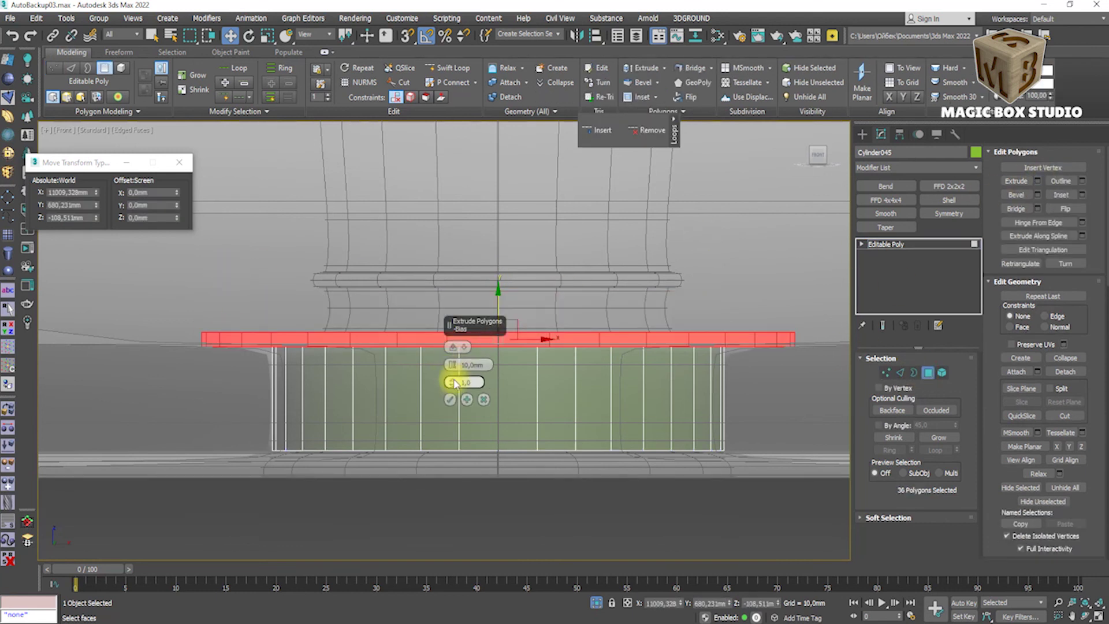
scroll(237, 383, "up", 3)
left_click(450, 399)
scroll(427, 389, "down", 5)
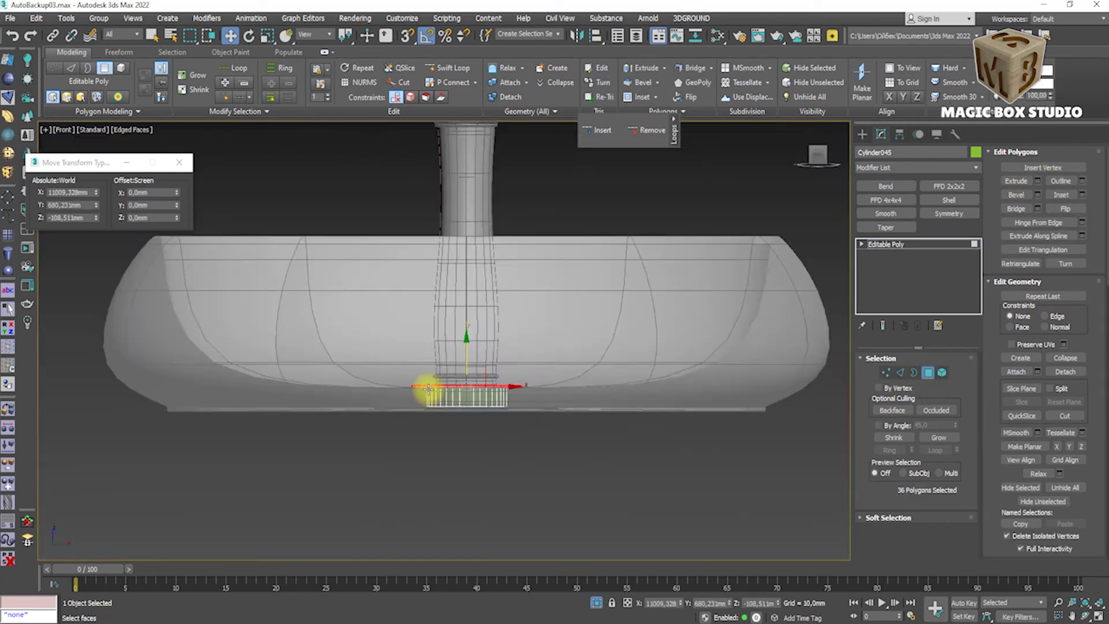
scroll(453, 413, "up", 4)
Delete the cylinder's bottom cap face.
middle_click_drag(519, 405, 562, 316, "alt")
left_click(554, 416)
key("Delete")
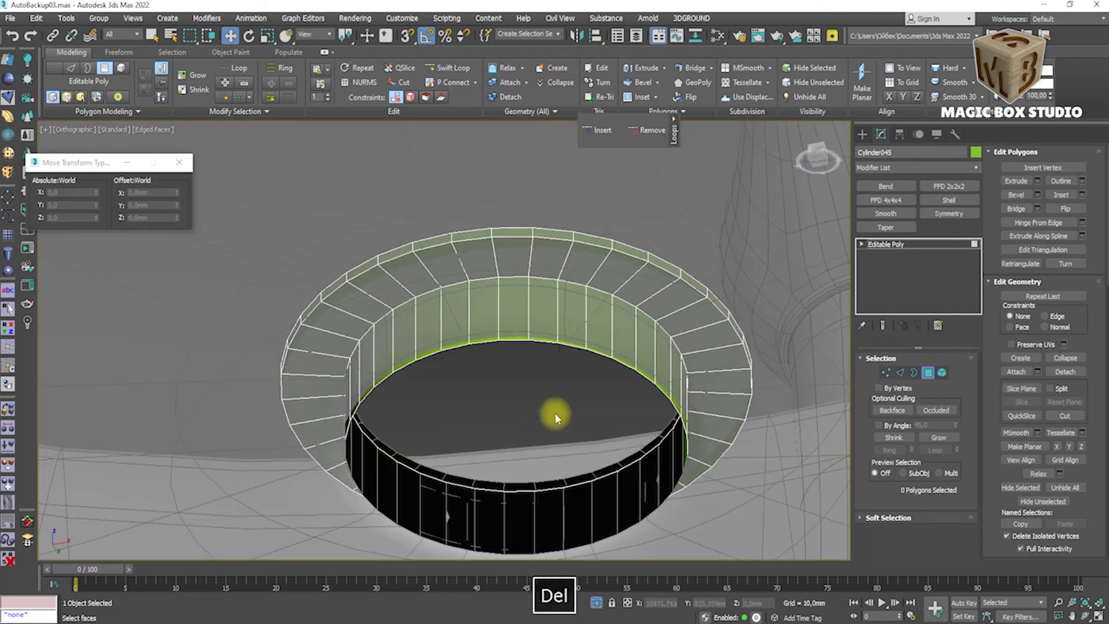
middle_click_drag(554, 416, 495, 307, "alt")
Detach the top flange ring as its own object.
double_click(350, 321)
left_click(1064, 371)
left_click(588, 317)
left_click(929, 372)
scroll(548, 335, "down", 5)
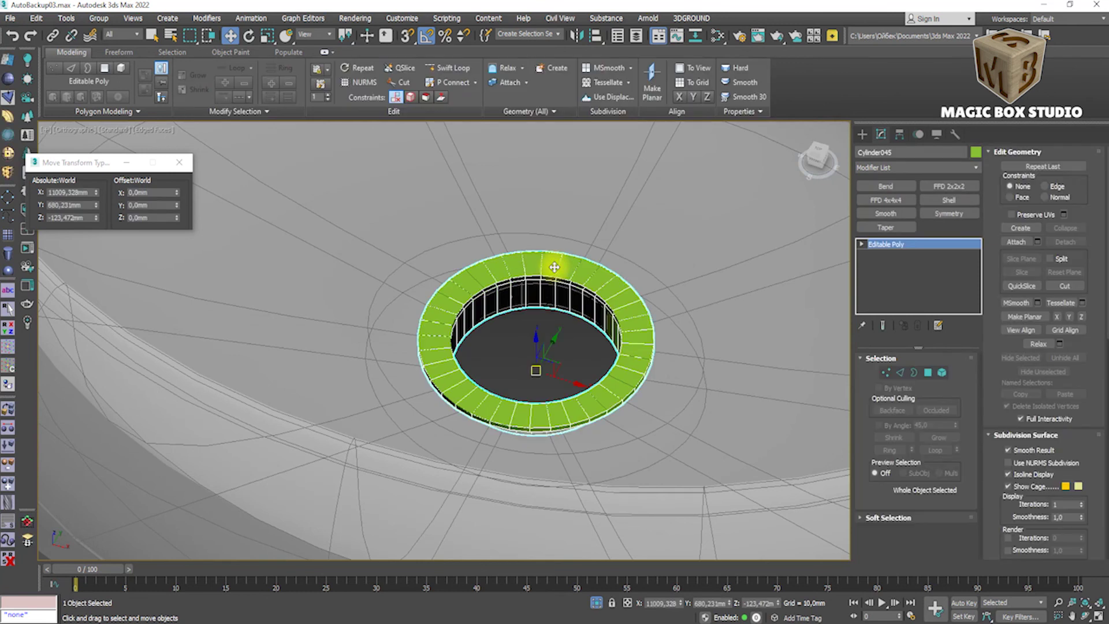
Frame the ring and cap its inner opening with a new face.
key("f")
key("p")
key("z")
key("3")
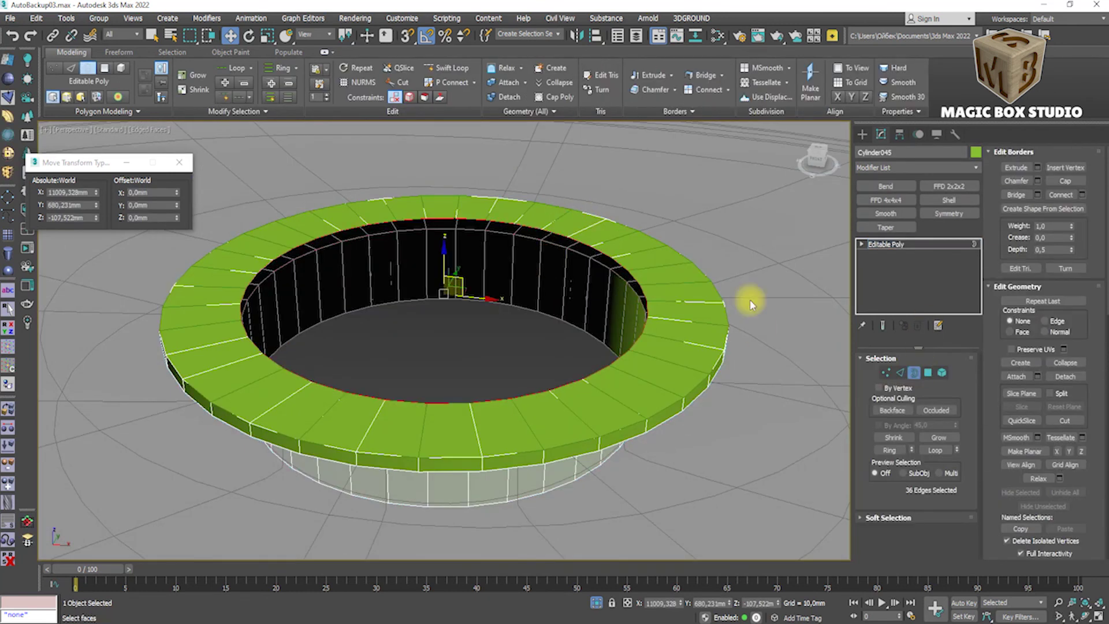
key("alt+p")
Inset the new cap face repeatedly into concentric rings.
key("4")
left_click(575, 297)
key("r")
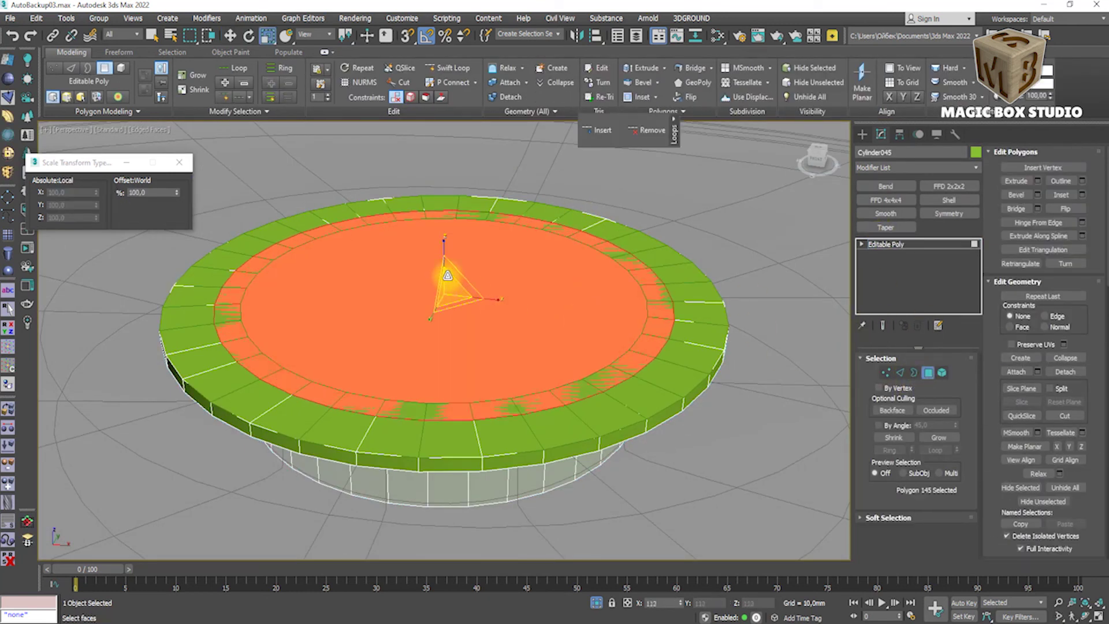
left_click(1082, 194)
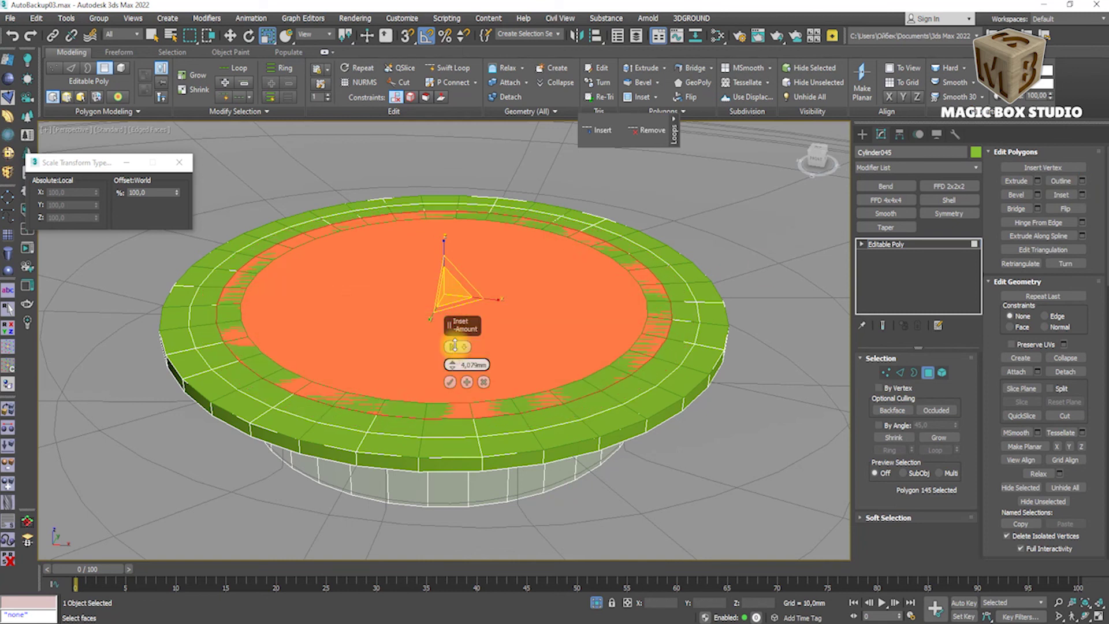
left_click(466, 382)
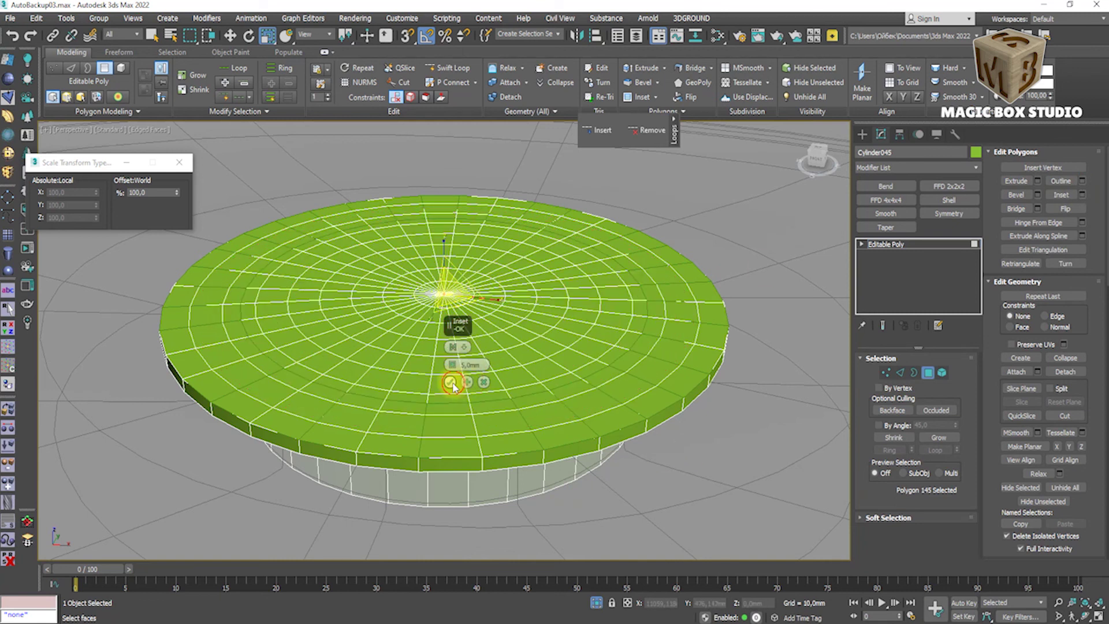
Select the centre spoke edges of the cap and remove them with Ctrl+Backspace.
left_click(900, 373)
scroll(446, 292, "up", 5)
scroll(446, 292, "down", 5)
scroll(446, 272, "up", 3)
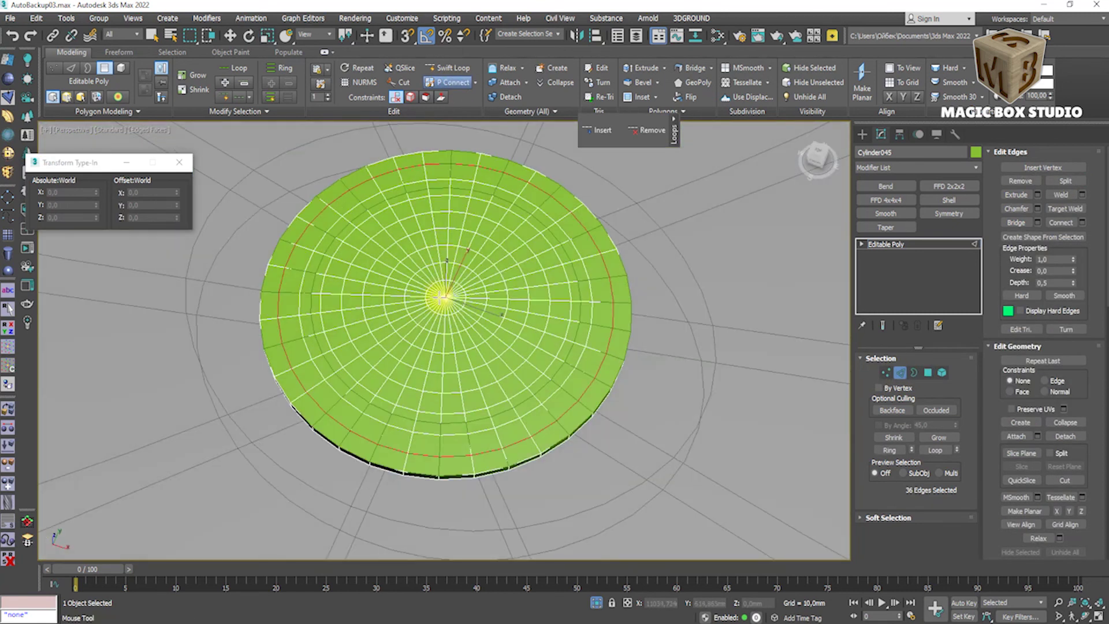
scroll(462, 252, "up", 2)
key("w")
left_click(486, 245)
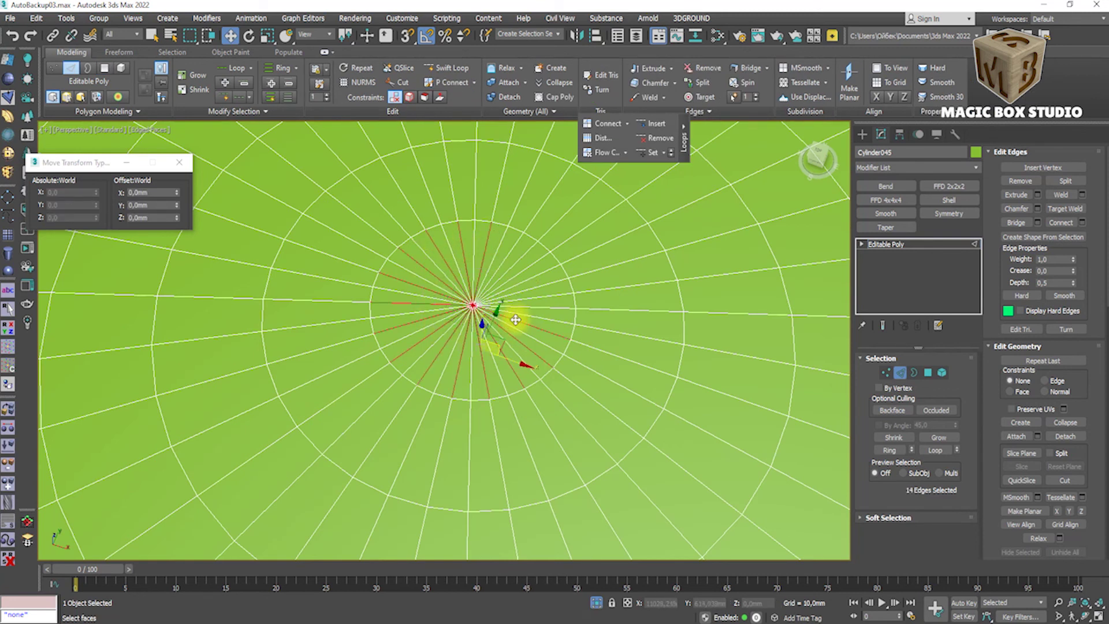
key("ctrl+BackSpace")
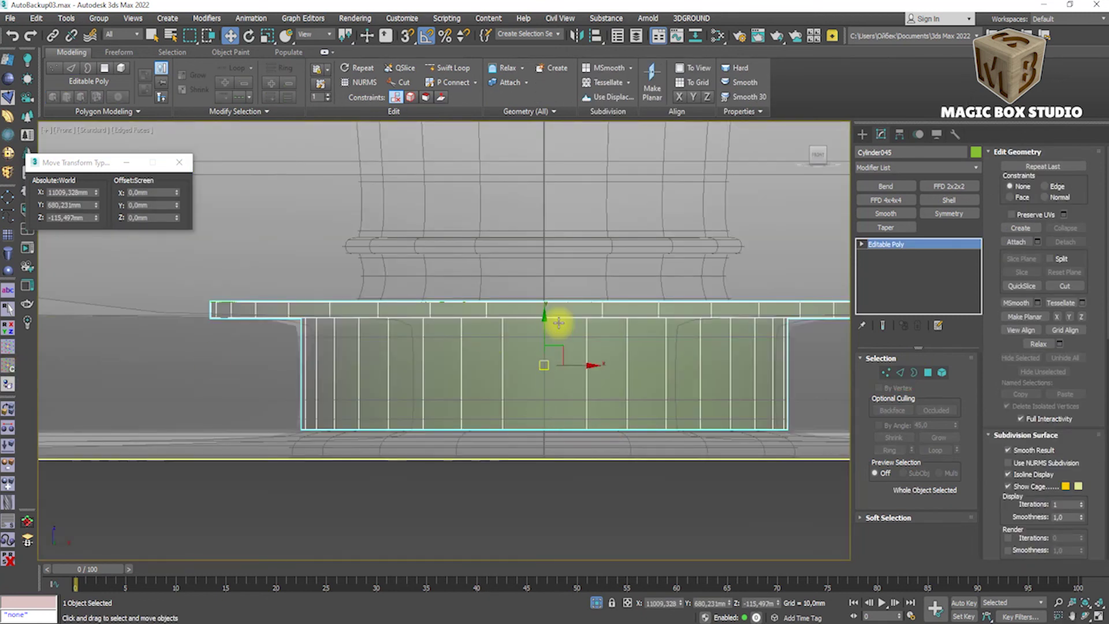
Try raising the disc above the basin, then undo those disc edits.
middle_click_drag(559, 322, 540, 356, "alt")
scroll(529, 317, "down", 5)
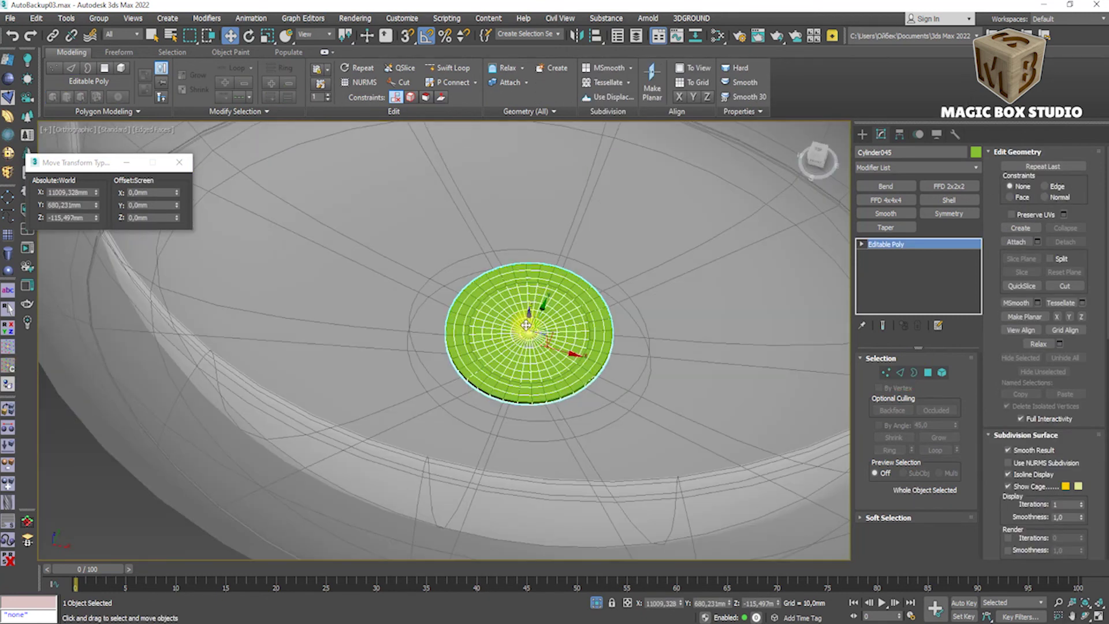
middle_click_drag(530, 318, 532, 309, "alt")
left_click_drag(528, 306, 522, 235)
key("ctrl+z")
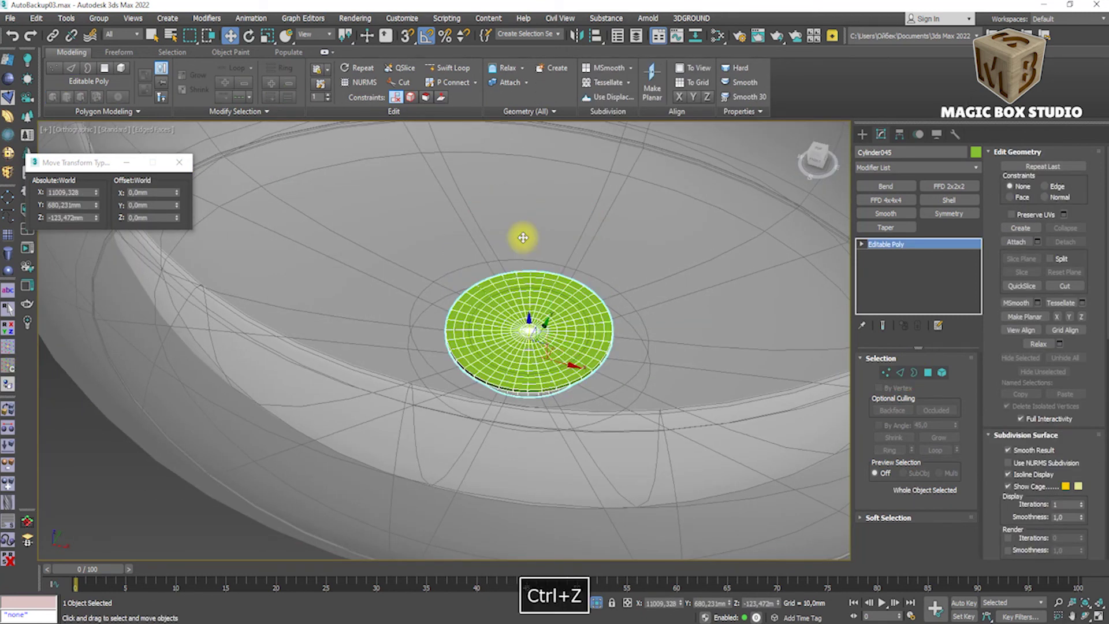
key("ctrl+z")
key("ctrl+z")
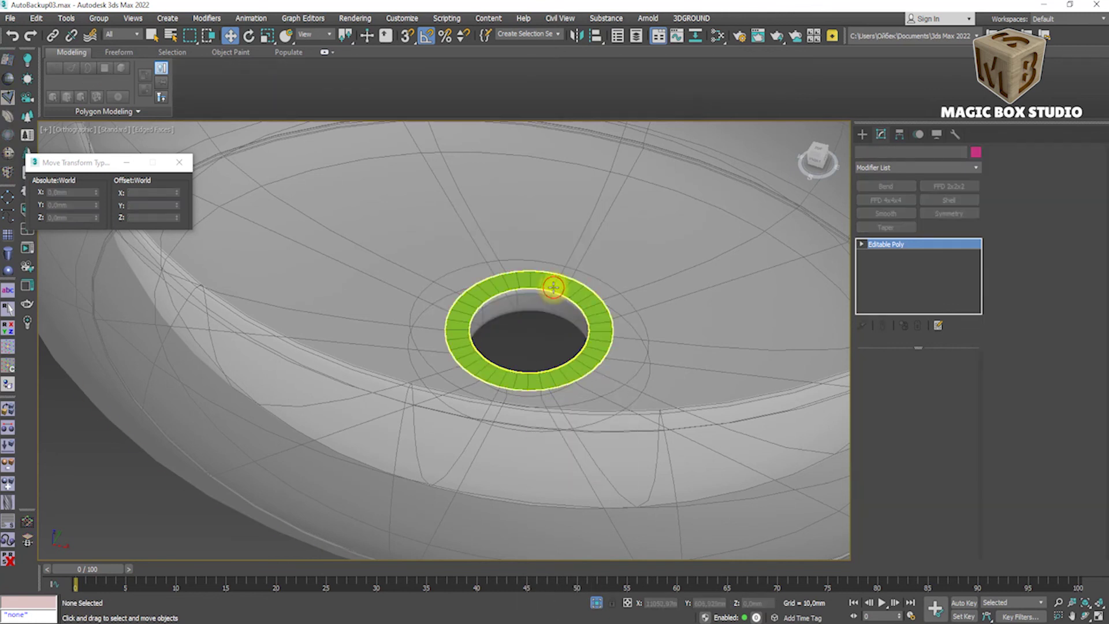
left_click(553, 287)
left_click(581, 303)
left_click(1065, 168)
key("ctrl+z")
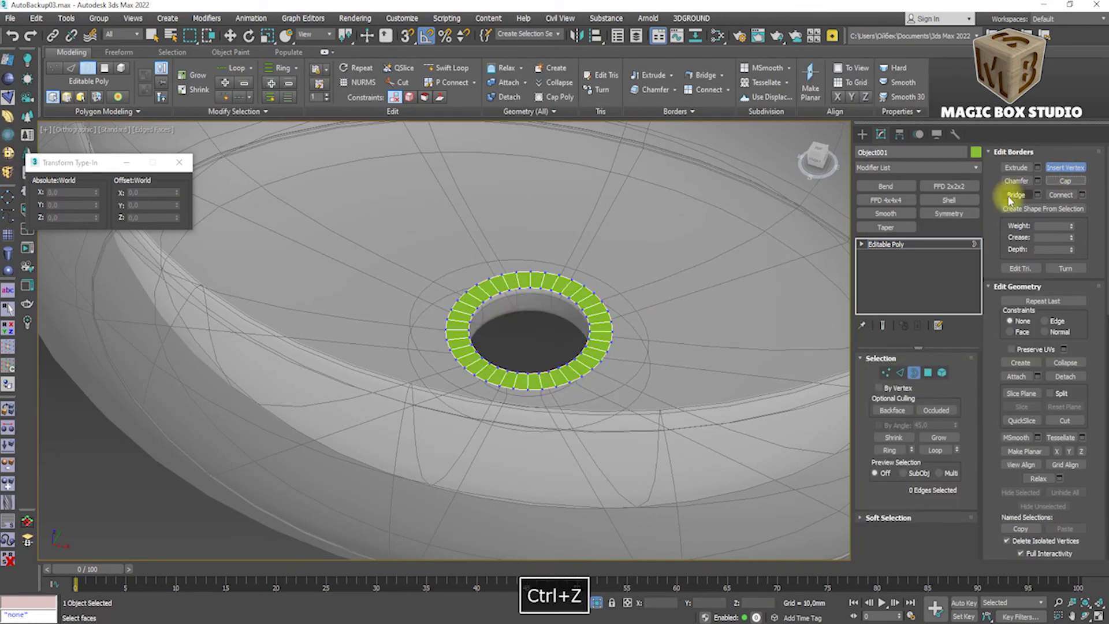
key("ctrl+z")
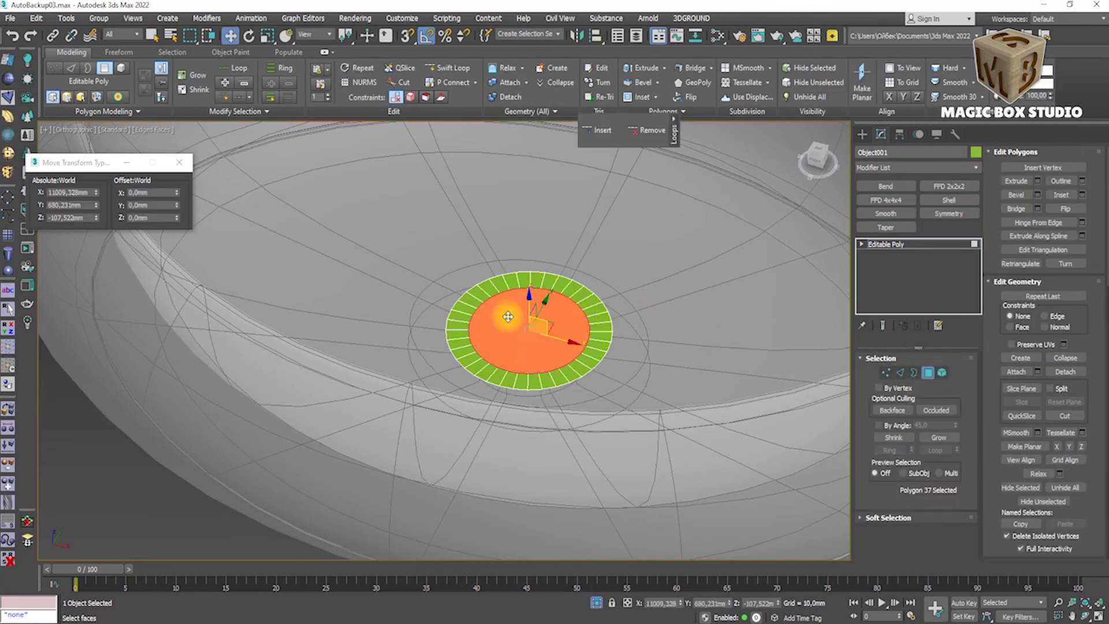
From the top view, repeat the inset twice more to add concentric rings.
key("t")
key("r")
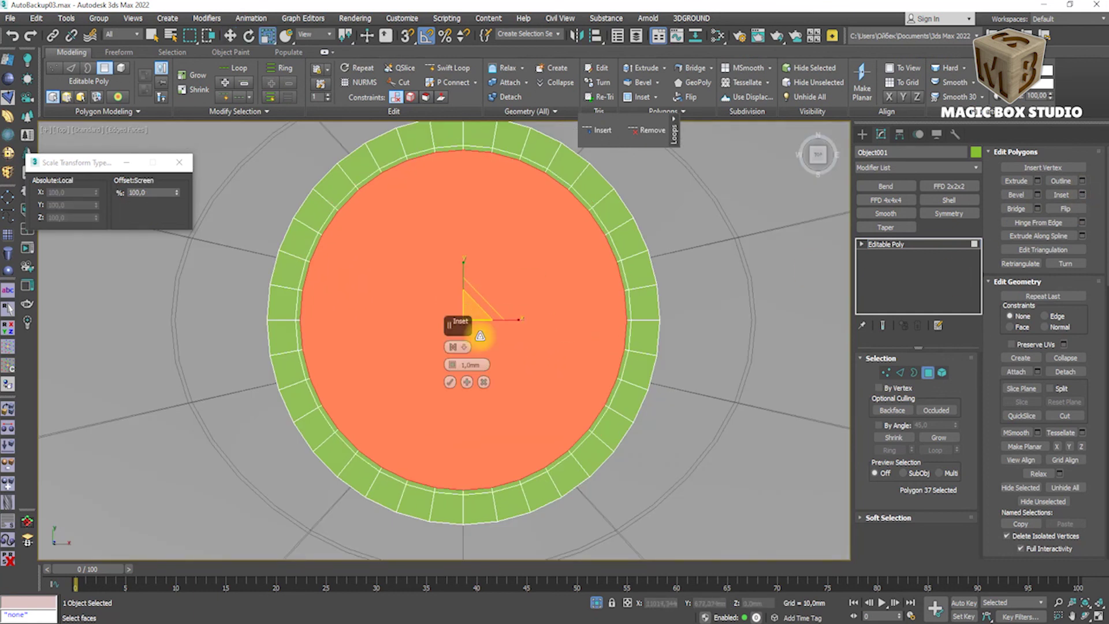
key("Return")
key("Return")
key("Return")
key("Return")
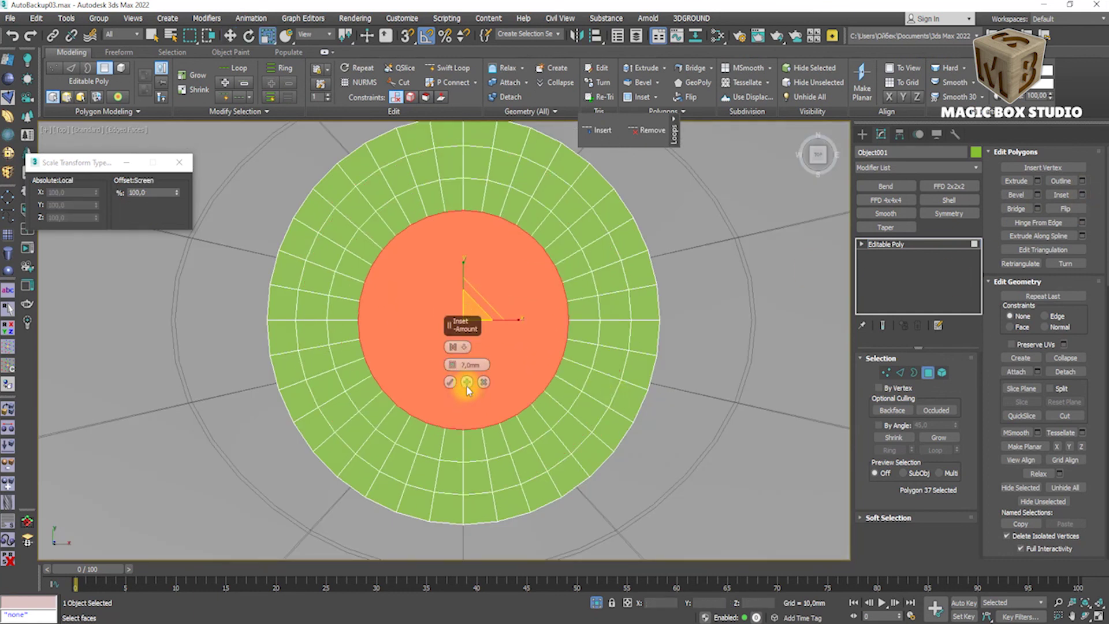
key("Return")
key("Return")
key("Return")
key("w")
Remove the centre spoke edges again, then isolate the drain disc in perspective.
key("2")
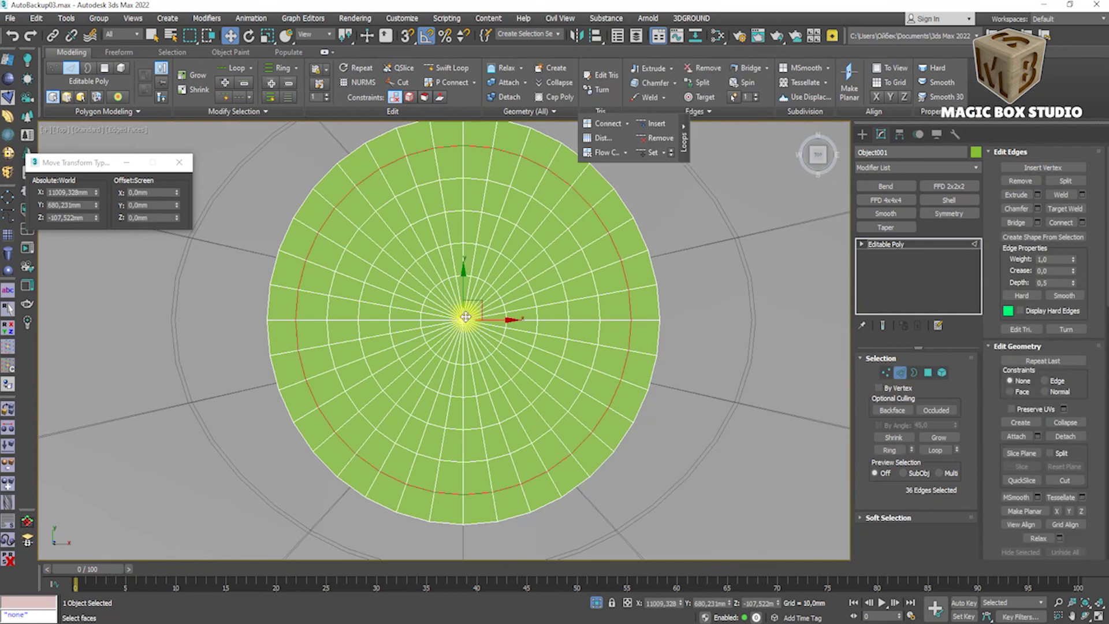
scroll(459, 320, "up", 10)
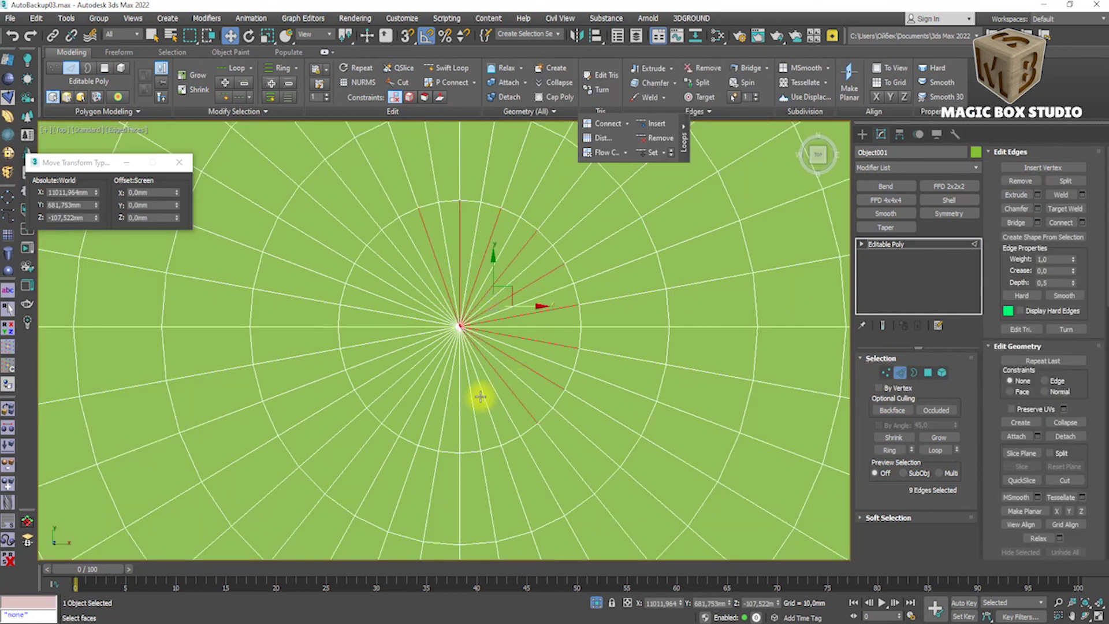
key("ctrl+BackSpace")
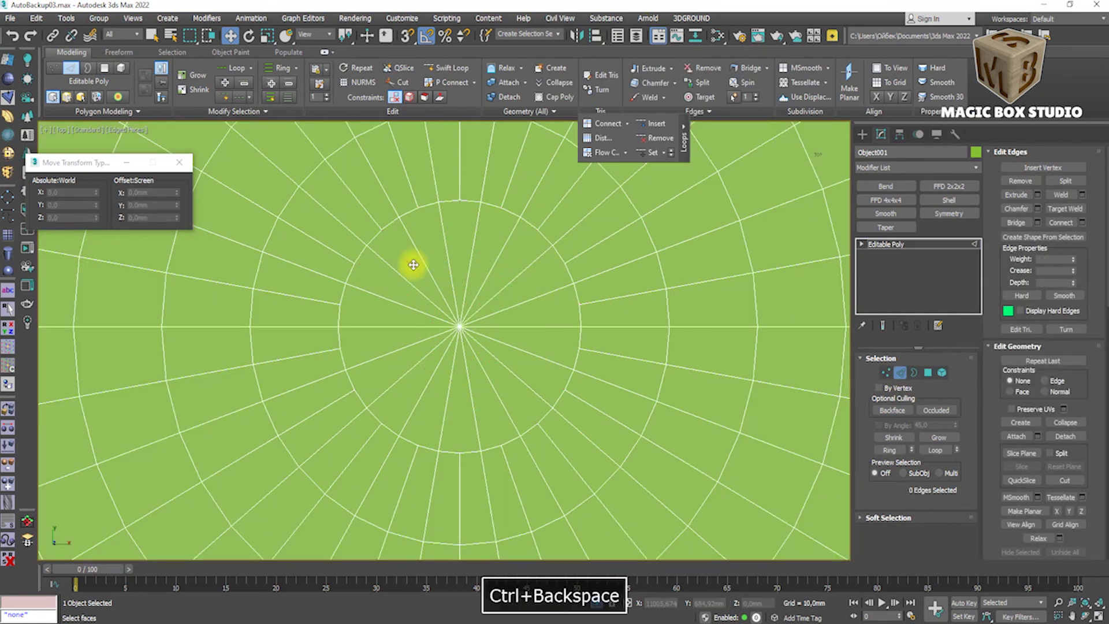
scroll(411, 262, "down", 5)
left_click(887, 373)
key("p")
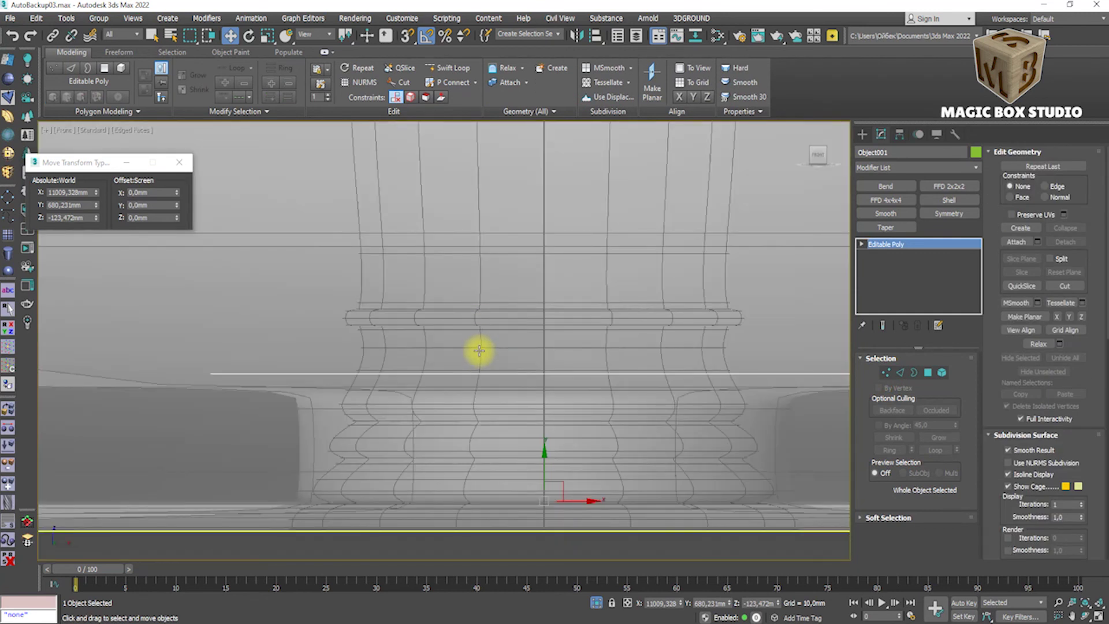
key("alt+q")
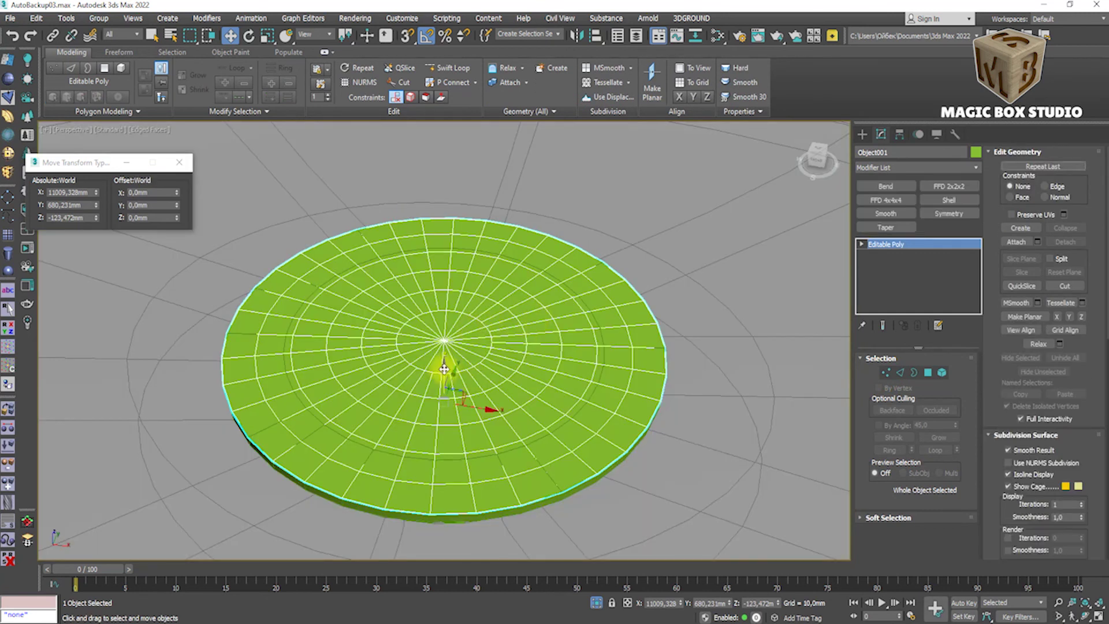
left_click(936, 168)
Add a Shell modifier to the disc and collapse it to Editable Poly.
key("s")
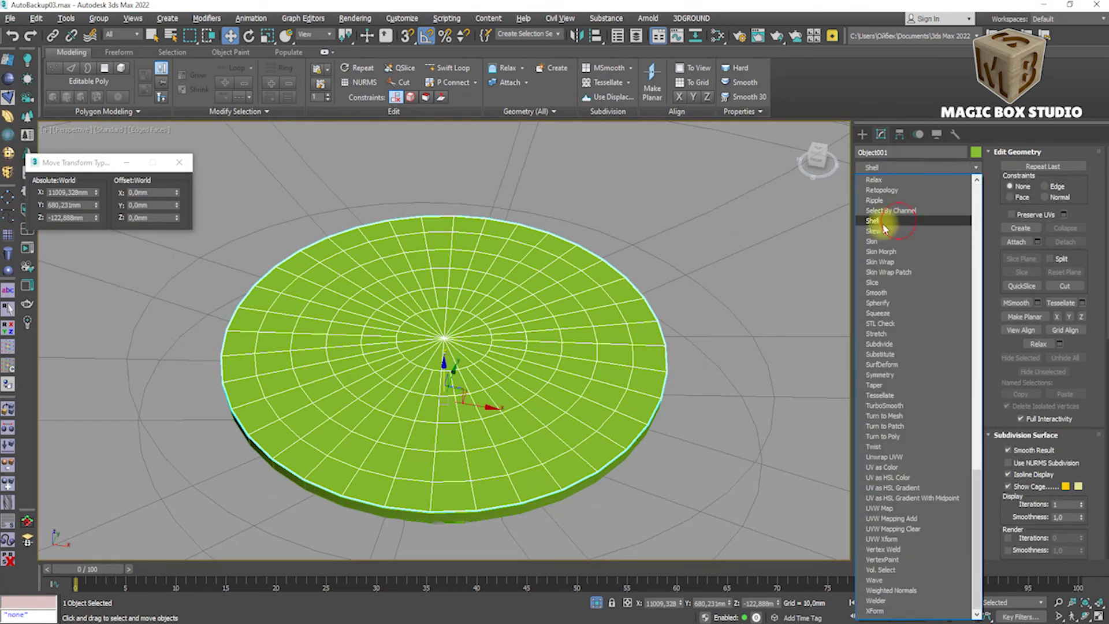
left_click(879, 218)
right_click(451, 376)
left_click(574, 528)
Turn on Soft Selection for the vertices and test-raise the cap's top.
key("1")
left_click(888, 517)
left_click(1008, 167)
left_click_drag(1072, 228, 1067, 186)
key("f")
left_click_drag(552, 332, 574, 291)
scroll(574, 304, "down", 2)
key("ctrl+z")
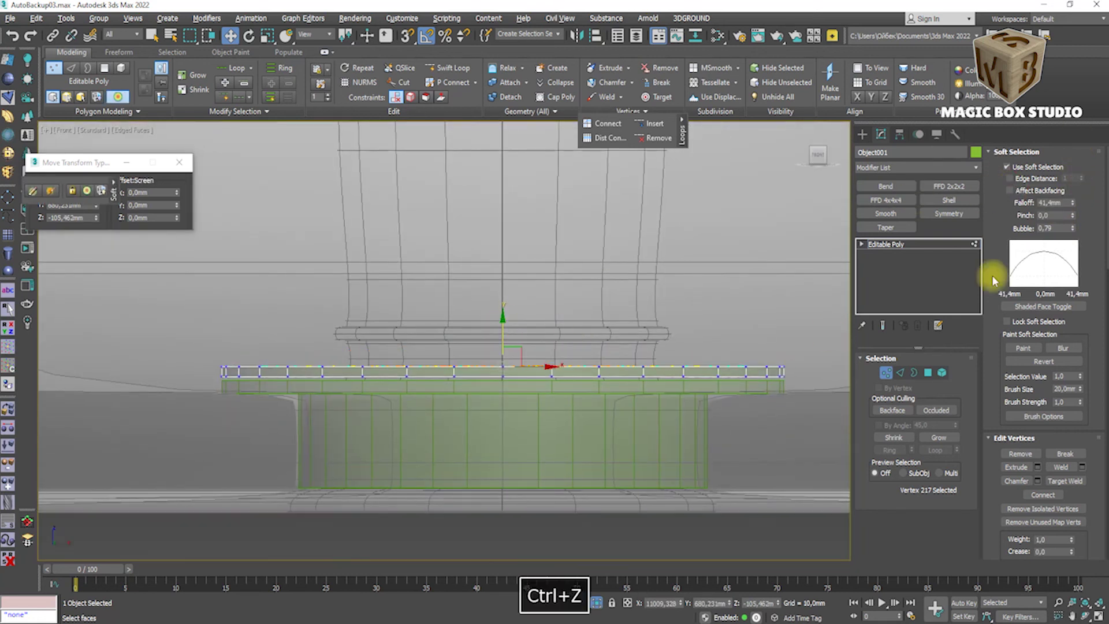
Set the soft-selection falloff to about 42mm and lift the top into a gentle dome.
left_click_drag(488, 346, 508, 310)
key("ctrl+z")
left_click_drag(1072, 203, 1040, 196)
left_click_drag(504, 347, 503, 326)
key("ctrl+z")
left_click_drag(1073, 203, 1048, 207)
left_click_drag(501, 317, 500, 310)
left_click(1016, 151)
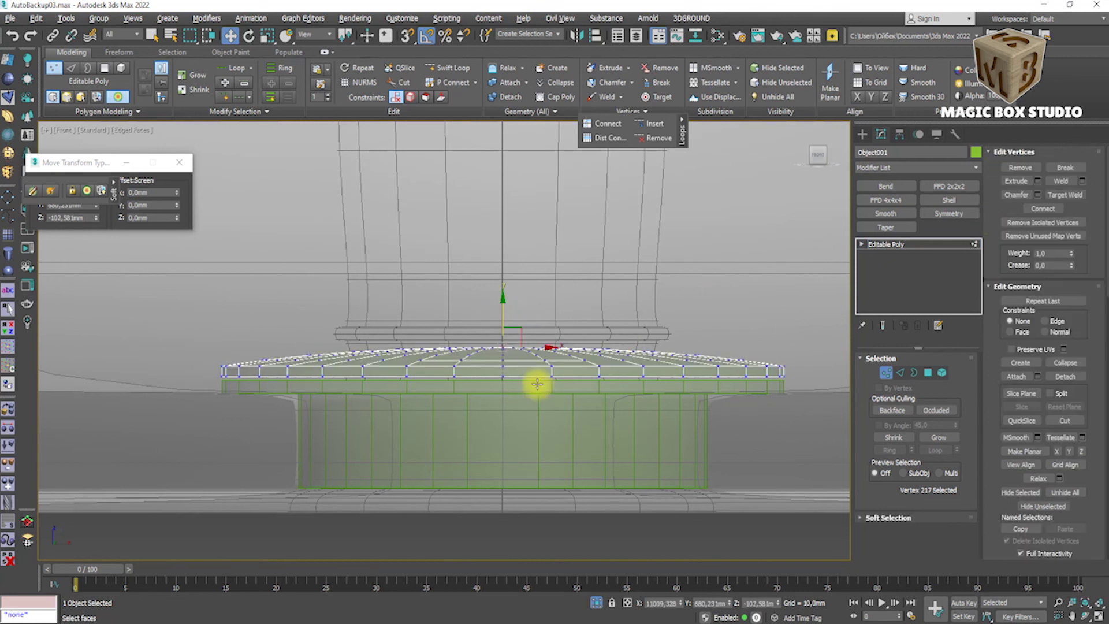
Ring-select the cap's side edges and connect them into a new edge loop.
key("2")
key("alt+q")
left_click(732, 353)
left_click(889, 450)
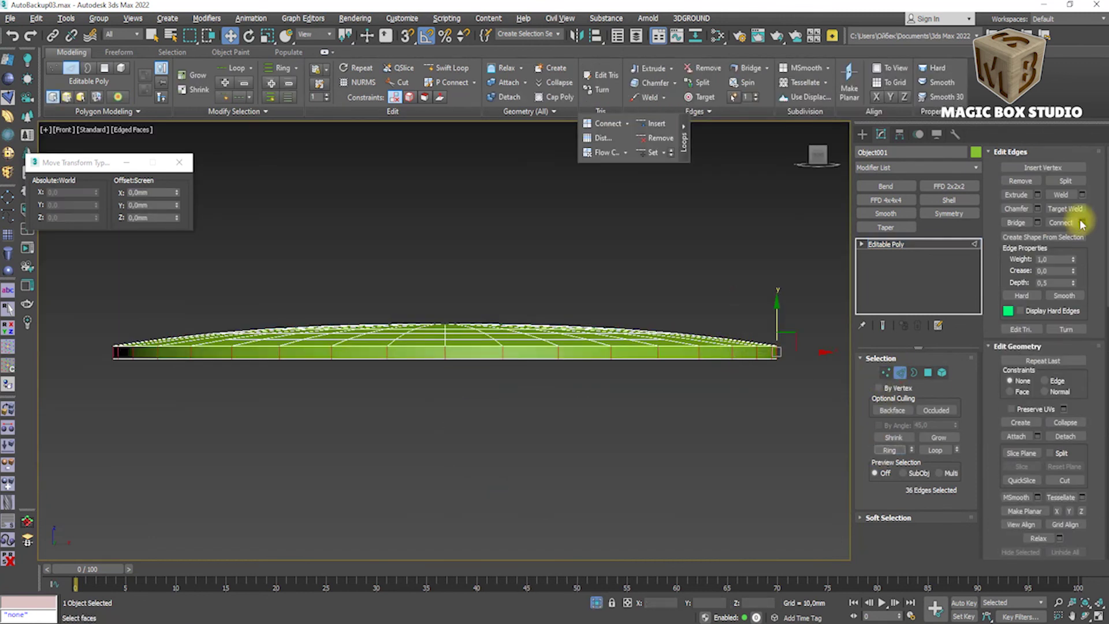
left_click(1082, 222)
left_click(449, 399)
middle_click_drag(450, 399, 445, 329, "alt")
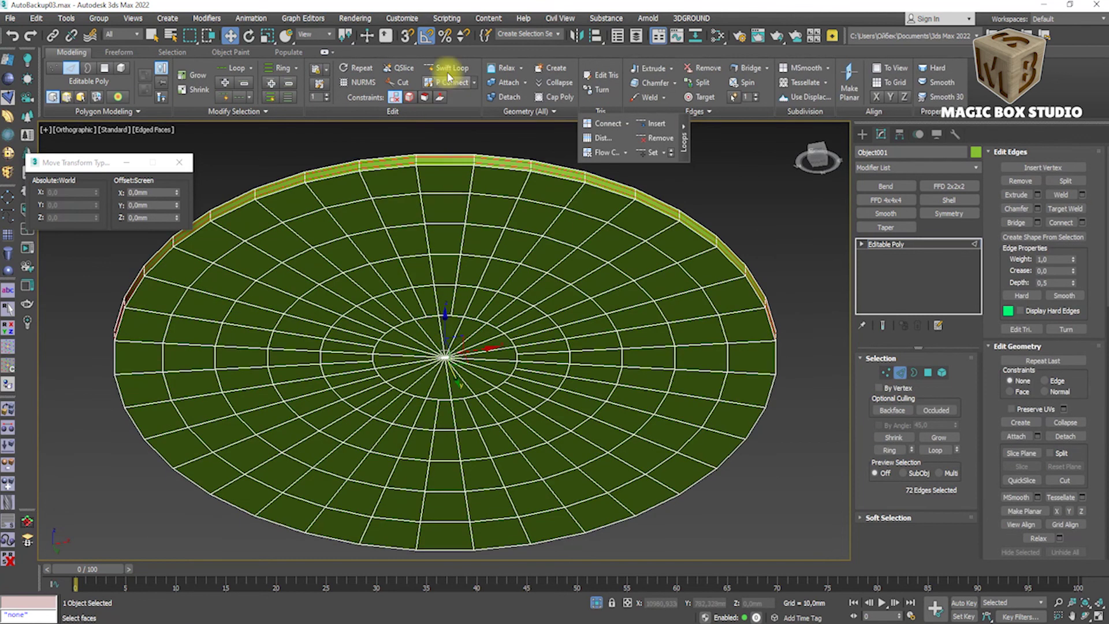
mouse_move(470, 168)
middle_mouse_down("alt")
mouse_move(458, 228)
mouse_move(145, 411)
middle_mouse_up("alt")
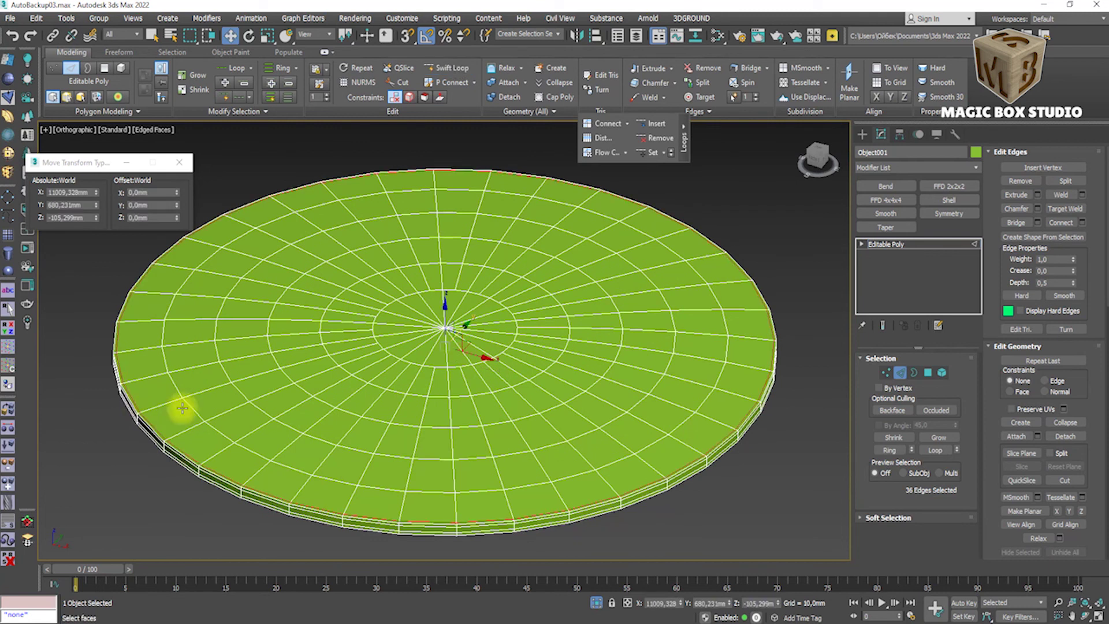
Exit sub-object mode, toggle edged-faces display, and select the drain insert ring.
key("6")
key("f")
key("F4")
key("w")
key("shift+z")
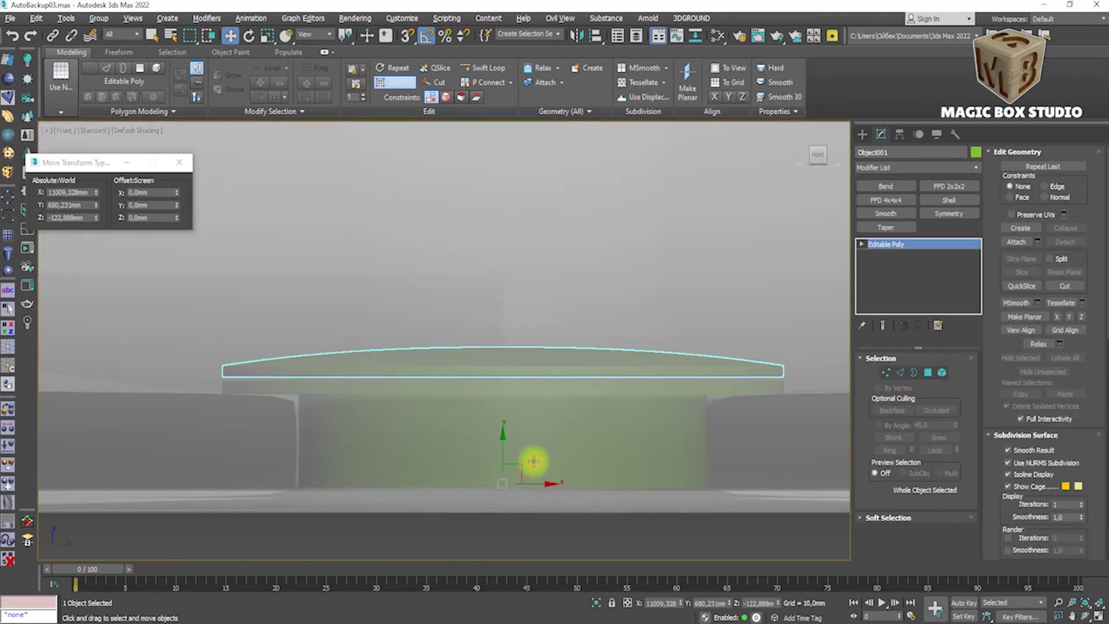
left_click(541, 432)
key("F4")
left_click(915, 167)
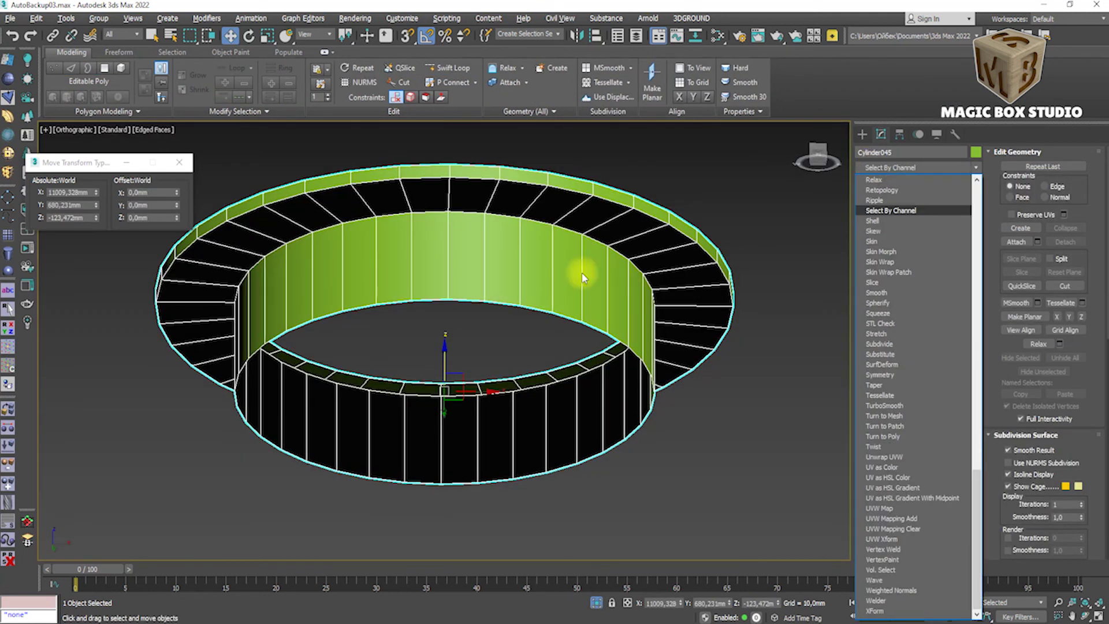
Delete the drain ring's top face loop to open it.
middle_click_drag(579, 275, 528, 334, "alt")
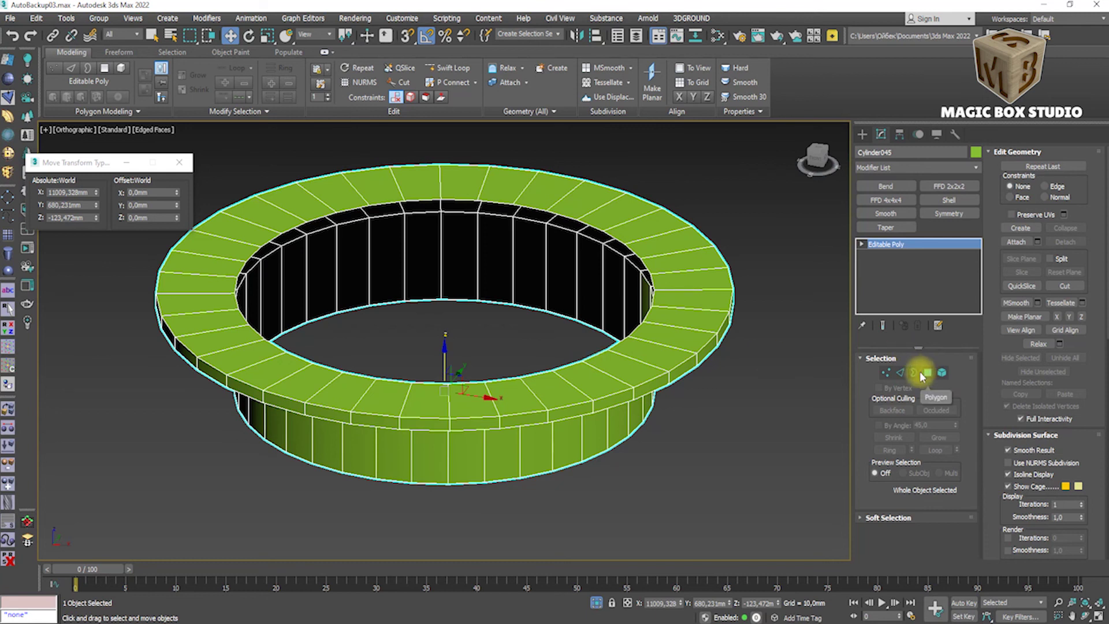
left_click(927, 372)
double_click(683, 280)
key("Delete")
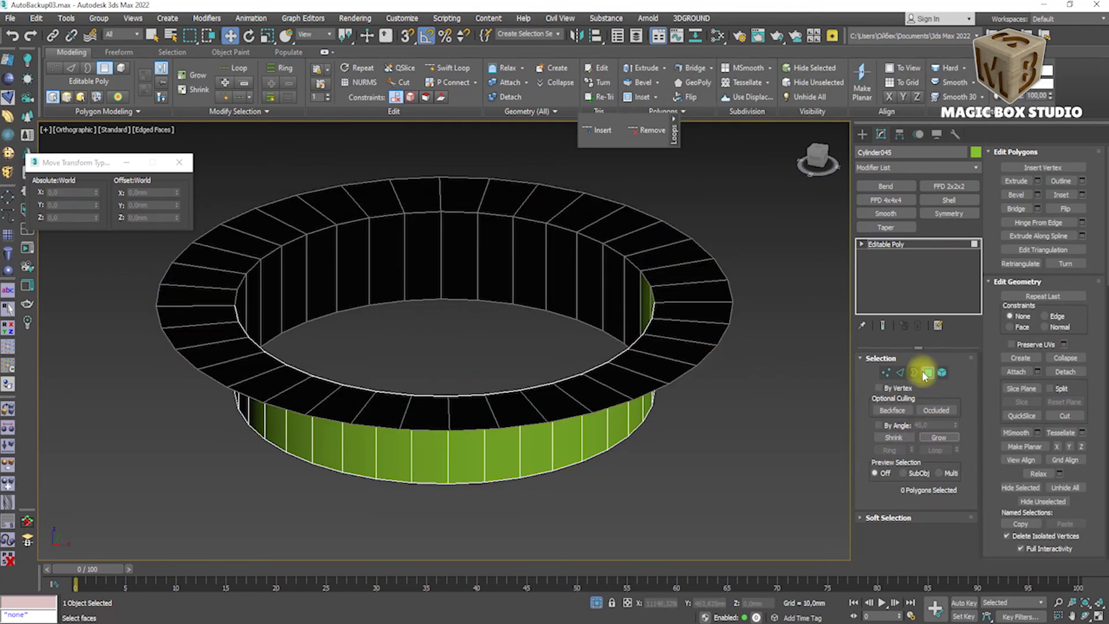
Give the open ring a Shell inner thickness and collapse it to editable poly.
left_click(915, 167)
left_click(901, 496)
left_click_drag(954, 376, 950, 370)
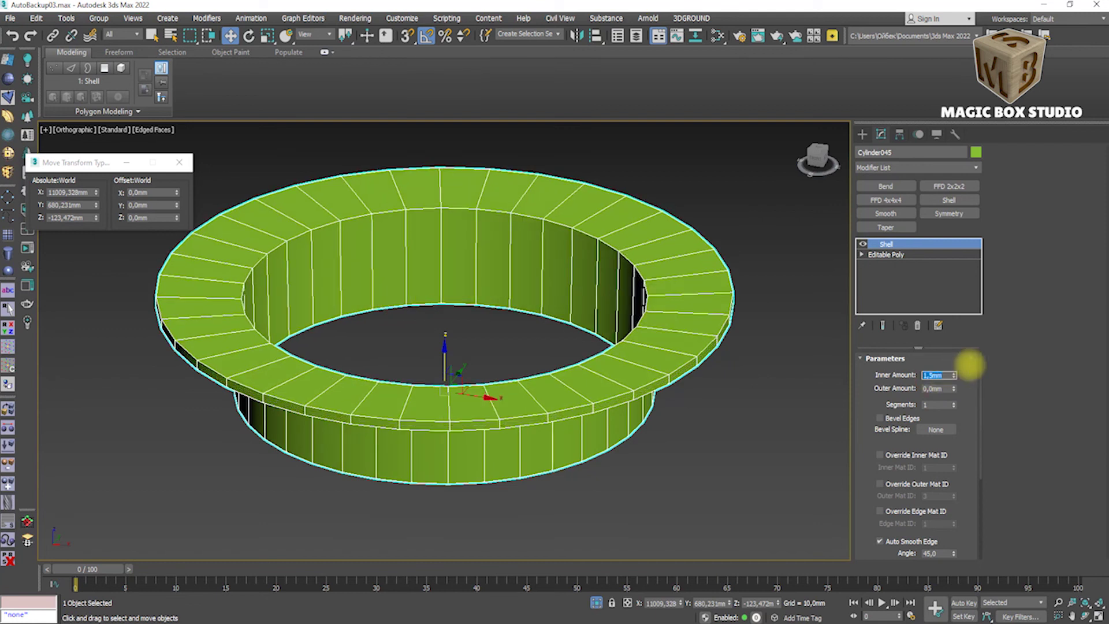
scroll(883, 520, "down", 5)
right_click(510, 320)
left_click(595, 447)
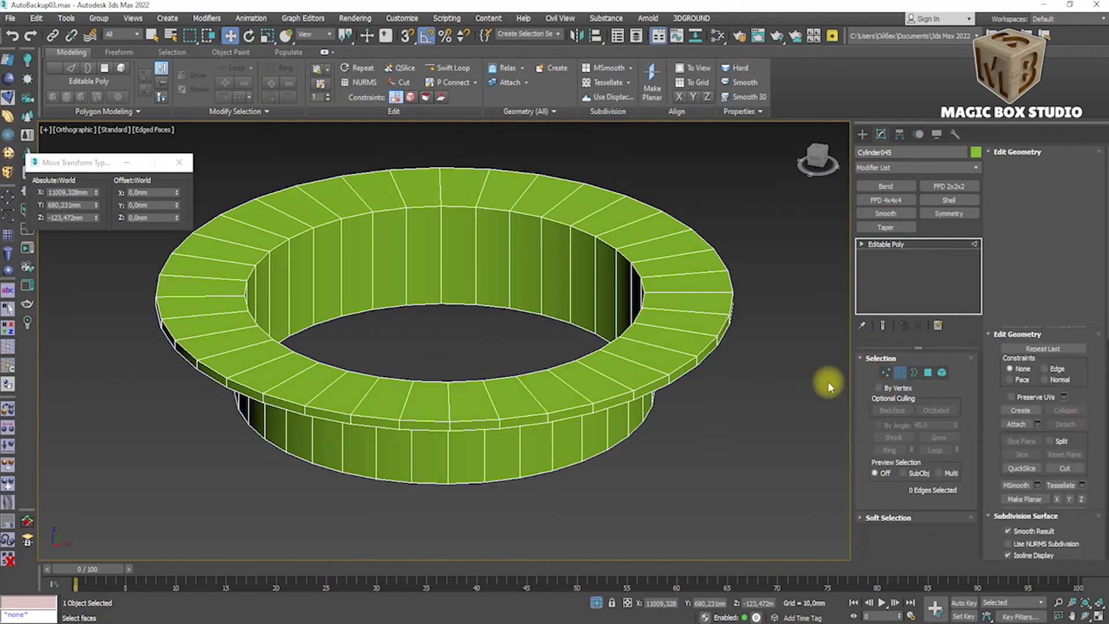
Insert a support edge loop near the ring's rim with Swift Loop.
key("2")
scroll(638, 285, "up", 3)
left_click(878, 452)
scroll(564, 458, "up", 3)
scroll(450, 400, "down", 6)
scroll(450, 400, "up", 5)
left_click(444, 68)
scroll(376, 507, "up", 3)
scroll(294, 486, "down", 2)
left_click(329, 400)
mouse_move(329, 400)
middle_mouse_down("alt")
mouse_move(371, 322)
mouse_move(335, 222)
middle_mouse_up("alt")
scroll(334, 280, "down", 4)
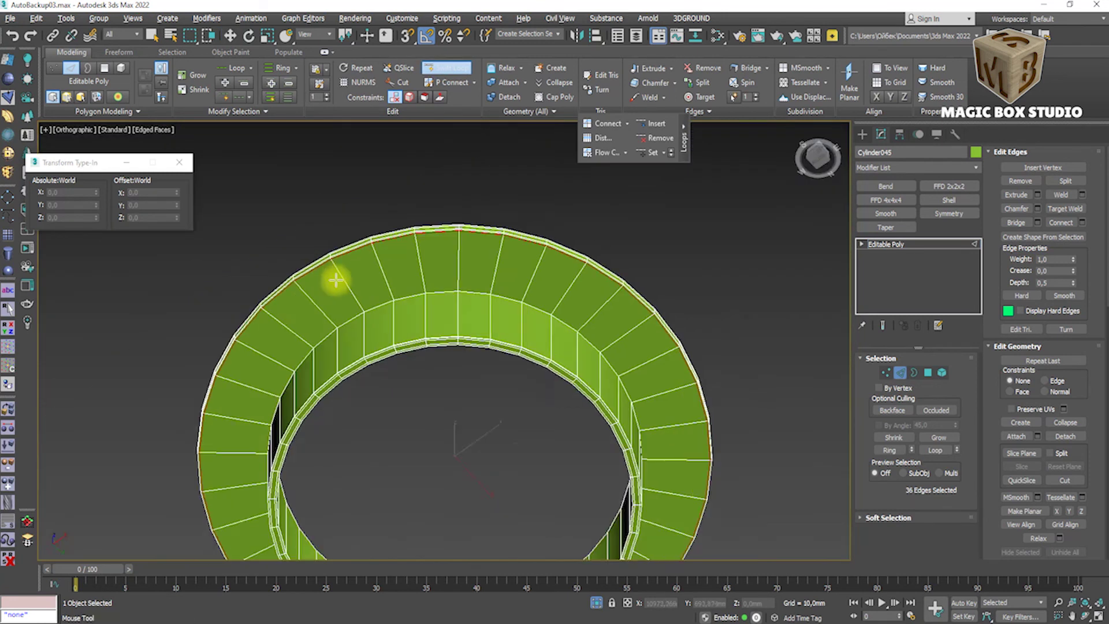
scroll(260, 398, "up", 6)
scroll(260, 399, "down", 5)
Connect the flange's edge ring with two new support loops.
key("w")
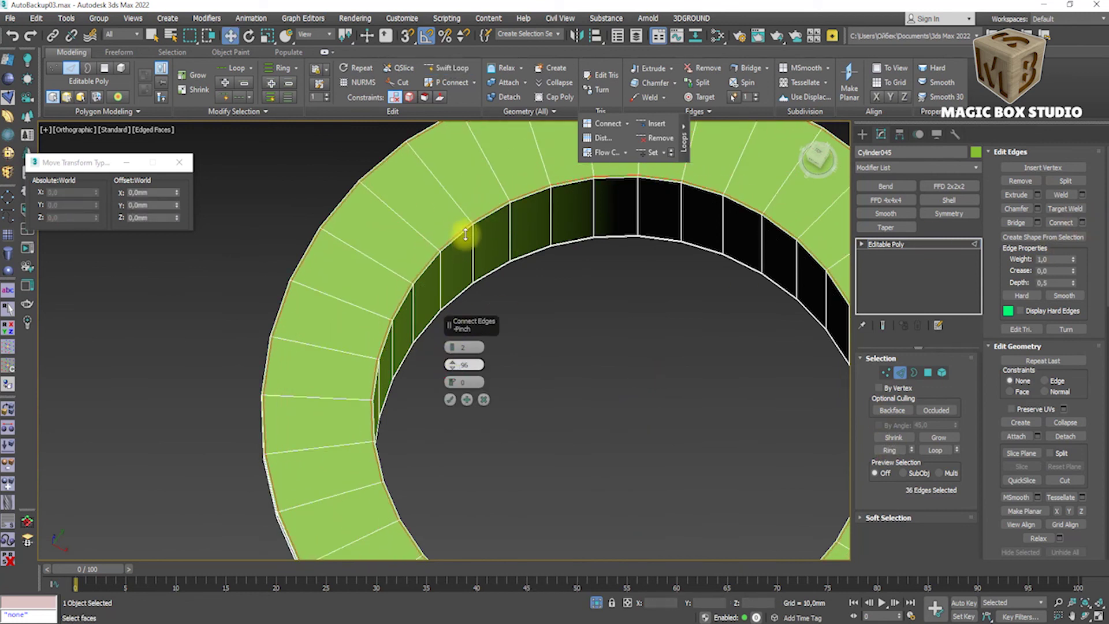
left_click(439, 291)
scroll(484, 277, "up", 4)
key("ctrl+BackSpace")
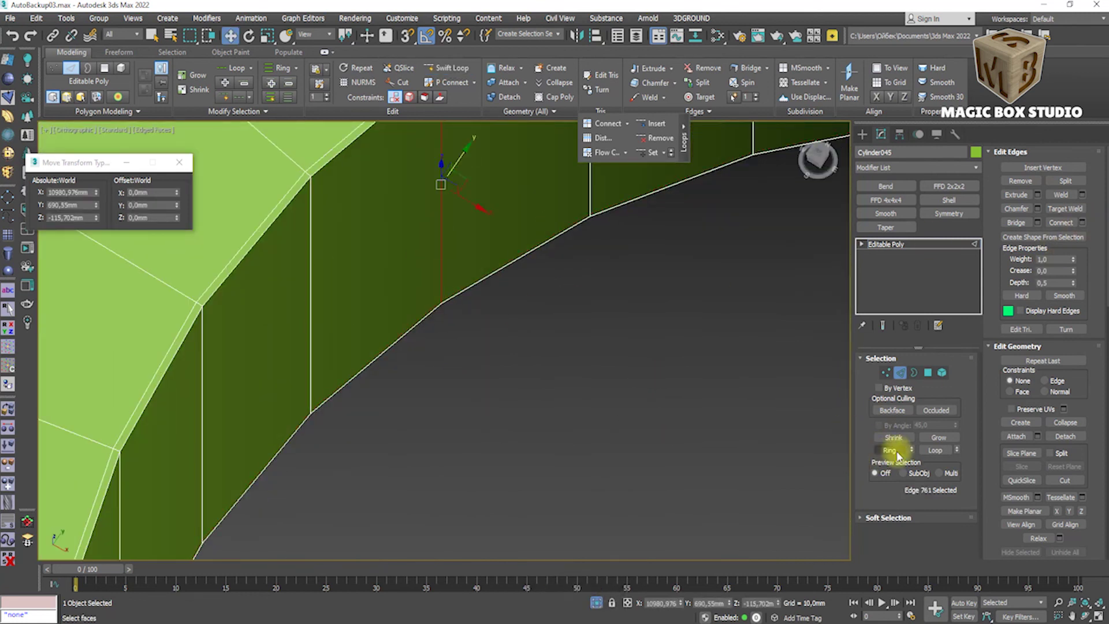
left_click(889, 450)
left_click(1082, 223)
scroll(452, 367, "down", 5)
scroll(278, 450, "up", 4)
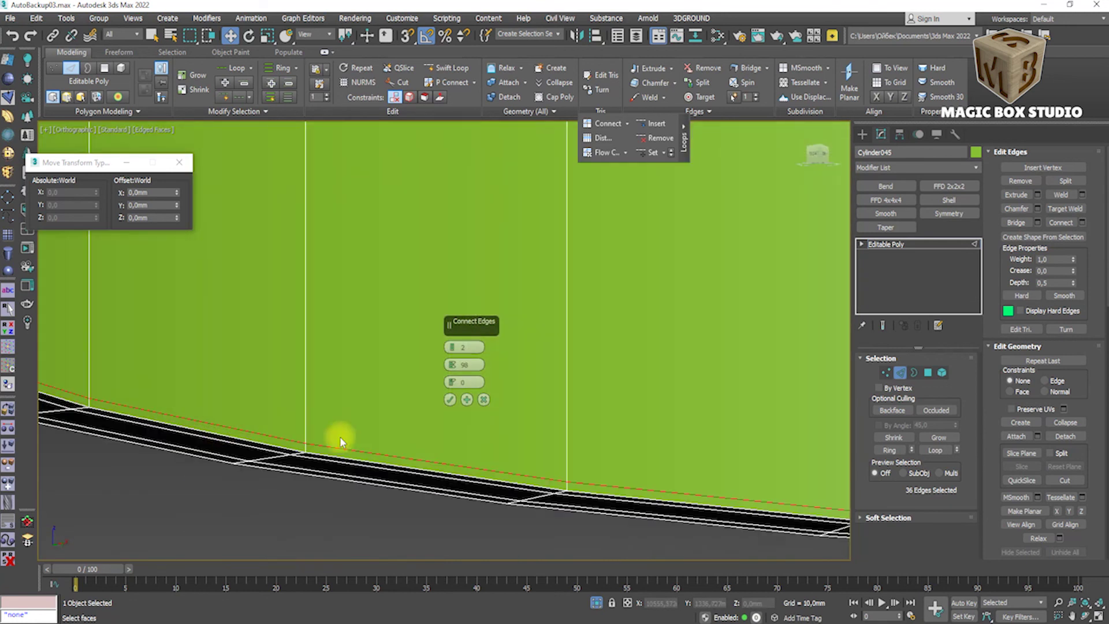
left_click(450, 400)
Exit loop insertion, return to the front view and clear the edge selection.
left_click(443, 69)
middle_click_drag(426, 148, 421, 178, "alt")
scroll(532, 329, "up", 5)
key("f")
key("alt+q")
key("w")
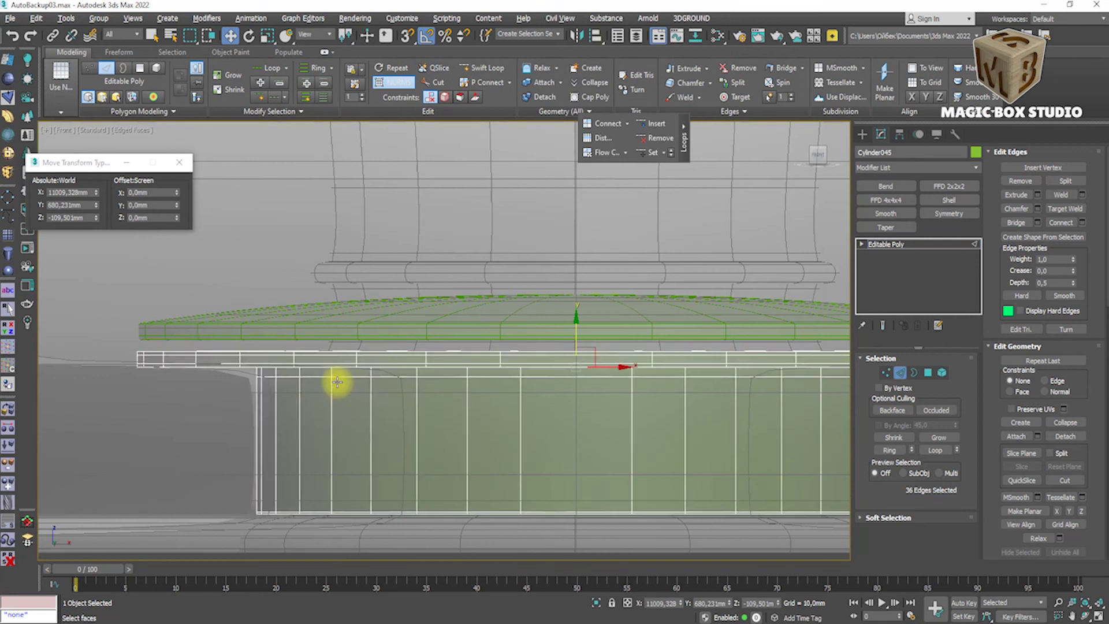
scroll(346, 372, "up", 1)
left_click(364, 368)
scroll(352, 374, "up", 4)
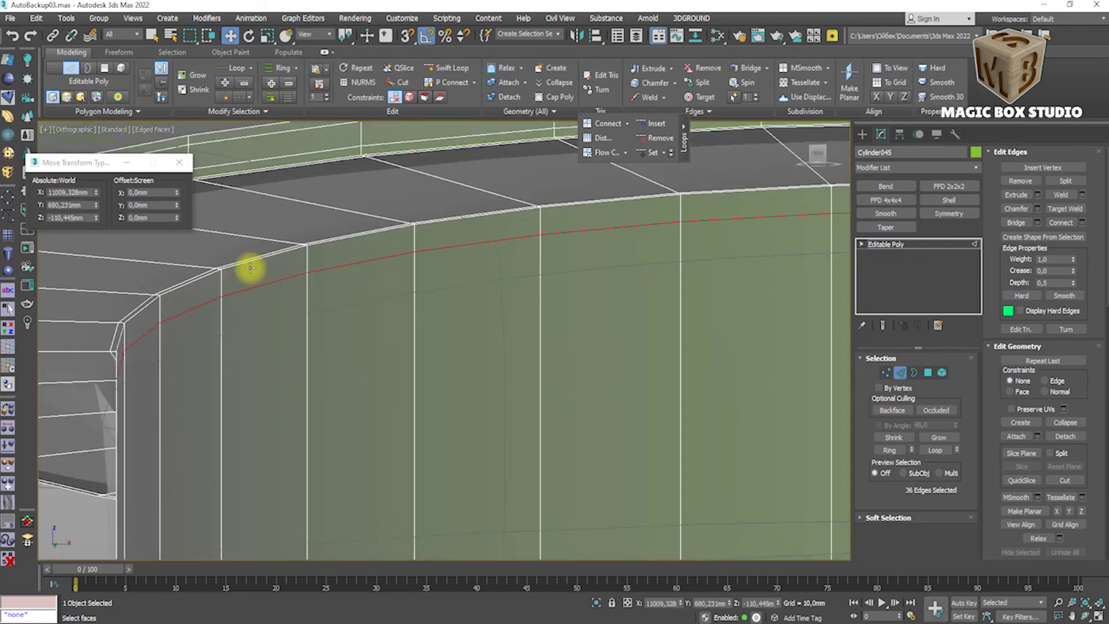
Select an edge loop on the flange and shift it vertically.
key("ctrl+BackSpace")
scroll(733, 355, "up", 10)
scroll(638, 406, "up", 3)
scroll(508, 384, "up", 2)
left_click(541, 336)
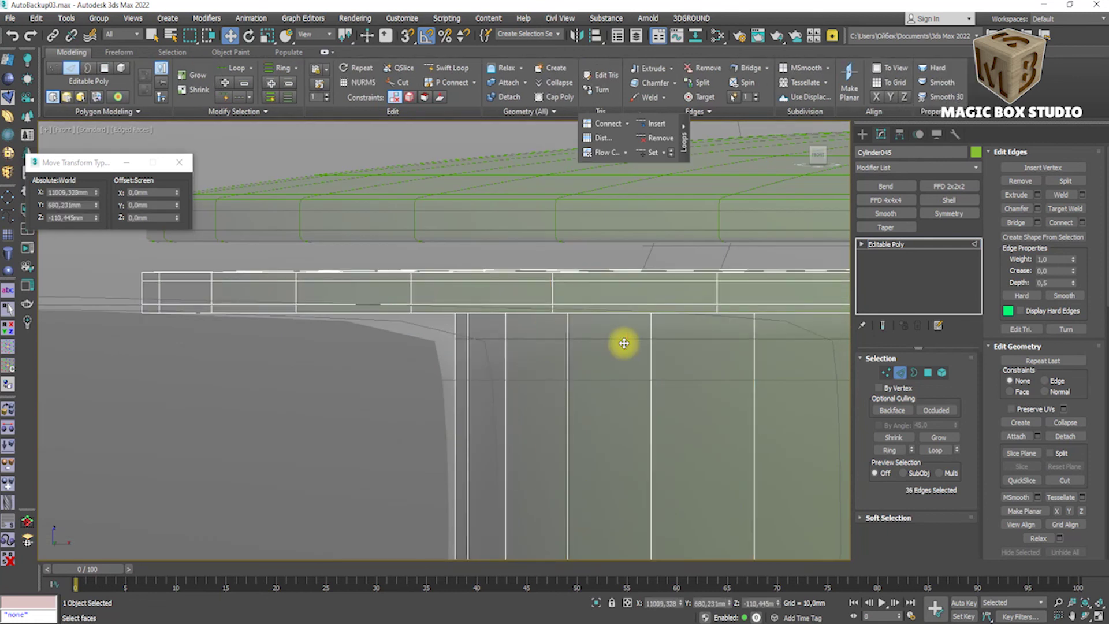
scroll(239, 339, "down", 3)
scroll(733, 309, "down", 2)
left_click_drag(735, 307, 738, 314)
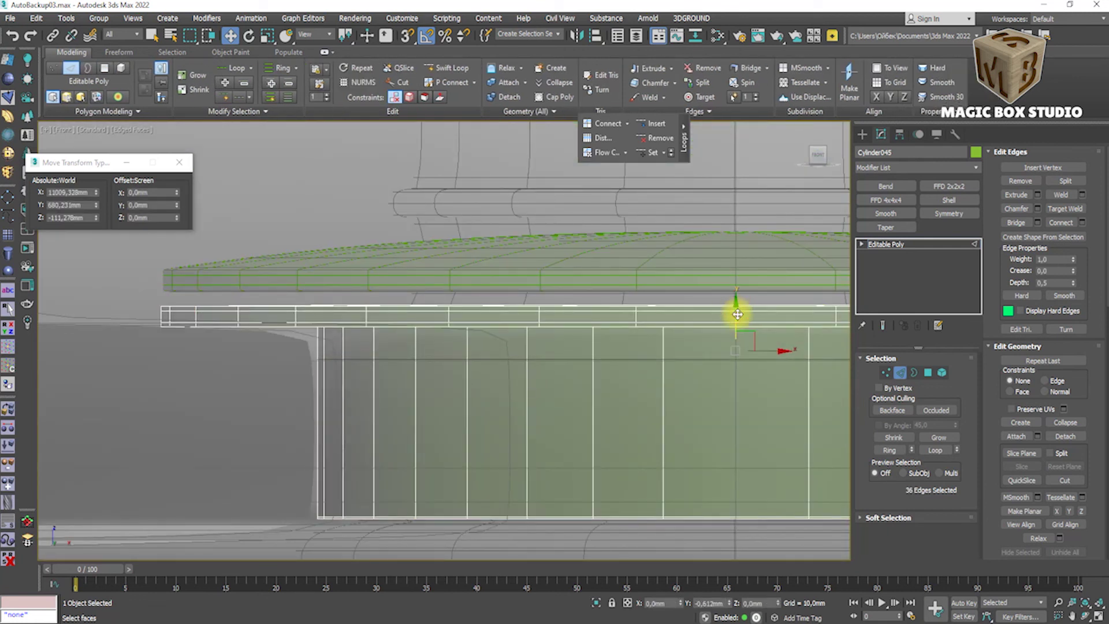
Return to the whole ring and raise its smoothing iterations.
left_click(900, 373)
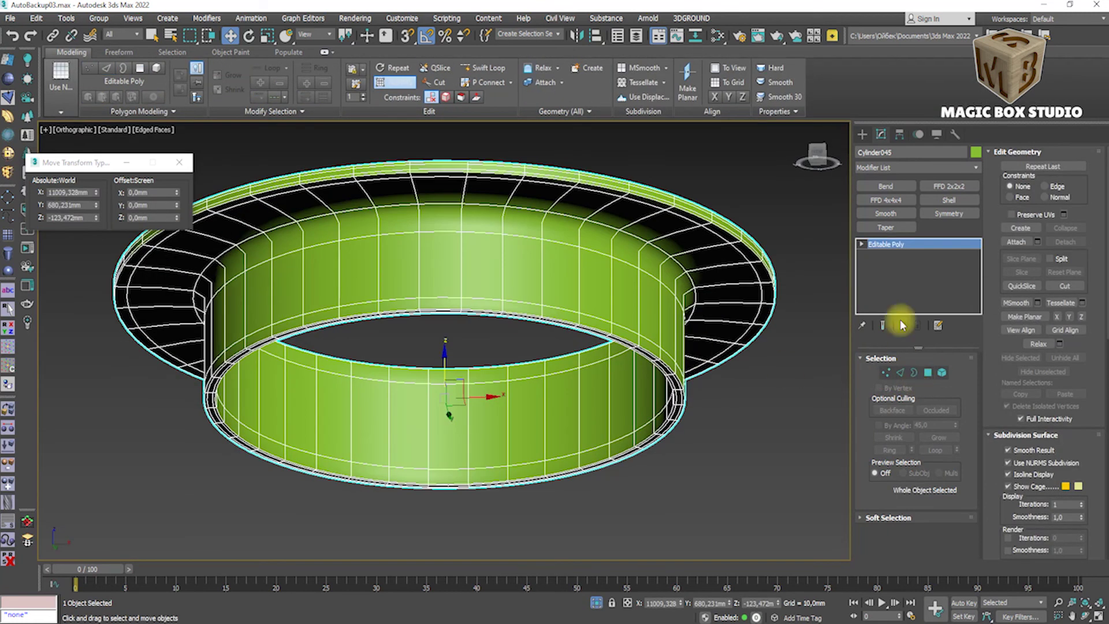
left_click(1081, 502)
key("f")
left_click(600, 411)
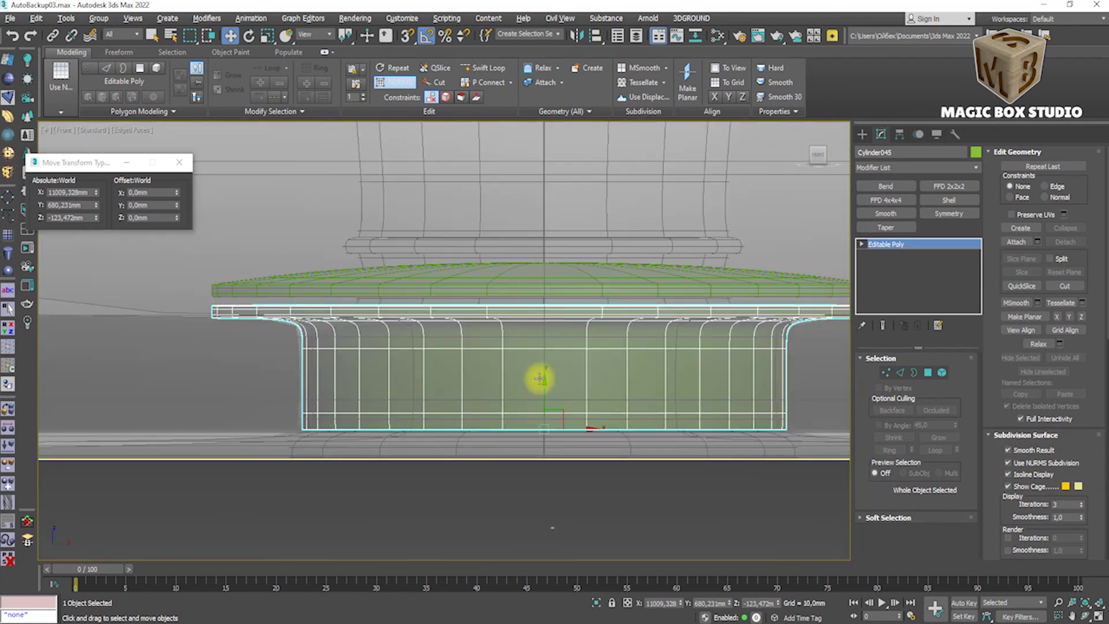
Raise the drain insert slightly so it sits beneath the domed cap.
middle_click_drag(668, 279, 631, 327, "alt")
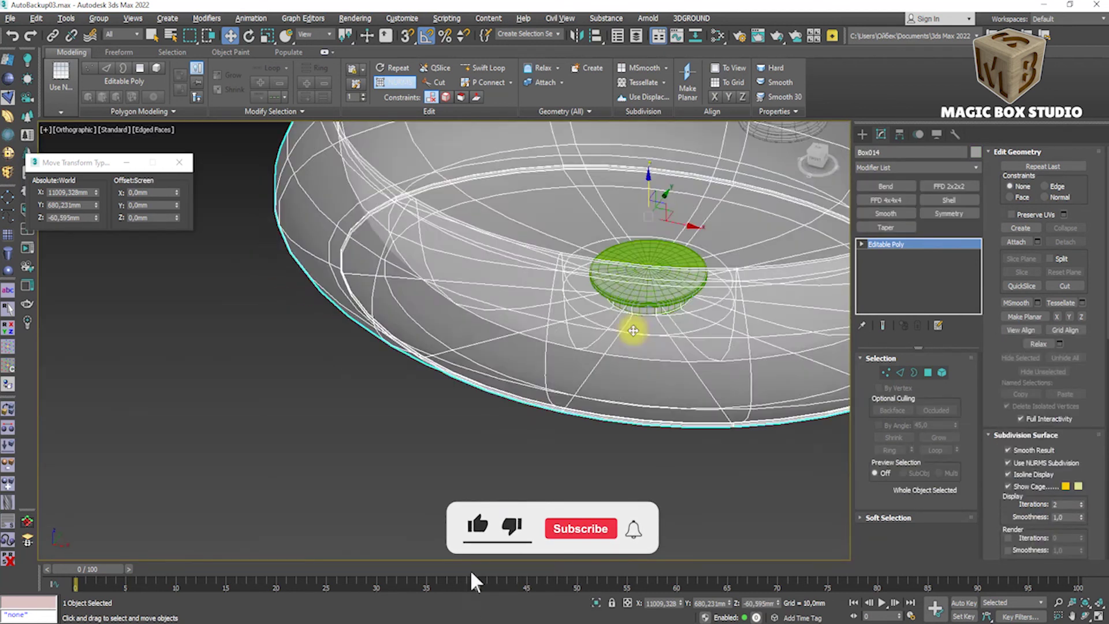
key("f")
left_click(533, 345)
middle_click_drag(547, 332, 542, 353, "alt")
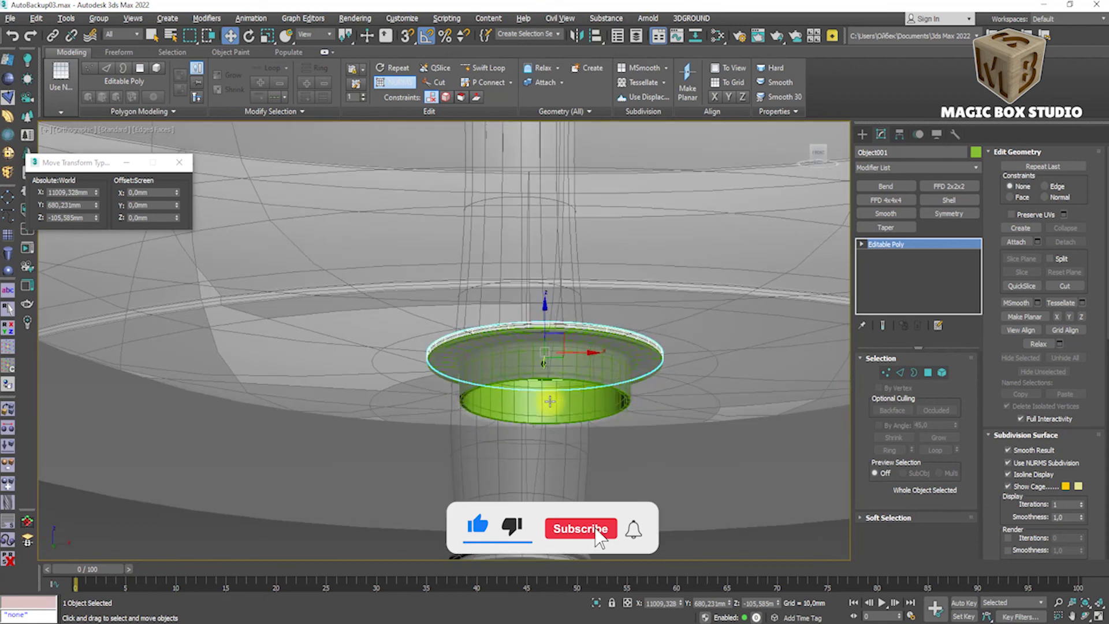
key("f")
left_click(542, 379)
left_click_drag(542, 380, 542, 377)
scroll(541, 376, "down", 5)
middle_click_drag(462, 323, 477, 302, "alt")
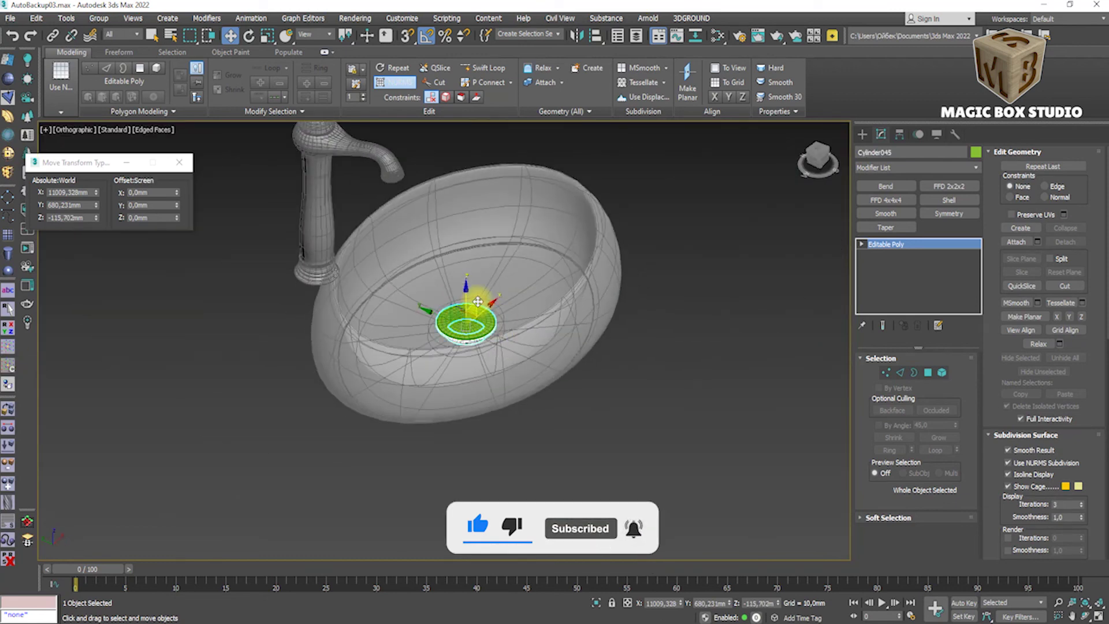